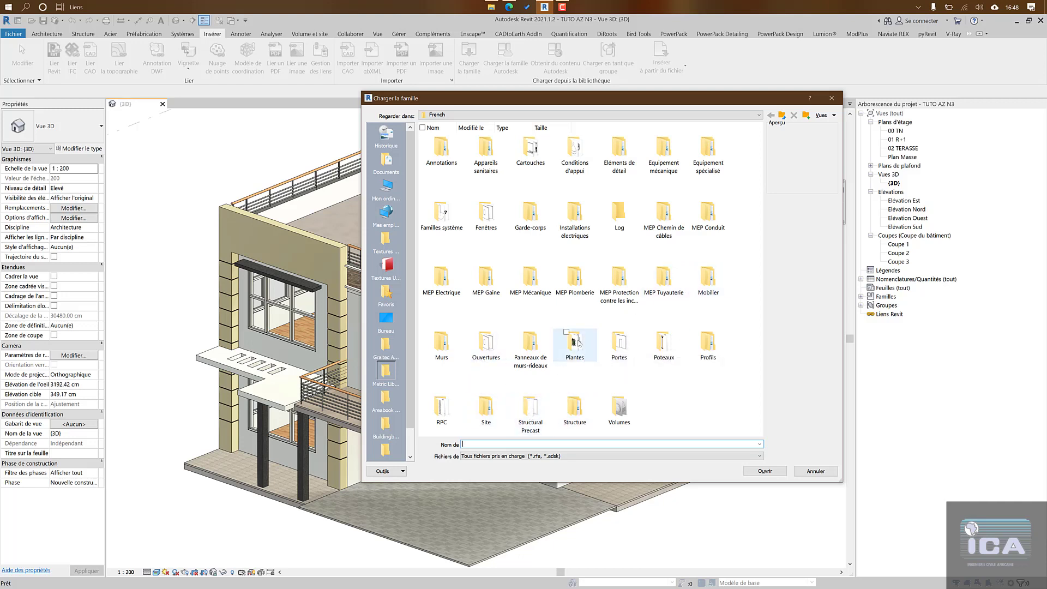
Step: Look through the Plantes folder and the Collection 01 folder under Mobilier > Salon in the French family library
double_click(575, 347)
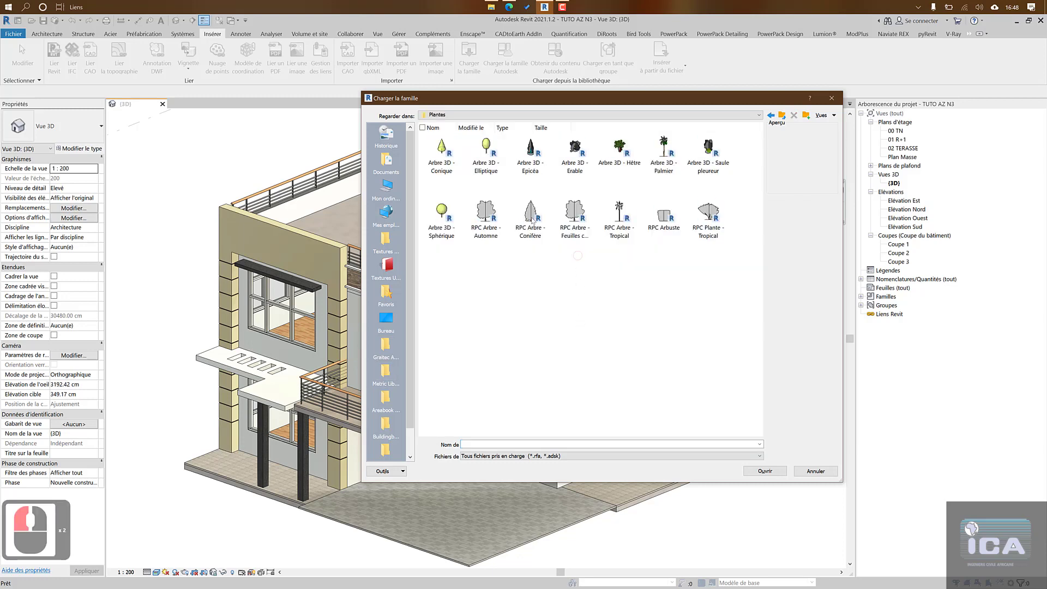
click(770, 117)
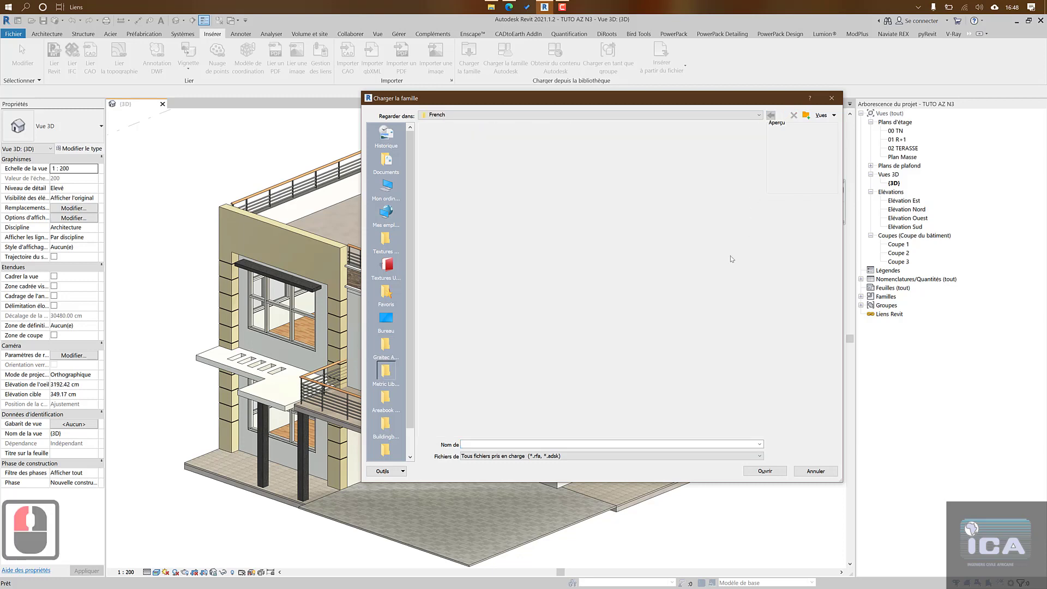
click(706, 269)
double_click(706, 268)
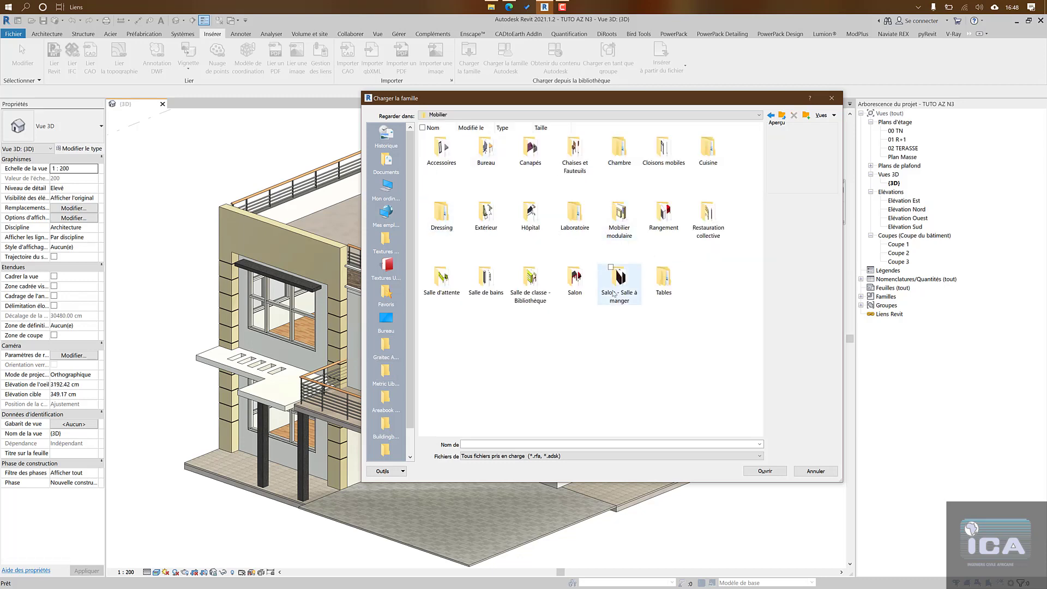
double_click(576, 281)
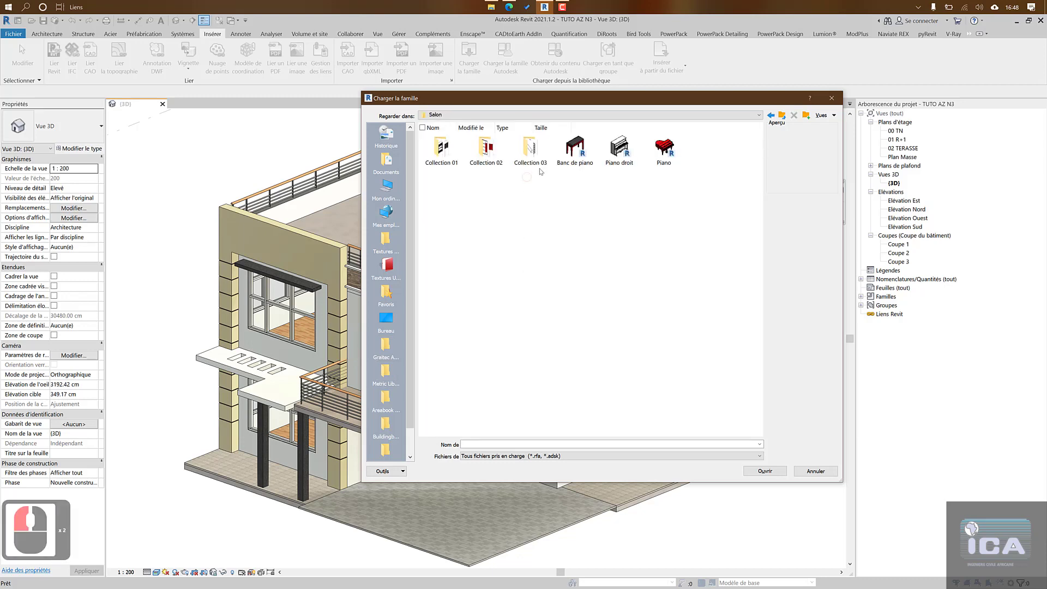
double_click(439, 150)
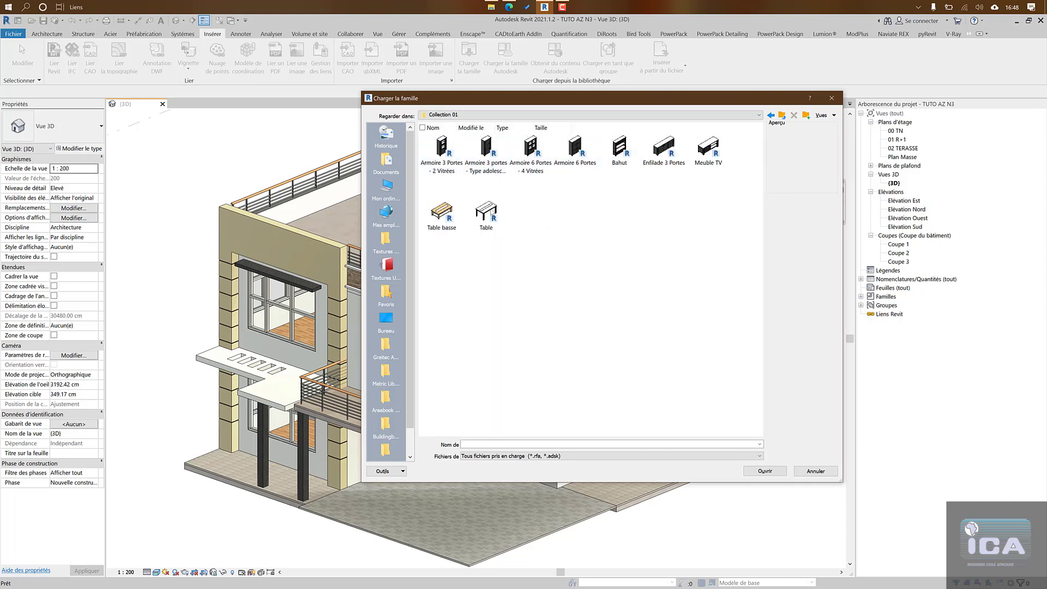
Step: Examine the storage families in Mobilier's Rangement folder and leave family loading without loading anything
click(771, 115)
click(771, 115)
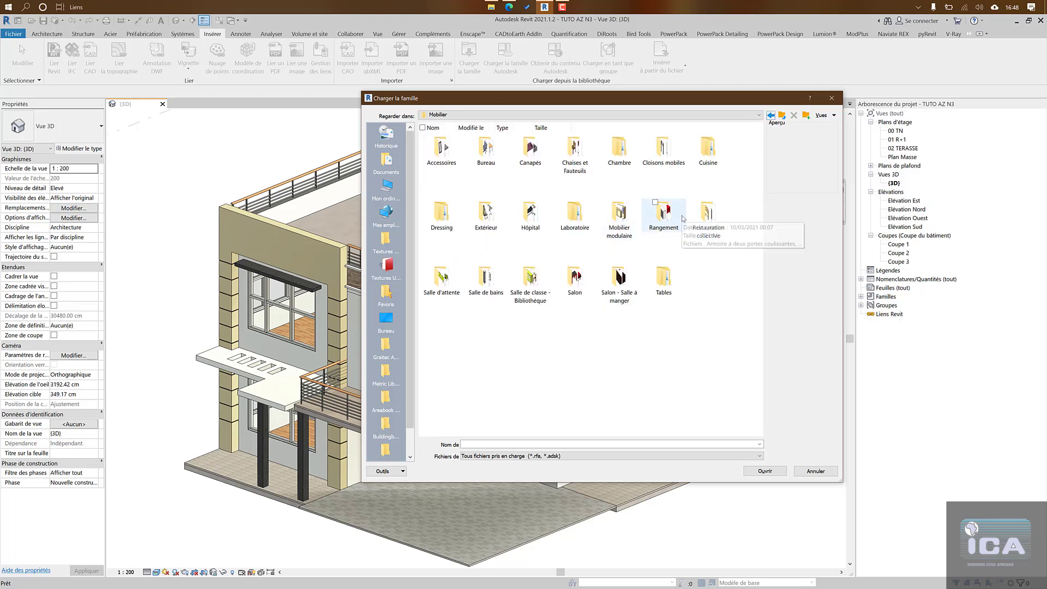
double_click(665, 212)
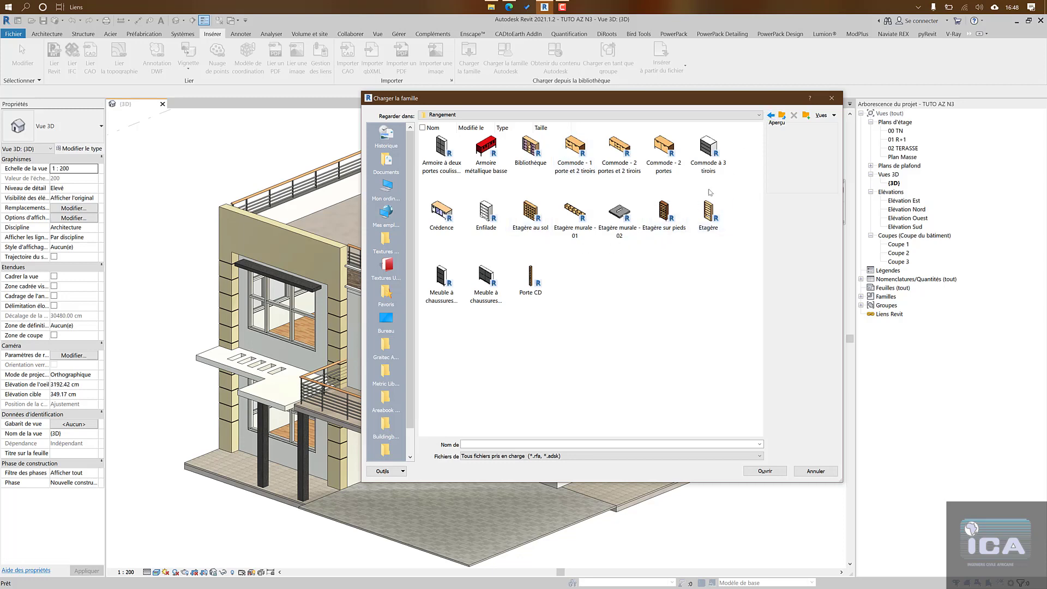
click(771, 116)
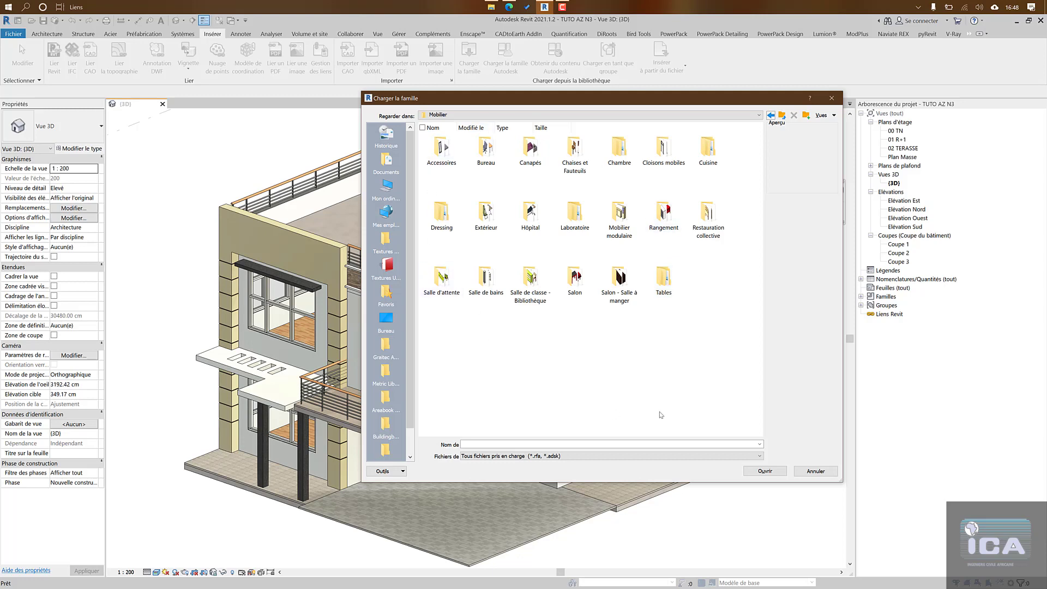
click(804, 476)
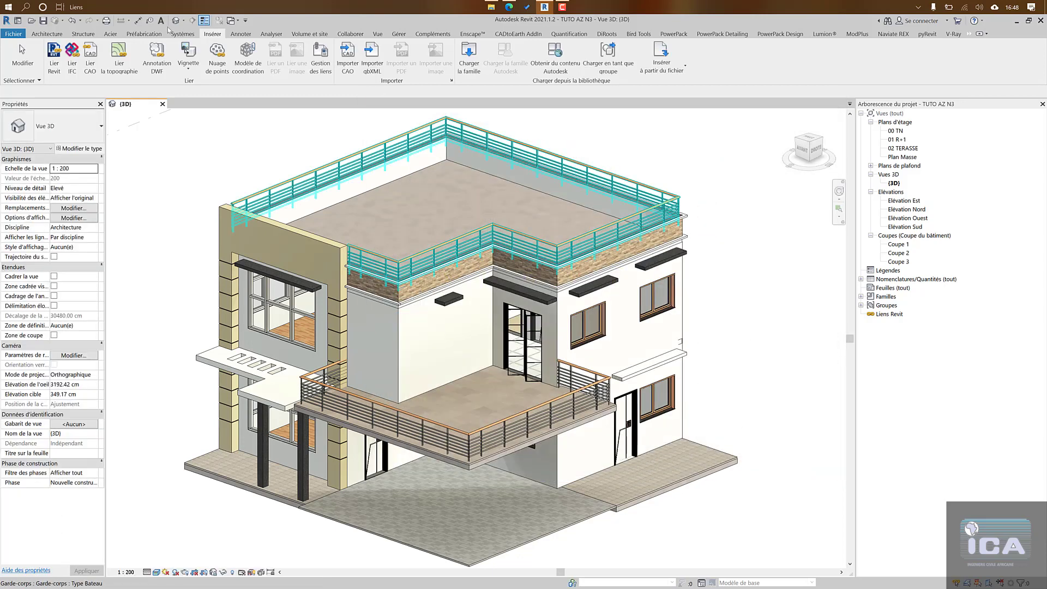
click(469, 57)
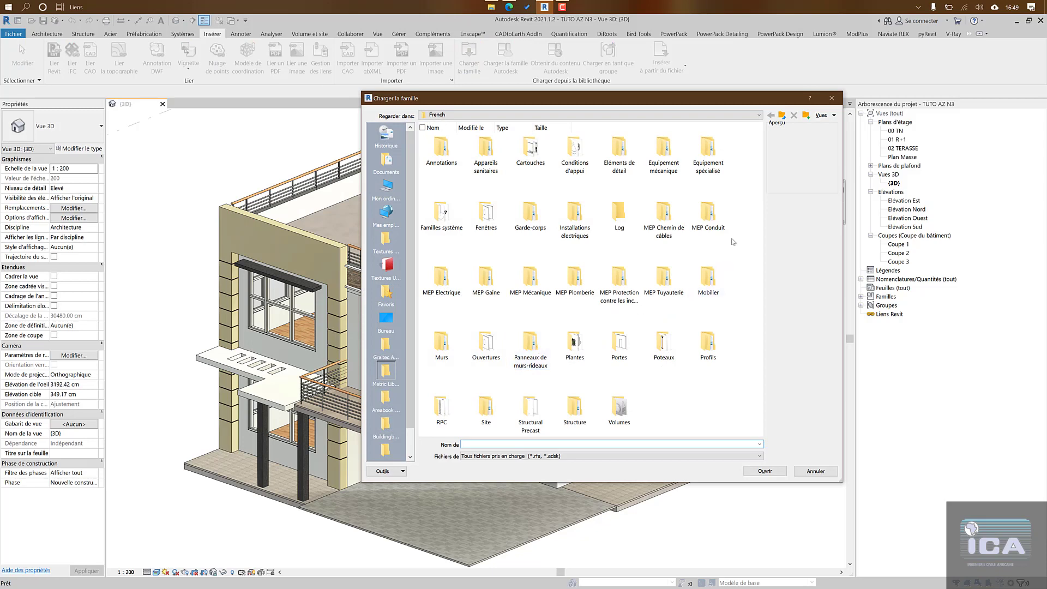
click(831, 98)
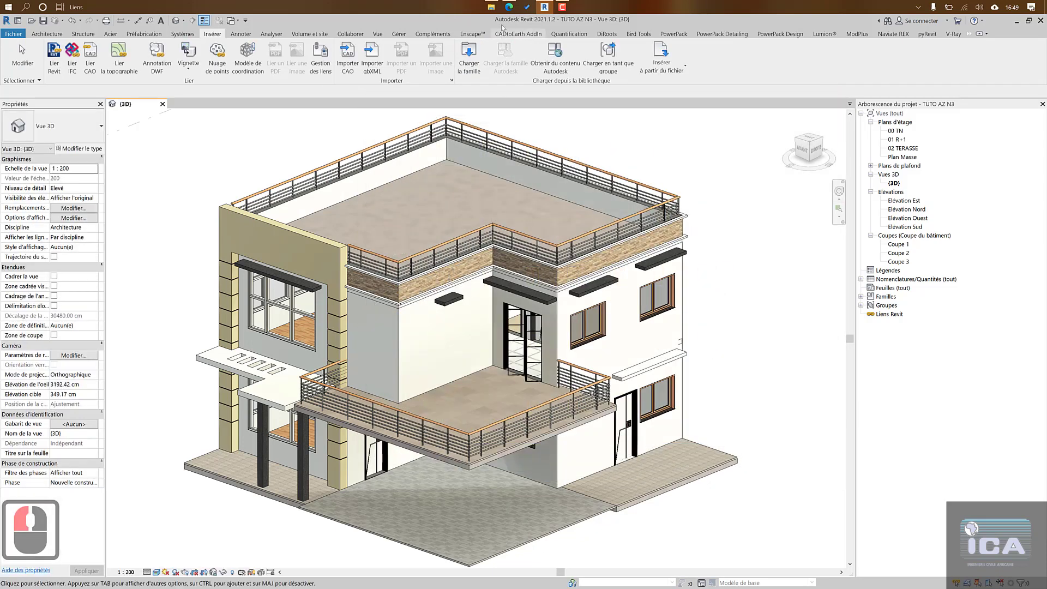
Step: Switch to the Edge browser, show the BIMobject product page and clear the search term "mur"
click(510, 6)
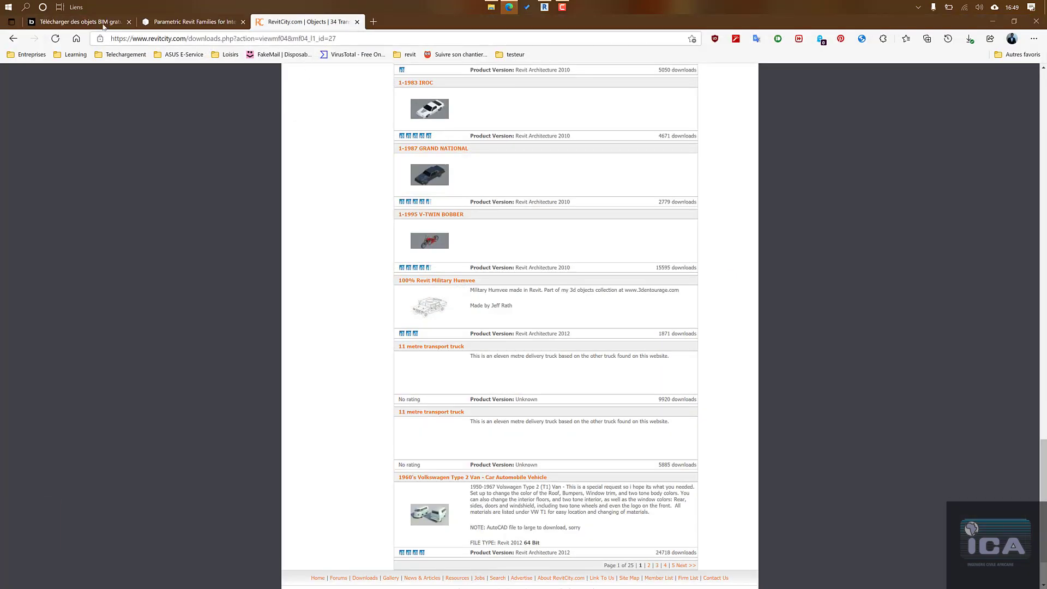
click(104, 25)
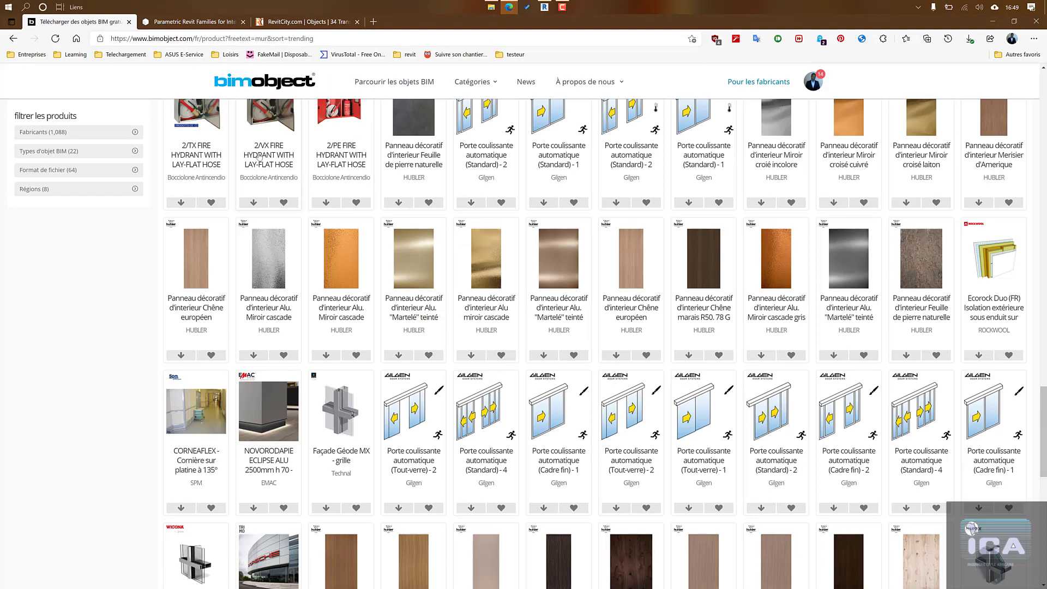
scroll(259, 157, up, 8)
scroll(259, 157, up, 20)
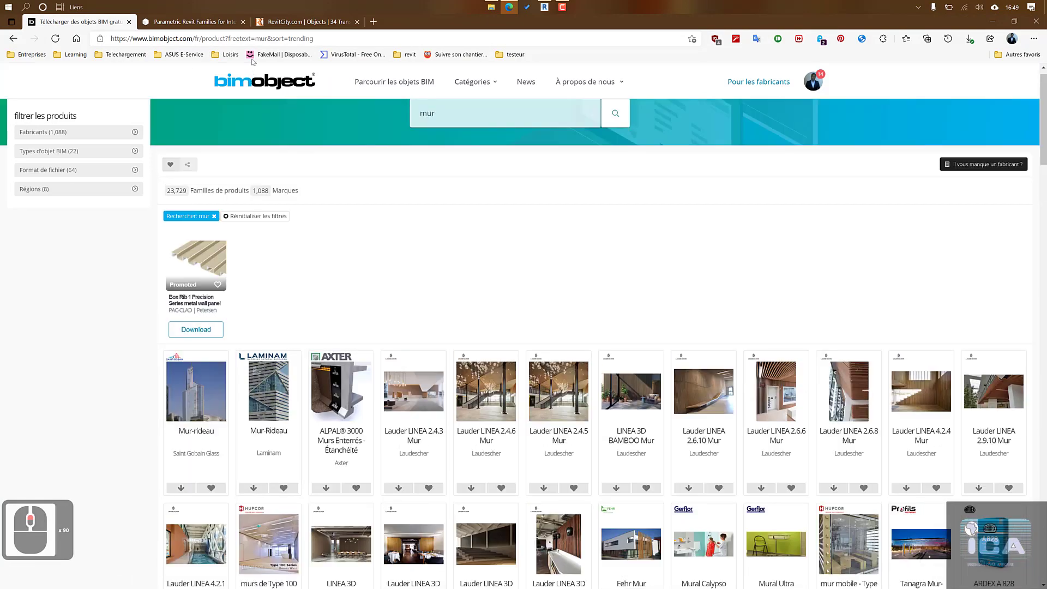
scroll(382, 168, up, 18)
click(455, 138)
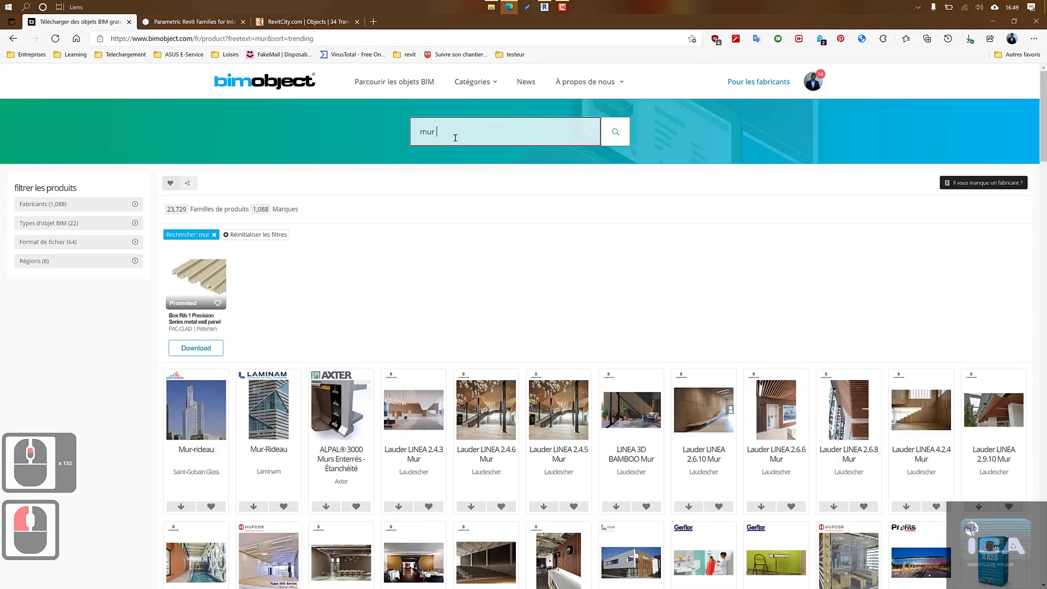
key(BackSpace)
key(BackSpace)
key(BackSpace)
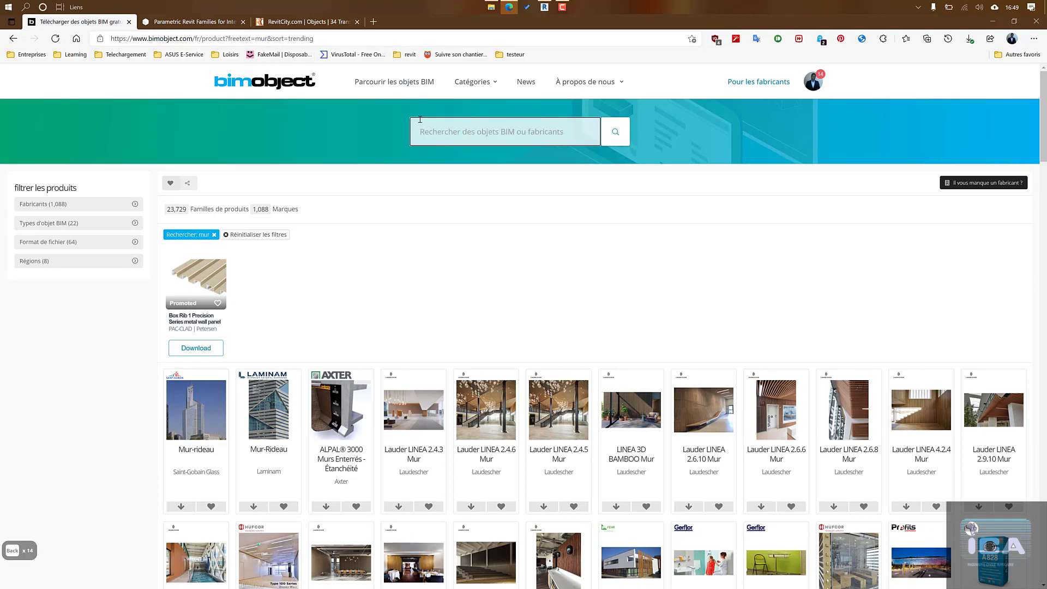
Step: Load the bimobject.com product page with category=75 and filetype=9, and remove its BIM object type filter
click(322, 38)
text(BIMOBJ)
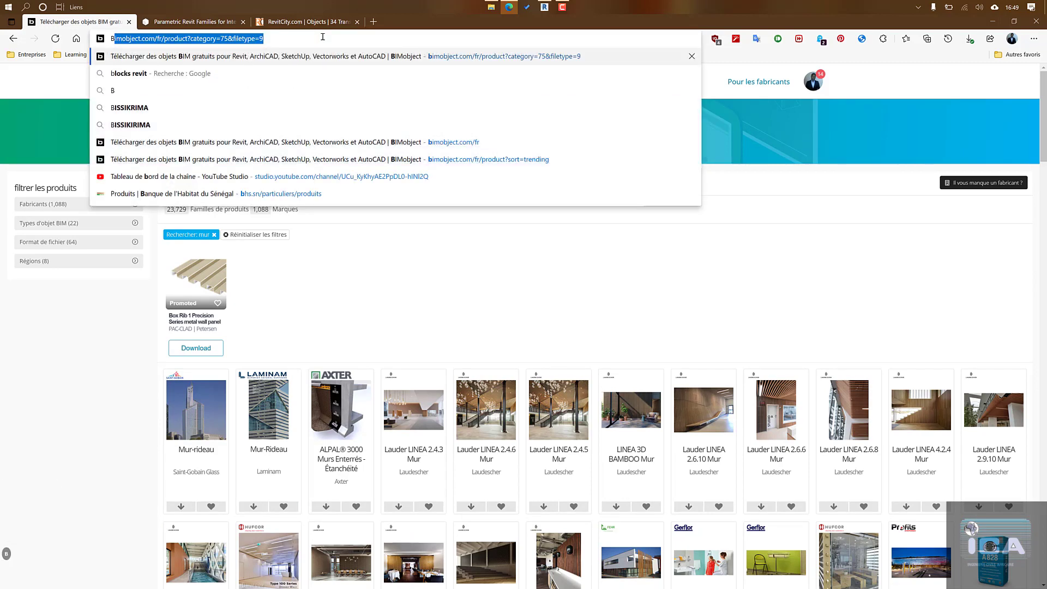
text(E)
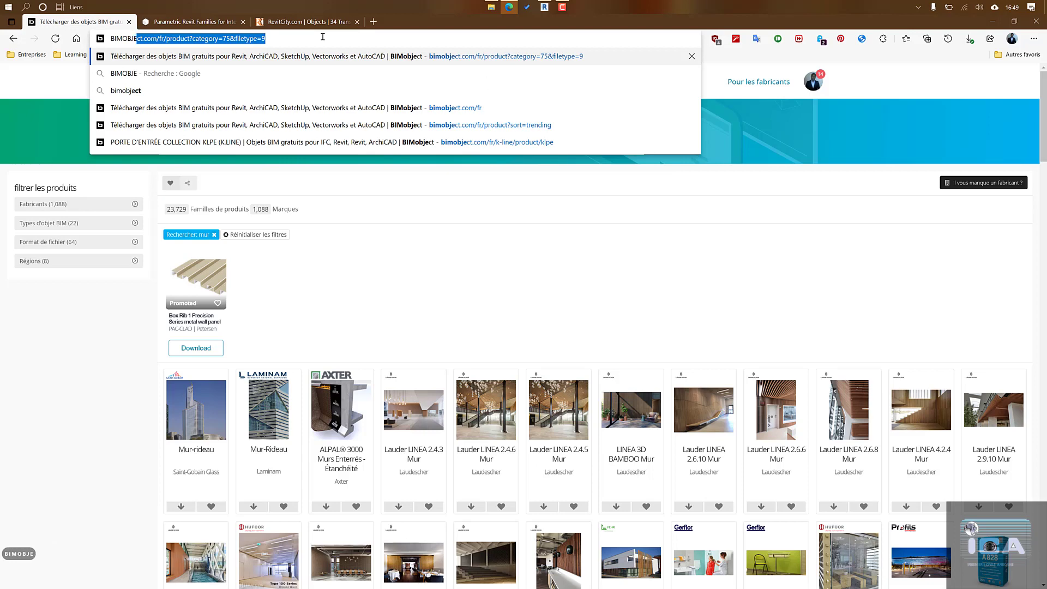
text(CT)
key(Return)
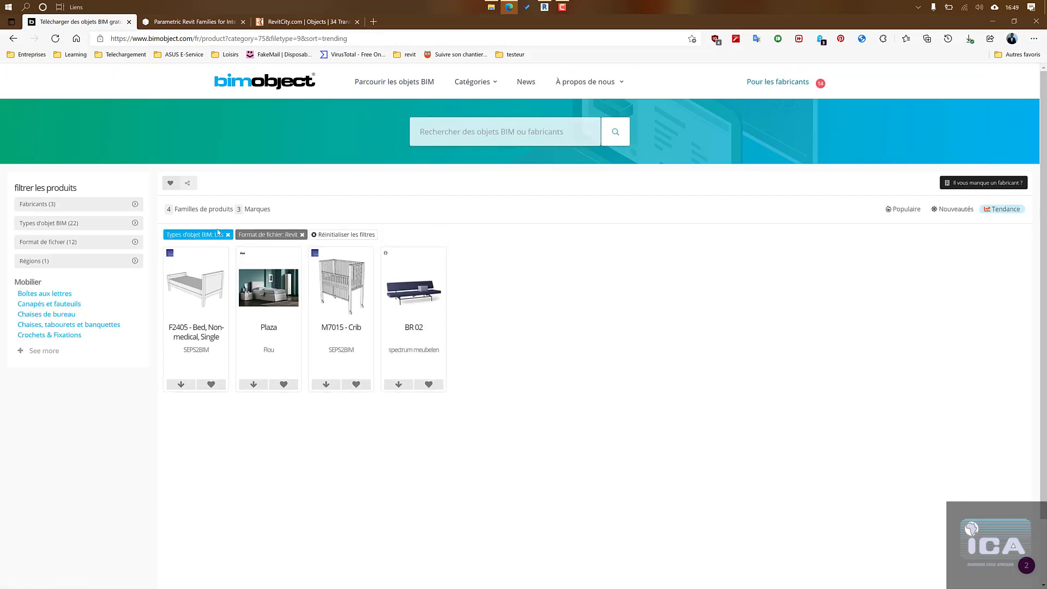
click(228, 235)
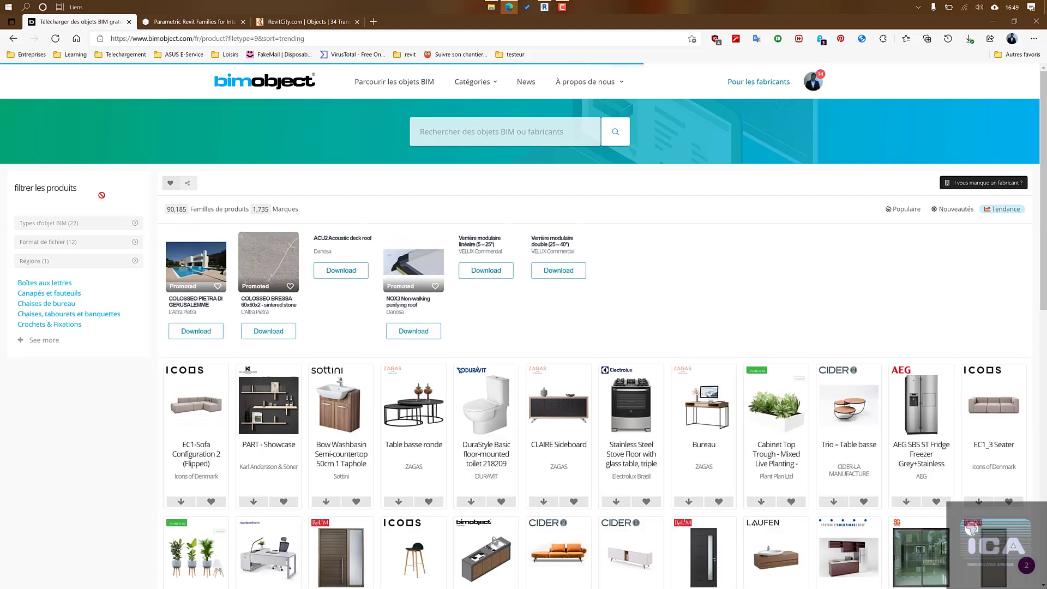
Step: Search the Revit-format BIM objects for "PORTE"
click(445, 134)
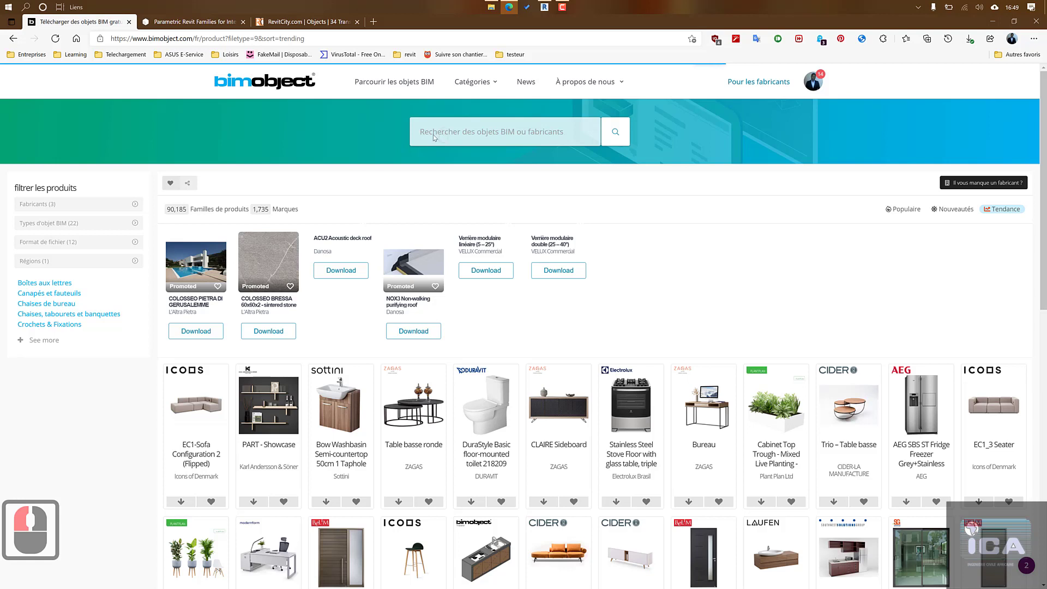
click(433, 137)
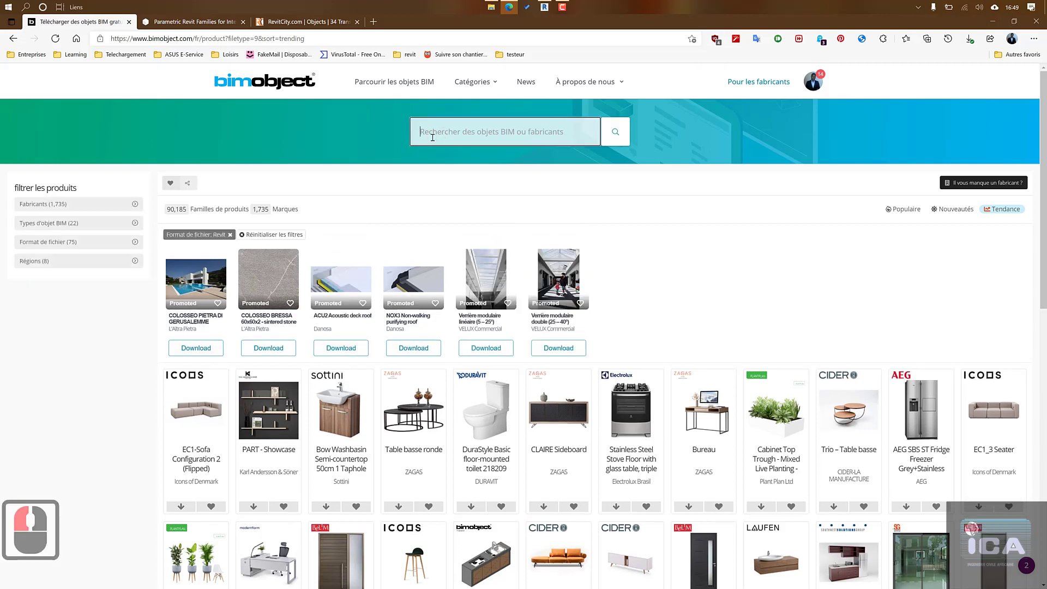
text(PORTE)
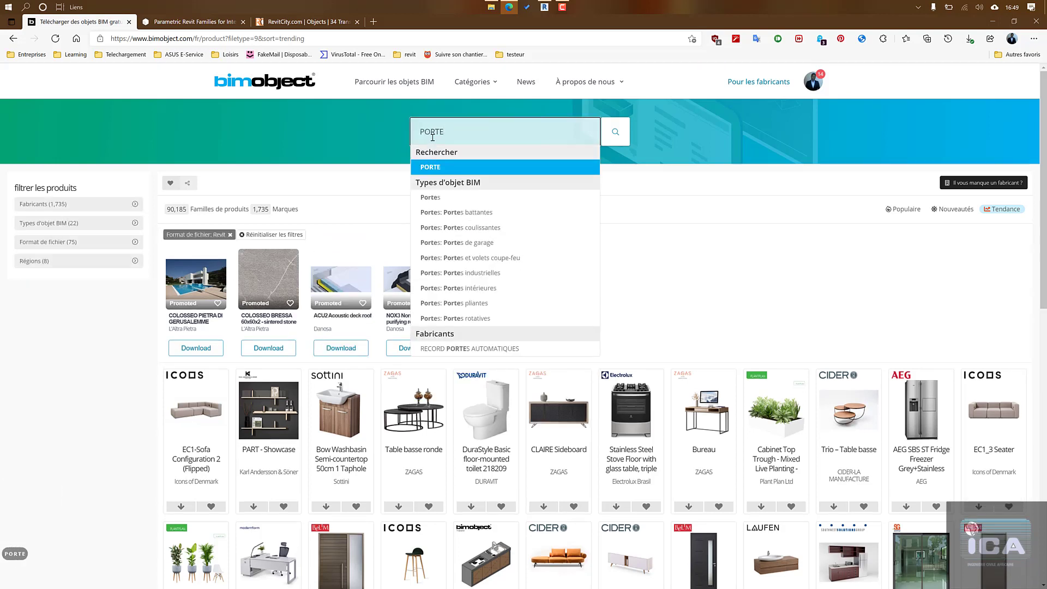
key(Return)
Step: Download the Revit .rfa file of La Toulousaine's "Porte Sectionnelle Industrie Rainuree Ral 9010 - Levee" from the door results
scroll(848, 358, down, 10)
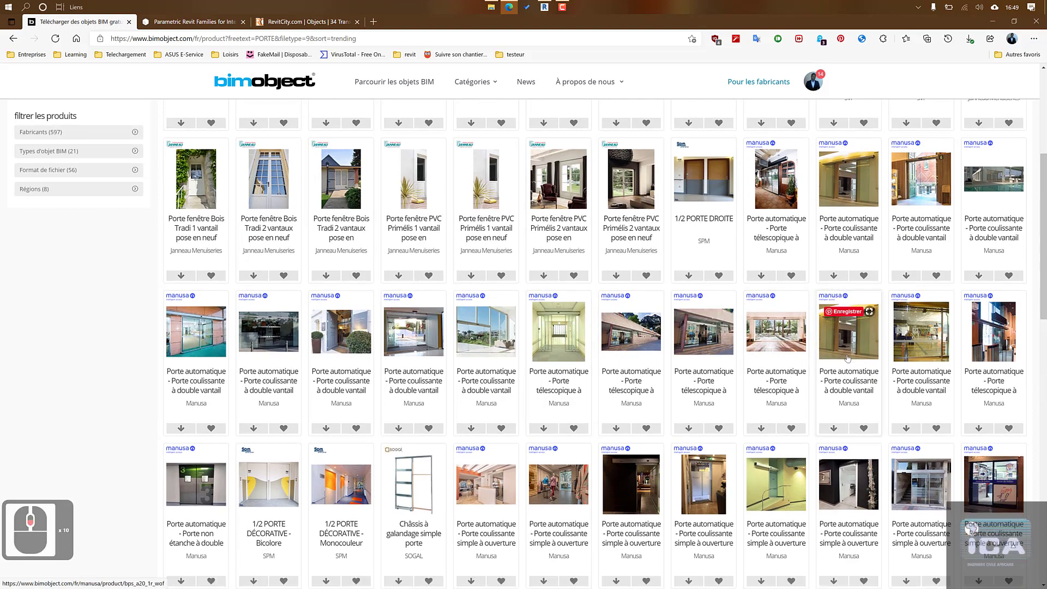
scroll(848, 358, down, 20)
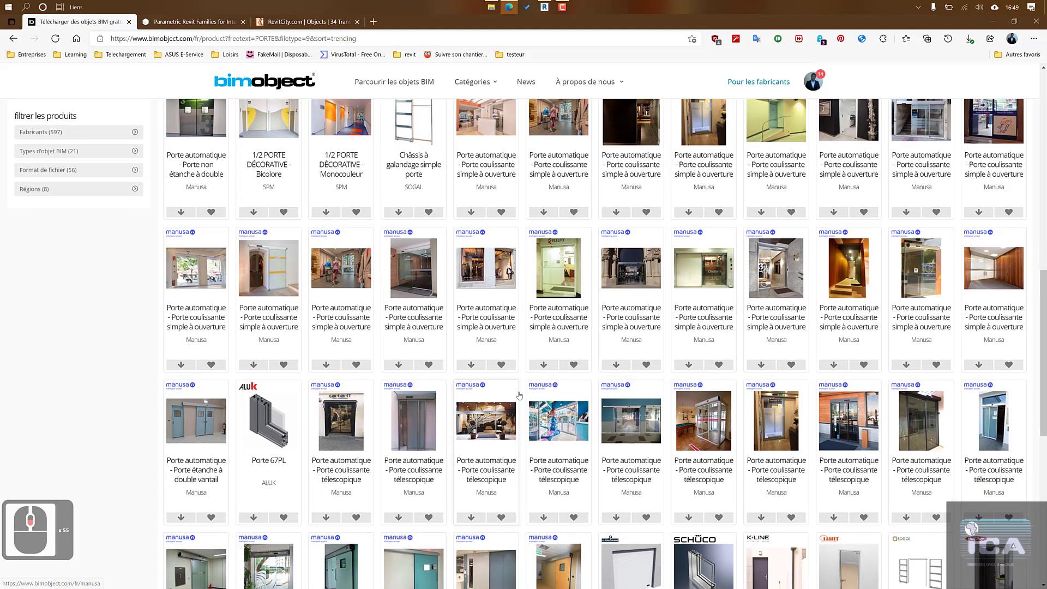
scroll(586, 306, down, 20)
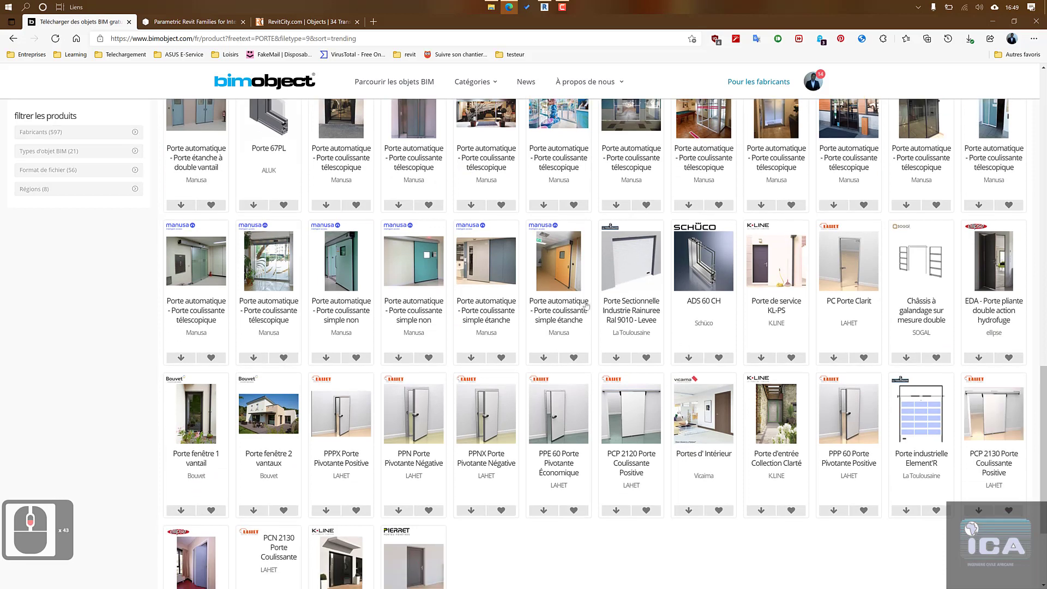
click(617, 355)
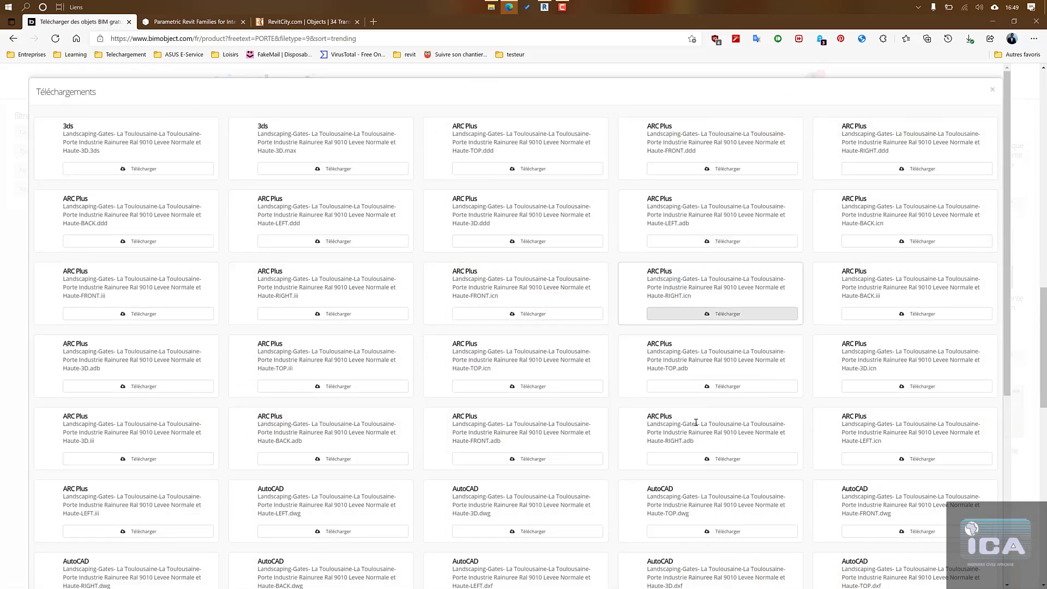
scroll(696, 424, down, 8)
scroll(696, 423, down, 6)
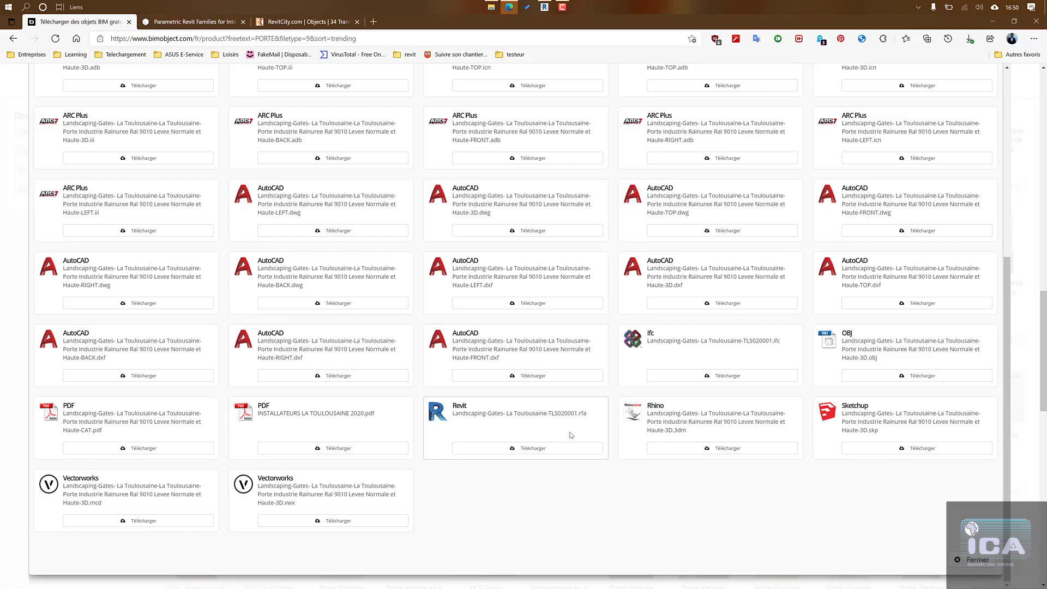
click(529, 454)
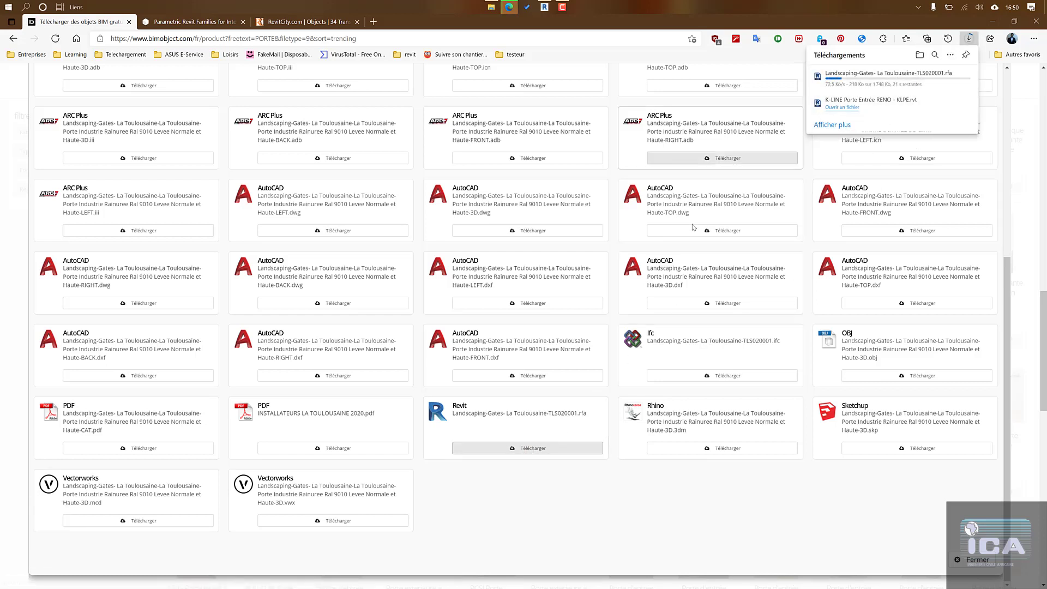
Step: Close the door's list of downloadable files and return to the beginning of the PORTE results
scroll(693, 227, up, 20)
scroll(693, 227, up, 20)
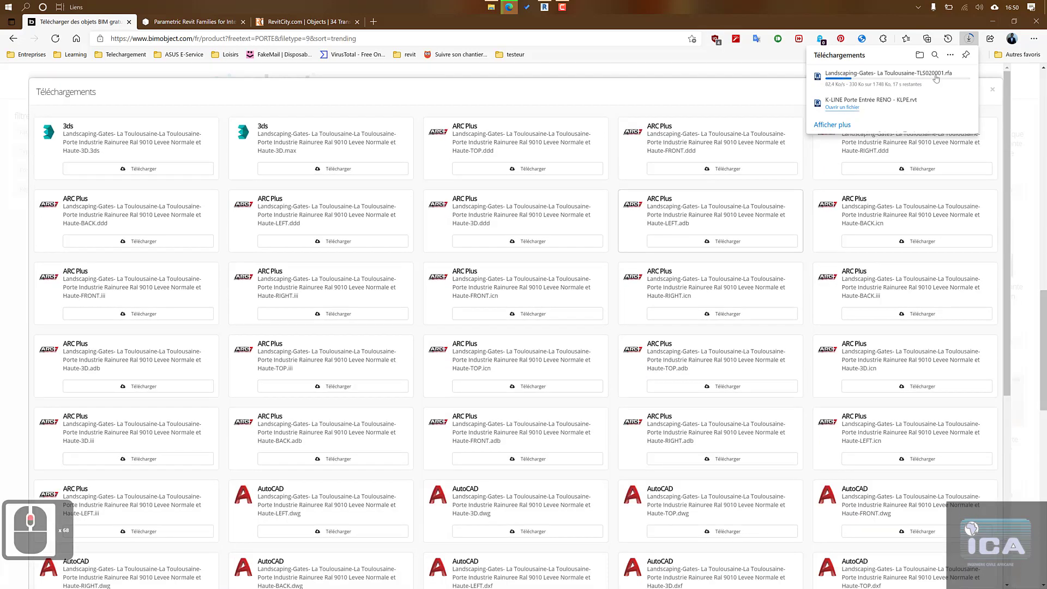
click(993, 92)
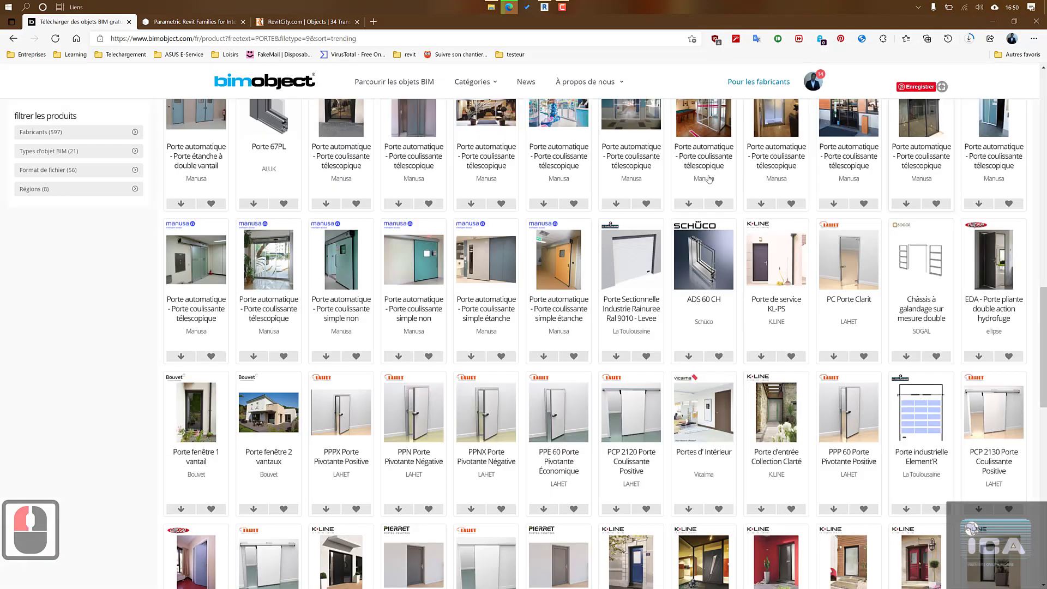
scroll(710, 179, up, 10)
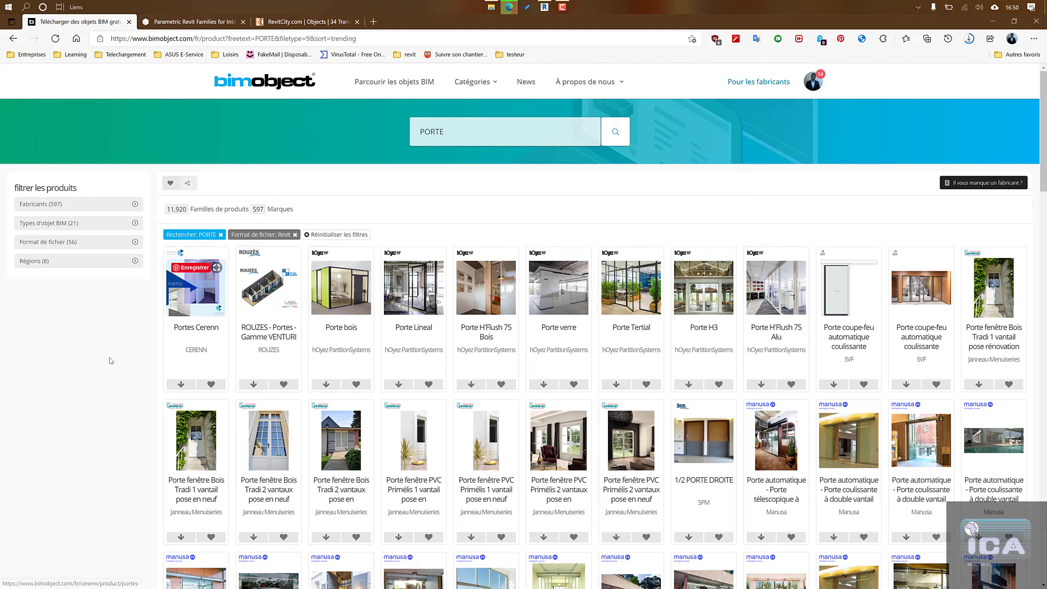
Step: Replace the RevitCity objects page with the Google home page in the same browser tab
click(293, 21)
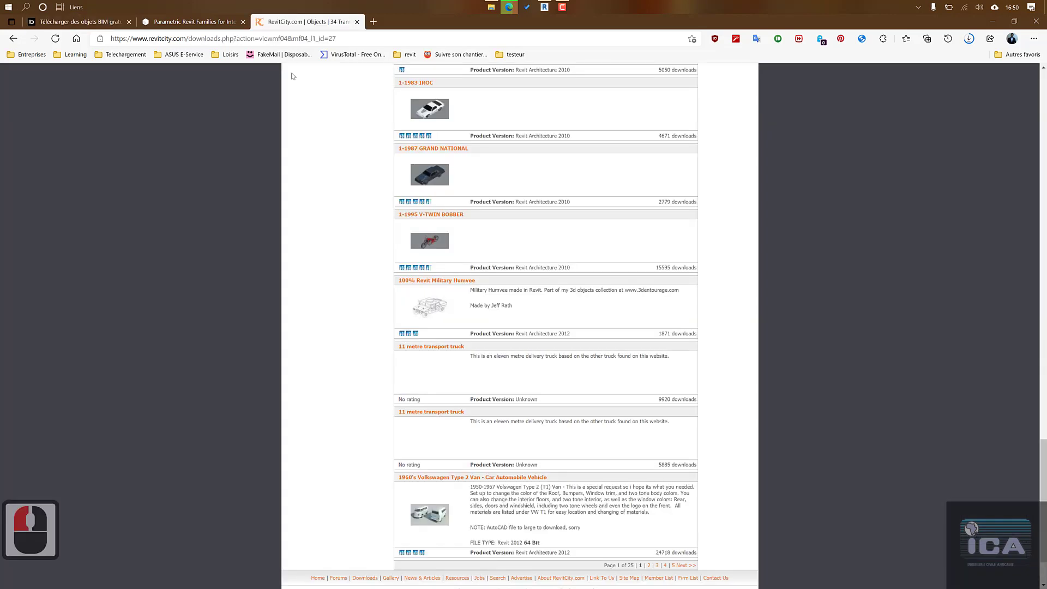
scroll(385, 169, up, 20)
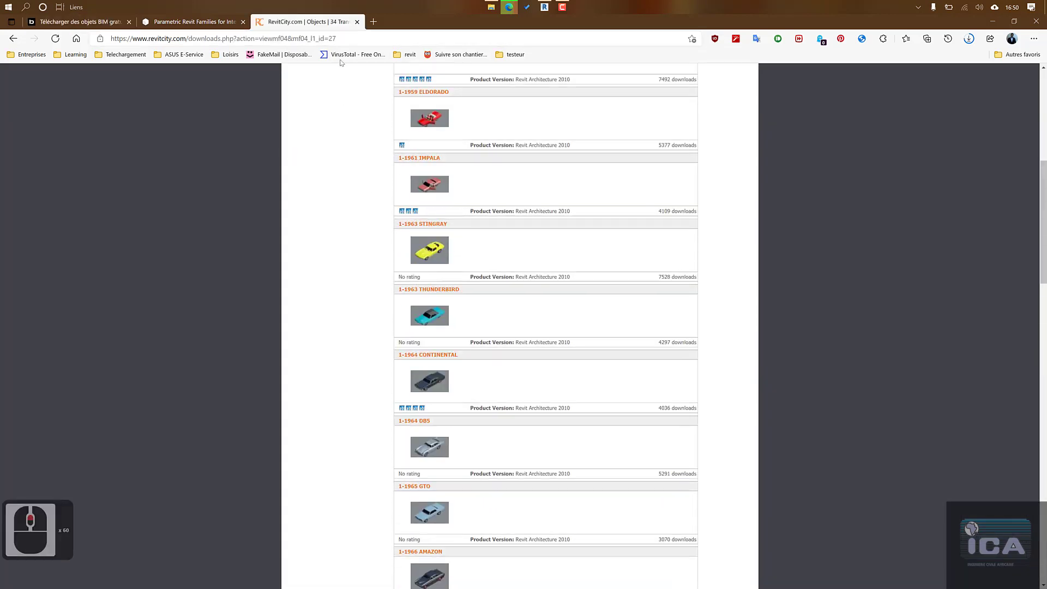
click(360, 39)
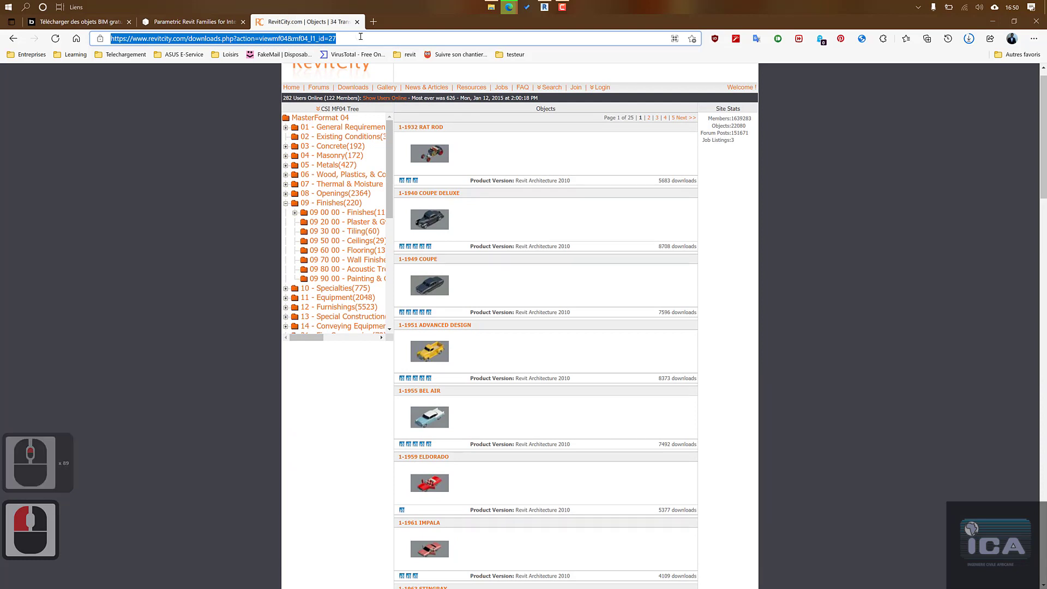
text(Goo)
key(Return)
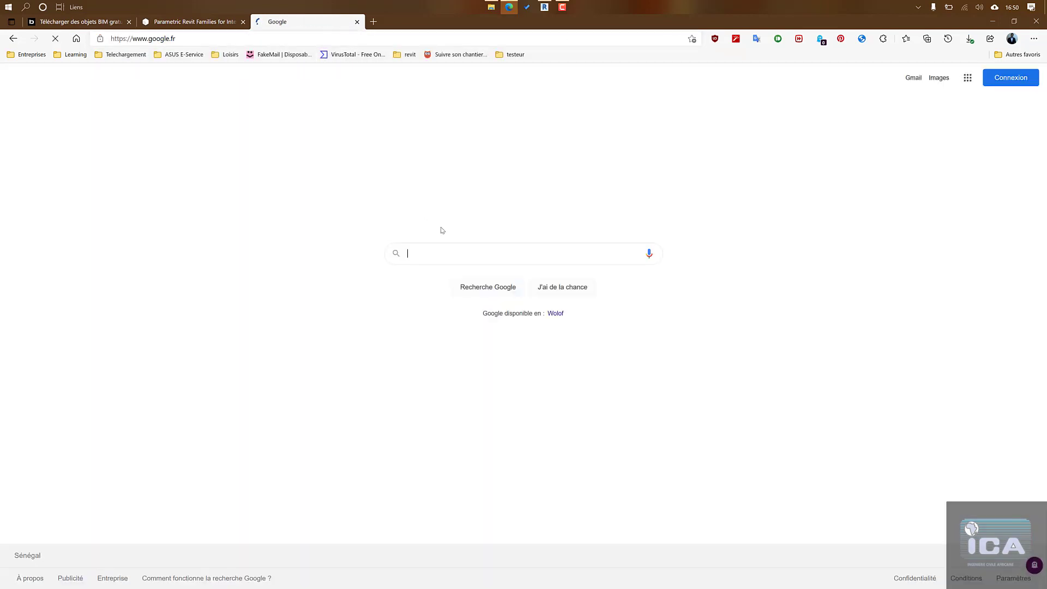
Step: Search Google for "REVIT CITY" and open the Revit City home page from the results
click(441, 254)
text(REVIT CITY)
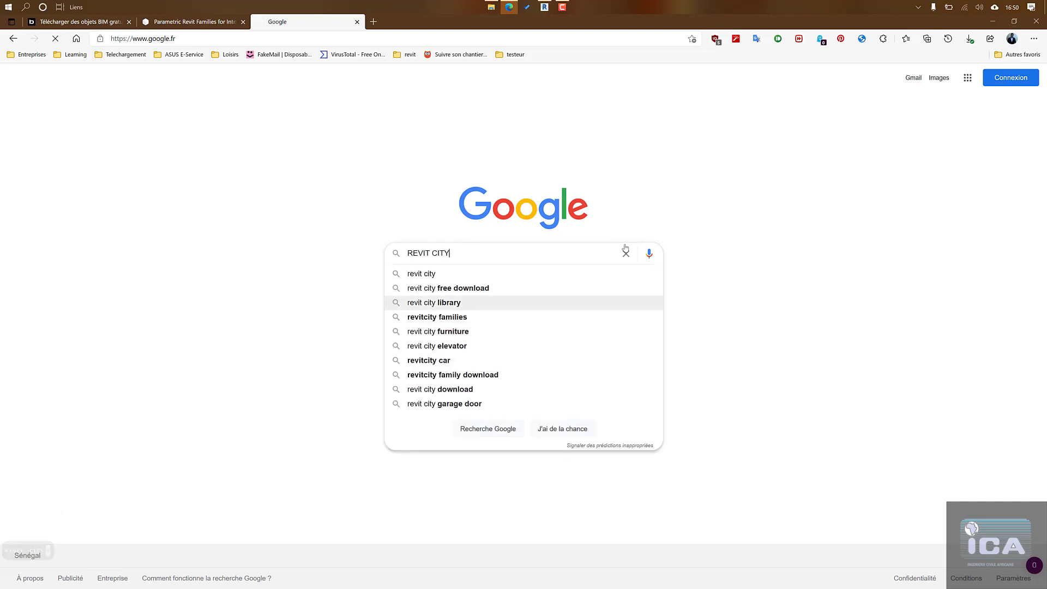
key(Return)
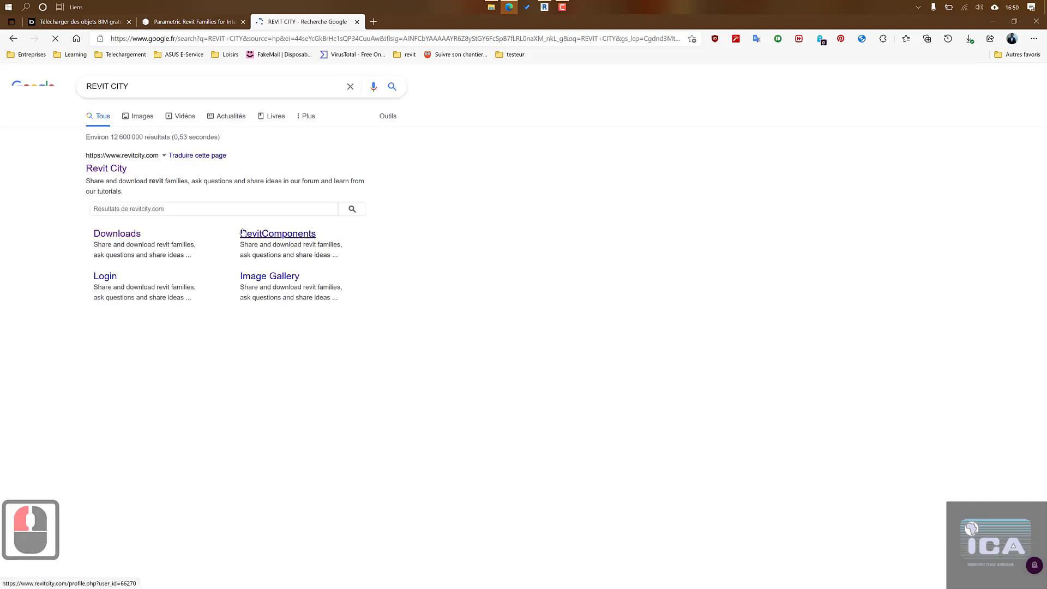
click(106, 170)
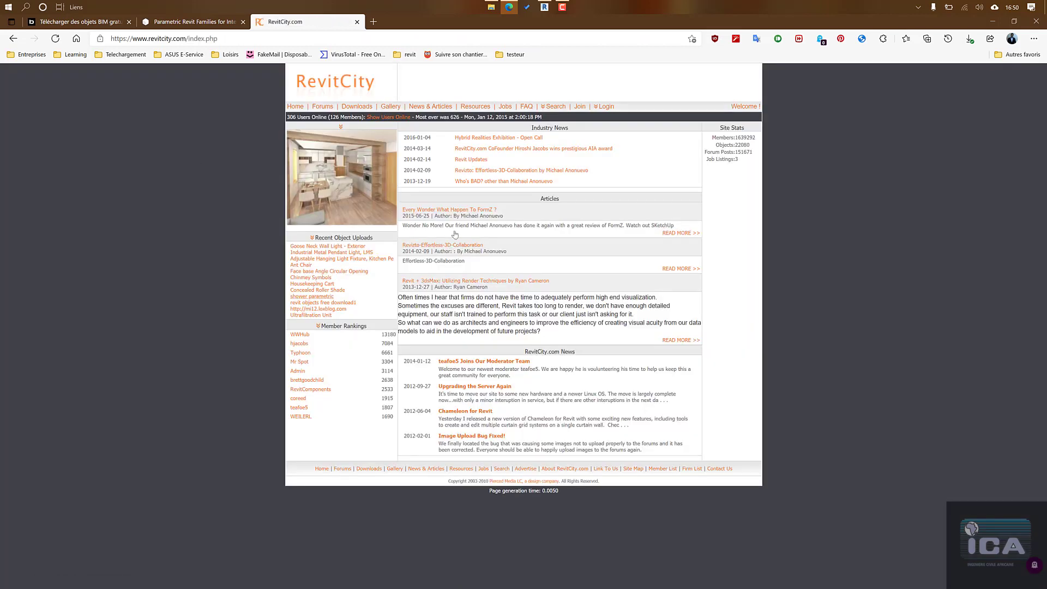
Step: Open RevitCity's downloads section and list the objects of subcategory 34 40 00 under 34 - Transportation in the MasterFormat 04 tree
click(357, 108)
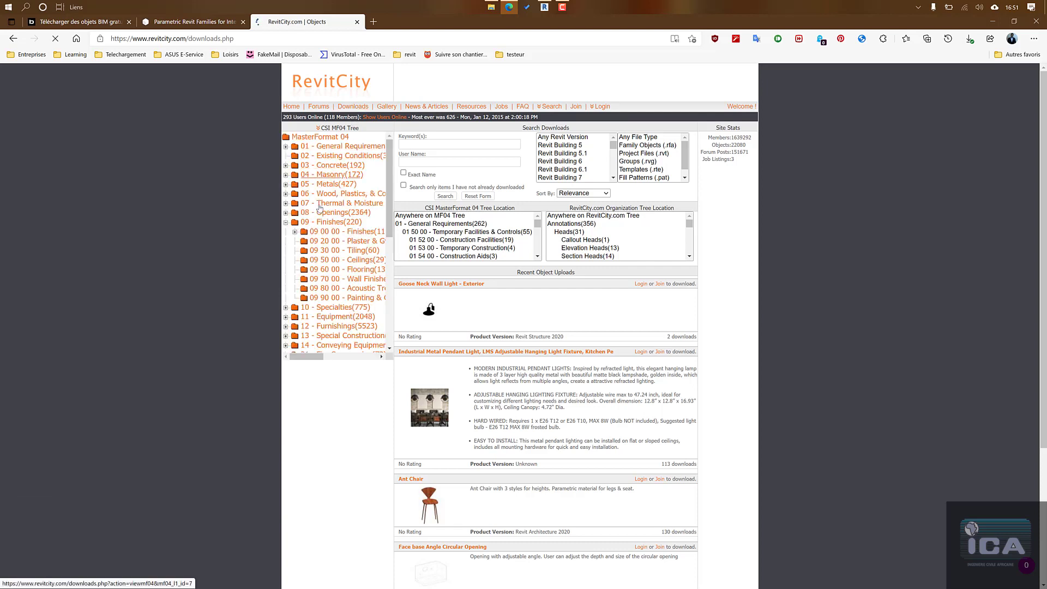
scroll(320, 275, down, 5)
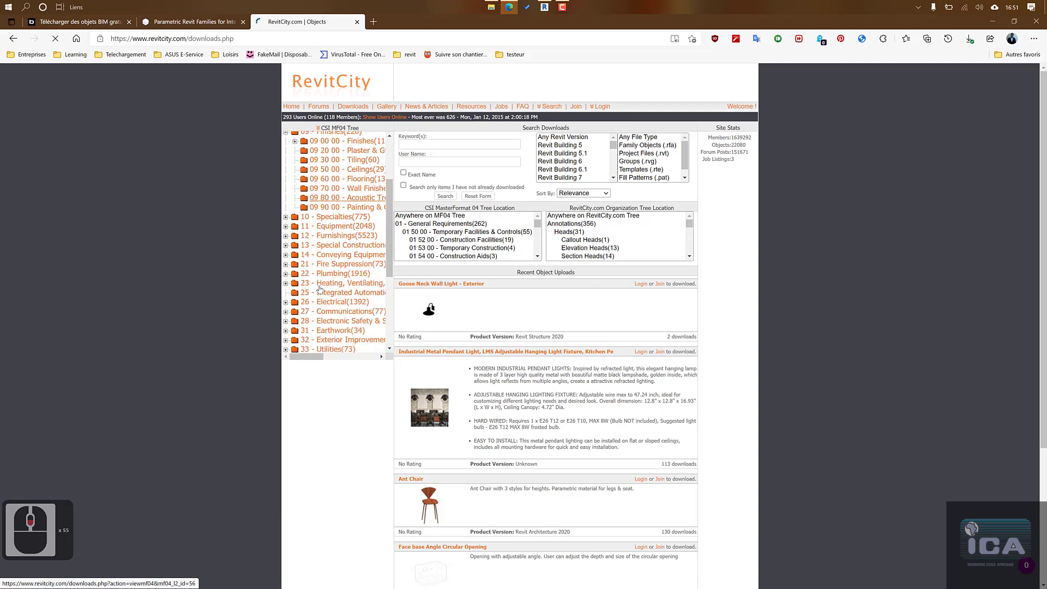
scroll(320, 289, up, 2)
scroll(320, 289, up, 1)
scroll(320, 247, down, 1)
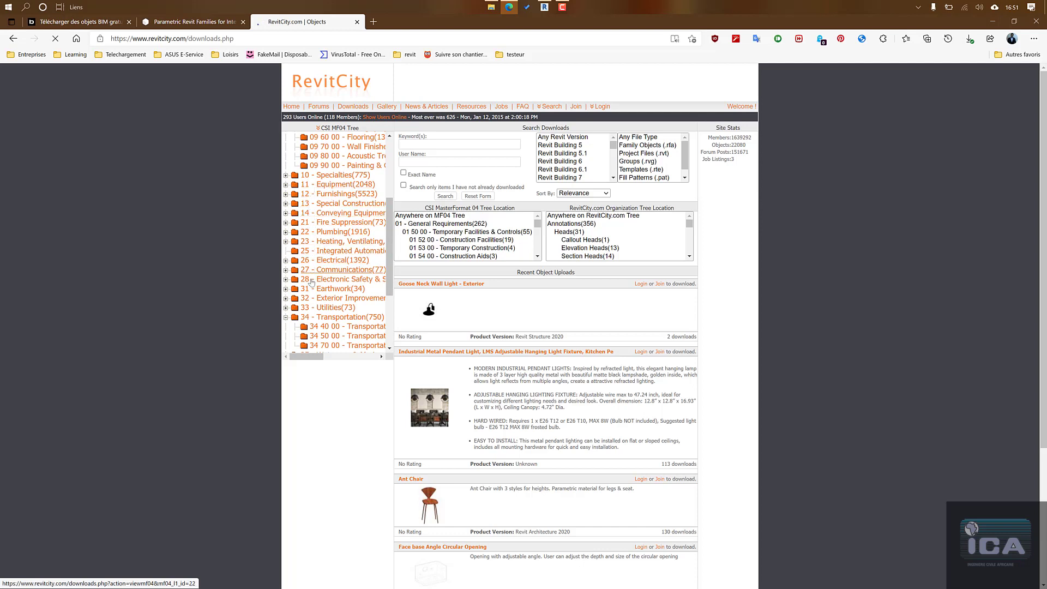
scroll(349, 295, down, 2)
scroll(353, 296, down, 1)
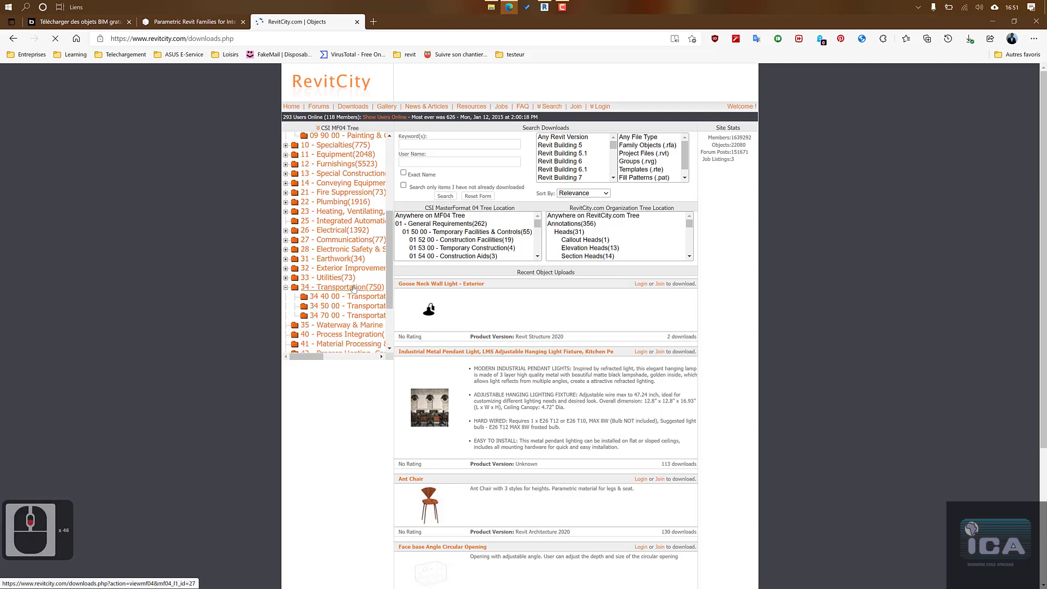
click(353, 286)
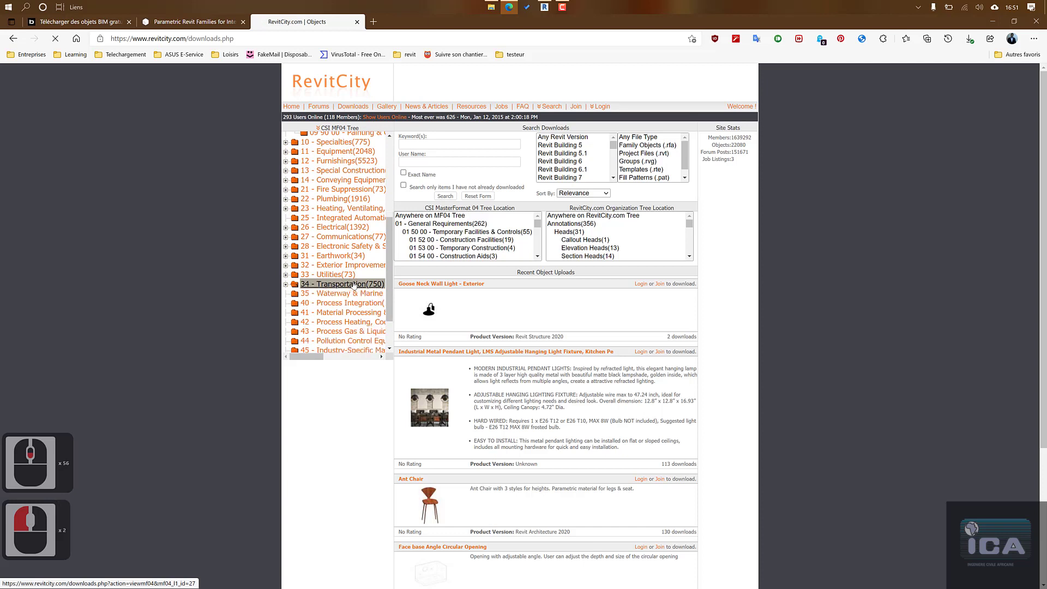
click(295, 285)
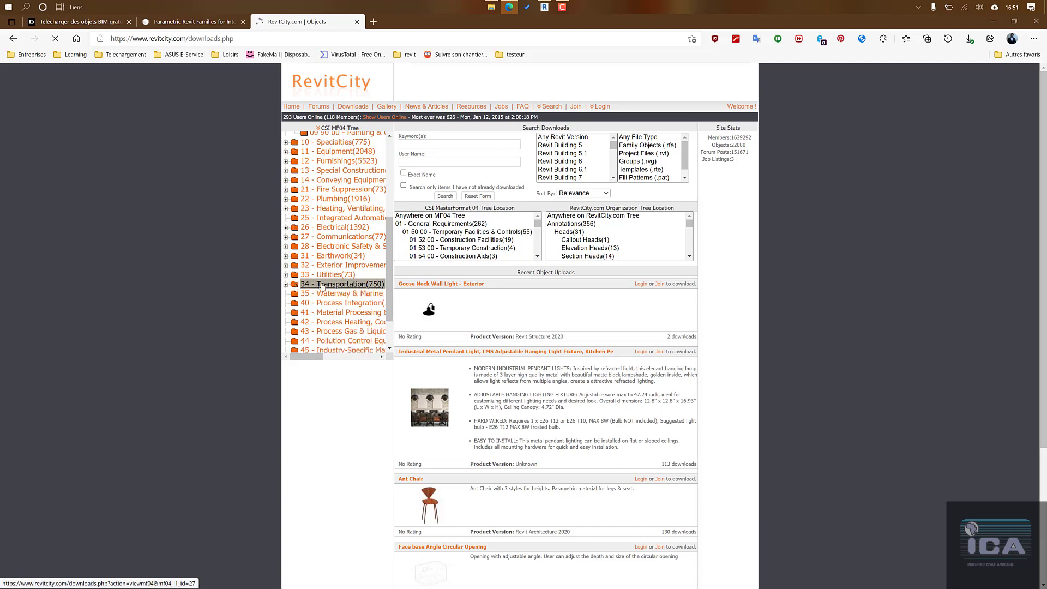
click(320, 285)
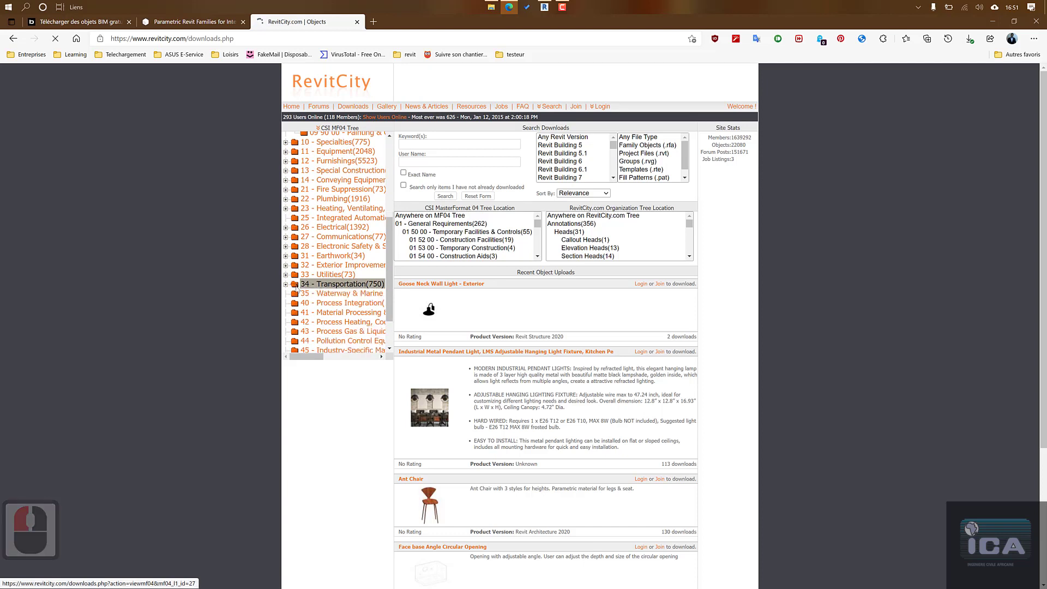
click(295, 286)
click(351, 291)
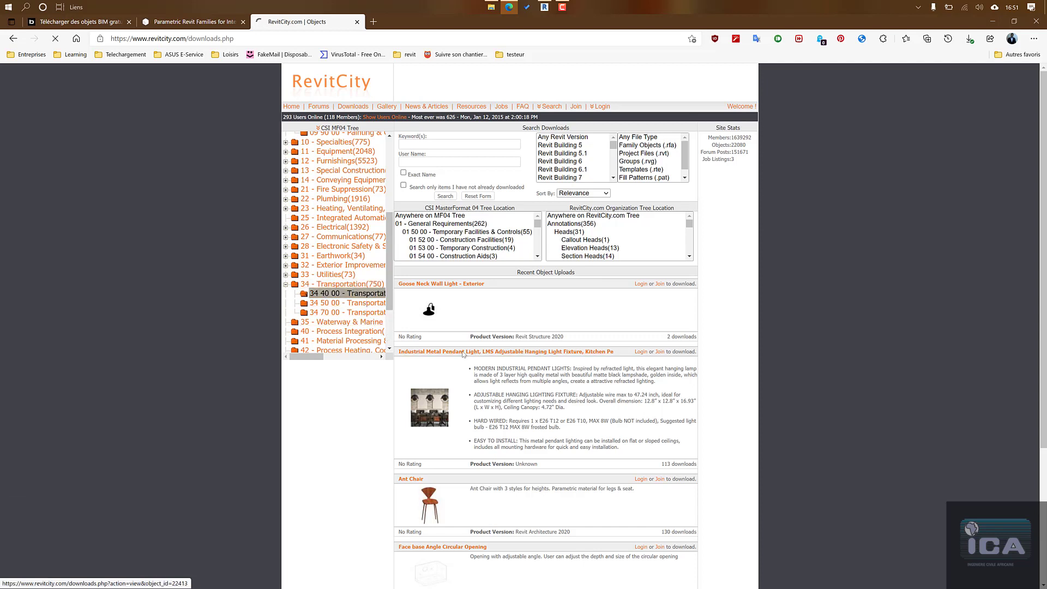
Step: Look through the downloadable transportation objects in RevitCity's 34 40 00 category and return to the beginning of the list
scroll(463, 410, down, 5)
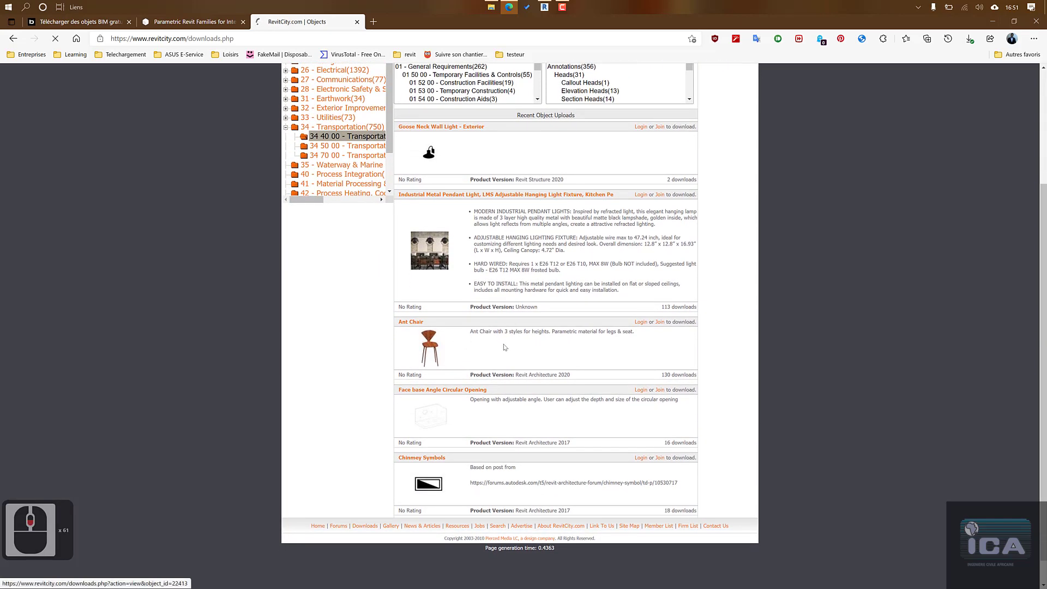
scroll(446, 288, up, 5)
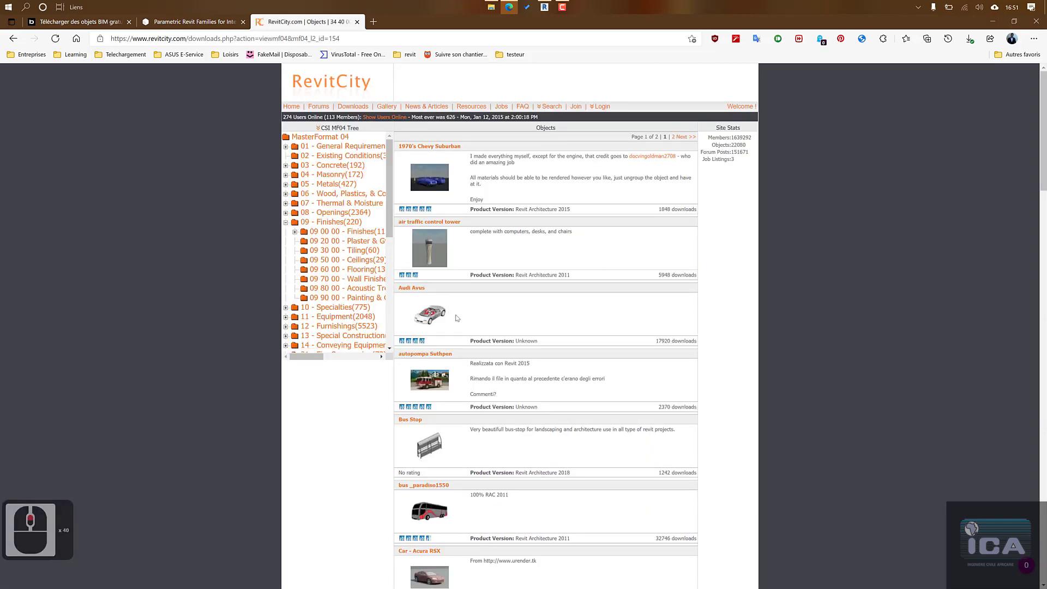
scroll(416, 380, down, 3)
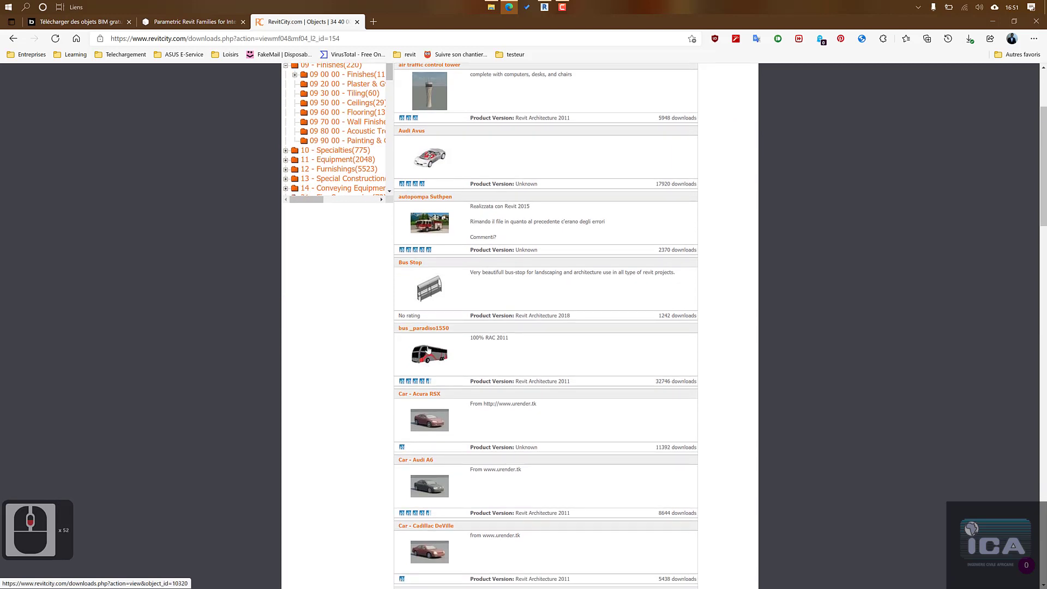
scroll(430, 360, down, 1)
scroll(498, 467, down, 3)
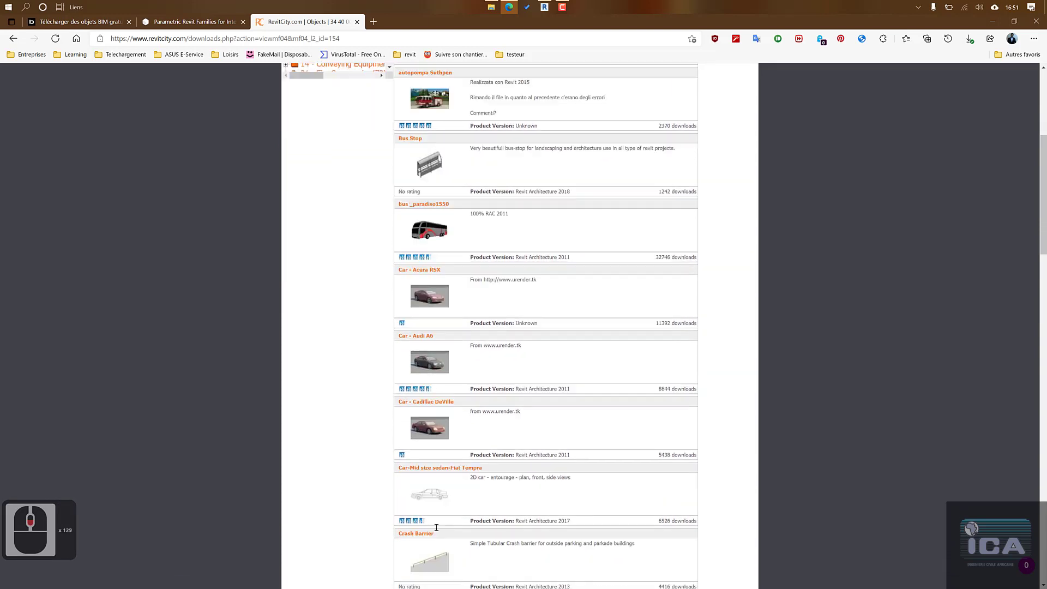
scroll(578, 440, up, 7)
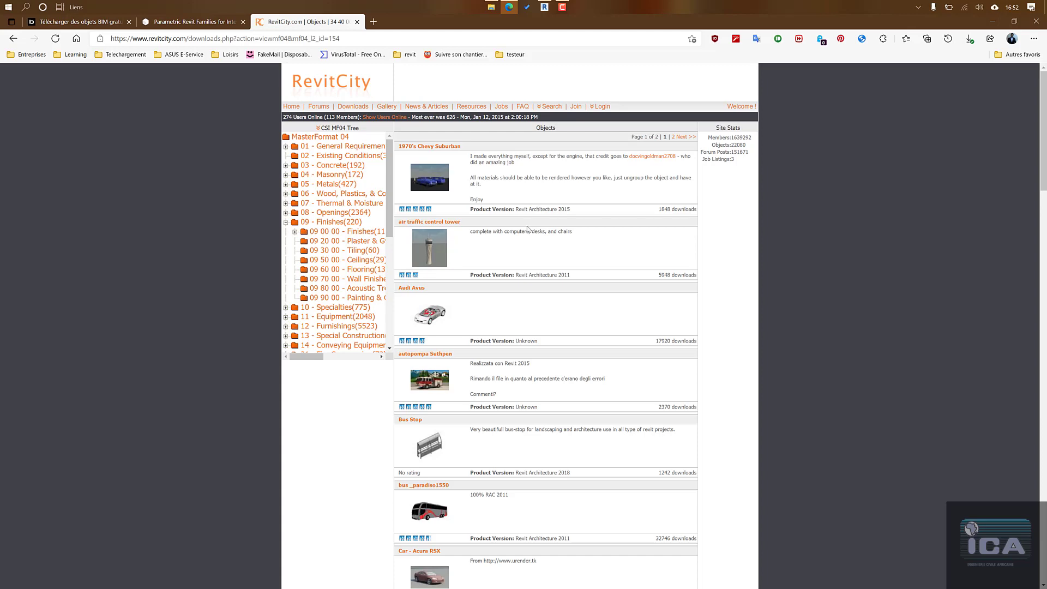
Step: Switch to the Blocks website and examine its home page sections on the Revit plug-in, families and collections
click(185, 21)
scroll(401, 115, up, 12)
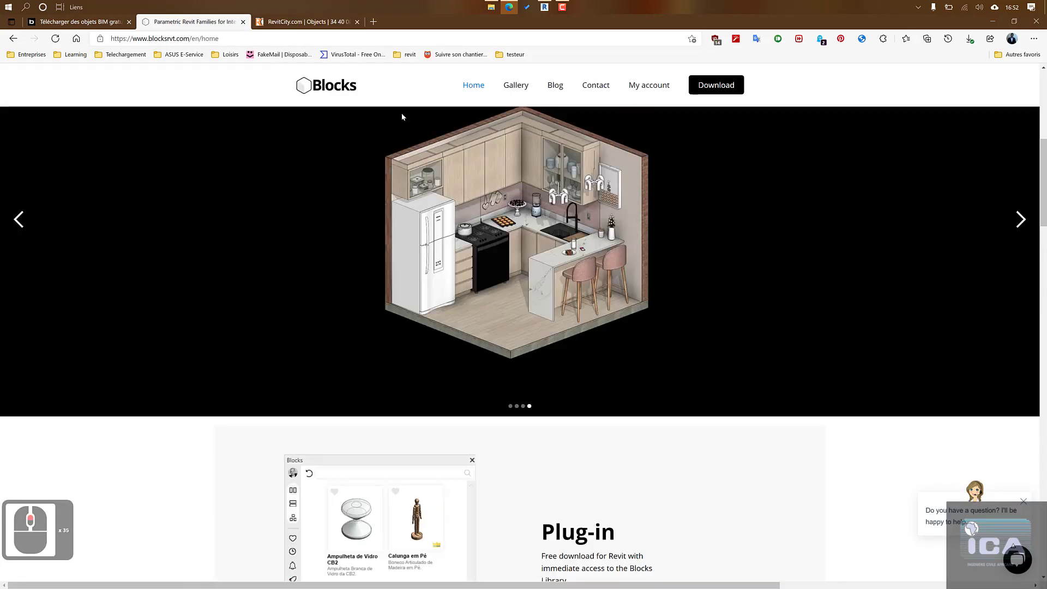
scroll(611, 234, down, 6)
scroll(610, 235, down, 9)
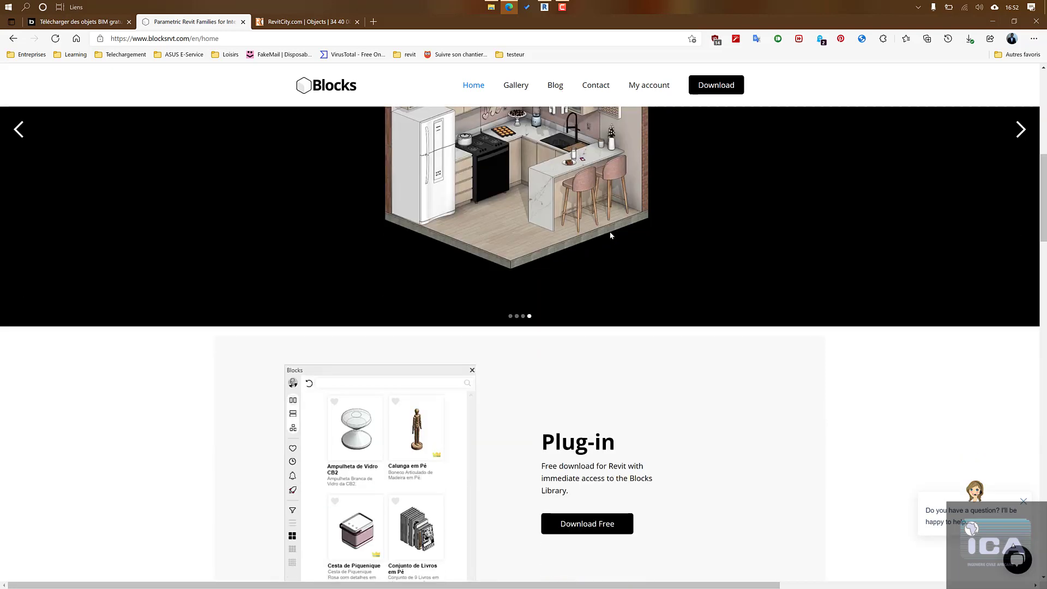
scroll(529, 241, up, 1)
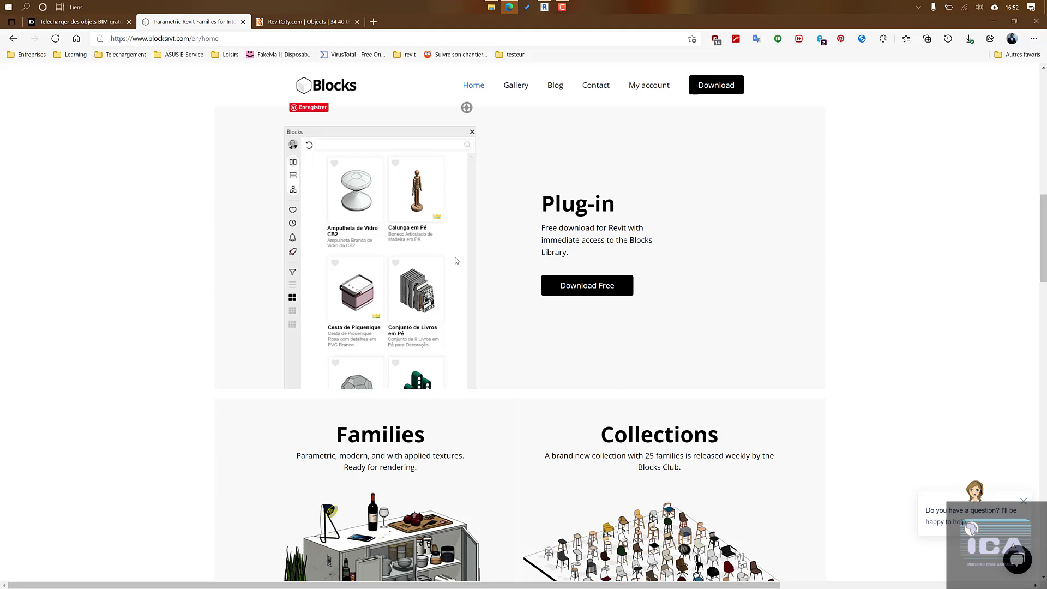
scroll(457, 261, up, 2)
scroll(399, 327, down, 2)
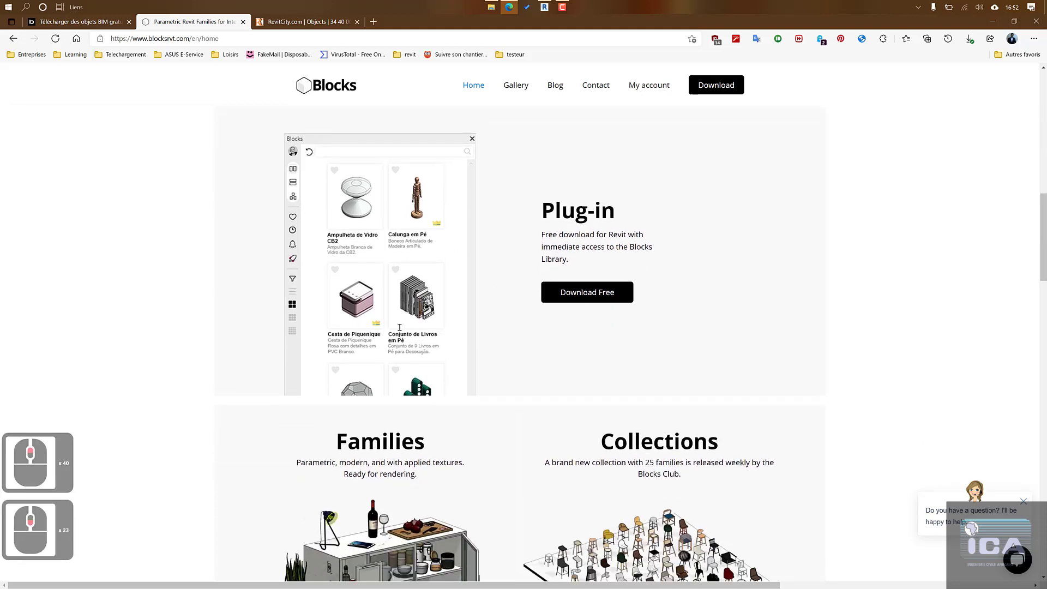
scroll(399, 327, down, 3)
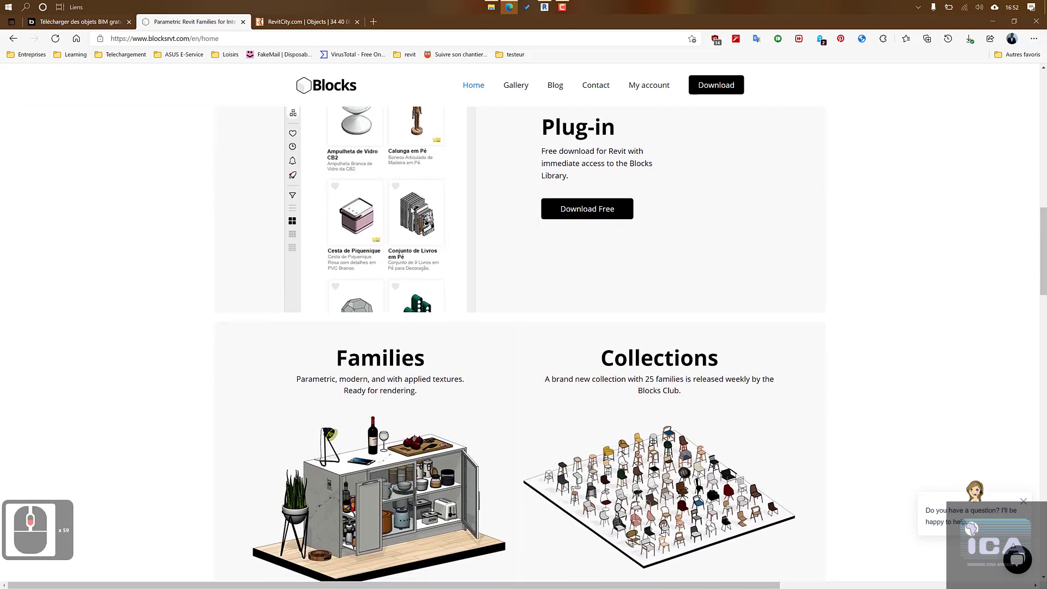
scroll(433, 305, down, 5)
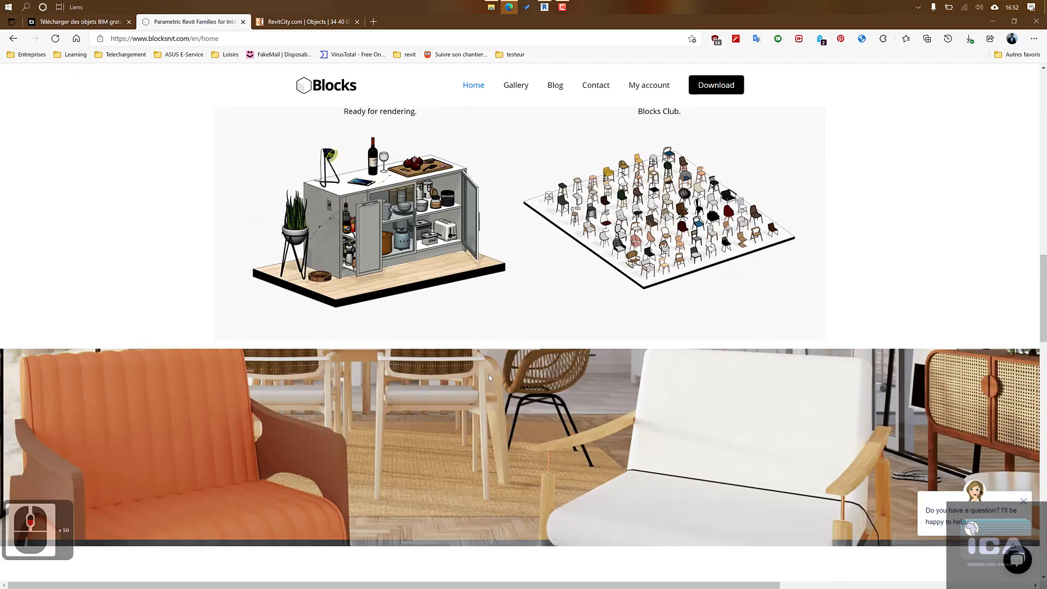
Step: Examine what the Free and Premium plans of the Blocks library offer
scroll(489, 375, down, 5)
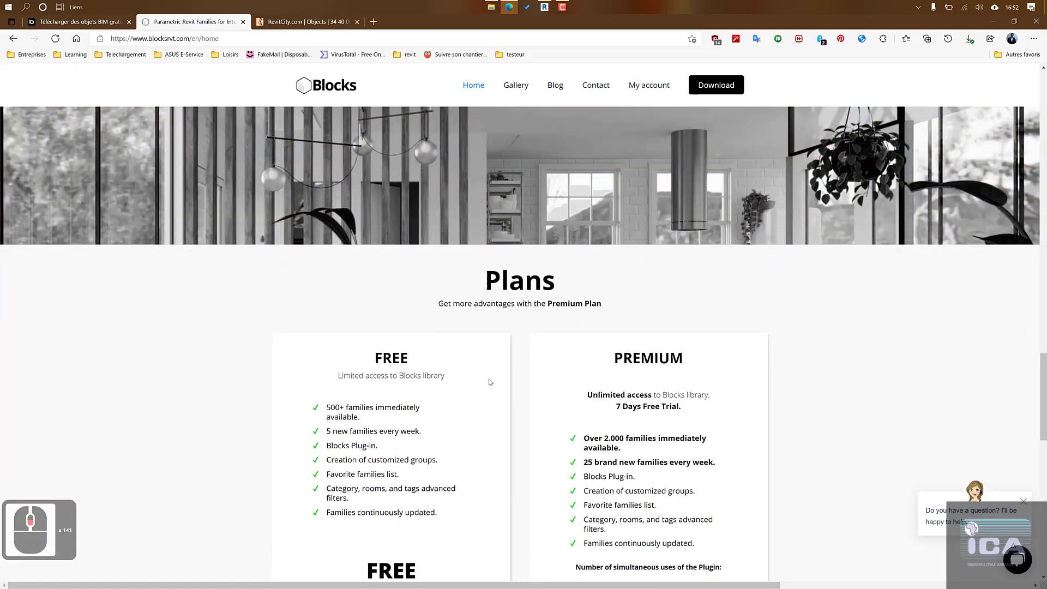
scroll(489, 382, down, 3)
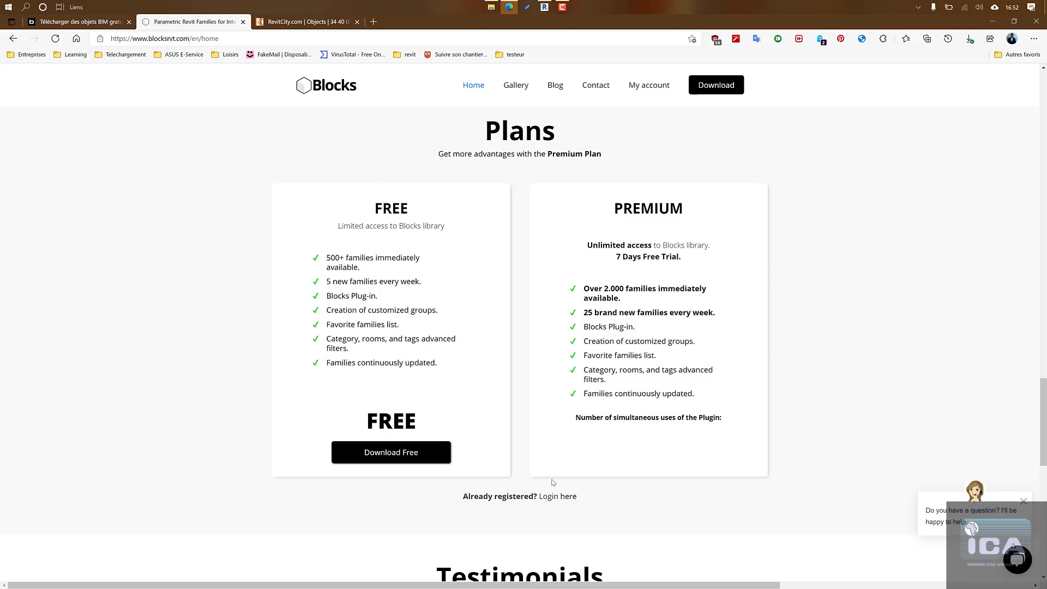
scroll(544, 451, down, 2)
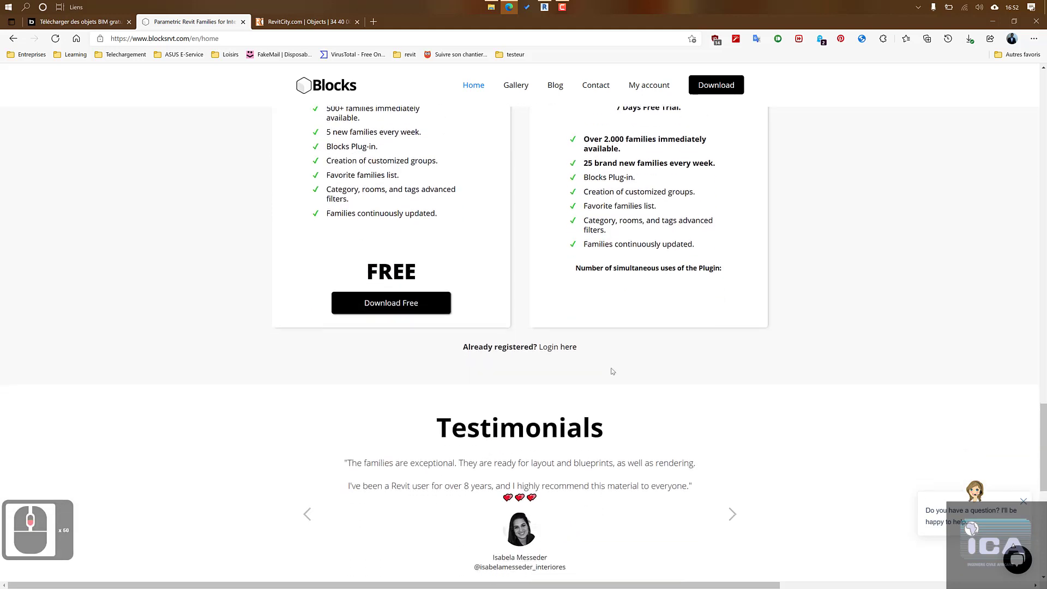
scroll(611, 370, up, 6)
scroll(431, 445, down, 4)
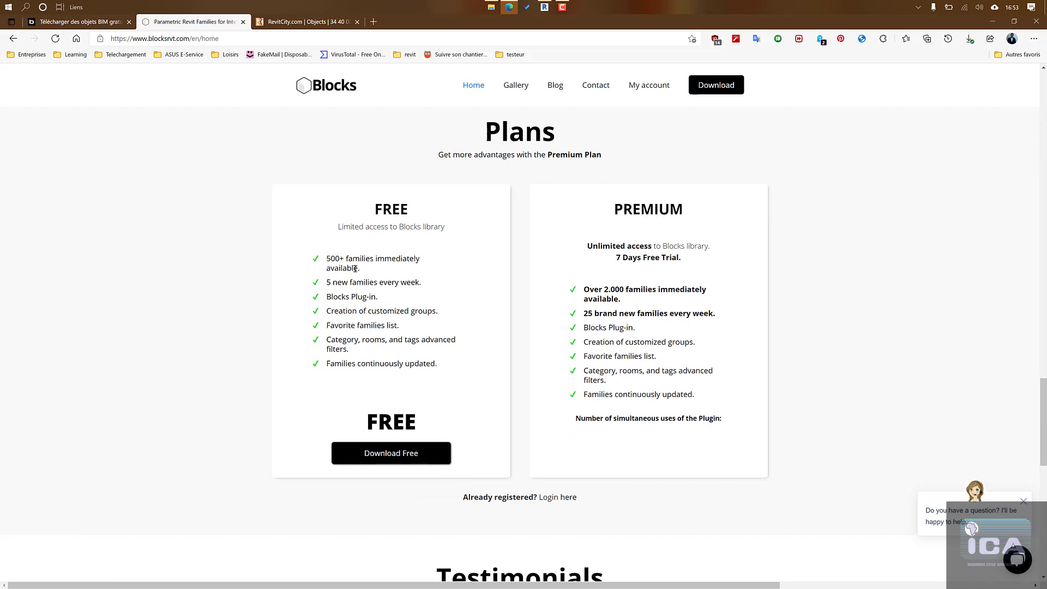
scroll(355, 294, up, 5)
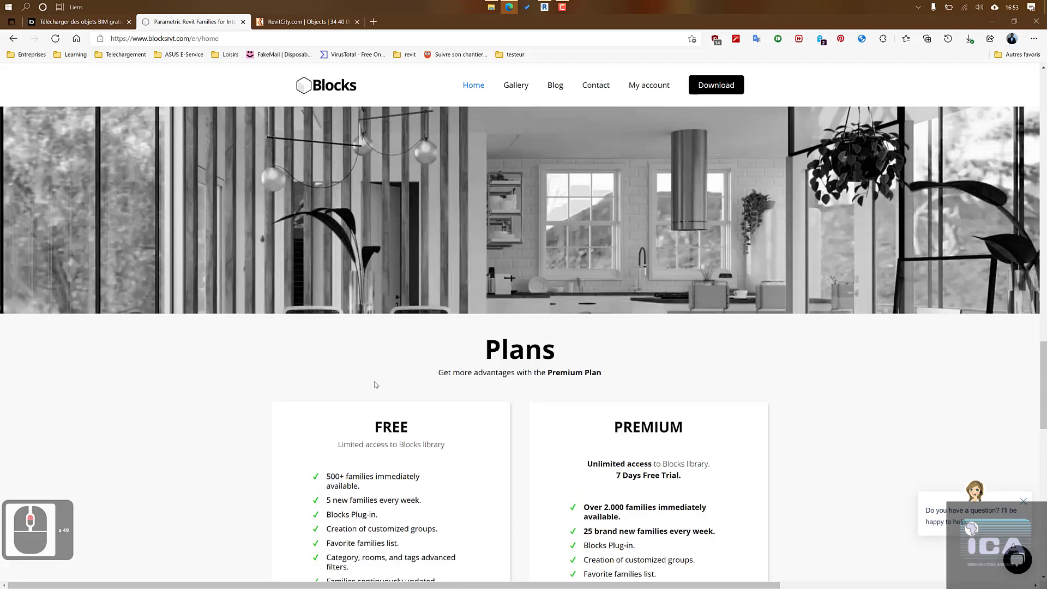
scroll(383, 184, up, 2)
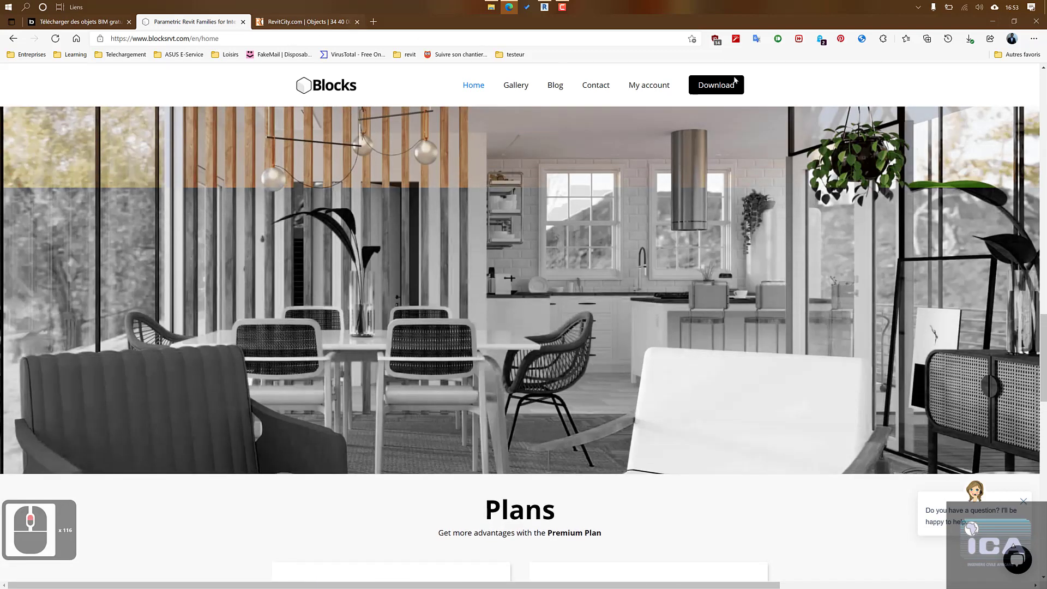
Step: Switch to Revit, open the 00 TN floor plan and bring the floor plans in its reference image into close view
click(993, 22)
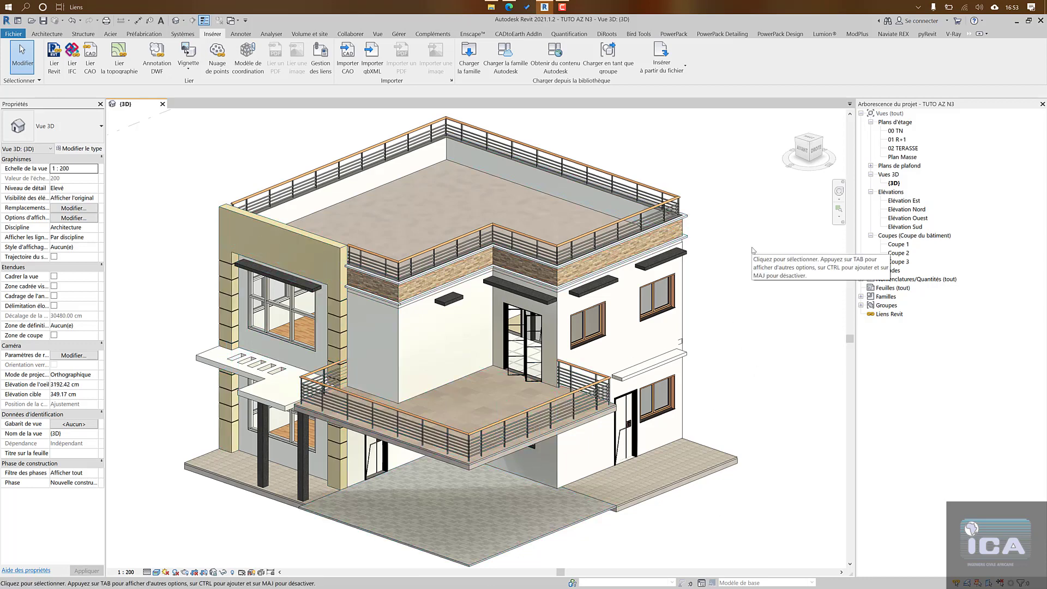
scroll(753, 250, down, 1)
double_click(895, 131)
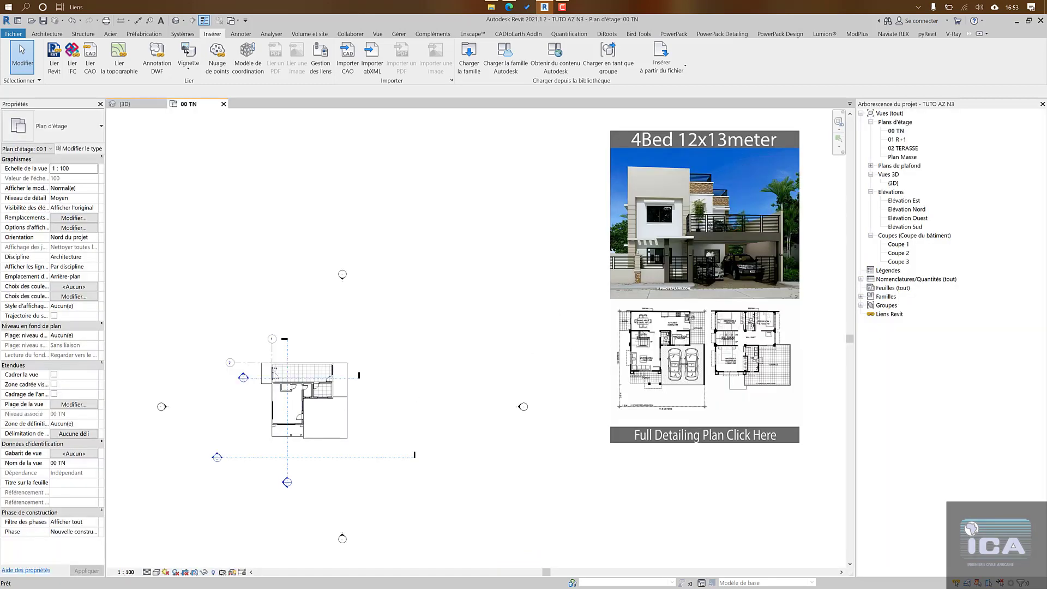
scroll(627, 374, up, 4)
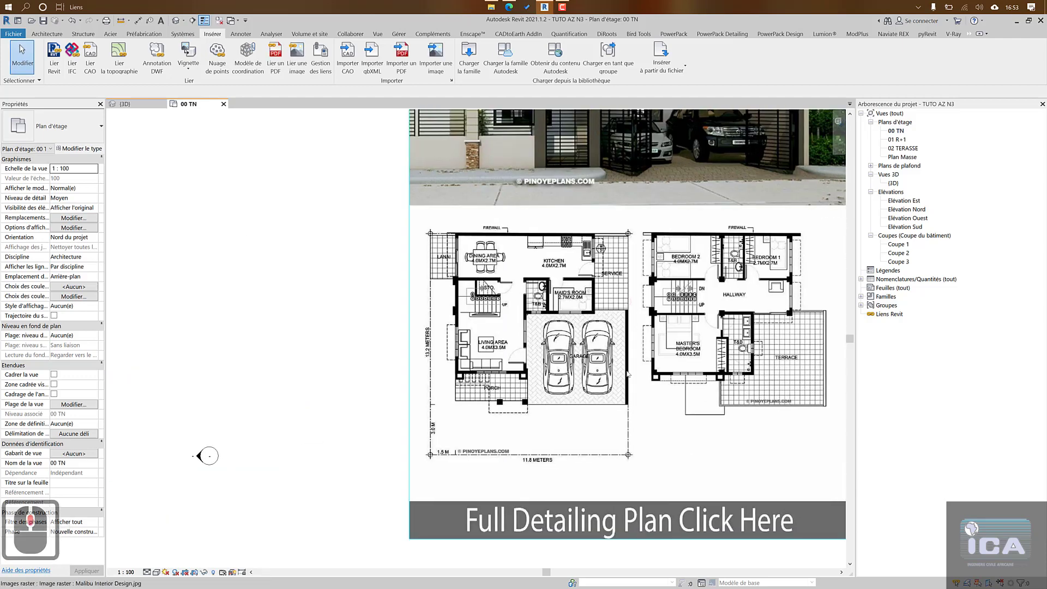
Step: Look over the house reference image and its floor plans beside the modelled ground floor in the 00 TN plan
scroll(593, 394, down, 1)
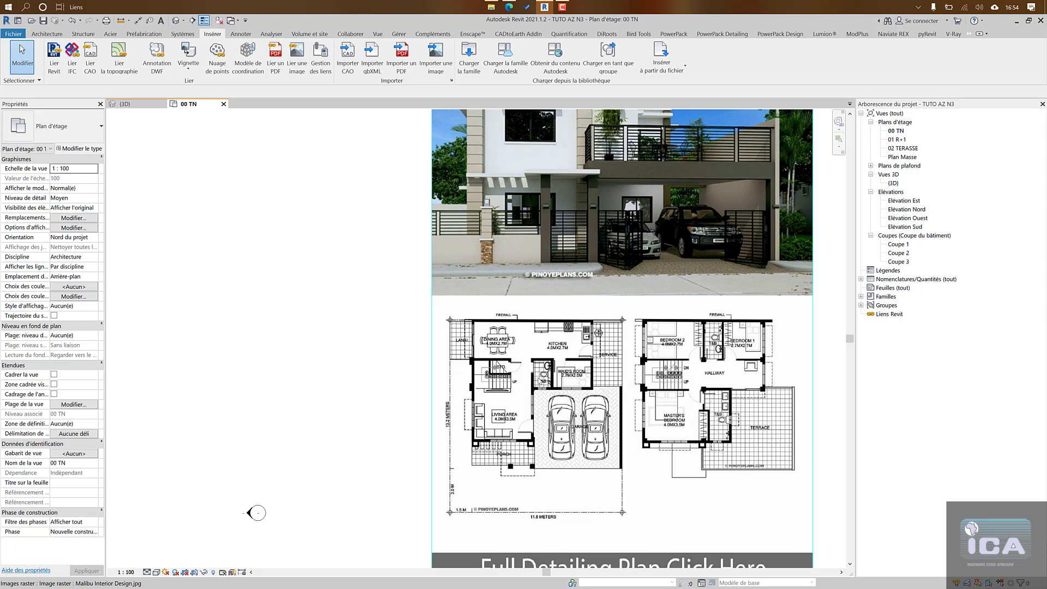
scroll(583, 376, down, 1)
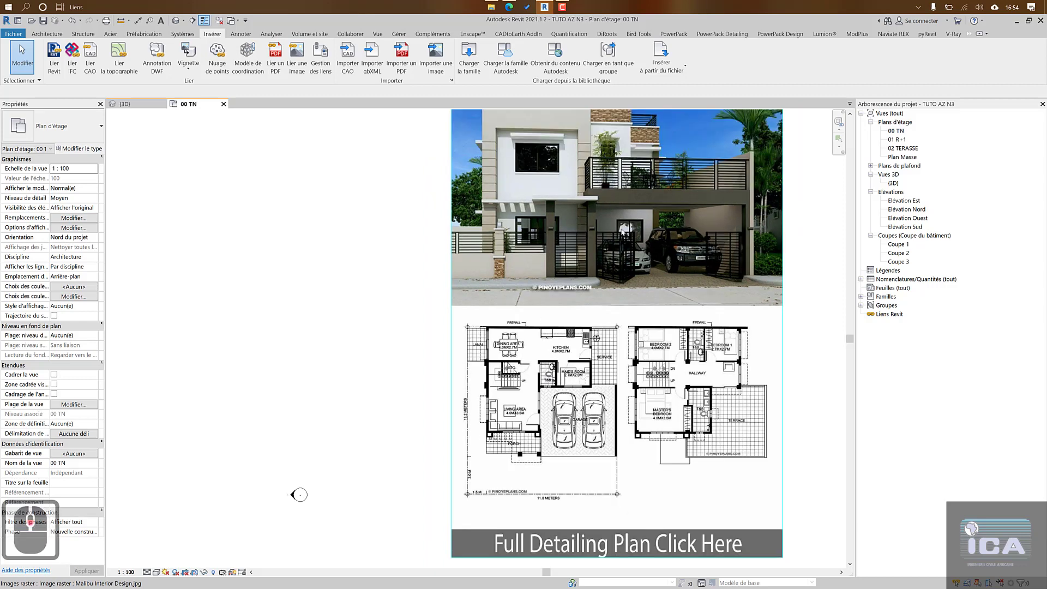
scroll(622, 231, down, 2)
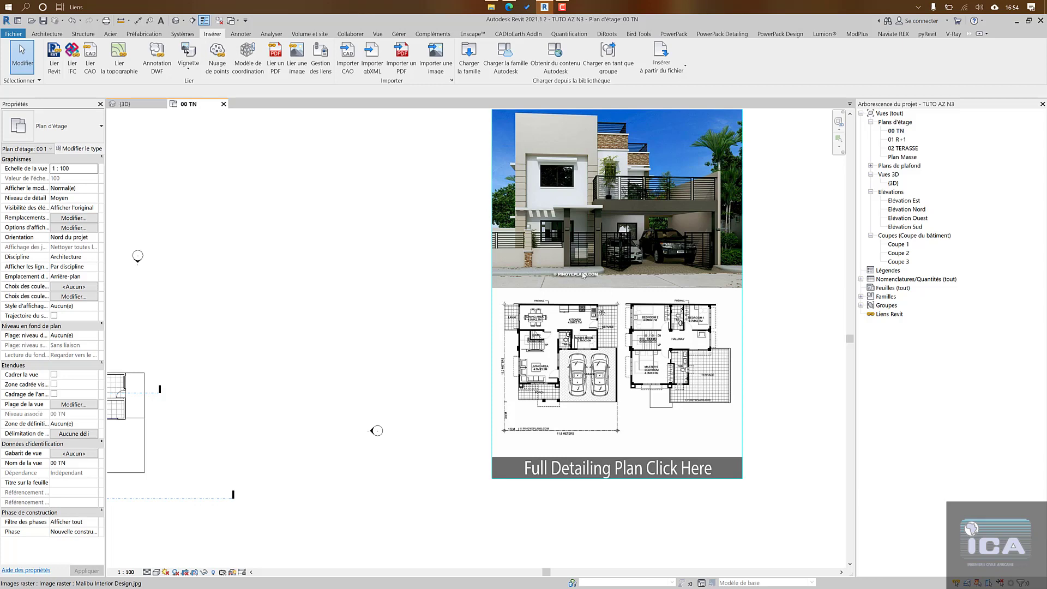
scroll(582, 253, down, 2)
mouse_move(501, 278)
middle_down()
mouse_move(524, 280)
mouse_move(513, 278)
middle_up()
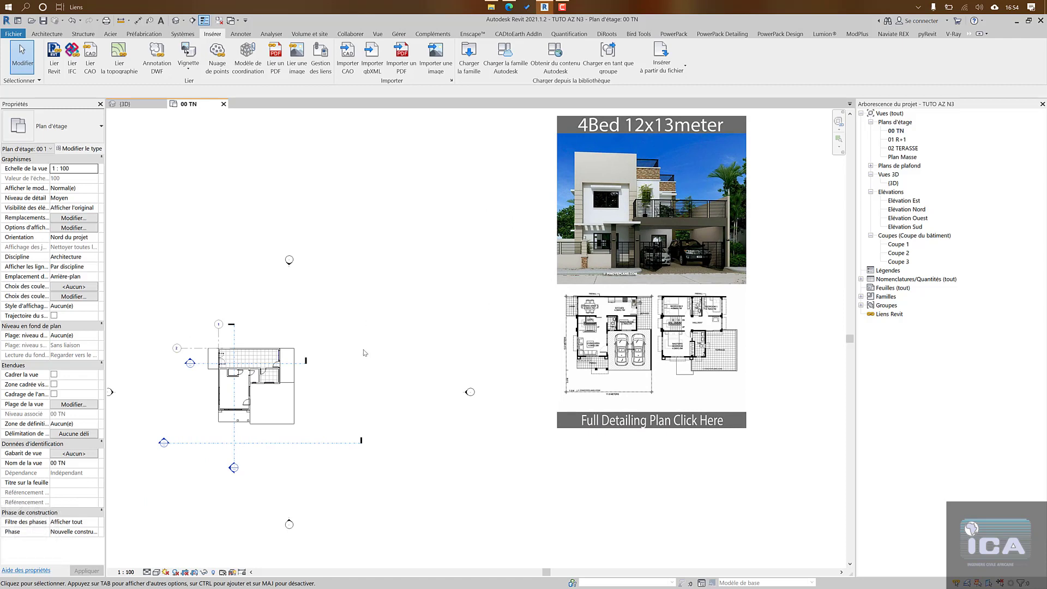
middle_drag(367, 354, 412, 315)
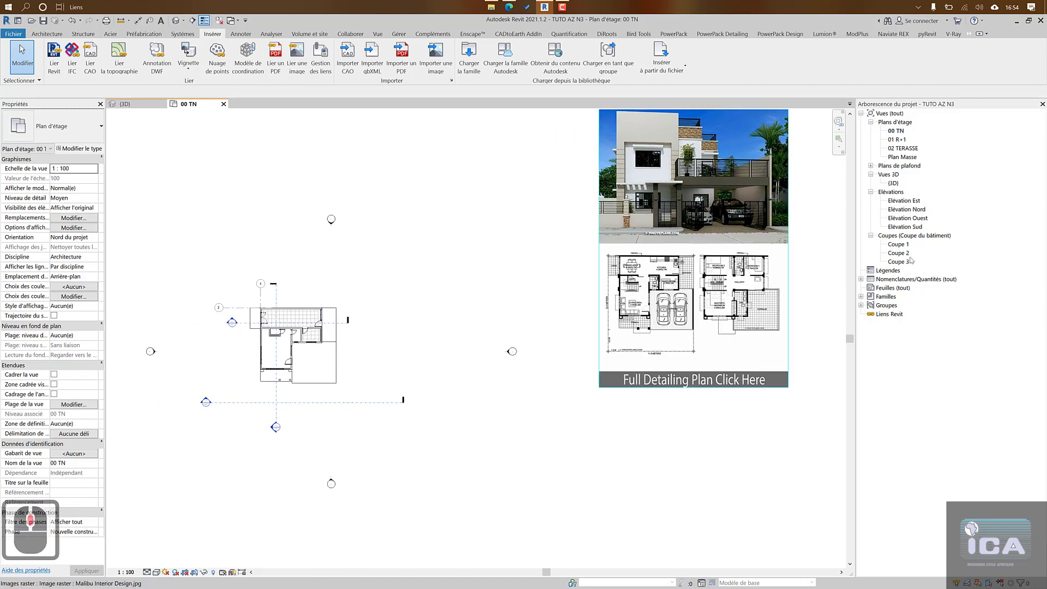
Step: Open the {3D} view, duplicate it with its details and rename the copy 3D RDC
double_click(893, 184)
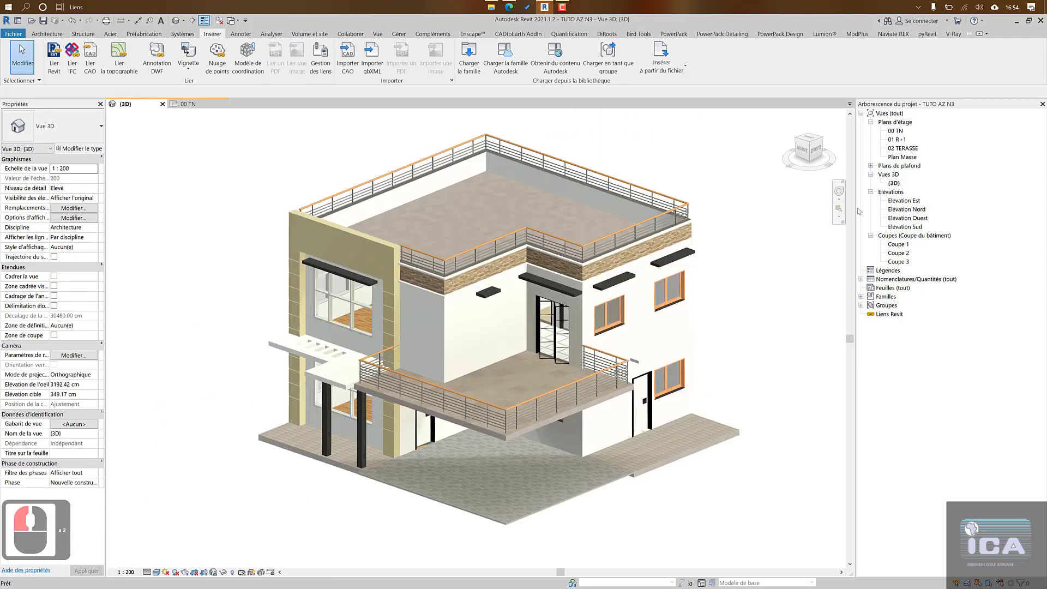
scroll(537, 327, down, 2)
middle_drag(537, 328, 420, 297)
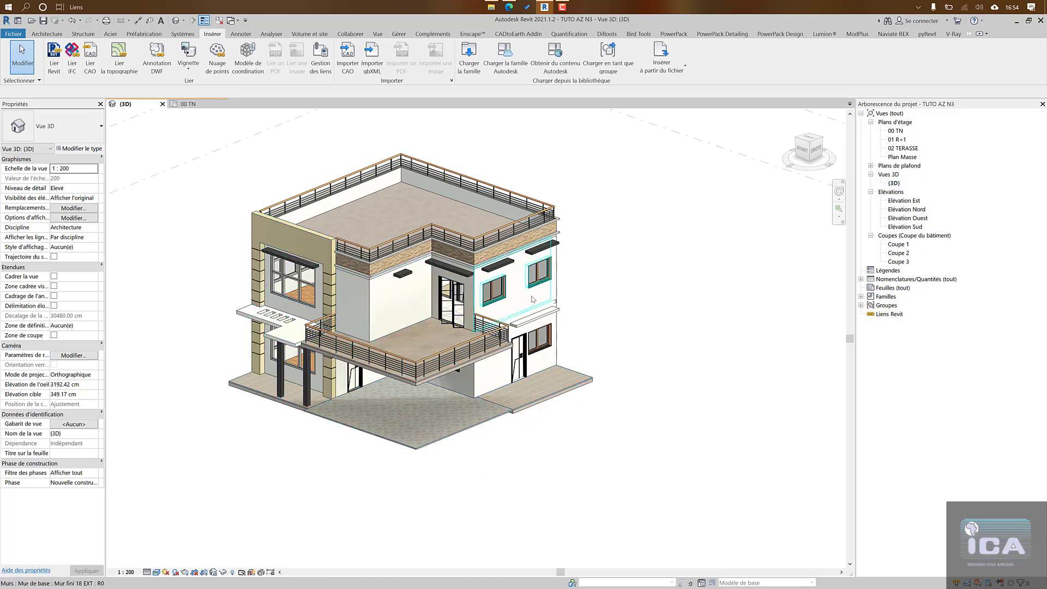
right_click(898, 186)
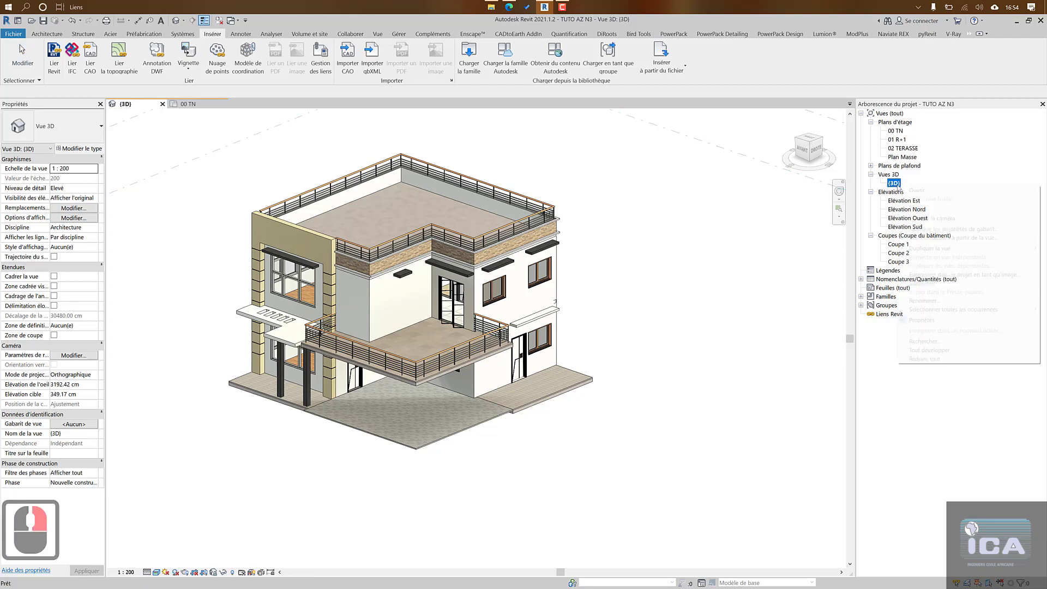
mouse_move(932, 250)
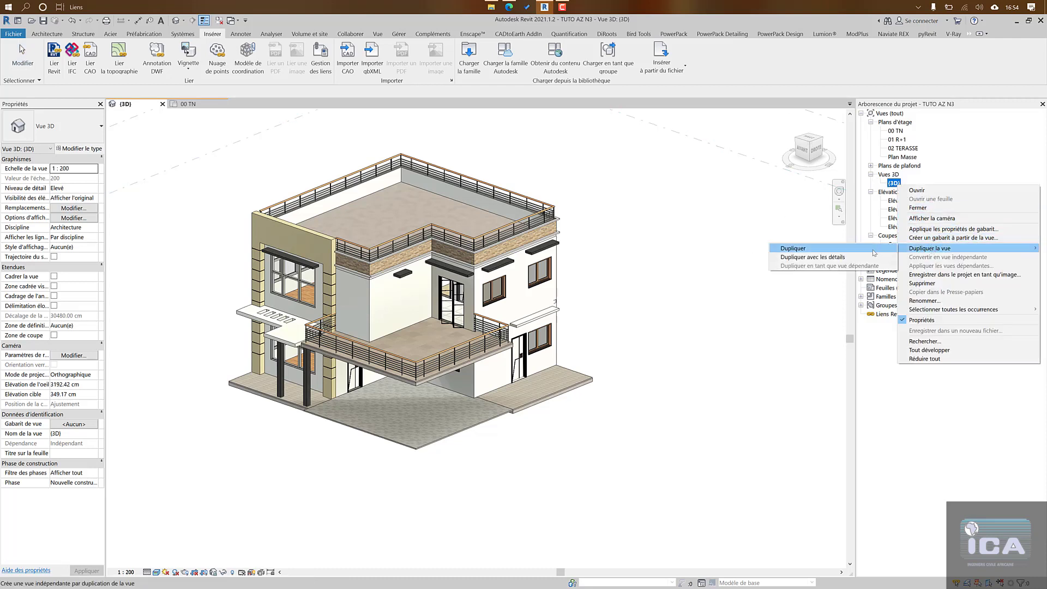
click(862, 257)
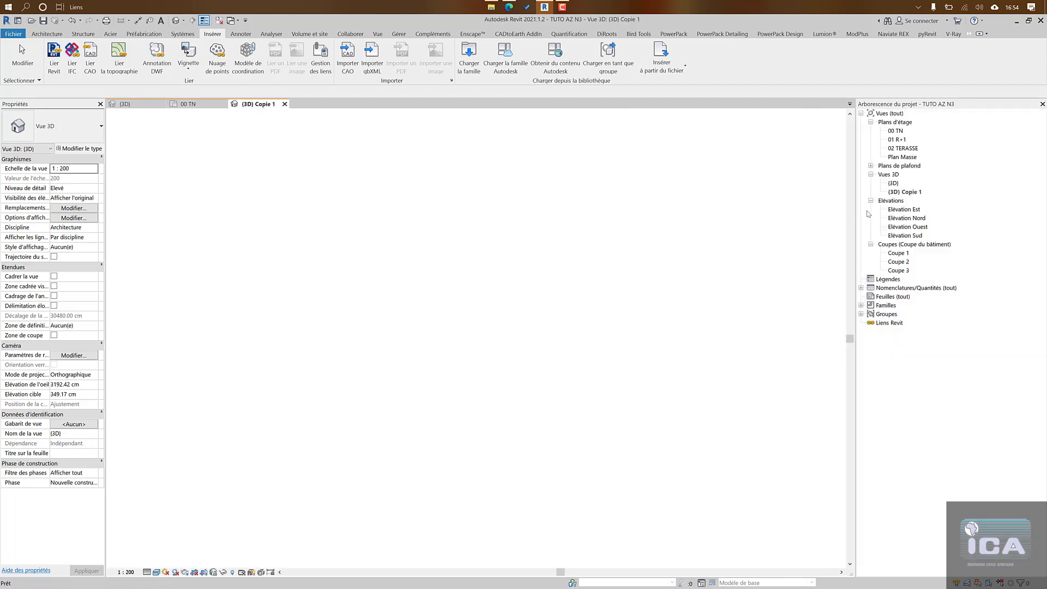
right_click(907, 193)
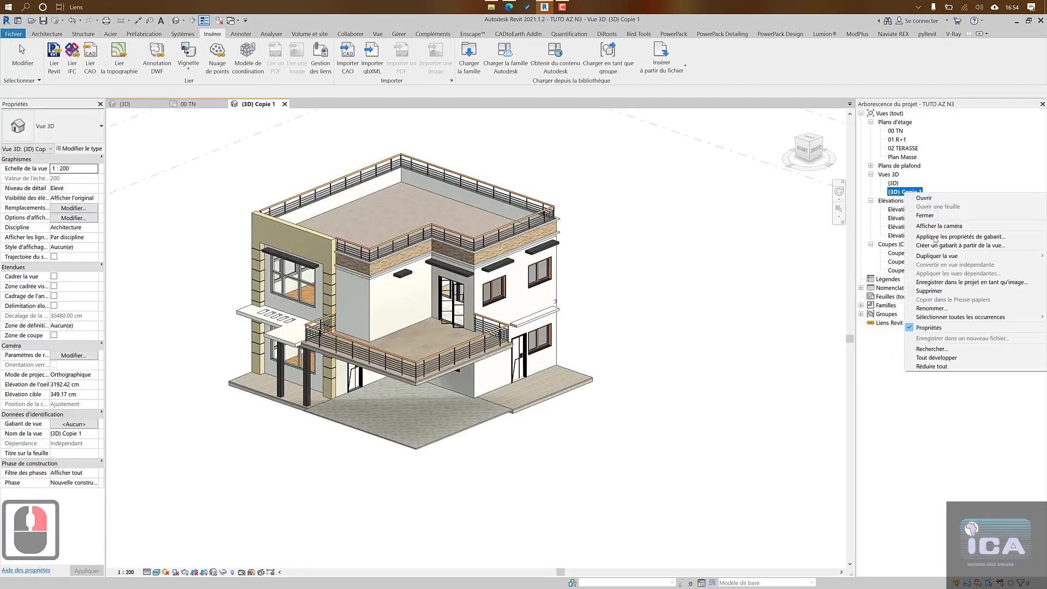
click(933, 309)
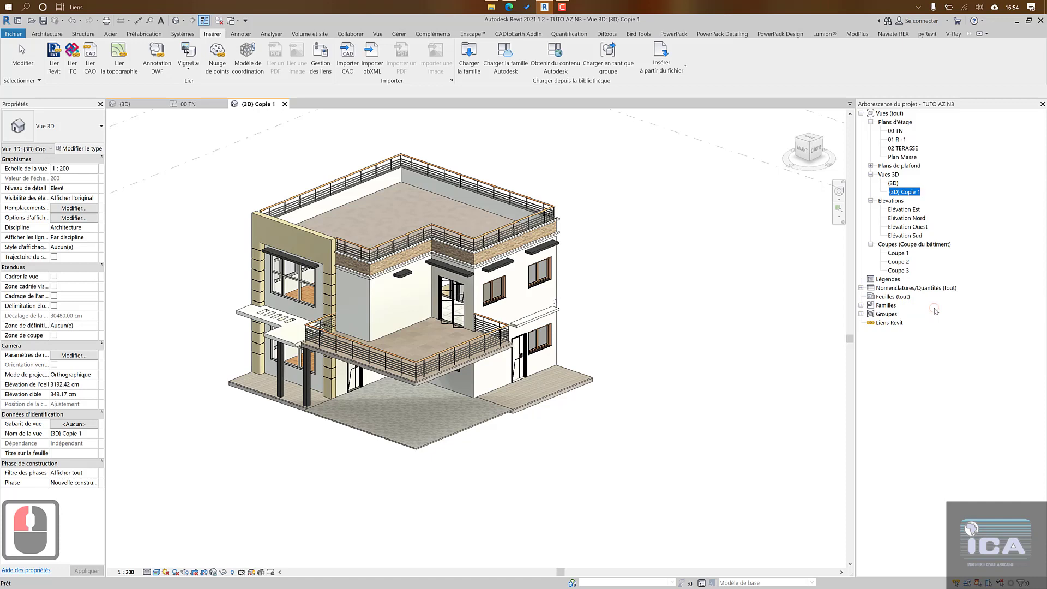
text(3D RDC)
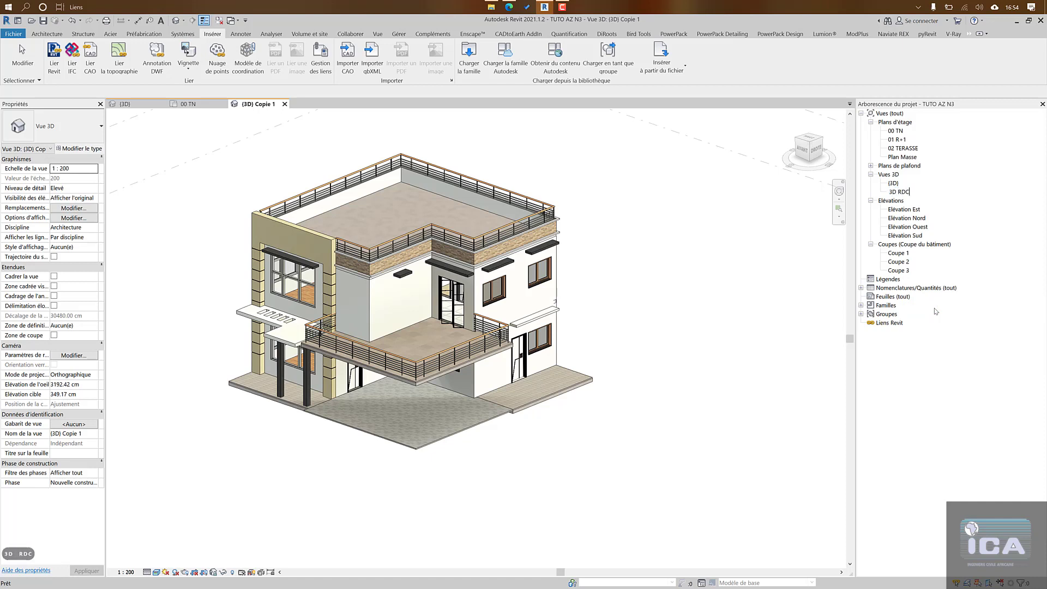
click(802, 262)
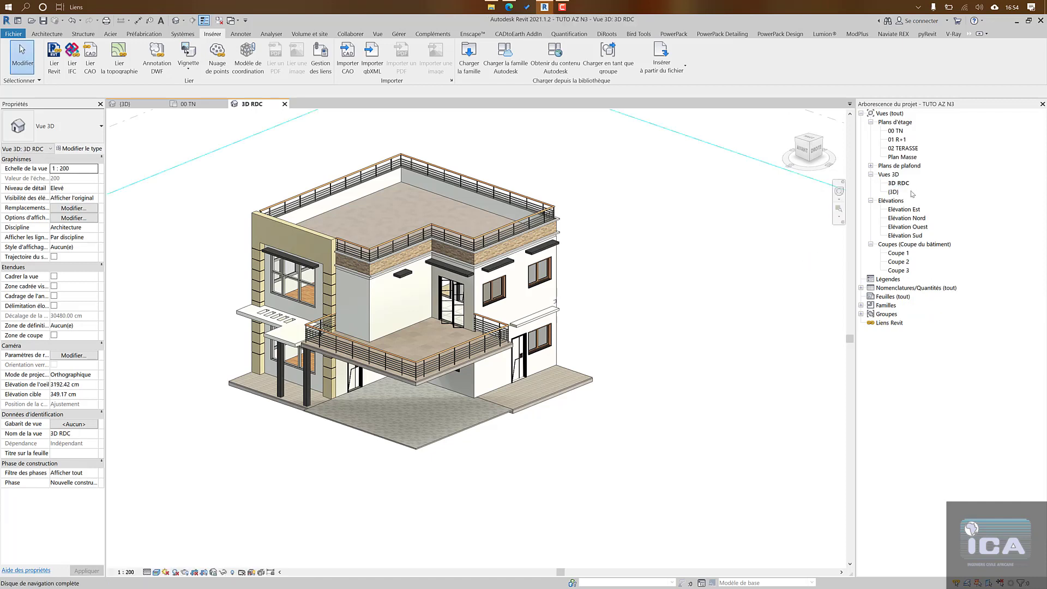
Step: Section the 3D RDC view at ground floor level by orienting it to the 00 TN floor plan, and inspect the interior
right_click(812, 146)
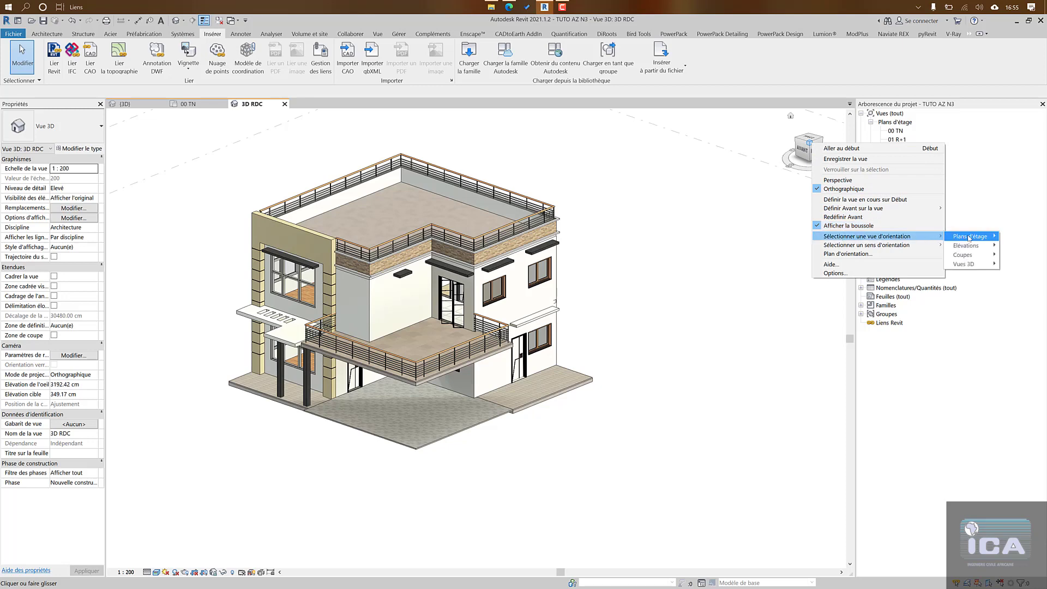
mouse_move(969, 239)
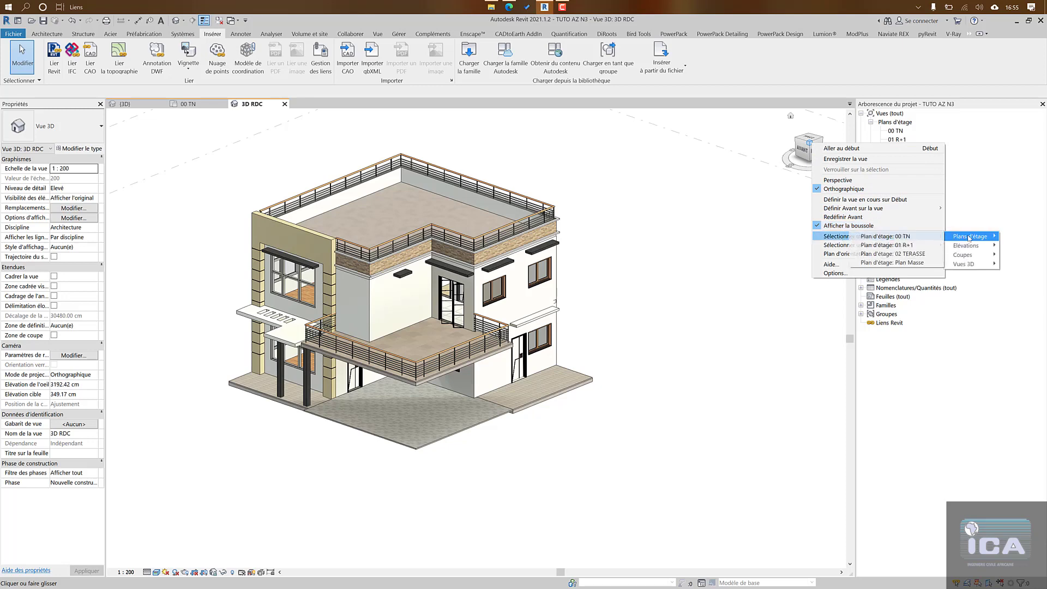
click(912, 236)
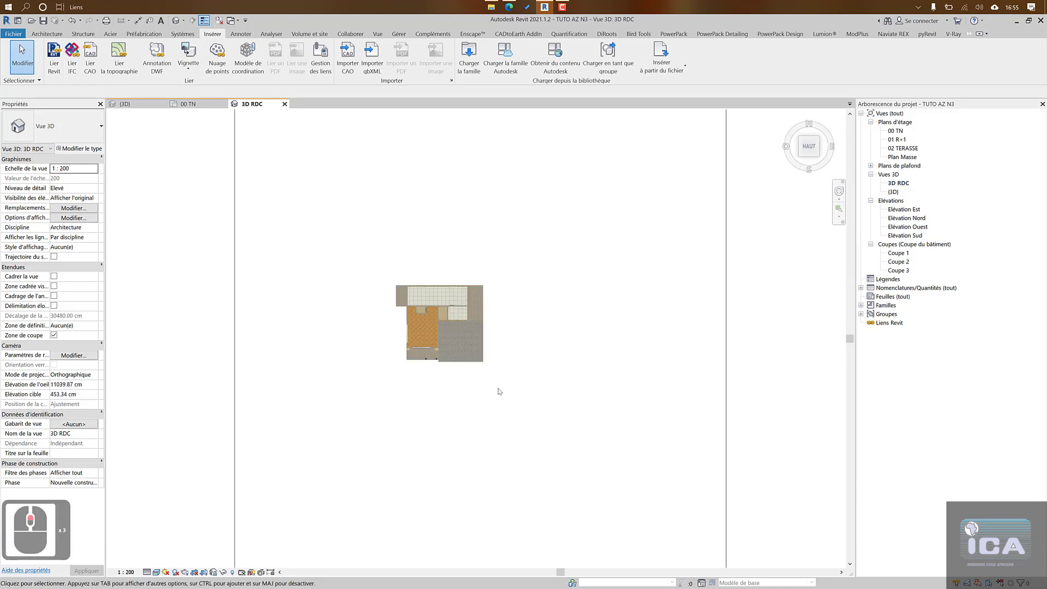
scroll(497, 390, up, 2)
shift+middle_drag(552, 386, 423, 213)
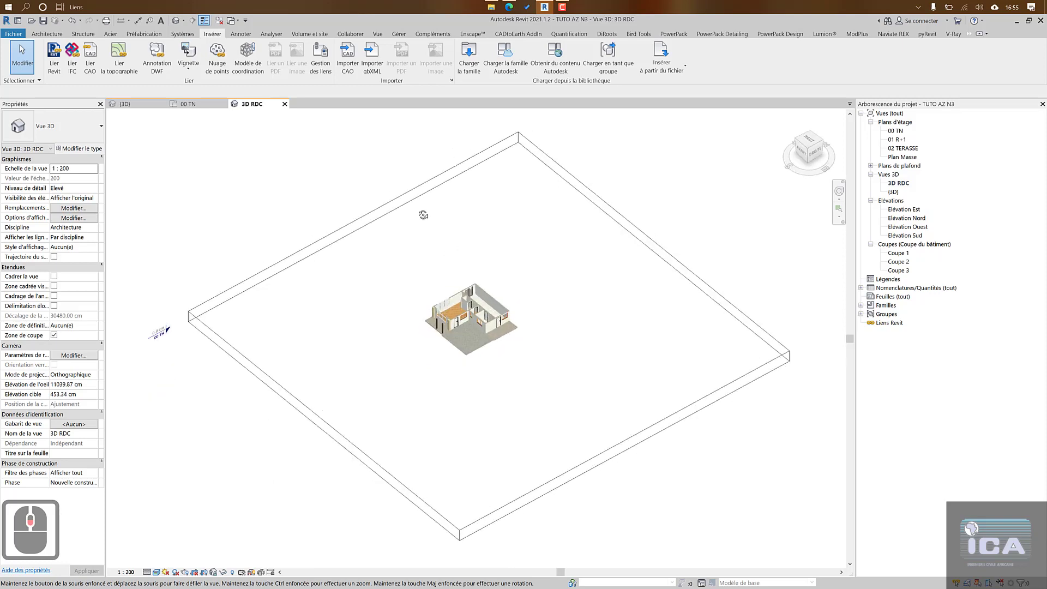
scroll(490, 342, up, 4)
scroll(489, 343, up, 4)
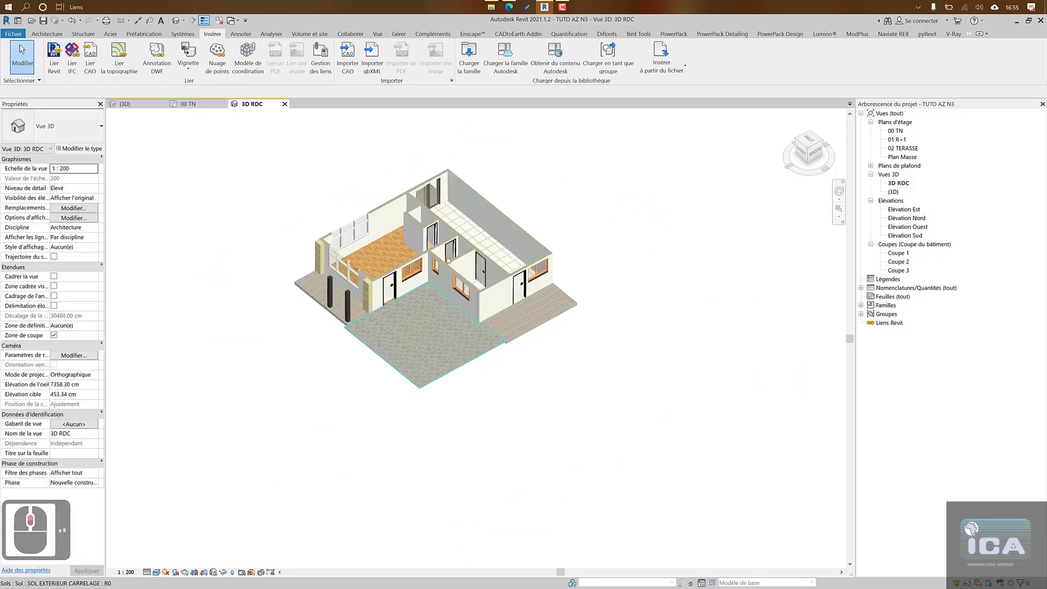
shift+middle_drag(489, 343, 444, 246)
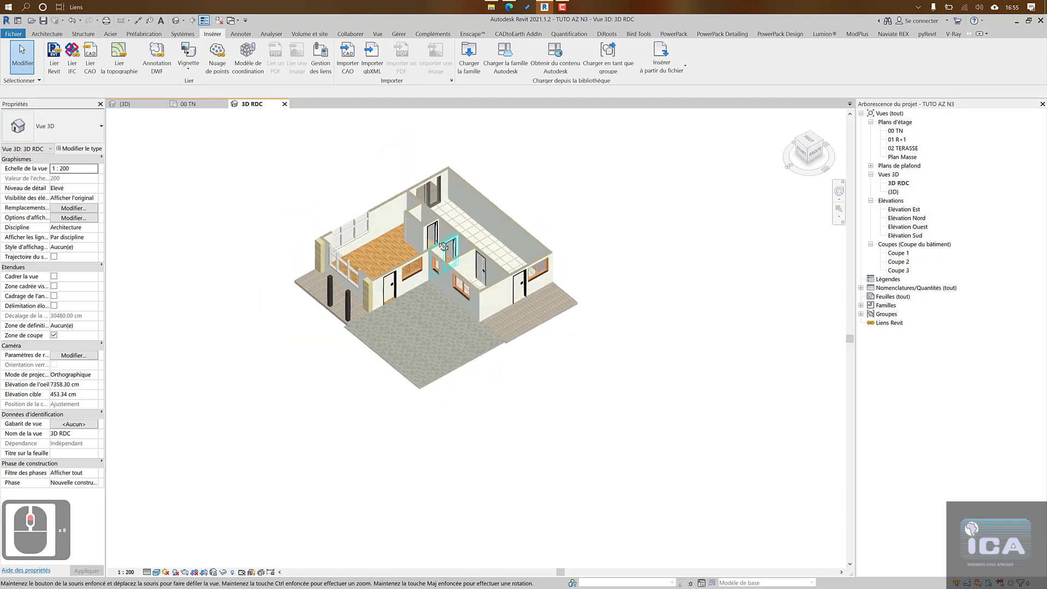
scroll(645, 298, down, 3)
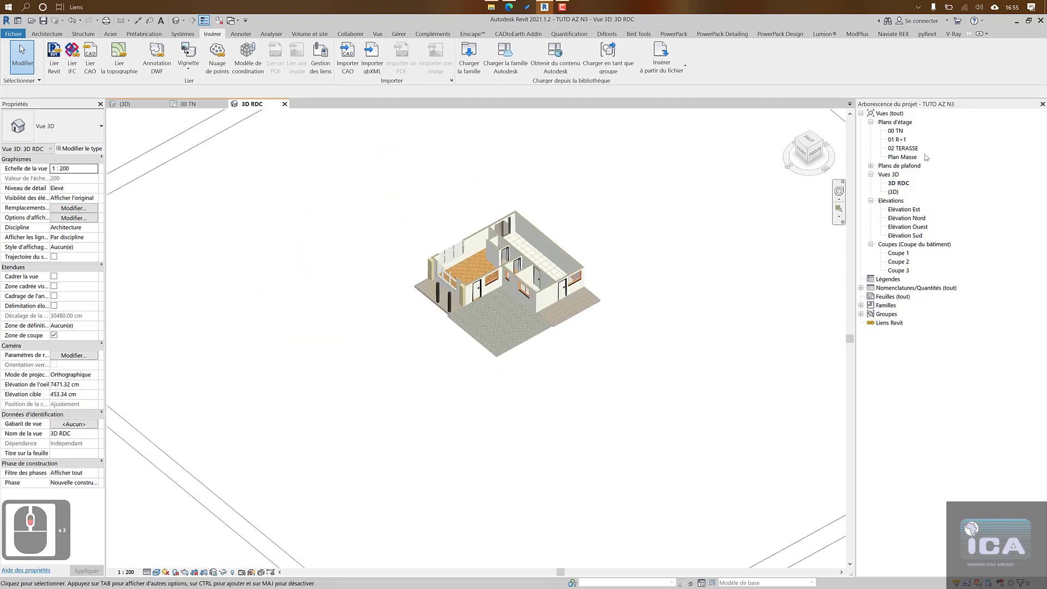
Step: Duplicate the {3D} view with its details again and rename the new copy 3D R+1
double_click(897, 195)
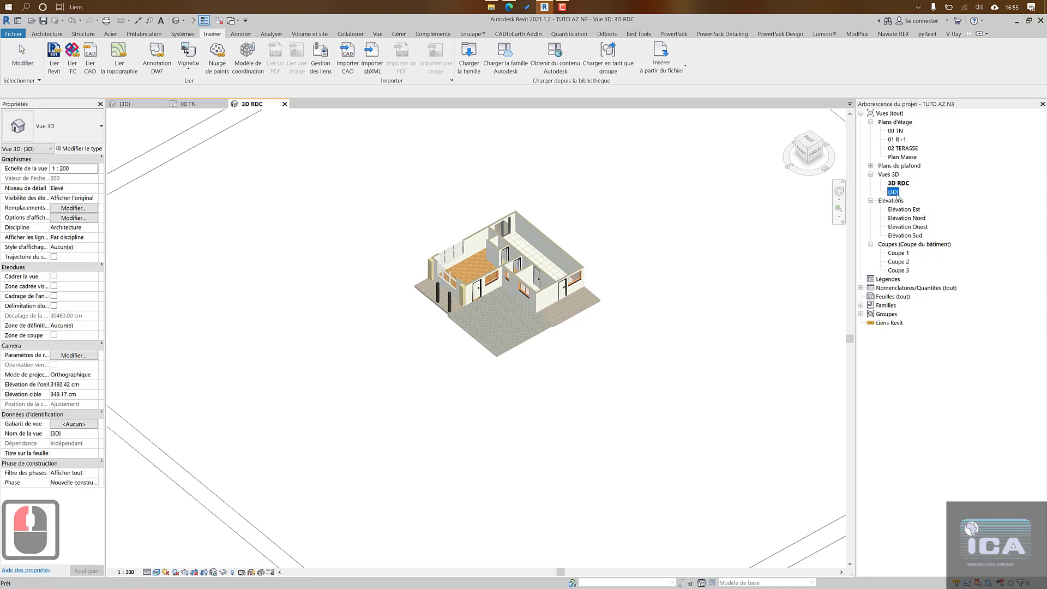
right_click(897, 196)
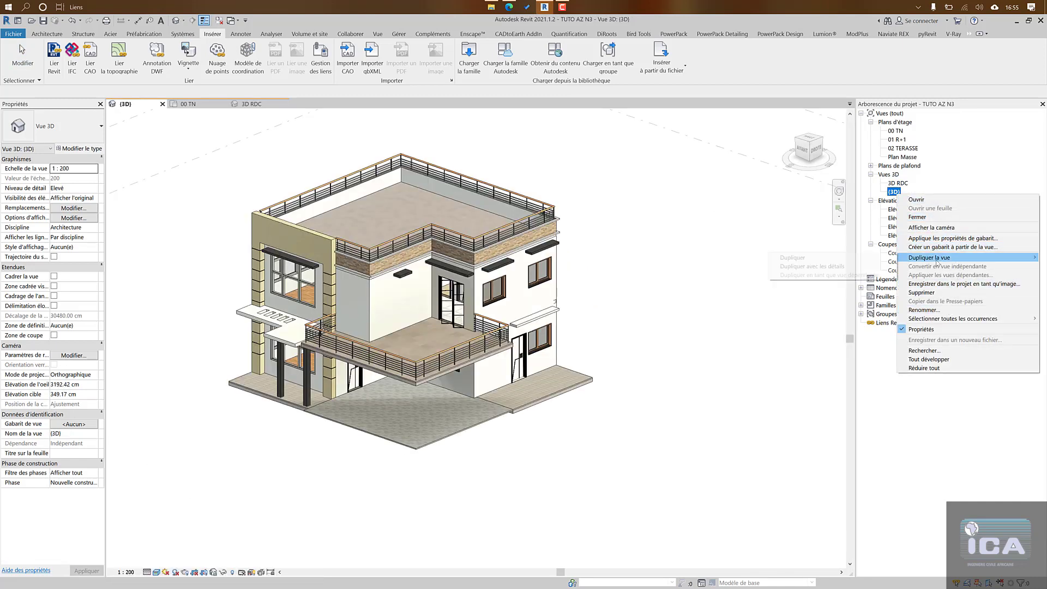
click(807, 266)
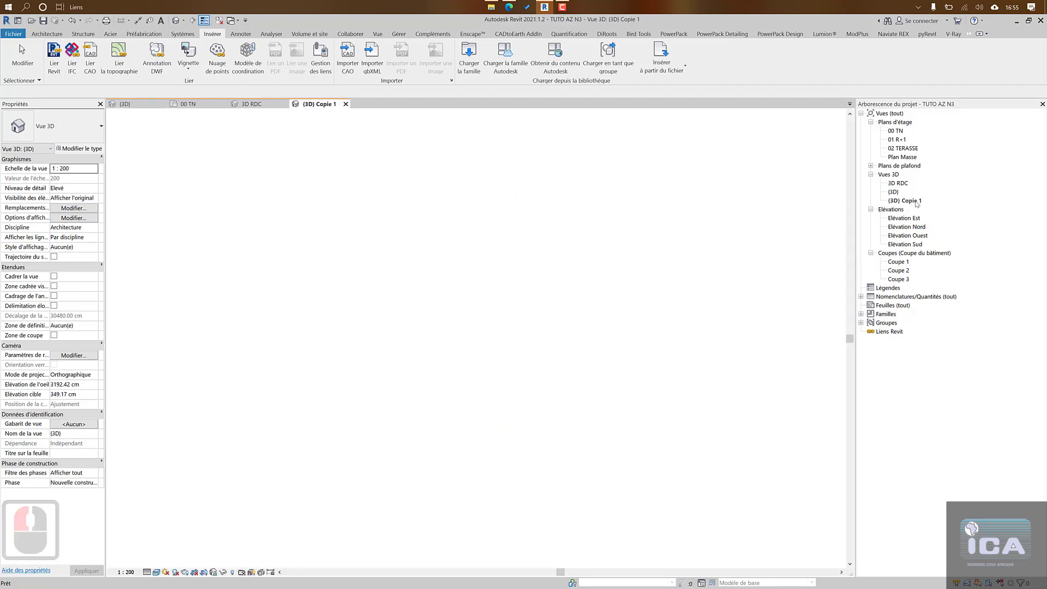
right_click(916, 201)
click(932, 316)
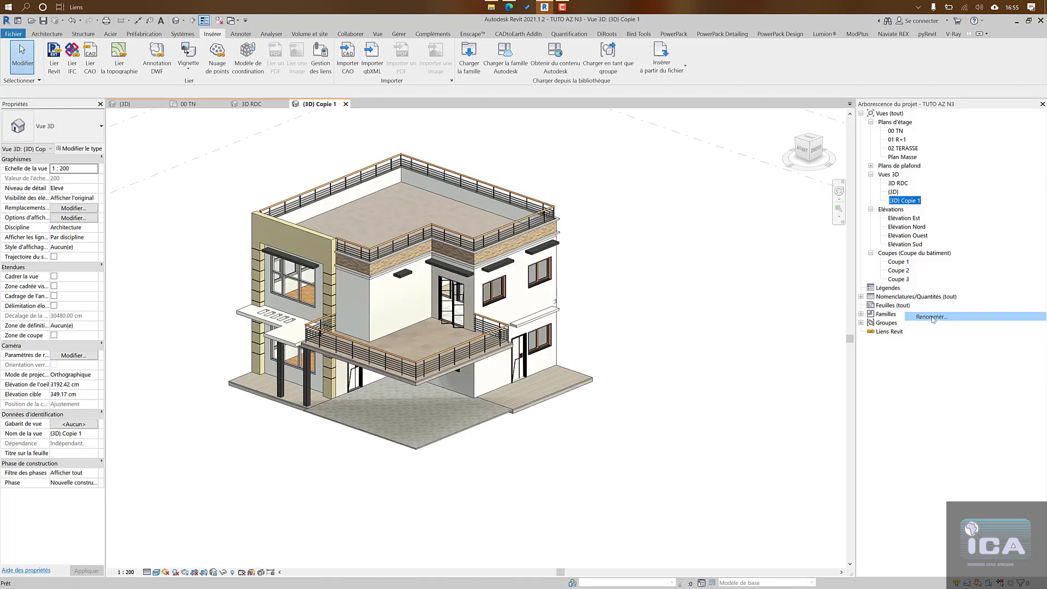
text(3D R+1)
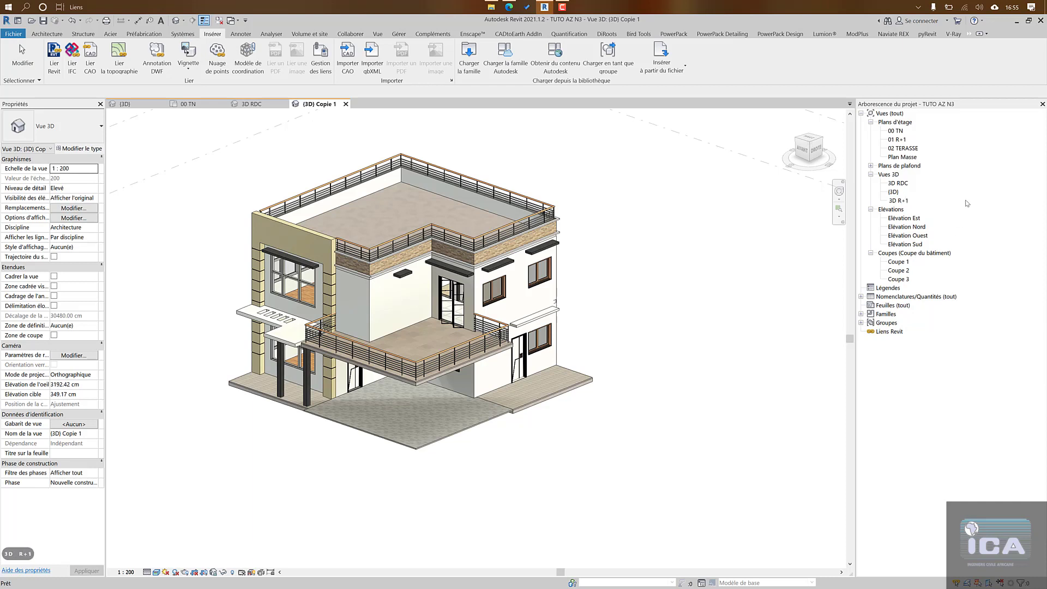
click(942, 190)
click(782, 220)
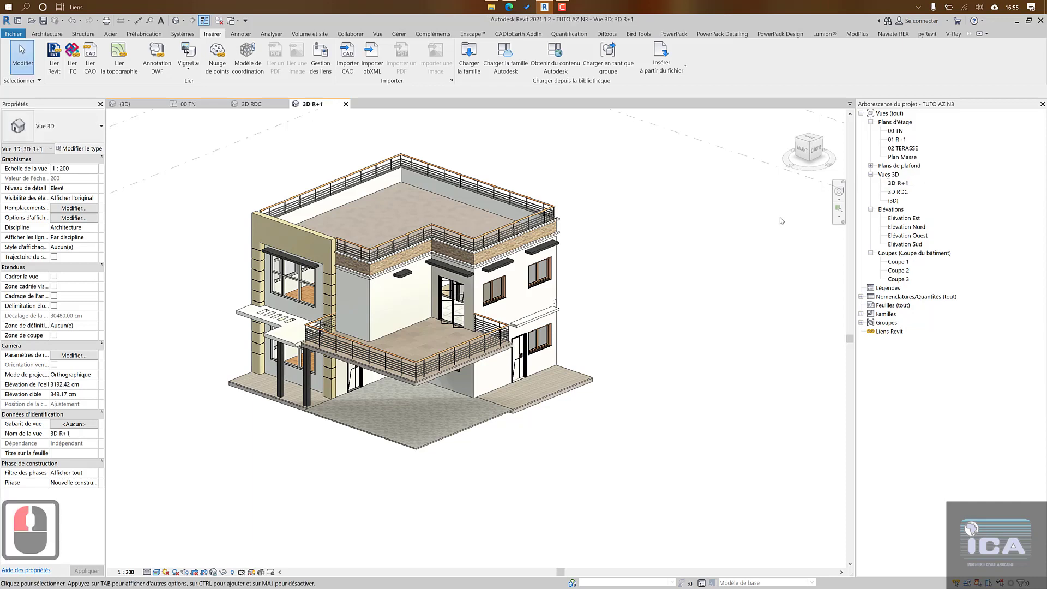
Step: Section the 3D R+1 view at the upper floor by orienting it to the 01 R+1 floor plan, and inspect the rooms
right_click(810, 146)
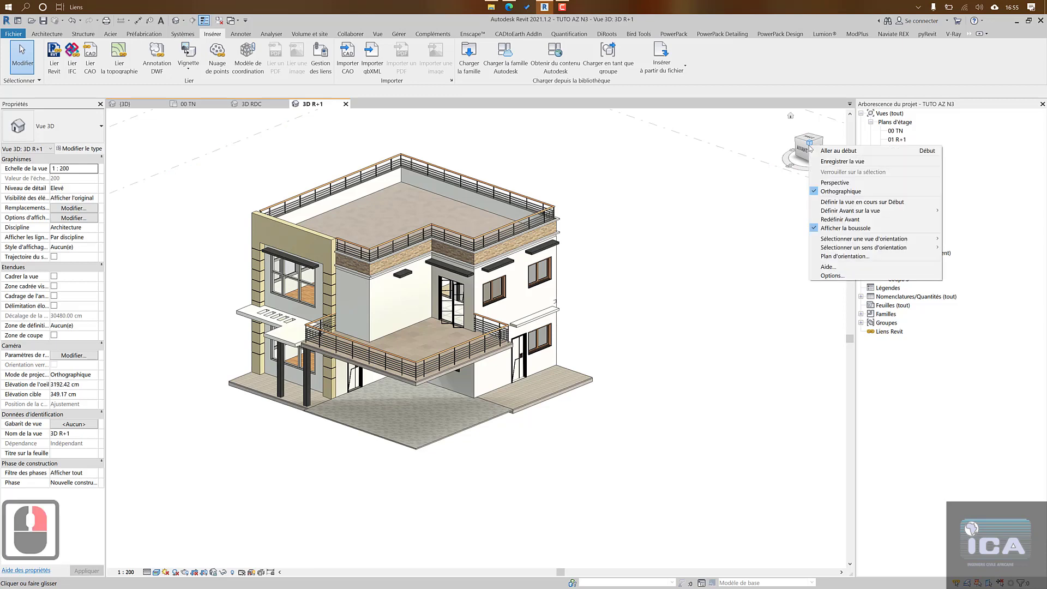
mouse_move(862, 239)
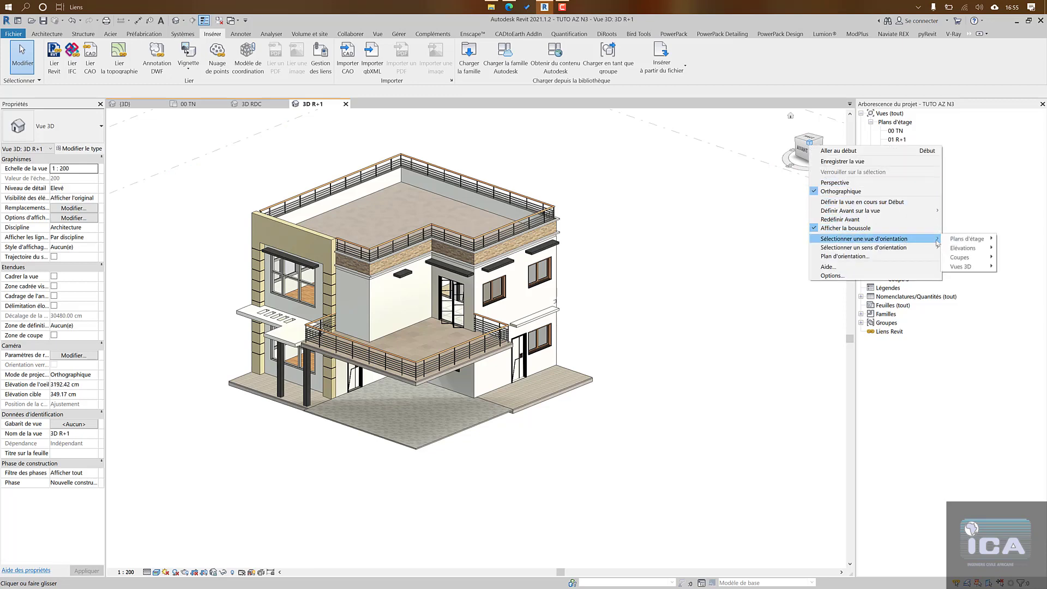
mouse_move(973, 240)
click(912, 252)
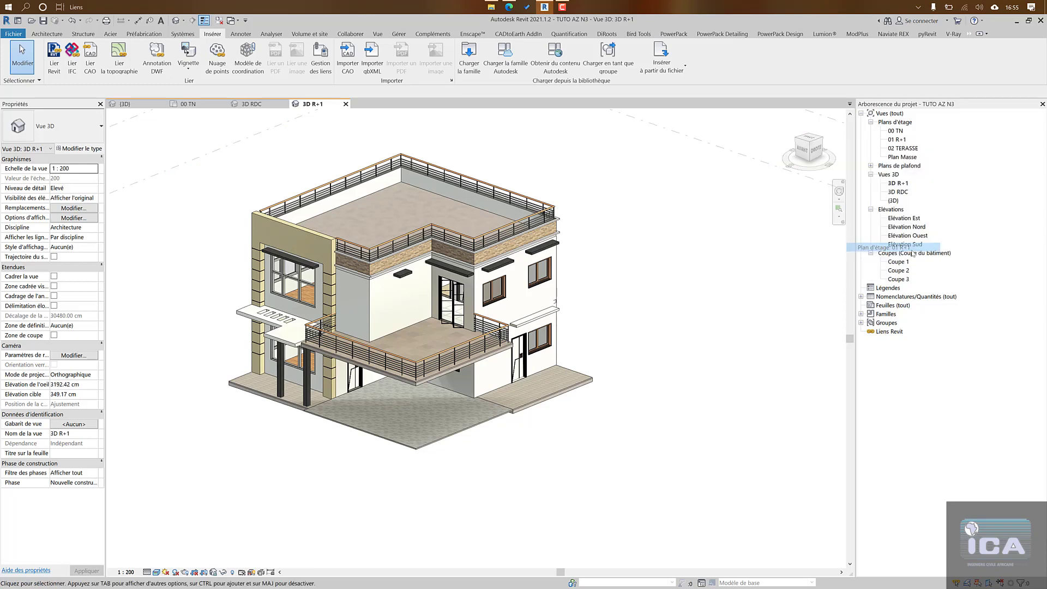
shift+middle_drag(479, 354, 428, 175)
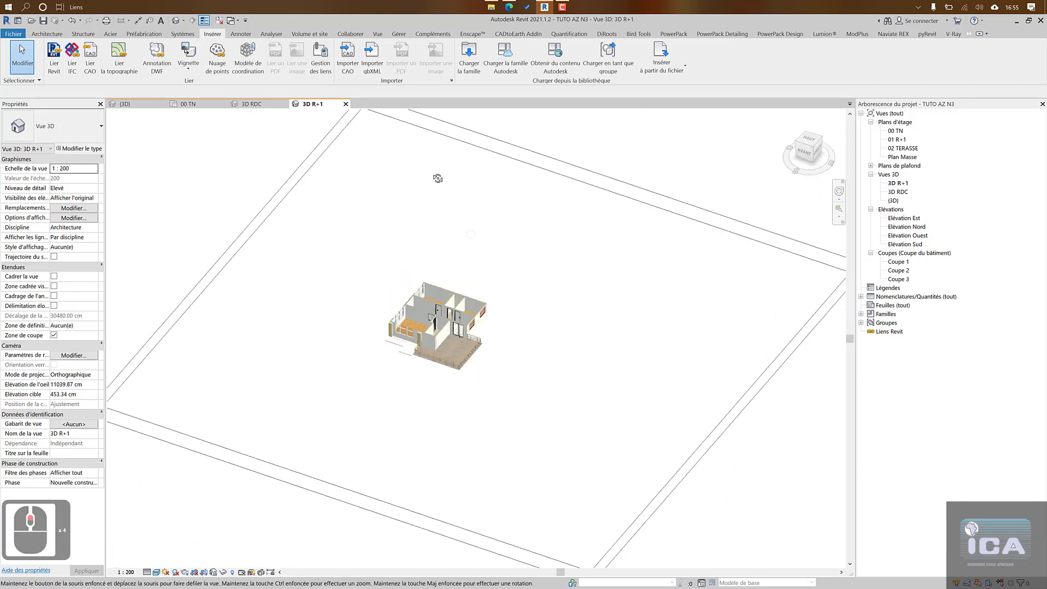
scroll(431, 245, up, 6)
shift+middle_drag(456, 313, 376, 363)
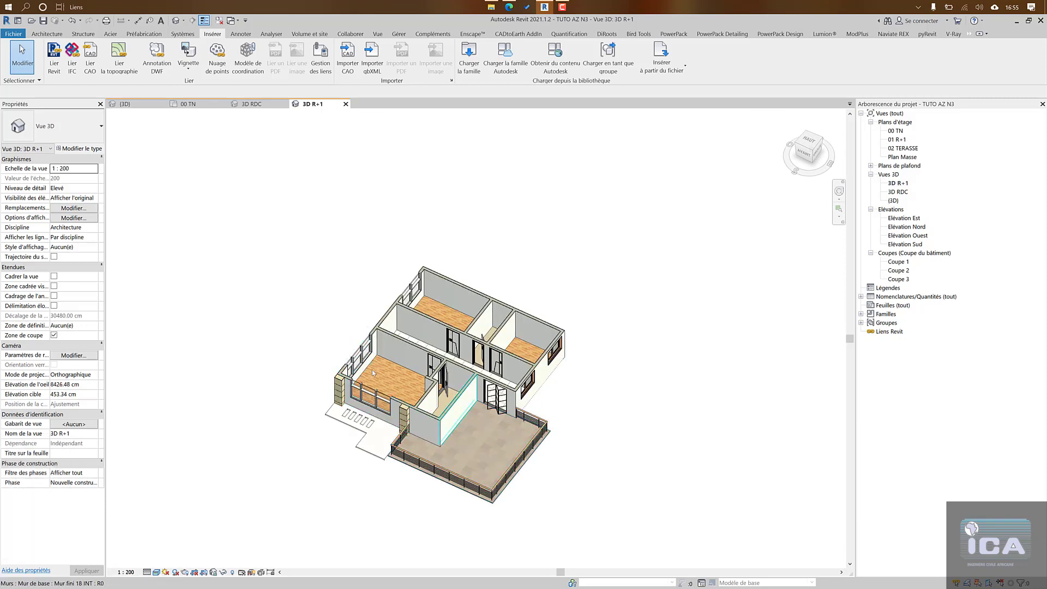
shift+middle_drag(482, 356, 511, 422)
scroll(509, 474, down, 2)
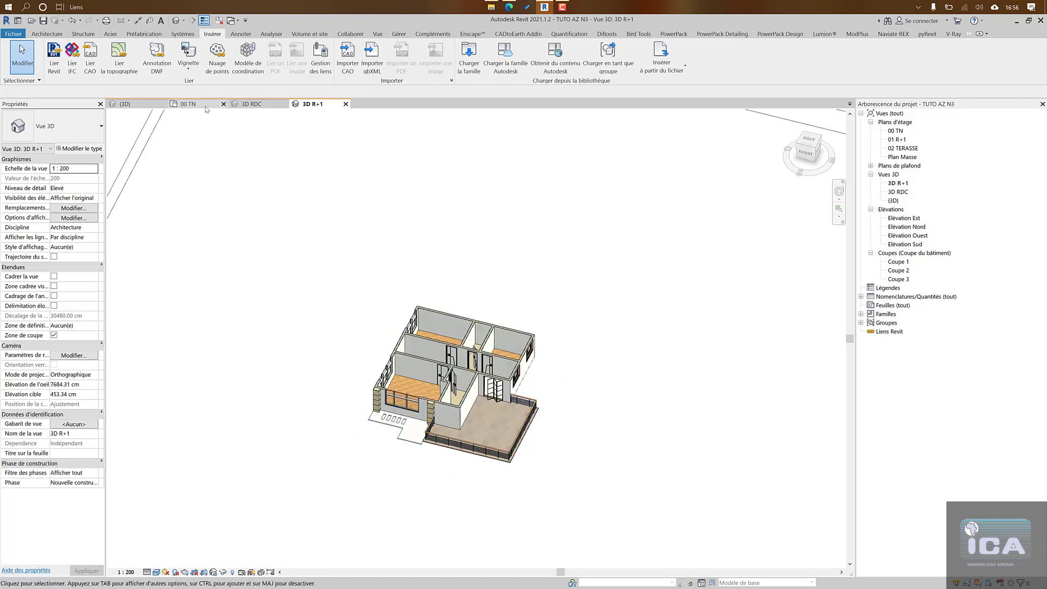
Step: In the 00 TN floor plan, draw a 70 cm high Mur fini 18 EXT wall along the full east edge of the carport and side slabs
click(188, 103)
middle_drag(715, 203, 767, 212)
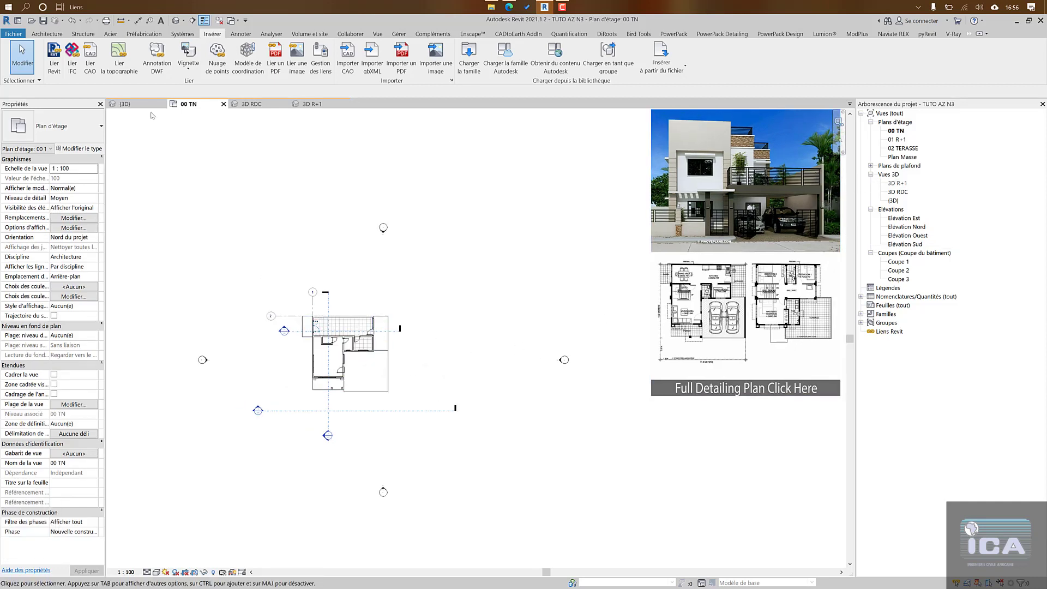
click(43, 35)
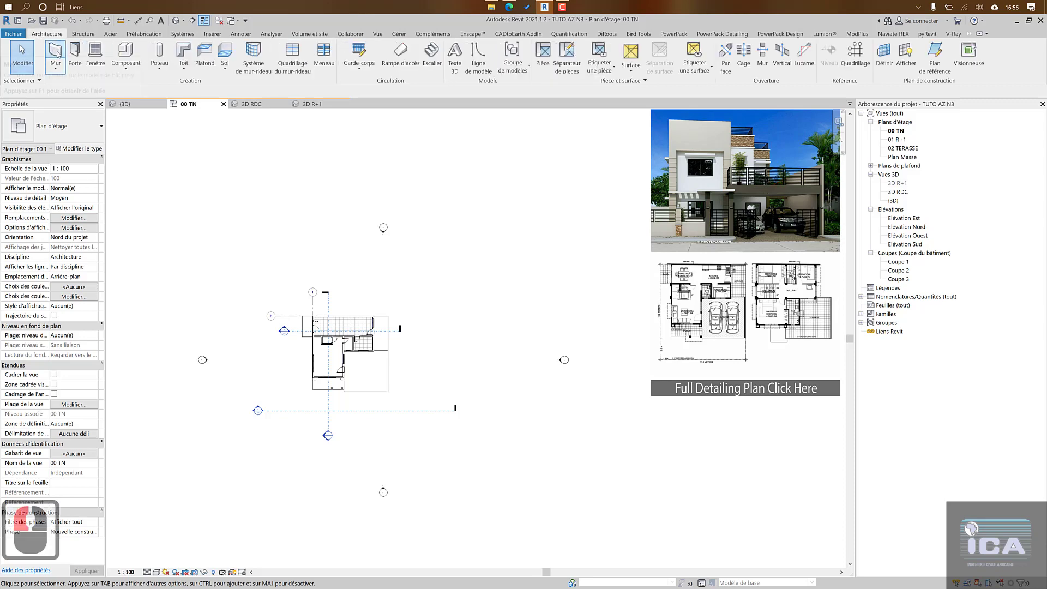
key(w)
key(a)
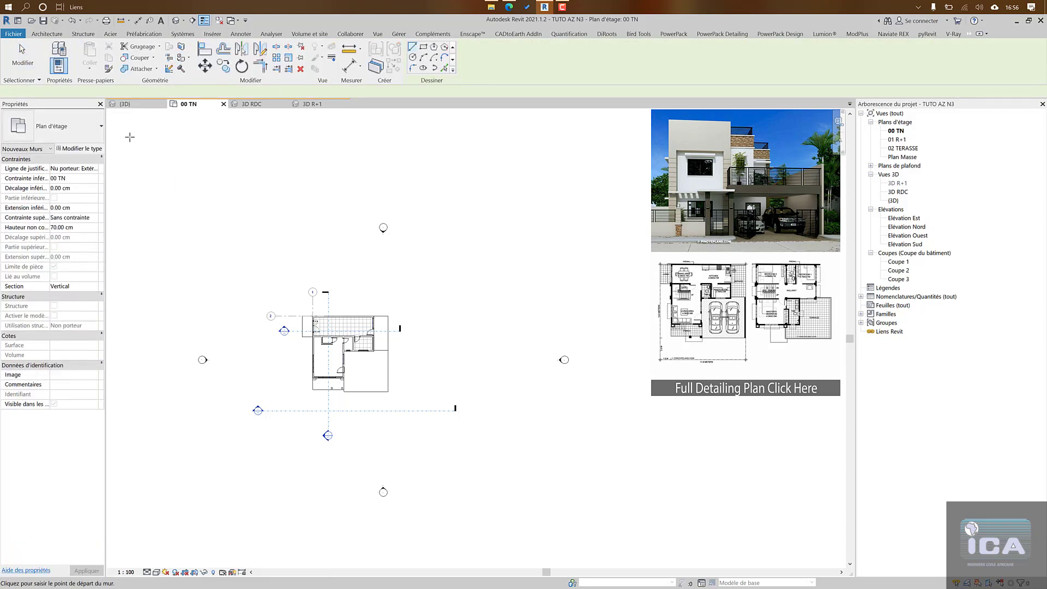
scroll(398, 347, up, 6)
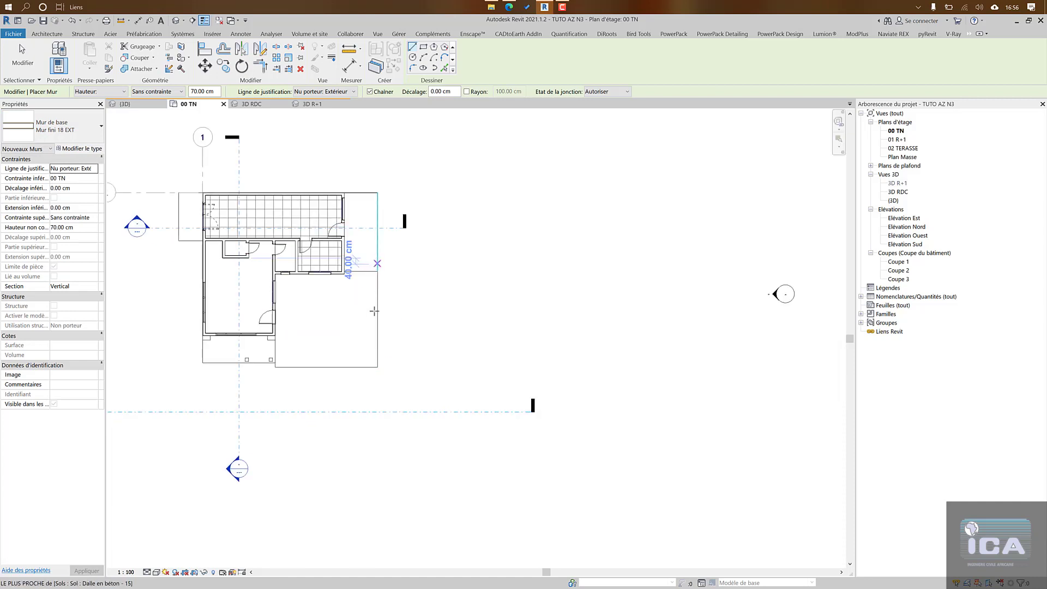
click(374, 341)
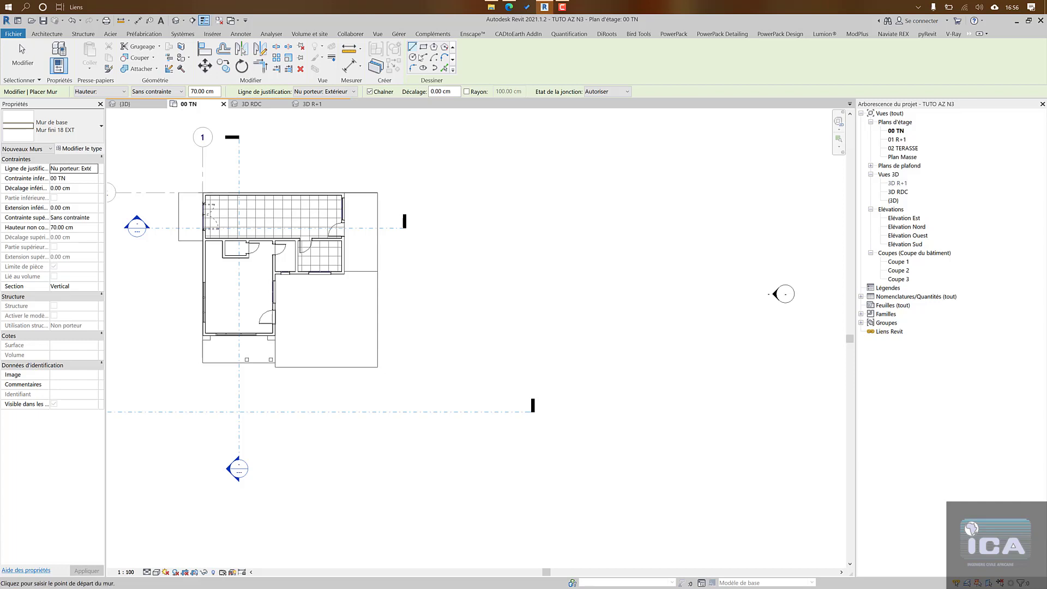
click(378, 366)
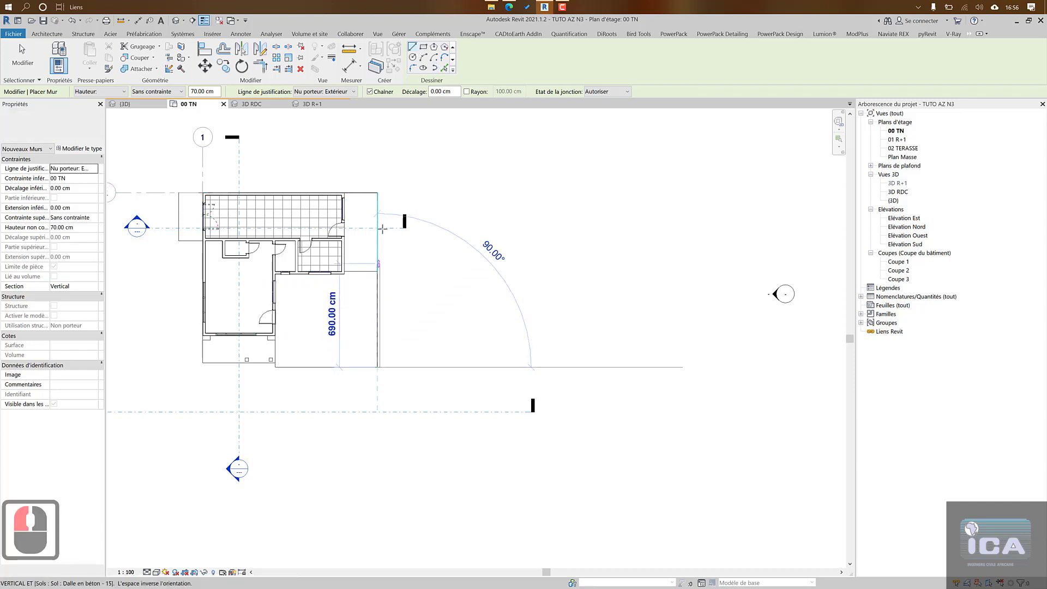
click(427, 196)
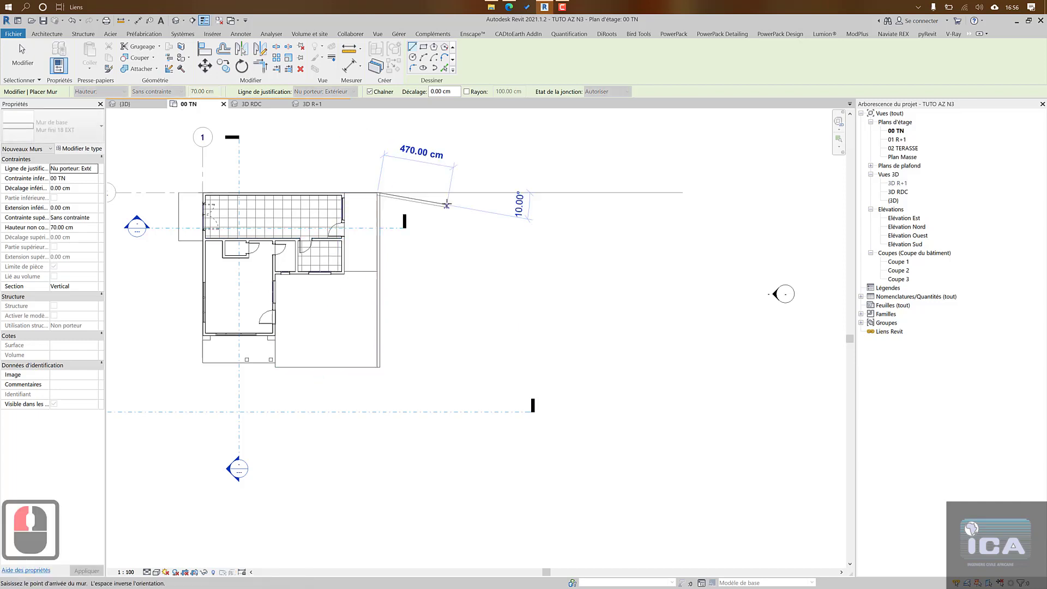
key(Escape)
key(Escape)
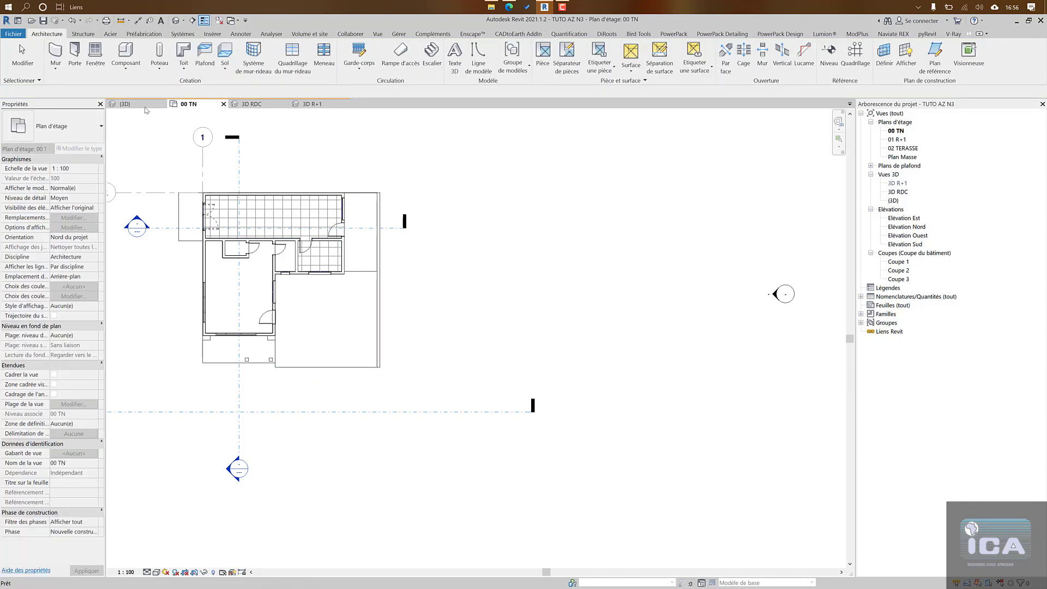
Step: In the {3D} view, set the unconnected height of the new boundary wall to 400 cm
double_click(893, 201)
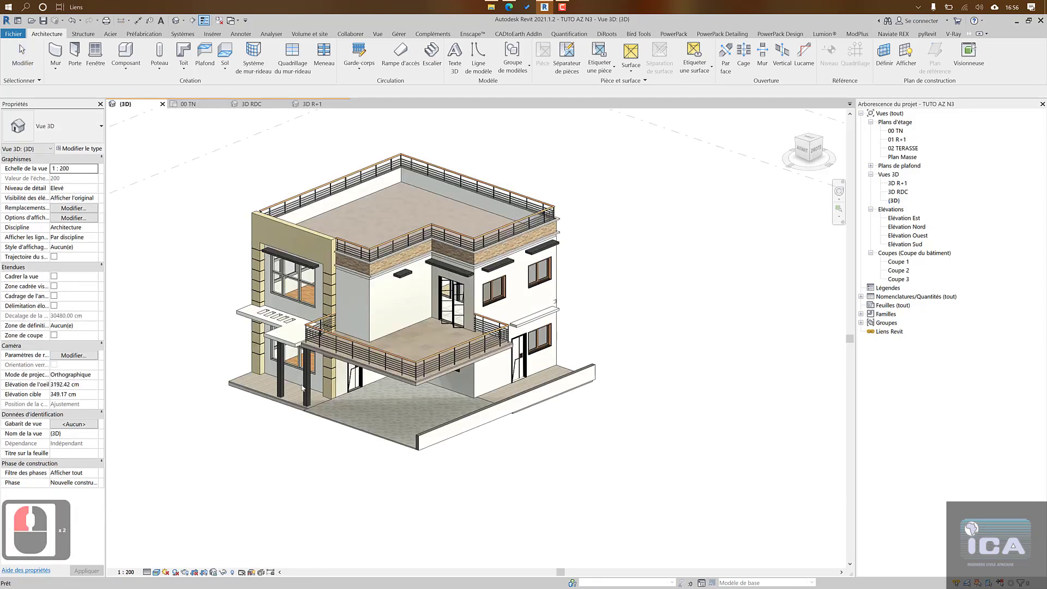
click(528, 402)
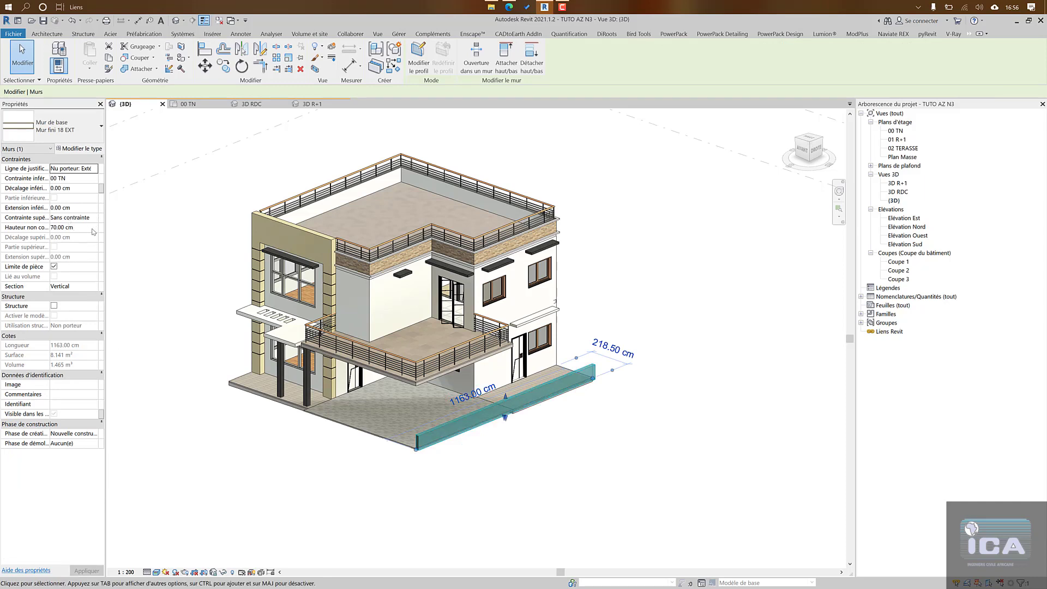
click(93, 227)
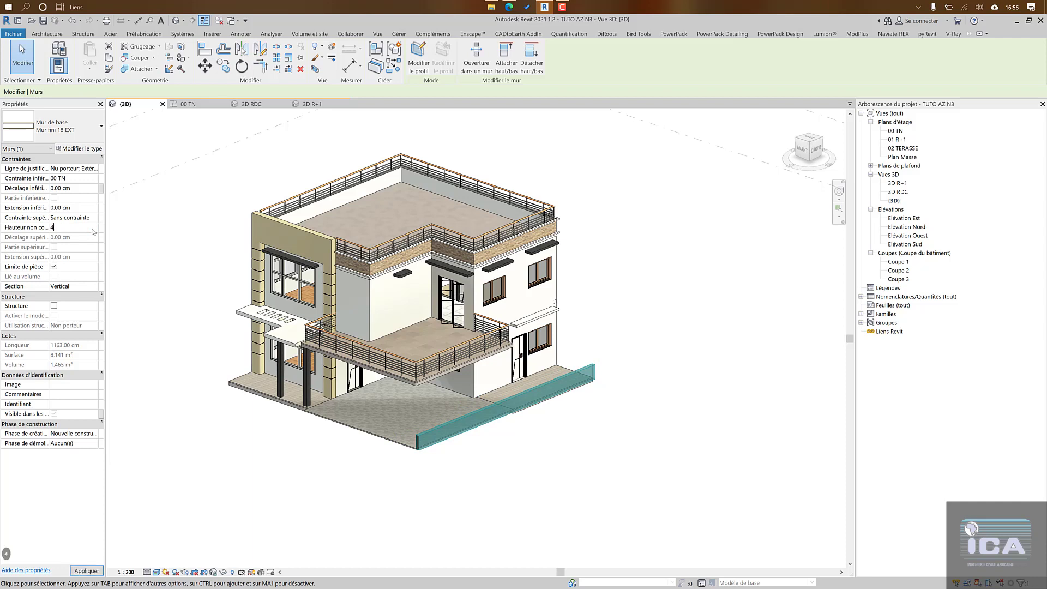
text(400)
click(93, 568)
click(87, 570)
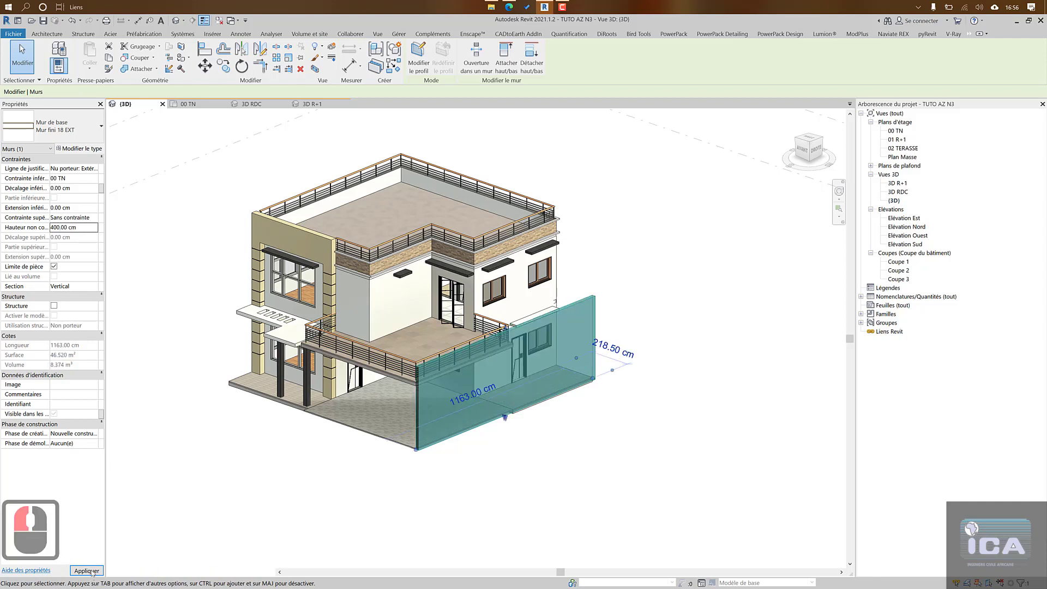
Step: Raise the boundary wall's unconnected height to 500 cm and inspect it from the front of the house
click(93, 230)
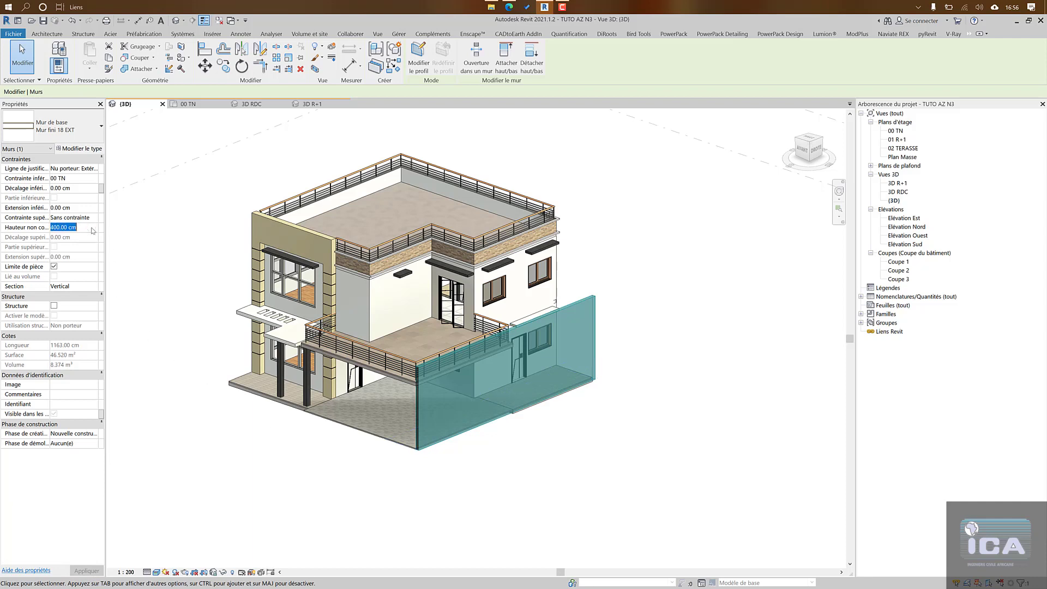
text(500)
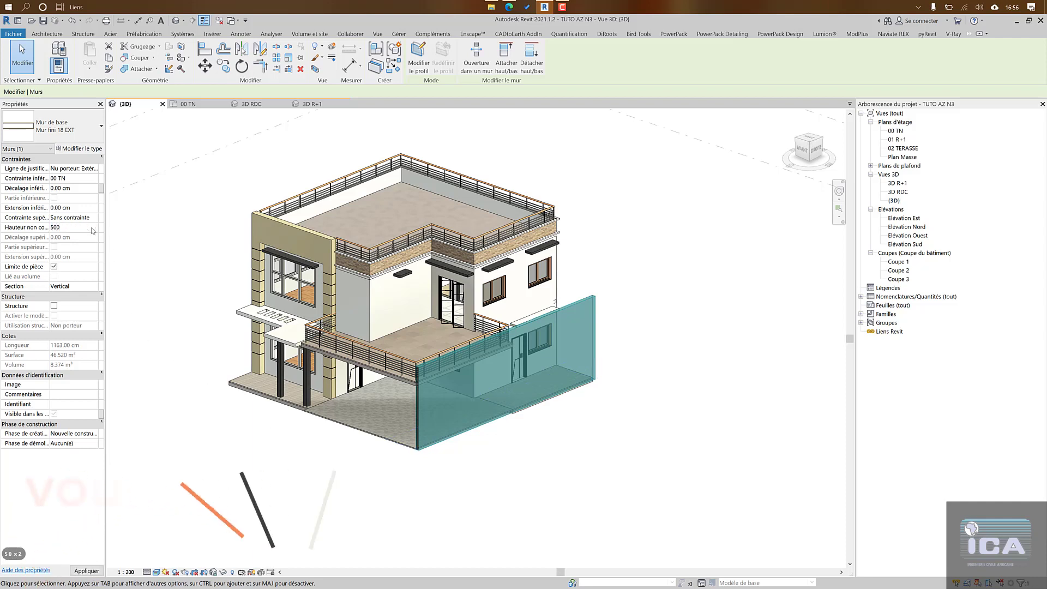
click(268, 443)
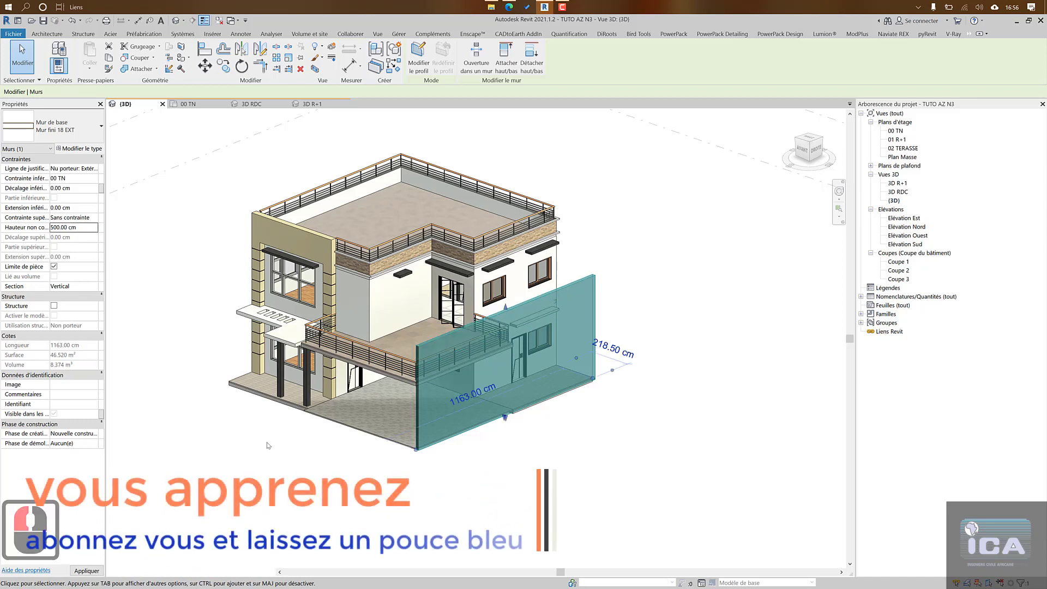
key(Escape)
scroll(404, 402, down, 1)
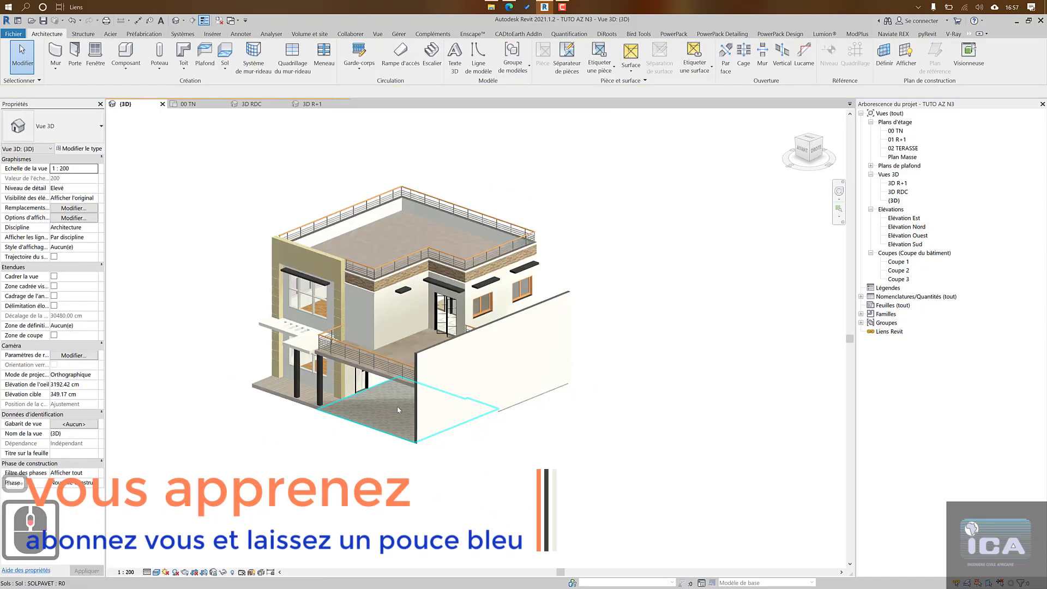
shift+middle_drag(356, 440, 269, 171)
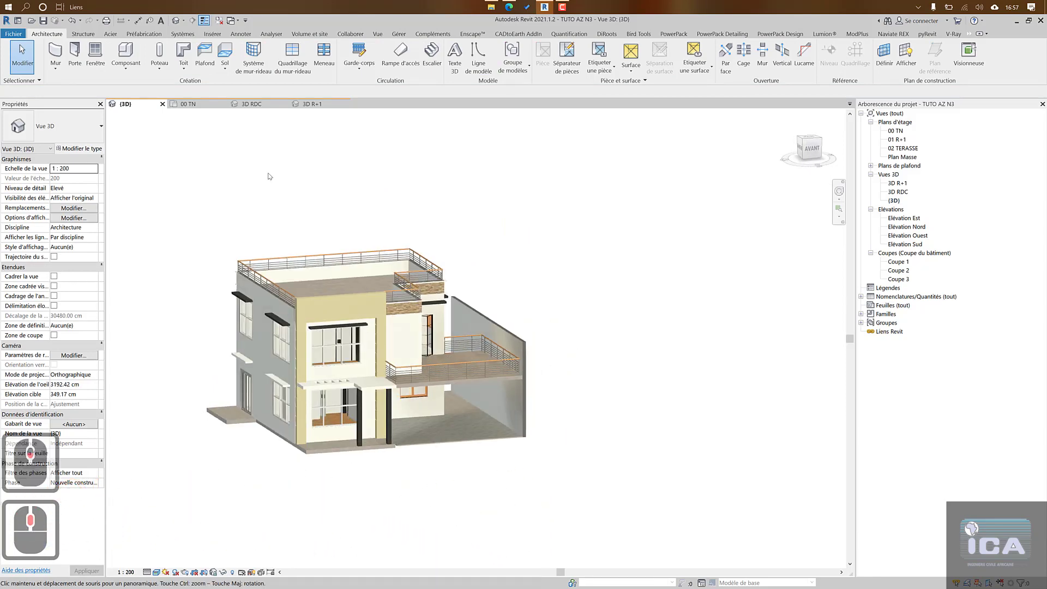
Step: Compare the house in the {3D} view with the reference image in the 00 TN plan, and examine the ground floor layout
click(212, 103)
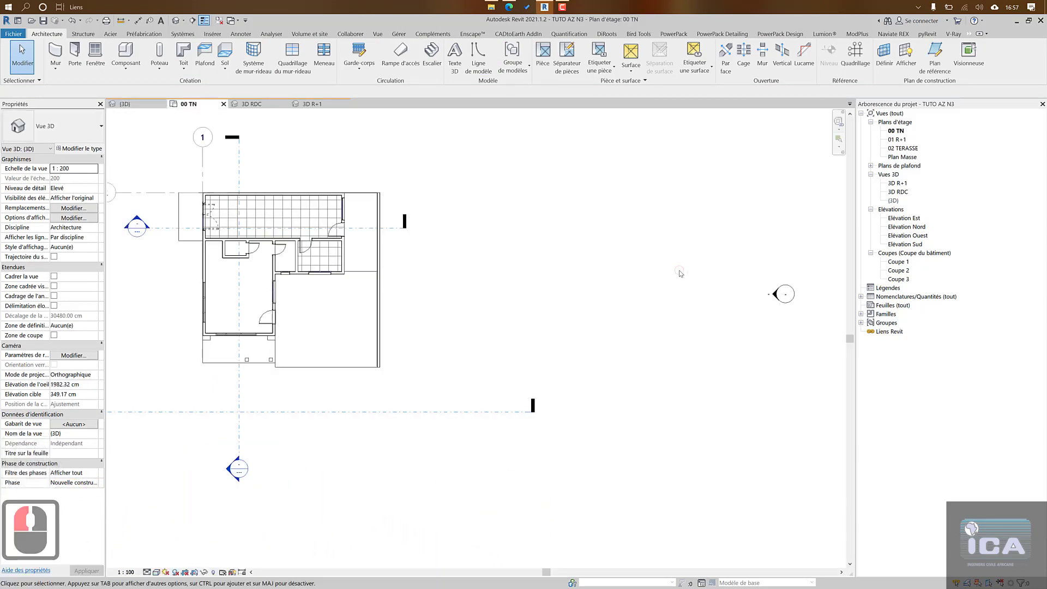
scroll(687, 268, down, 4)
scroll(696, 264, up, 4)
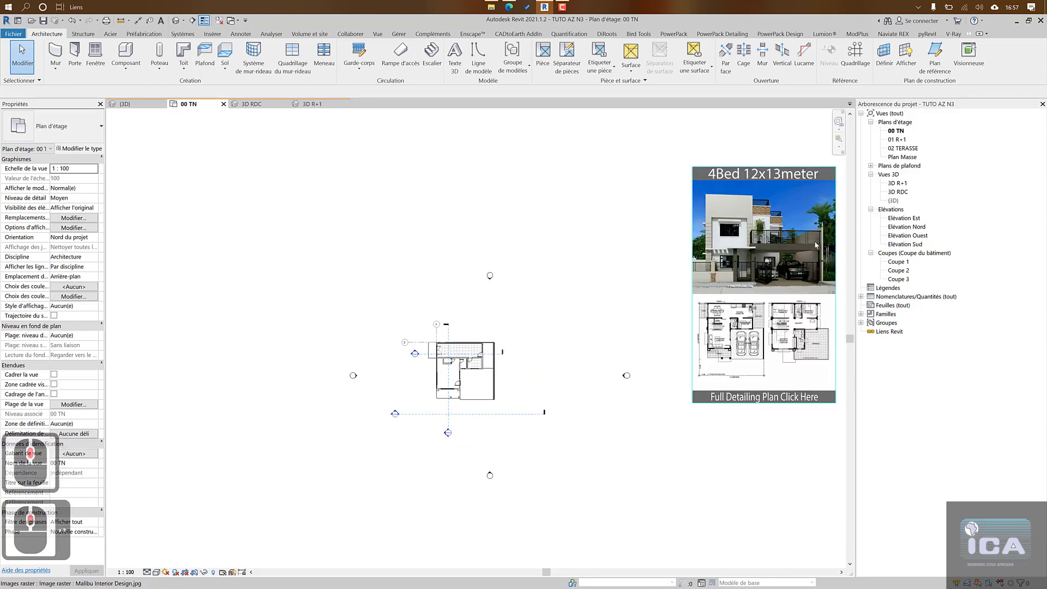
middle_drag(762, 217, 680, 225)
scroll(444, 313, down, 2)
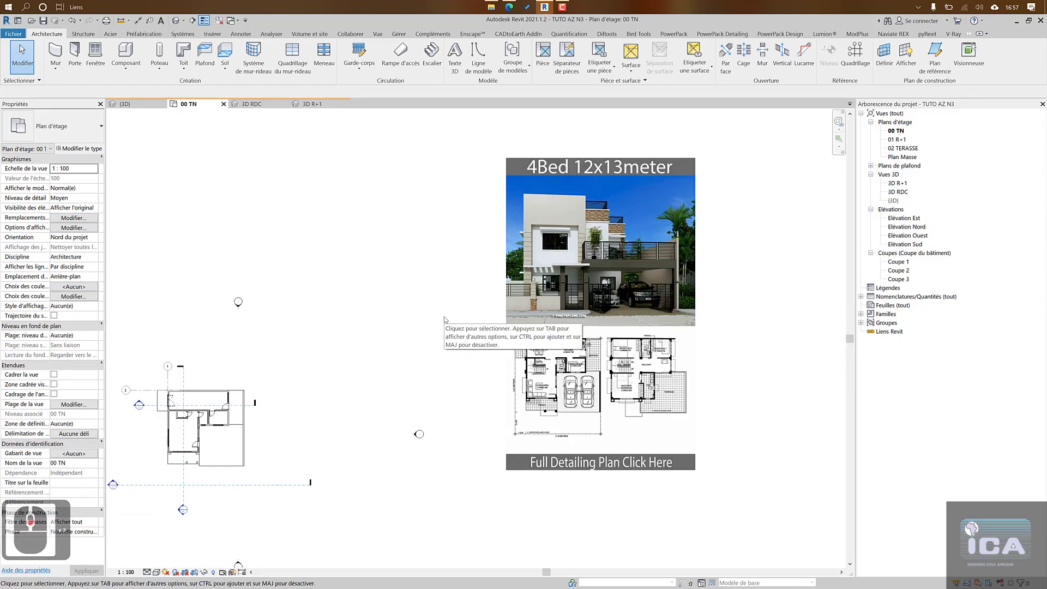
click(246, 104)
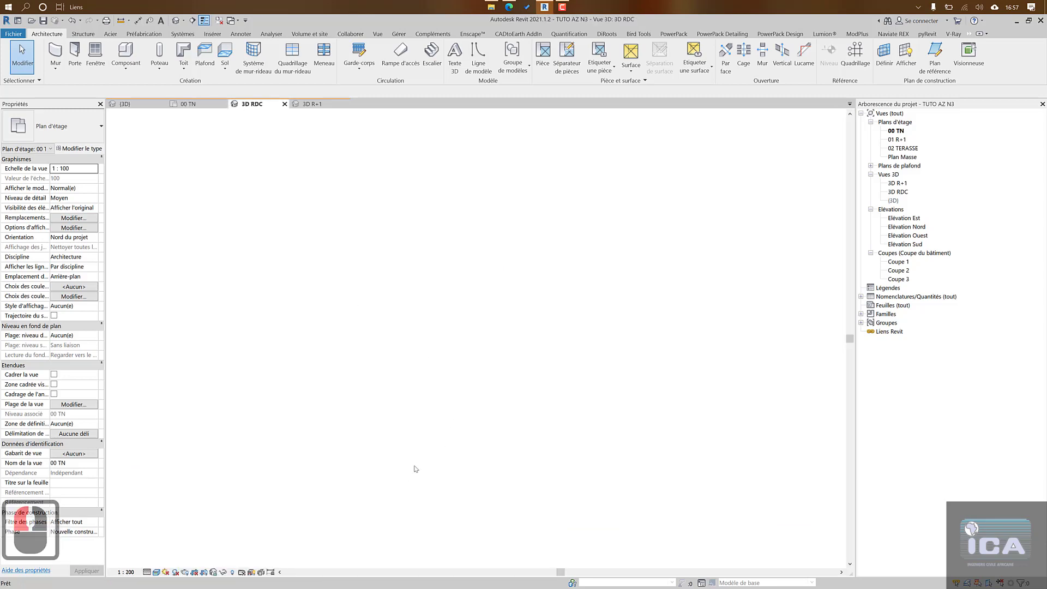
click(125, 104)
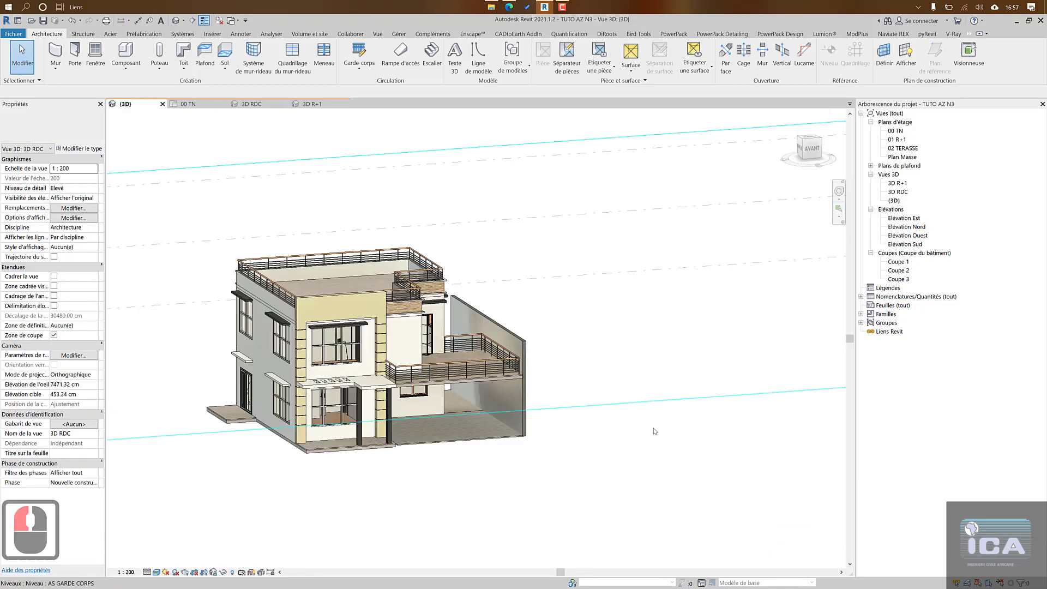
shift+middle_drag(463, 478, 178, 109)
click(182, 104)
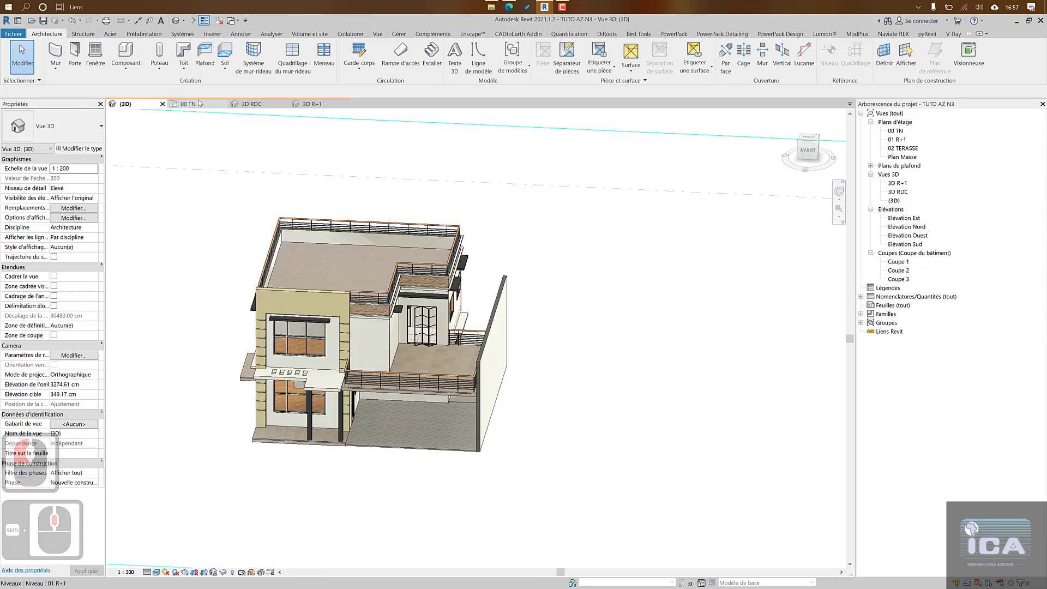
middle_drag(395, 464, 496, 423)
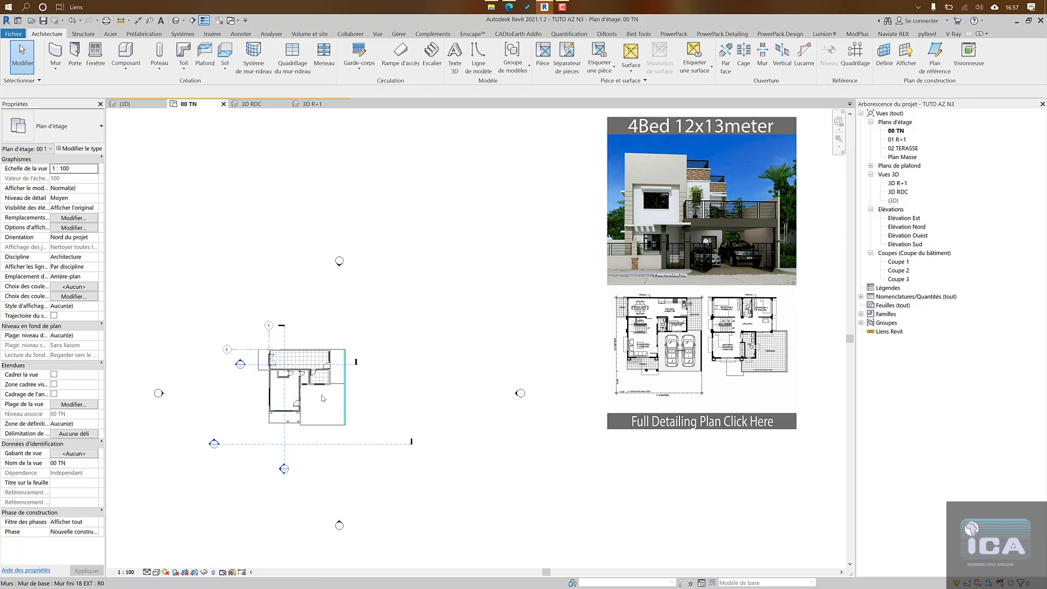
scroll(323, 414, up, 5)
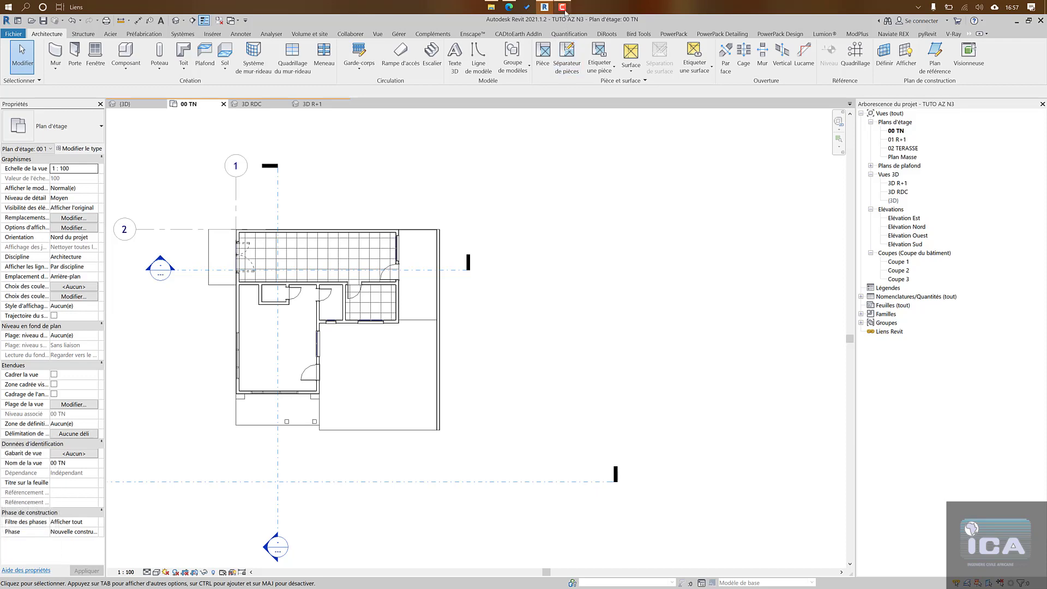
Step: Switch to Edge to look over the RevitCity and BIMobject family pages, and return to the 00 TN plan in Revit
click(508, 6)
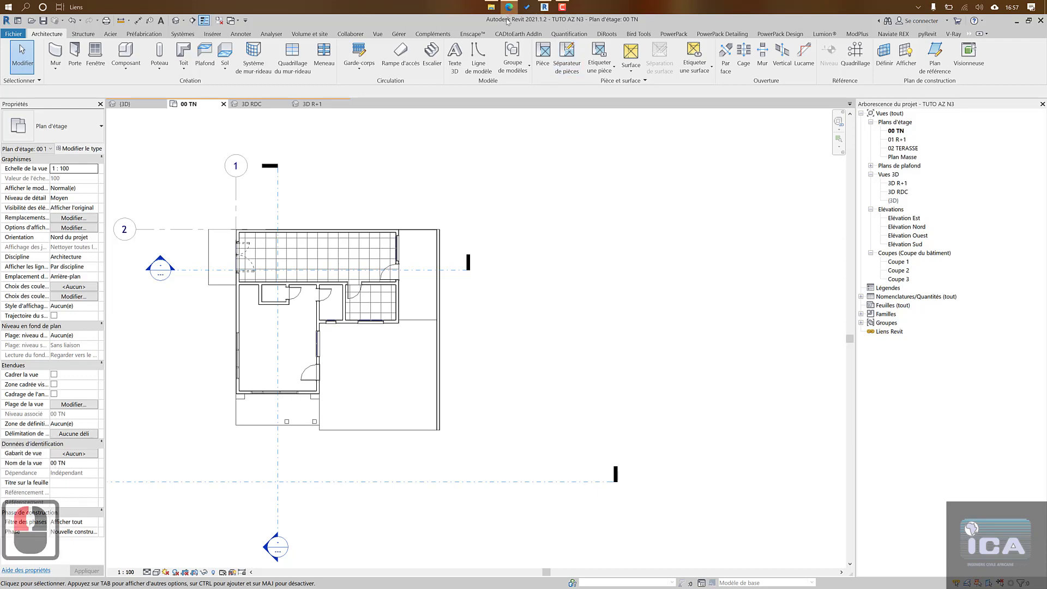
click(306, 22)
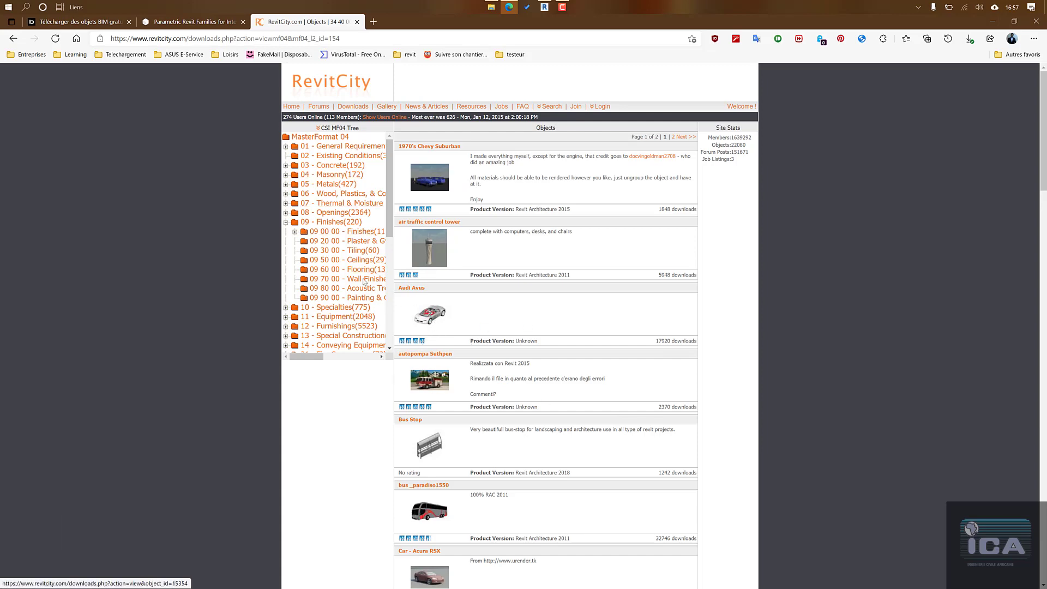
click(77, 22)
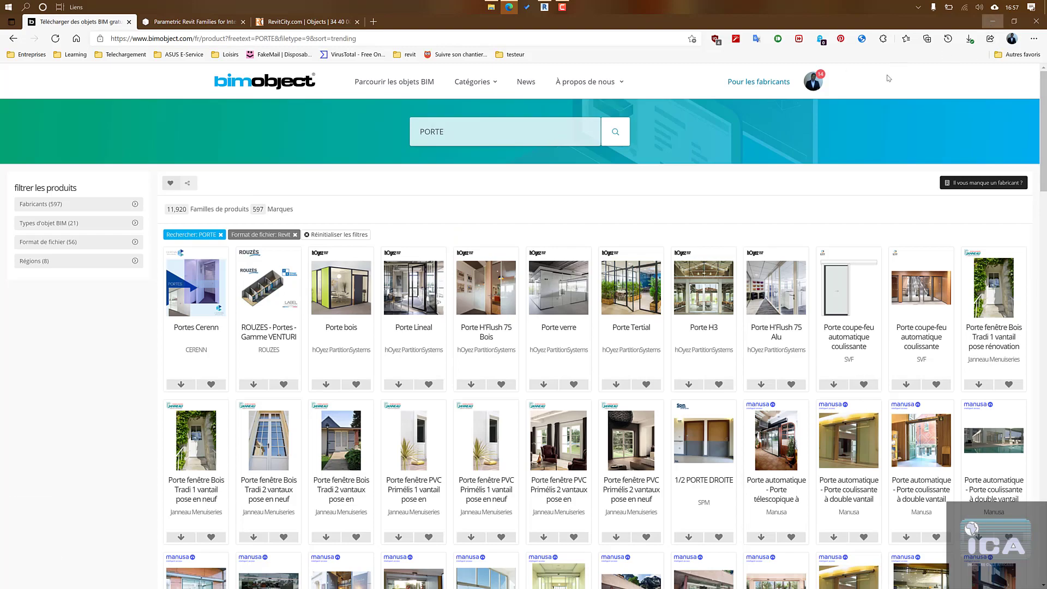
key(alt+Tab)
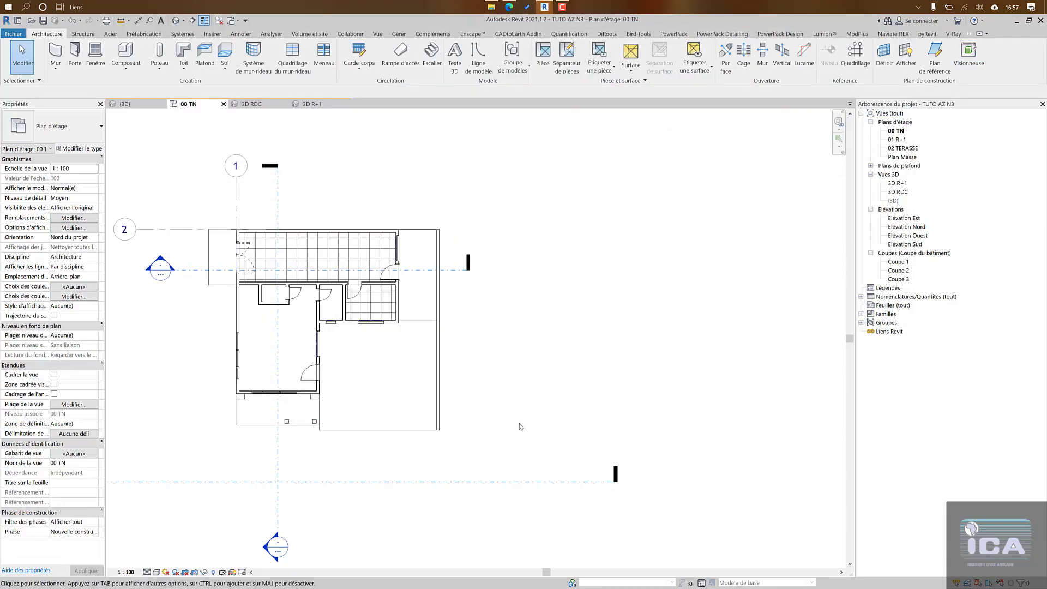
scroll(742, 331, down, 1)
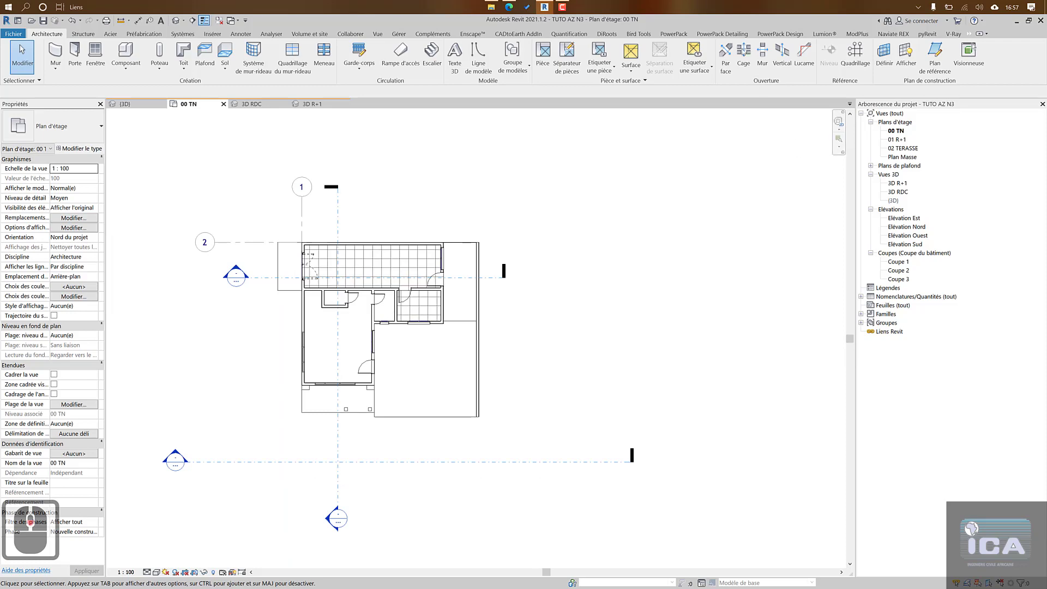
Step: Reduce the Revit window to expose the desktop family library, go up from the Armoires pour TV-W40 folder and browse the category folders
drag(726, 21, 904, 159)
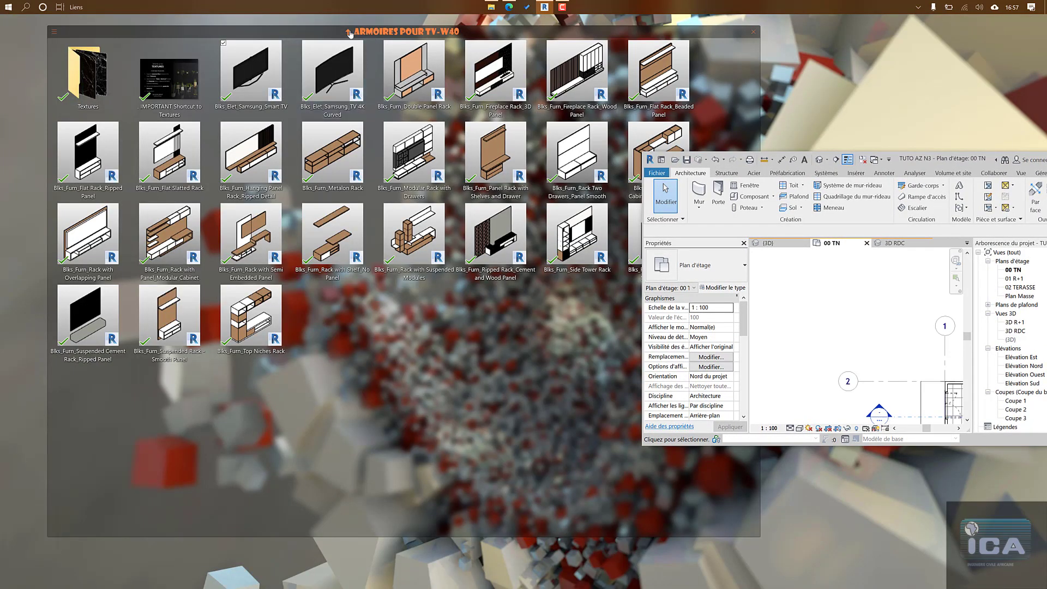
click(349, 33)
click(349, 32)
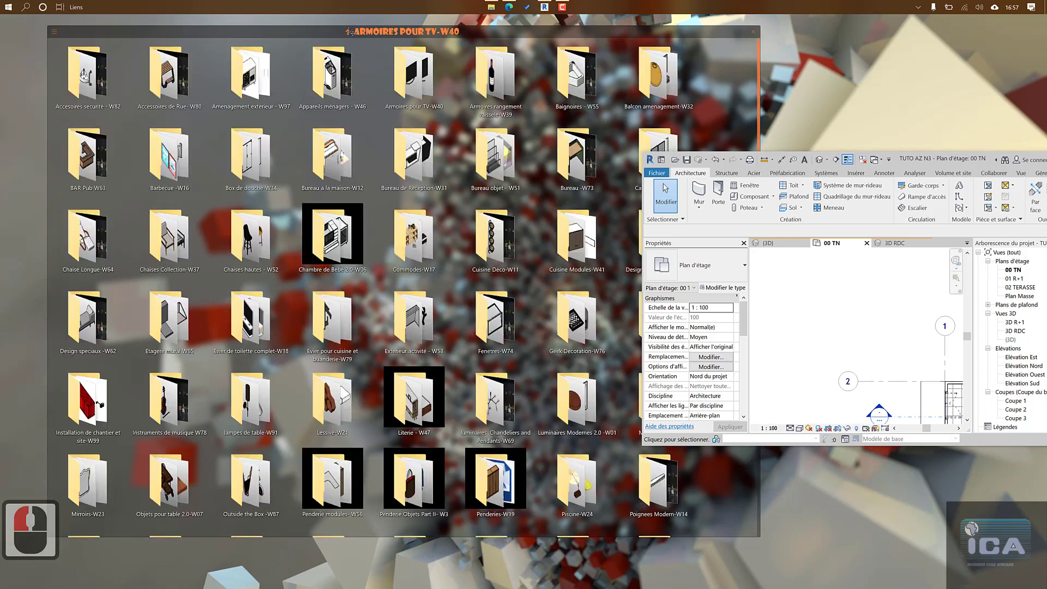
click(333, 31)
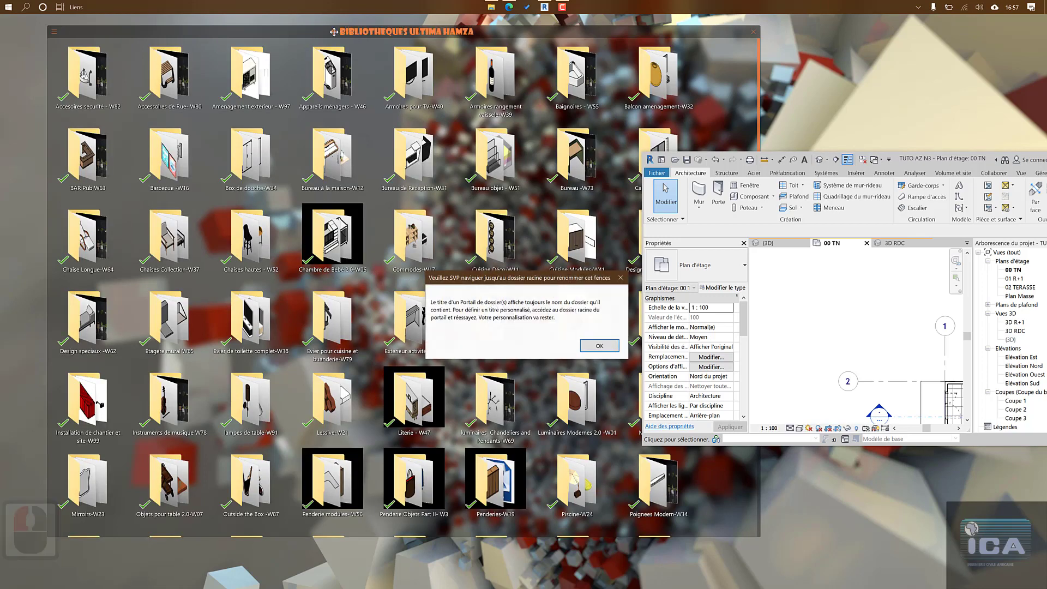
click(593, 346)
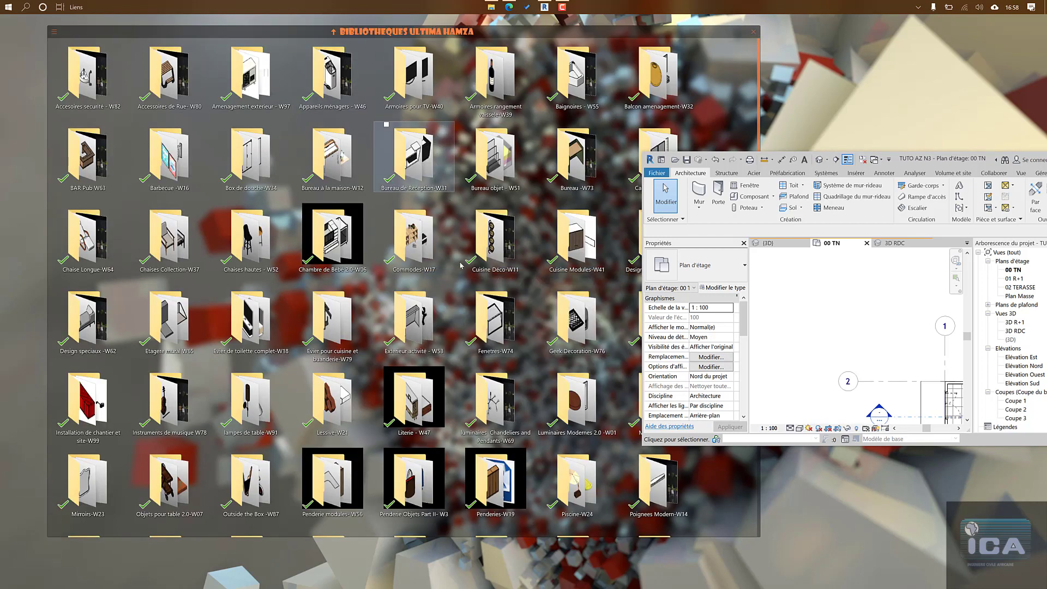
scroll(89, 508, down, 13)
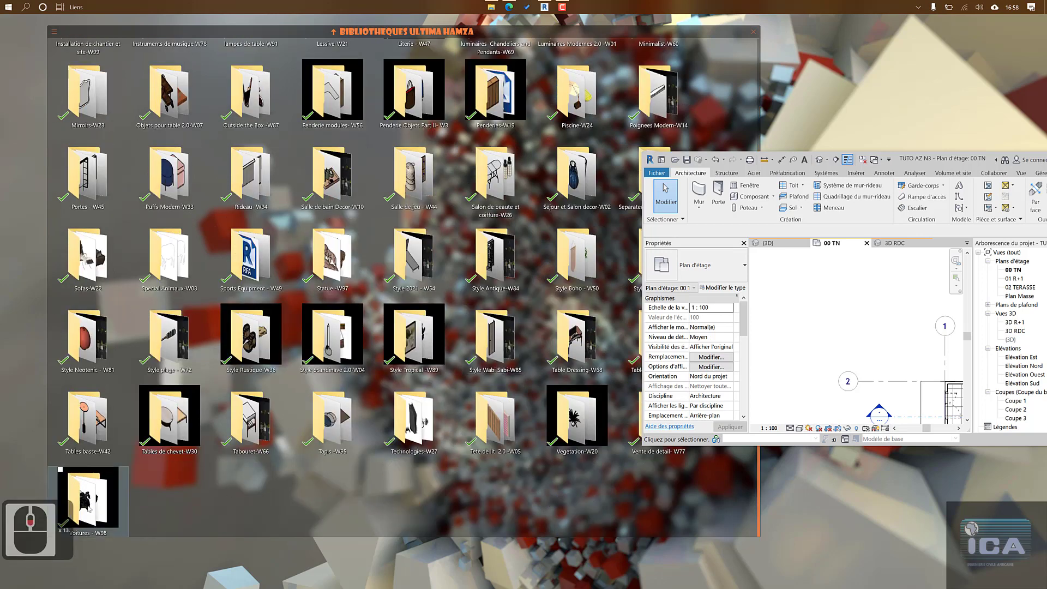
Step: Open the Voitures - W98 folder and place its arquicar04_Porsche 911 Carrera family in the 00 TN plan, above grid line 2 outside the house
double_click(89, 508)
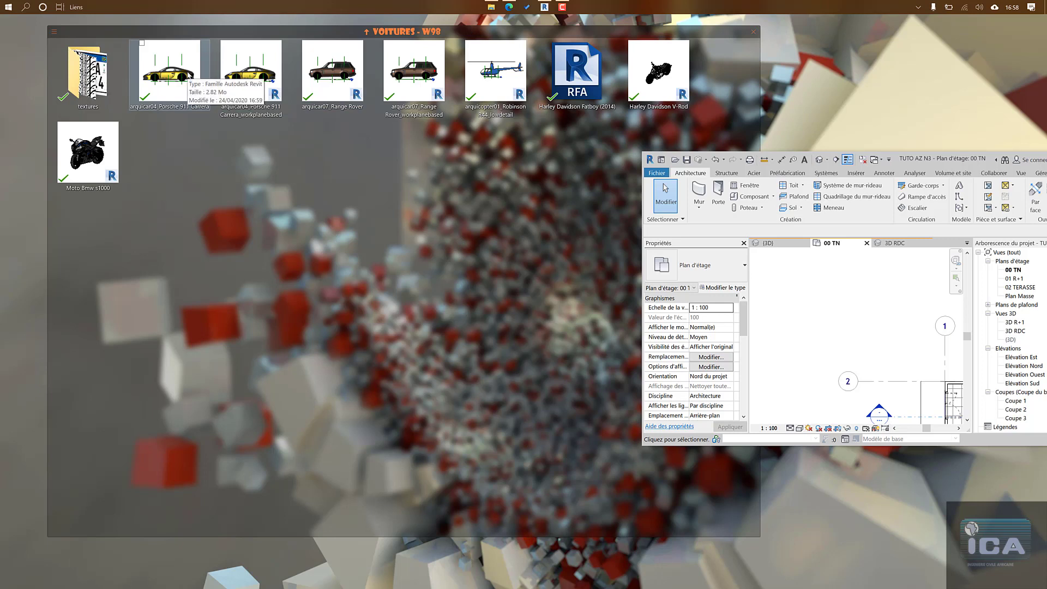
drag(188, 77, 881, 320)
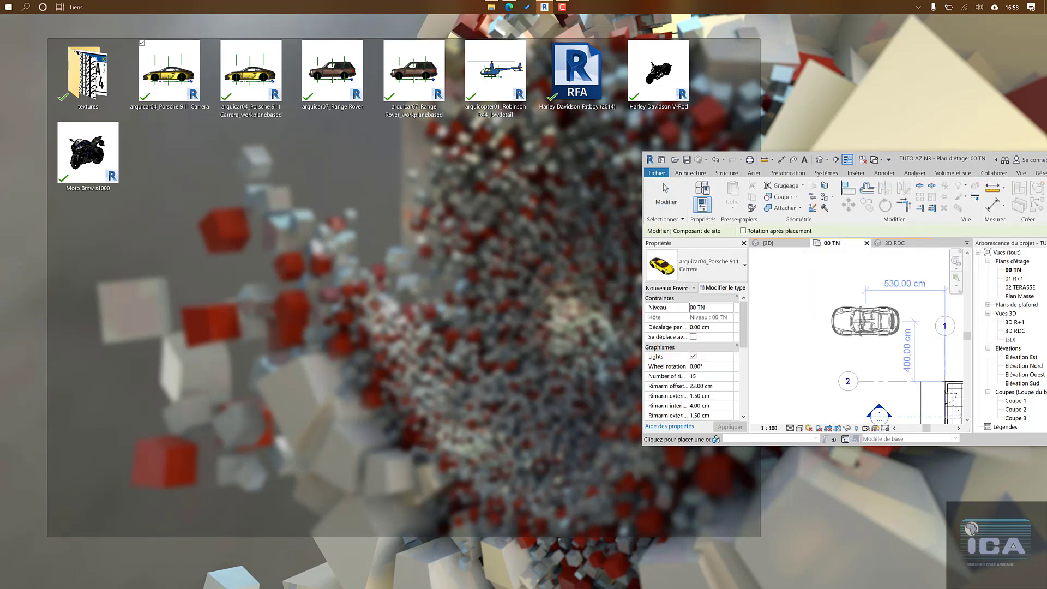
click(865, 294)
key(Escape)
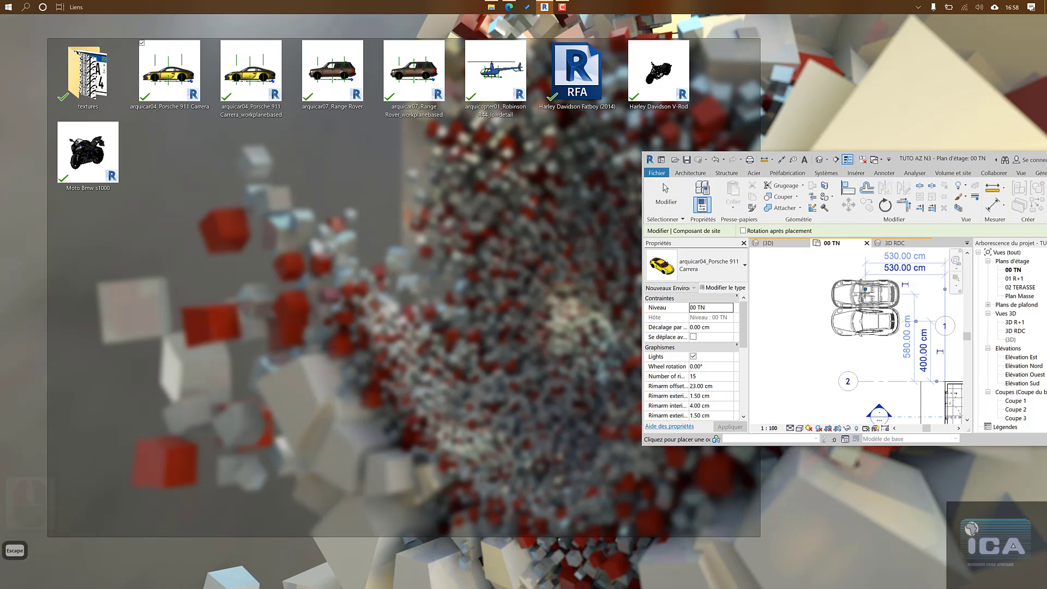
Step: Delete the Porsche placed outside the house and restore the Revit window to full screen
click(863, 325)
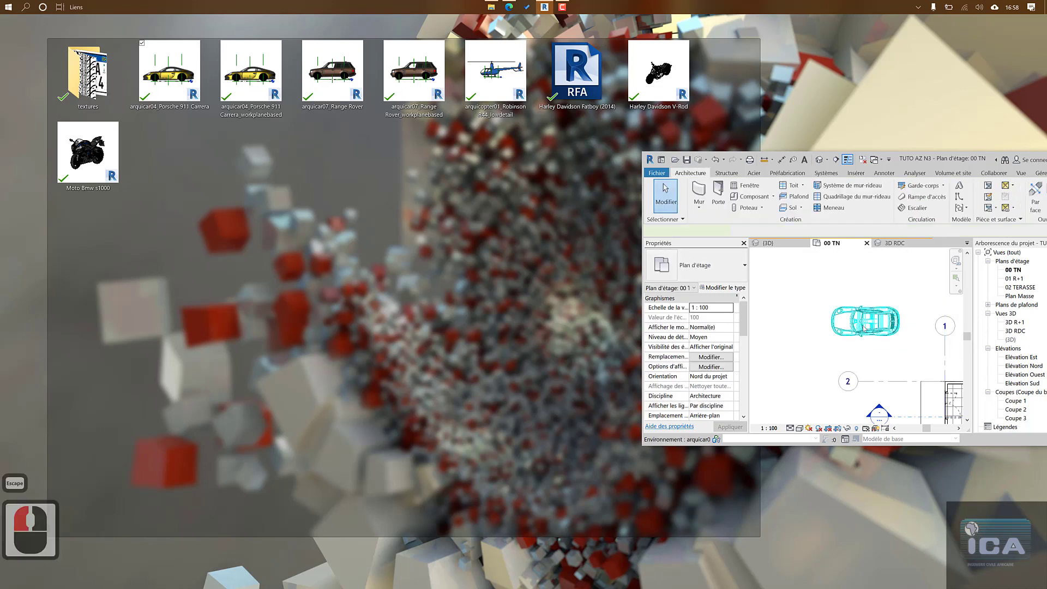
key(Delete)
drag(917, 159, 592, 136)
click(821, 136)
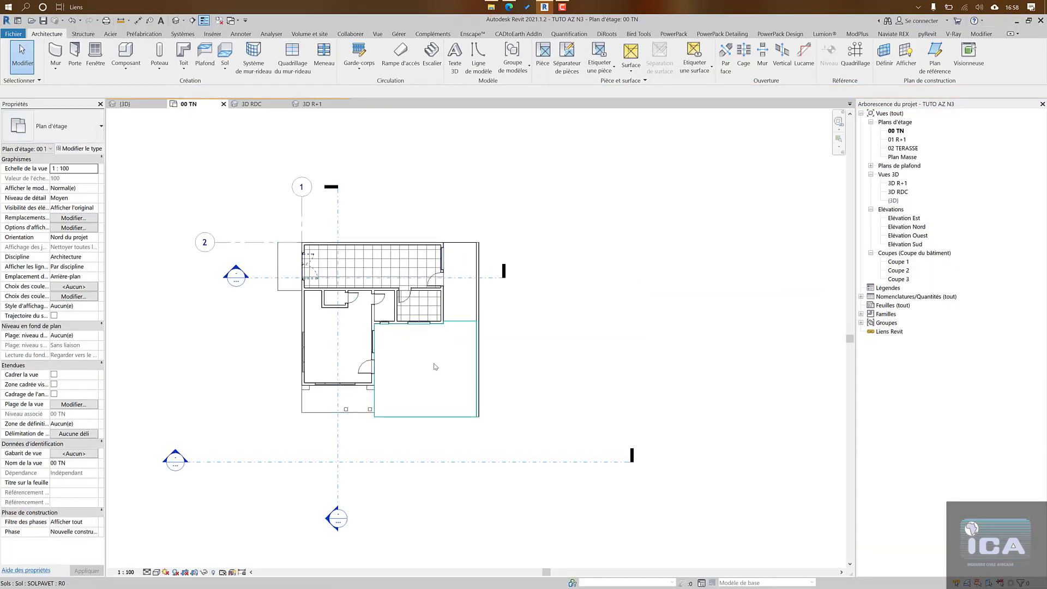
Step: Bring the Landscaping-Gates La Toulousaine-TLS020001 family from Téléchargements into the 00 TN plan and place it in the boundary wall, about 130 cm from its front end
click(491, 7)
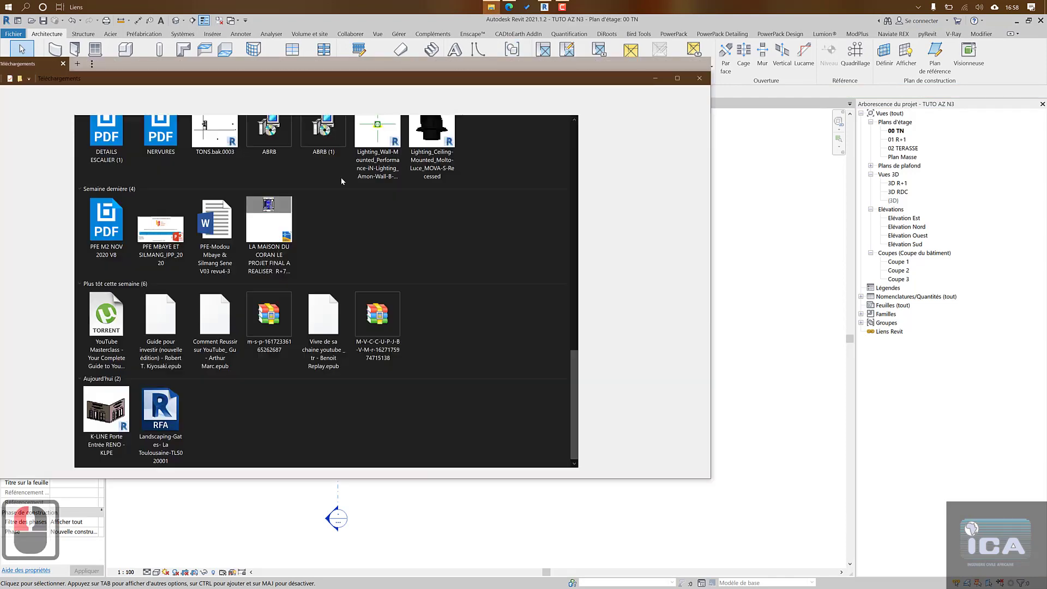
scroll(135, 258, up, 10)
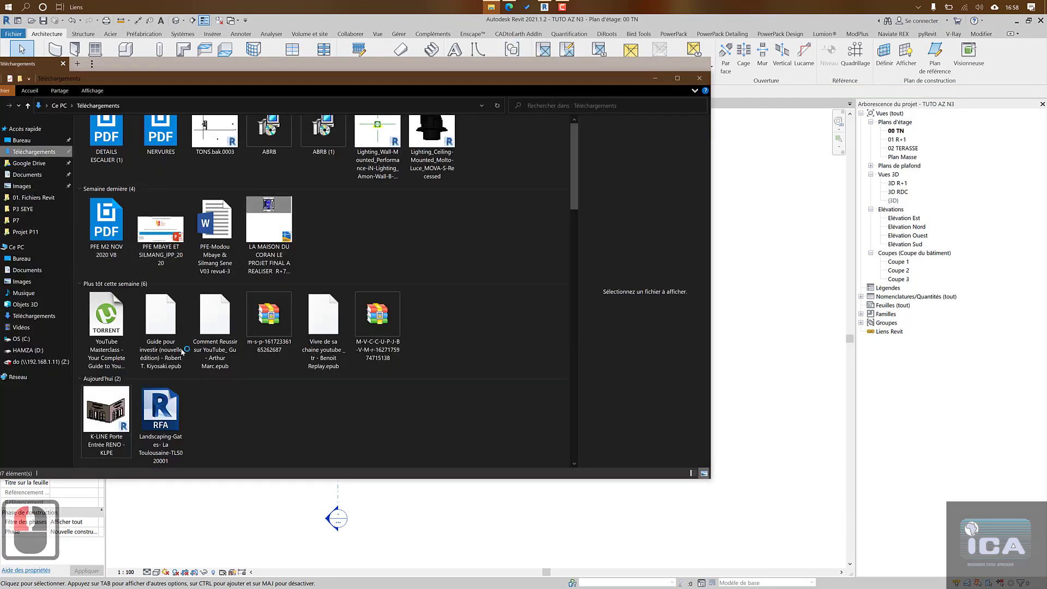
scroll(243, 329, down, 10)
click(158, 419)
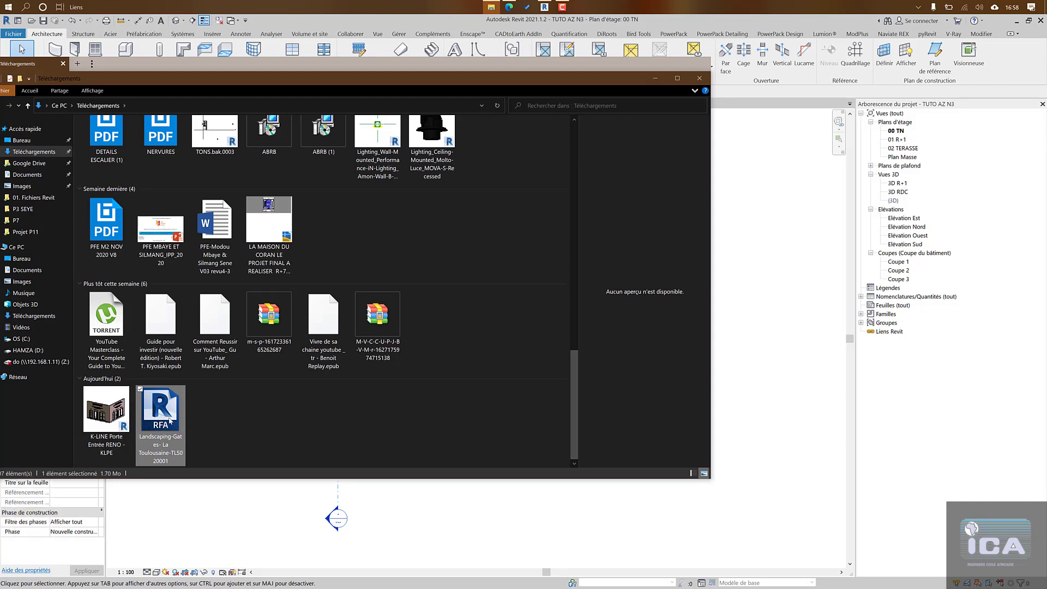
drag(169, 419, 754, 311)
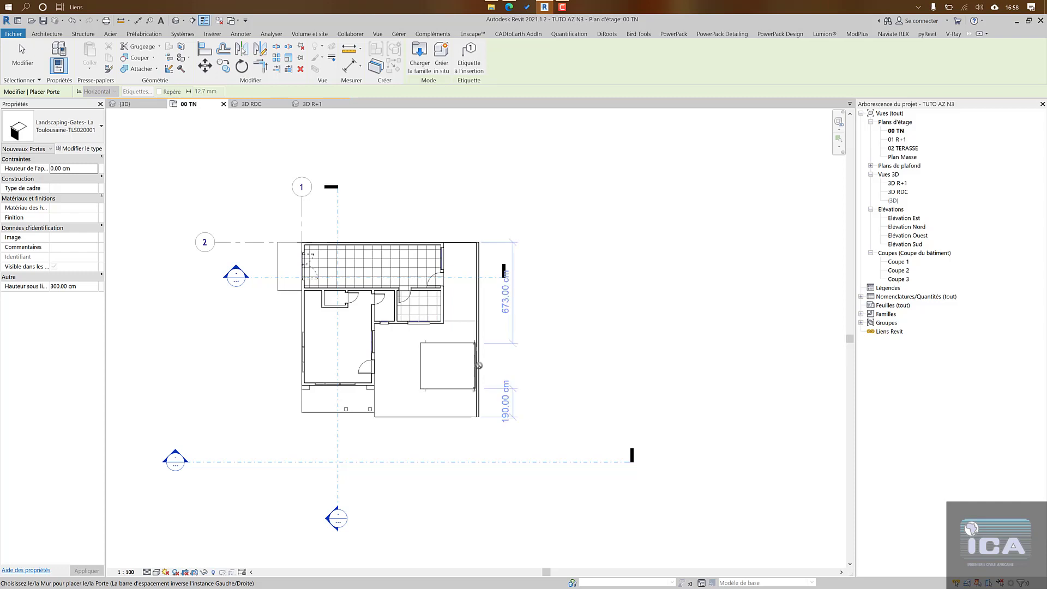
click(477, 375)
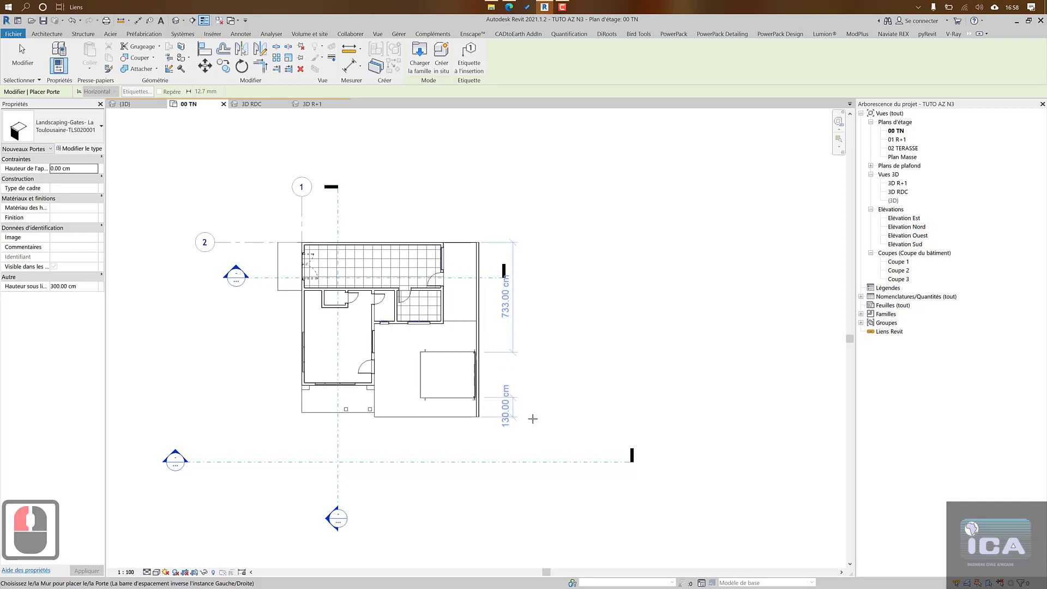
key(Escape)
key(Escape)
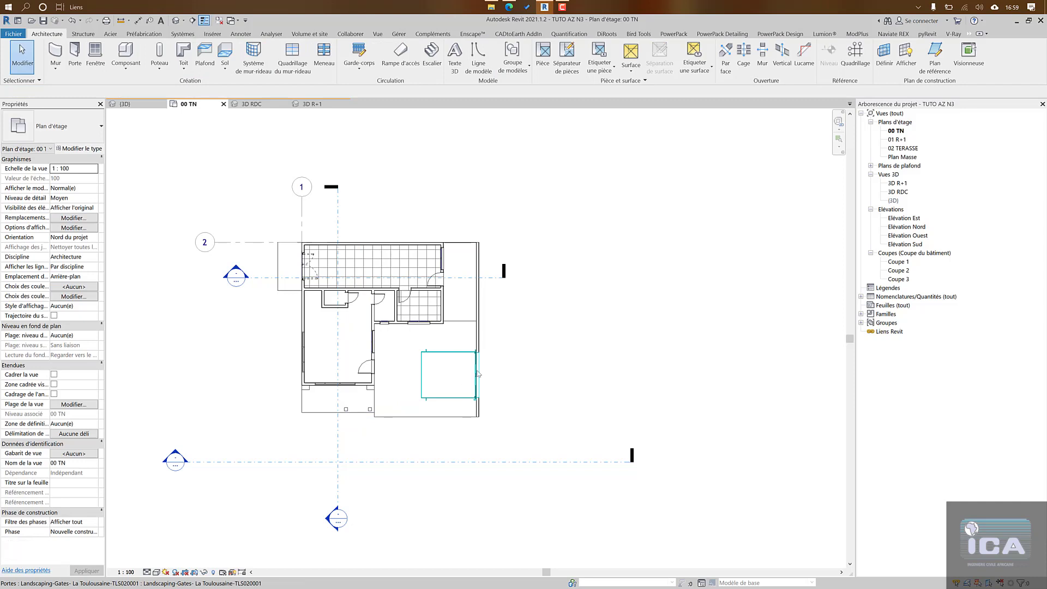
Step: Inspect the gate in the {3D} view, delete it from the boundary wall and return to the 00 TN plan
click(144, 105)
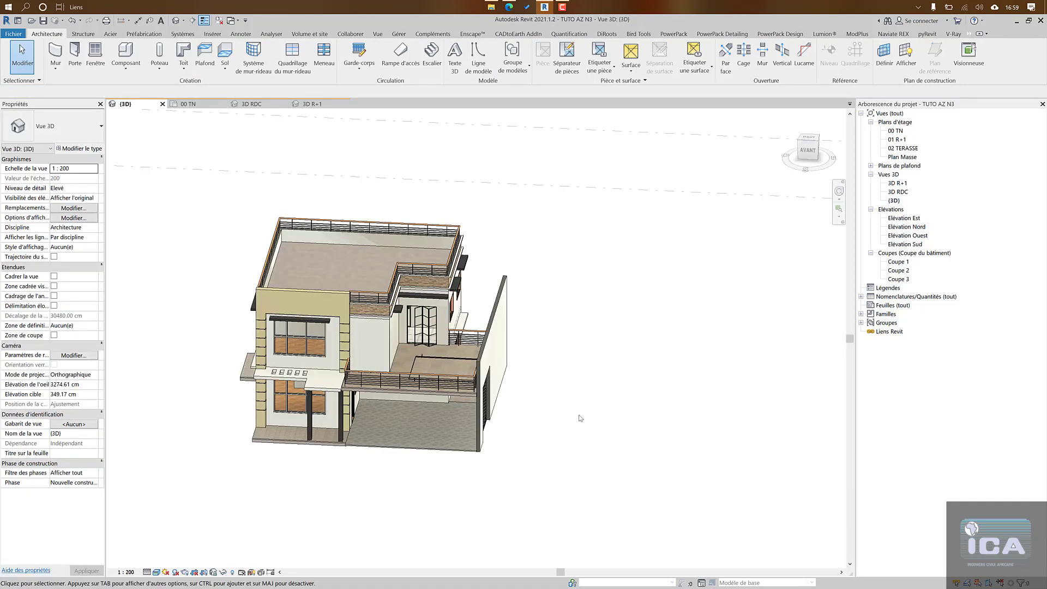
shift+middle_drag(551, 440, 463, 438)
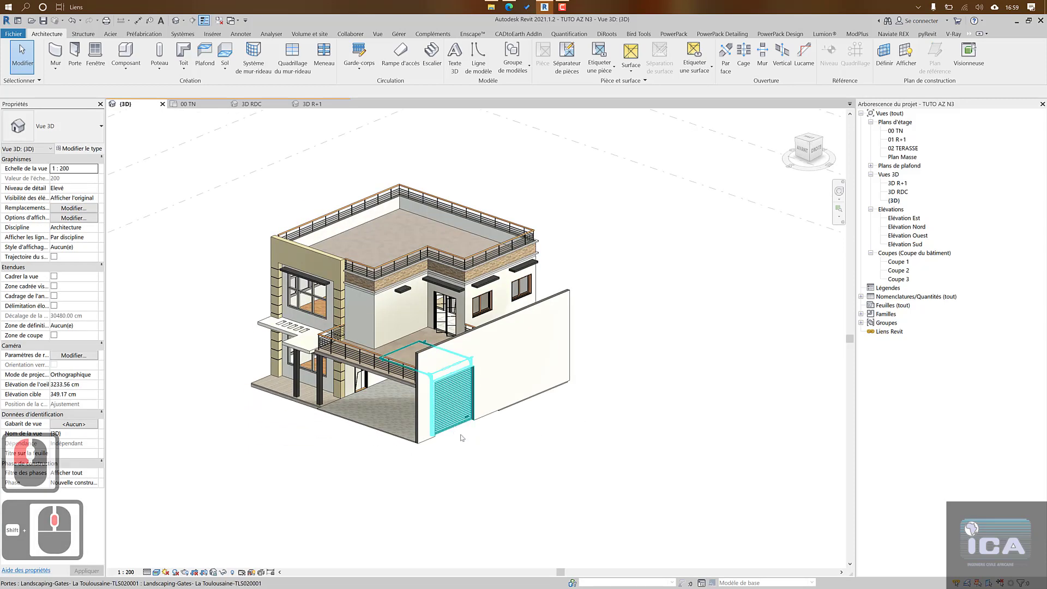
click(464, 413)
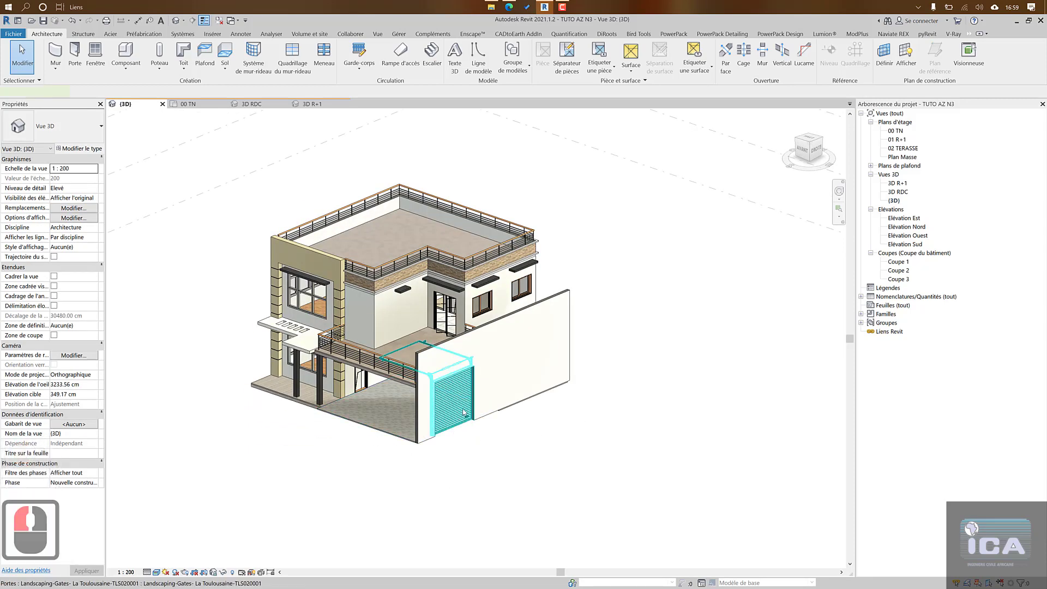
key(Delete)
shift+middle_drag(498, 452, 592, 535)
click(185, 105)
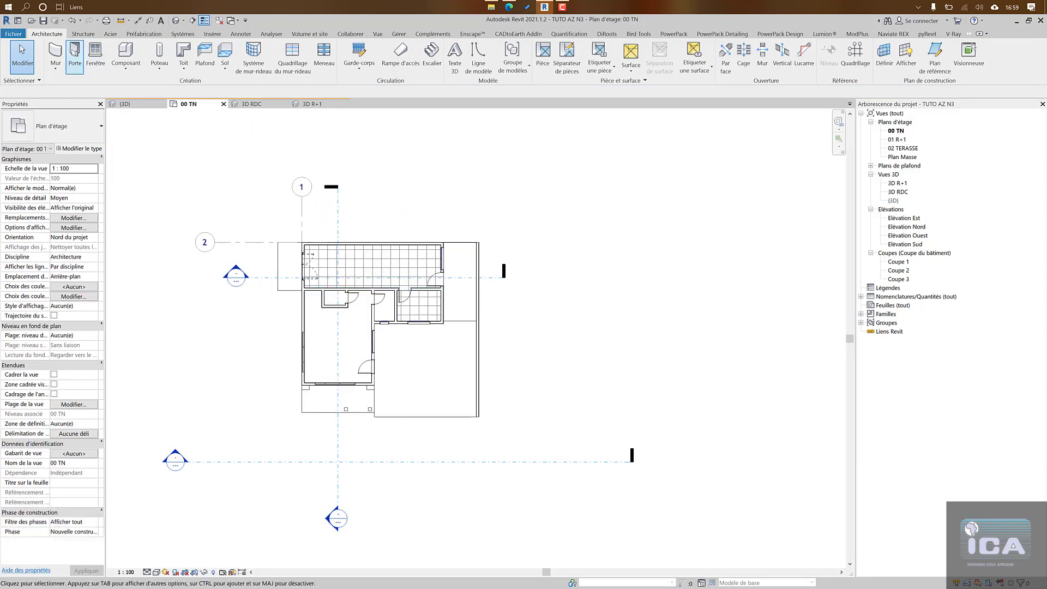
Step: Place an arquicar04_Porsche 911 Carrera component in the paved courtyard, turned parallel to the boundary wall with its front toward the house
click(126, 51)
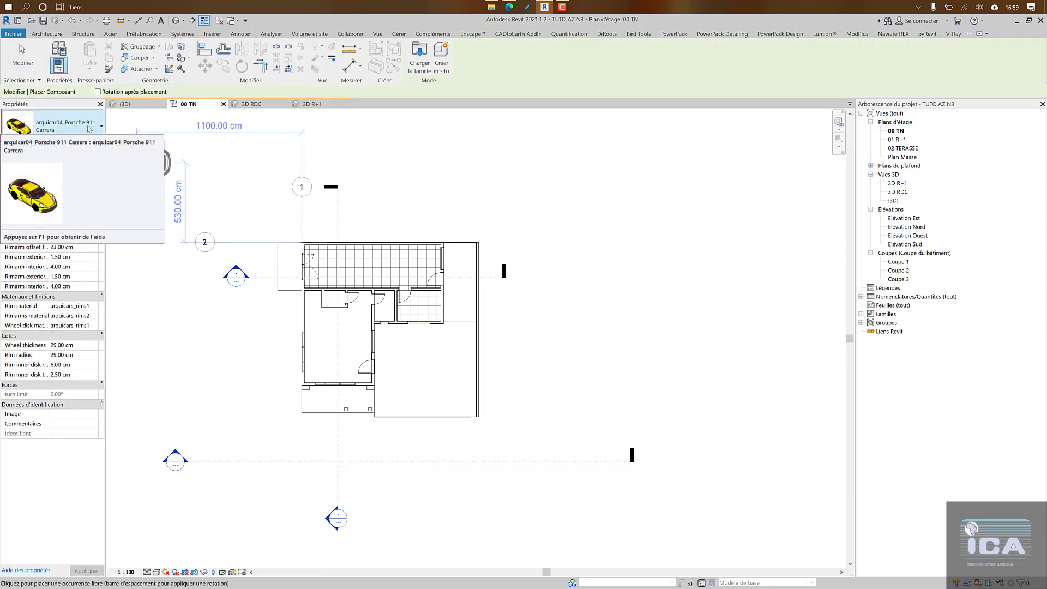
click(89, 129)
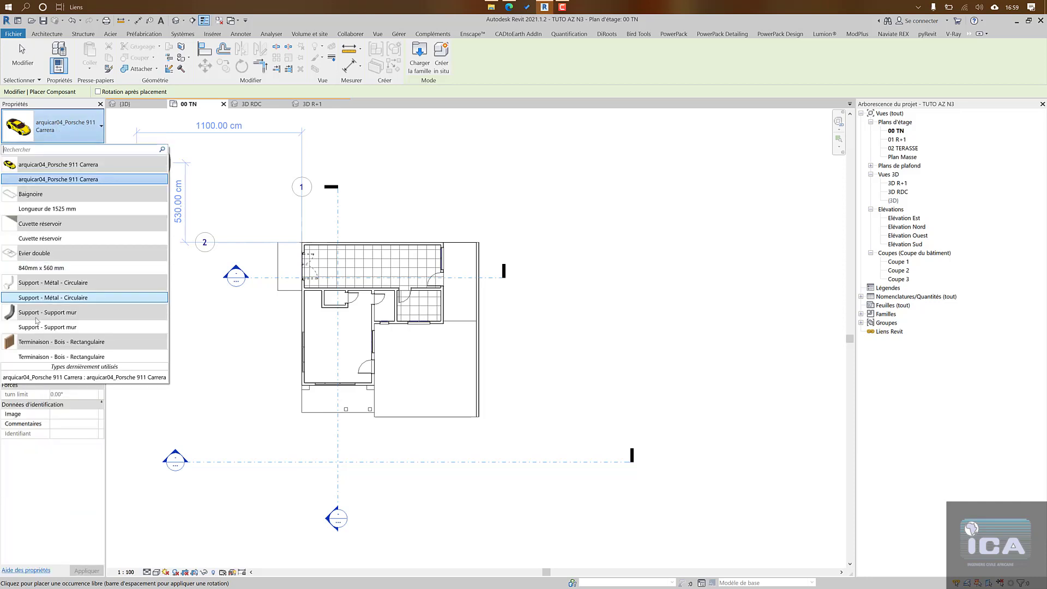
scroll(37, 306, up, 4)
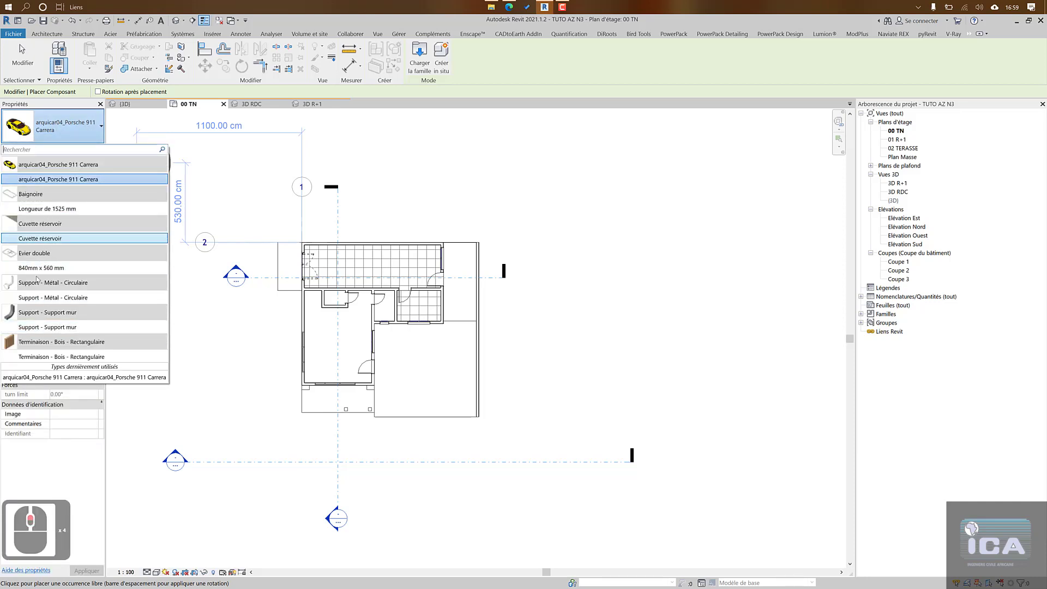
click(52, 180)
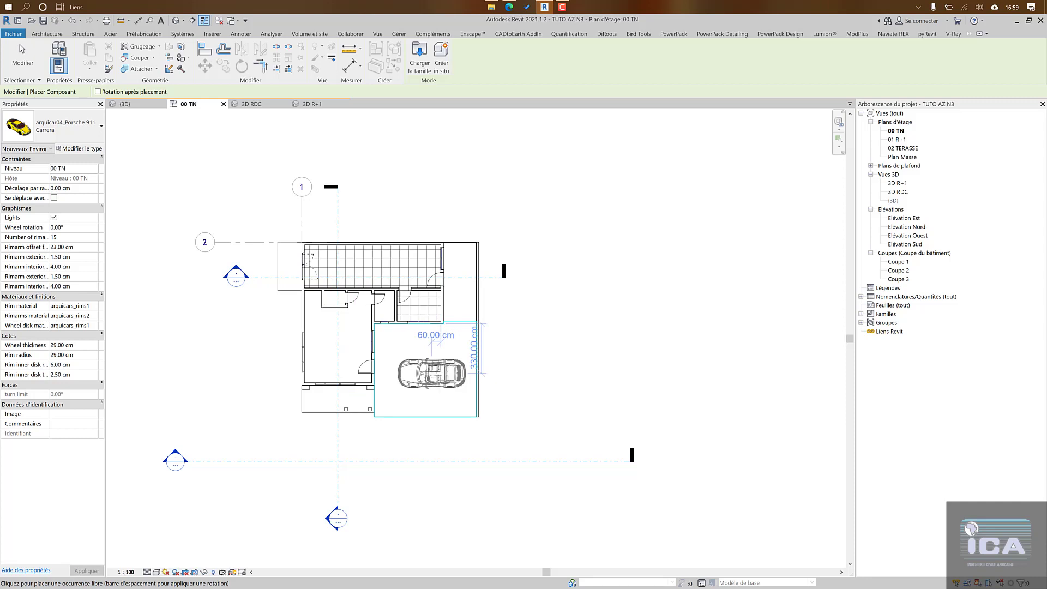
key(space)
key(space)
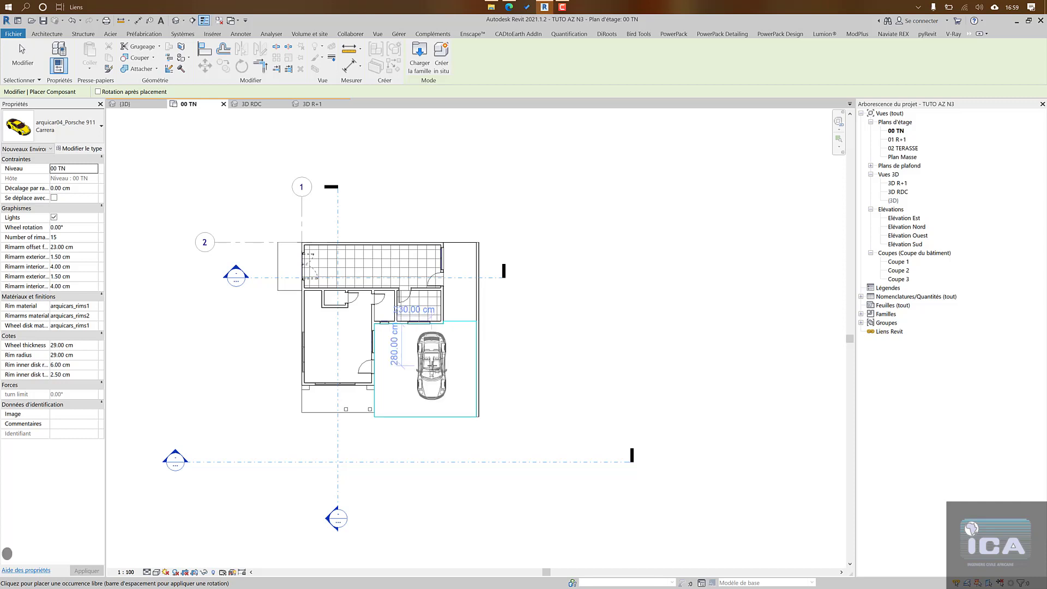
key(space)
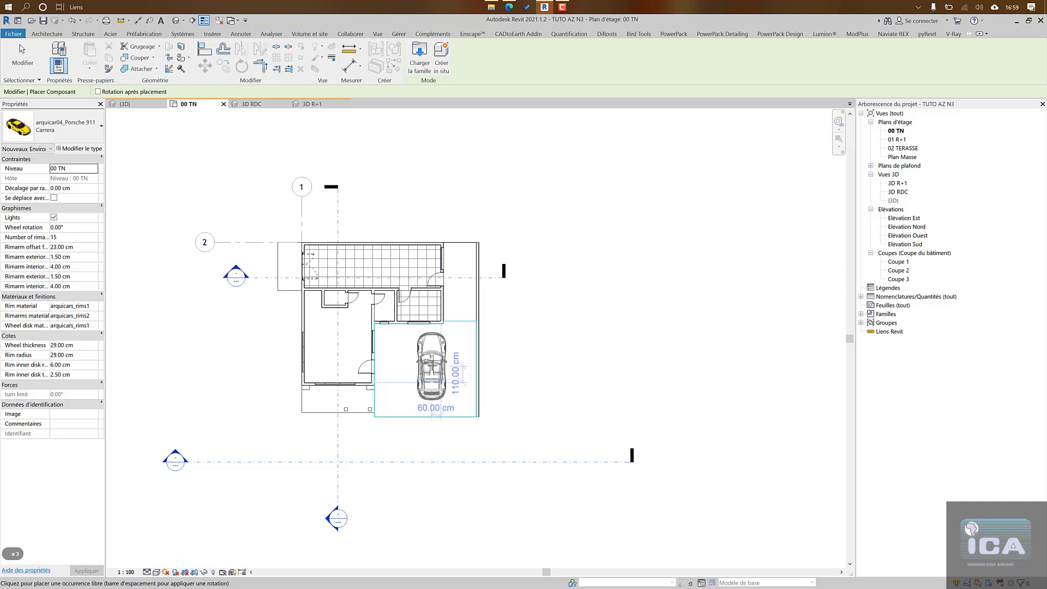
scroll(431, 366, up, 3)
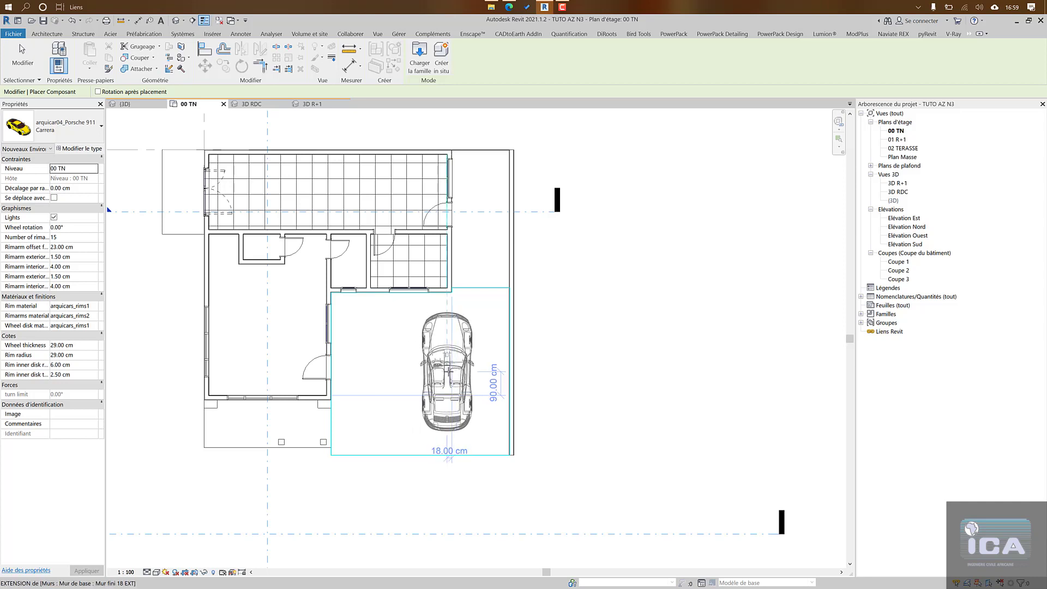
click(448, 375)
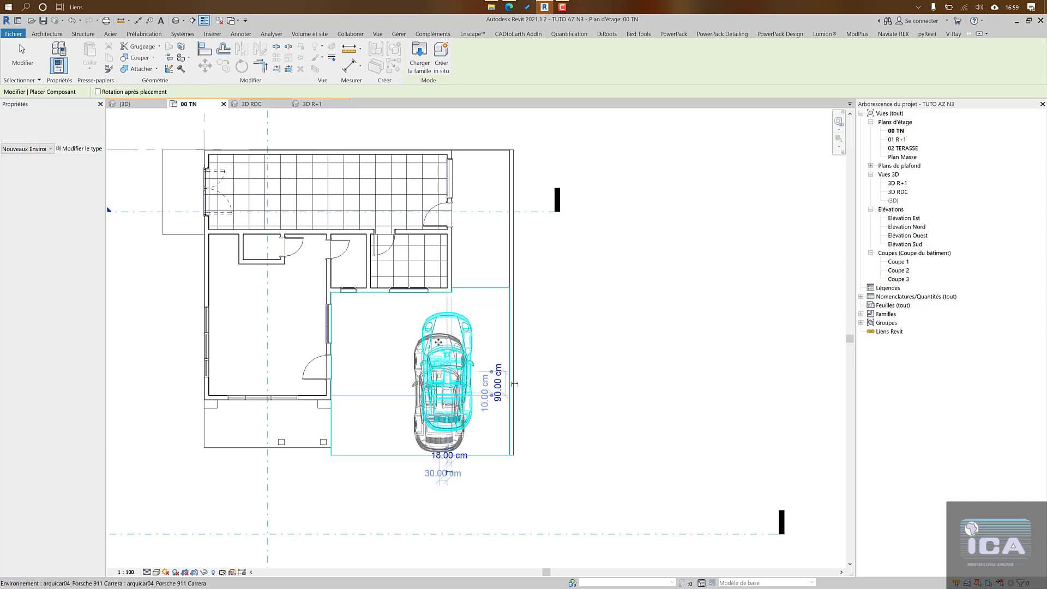
key(Escape)
key(Escape)
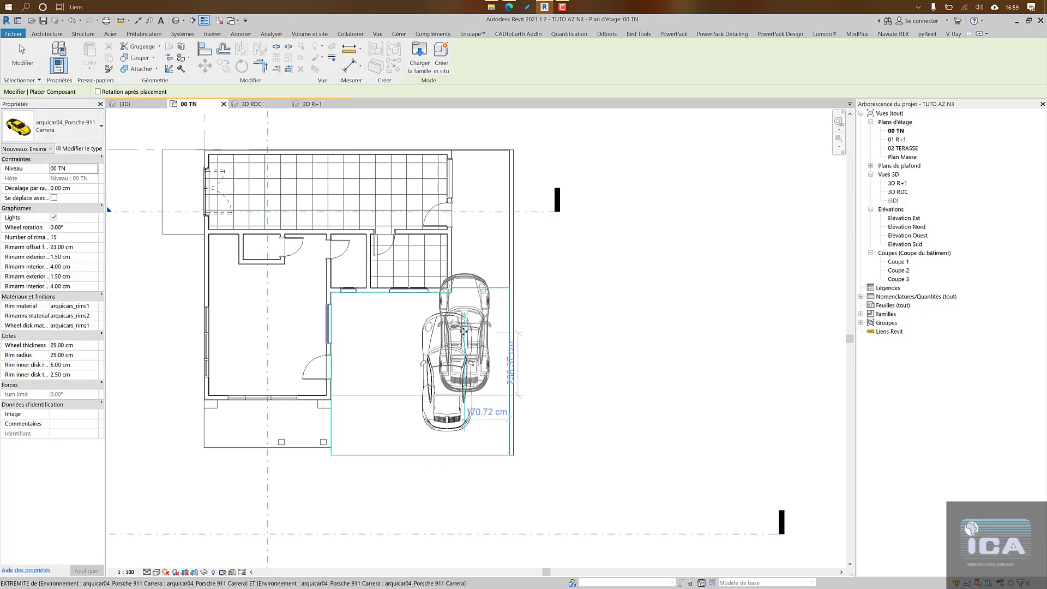
Step: Rotate the Porsche slightly counterclockwise and move it toward the middle of the courtyard, away from the boundary wall
click(437, 355)
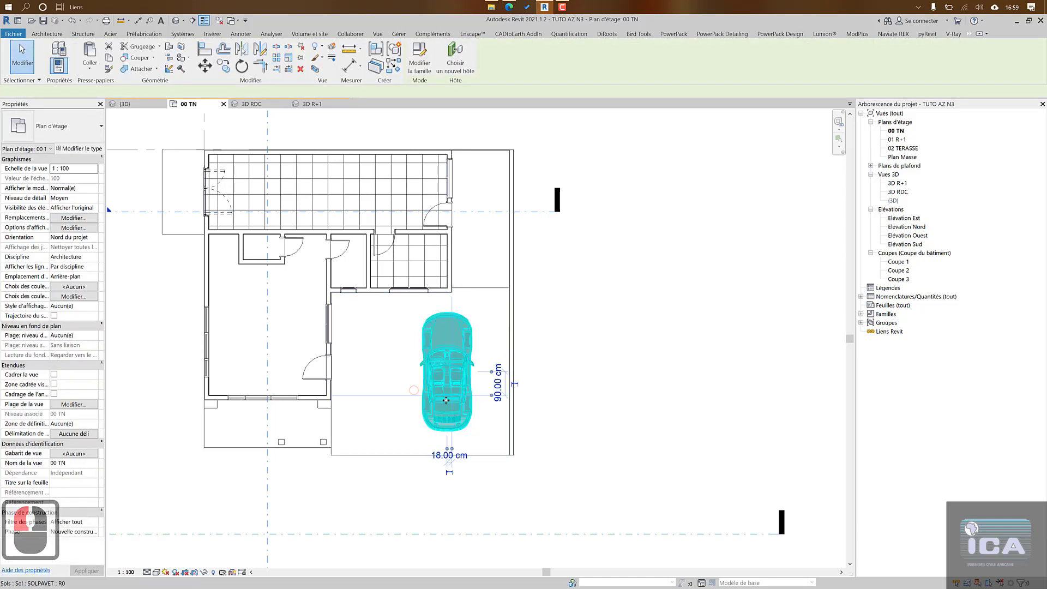
click(242, 66)
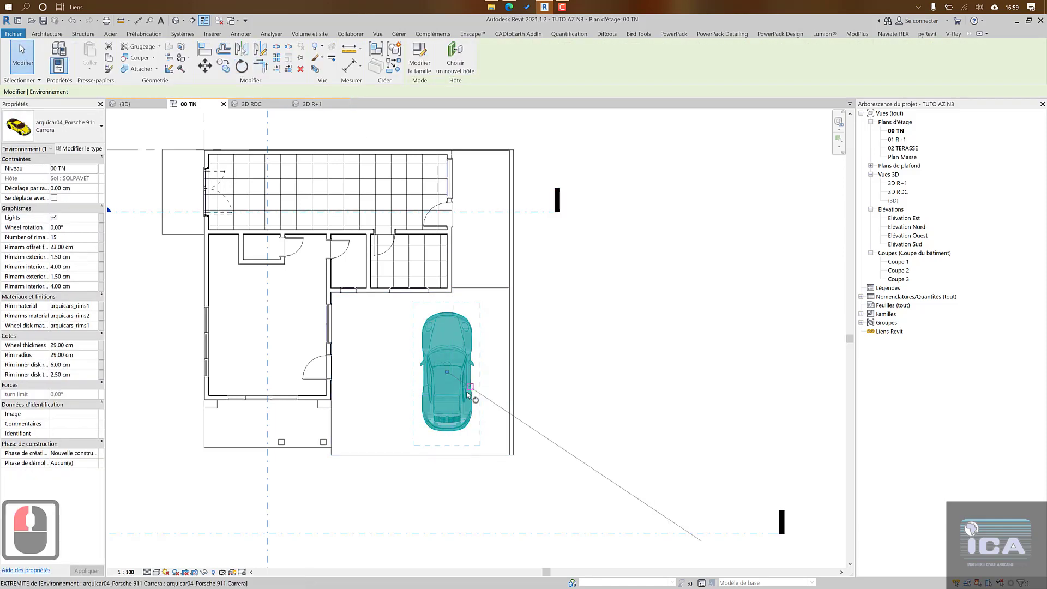
click(470, 254)
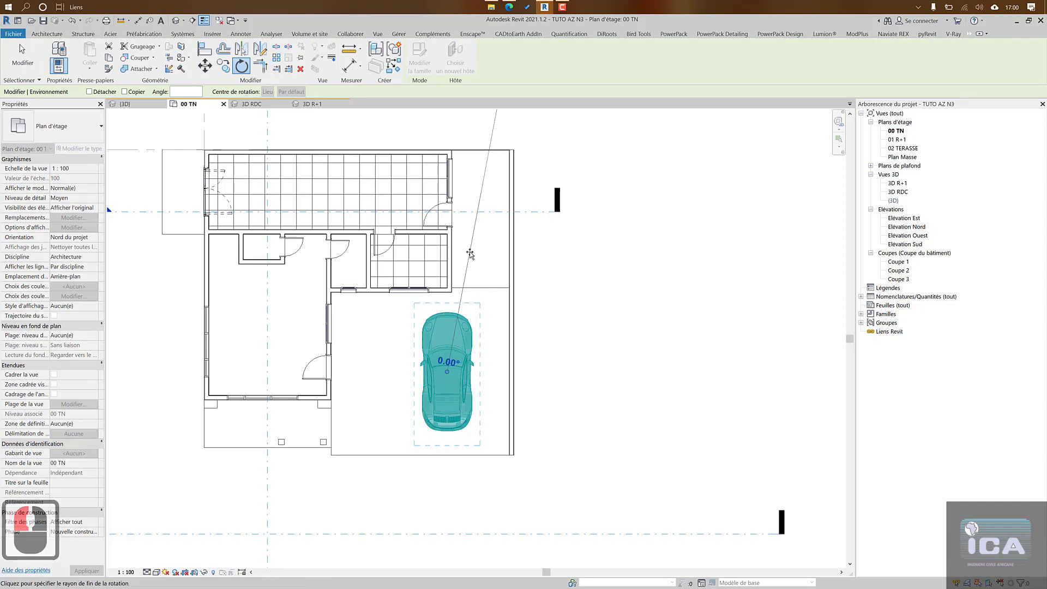
click(439, 260)
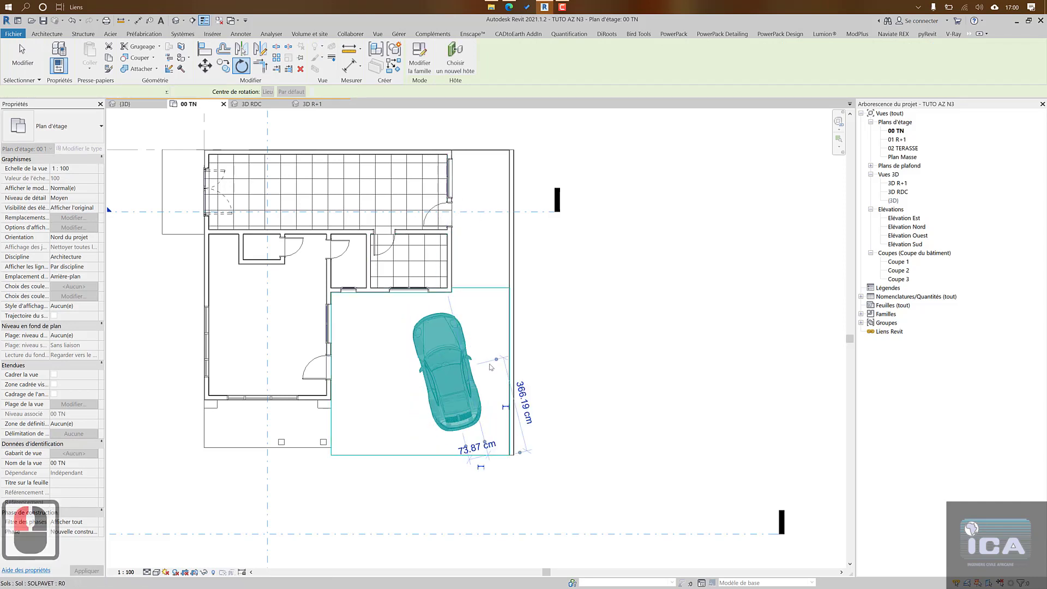
drag(451, 387, 404, 400)
Step: Rotate the Porsche clockwise so its front angles toward the boundary wall
click(241, 66)
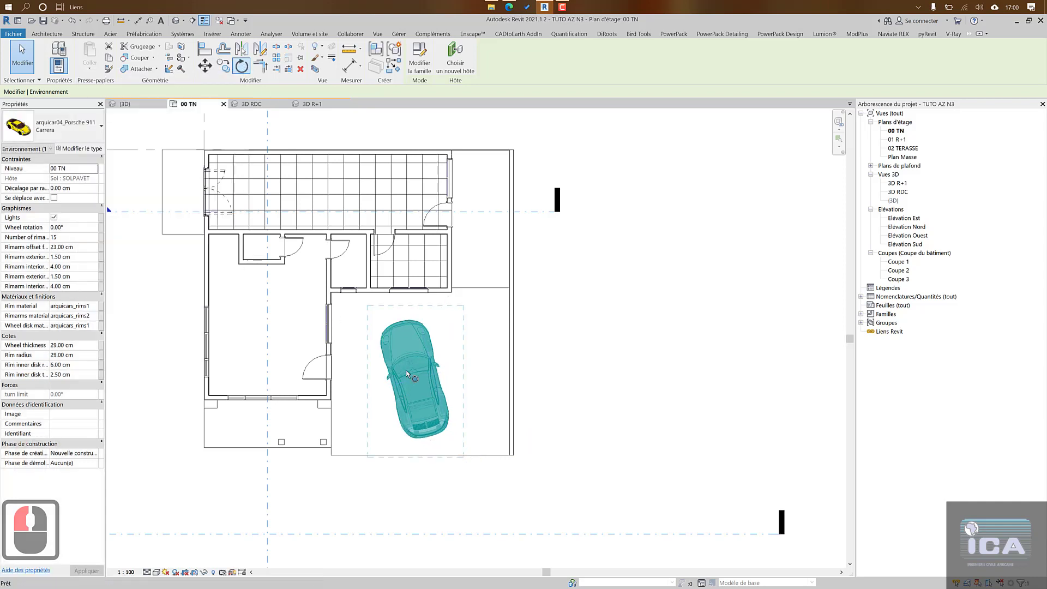
click(283, 253)
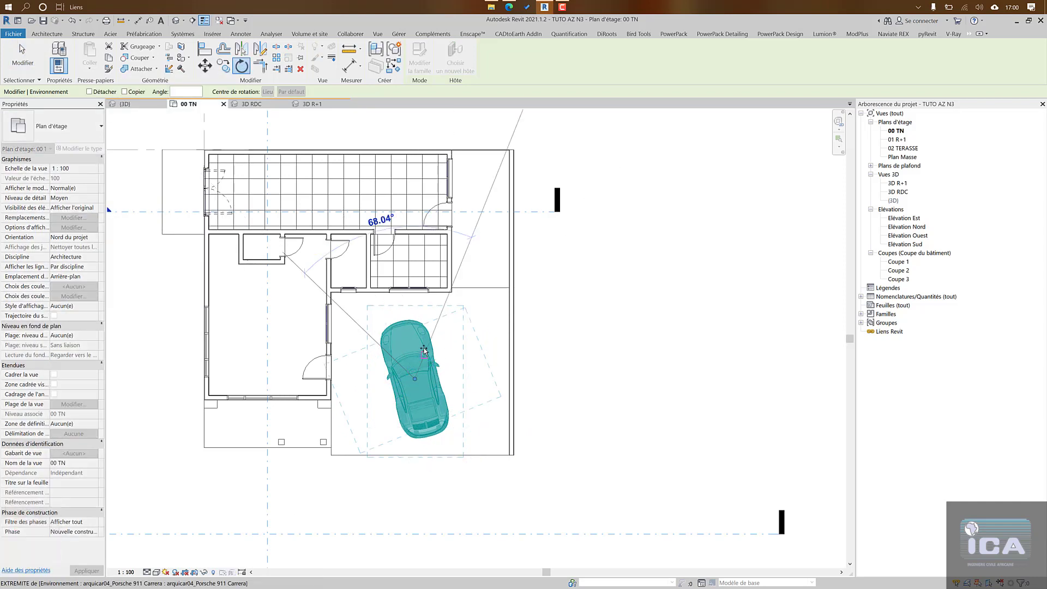
click(425, 142)
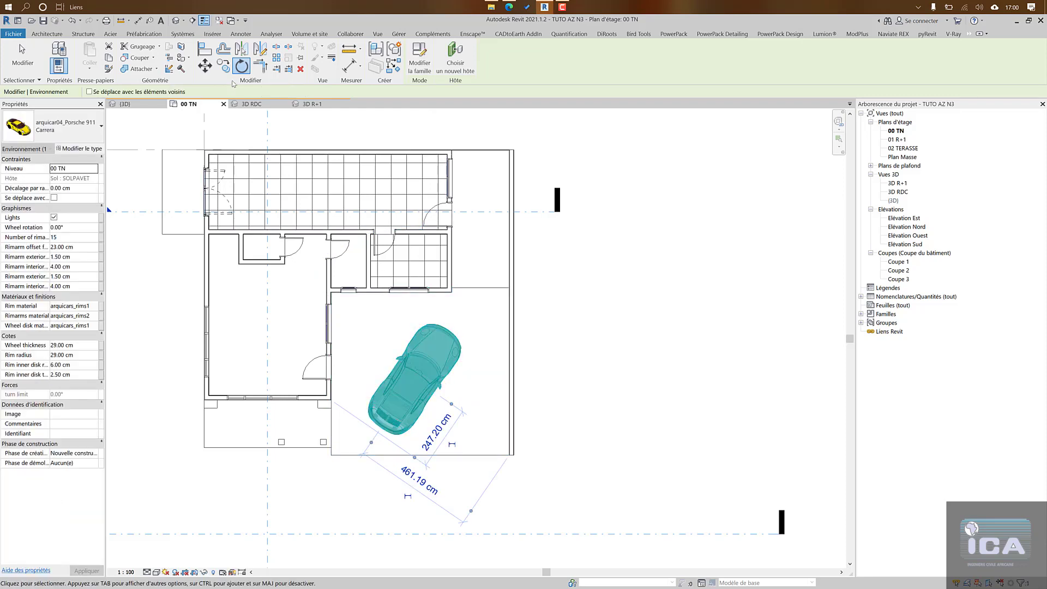
Step: Rotate the Porsche about 10° counterclockwise and move it closer to the boundary wall
click(241, 66)
click(474, 313)
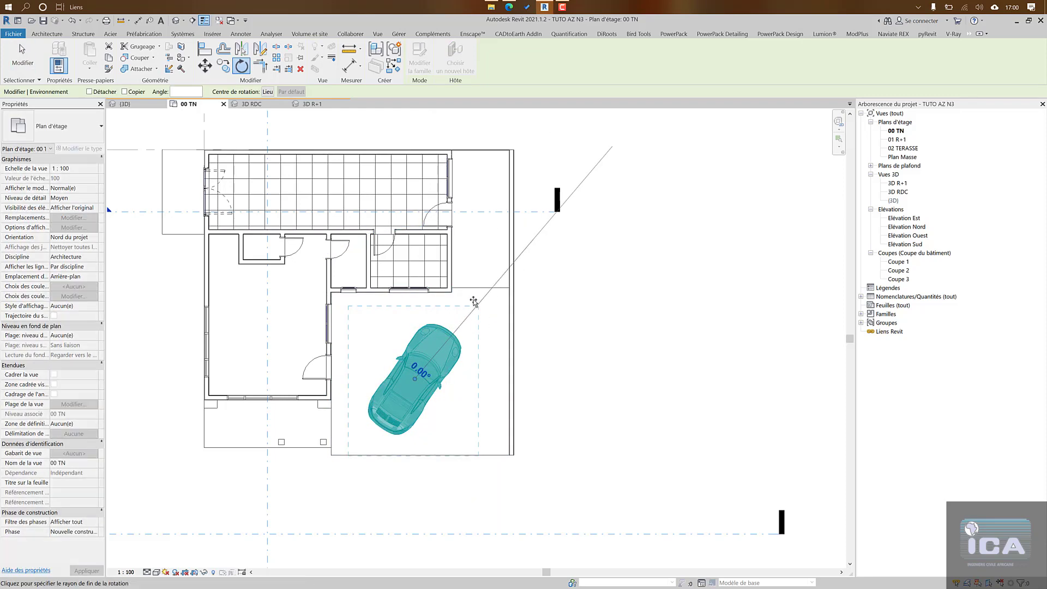
click(461, 306)
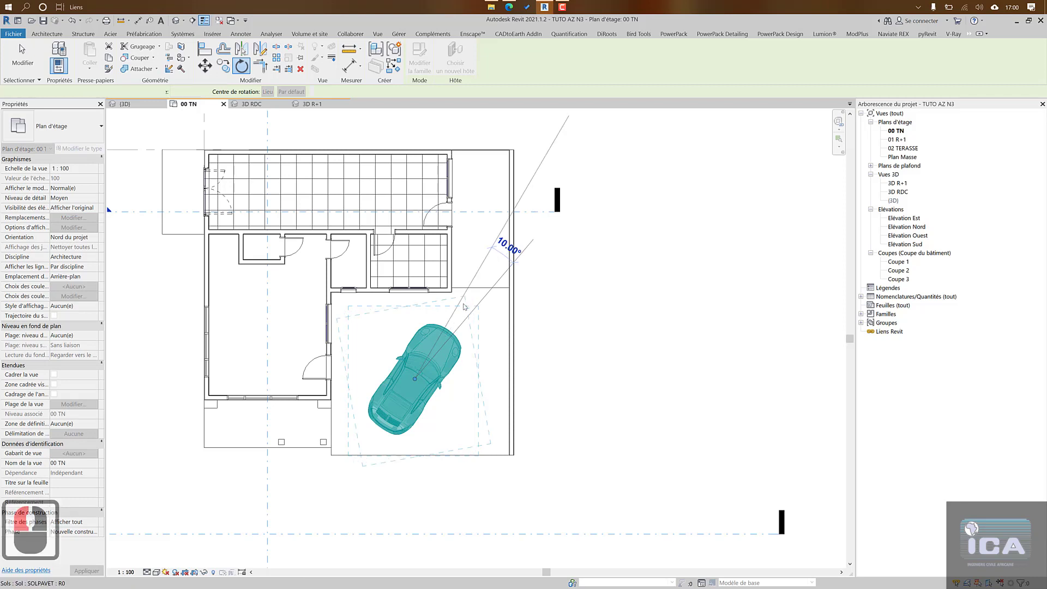
drag(441, 371, 453, 377)
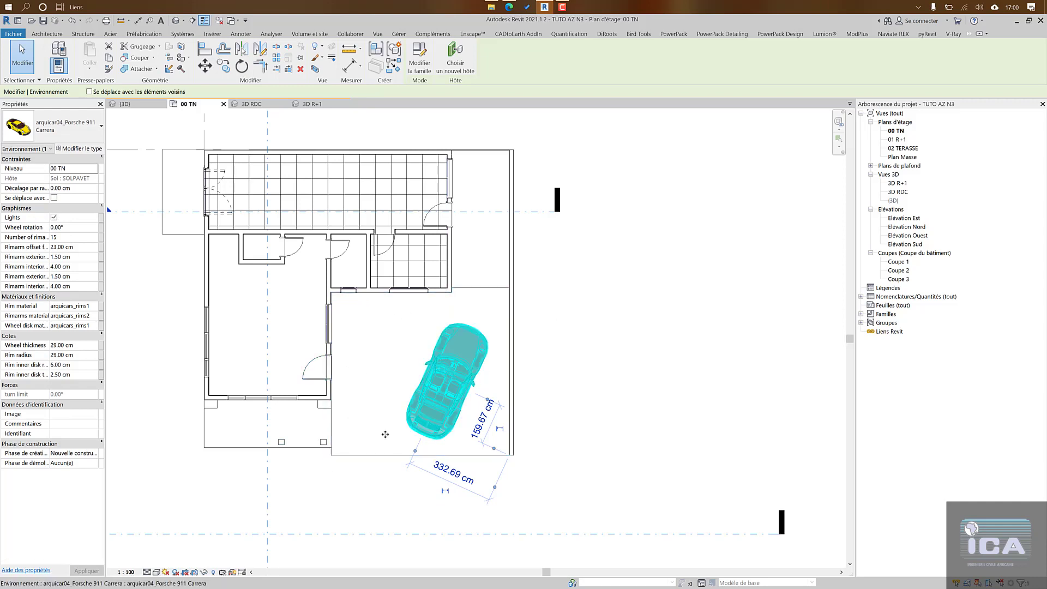
middle_drag(414, 402, 422, 370)
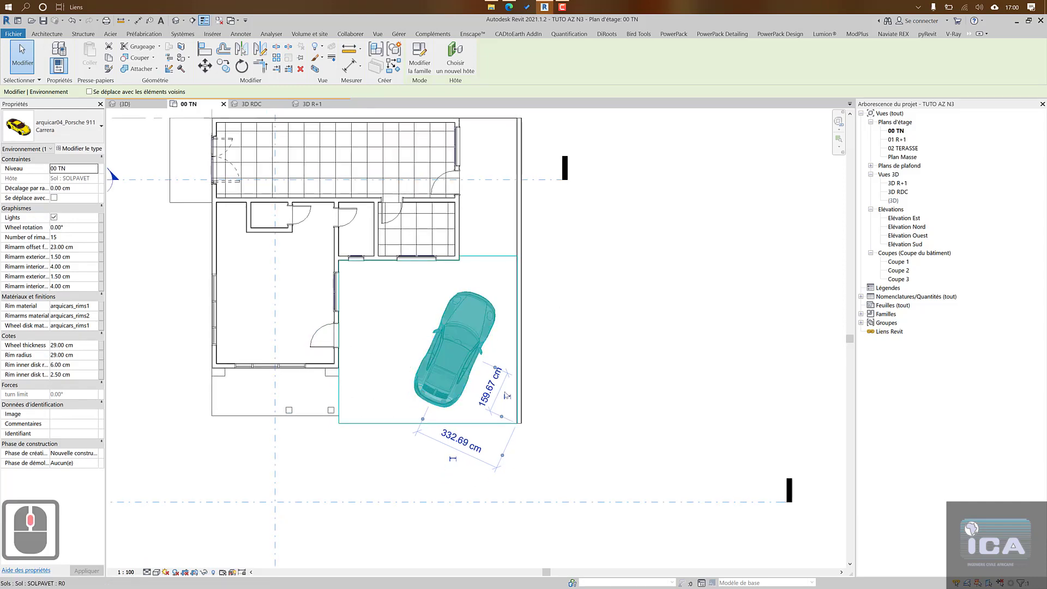
Step: Inspect the Porsche's placement in the courtyard in the 3D RDC view
key(Escape)
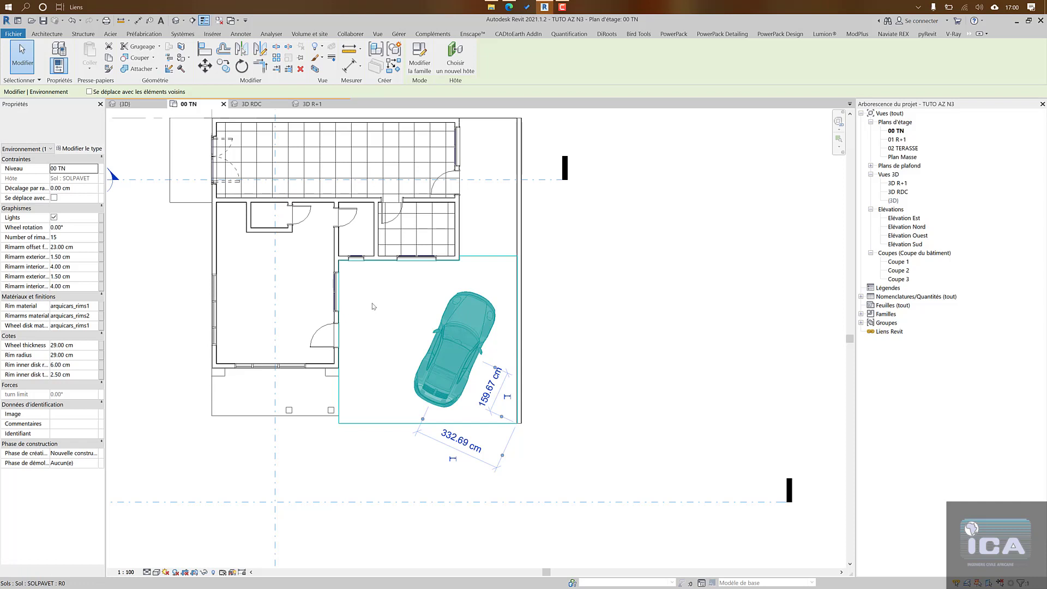
key(Escape)
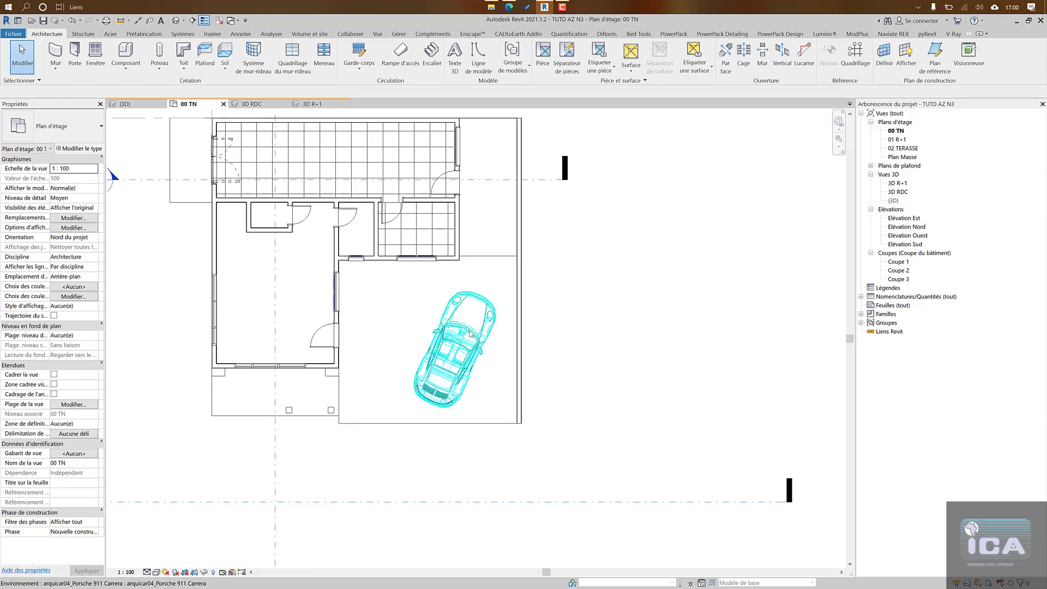
click(254, 103)
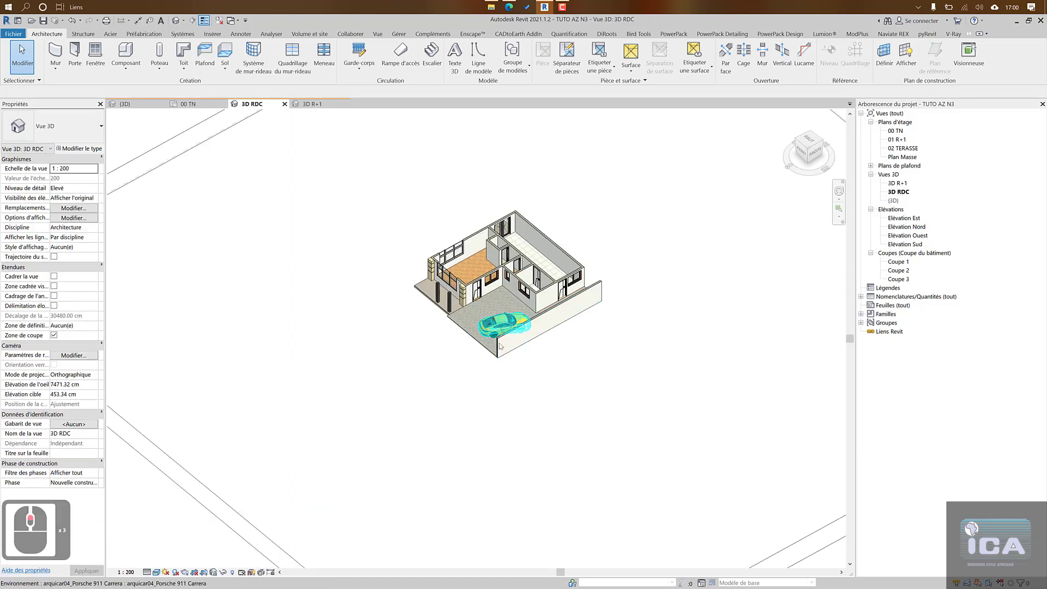
scroll(500, 346, up, 3)
shift+middle_drag(500, 345, 527, 370)
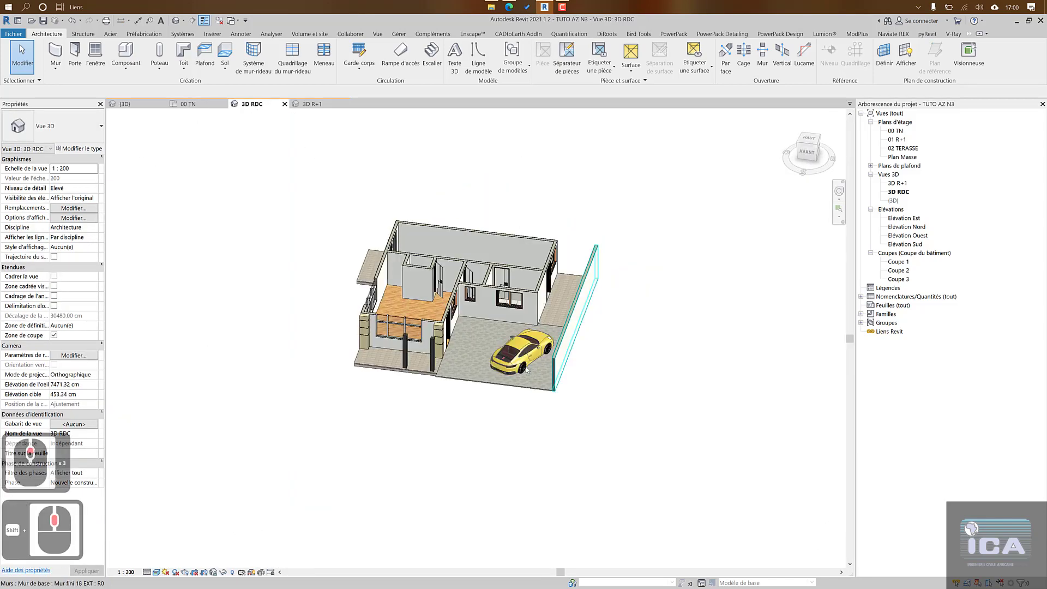
scroll(527, 370, up, 5)
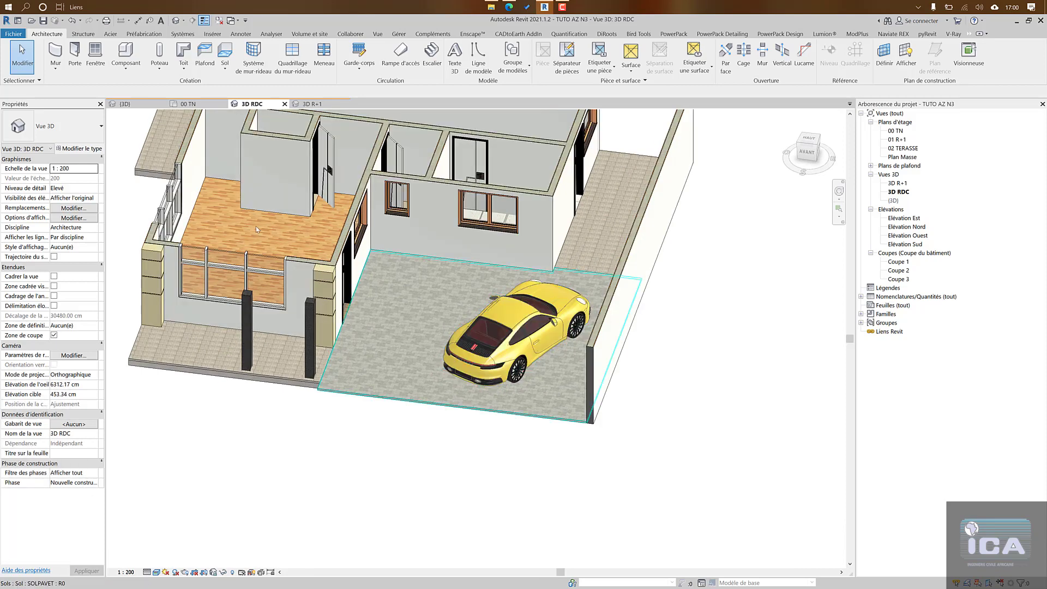
Step: In the 00 TN plan, move the Porsche toward the house, farther from the boundary wall
click(188, 103)
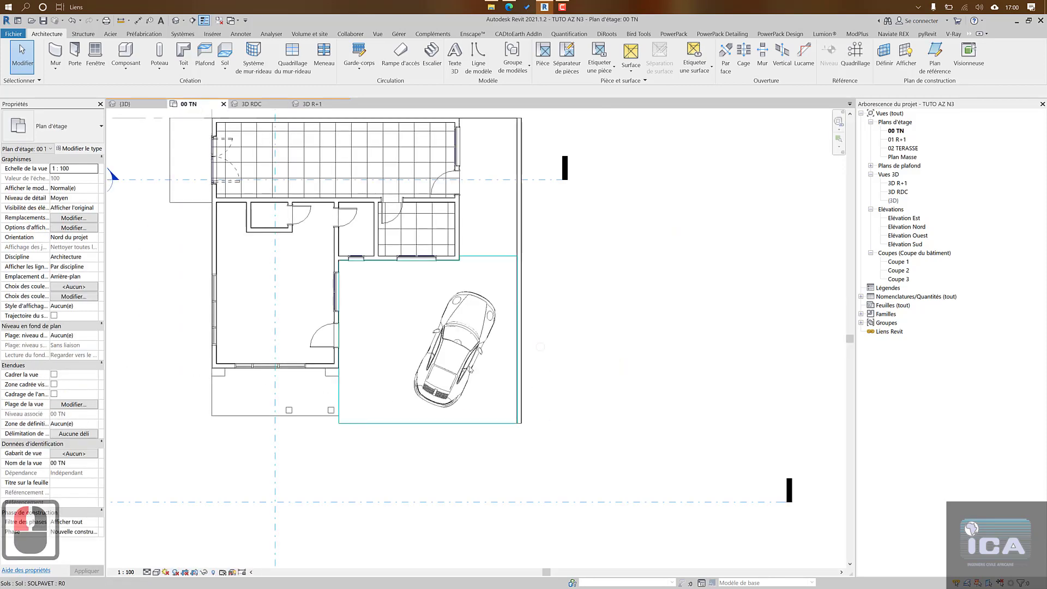
click(466, 336)
drag(466, 336, 439, 341)
key(Escape)
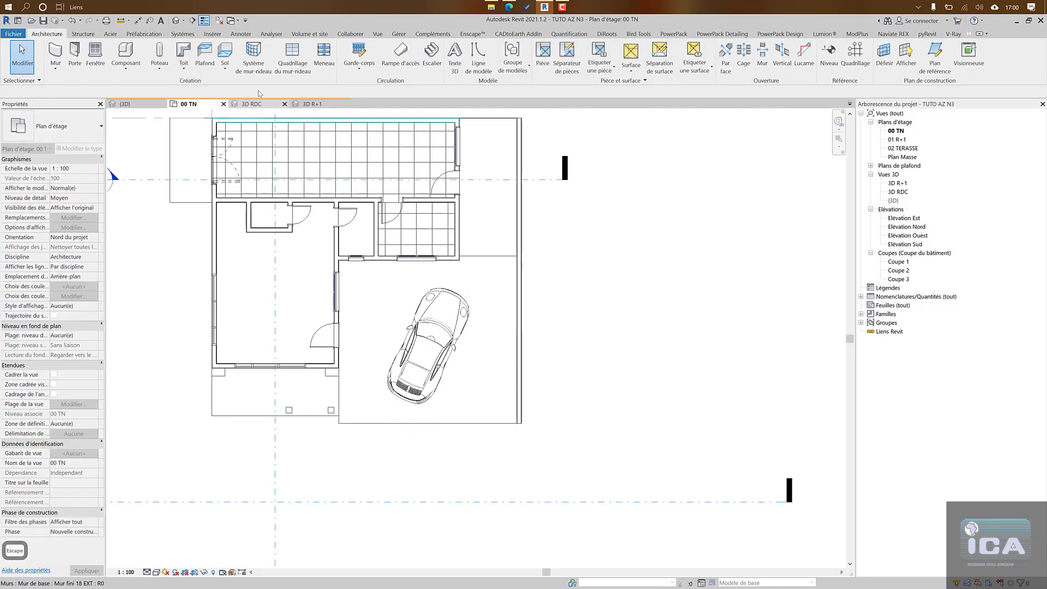
Step: In the 3D RDC view, change the paint colour of the Porsche's arquicar04_Main hood material to white
click(252, 103)
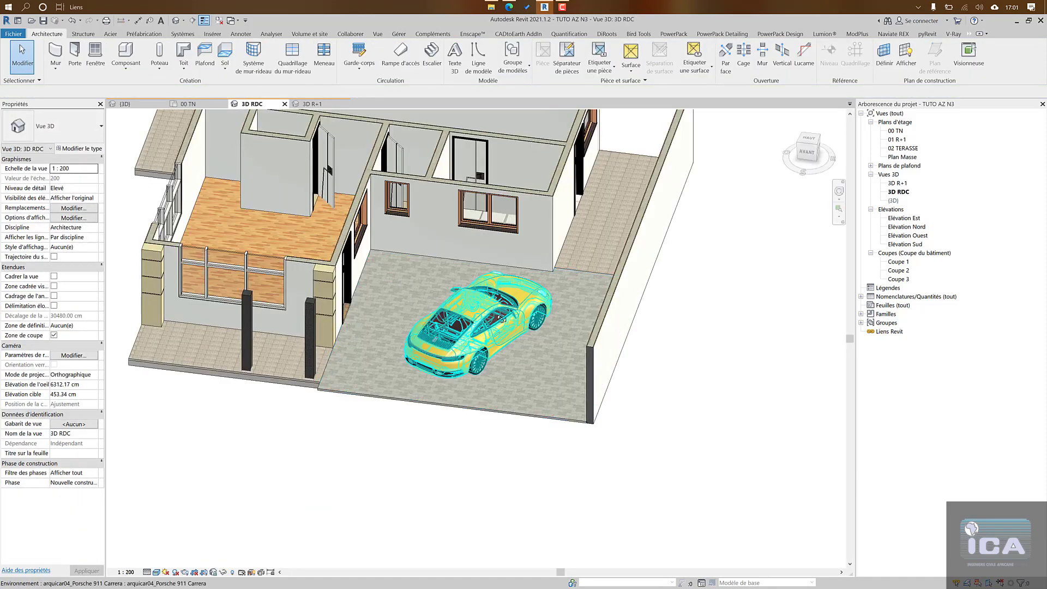
mouse_move(500, 317)
shift+middle_down()
mouse_move(510, 247)
mouse_move(491, 331)
shift+middle_up()
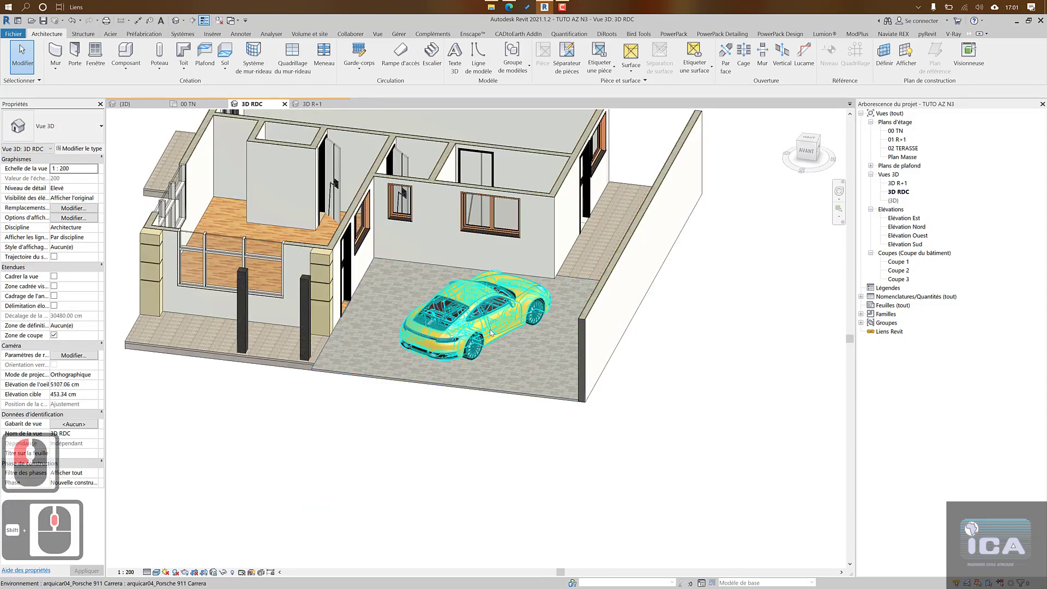
click(491, 331)
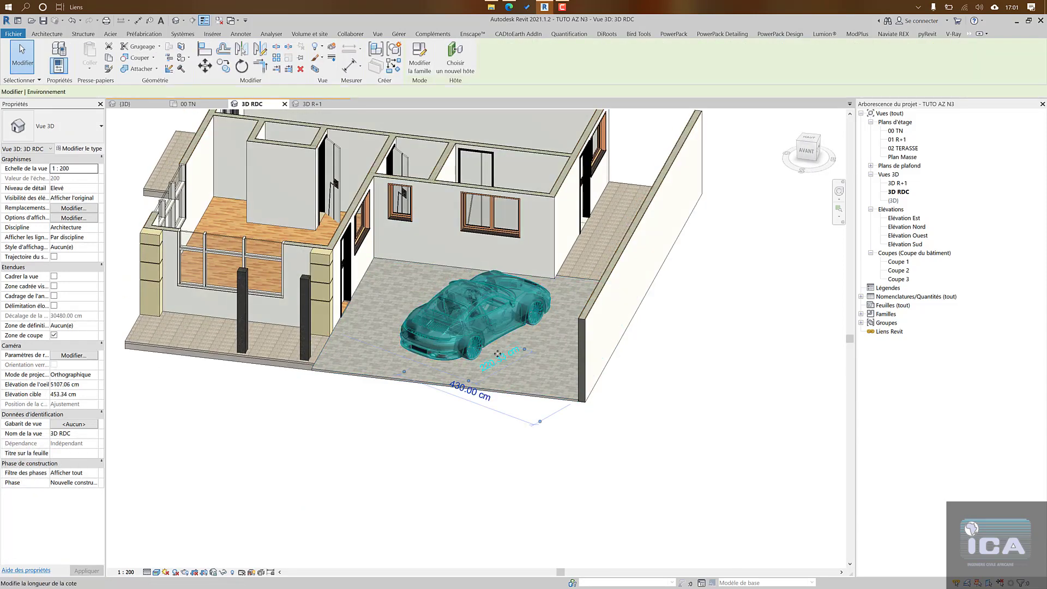
click(80, 148)
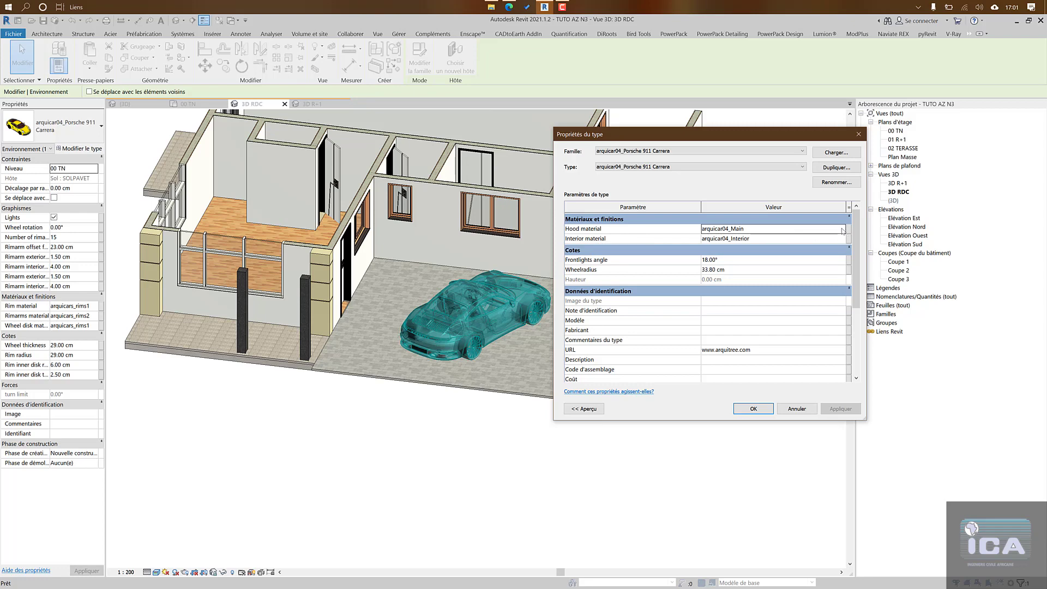
click(843, 229)
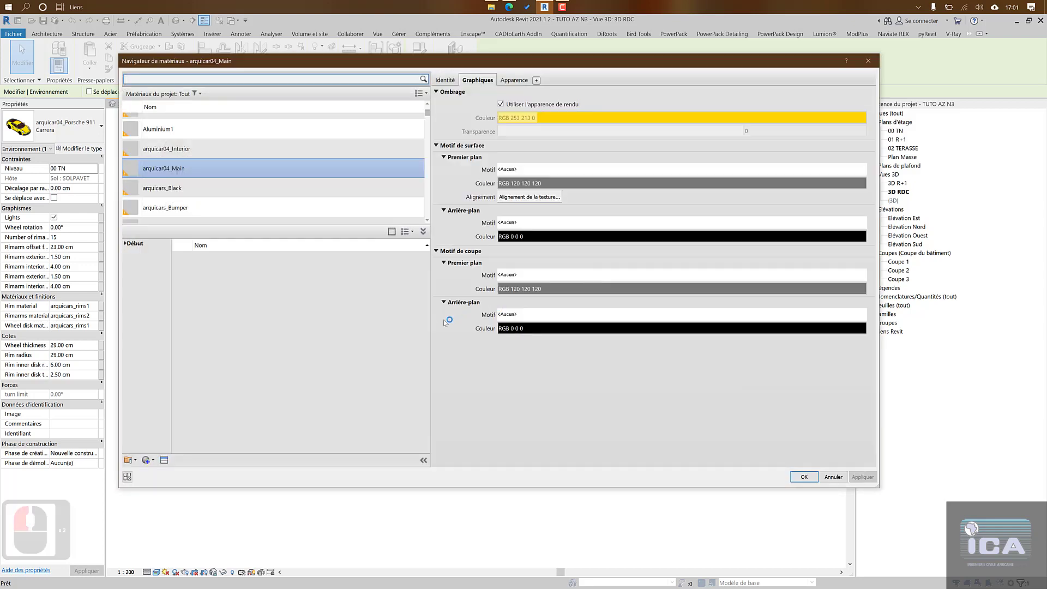
click(514, 80)
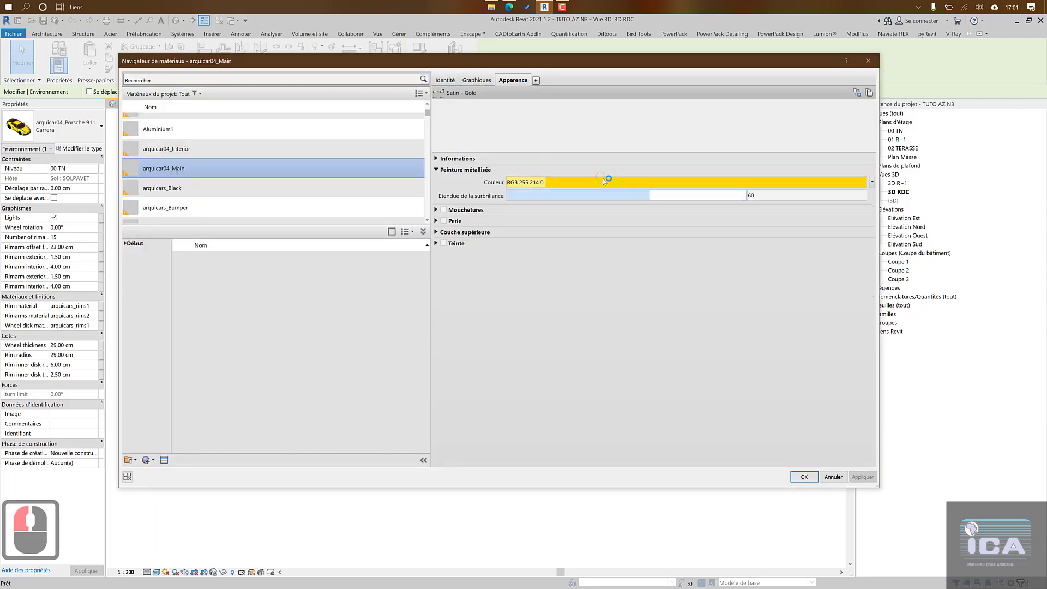
click(804, 476)
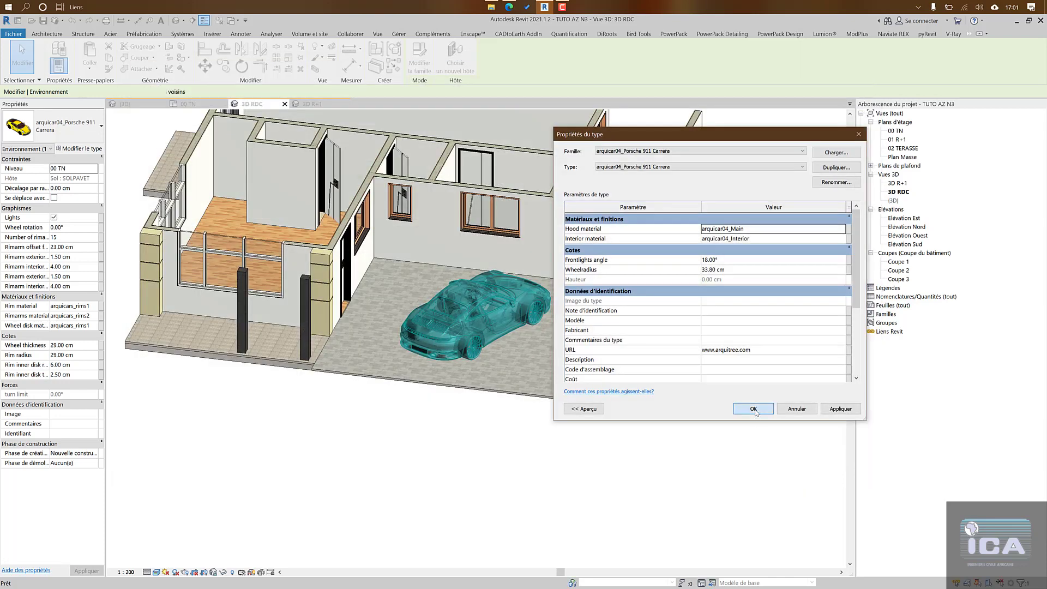
click(754, 409)
key(Escape)
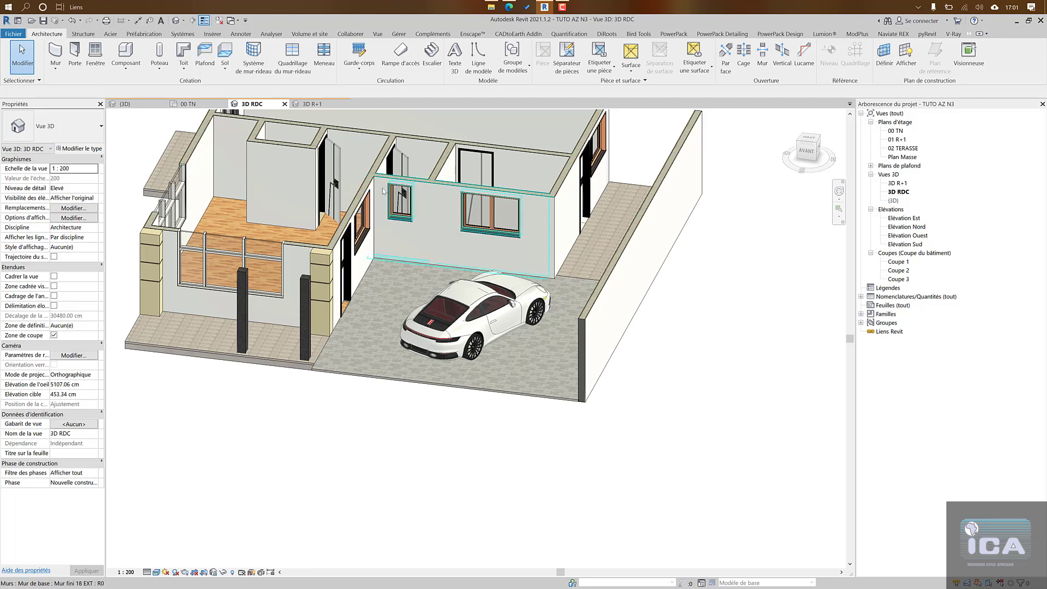
Step: Set the Porsche's number of rim arms to 7
scroll(442, 326, up, 2)
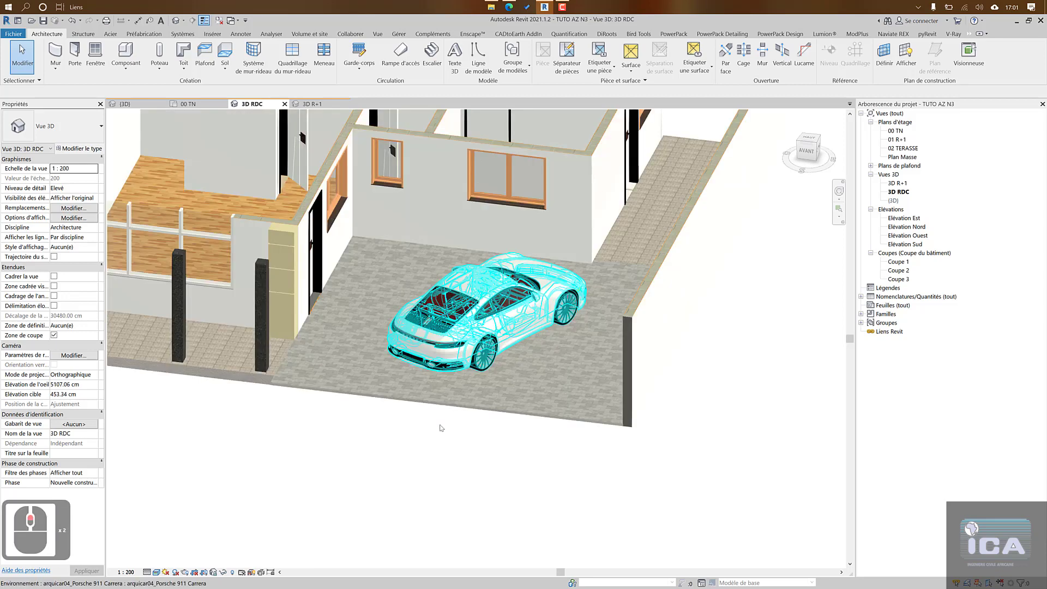
scroll(457, 475, up, 1)
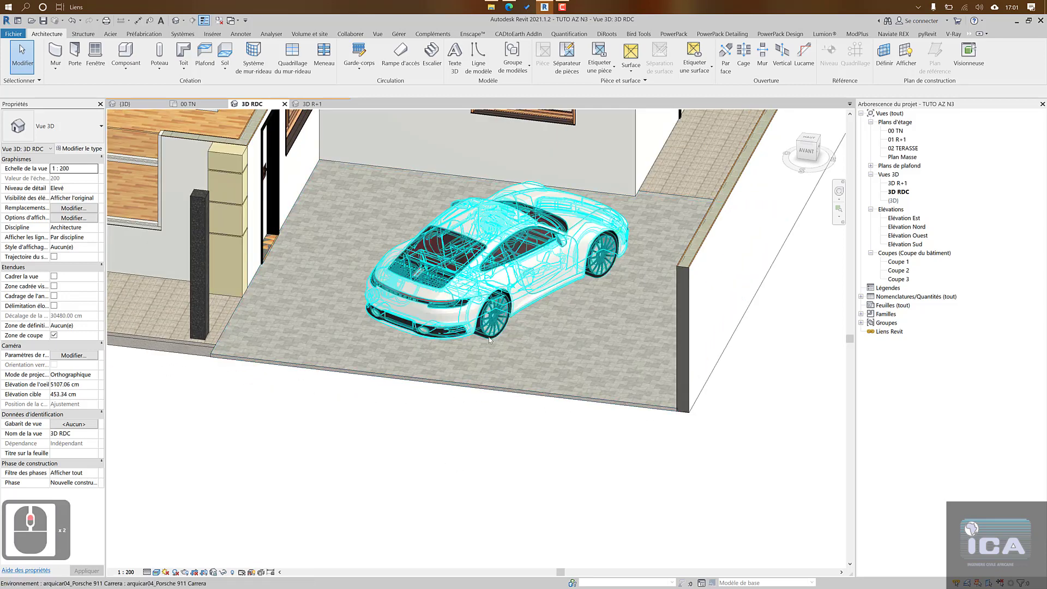
scroll(502, 298, up, 2)
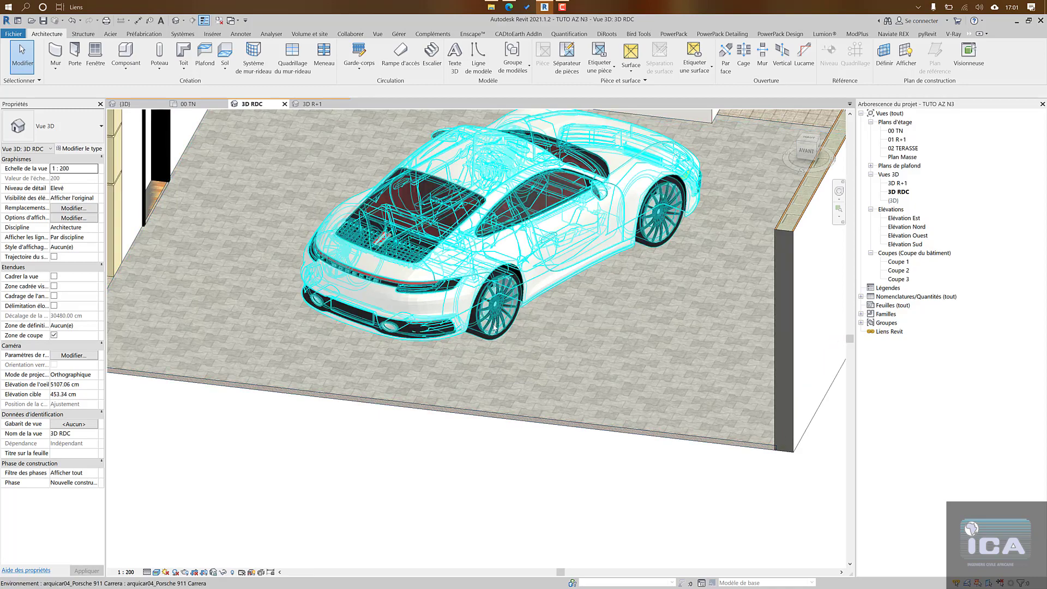
click(507, 304)
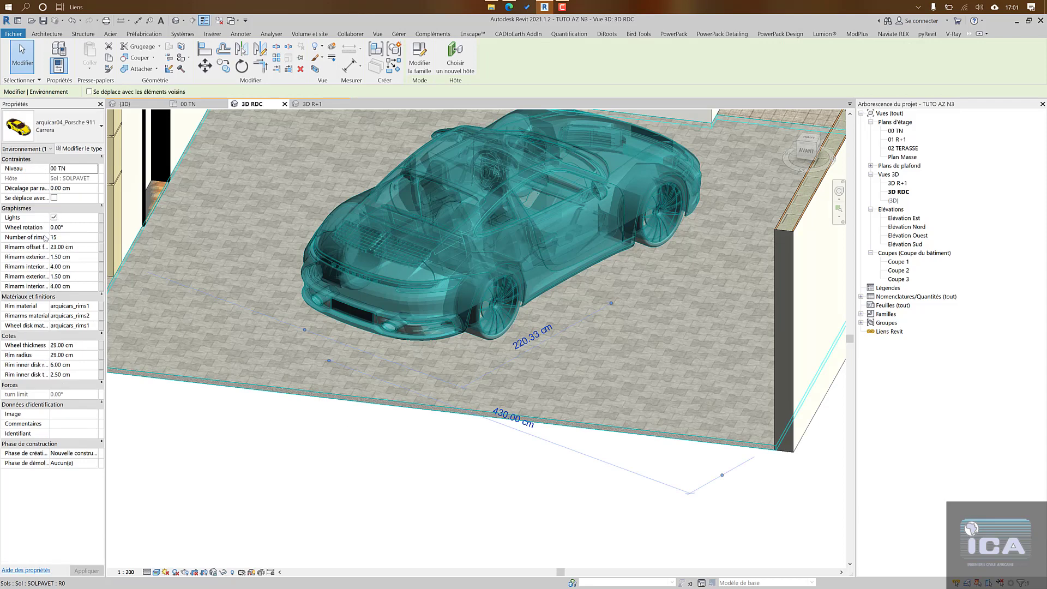
click(92, 241)
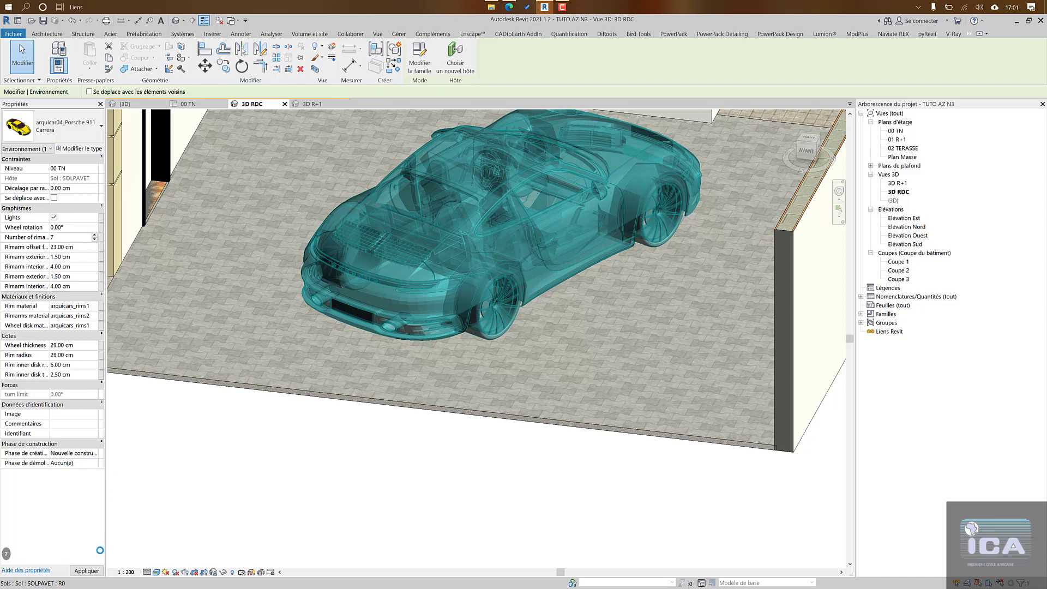
text(7)
click(97, 570)
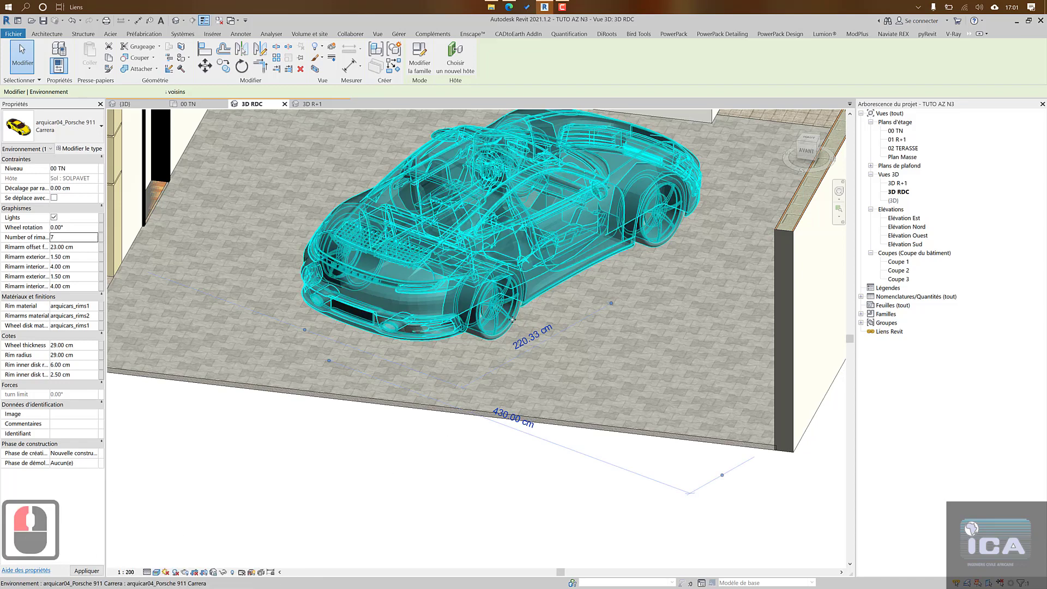
click(487, 463)
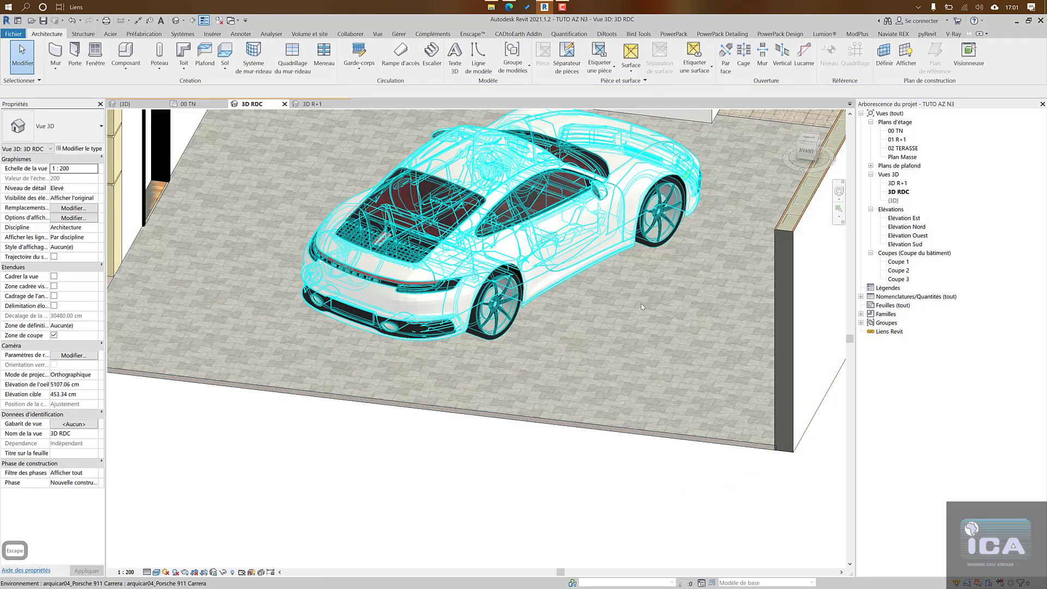
Step: Set the Porsche's wheel rotation to 50°
click(682, 216)
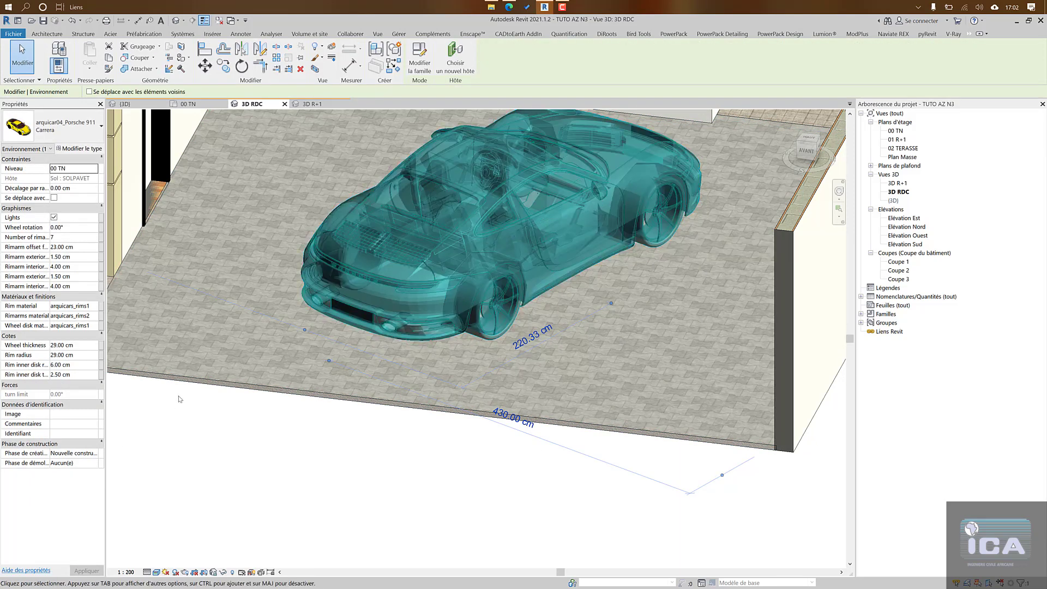
click(81, 227)
text(50)
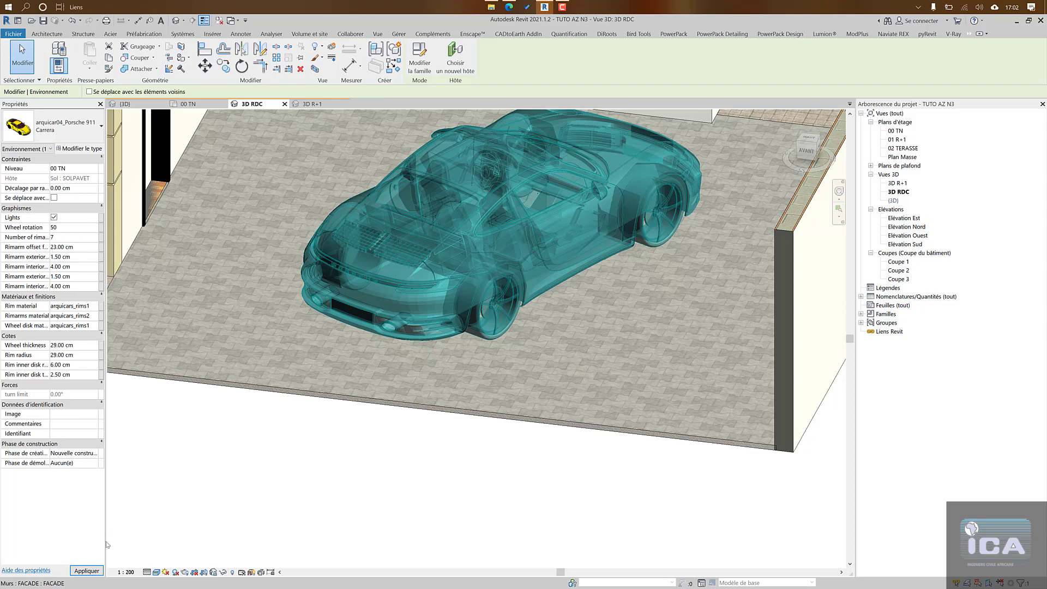
click(86, 571)
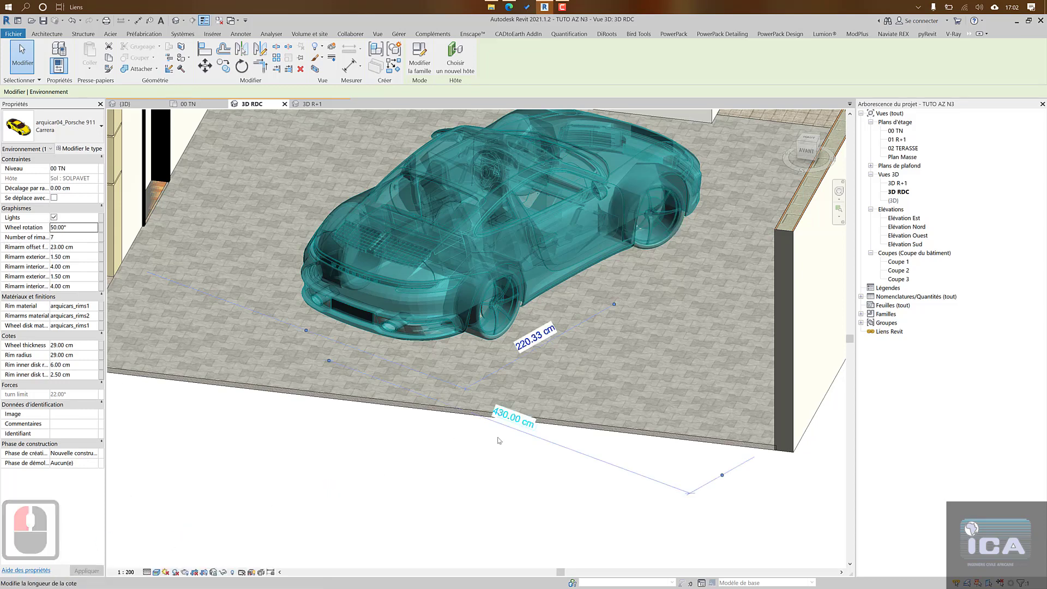
key(Escape)
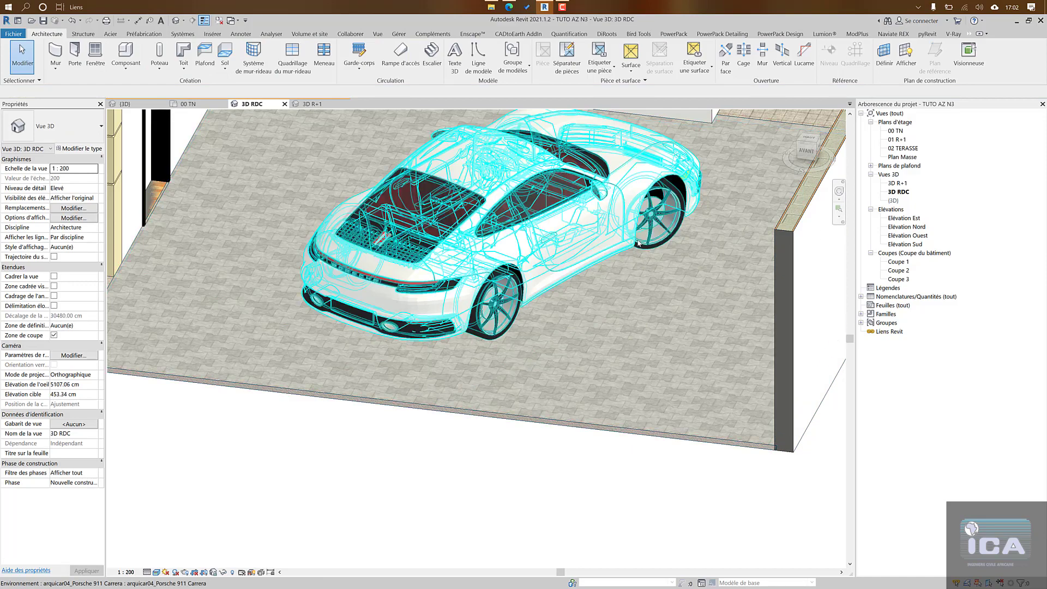
Step: Examine the Porsche's wheels and instance properties, and its position in front of the house
middle_drag(716, 234, 722, 298)
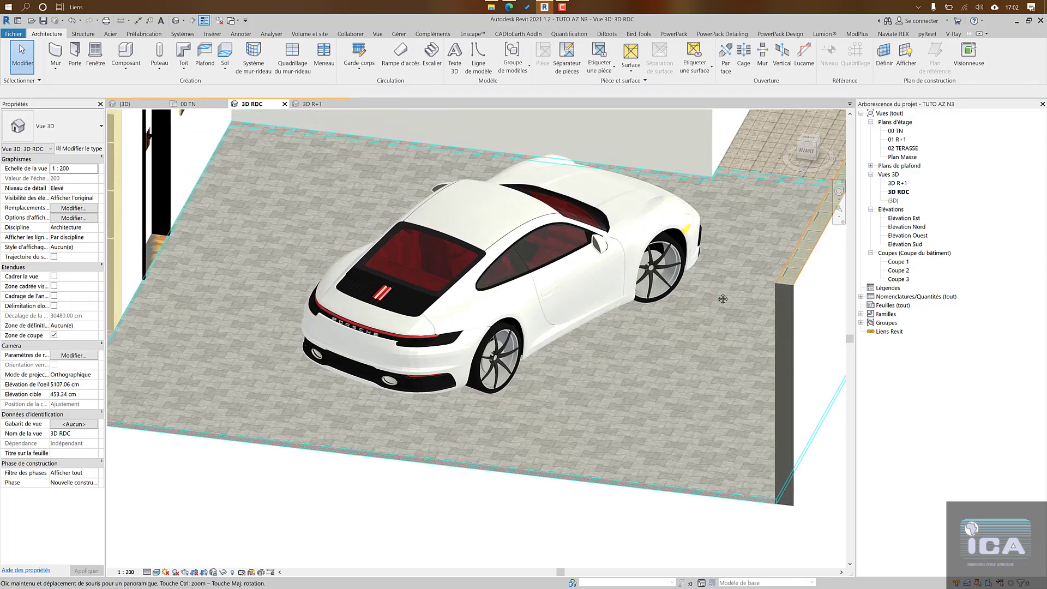
click(619, 277)
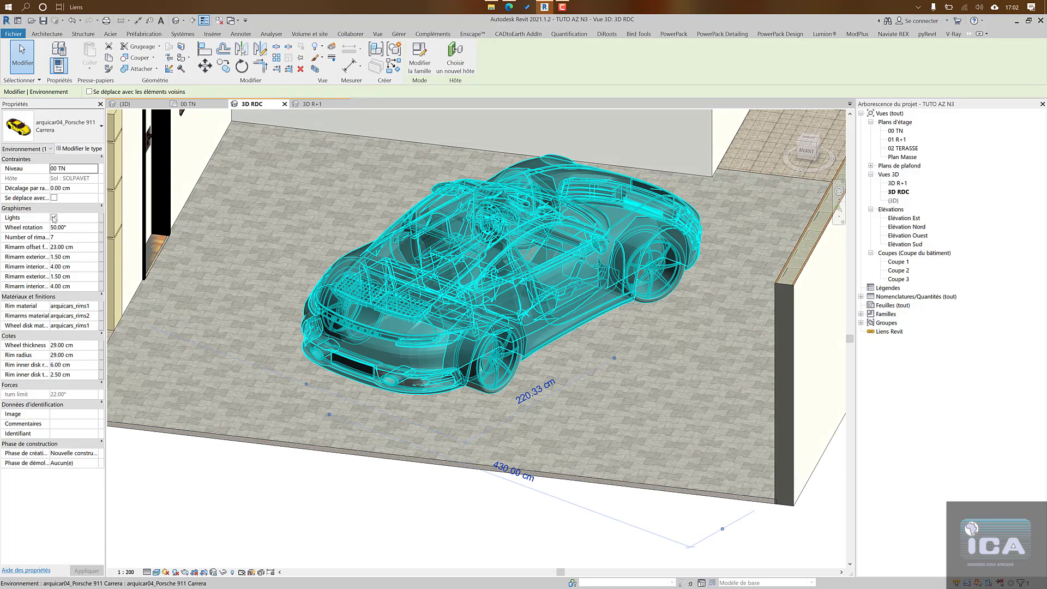
key(Escape)
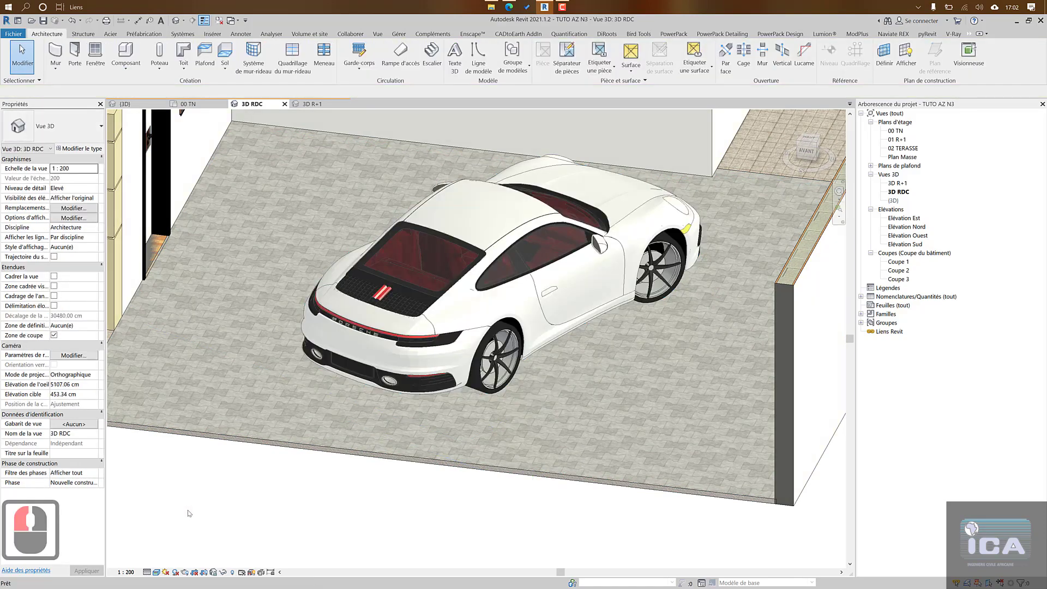
scroll(368, 416, down, 5)
shift+middle_drag(369, 417, 495, 384)
scroll(391, 397, down, 3)
scroll(496, 384, down, 1)
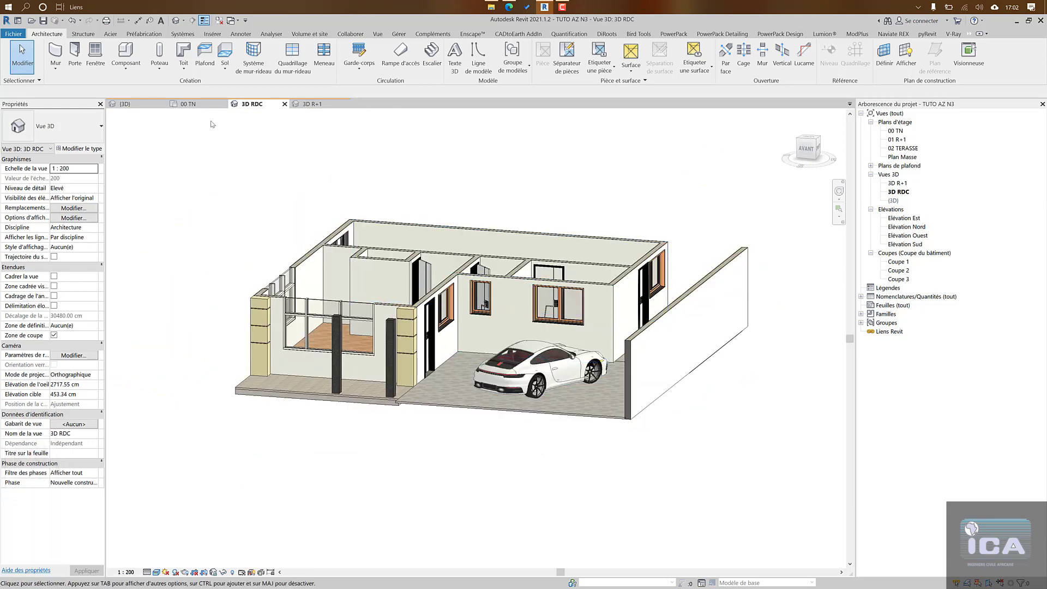
Step: Examine the furniture layout on the reference floor plan image in the 00 TN plan
click(196, 104)
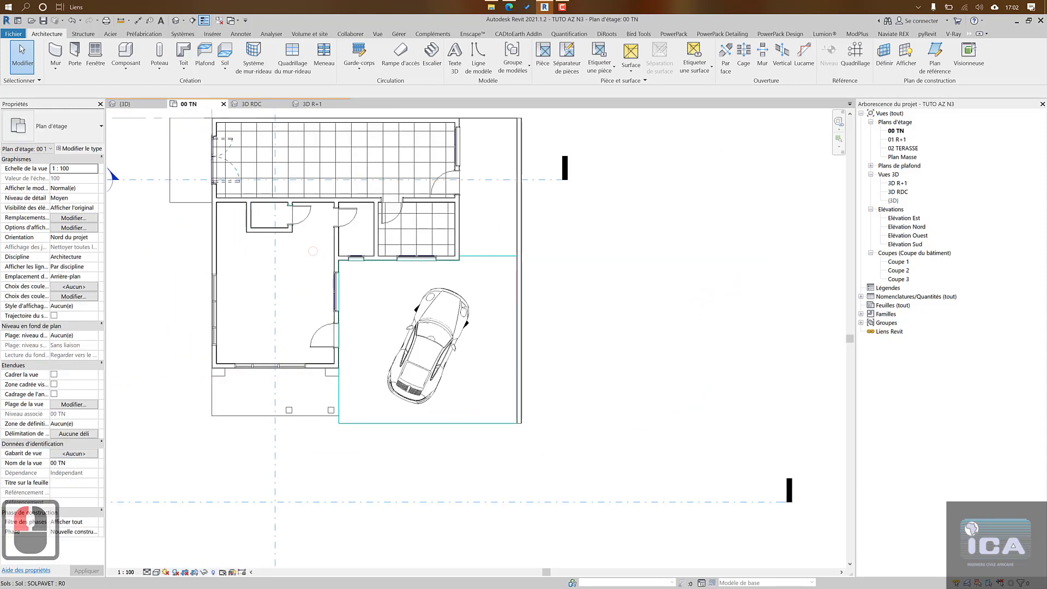
scroll(534, 299, down, 5)
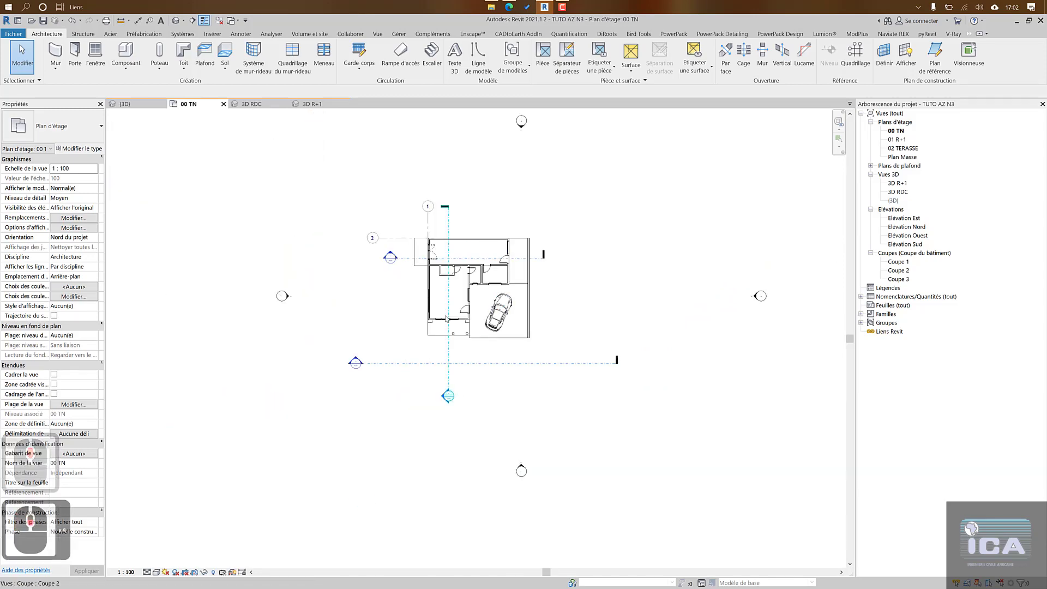
middle_drag(429, 304, 215, 358)
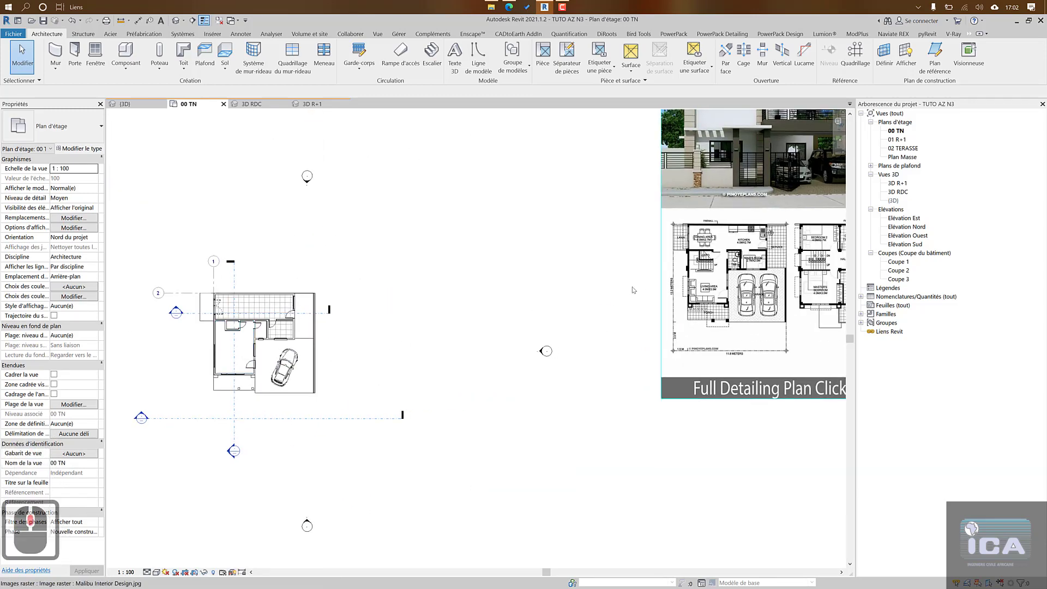
scroll(633, 289, up, 3)
scroll(736, 270, up, 7)
drag(714, 288, 355, 337)
scroll(355, 337, down, 3)
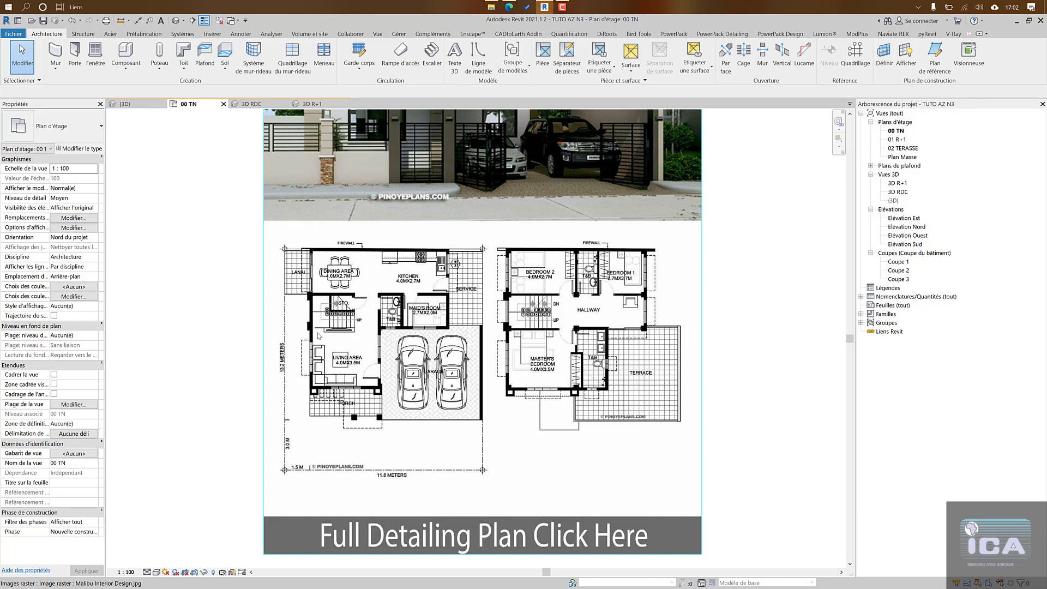
middle_drag(331, 335, 395, 307)
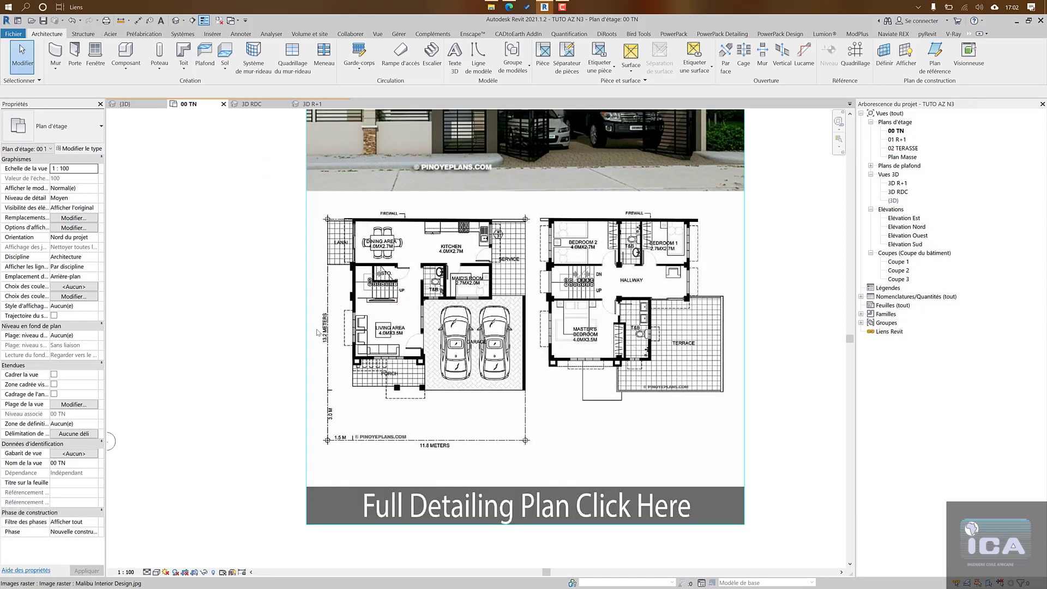
Step: Draw a Mur fini 18 EXT wall up to level 01 R+1, about 289.5 cm long, across the living area from the closet corner's alignment to the outer wall
scroll(318, 332, down, 3)
middle_drag(301, 332, 711, 314)
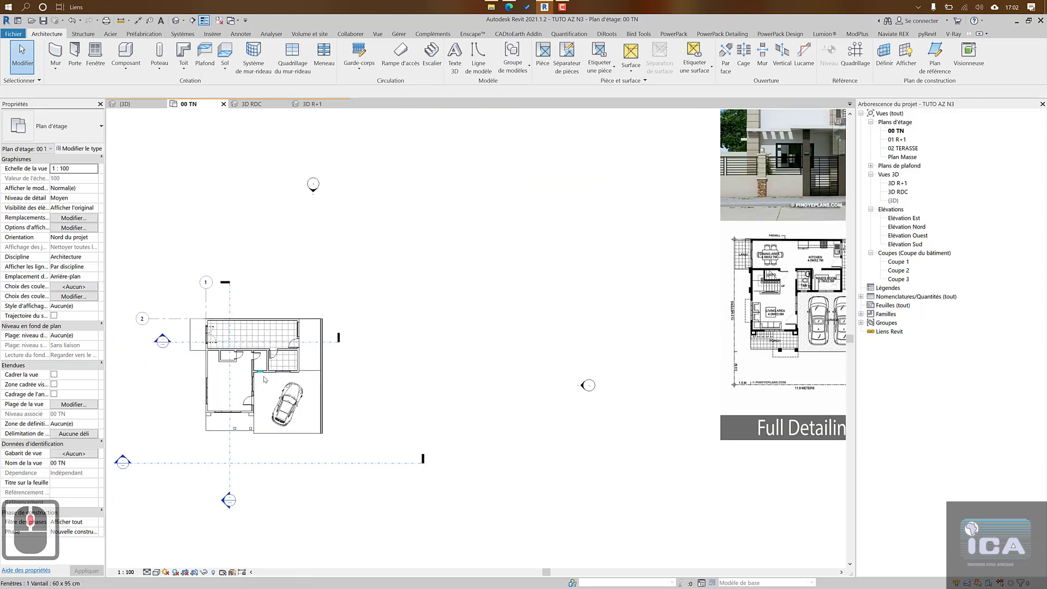
scroll(265, 379, up, 6)
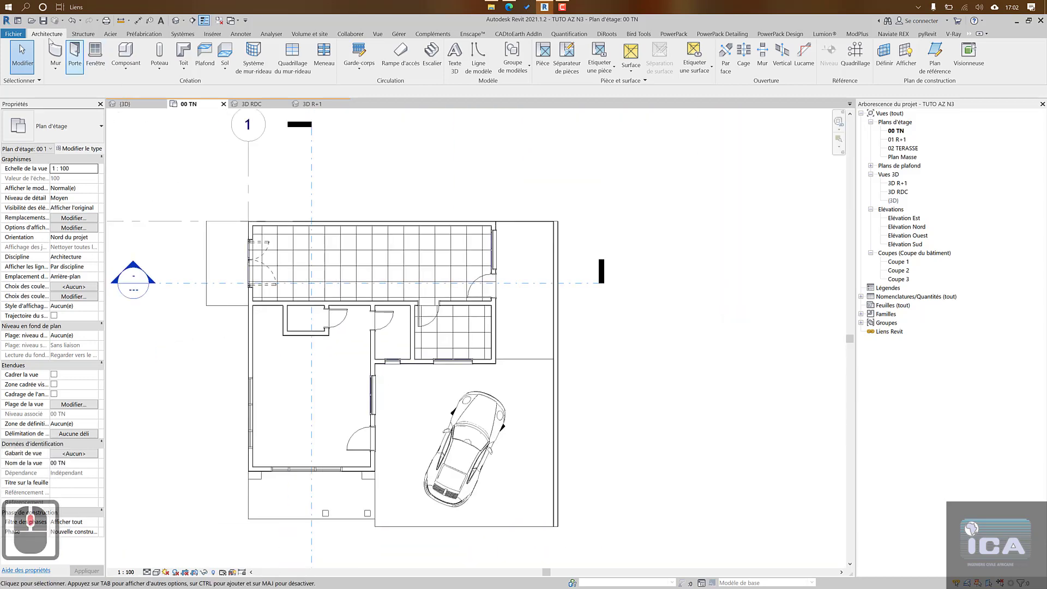
click(59, 55)
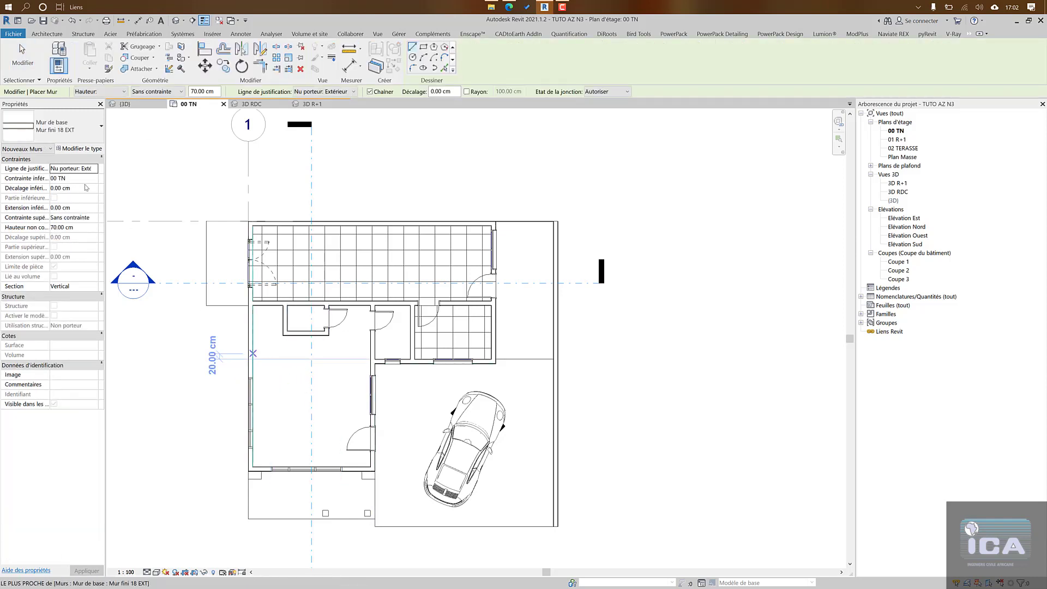
click(95, 218)
click(94, 217)
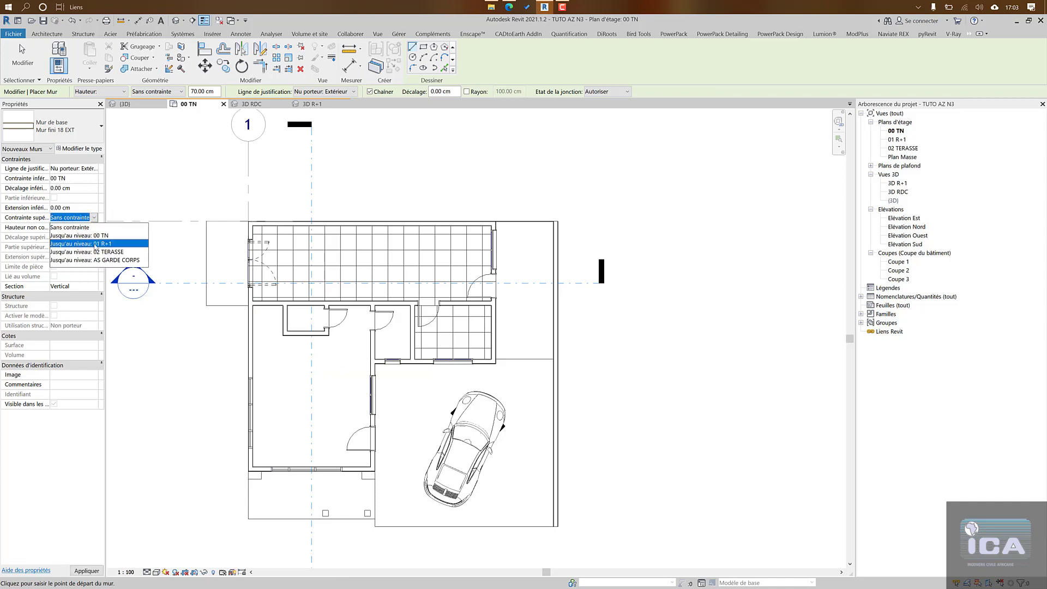
click(96, 244)
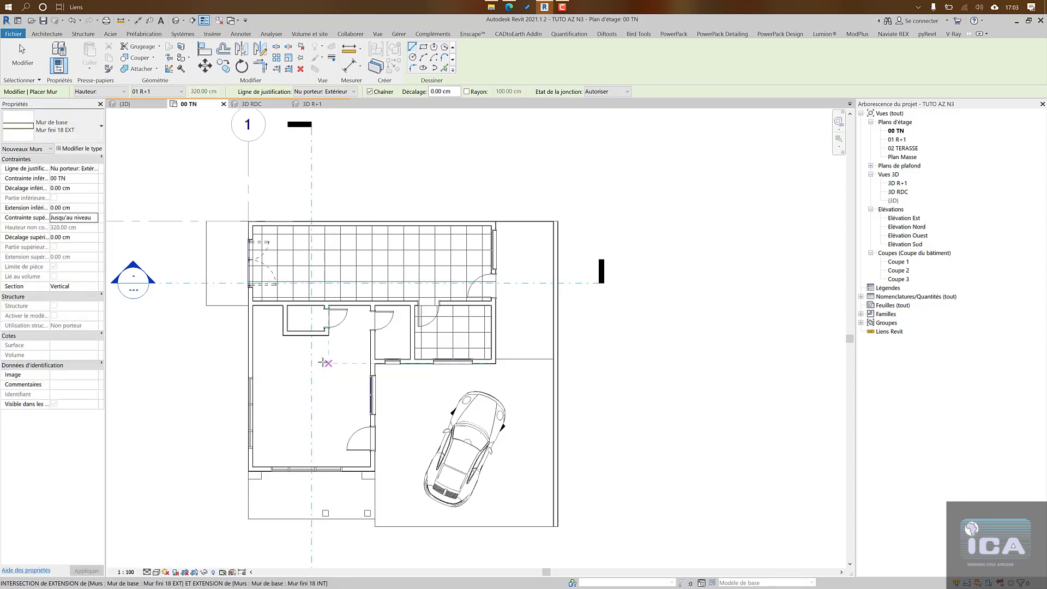
scroll(325, 362, up, 2)
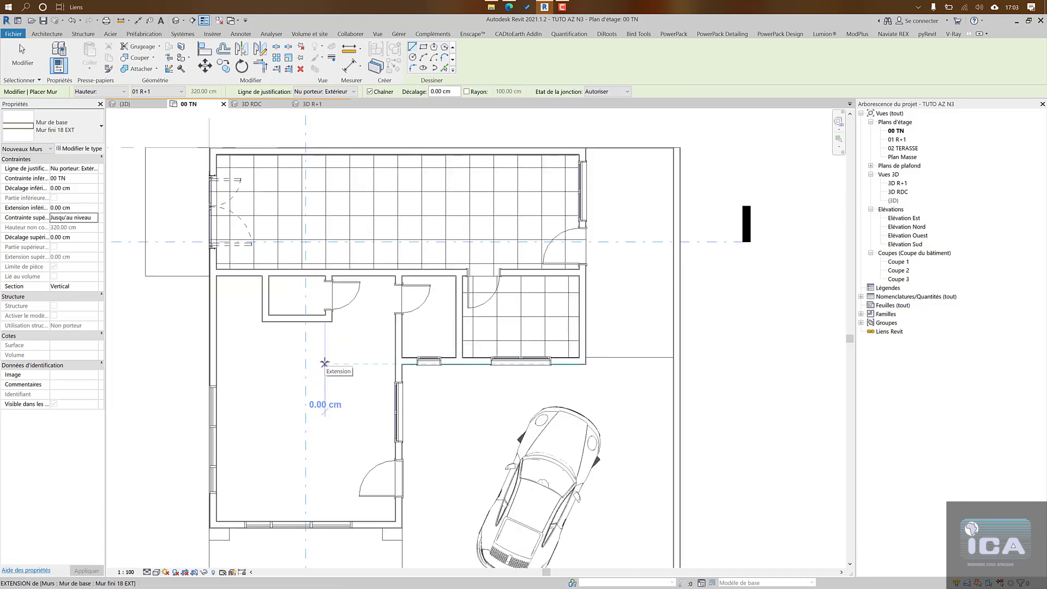
click(330, 363)
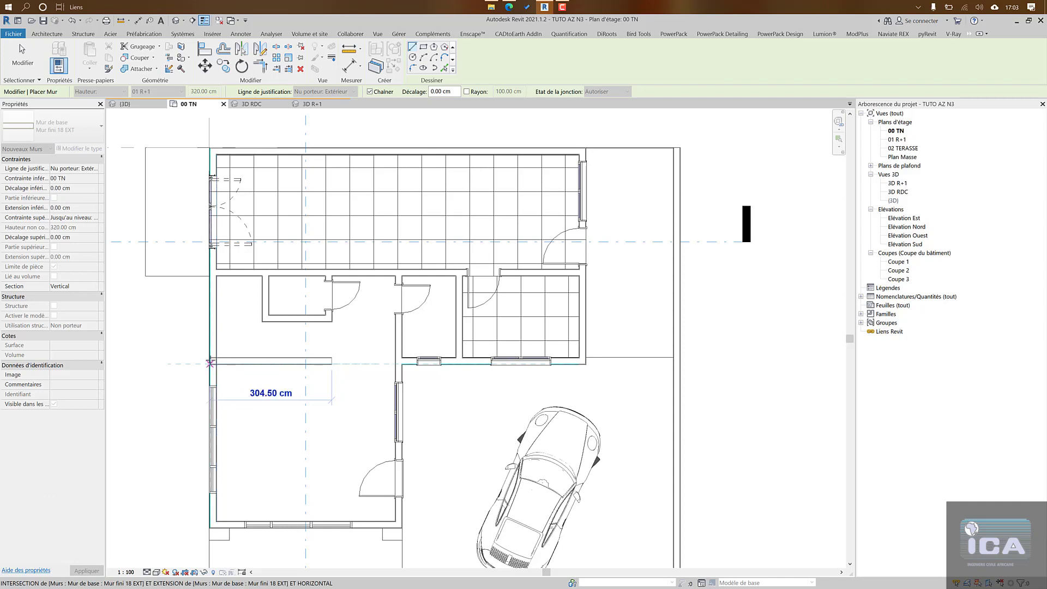
scroll(216, 363, up, 2)
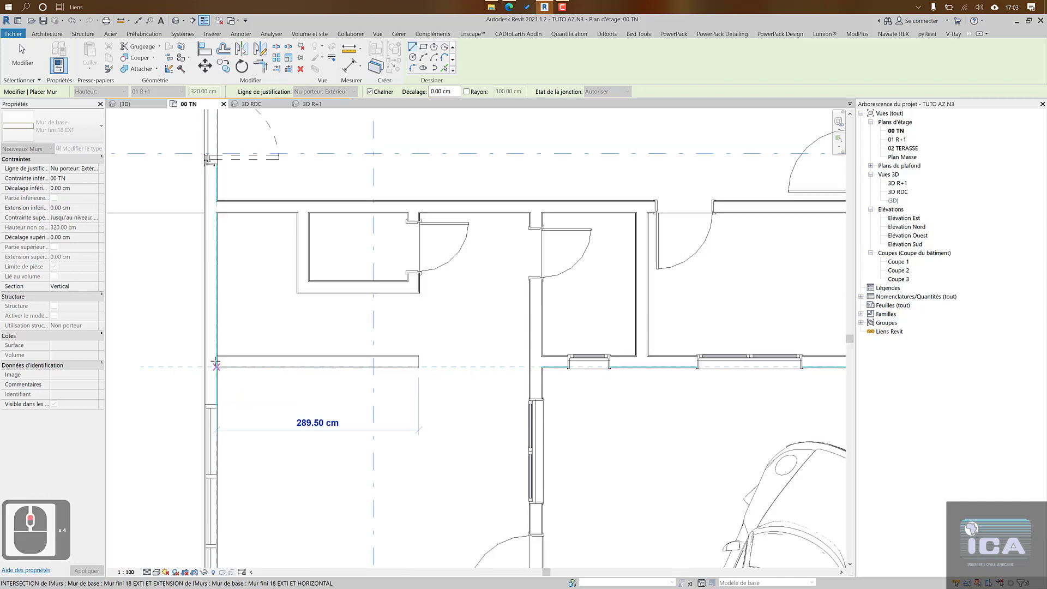
click(216, 363)
key(Escape)
key(Escape)
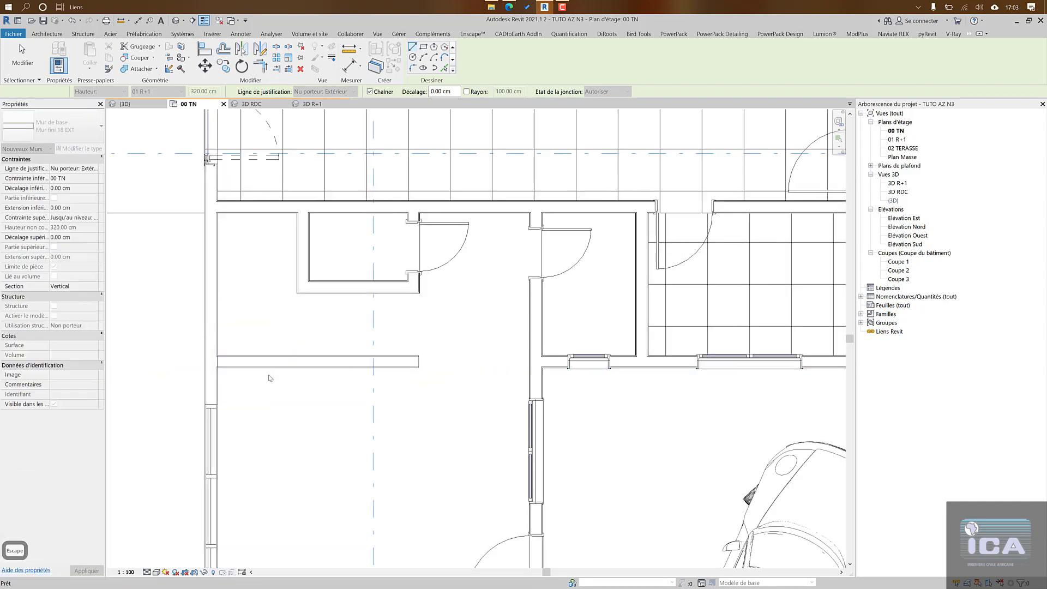
Step: Set the distance between the new living-area partition and the closet wall to 90 cm
click(406, 363)
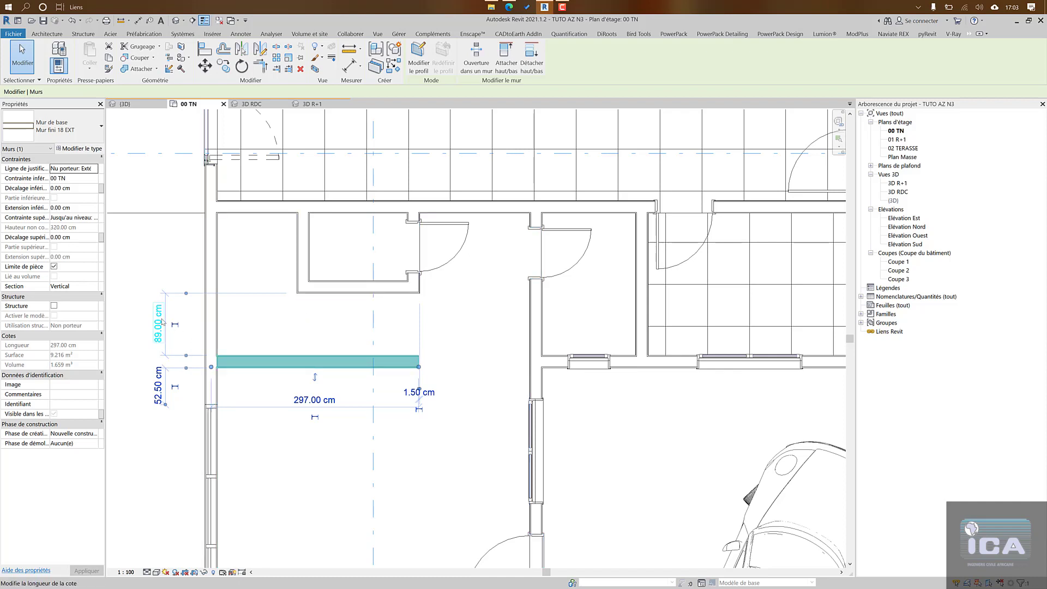
click(158, 323)
text(90)
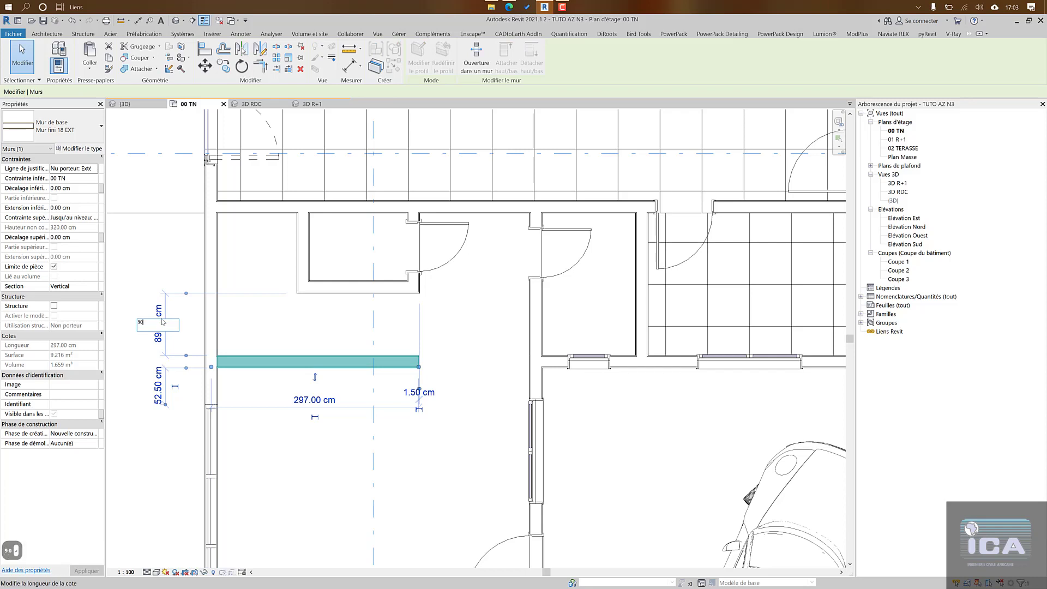
key(Return)
key(Escape)
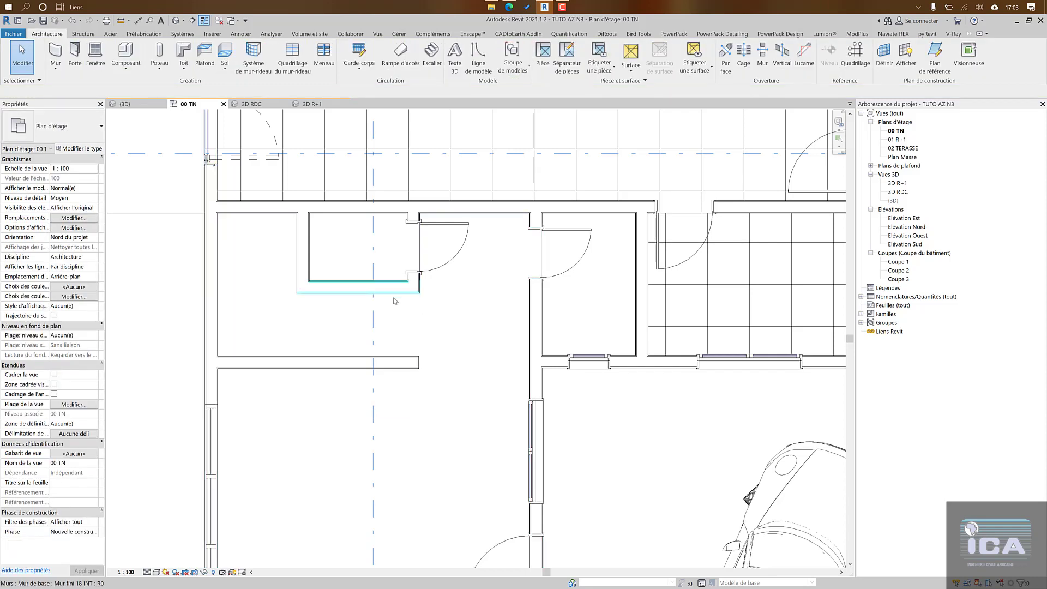
scroll(394, 339, down, 1)
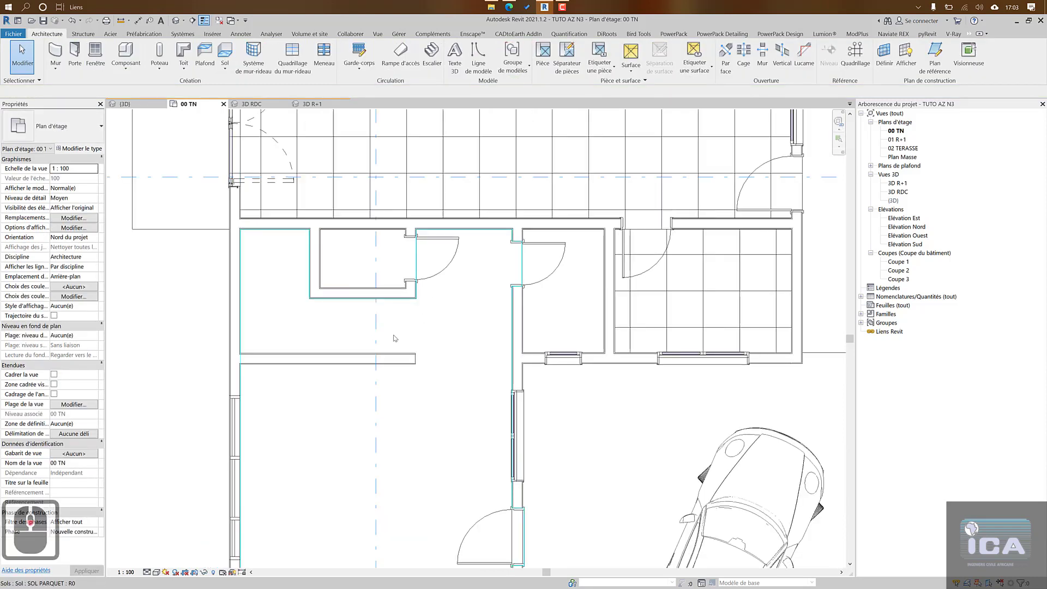
middle_drag(393, 338, 402, 243)
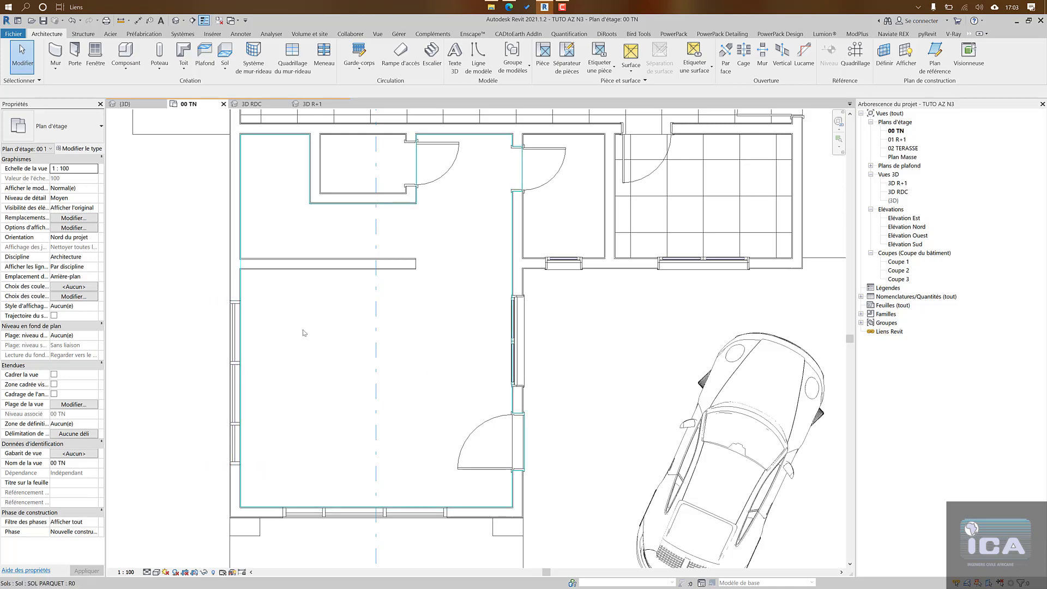
scroll(394, 435, down, 4)
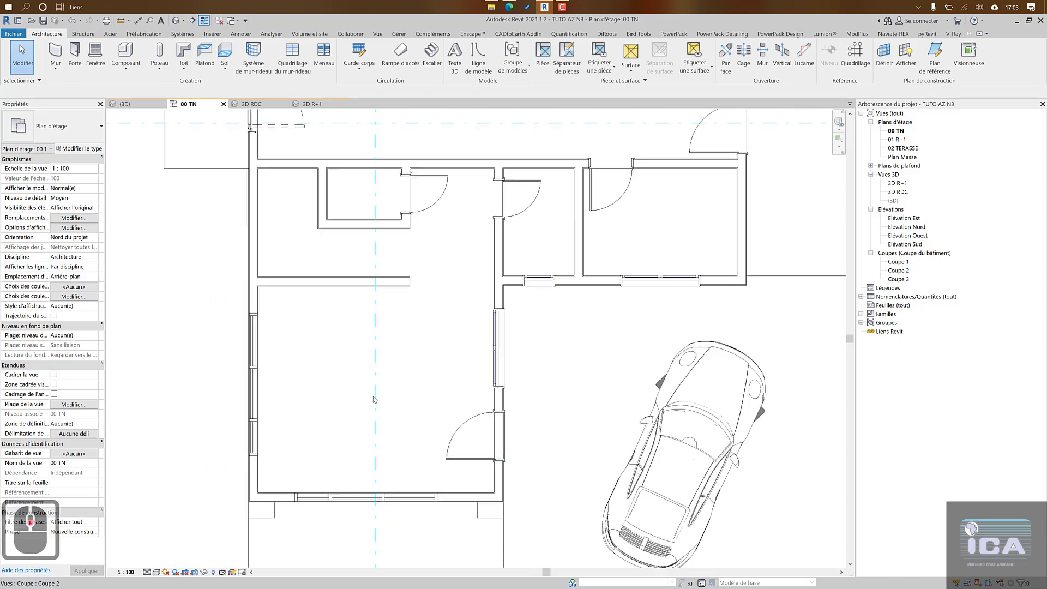
scroll(374, 419, down, 3)
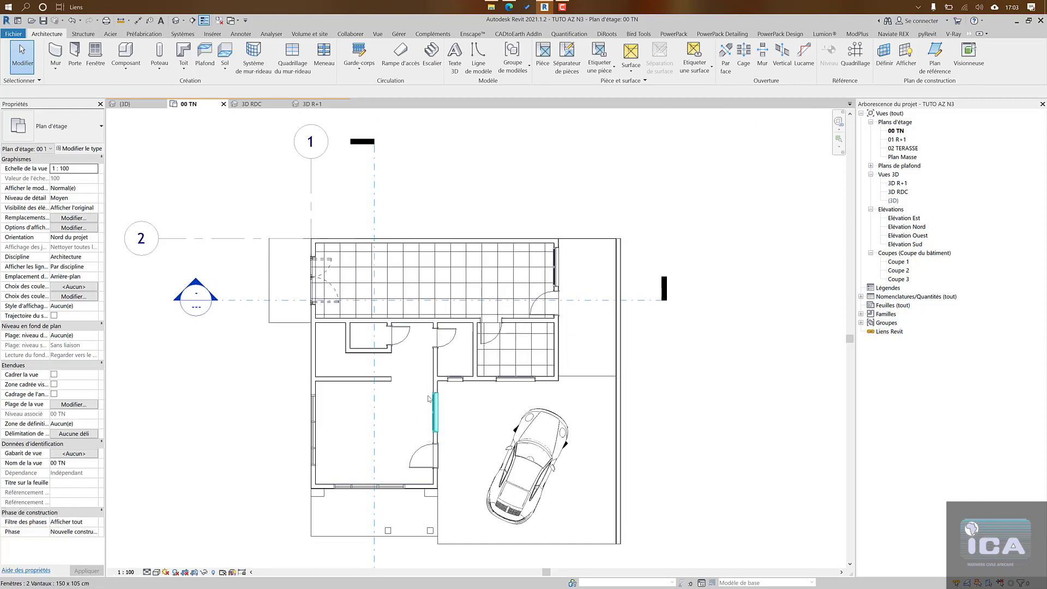
scroll(429, 409, down, 2)
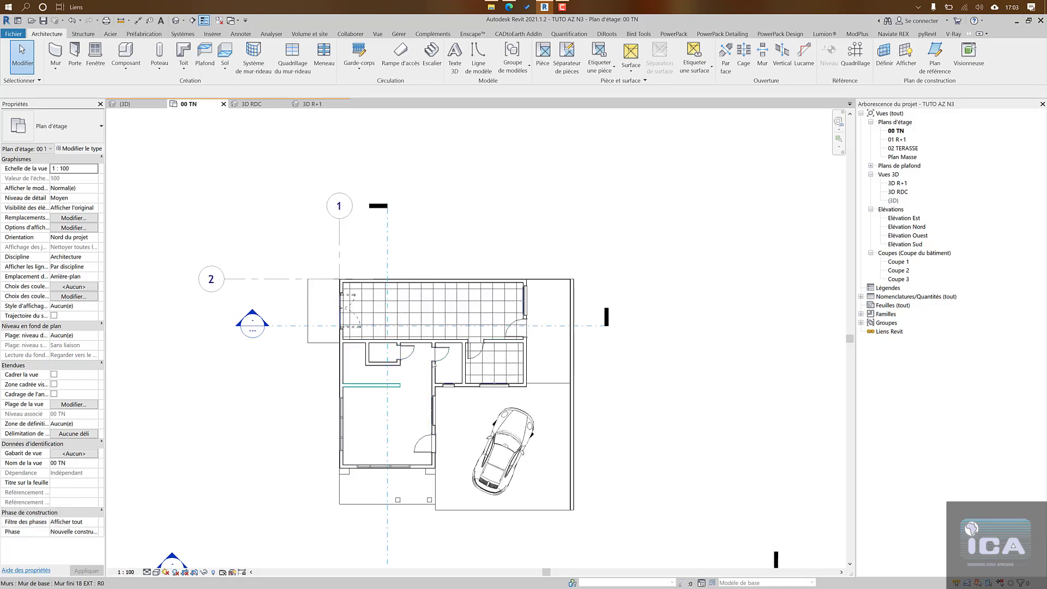
Step: Open the Armoires pour TV-W40 folder of the desktop family library, with the reduced Revit window moved clear of the families
double_click(725, 20)
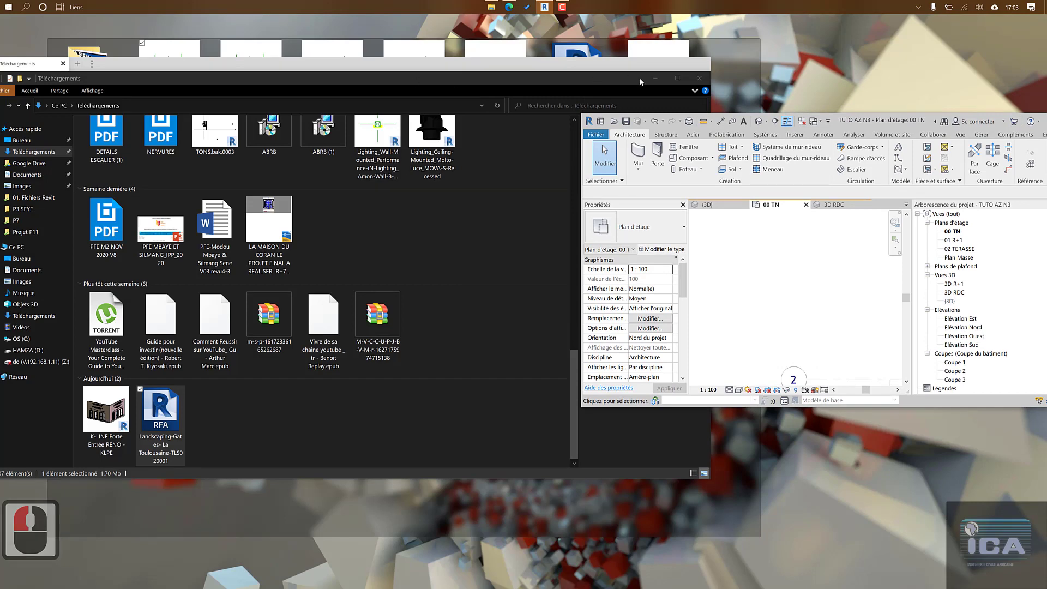
click(655, 79)
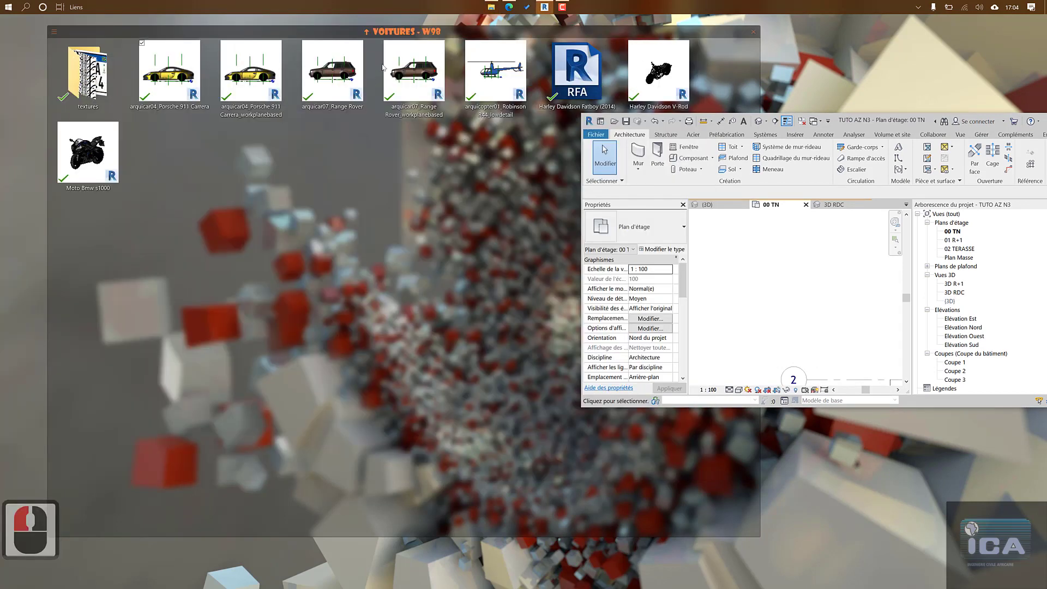
click(367, 32)
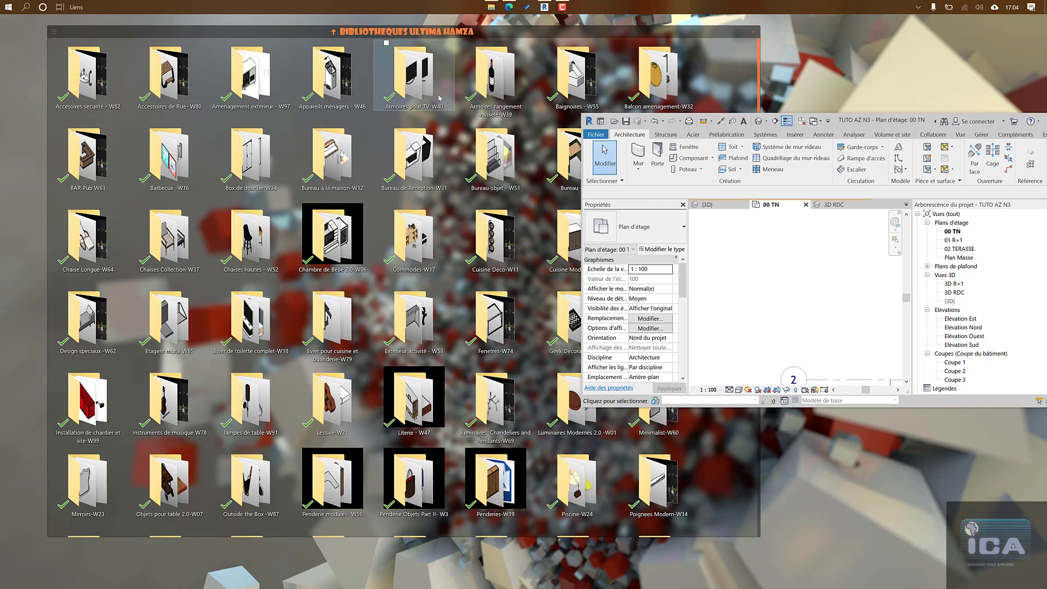
double_click(411, 79)
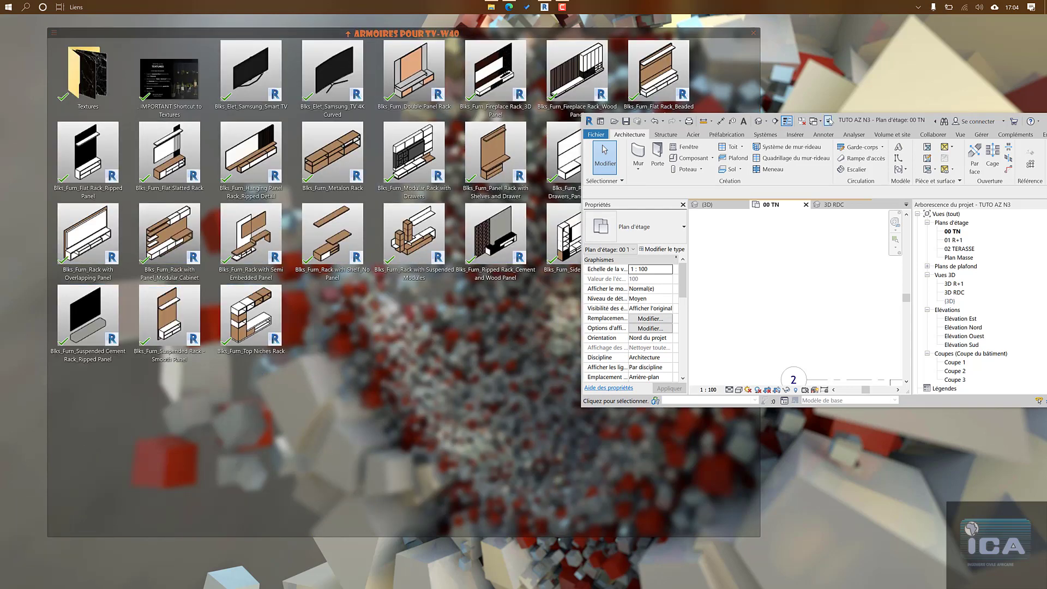
drag(858, 121, 826, 314)
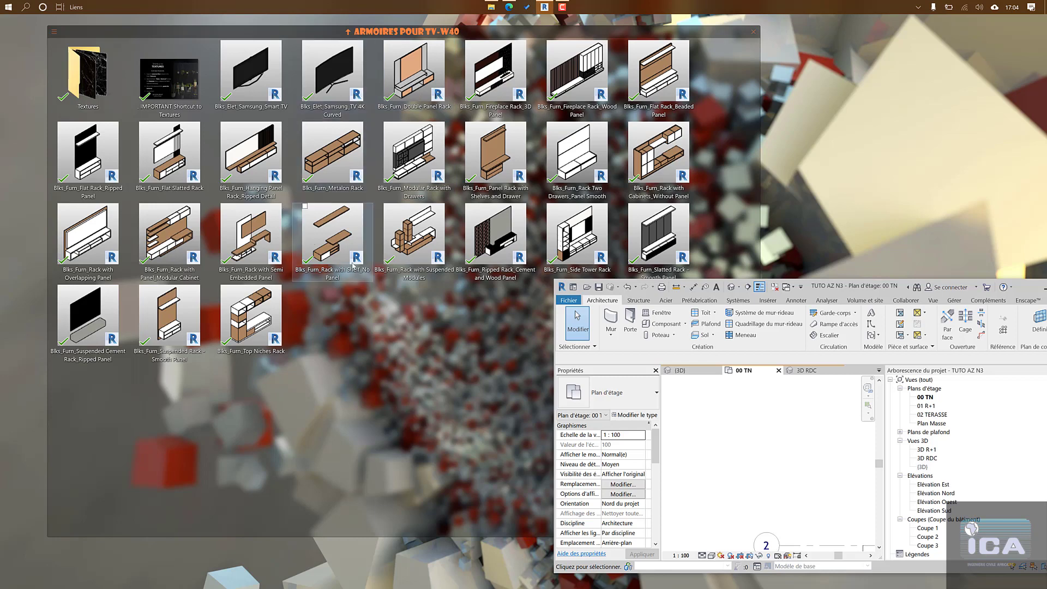
Step: Load the Blks_Furn_Rack with Panel_Modular Cabinet and Blks_Elet_Samsung_Smart TV families from the library folder into the Revit project
click(148, 224)
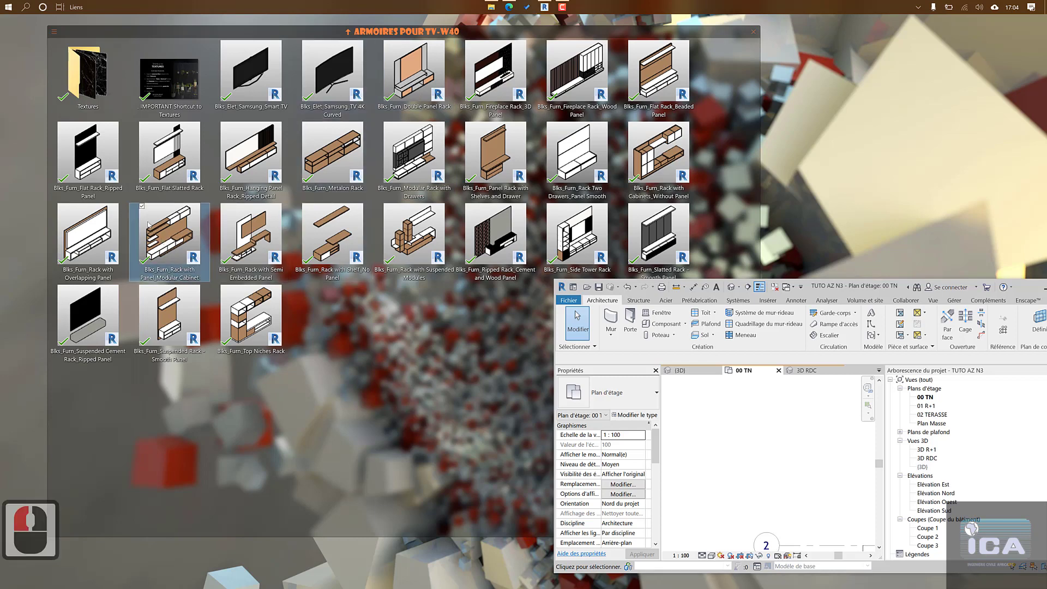
drag(156, 228, 718, 436)
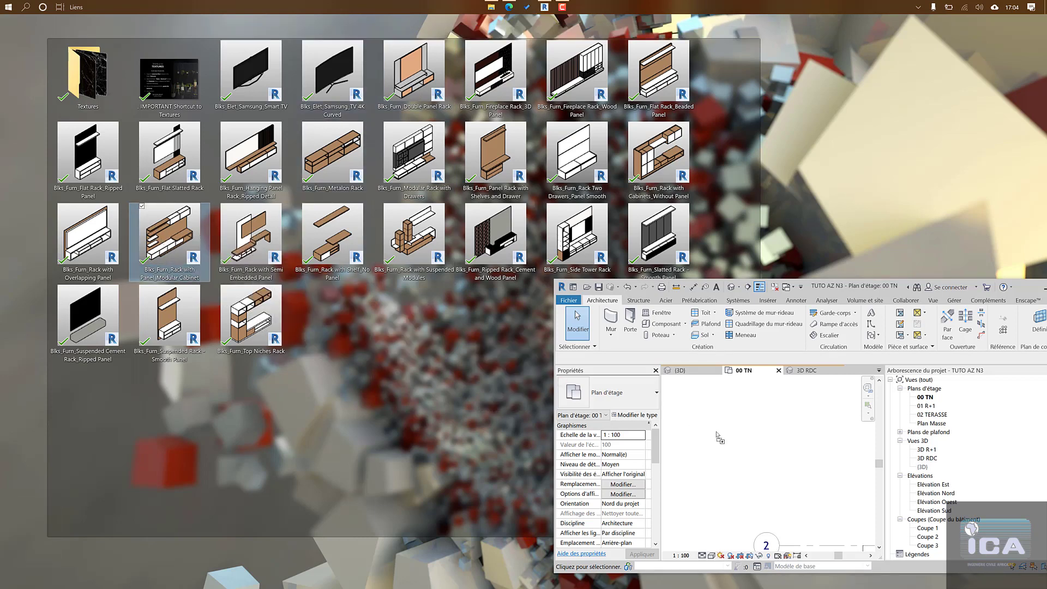
drag(739, 473, 740, 475)
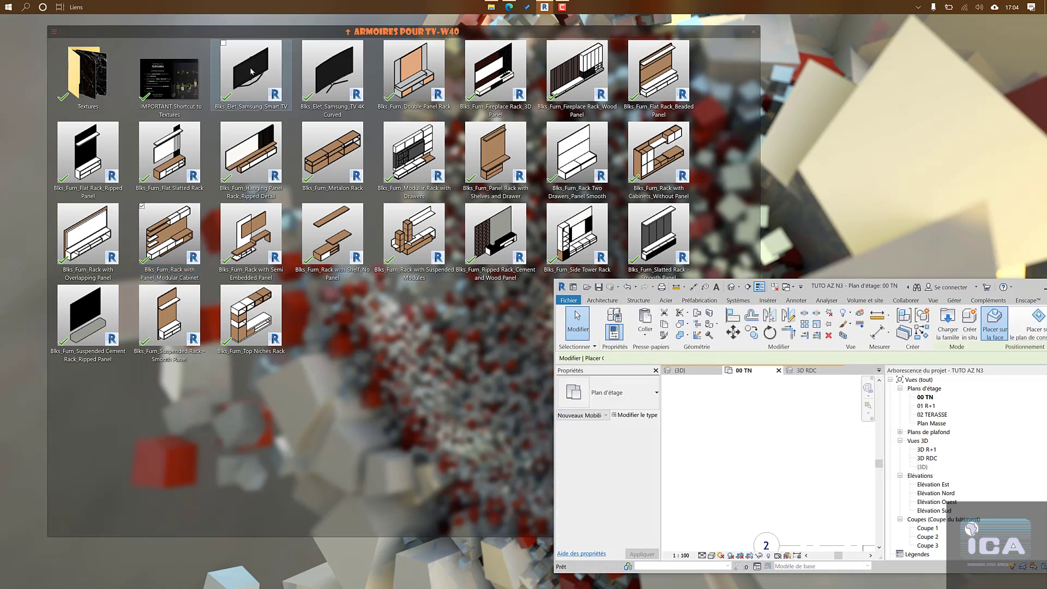
click(758, 472)
click(897, 480)
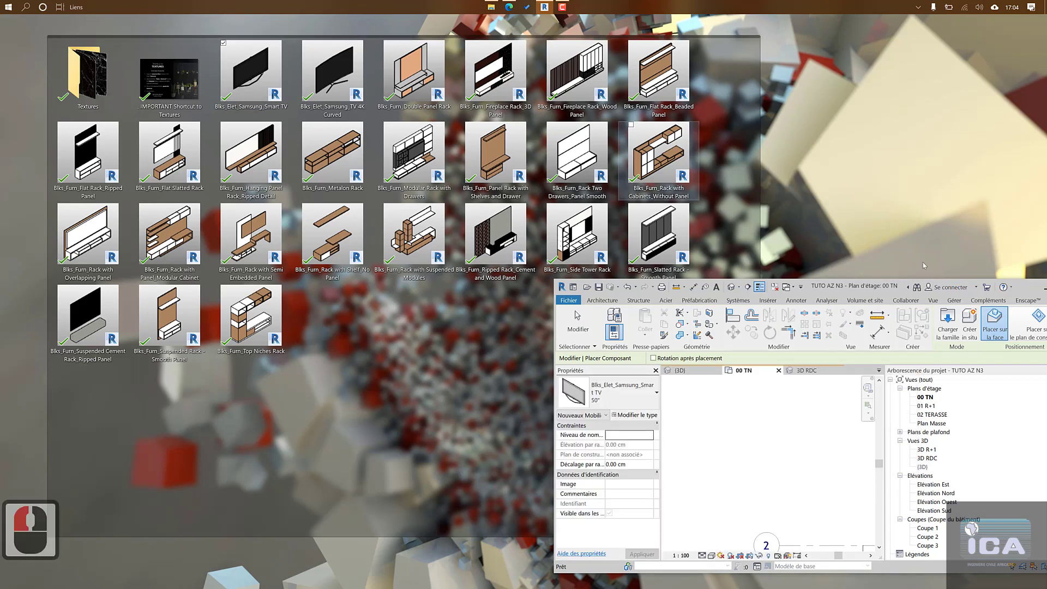
Step: Maximize the Revit window on the 00 TN plan and cancel the pending placement of the Samsung TV
click(979, 289)
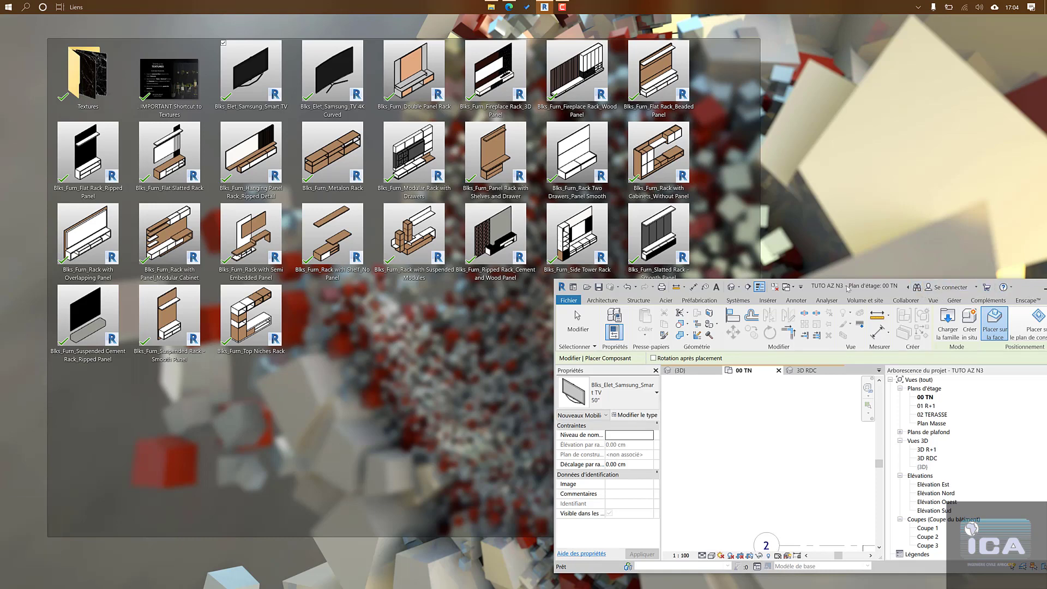
drag(847, 289, 587, 213)
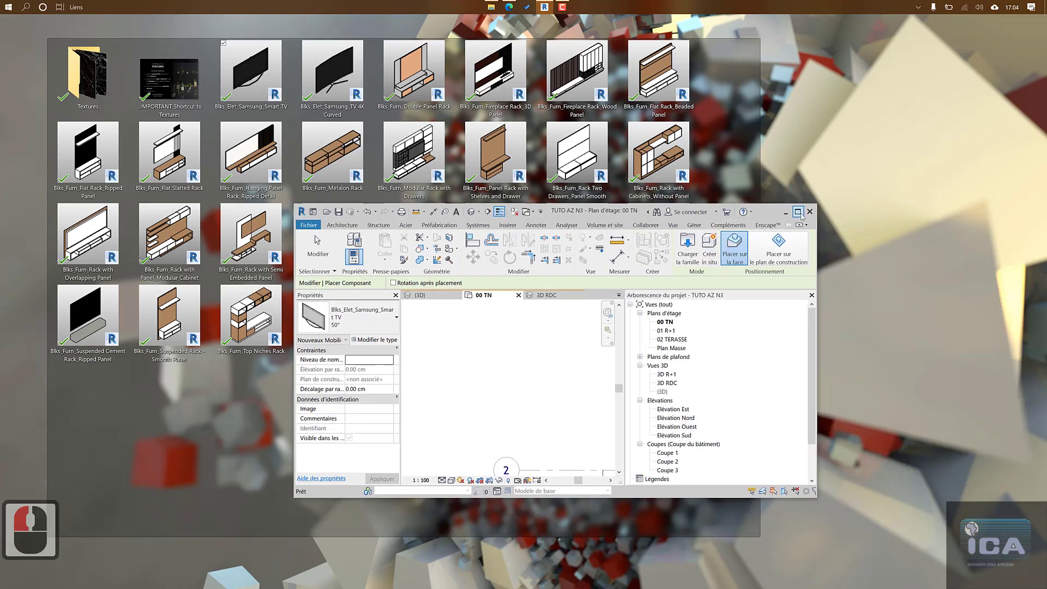
click(797, 212)
key(Escape)
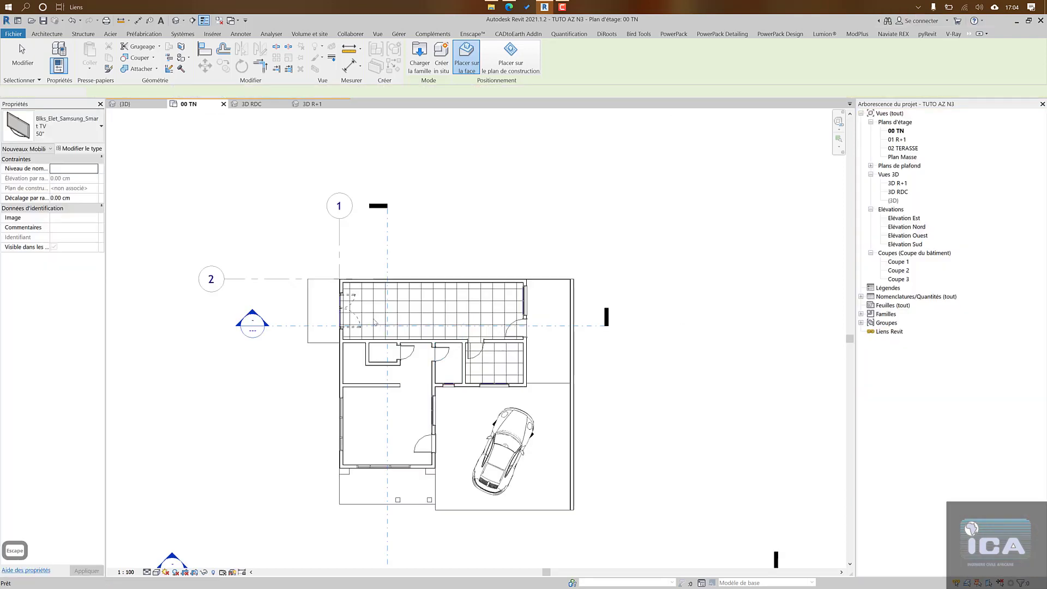
key(Escape)
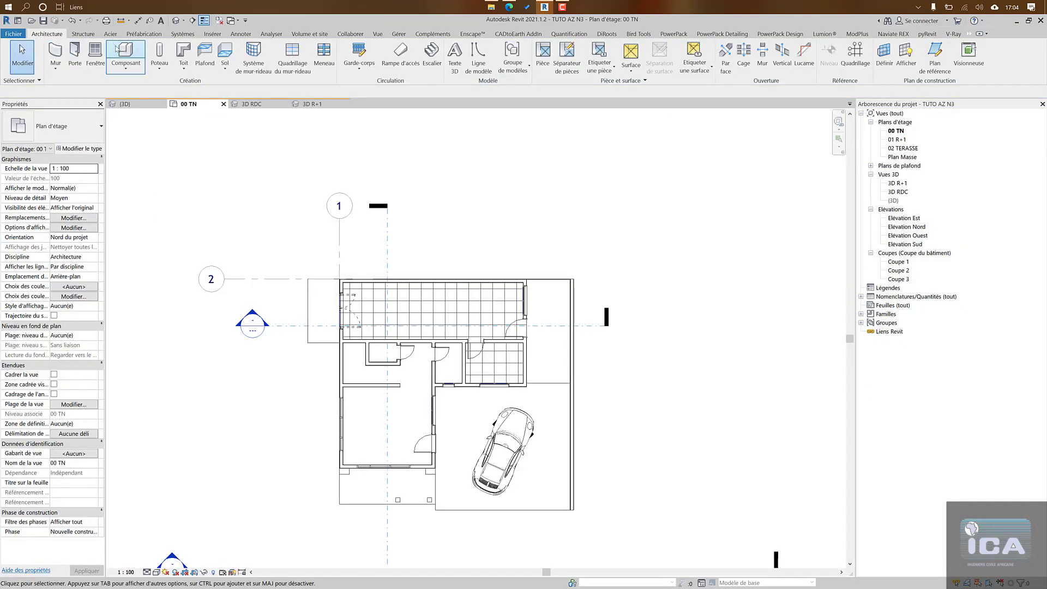
Step: Place a Blks_Furn_Rack with Panel_Modular Cabinet component of type Grey and Dark Wood against the living-room side of the new partition
click(117, 48)
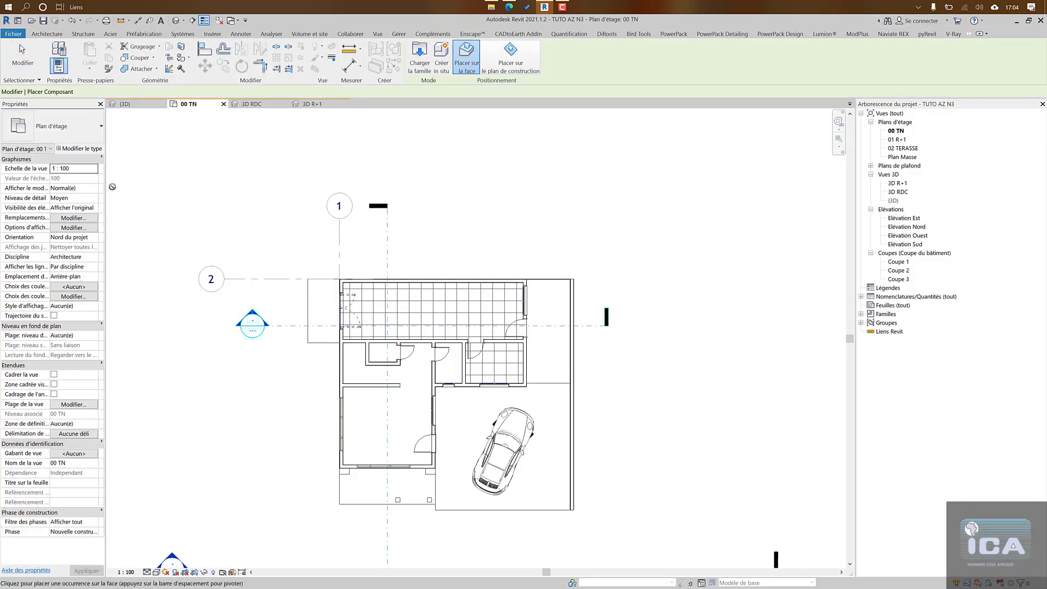
click(81, 132)
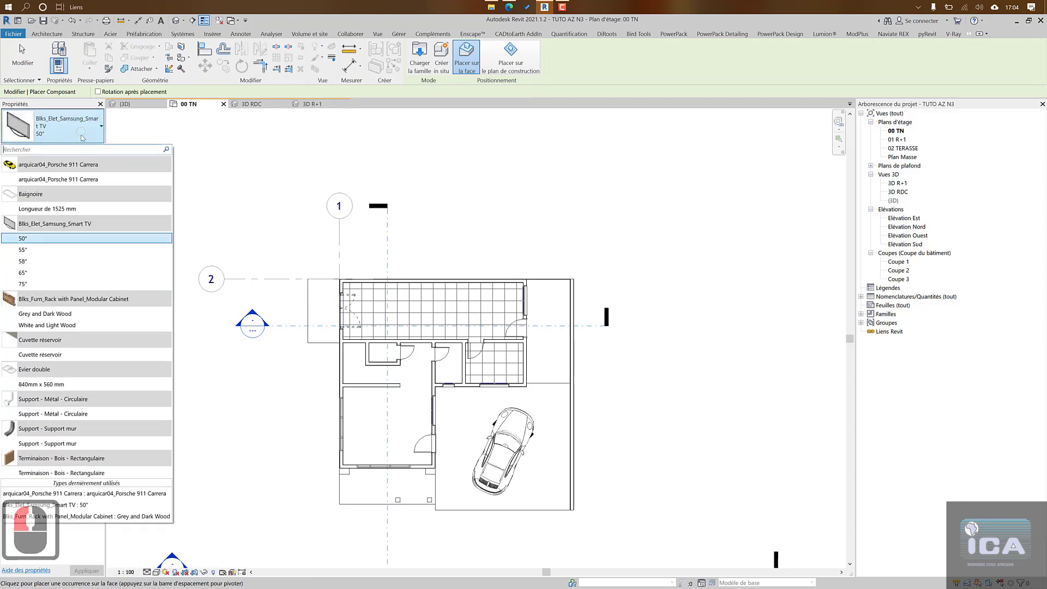
click(80, 314)
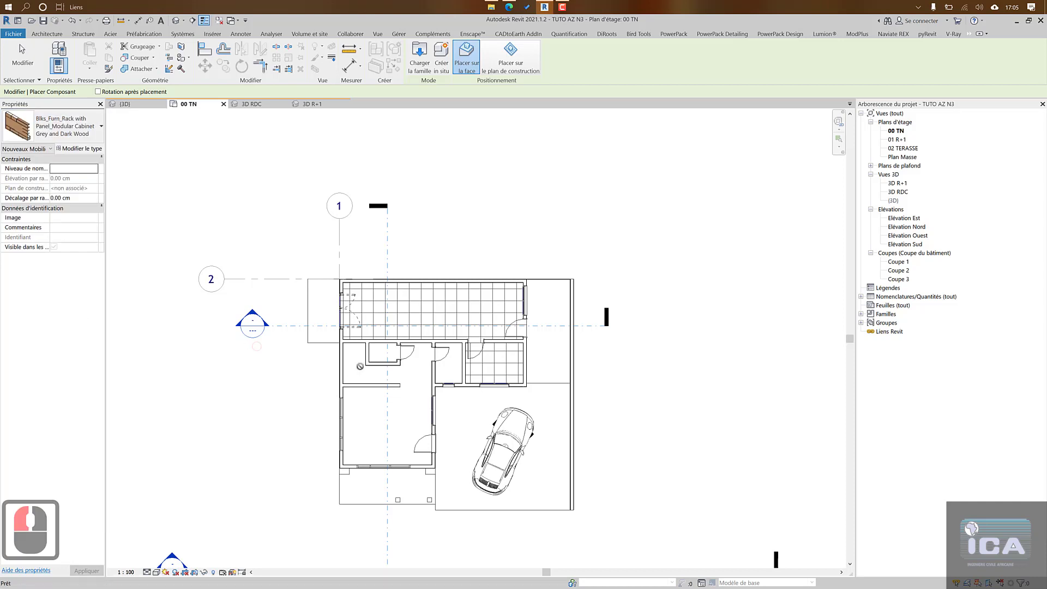
scroll(377, 395, up, 6)
scroll(376, 395, up, 2)
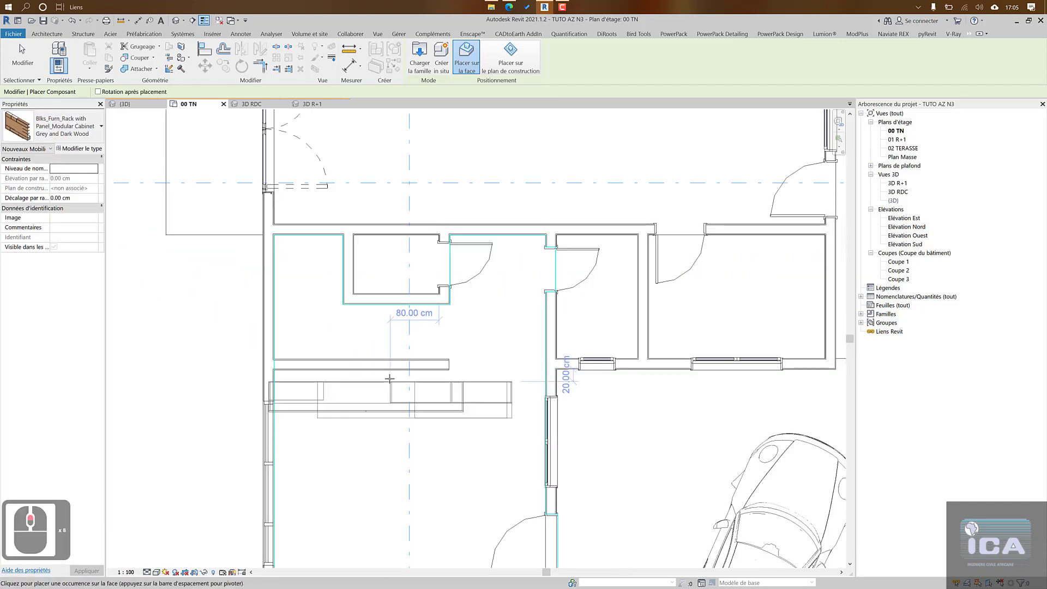
scroll(393, 373, up, 4)
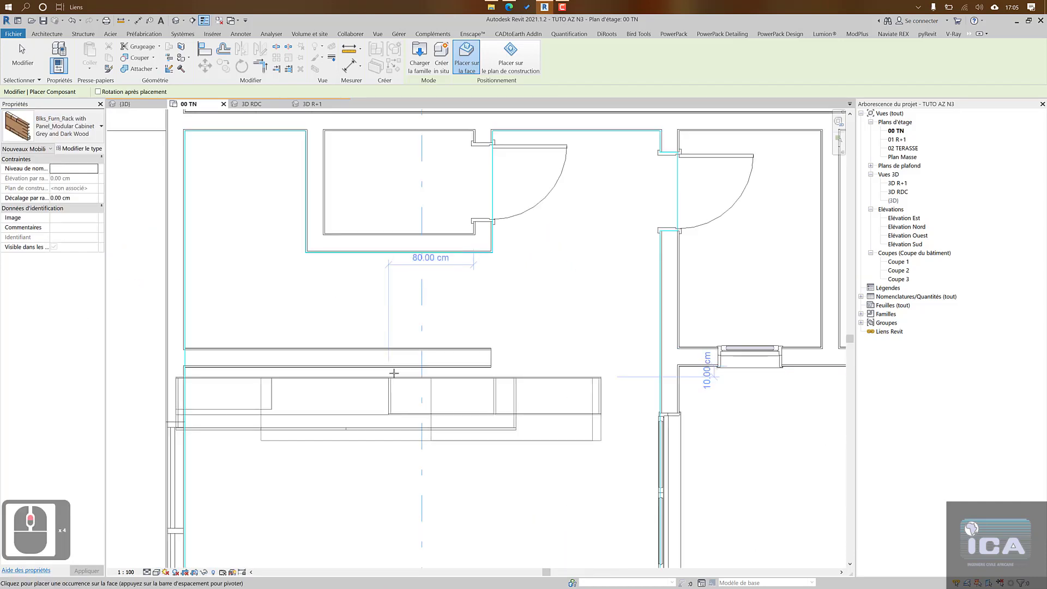
click(397, 373)
key(Escape)
key(Escape)
Step: Measure from the cabinet's back corner beside the exterior wall to the free end of the partition
click(120, 21)
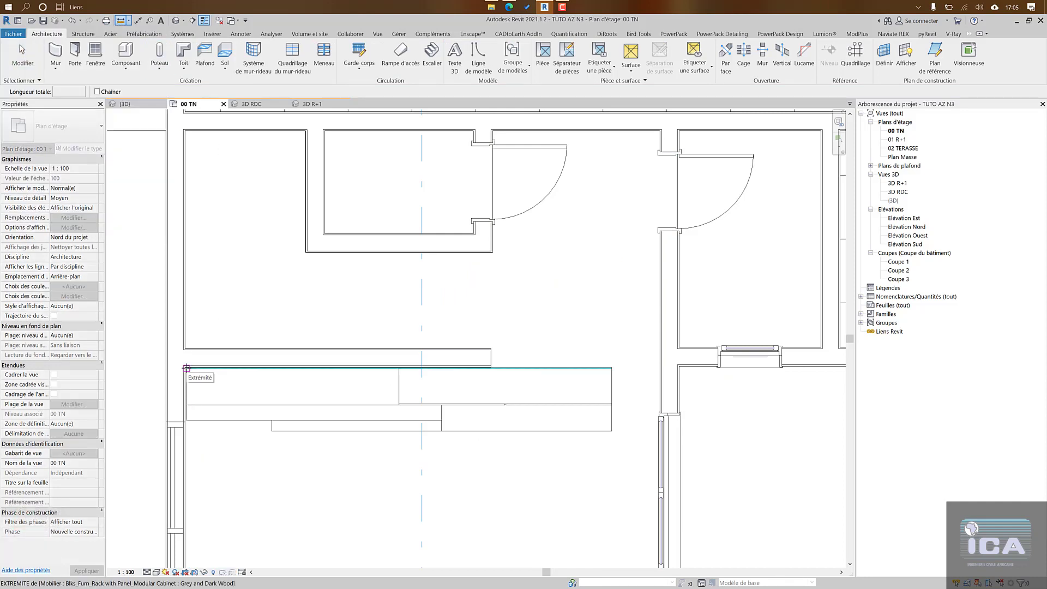
click(187, 369)
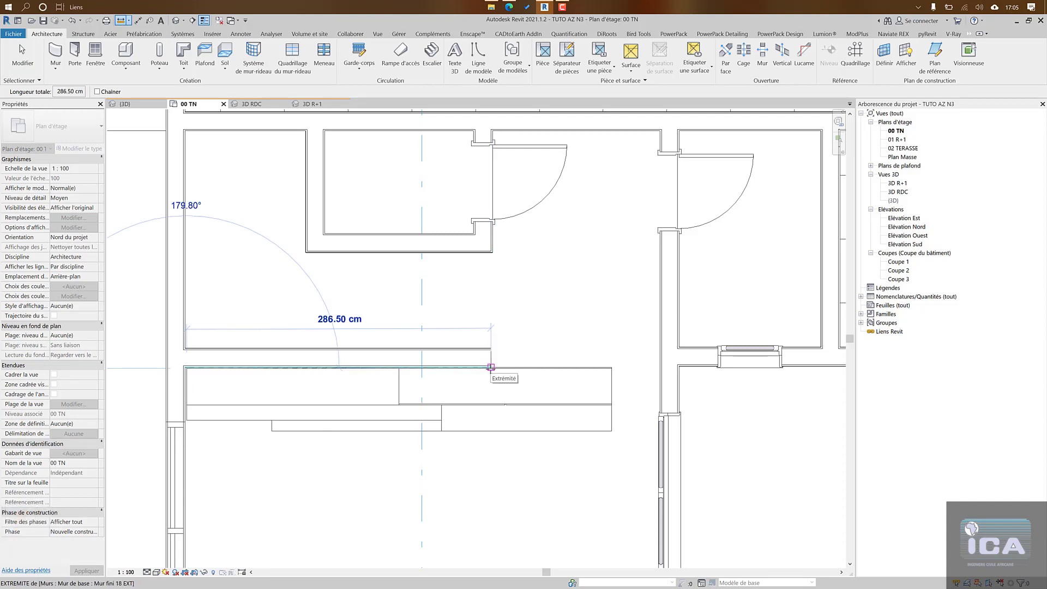
key(Escape)
key(Escape)
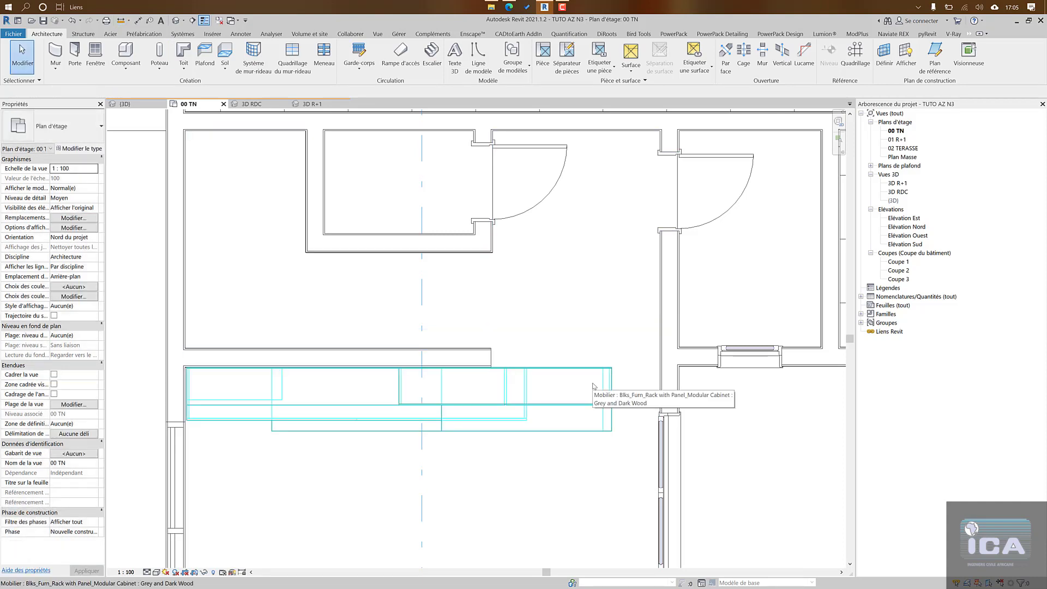
Step: Set the Panel Width of the modular cabinet's Grey and Dark Wood type to 300 cm
click(594, 387)
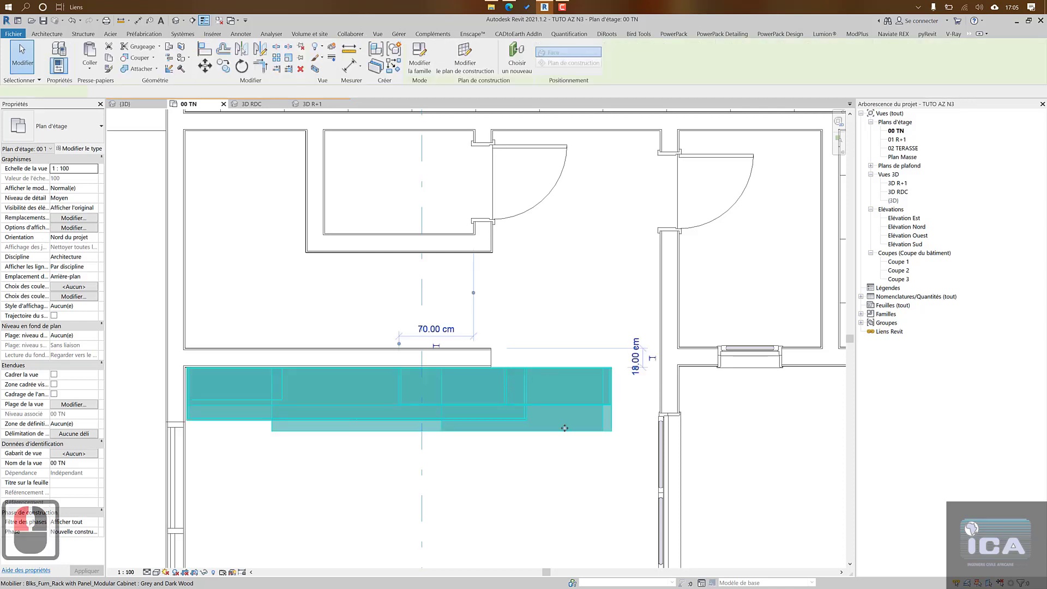
click(79, 149)
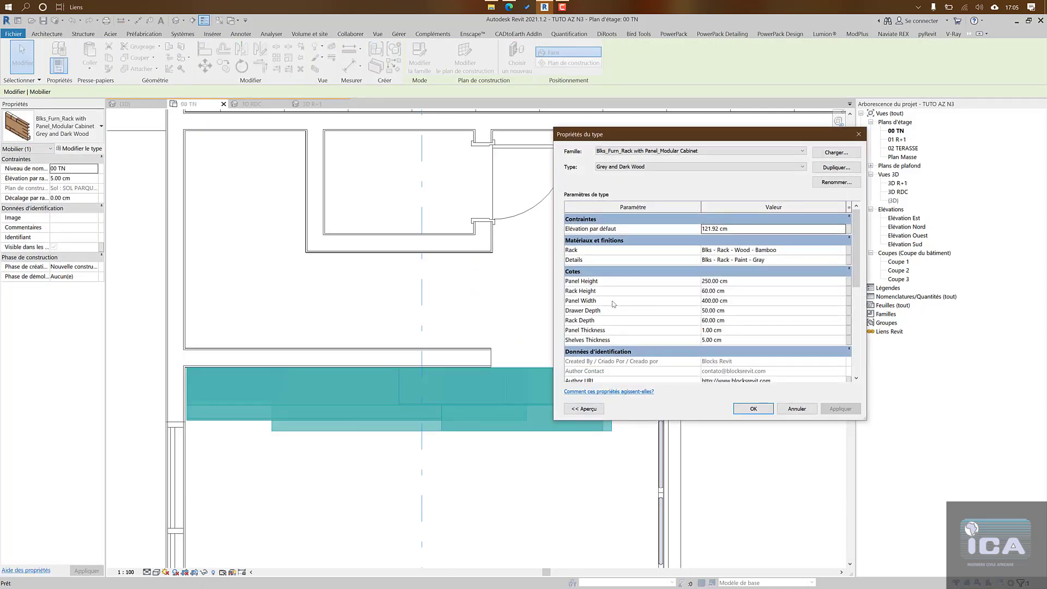
click(750, 306)
text(300)
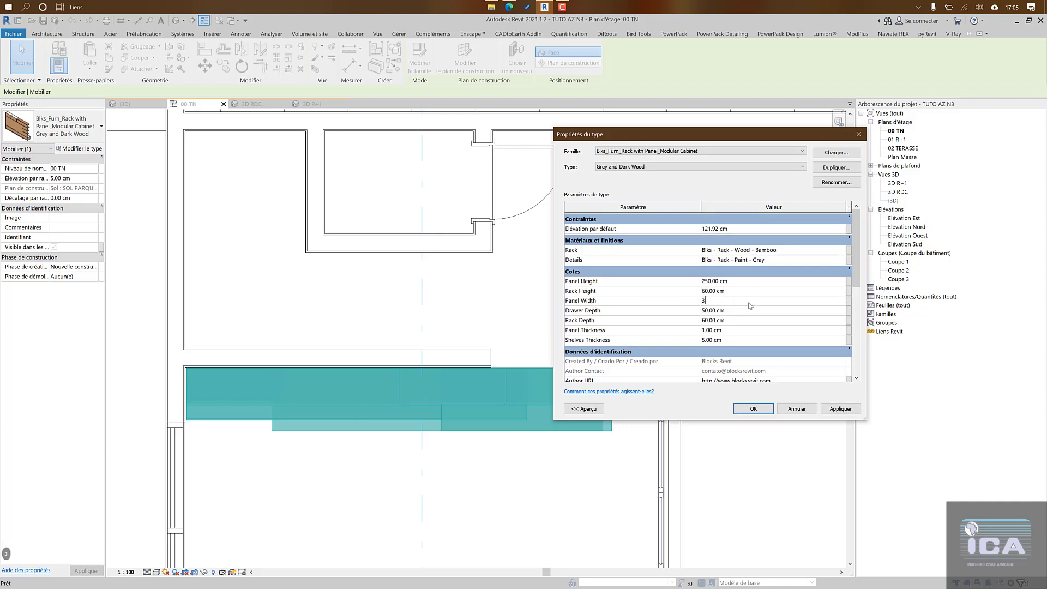
click(753, 409)
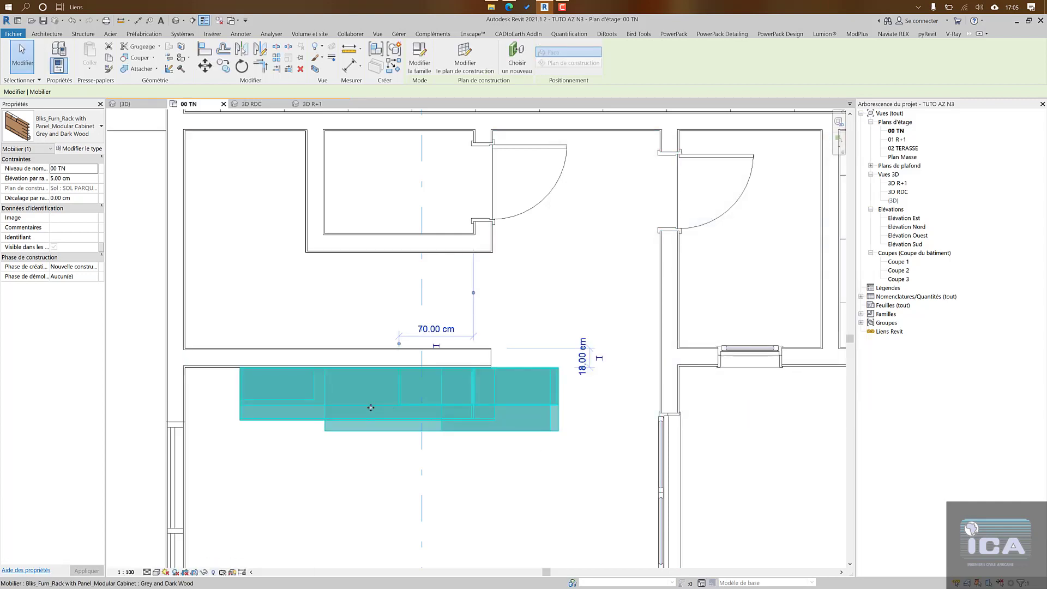
Step: Move the modular cabinet by its back corner to the inner corner between the exterior wall and the partition
click(206, 69)
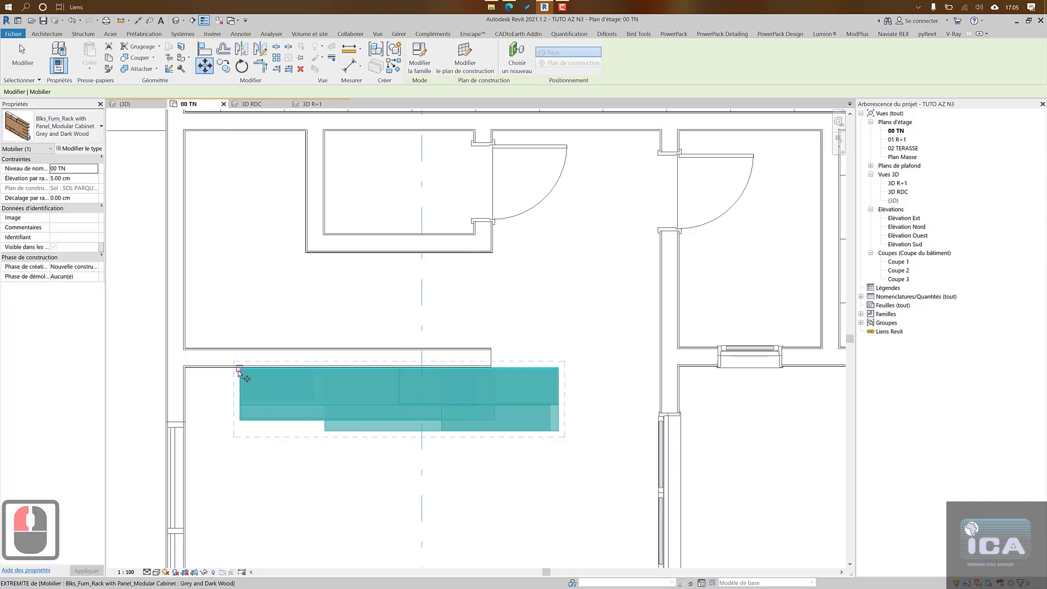
scroll(240, 370, up, 5)
scroll(249, 364, up, 3)
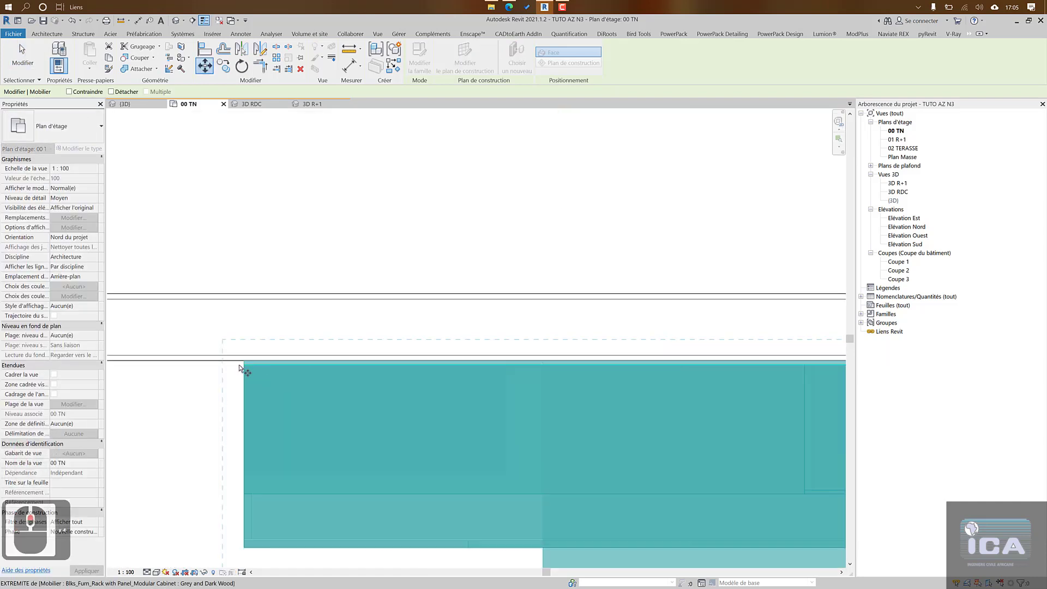
click(246, 361)
scroll(164, 361, down, 3)
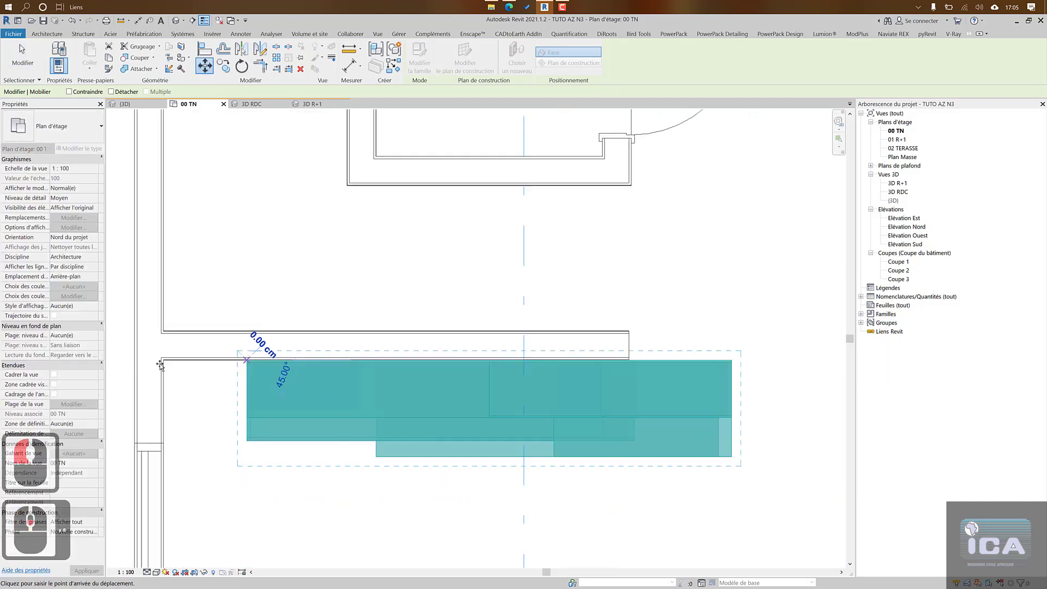
scroll(171, 365, up, 3)
click(172, 354)
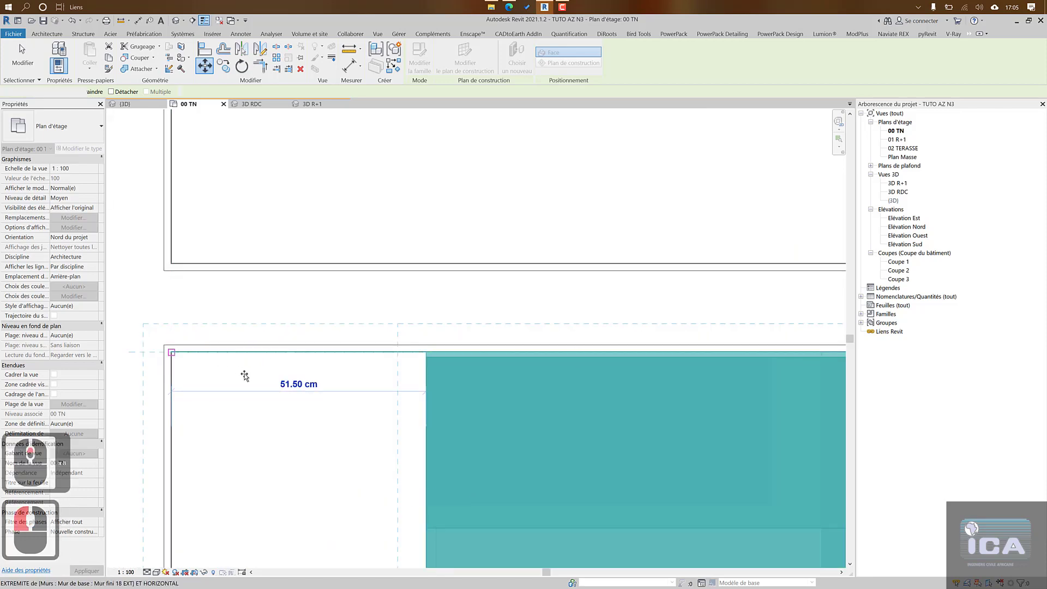
scroll(255, 374, down, 2)
scroll(255, 376, down, 2)
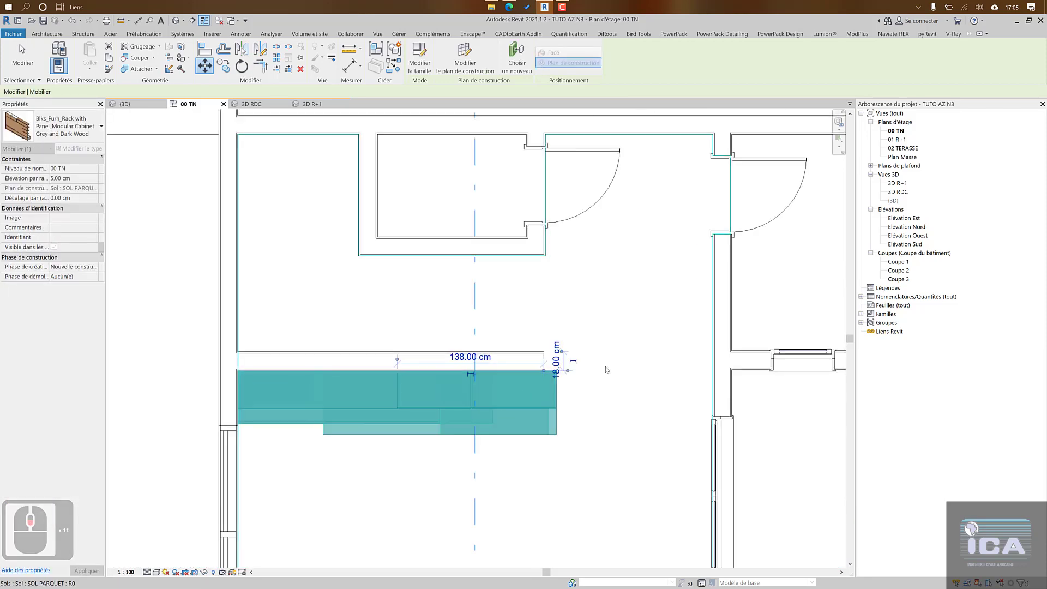
scroll(603, 367, up, 1)
key(Escape)
Step: Measure along the moved cabinet's back edge from the exterior wall to the partition's free end
scroll(553, 371, up, 2)
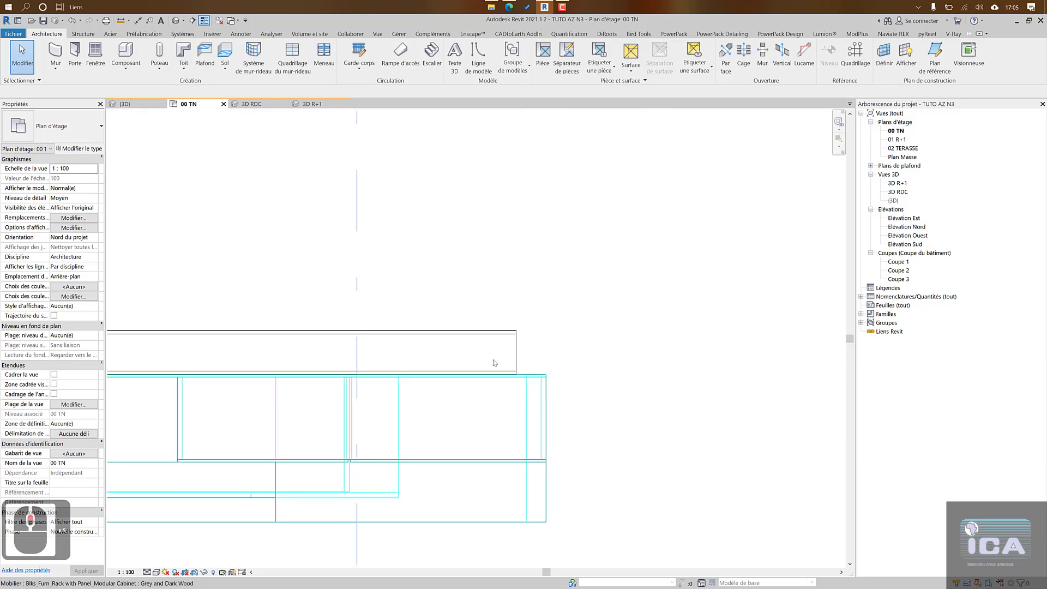
scroll(403, 311, down, 2)
middle_drag(465, 317, 603, 308)
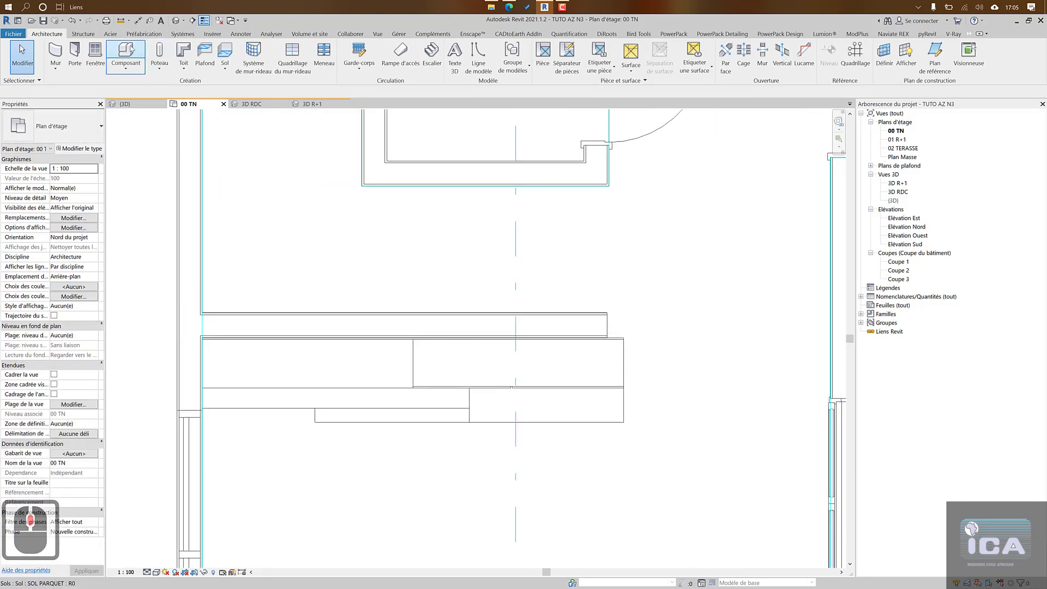
click(203, 340)
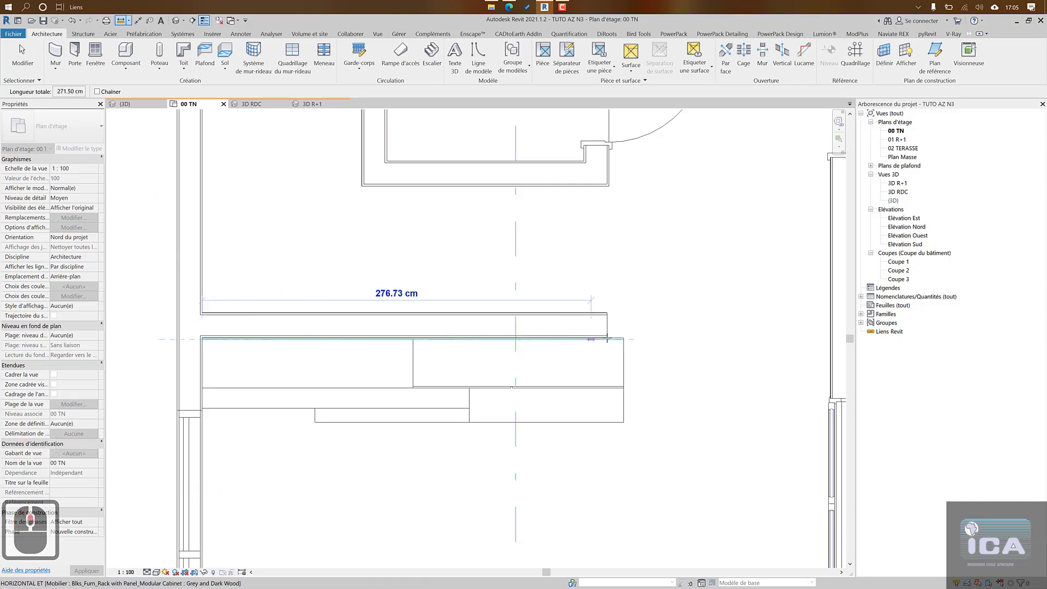
scroll(606, 339, up, 1)
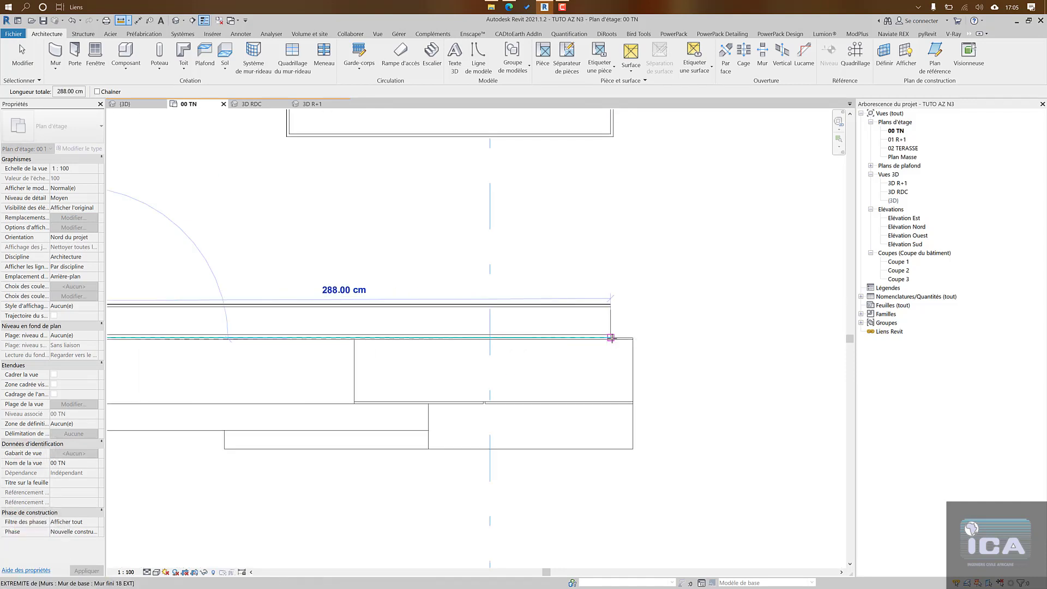
key(Escape)
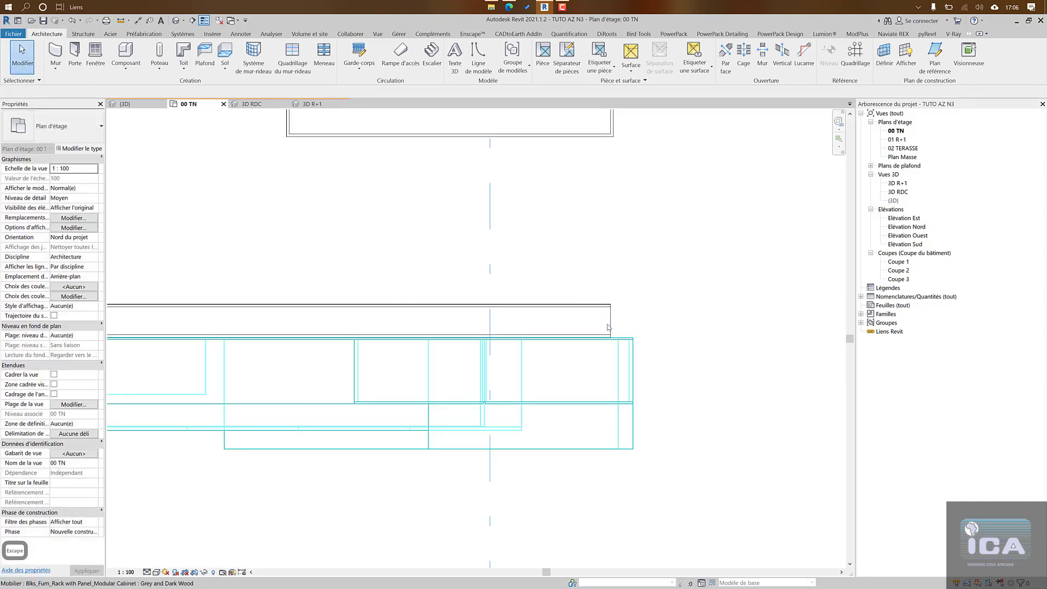
Step: Stretch the partition's free end to line up with the cabinet's end, making the wall about 310 cm long
click(611, 335)
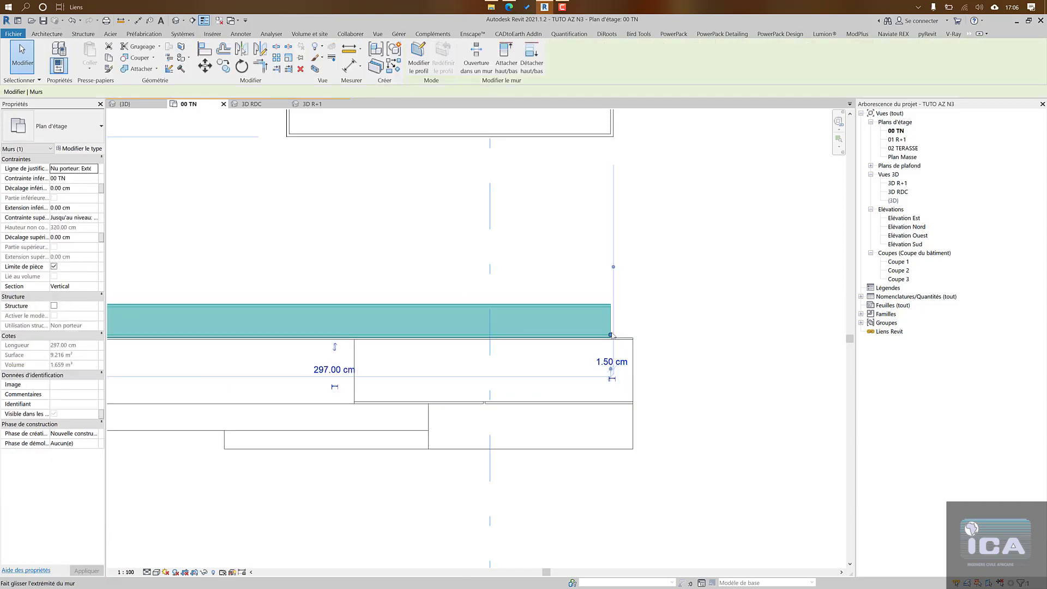
drag(611, 336, 635, 336)
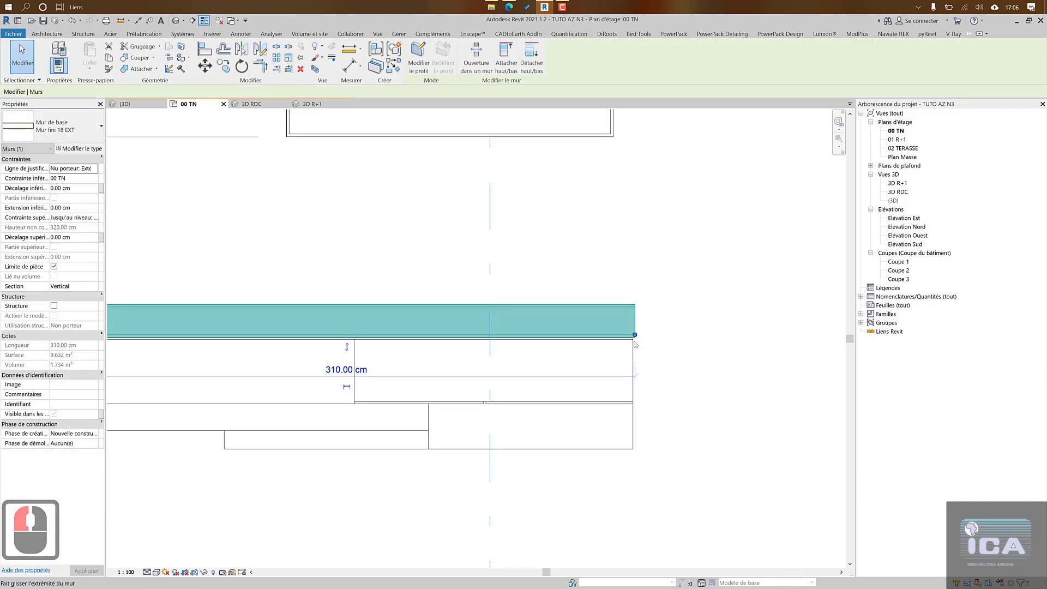
click(653, 334)
scroll(654, 334, down, 3)
scroll(653, 334, down, 1)
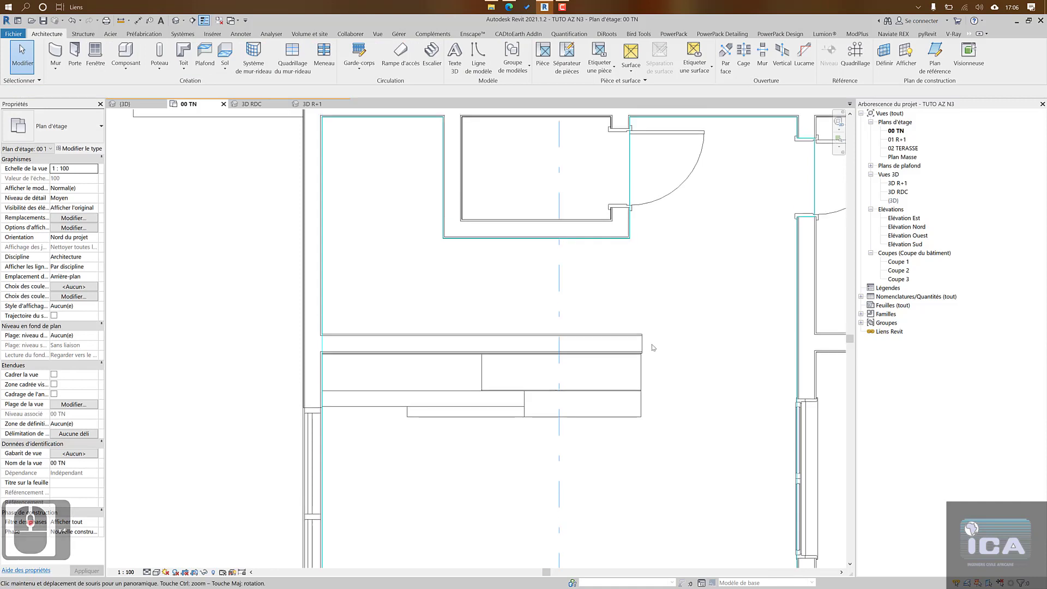
Step: Place a 55" Blks_Elet_Samsung_Smart TV on the low unit at the free end of the modular cabinet
scroll(576, 455, down, 1)
middle_drag(577, 426, 579, 259)
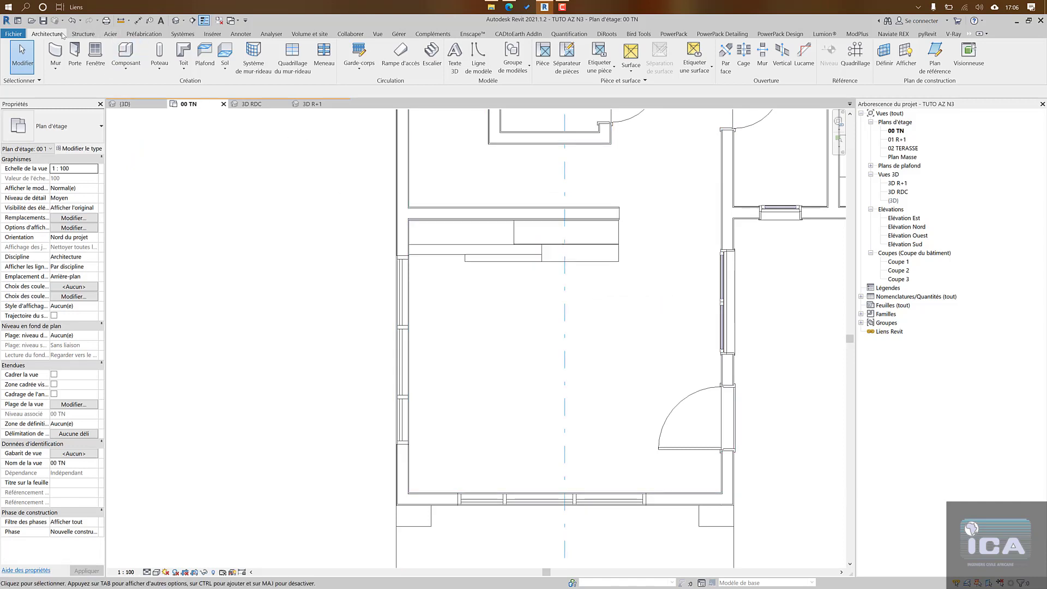
click(126, 54)
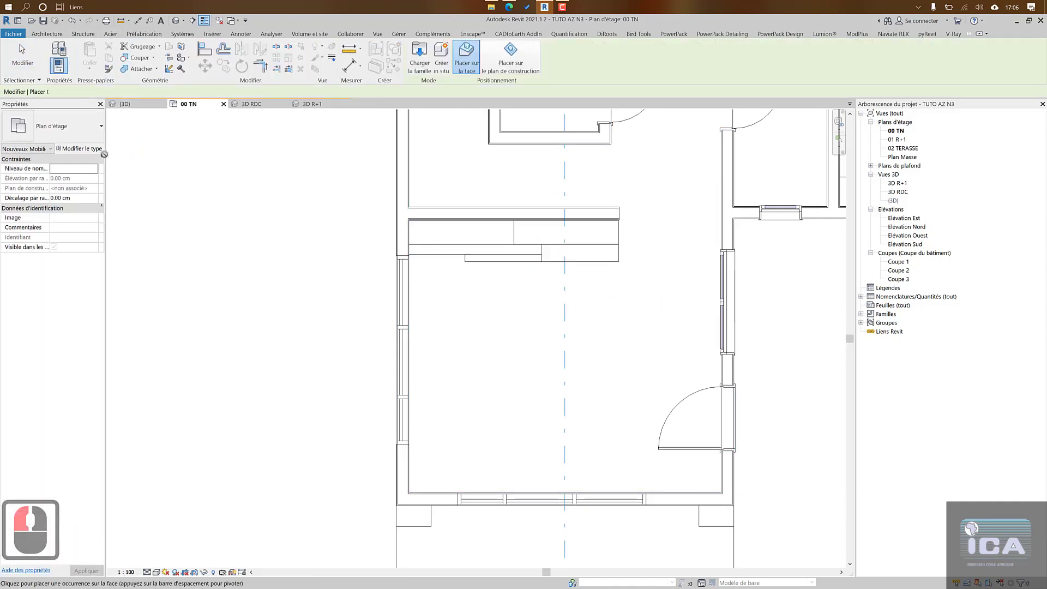
click(81, 141)
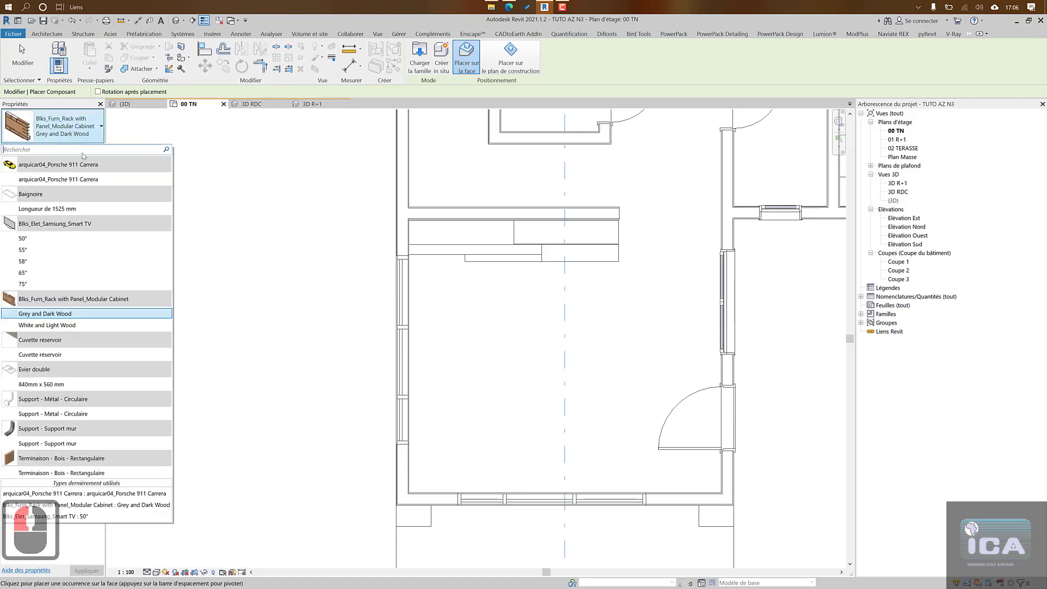
click(60, 250)
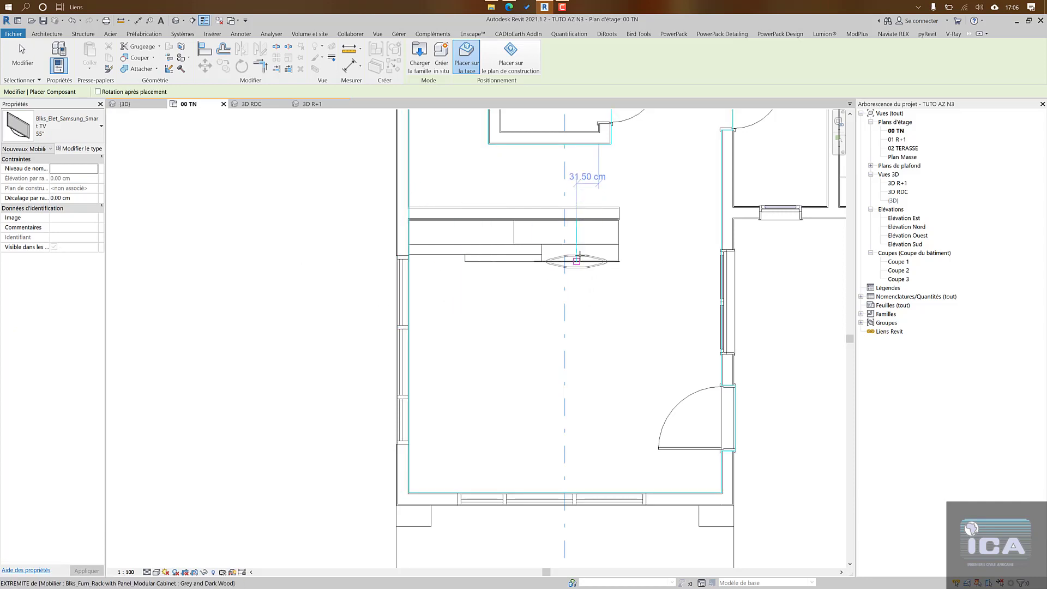
scroll(579, 249, up, 5)
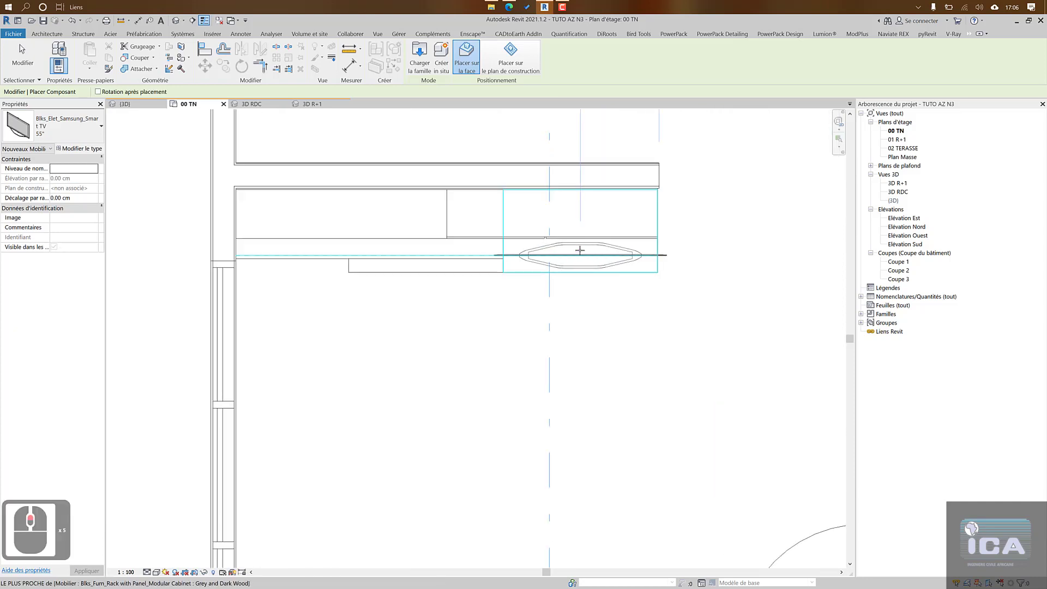
click(573, 248)
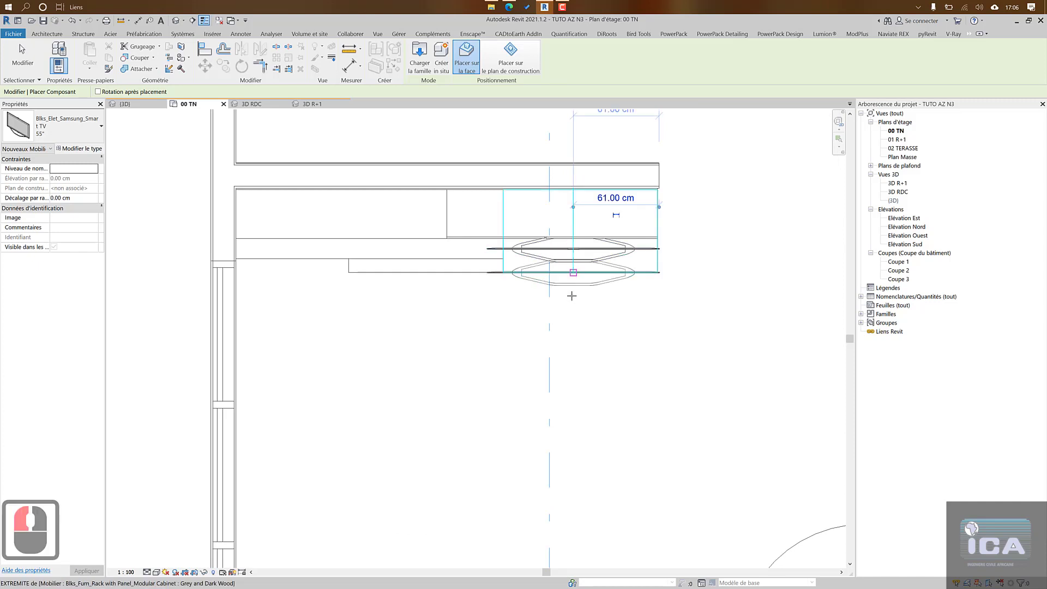
key(Escape)
key(Escape)
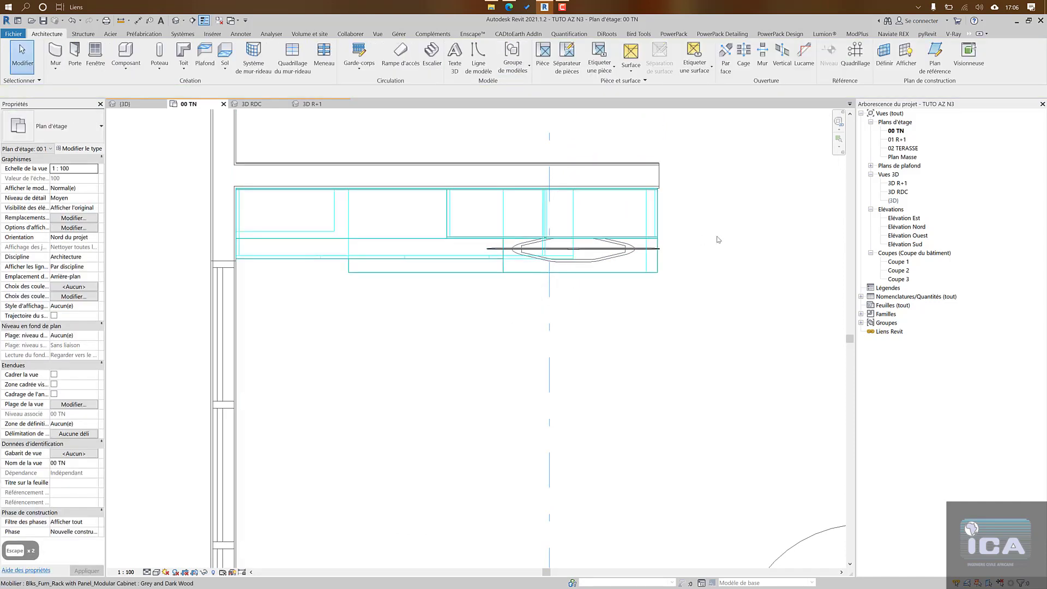
scroll(572, 320, down, 3)
middle_drag(578, 320, 545, 295)
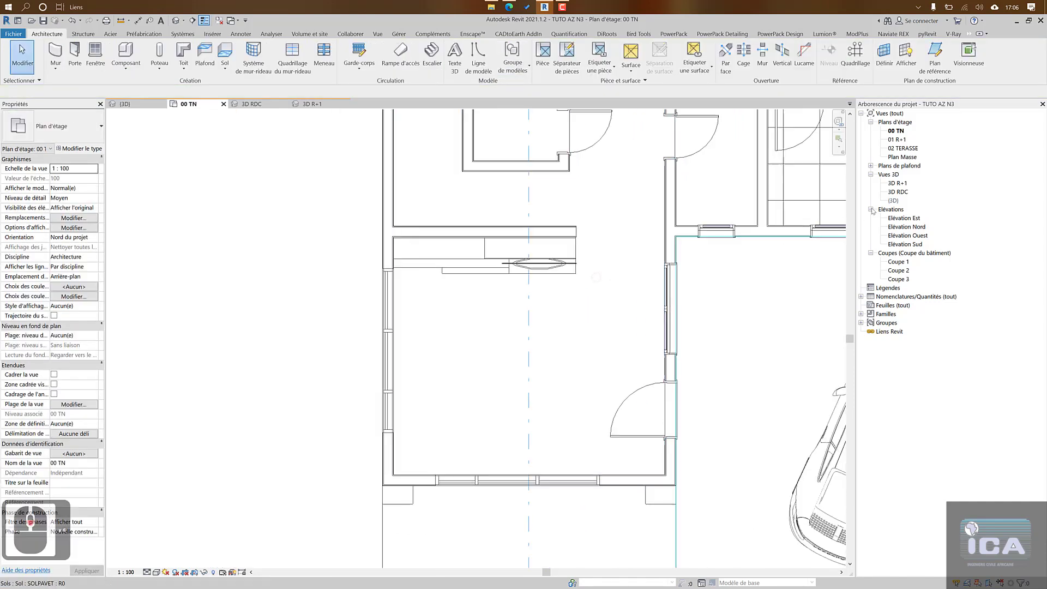
Step: Open the 3D RDC view and inspect the modular cabinet and TV in the living room from above
double_click(898, 192)
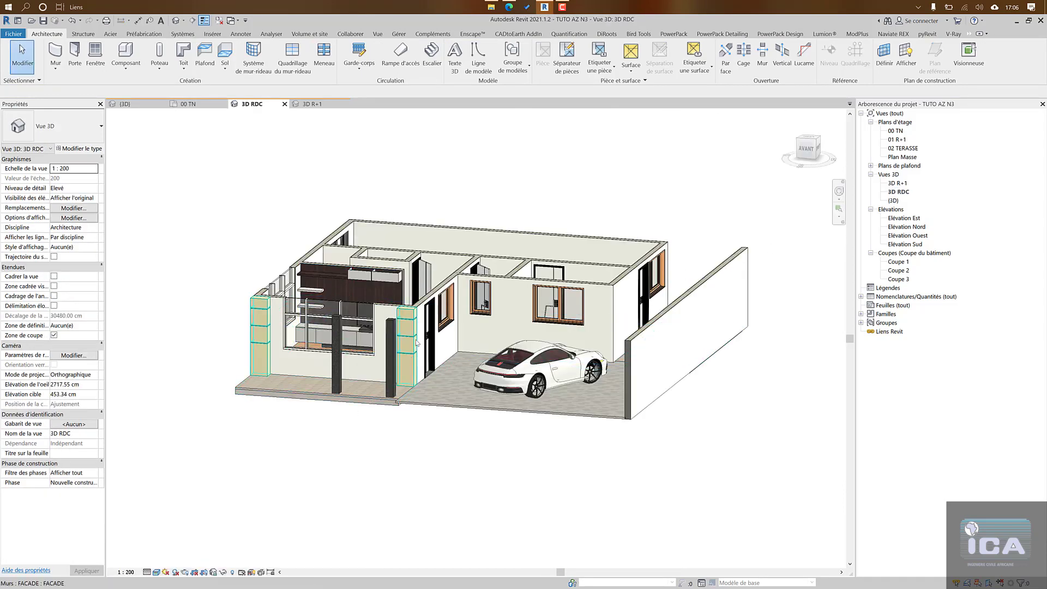
shift+middle_drag(357, 395, 434, 435)
scroll(388, 291, up, 6)
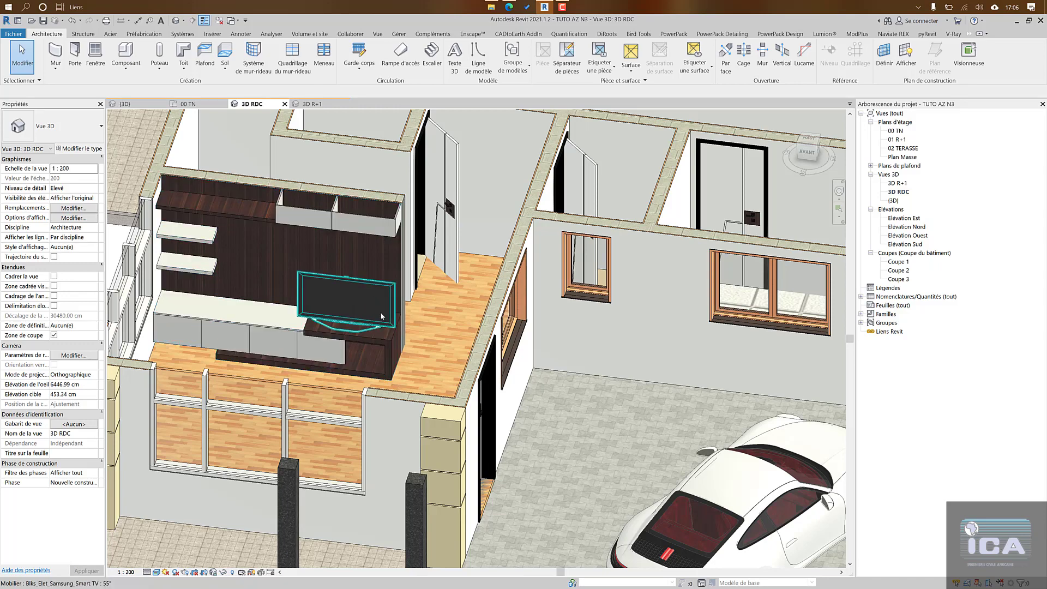
Step: View the furnished ground floor from a steeper angle, focusing on the living-room floor
scroll(360, 327, down, 3)
scroll(398, 401, down, 3)
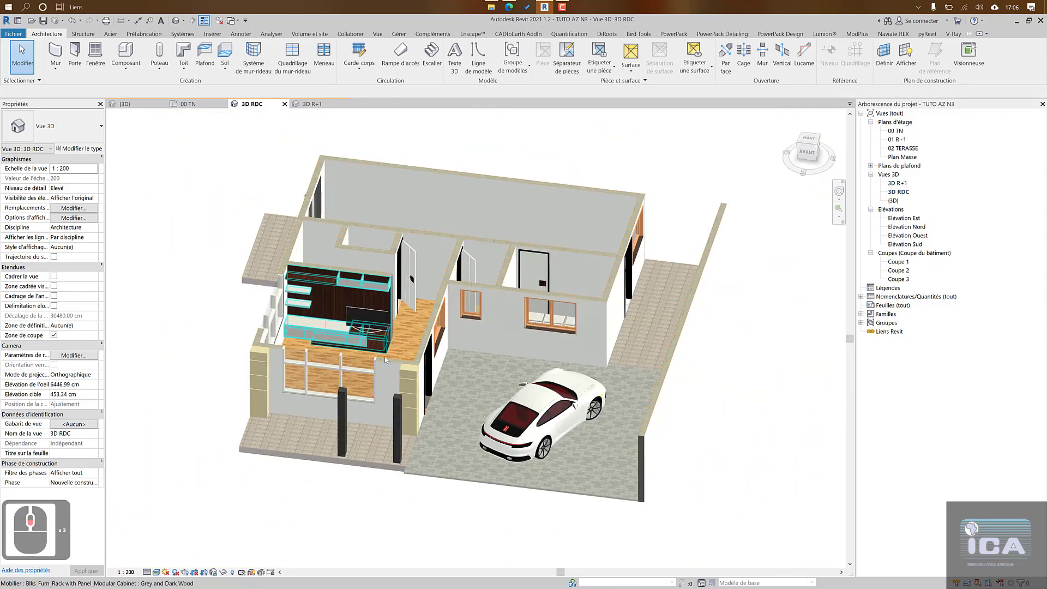
shift+middle_drag(414, 415, 424, 326)
scroll(419, 391, up, 3)
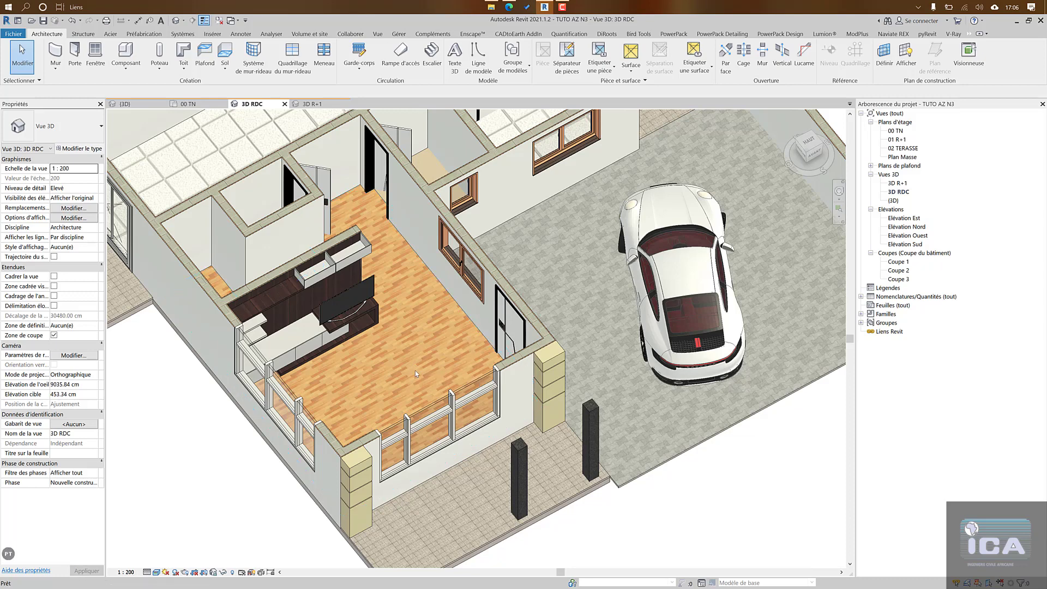
key(t)
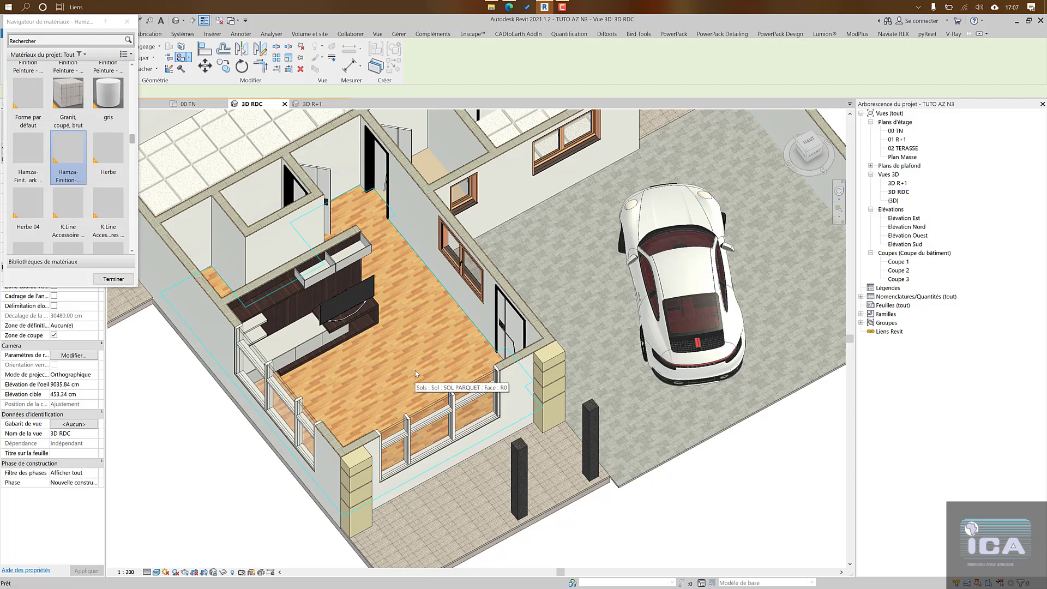
key(Escape)
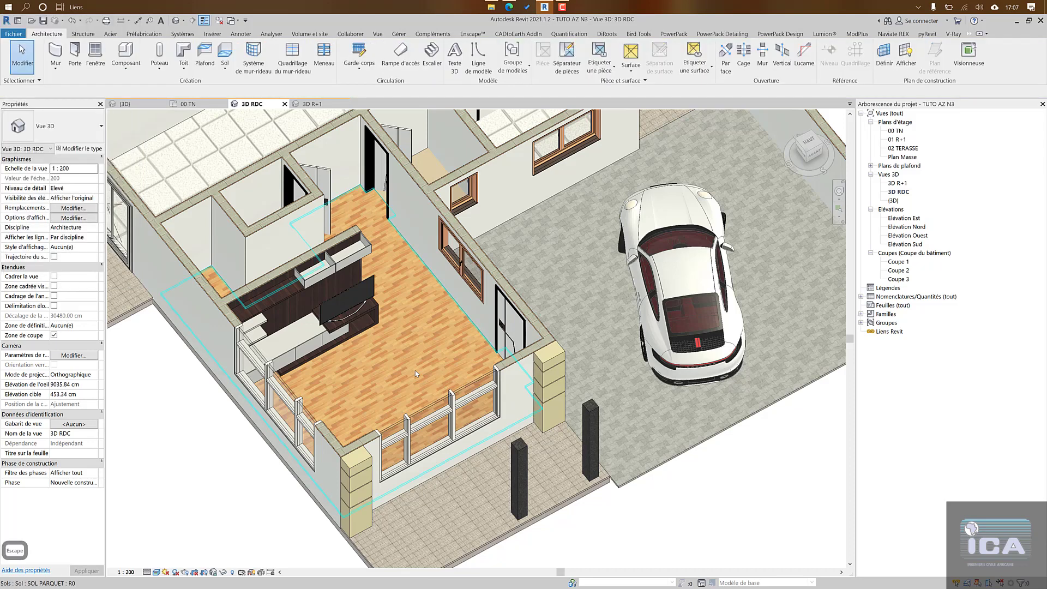
click(407, 35)
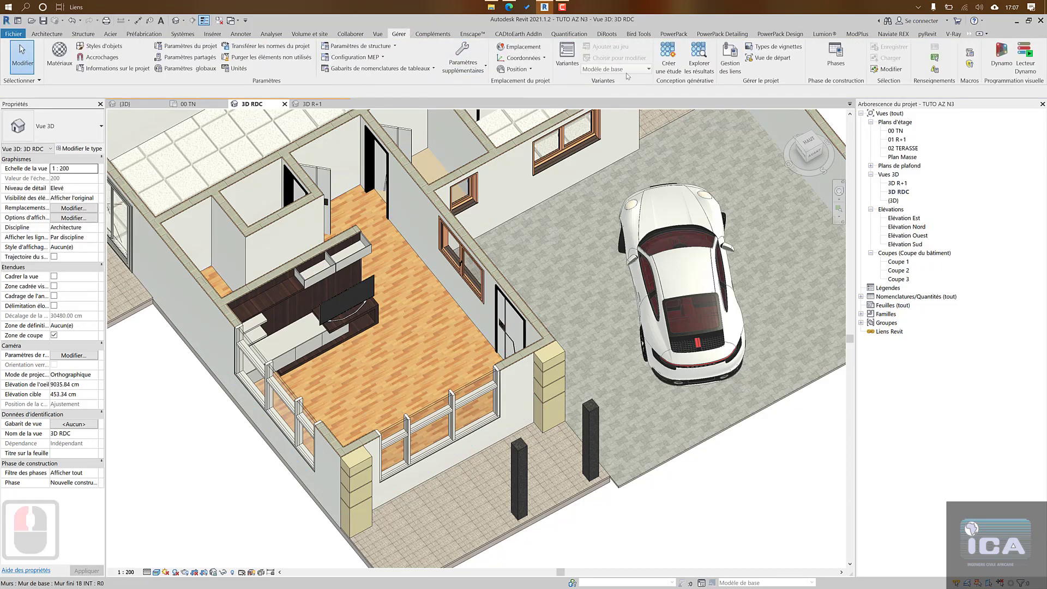
key(Escape)
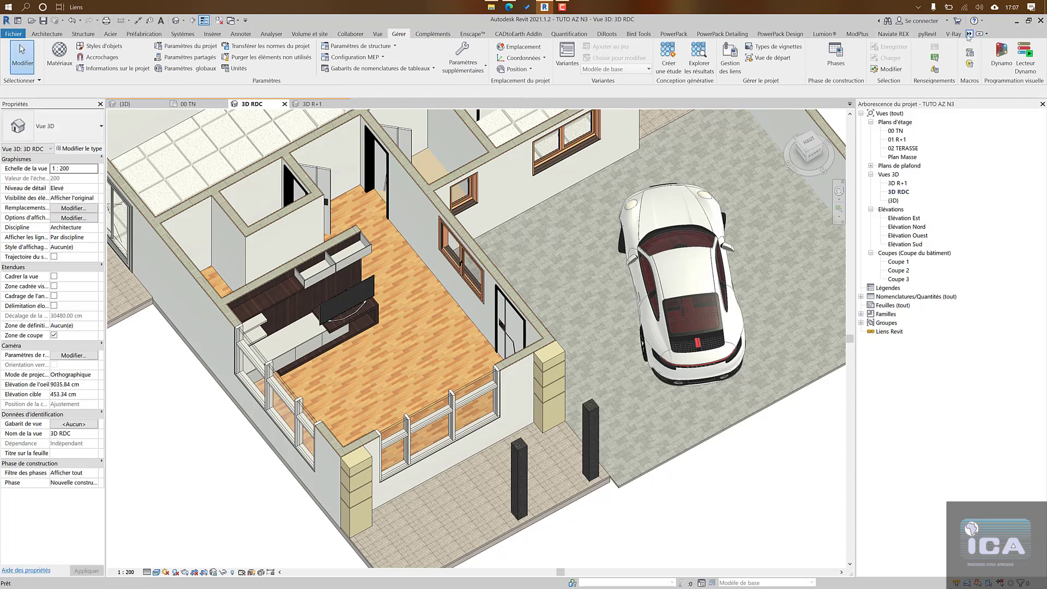
Step: Start the Paint tool and search the project materials for WOOD
click(969, 35)
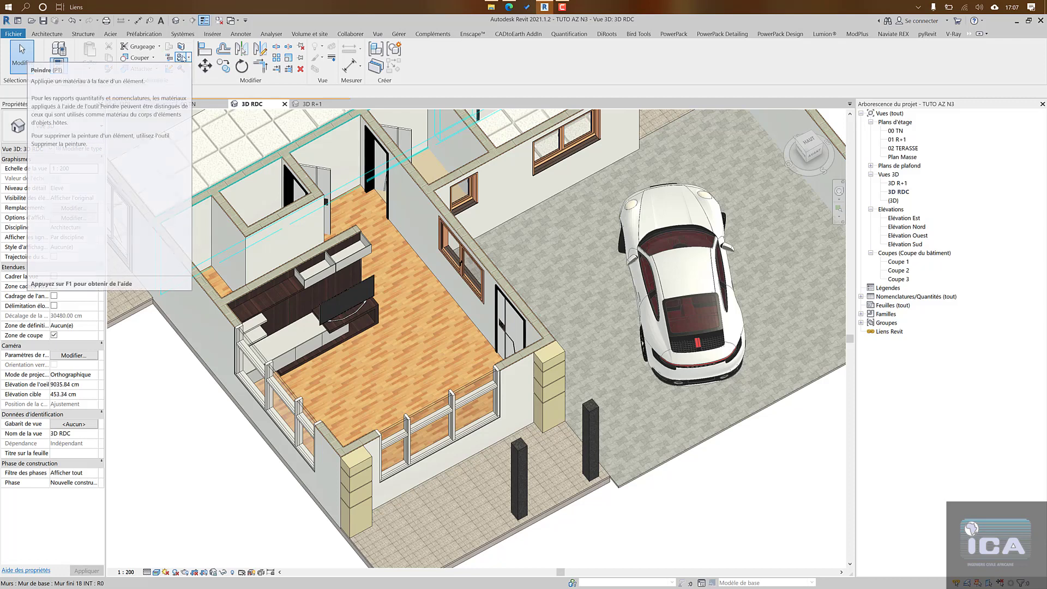
click(186, 57)
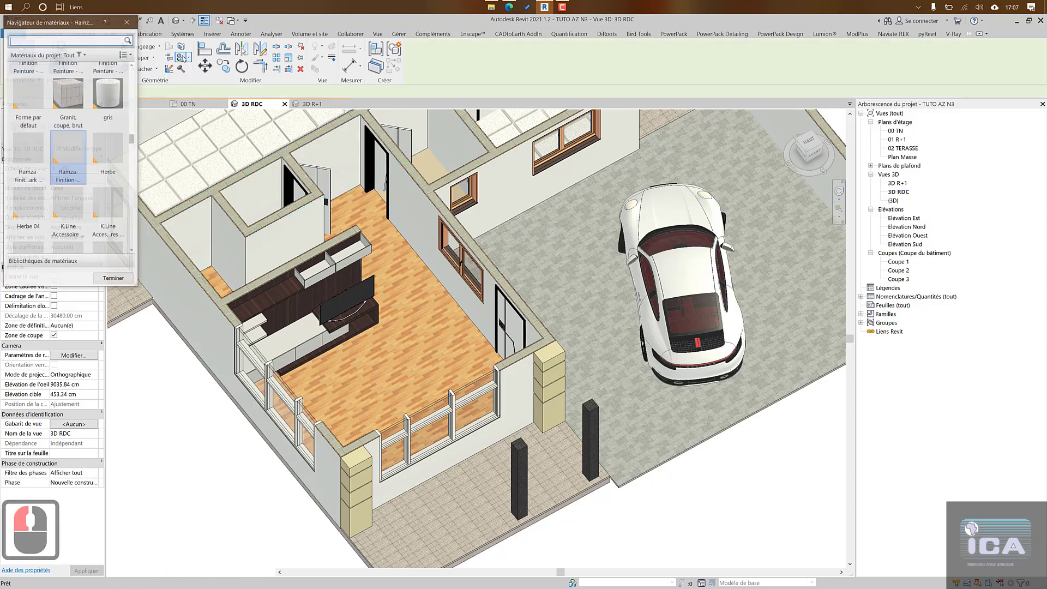
click(78, 40)
text(w)
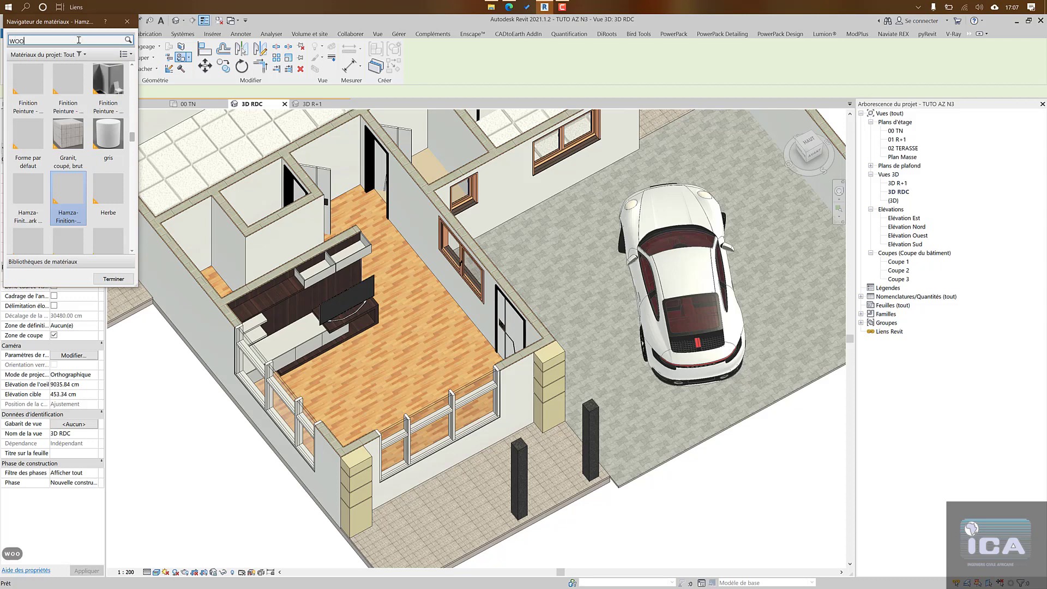
Step: Try painting the living-room floor with Blks - Negative Detail - Wood - Dark Wood and with Blks - Double Door - Wood - Light Grey
click(79, 212)
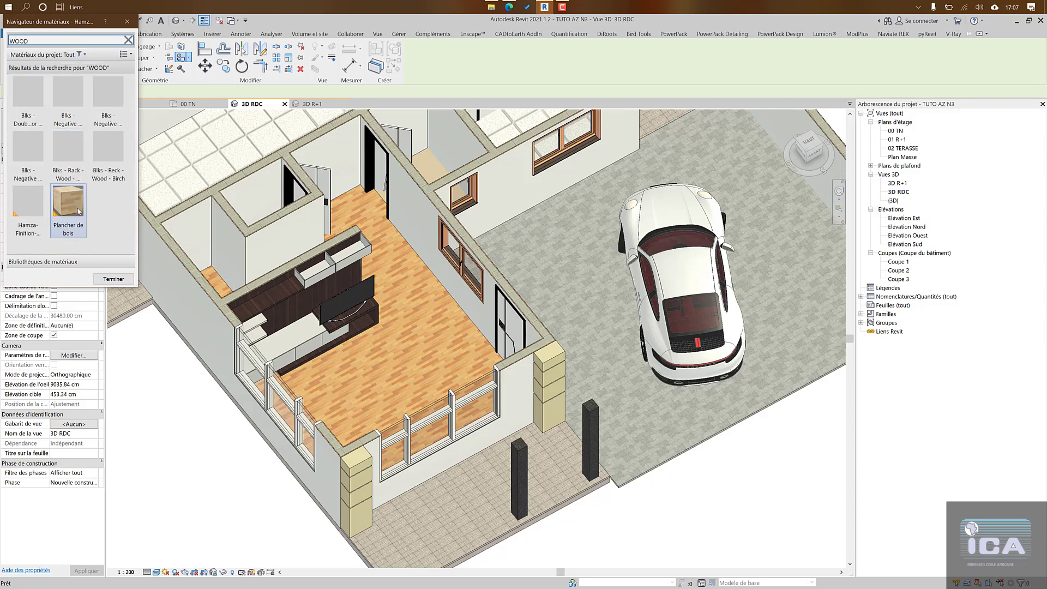
click(79, 169)
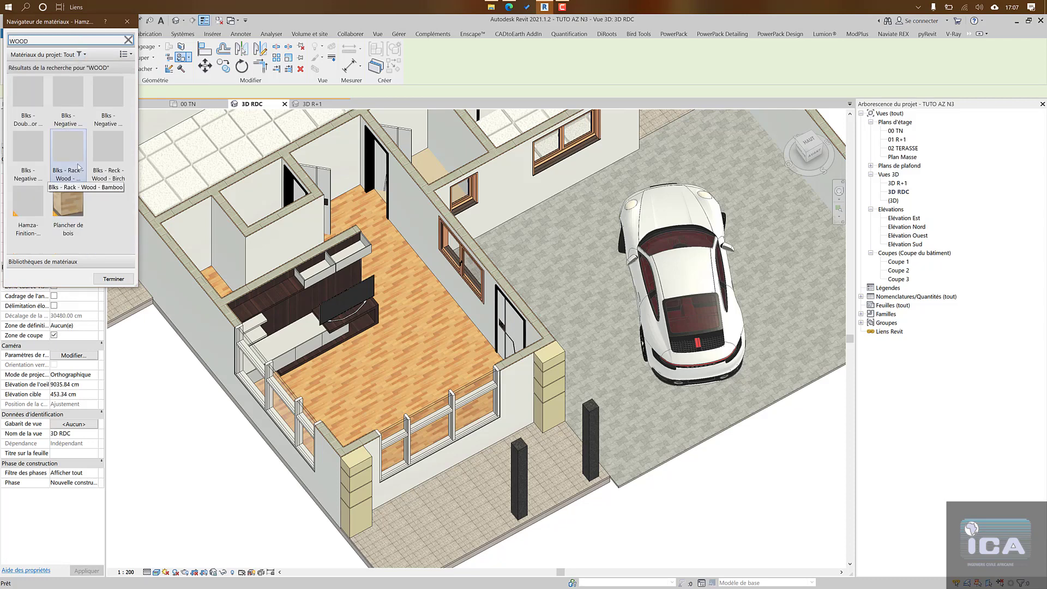
click(98, 162)
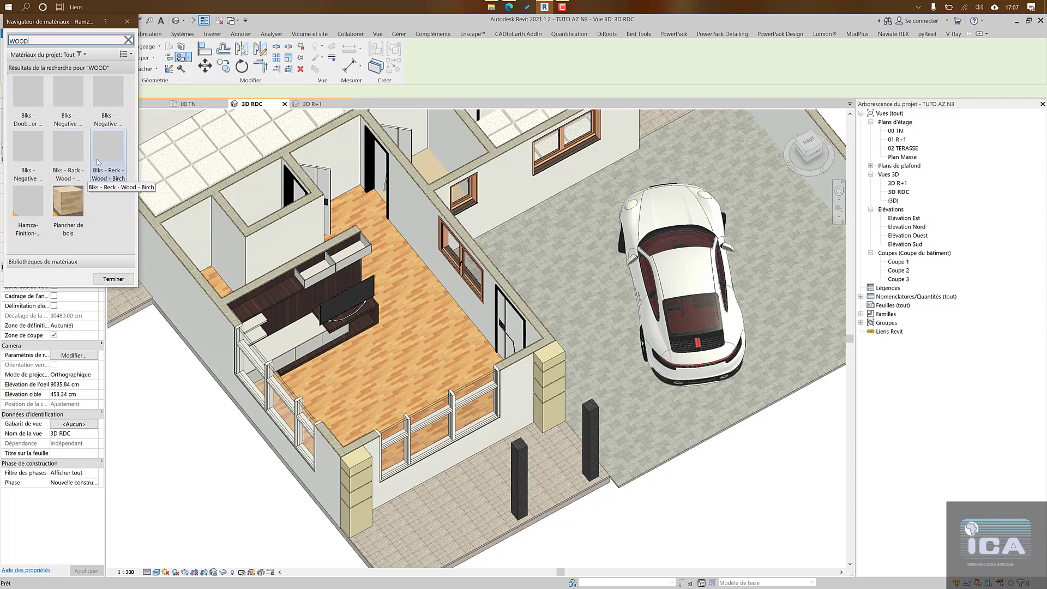
click(98, 109)
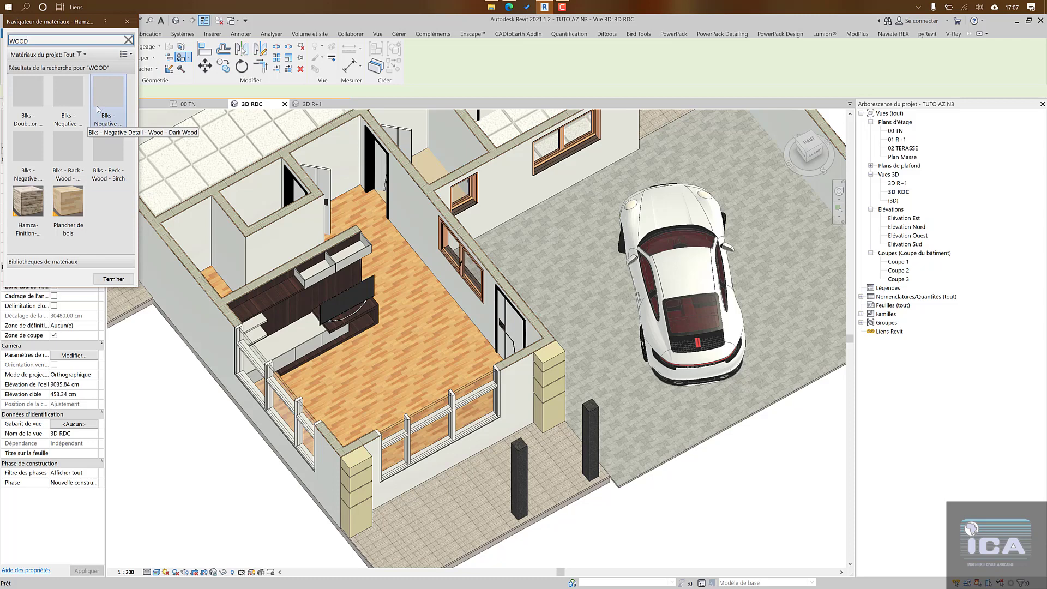
click(31, 97)
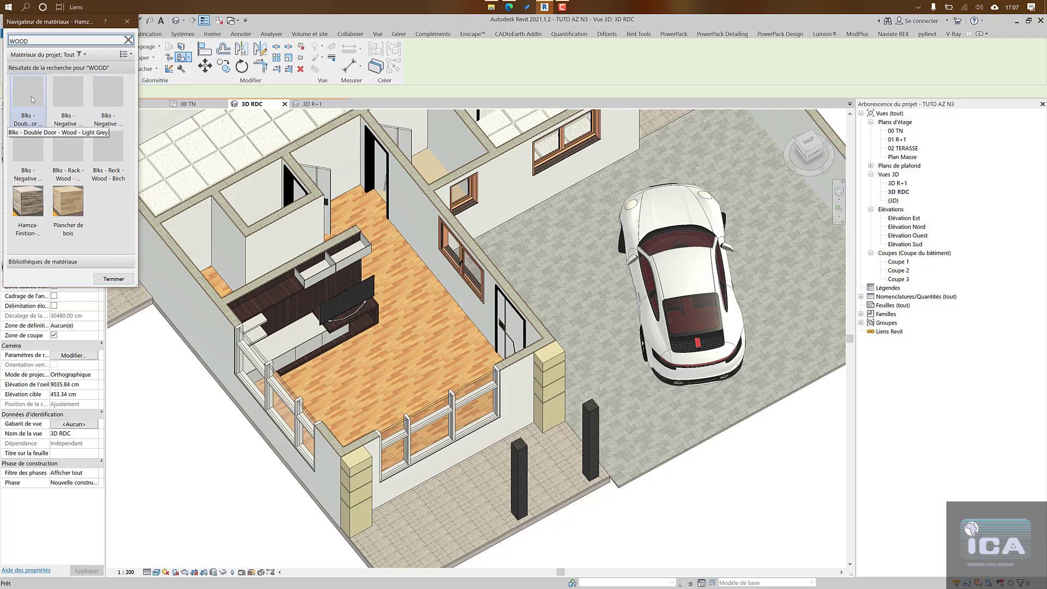
click(95, 93)
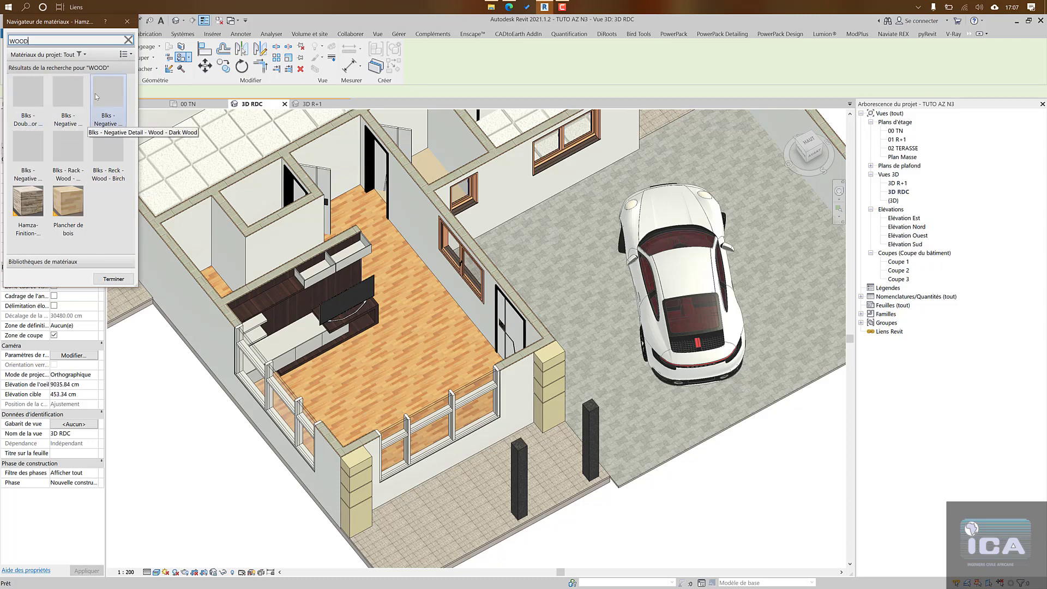
click(438, 336)
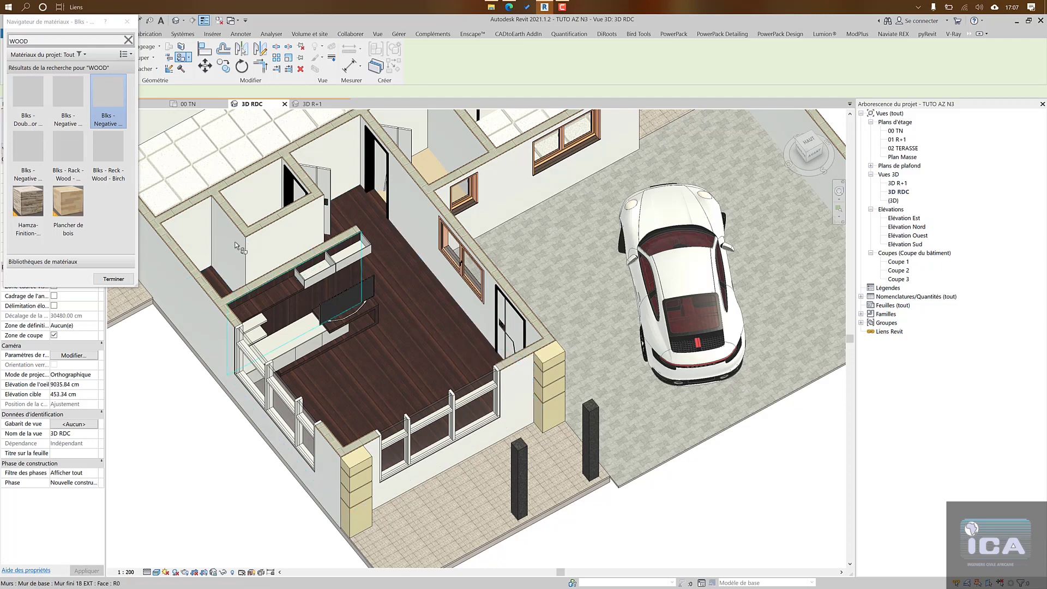
click(27, 93)
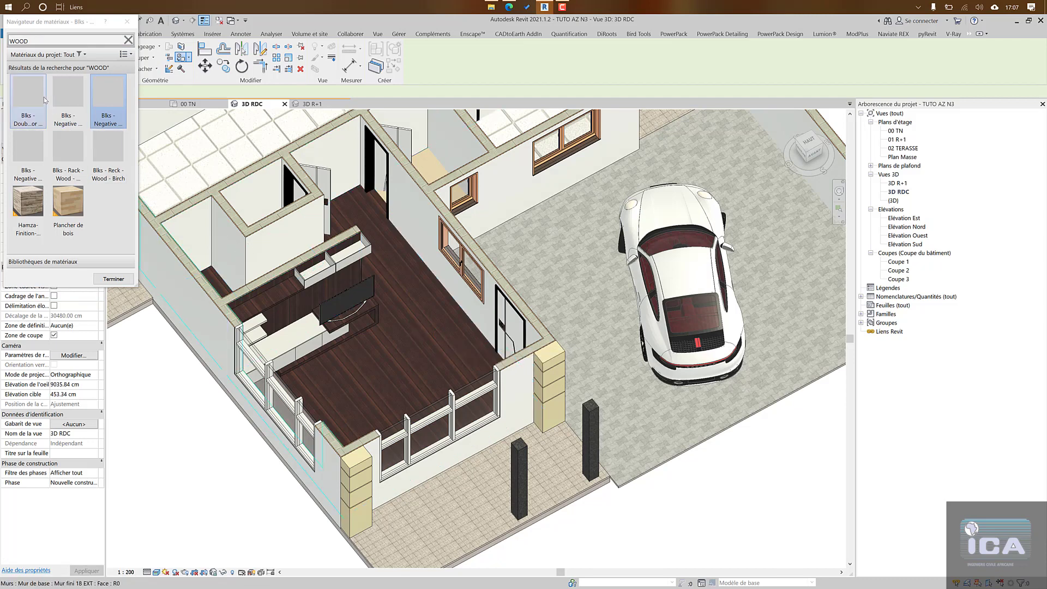
click(442, 360)
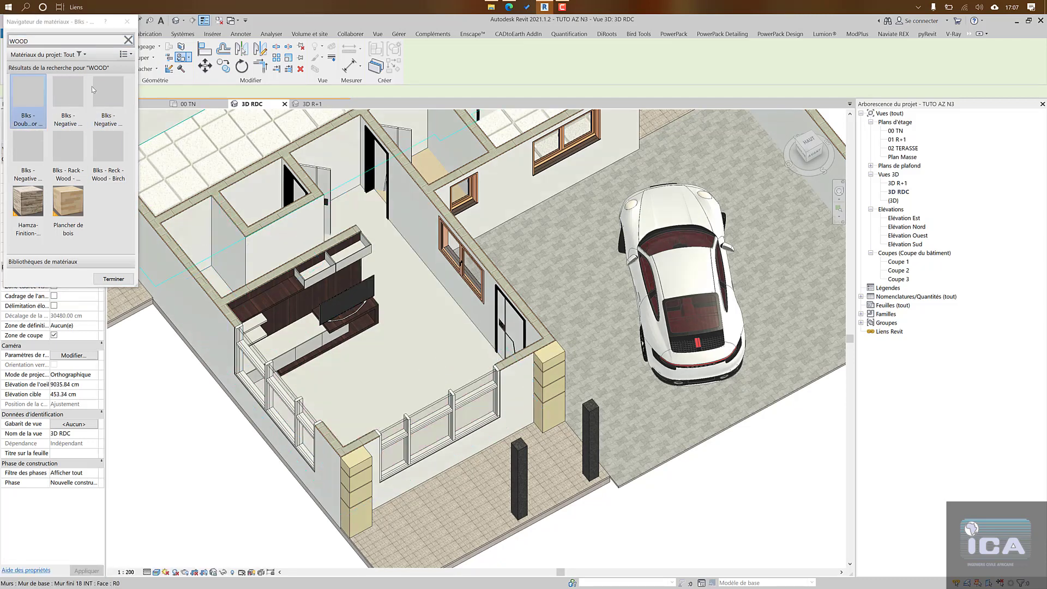
Step: Search the project materials for BOIS and paint the living-room floor with Plancher de bois
click(128, 40)
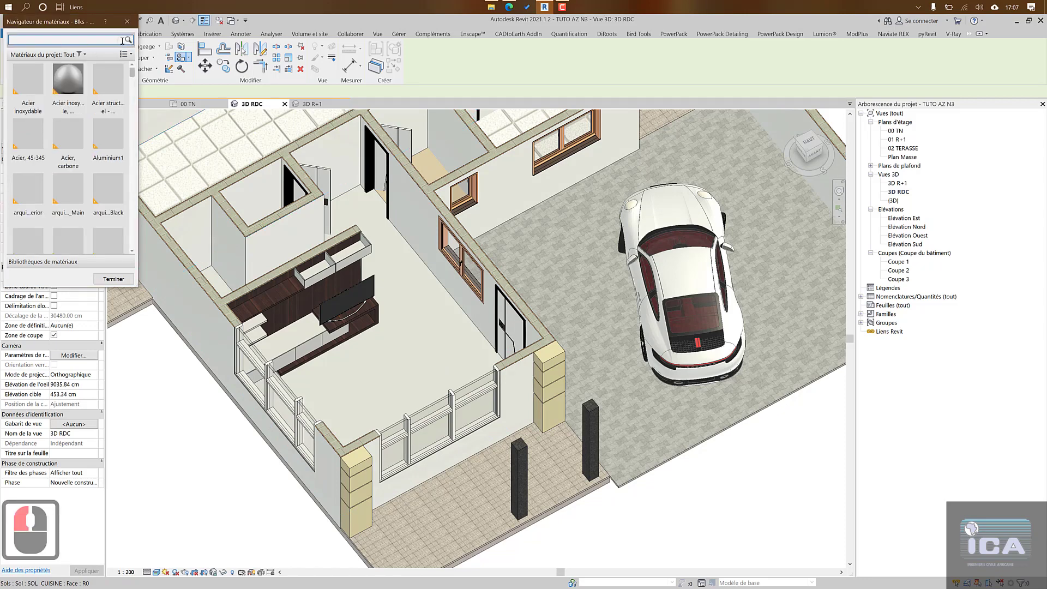
text(BOIS)
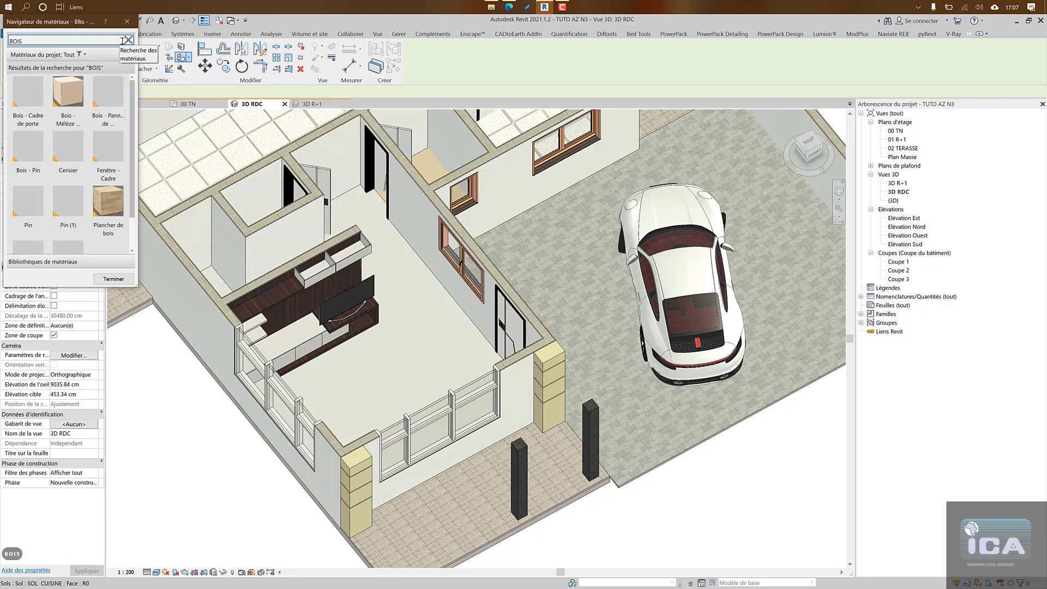
scroll(68, 165, down, 1)
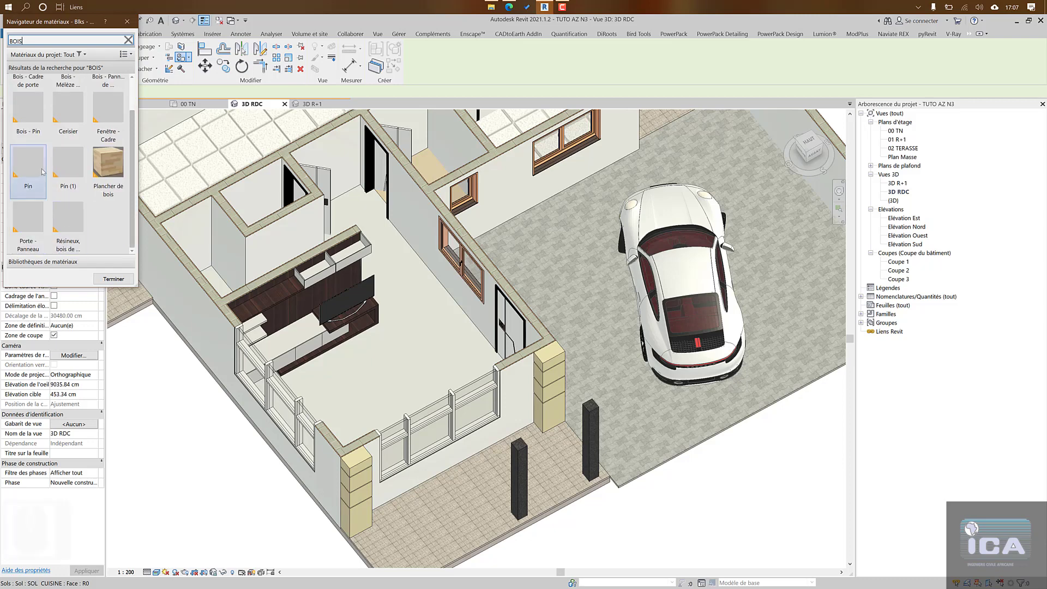
scroll(74, 142, up, 1)
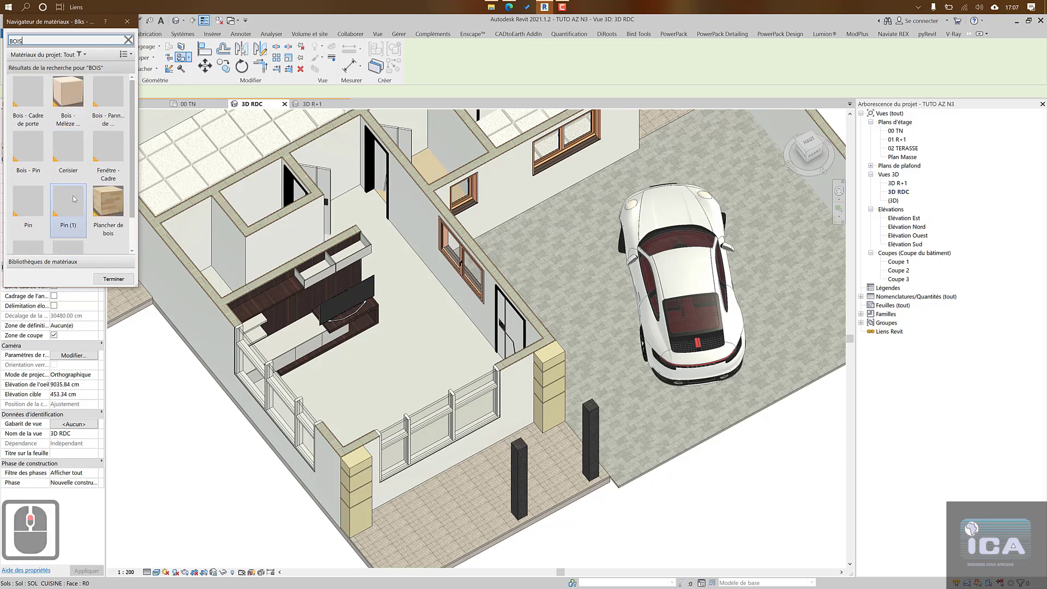
double_click(107, 100)
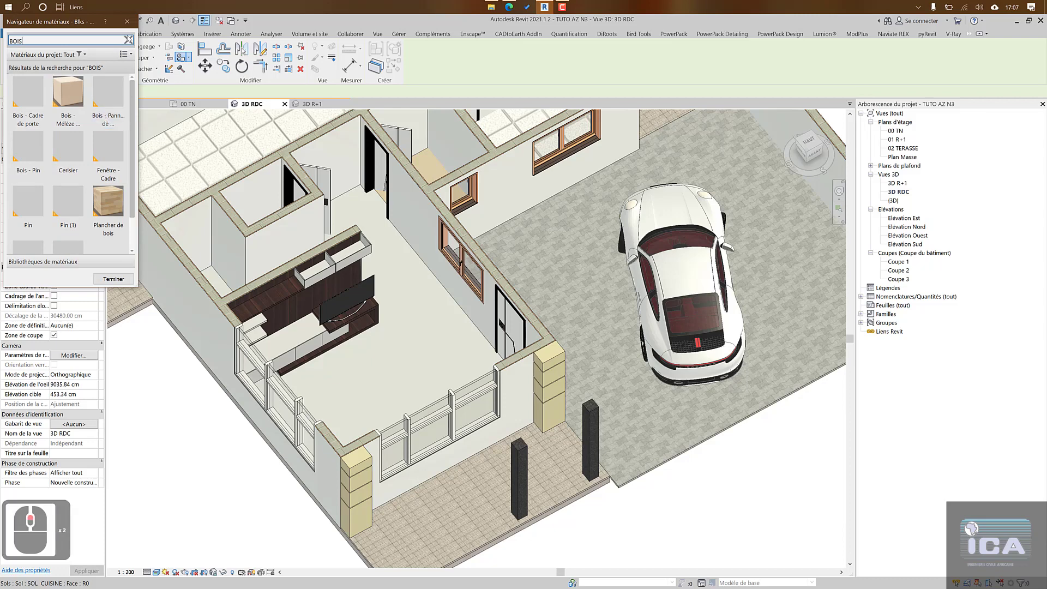
click(108, 203)
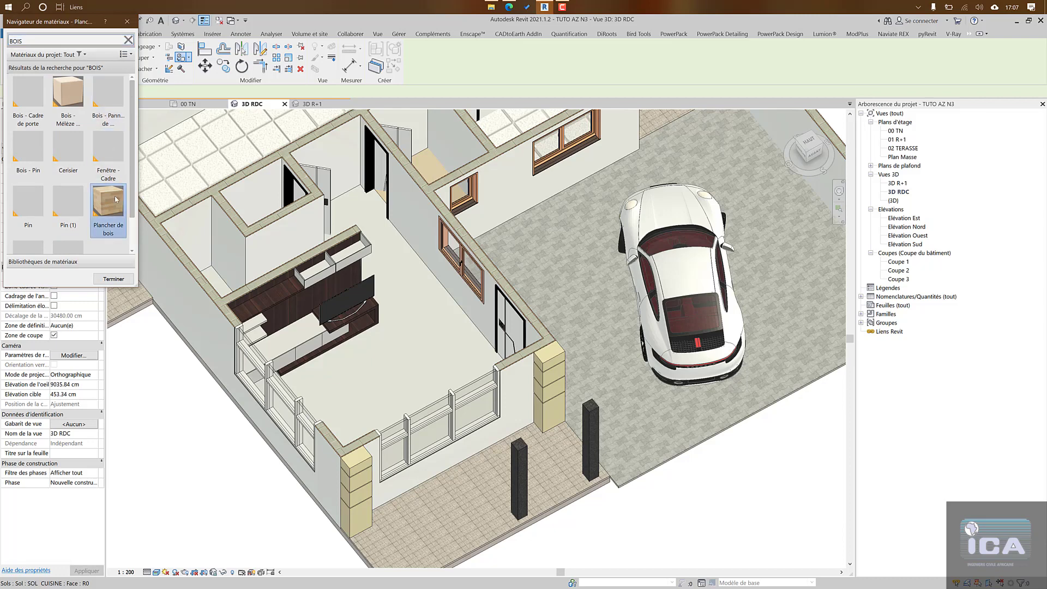
click(440, 333)
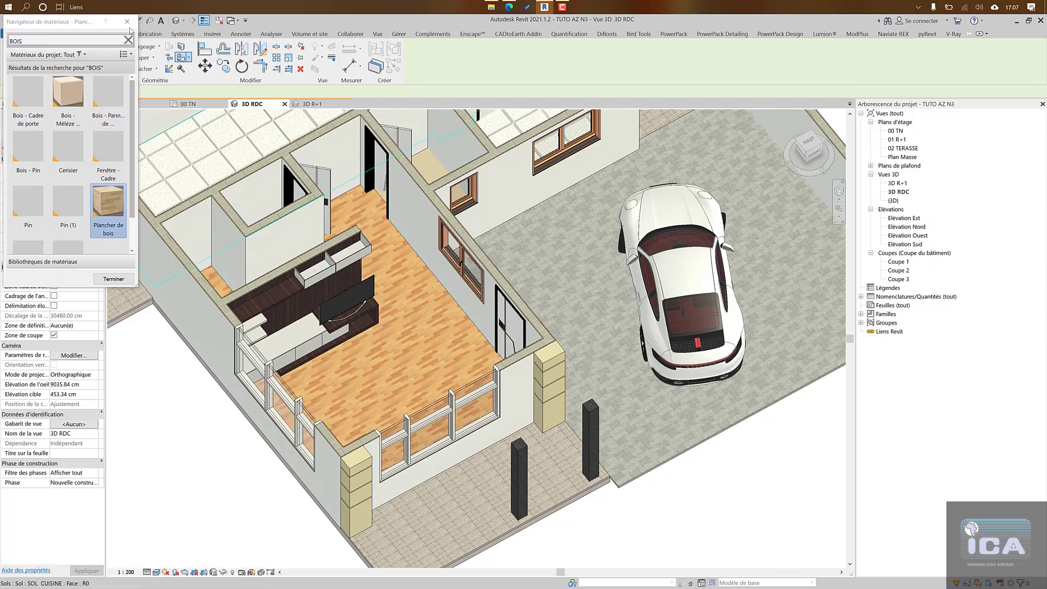
Step: Search the project materials for PARQUET and paint the living-room floor with Parquet 05, à coupe de pierre
click(128, 39)
text(PARQUET)
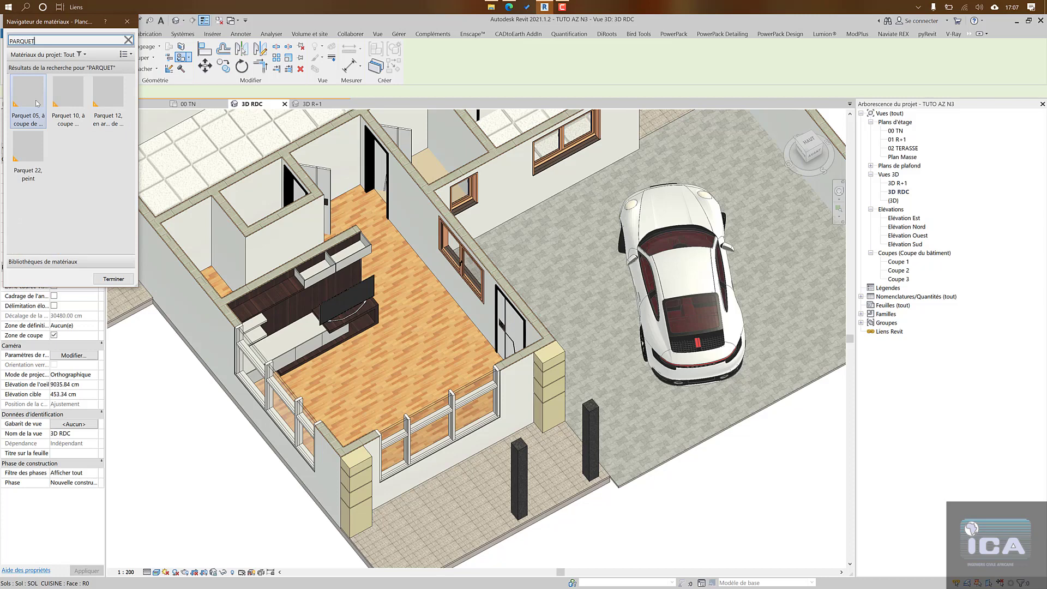
click(37, 104)
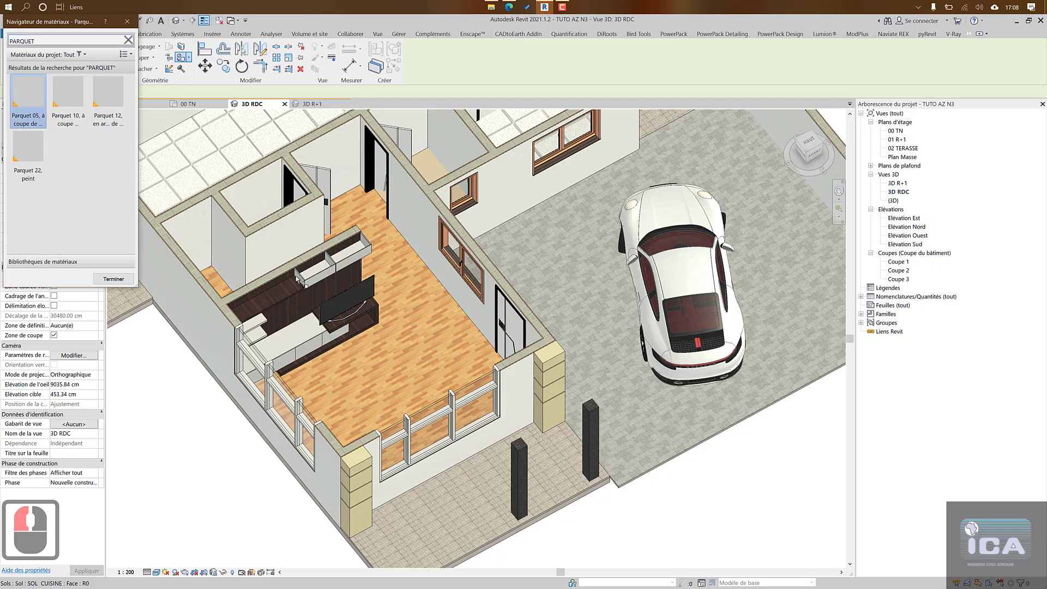
click(399, 355)
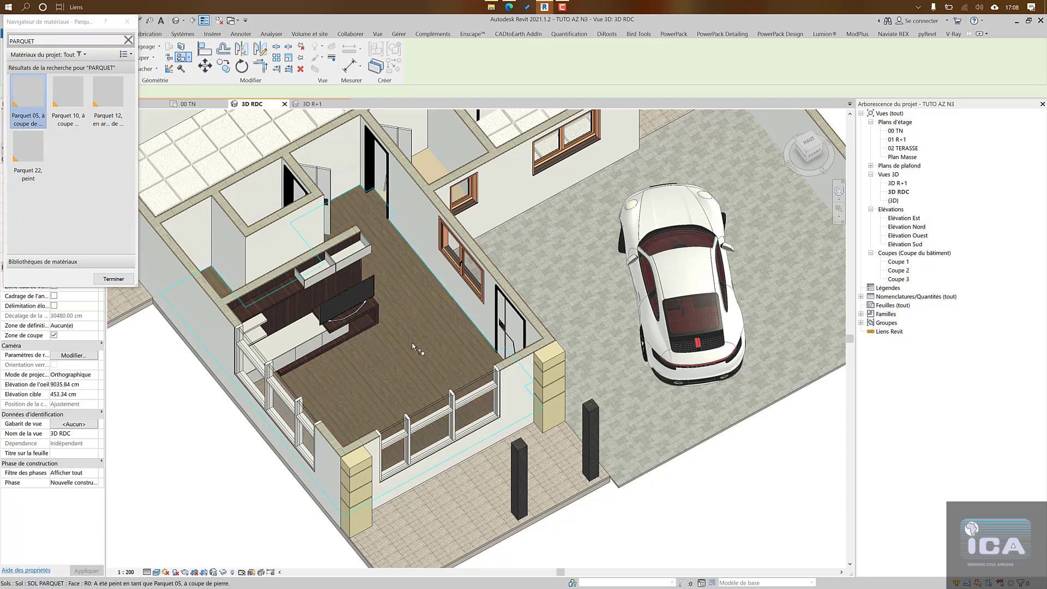
scroll(411, 342, up, 9)
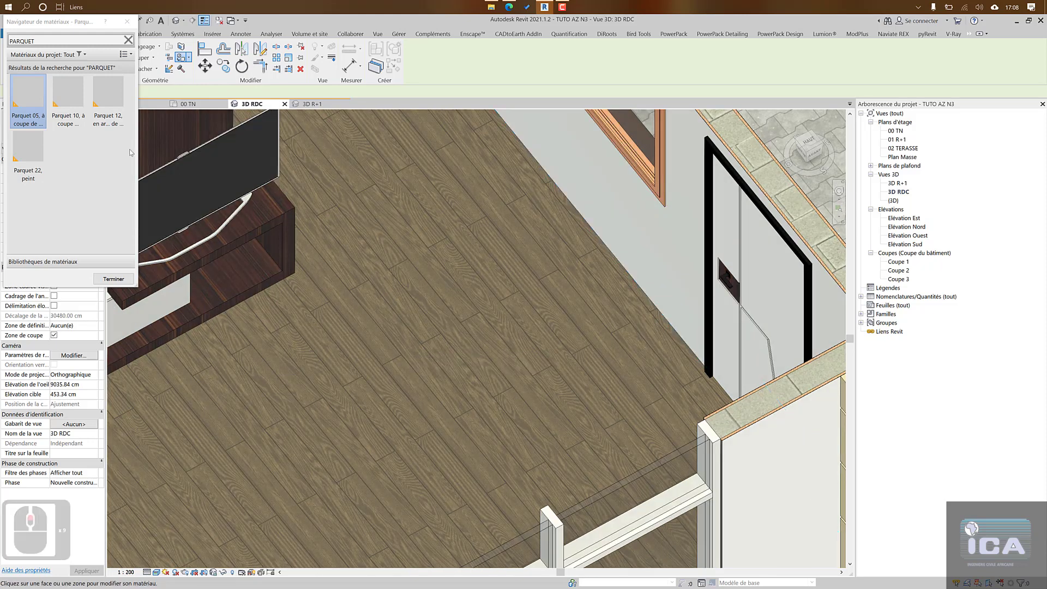
Step: Try the Parquet 10, Parquet 12 and Parquet 22 finishes on the living-room floor in turn
click(68, 96)
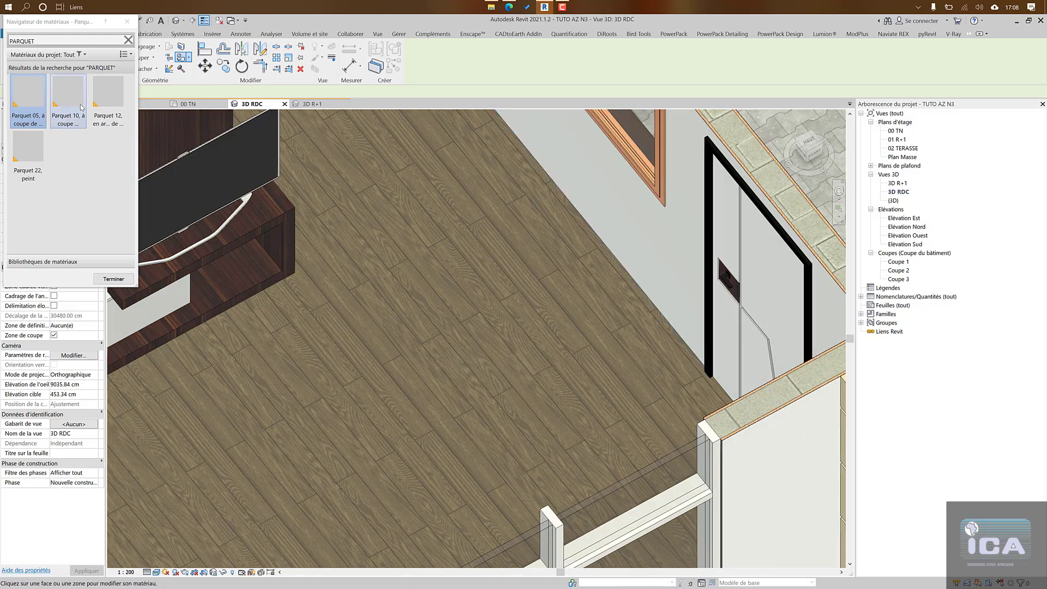
click(433, 306)
scroll(434, 306, down, 5)
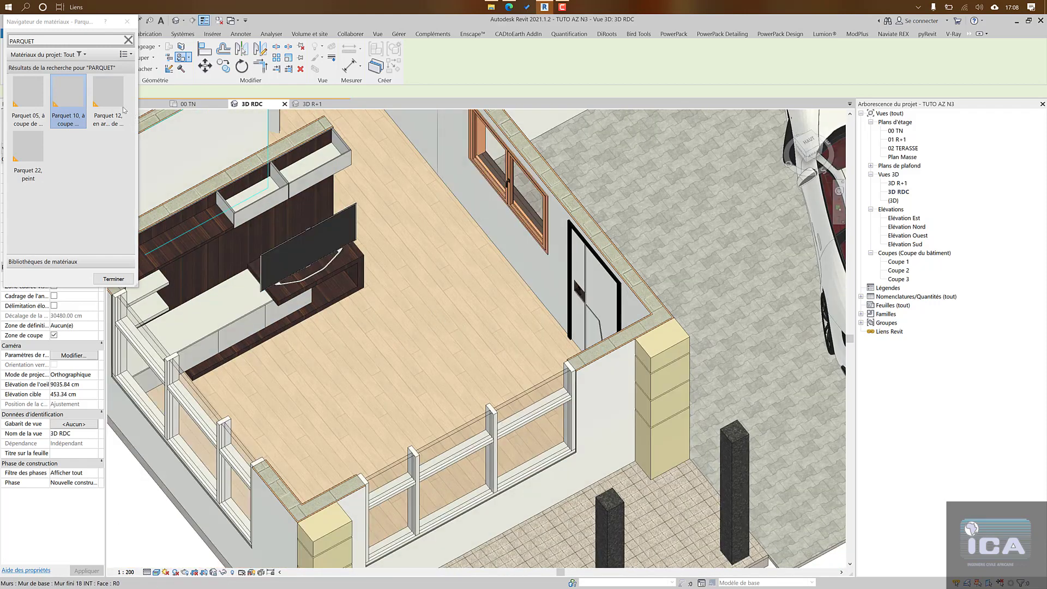
click(108, 96)
click(429, 285)
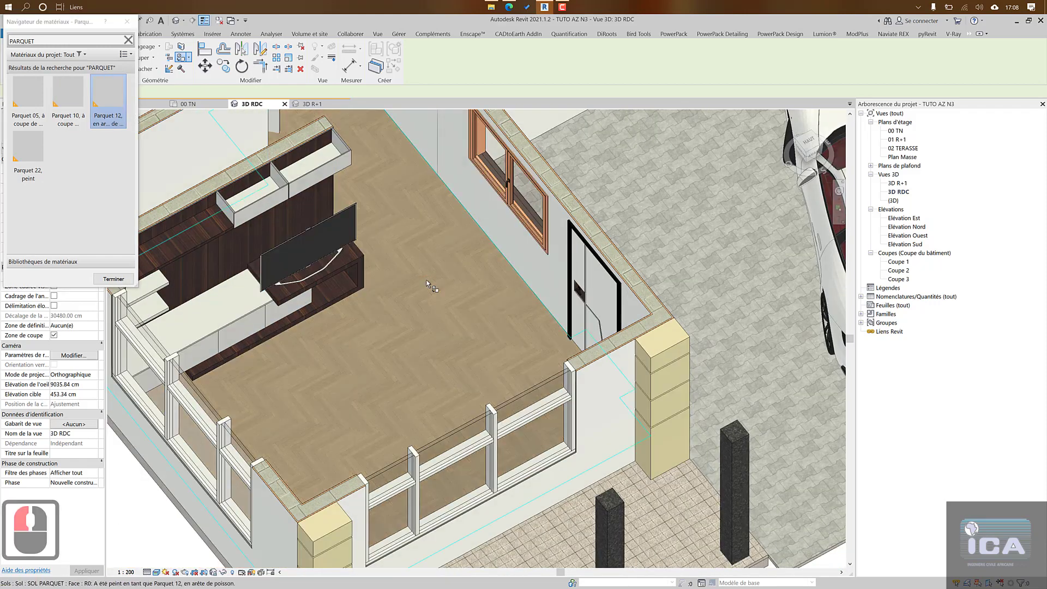
click(23, 157)
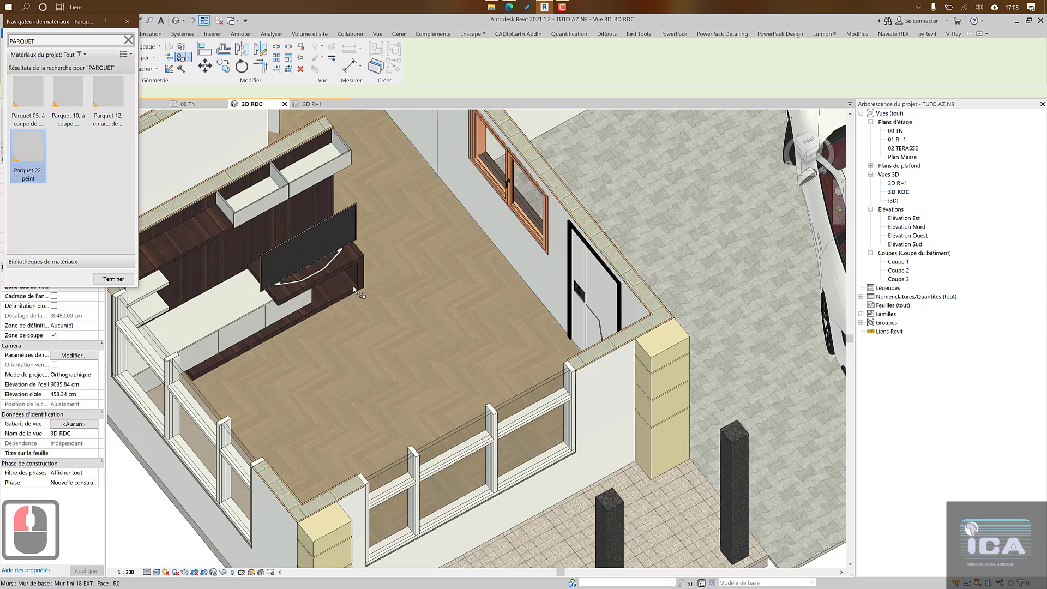
click(414, 299)
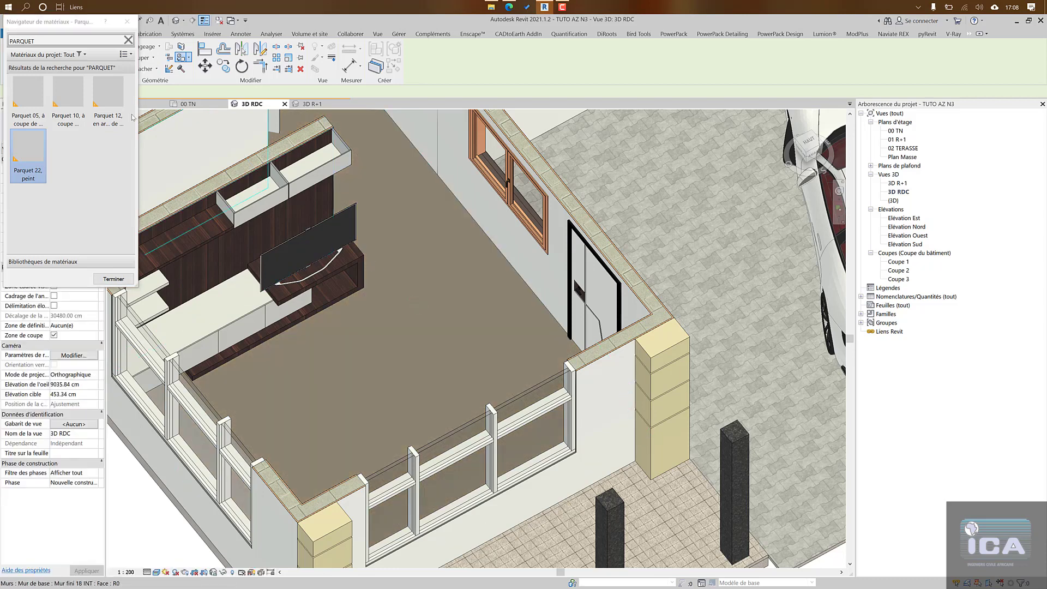
Step: Repaint the living-room floor with Parquet 12, en arête de poisson
click(120, 116)
click(419, 306)
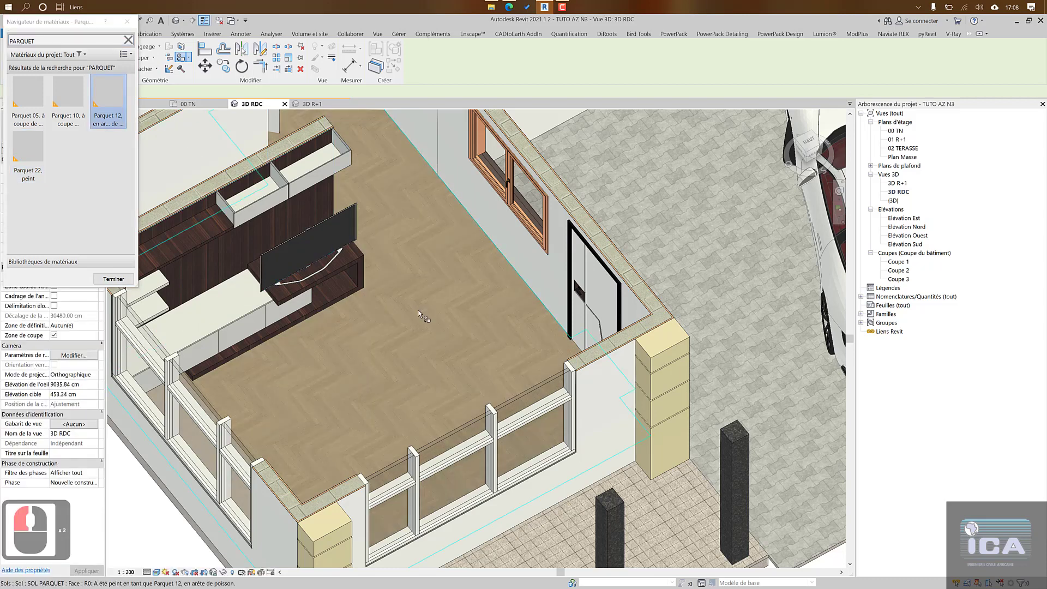
Step: Repaint the living-room floor with the Parquet 10 material and finish painting
click(68, 98)
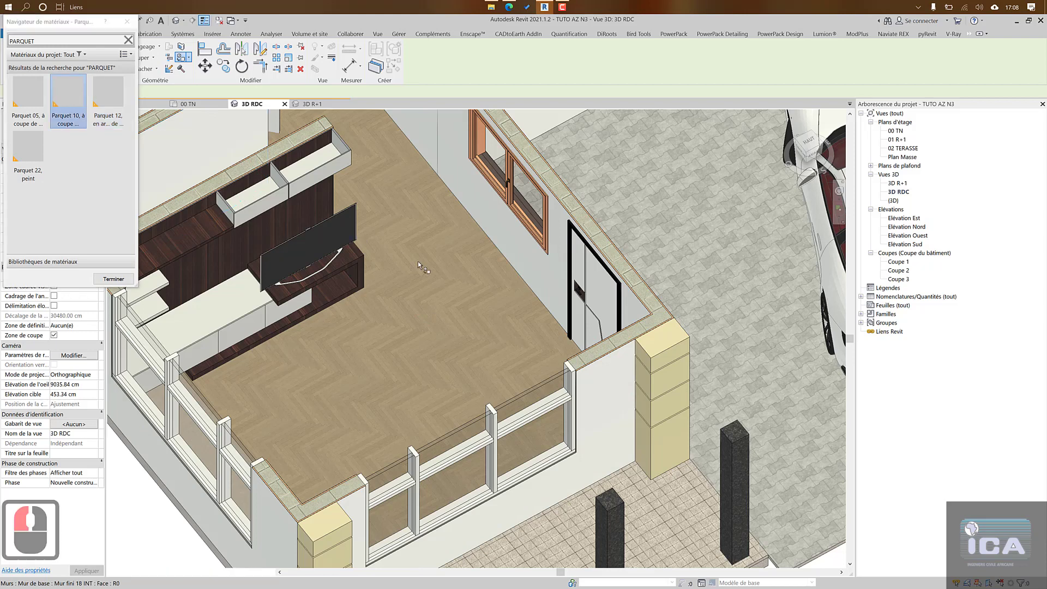
click(446, 277)
key(Escape)
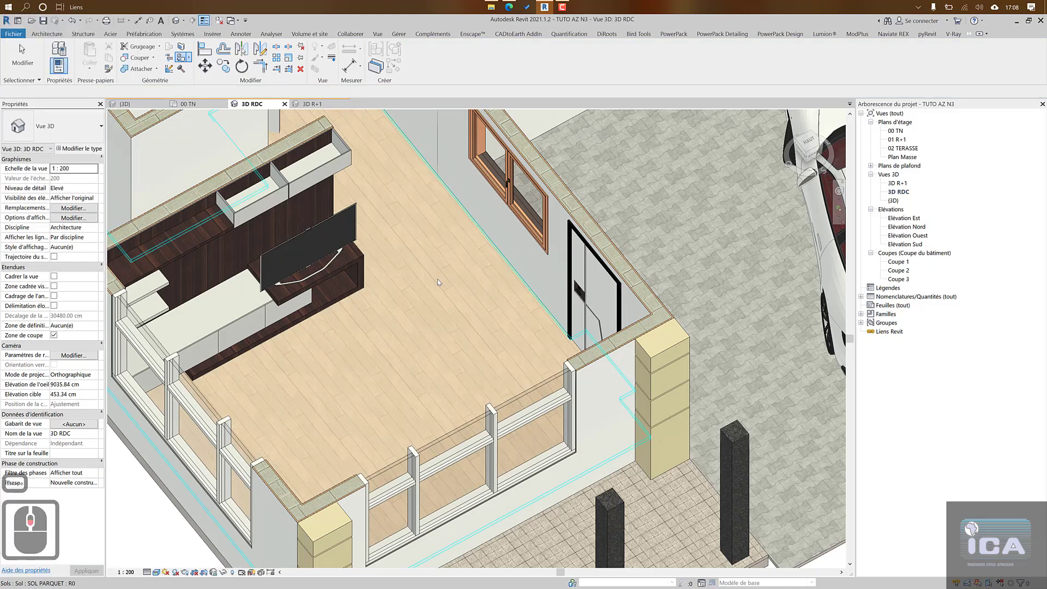
Step: Examine the living-room floor finish and the whole ground floor from several angles in the 3D RDC view
scroll(437, 279, down, 2)
scroll(451, 325, up, 2)
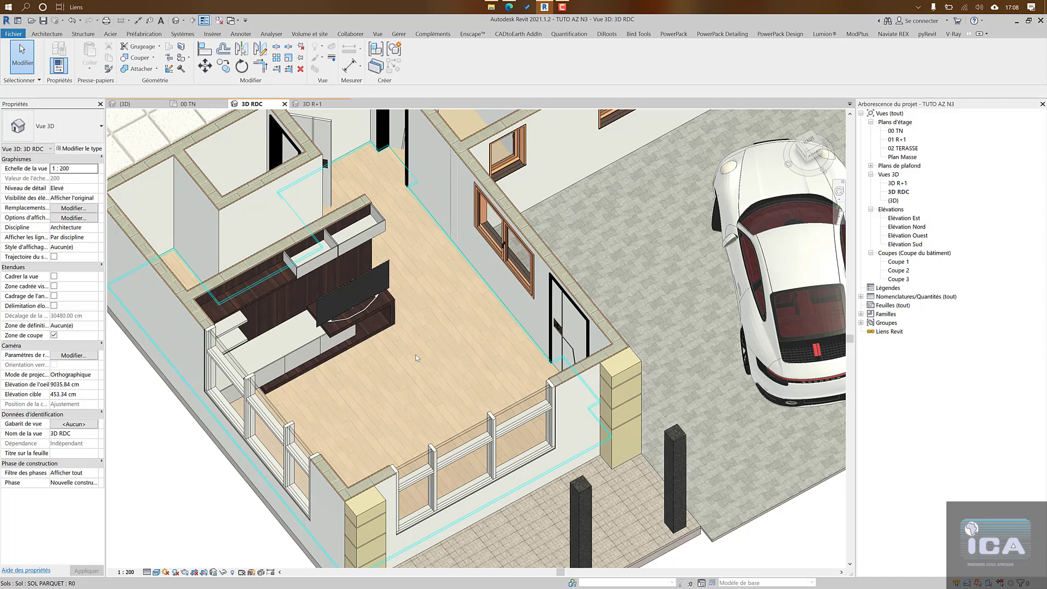
scroll(458, 469, down, 5)
scroll(494, 490, up, 3)
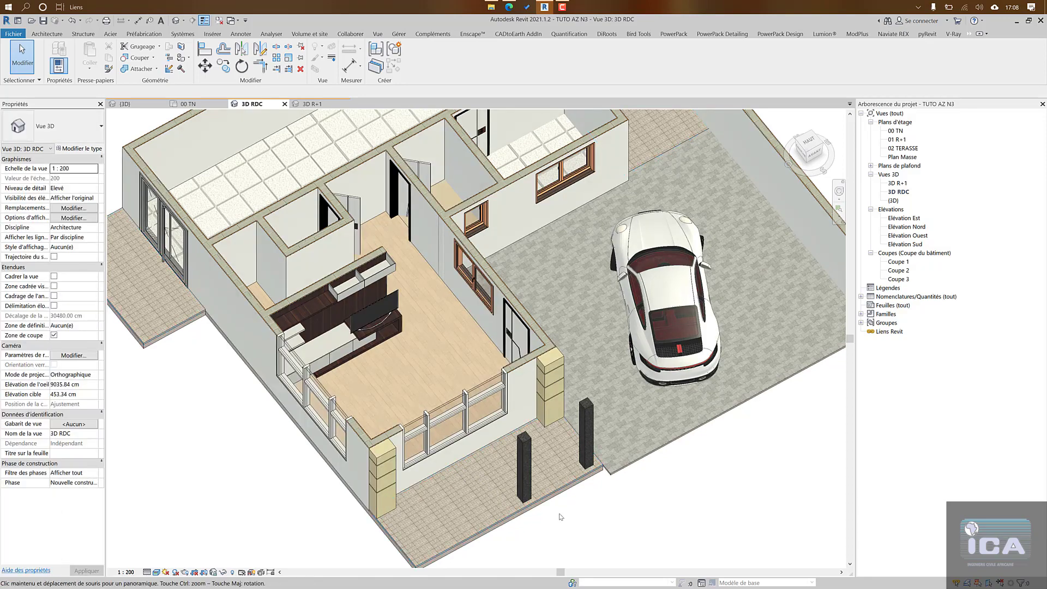
mouse_move(561, 514)
middle_down()
mouse_move(565, 521)
mouse_move(542, 505)
mouse_move(531, 531)
mouse_move(564, 524)
middle_up()
scroll(429, 361, up, 5)
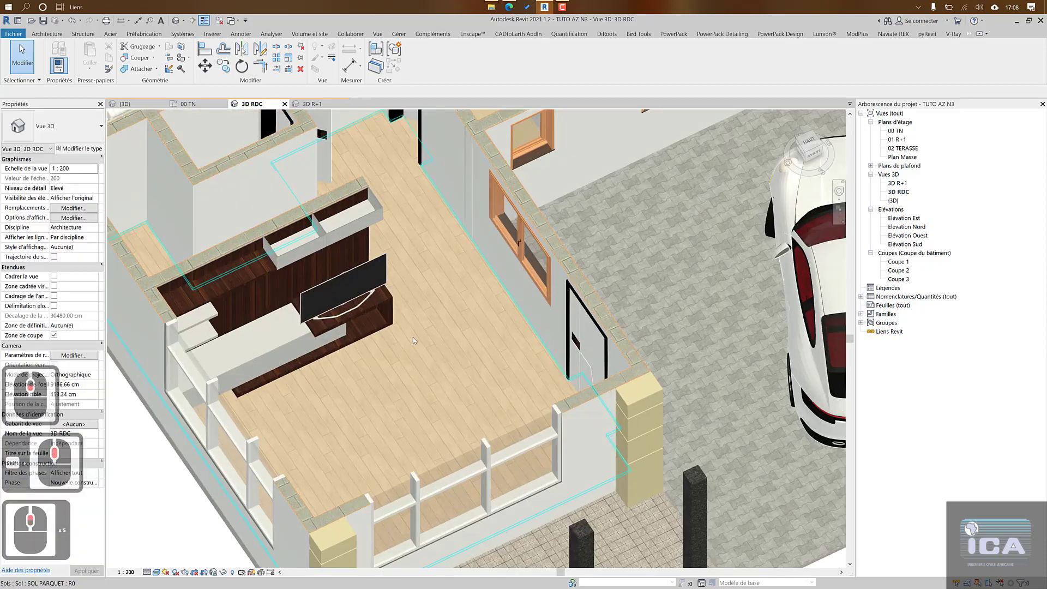
scroll(532, 339, down, 3)
scroll(532, 340, down, 1)
shift+middle_drag(484, 402, 431, 364)
scroll(567, 352, down, 5)
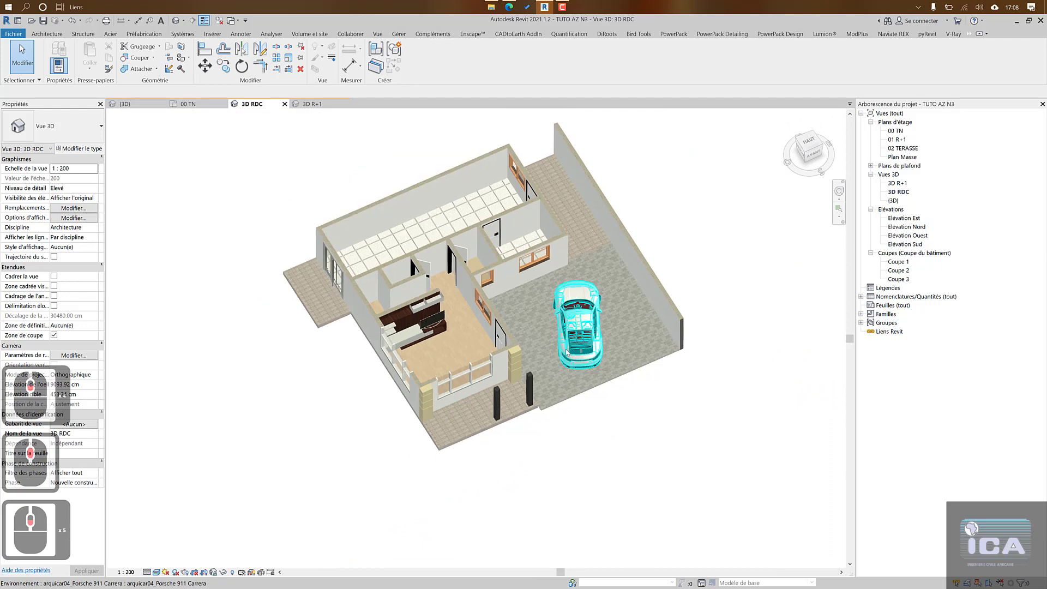
shift+middle_drag(567, 353, 392, 286)
scroll(390, 283, up, 6)
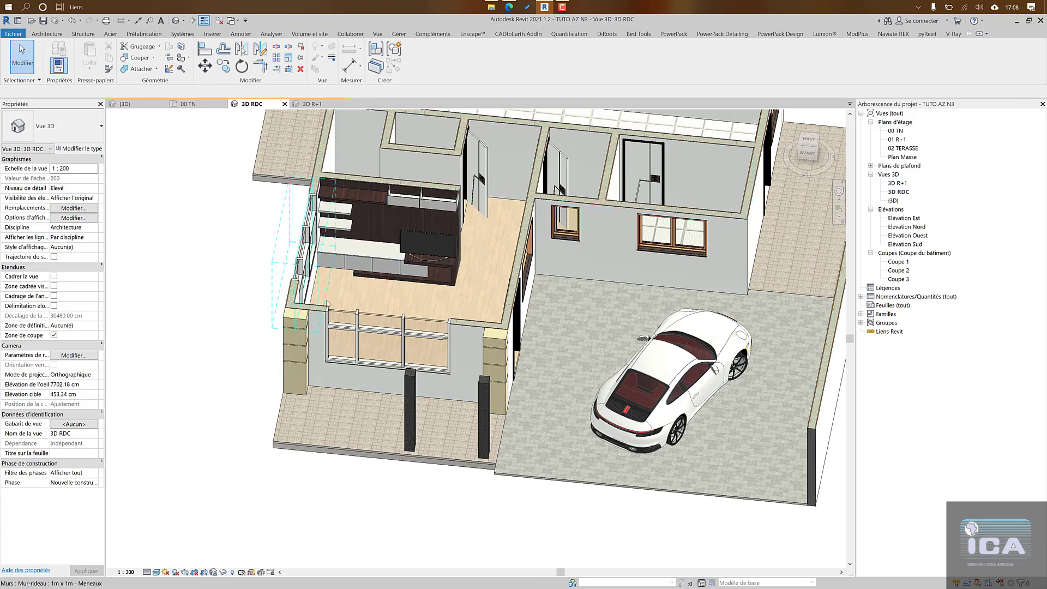
Step: Open the 00 TN floor plan at the living room
click(190, 104)
scroll(450, 330, down, 2)
scroll(450, 331, down, 3)
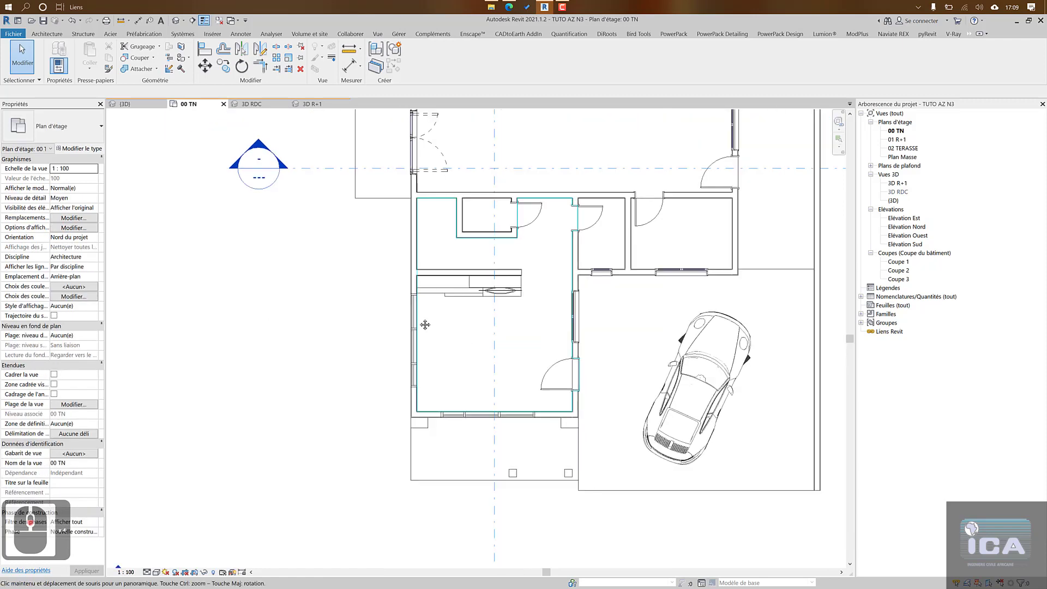
Step: Switch to the web browser and search BIMobject for CANAPE
click(509, 8)
drag(450, 130, 373, 149)
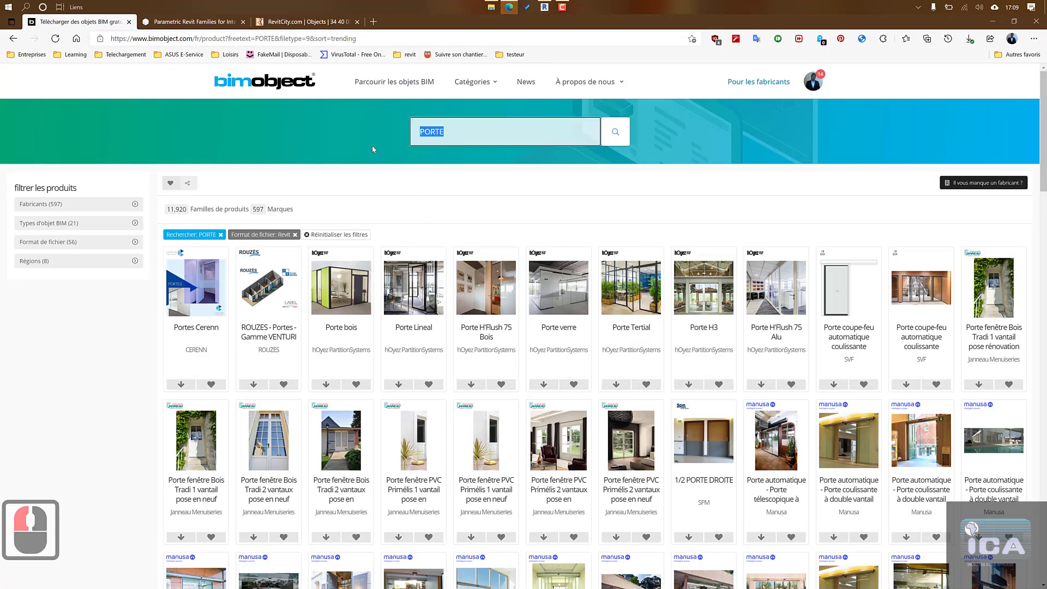
text(CANAPE)
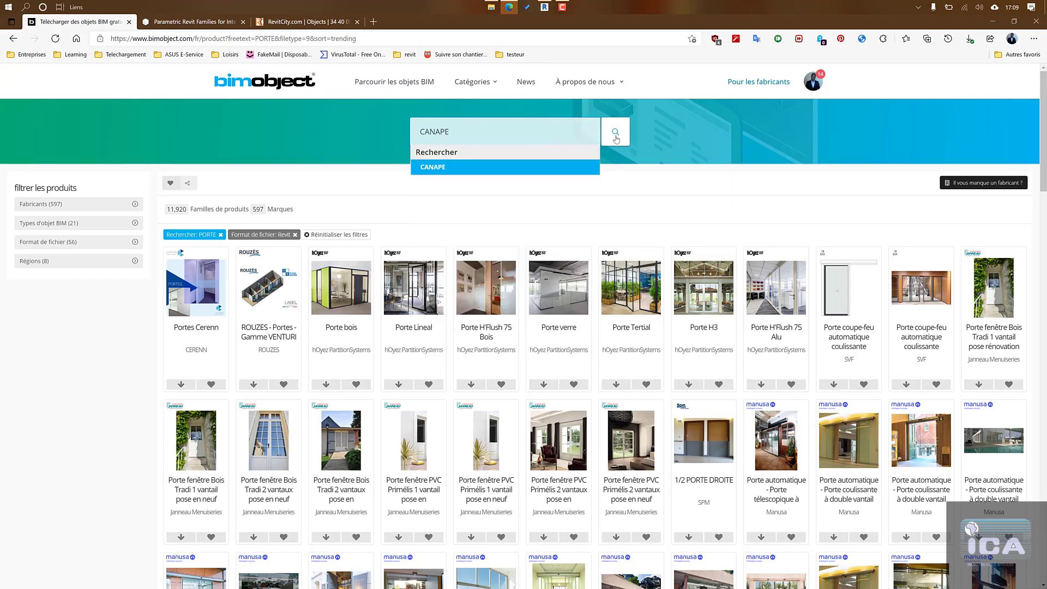
click(615, 139)
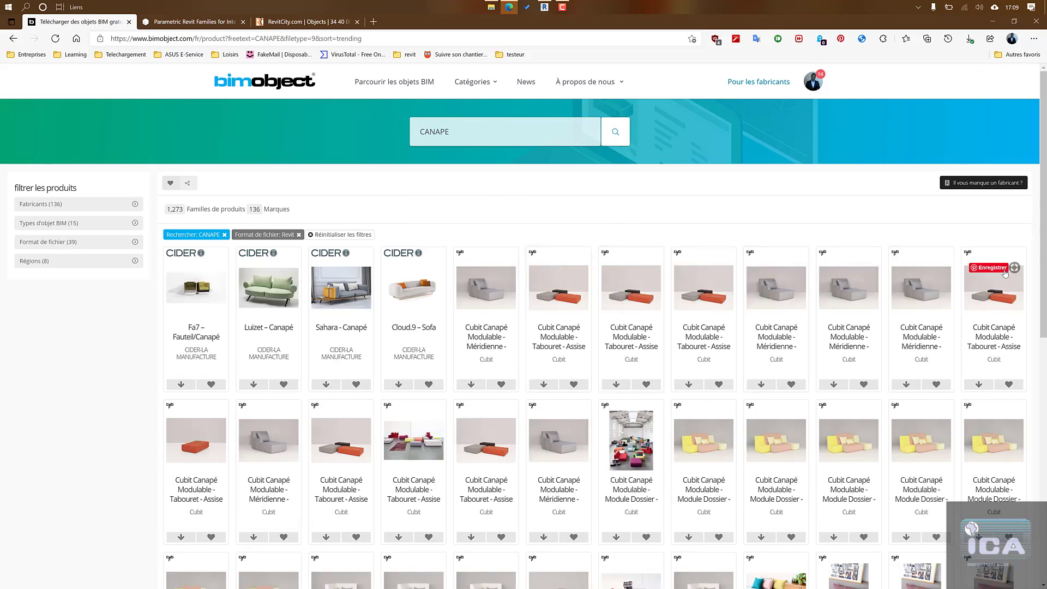
Step: Look through the CANAPE product results for a sofa that suits the living room
scroll(706, 369, down, 4)
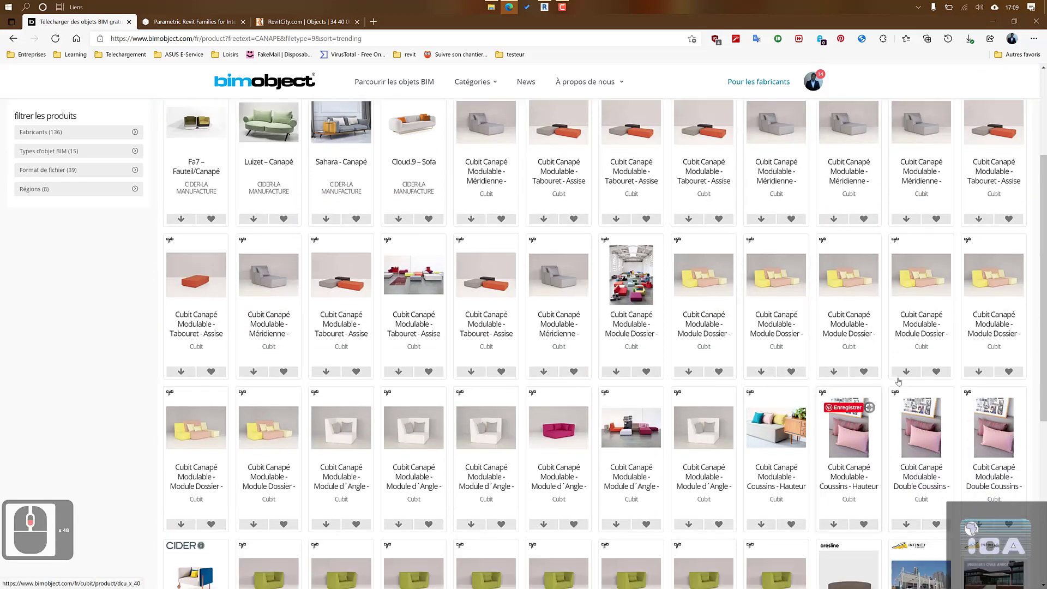
scroll(615, 400, down, 2)
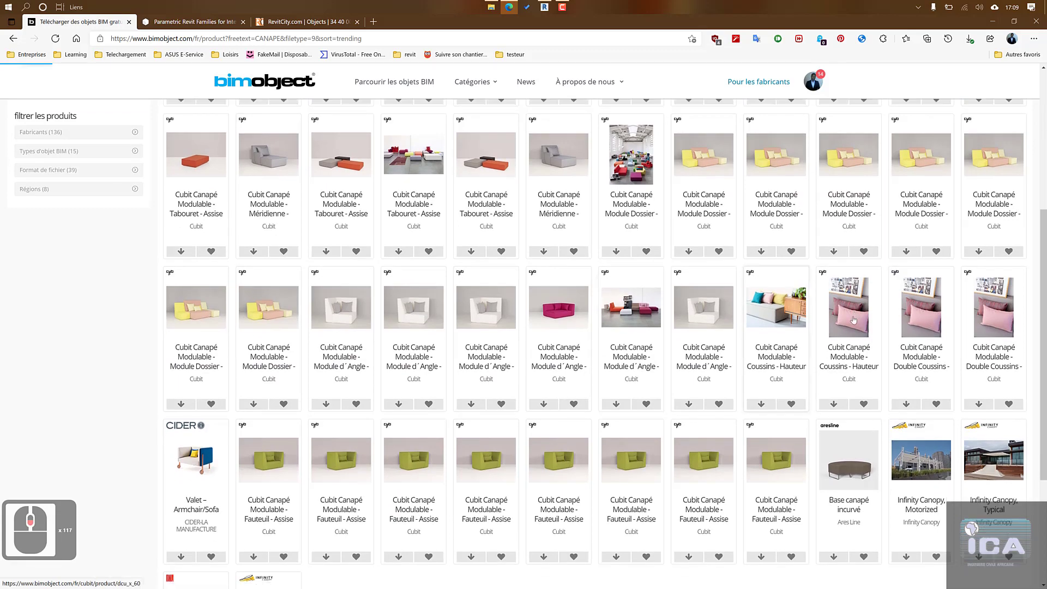
scroll(721, 362, down, 4)
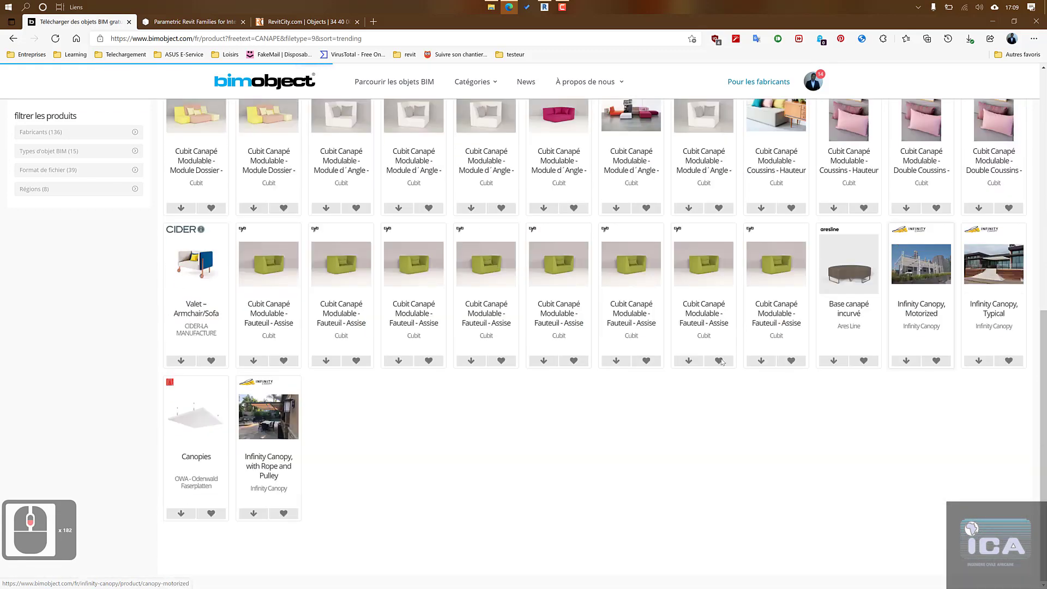
scroll(641, 364, down, 5)
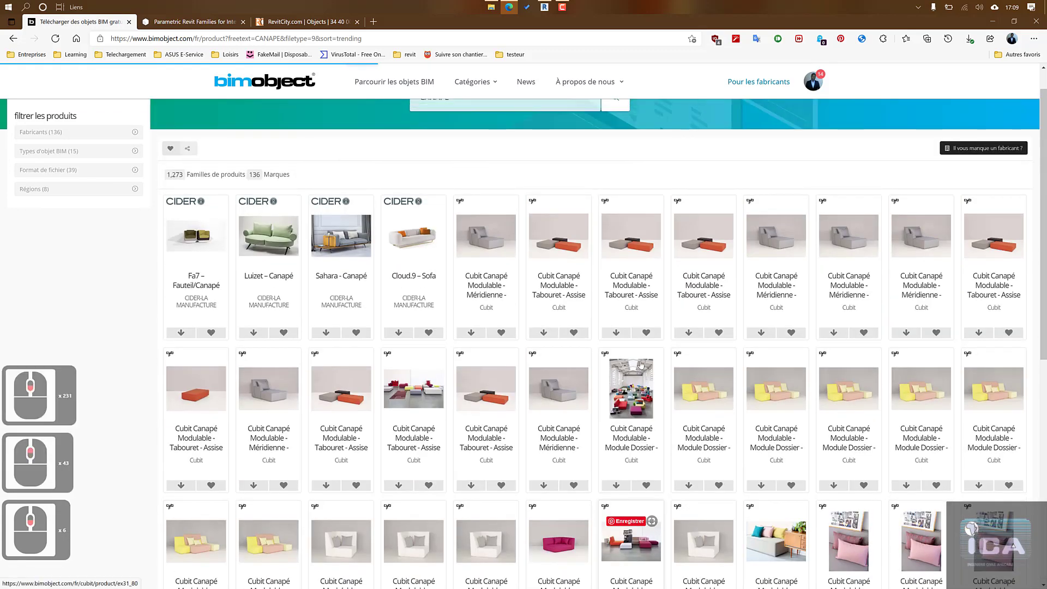
scroll(642, 364, down, 3)
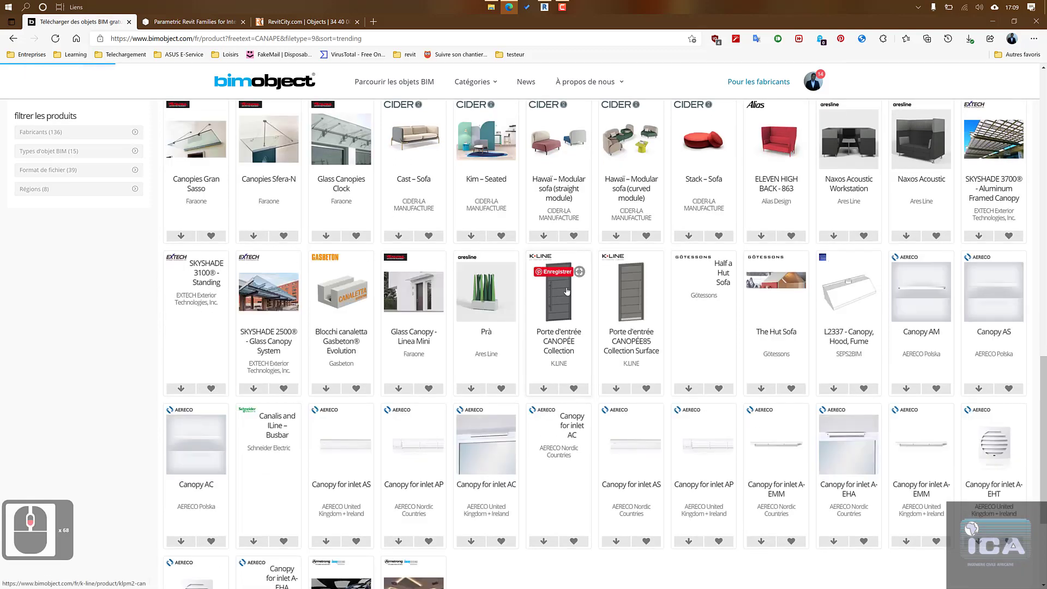
scroll(621, 274, down, 15)
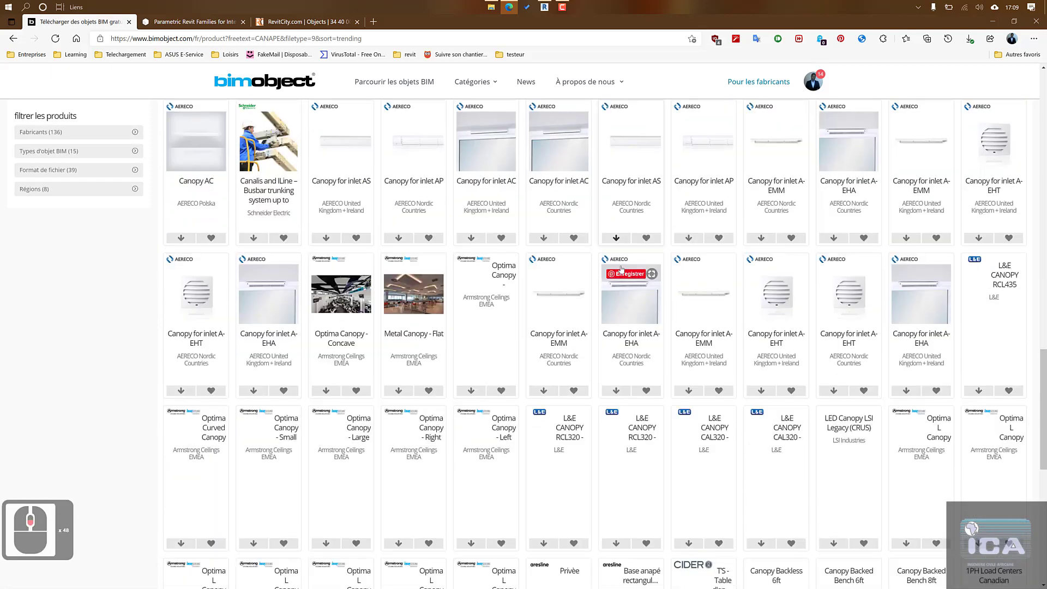
scroll(621, 268, down, 5)
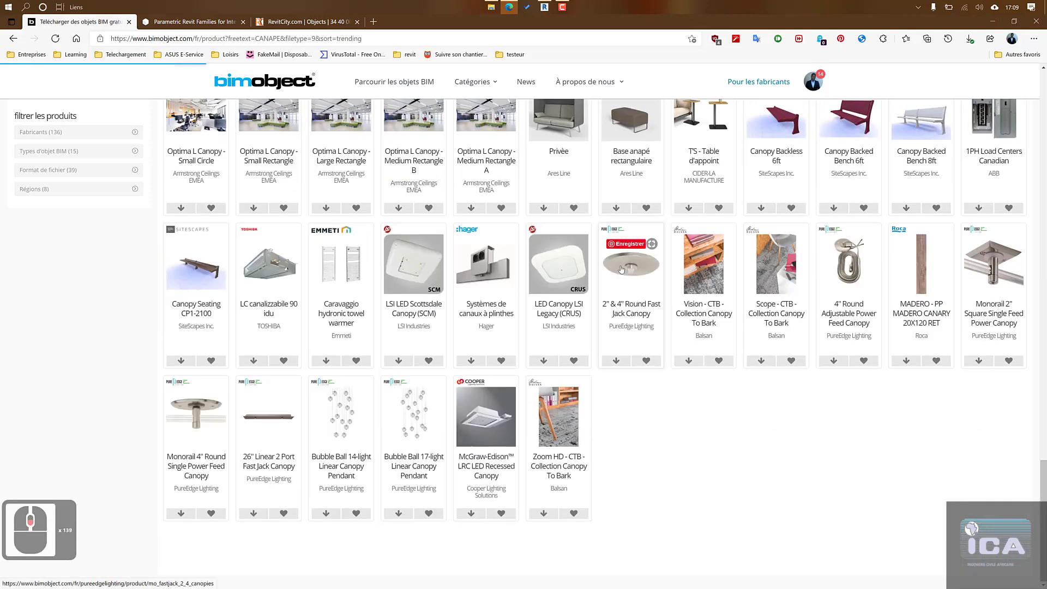
scroll(620, 268, up, 20)
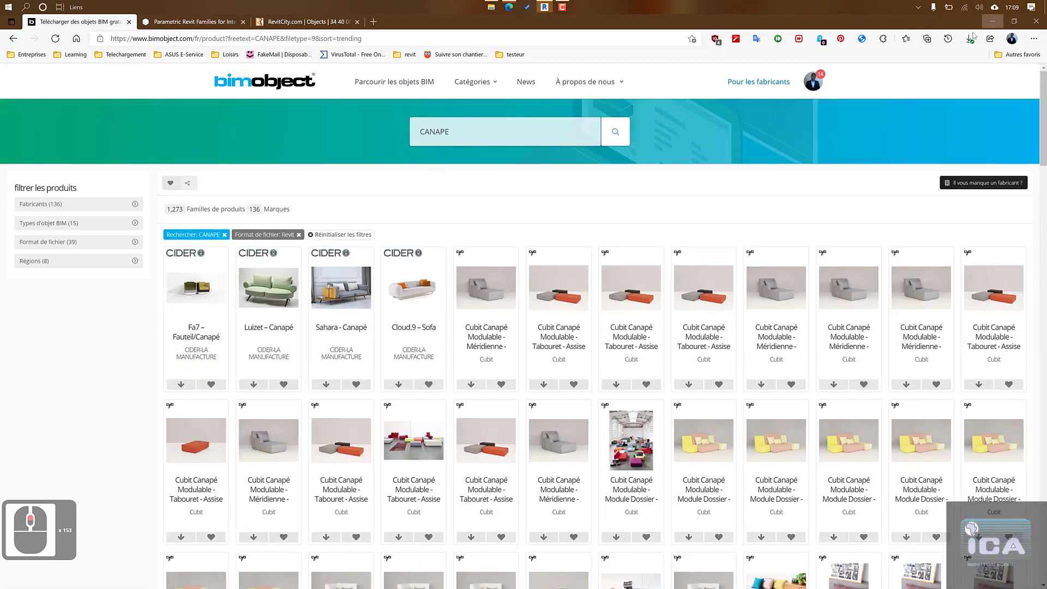
Step: Switch from the browser to Revit, shrink its window to uncover the desktop furniture library, and go up to the library's parent folder
click(993, 20)
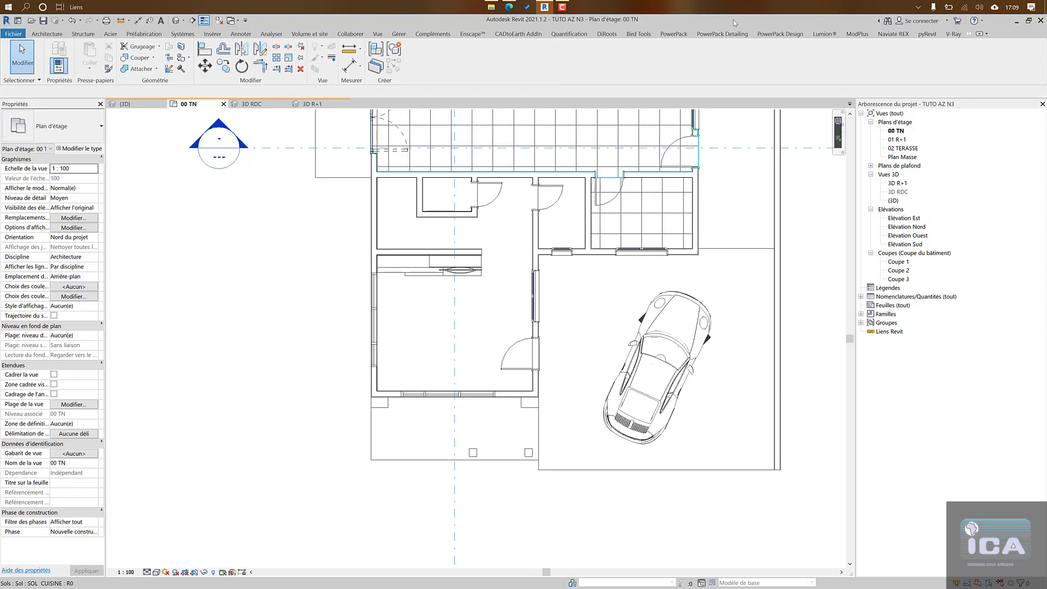
drag(734, 20, 872, 152)
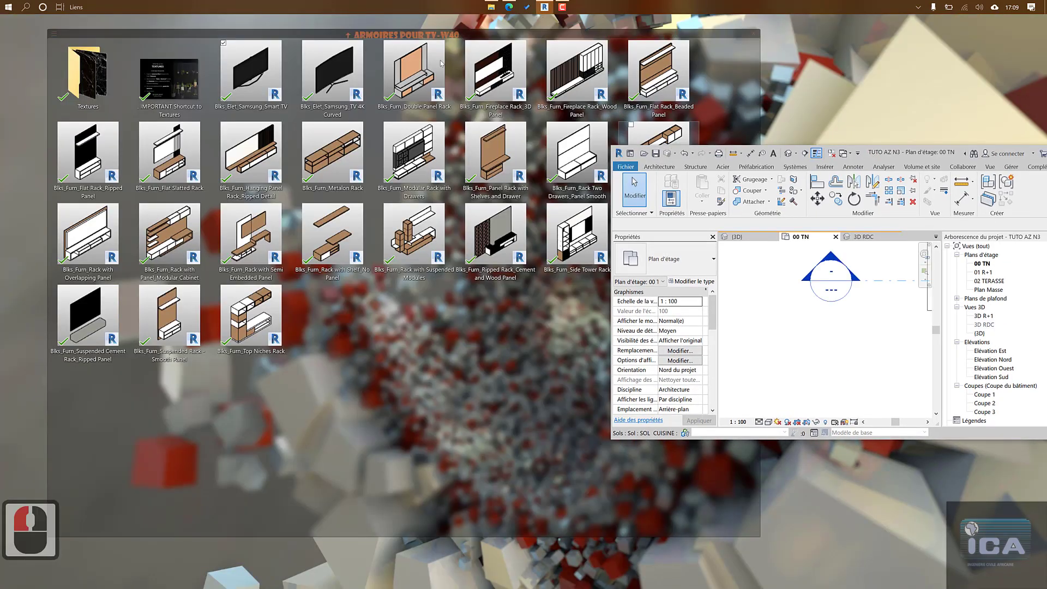
click(347, 34)
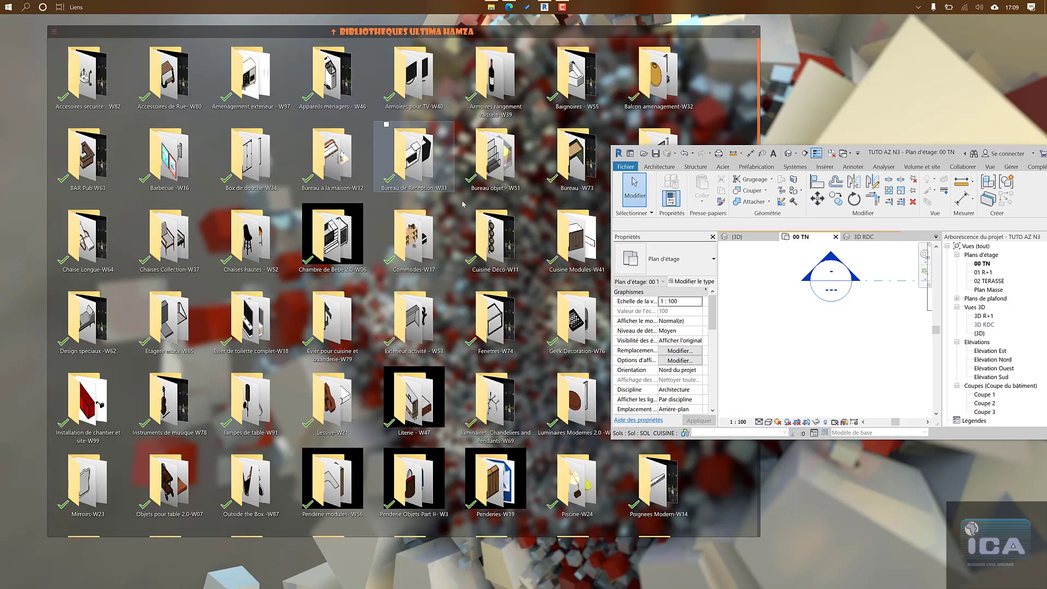
Step: Browse the furniture library's category folders and open the Sofas-W22 folder
scroll(334, 296, down, 3)
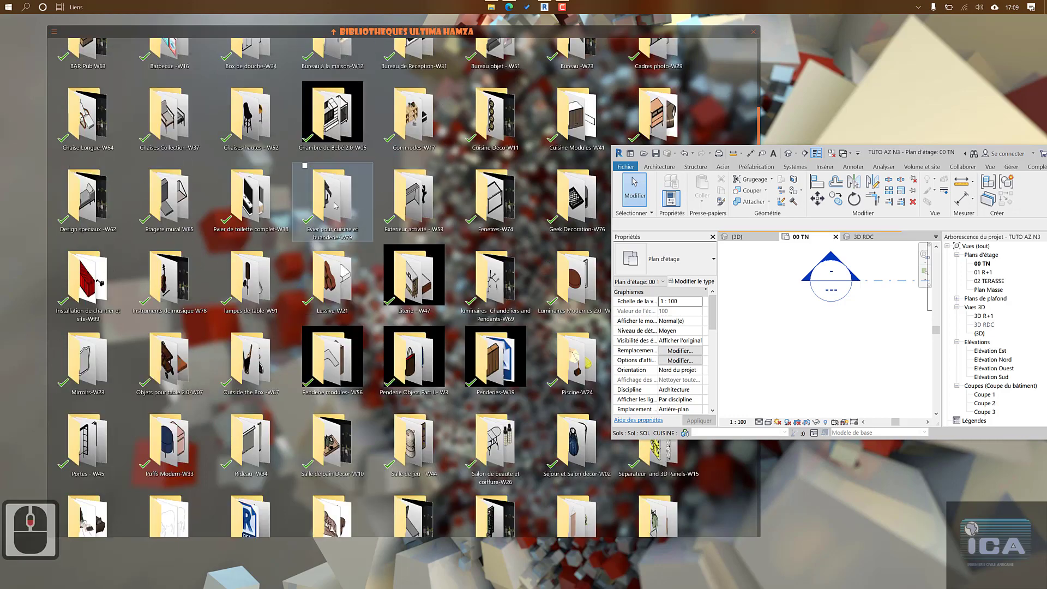
scroll(477, 254, down, 6)
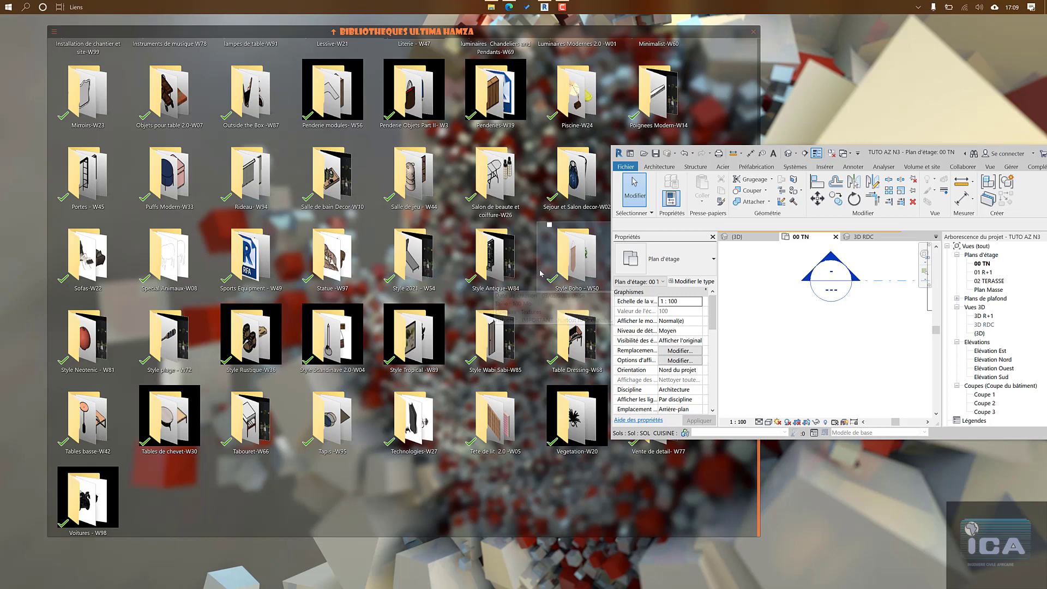
scroll(541, 274, up, 3)
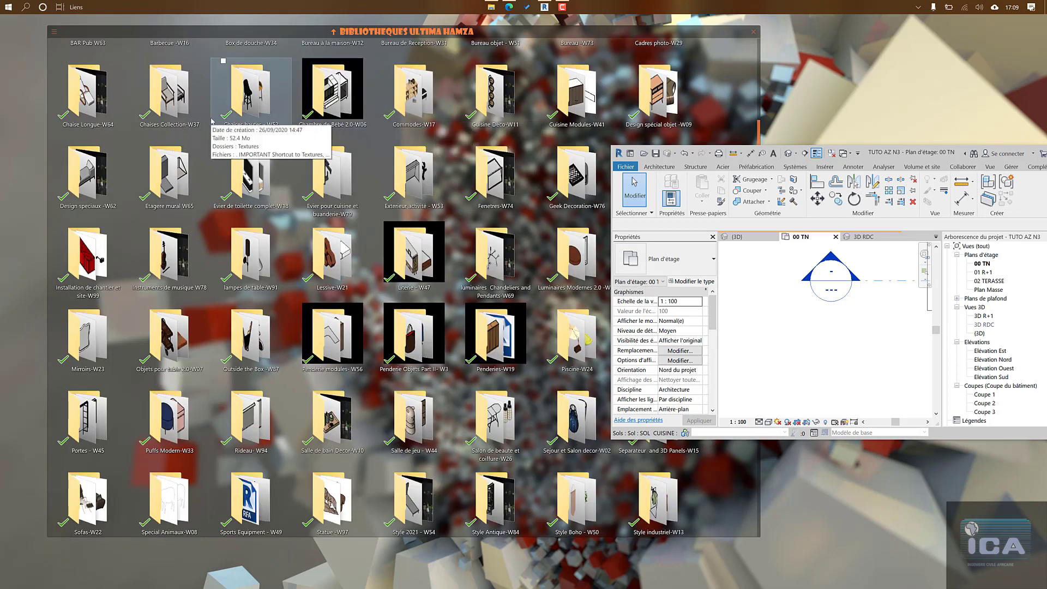
scroll(212, 121, up, 2)
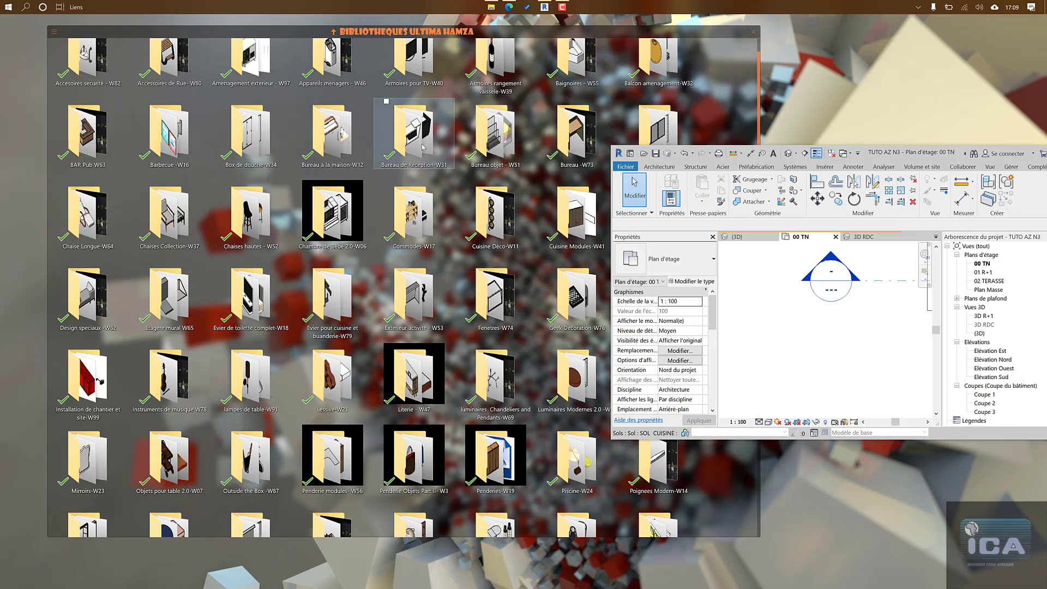
scroll(423, 147, down, 4)
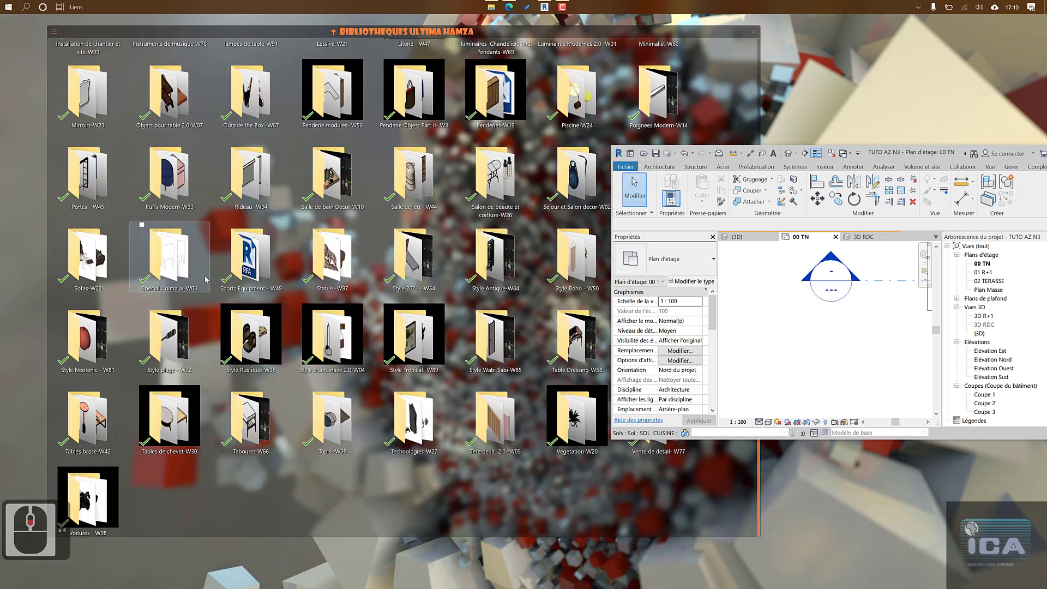
double_click(112, 272)
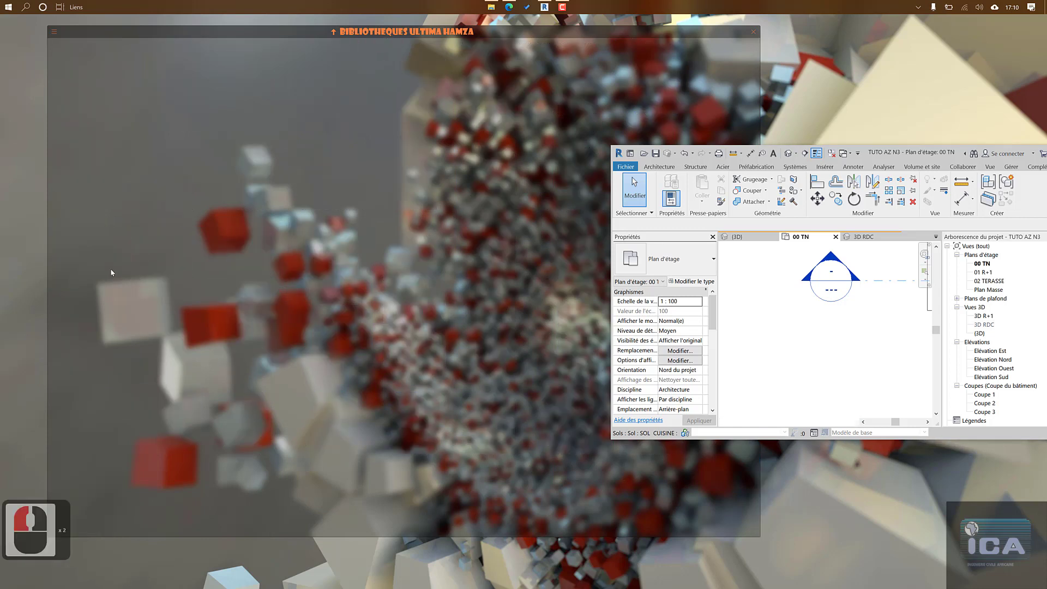
Step: Enlarge the icons in the Sofas-W22 folder and look through the sofa families
right_click(373, 250)
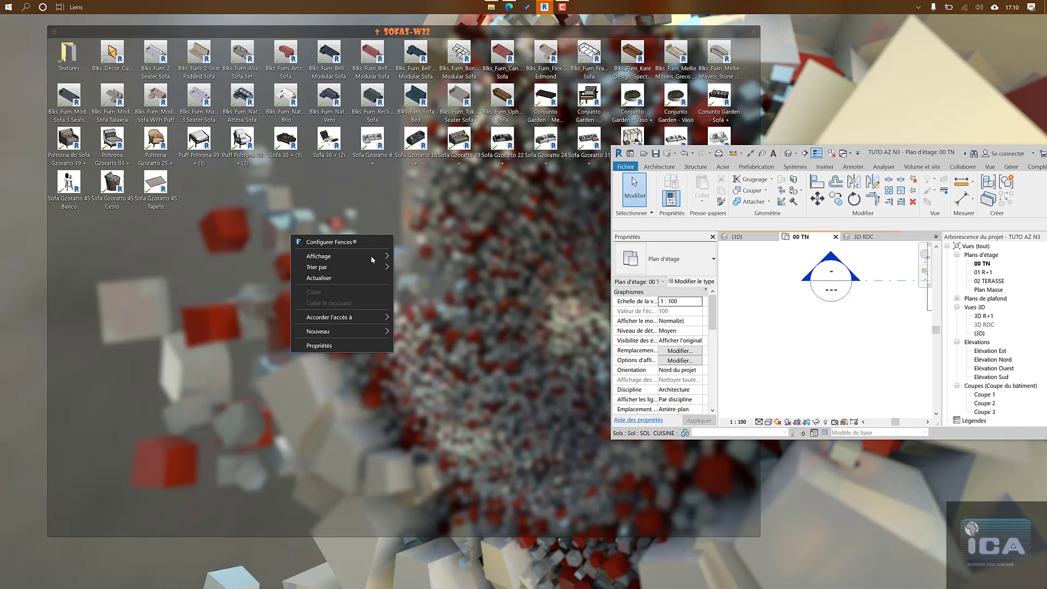
mouse_move(373, 260)
click(436, 257)
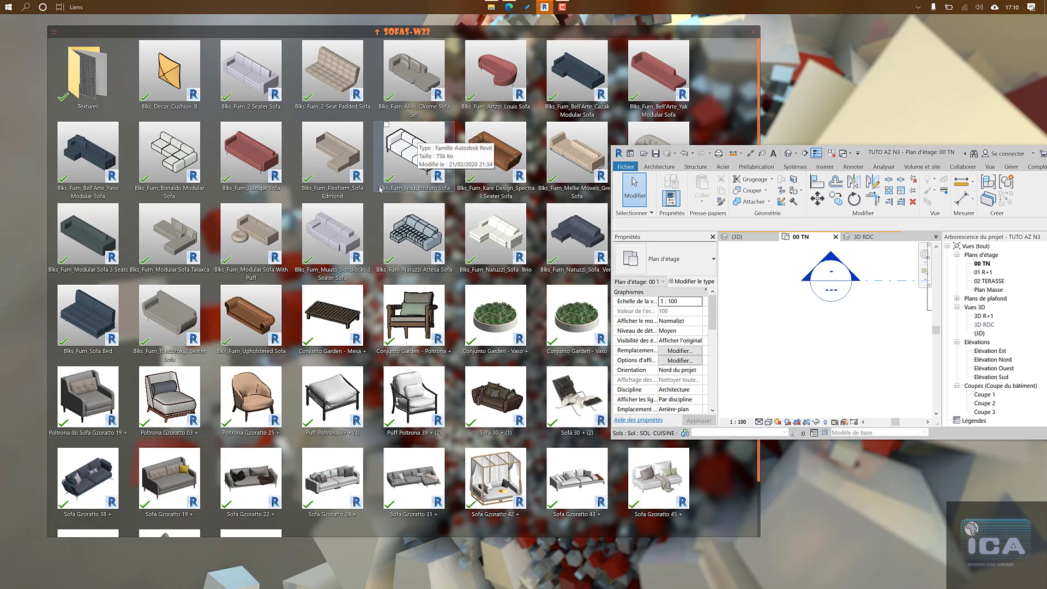
scroll(436, 51, down, 1)
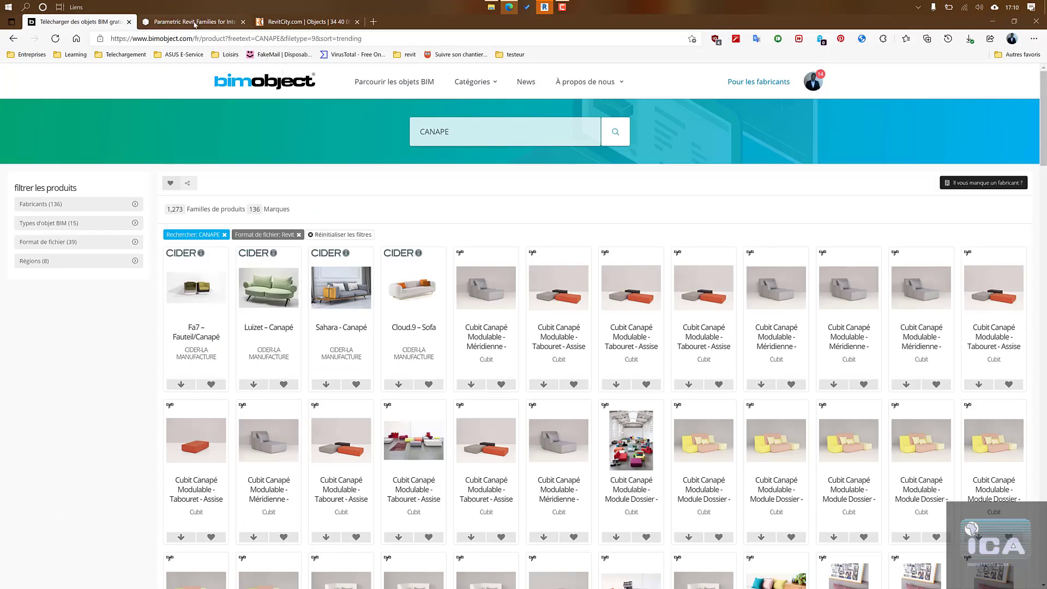
Step: Switch to the browser and review the Free and Premium plans on the Blocks website
key(ctrl+Tab)
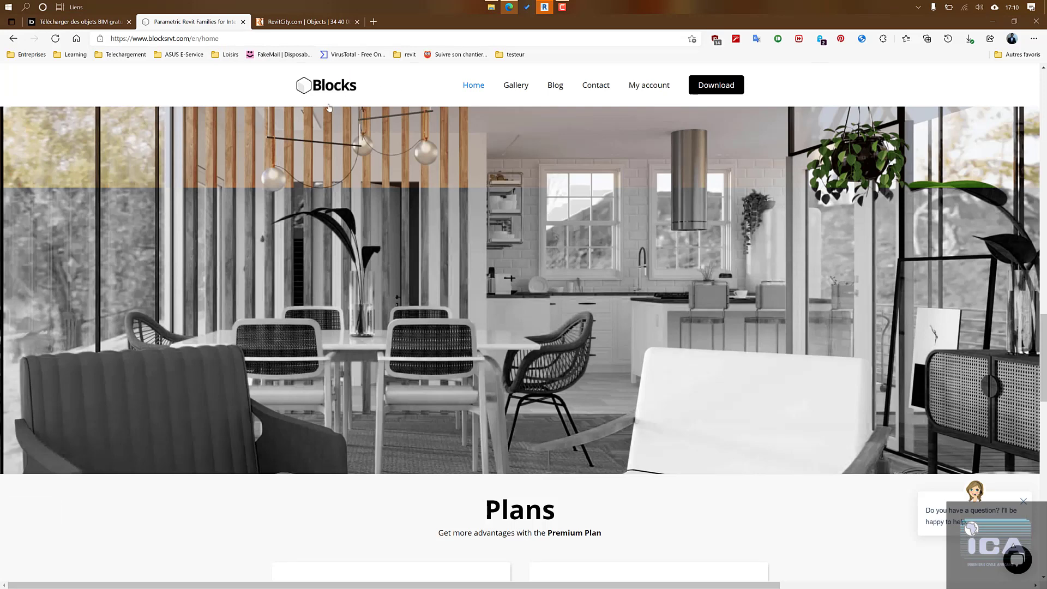
scroll(512, 287, down, 5)
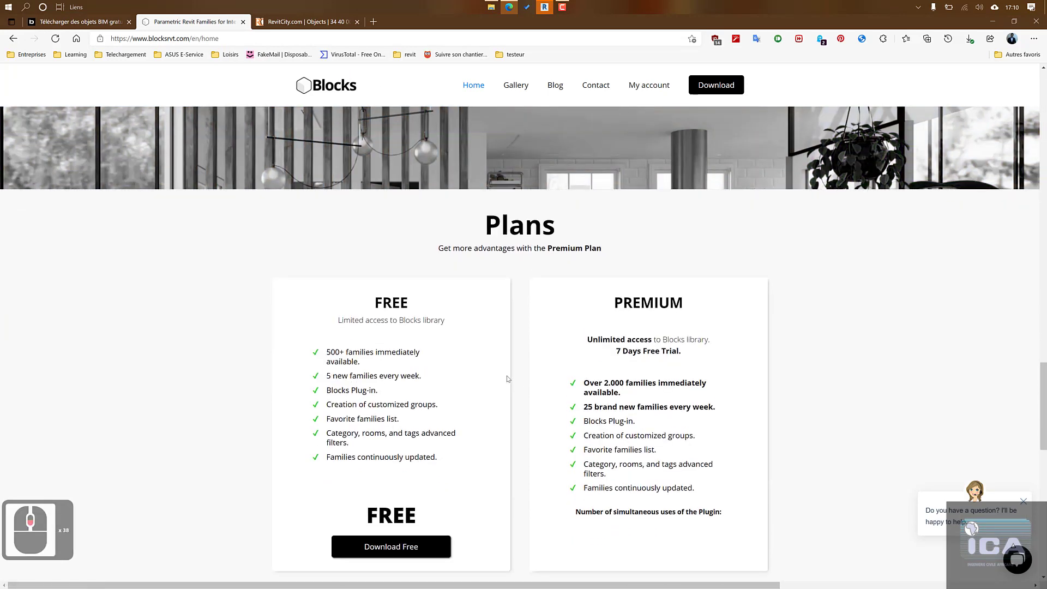
scroll(390, 527, down, 1)
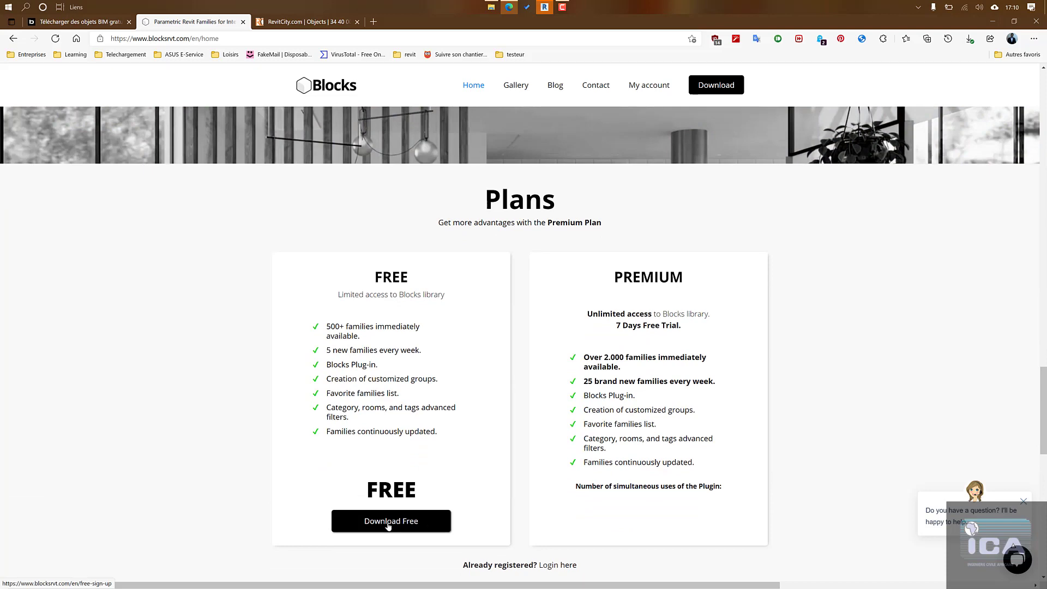
scroll(462, 285, up, 4)
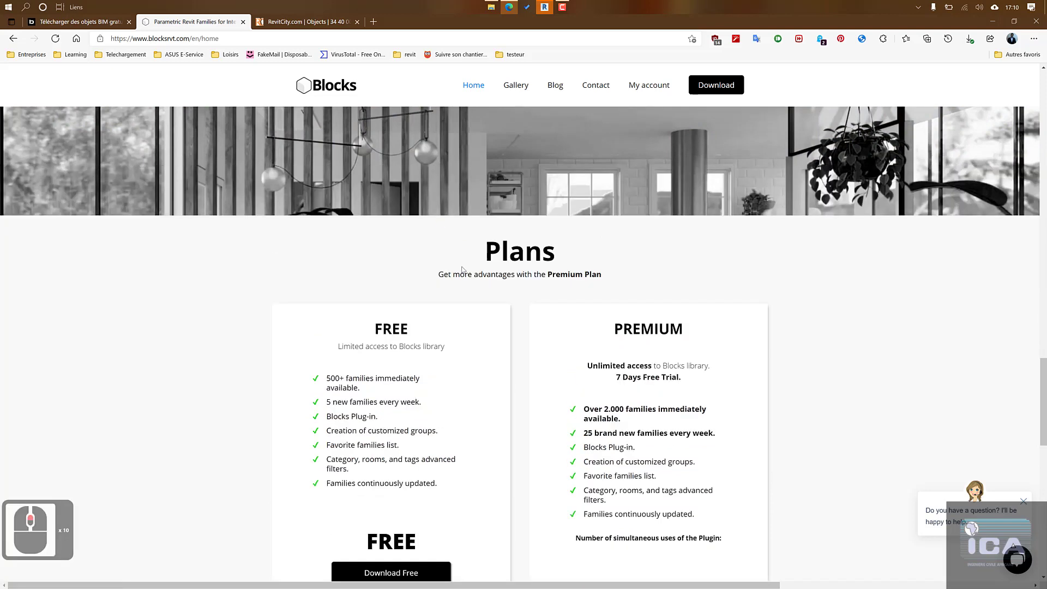
Step: Return to Revit beside the sofa folder, load the Sofá Gzoratto 22 + family into the project, and maximize the 00 TN plan
click(544, 7)
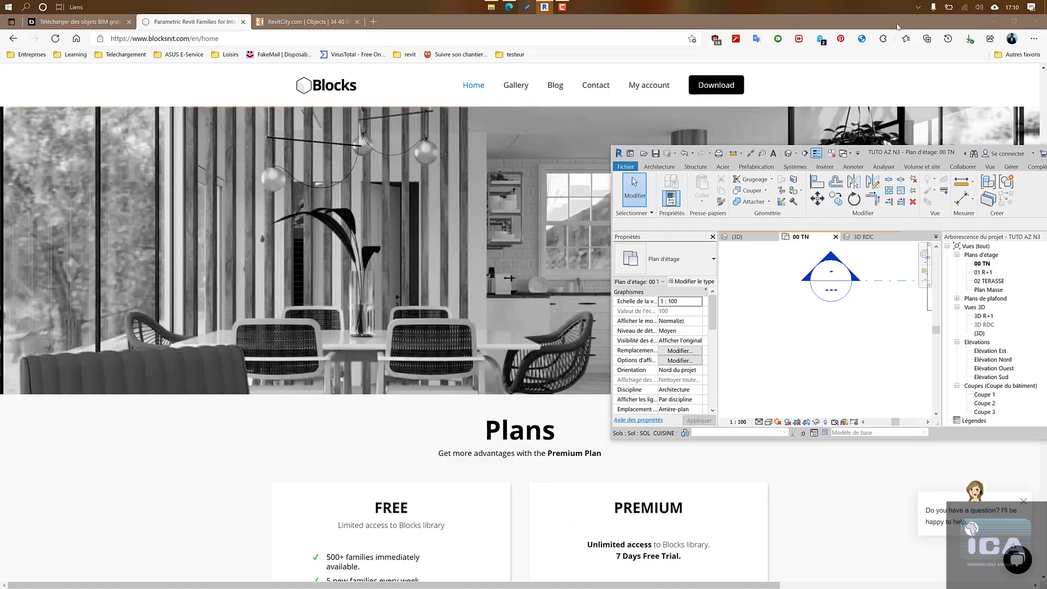
click(990, 24)
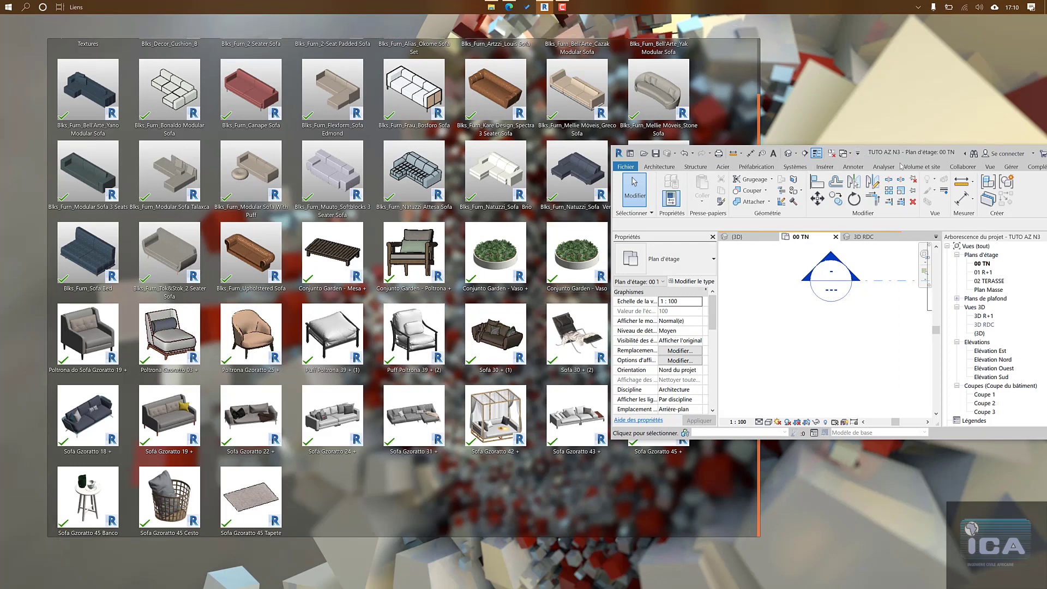
drag(866, 156, 953, 184)
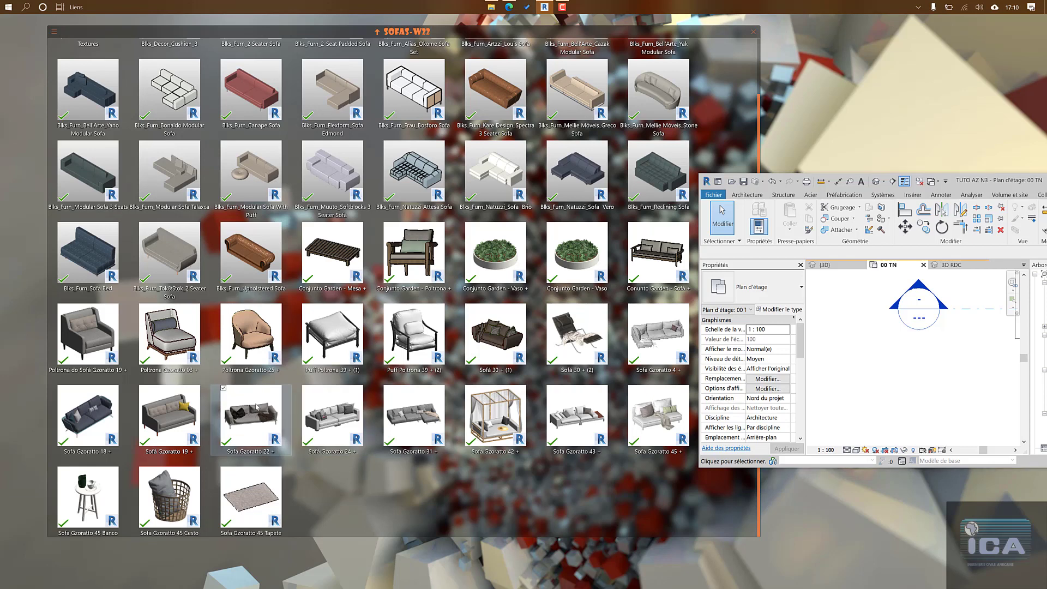
drag(256, 406, 833, 354)
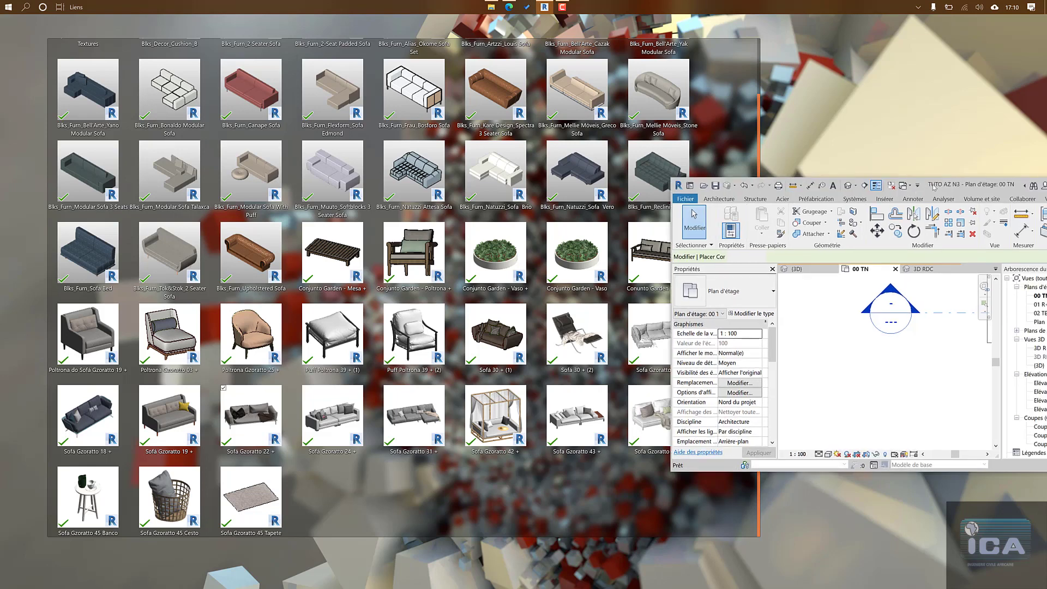
drag(962, 179, 612, 174)
click(853, 176)
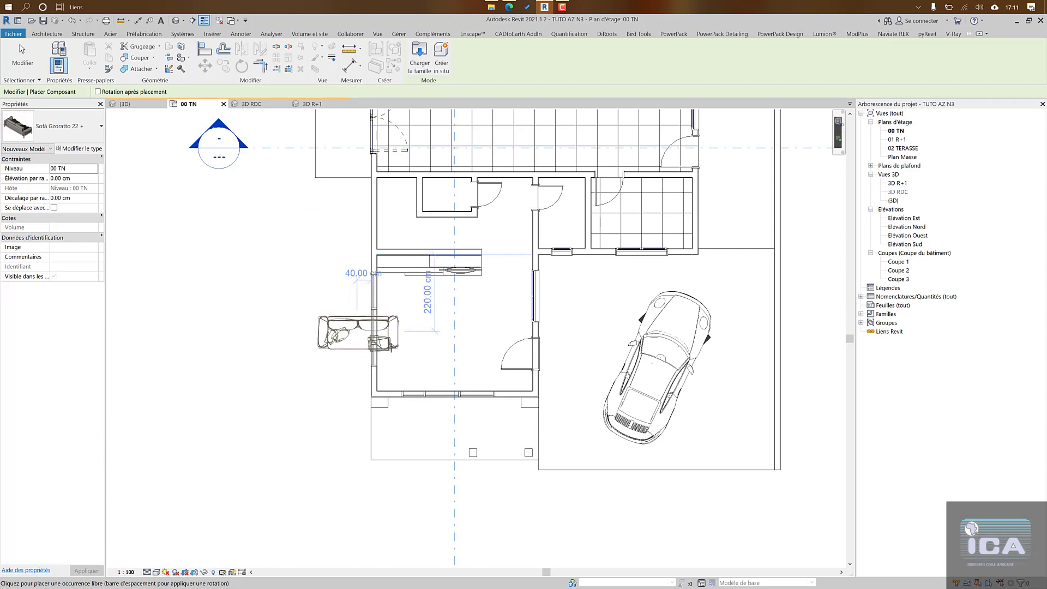
Step: Place the Sofá Gzoratto 22 + rotated along the living room's left wall, about 49 cm from the wall and 219 cm below the TV wall
key(space)
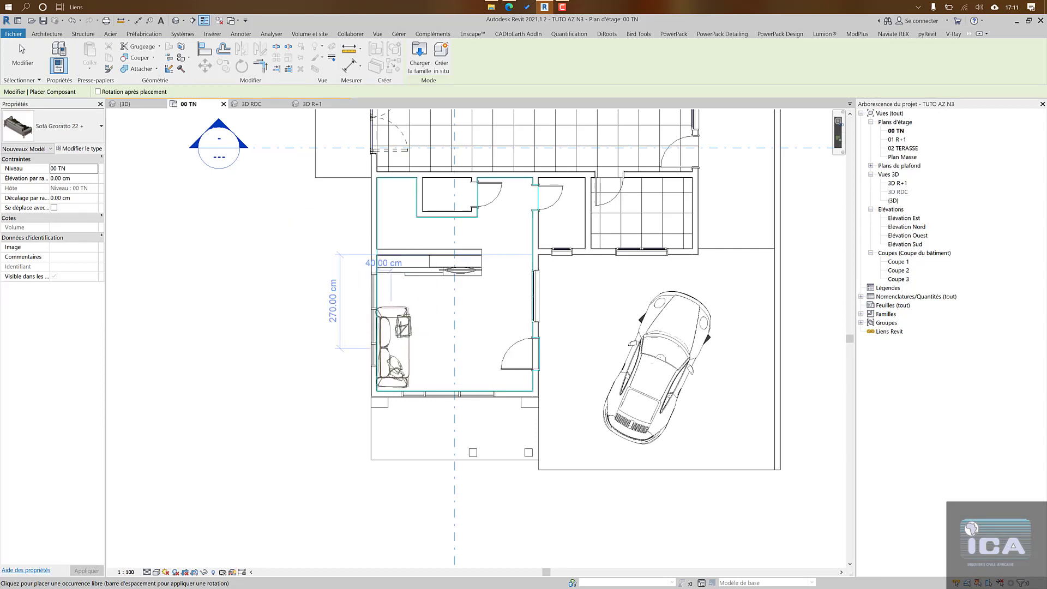
double_click(391, 339)
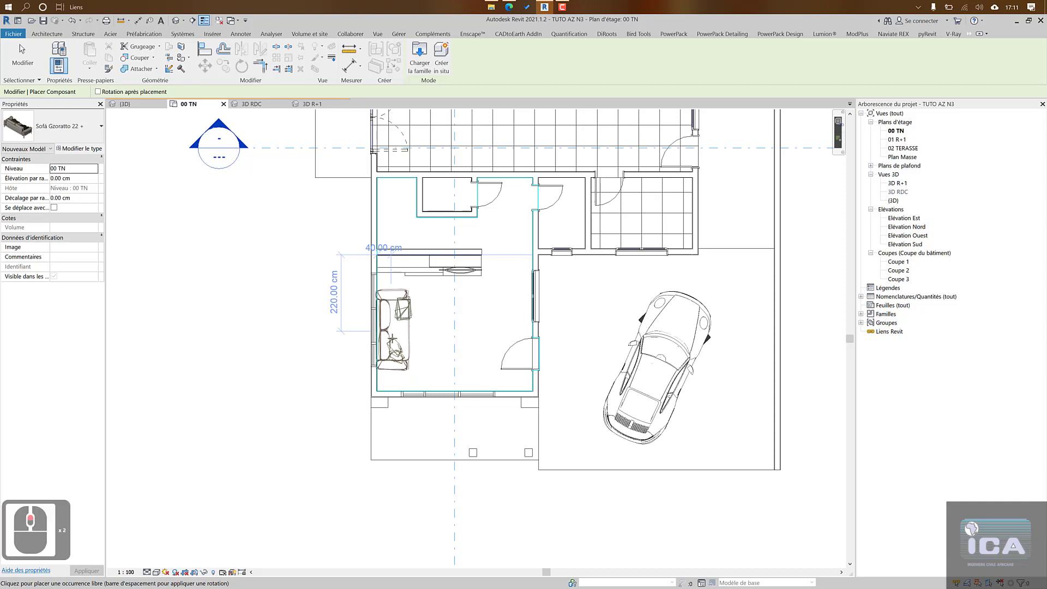
scroll(391, 340, up, 3)
key(space)
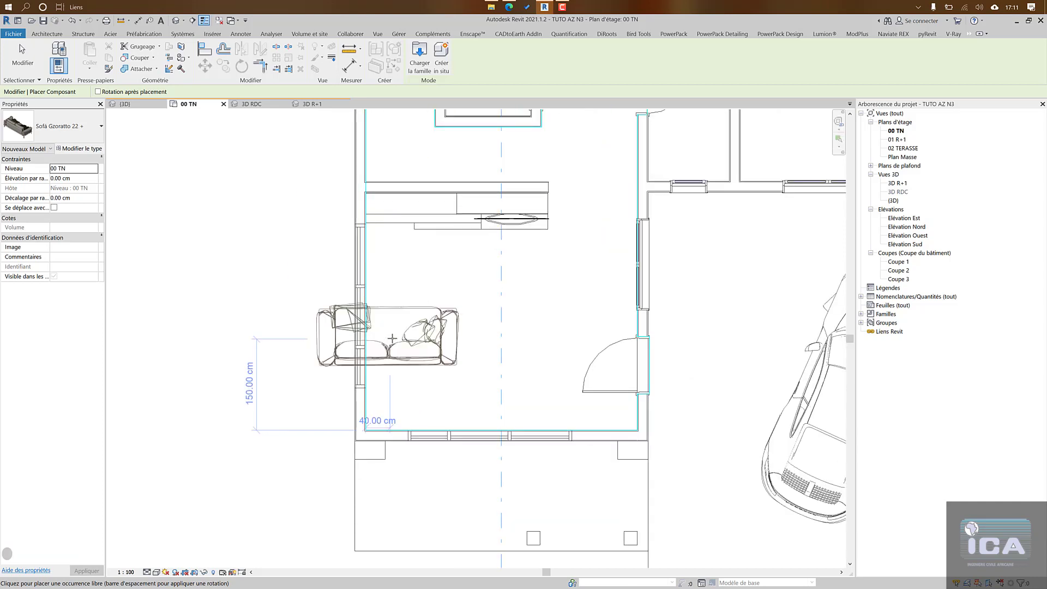
key(space)
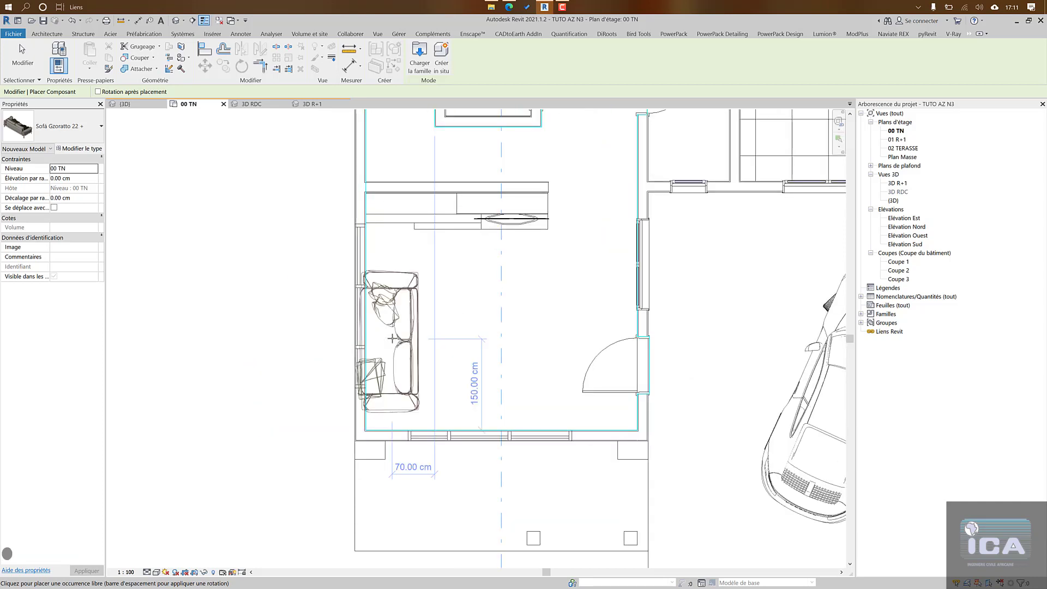
key(space)
key(space)
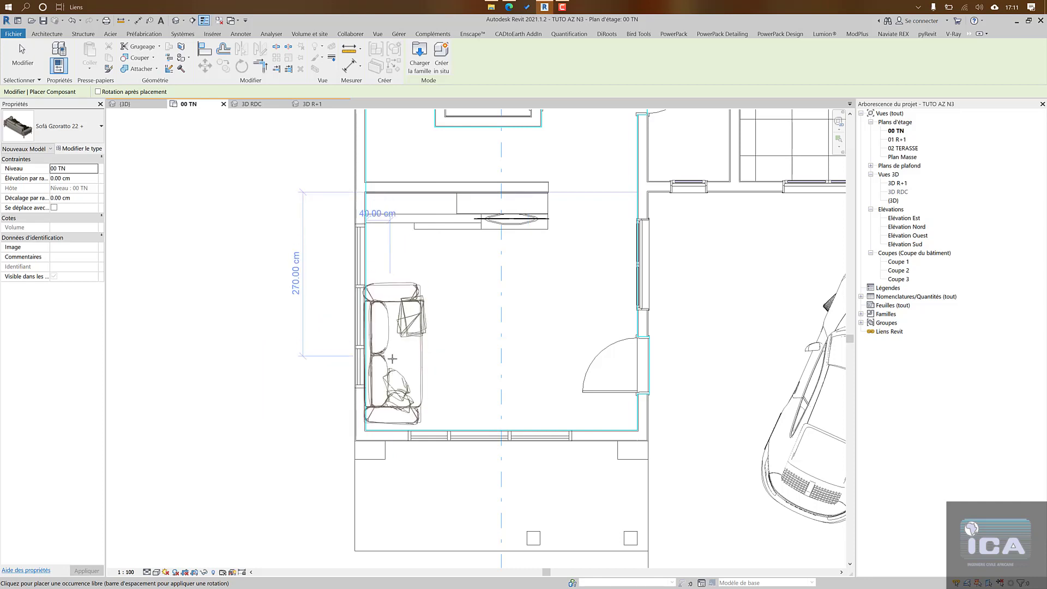
click(392, 325)
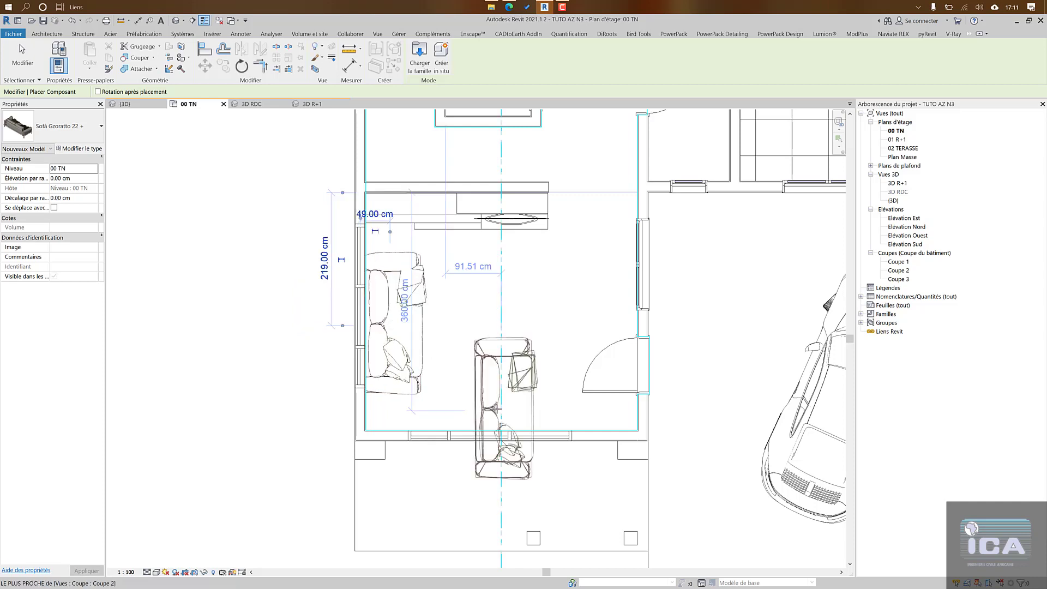
Step: Place a second Sofá Gzoratto 22 +, rotated to back onto the living room's lower window wall, about 45 cm from it, and end placement
key(space)
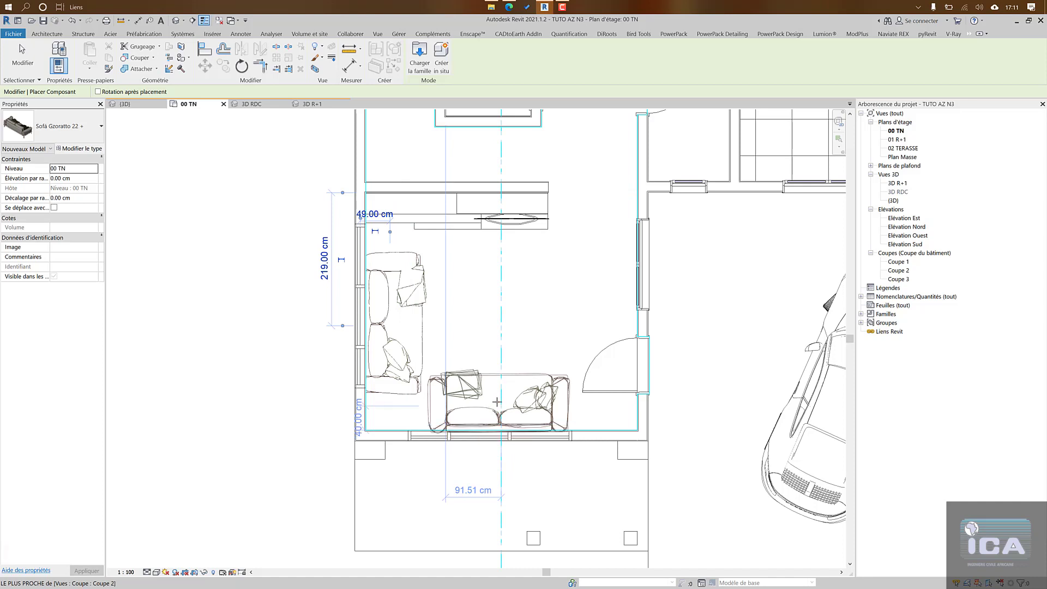
scroll(497, 404, up, 3)
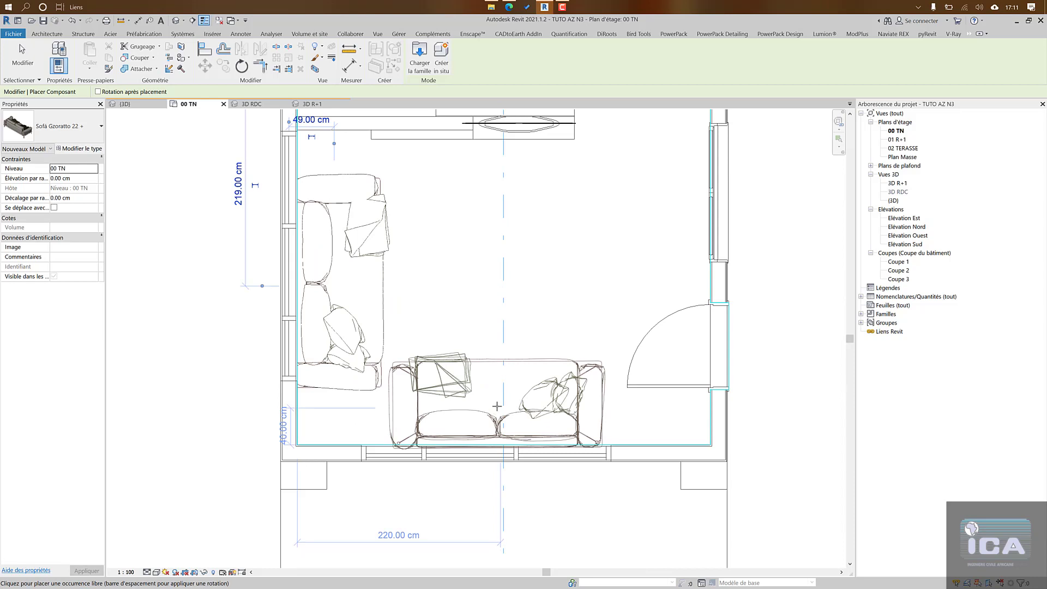
scroll(497, 406, up, 2)
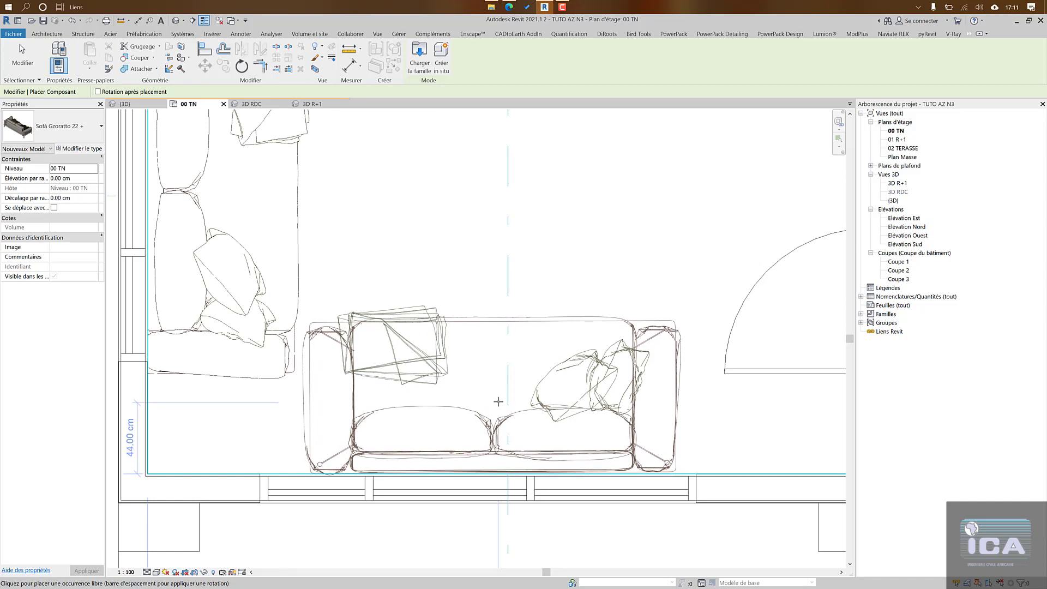
click(497, 402)
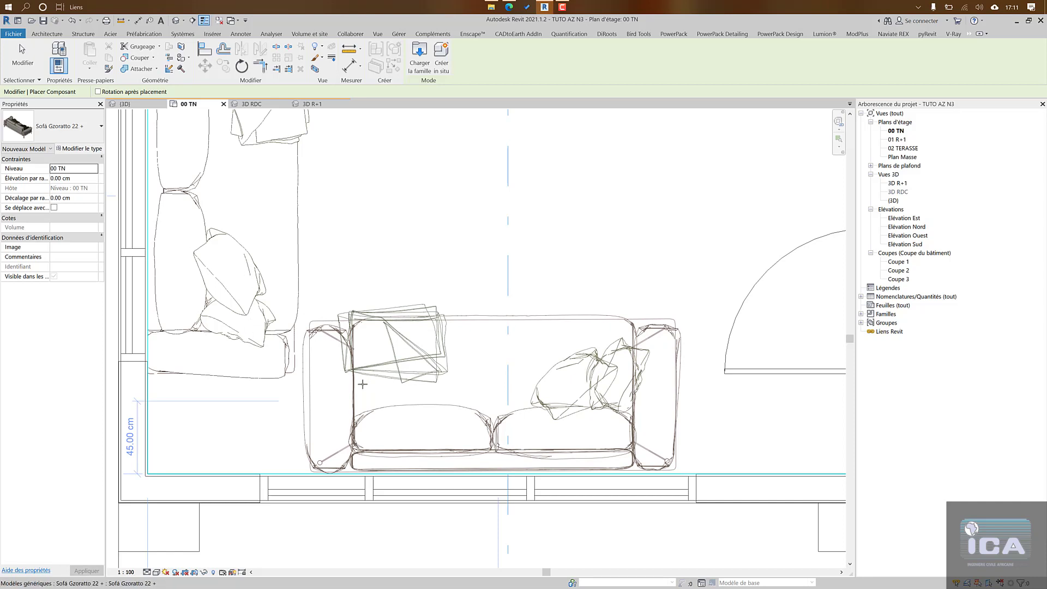
key(Escape)
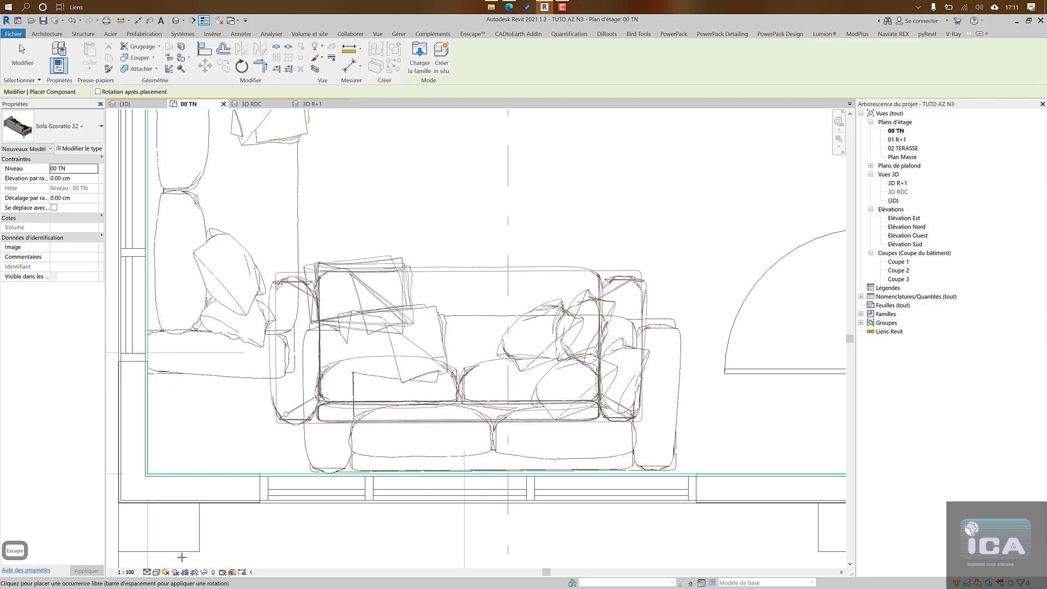
key(Escape)
Step: Set the 00 TN plan's detail level to Faible and choose a visual style for the view
click(156, 572)
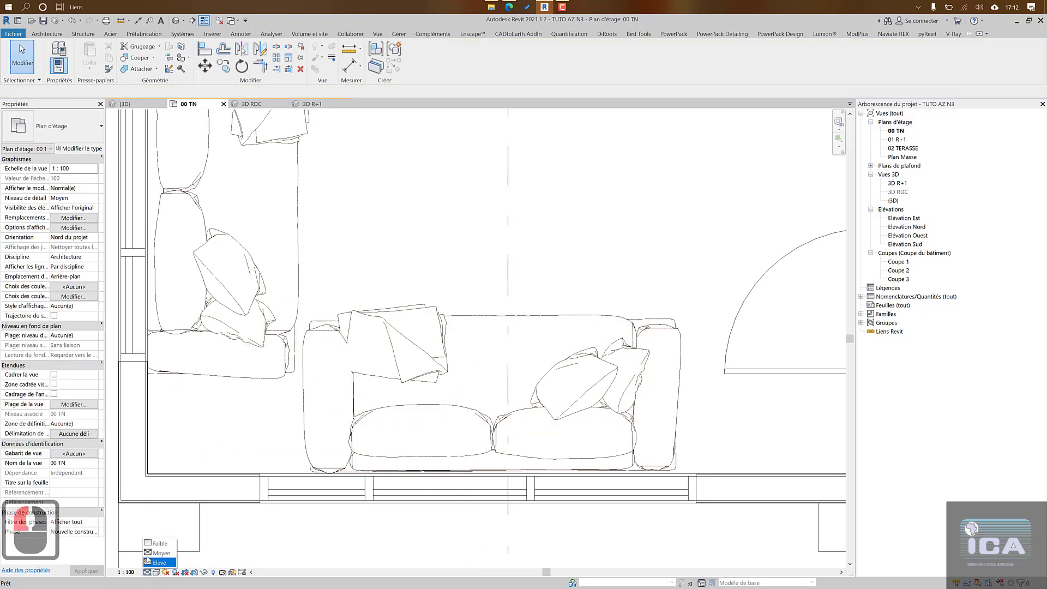
click(148, 545)
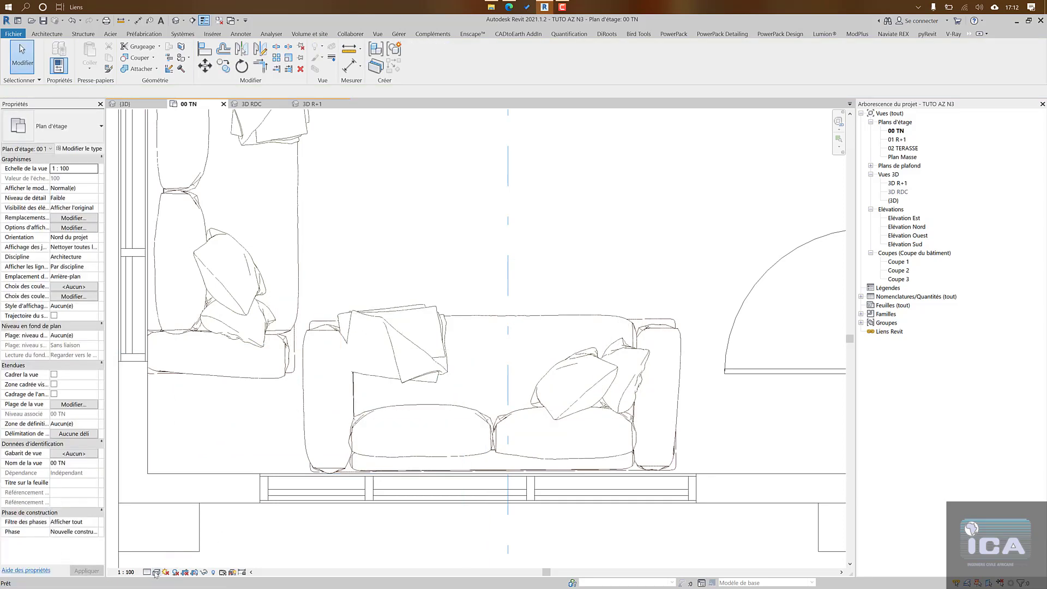
click(156, 571)
click(169, 534)
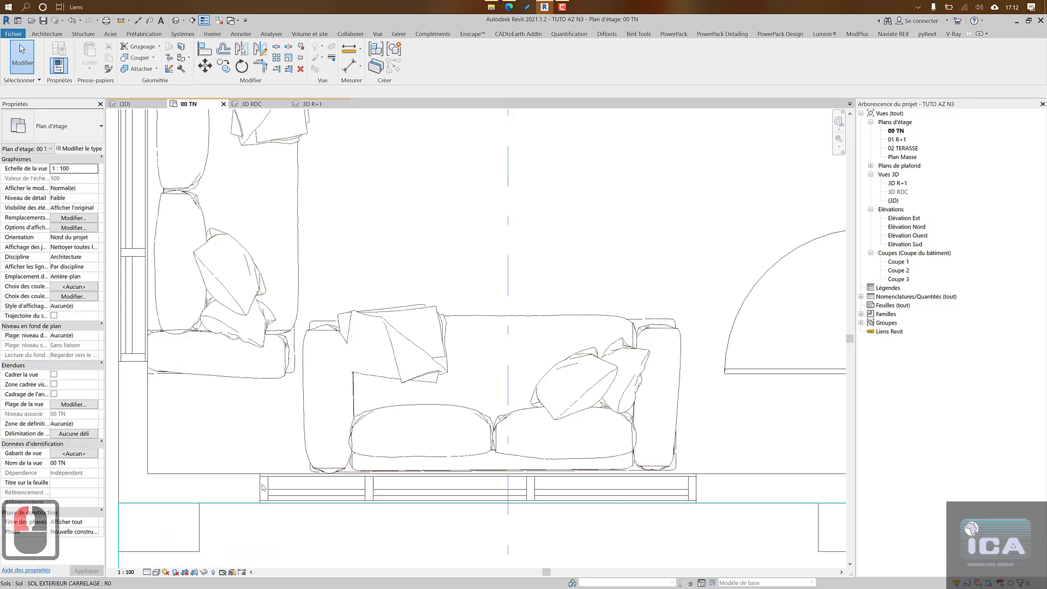
Step: Delete the Sofá Gzoratto 22 + that stands along the living room's left wall
scroll(252, 442, down, 2)
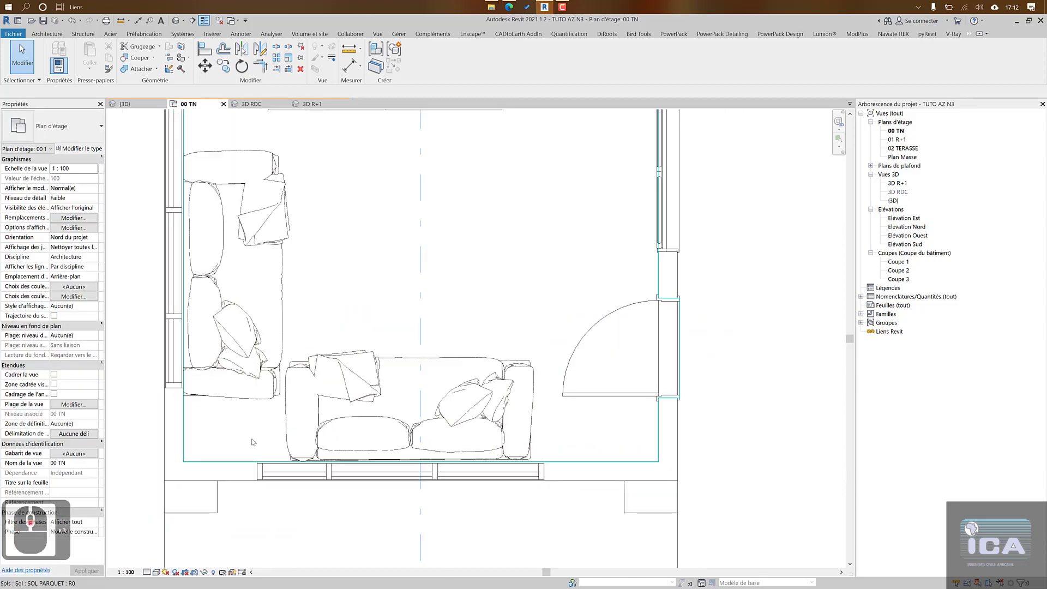
scroll(253, 431, down, 2)
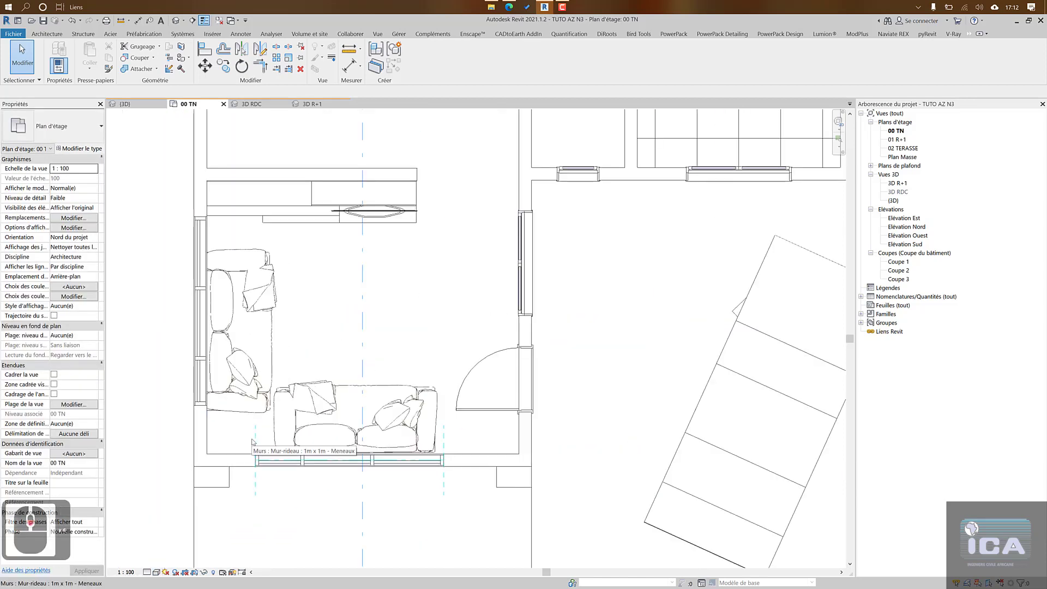
click(252, 350)
key(Up)
key(Up)
key(Up)
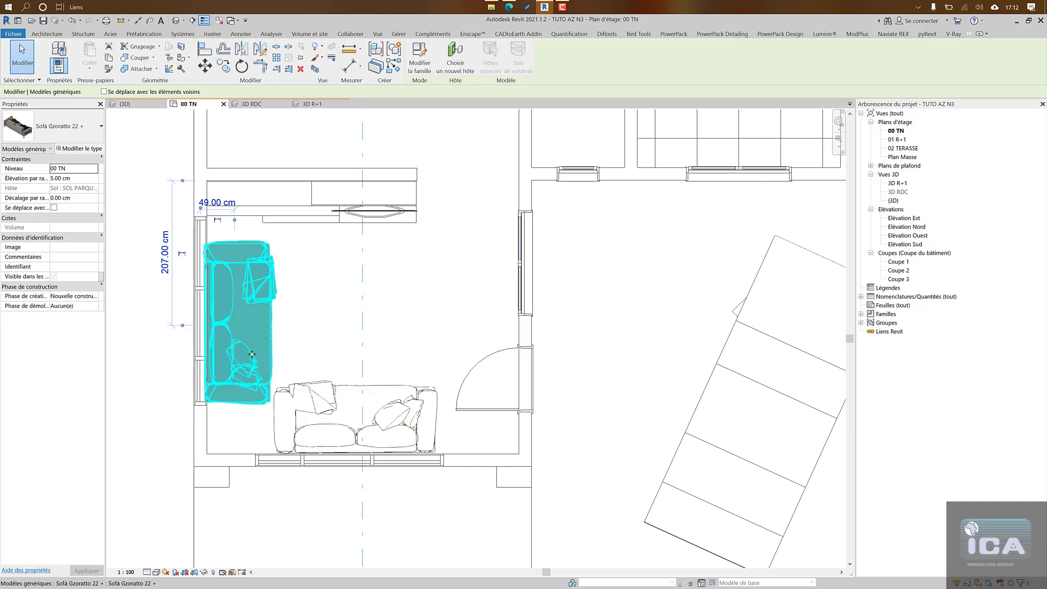
key(Delete)
Step: Move the remaining sofa left to about 170 cm from the left wall and about 50 cm from the lower window wall
click(320, 430)
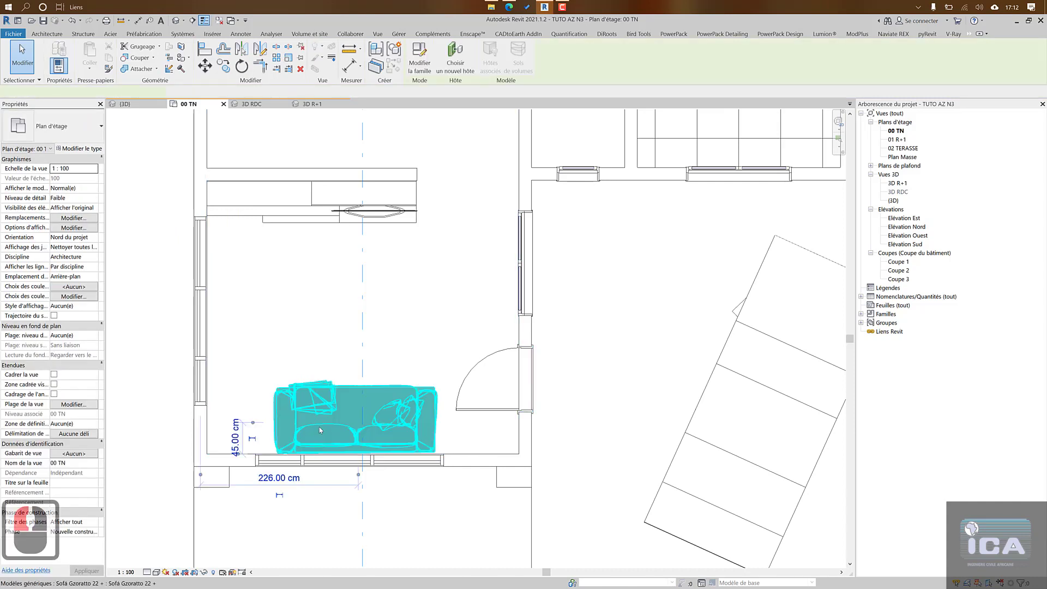
drag(302, 421, 264, 420)
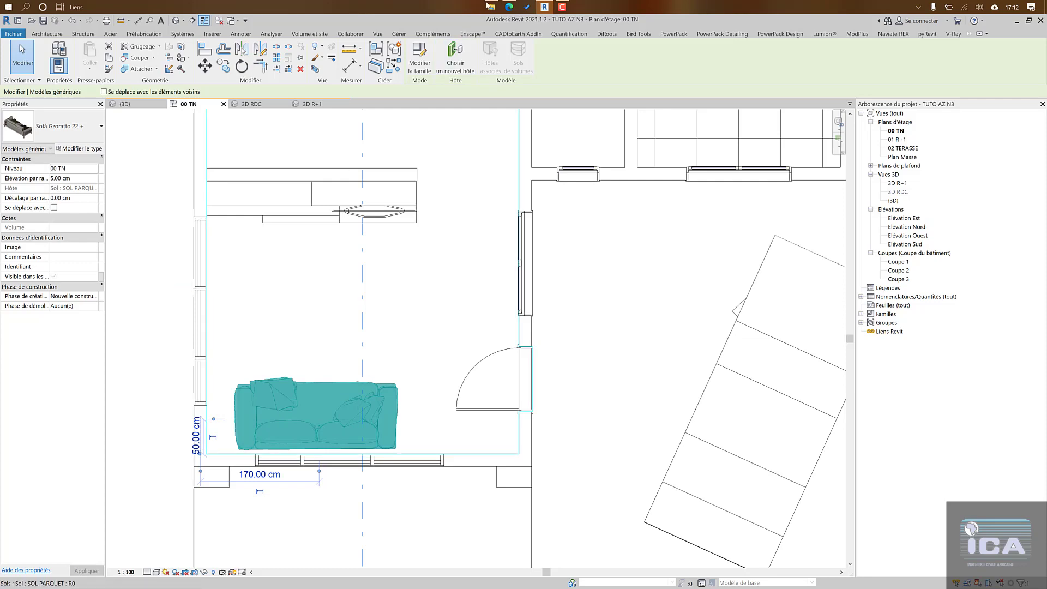
key(Escape)
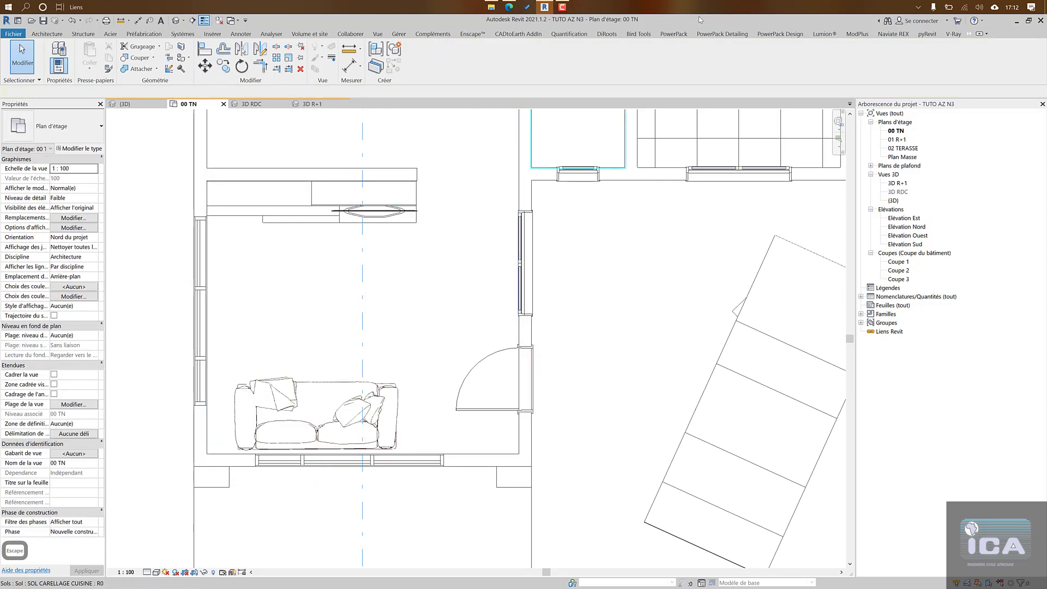
Step: Bring up the sofa folder beside Revit, load the Poltrona Gzoratto 03 + family into the project, and maximize the 00 TN plan
drag(727, 20, 816, 197)
click(347, 352)
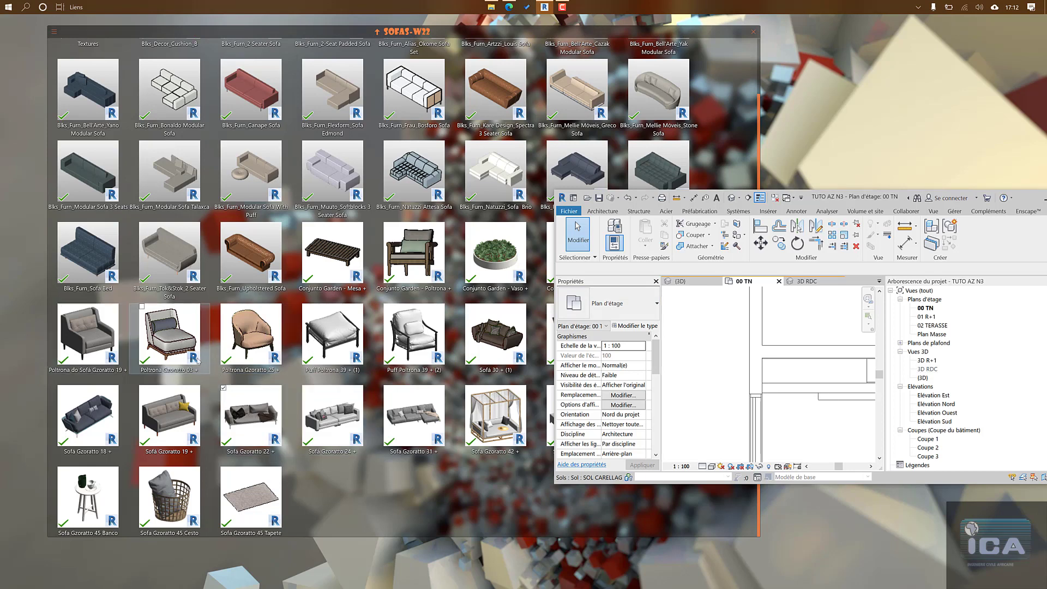
drag(176, 344, 790, 417)
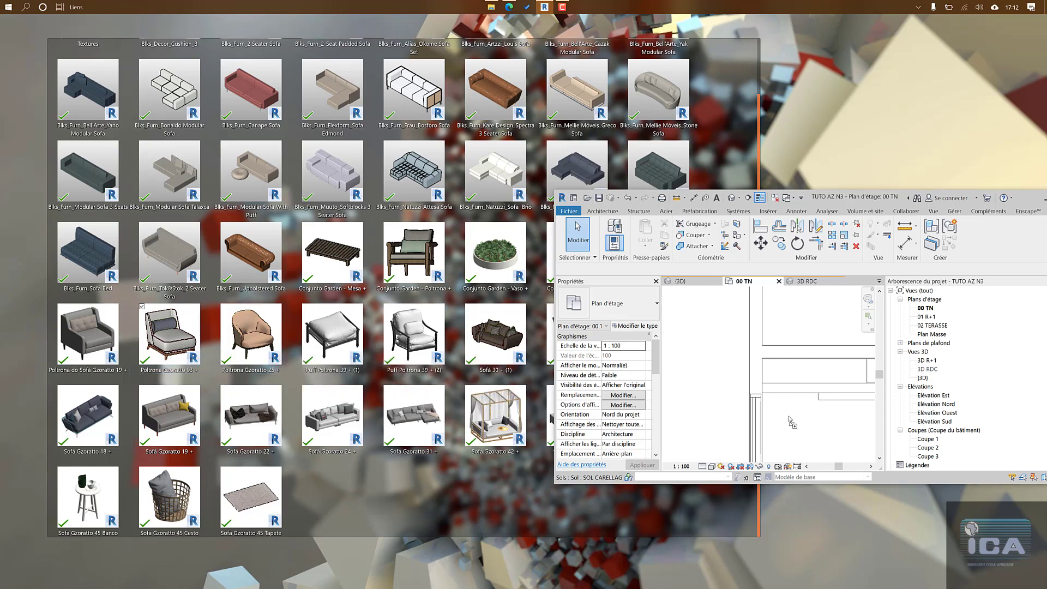
drag(790, 417, 789, 417)
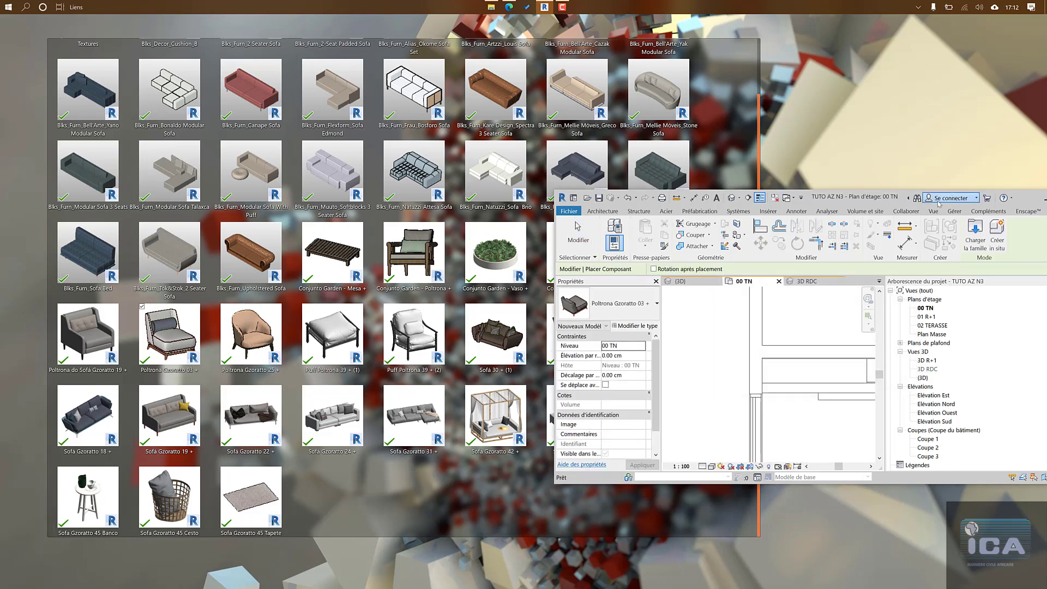
double_click(851, 201)
drag(851, 201, 564, 206)
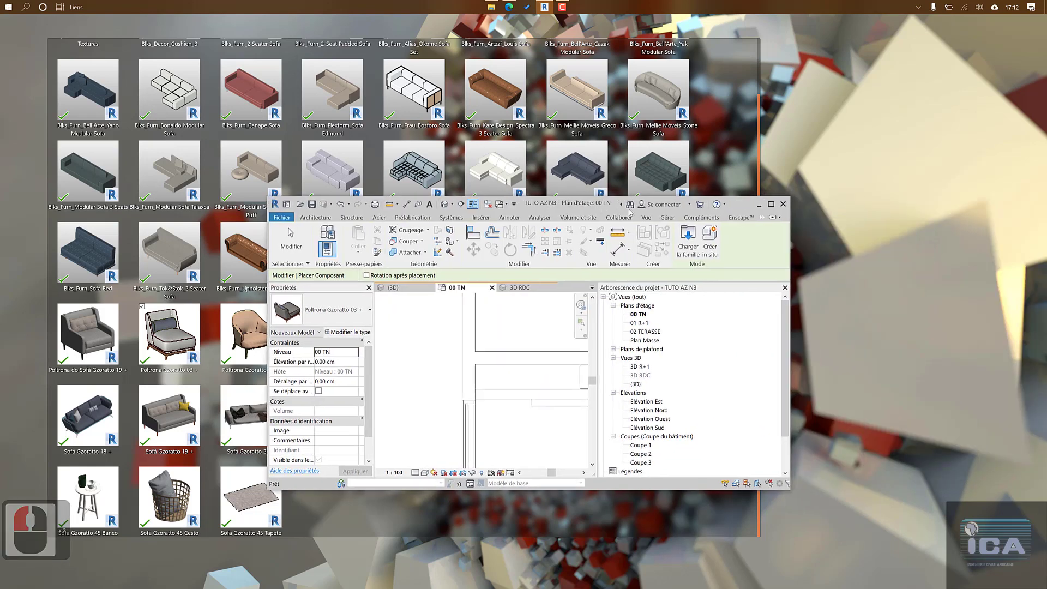
click(771, 204)
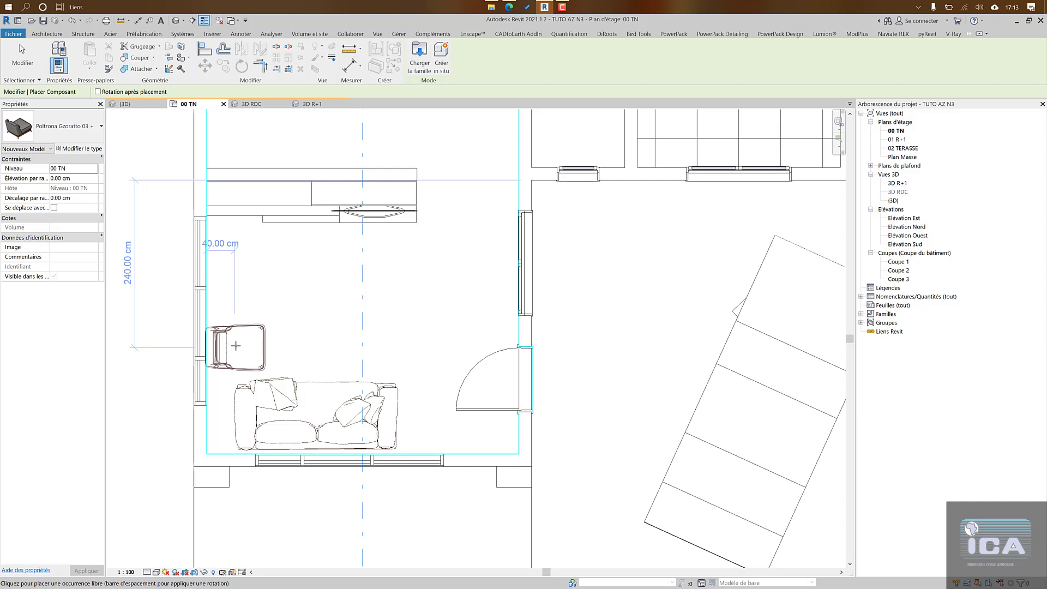
Step: Place two Poltrona Gzoratto 03 + armchairs rotated to face left, about 180 cm from the right wall and 170 and 240 cm above the lower wall
key(space)
key(space)
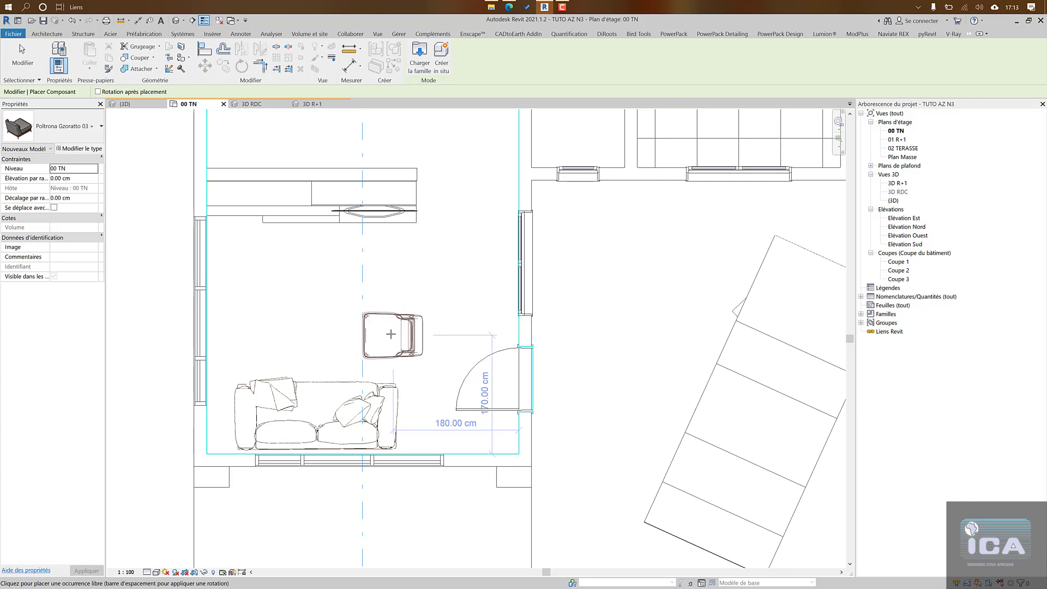
click(390, 334)
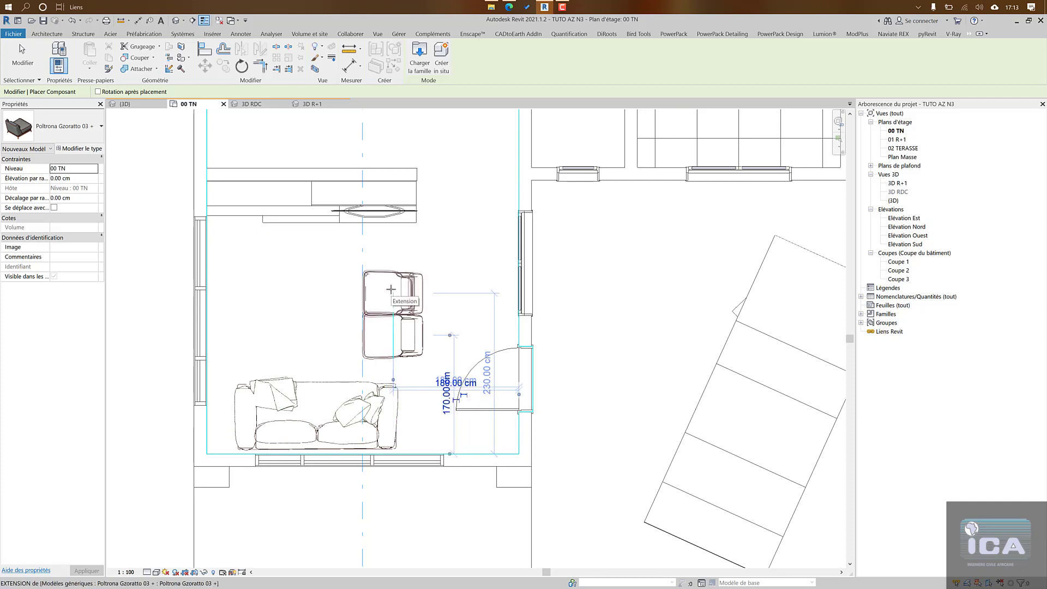
click(391, 286)
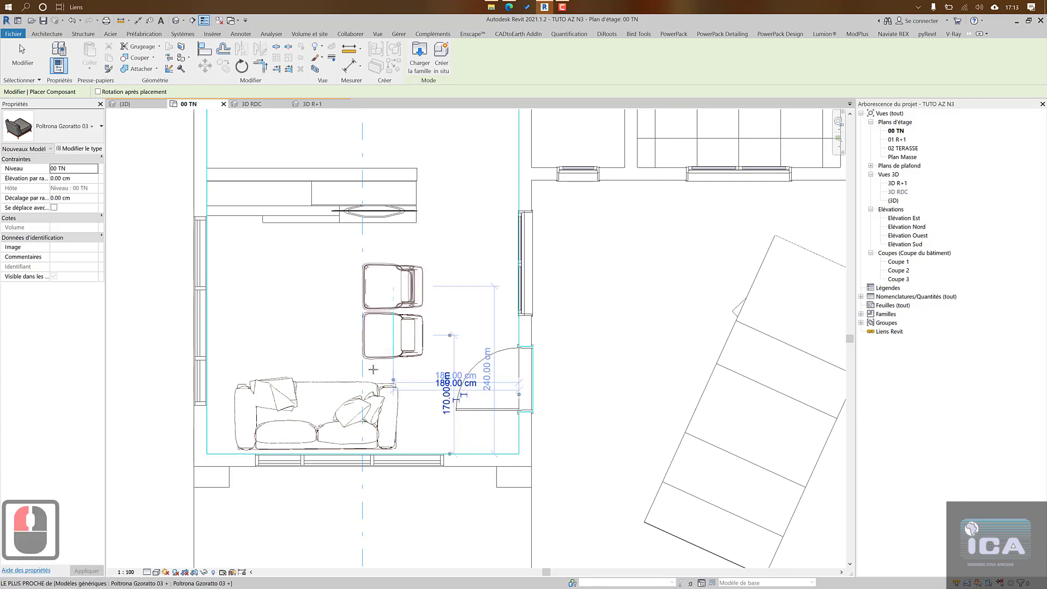
key(Escape)
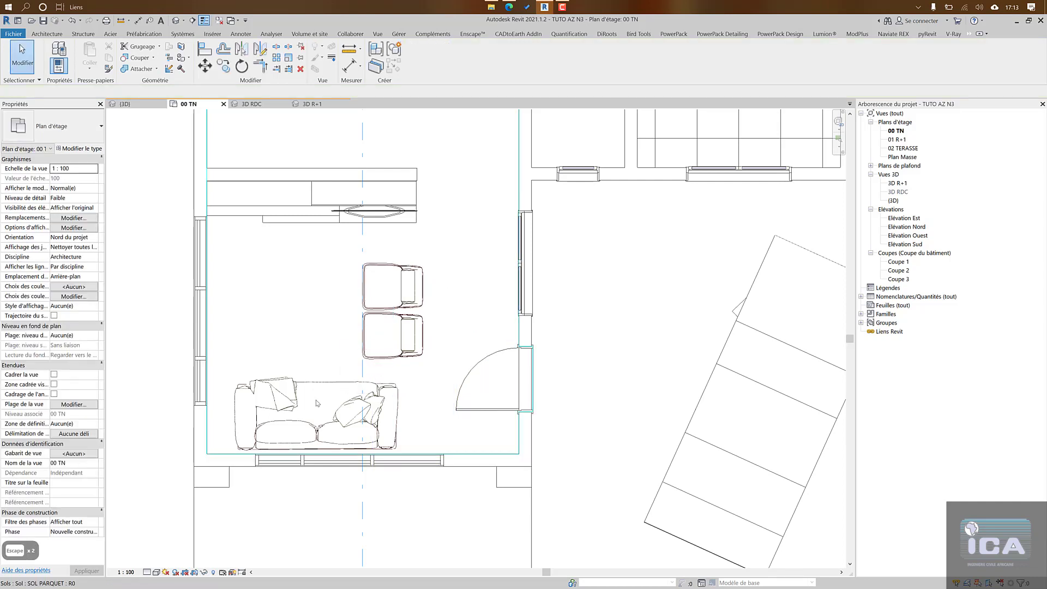
Step: Shift the sofa further left to about 140 cm from the living room's left wall
click(247, 413)
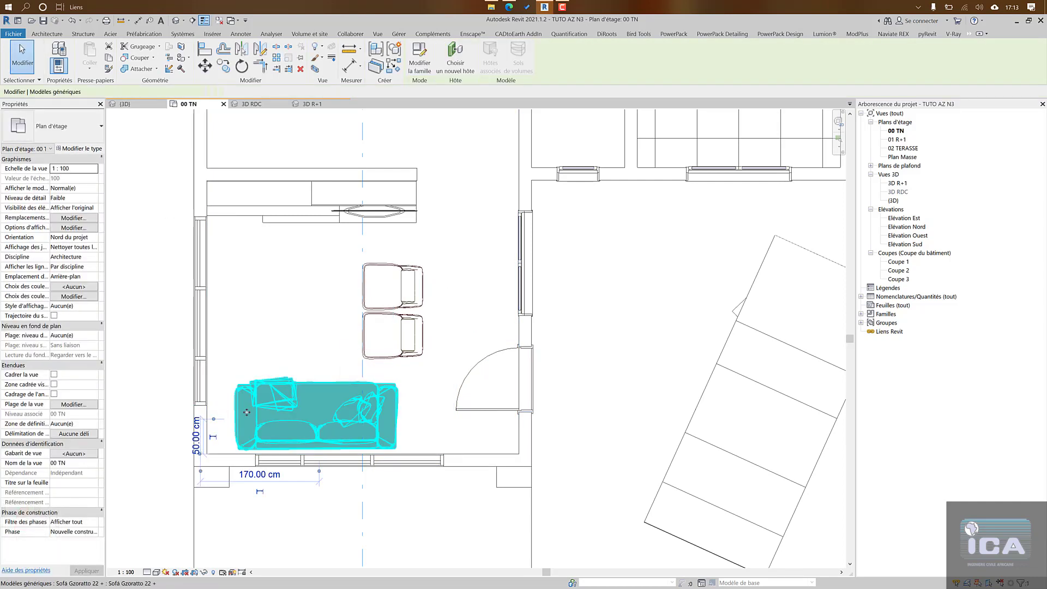
drag(246, 413, 224, 411)
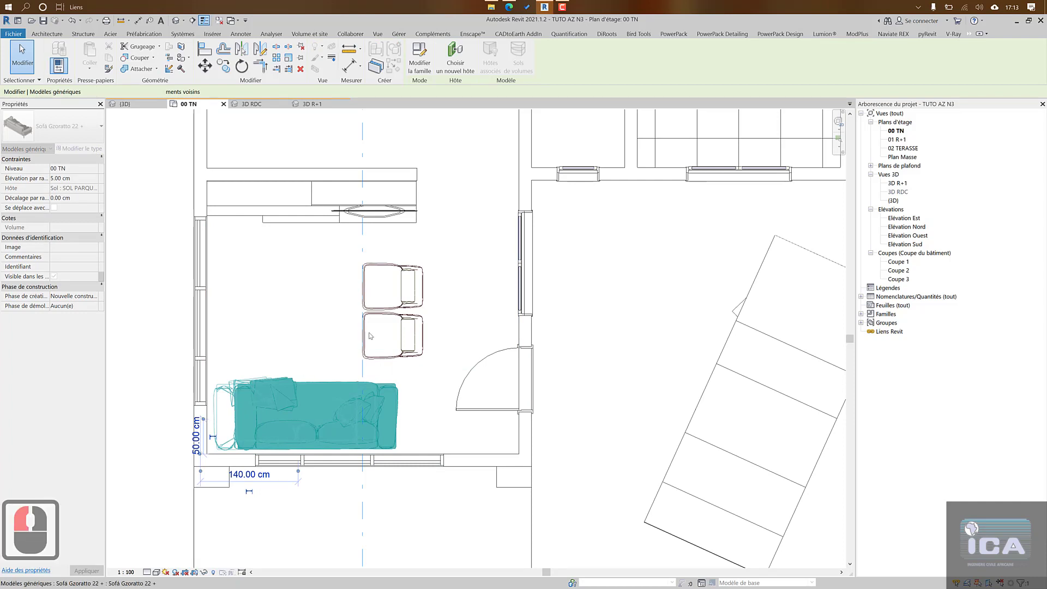
Step: Move both armchairs slightly down toward the sofa and nudge the upper one up to widen the gap between them
click(384, 339)
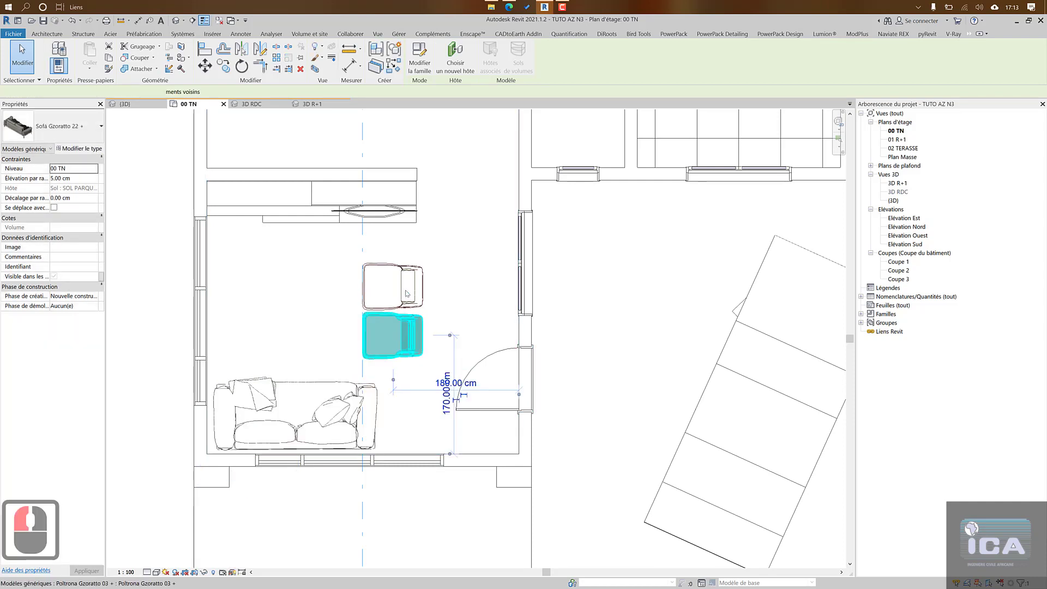
ctrl+click(406, 291)
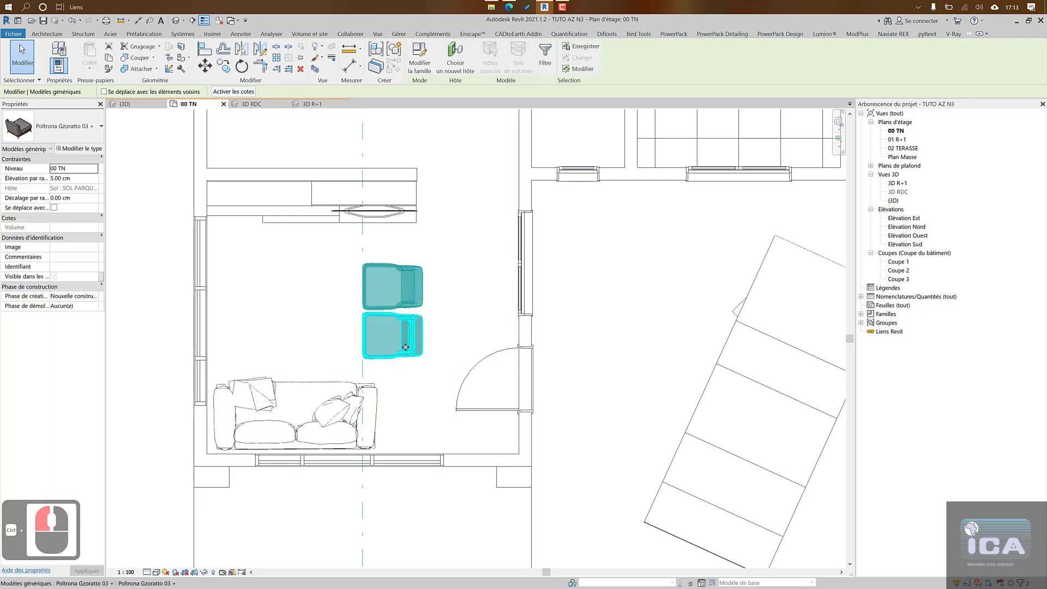
drag(406, 332, 405, 352)
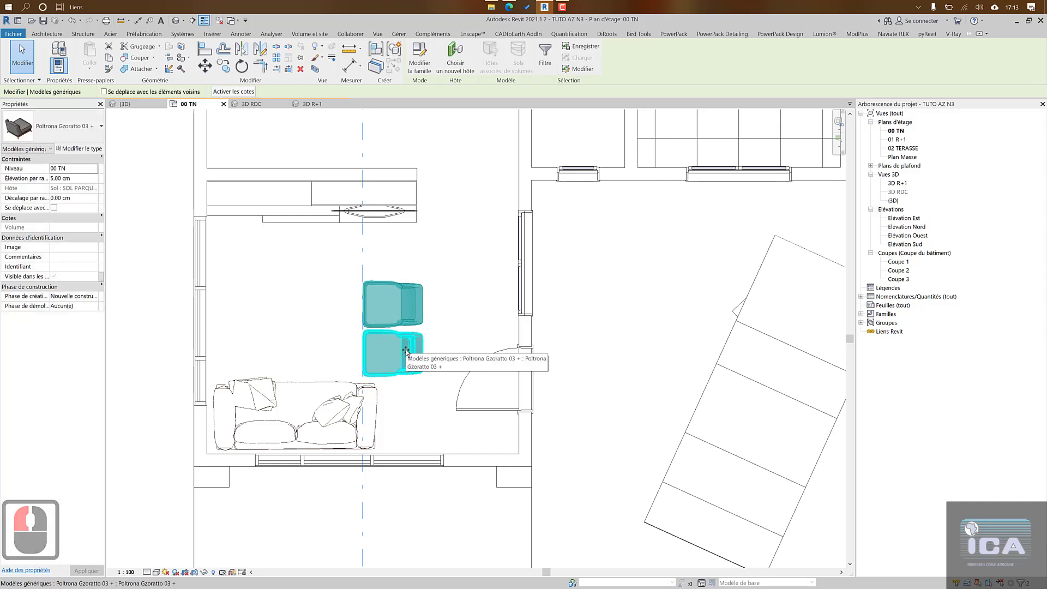
key(Up)
key(Up)
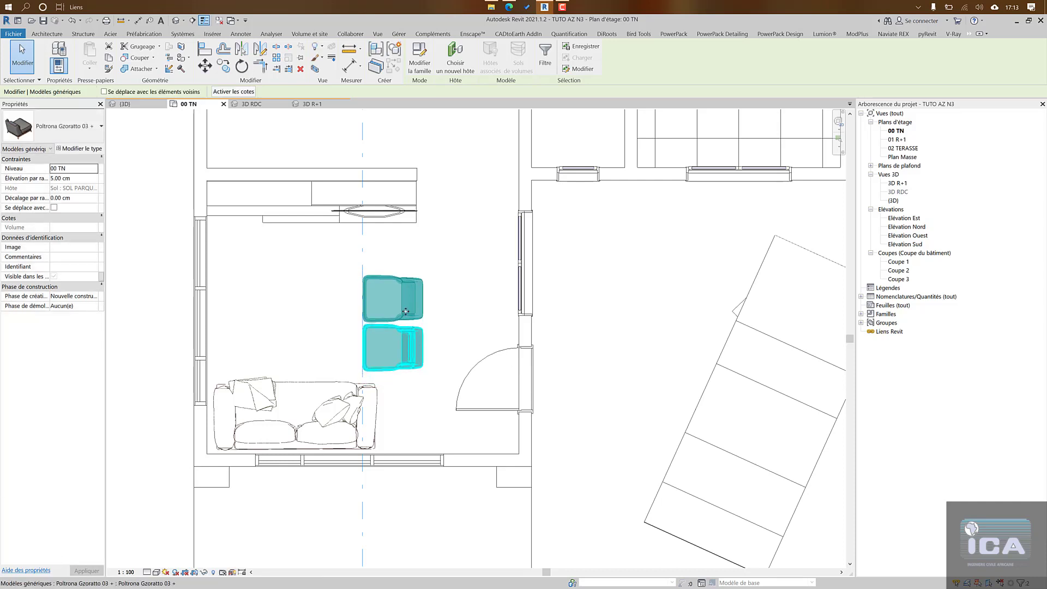
key(Escape)
click(407, 300)
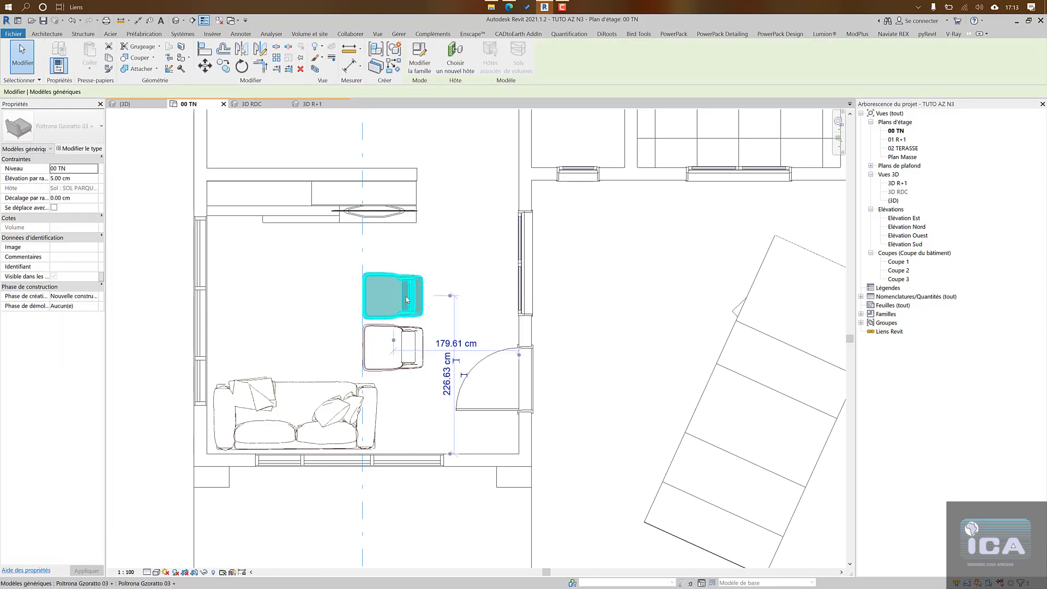
key(Up)
key(Escape)
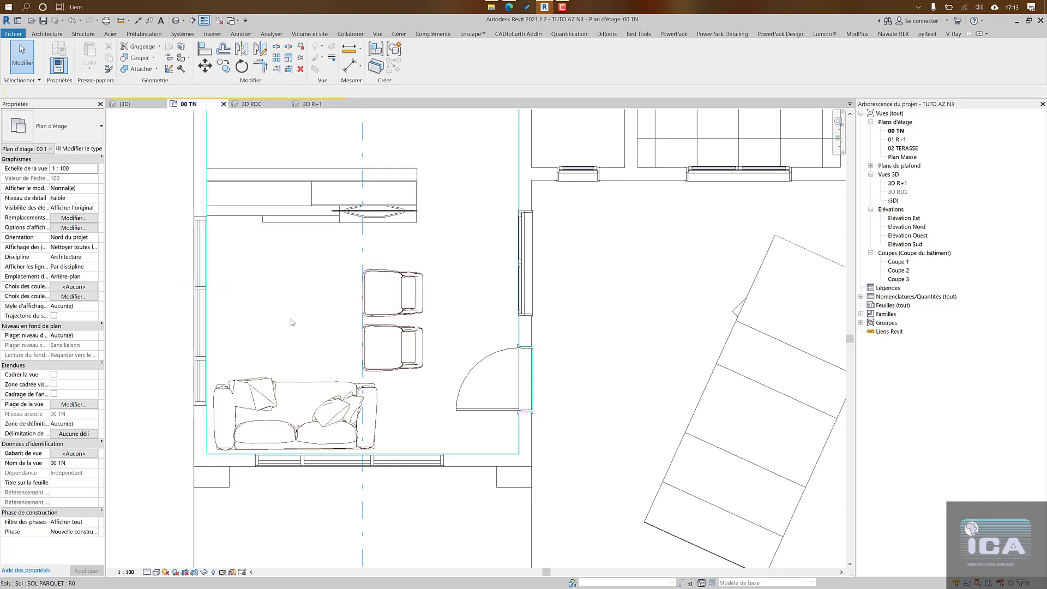
Step: Shrink the Revit window beside the desktop library, return to the library's main level, and open the Tables basse-W42 folder
scroll(291, 322, down, 2)
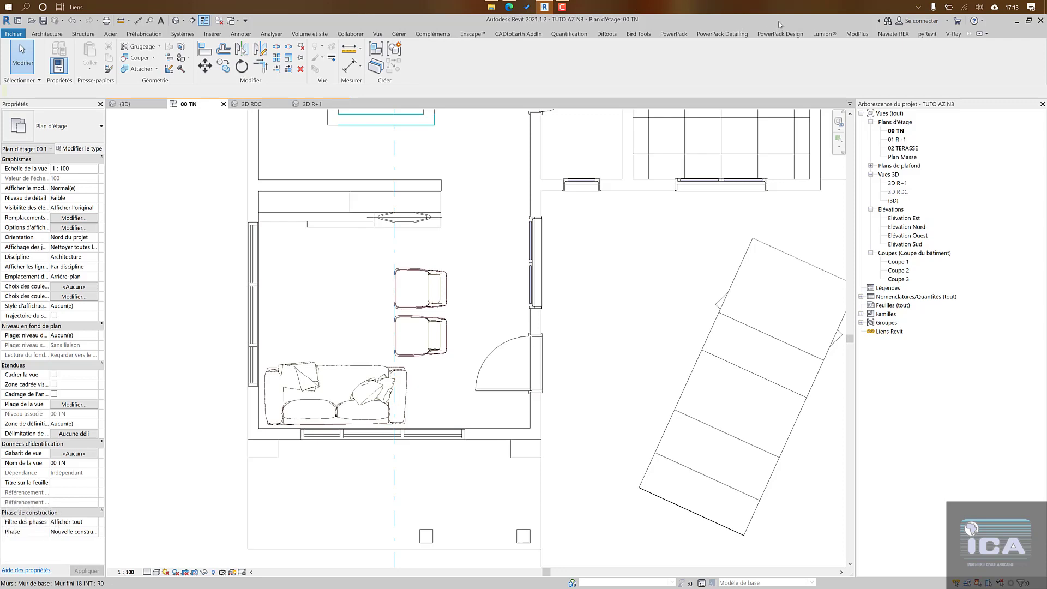
drag(777, 24, 832, 148)
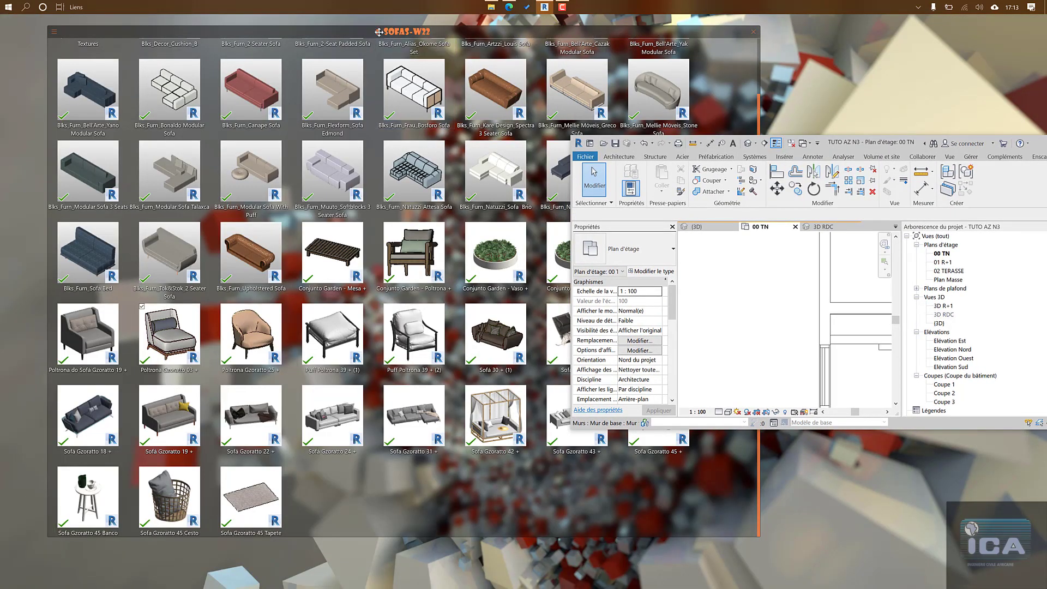
click(378, 33)
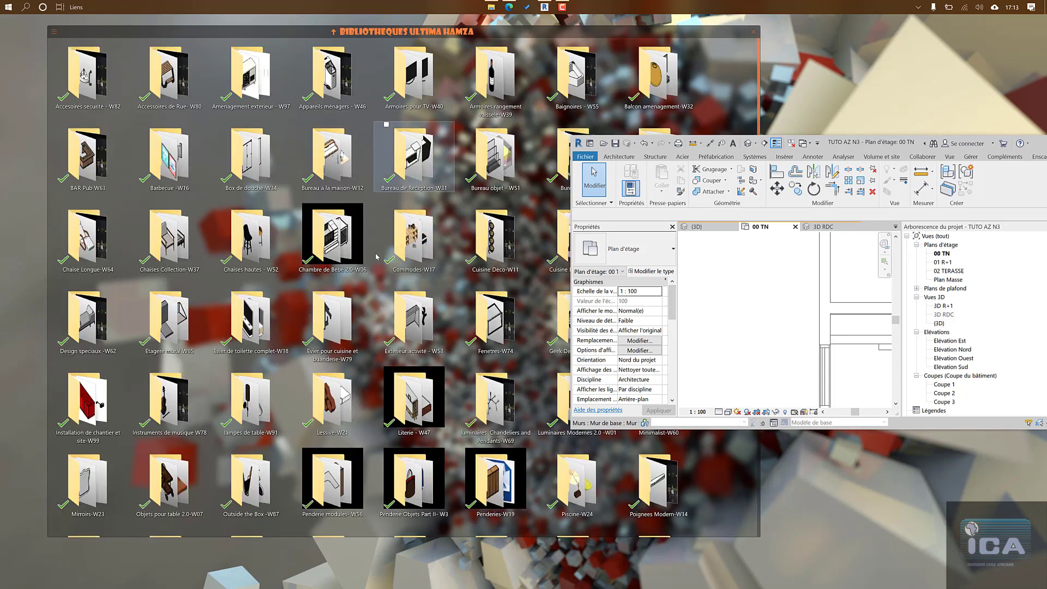
scroll(397, 343, down, 3)
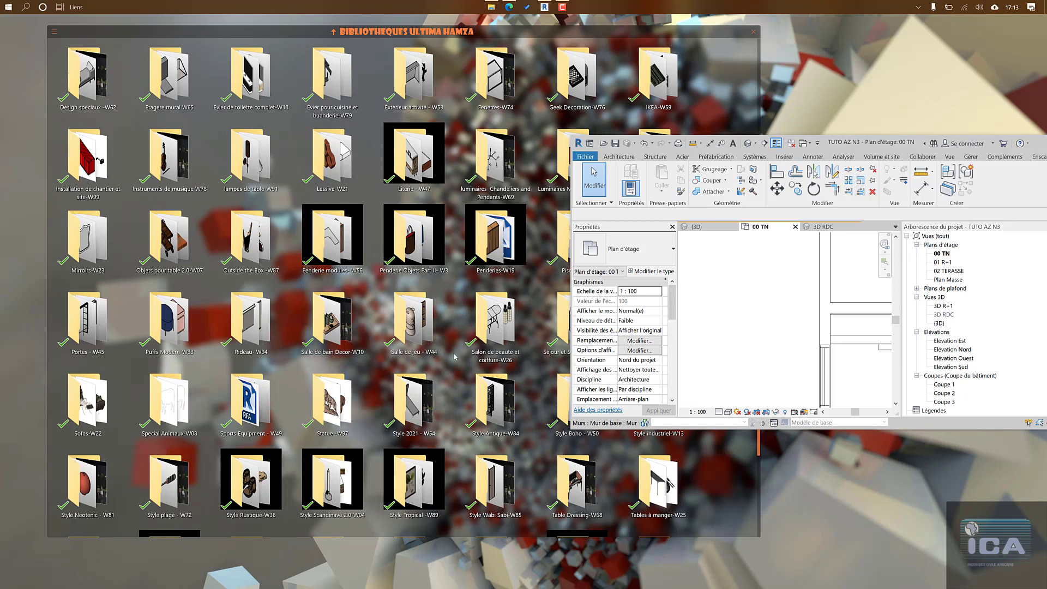
scroll(422, 416, down, 2)
scroll(422, 416, down, 1)
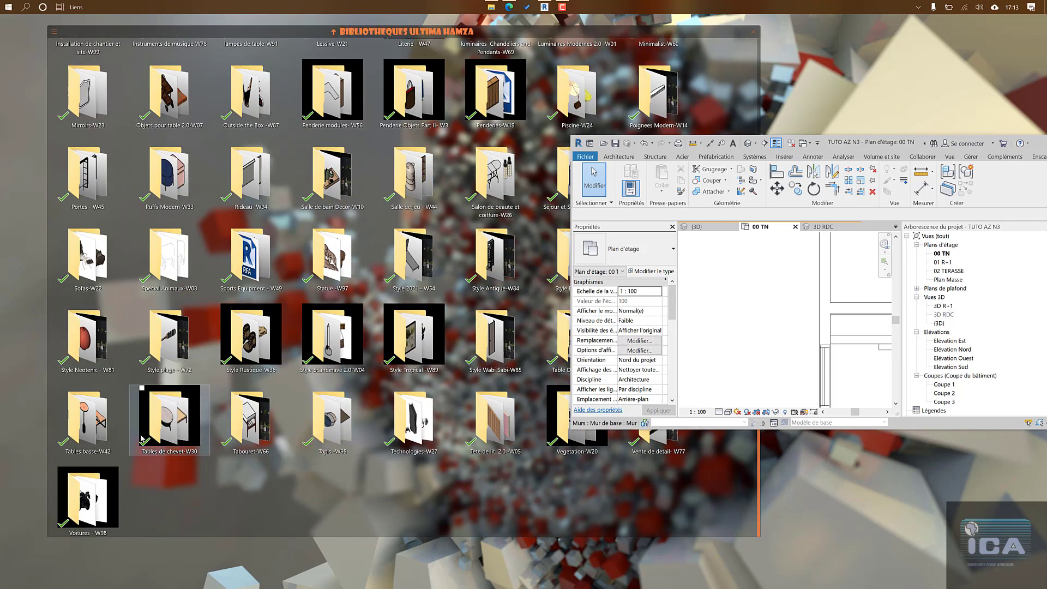
click(96, 434)
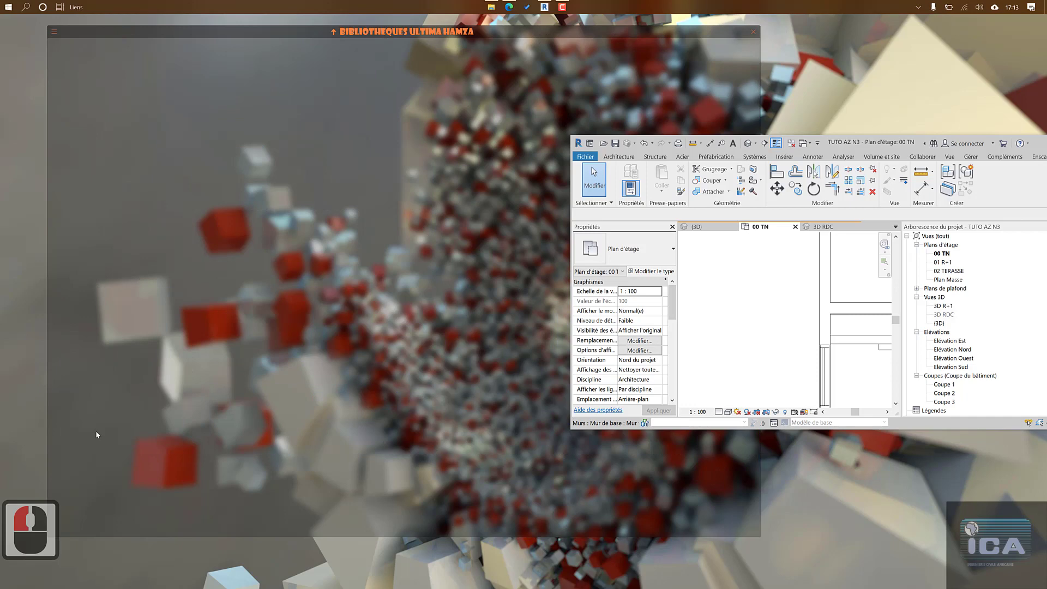
Step: Display the coffee table folder with extra-large icons and load the Blks_Furn_Center Table_Marquis family into the project
right_click(297, 270)
mouse_move(276, 290)
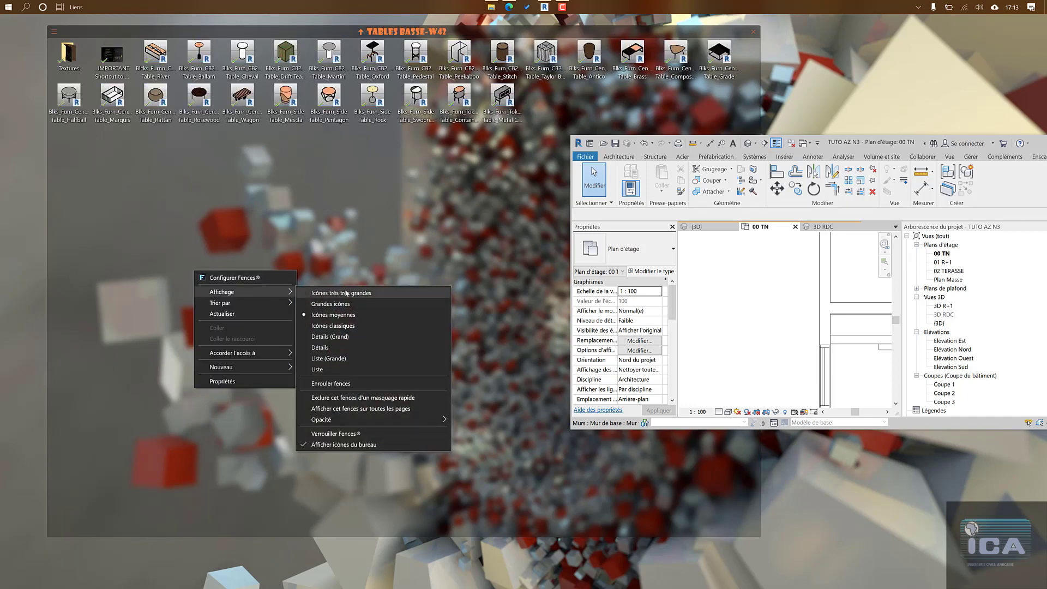
click(328, 292)
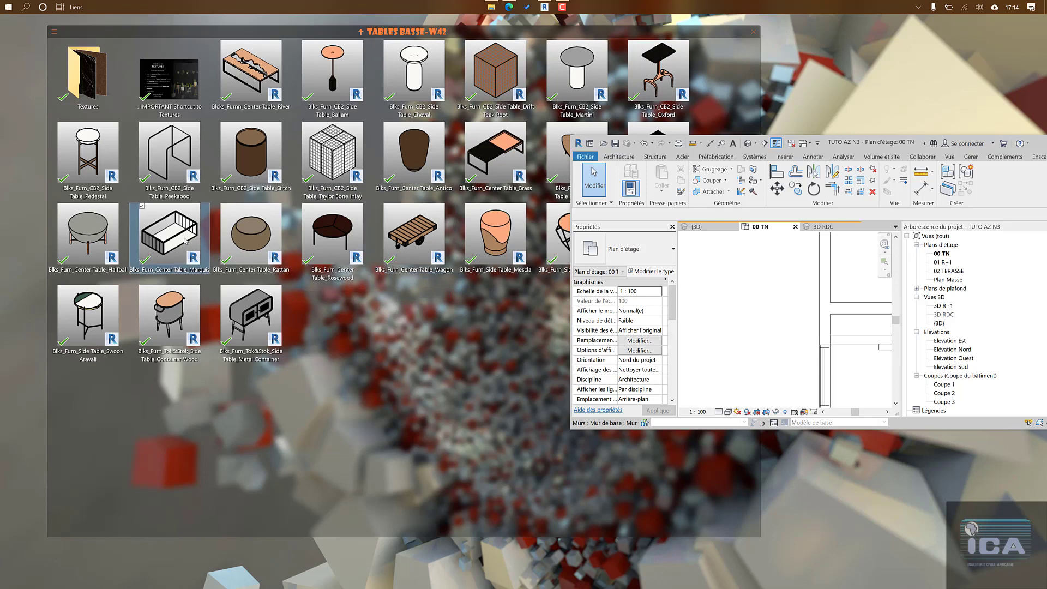
drag(185, 240, 853, 358)
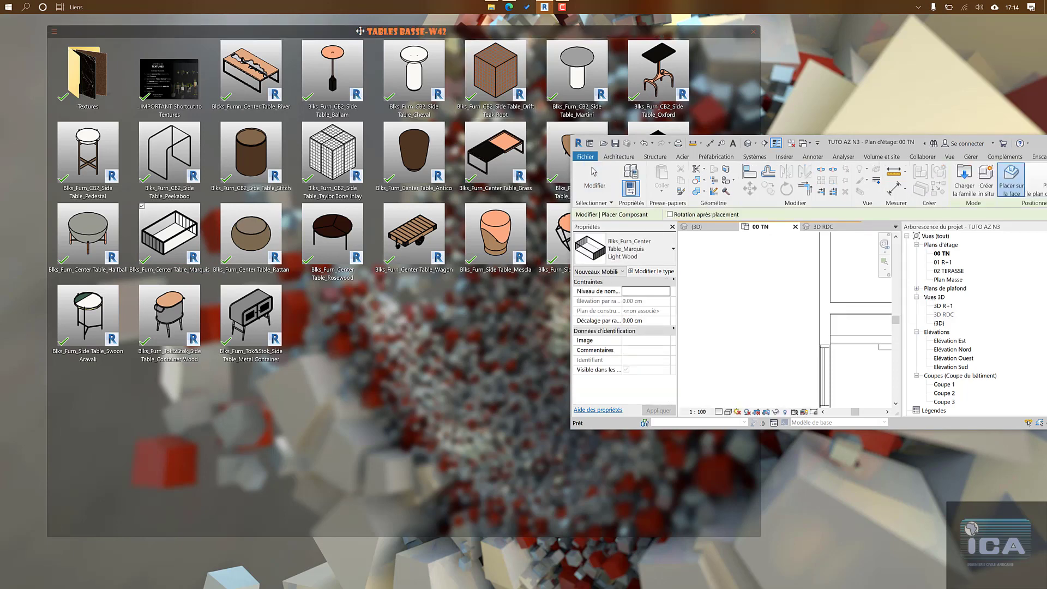
Step: Return to the library's main level, open the Tapis-W95 rug folder, and display it with extra-large icons
click(360, 33)
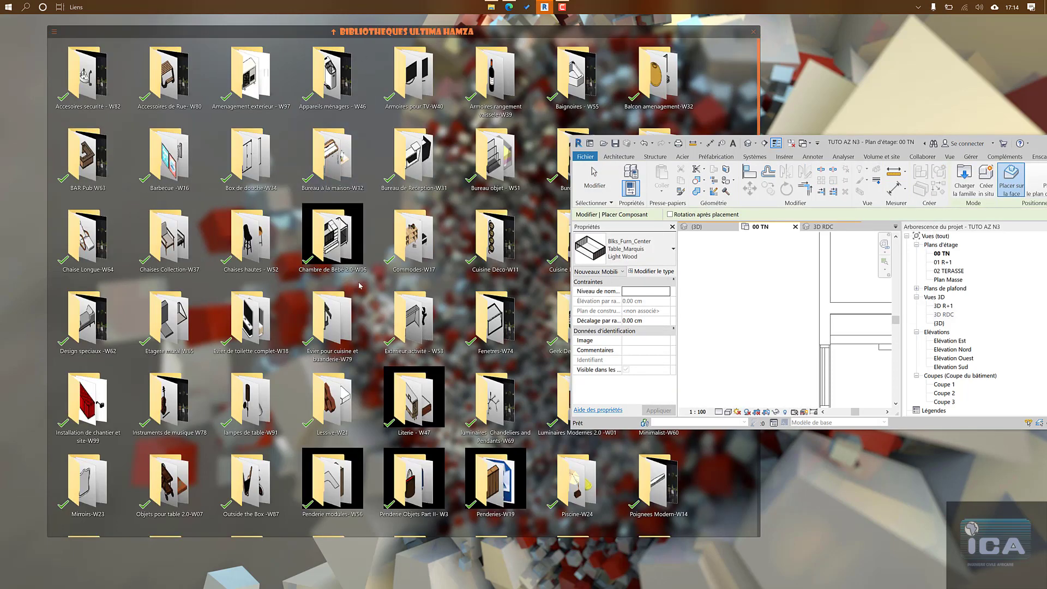
scroll(359, 285, down, 6)
double_click(332, 420)
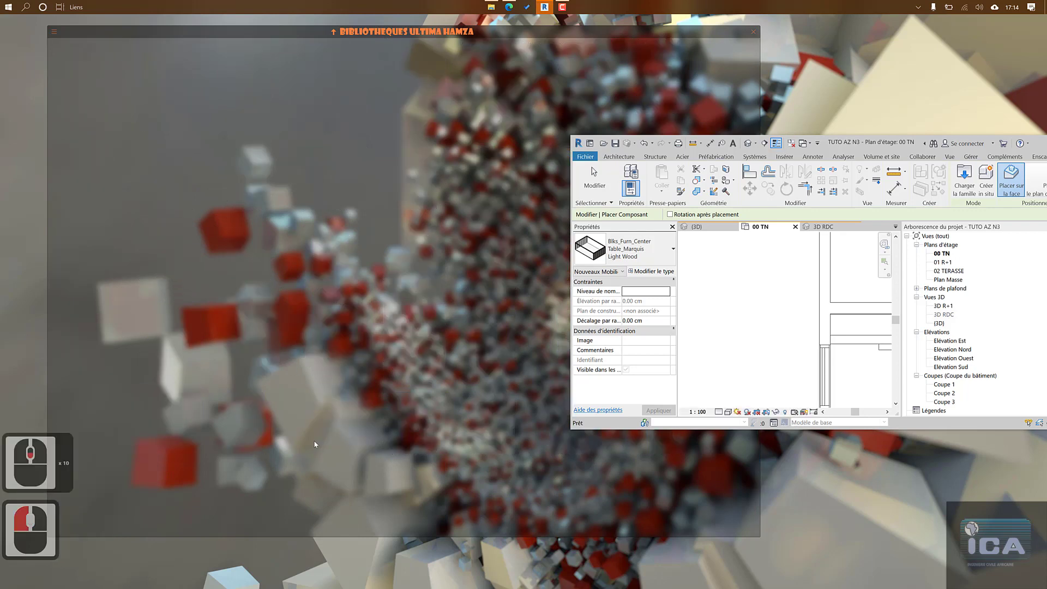
right_click(274, 172)
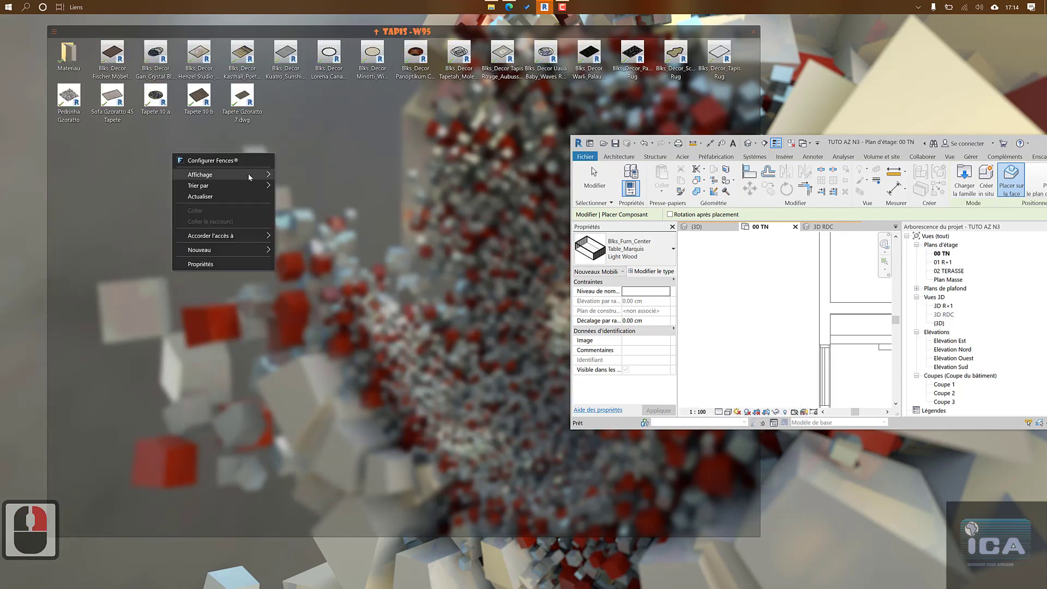
click(248, 173)
click(294, 176)
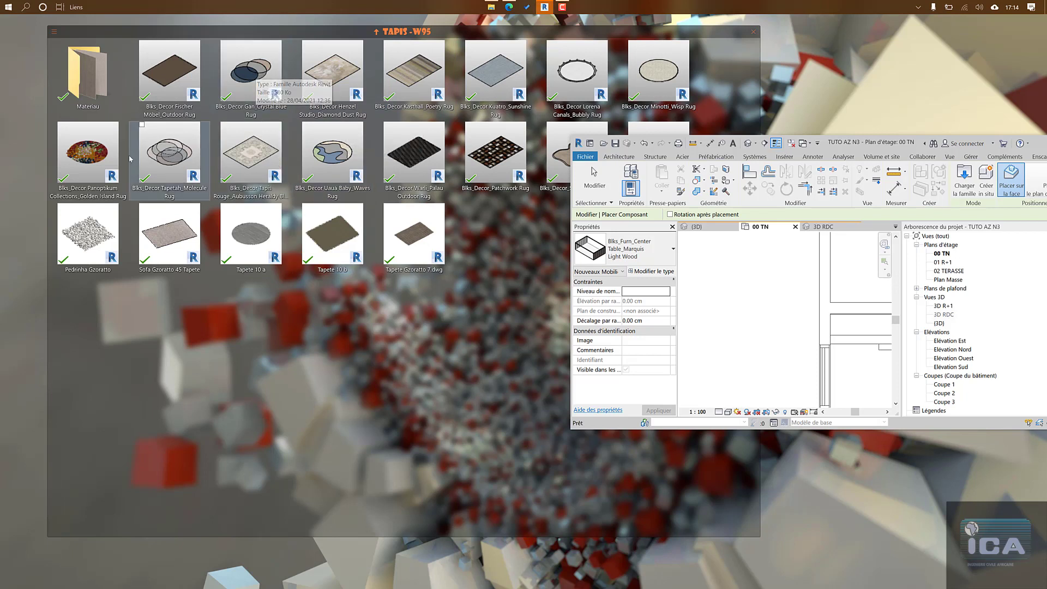
Step: Load the Blks_Decor Panoptikum Collections_Golden Island Rug family into the project and maximize the Revit window
click(105, 155)
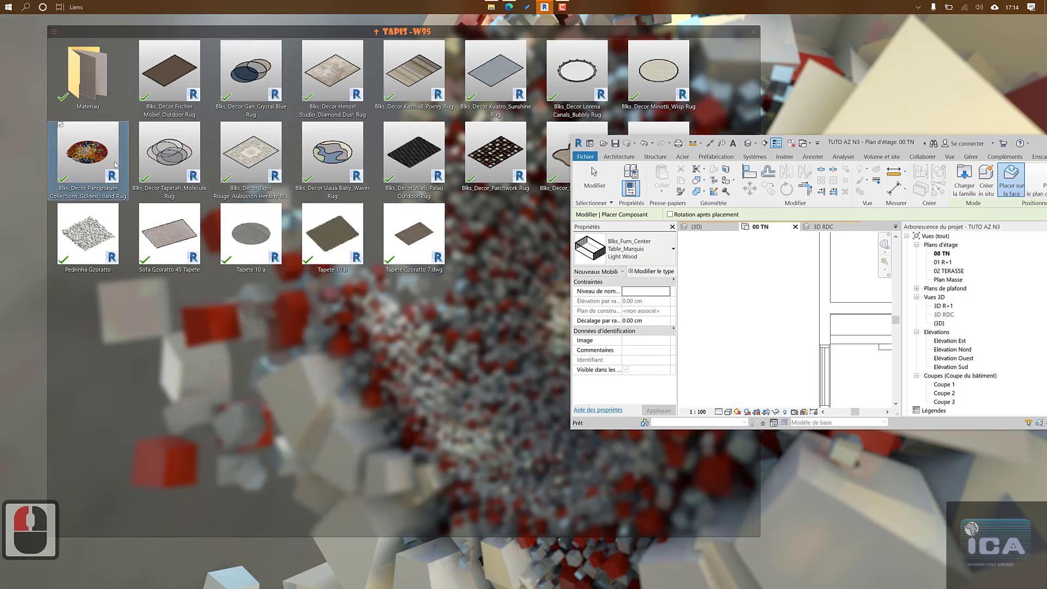
drag(115, 165, 871, 370)
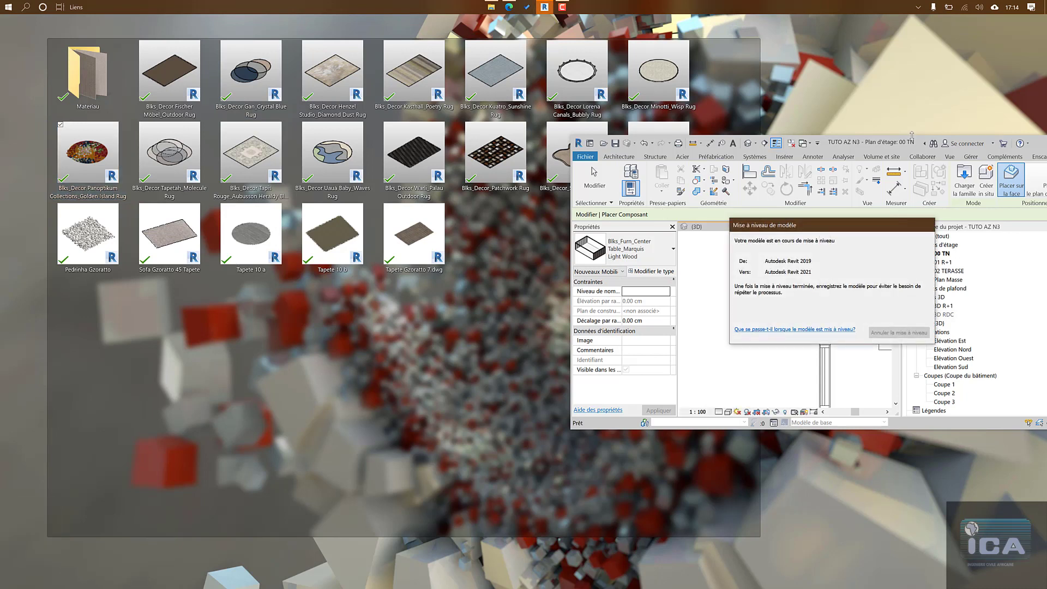
click(797, 149)
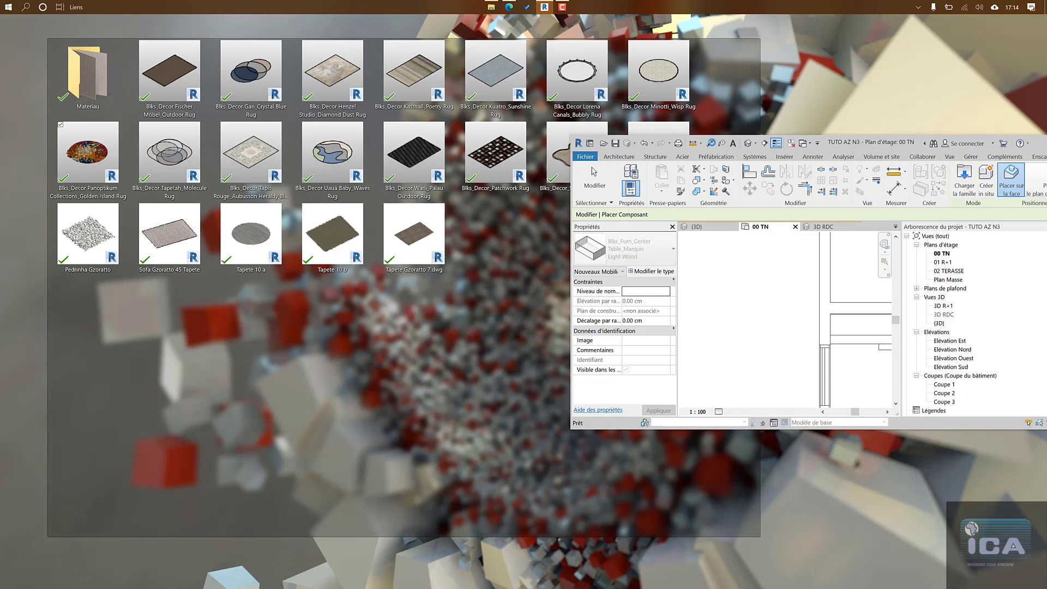
click(844, 159)
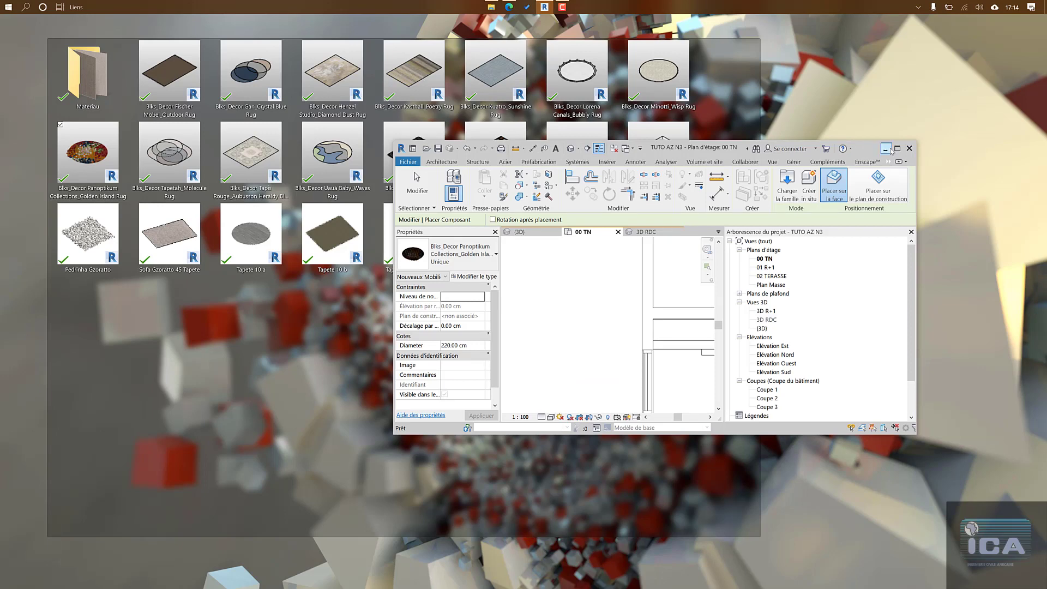
click(897, 149)
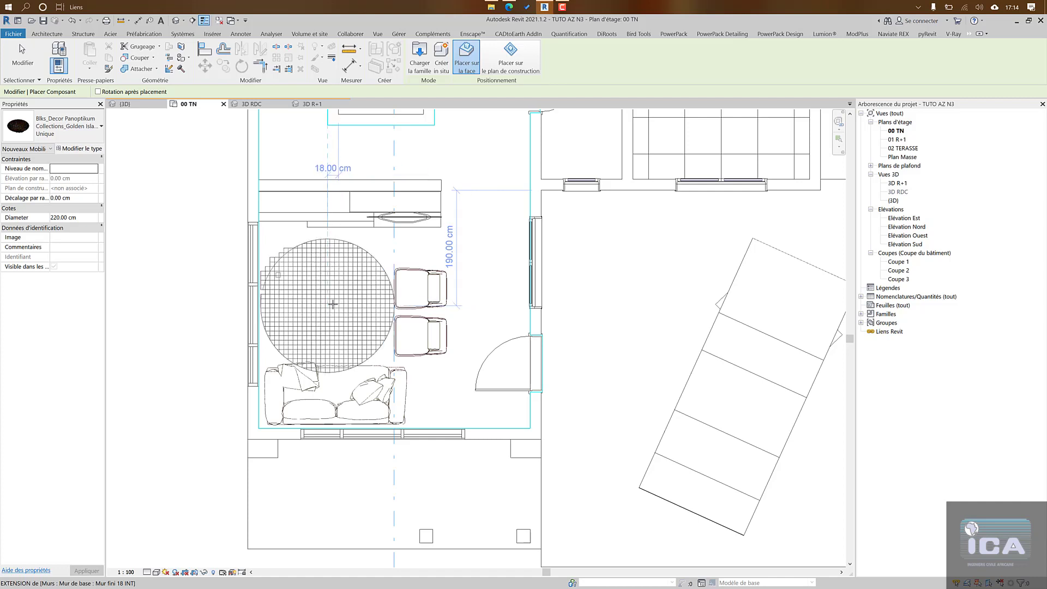
Step: Place the 220 cm round rug in the living room between the TV unit and the sofa, beside the armchairs
click(333, 304)
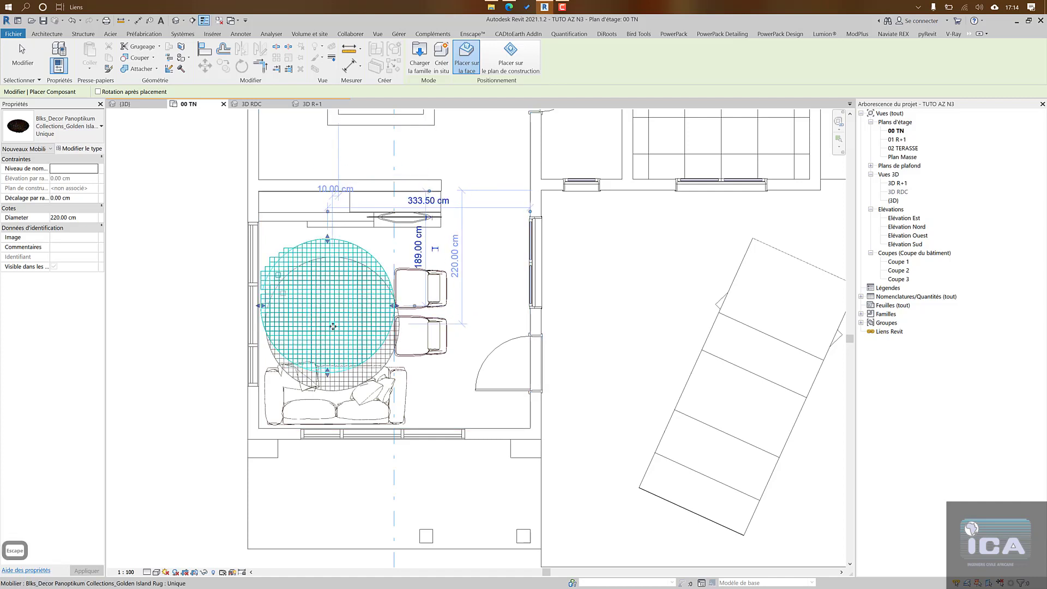
key(Escape)
key(Escape)
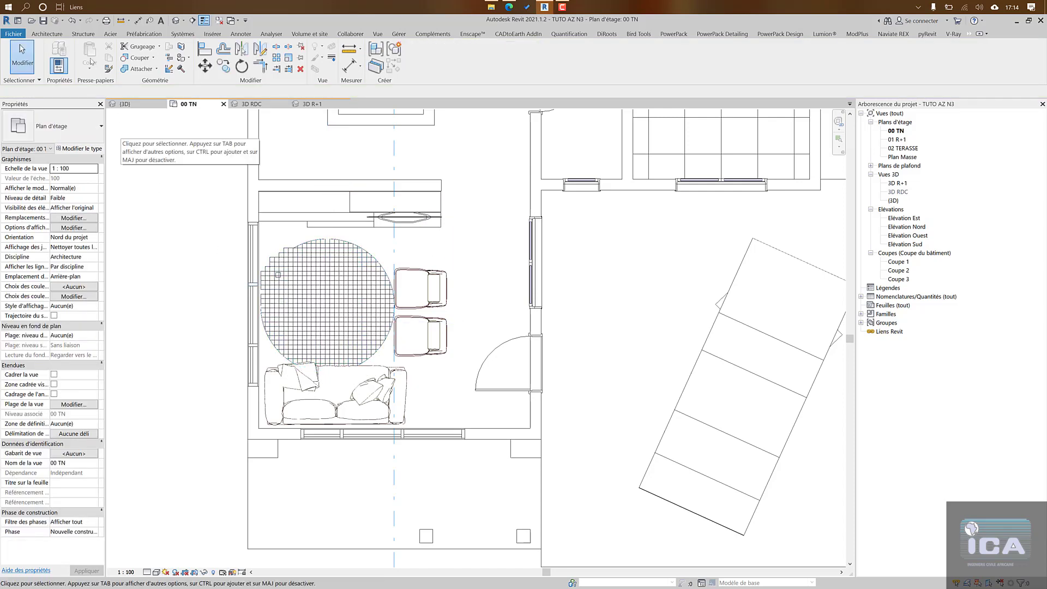
Step: Place a Dark Wood Blks_Furn_Center Table_Marquis at the centre of the round rug, saving the project when reminded
click(46, 33)
click(127, 57)
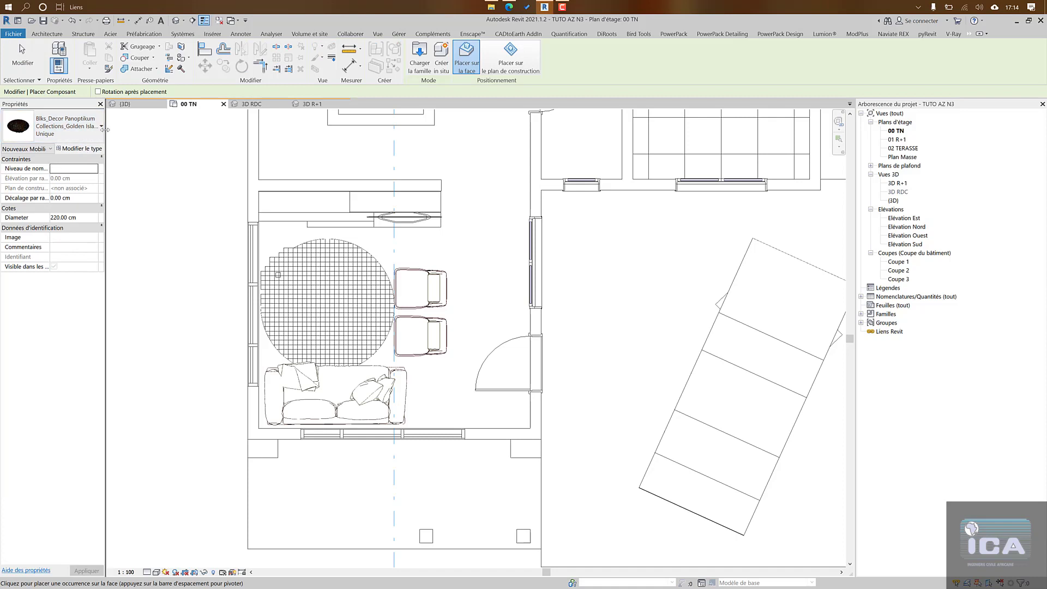
click(101, 126)
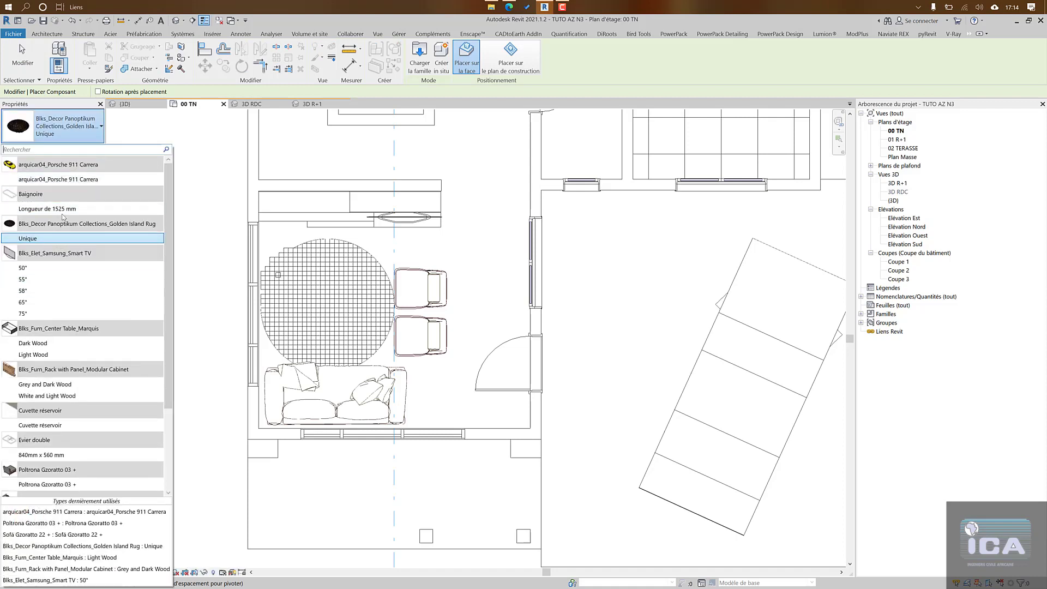
scroll(62, 277, down, 3)
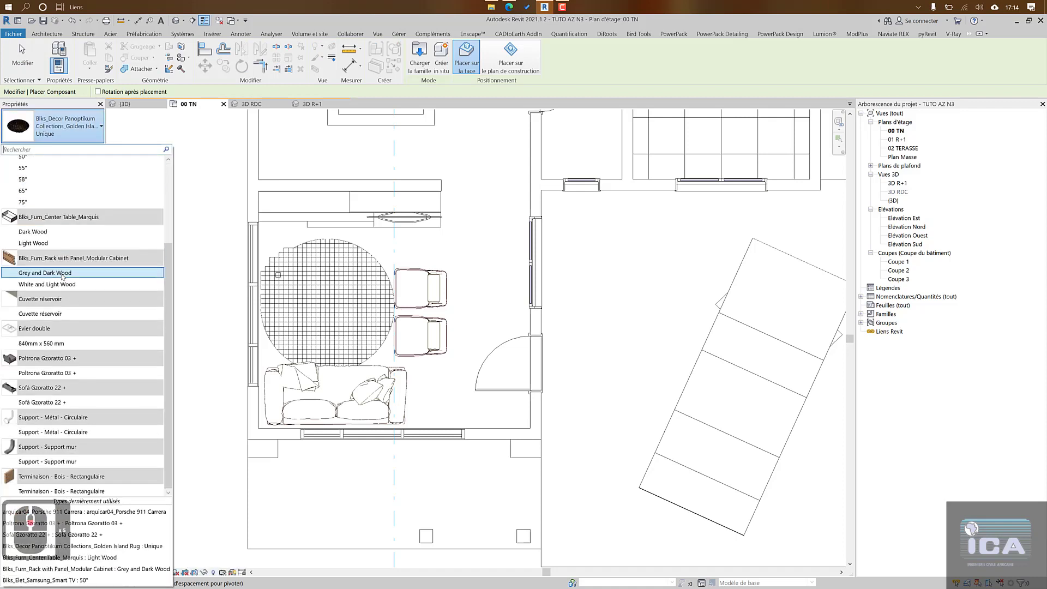
click(62, 233)
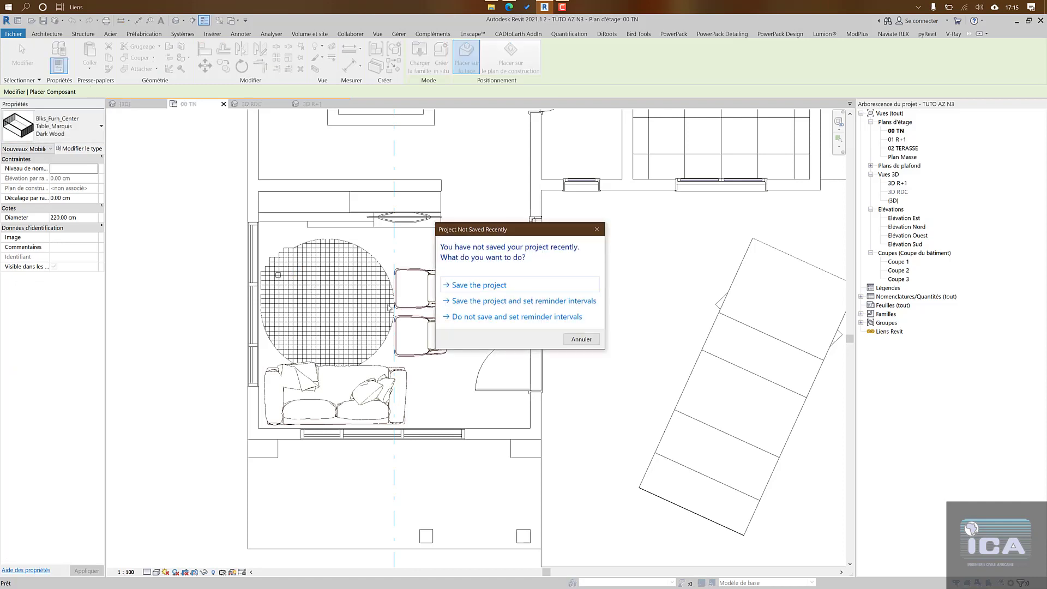
click(521, 287)
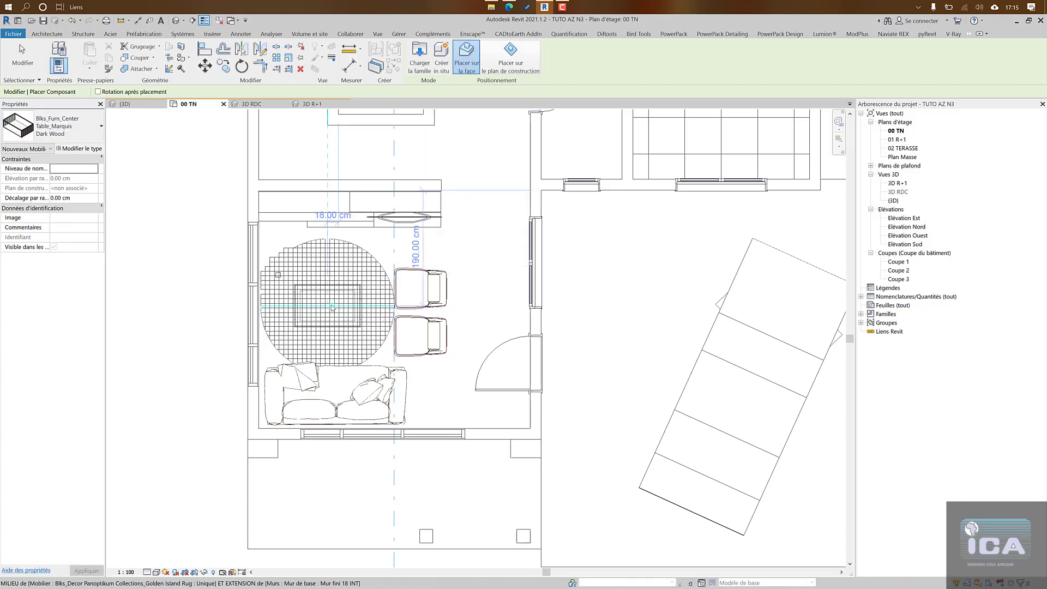
key(Escape)
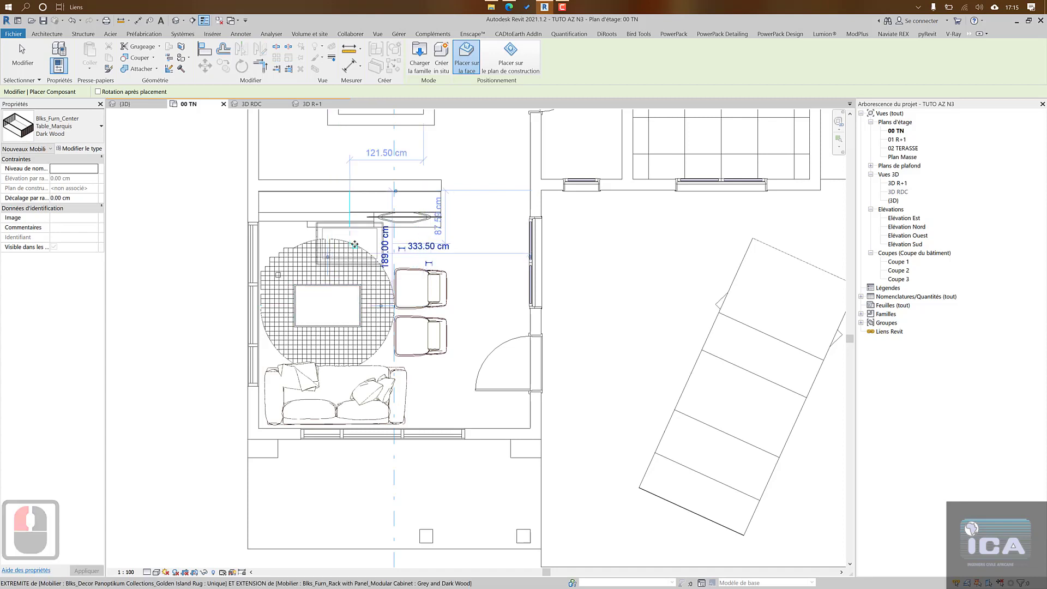
key(Escape)
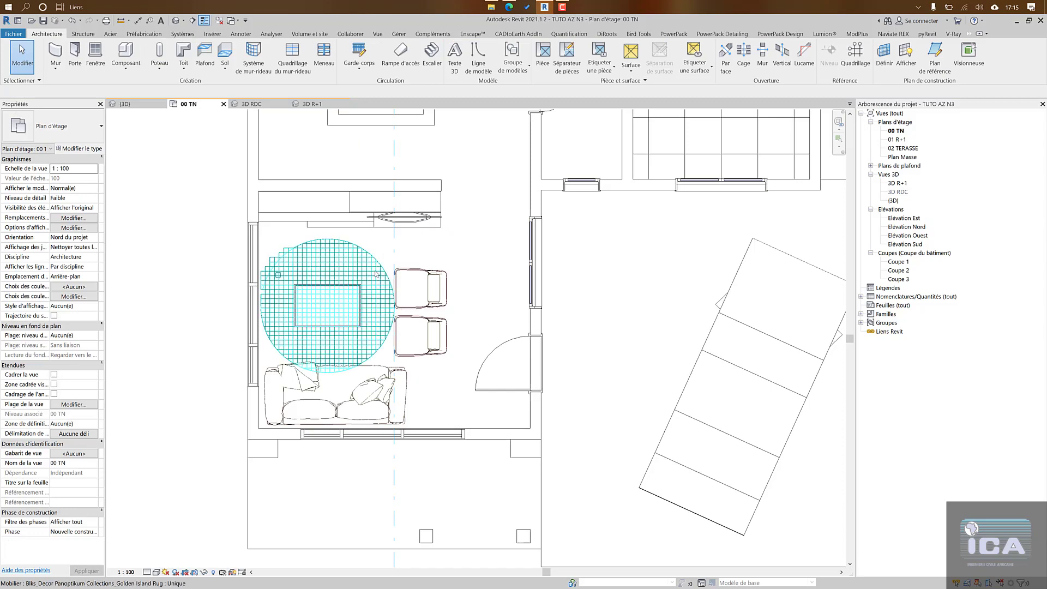
Step: Open the 3D RDC view and examine the furnished living room from several angles, including the rug, coffee table and seating up close
scroll(375, 257, down, 4)
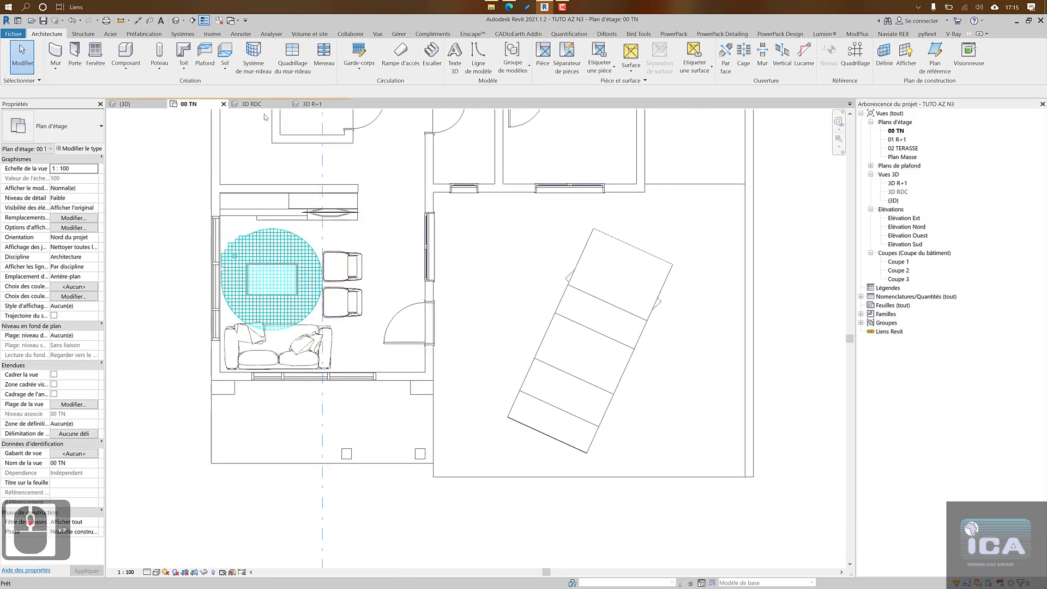
click(250, 103)
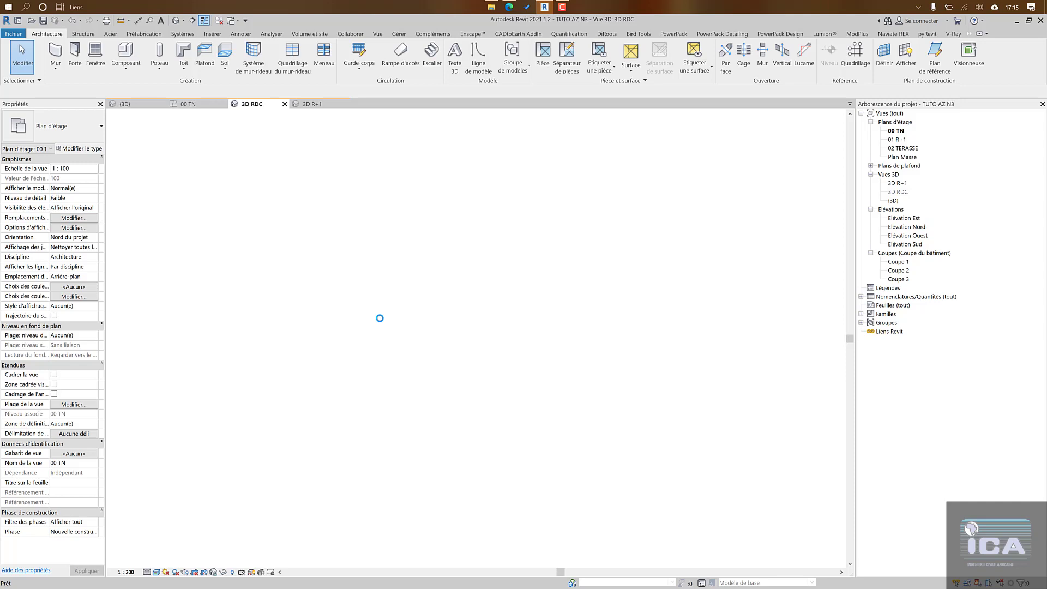
middle_click(346, 283)
middle_click(346, 283)
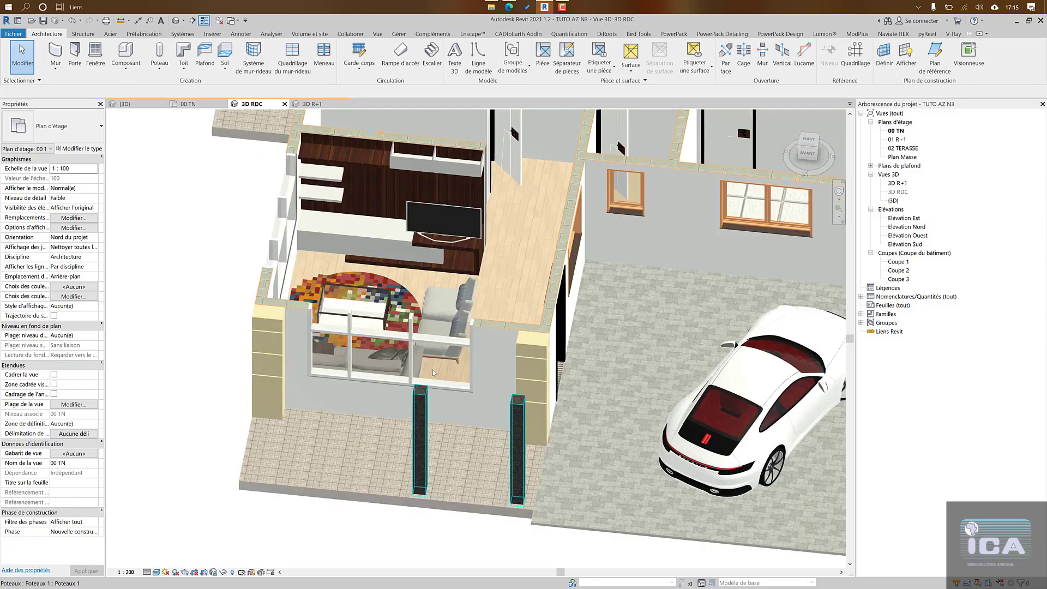
scroll(559, 351, down, 2)
shift+middle_drag(563, 351, 598, 276)
shift+middle_drag(465, 346, 453, 304)
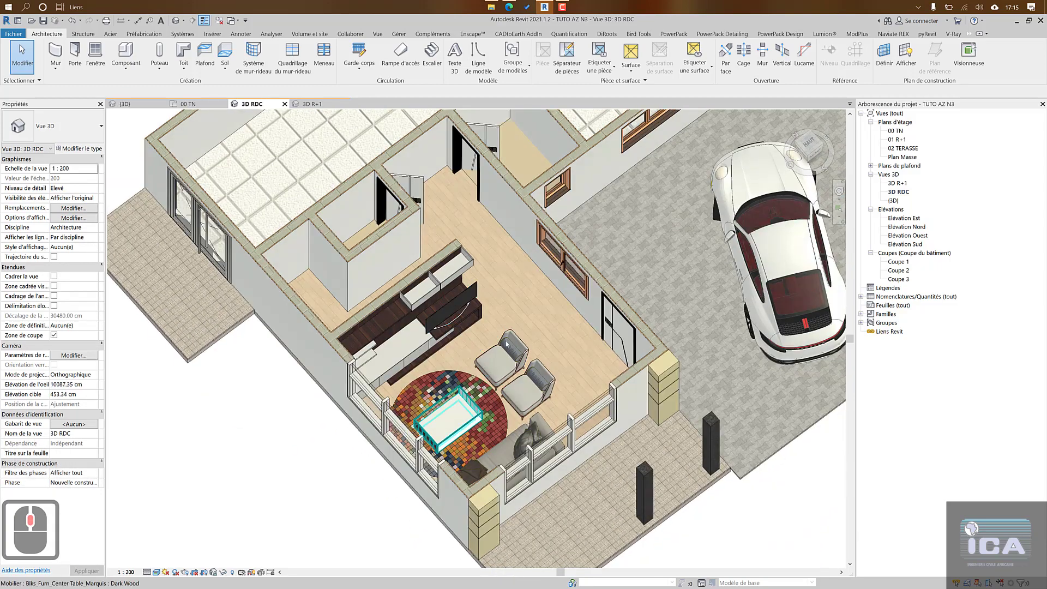
scroll(505, 427, up, 5)
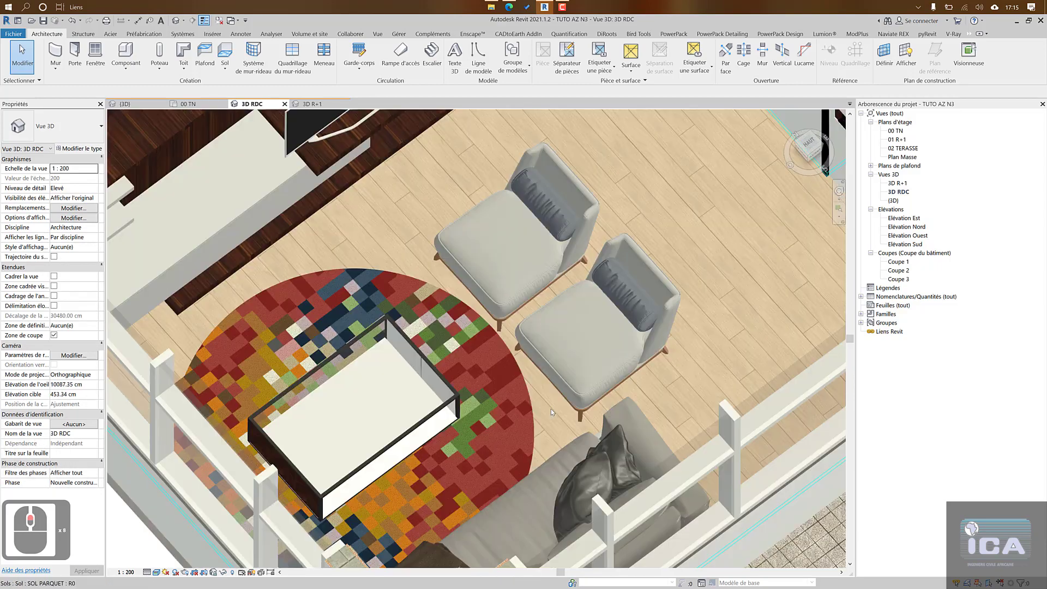
scroll(492, 406, down, 6)
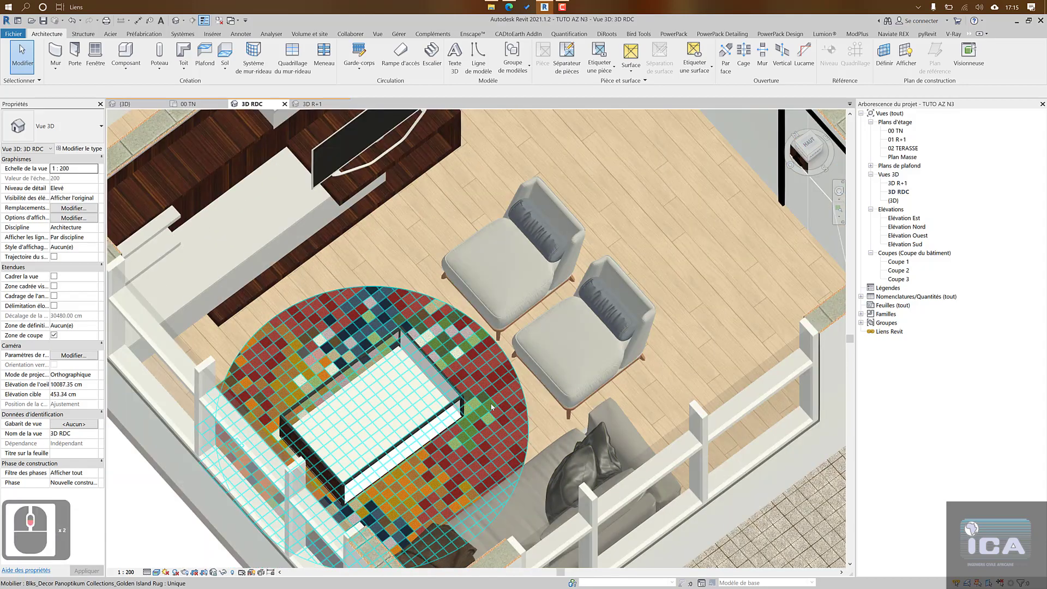
scroll(464, 372, down, 4)
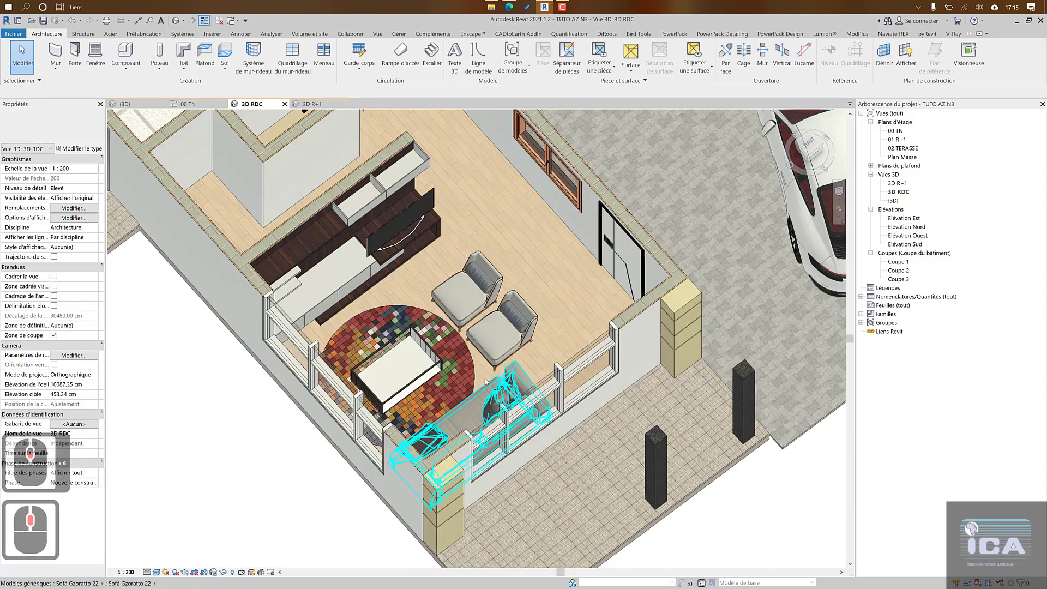
mouse_move(464, 372)
shift+middle_down()
mouse_move(494, 317)
mouse_move(483, 363)
shift+middle_up()
scroll(456, 402, up, 1)
middle_drag(454, 403, 355, 499)
shift+middle_drag(460, 443, 502, 417)
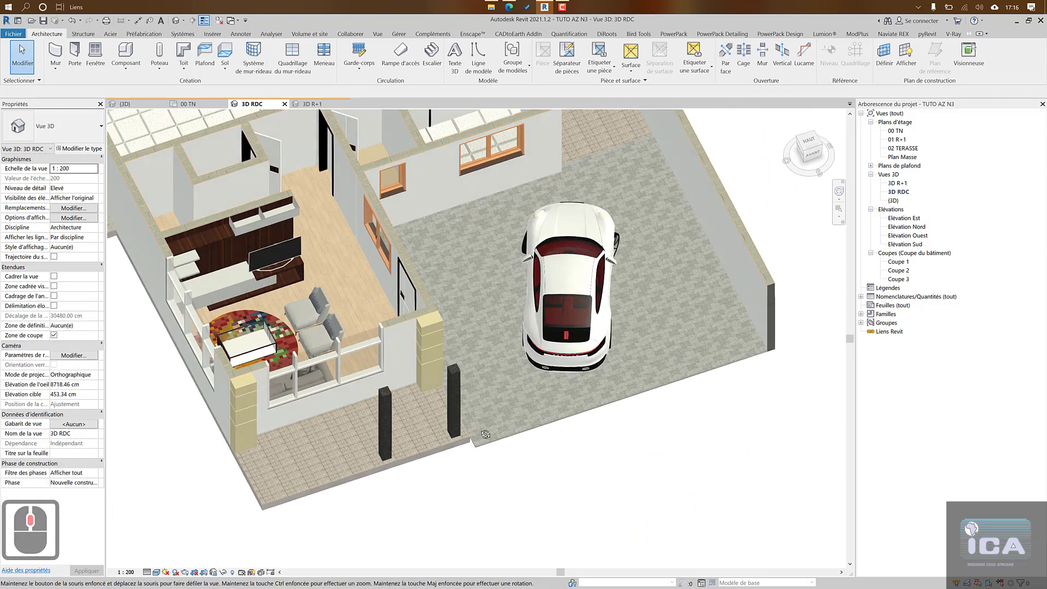
Step: Launch the Enscape real-time rendering of the 3D RDC view, keeping the perspective projection
click(473, 33)
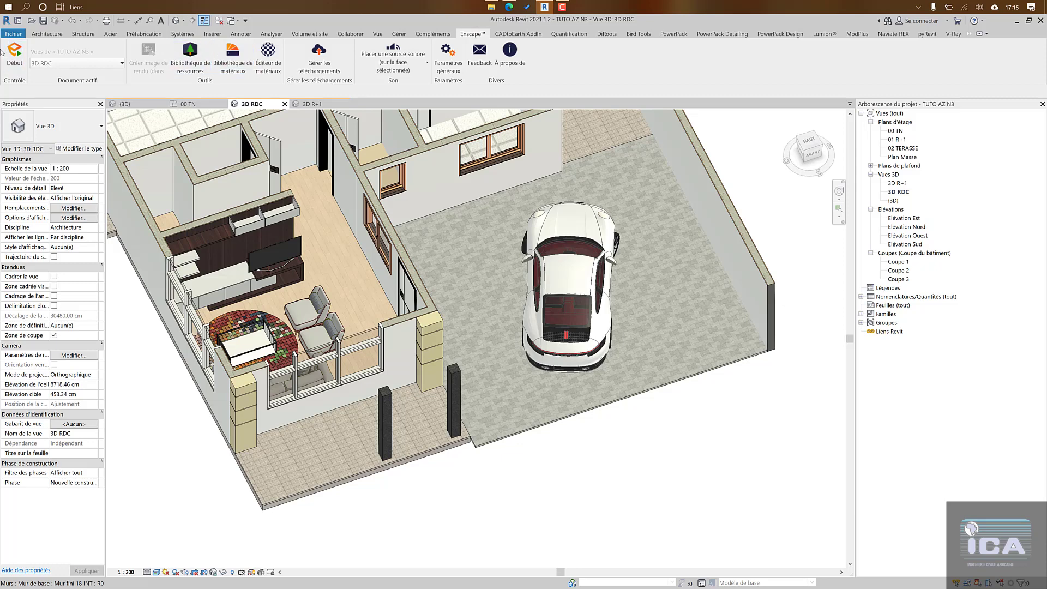
click(7, 53)
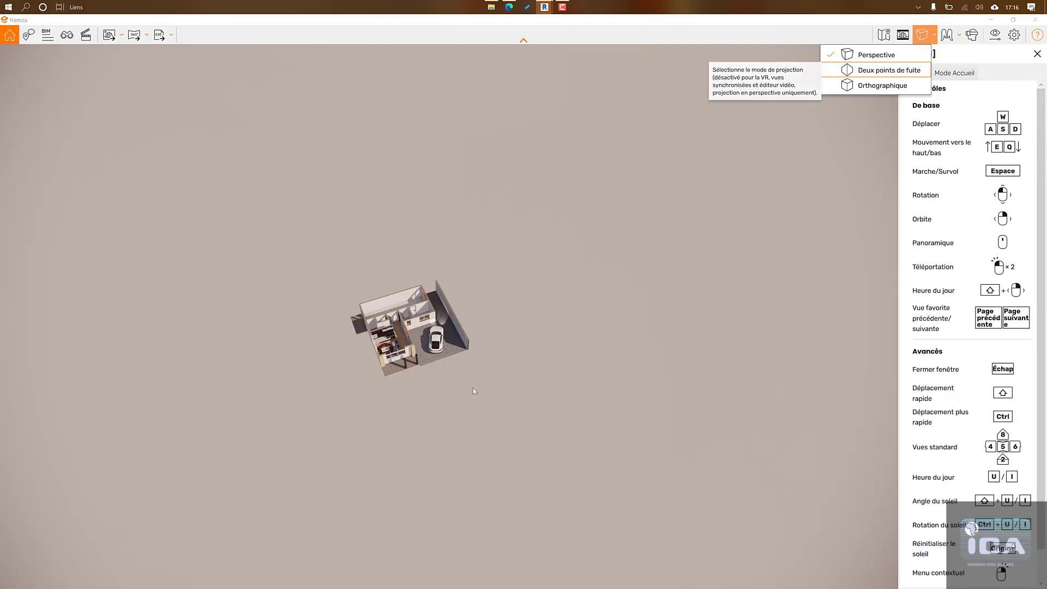
click(473, 388)
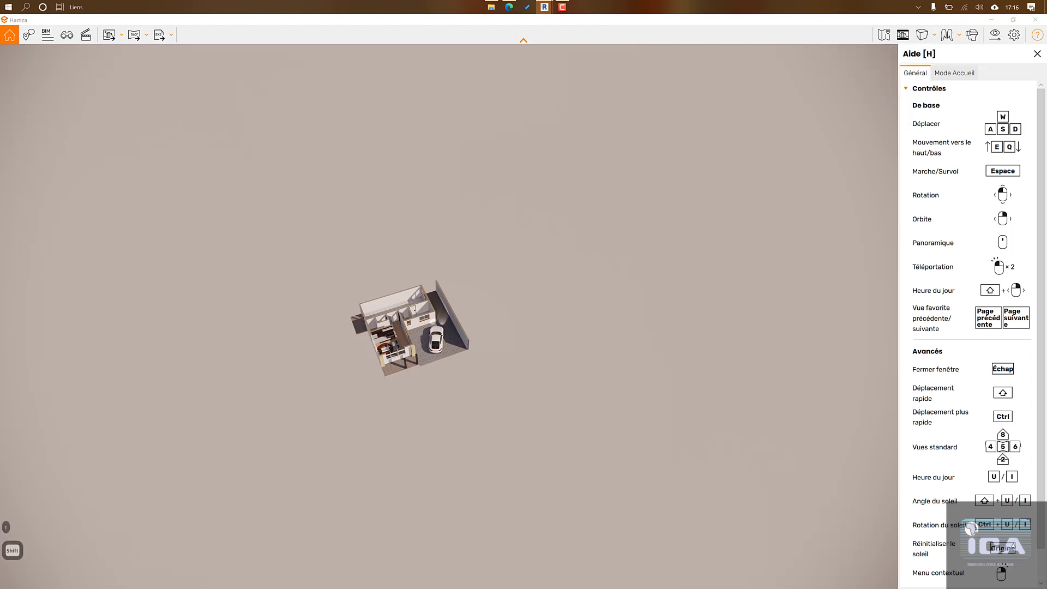
Step: Fly around the rendered house in Enscape to examine the terrace, living room windows and parked car from the front
drag(509, 55, 486, 98)
key(shift+w)
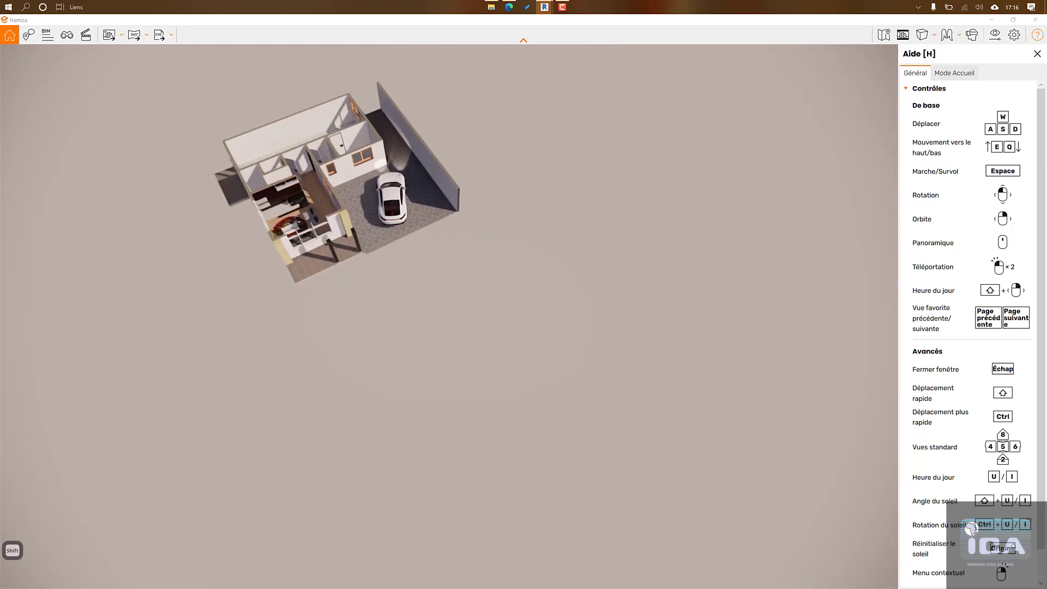
drag(486, 98, 496, 367)
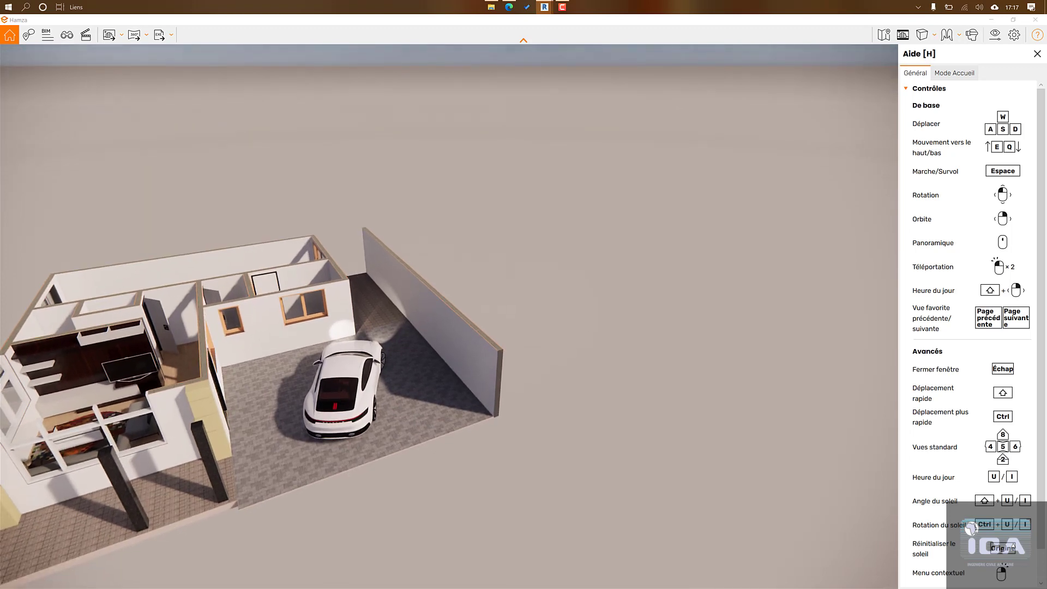
key(shift+s)
drag(496, 311, 613, 466)
key(shift+a)
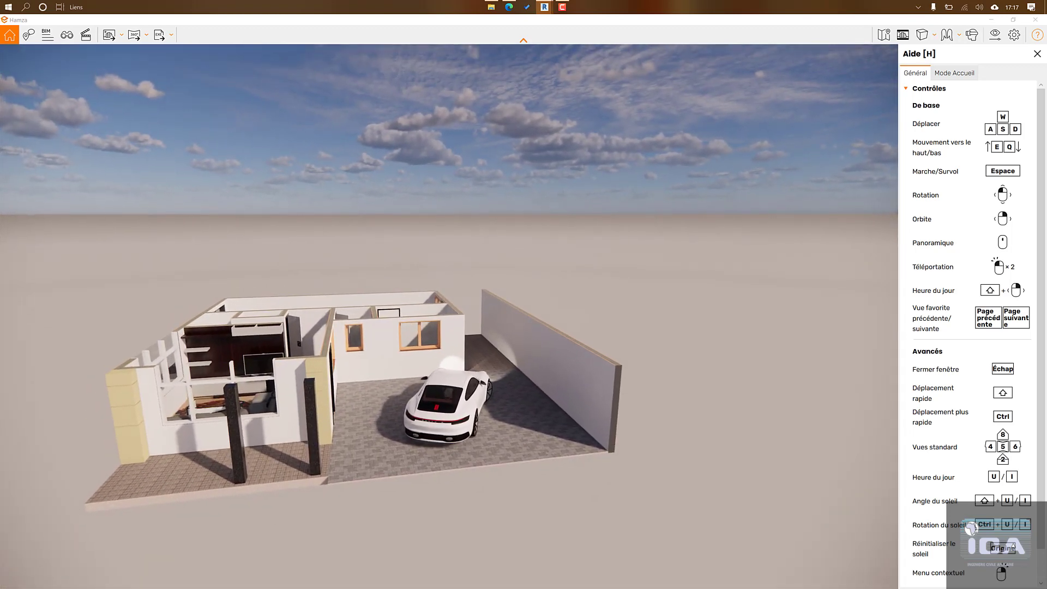
key(shift+w)
drag(341, 431, 308, 406)
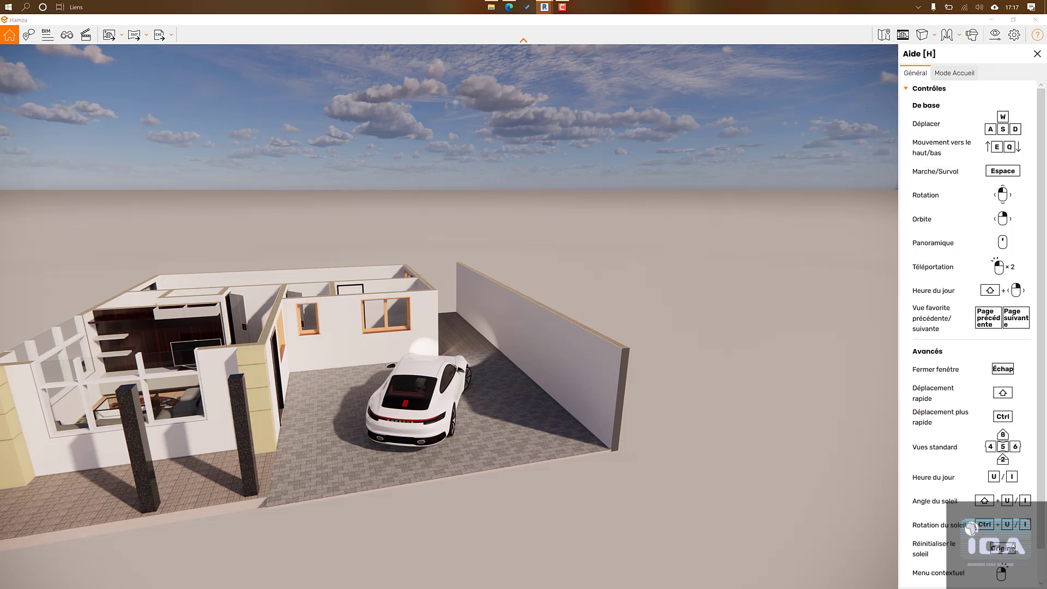
drag(801, 311, 731, 323)
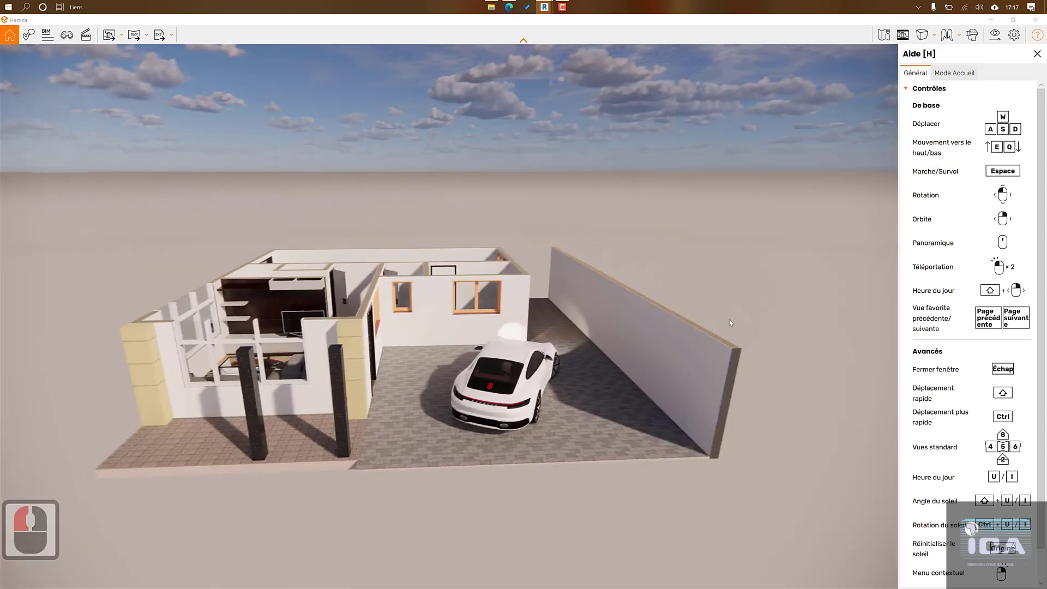
scroll(683, 432, up, 9)
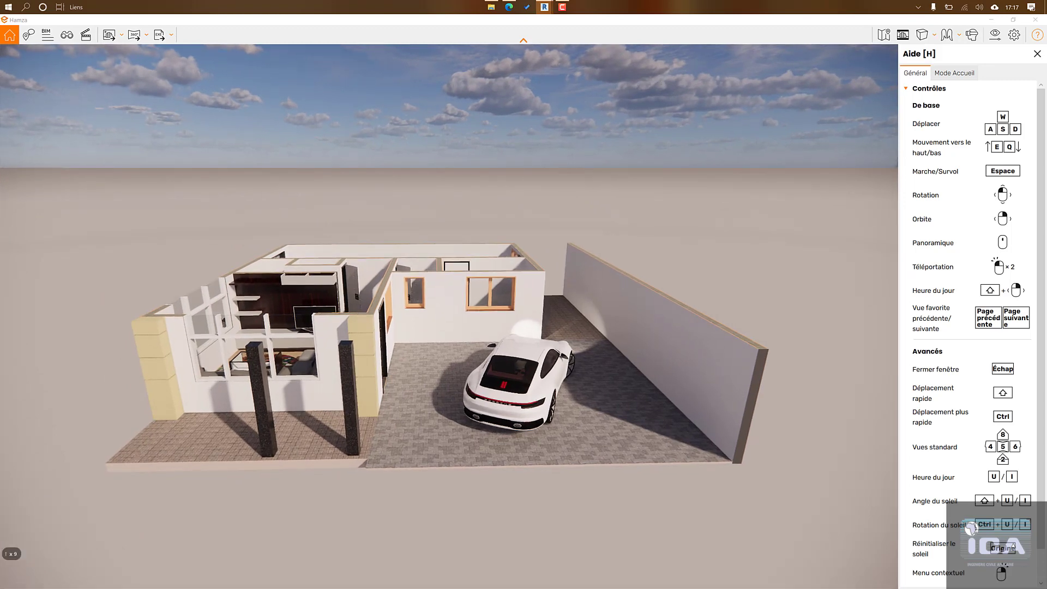
Step: Fly past the parked car and garage wall, around the entrance and into the living room in the Enscape rendering
drag(682, 432, 769, 447)
key(Up)
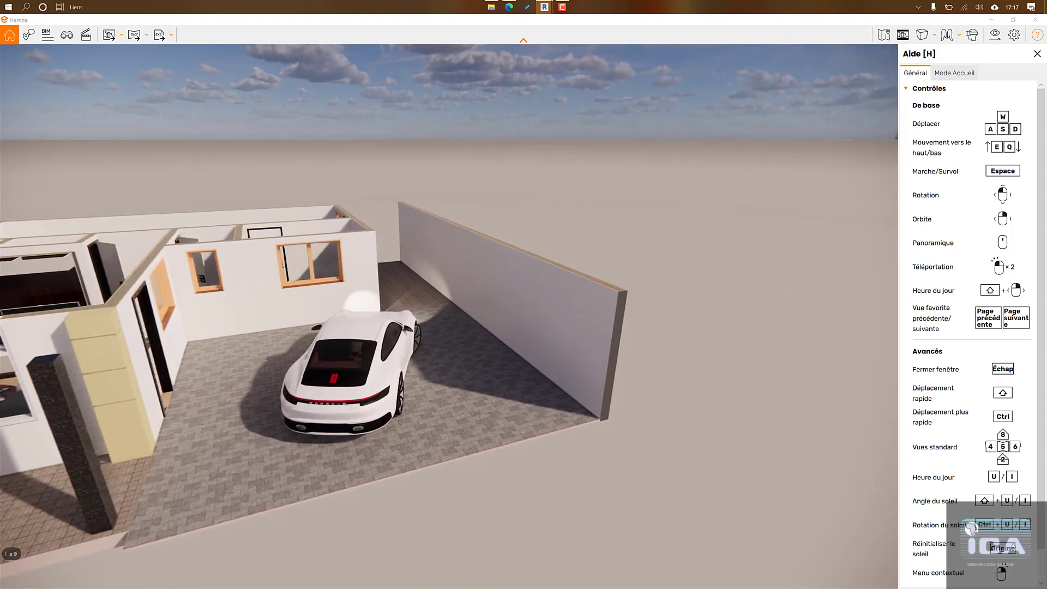
key(Up)
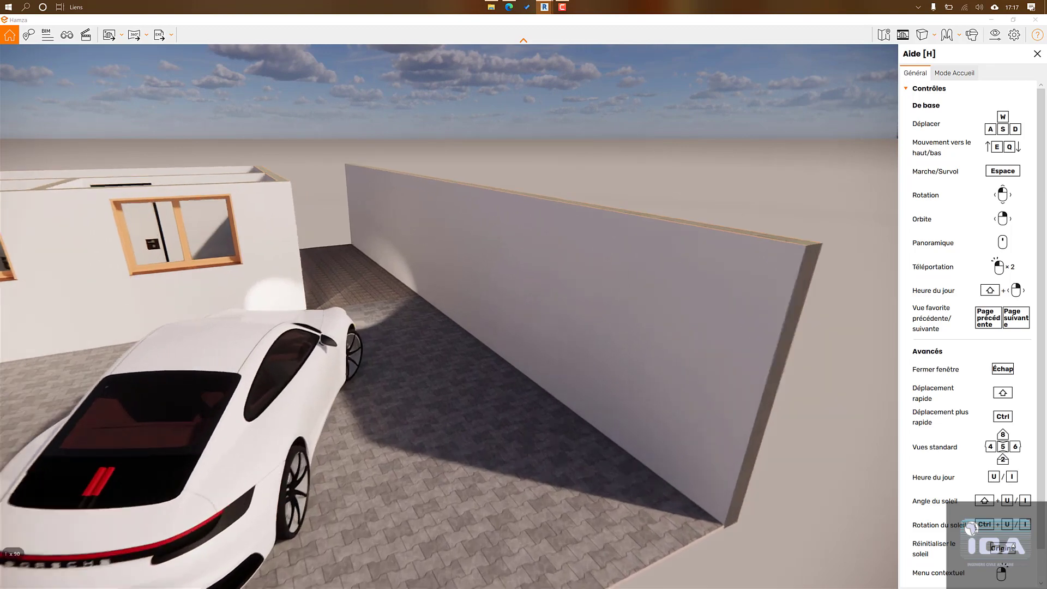
drag(682, 432, 384, 379)
key(Up)
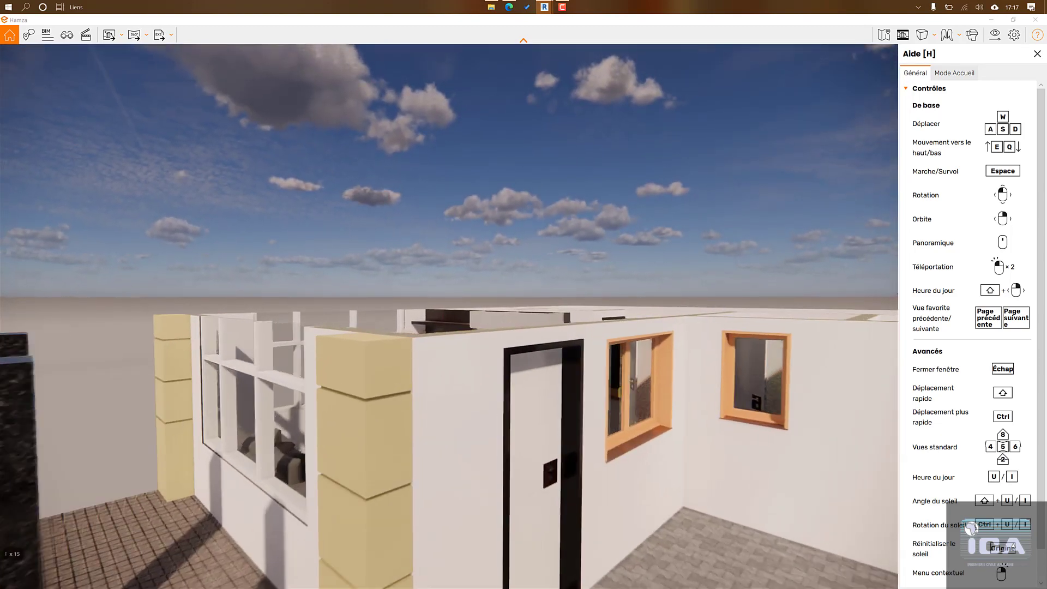
key(Up)
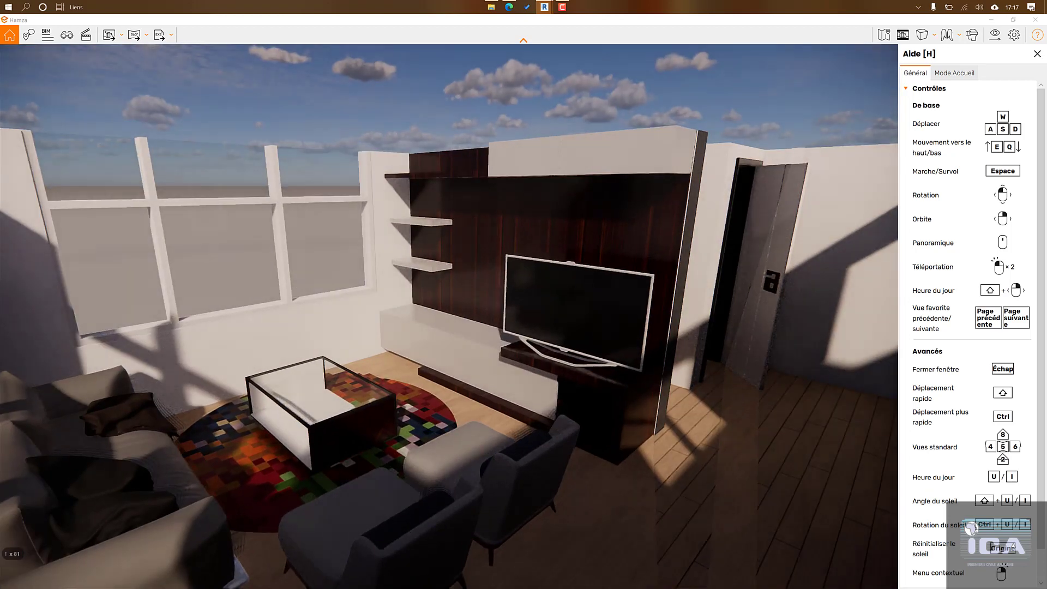
Step: Examine the living room interior up close, including the sofa, armchairs, glass coffee table, round rug, TV wall and corner windows
drag(385, 379, 226, 436)
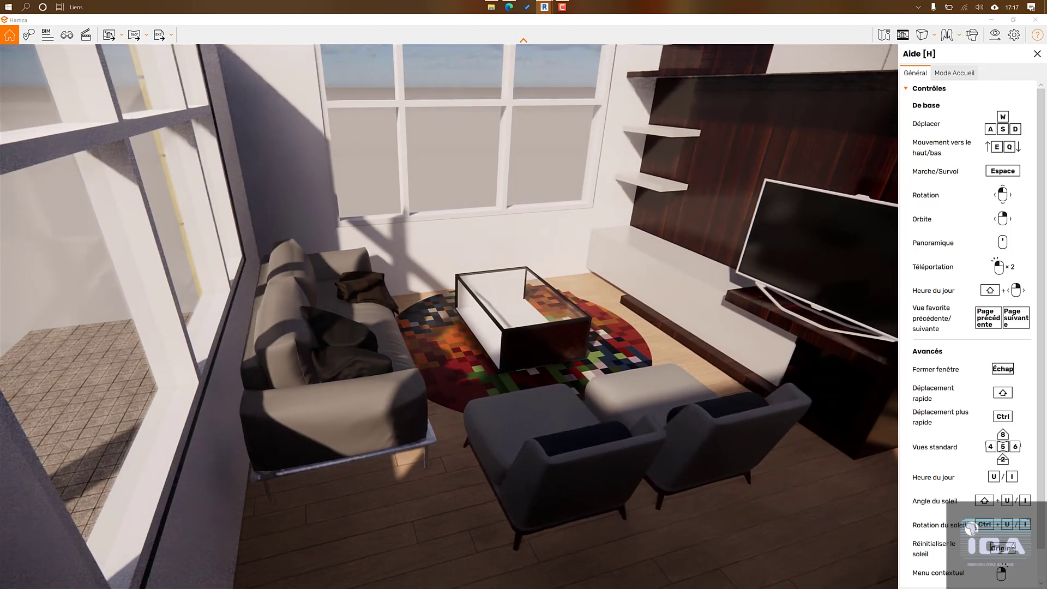
key(Up)
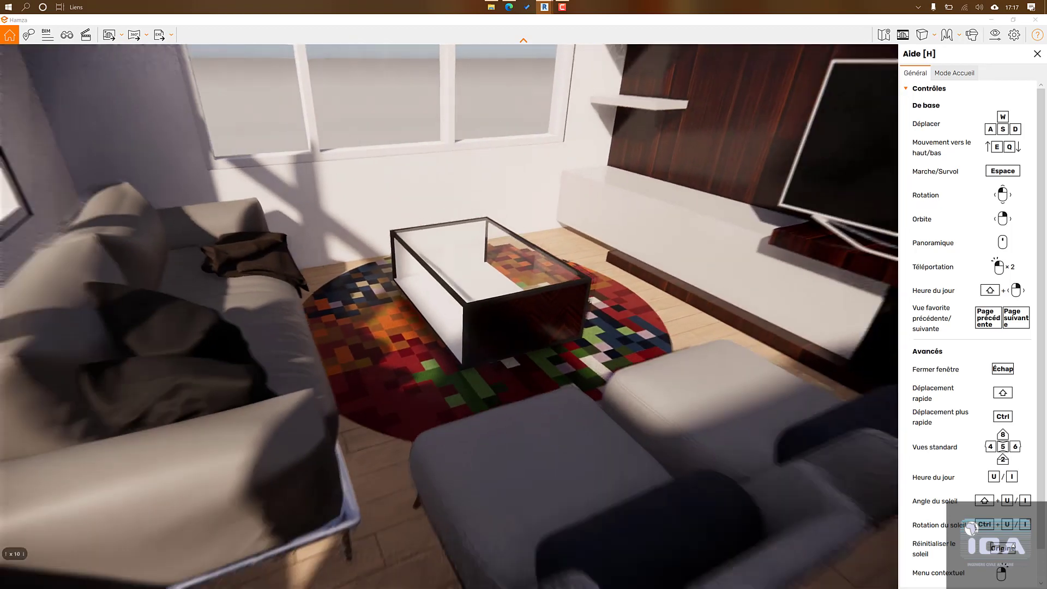
key(Down)
drag(226, 436, 307, 427)
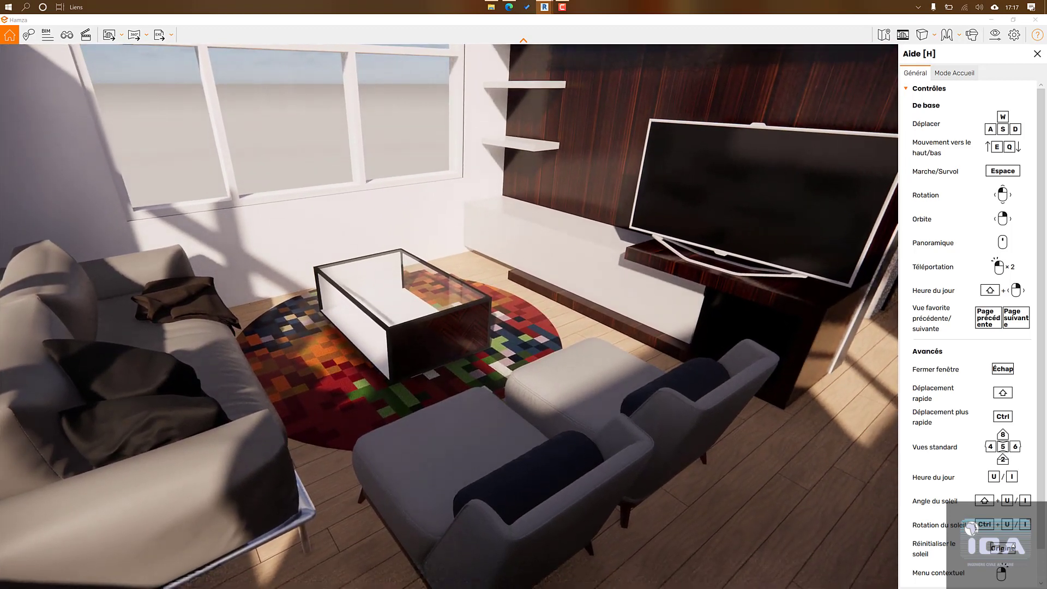
drag(638, 475, 676, 531)
scroll(673, 432, down, 3)
key(w)
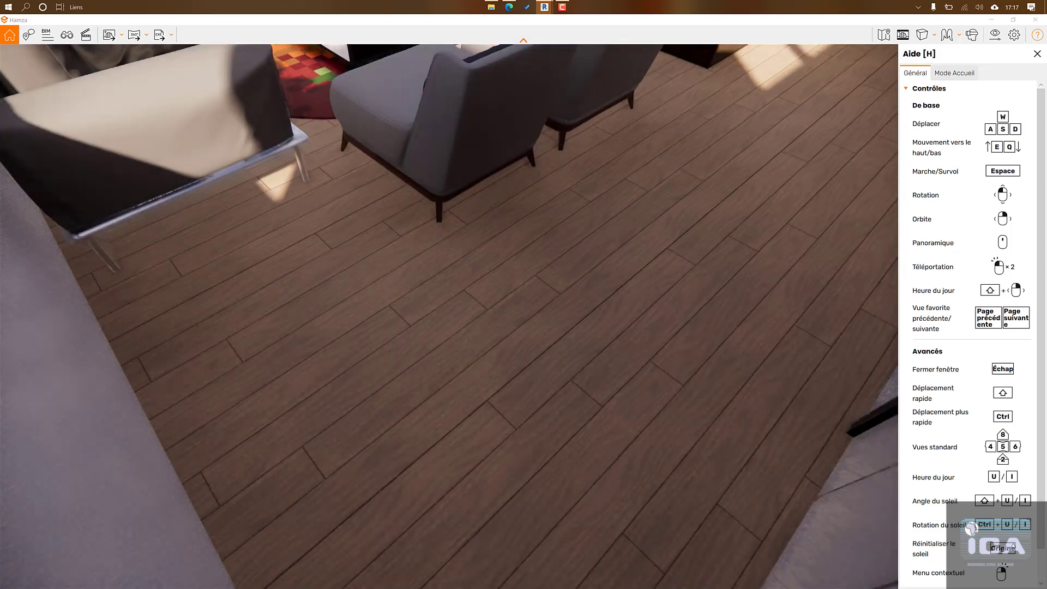
drag(676, 531, 551, 420)
key(shift+w)
key(Up)
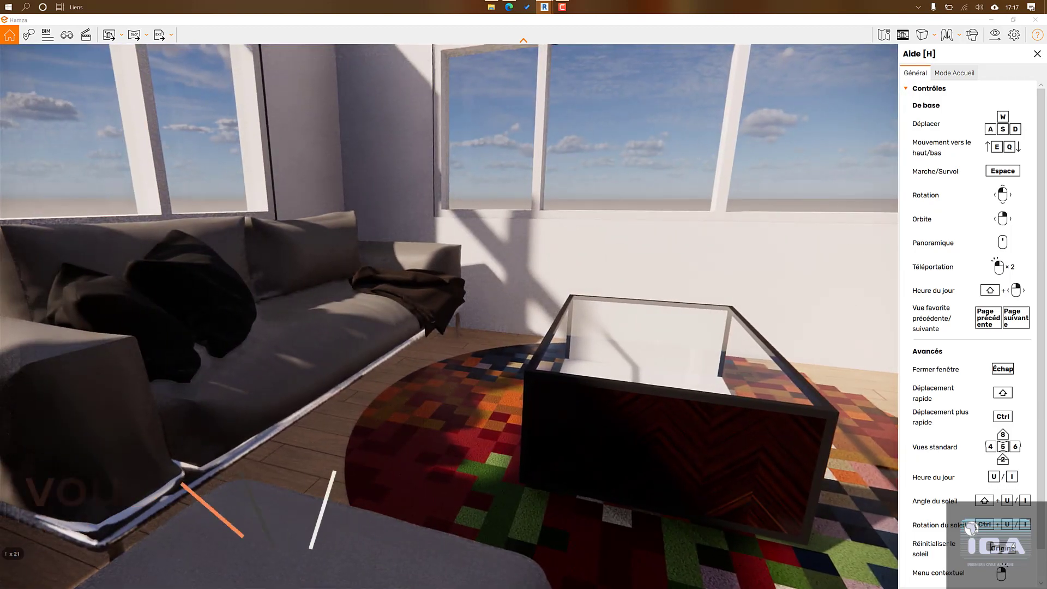
key(Down)
key(e)
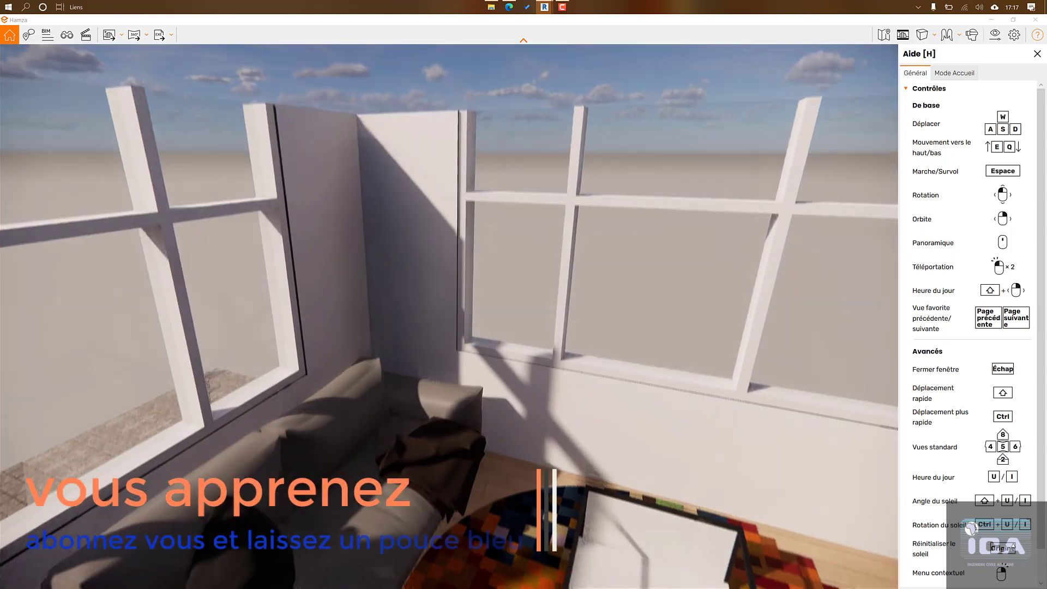
Step: Fly back out of the living room and rise above the house to view the open ground-floor layout from overhead
drag(551, 420, 775, 436)
drag(662, 535, 672, 449)
key(Down)
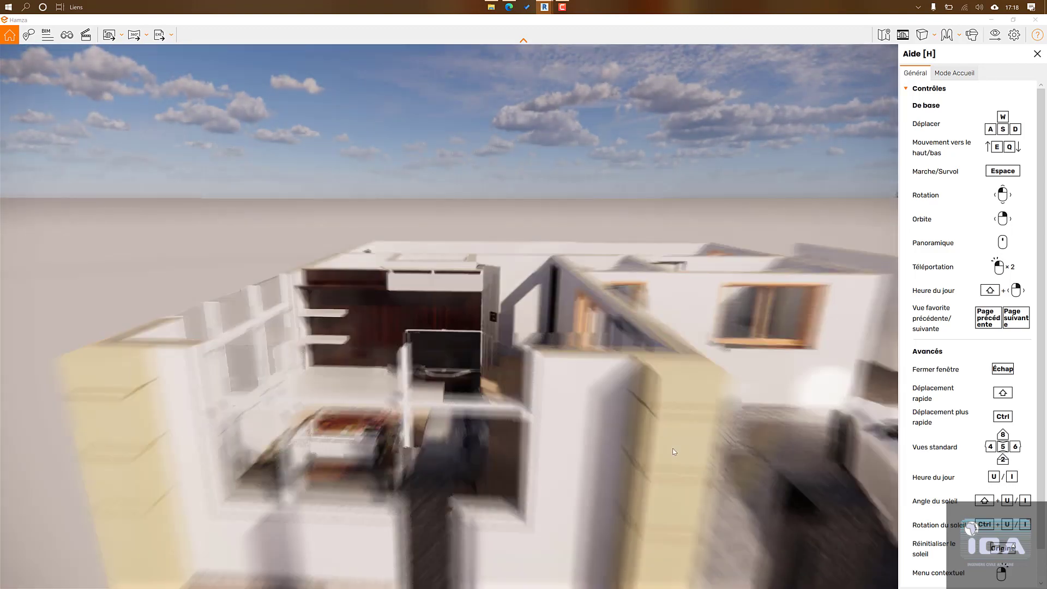
key(e)
key(e)
key(e)
key(e)
key(e)
key(e)
key(e)
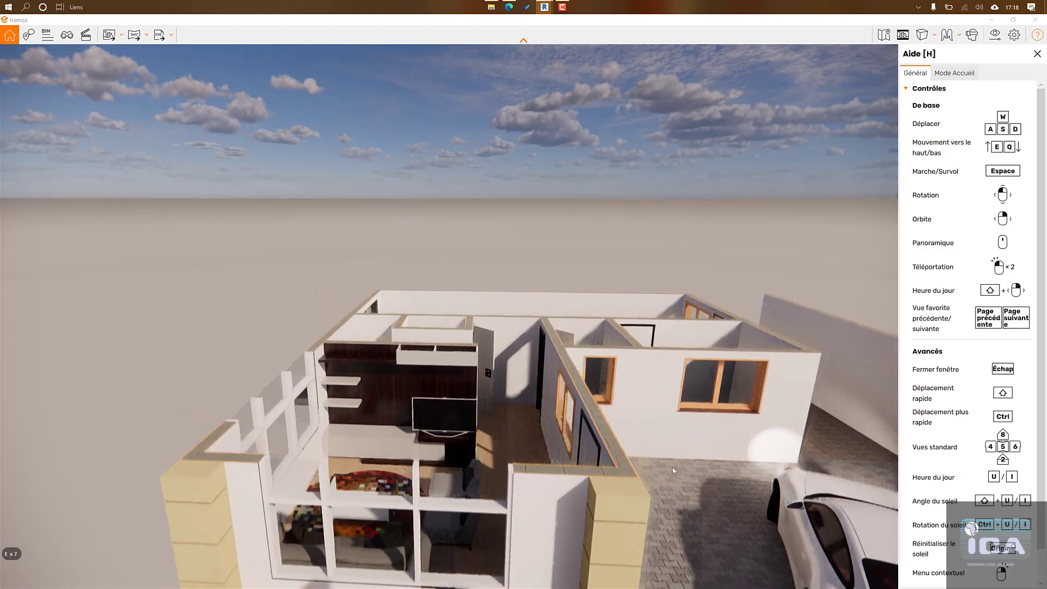
key(e)
key(e)
key(e)
key(e)
key(e)
key(e)
key(e)
key(e)
key(e)
key(e)
key(e)
key(e)
key(e)
key(e)
key(e)
key(e)
key(e)
key(e)
key(e)
key(e)
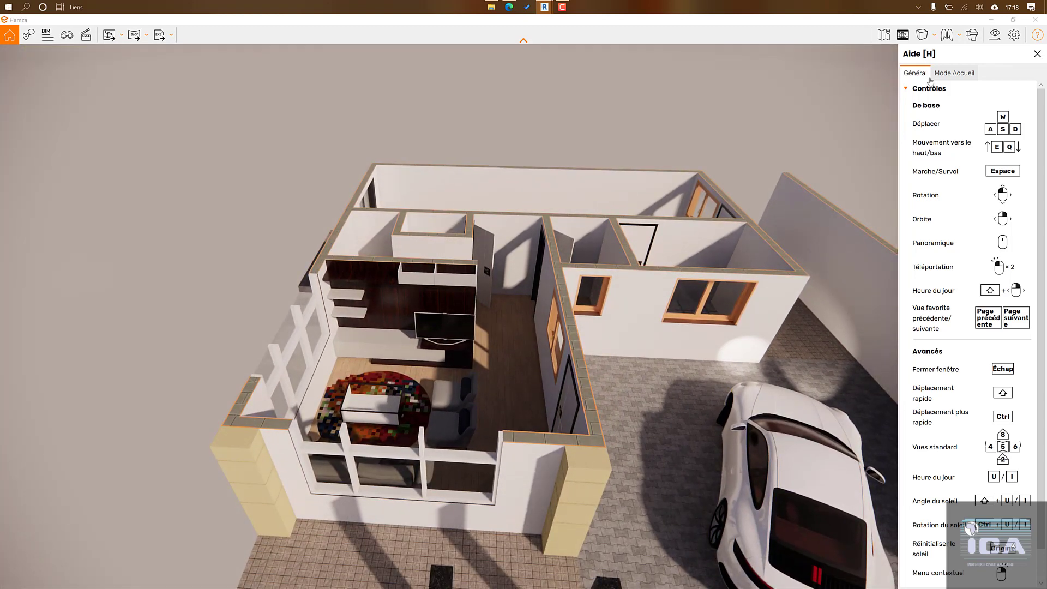
Step: Close the Enscape window and return to the 00 TN floor plan in Revit
click(1036, 20)
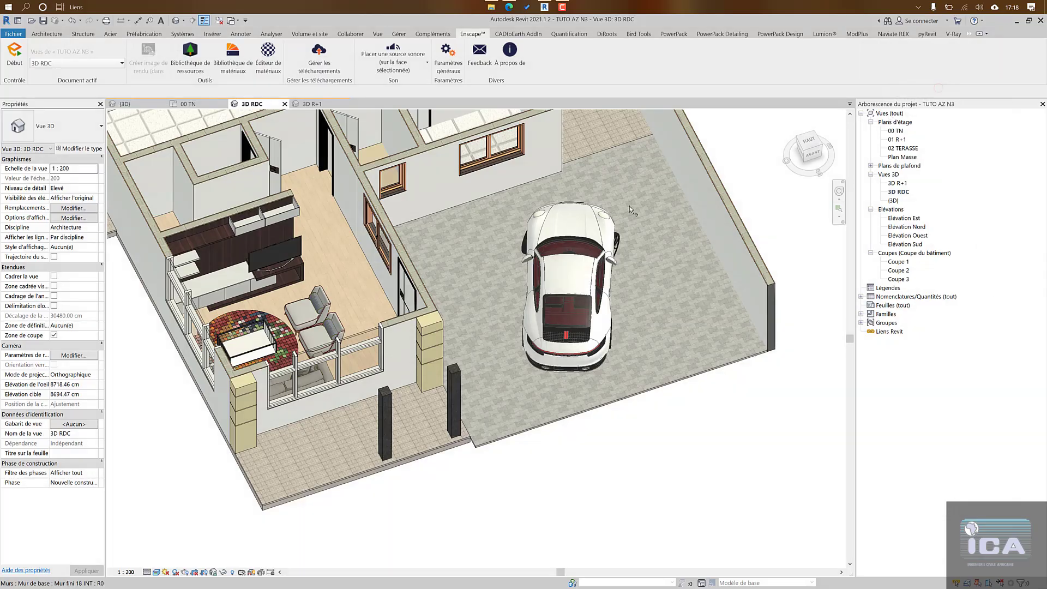
scroll(467, 278, down, 3)
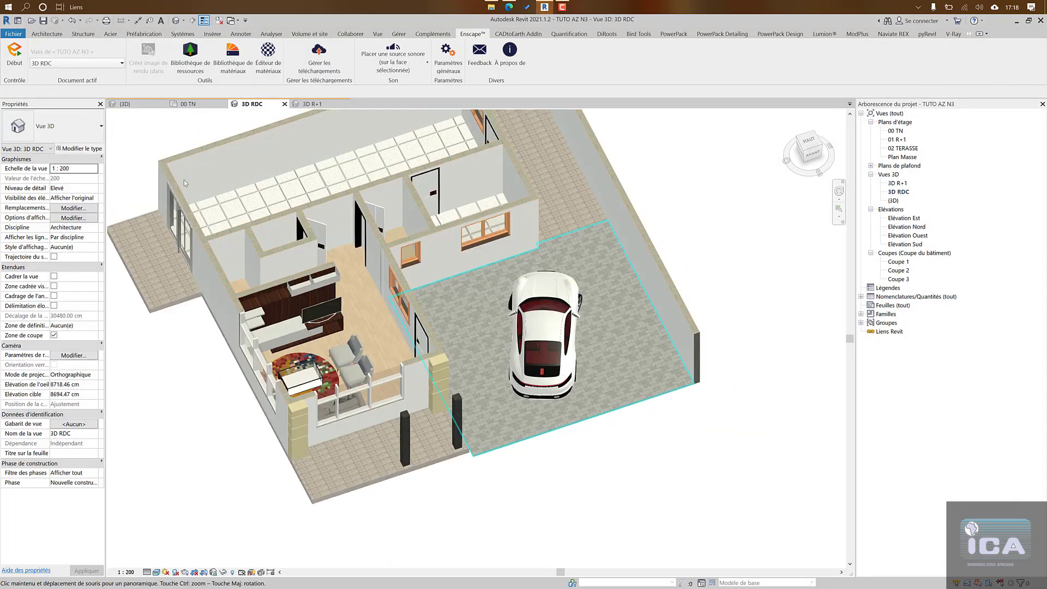
click(206, 105)
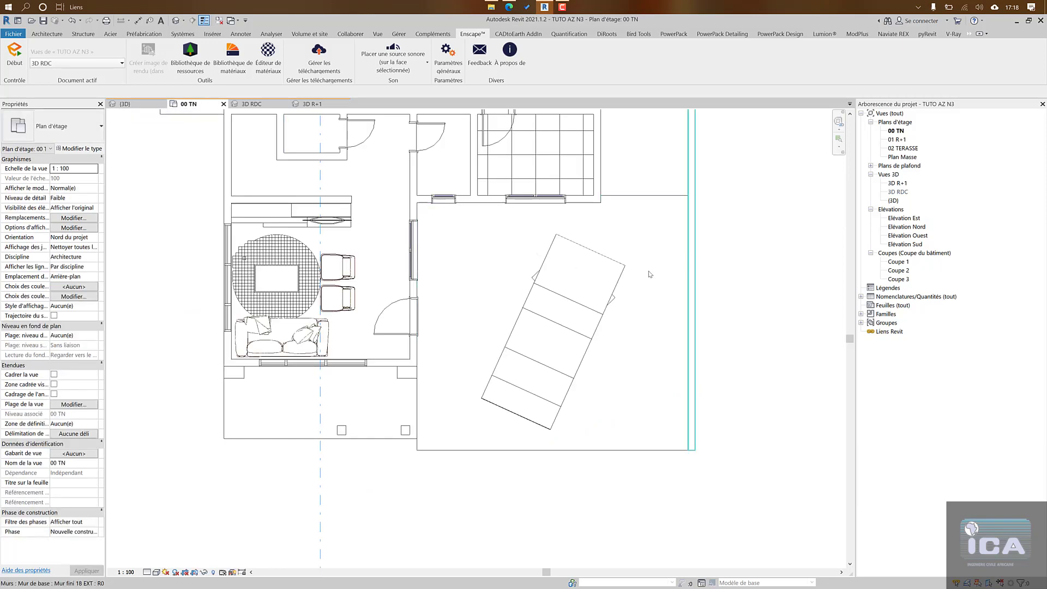
Step: Examine the dining area and kitchen furniture layout on the reference plan image and compare it with the tiled room on the 00 TN plan
scroll(480, 342, down, 6)
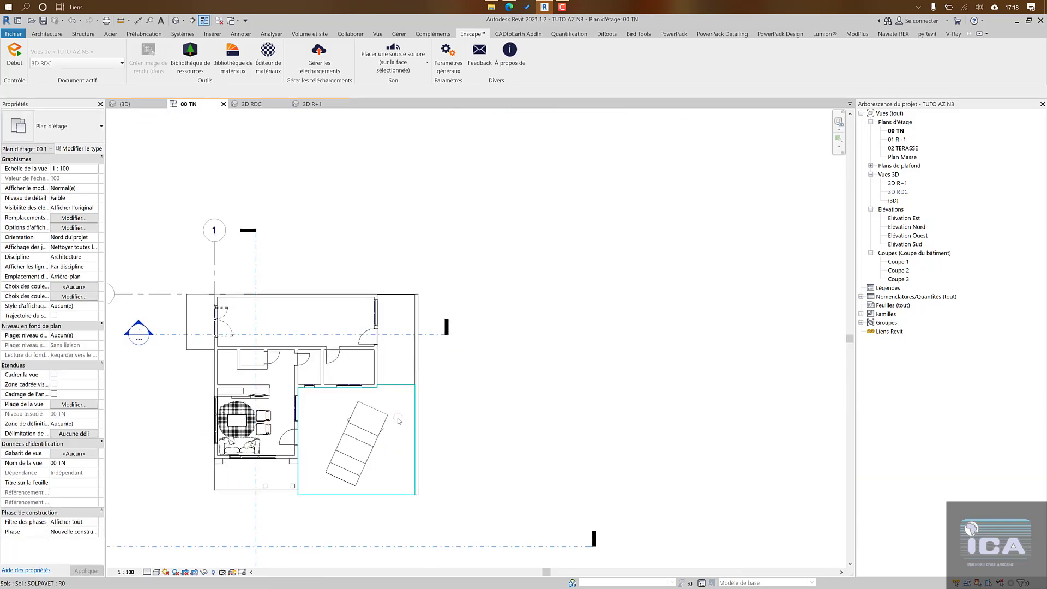
scroll(399, 417, down, 2)
scroll(728, 385, up, 6)
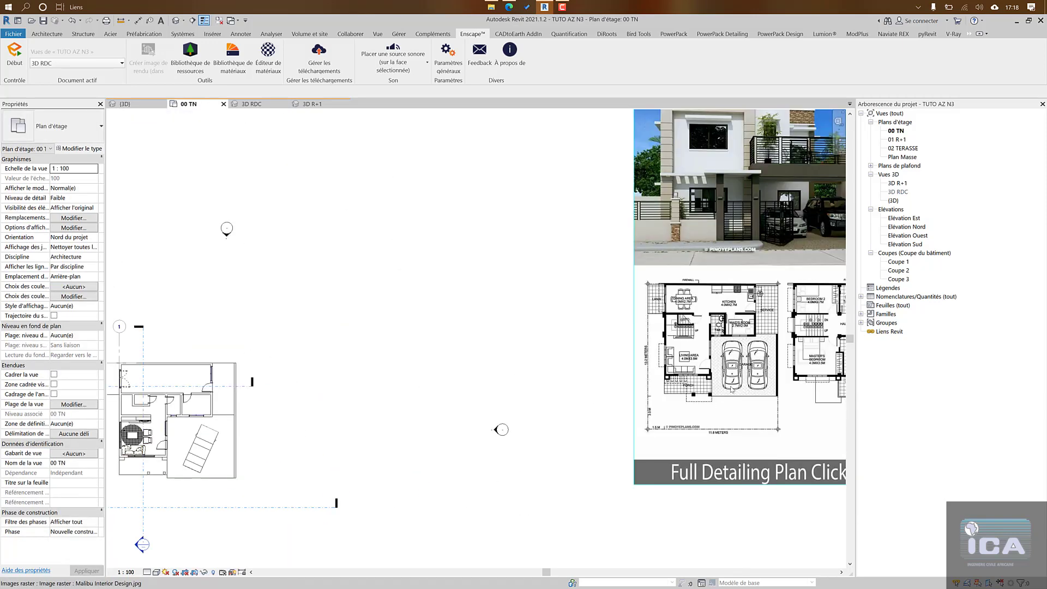
scroll(687, 307, up, 3)
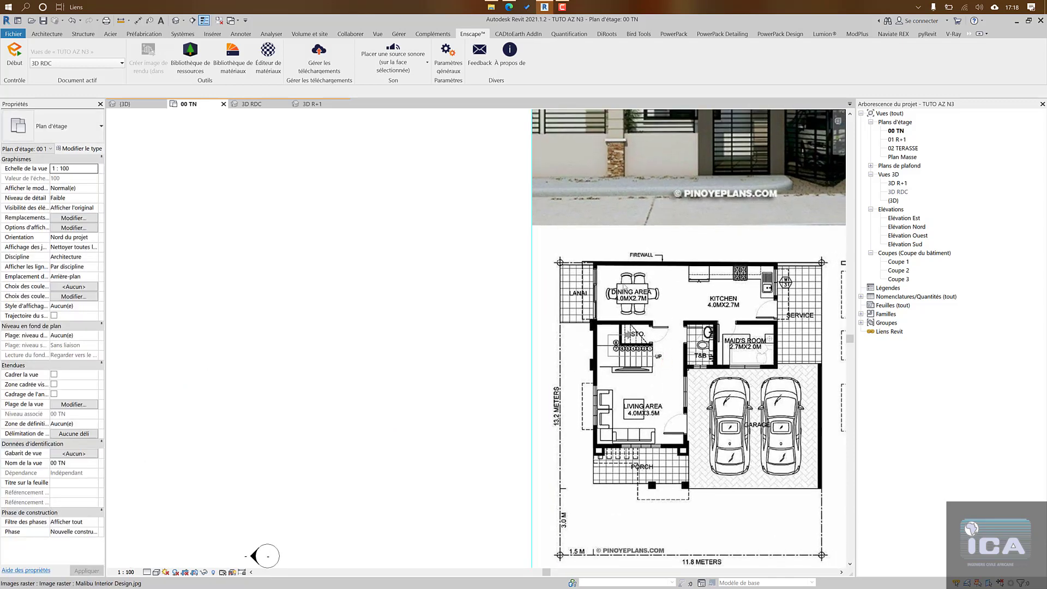
scroll(625, 287, up, 2)
scroll(687, 319, down, 1)
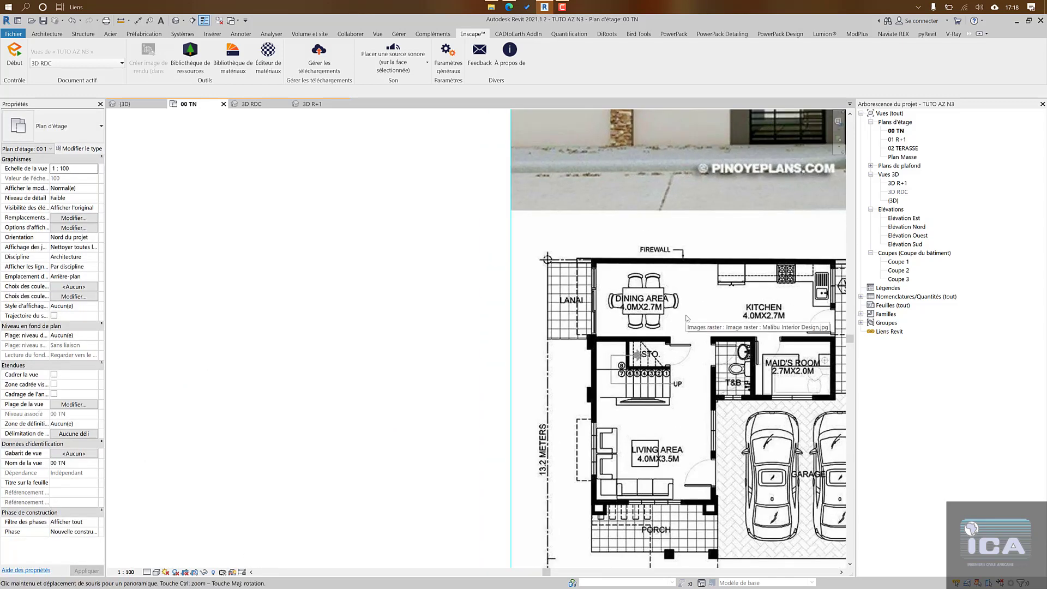
scroll(647, 317, down, 5)
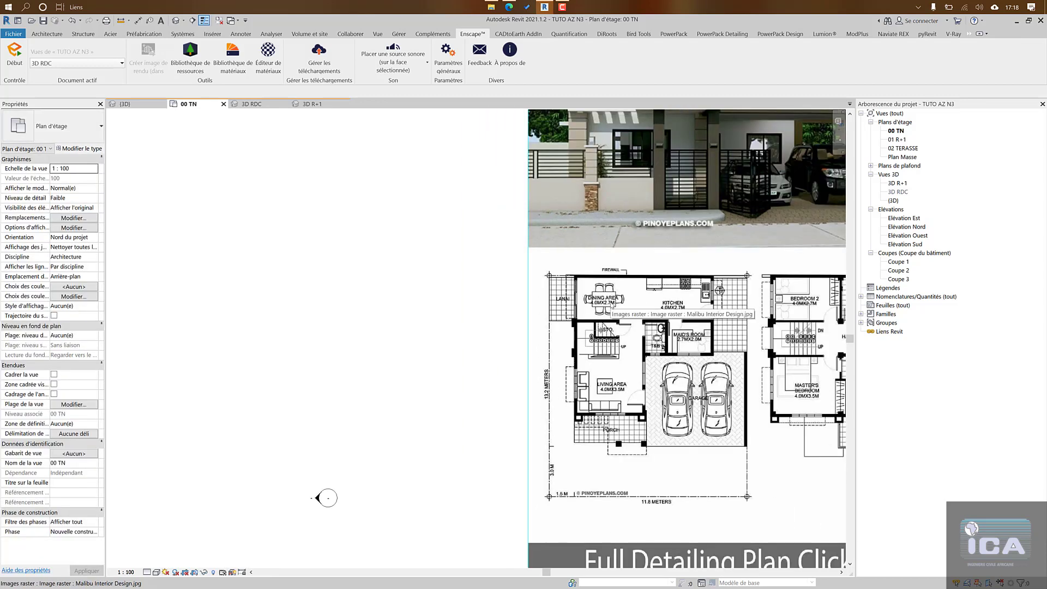
scroll(610, 303, down, 2)
middle_drag(531, 362, 617, 358)
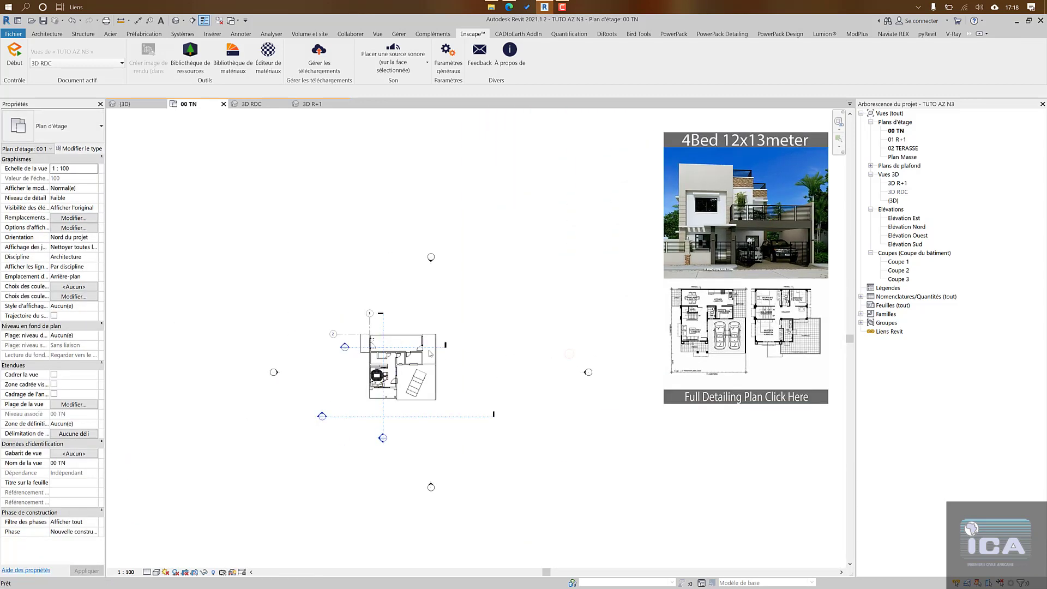
scroll(390, 348, up, 5)
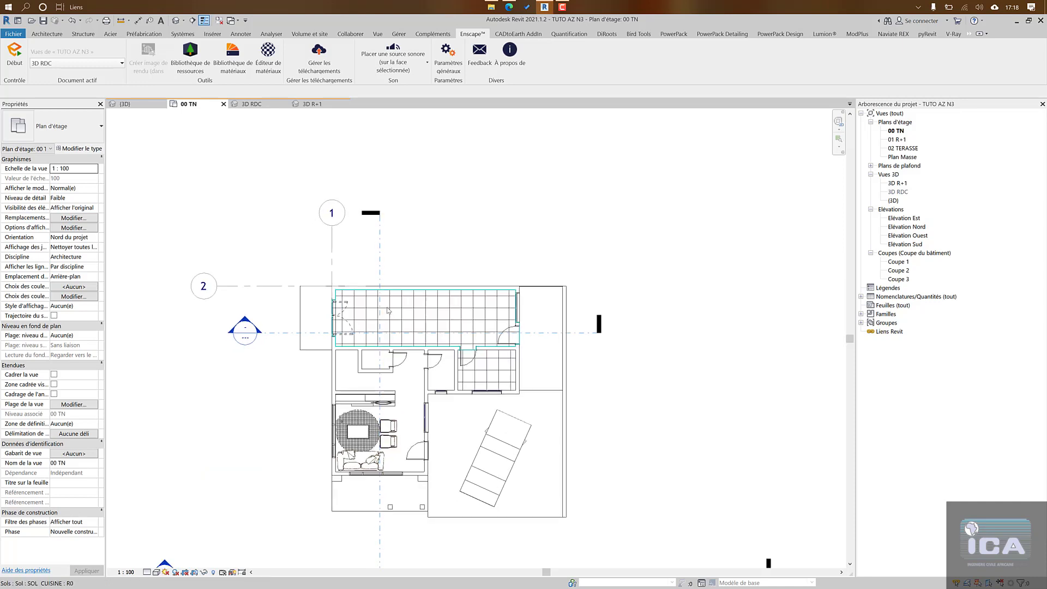
scroll(346, 330, up, 2)
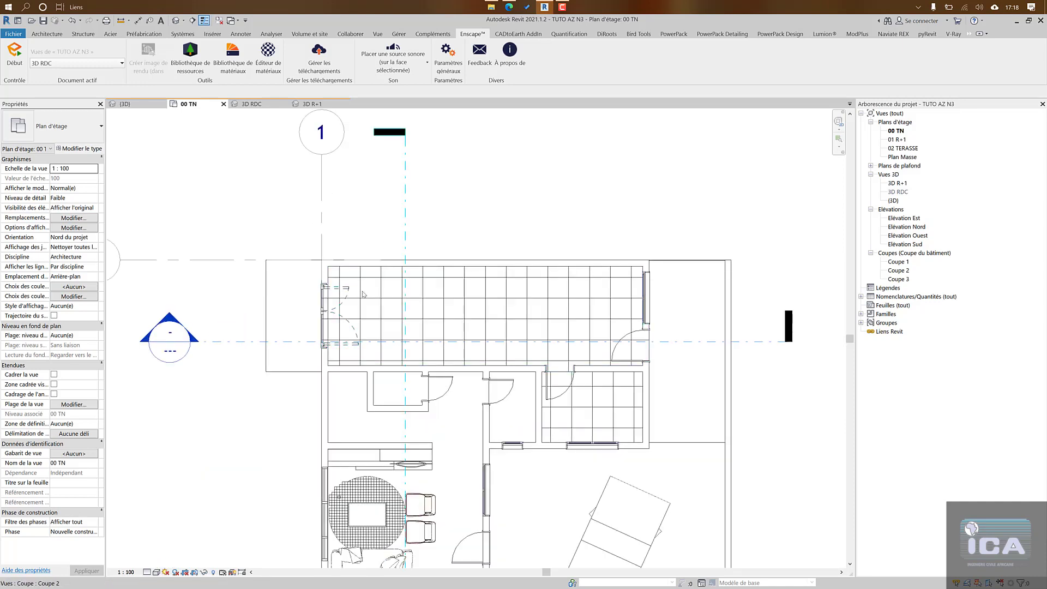
scroll(402, 321, down, 3)
scroll(370, 316, up, 3)
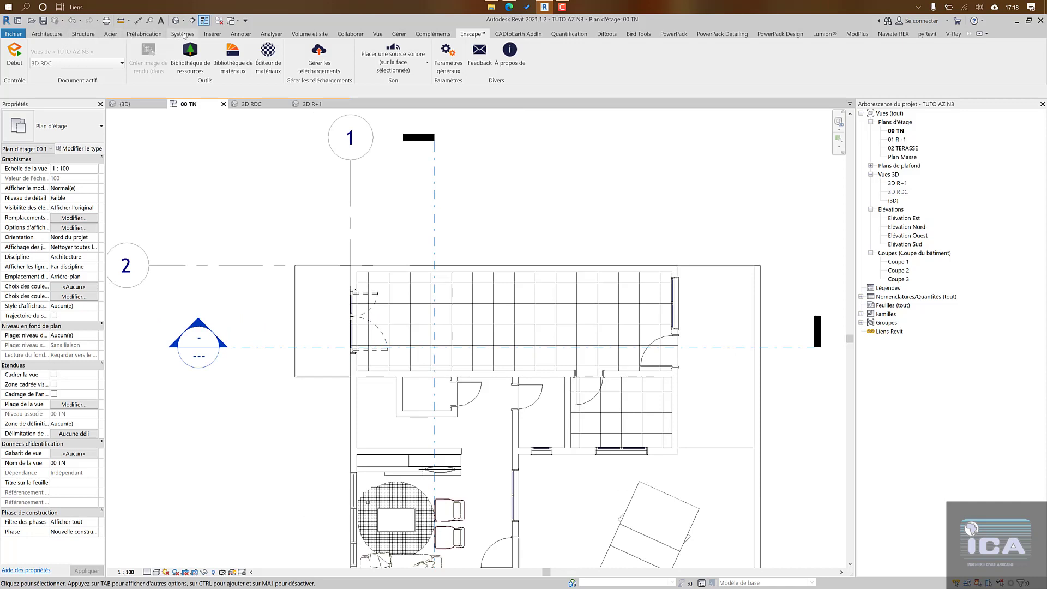
Step: Load the family Table de salle à manger - Ovale.rfa from the Mobilier > Tables > Hautes library folder
click(212, 34)
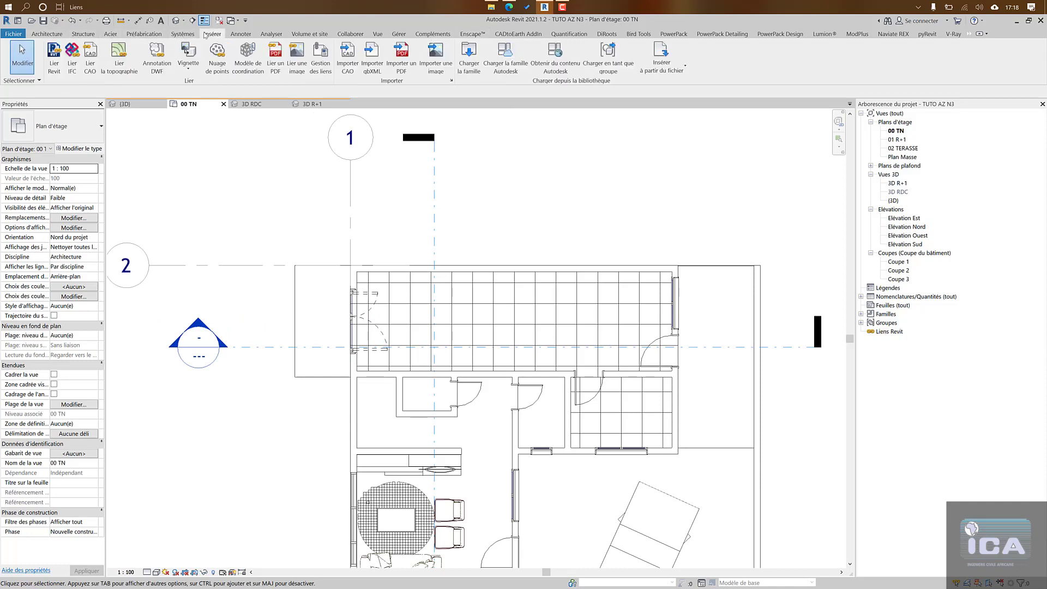
click(469, 57)
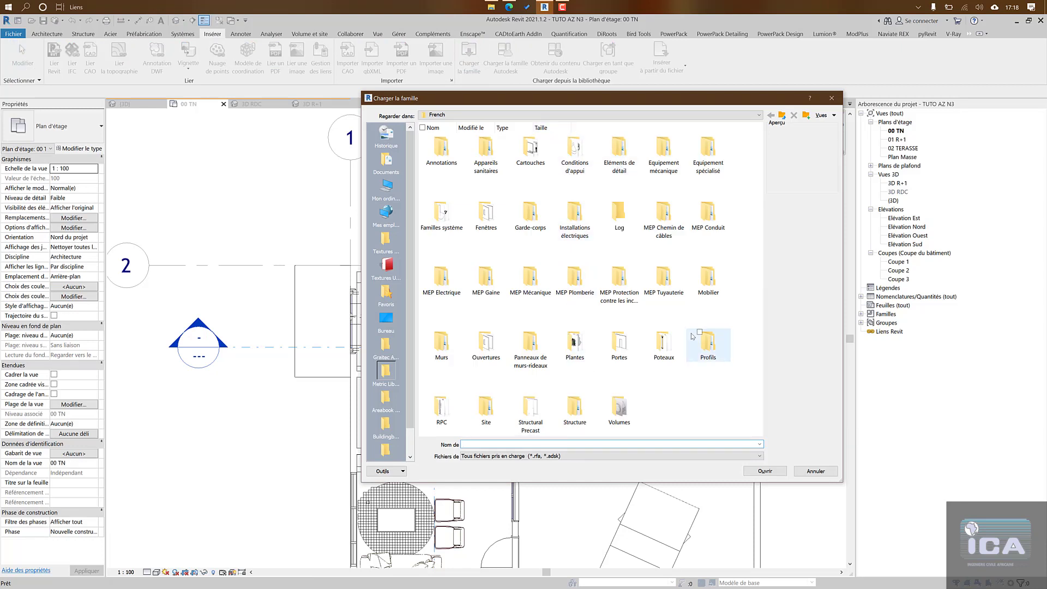
click(704, 284)
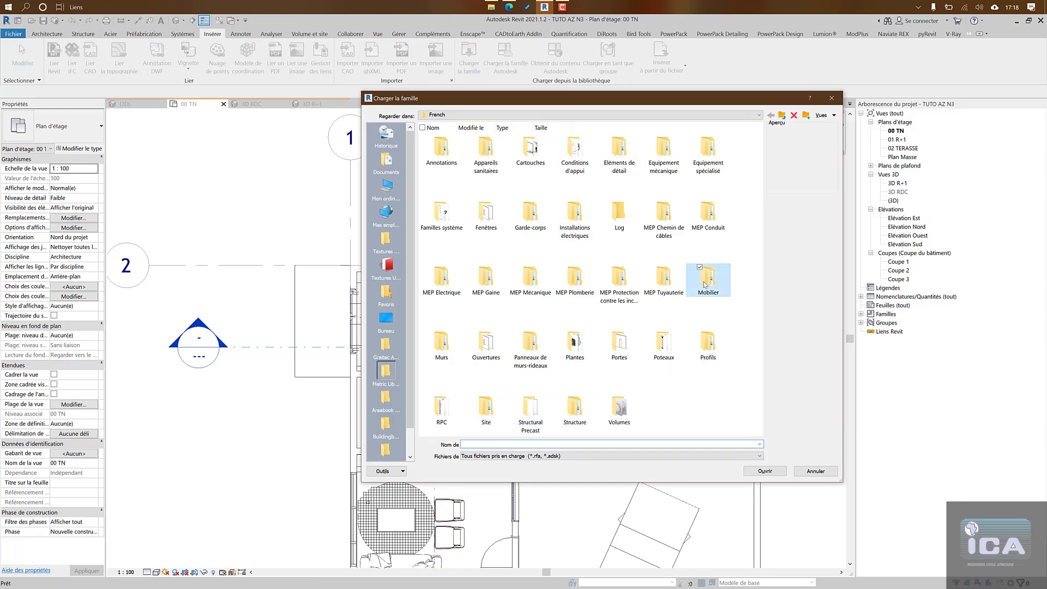
double_click(704, 284)
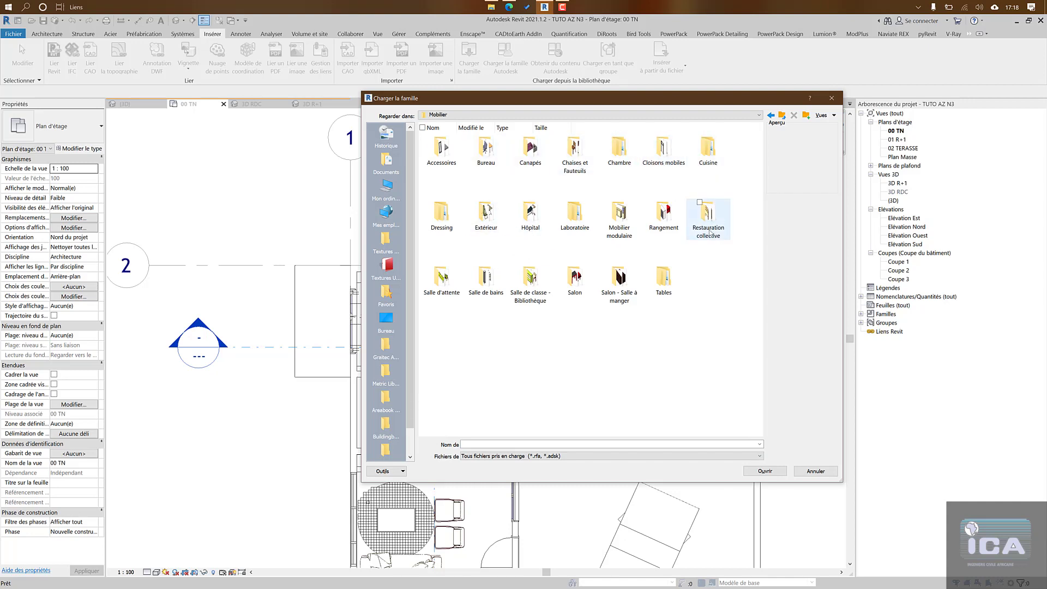
double_click(672, 276)
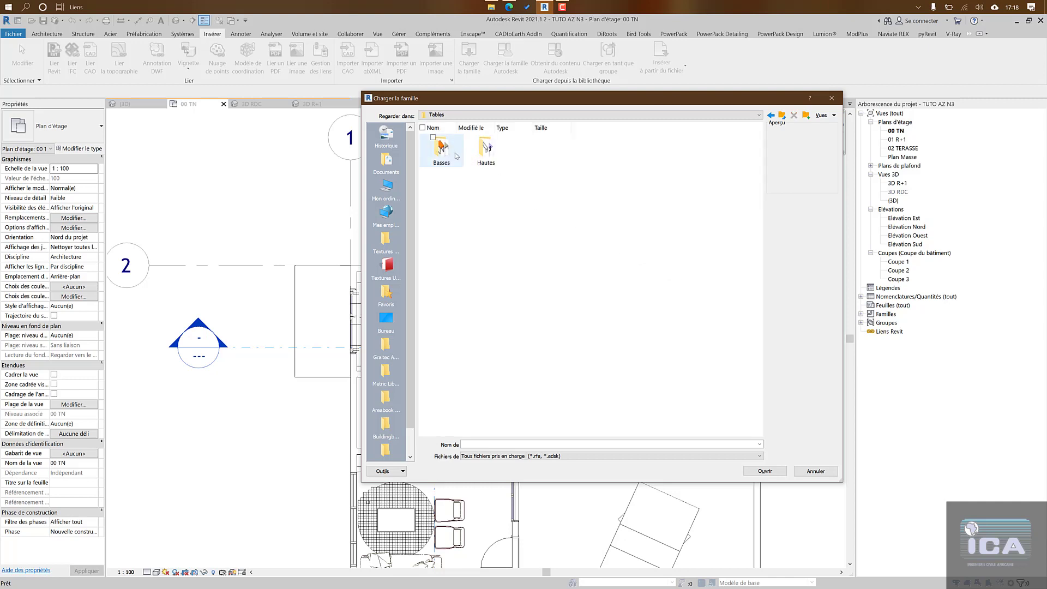
double_click(474, 157)
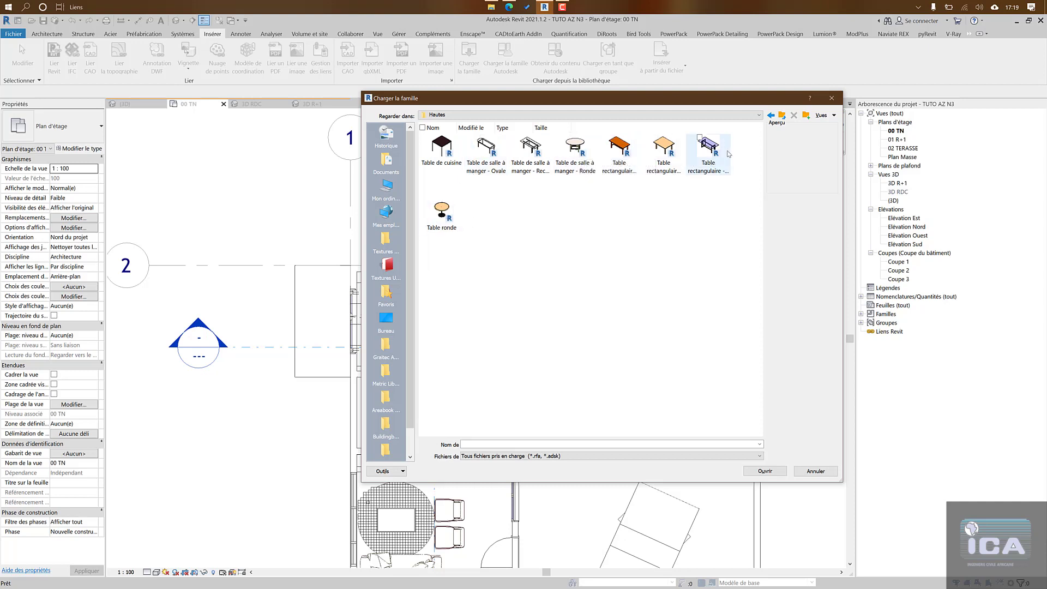
click(771, 115)
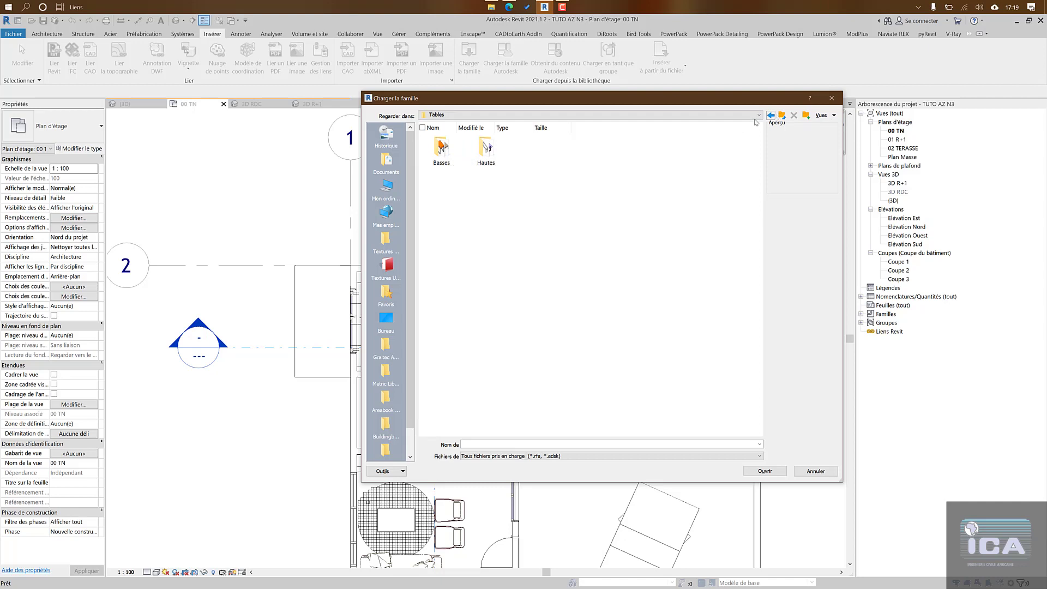
double_click(486, 151)
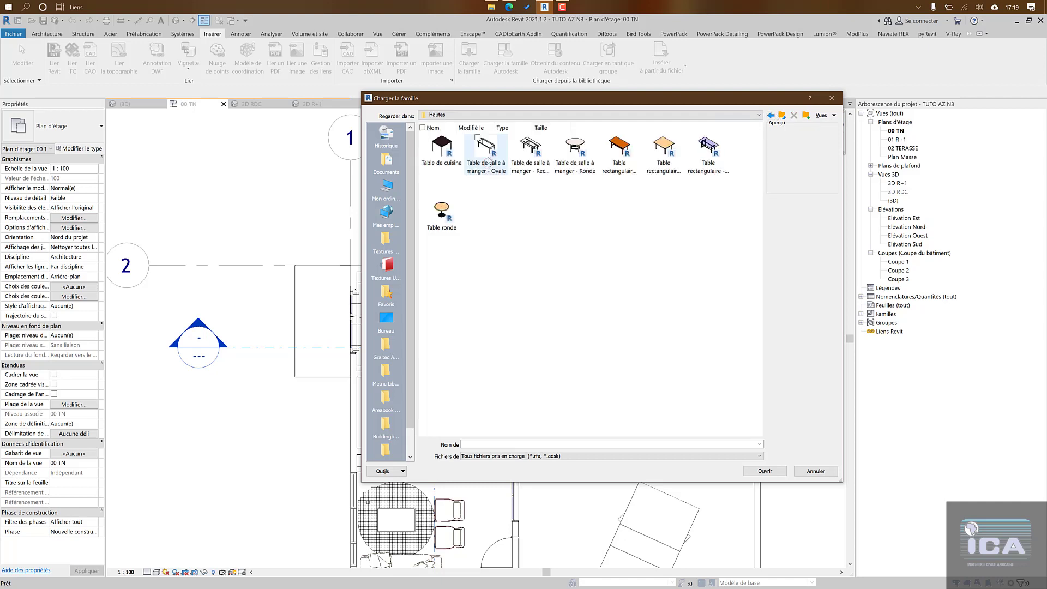
click(488, 152)
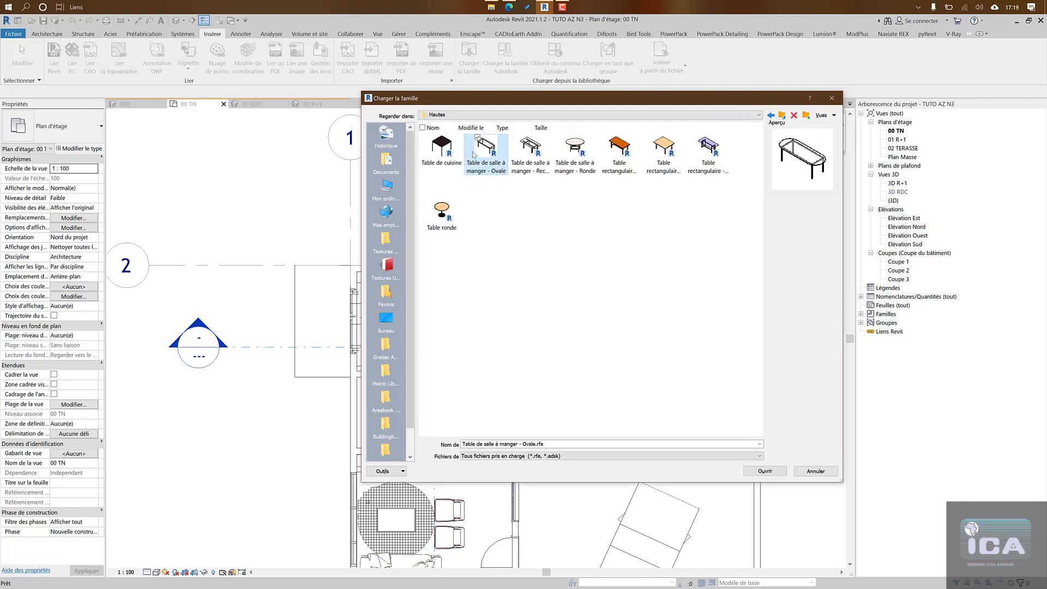
click(762, 471)
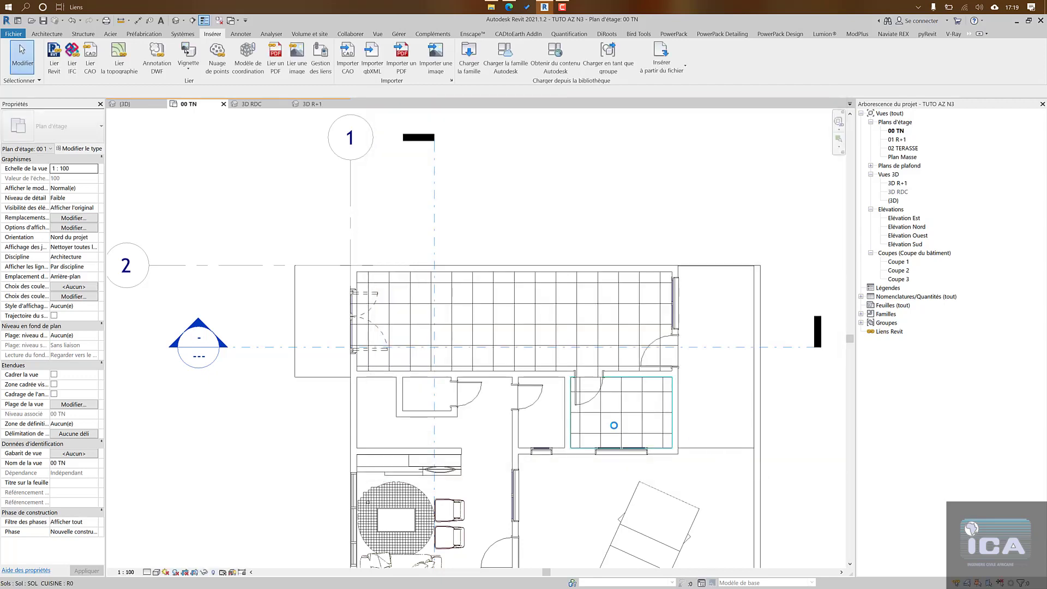
Step: Place the 915mm x 1830mm oval dining table in the dining end of the tiled room, near the double door
click(47, 35)
click(126, 56)
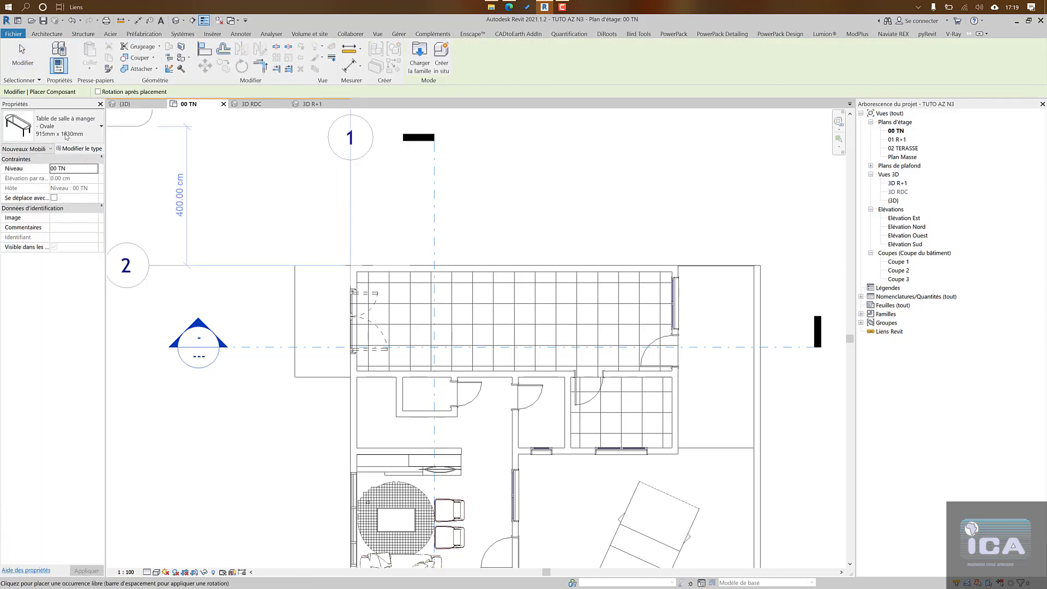
scroll(426, 319, up, 4)
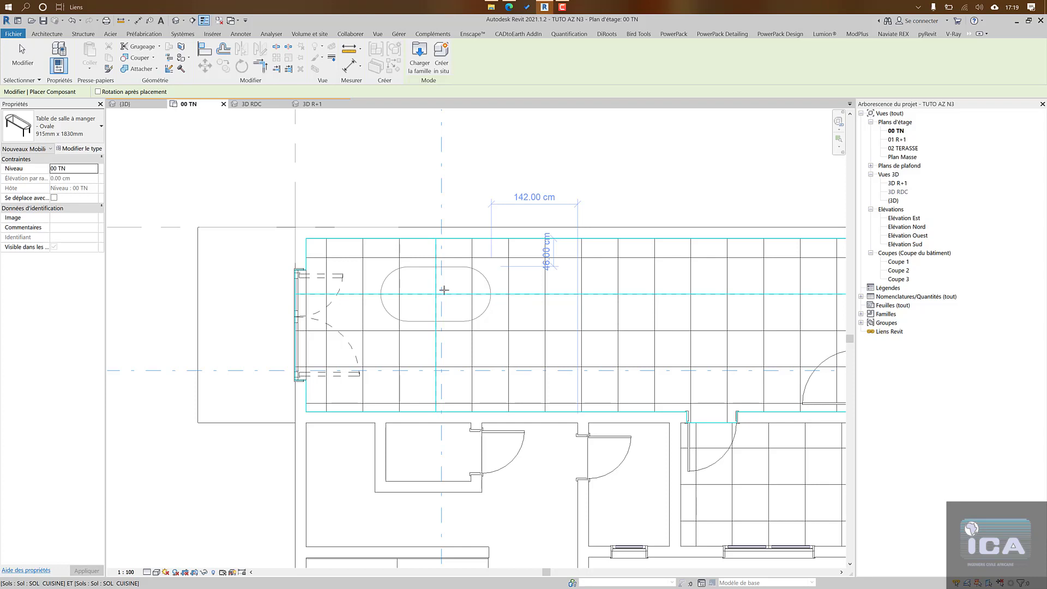
click(420, 342)
key(Escape)
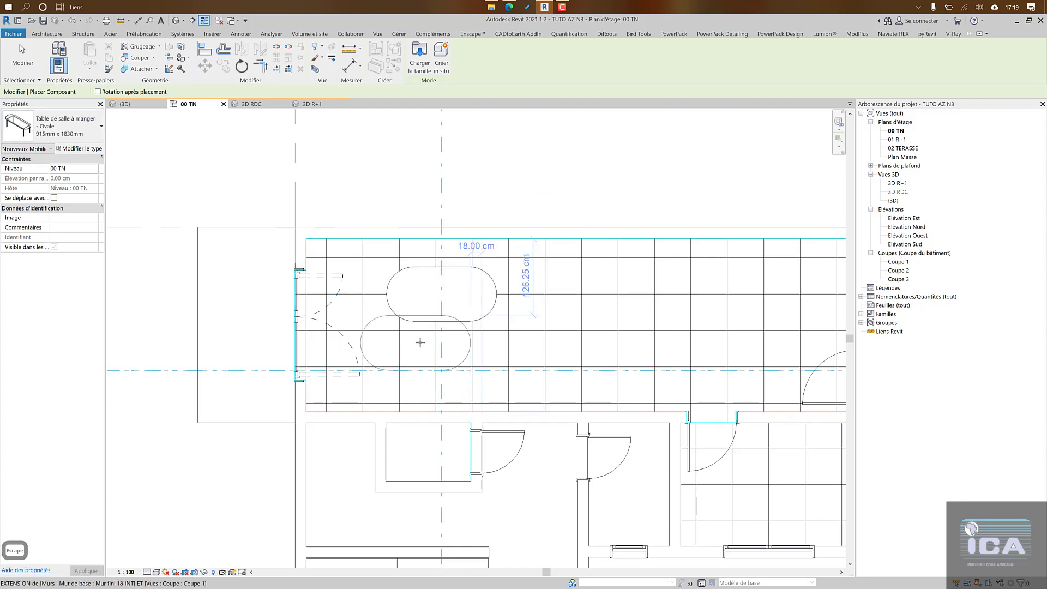
Step: Examine the dining area on the reference plan image for the arrangement of chairs around the table
scroll(421, 344, down, 5)
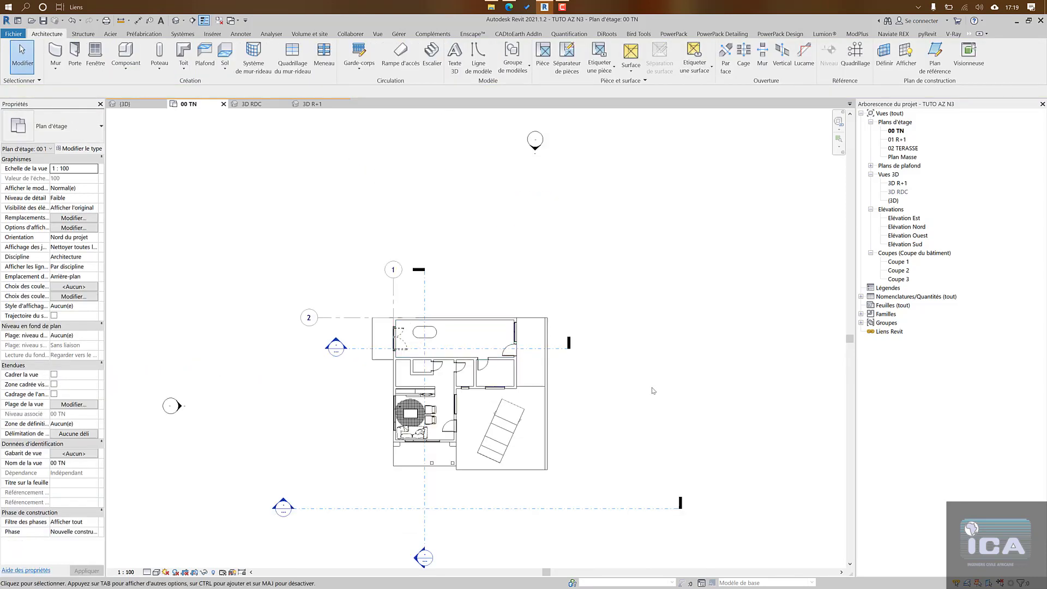
scroll(654, 386, down, 2)
scroll(652, 385, down, 1)
middle_drag(652, 384, 283, 471)
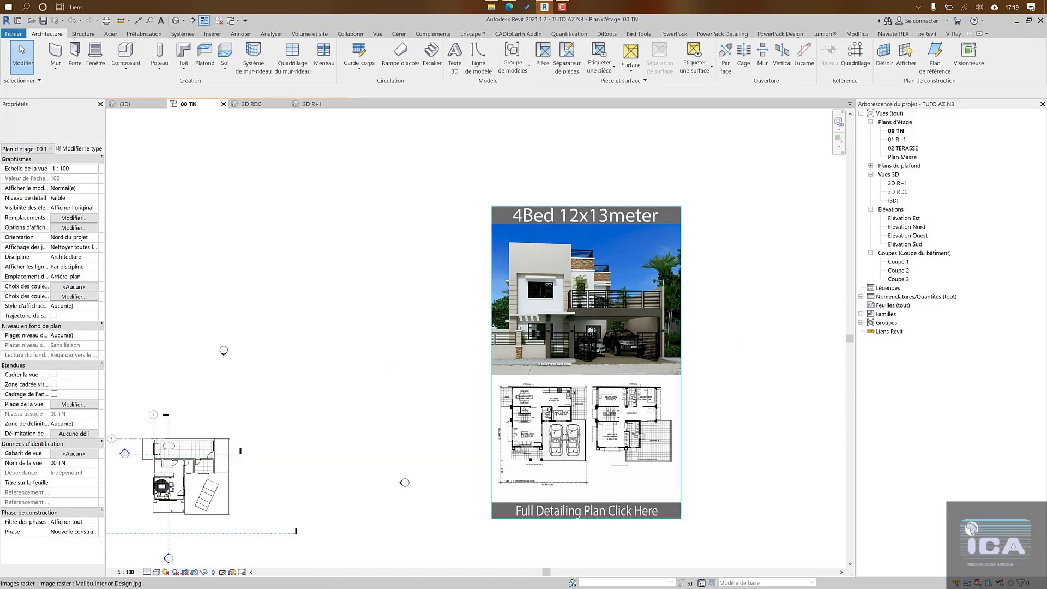
scroll(520, 395, up, 4)
scroll(521, 386, up, 5)
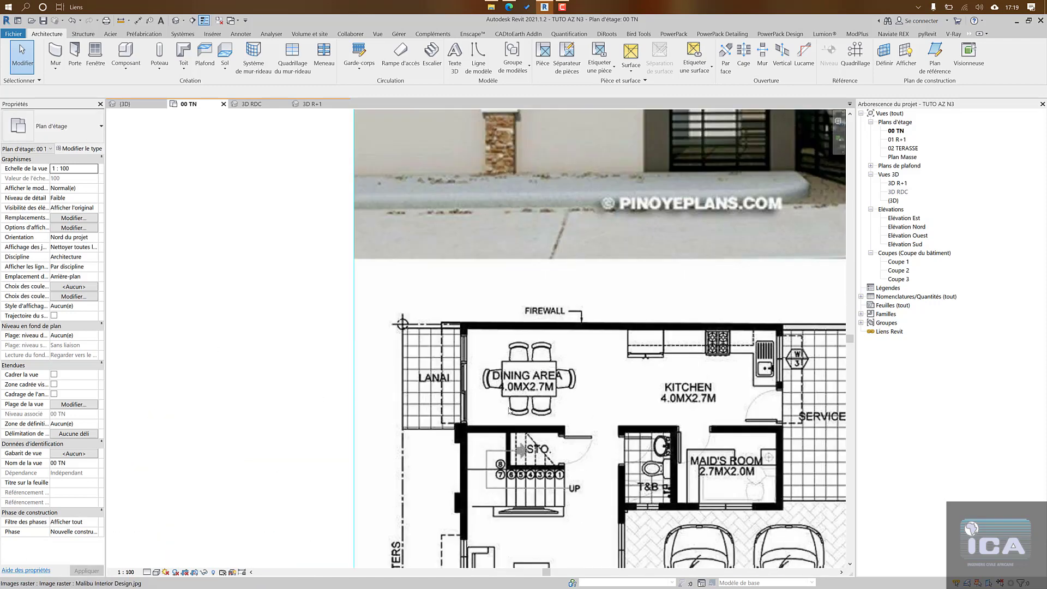
scroll(529, 411, down, 3)
scroll(428, 385, down, 2)
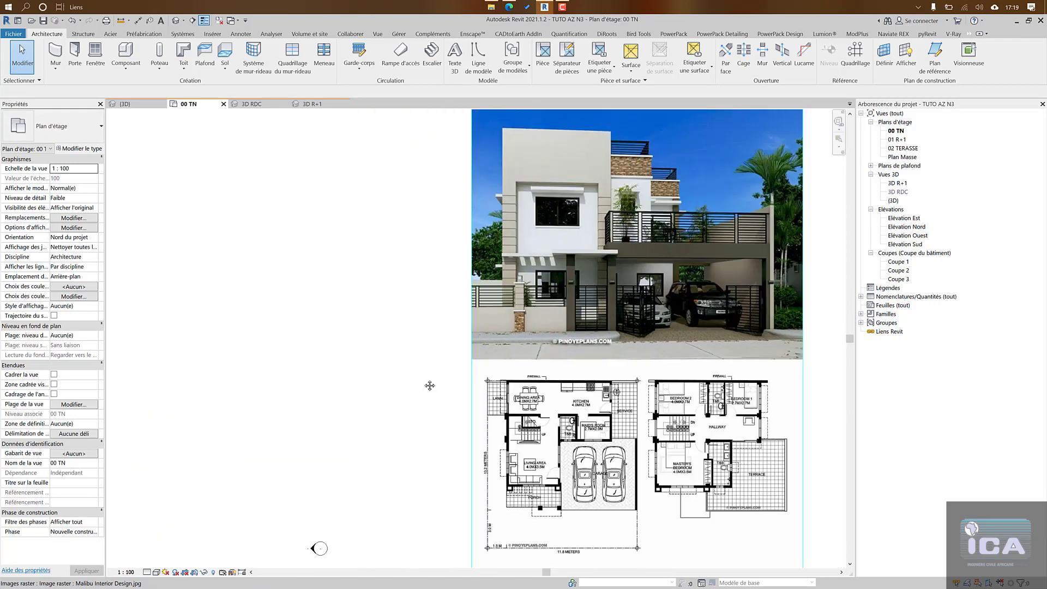
middle_drag(427, 385, 488, 348)
Step: Browse the Mobilier > Chaises et Fauteuils library folder and preview Chaise bois - 02 and Chaise bois - 01 without loading either
click(212, 34)
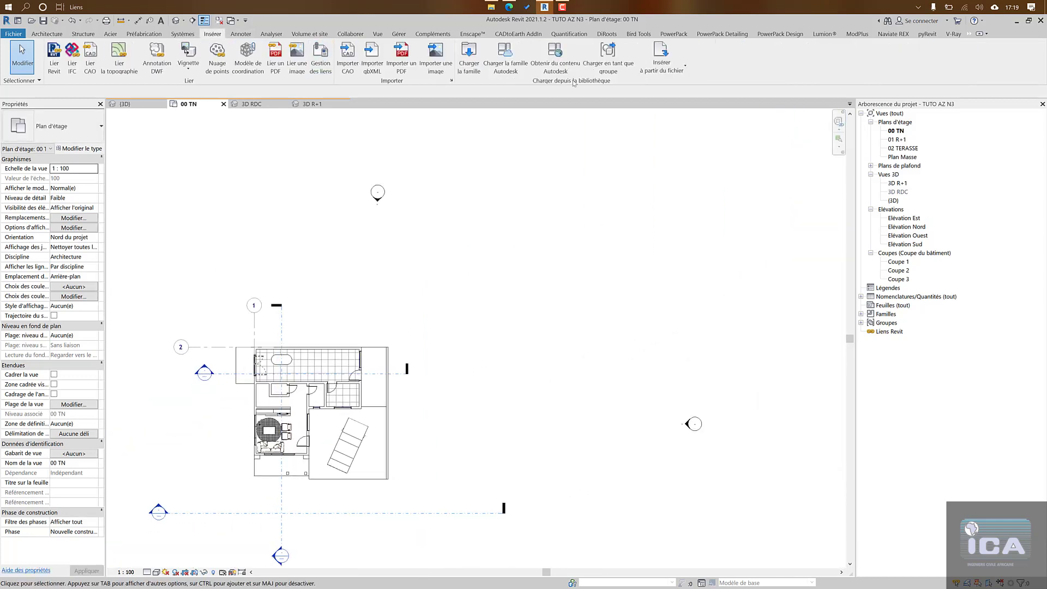
click(479, 57)
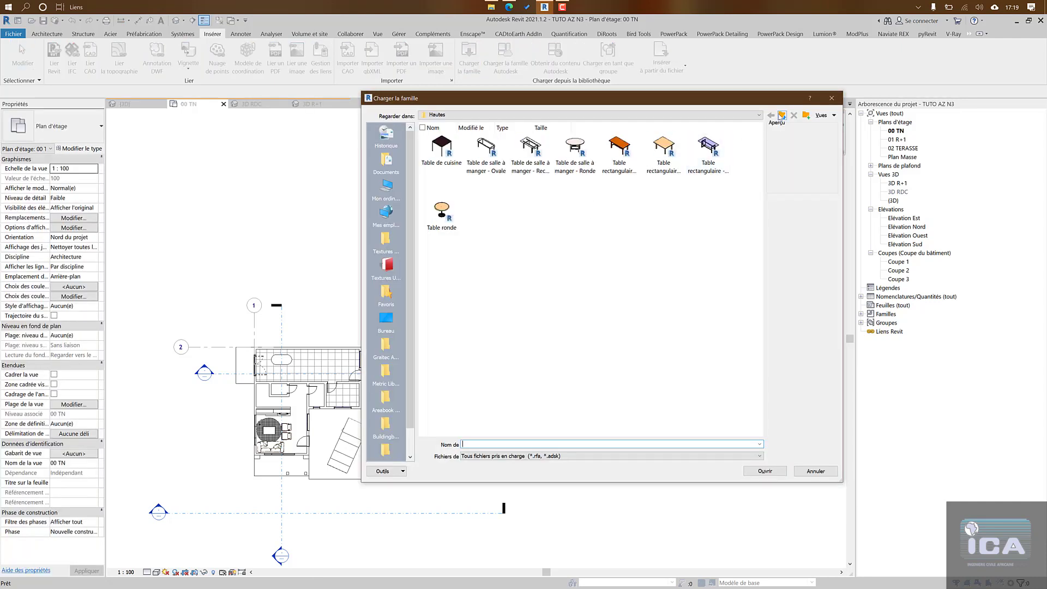
click(781, 116)
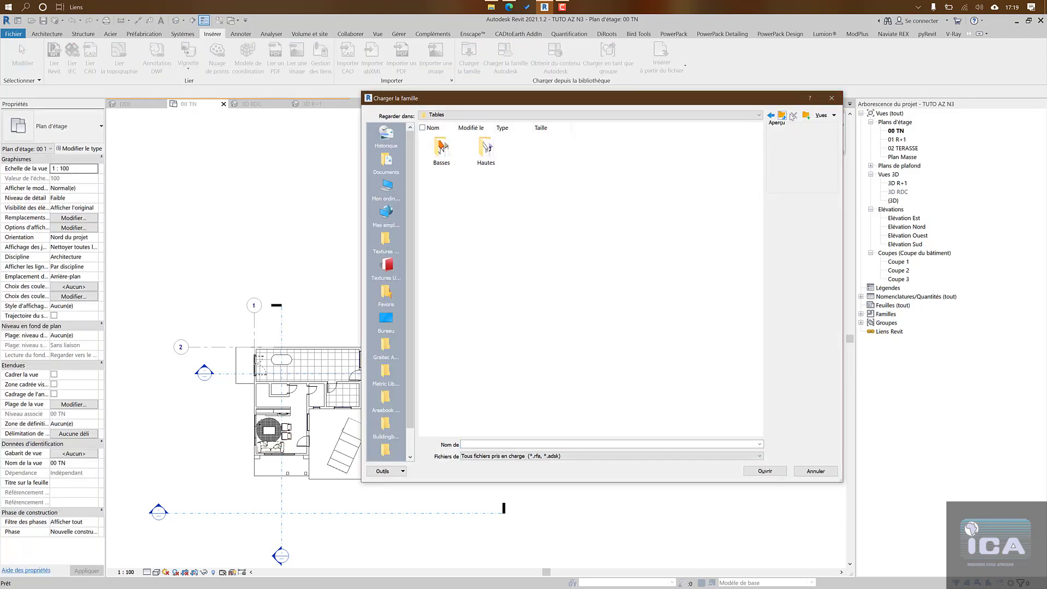
click(782, 116)
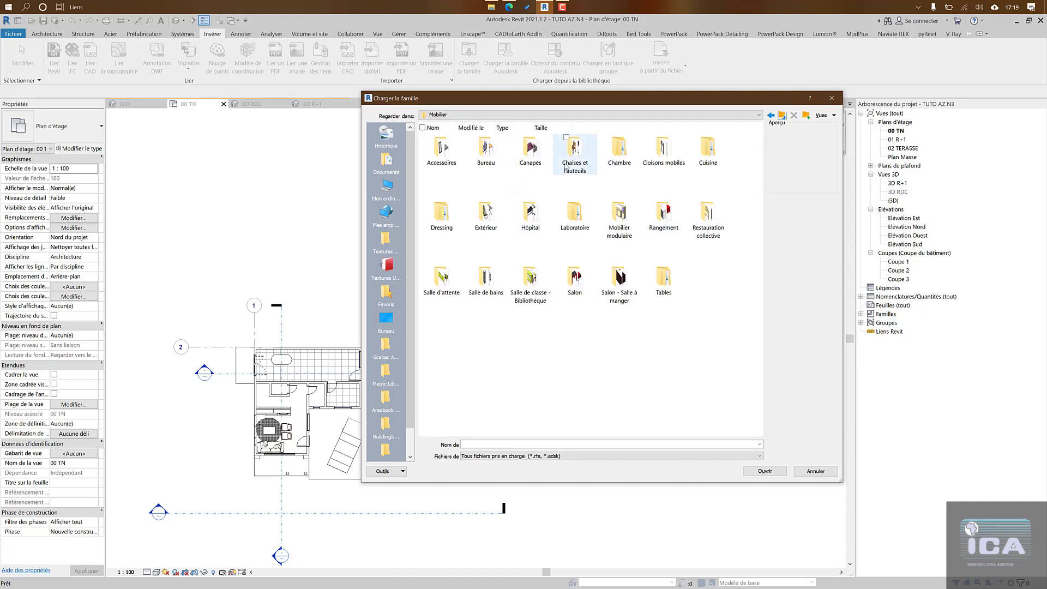
double_click(565, 162)
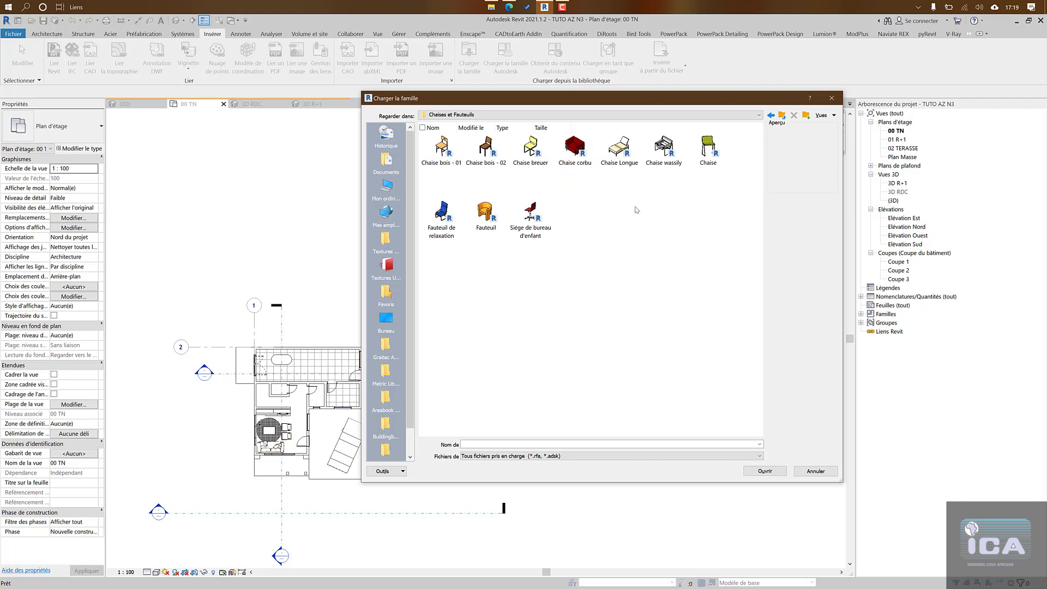
click(490, 158)
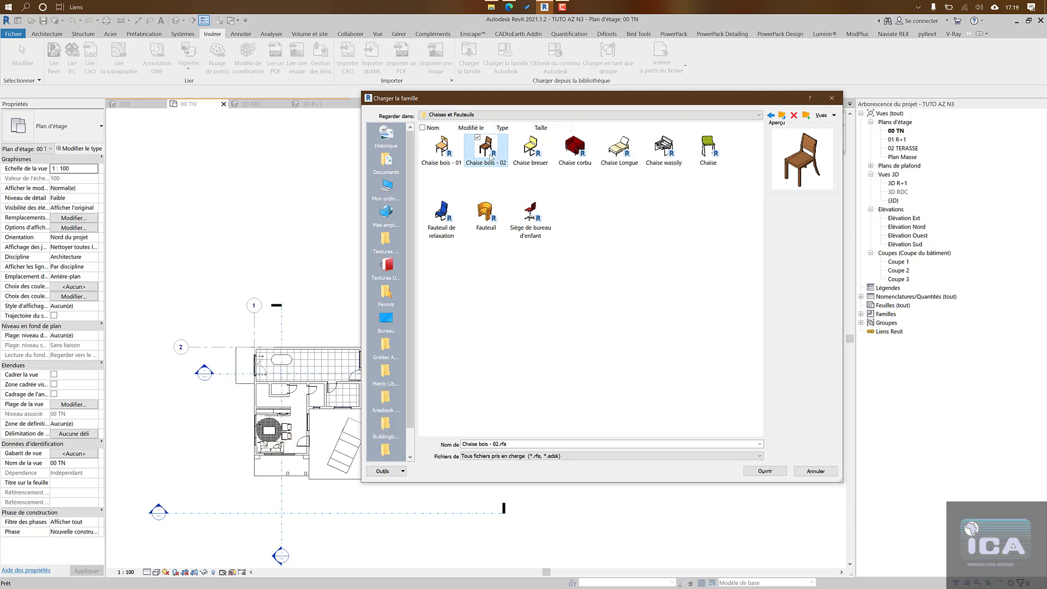
click(457, 151)
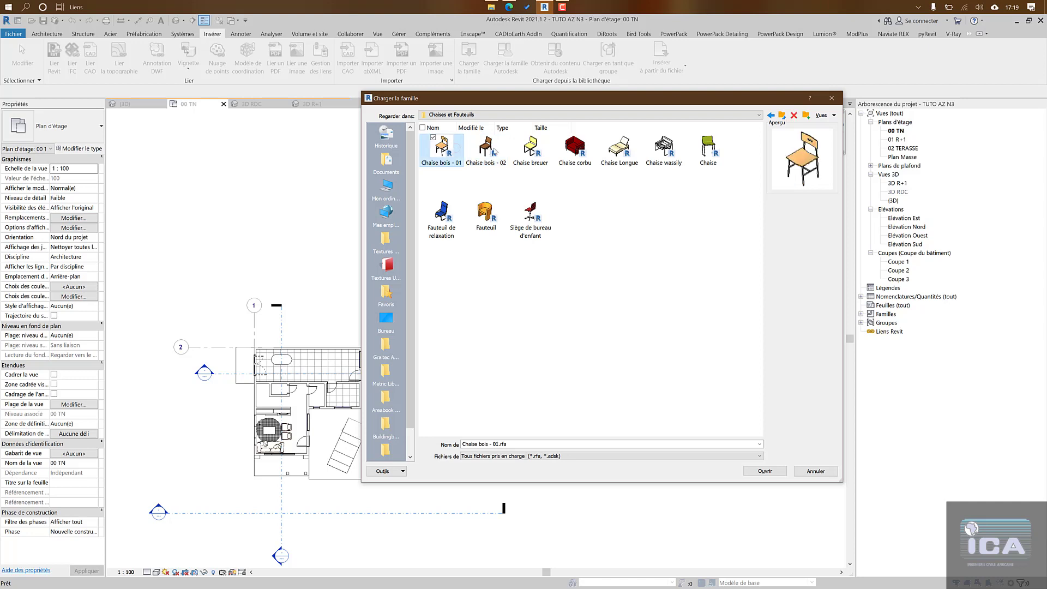
click(816, 471)
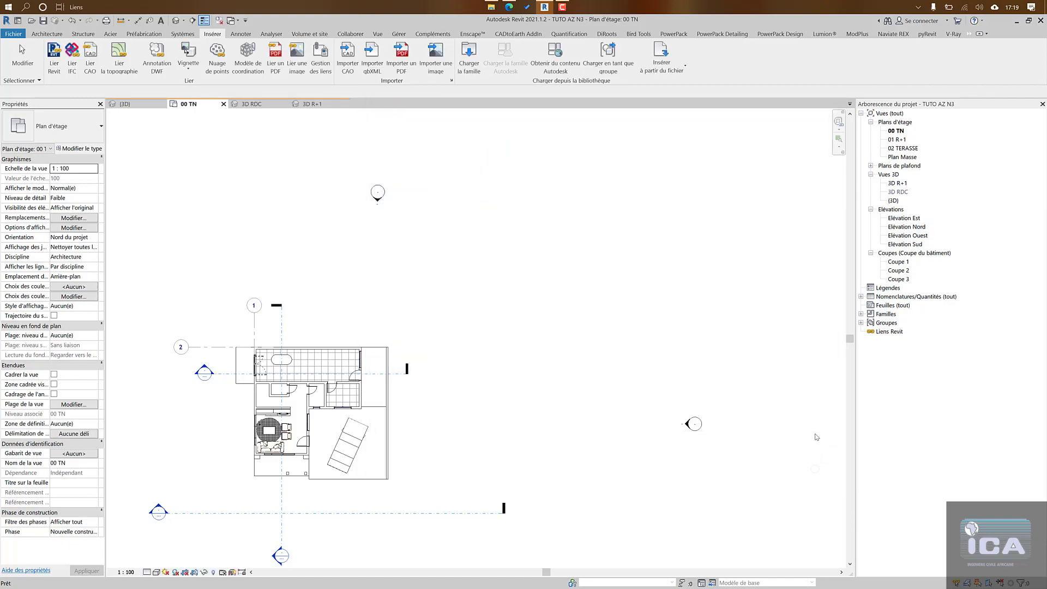
Step: Switch to the BIMobject website in the browser and search its Revit objects for CHAISE
click(508, 8)
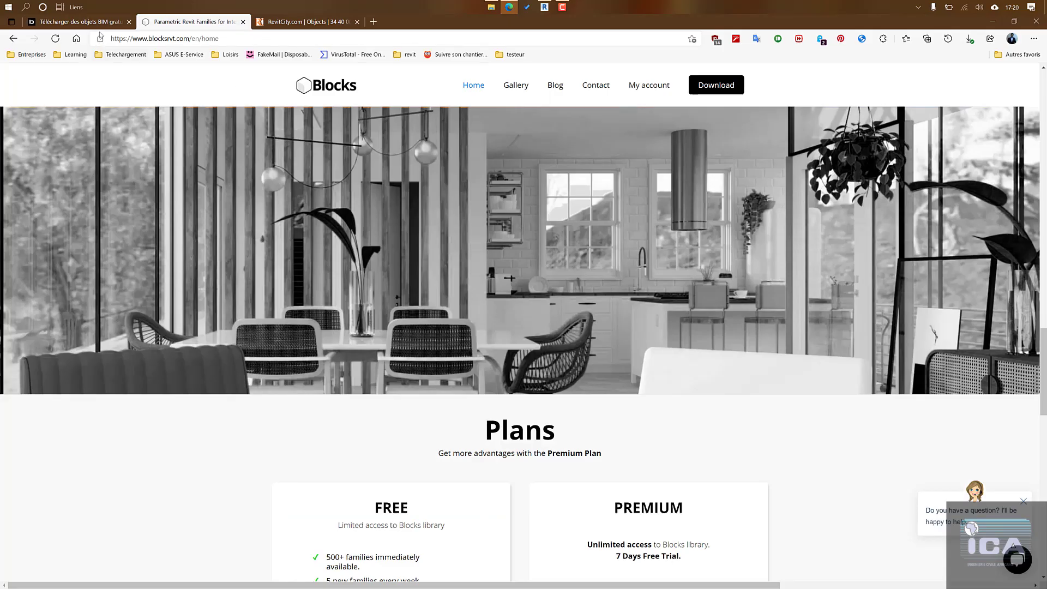
click(82, 22)
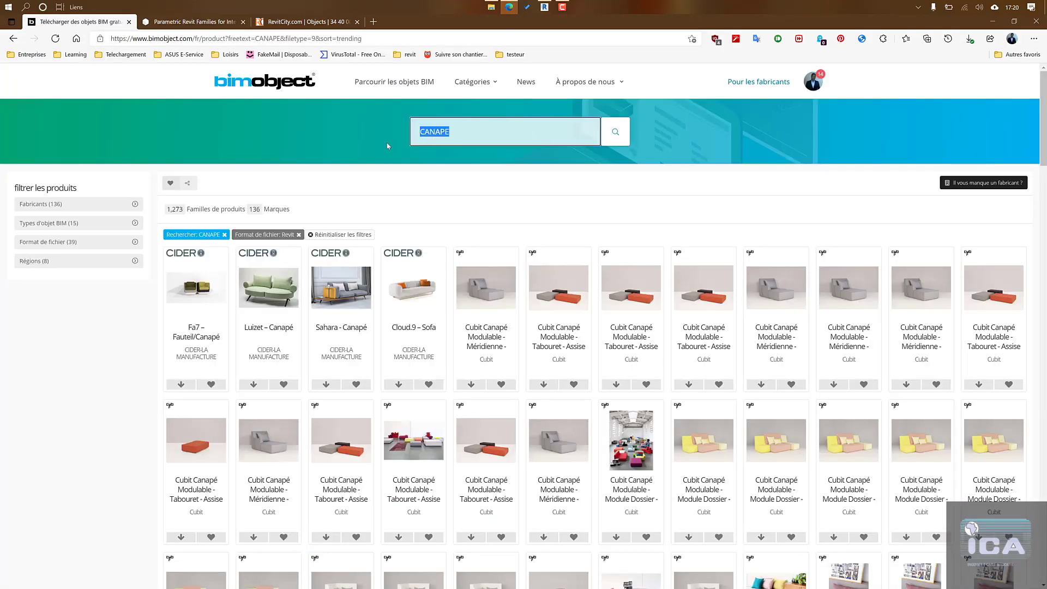
text(CHAU)
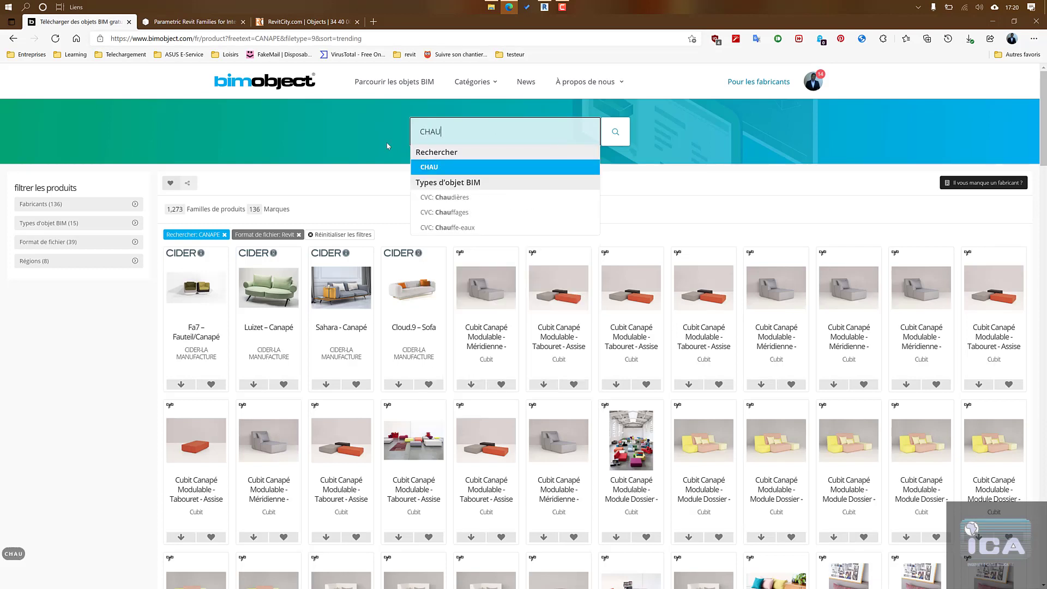
key(BackSpace)
text(ISE)
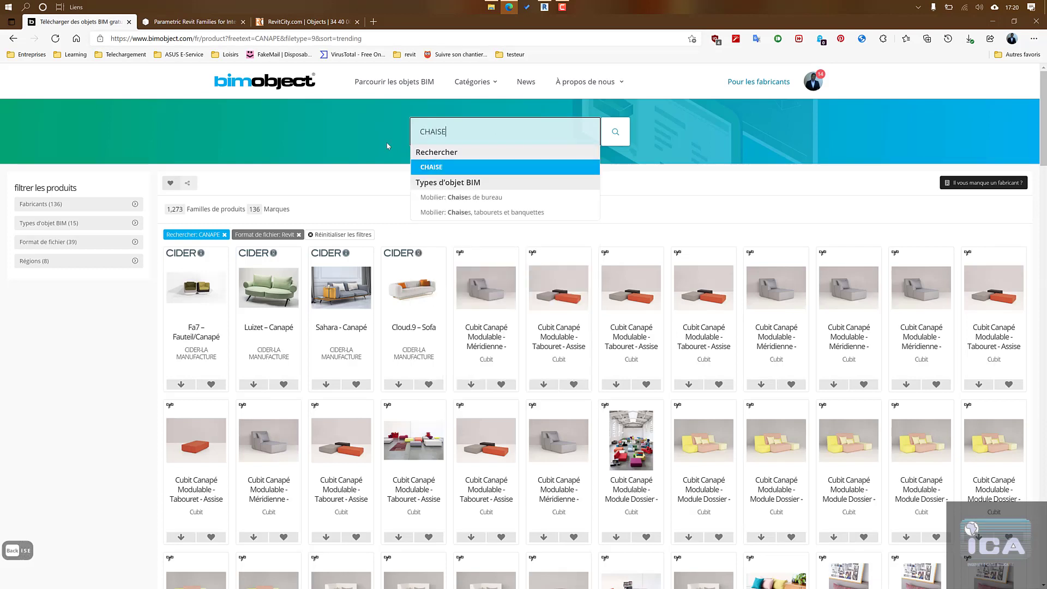
key(Return)
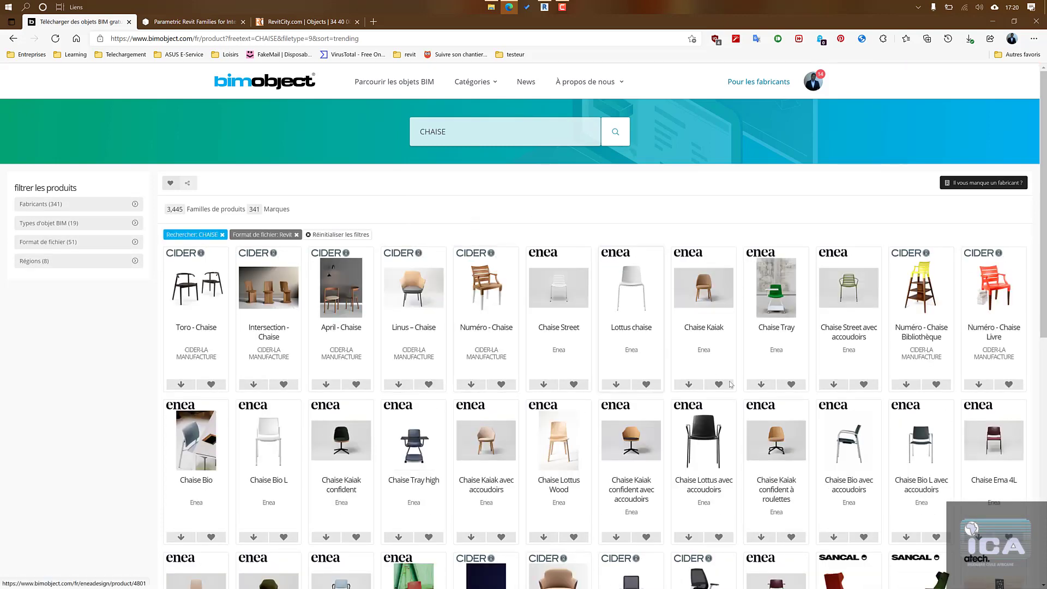
Step: Find Stolab's Lilla Åland Chair among the chair results and download its Revit file Lilla_Aland_9012.rfa
scroll(836, 303, down, 2)
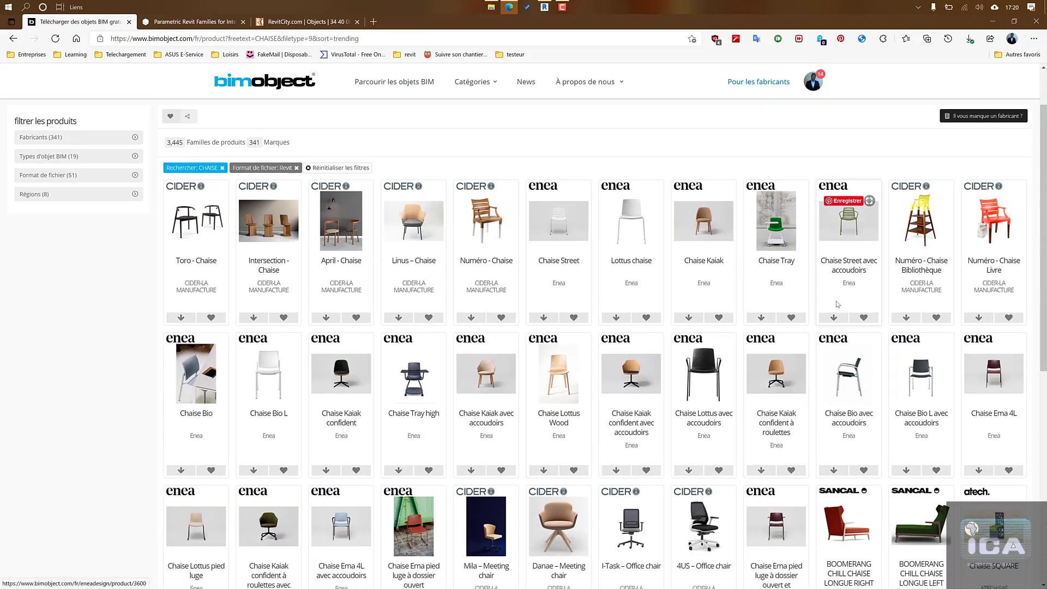
scroll(837, 304, down, 3)
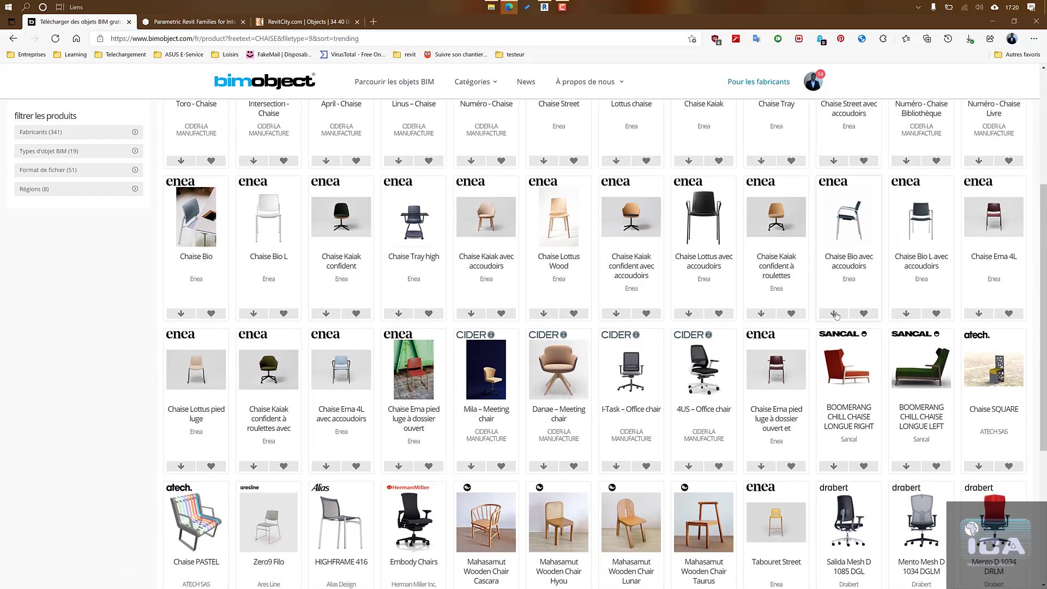
scroll(865, 376, down, 3)
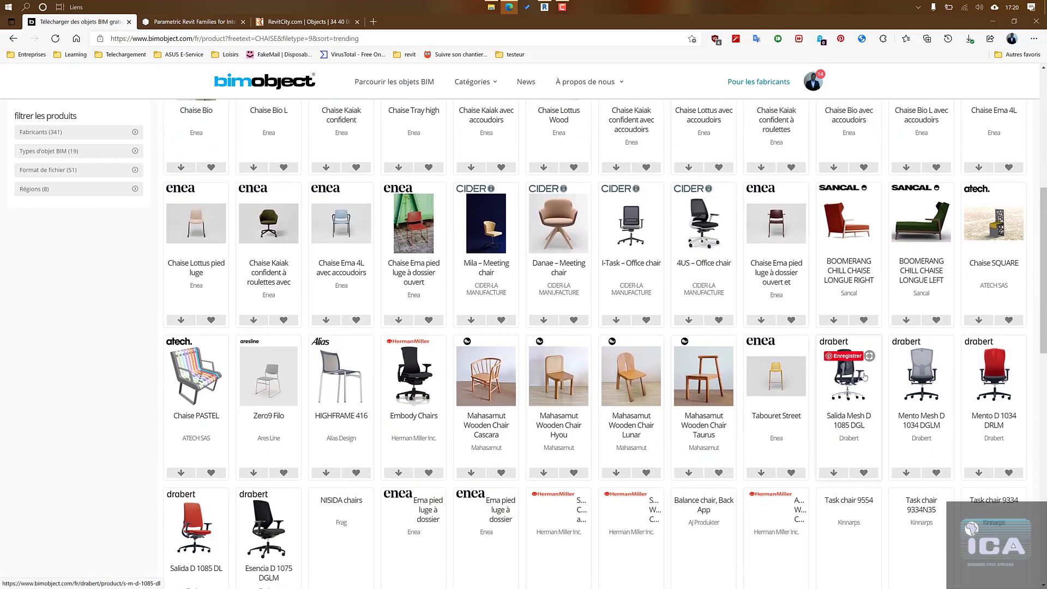
scroll(864, 376, down, 4)
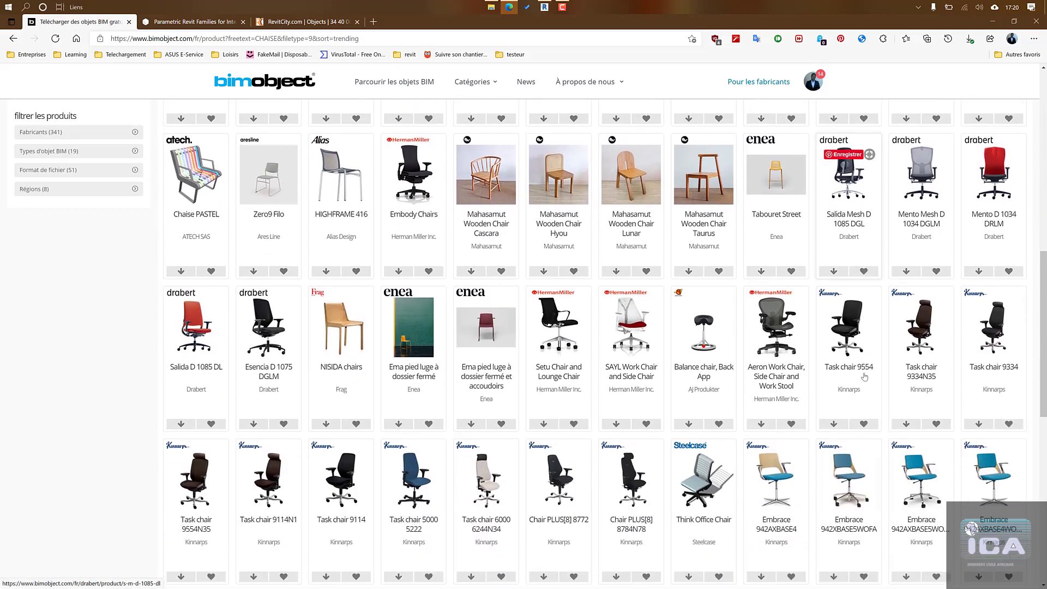
scroll(788, 422, down, 4)
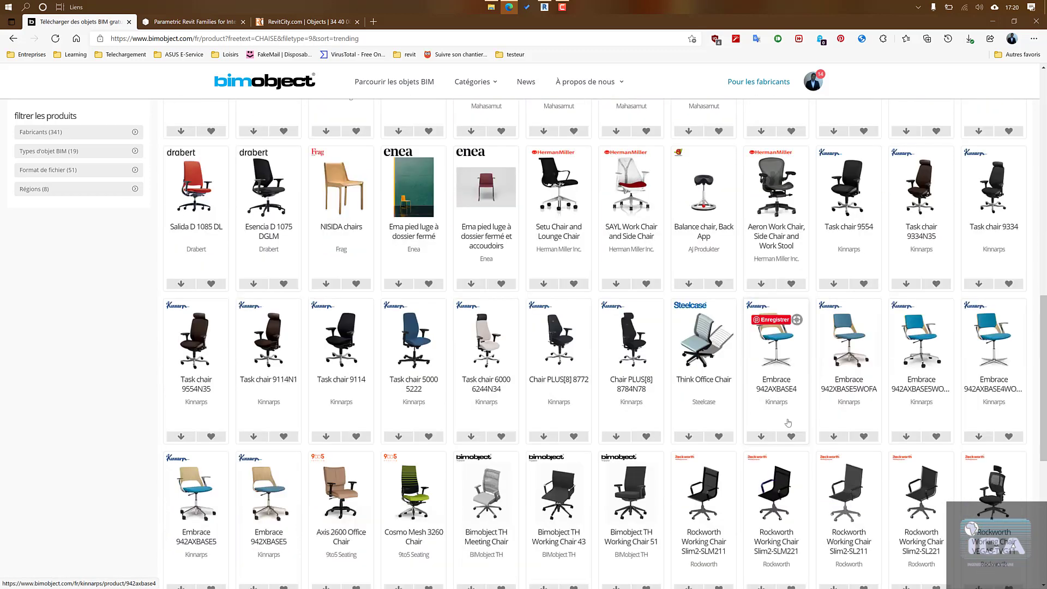
scroll(757, 395, down, 3)
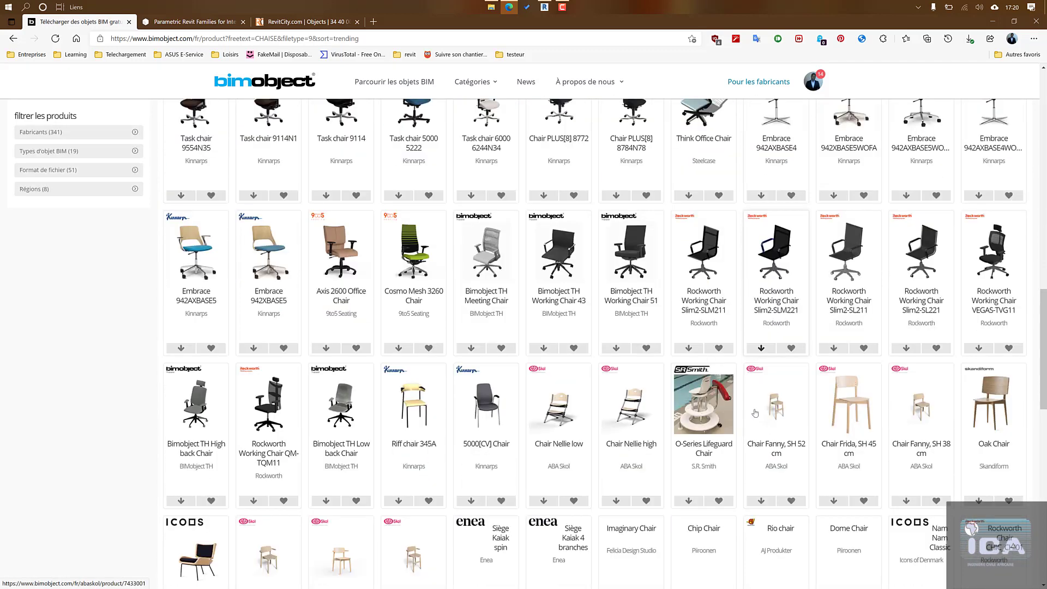
scroll(755, 417, down, 4)
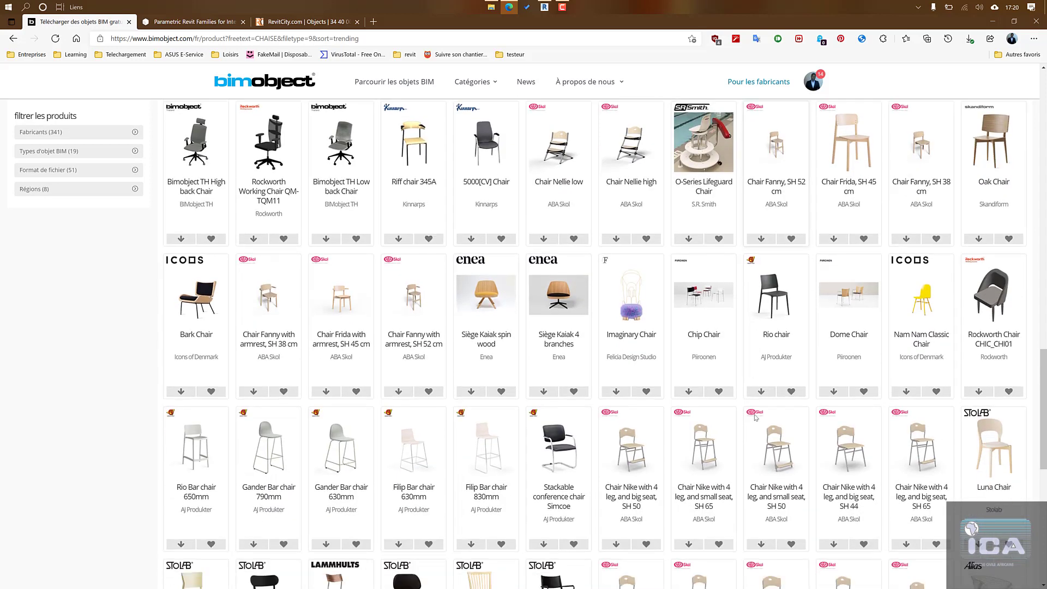
scroll(756, 418, down, 3)
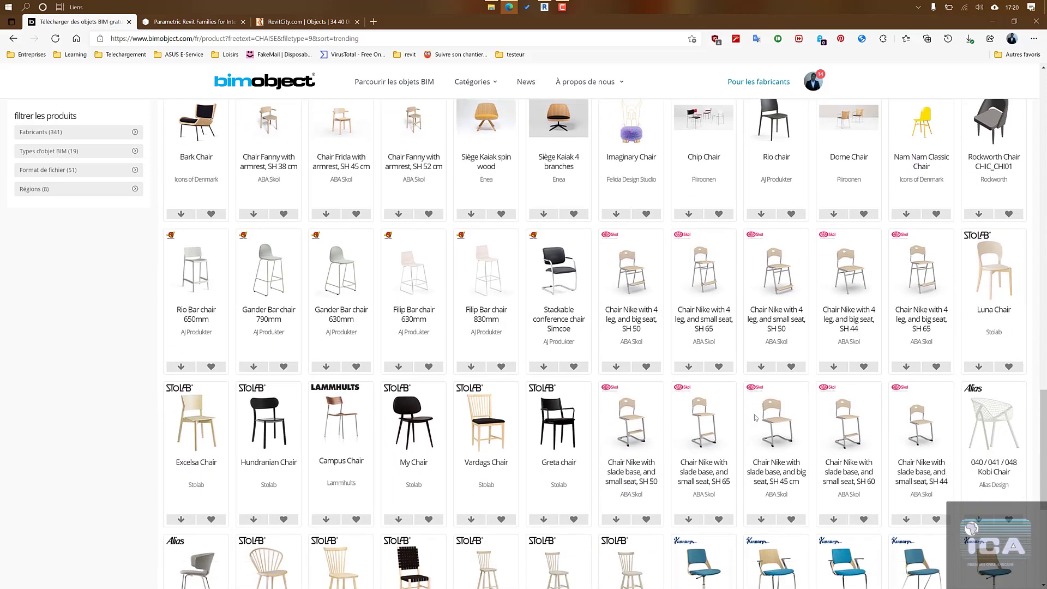
scroll(756, 418, down, 3)
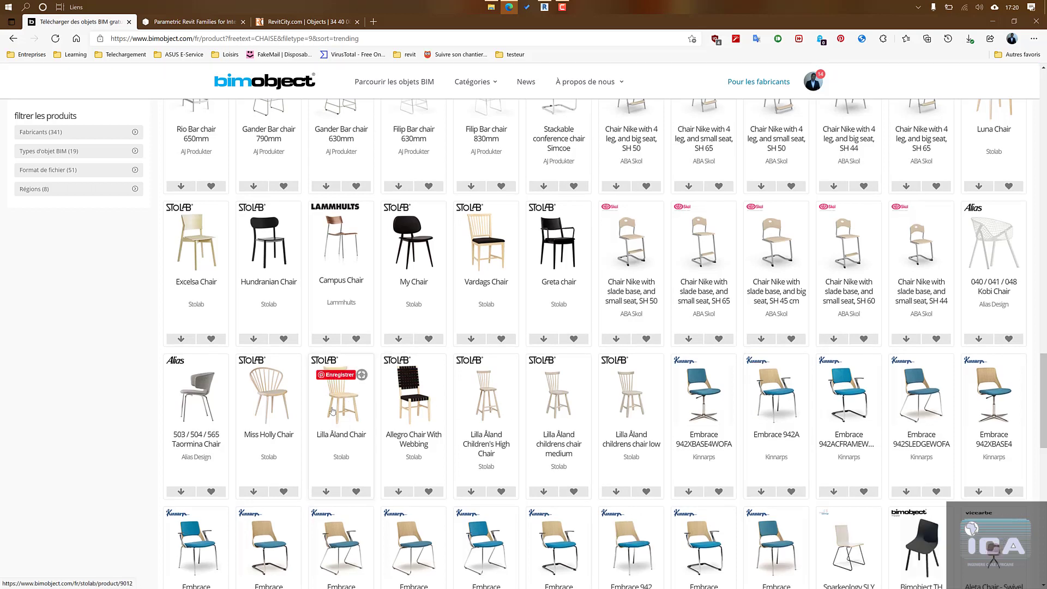
click(333, 410)
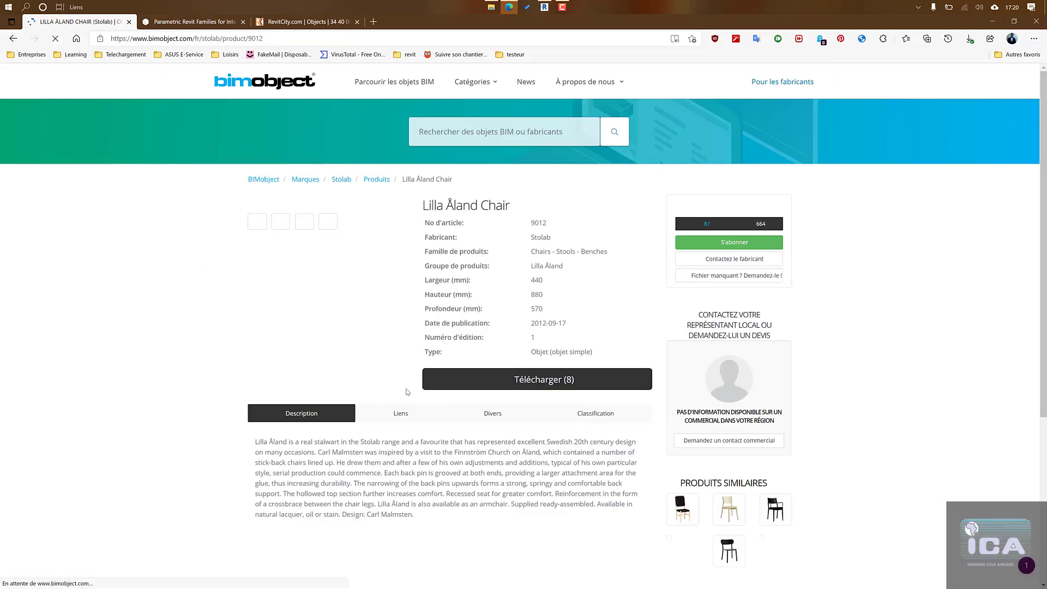
click(548, 380)
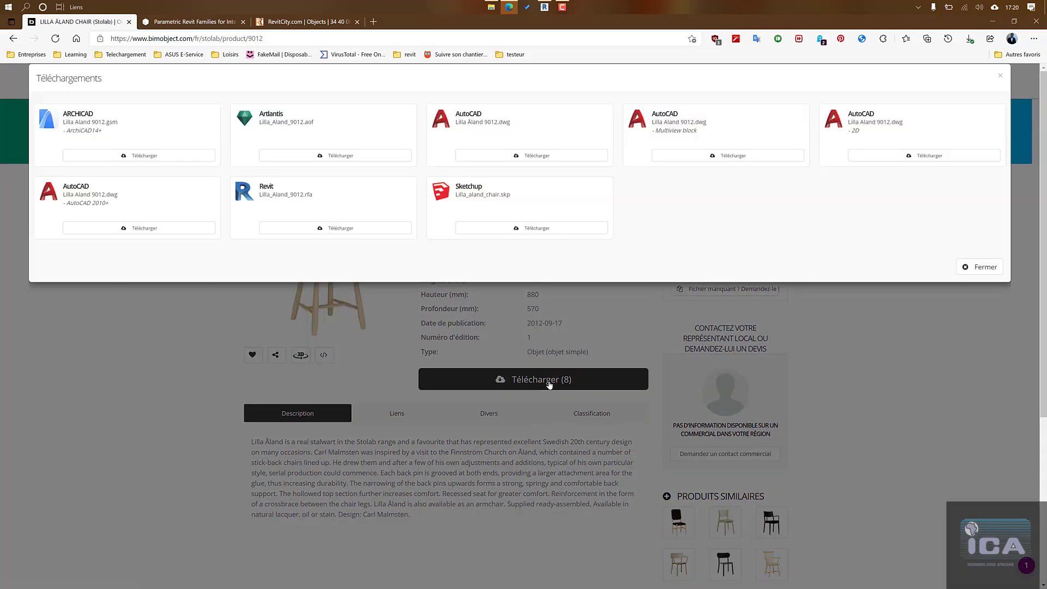
click(287, 241)
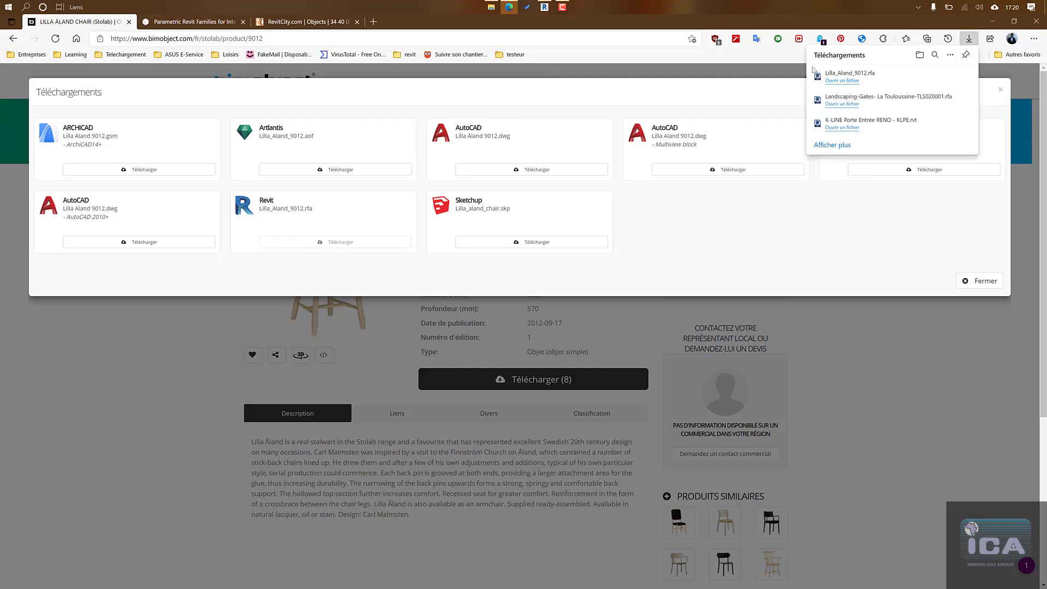
Step: Load the downloaded Lilla_Aland_9012 family into the 00 TN plan and place two chairs along the oval table's upper side
click(992, 21)
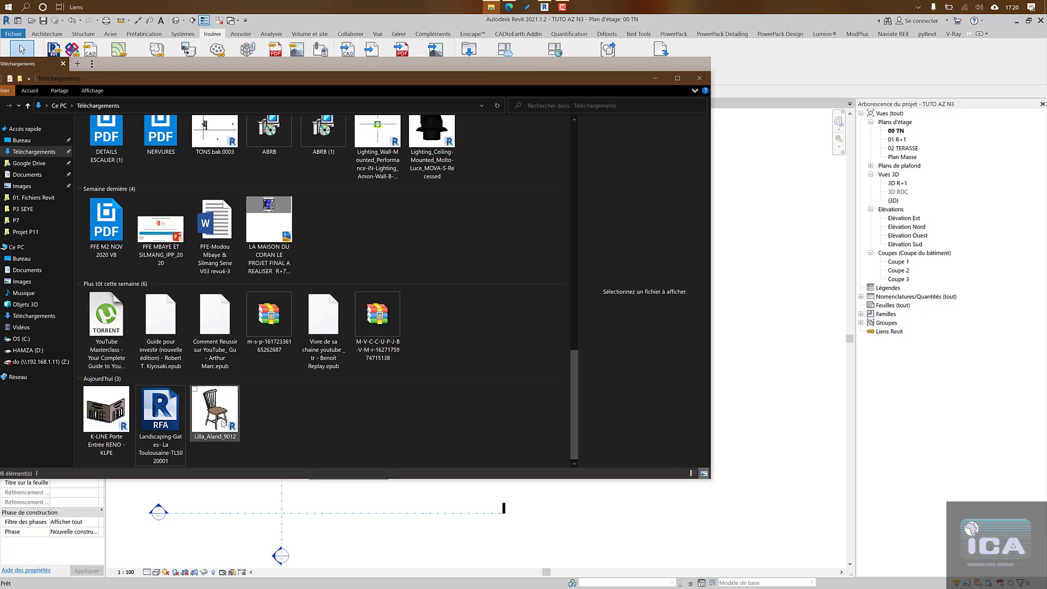
drag(223, 423, 511, 524)
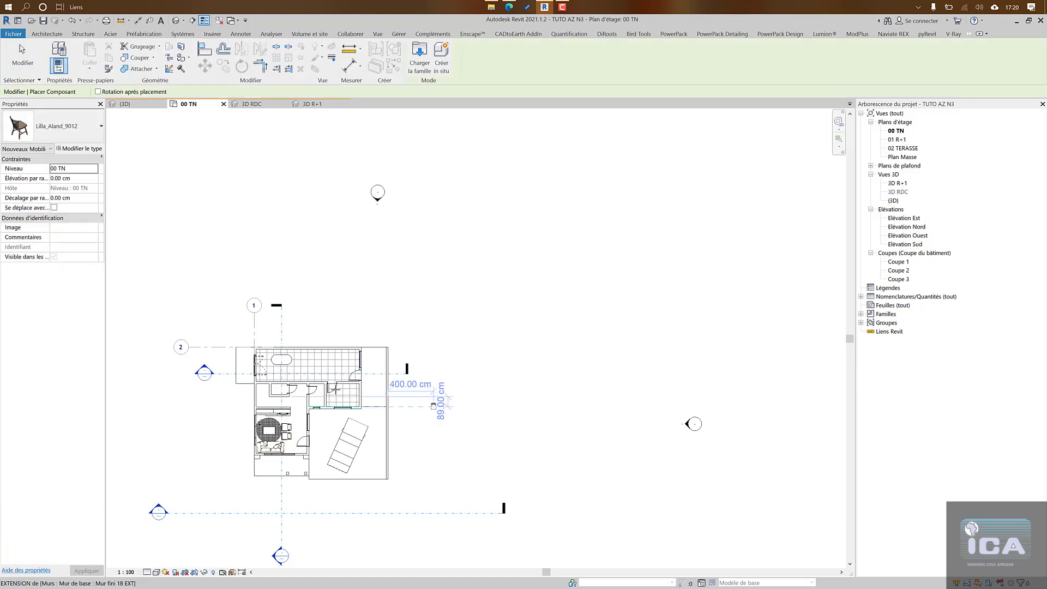
scroll(279, 363, up, 5)
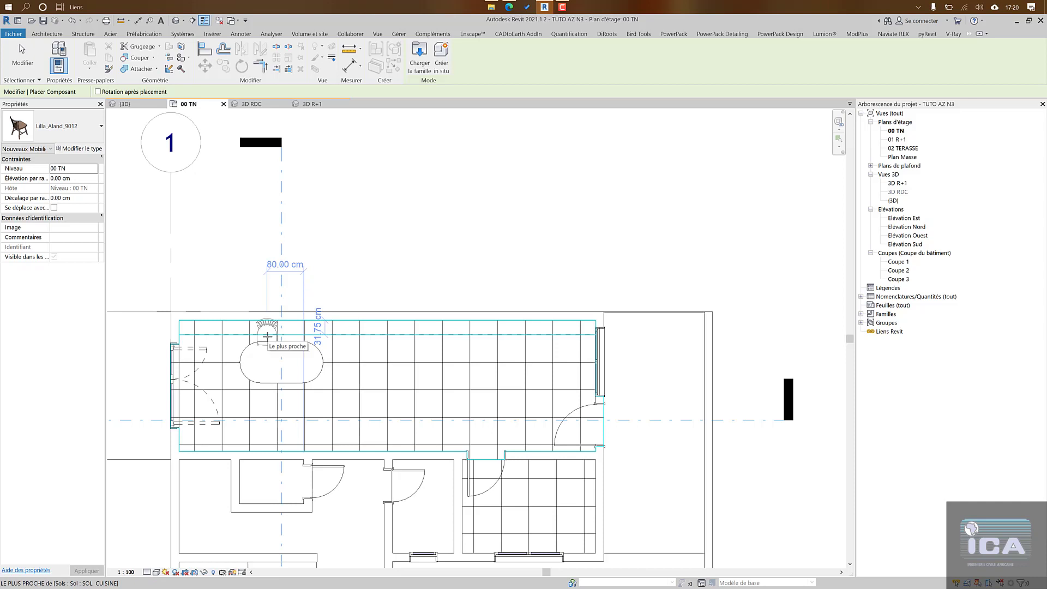
scroll(262, 339, up, 3)
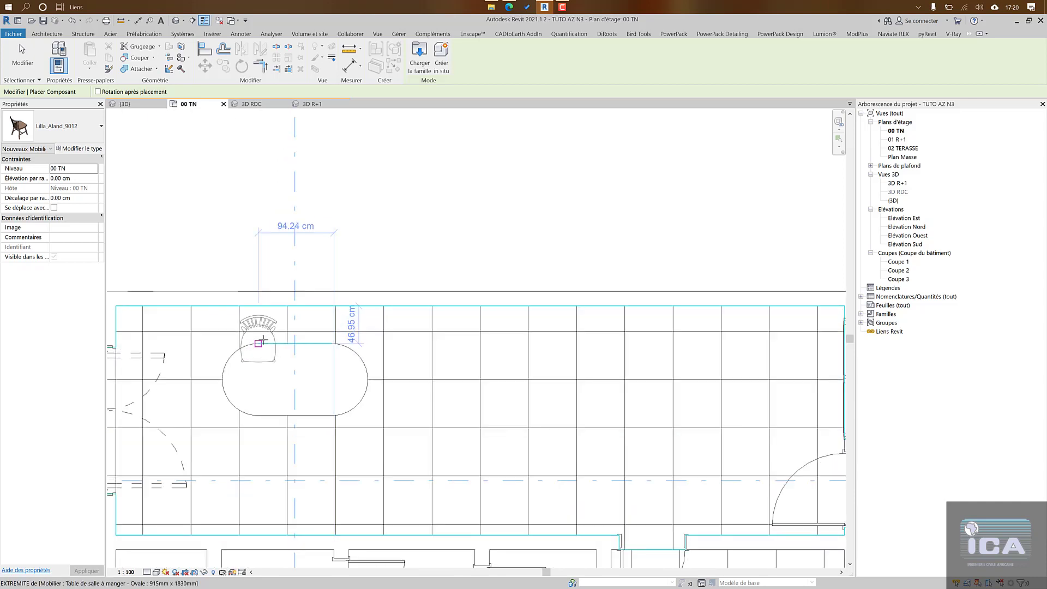
click(309, 341)
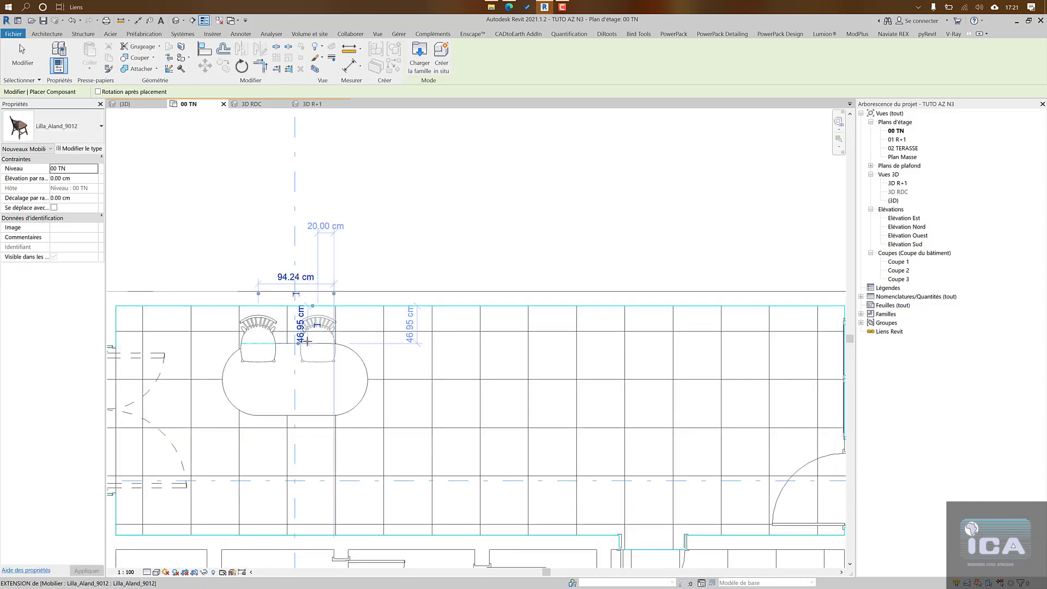
key(Escape)
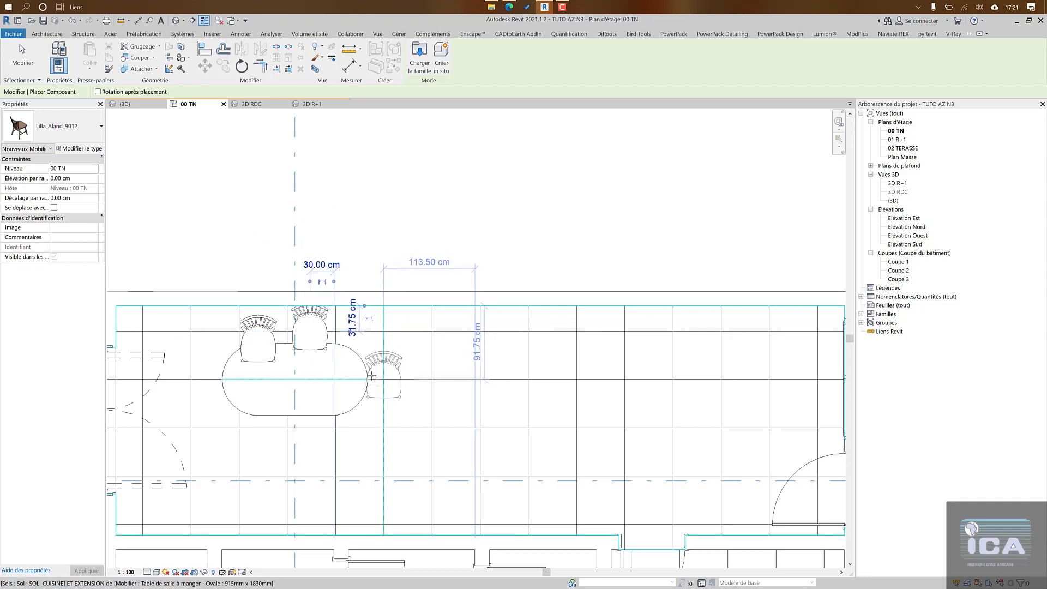
Step: Rotate the next Lilla_Aland_9012 chair to face the table and place it at the table's right end
key(space)
key(space)
key(space)
key(space)
key(space)
key(space)
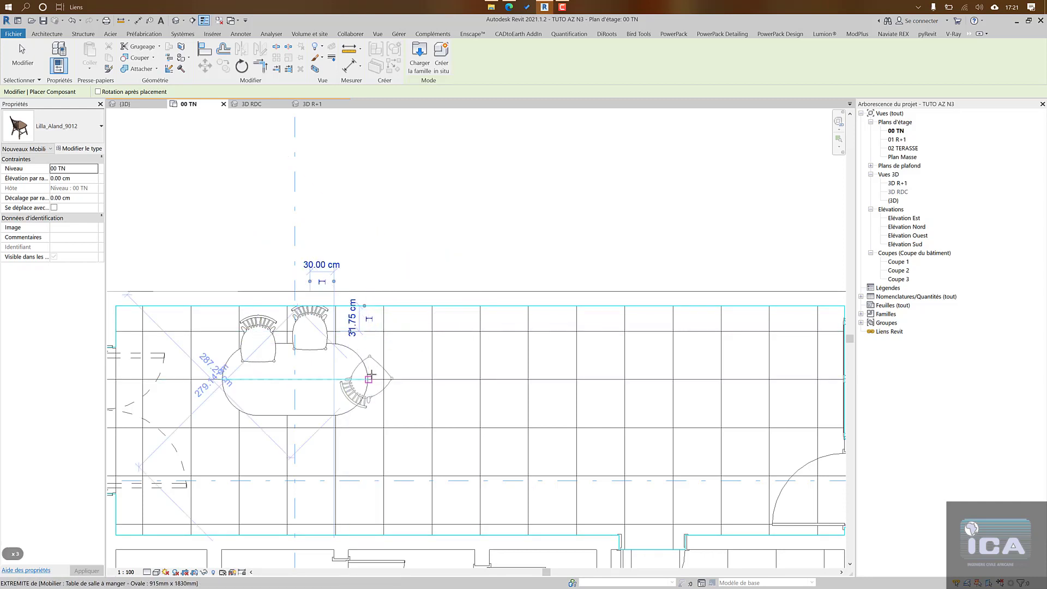
click(333, 469)
Step: Turn the chair to face upward and place two of them along the table's lower side
key(space)
key(space)
key(space)
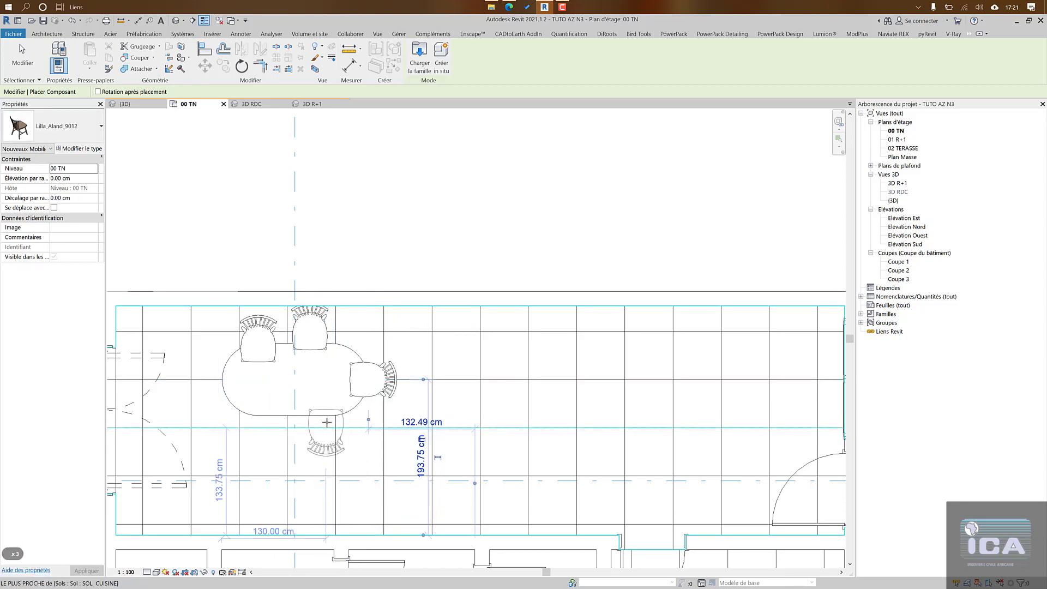
scroll(327, 422, up, 2)
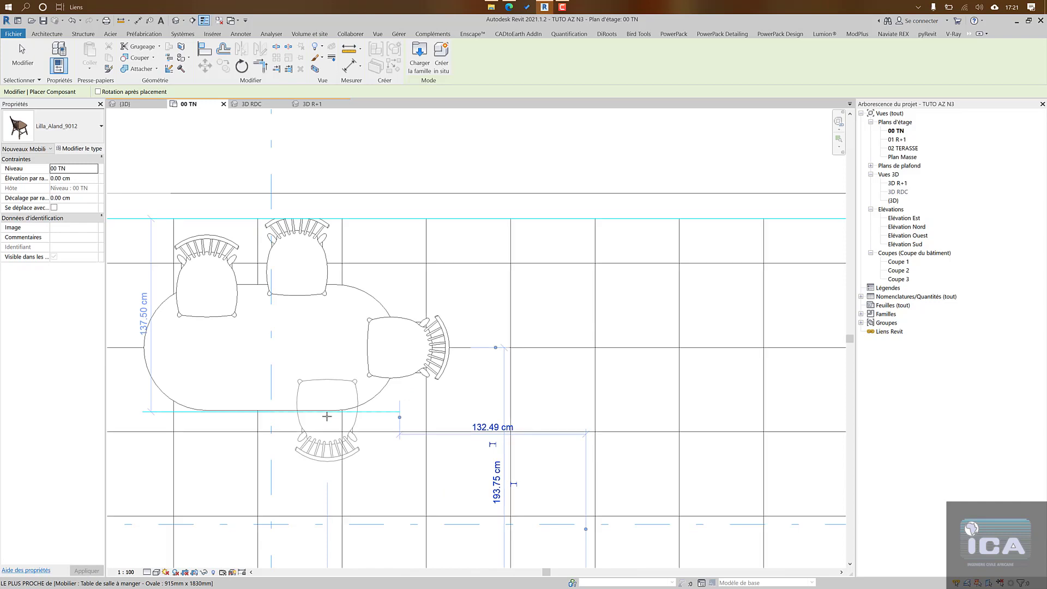
click(326, 420)
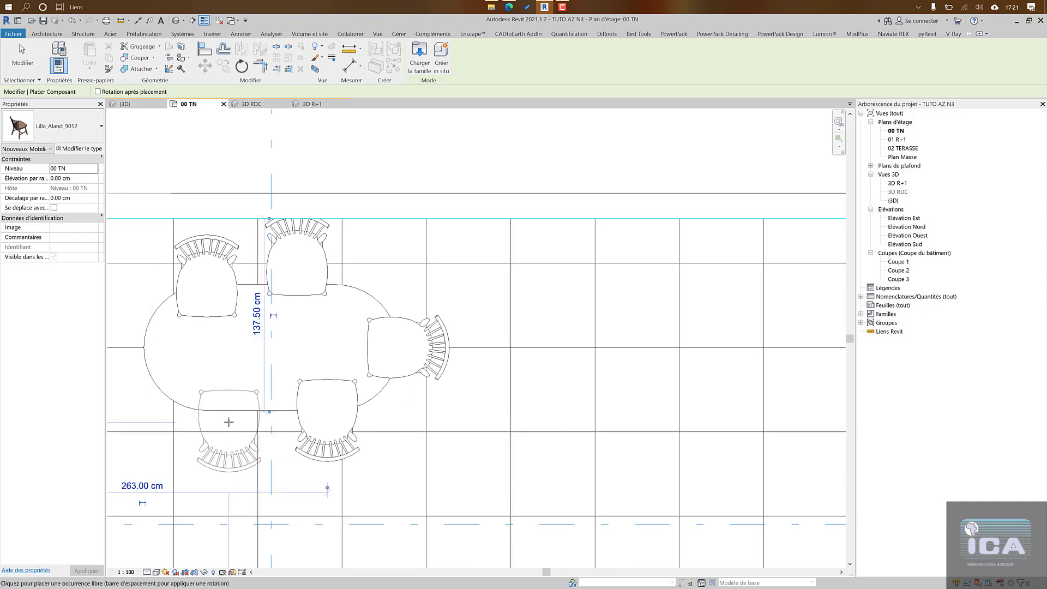
click(229, 422)
middle_drag(165, 390, 358, 414)
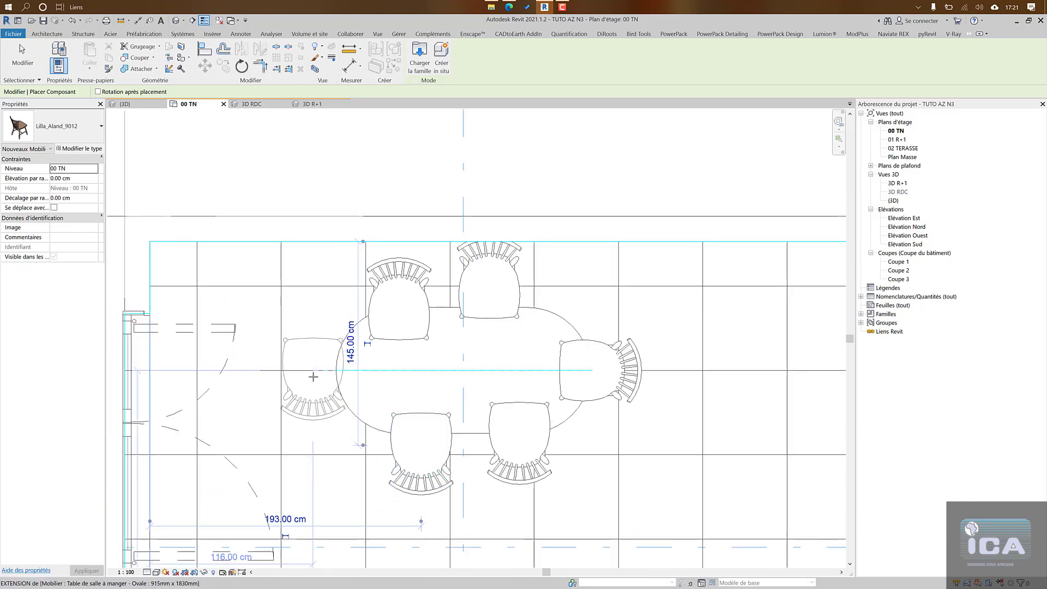
Step: Rotate the chair to face right, place it at the table's left end, and finish placing components
key(space)
key(space)
key(space)
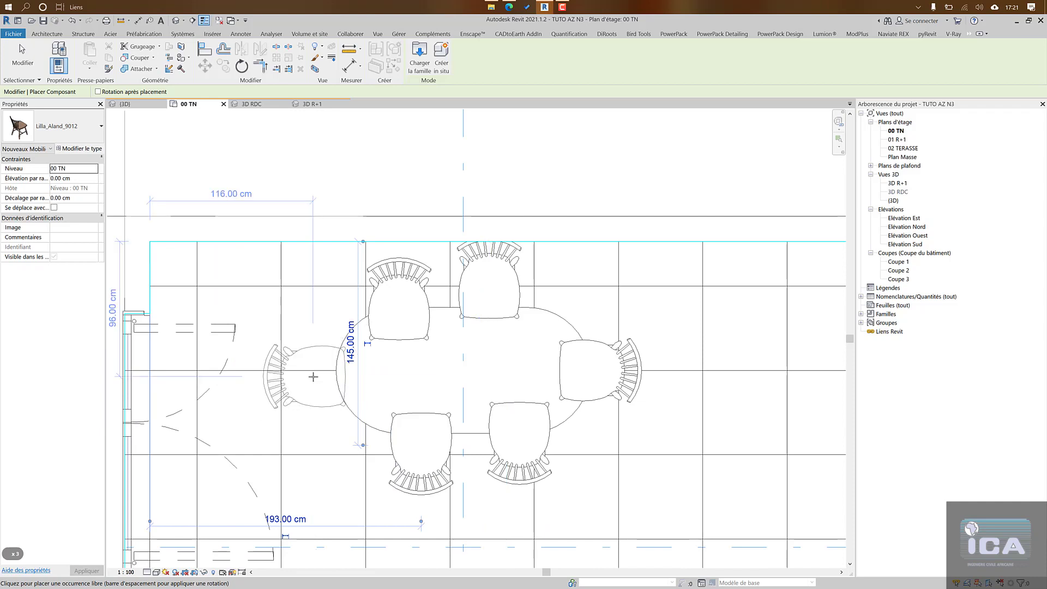
click(313, 377)
key(Escape)
key(Escape)
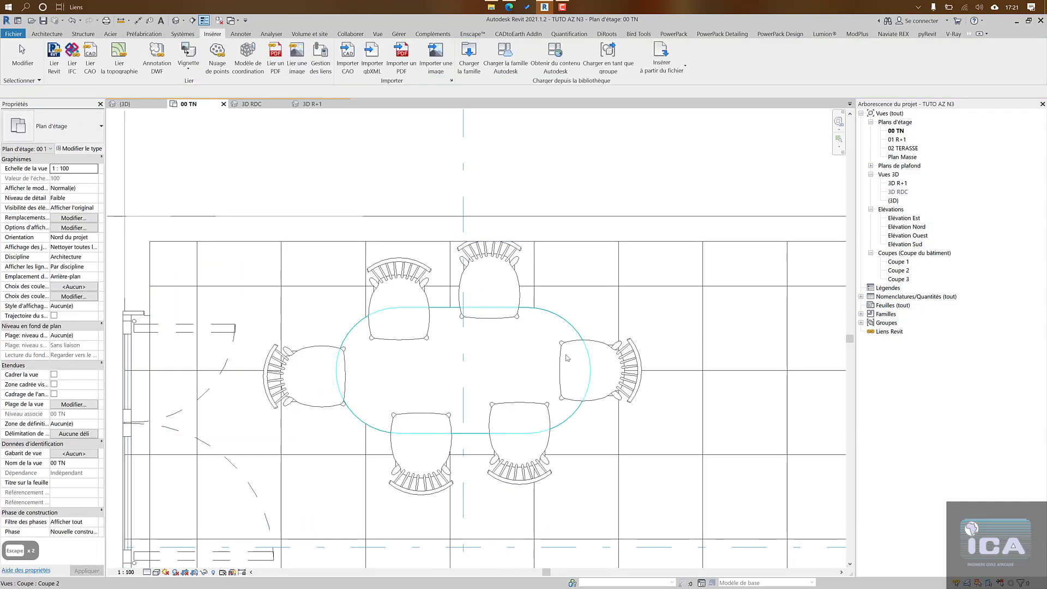
Step: Rotate the chair at the table's right end slightly clockwise about its centre
click(566, 358)
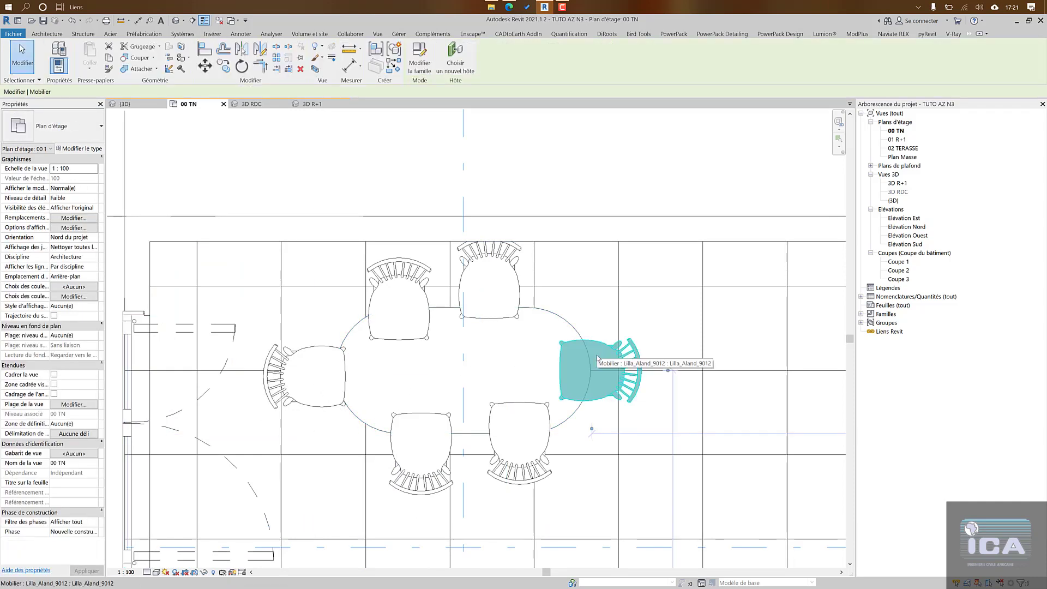
click(241, 66)
click(297, 371)
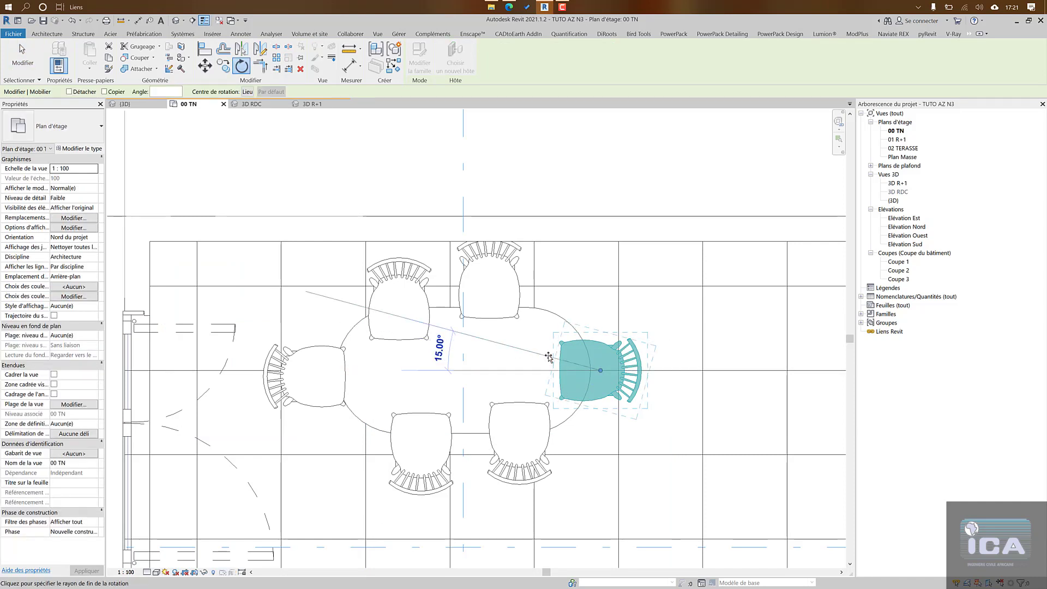
click(549, 357)
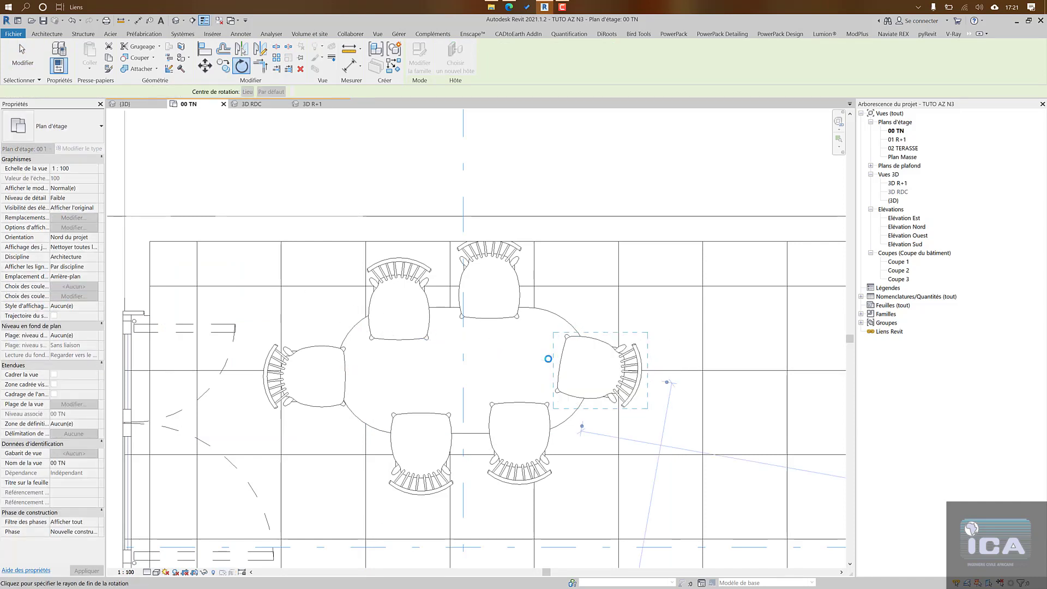
Step: Rotate the lower-right chair slightly clockwise and shift it a little outward from the table
click(518, 456)
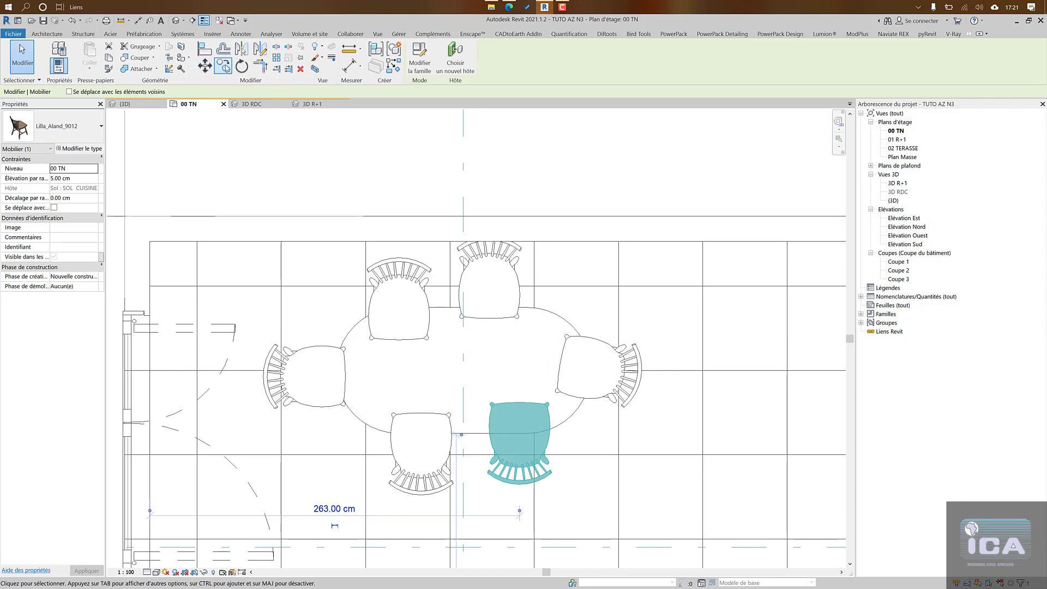
click(242, 66)
click(520, 424)
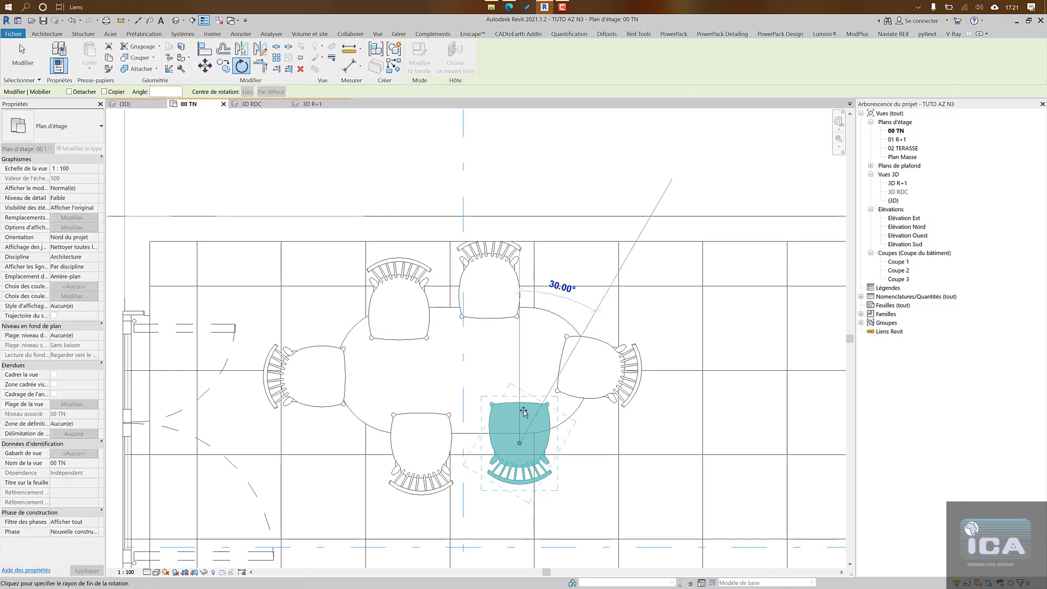
click(572, 143)
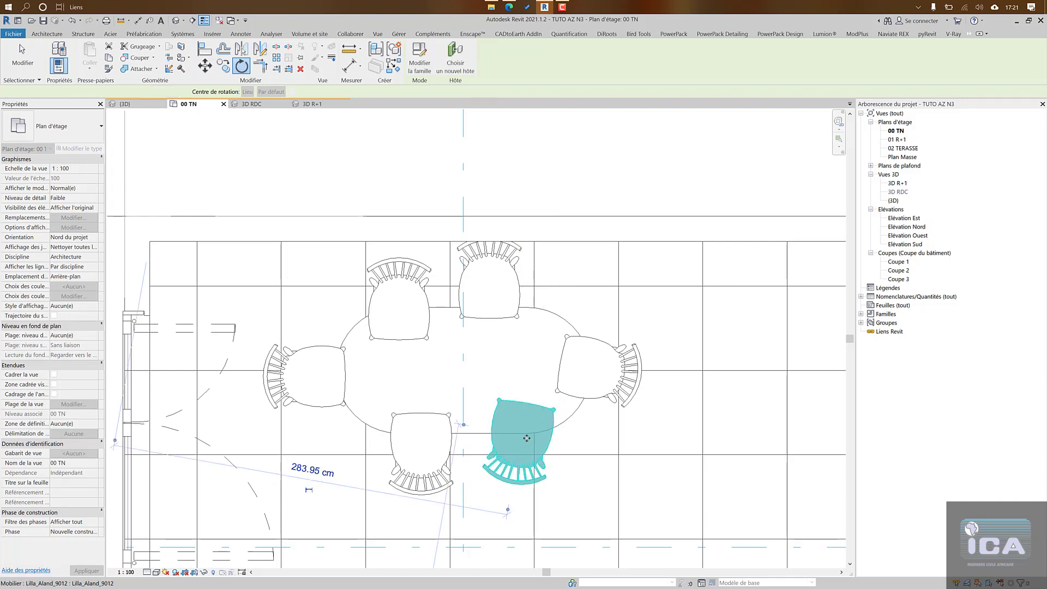
drag(577, 496, 534, 468)
key(Escape)
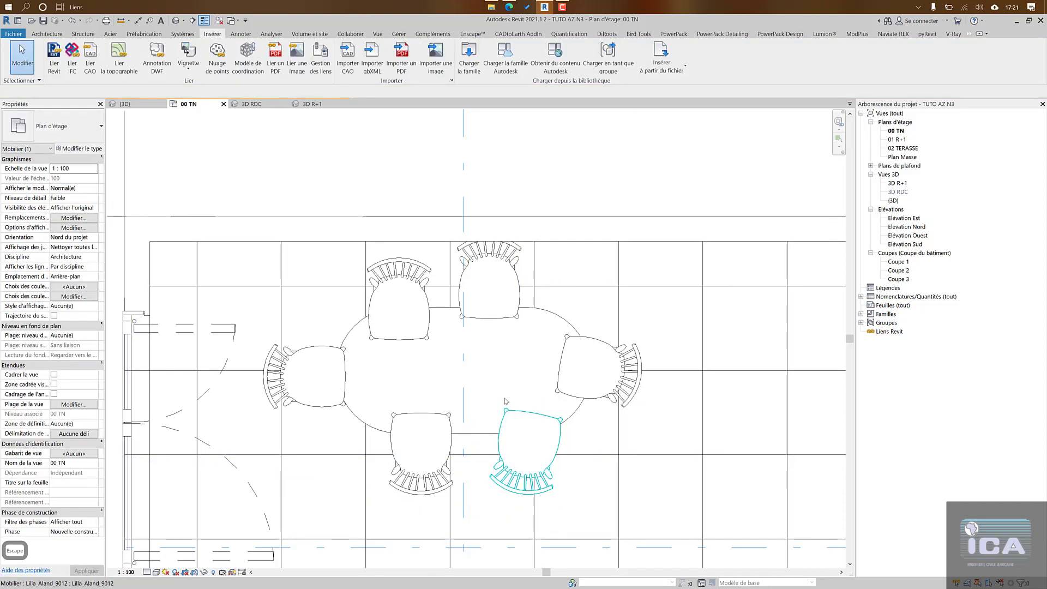
Step: Examine the dining table and its six chairs in the 3D RDC view
scroll(505, 373, down, 2)
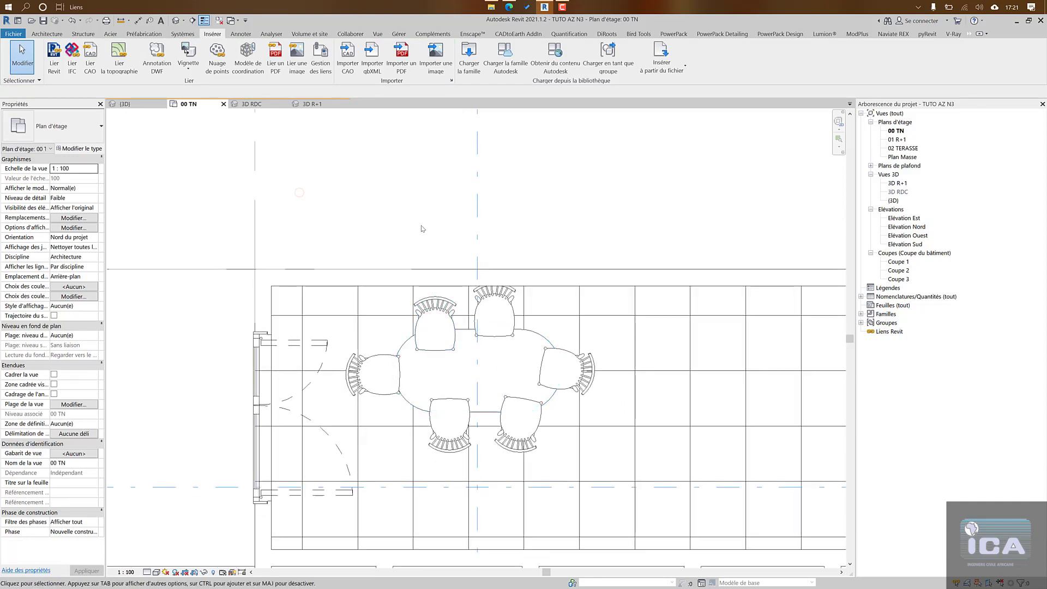
click(259, 104)
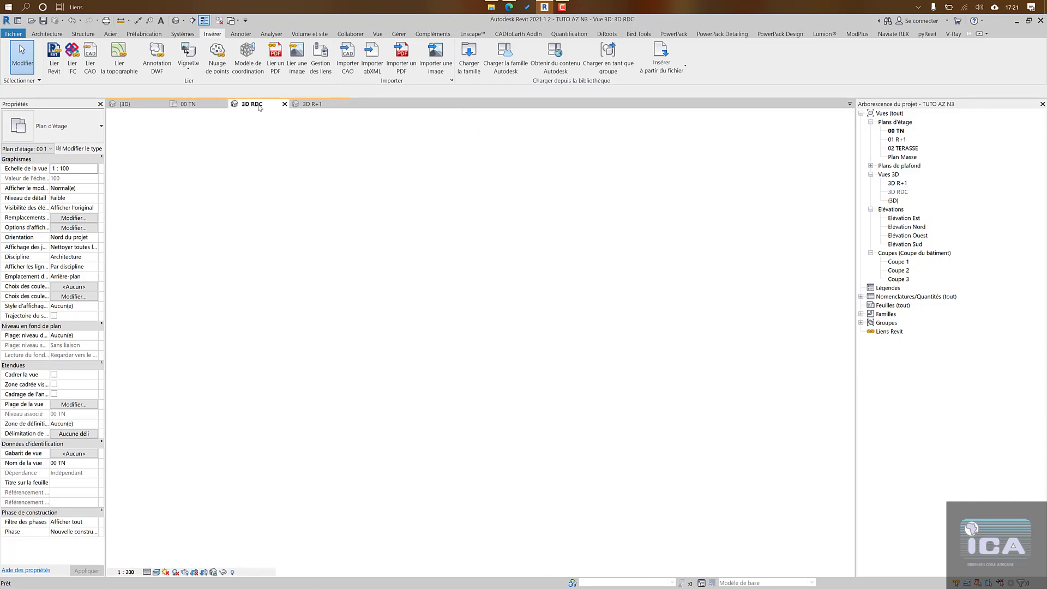
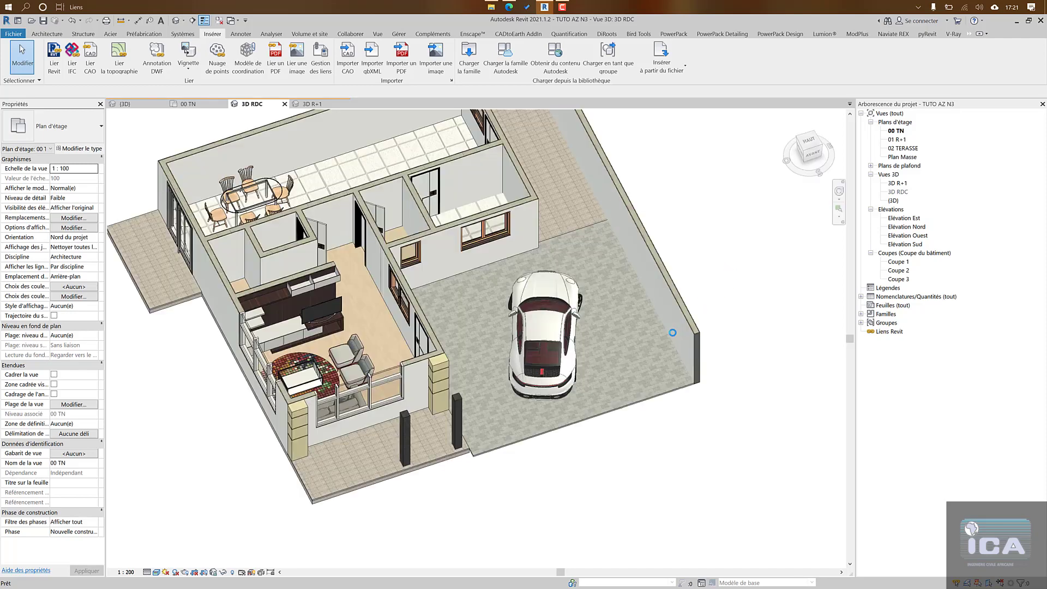
scroll(261, 206, up, 5)
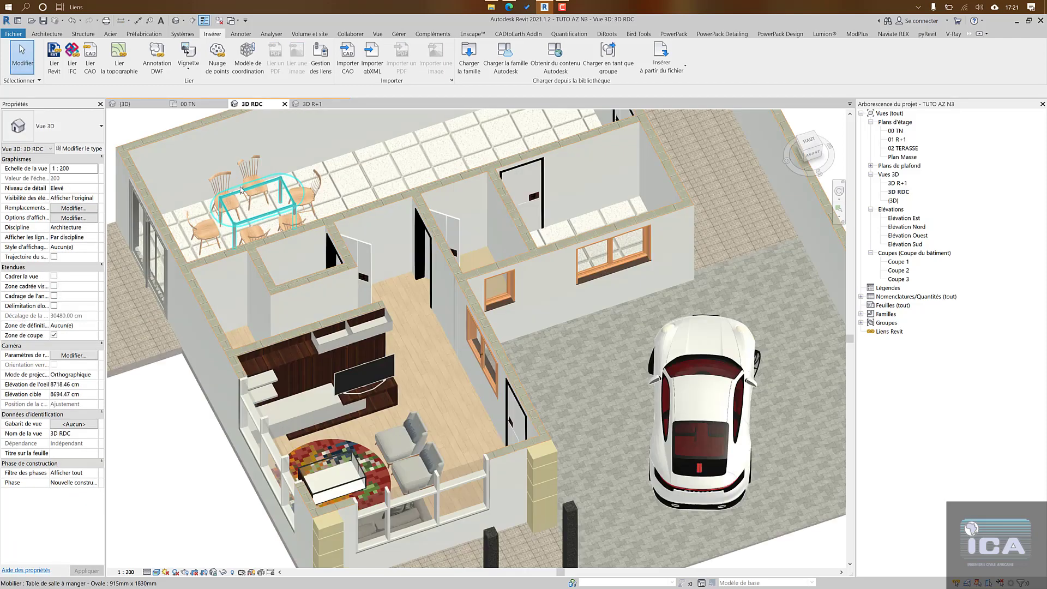
scroll(277, 212, up, 1)
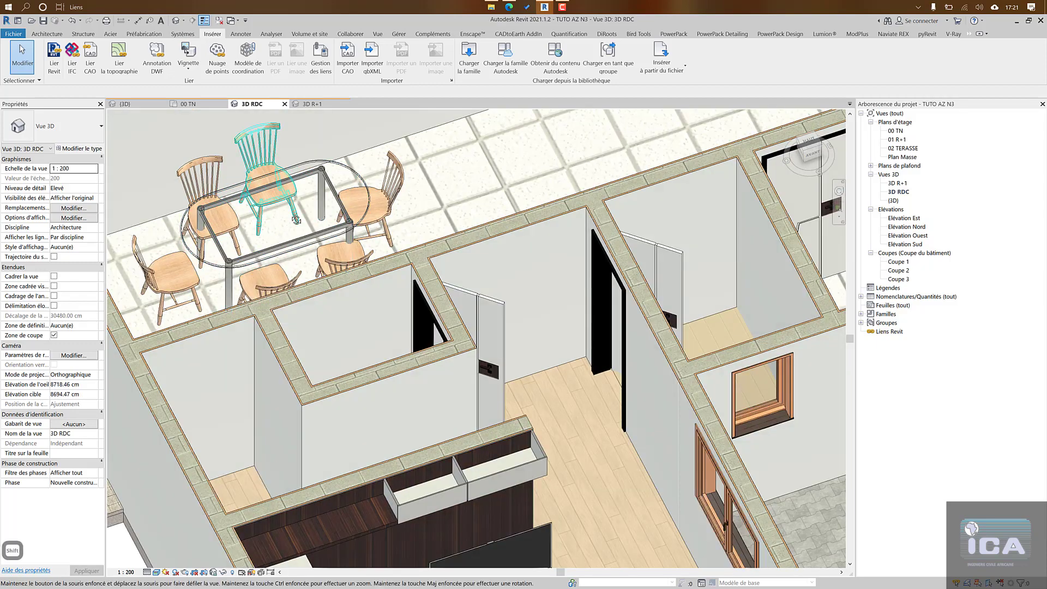
shift+middle_drag(277, 213, 304, 251)
scroll(304, 306, up, 2)
scroll(304, 305, down, 1)
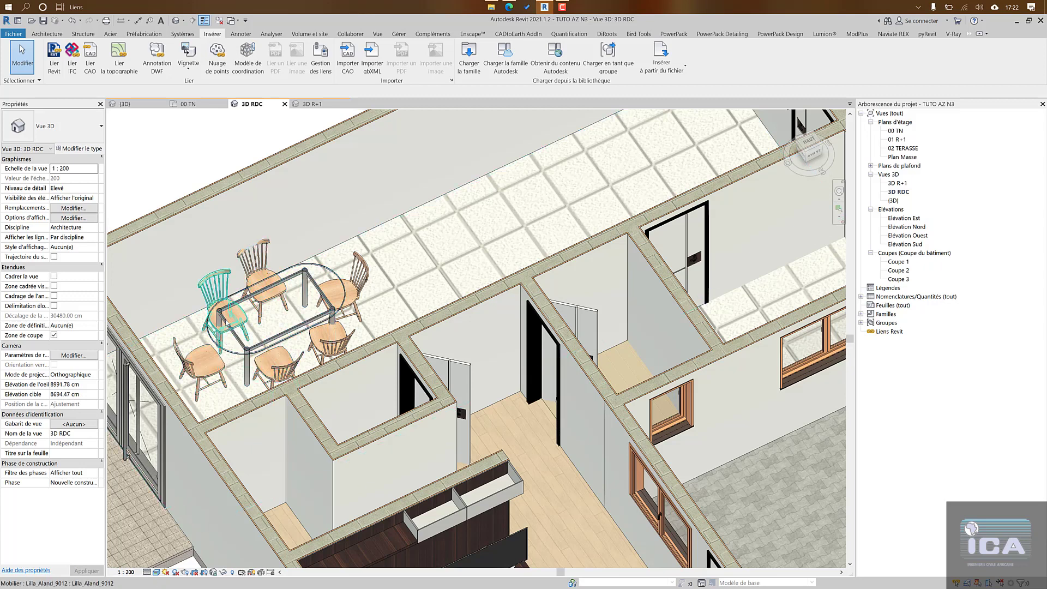
scroll(268, 293, up, 2)
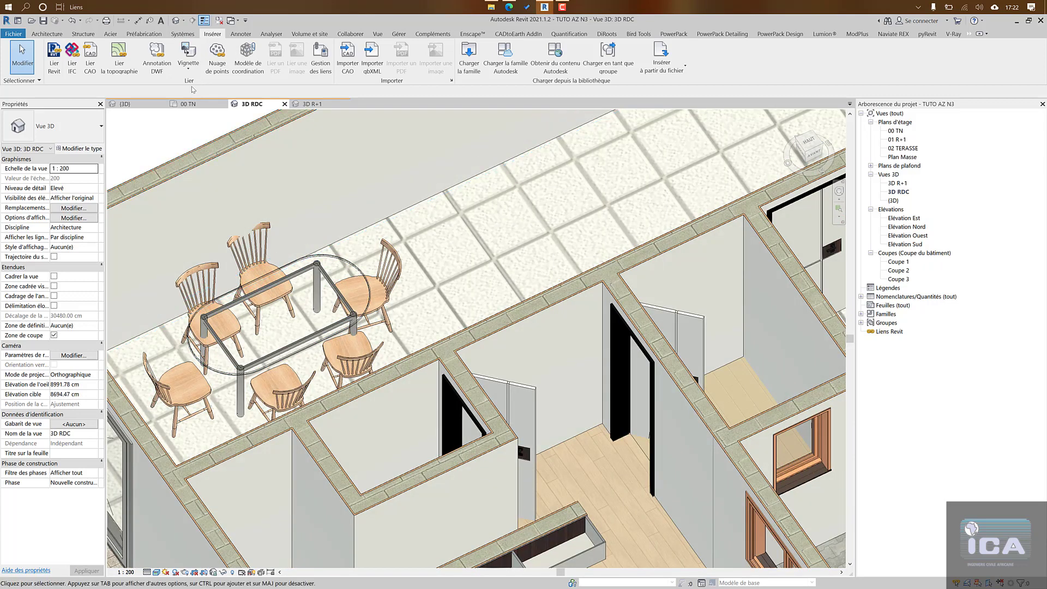
Step: On the 00 TN plan, nudge both upper chairs slightly right and move the upper-right one down from the wall
click(191, 104)
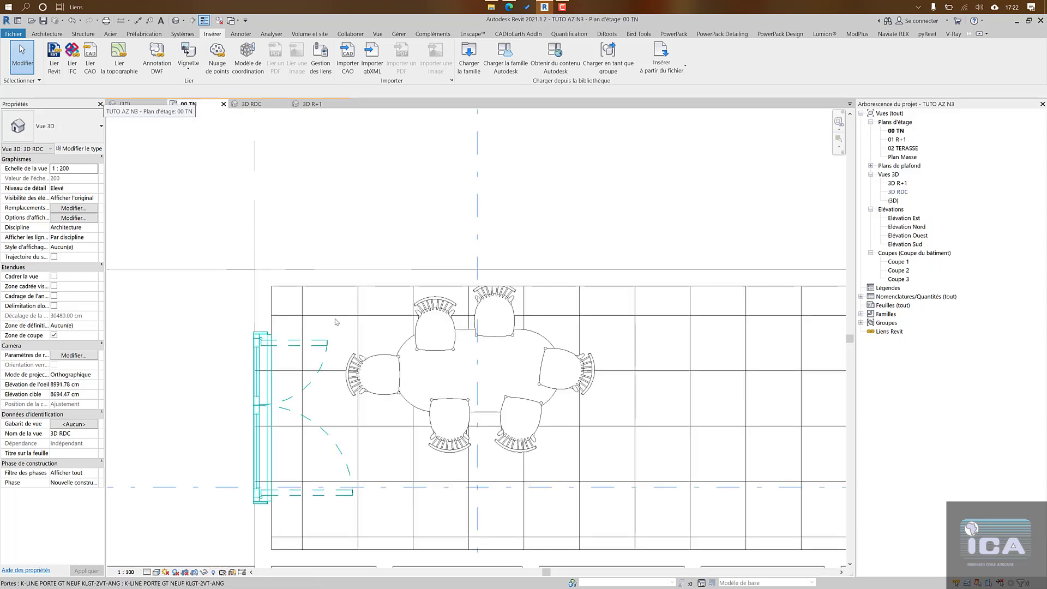
click(494, 313)
ctrl+click(435, 322)
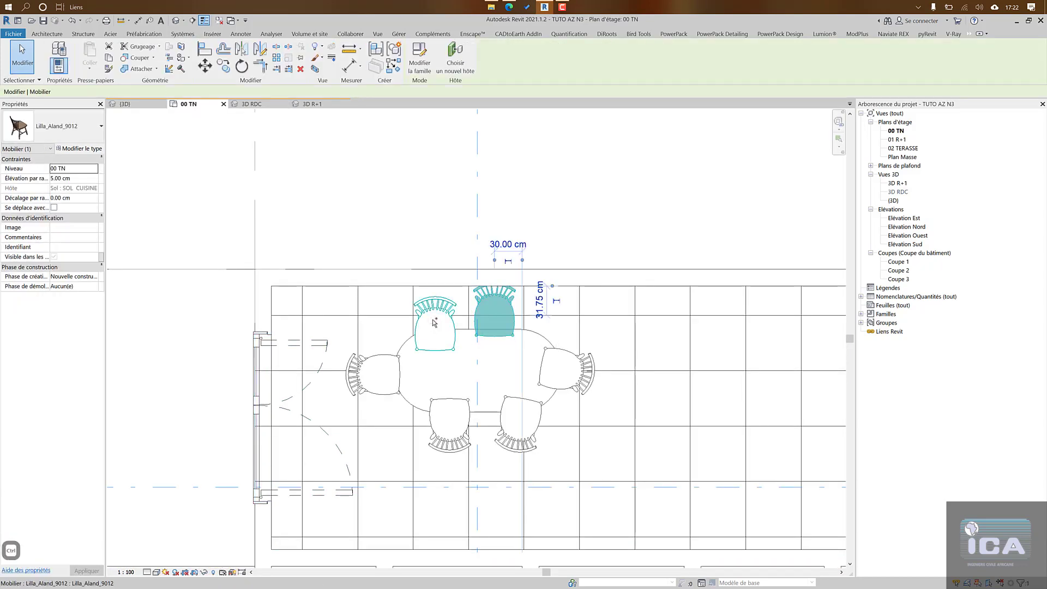
key(Right)
key(Right)
key(Right)
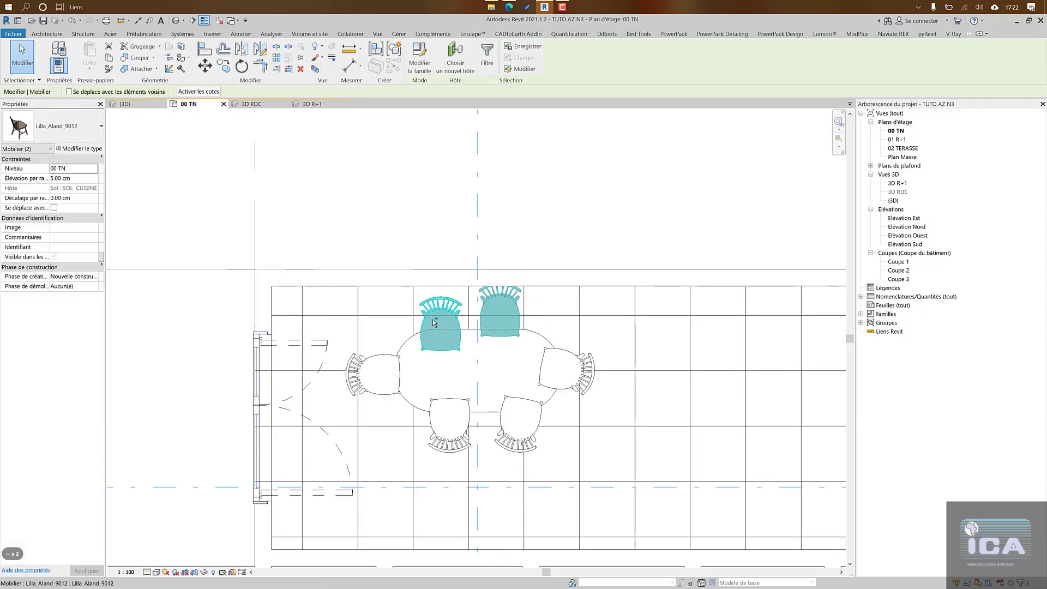
click(498, 311)
key(Down)
key(Down)
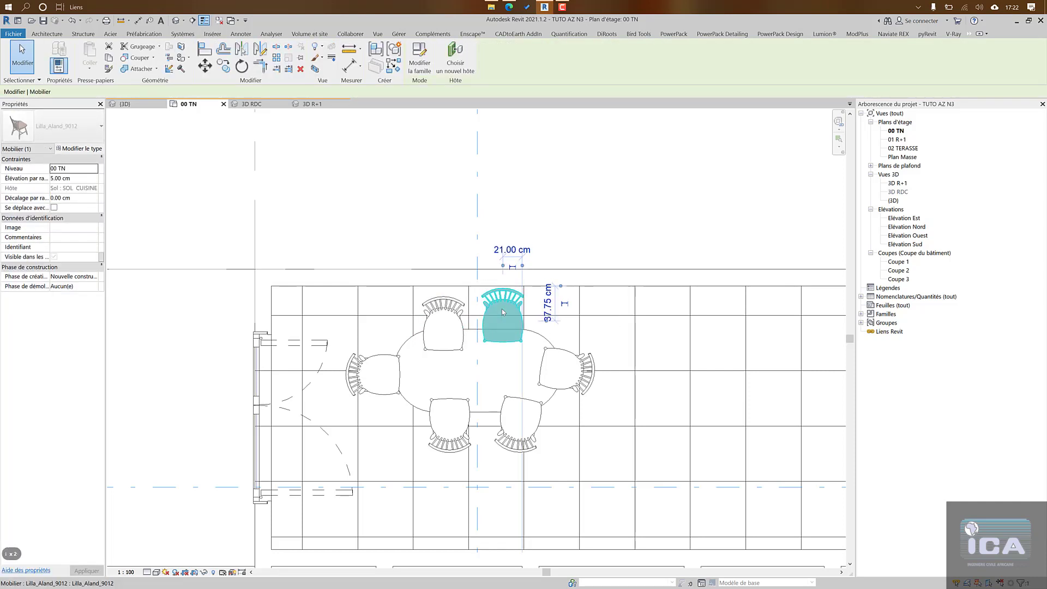
Step: Nudge the oval dining table down until its upper edge is 64 cm from the upper wall
click(503, 378)
key(Down)
key(Down)
key(Down)
key(Down)
key(Down)
key(Down)
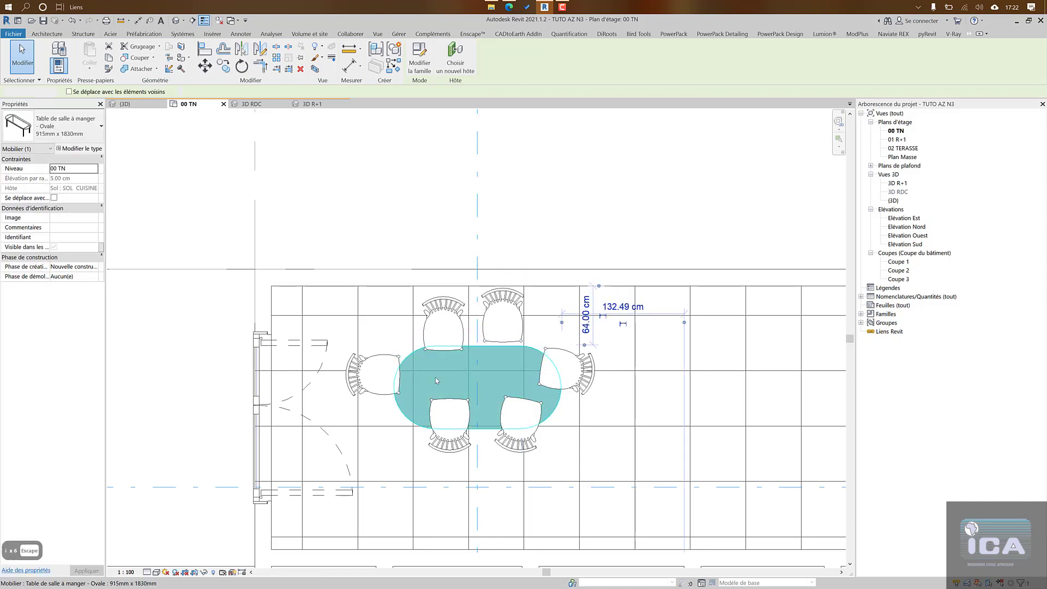
key(Escape)
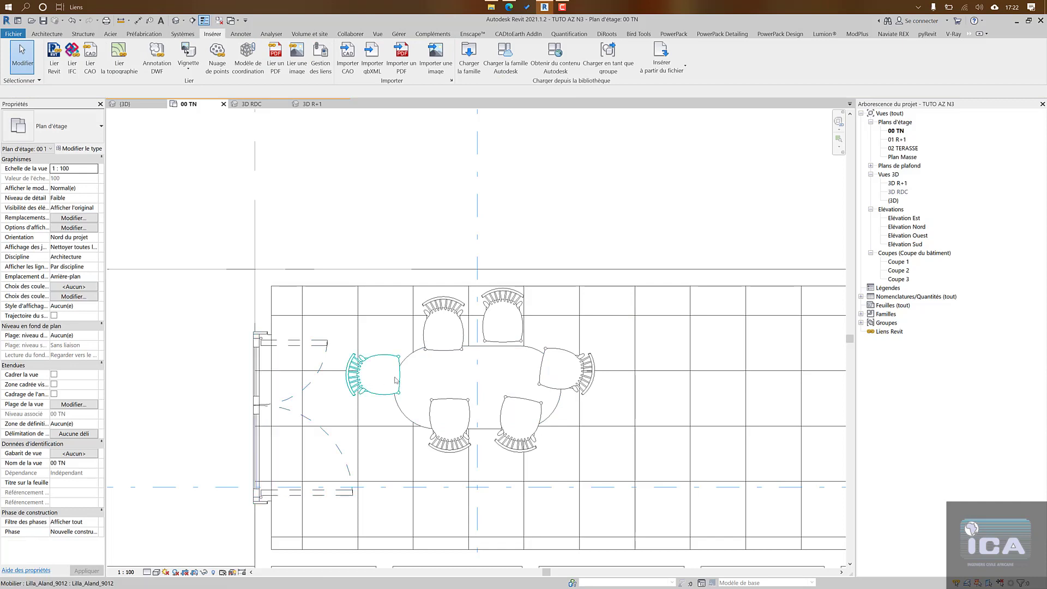
Step: Nudge the left-end chair down to 111 cm from the upper wall and slightly right toward the table
click(396, 380)
key(Down)
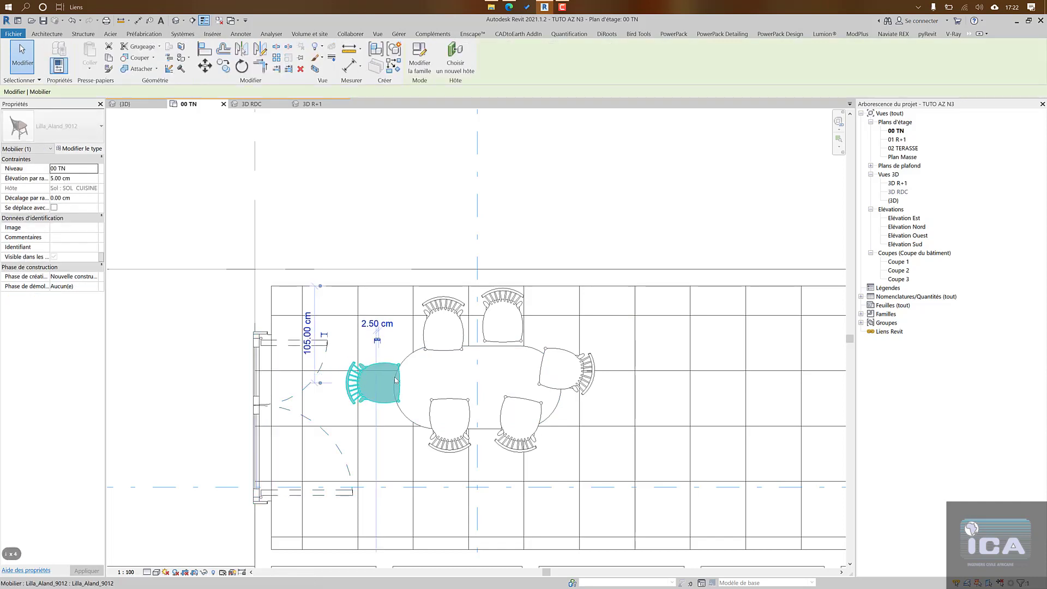
key(Right)
key(Down)
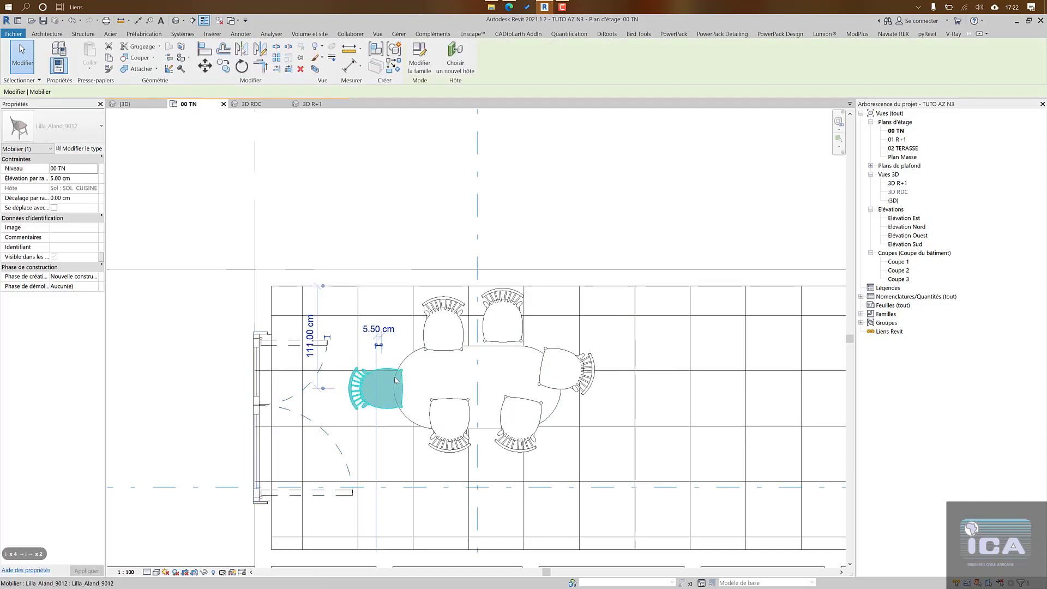
Step: Nudge the left-end chair right toward the table, and the lower-left chair down to 122.5 cm from the lower wall and slightly right
key(Right)
click(445, 447)
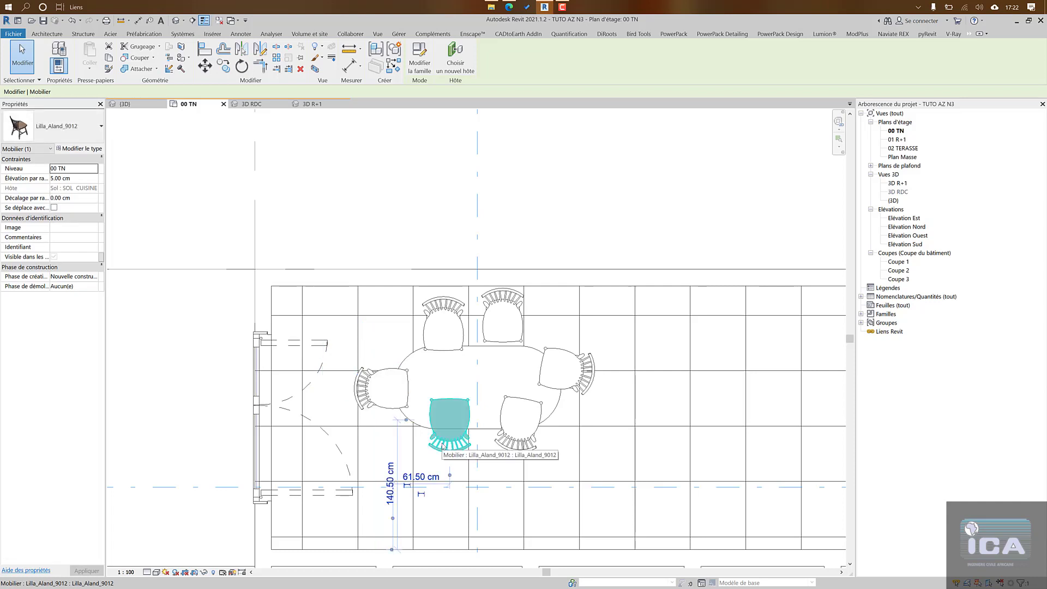
key(Down)
key(Down)
key(Down)
key(Down)
key(Down)
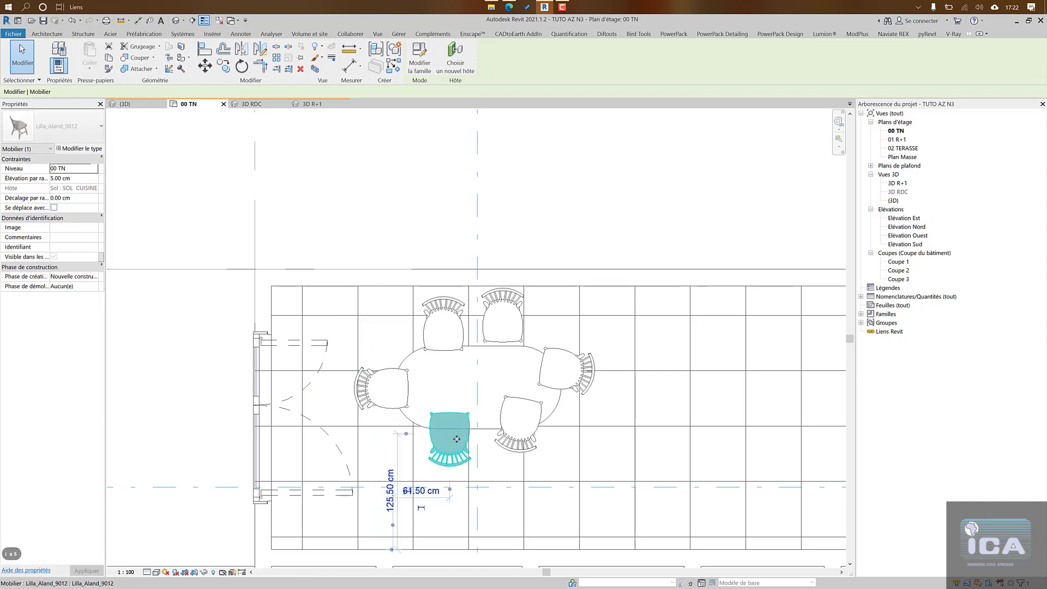
key(Right)
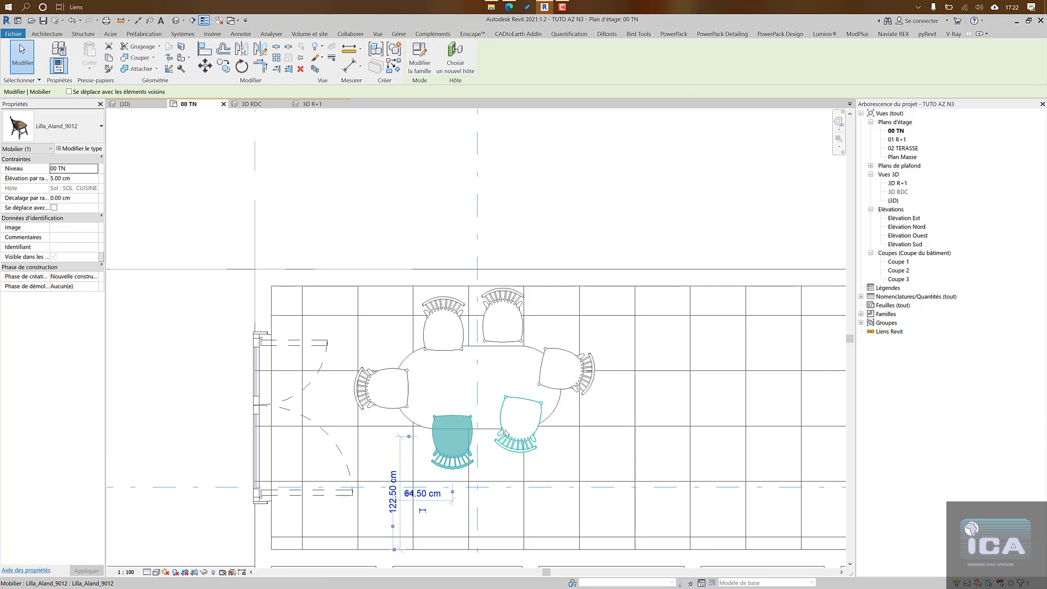
Step: Move the lower-right chair down and left to the table's lower edge, and the right-end chair slightly down
click(506, 433)
drag(506, 433, 496, 458)
click(559, 379)
drag(559, 379, 556, 403)
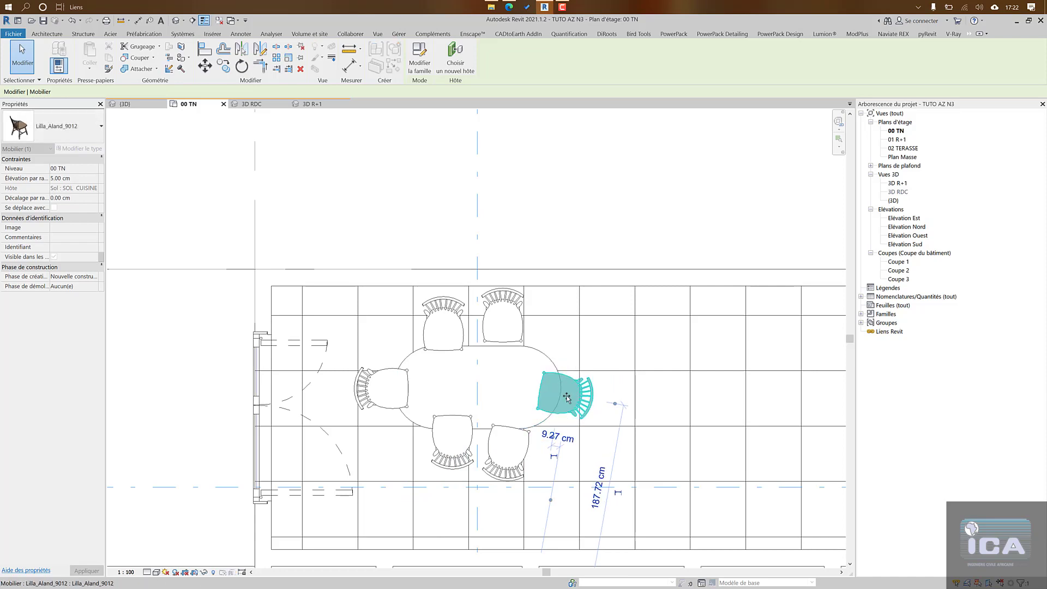
key(Escape)
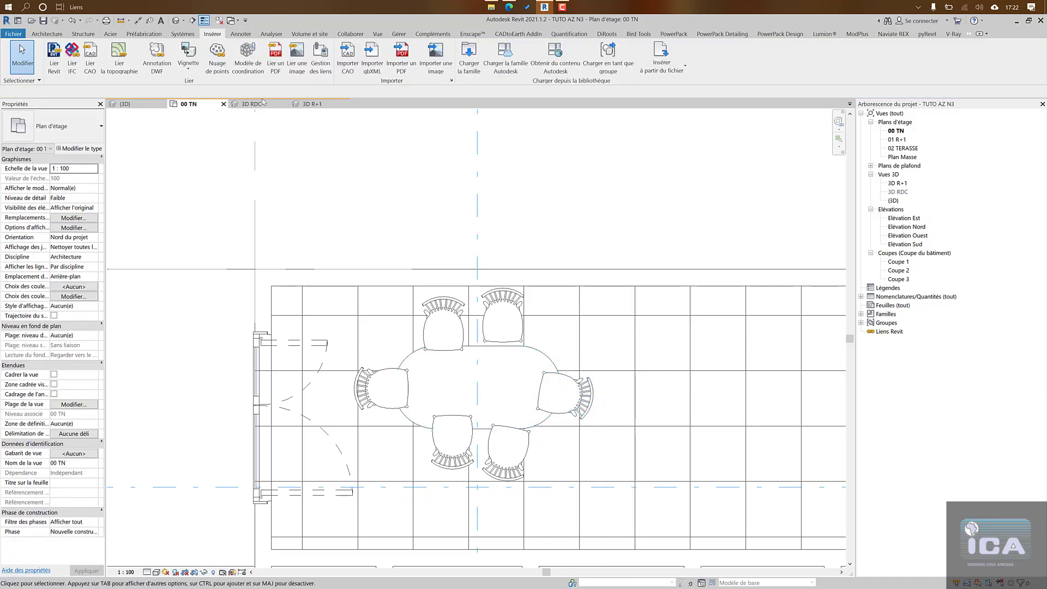
Step: In the 3D RDC view, paint the kitchen and dining floor with the Parquet 05, à coupe de pierre material
click(256, 104)
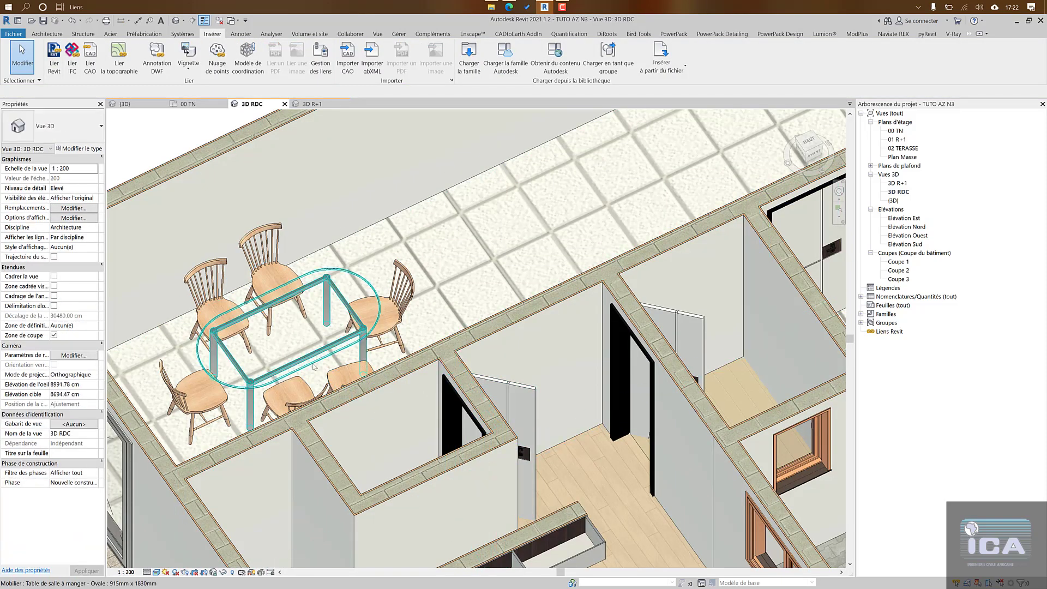
scroll(362, 373, down, 2)
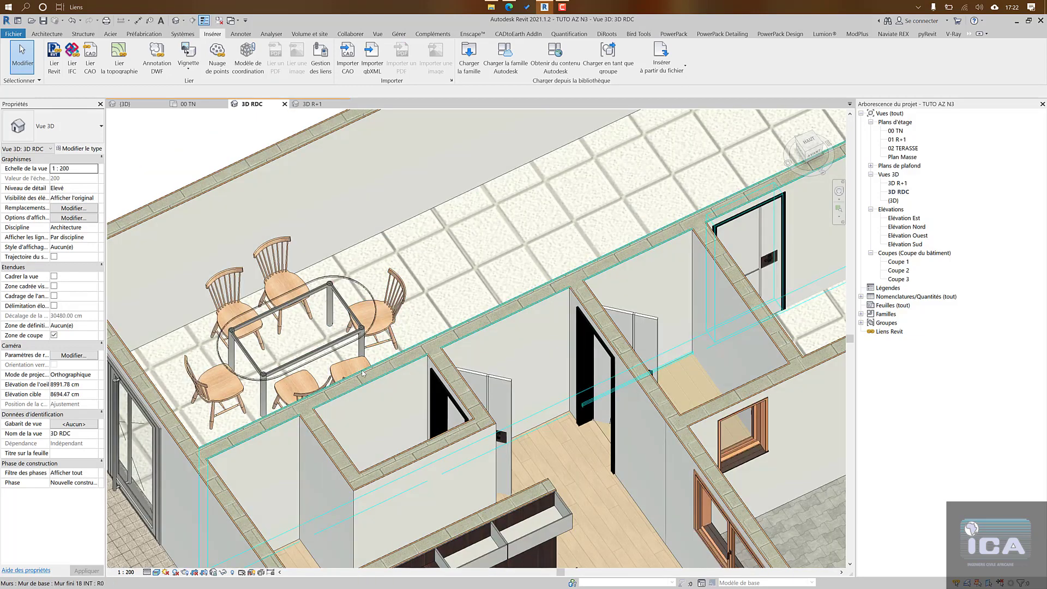
shift+middle_drag(365, 359, 504, 303)
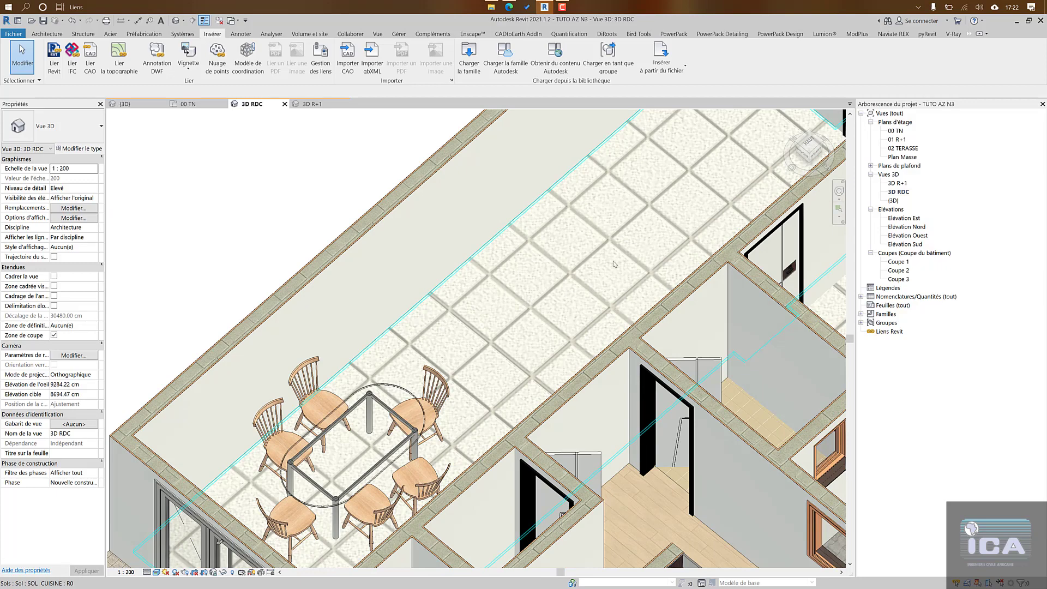
scroll(558, 282, down, 6)
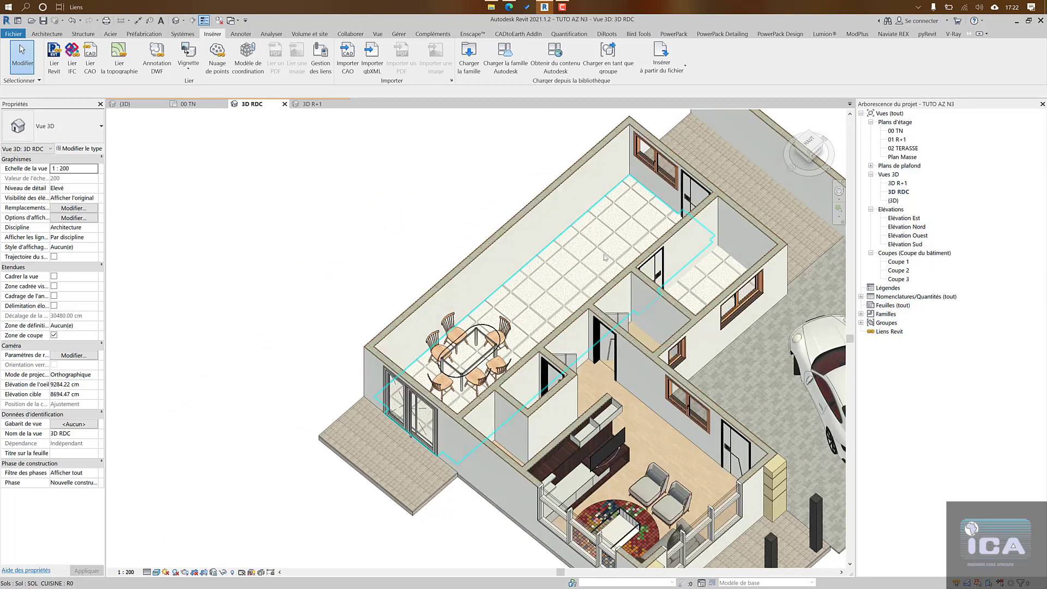
middle_drag(605, 258, 563, 219)
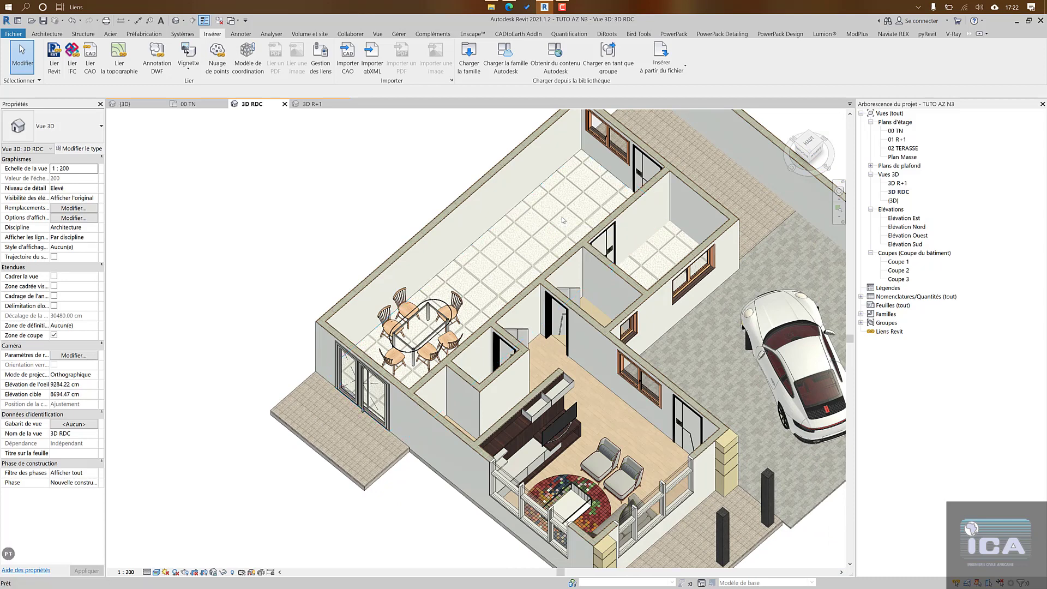
key(t)
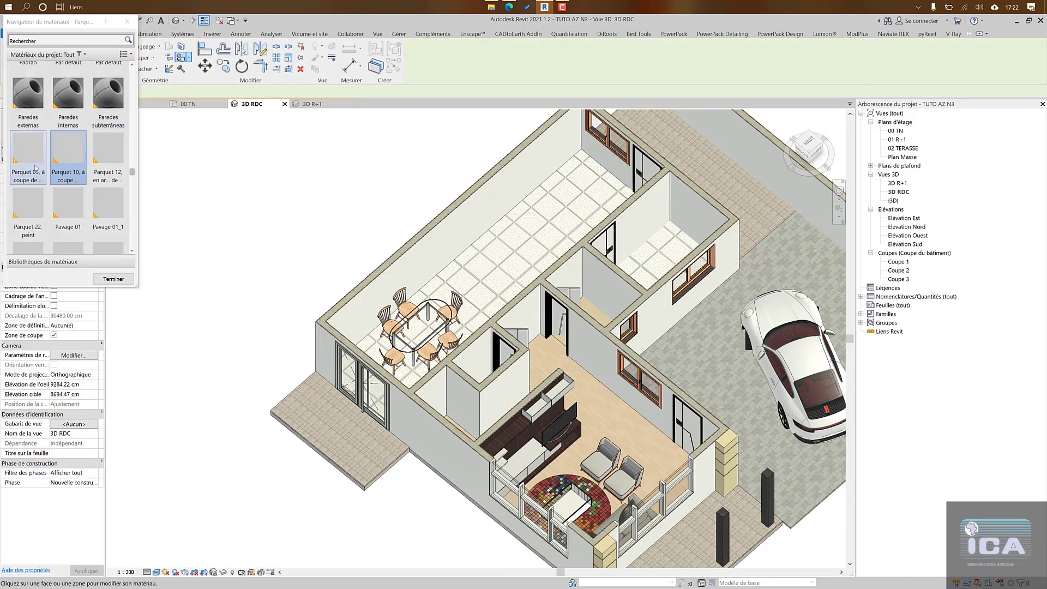
click(35, 168)
click(532, 222)
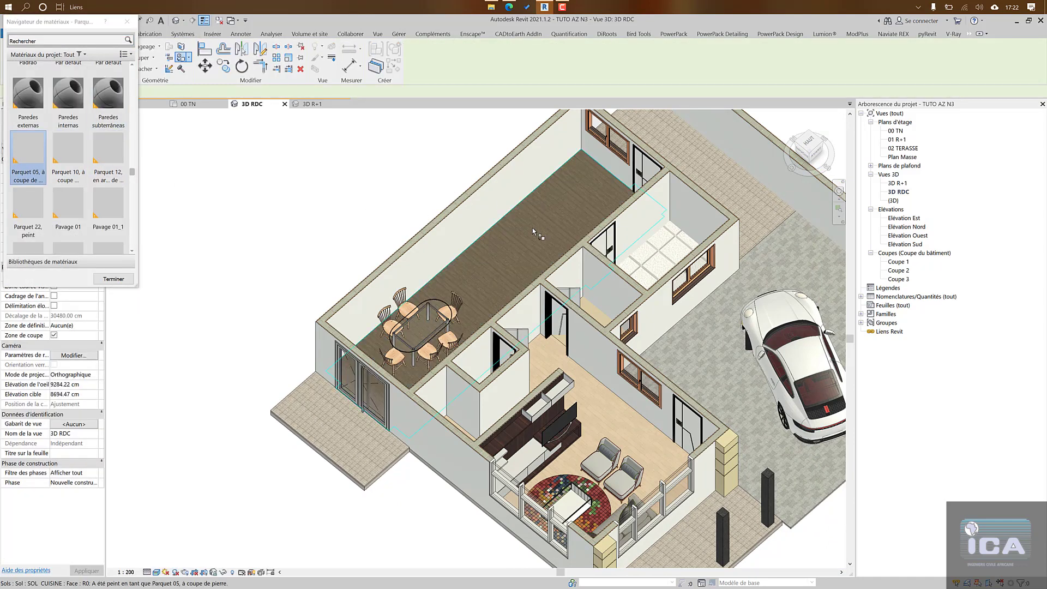
Step: Repaint the kitchen and dining floor with Parquet 12, en arête de poisson, and end the Paint command
click(109, 168)
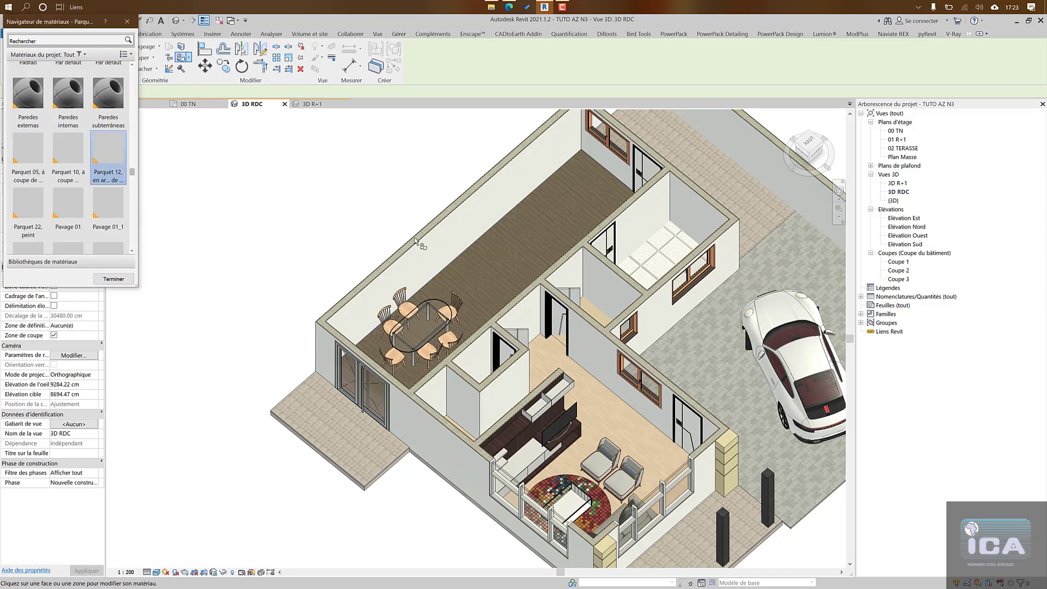
click(483, 260)
scroll(440, 333, up, 6)
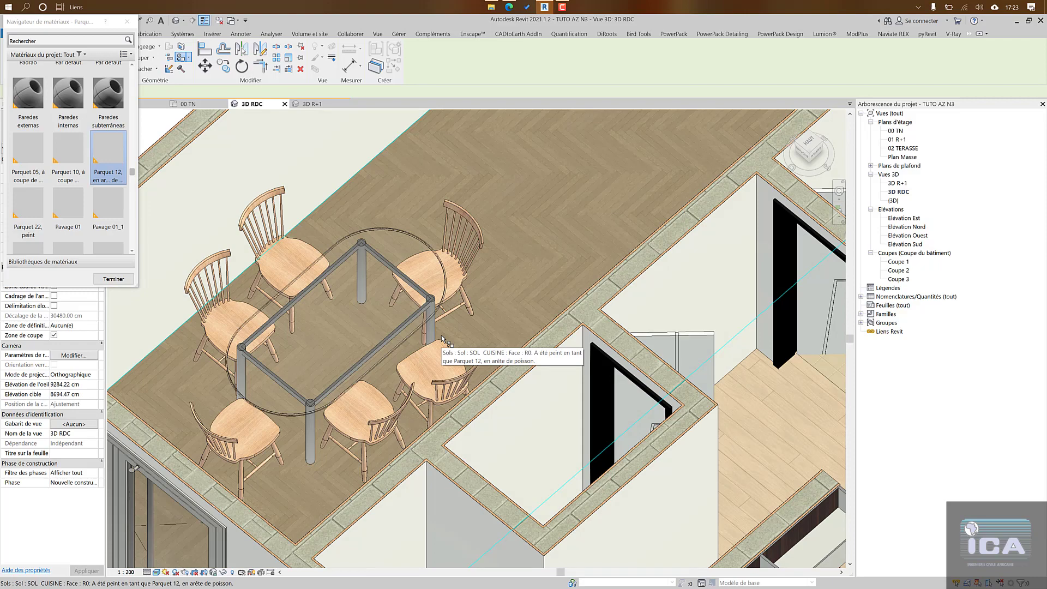
key(Escape)
Step: Try the 915mm x 2440mm type on the oval dining table in the 3D view
scroll(442, 376, down, 6)
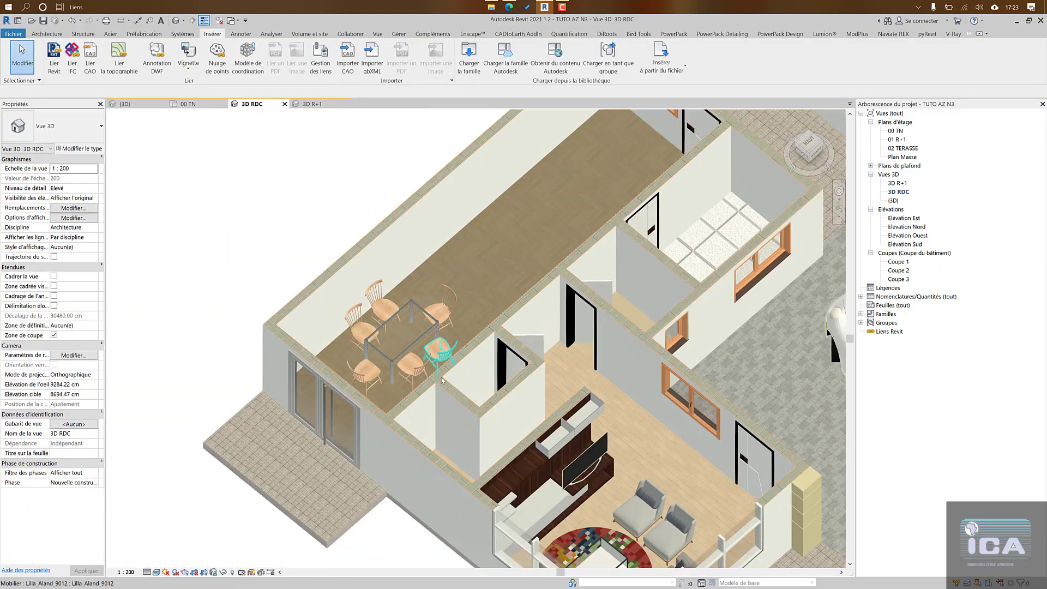
scroll(441, 380, down, 4)
shift+middle_drag(415, 349, 473, 325)
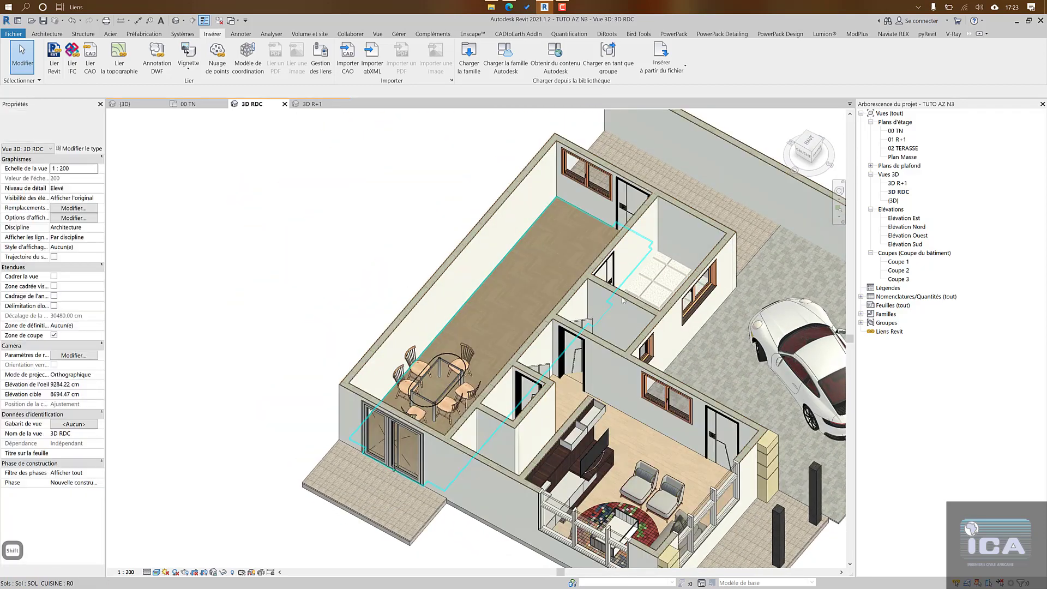
shift+middle_drag(624, 300, 437, 396)
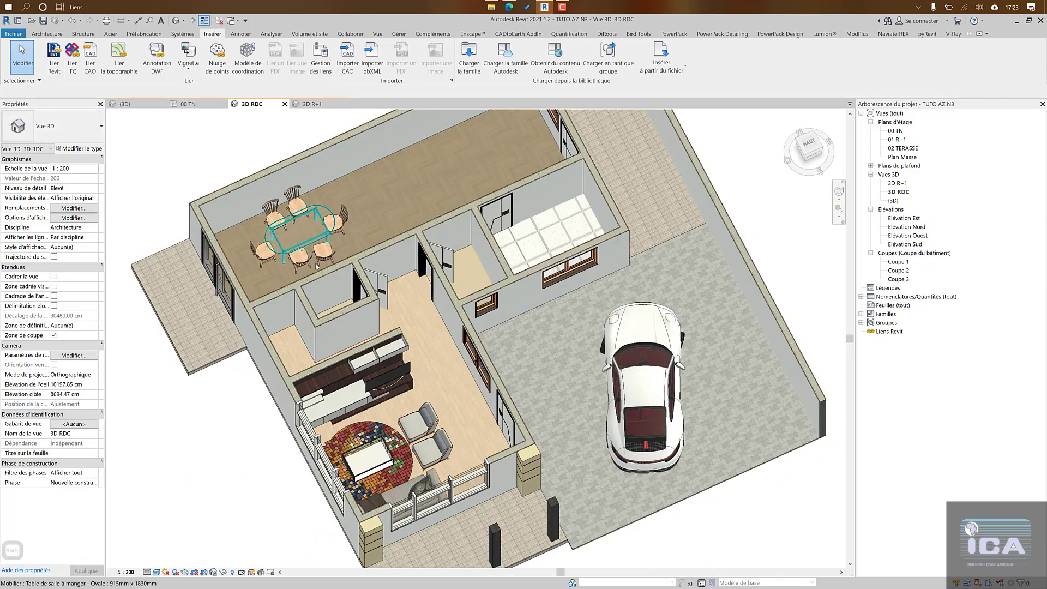
click(296, 237)
key(Escape)
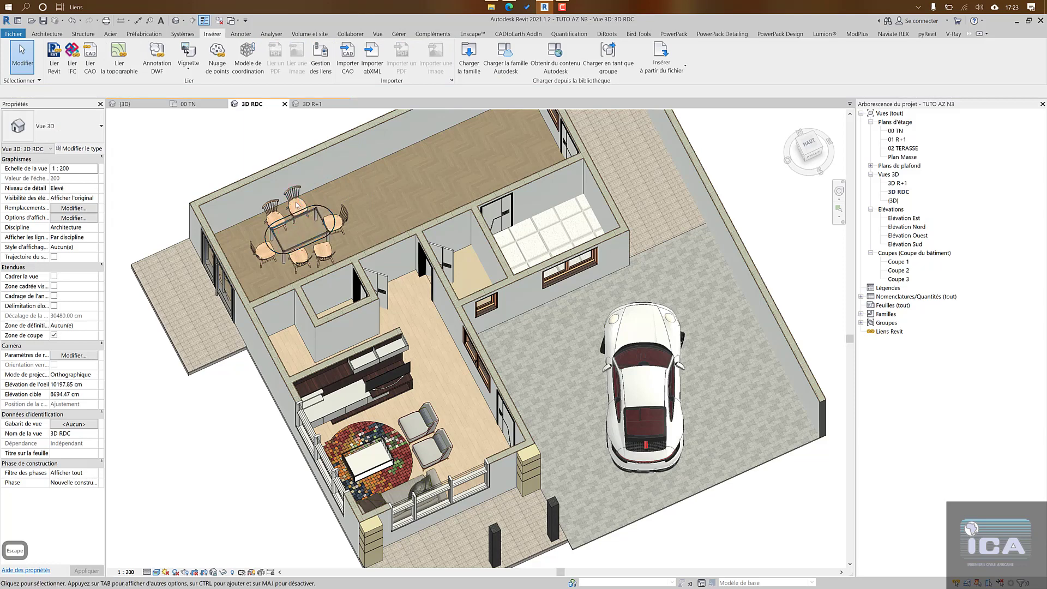
click(295, 207)
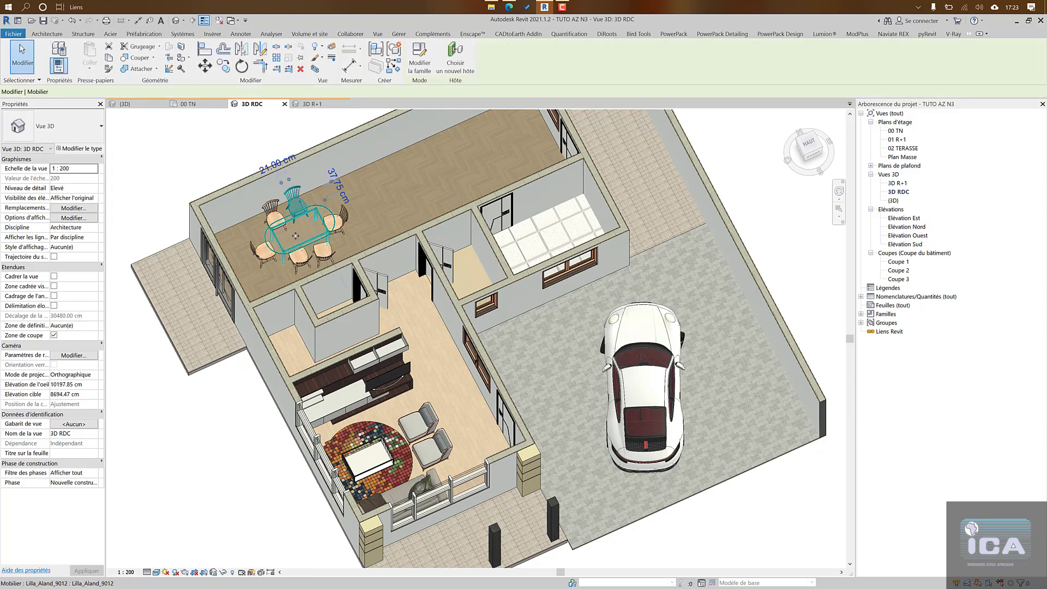
key(Escape)
click(297, 237)
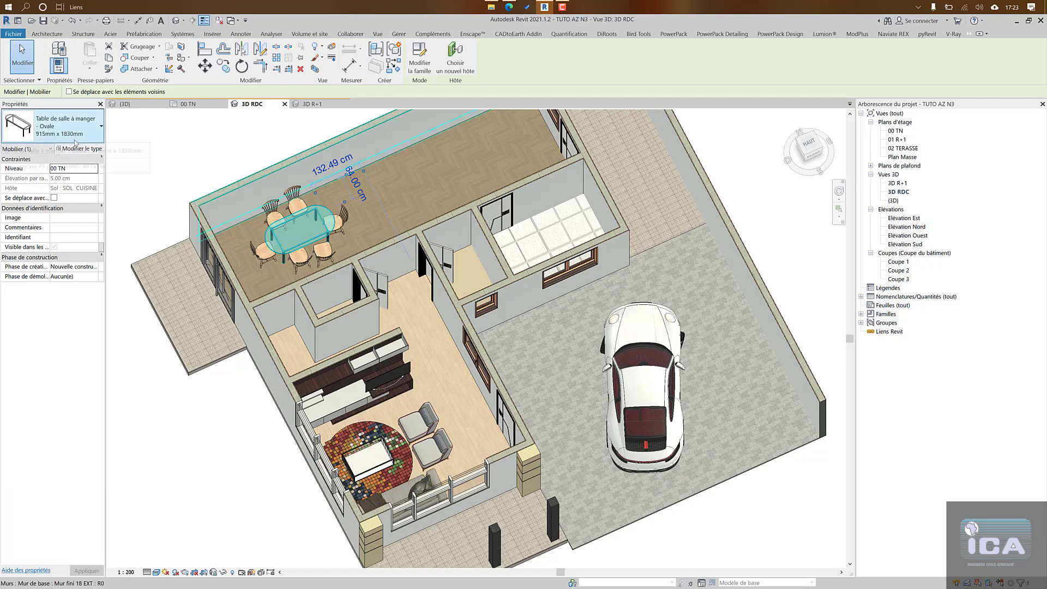
click(76, 136)
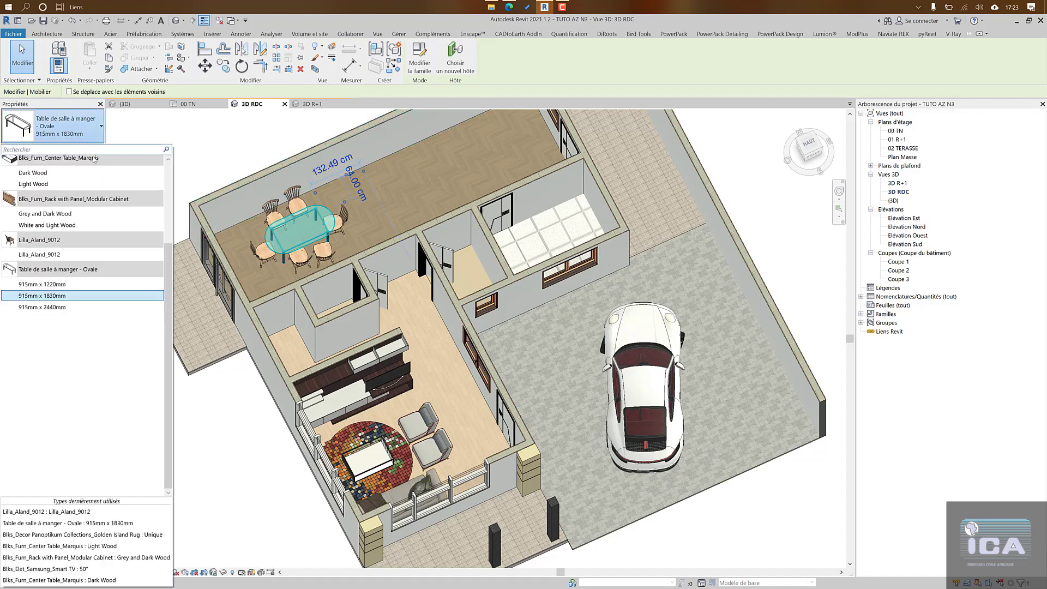
key(Escape)
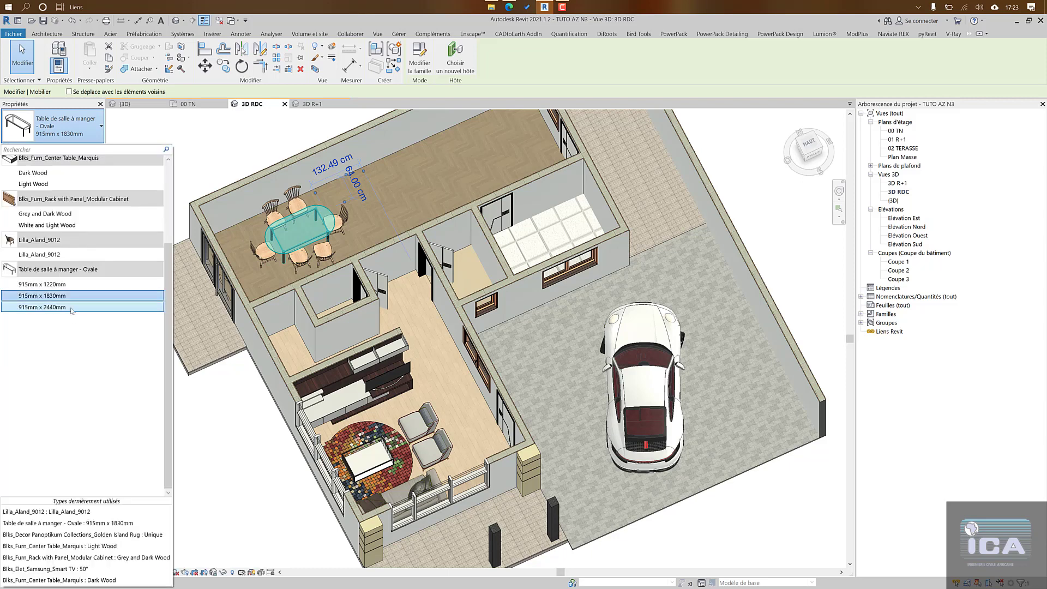
click(72, 308)
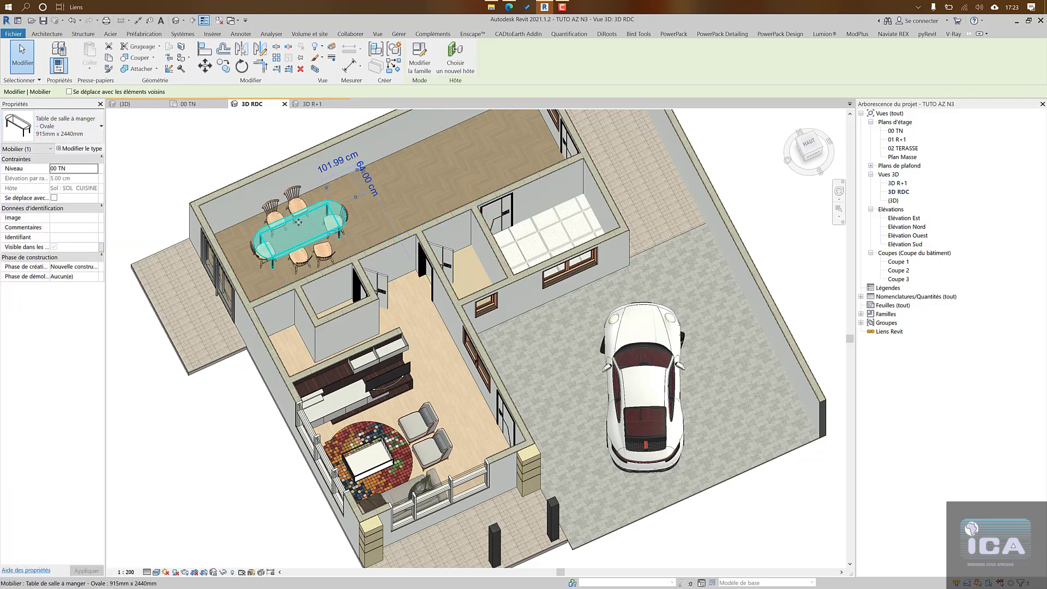
Step: Return the oval dining table to the 915mm x 1830mm type and deselect it
click(76, 131)
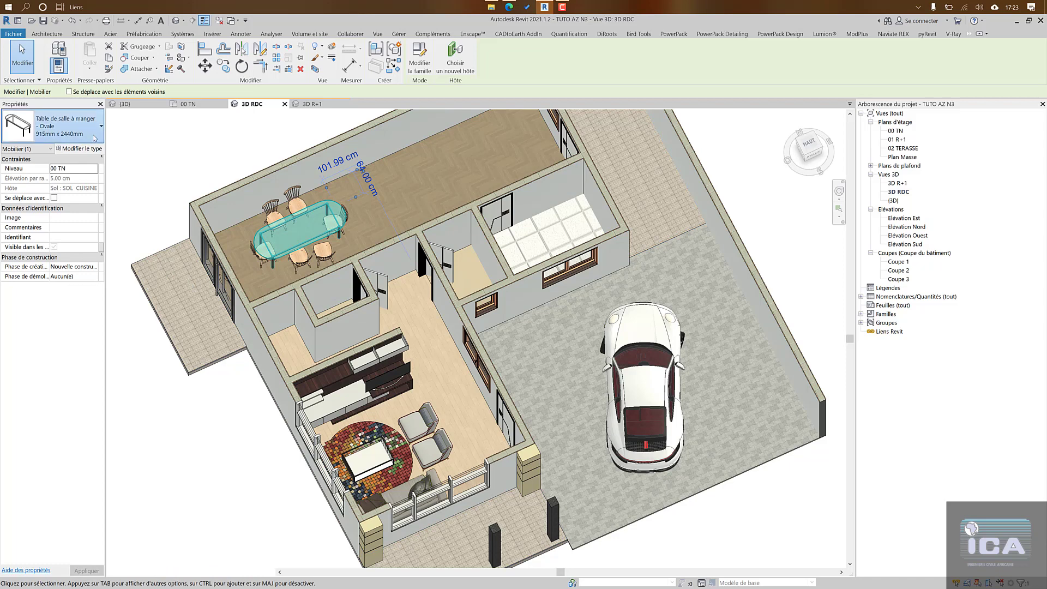
click(76, 296)
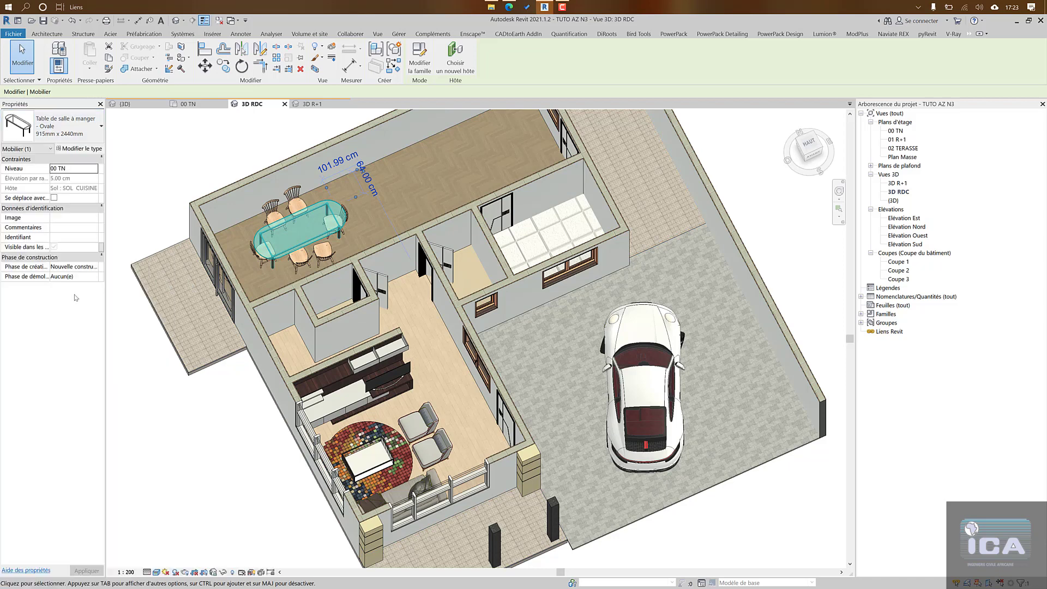
key(Escape)
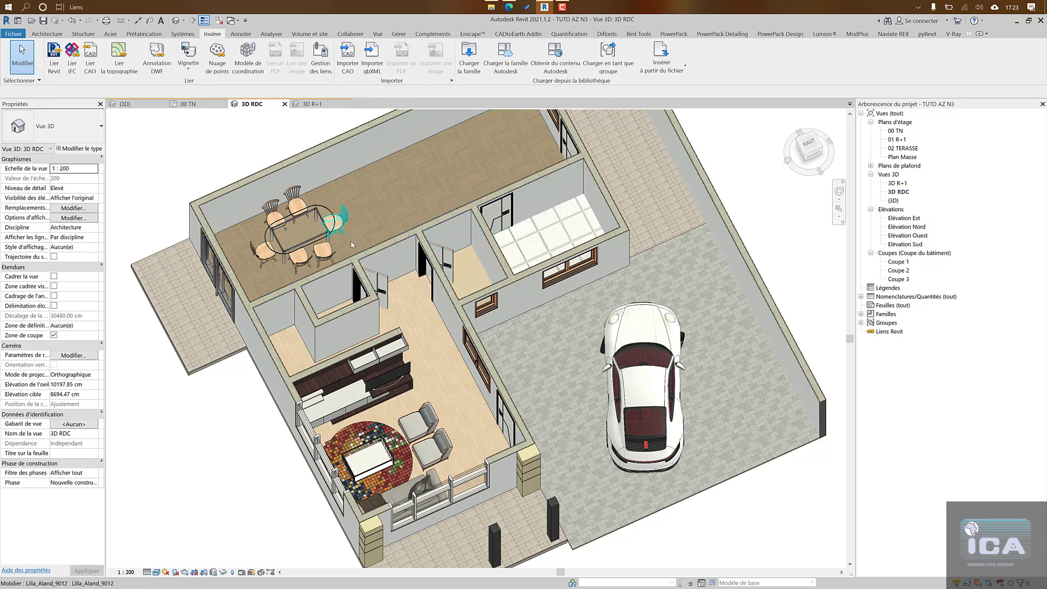
Step: Review the furnished ground floor in 3D, and examine the reference image's dining, kitchen and maid's room layout on the 00 TN plan
shift+middle_drag(351, 241, 395, 261)
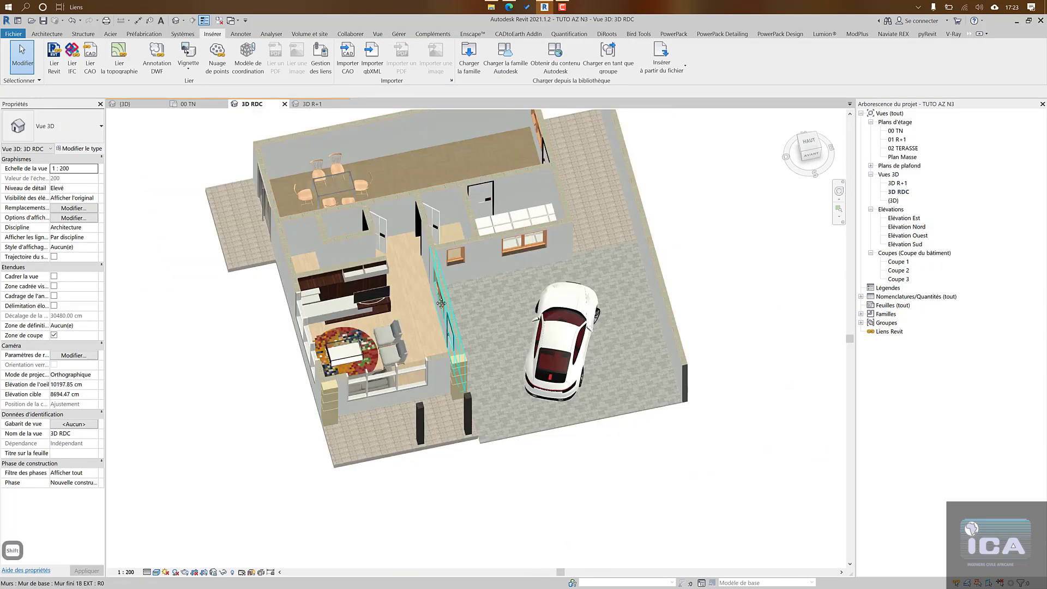
mouse_move(442, 303)
shift+middle_down()
mouse_move(617, 341)
mouse_move(448, 289)
shift+middle_up()
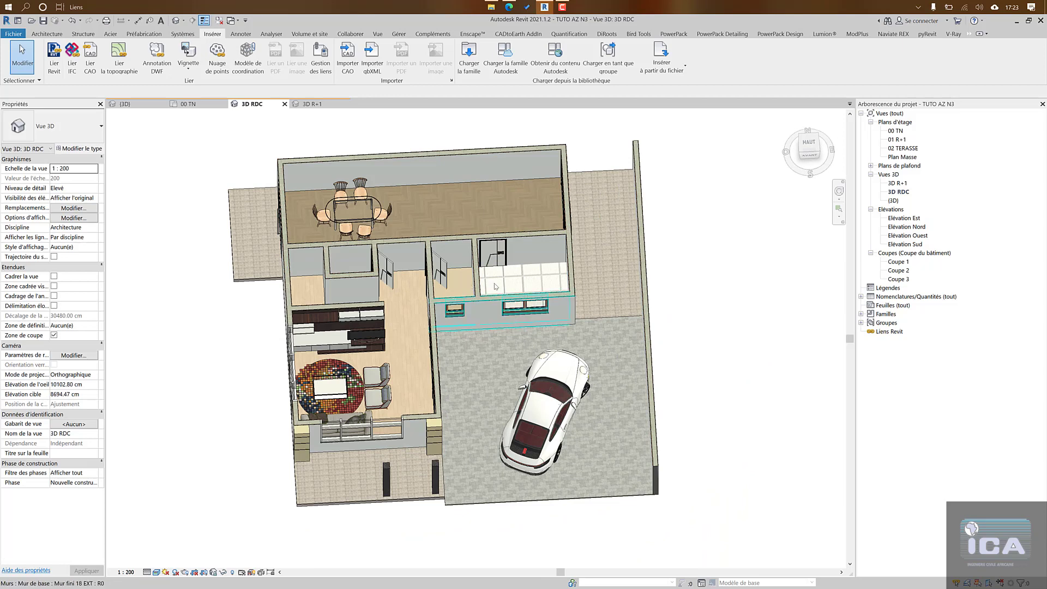
click(188, 104)
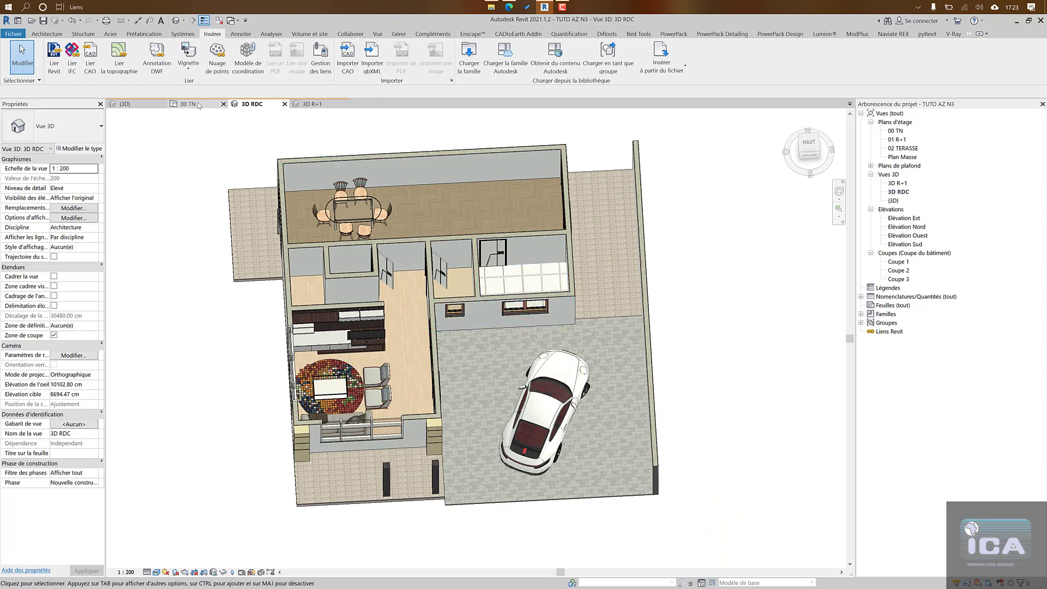
scroll(615, 292, down, 6)
scroll(616, 292, down, 4)
middle_drag(616, 292, 232, 423)
scroll(647, 320, down, 2)
middle_drag(647, 320, 175, 304)
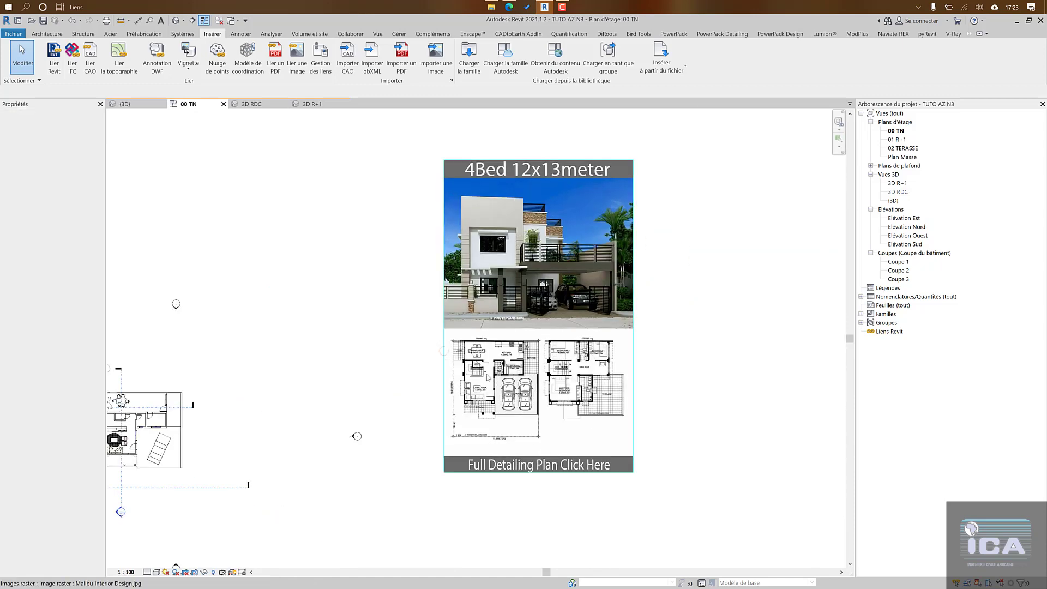
scroll(463, 307, up, 6)
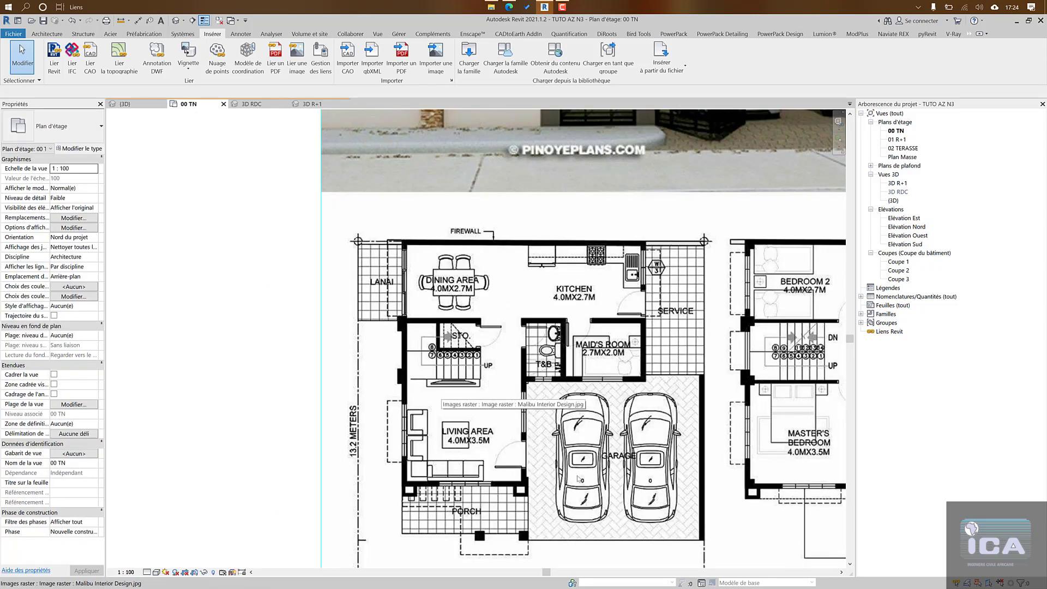
middle_drag(554, 464, 501, 441)
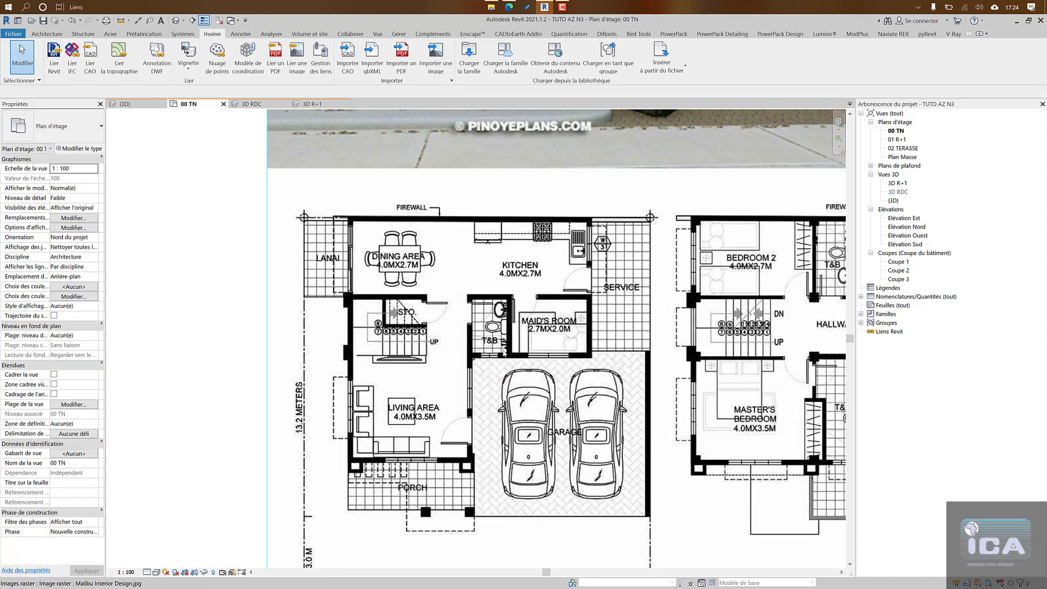
scroll(562, 330, up, 3)
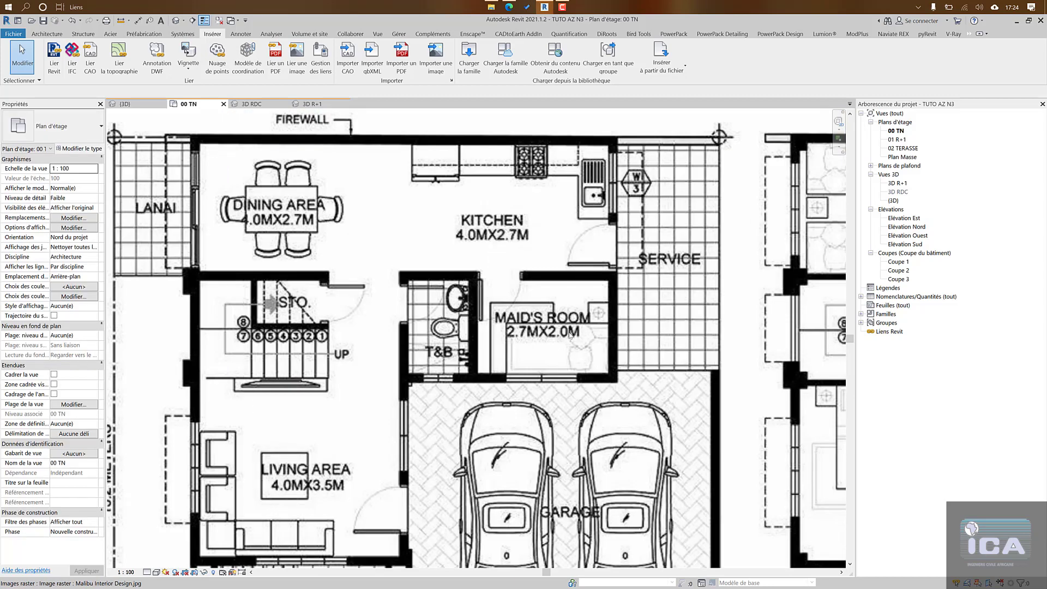
scroll(516, 336, down, 2)
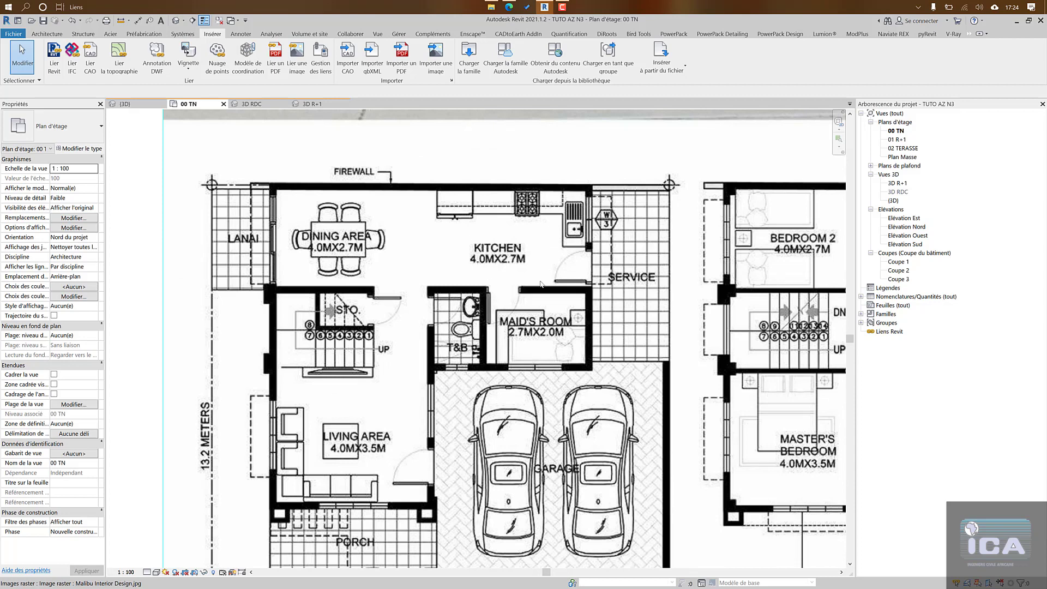
scroll(540, 285, down, 1)
middle_drag(546, 315, 591, 258)
scroll(379, 234, down, 6)
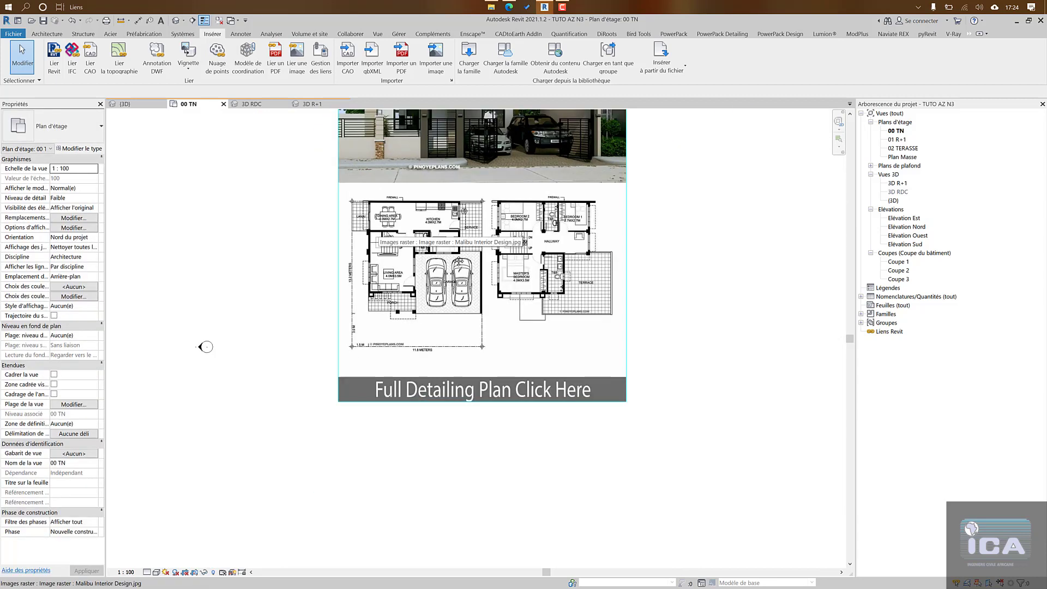
Step: Compare the maid's room on the 00 TN plan with the furniture layout in the reference image
scroll(244, 400, up, 8)
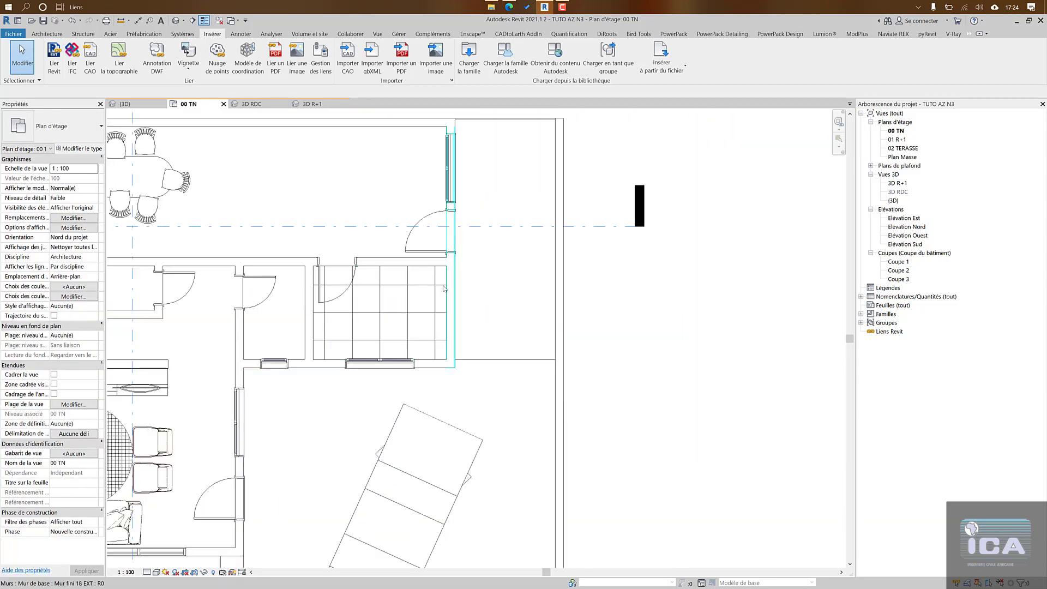
scroll(458, 299, up, 3)
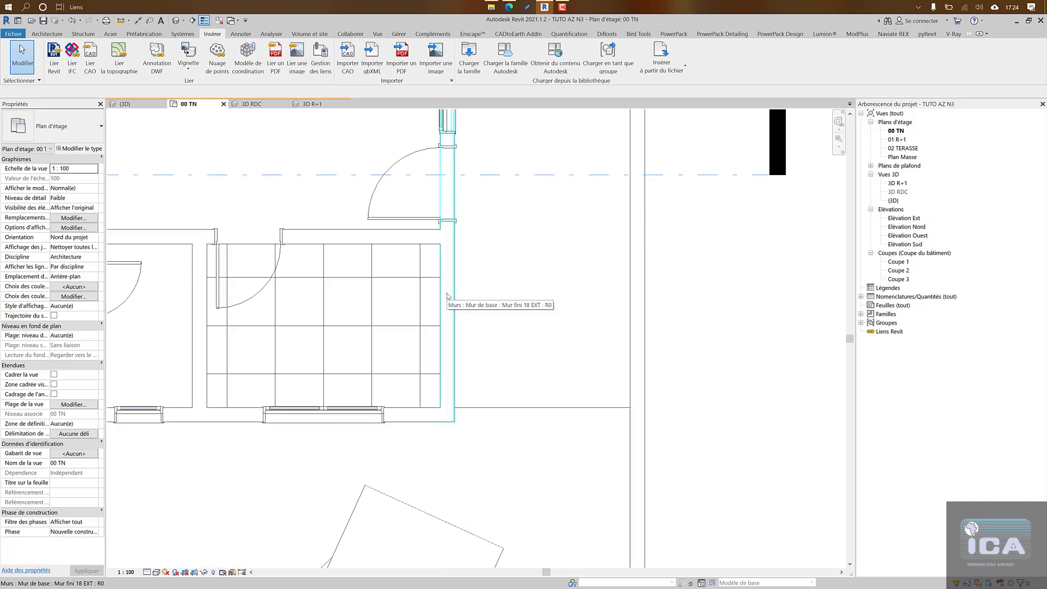
click(448, 296)
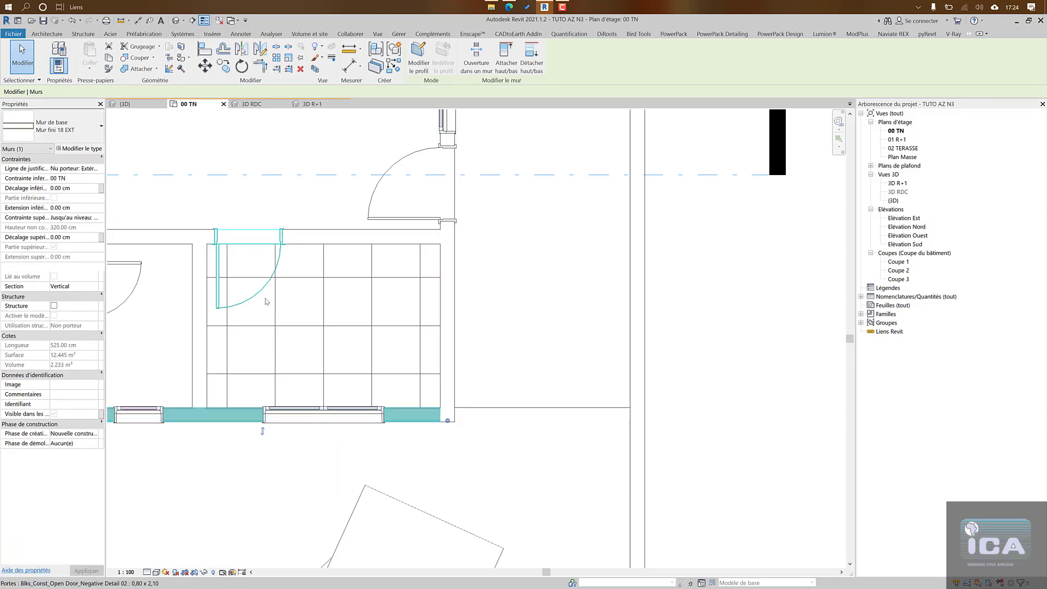
key(Escape)
scroll(335, 375, down, 7)
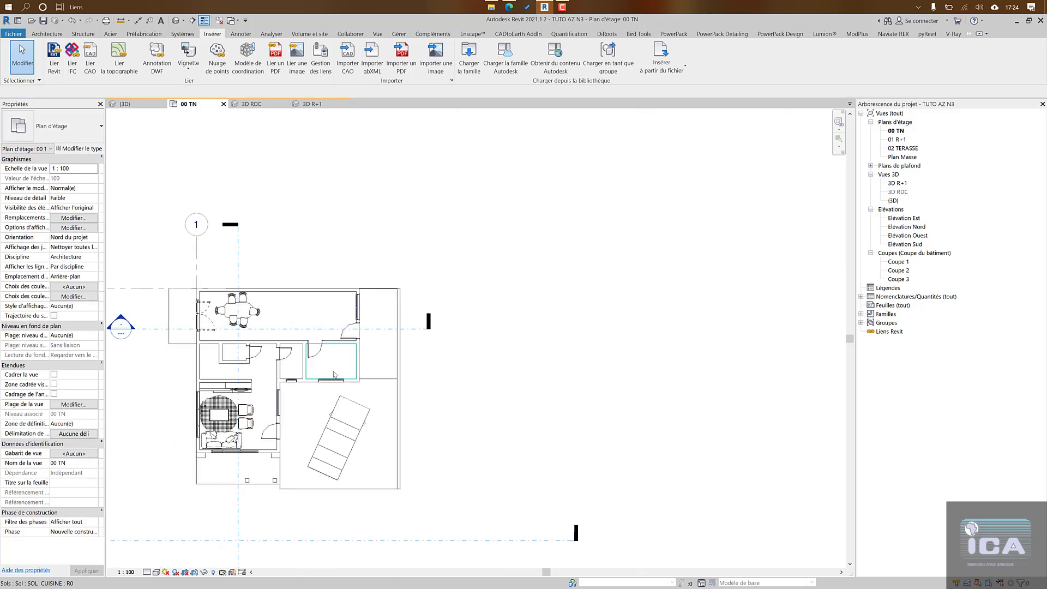
middle_drag(641, 338, 445, 373)
scroll(663, 329, up, 5)
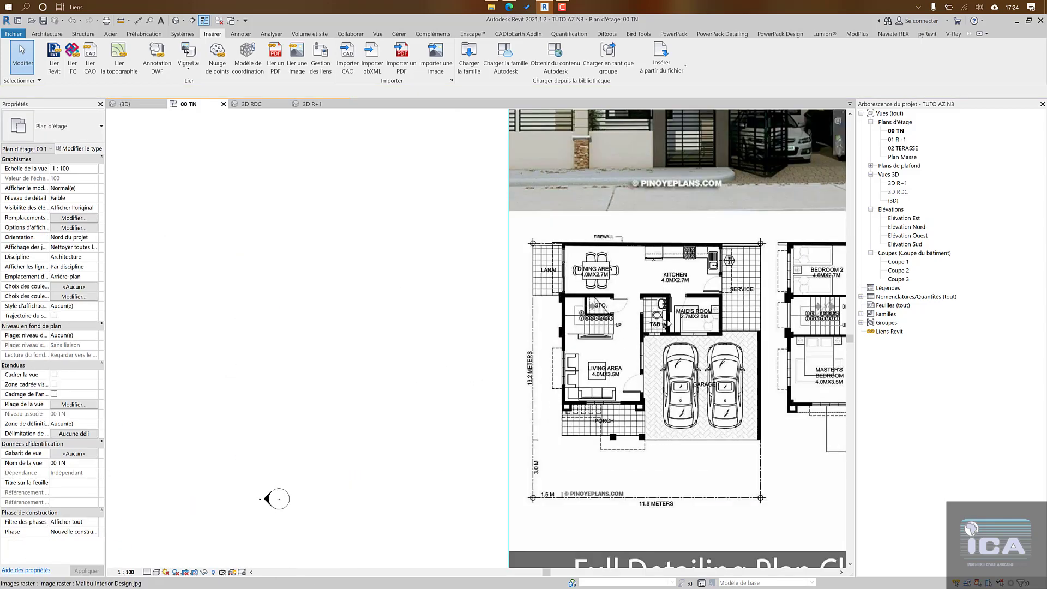
middle_drag(608, 329, 487, 331)
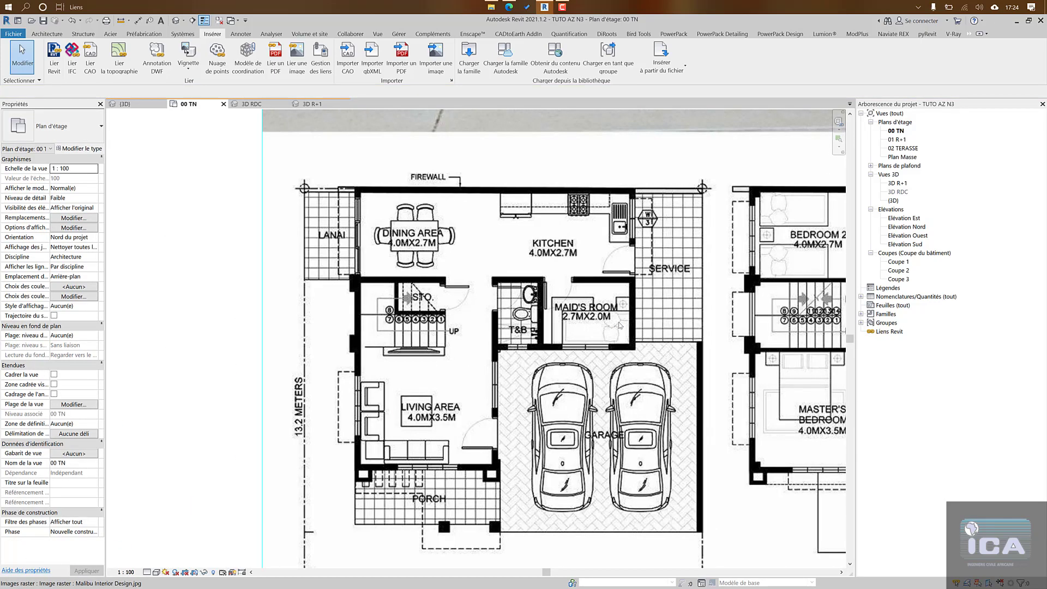
scroll(619, 326, down, 6)
middle_drag(319, 381, 575, 384)
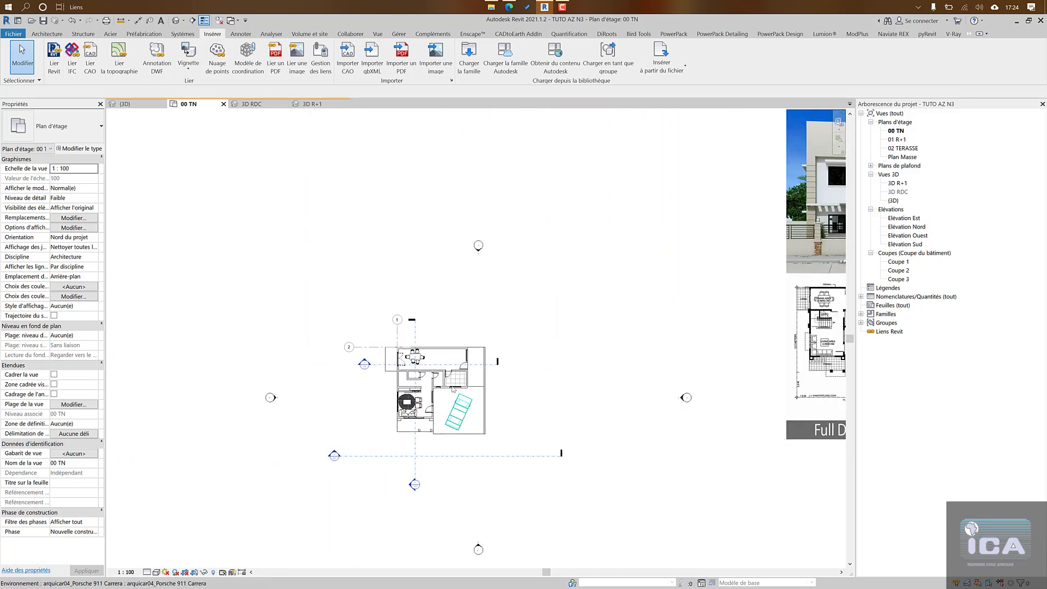
scroll(454, 389, up, 6)
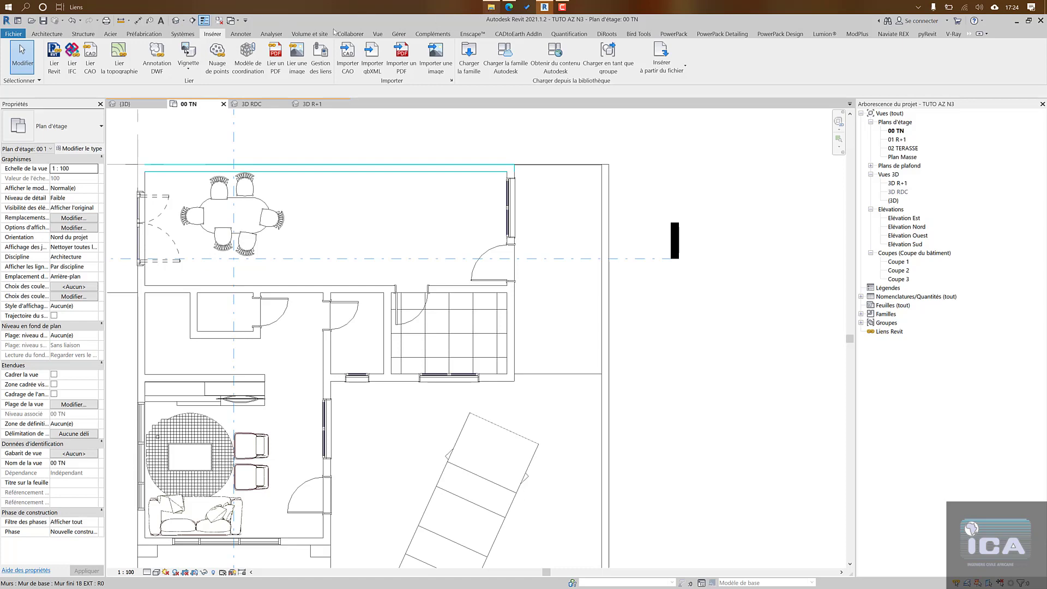
Step: Switch to the desktop family library and open its Literie - W47 folder
click(493, 8)
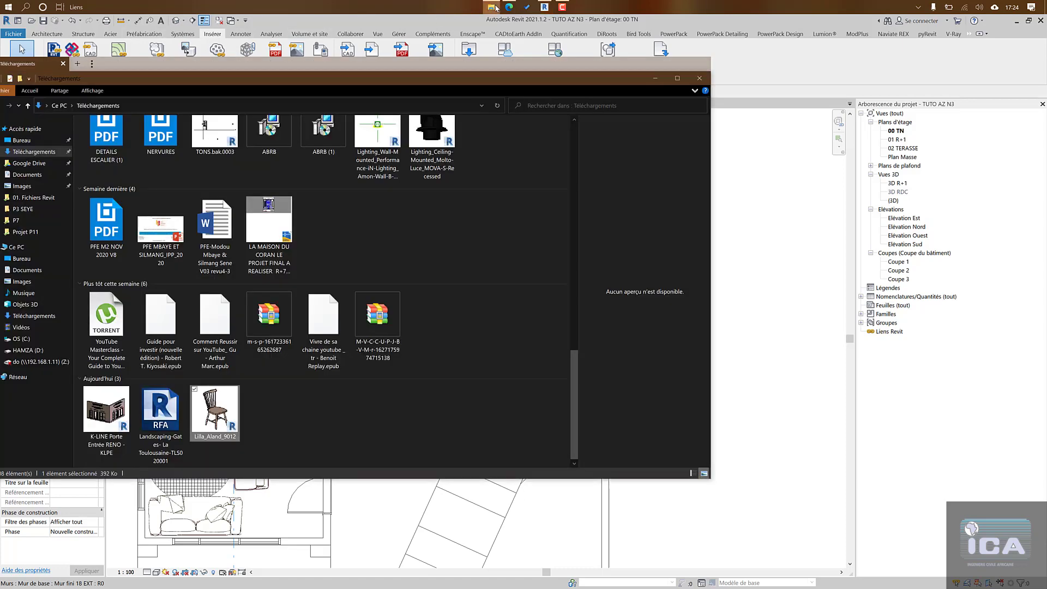
click(657, 79)
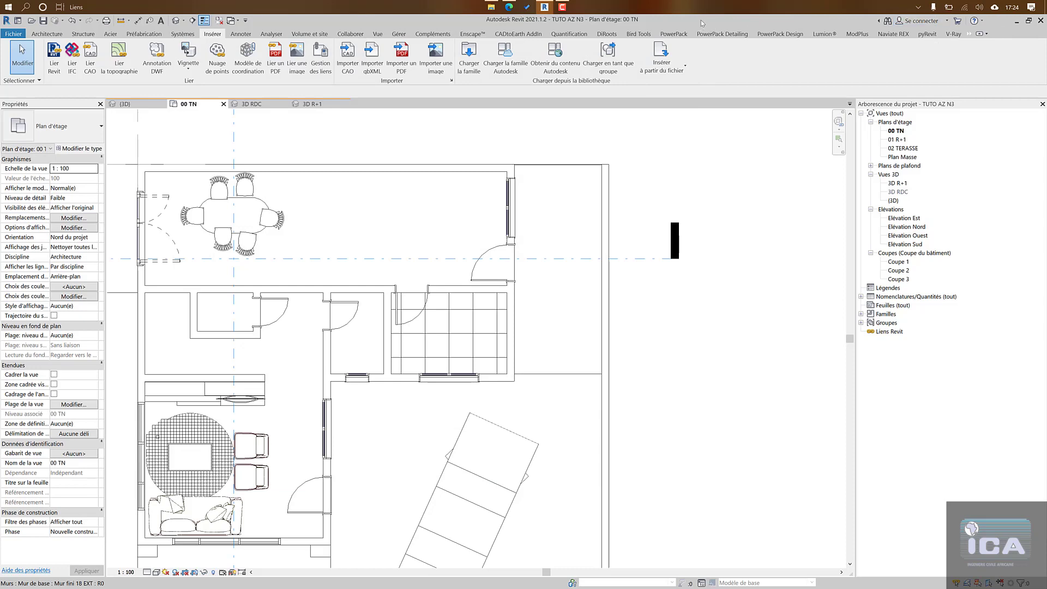
drag(702, 23, 993, 230)
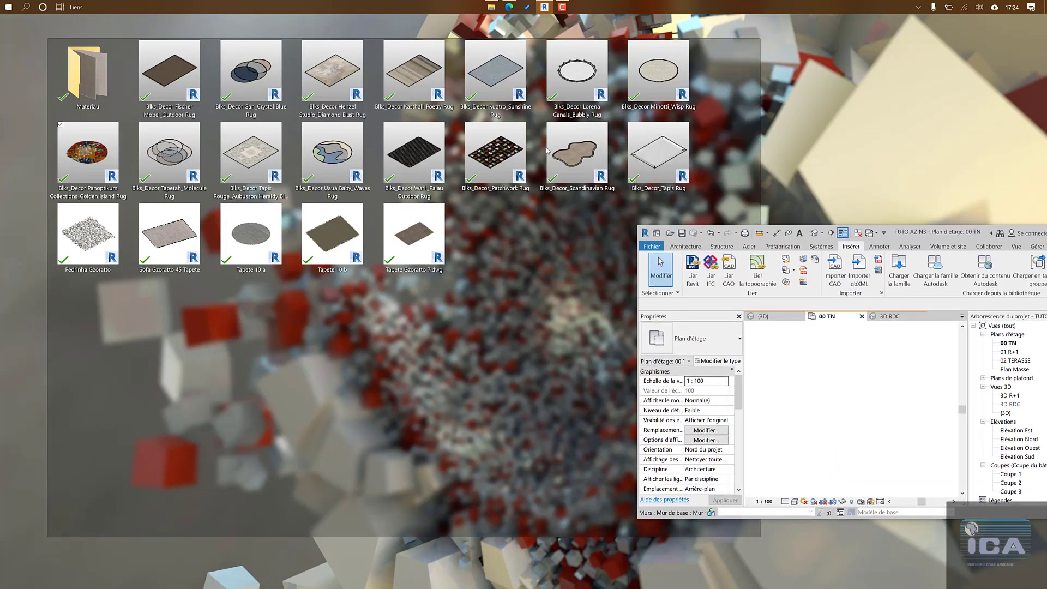
click(376, 35)
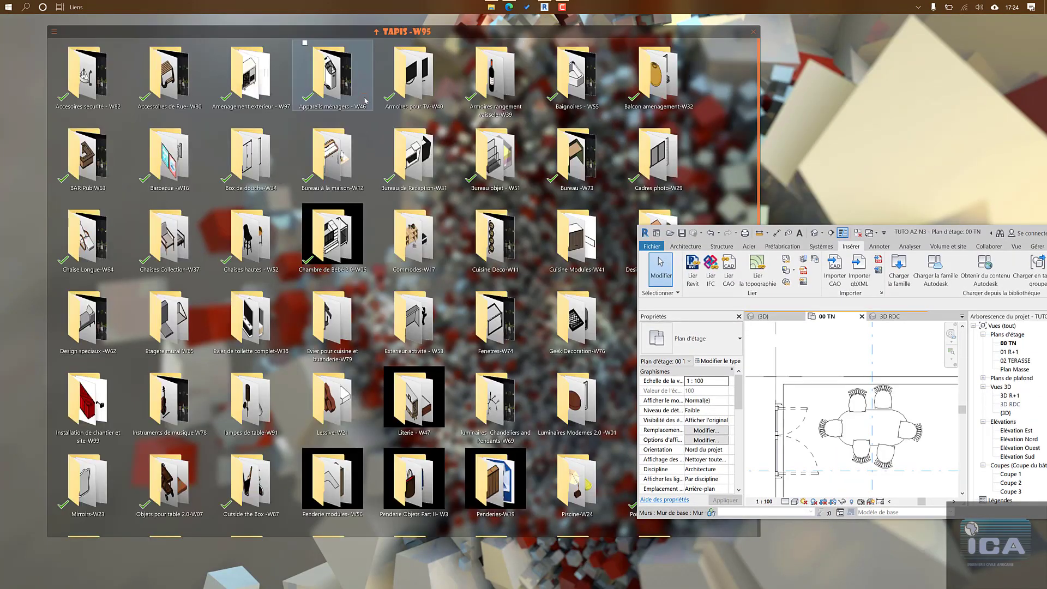
scroll(381, 254, down, 10)
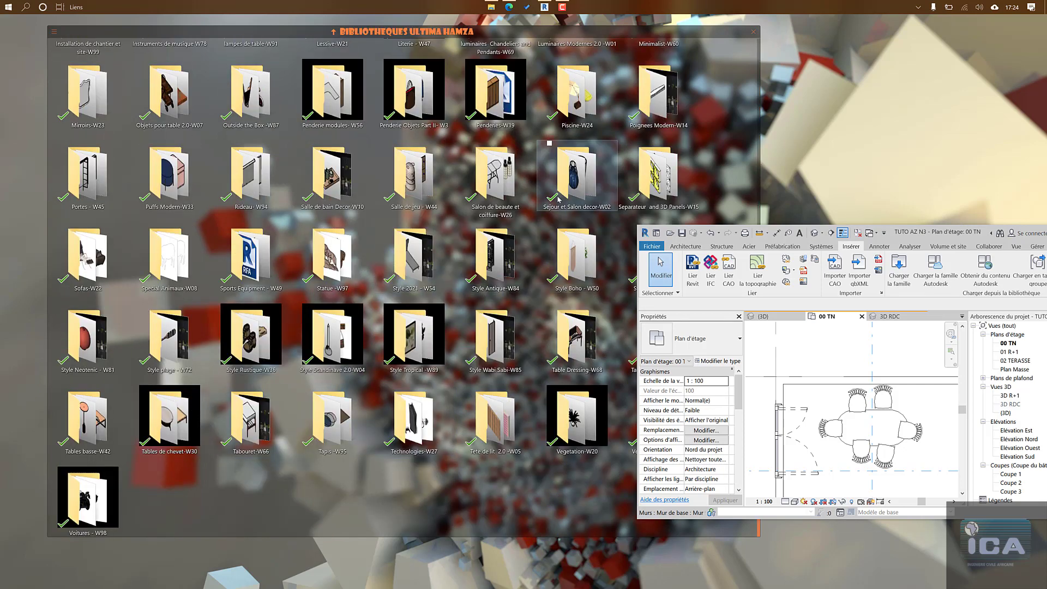
scroll(414, 191, up, 3)
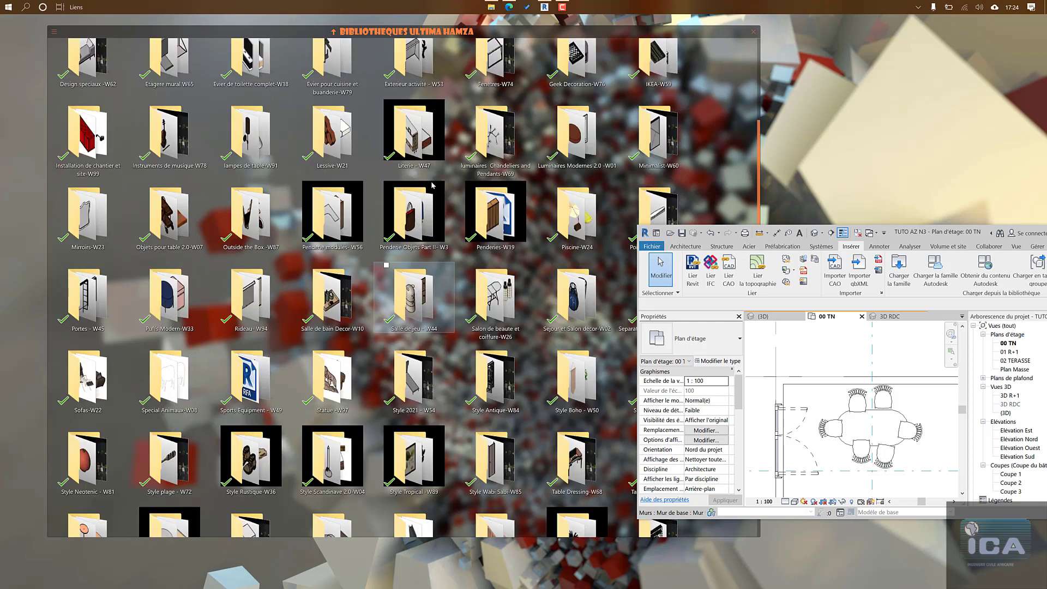
scroll(474, 169, down, 3)
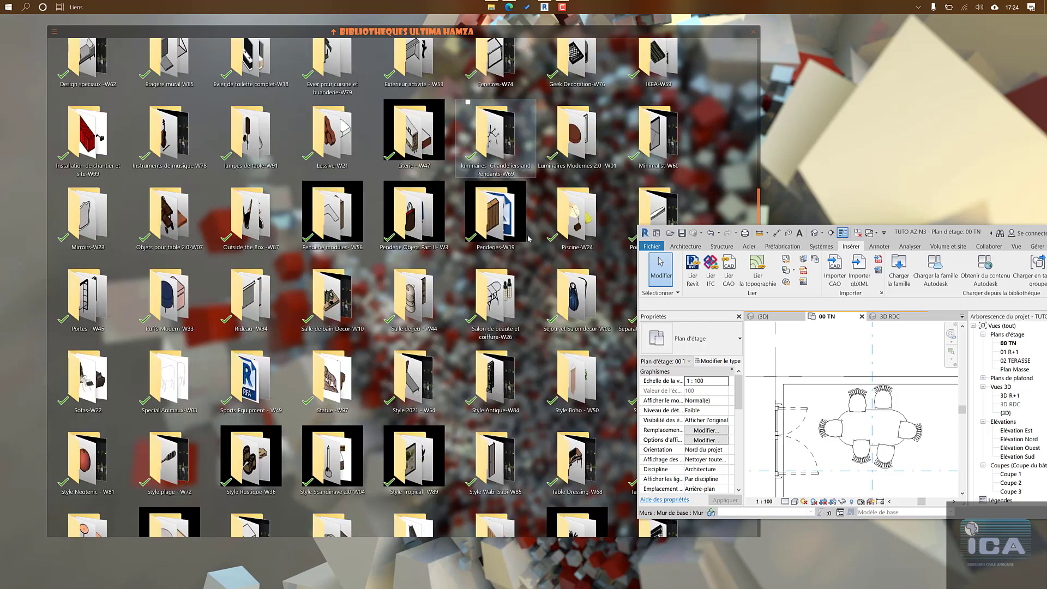
scroll(495, 137, up, 2)
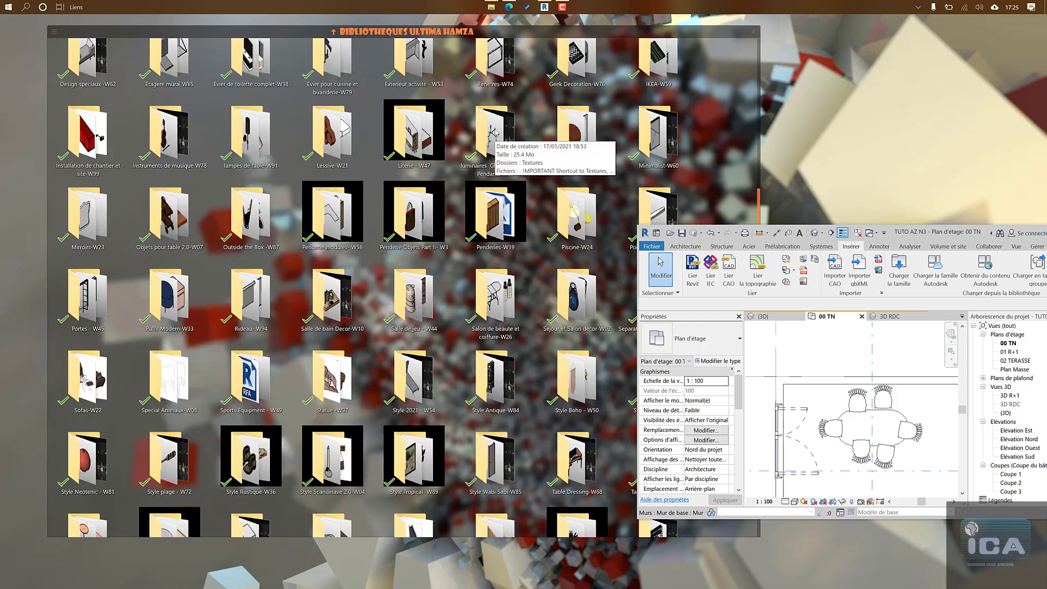
double_click(404, 163)
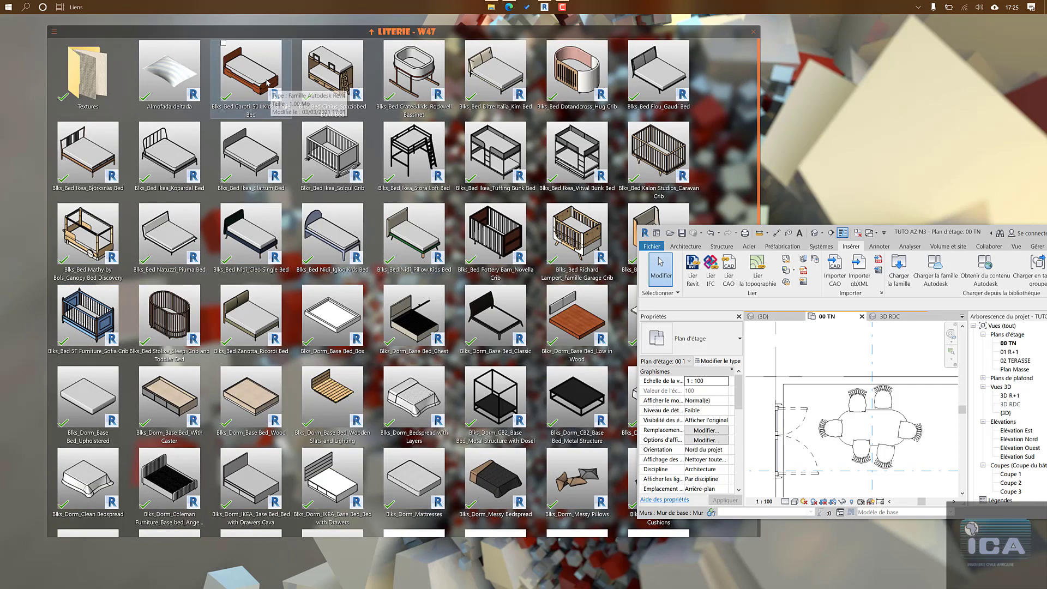
Step: Load the Blks_Bed Caroti_501 Kids Single Bed family into the Revit project for placement, and restore the full-size drawing window
click(267, 83)
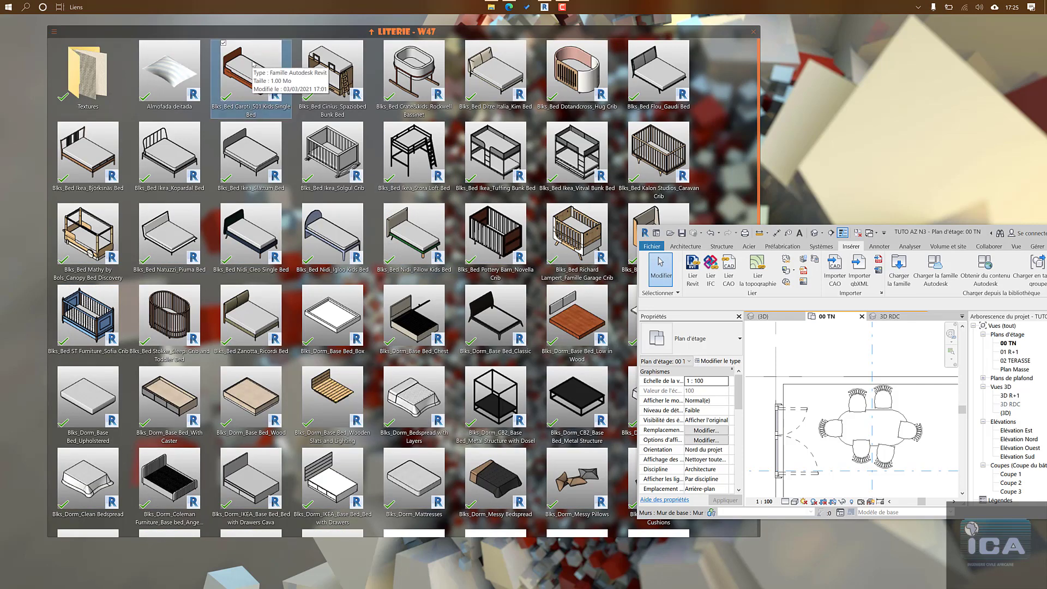
drag(252, 64, 900, 383)
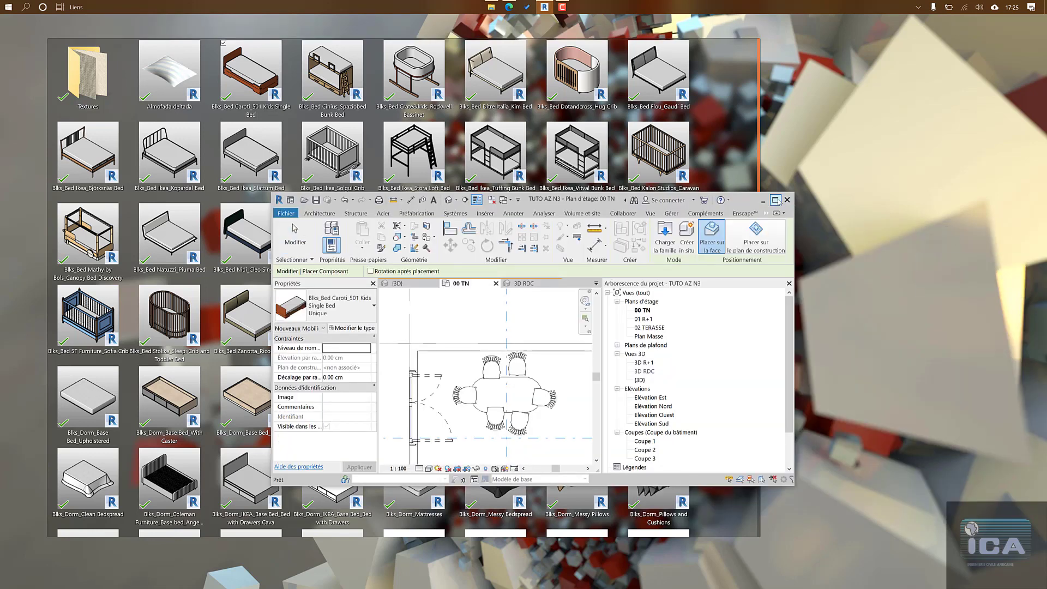
click(775, 200)
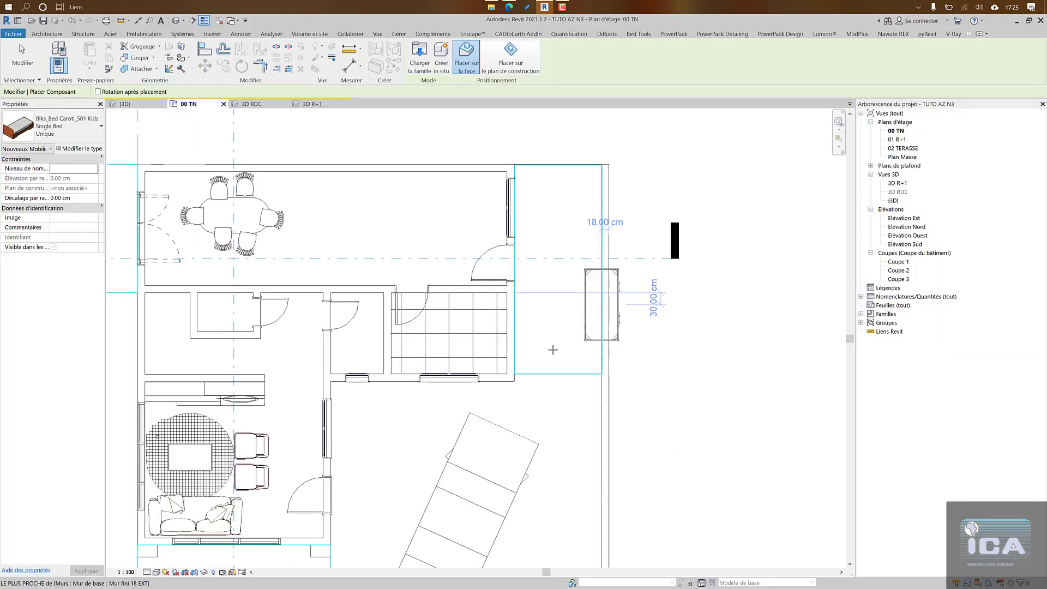
Step: Rotate the single bed until it lies lengthwise along the maid's room window wall, with its drawer side facing the room
middle_drag(539, 349, 540, 306)
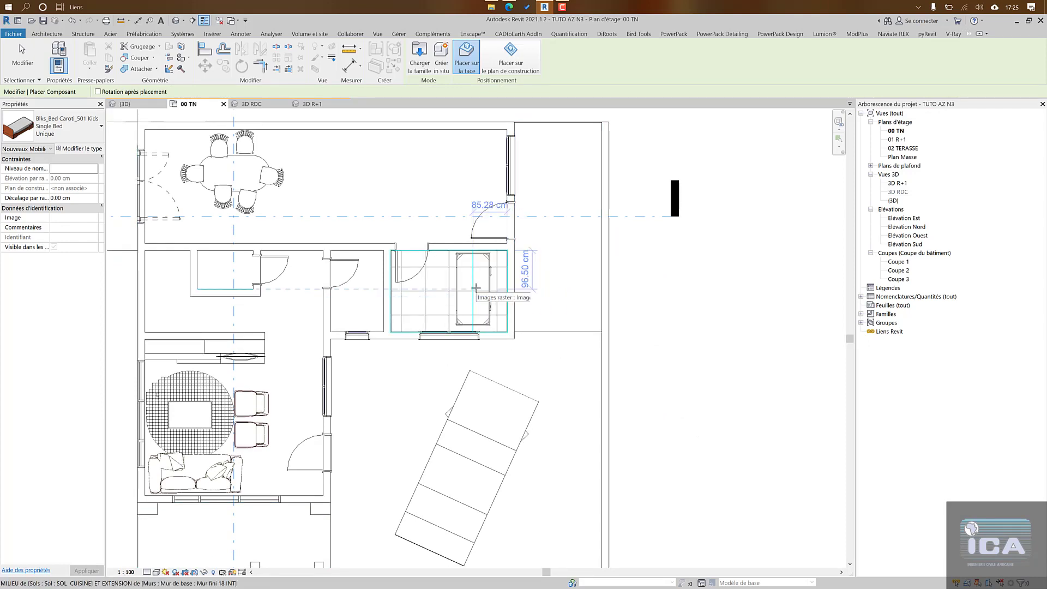
key(space)
key(space)
key(space)
key(space)
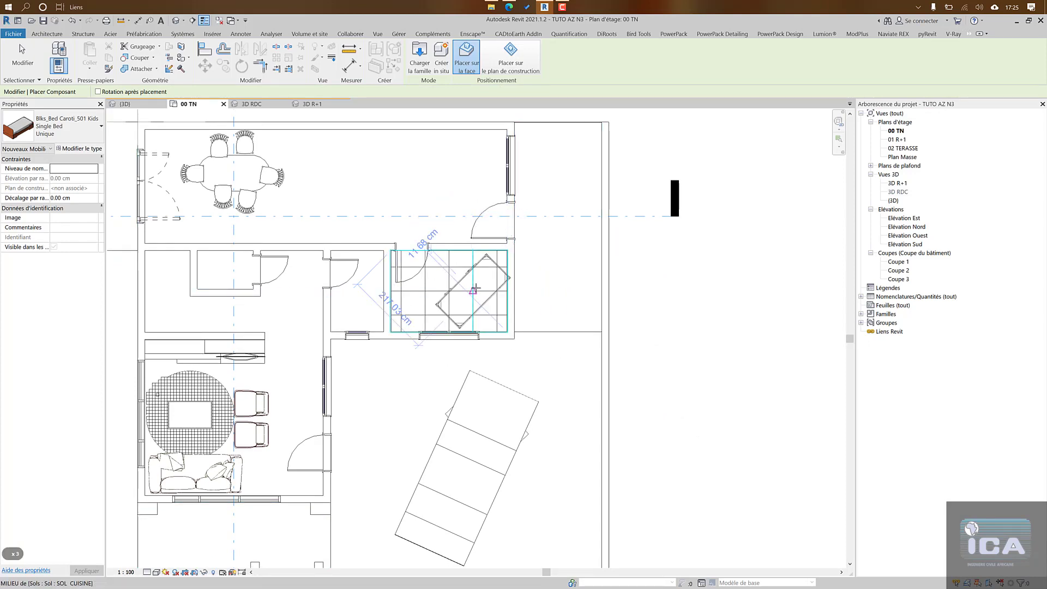
key(space)
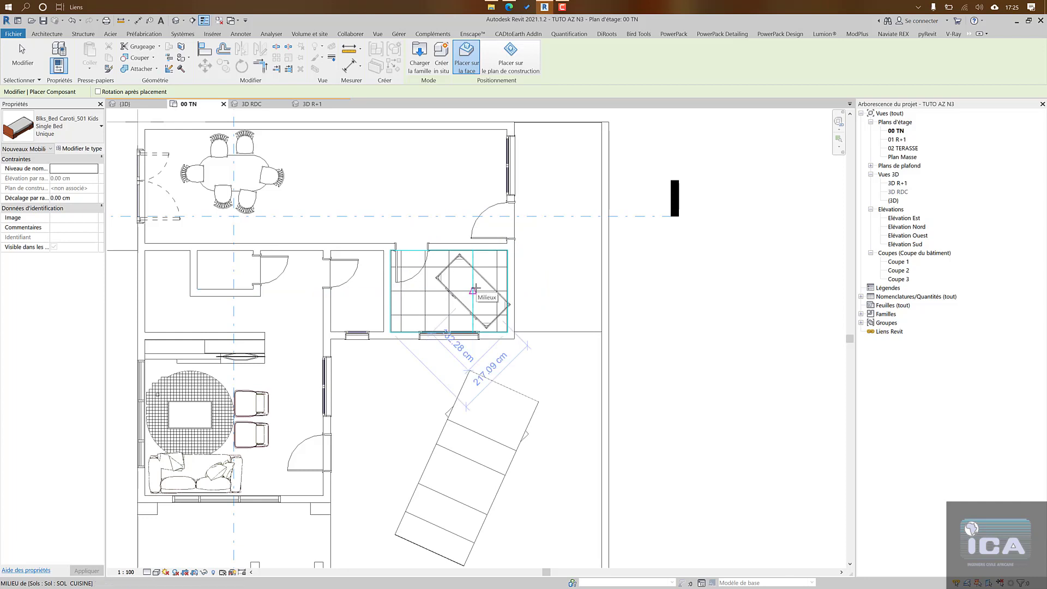
scroll(476, 288, up, 2)
key(space)
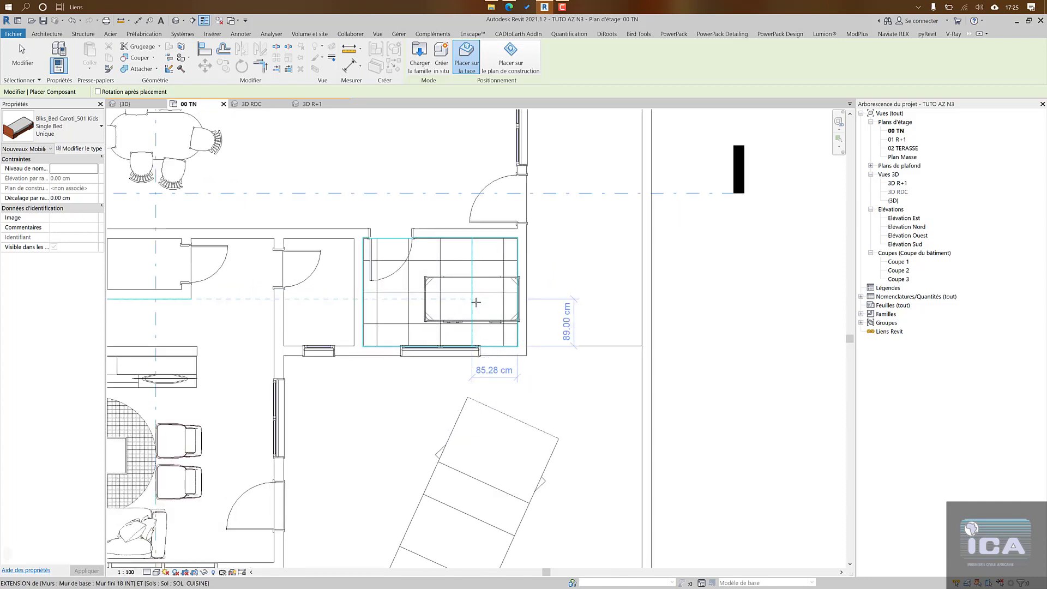
scroll(476, 305, up, 4)
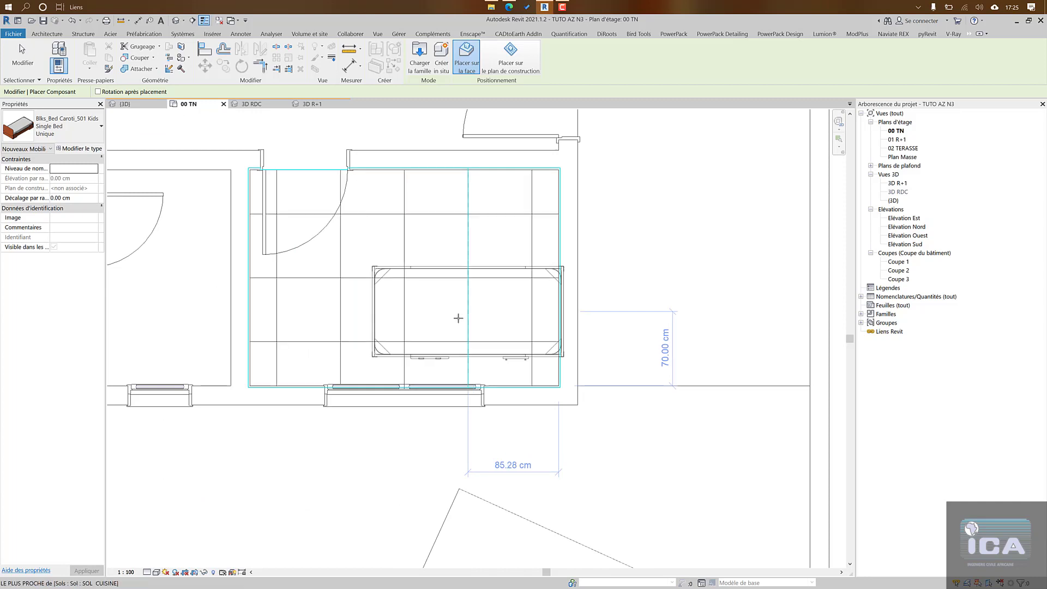
key(space)
key(space)
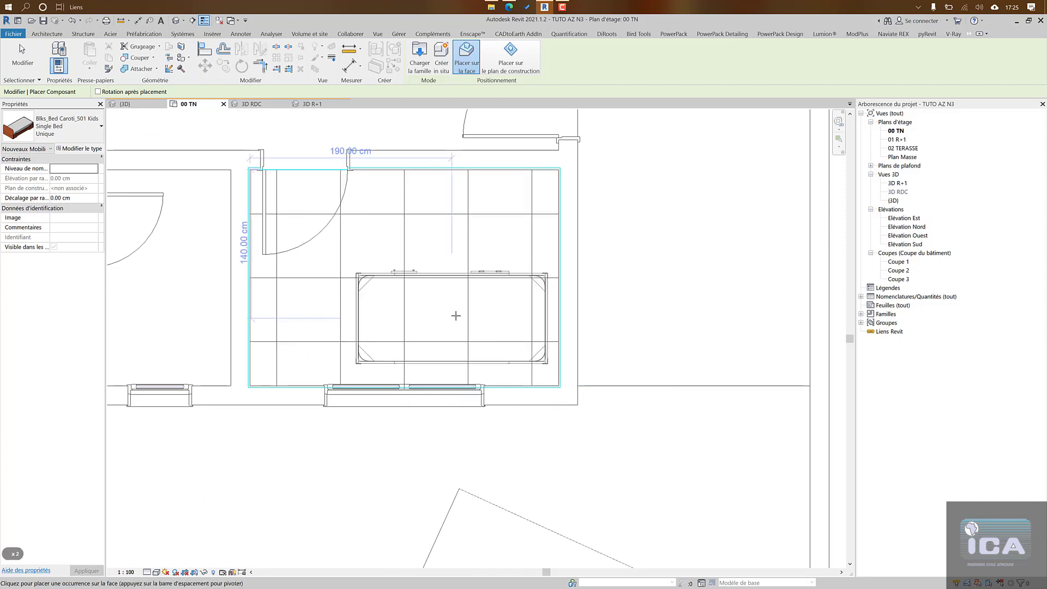
Step: Place the single bed in the maid's room corner, 200 cm from the west wall and 157 cm from the door wall, and end placement
scroll(453, 323, up, 2)
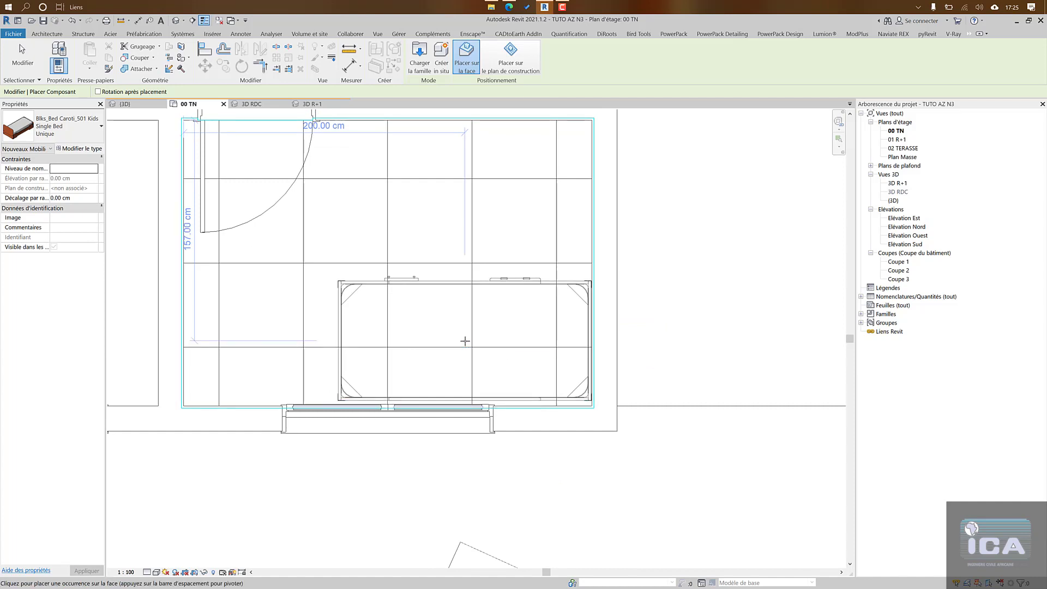
click(465, 340)
scroll(493, 312, down, 2)
key(Escape)
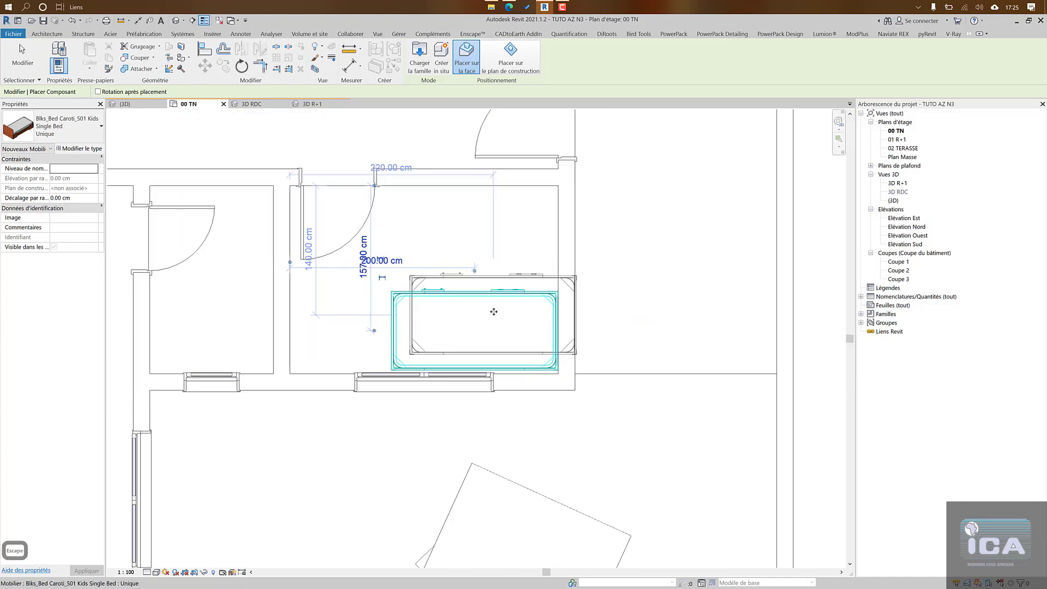
key(Escape)
middle_drag(486, 285, 491, 284)
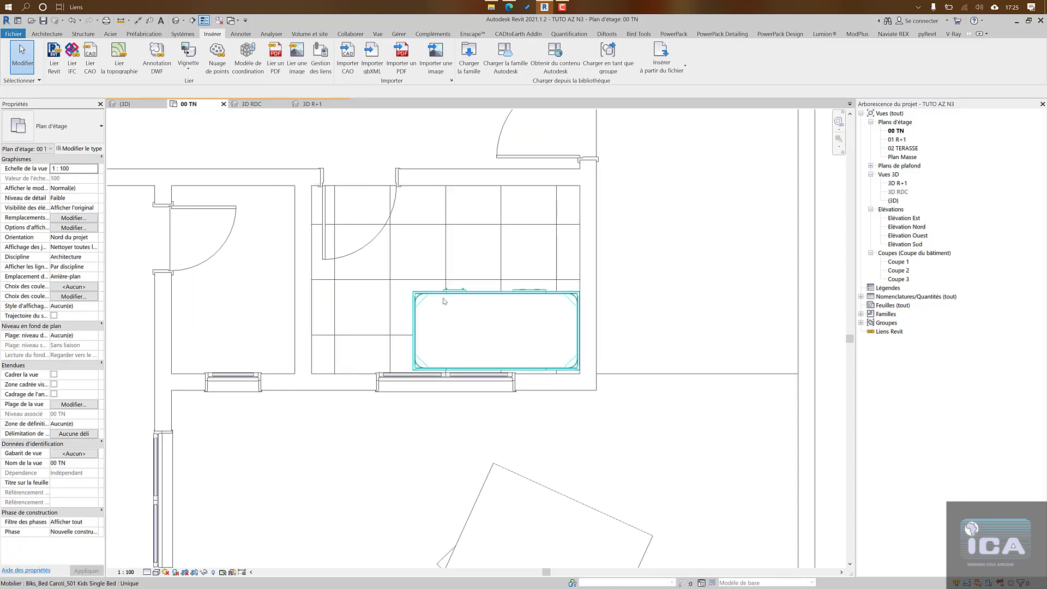
scroll(511, 322, down, 3)
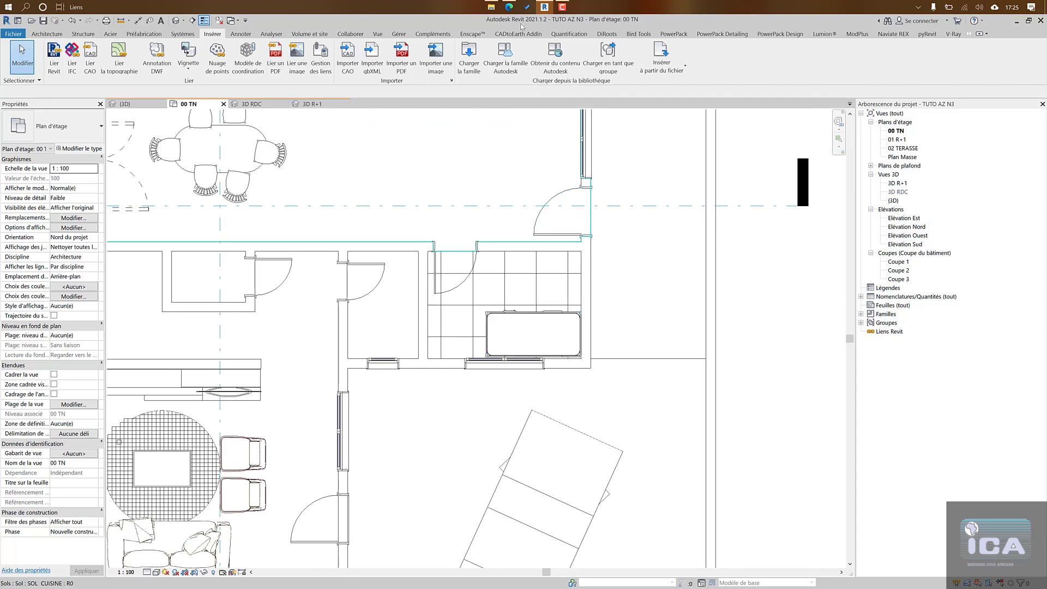
click(494, 9)
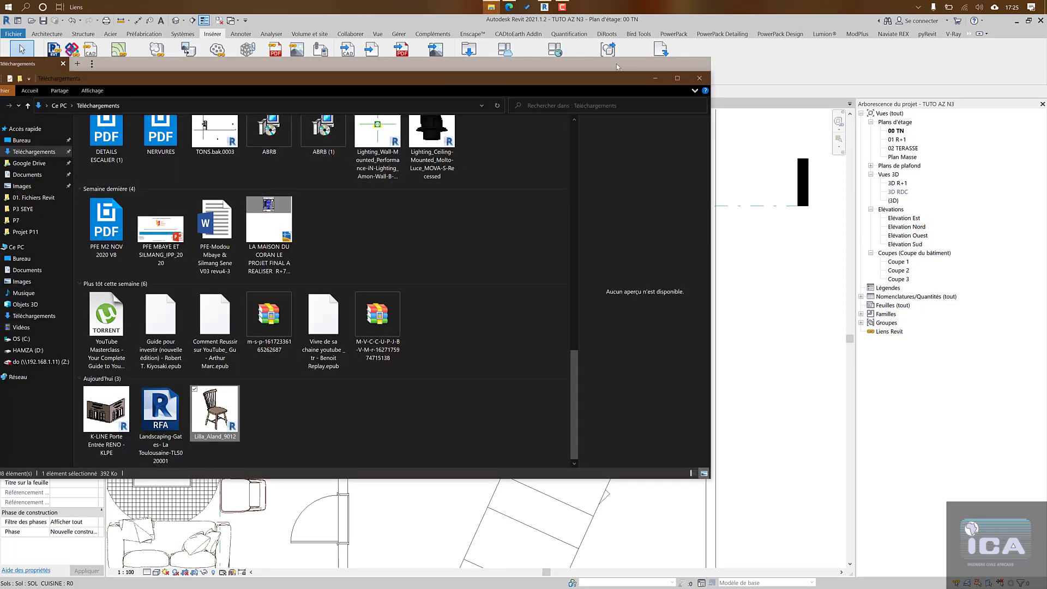
click(655, 77)
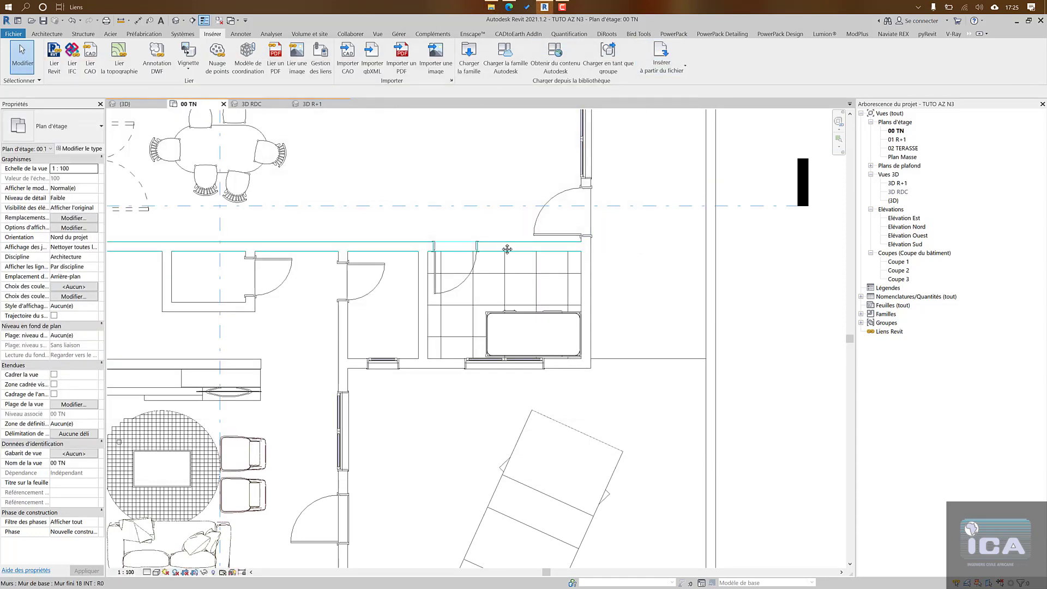
Step: Load the Commode - 1 porte et 2 tiroirs family from the library's Mobilier > Rangement folder
scroll(791, 409, down, 1)
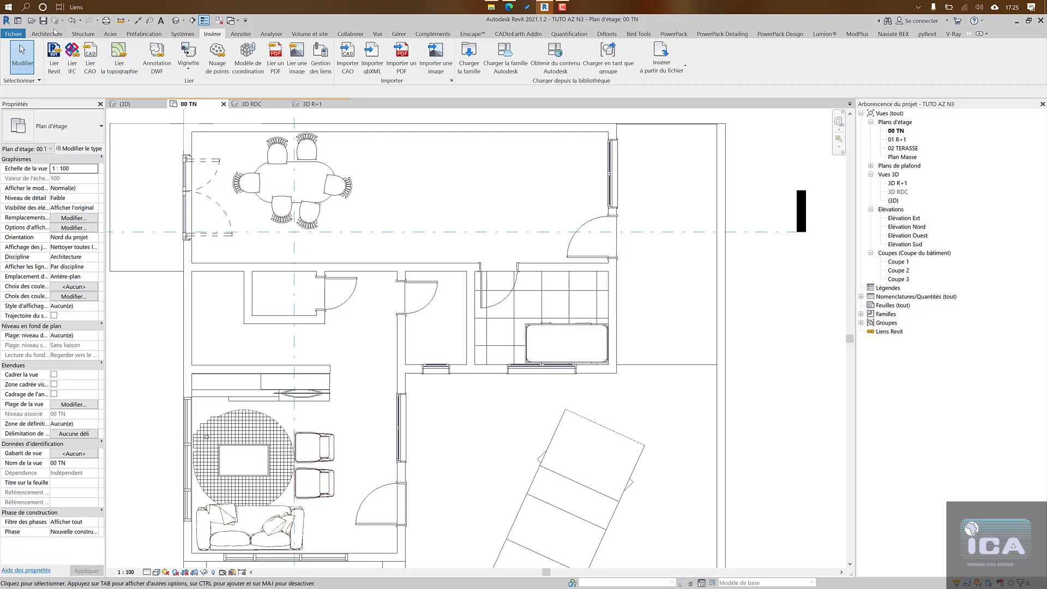
click(469, 57)
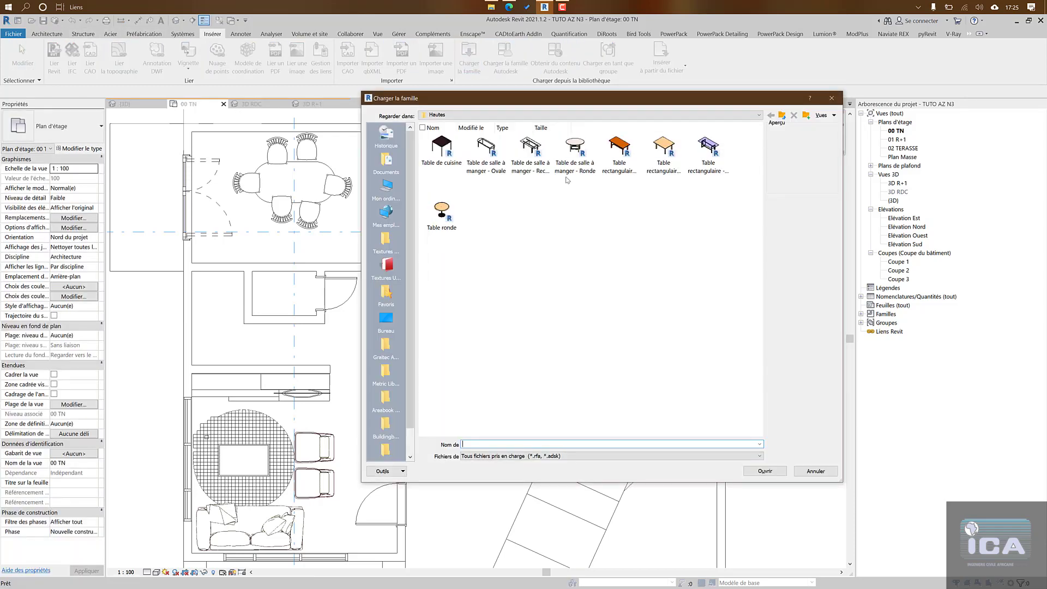
click(782, 116)
click(782, 116)
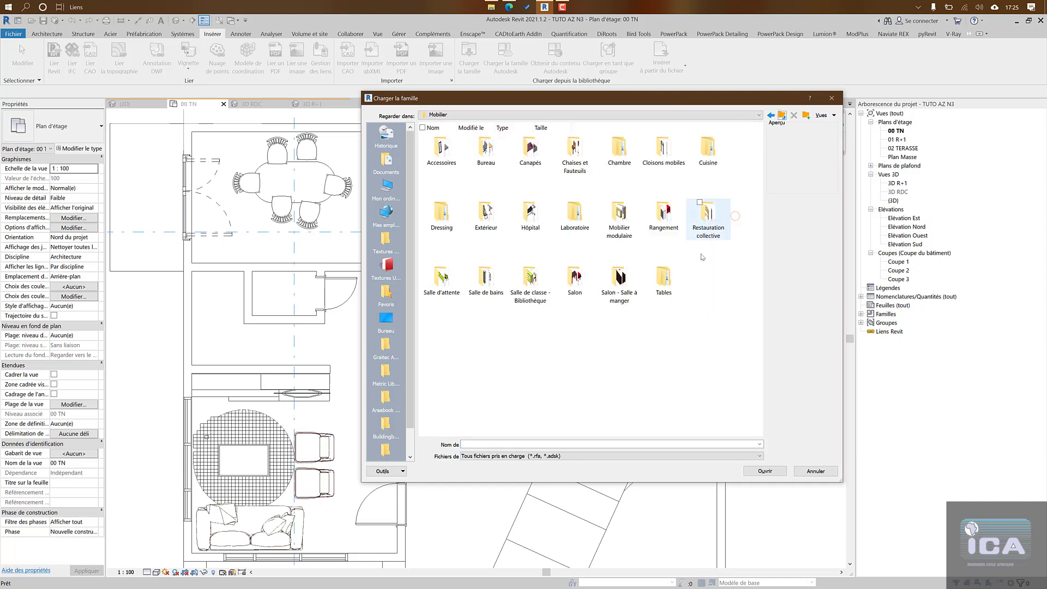
double_click(661, 220)
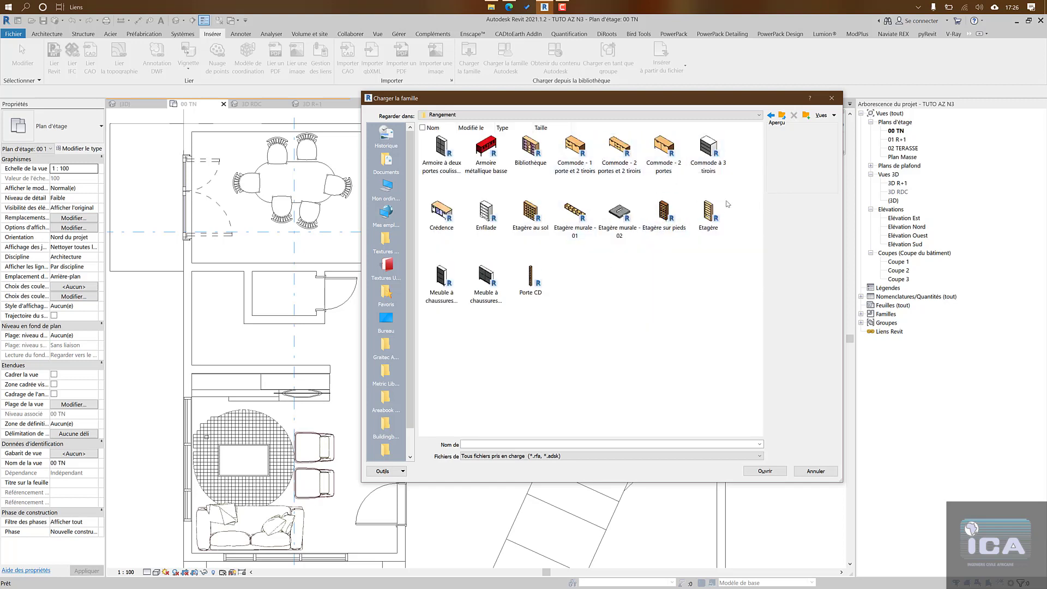
click(579, 163)
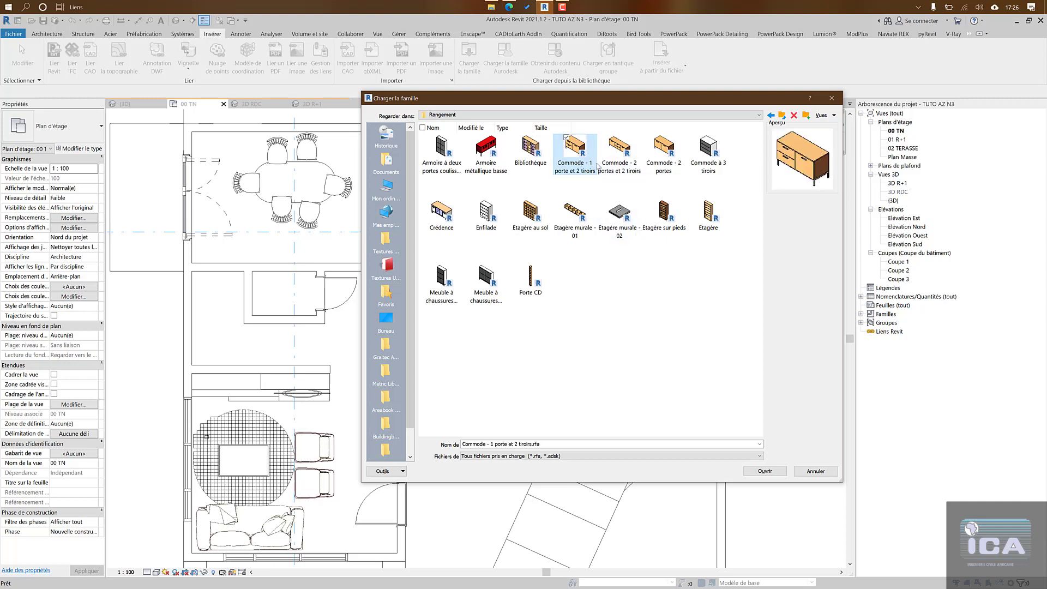
click(755, 472)
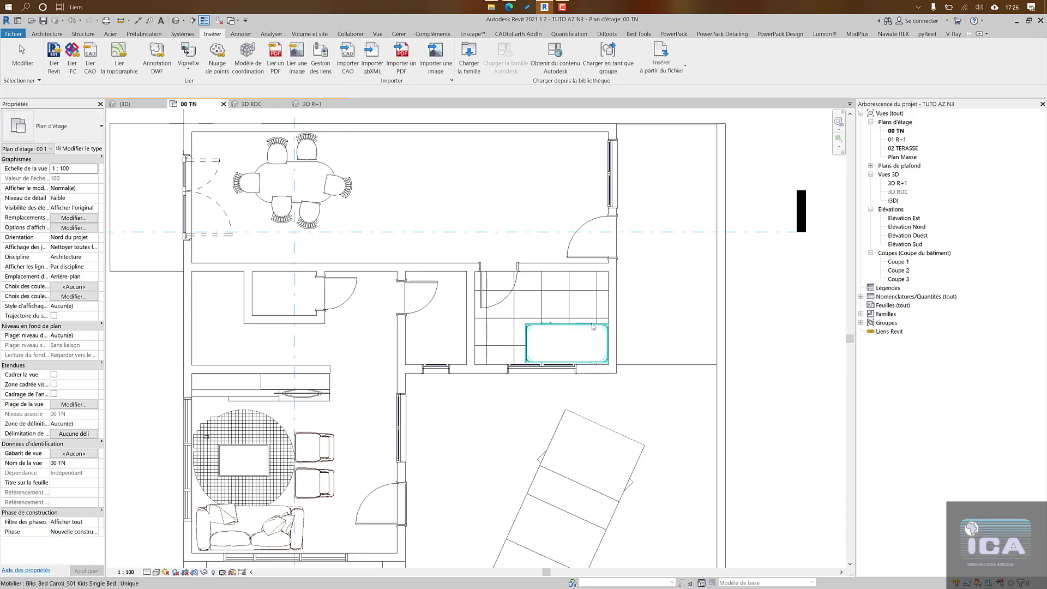
Step: Place the 1400 x 400 x 400 mm chest of drawers in the maid's room corner, against the door wall opposite the bed, and end placement
click(44, 33)
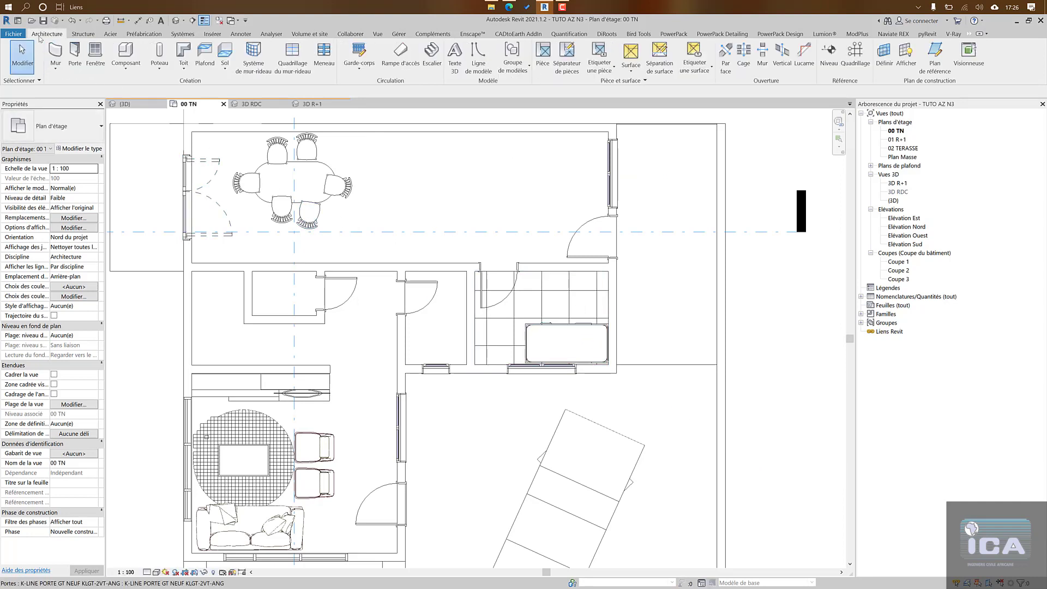
click(127, 54)
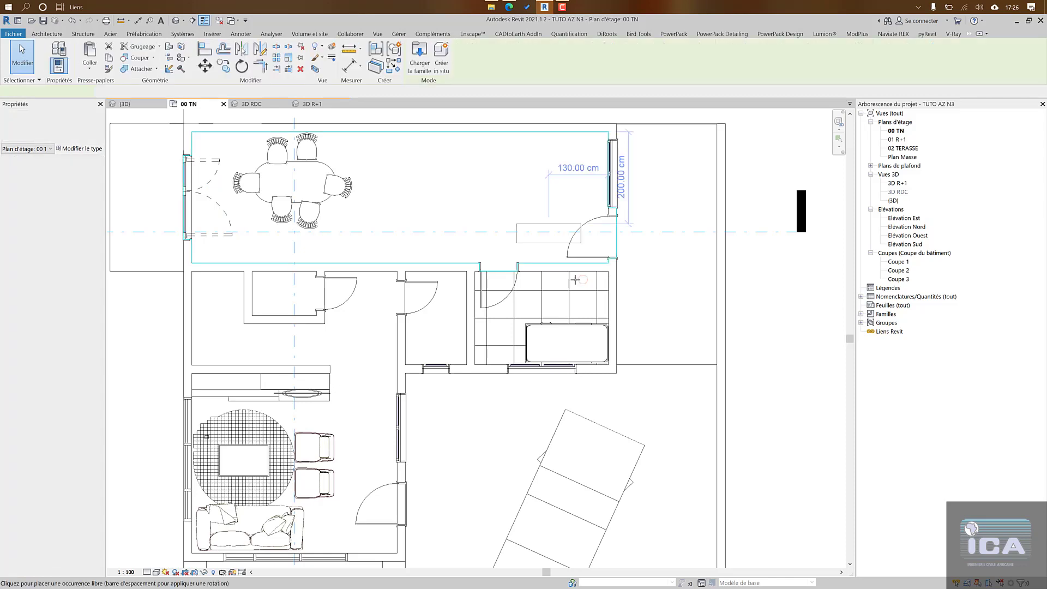
scroll(575, 279, up, 2)
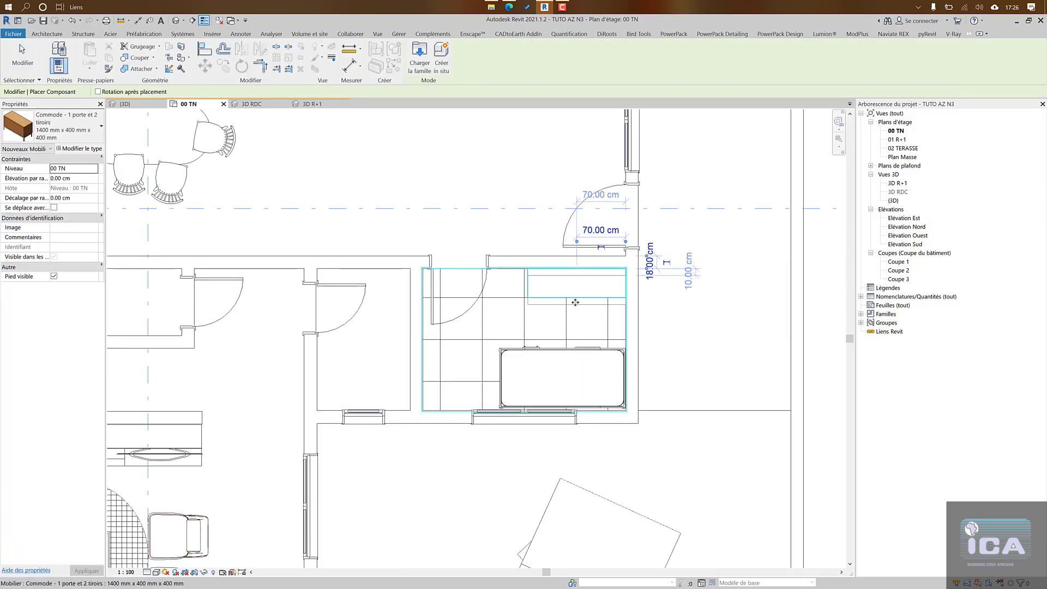
key(Escape)
key(Escape)
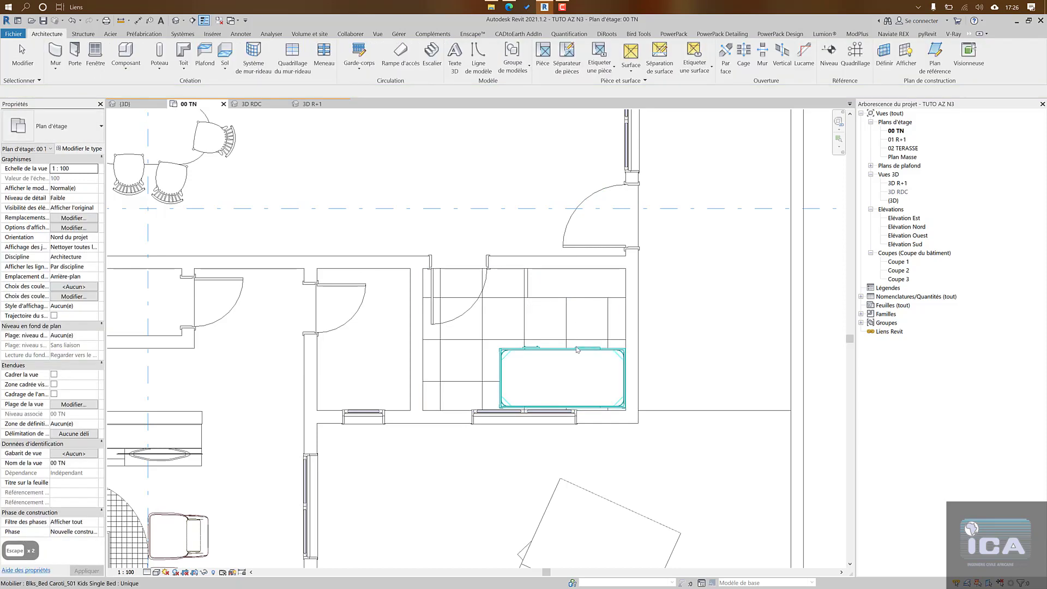
Step: Switch to the 3D RDC view and examine the bed, the chest of drawers and the floor in the maid's room
scroll(578, 295, down, 4)
scroll(578, 294, down, 2)
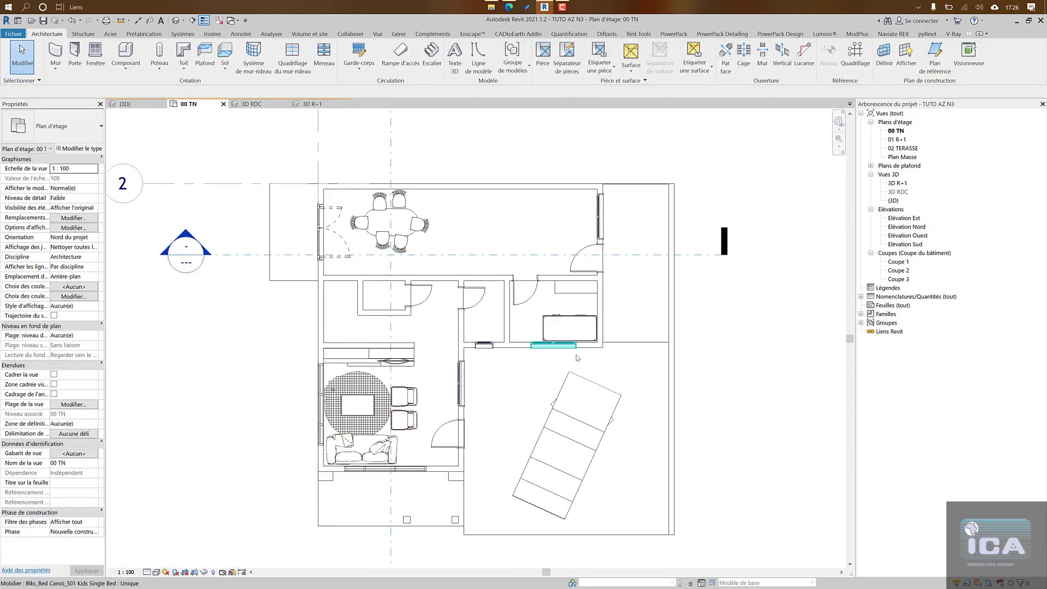
click(252, 104)
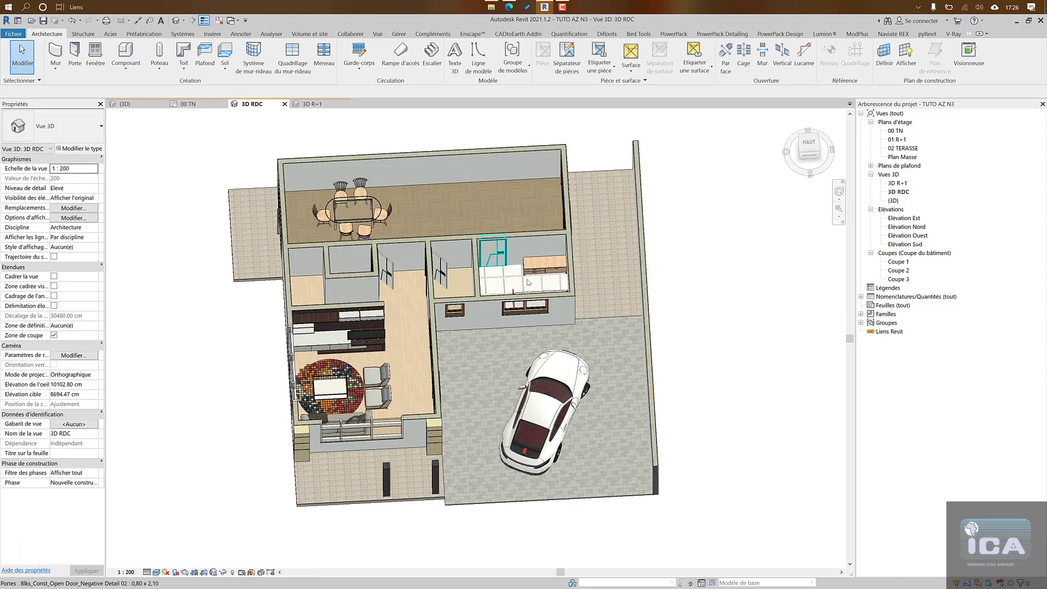
scroll(531, 285, up, 2)
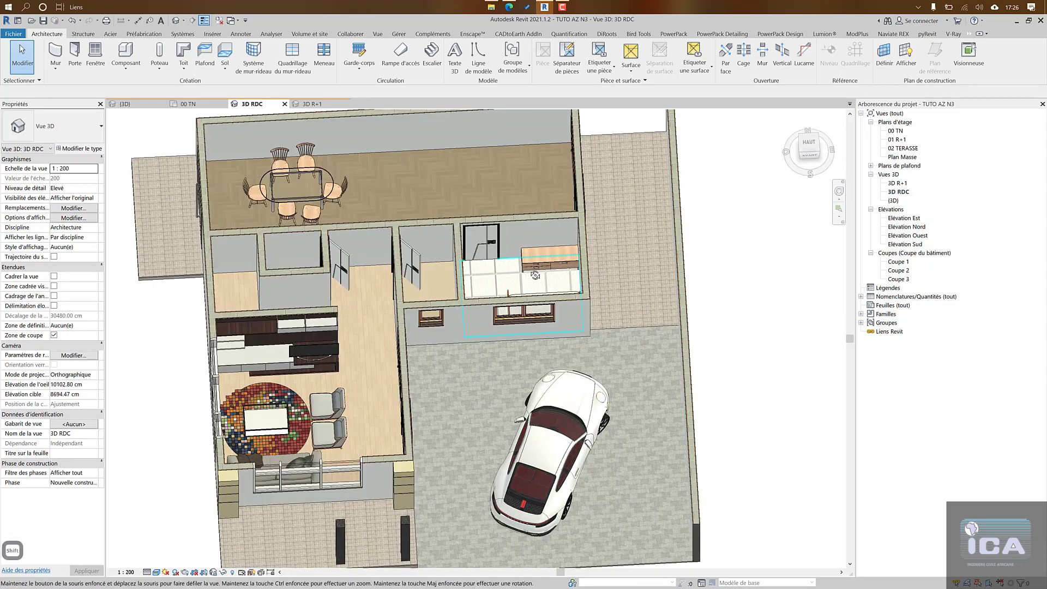
shift+middle_drag(530, 284, 752, 297)
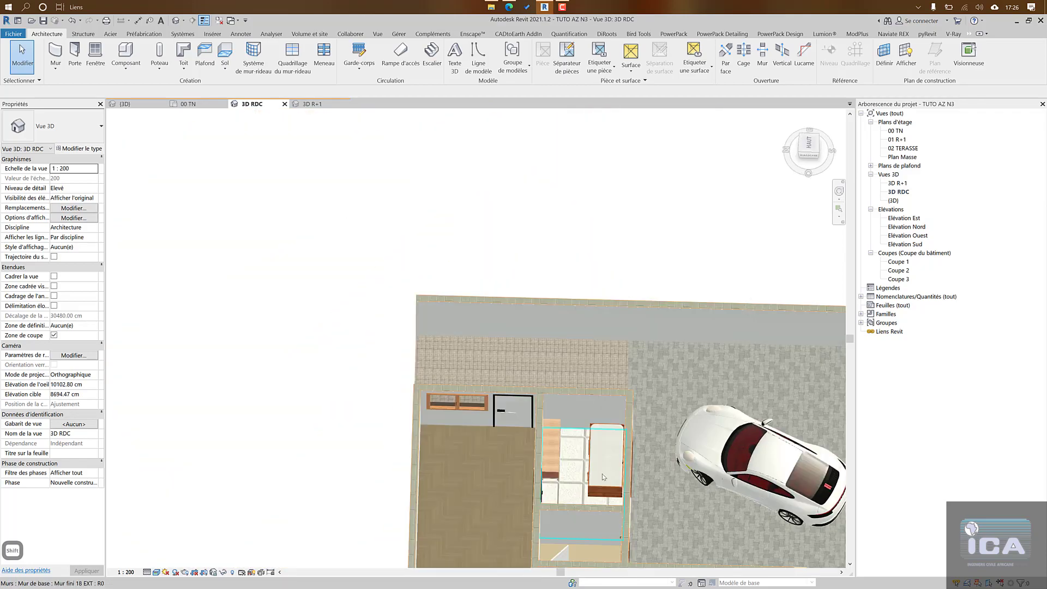
scroll(604, 457, up, 6)
middle_drag(604, 456, 518, 288)
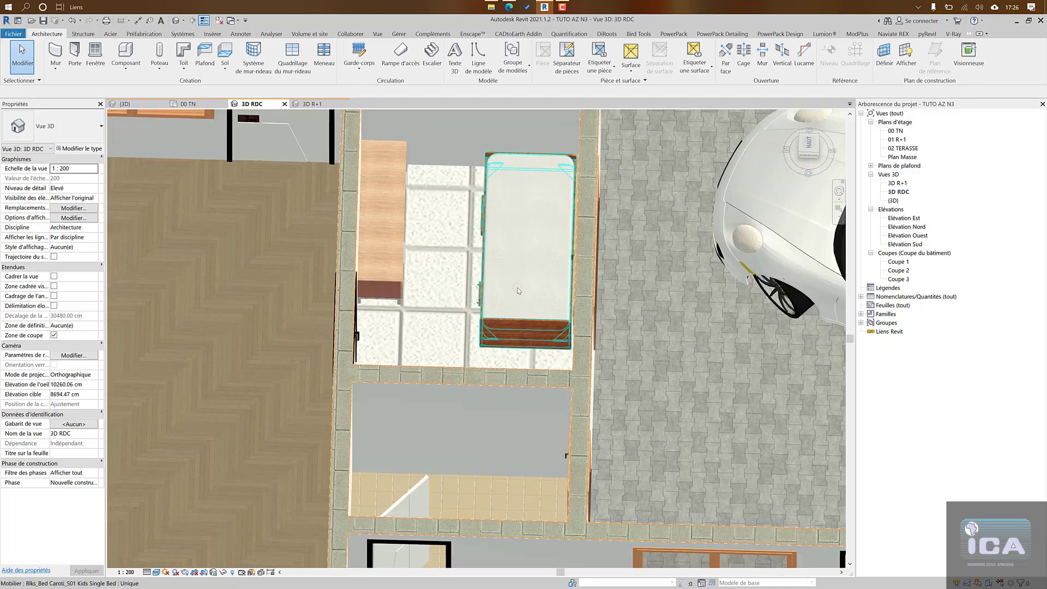
scroll(517, 288, down, 3)
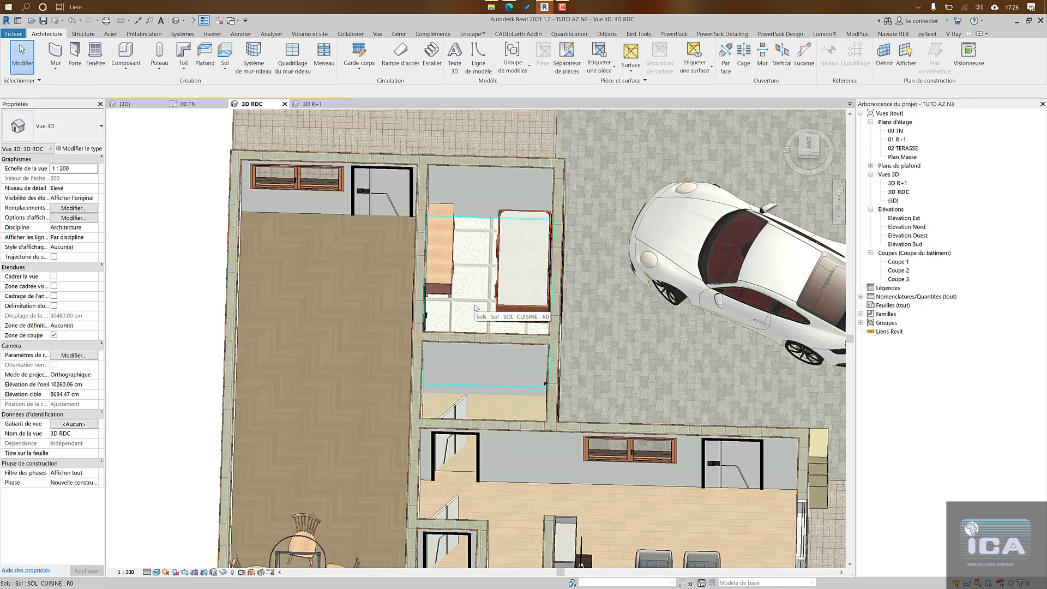
Step: Filter the paint materials by CARRE, try the porcelain tile on the maid's room floor, and paint that floor with Carrelage 03
key(p)
key(t)
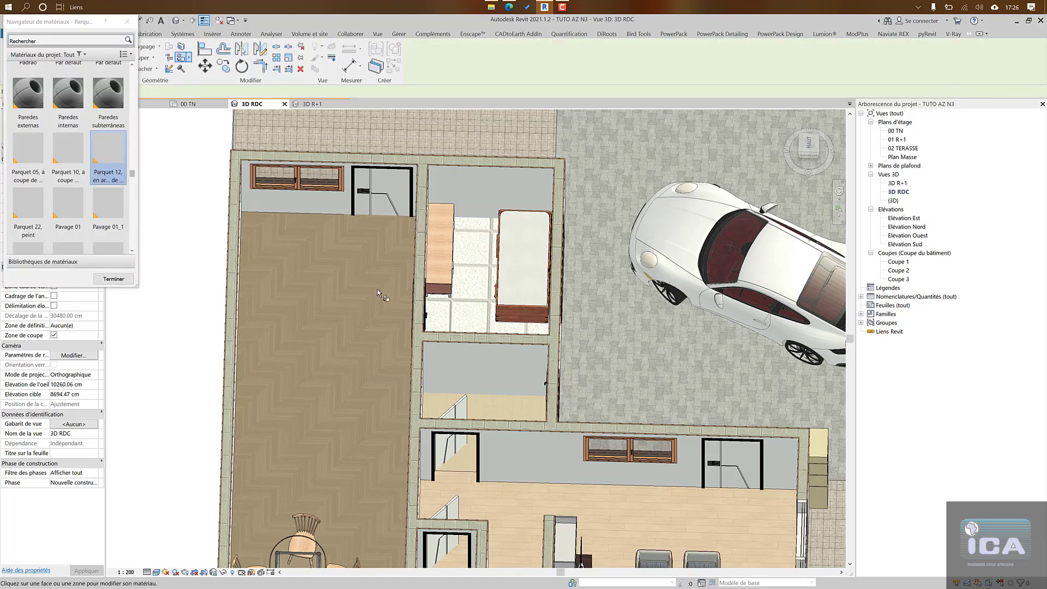
click(88, 41)
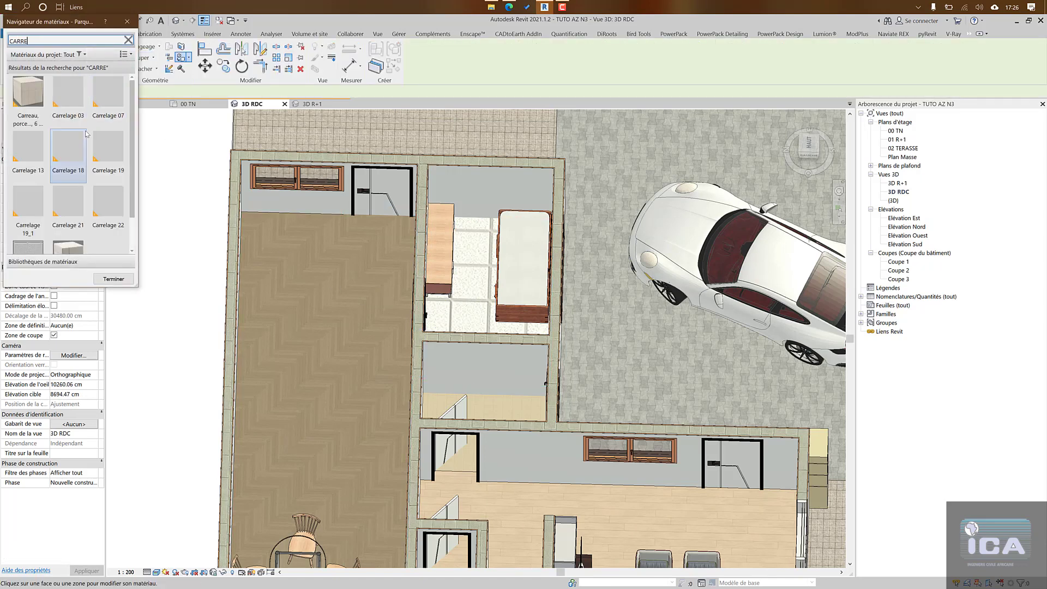
click(27, 91)
click(475, 256)
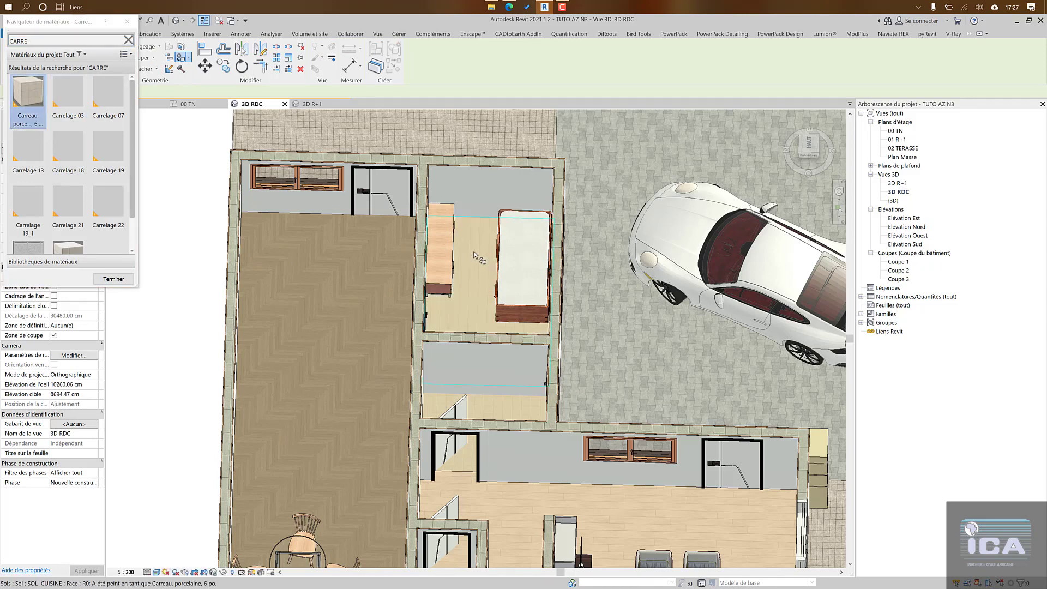
click(67, 94)
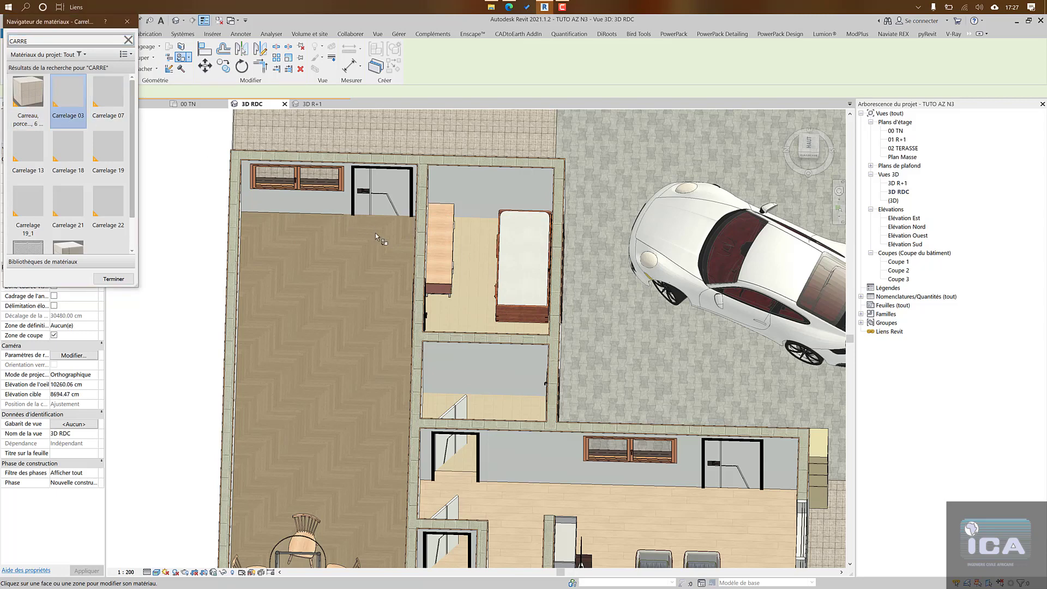
click(484, 283)
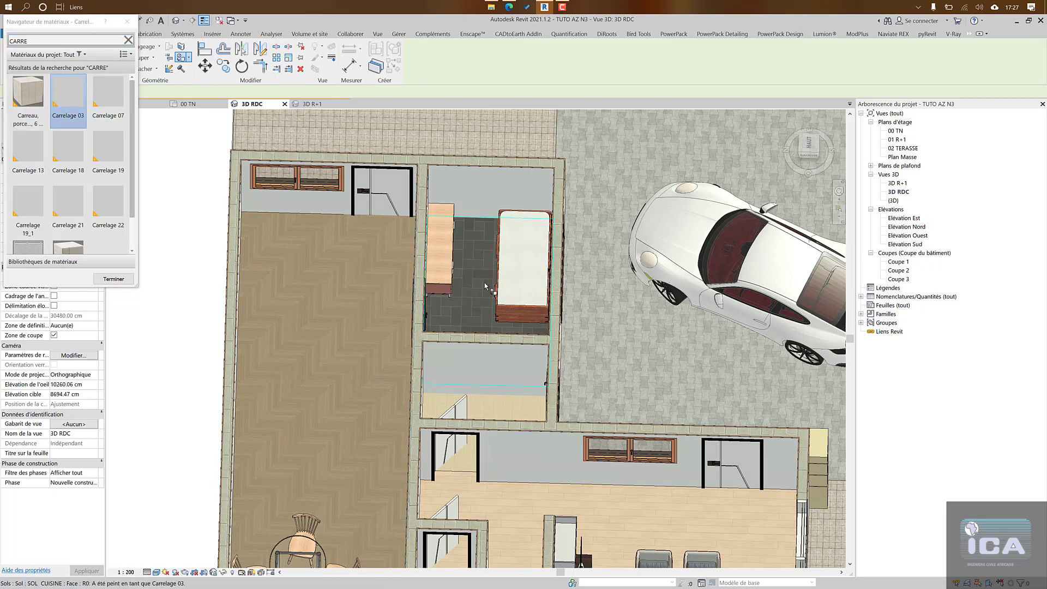
Step: Paint the floor of the small windowed room next to the maid's room with Carrelage 03 and end painting
scroll(487, 333, down, 3)
mouse_move(484, 334)
middle_down()
mouse_move(485, 284)
mouse_move(407, 278)
middle_up()
click(481, 344)
scroll(487, 331, down, 2)
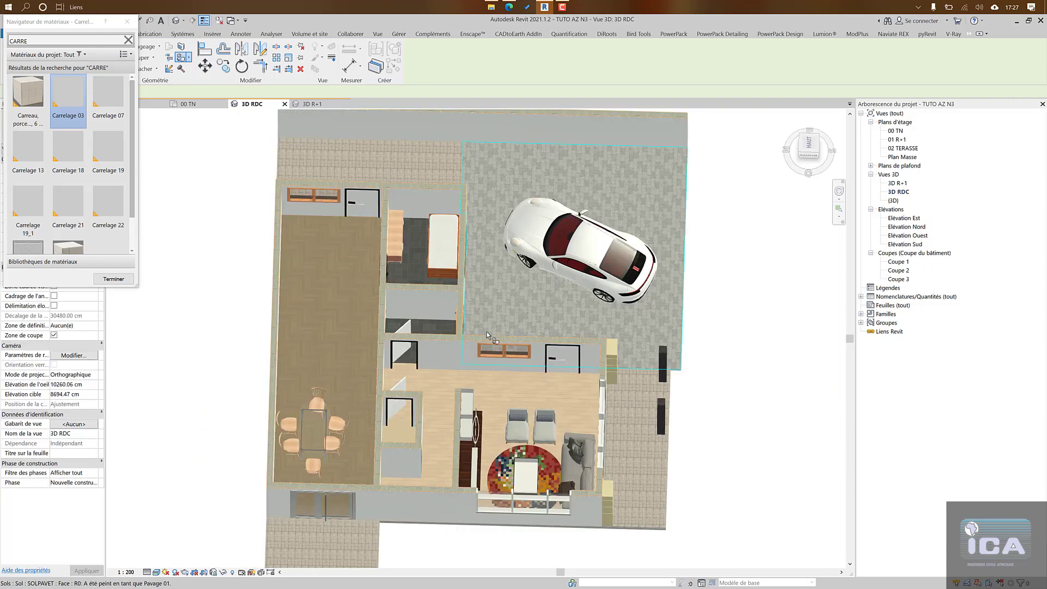
shift+middle_drag(486, 348, 214, 255)
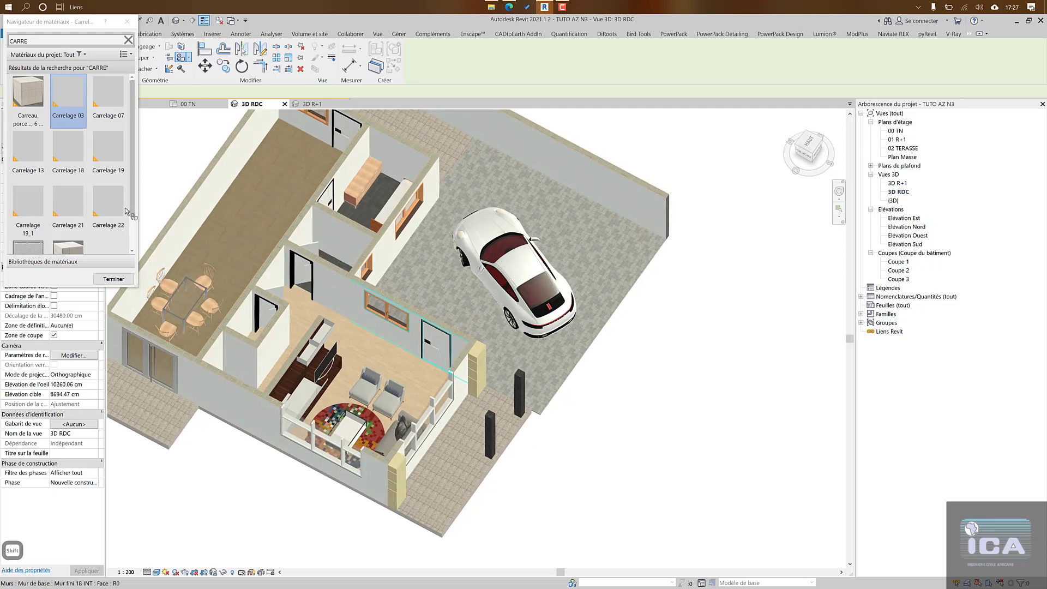
key(Escape)
Step: Paint the floor of the small enclosed room between the dining area and the living room with Carrelage 03
scroll(403, 322, down, 2)
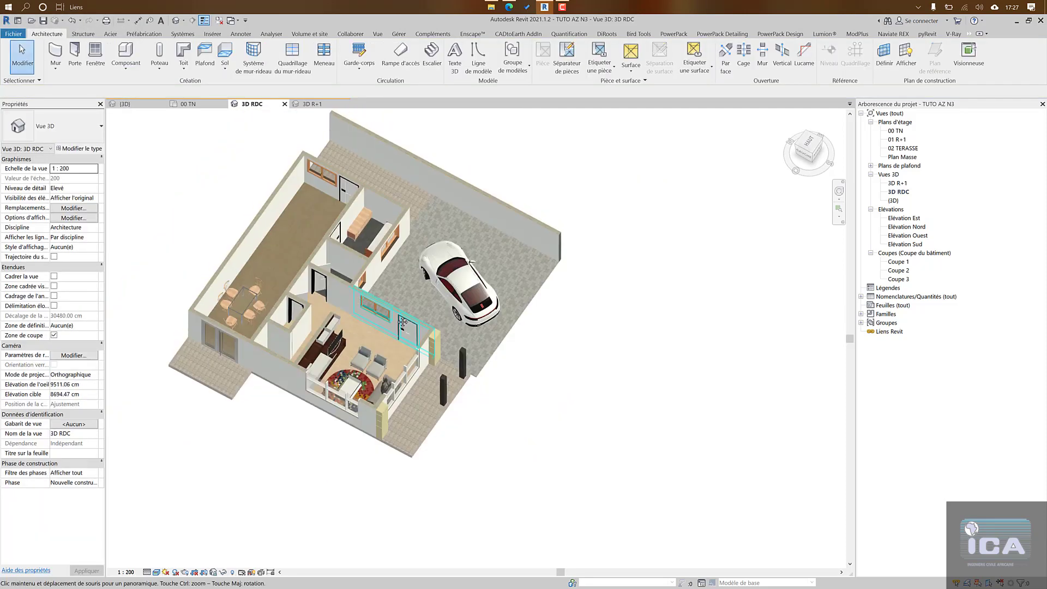
middle_drag(402, 323, 405, 354)
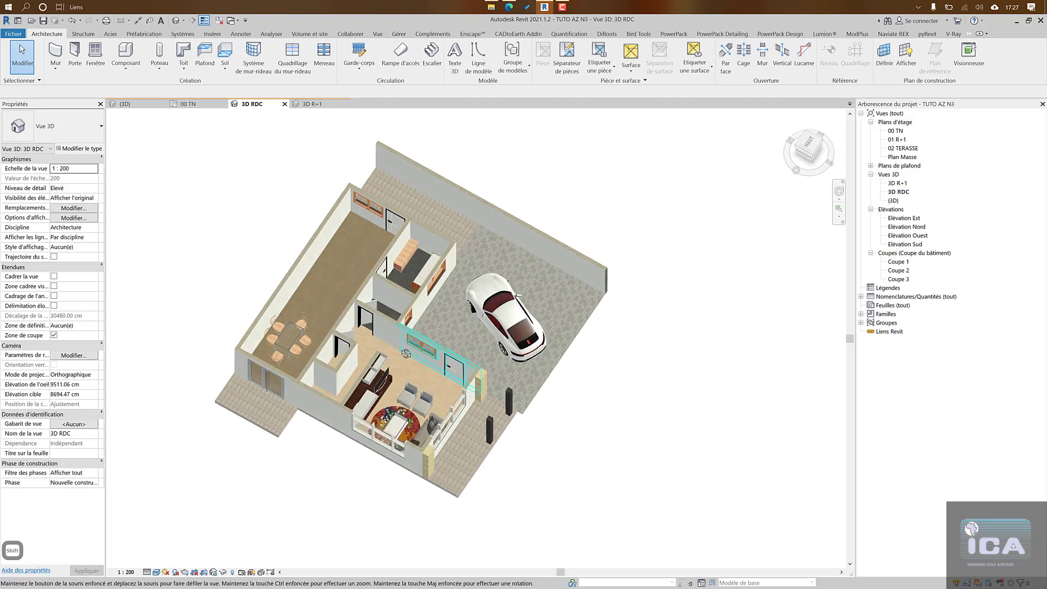
scroll(445, 280, up, 5)
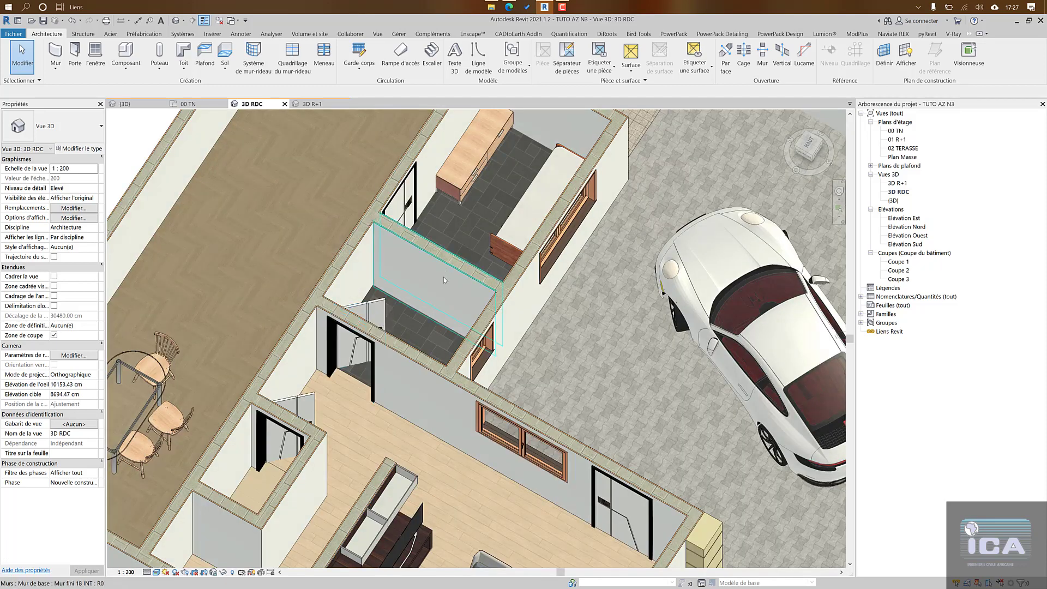
middle_drag(445, 281, 471, 345)
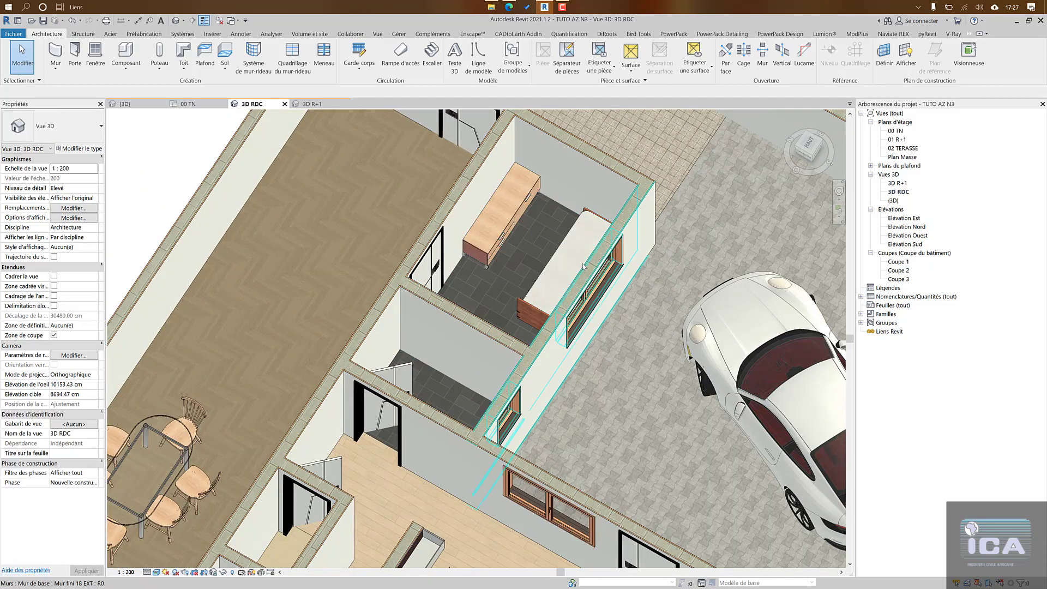
scroll(486, 225, down, 1)
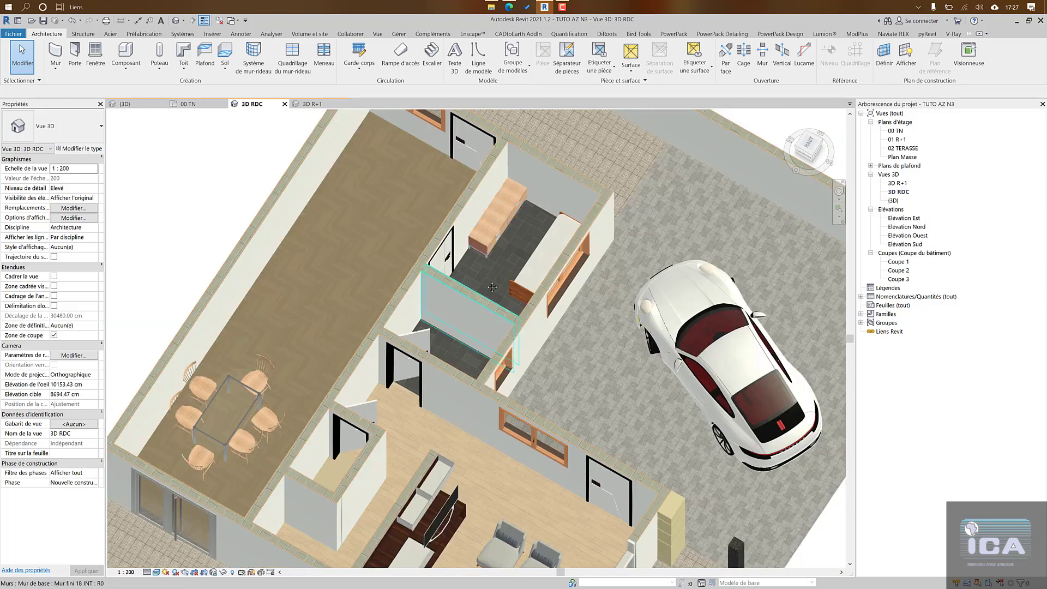
middle_drag(492, 287, 547, 207)
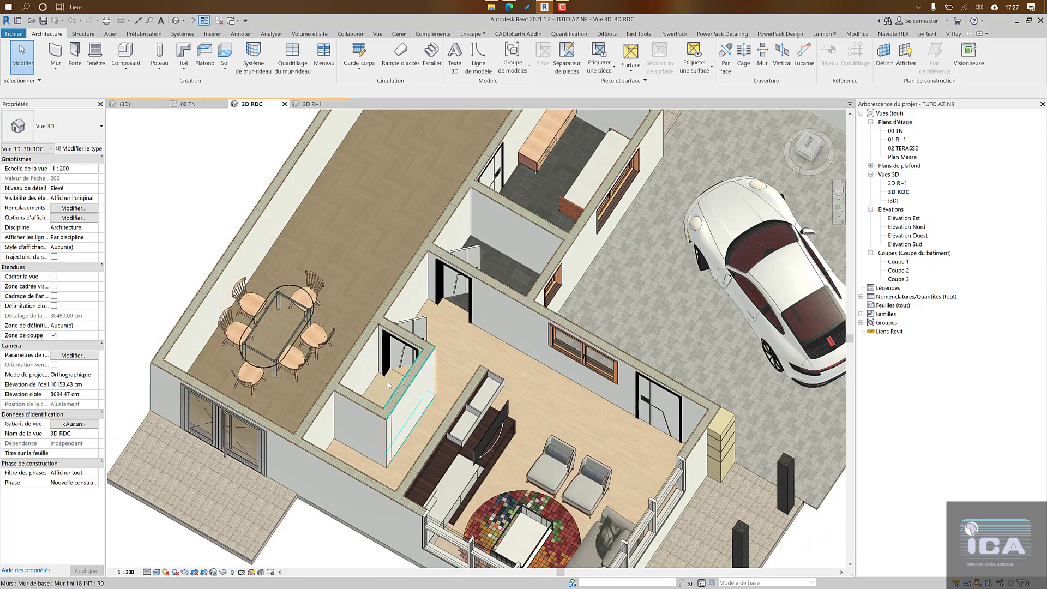
key(t)
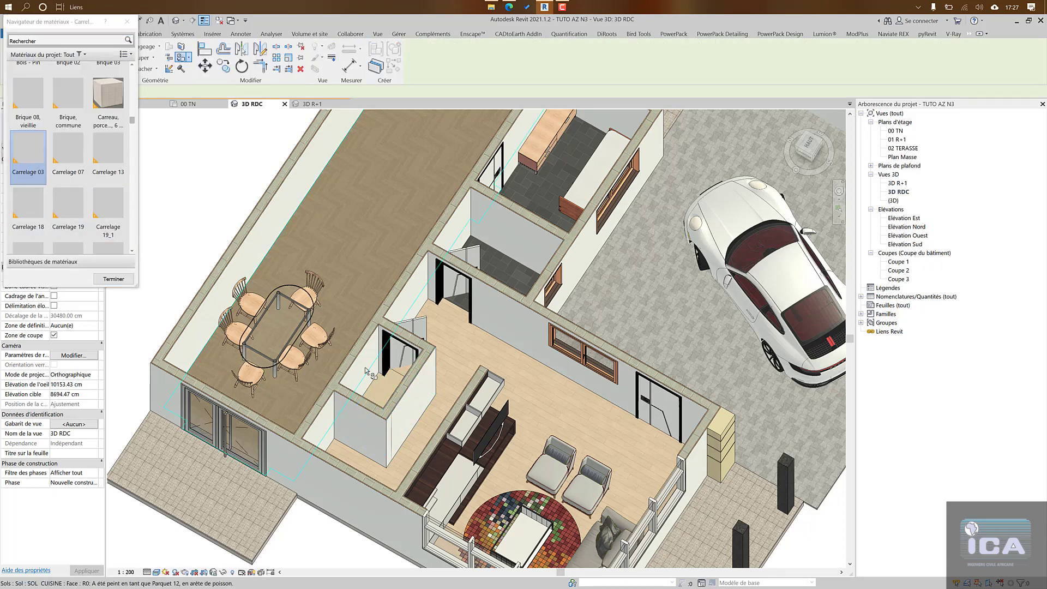
click(391, 387)
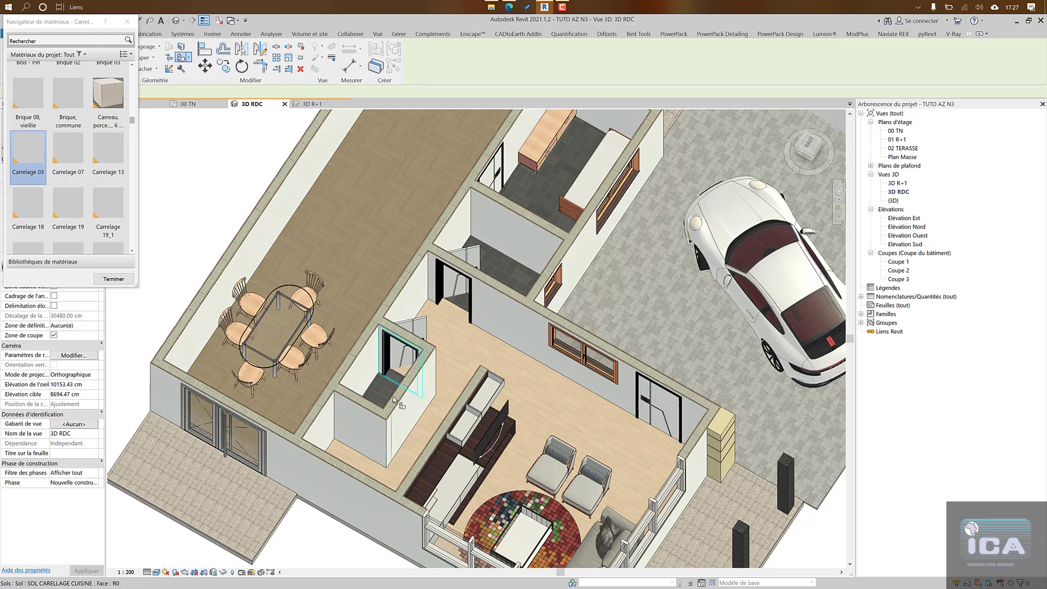
scroll(390, 385, down, 2)
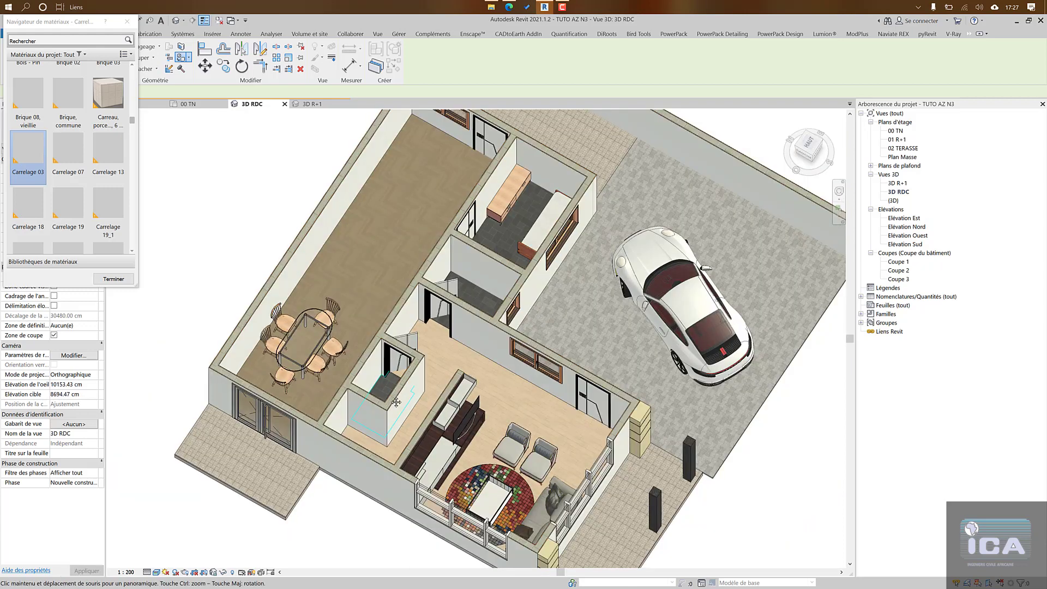
Step: Paint the exterior tiled floor of the terraces around the house with Carrelage 13 and end painting
middle_drag(390, 385, 391, 408)
click(108, 154)
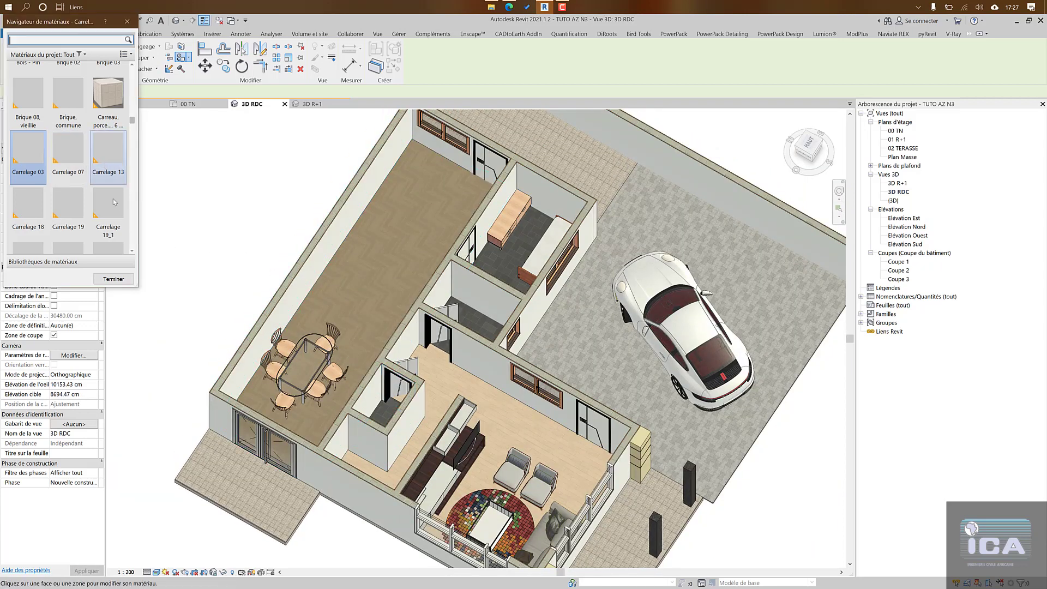
scroll(108, 158, down, 1)
click(234, 479)
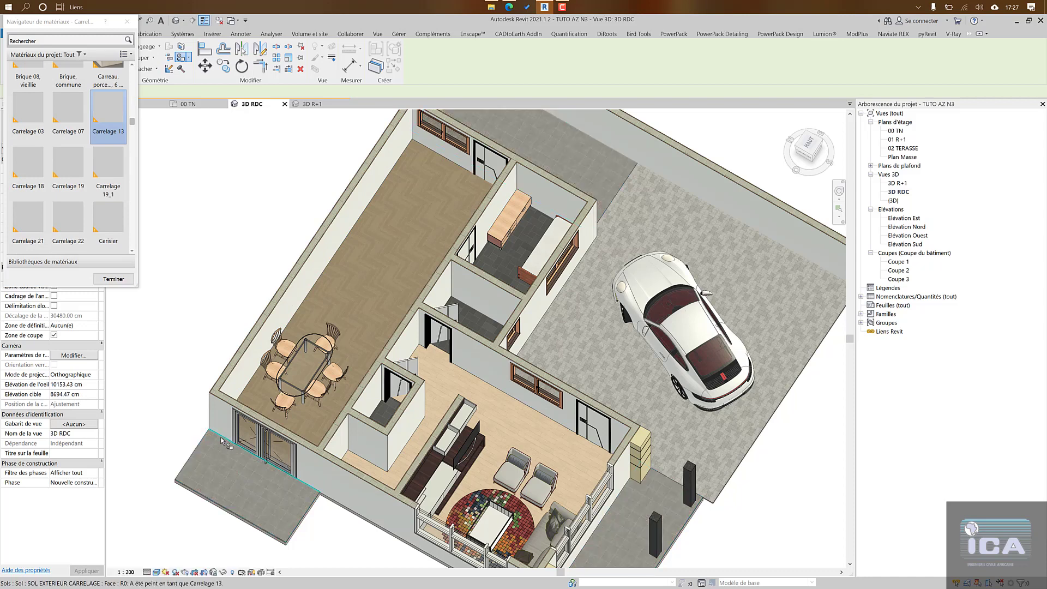
middle_drag(601, 420, 600, 394)
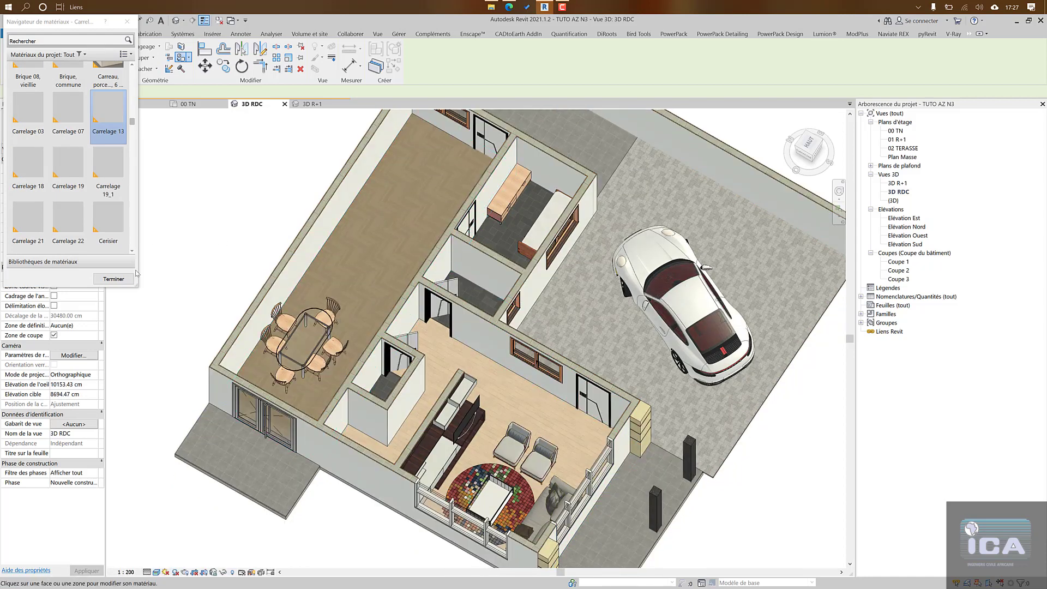
click(113, 278)
key(Escape)
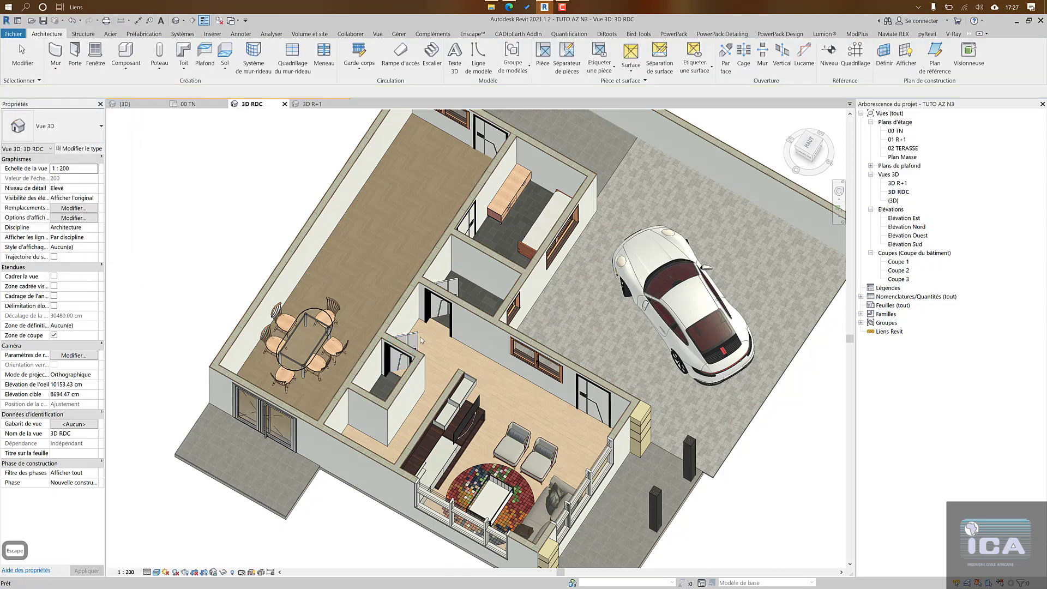
Step: Examine the ground floor's finishes in 3D, and switch to the 00 TN floor plan to view the small rooms
shift+middle_drag(531, 329, 641, 359)
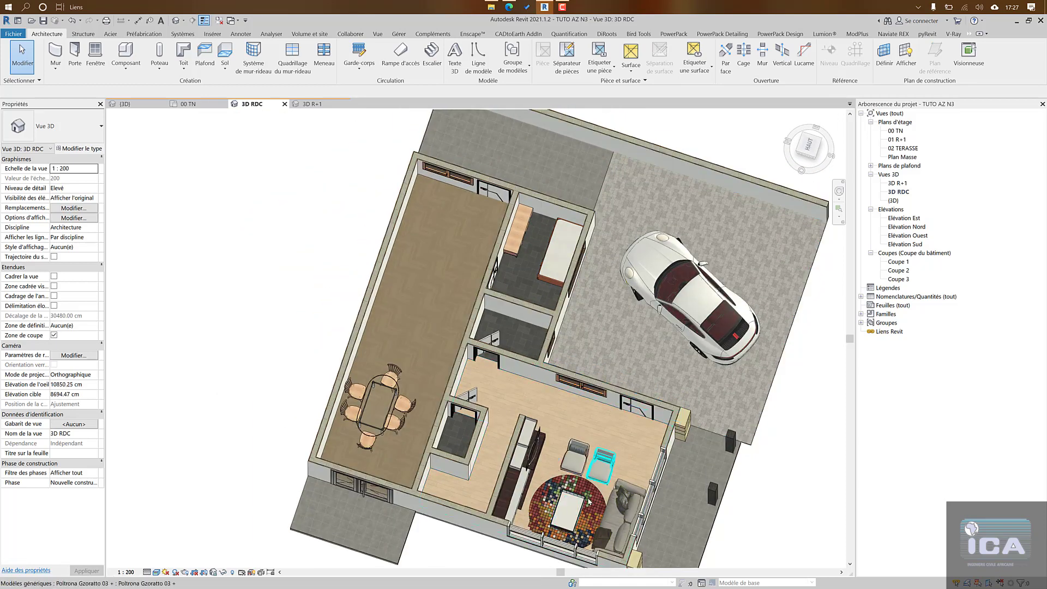
middle_drag(488, 422, 360, 324)
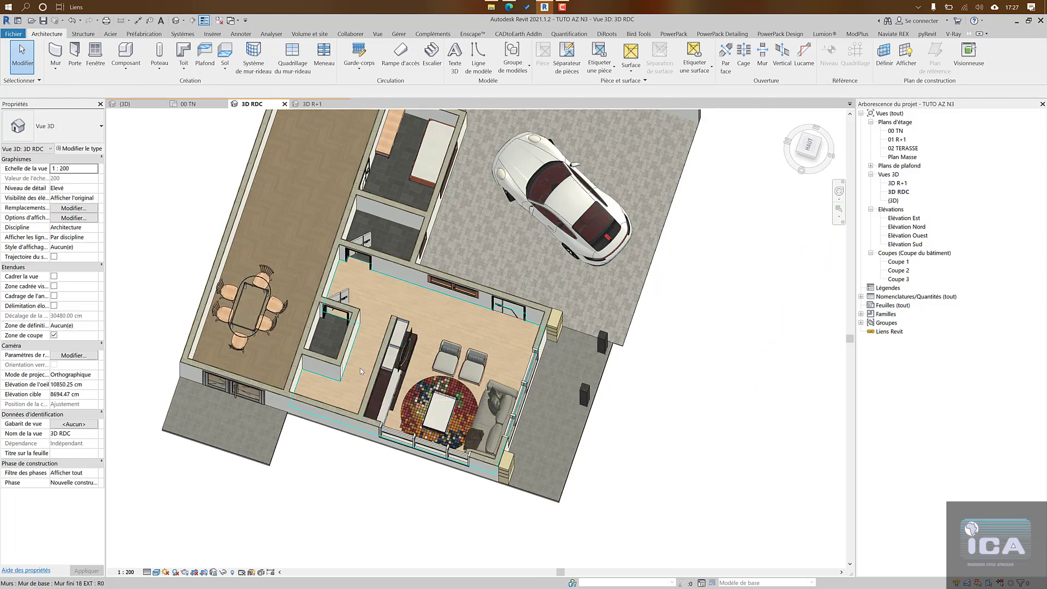
middle_drag(408, 281, 407, 373)
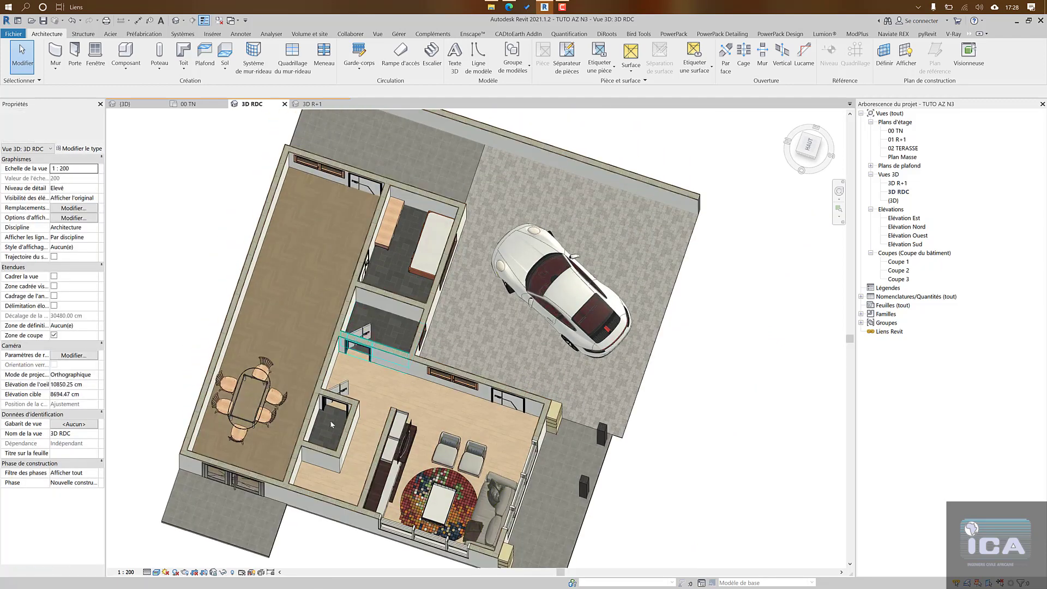
scroll(328, 414, down, 2)
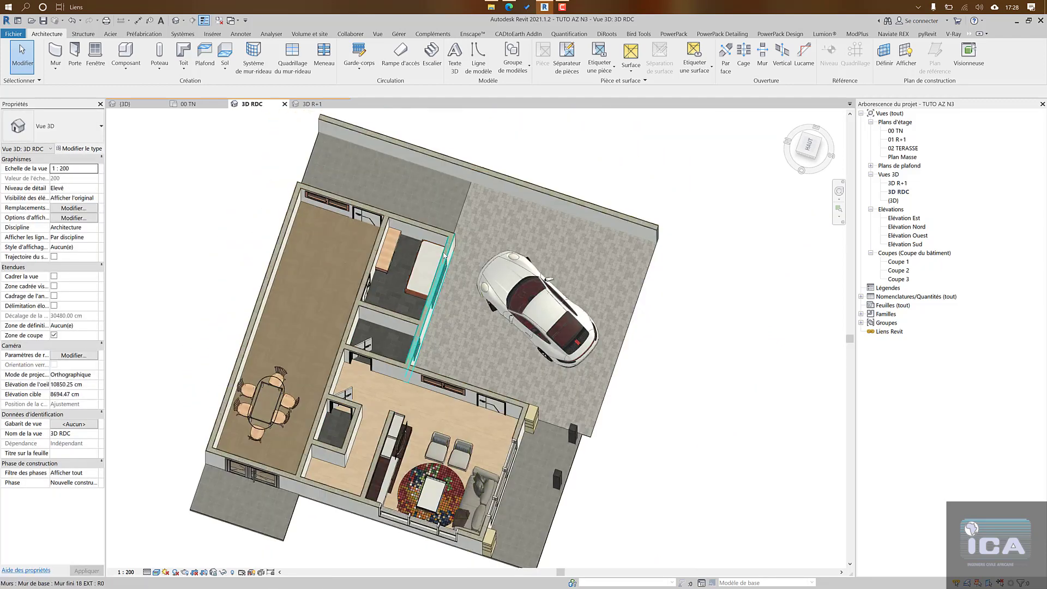
click(188, 104)
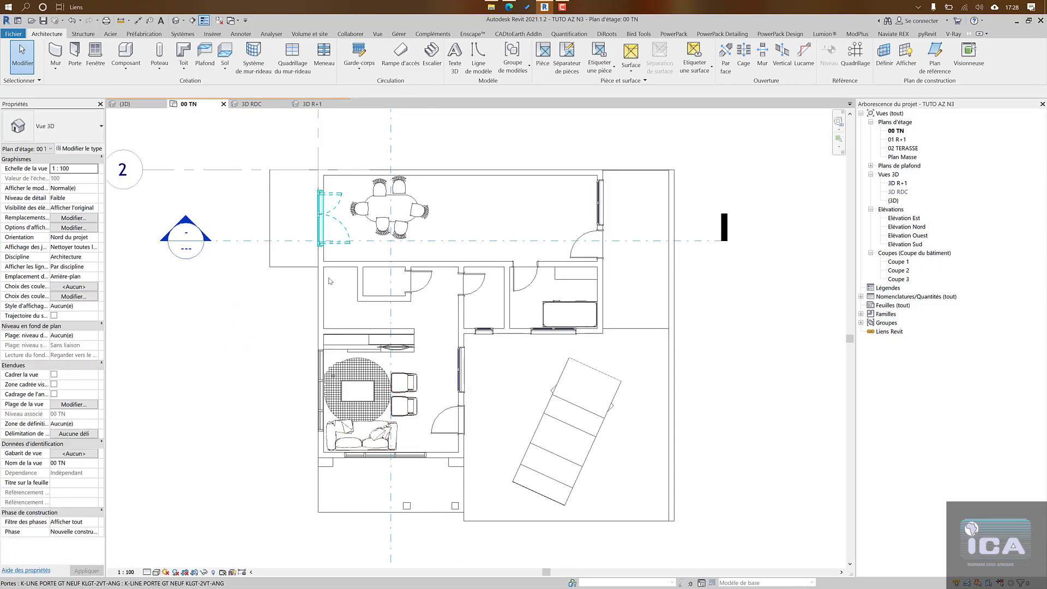
scroll(542, 304, up, 4)
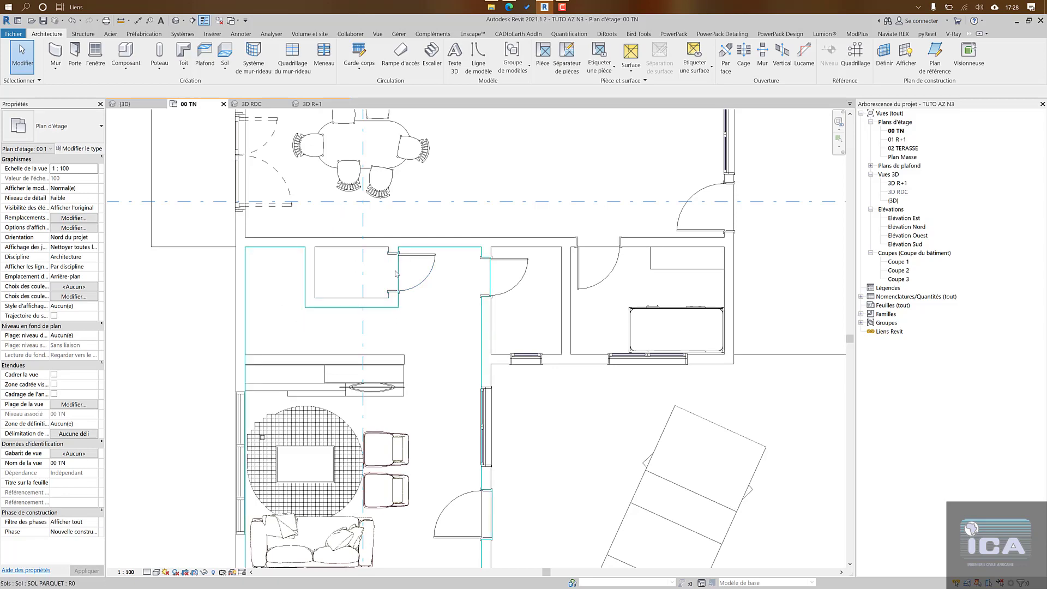
scroll(543, 330, down, 2)
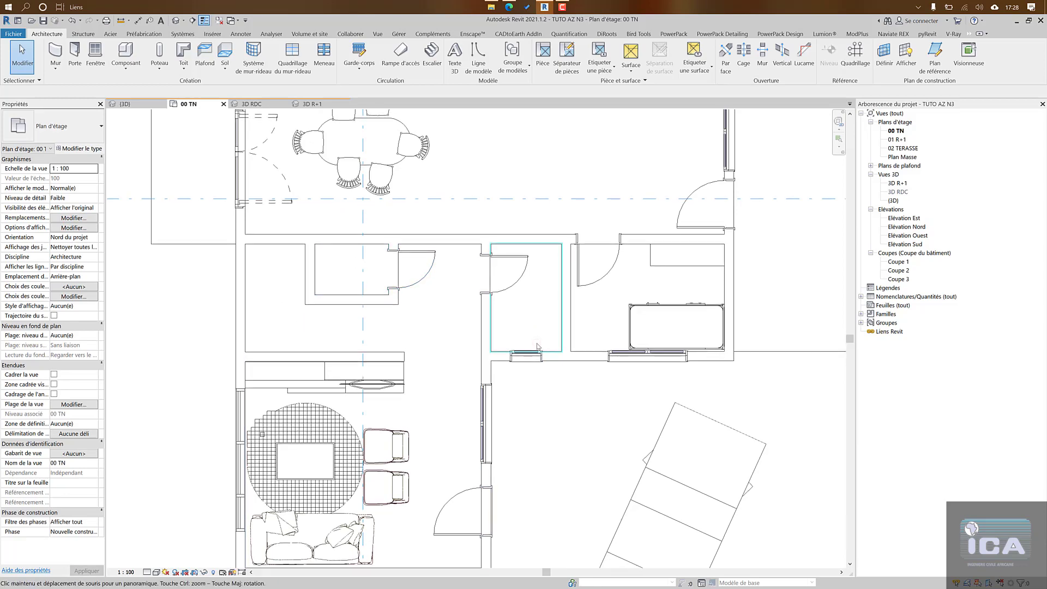
click(87, 34)
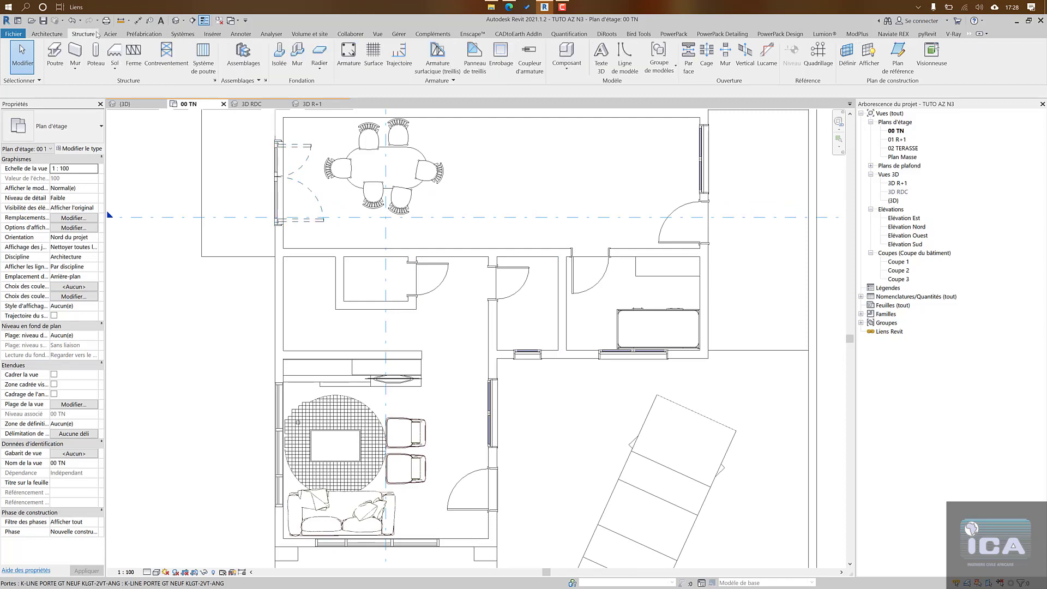
click(213, 35)
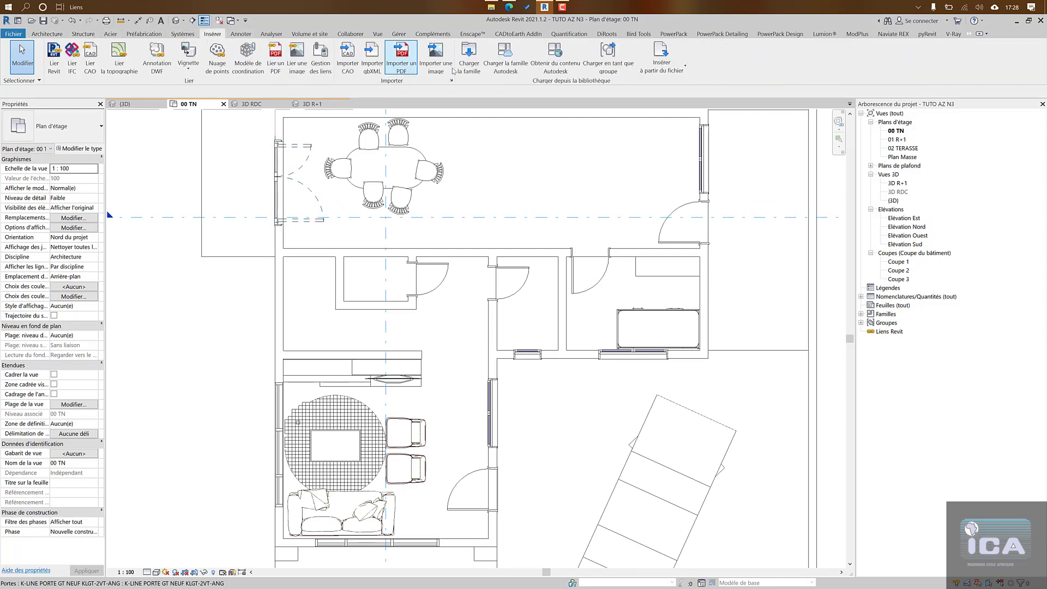
click(470, 58)
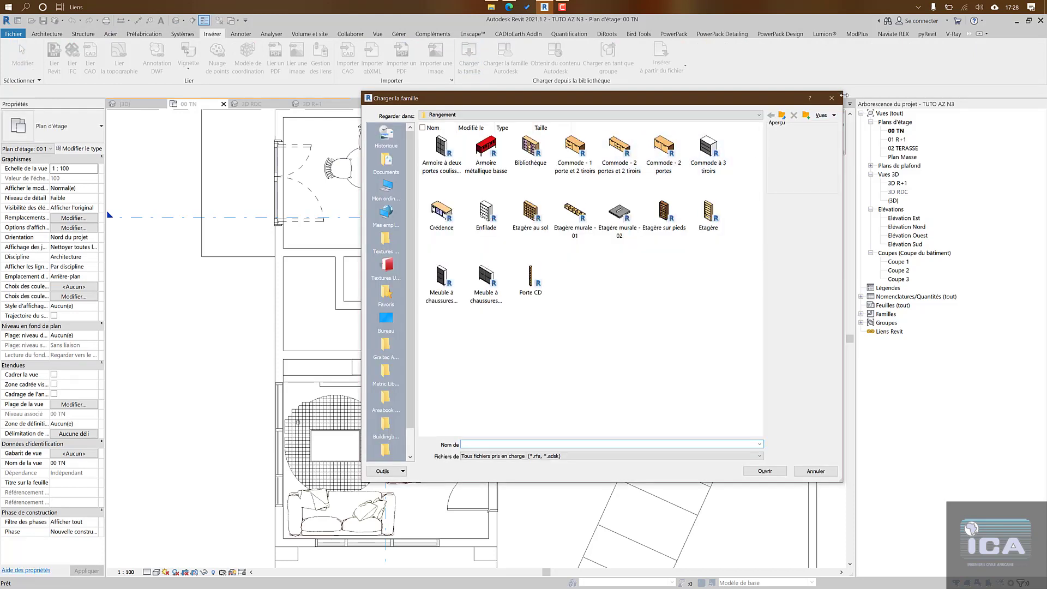
click(832, 99)
key(Escape)
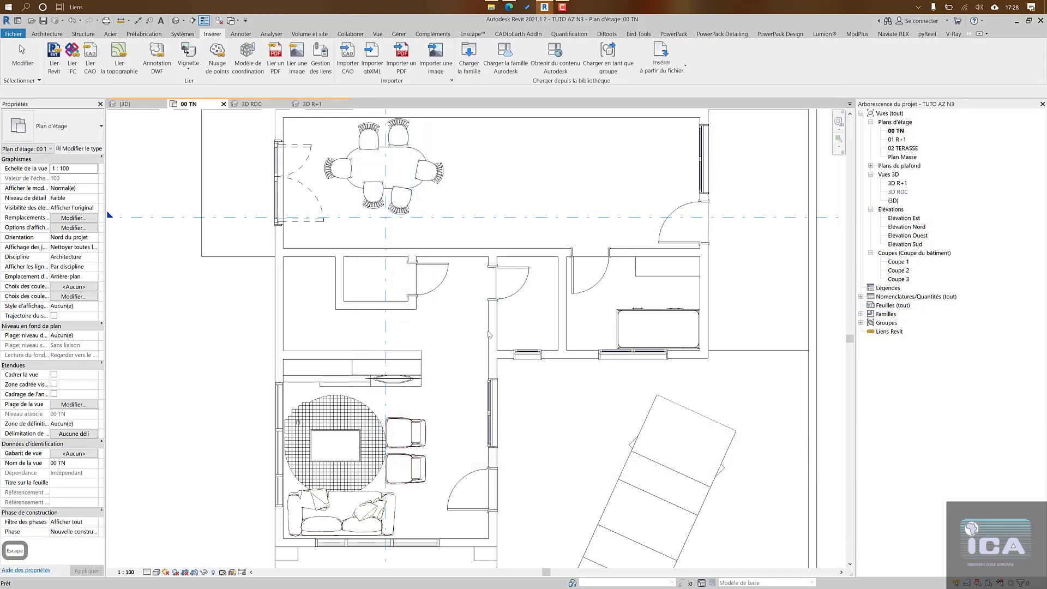
Step: Shrink the Revit window to reveal the desktop family library, return to its root and open the Evier de toilette complet-W18 folder
double_click(838, 20)
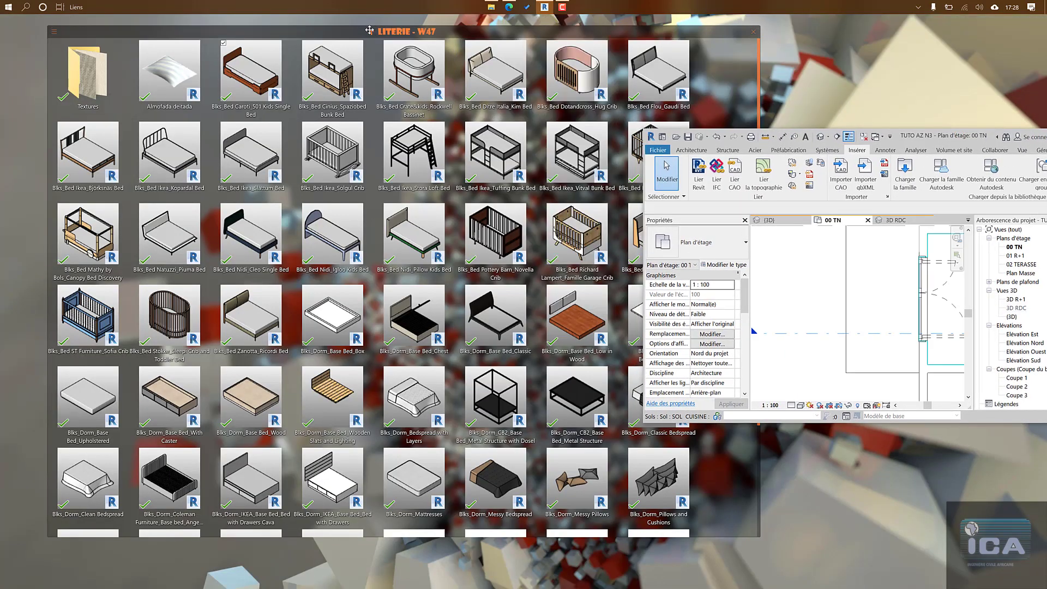
click(369, 31)
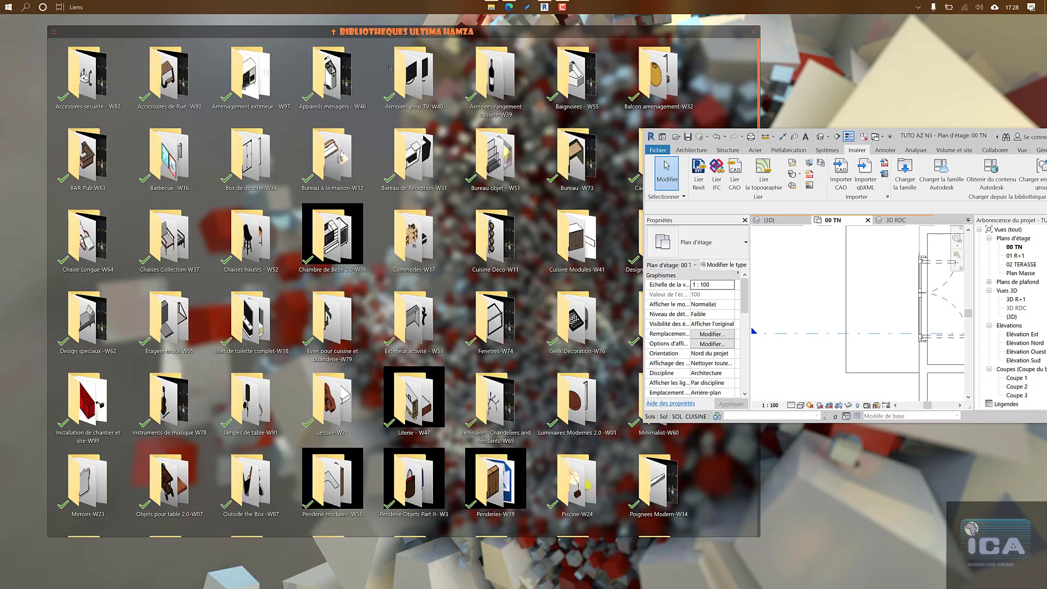
scroll(420, 245, down, 5)
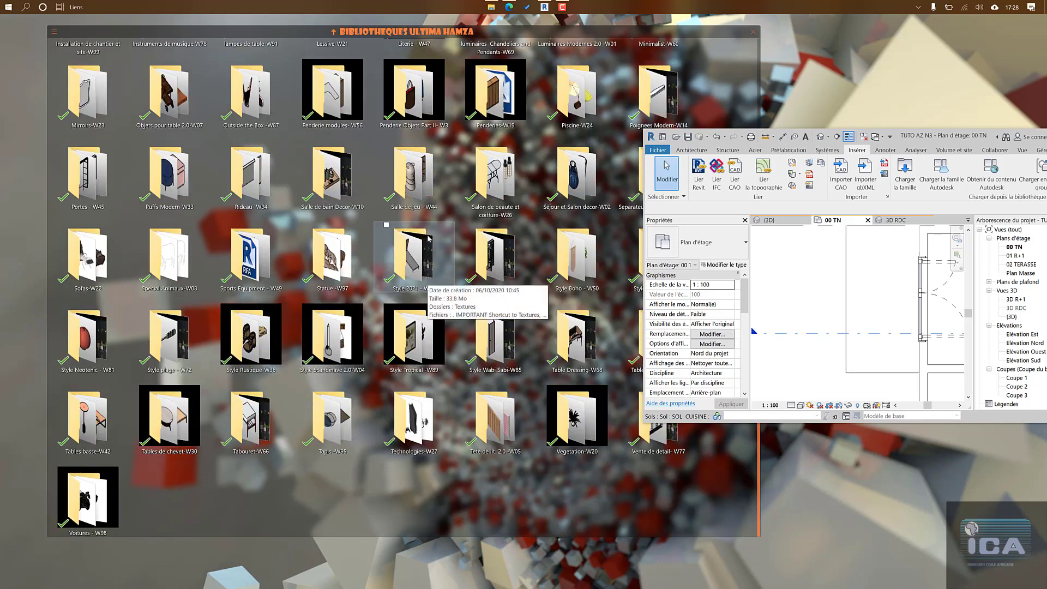
scroll(429, 238, up, 5)
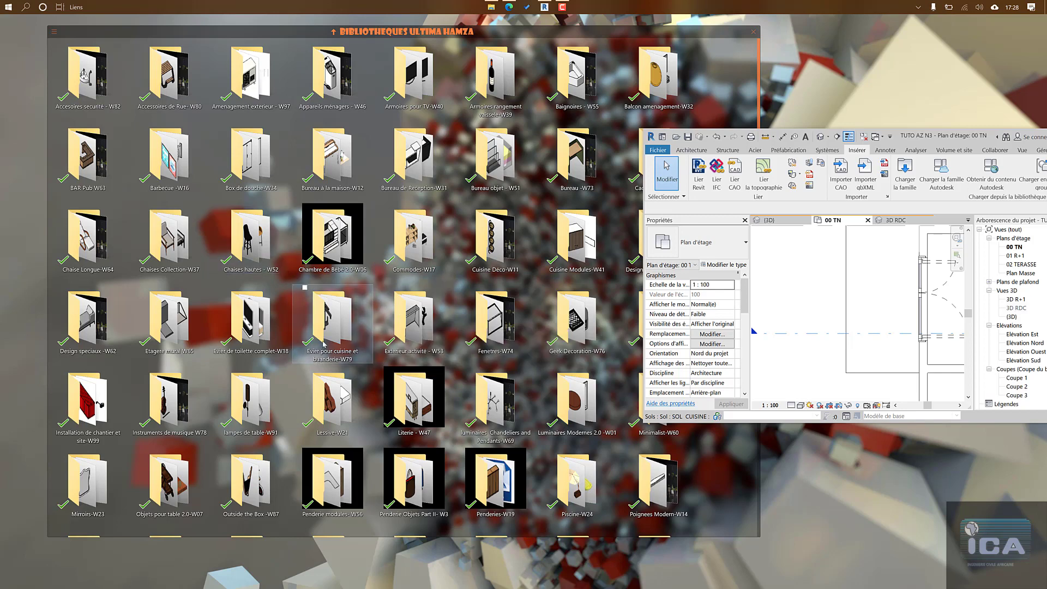
double_click(248, 342)
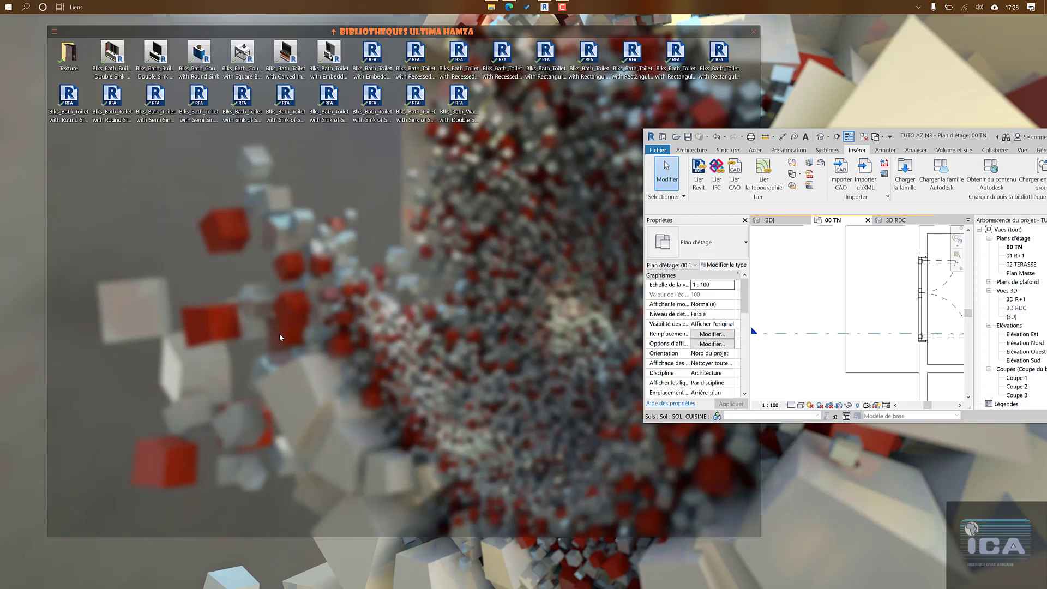
Step: Open the icon display options for the Evier de toilette complet-W18 folder
right_click(241, 314)
mouse_move(224, 336)
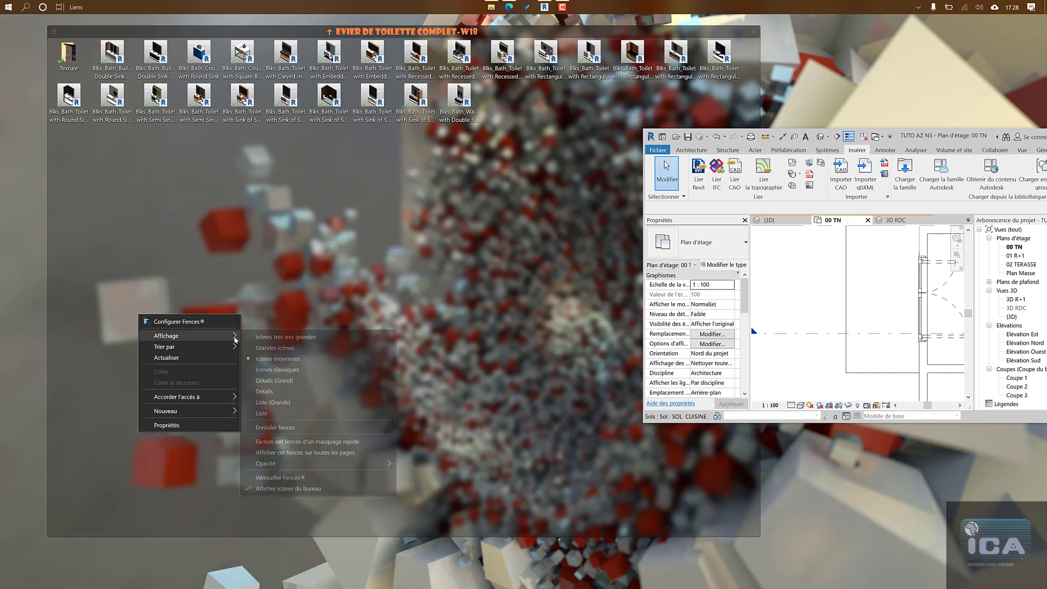
Step: Show the family folder with very large icons, bring "Blks_Bath_Toilet with Recessed Square Sink 02" into the Revit project and maximize Revit
click(268, 334)
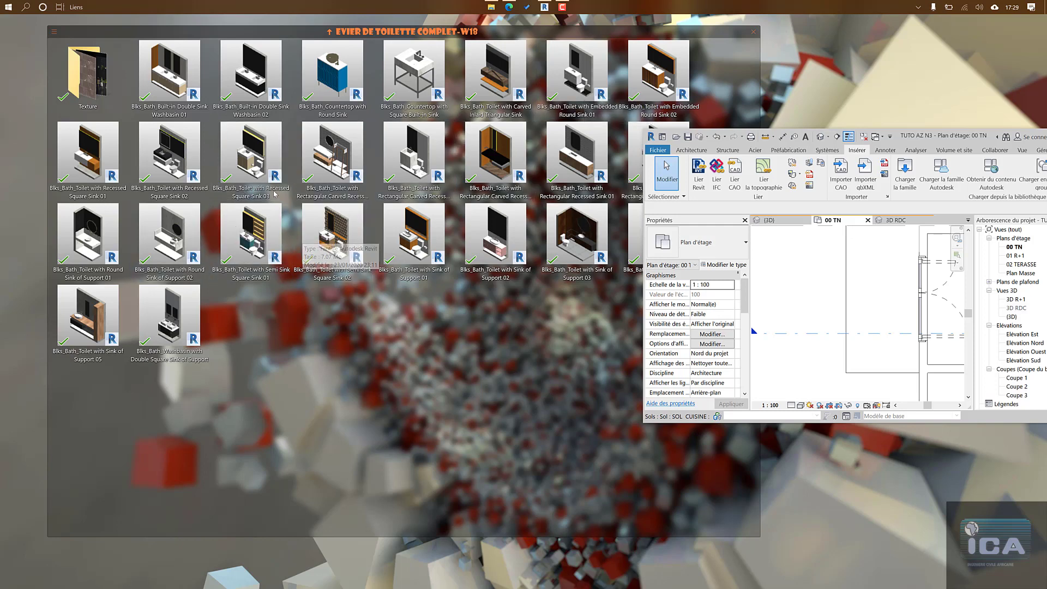
click(184, 155)
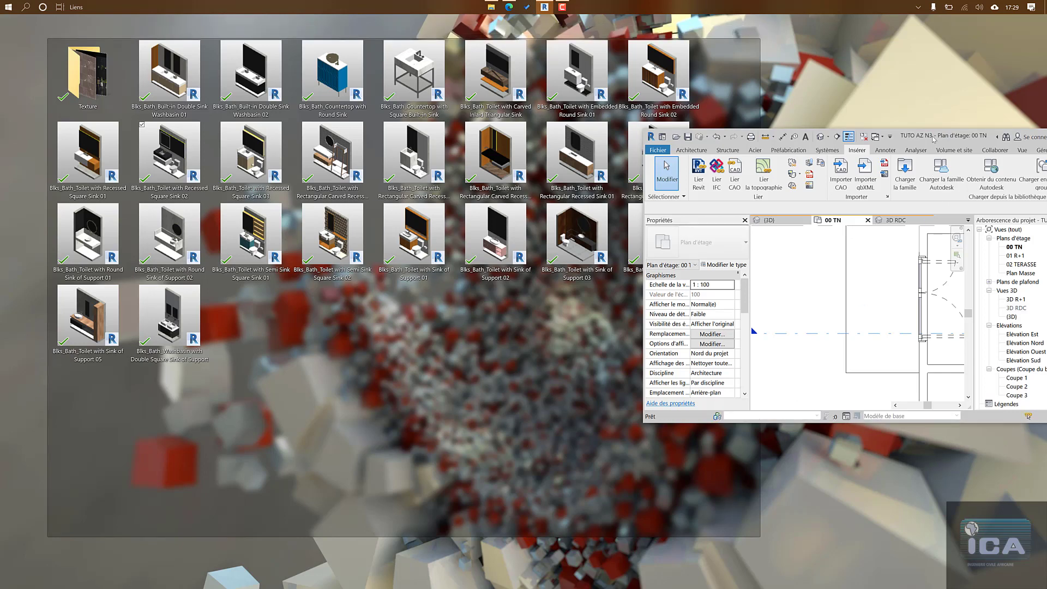
drag(927, 135, 440, 96)
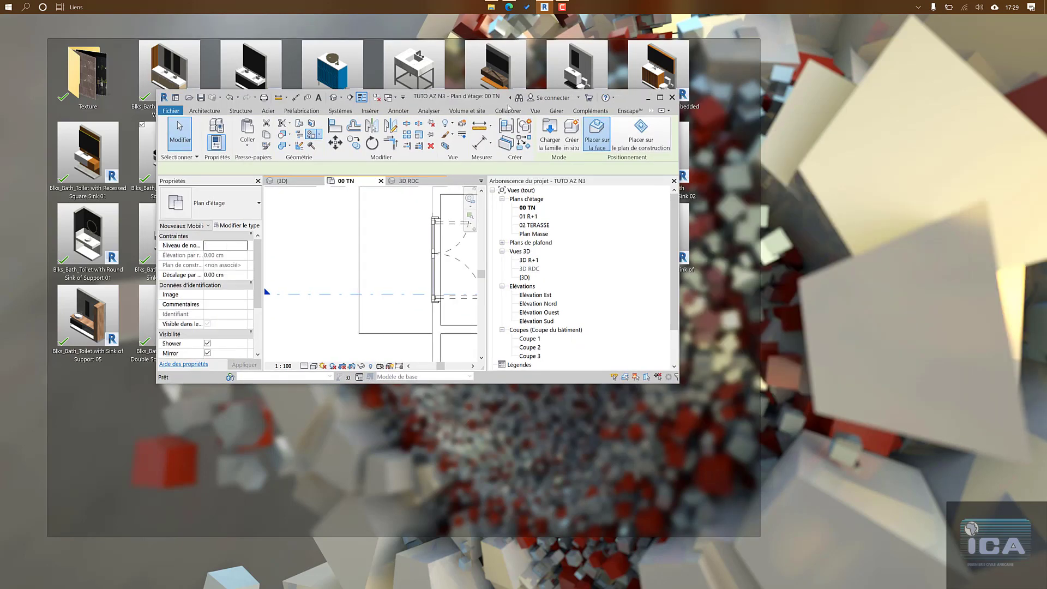
click(660, 97)
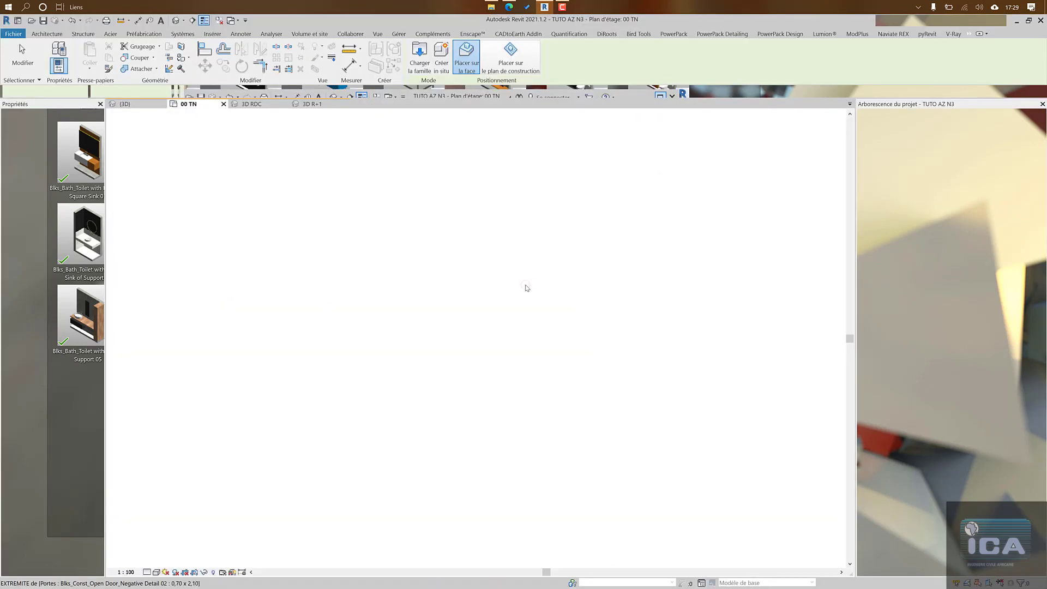
Step: Place one toilet and sink unit in the small bathroom, its back wall against the wall opposite the door and the sink near the door
scroll(507, 271, up, 4)
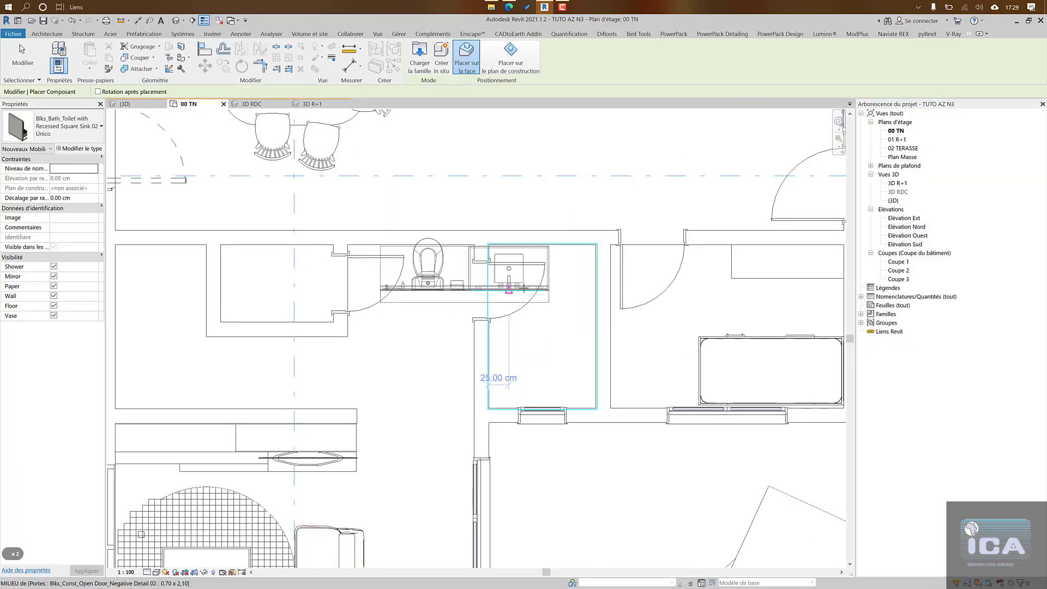
scroll(584, 286, up, 3)
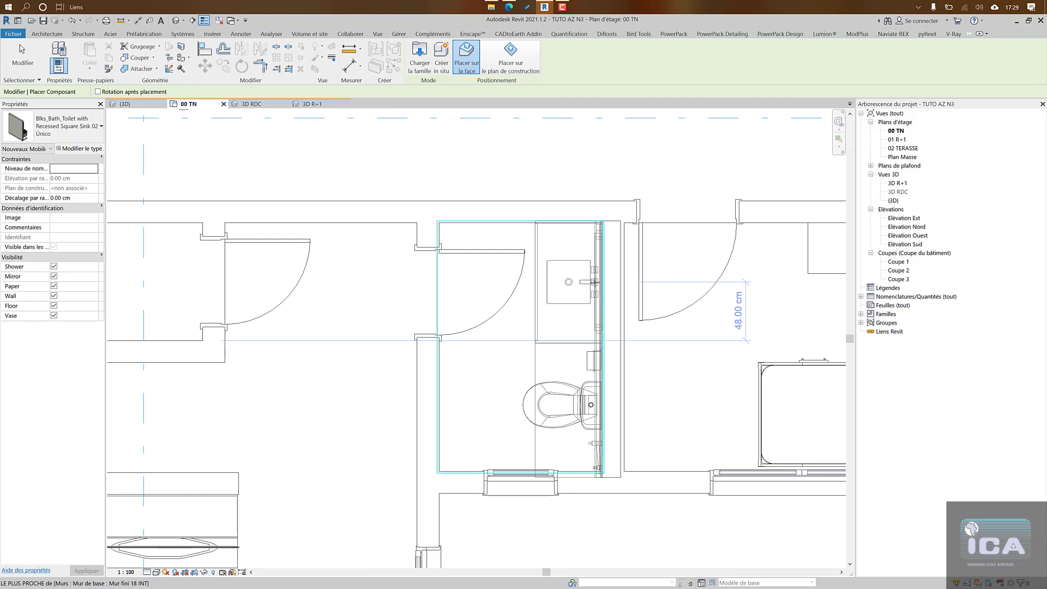
click(596, 281)
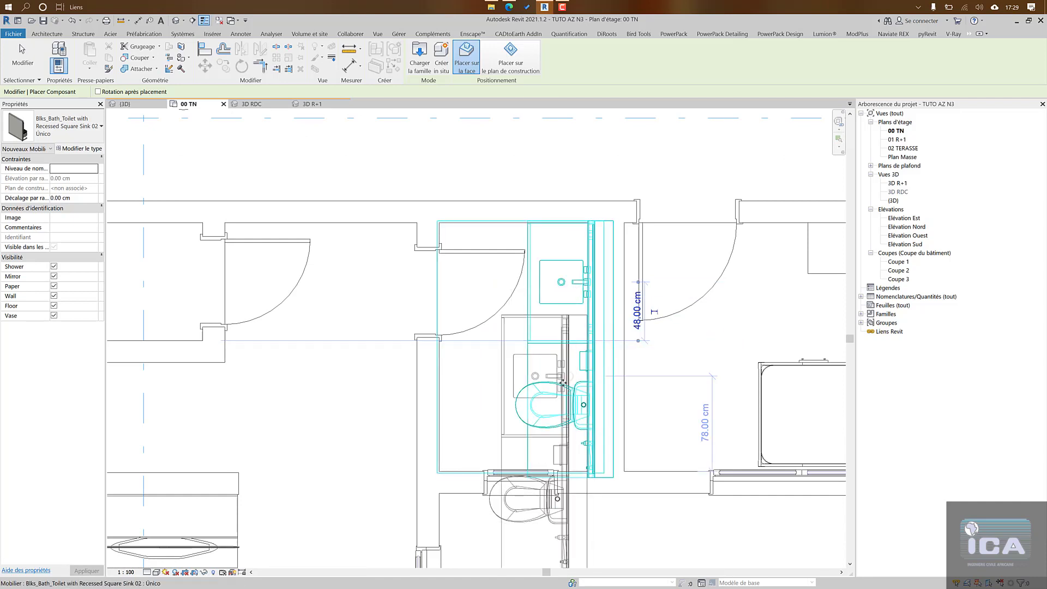
key(Escape)
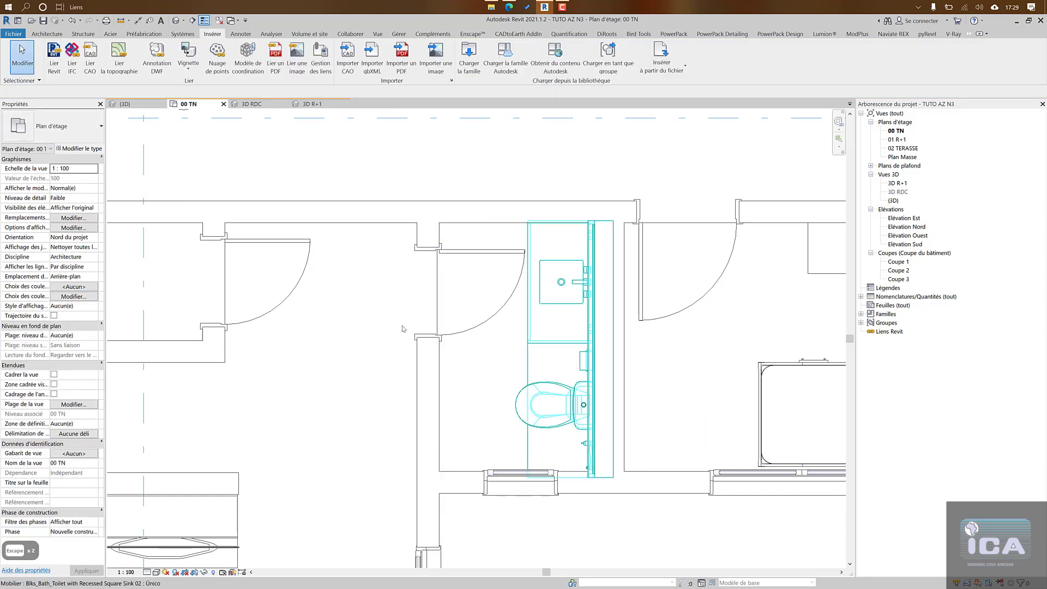
Step: Nudge the toilet and sink unit down in the plan so its sink-side end lines up with the bathroom's upper wall
click(561, 279)
scroll(579, 219, up, 4)
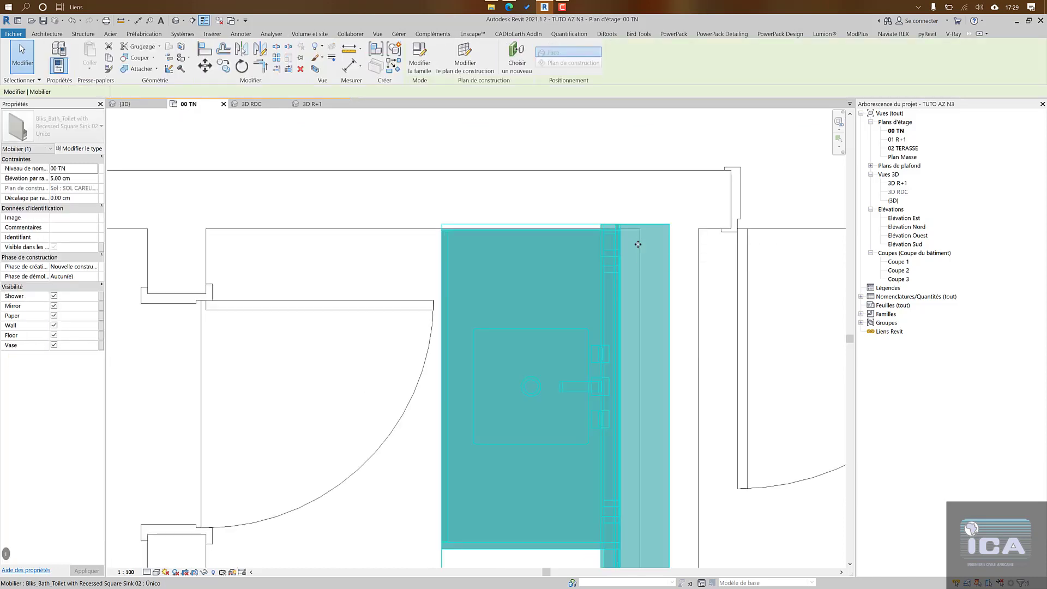
key(Down)
key(Down)
scroll(638, 240, up, 4)
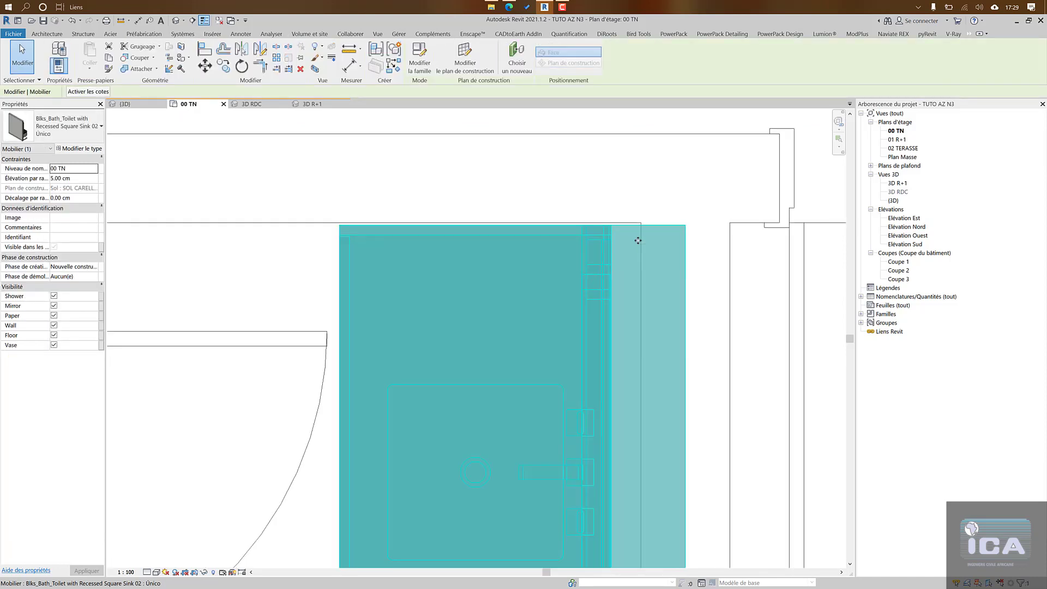
scroll(638, 238, down, 7)
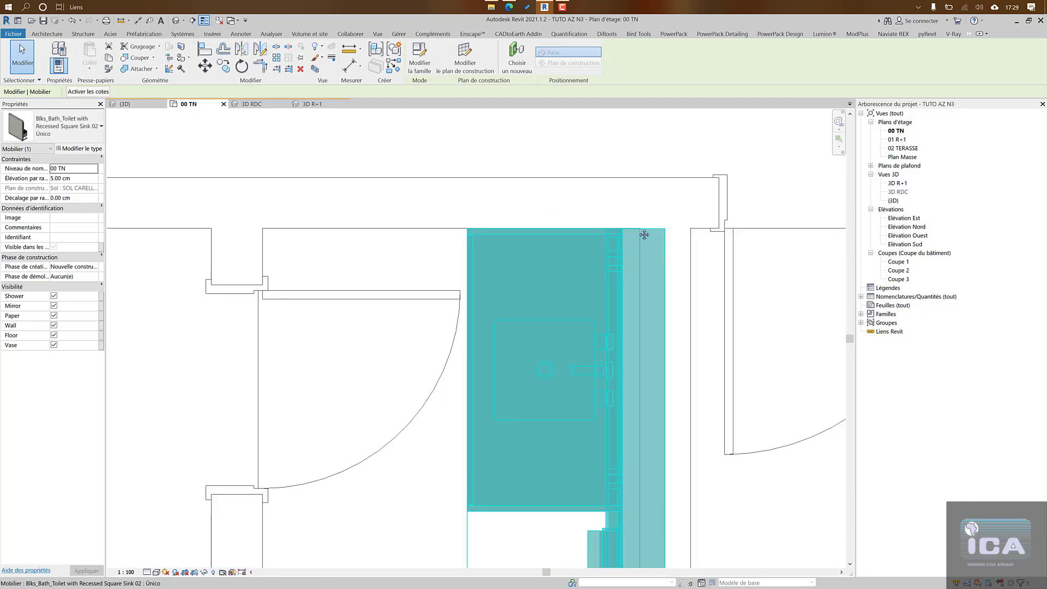
middle_drag(656, 216, 657, 172)
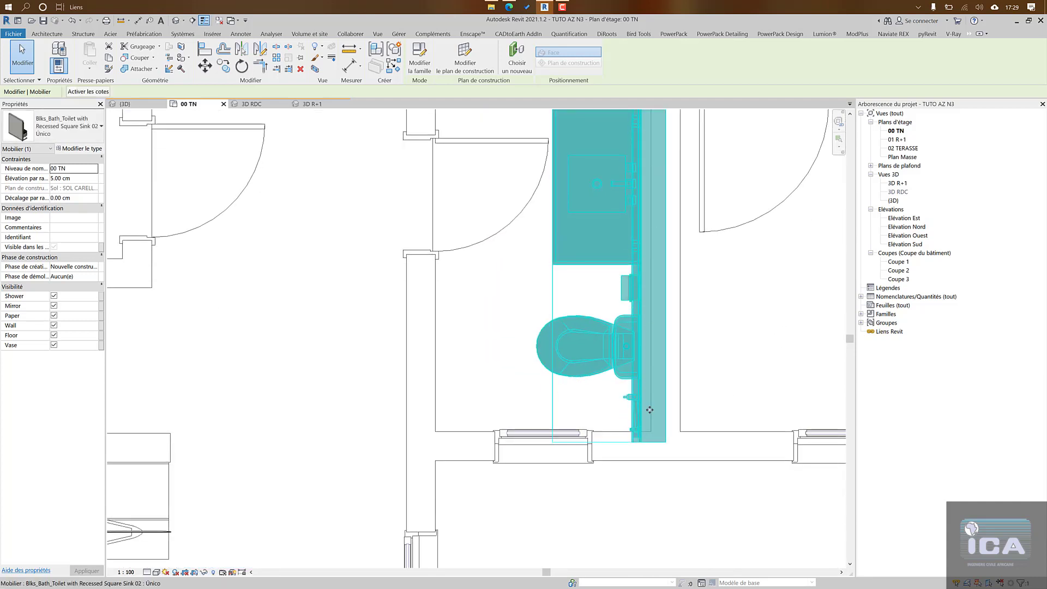
scroll(626, 358, down, 2)
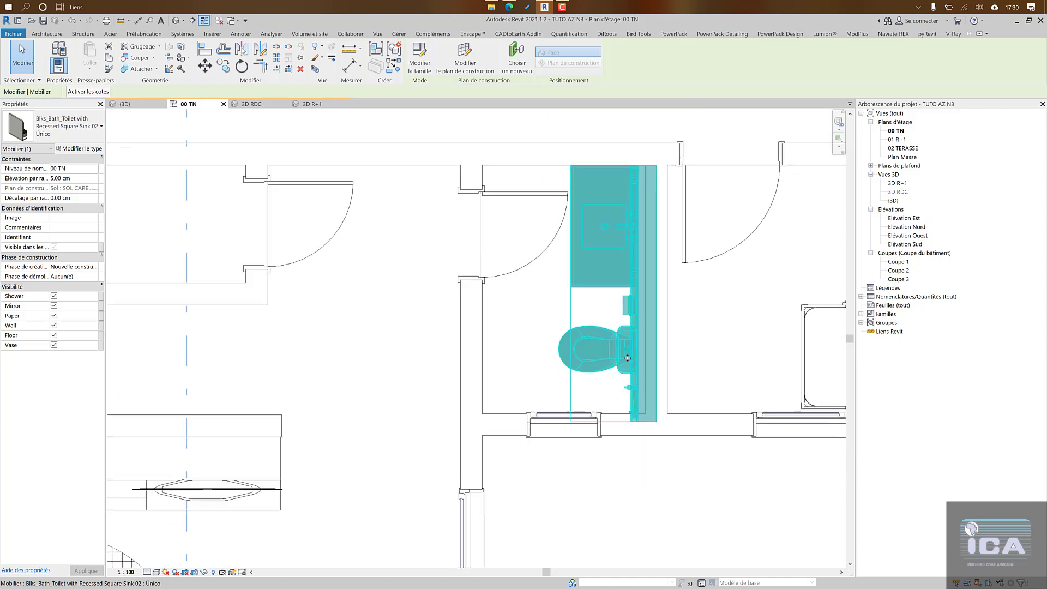
key(Escape)
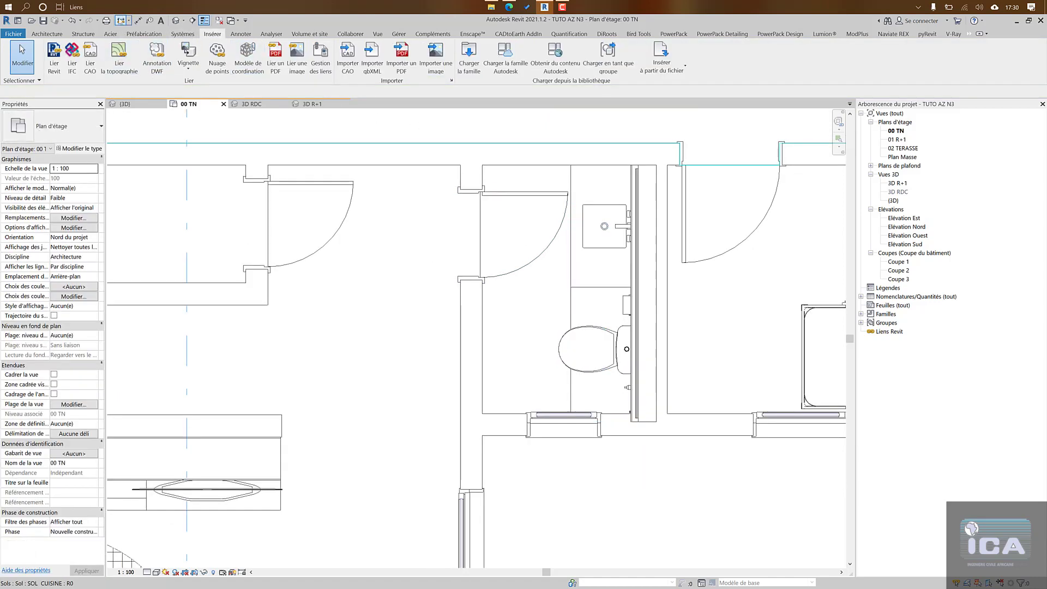
Step: Measure the bathroom's inner length along the unit's back edge, from its upper corner to the window wall
click(120, 21)
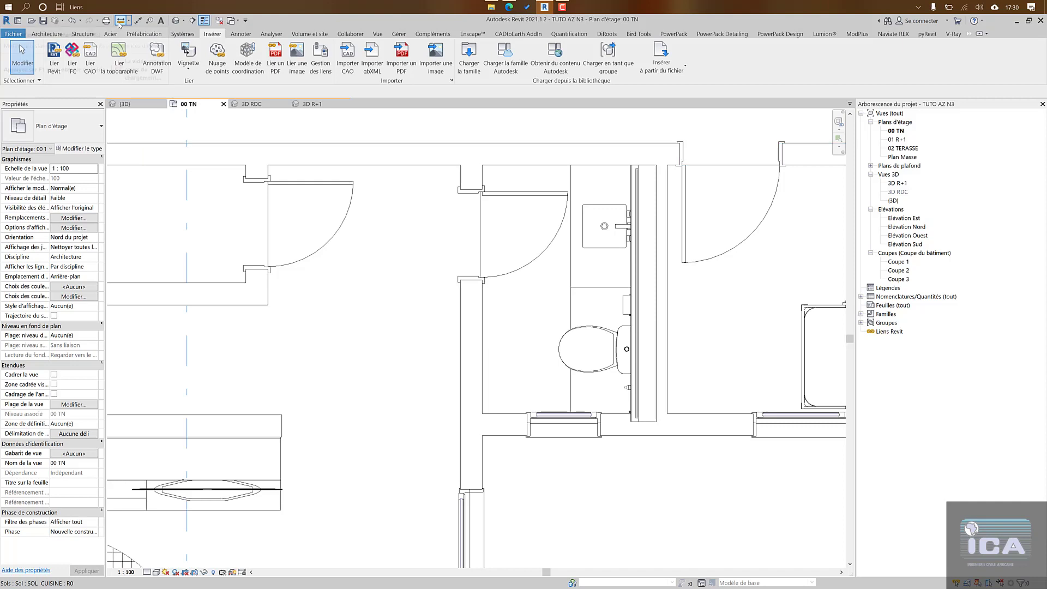
click(656, 166)
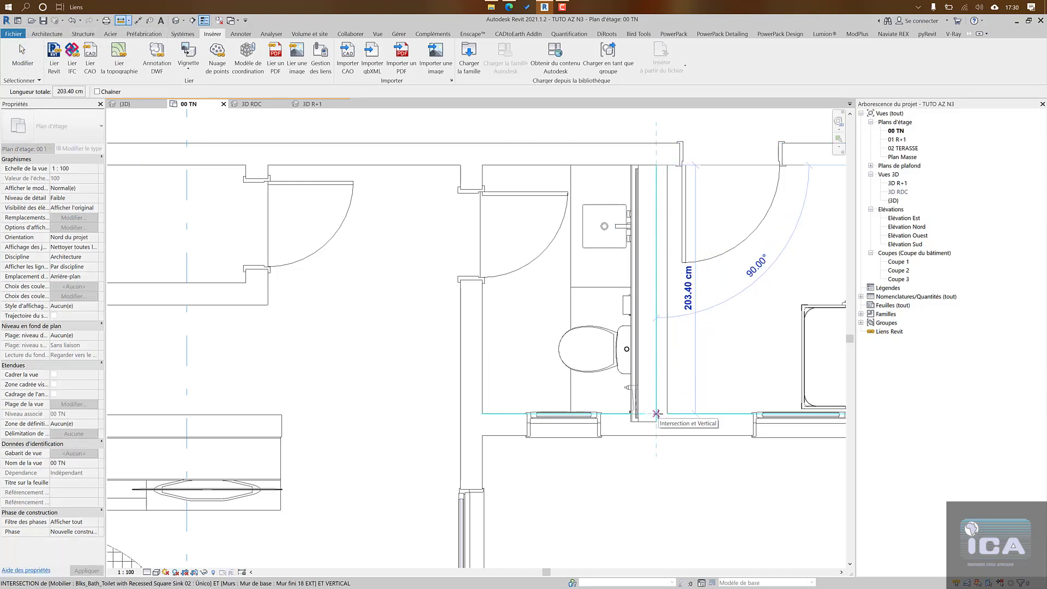
key(Escape)
key(Escape)
Step: Set the Wall Width type parameter of the toilet and sink unit to 203 cm
click(647, 391)
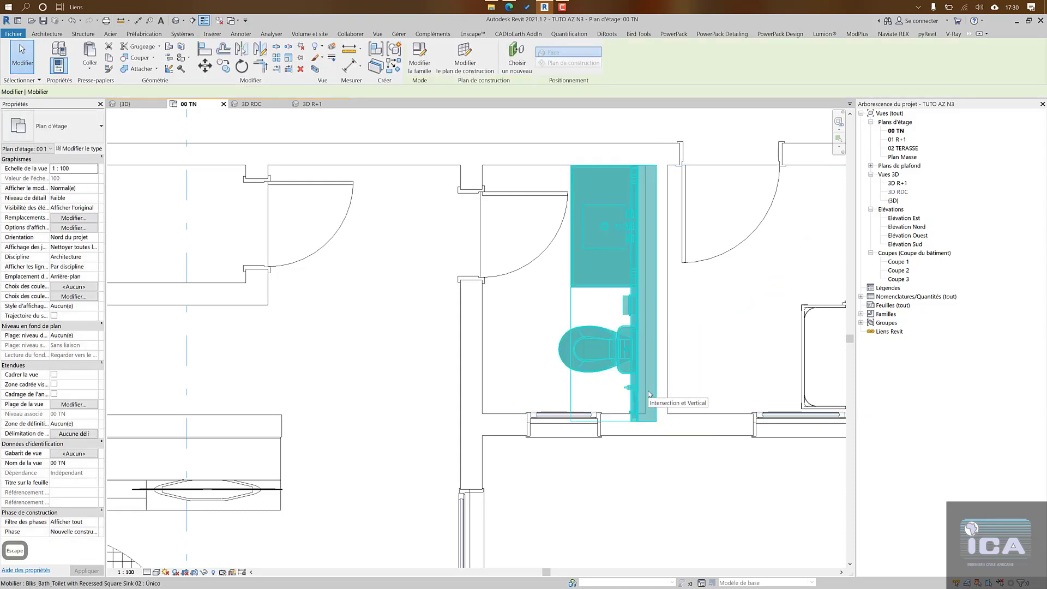
click(71, 150)
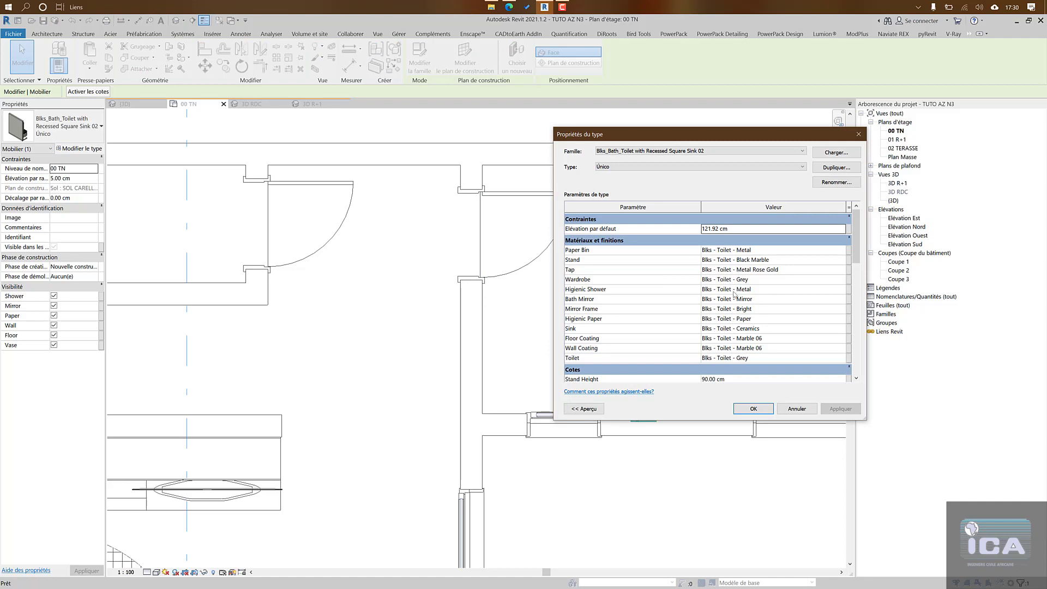
scroll(735, 295, down, 3)
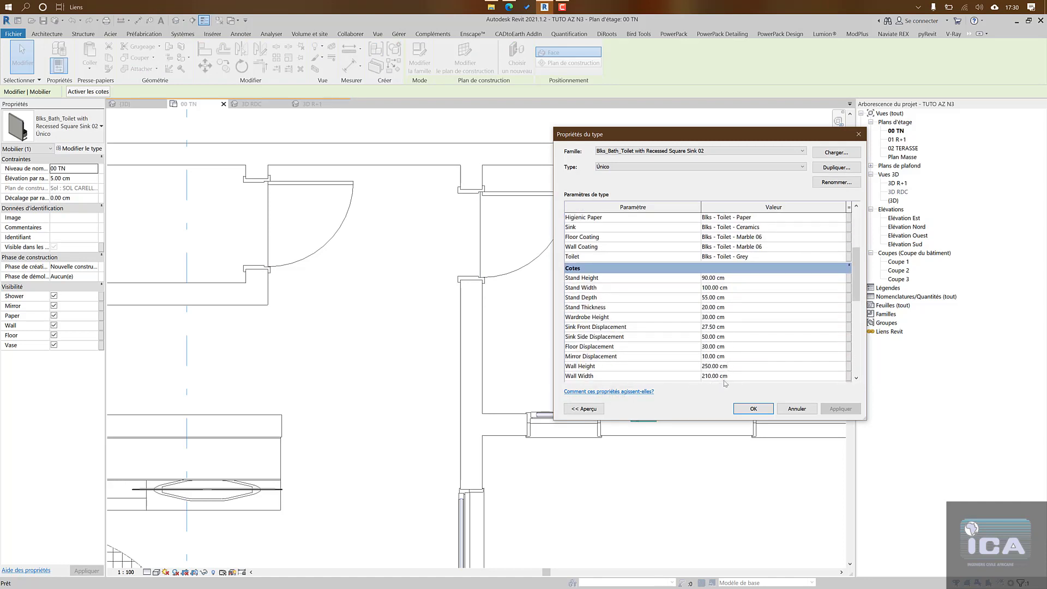
scroll(728, 383, down, 1)
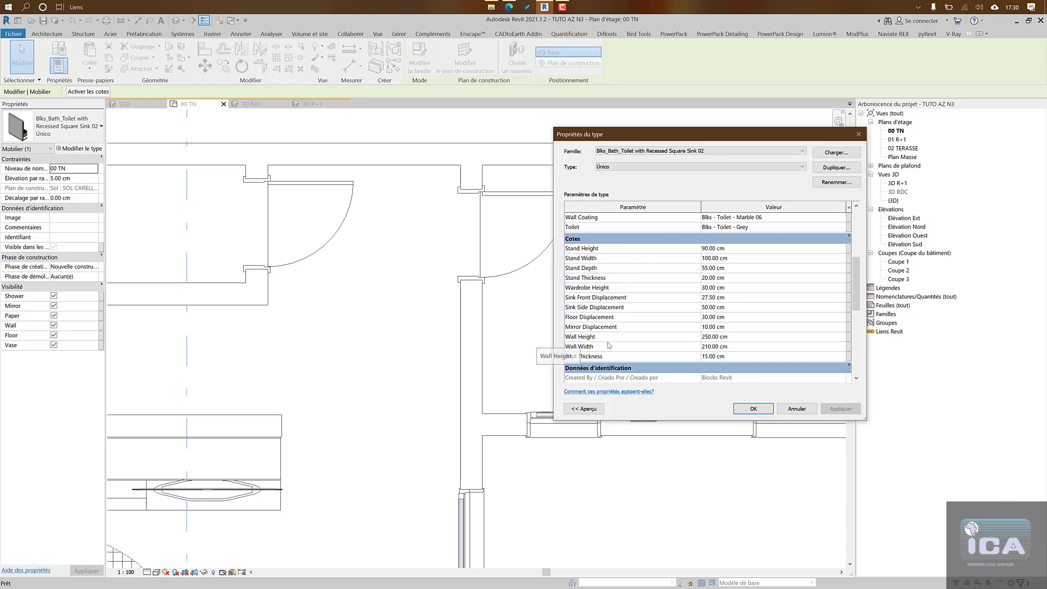
click(753, 349)
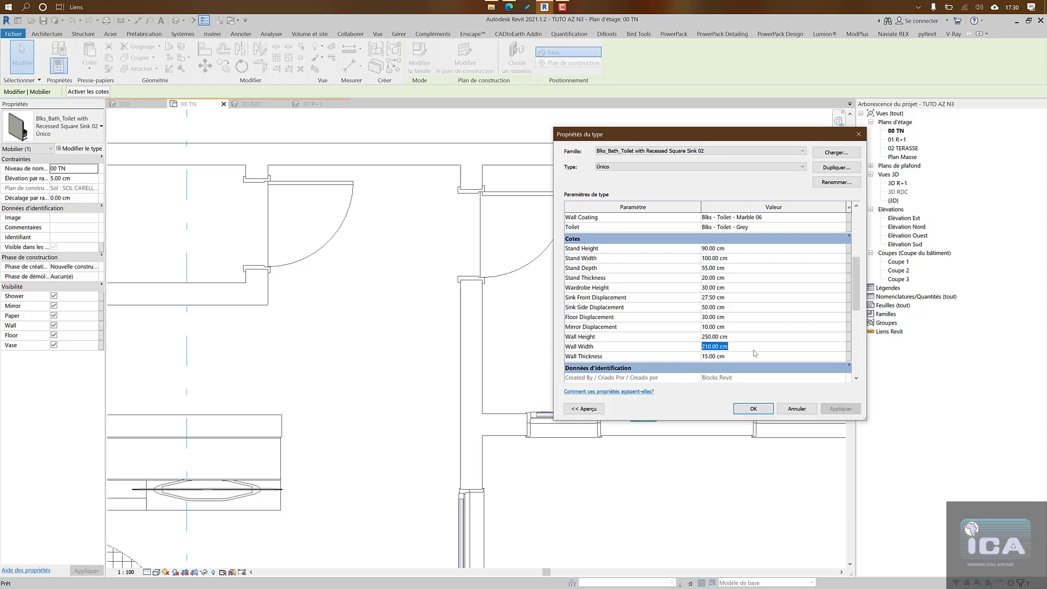
text(203)
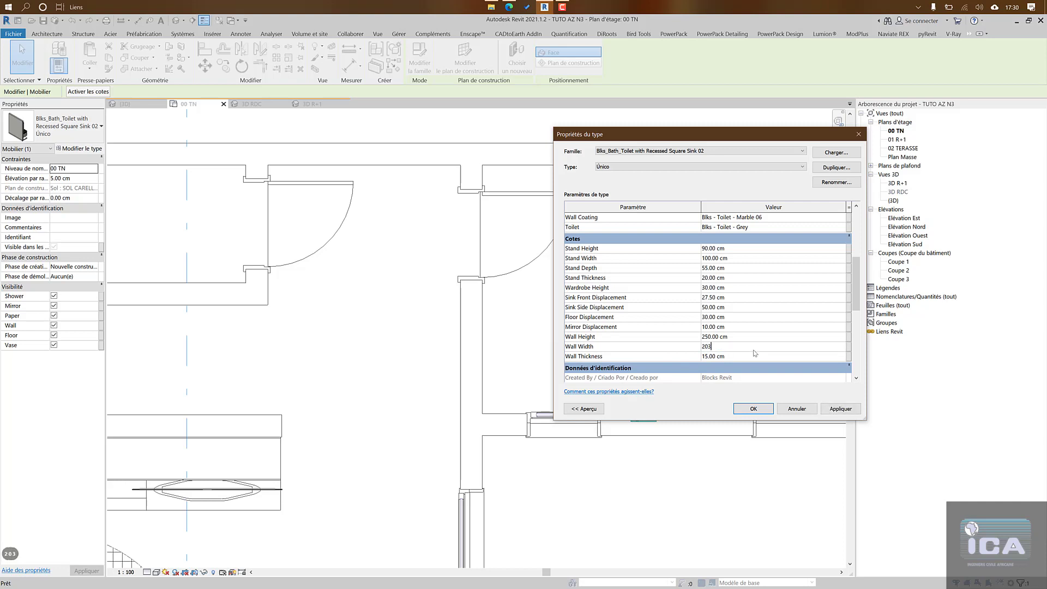
click(741, 410)
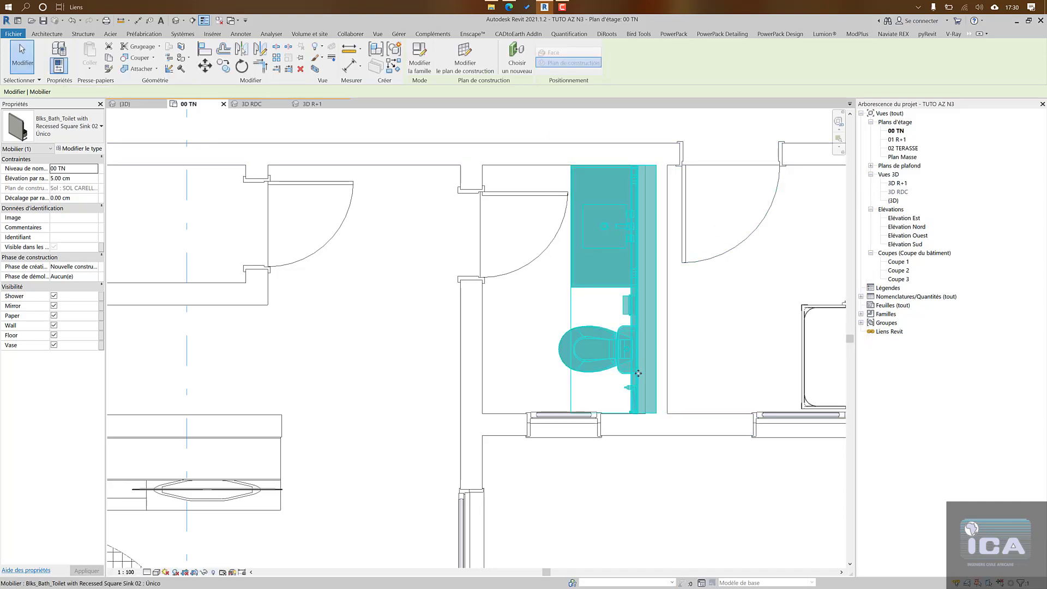
key(Escape)
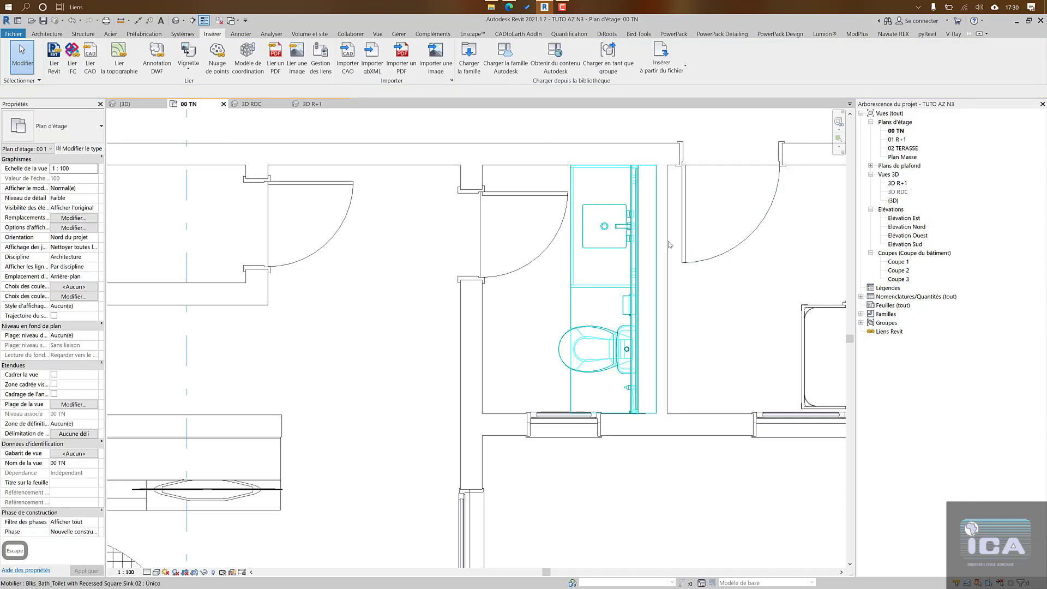
Step: Open the 3D RDC view and turn off the Floor visibility of the bathroom's toilet and sink unit
double_click(904, 194)
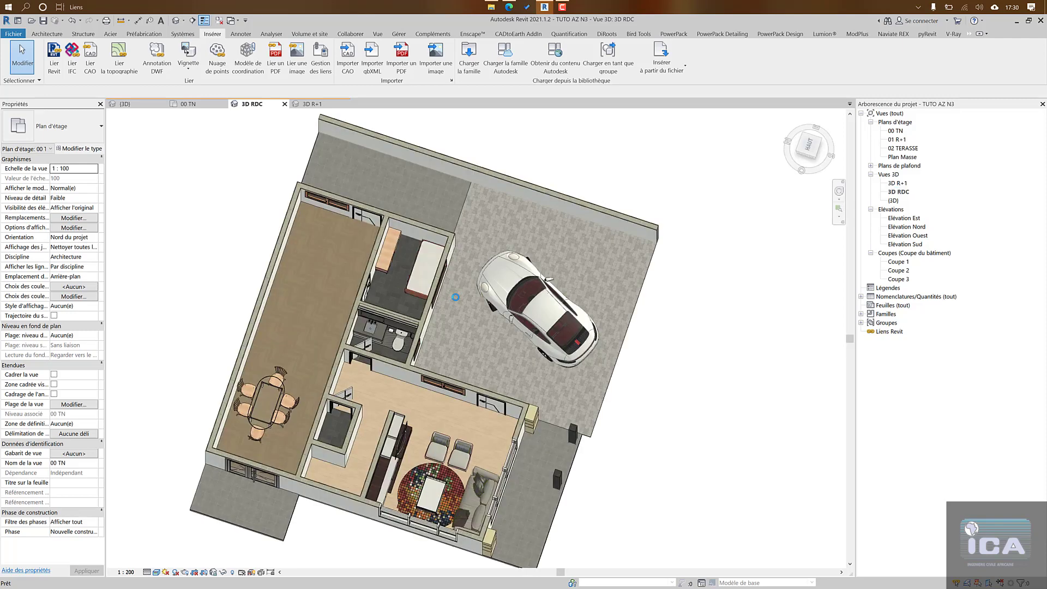
scroll(393, 362, up, 5)
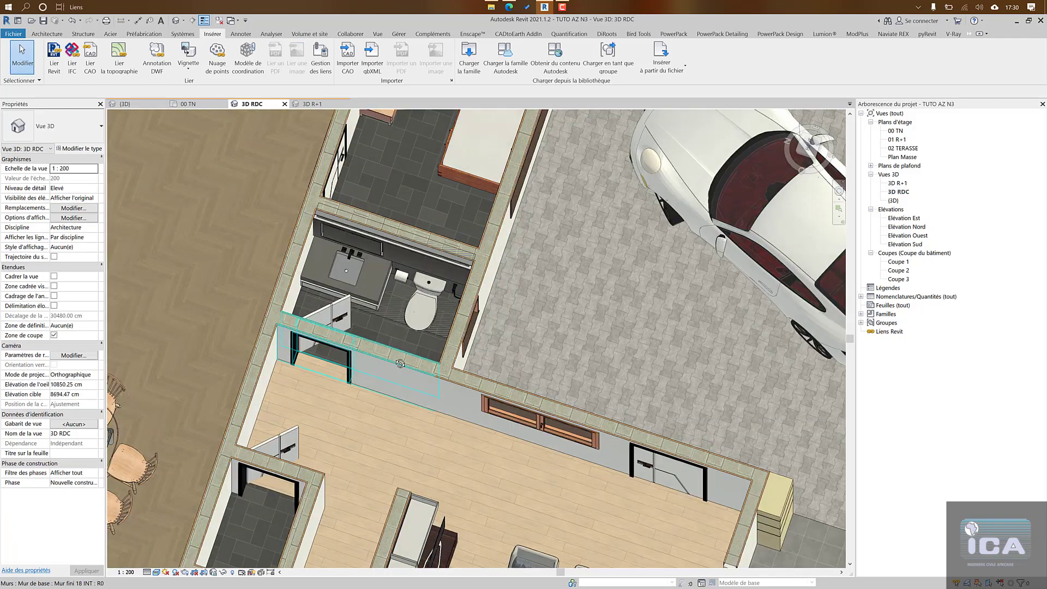
shift+middle_drag(400, 363, 377, 333)
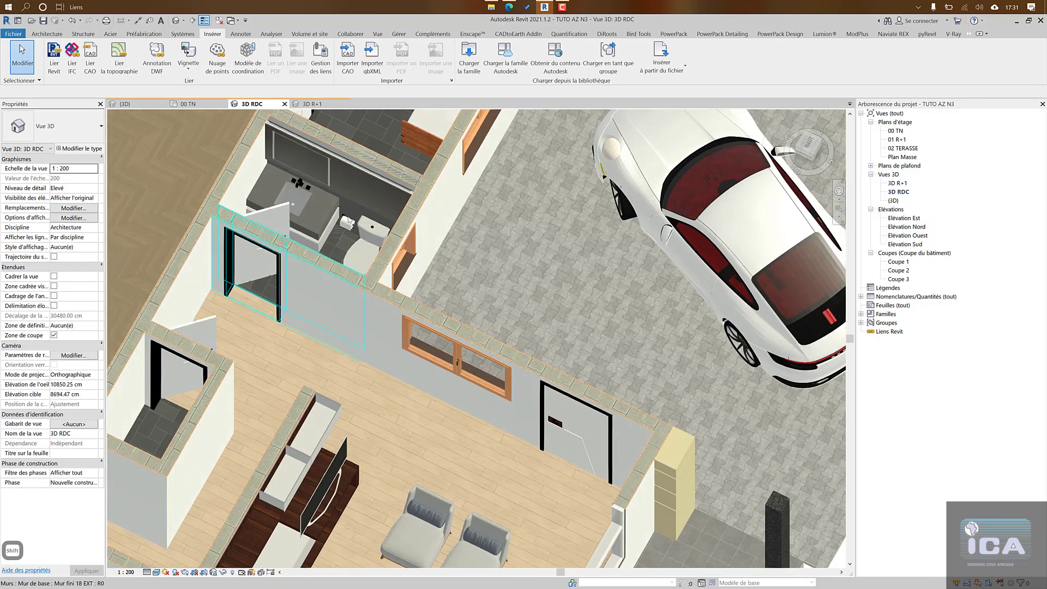
scroll(349, 220, up, 3)
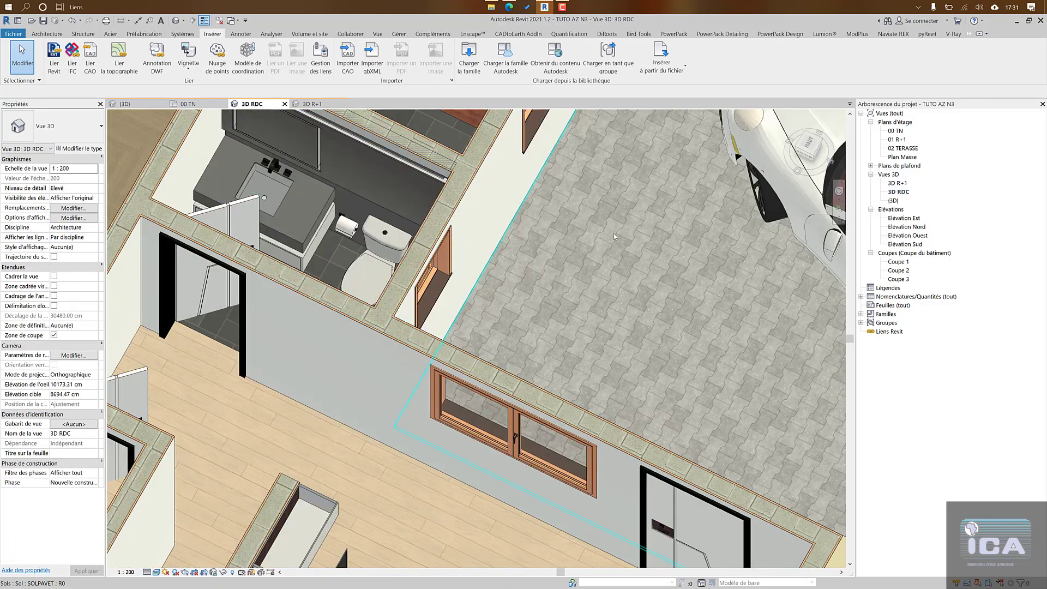
scroll(600, 247, down, 4)
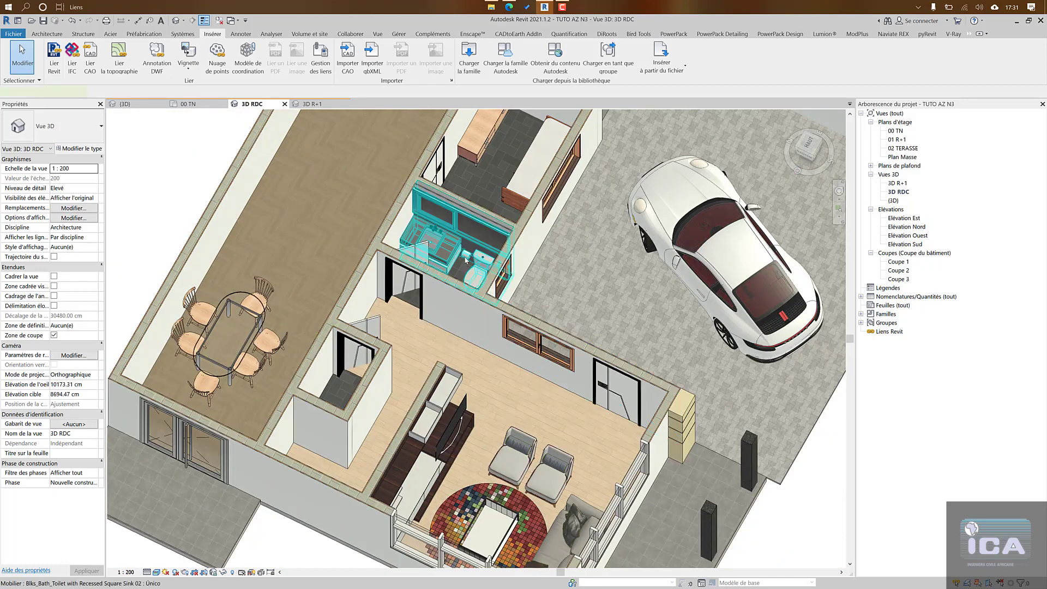
click(466, 261)
scroll(551, 240, up, 5)
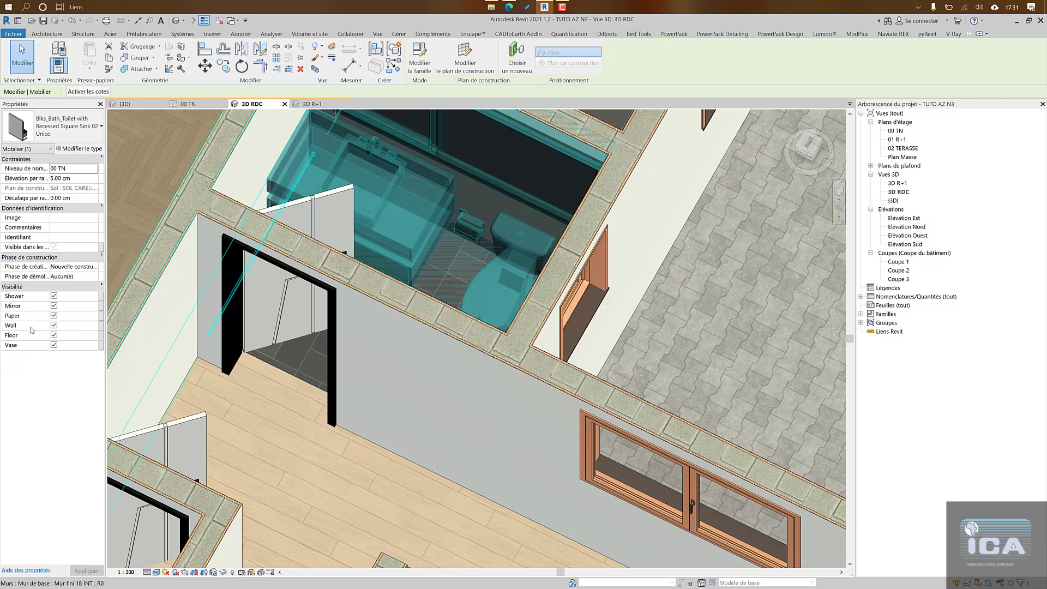
click(53, 335)
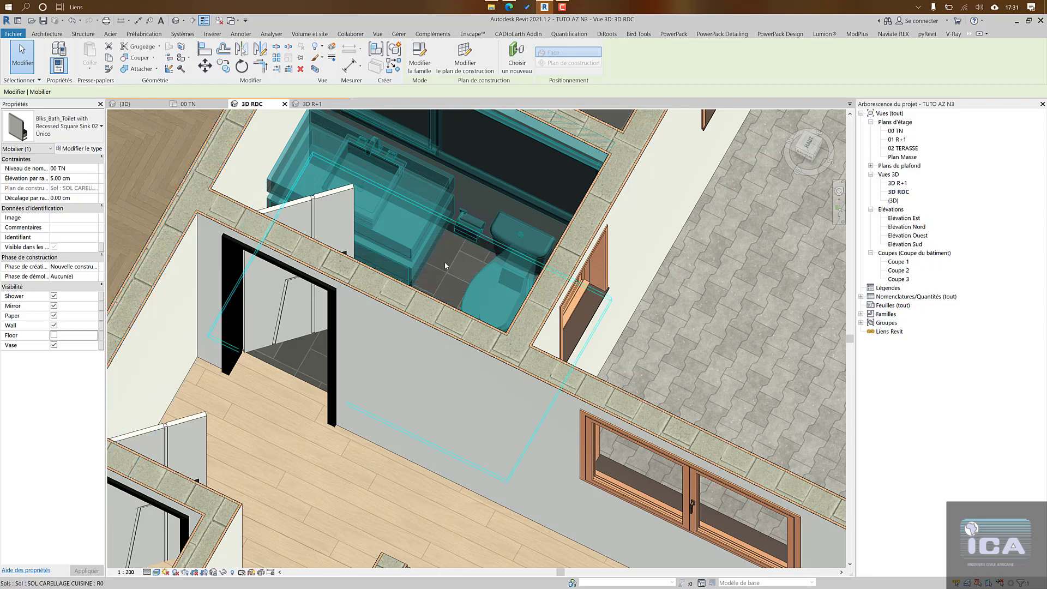
scroll(449, 276, down, 3)
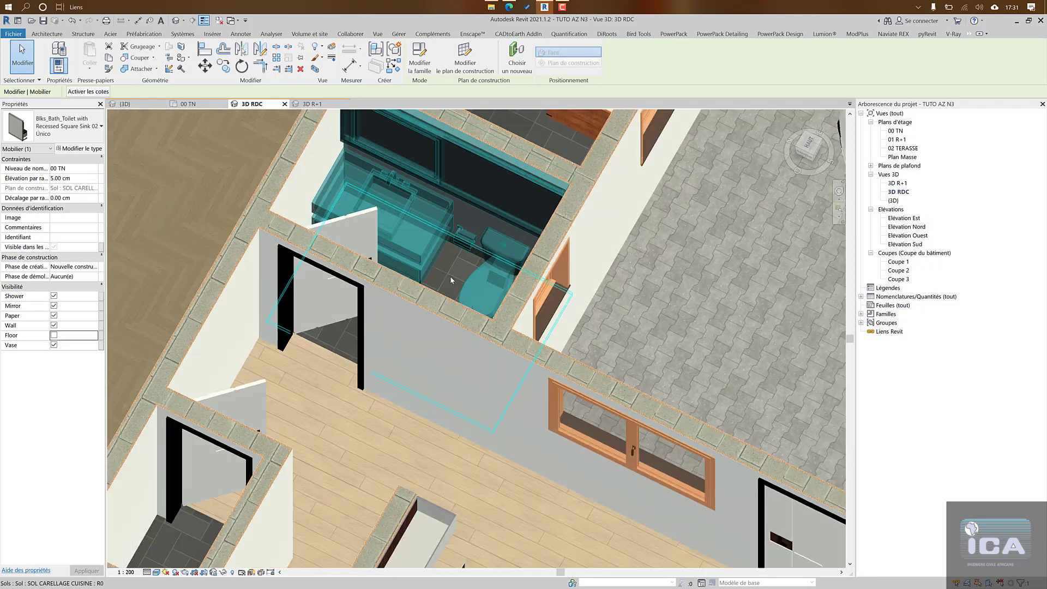
key(Escape)
Step: Start the Enscape live rendering of the furnished ground floor from the 3D RDC view
scroll(450, 336, down, 3)
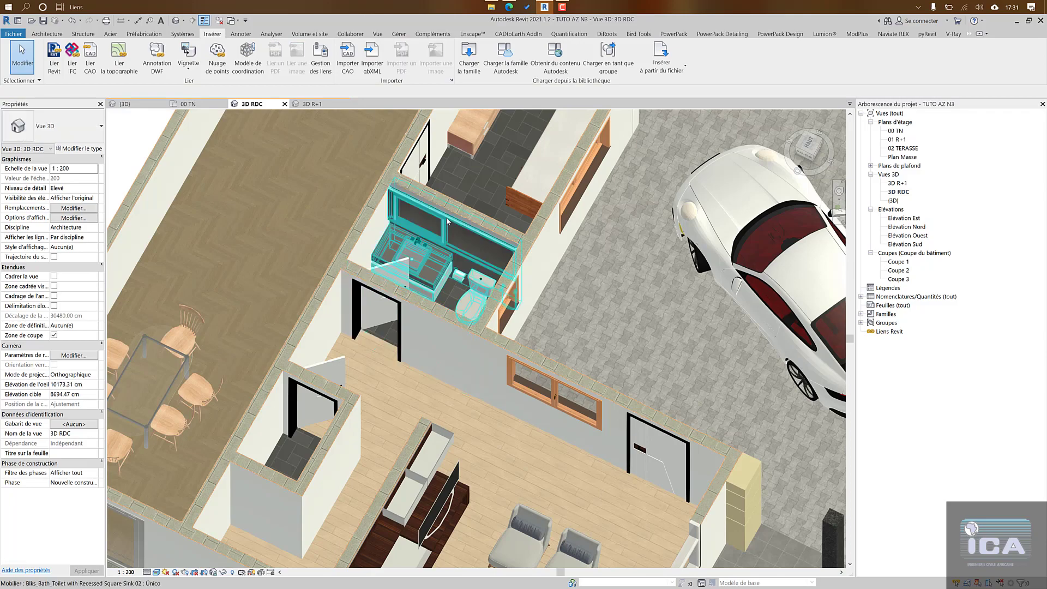
scroll(483, 288, up, 6)
scroll(483, 288, down, 4)
middle_drag(487, 464, 404, 400)
scroll(468, 340, down, 2)
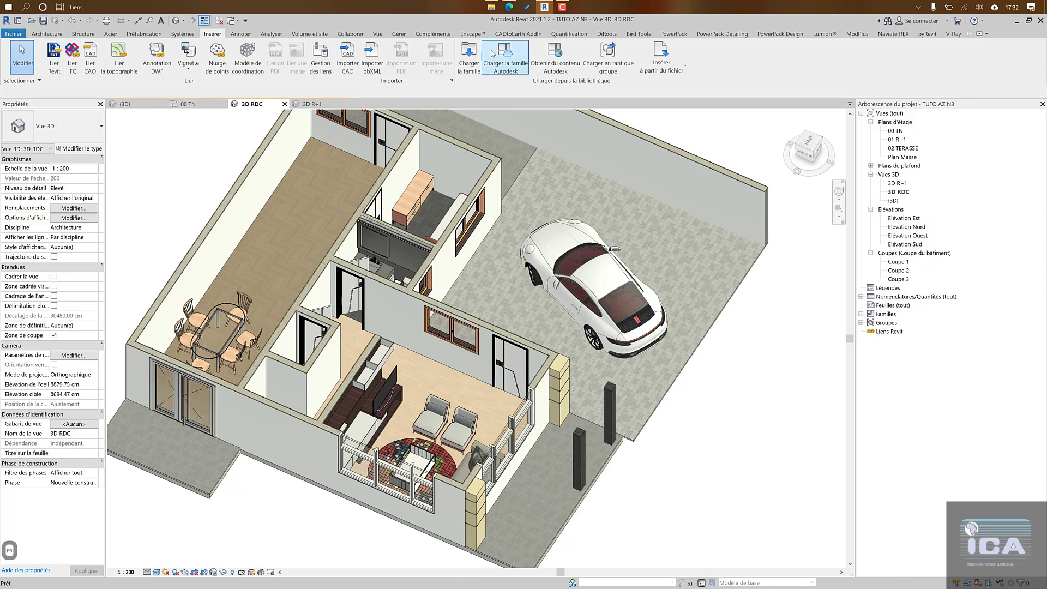
click(476, 35)
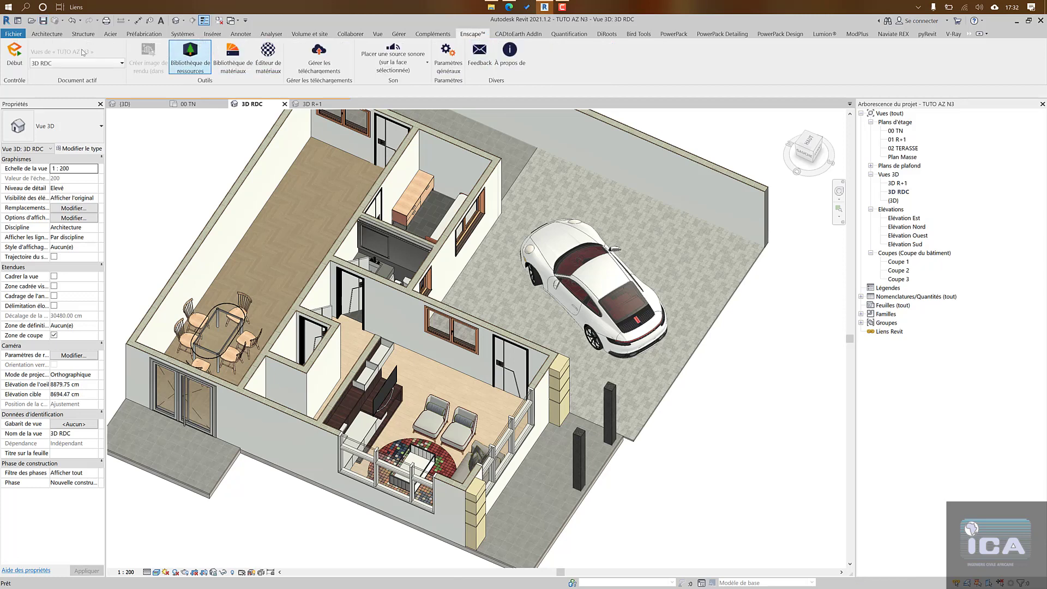
click(14, 51)
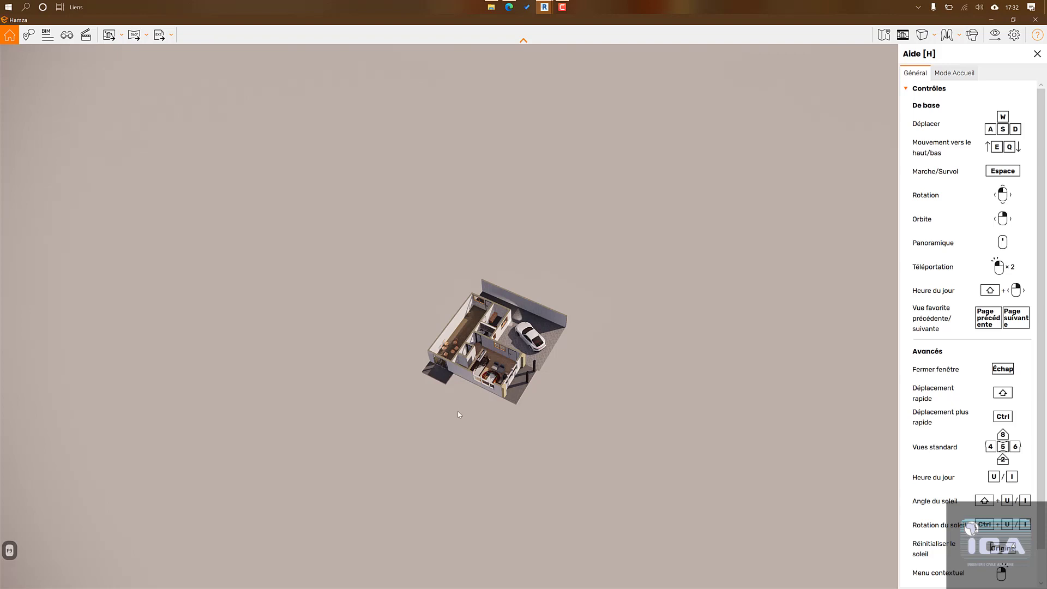
Step: Examine the rendered ground floor from above, circling from the living room side around to the car and driveway
key(w)
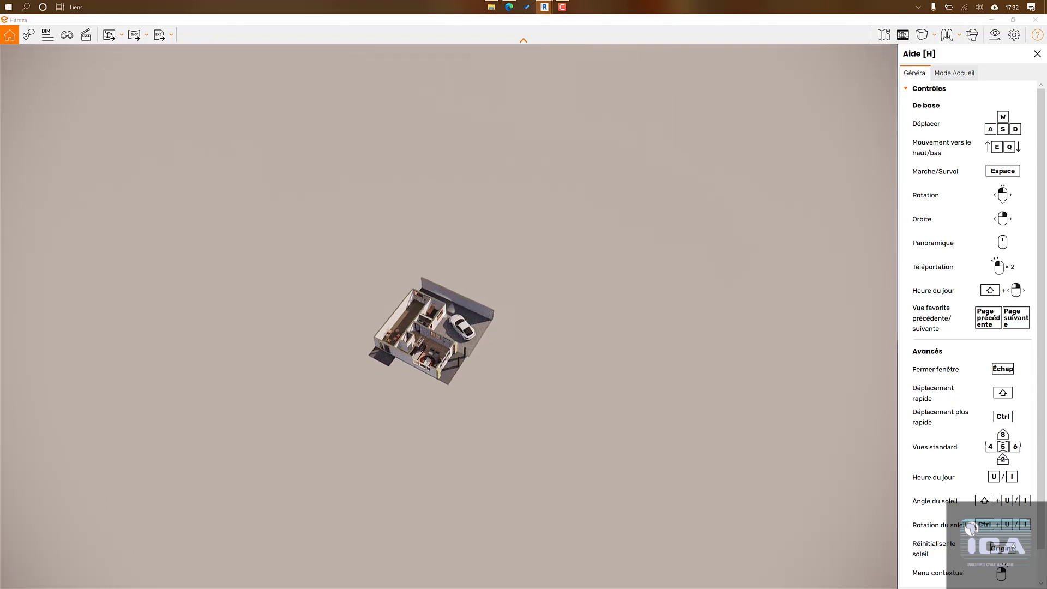
key(shift+w)
key(shift+w)
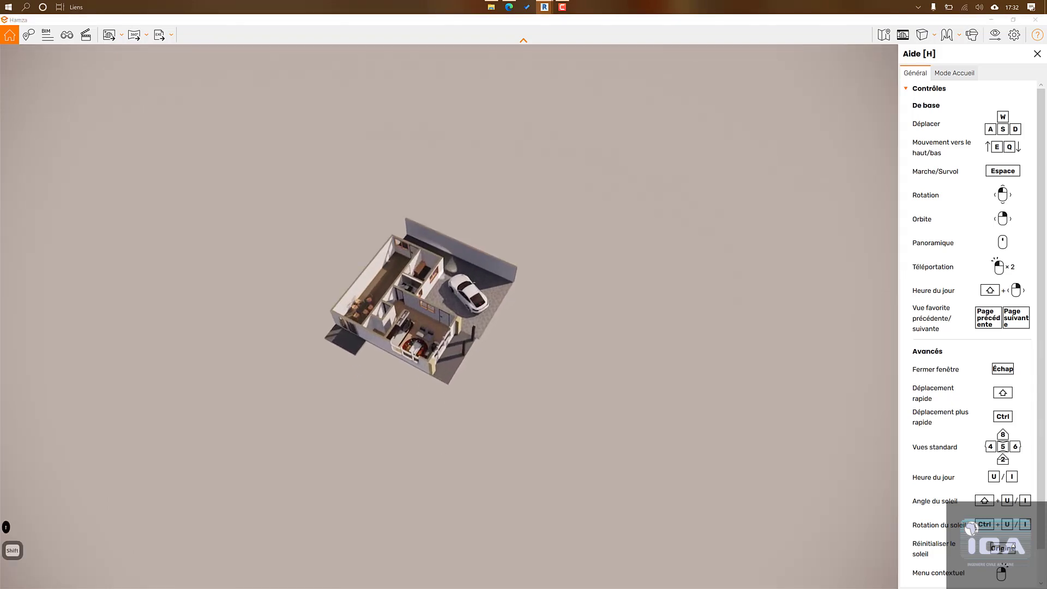
key(shift+w)
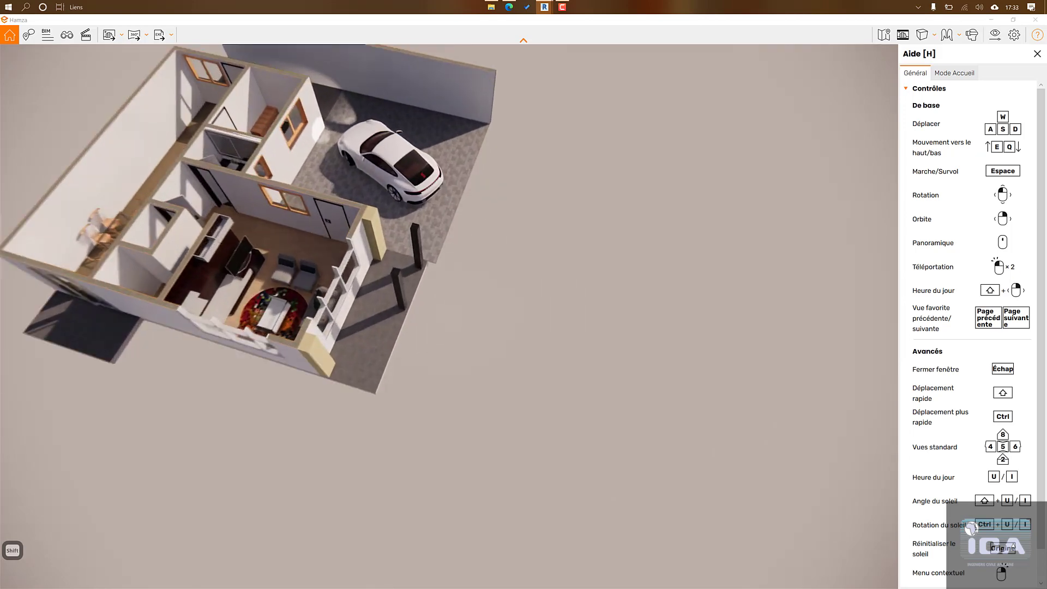
key(shift+s)
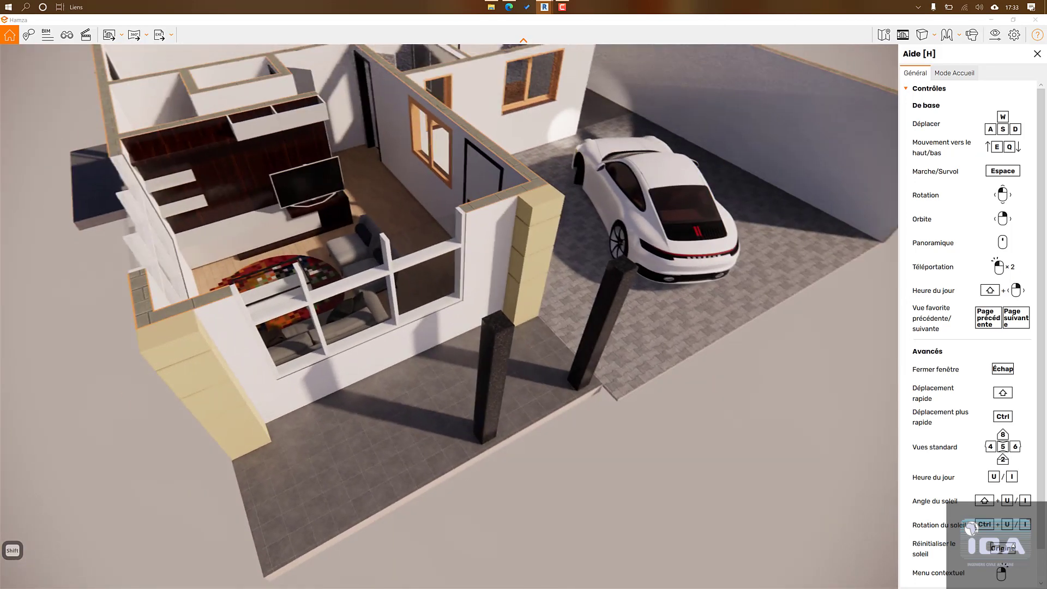
key(e)
key(e)
key(e)
key(e)
key(e)
key(e)
key(e)
key(e)
key(e)
key(e)
key(e)
key(e)
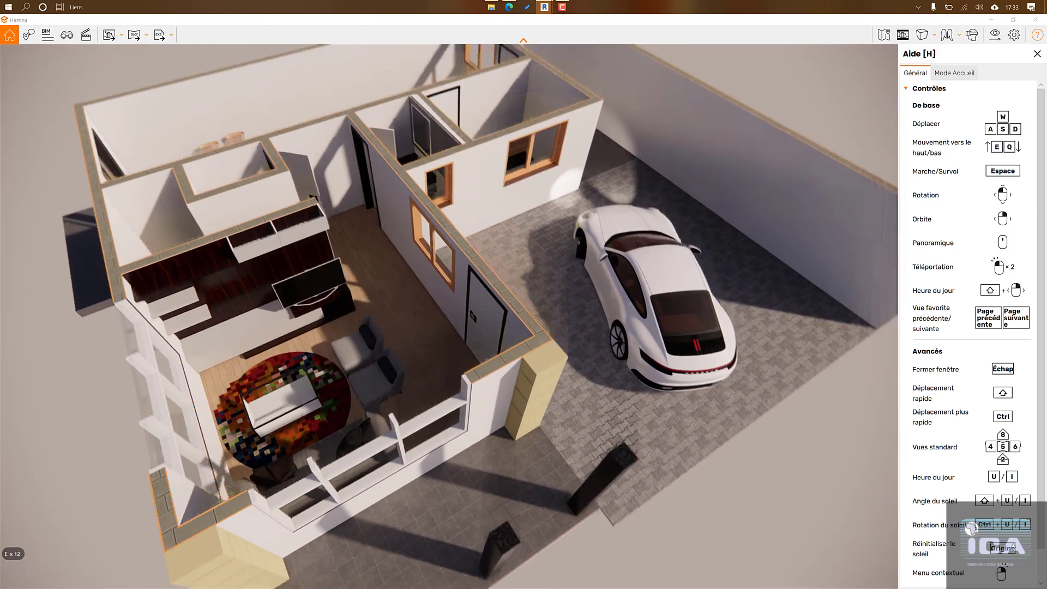
key(Right)
key(Right)
key(Right)
key(Right)
key(Right)
key(Right)
key(Right)
key(Right)
key(Right)
key(Right)
key(Right)
key(Right)
key(Right)
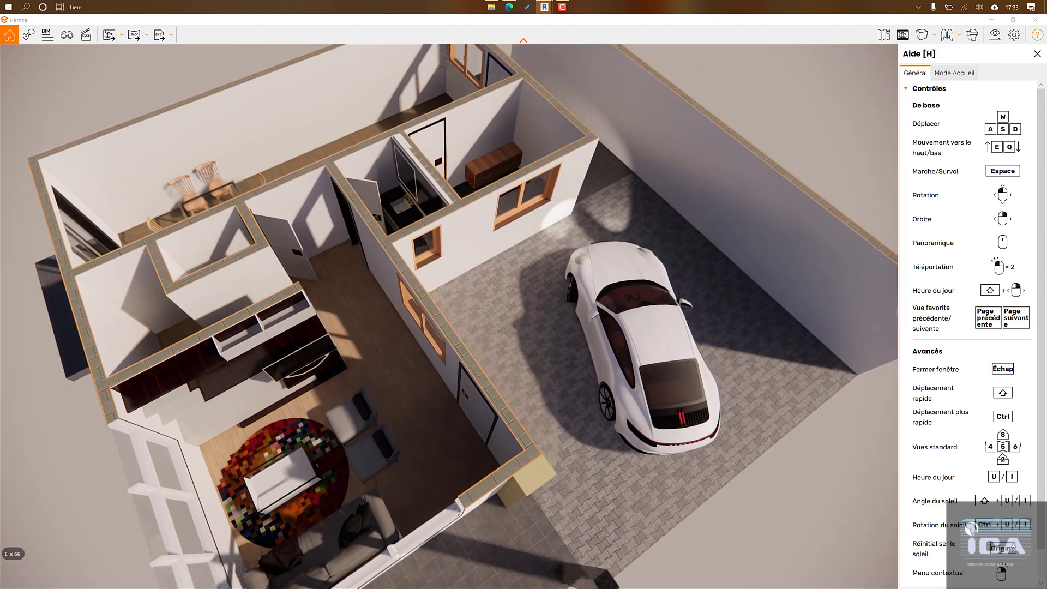
key(Right)
key(Right)
key(Right)
key(Right)
key(Right)
key(Right)
key(Right)
key(Right)
key(Right)
key(Right)
key(Right)
key(Right)
key(Right)
key(Right)
key(Right)
key(Right)
key(Right)
key(Right)
key(Right)
key(Right)
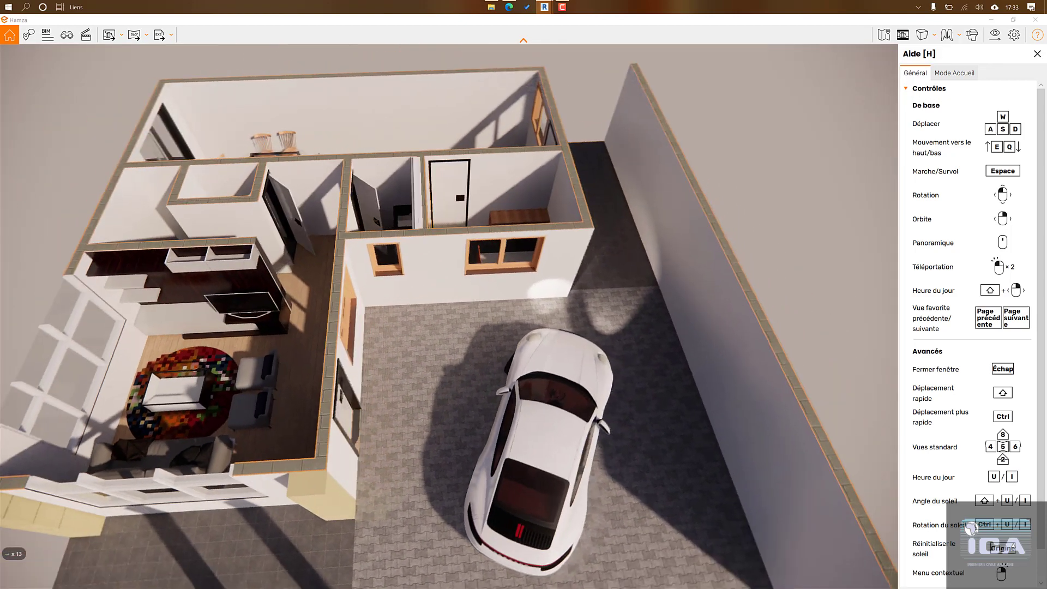
key(Right)
key(Right)
key(Right)
key(Right)
key(Right)
key(Right)
key(Right)
key(Right)
key(Right)
key(Right)
key(Right)
key(Right)
key(Right)
key(Right)
key(Right)
key(Right)
key(Right)
key(Right)
key(Right)
key(Right)
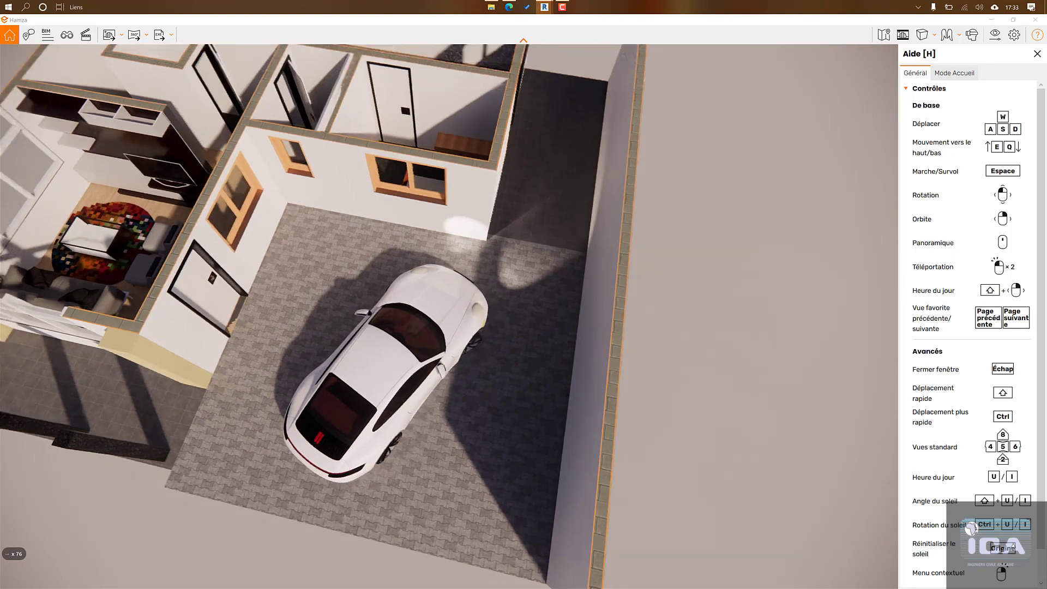
Step: Examine the living room from above the driveway side, including the sofa, rug, armchairs and TV wall
key(Up)
key(Up)
key(Up)
key(Up)
key(Up)
key(Up)
key(Up)
key(Up)
key(Up)
key(Up)
key(Up)
key(Up)
key(Up)
key(Up)
key(Up)
key(Up)
key(Up)
key(Up)
key(Up)
key(Up)
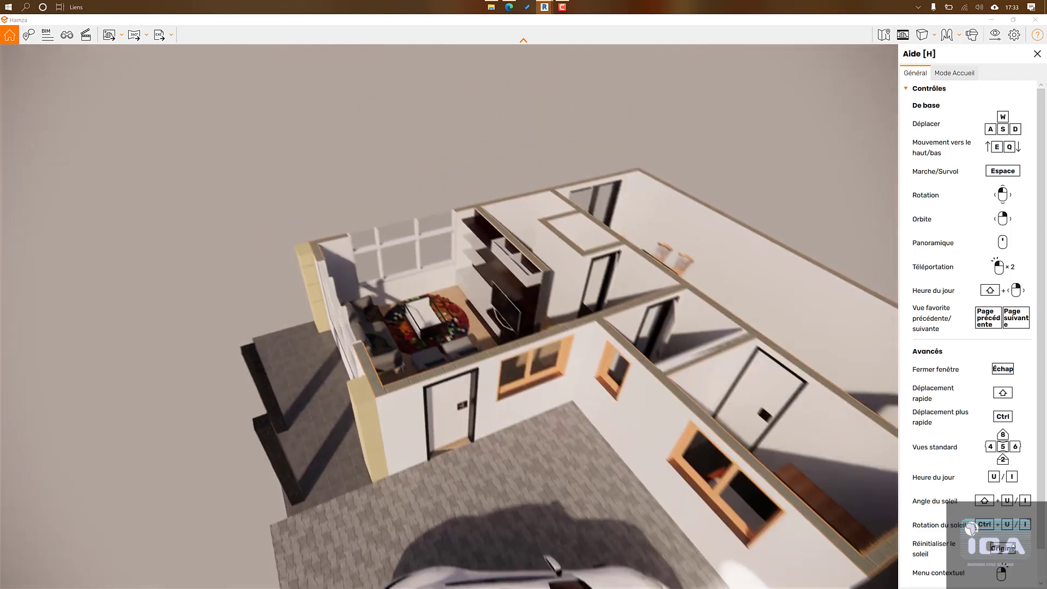
key(Up)
key(Up)
key(Up)
key(Up)
key(Up)
key(Up)
key(Up)
key(Up)
key(Up)
key(Up)
key(Up)
key(Up)
key(Up)
key(Up)
key(Up)
key(Up)
key(Up)
key(Up)
key(Up)
key(Up)
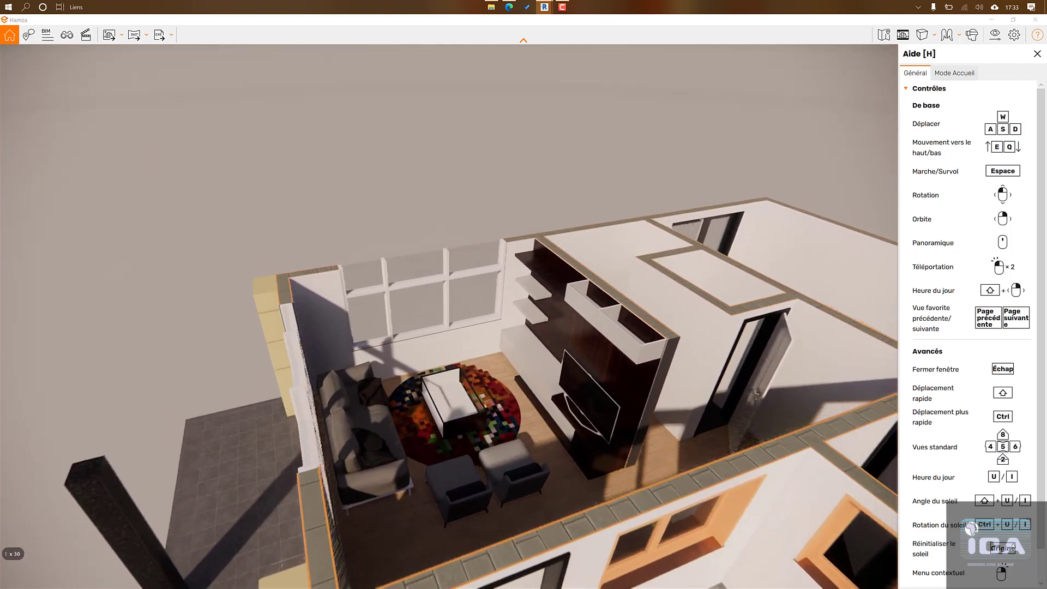
Step: Shift the rendering's time of day until the dining table, chairs and wooden floor are brightly lit
key(e)
key(e)
key(e)
key(e)
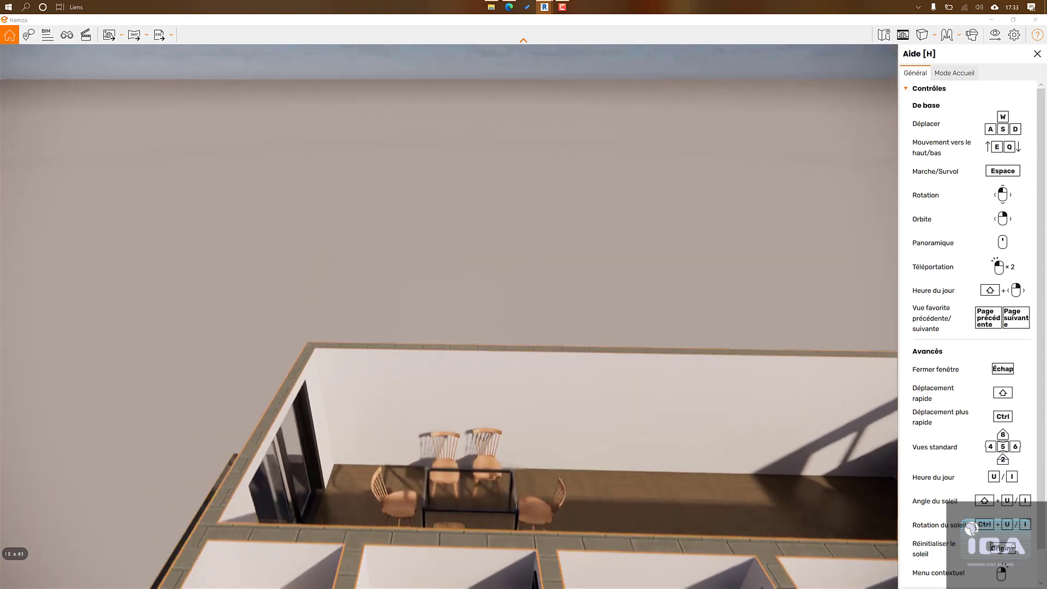
key(e)
key(e)
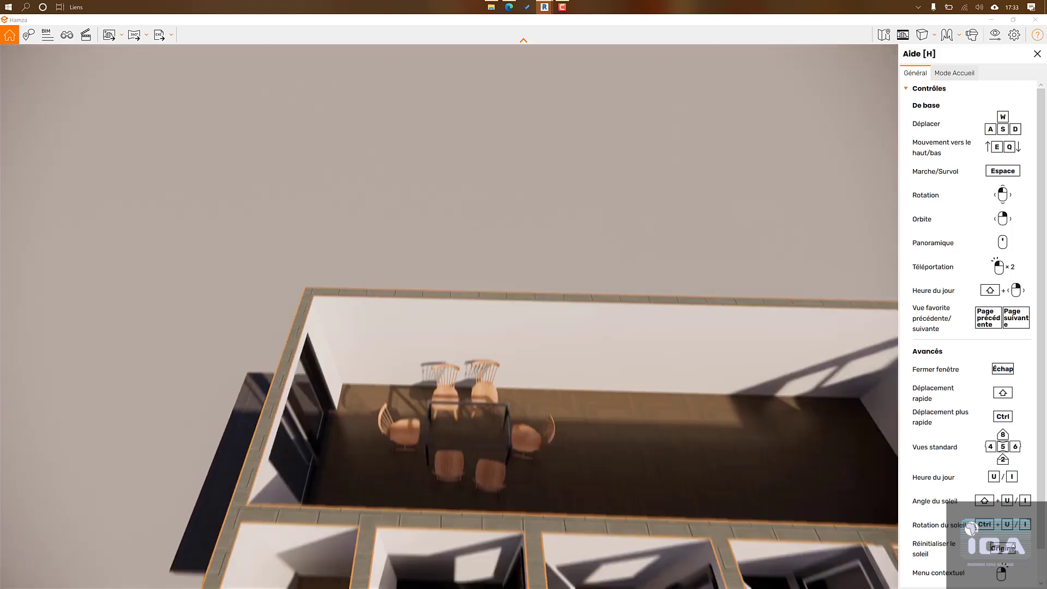
key(Up)
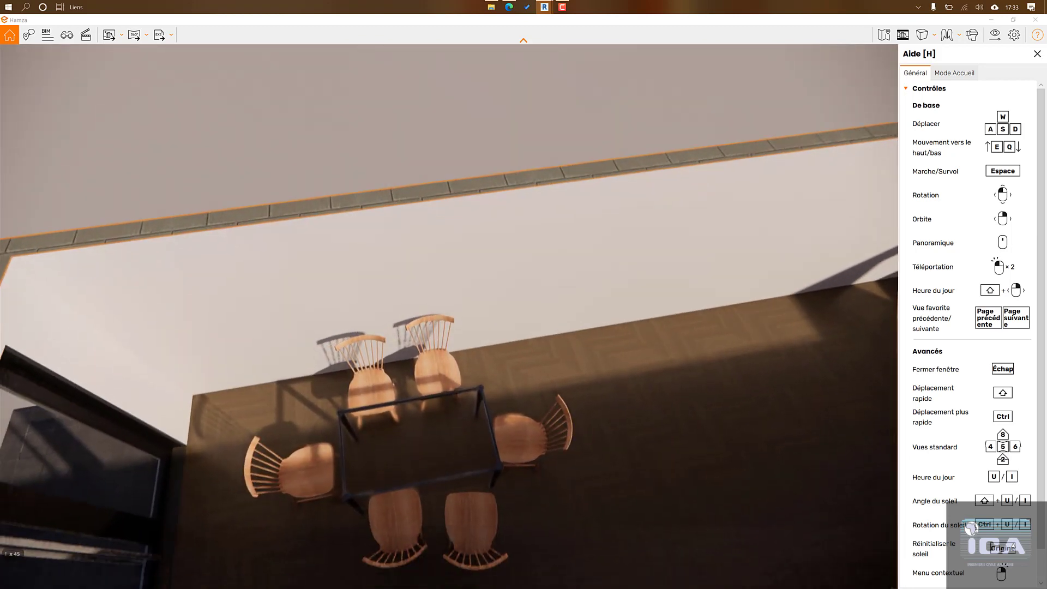
key(i)
key(i)
key(i)
key(i)
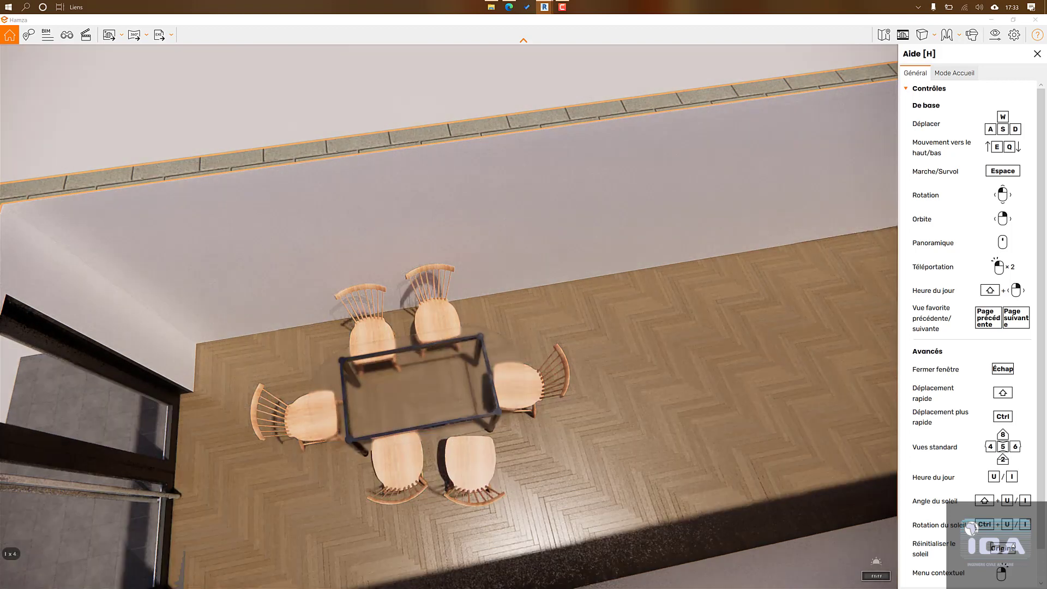
Step: Examine the dining table, wooden chairs and herringbone floor of the long room up close in the rendering
drag(448, 317, 548, 330)
key(Up)
key(Up)
key(Up)
key(Up)
key(Up)
key(Up)
key(Up)
key(Up)
key(Up)
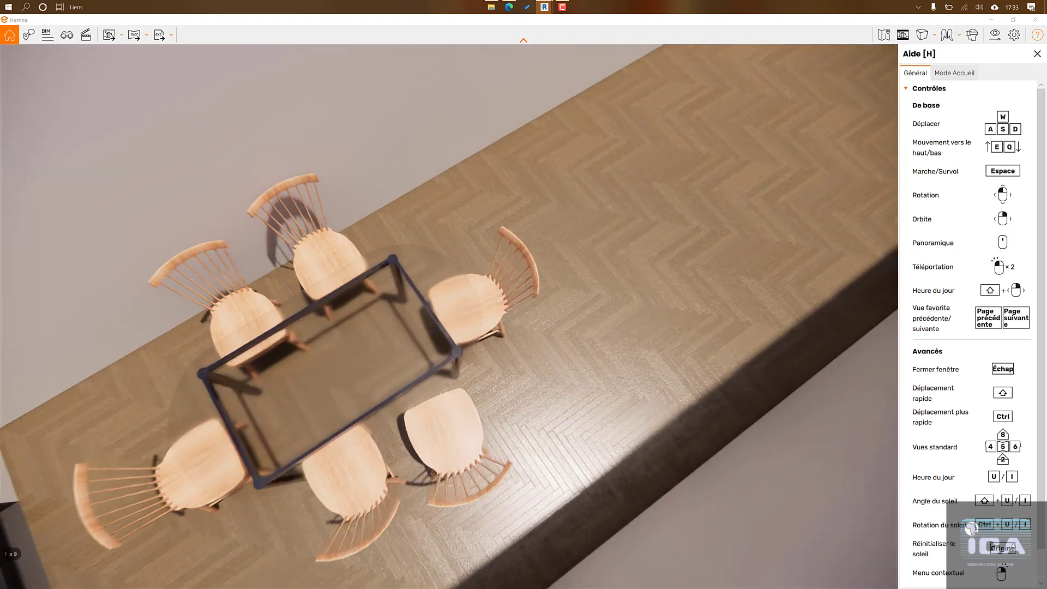
key(Up)
key(Up)
key(Up)
key(Up)
key(Up)
key(Up)
key(Up)
key(Up)
key(Up)
key(Up)
key(Up)
key(Up)
key(Up)
key(Up)
key(Up)
key(Up)
key(Up)
key(Up)
key(Up)
key(Up)
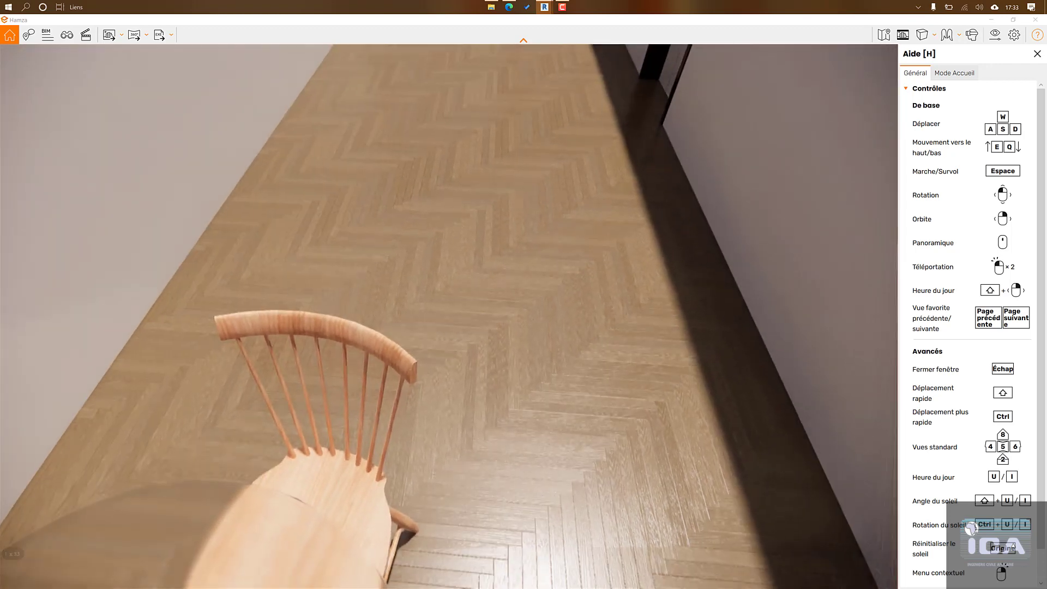
drag(524, 316, 583, 395)
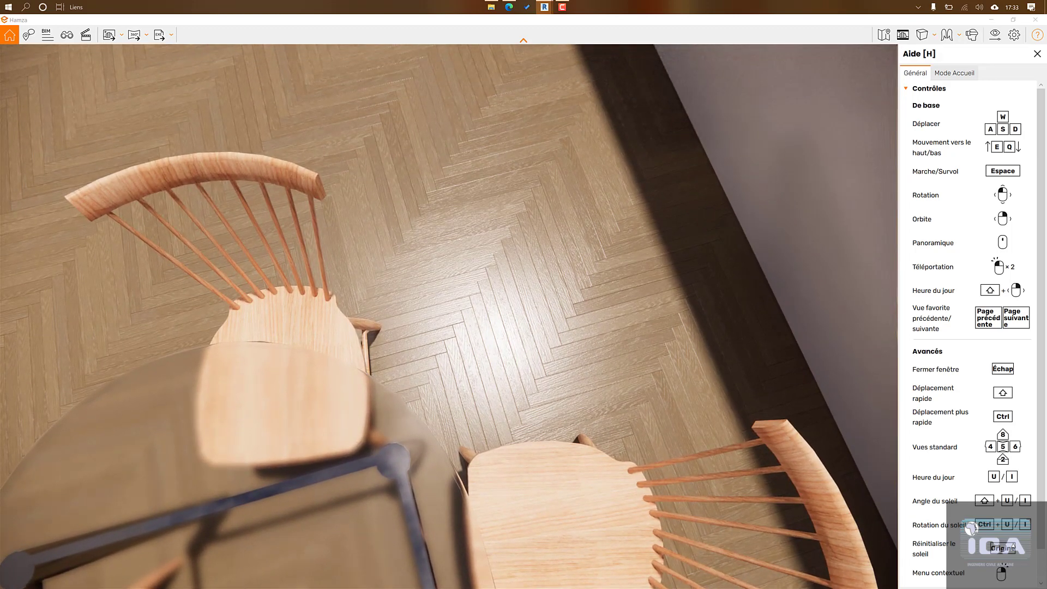
Step: Examine the herringbone planks up close, and the door and window at the far end of the long room
drag(297, 329, 298, 312)
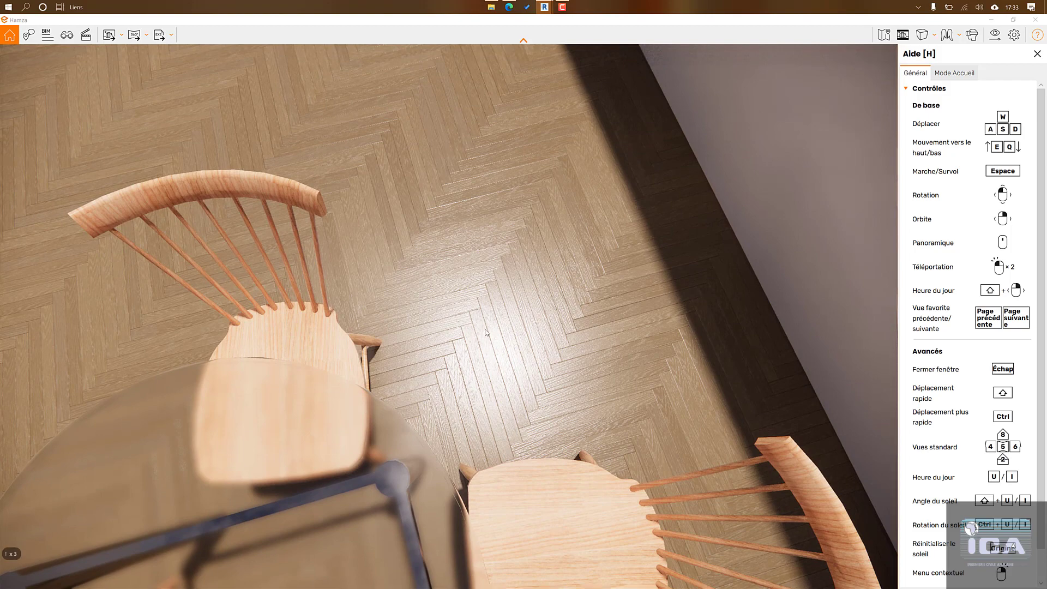
scroll(487, 333, up, 6)
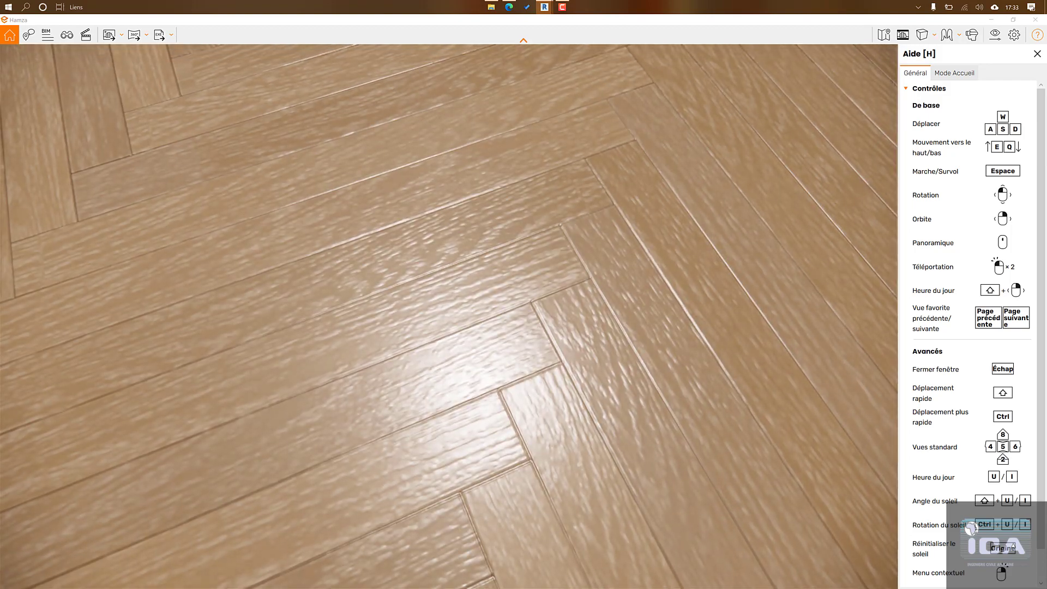
drag(487, 333, 403, 16)
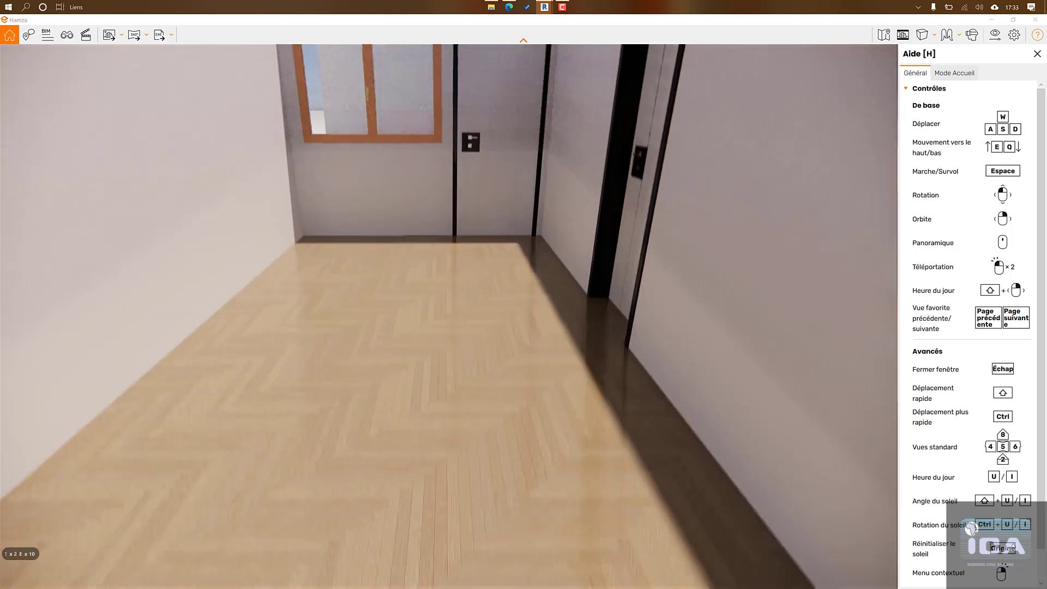
Step: Examine the small bedroom from above, including the single bed, wooden dresser, tiled floor and window facing the car
key(e)
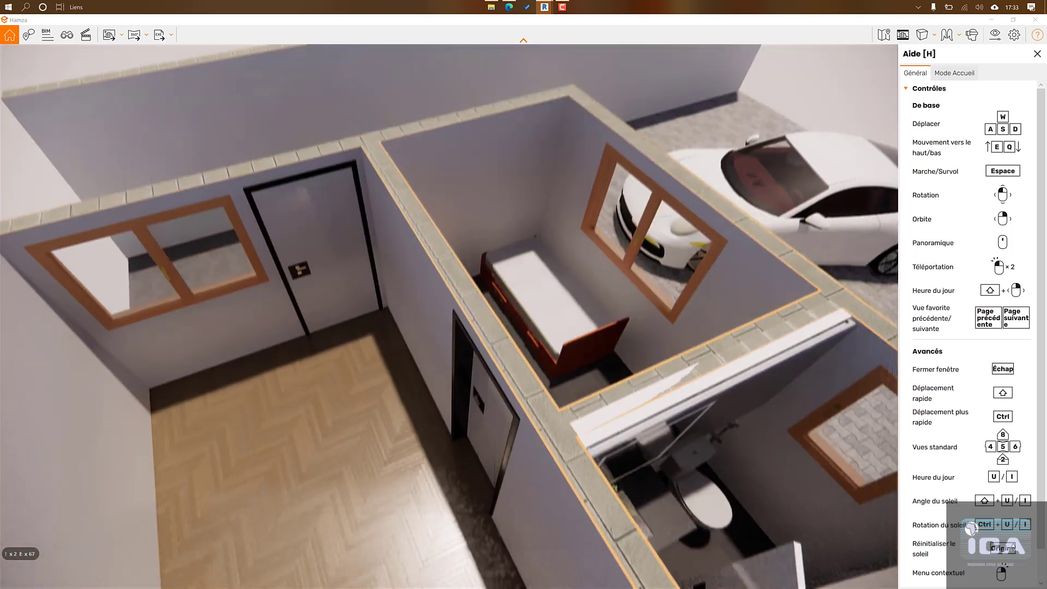
key(Up)
key(Up)
key(Up)
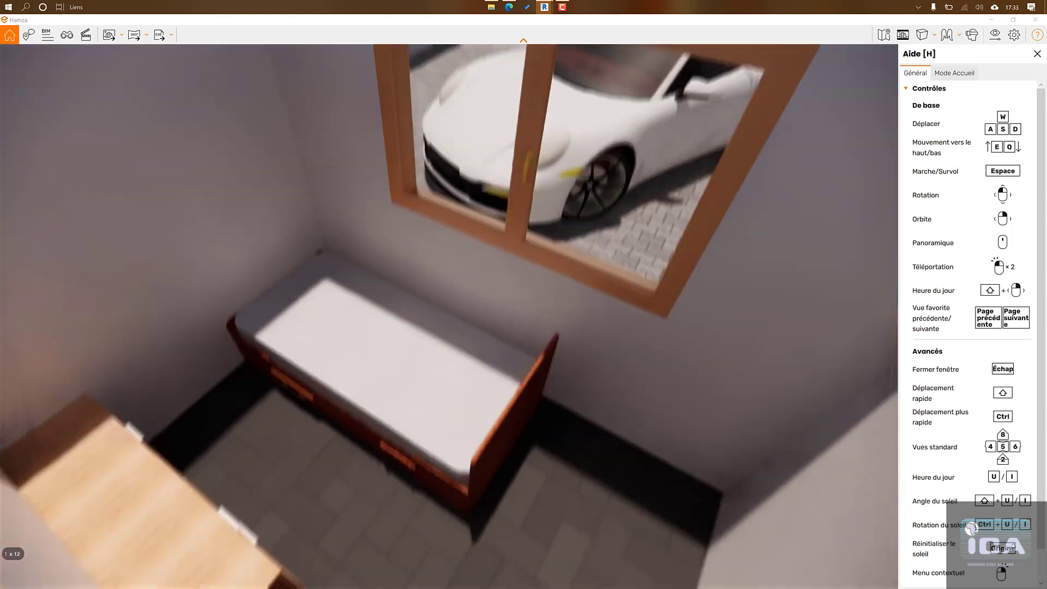
drag(449, 317, 300, 322)
key(Down)
key(Down)
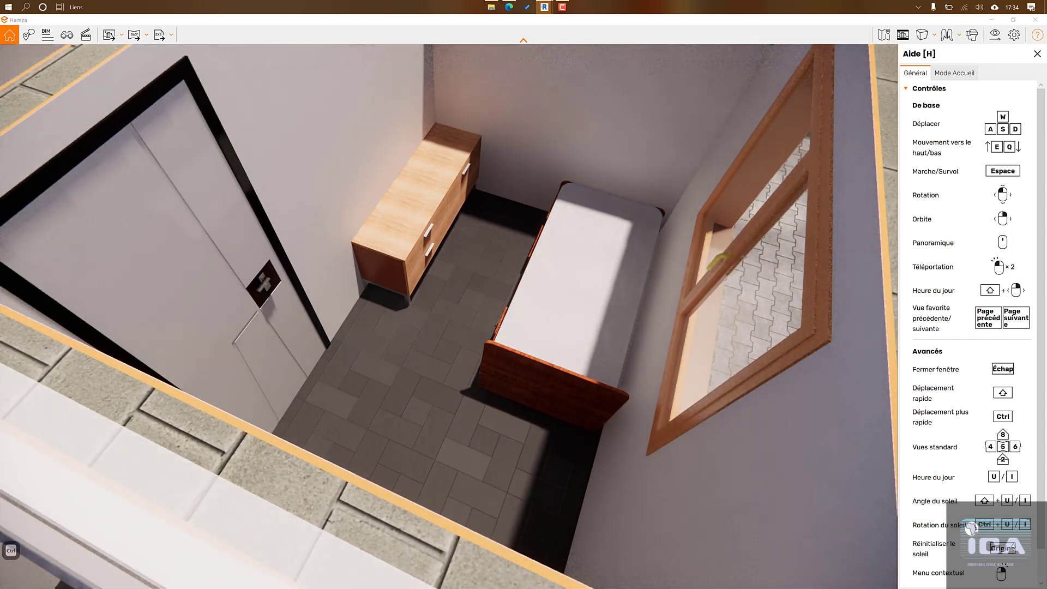
Step: Examine the bathroom from above the walls, approaching the toilet and the tiled floor beside it
key(Left)
key(Left)
key(Left)
key(Left)
key(Left)
key(Left)
key(Left)
key(Left)
key(Left)
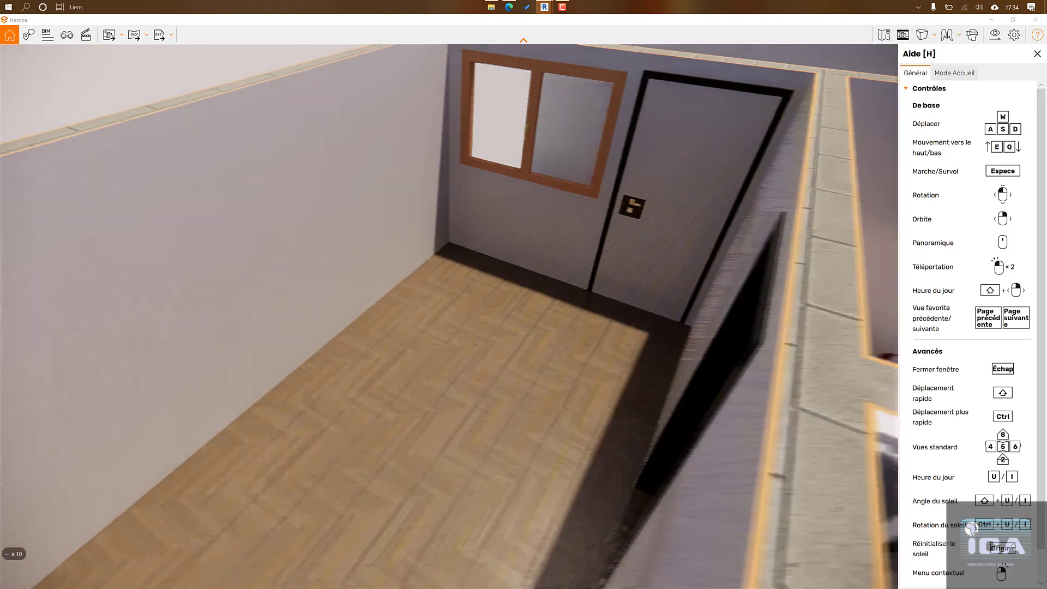
drag(436, 305, 457, 398)
key(Right)
key(Up)
key(Up)
key(Up)
key(Up)
key(Up)
key(Up)
key(Up)
key(Up)
key(Up)
key(Up)
key(Up)
key(Up)
key(Up)
key(Up)
key(Up)
key(e)
key(e)
key(e)
key(e)
key(e)
key(e)
key(e)
key(e)
key(e)
key(e)
key(Up)
key(Up)
key(Up)
key(Up)
key(Up)
key(Up)
key(Up)
key(Up)
key(Up)
key(Up)
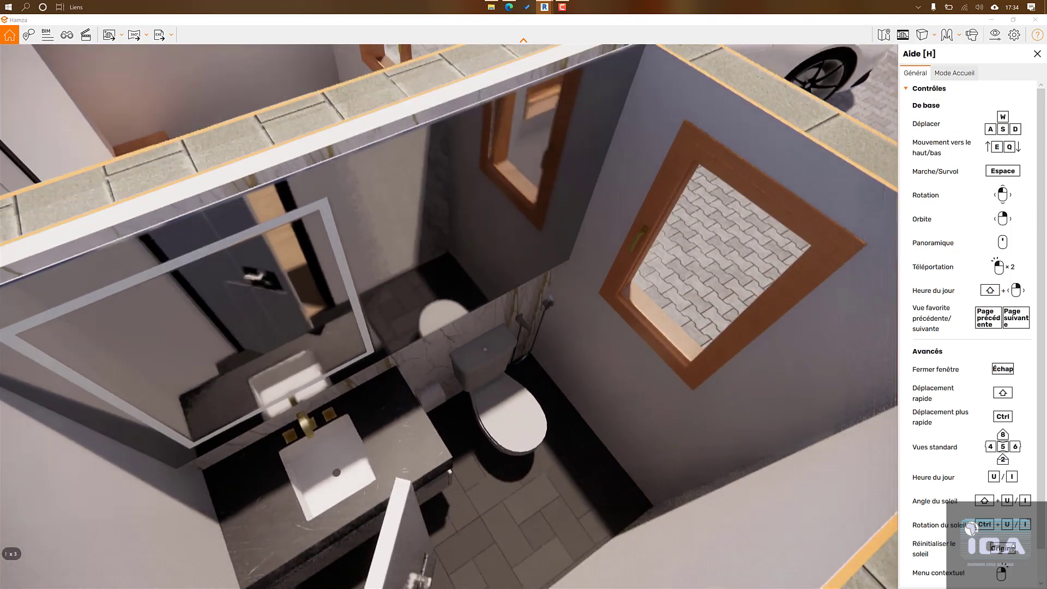
key(Up)
key(Up)
key(Up)
key(Up)
key(Up)
key(Up)
key(Up)
key(Up)
key(Up)
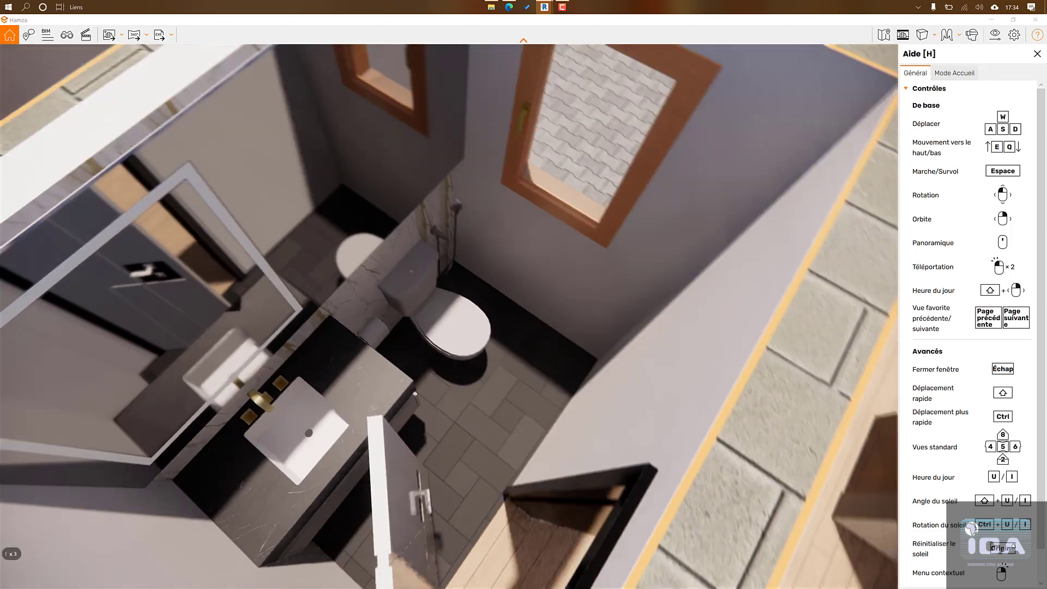
key(Up)
key(Up)
key(Up)
key(Up)
key(Up)
key(Up)
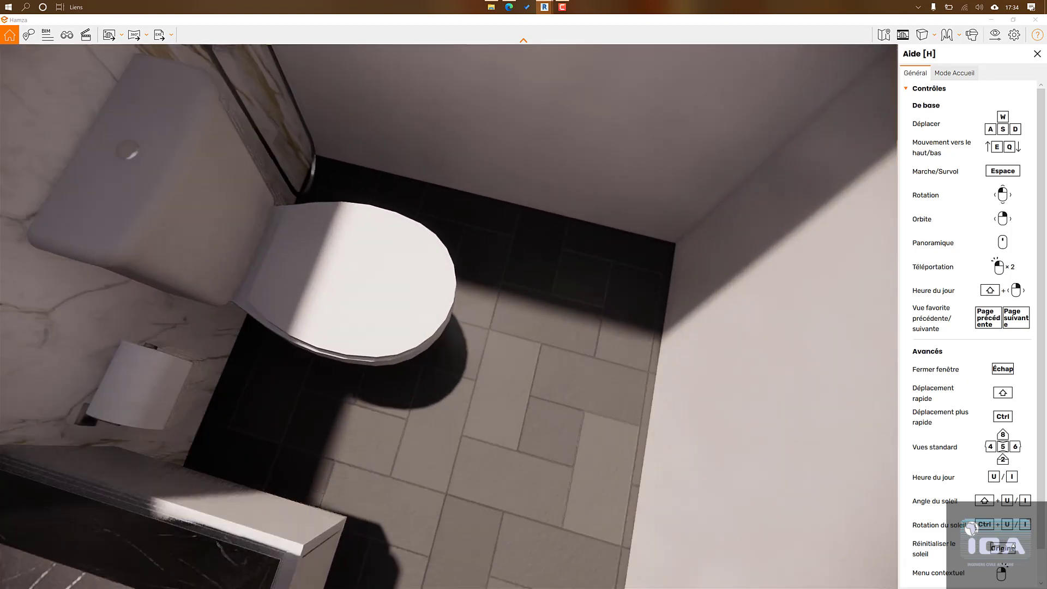
Step: Examine the black marble vanity, gold faucet, veined wall panel and paper holder from beside the toilet
drag(457, 398, 180, 357)
key(Down)
key(Up)
key(Right)
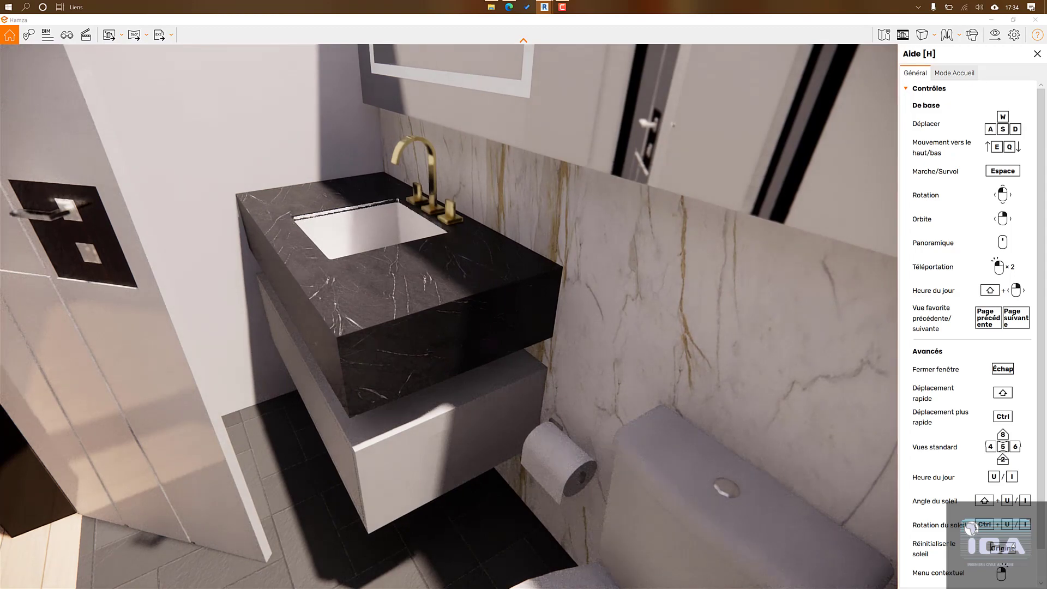
Step: Shift the rendering's time of day to night so the mirror's light illuminates the bathroom
key(i)
key(i)
key(i)
key(i)
key(i)
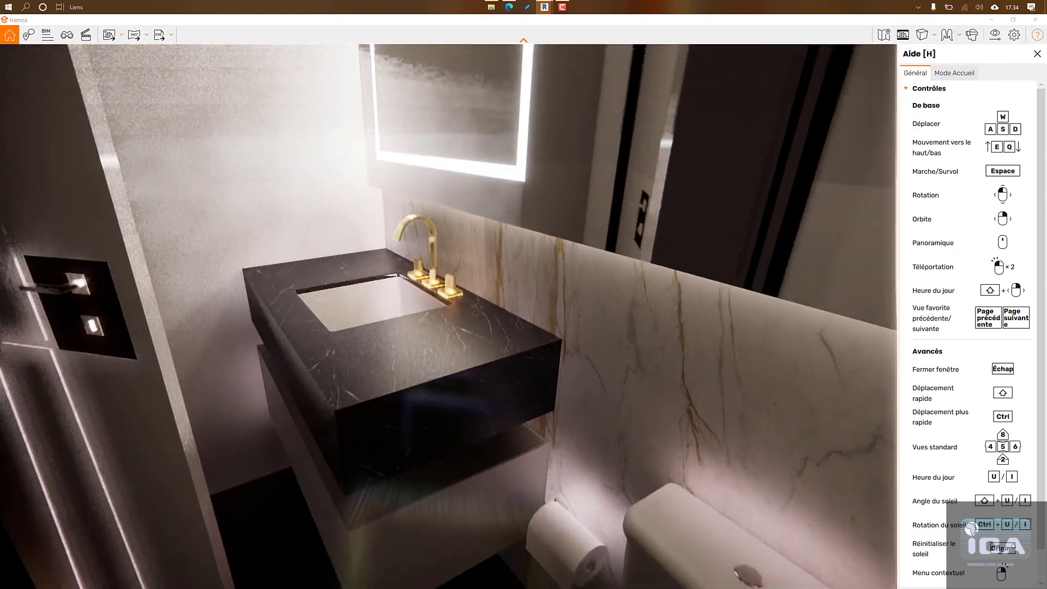
Step: Examine the bathroom's illuminated mirror, sink and toilet at night from above, and the lit driveway beside the house
double_click(489, 338)
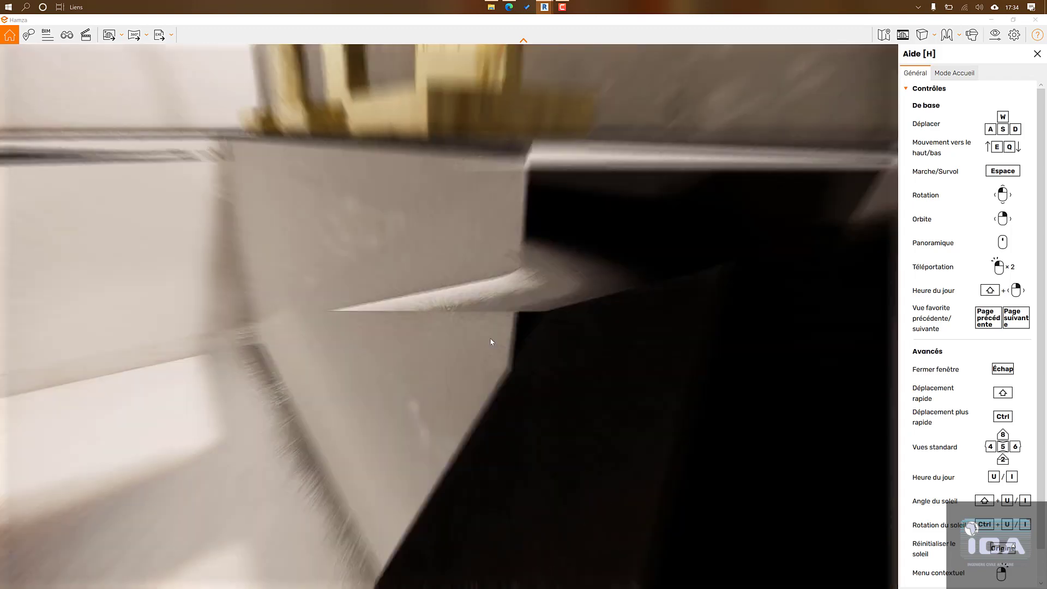
key(e)
key(e)
key(e)
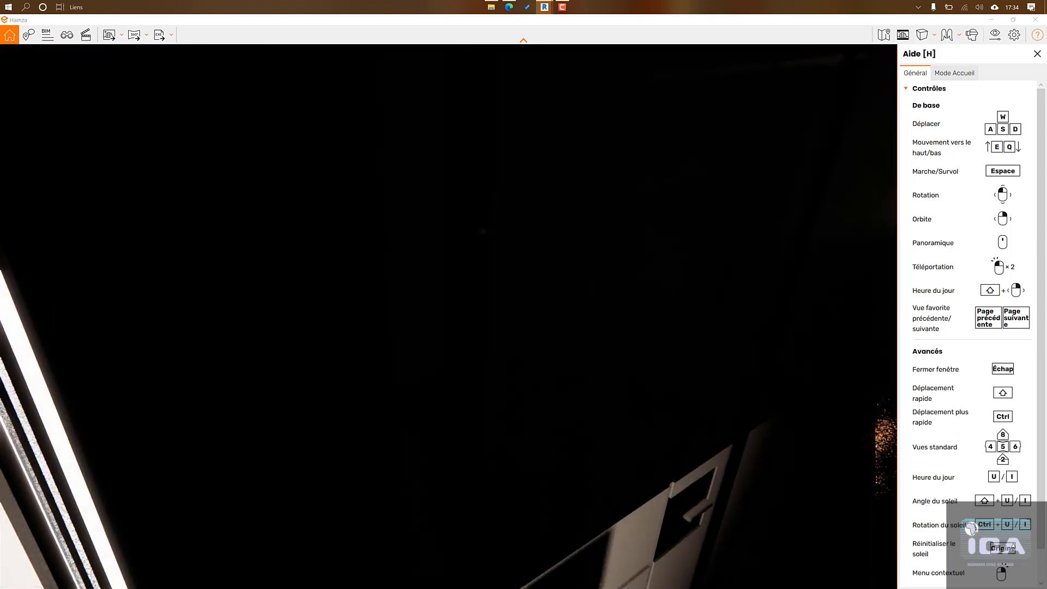
key(q)
key(Left)
key(Down)
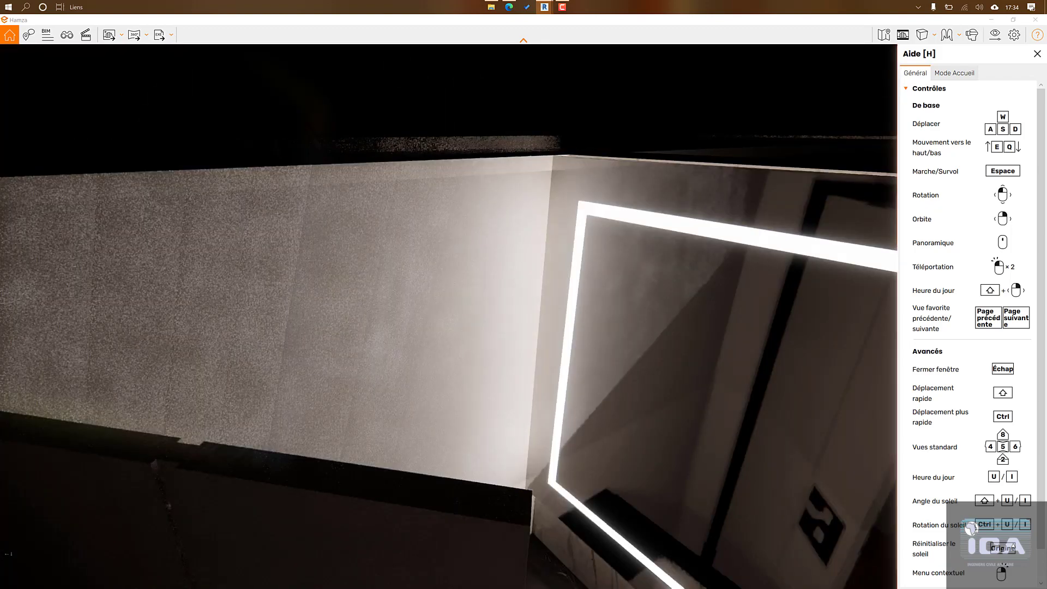
key(Down)
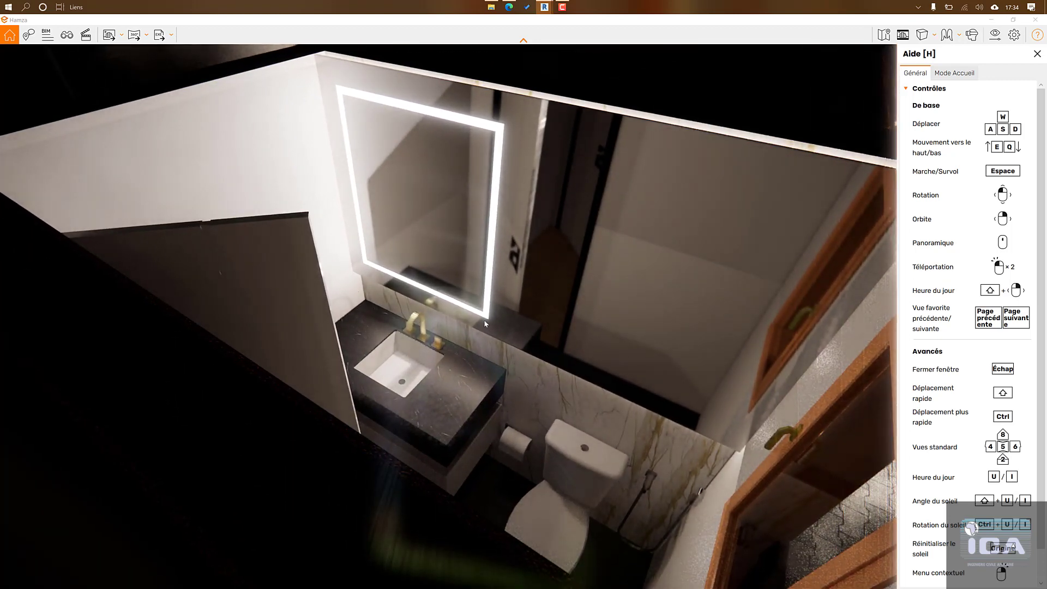
key(Right)
key(Right)
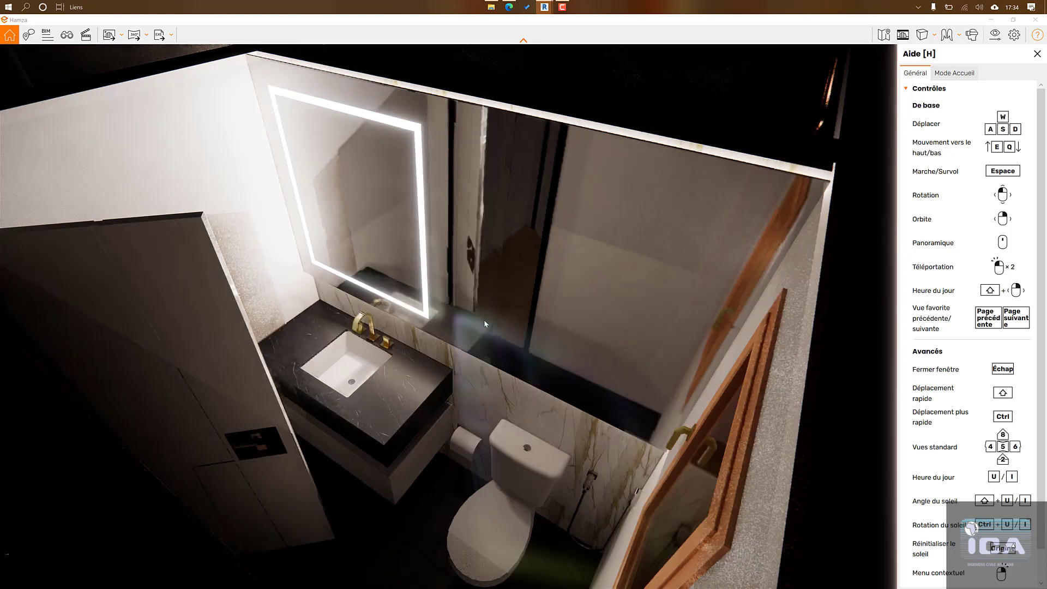
key(Left)
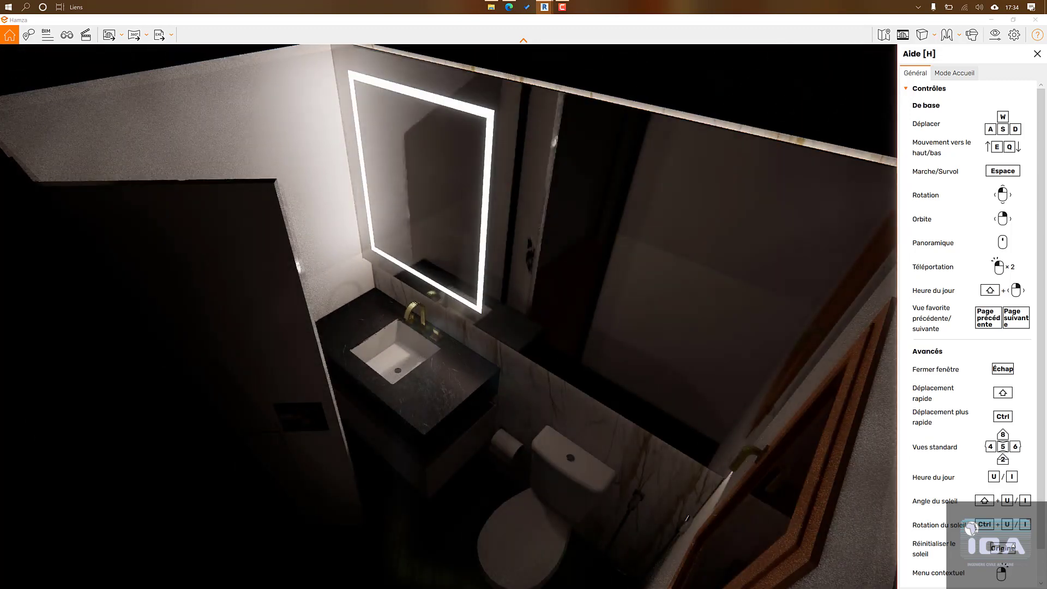
drag(449, 316, 527, 339)
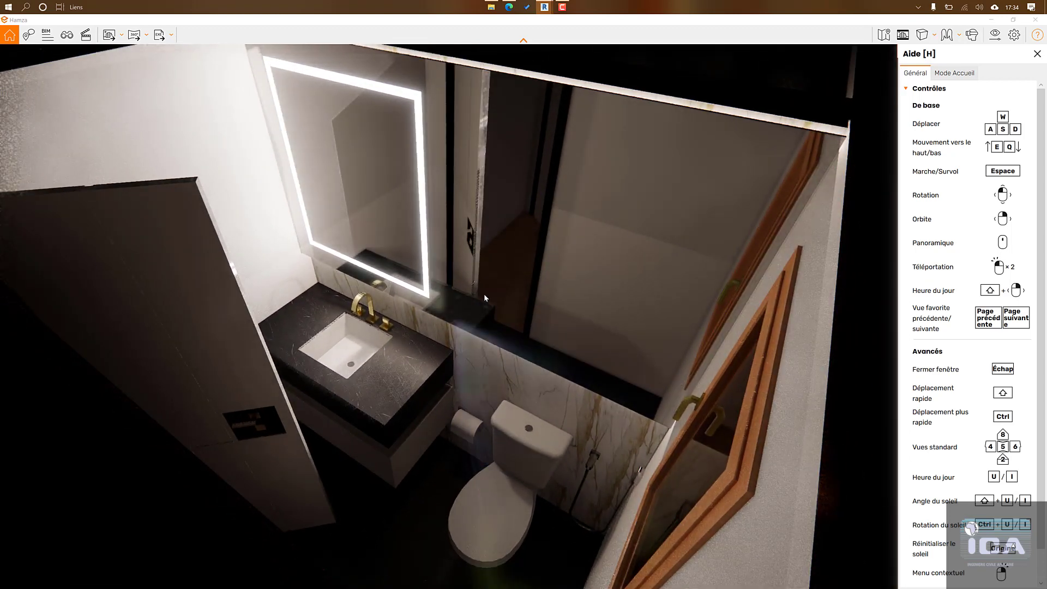
drag(484, 295, 446, 290)
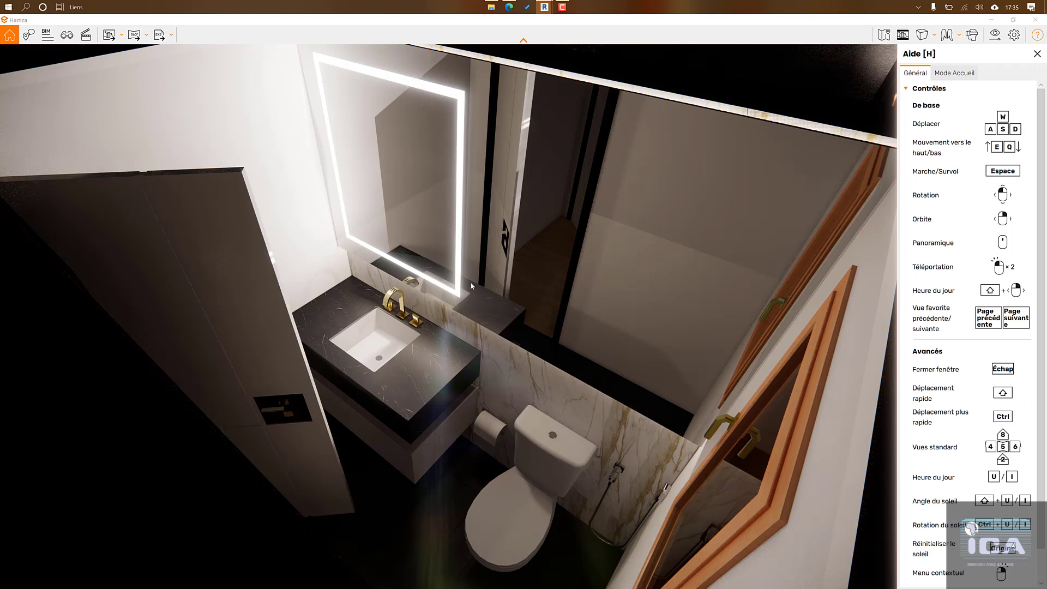
scroll(470, 281, down, 5)
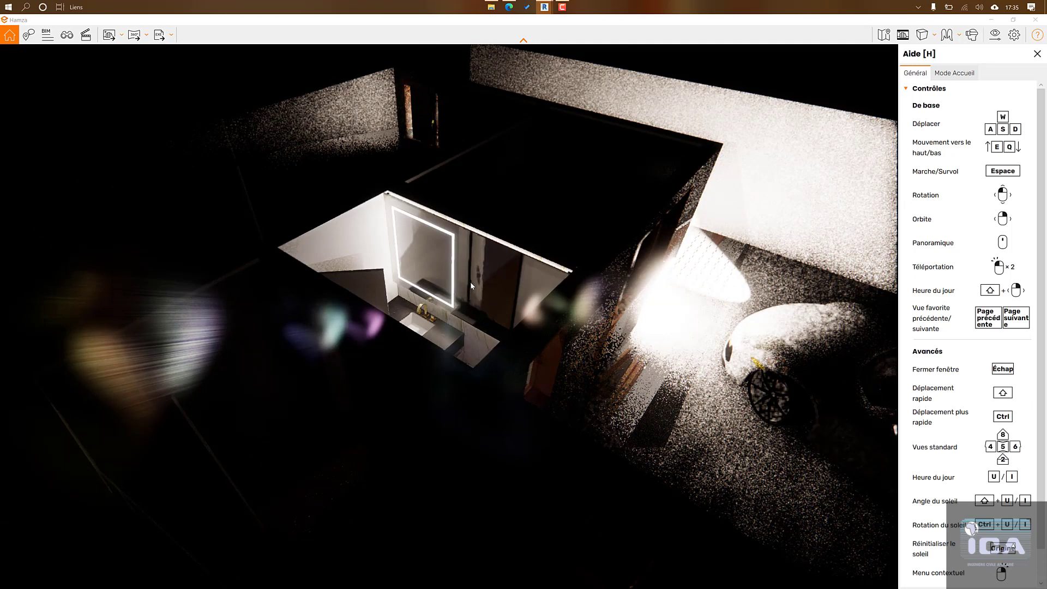
drag(470, 282, 415, 289)
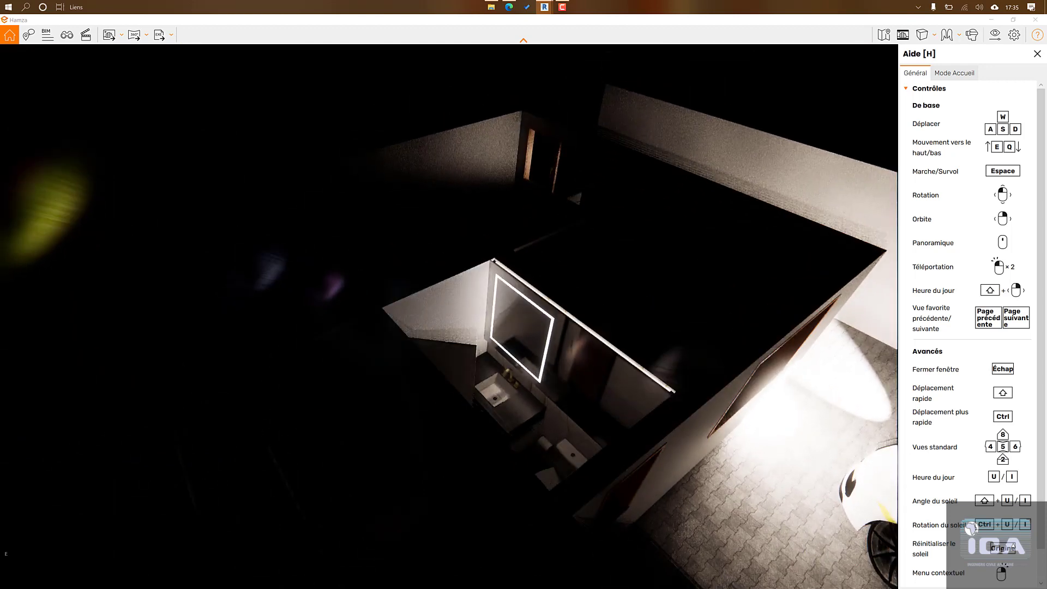
Step: Shift the rendering's time of day from night to daylight across the whole ground floor
key(i)
key(i)
key(i)
key(i)
key(i)
key(i)
key(i)
key(i)
key(i)
key(i)
key(i)
key(i)
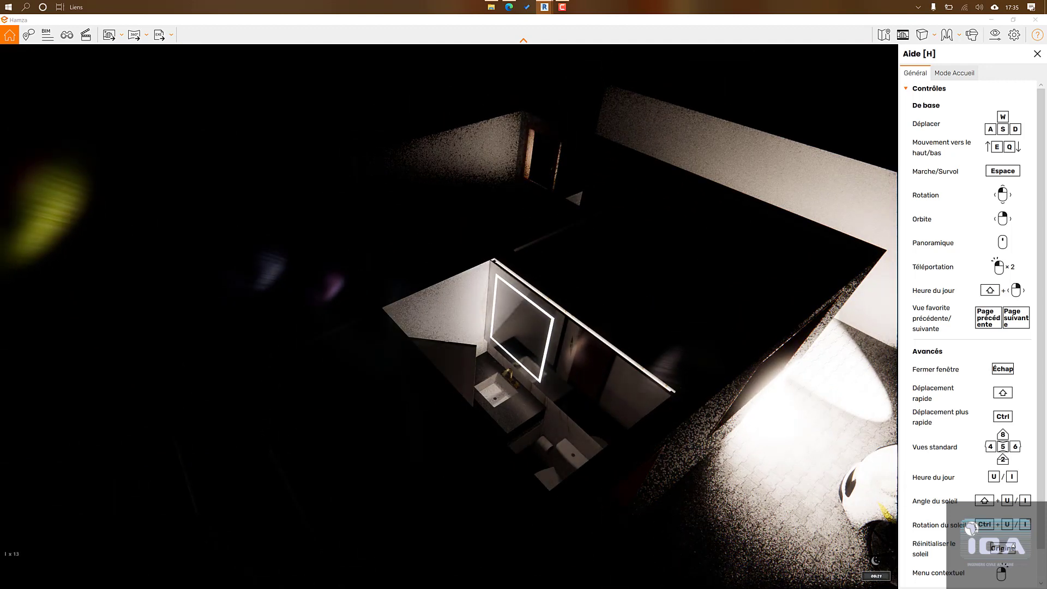
key(i)
key(i)
key(i)
key(i)
key(i)
key(i)
key(i)
key(i)
key(i)
key(i)
key(i)
key(i)
key(i)
key(i)
key(i)
key(i)
key(i)
key(i)
key(i)
key(i)
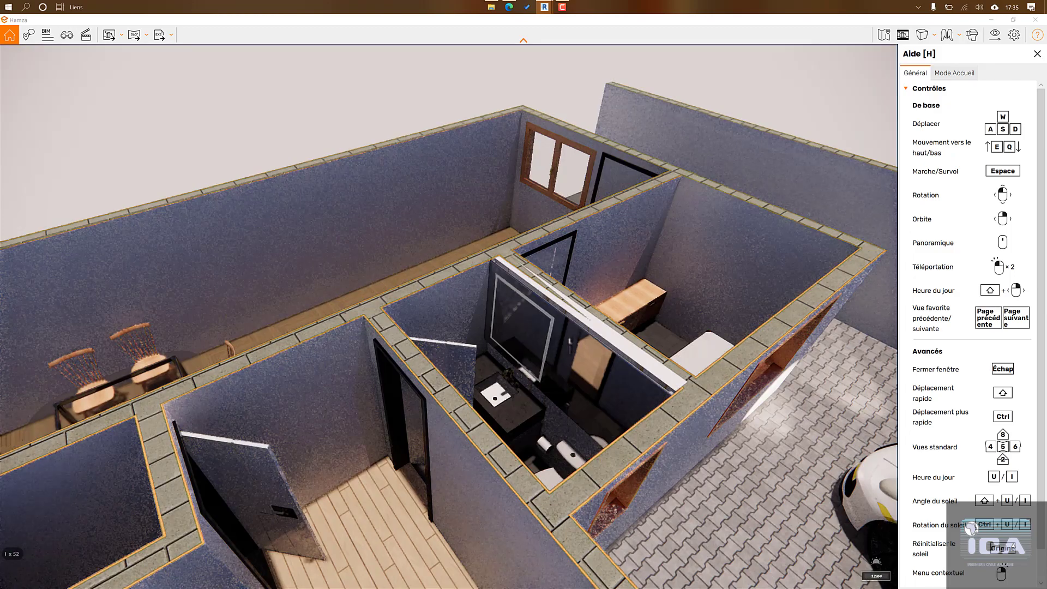
Step: Examine the furnished ground floor in daylight from high above, from the dining table to the living room and driveway
key(Down)
drag(416, 289, 341, 248)
key(Down)
key(Down)
key(Down)
key(Down)
key(Down)
key(Down)
key(Down)
key(Down)
key(Down)
key(Down)
key(Down)
key(Down)
key(Down)
key(Down)
key(Down)
key(Down)
key(Down)
key(Down)
key(Down)
key(Down)
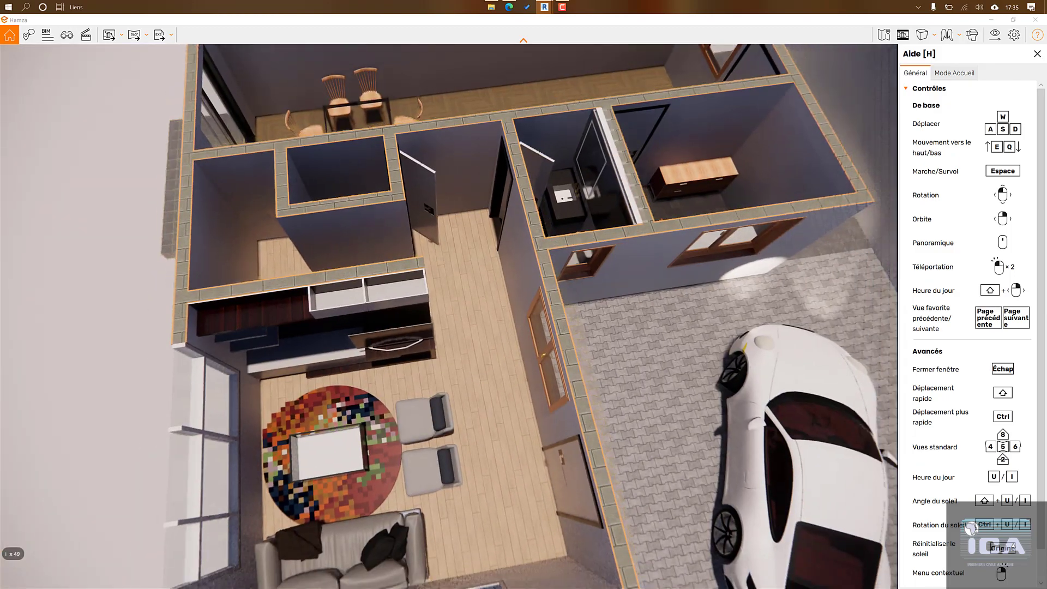
Step: Examine the ground floor and driveway from farther back in the daylight rendering
key(Down)
key(Down)
key(Down)
key(Down)
key(Down)
key(Down)
key(Down)
key(Down)
key(Down)
key(Down)
key(Down)
key(Down)
key(Down)
key(Down)
key(Down)
key(Down)
key(Down)
key(Down)
key(Down)
key(Down)
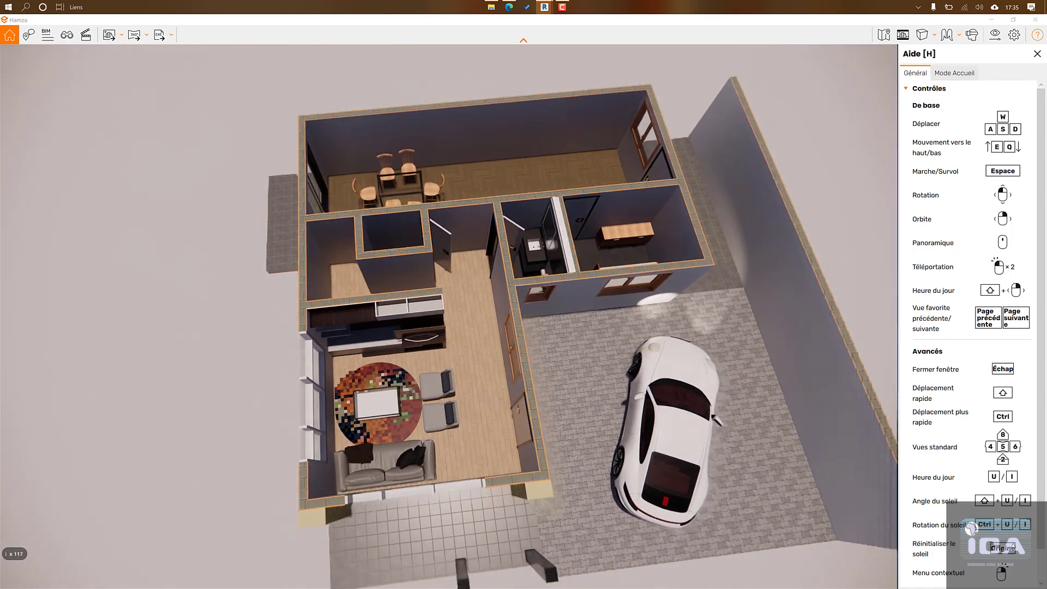
key(Up)
key(Up)
key(Up)
key(Up)
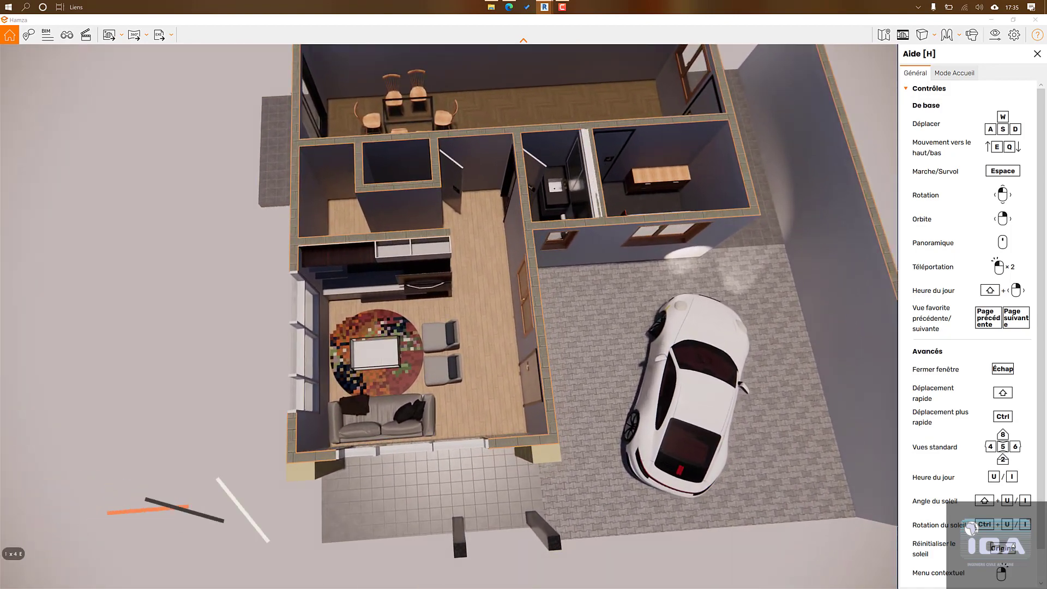
Step: Examine the furnished ground floor from nearly straight above, covering the dining room, bathroom, bedroom, living room and parked car
key(e)
key(e)
key(e)
key(e)
key(e)
key(e)
key(e)
key(e)
key(e)
key(e)
key(e)
key(e)
key(e)
key(e)
key(e)
key(e)
key(e)
key(e)
key(e)
key(e)
key(e)
key(e)
key(e)
key(Up)
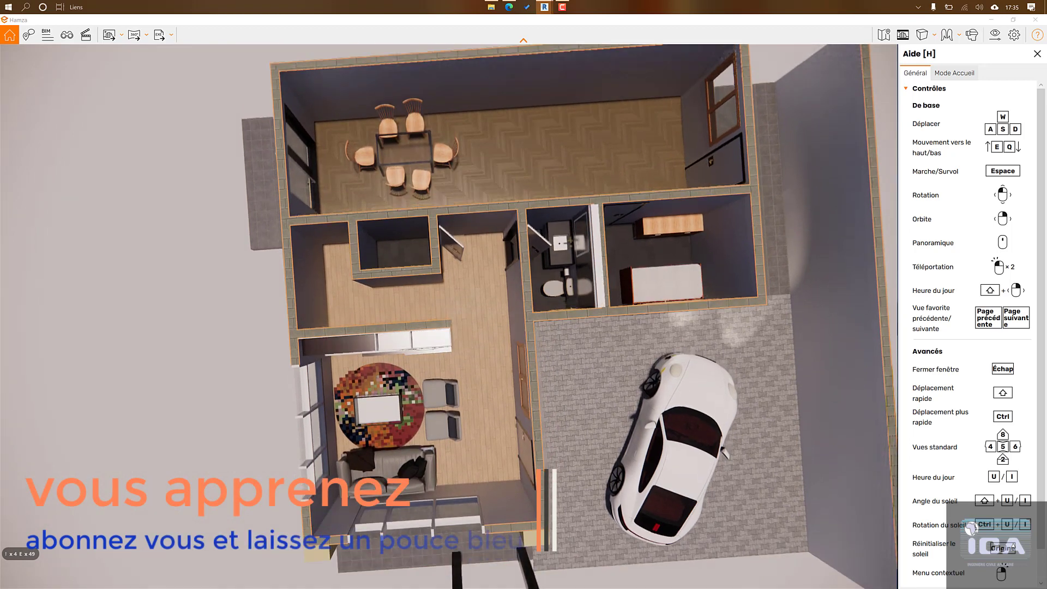
drag(488, 269, 471, 269)
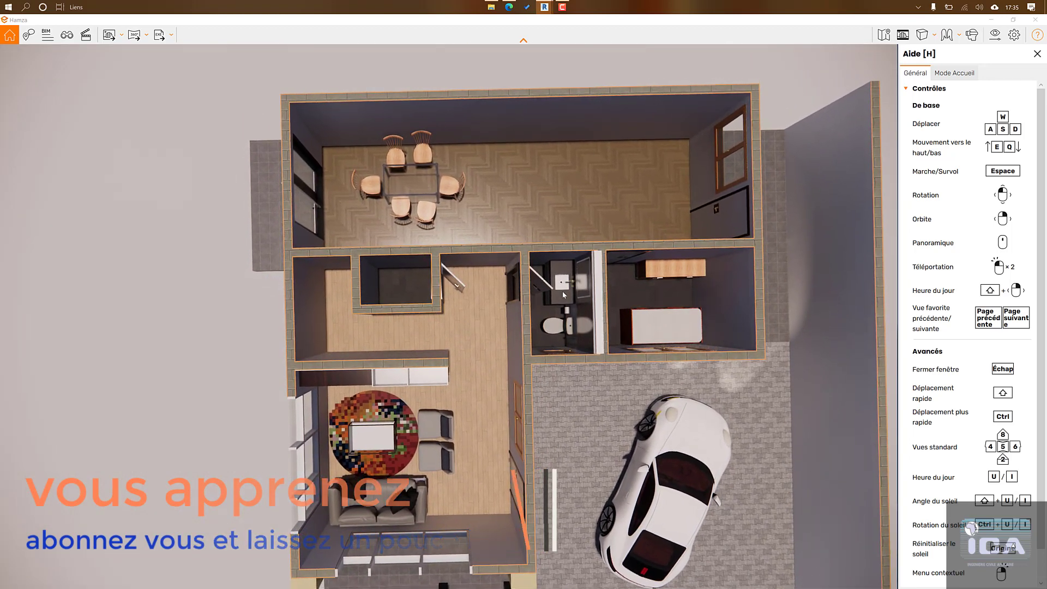
middle_drag(563, 262, 474, 214)
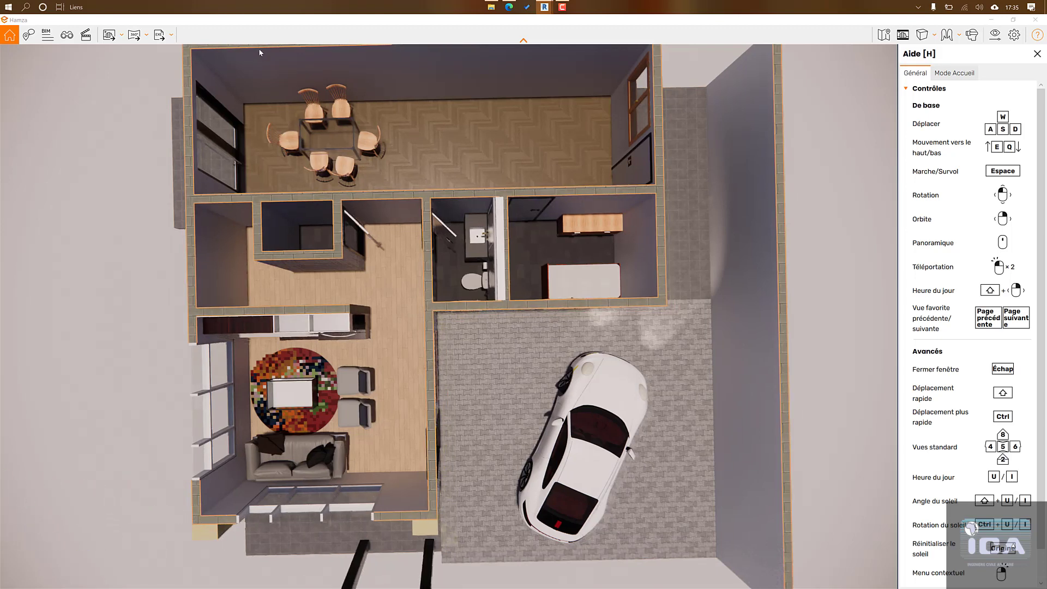
Step: Close the Enscape rendering and leave only the 00 TN floor plan open in Revit
click(1036, 20)
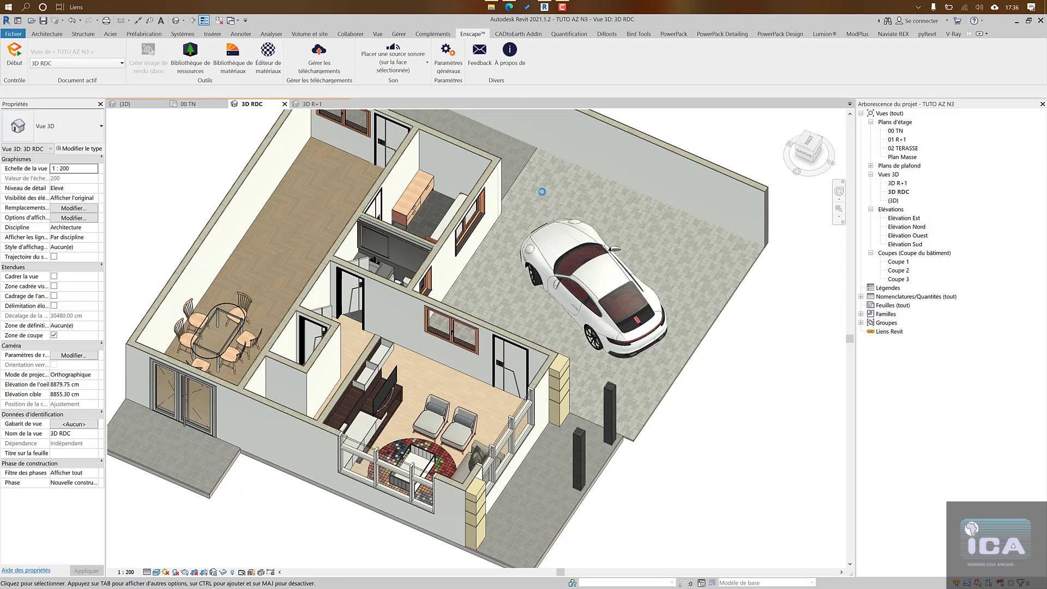
scroll(482, 267, down, 1)
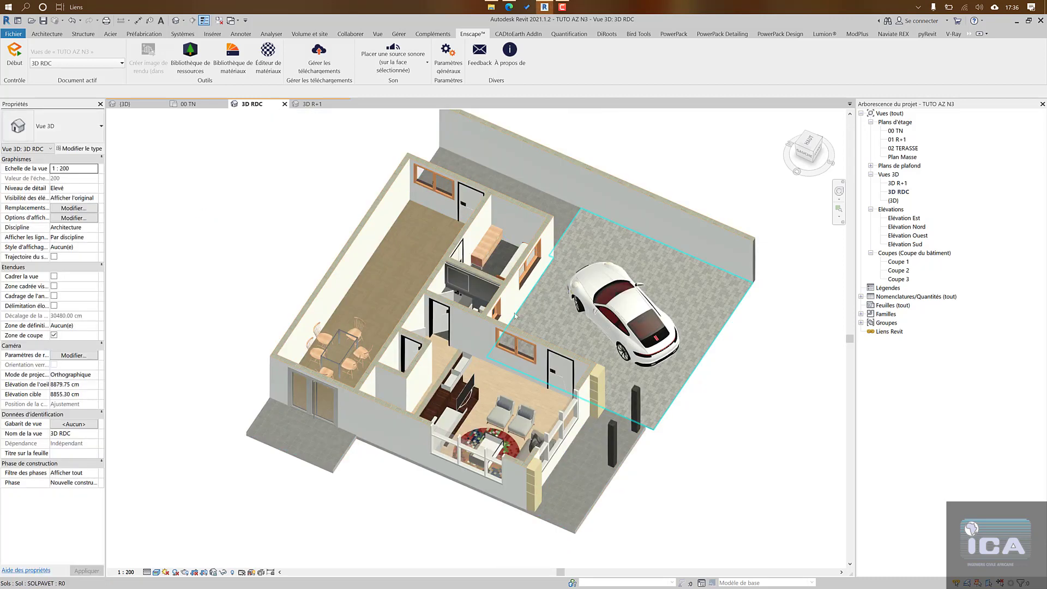
scroll(514, 313, down, 1)
click(188, 104)
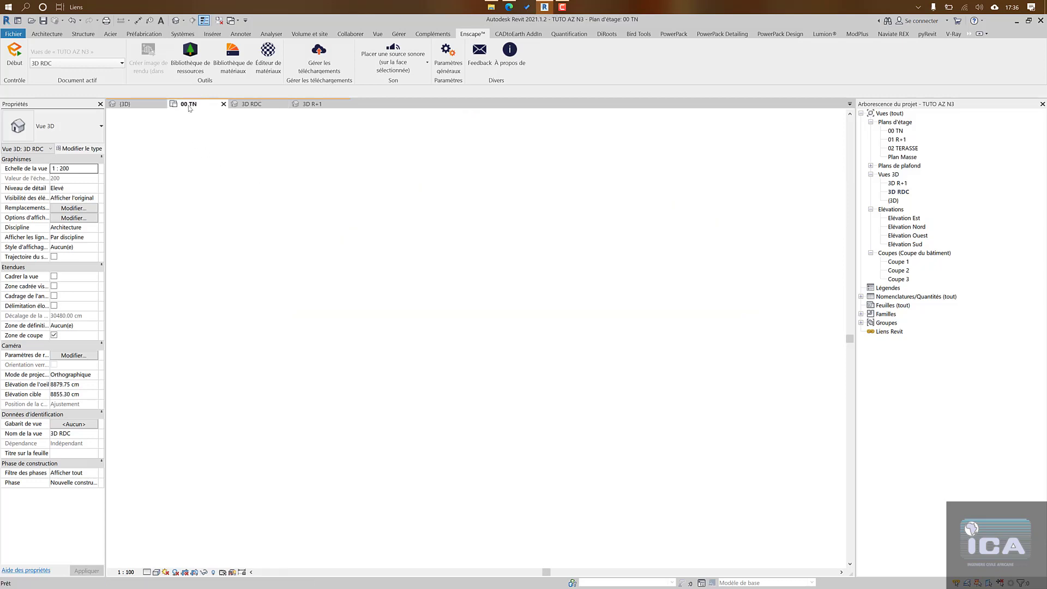
scroll(344, 301, down, 2)
scroll(344, 301, down, 1)
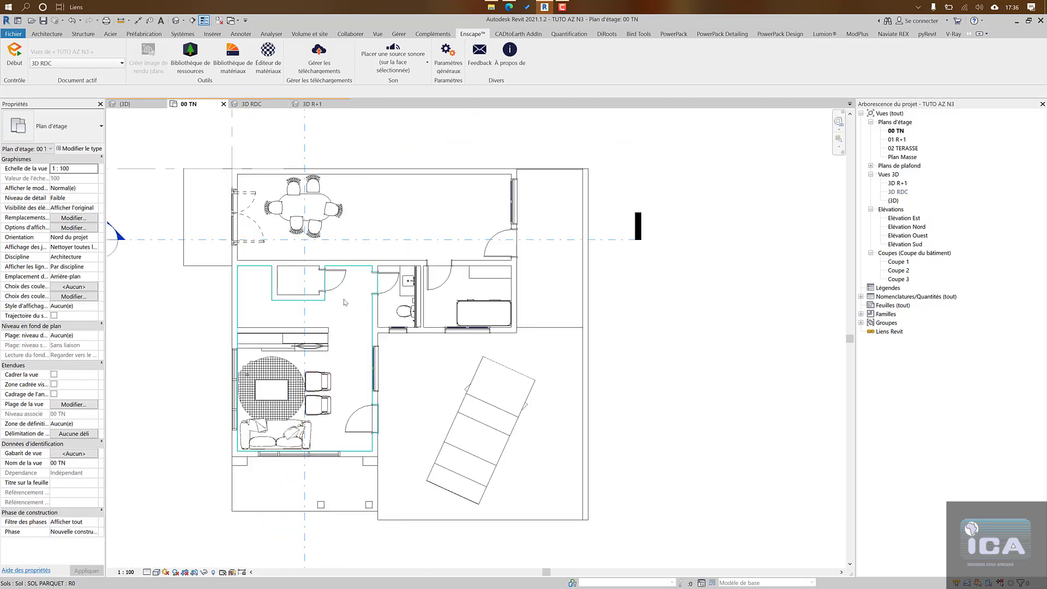
scroll(504, 233, down, 1)
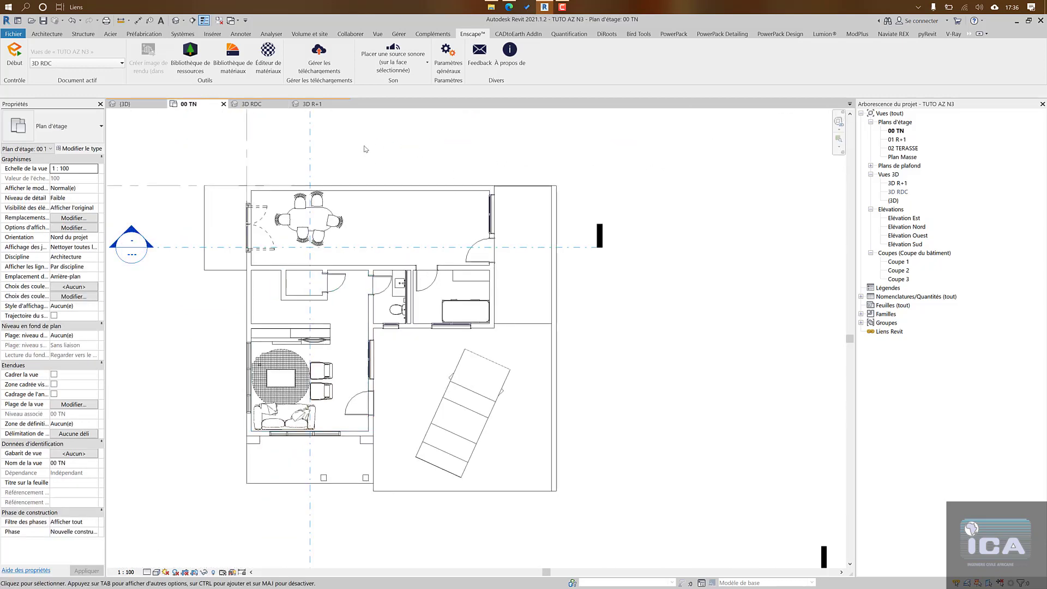
click(218, 21)
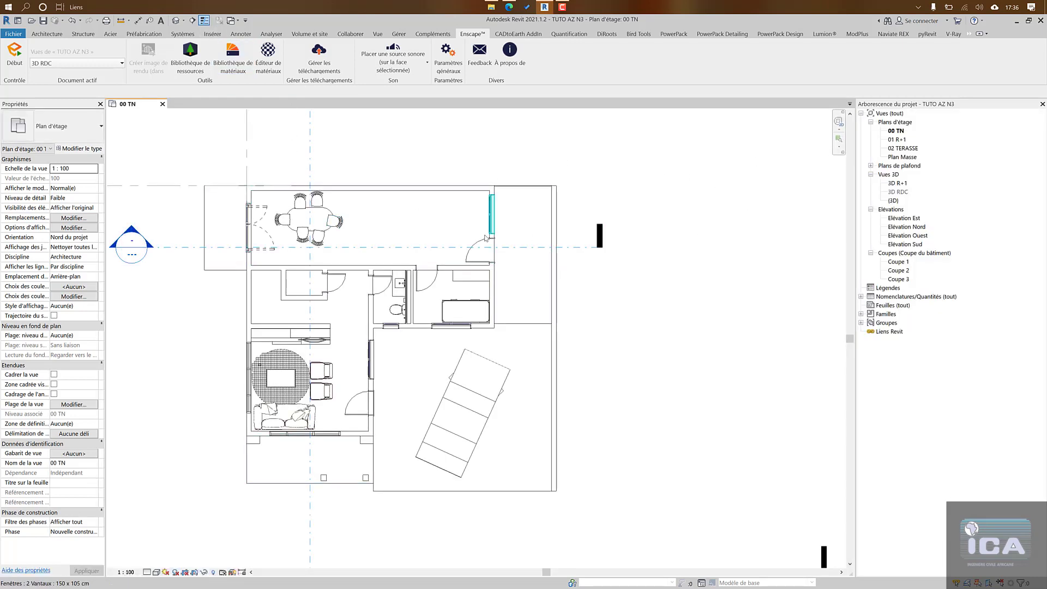
Step: Open the recent project DIONE 2 and display its 00 rdc F furnishing plan
click(17, 23)
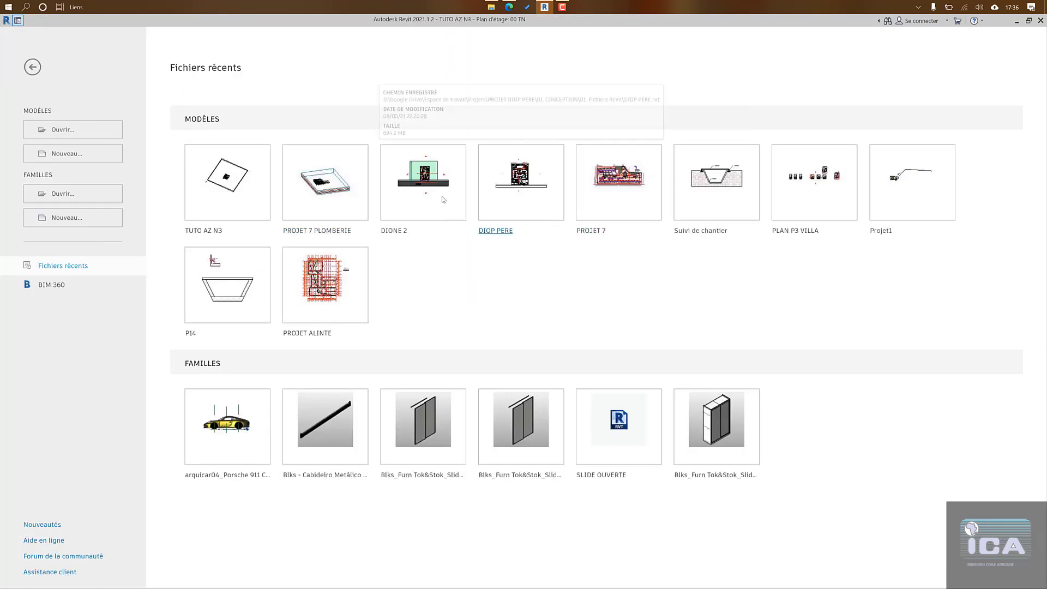
click(436, 179)
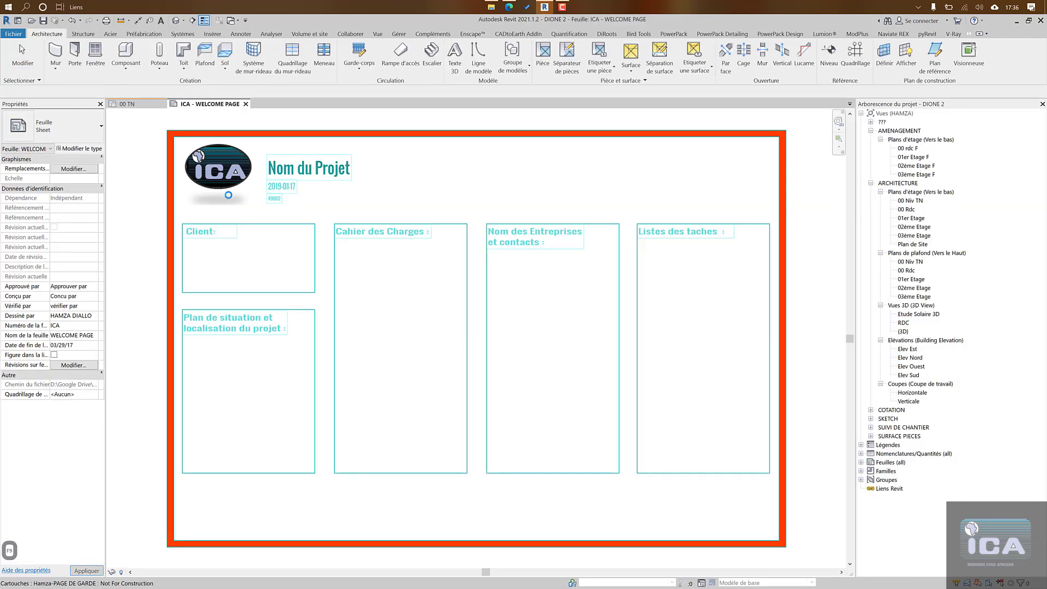
click(907, 149)
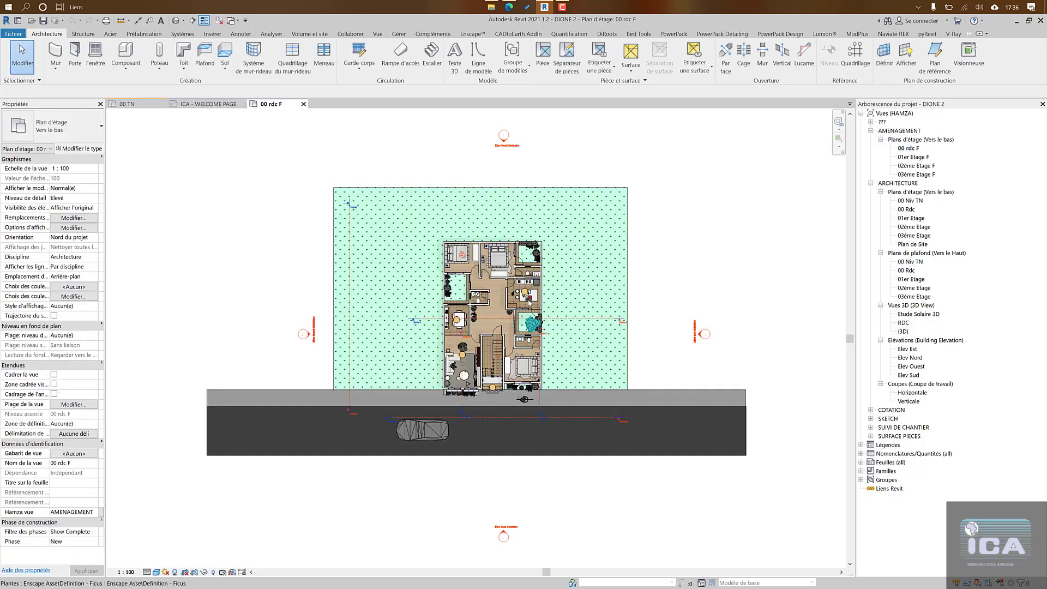
Step: Examine the kitchen, living room and dining area furniture in the 00 rdc F plan
scroll(529, 298, up, 2)
scroll(529, 299, up, 5)
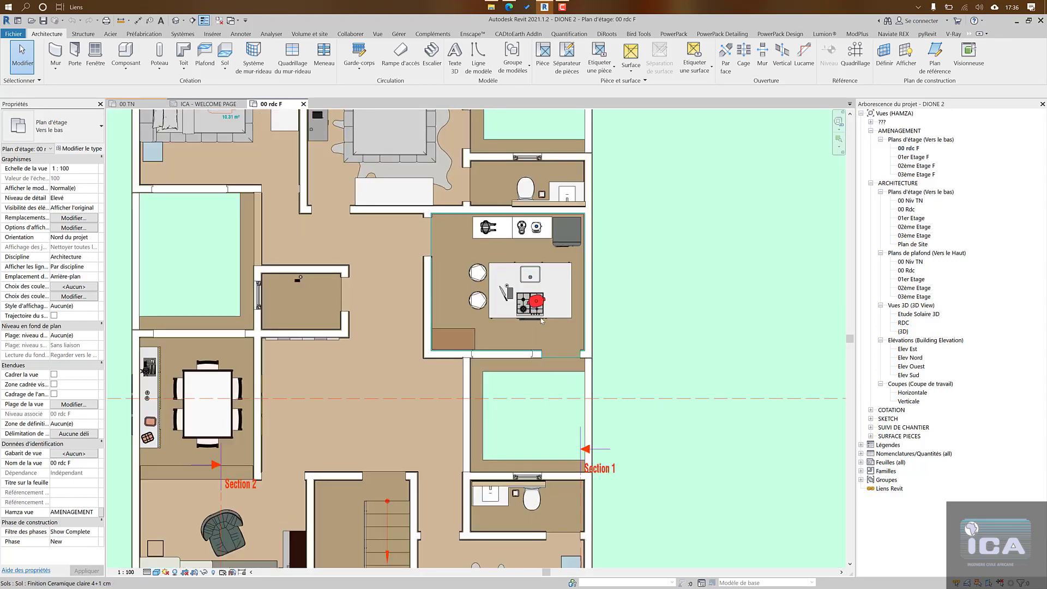
scroll(551, 278, up, 2)
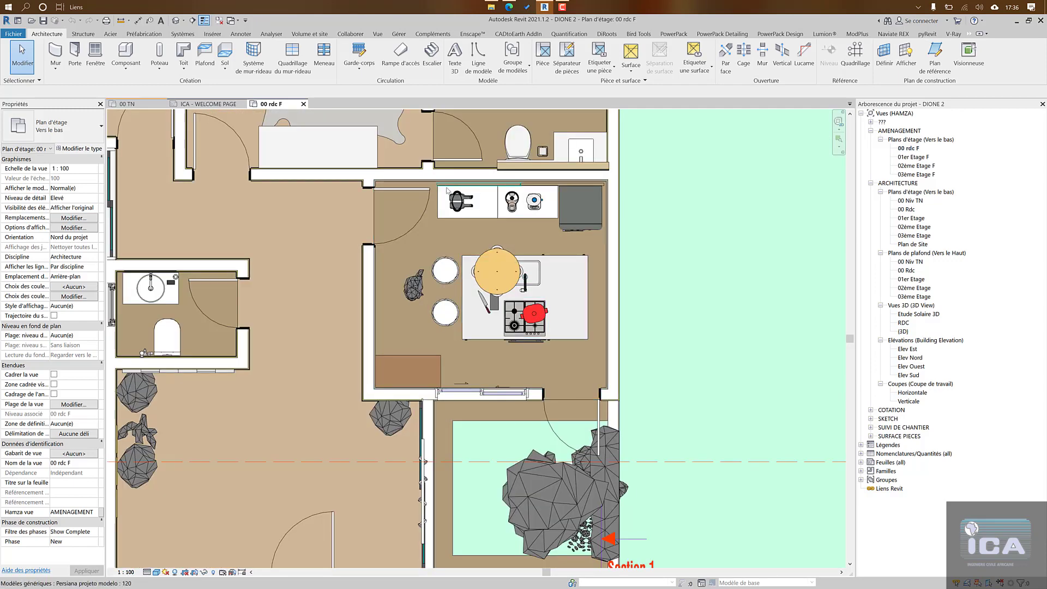
scroll(576, 311, down, 3)
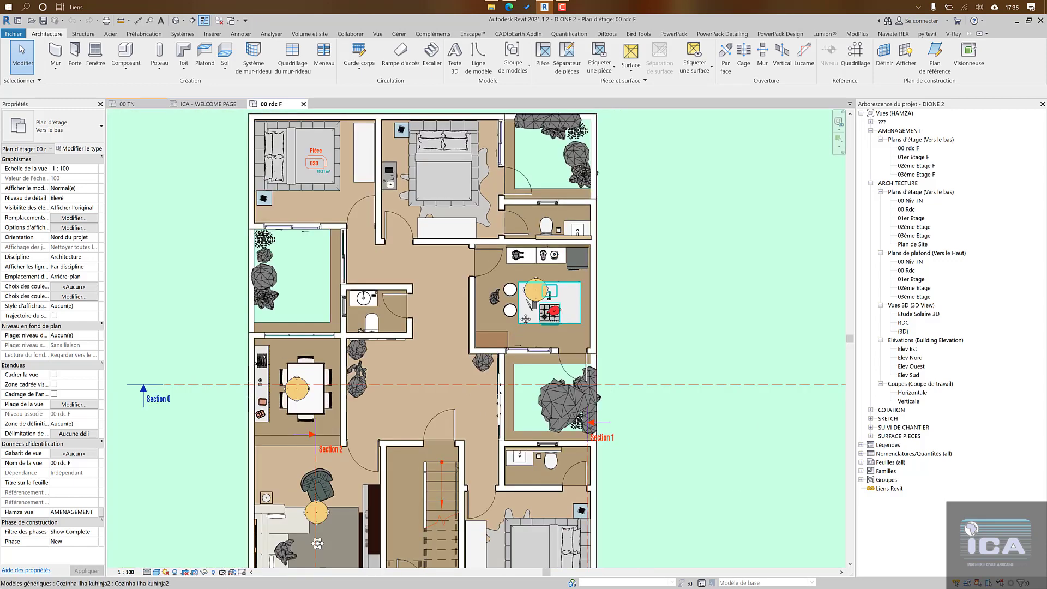
middle_drag(502, 321, 540, 188)
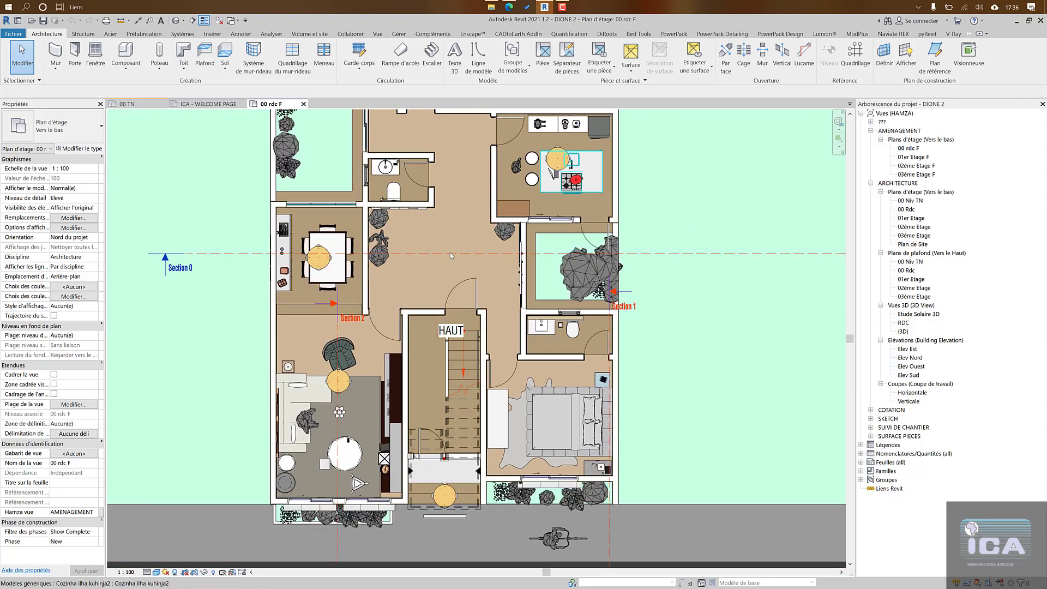
scroll(340, 255, up, 3)
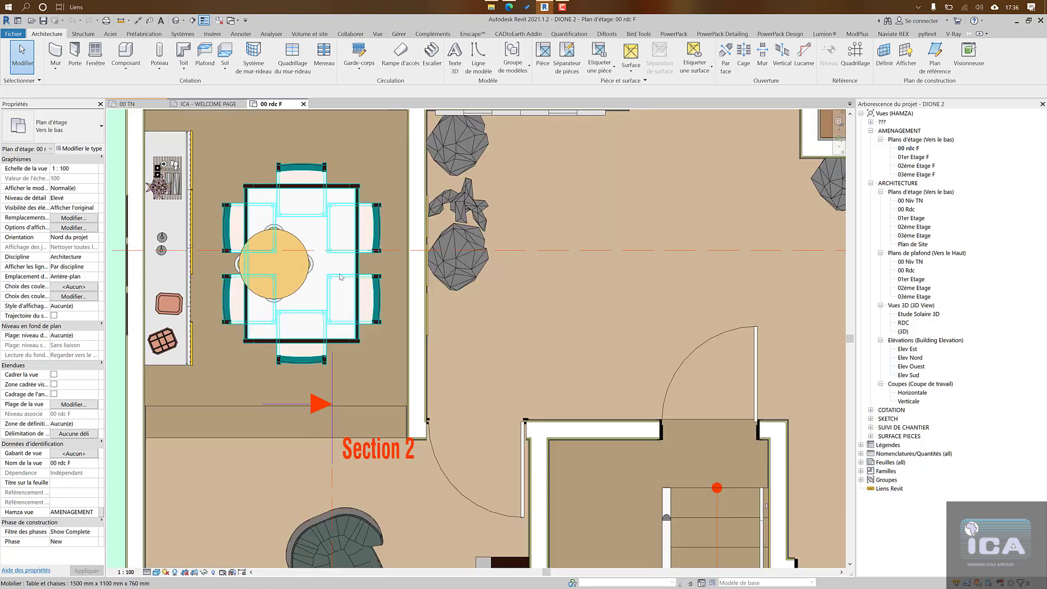
Step: Inspect the dining table with chairs and the living room's rack cabinet, and review the plan's bedrooms
click(355, 204)
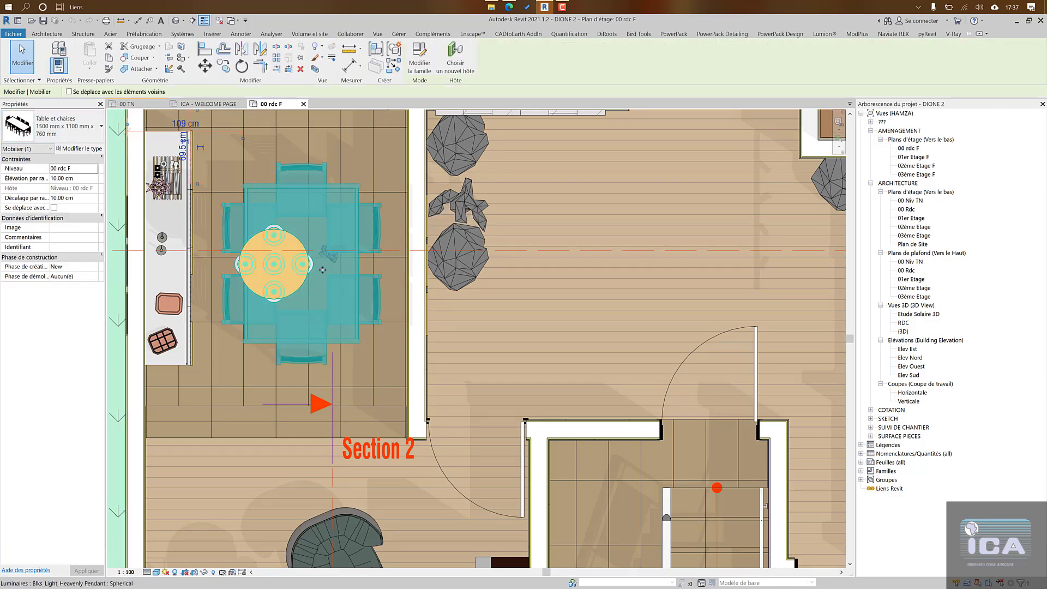
scroll(338, 222, down, 3)
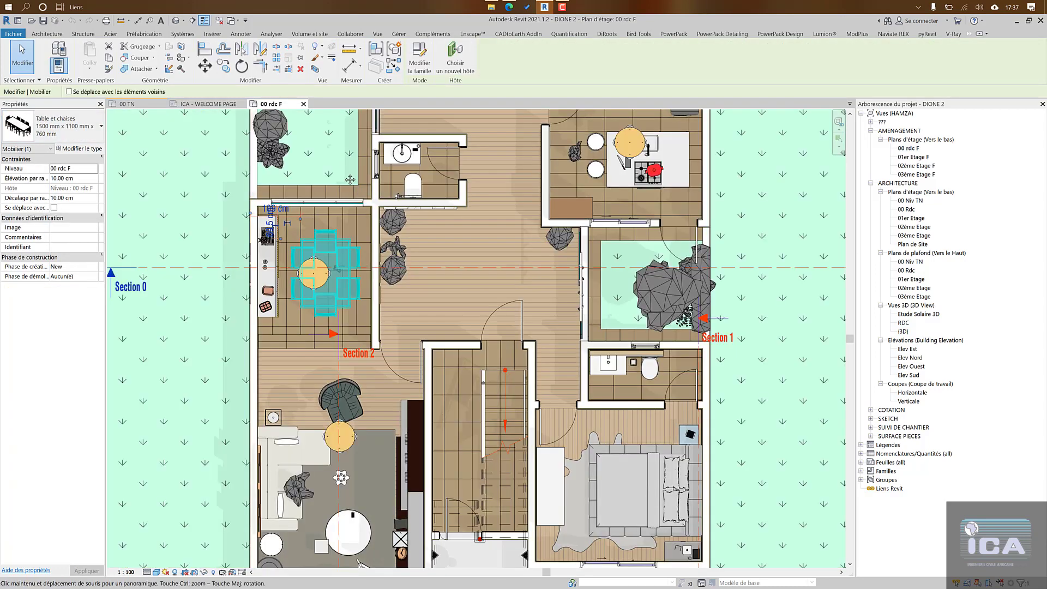
middle_drag(608, 495, 608, 381)
click(586, 363)
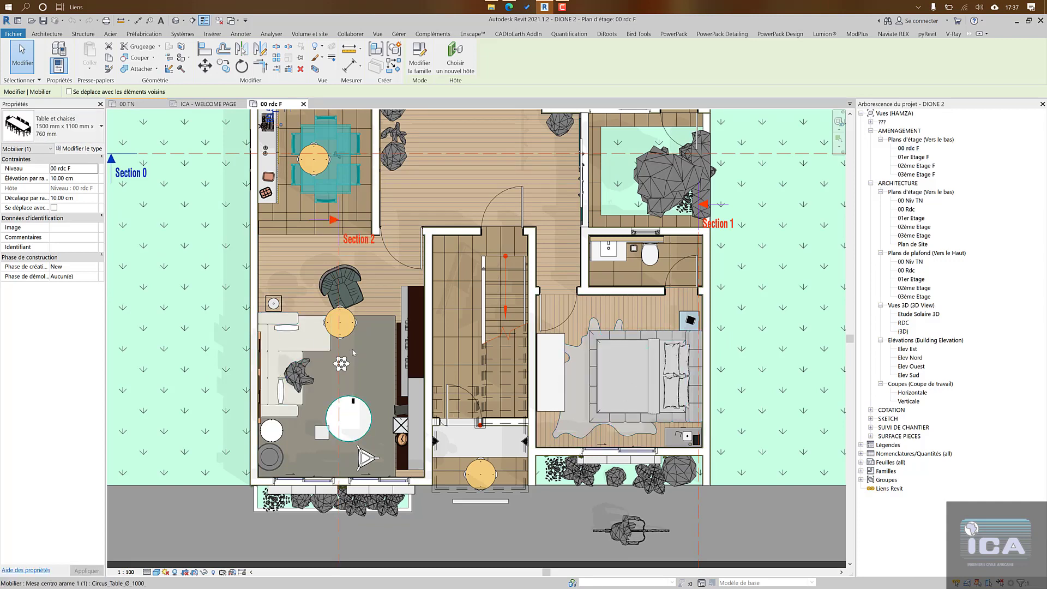
click(410, 394)
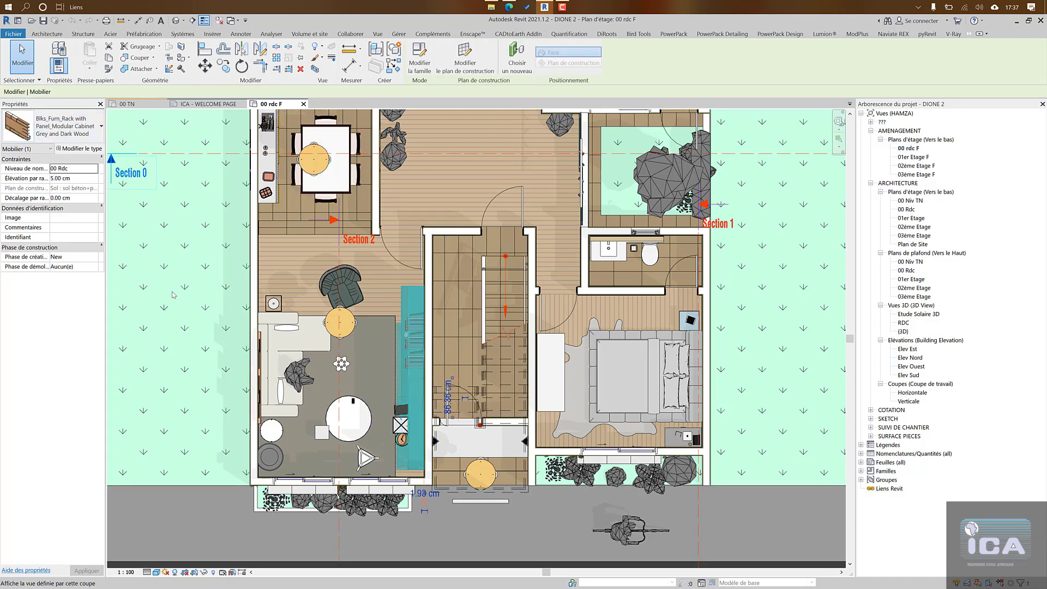
key(Escape)
middle_drag(491, 323, 421, 512)
mouse_move(372, 331)
middle_down()
mouse_move(371, 442)
mouse_move(353, 469)
middle_up()
scroll(372, 442, down, 1)
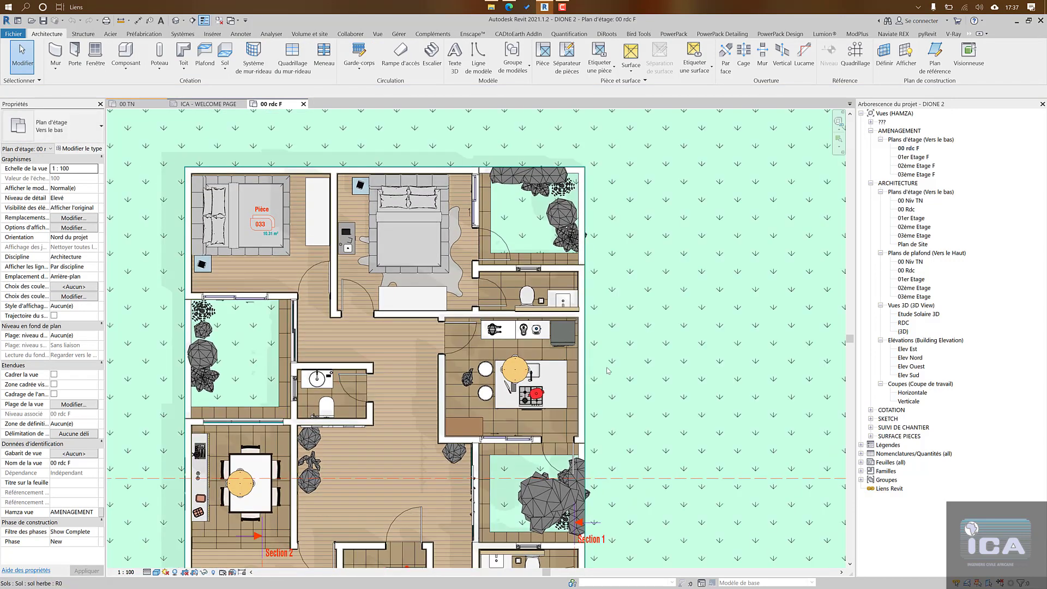
Step: Select the kitchen's wall counter with its small appliances and the refrigerator beside it
scroll(608, 371, up, 4)
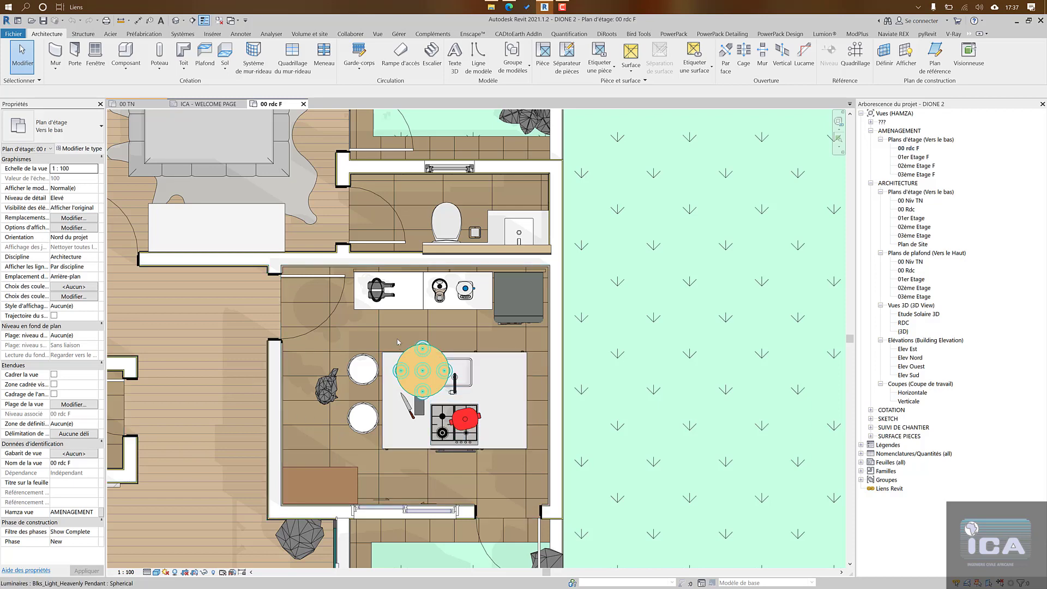
middle_drag(397, 449, 397, 430)
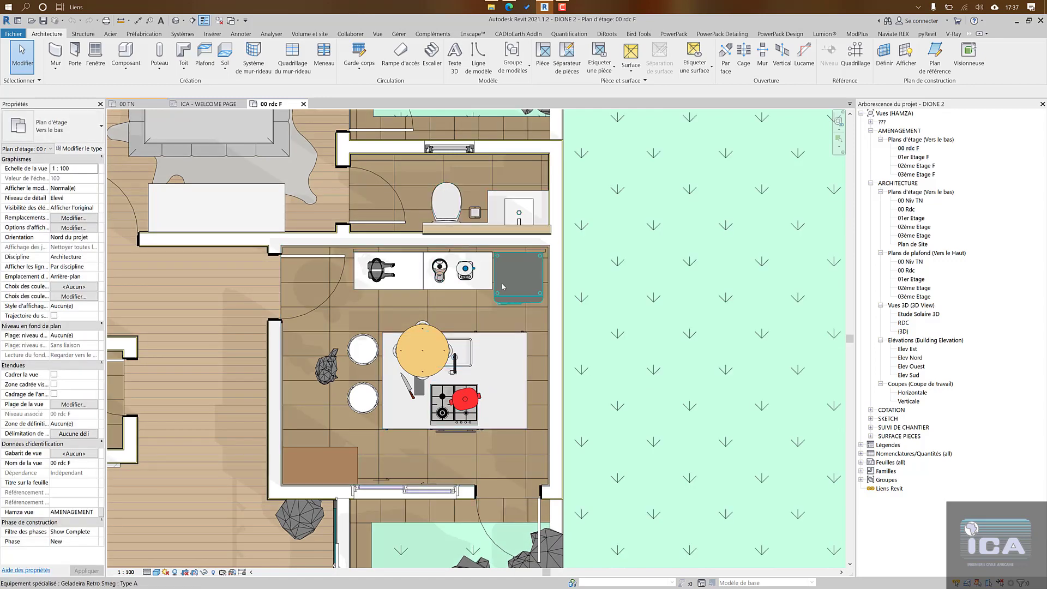
scroll(518, 342, down, 1)
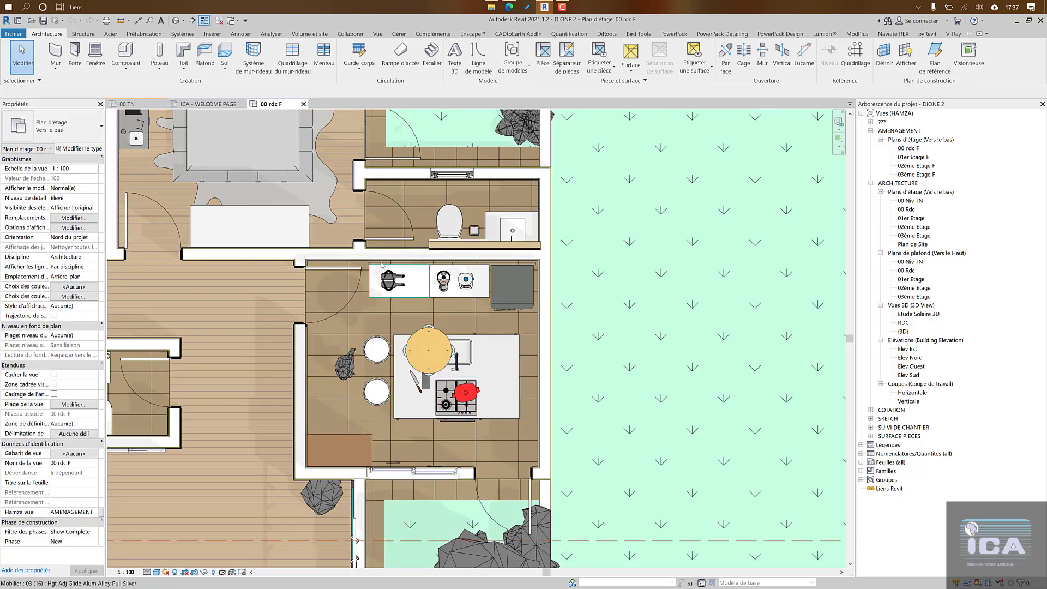
scroll(360, 252, up, 2)
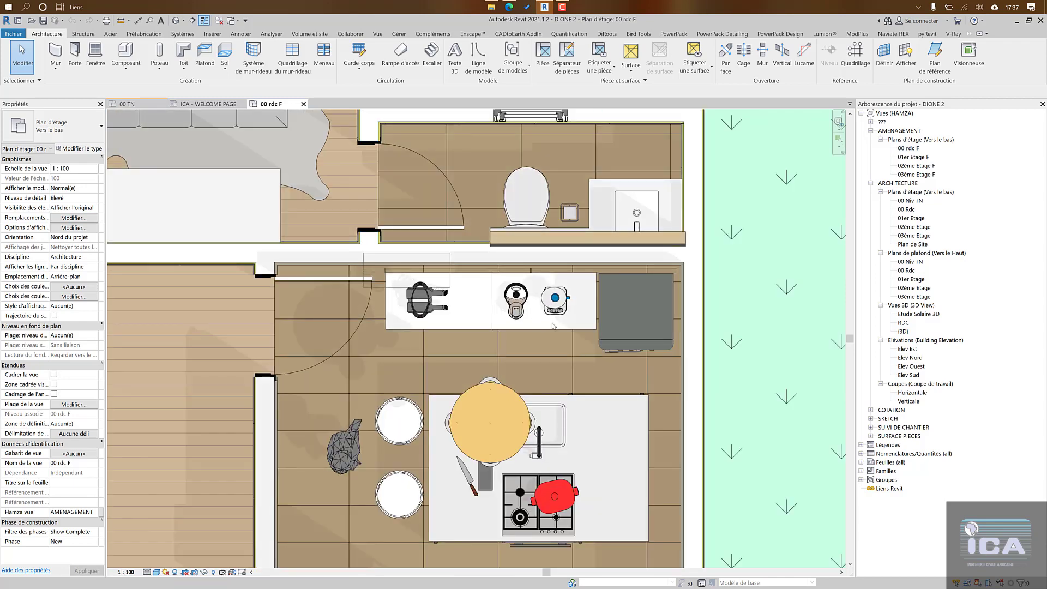
drag(552, 325, 747, 402)
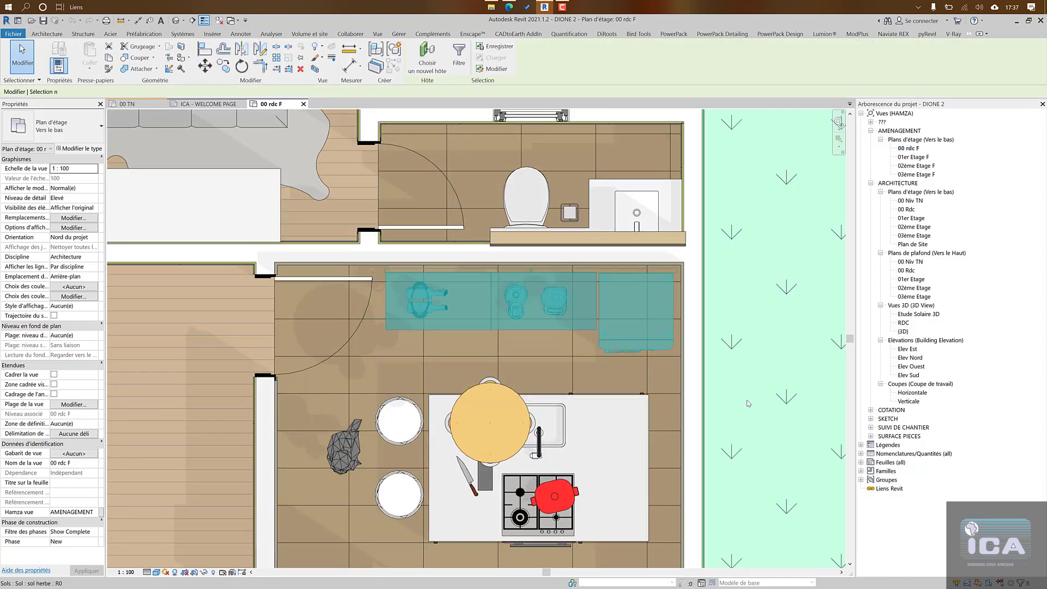
middle_drag(668, 409, 649, 343)
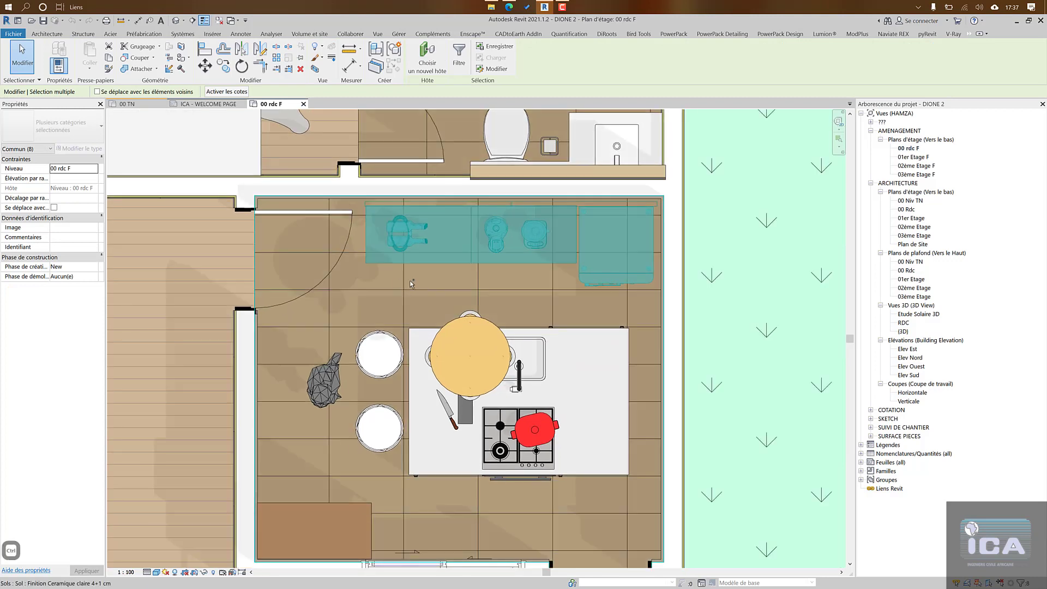
Step: Add the kitchen island with its hob, utensils and pendant light, plus both bar stools, to the selection
ctrl+drag(388, 289, 643, 517)
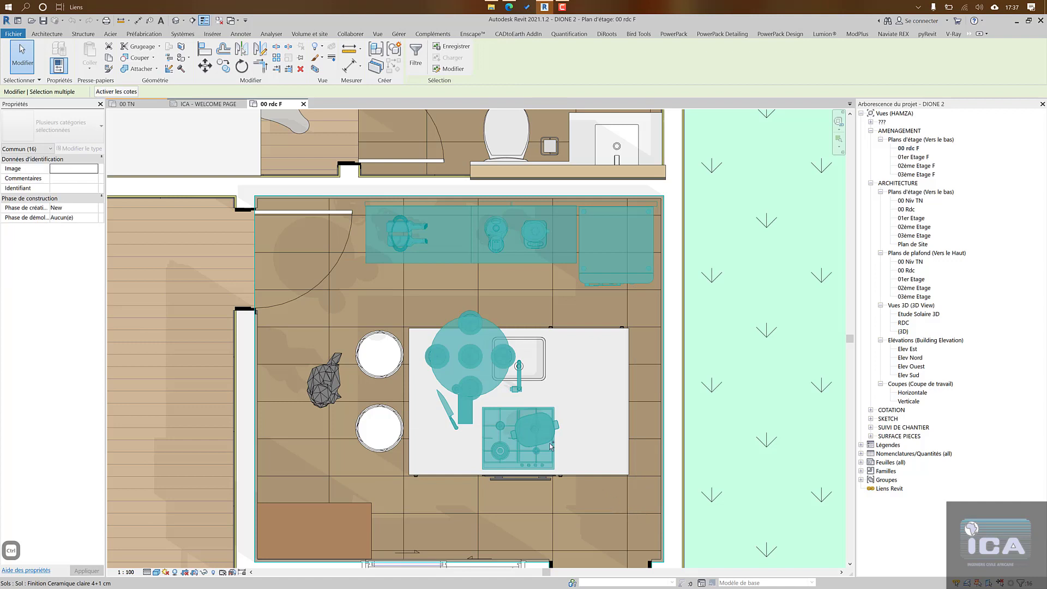
ctrl+click(420, 428)
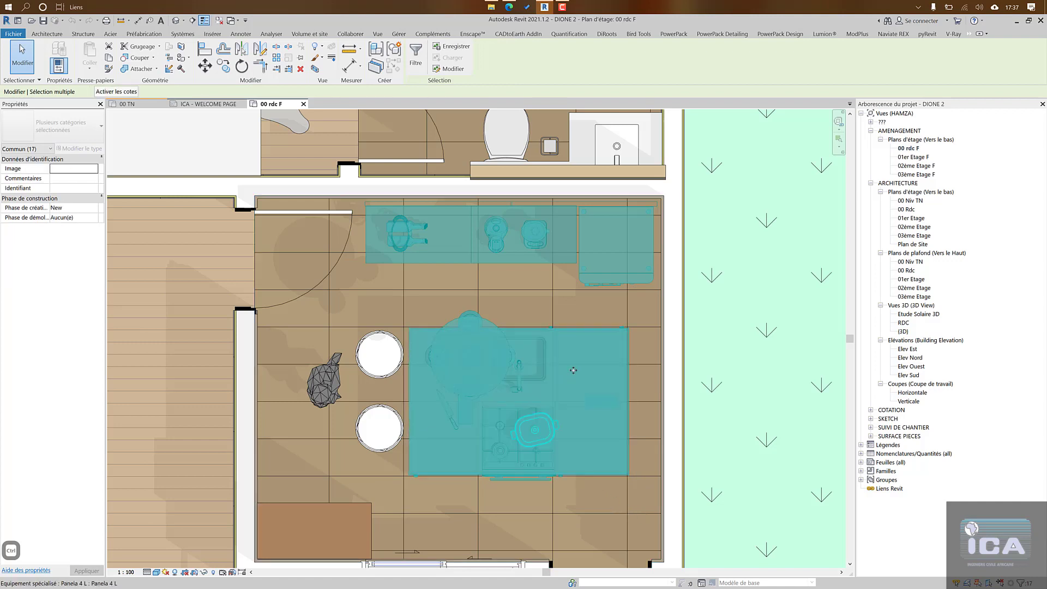
ctrl+click(382, 432)
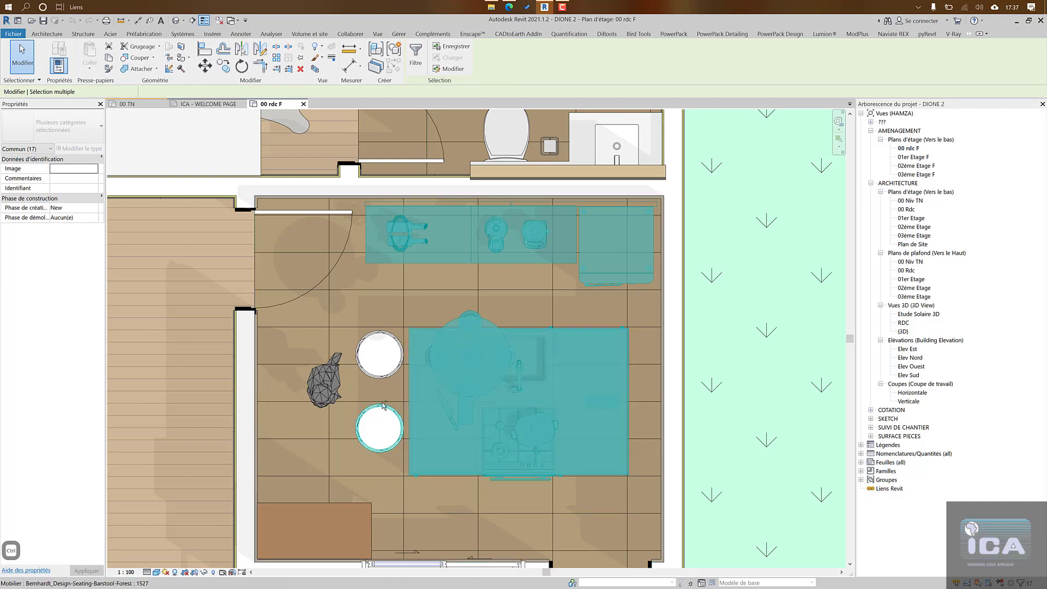
ctrl+click(383, 358)
Step: Add the rectangular cabinet in the kitchen corner beside the sliding window to the selection, and create a model group from all the selected kitchen furniture
middle_drag(389, 373, 435, 275)
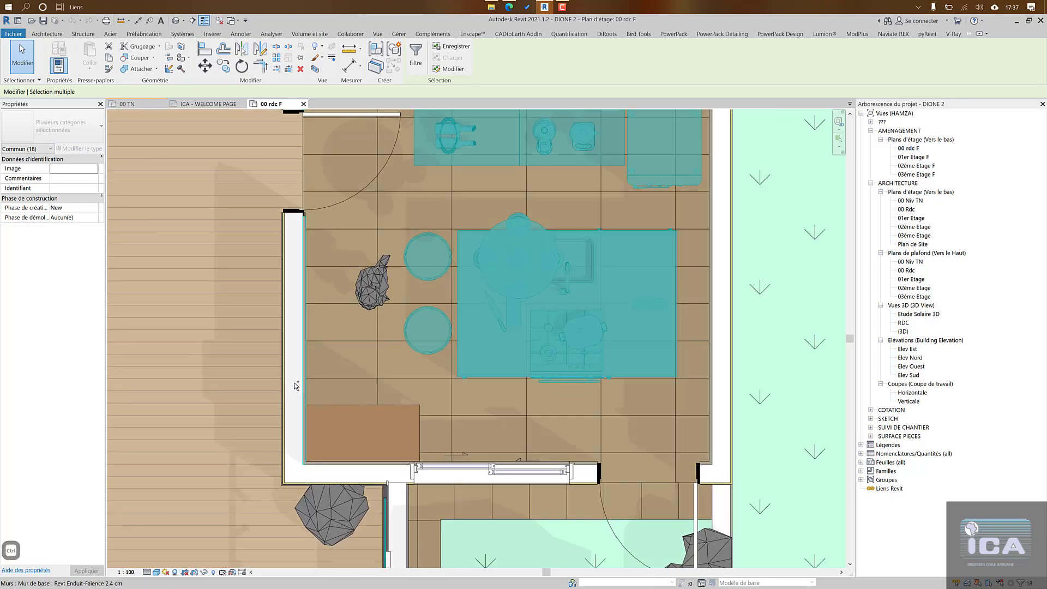
ctrl+click(288, 373)
ctrl+drag(288, 371, 458, 484)
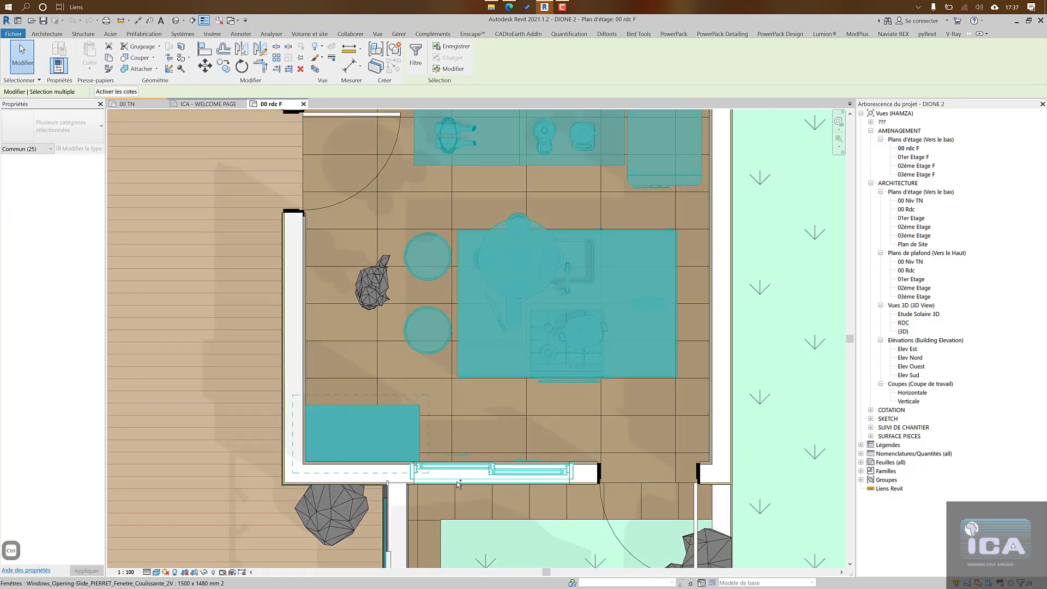
scroll(457, 280, down, 4)
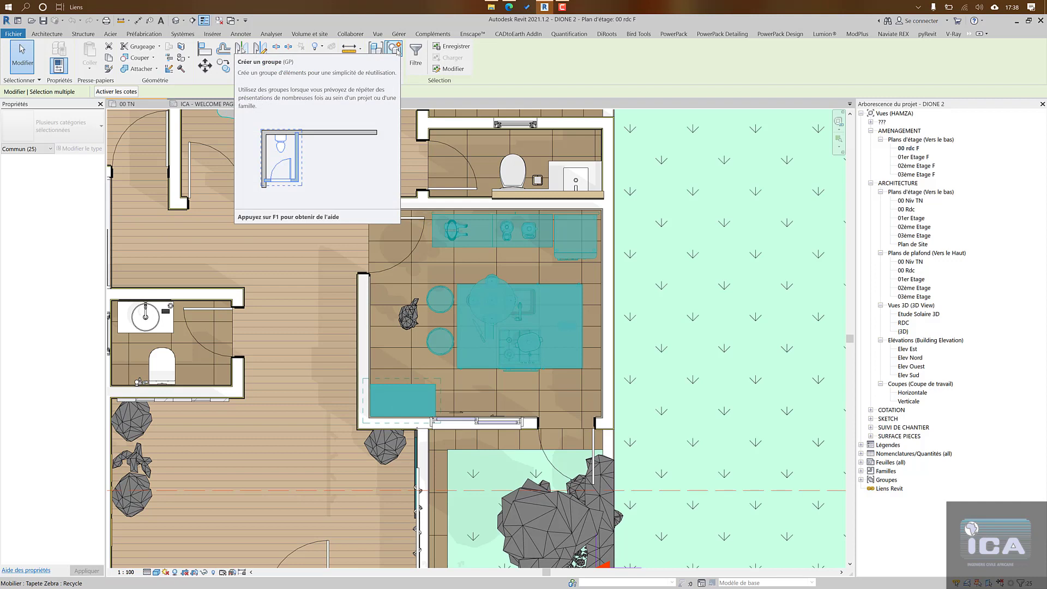
click(398, 52)
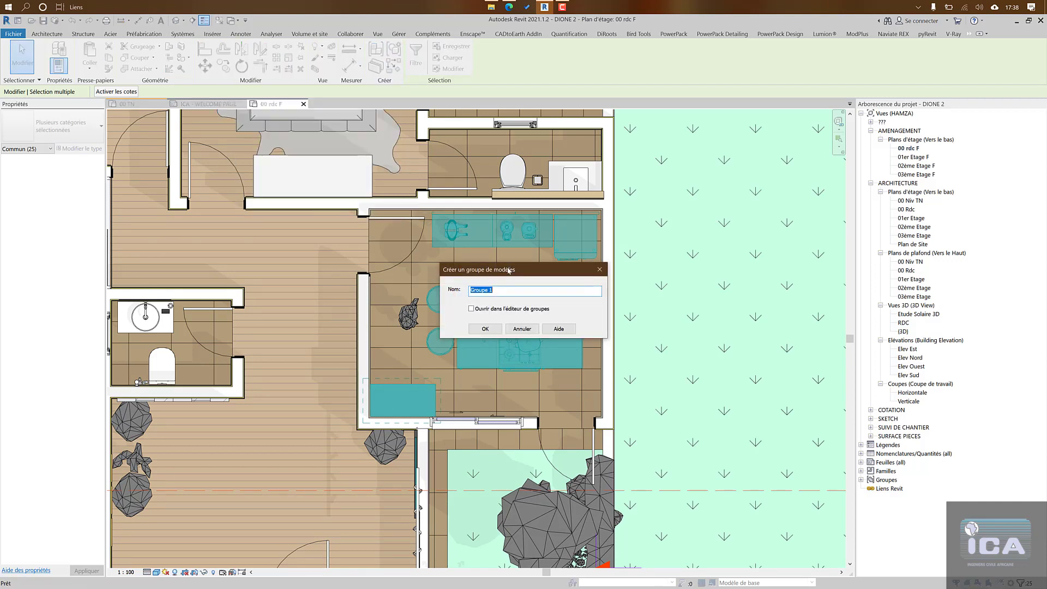
click(483, 329)
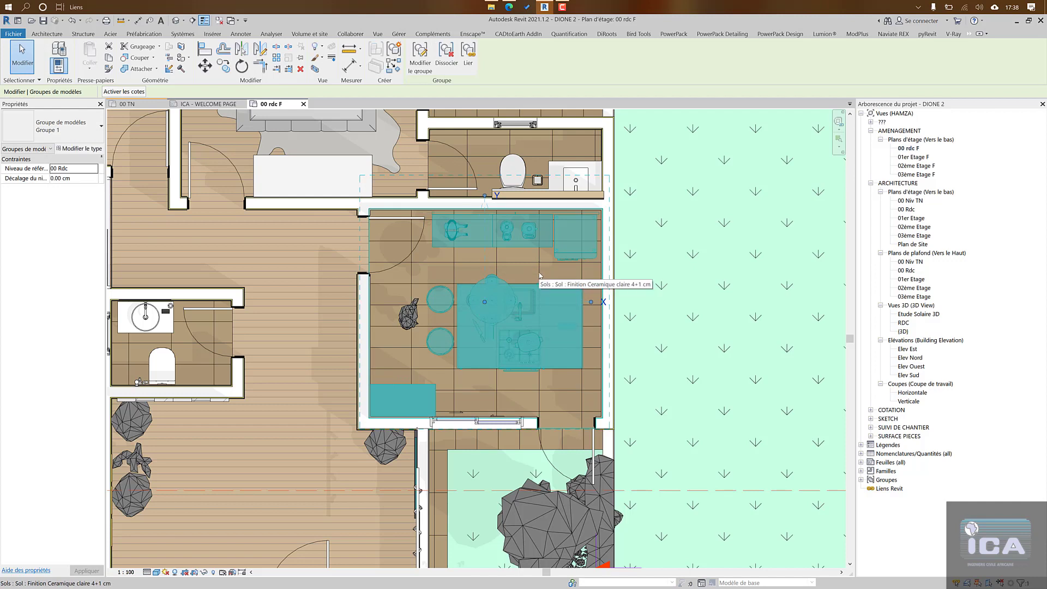
Step: Paste the kitchen furniture group into the kitchen of TUTO AZ N3's 00 TN plan, accepting the duplicate types
click(144, 104)
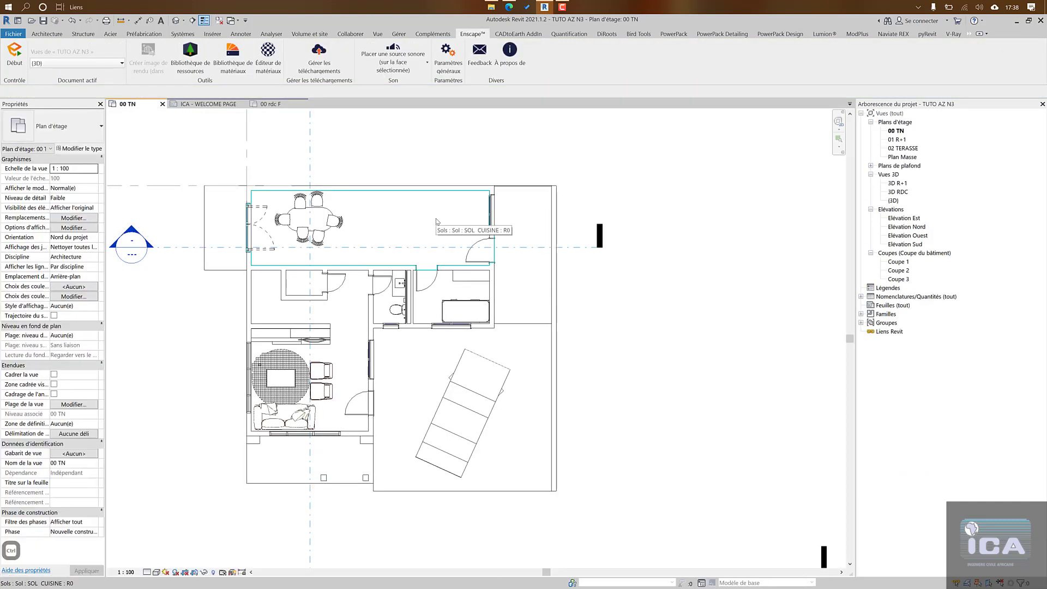
key(ctrl+v)
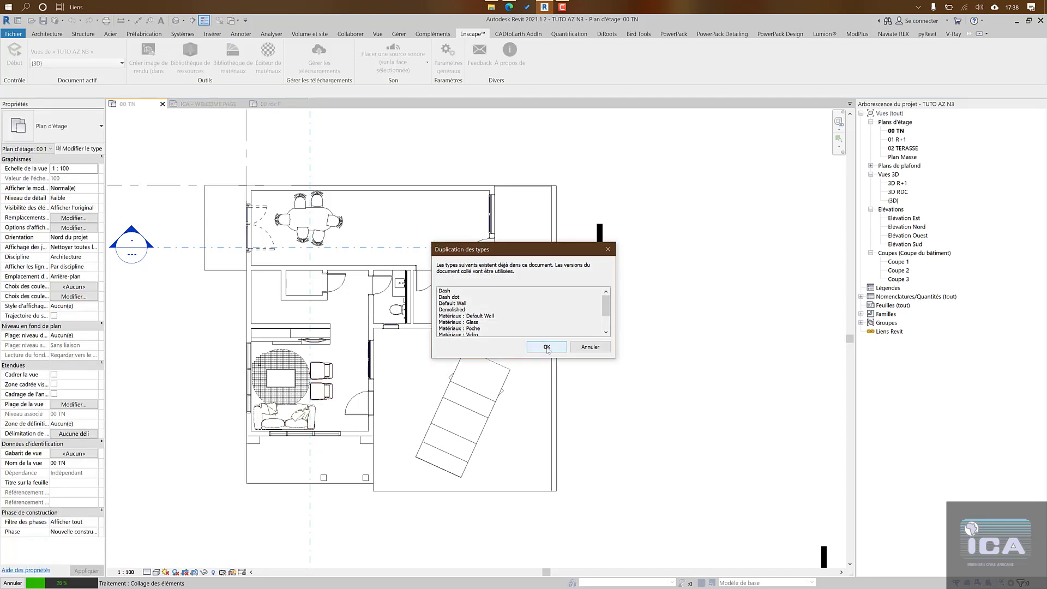
click(546, 348)
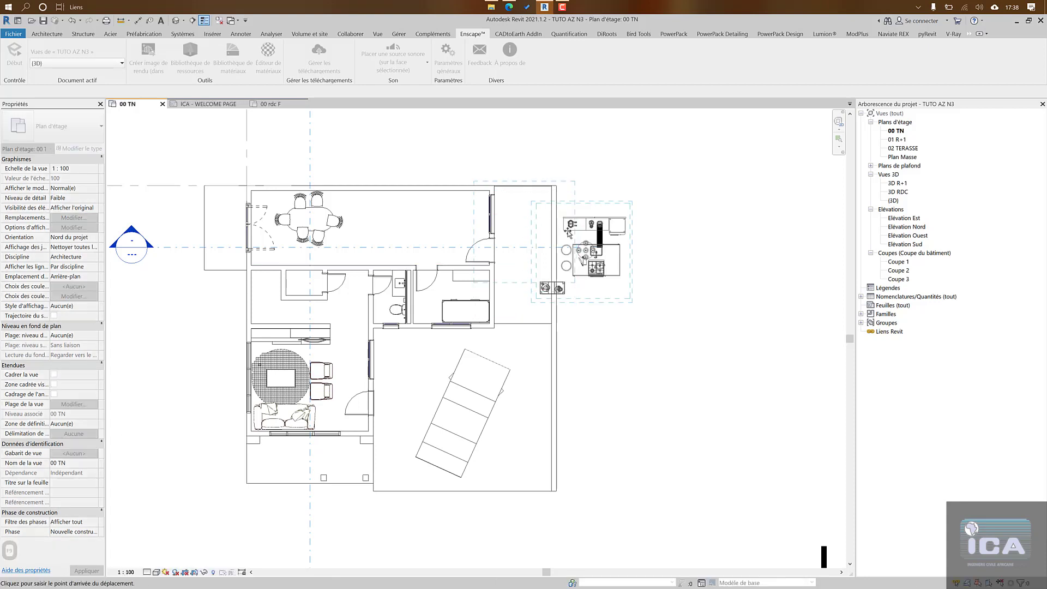
scroll(455, 229, up, 1)
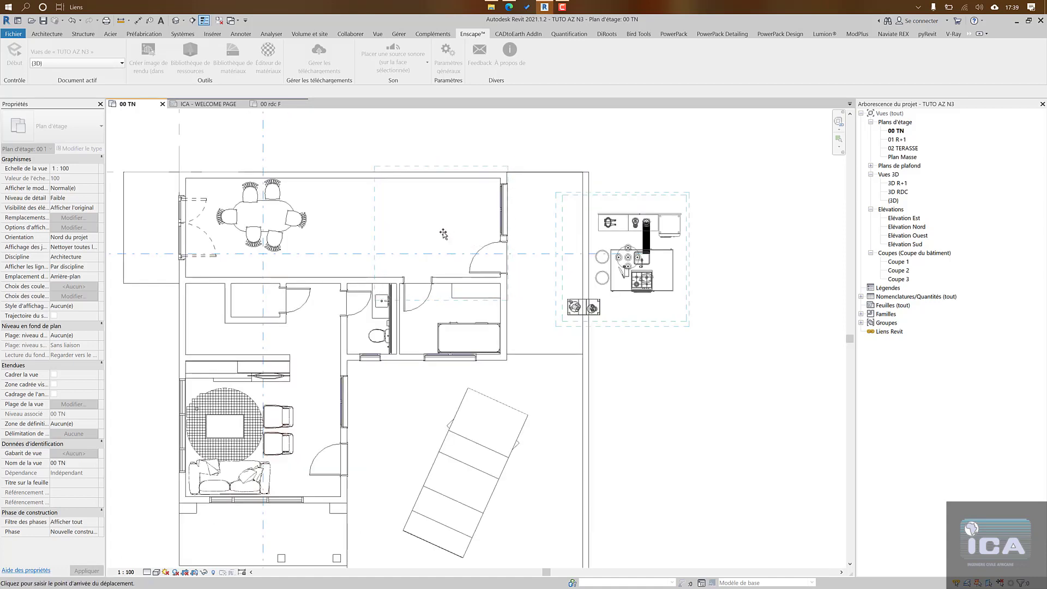
click(443, 233)
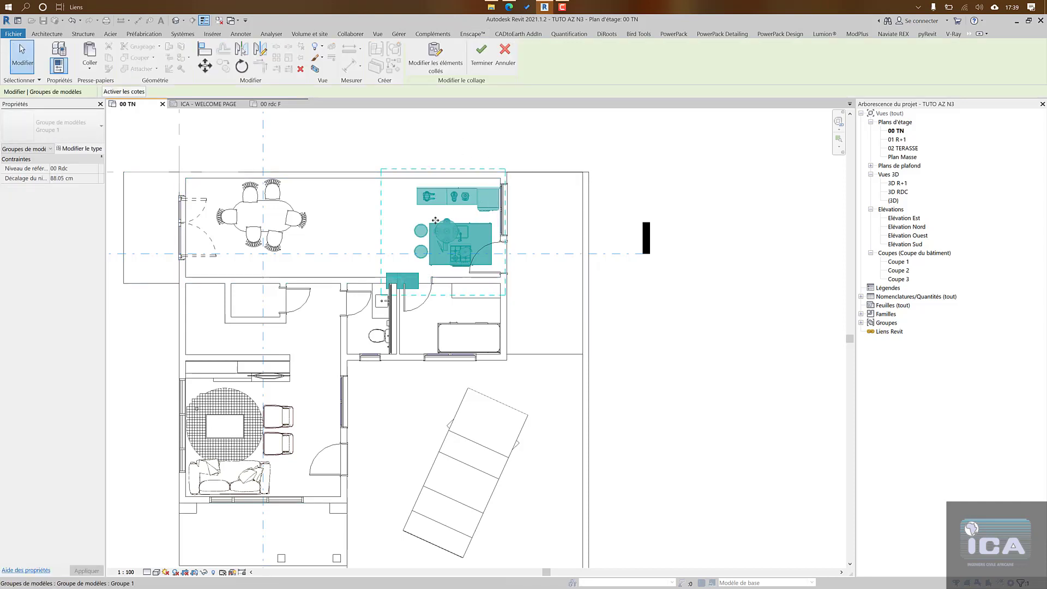
Step: Move the pasted group so its counter and refrigerator sit against the kitchen's upper wall, and finish the paste
scroll(464, 194, up, 3)
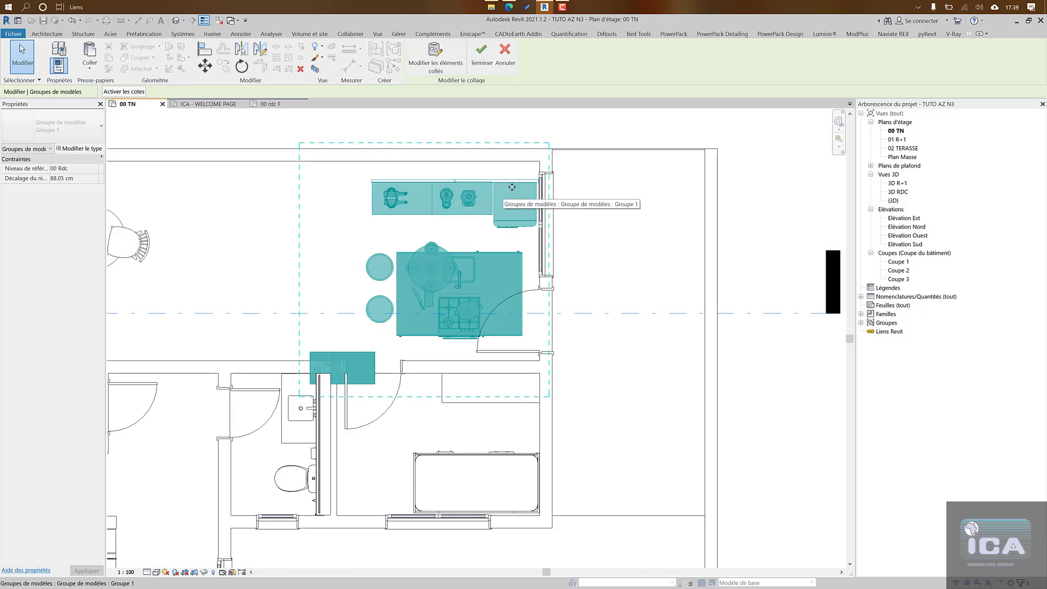
drag(512, 187, 497, 173)
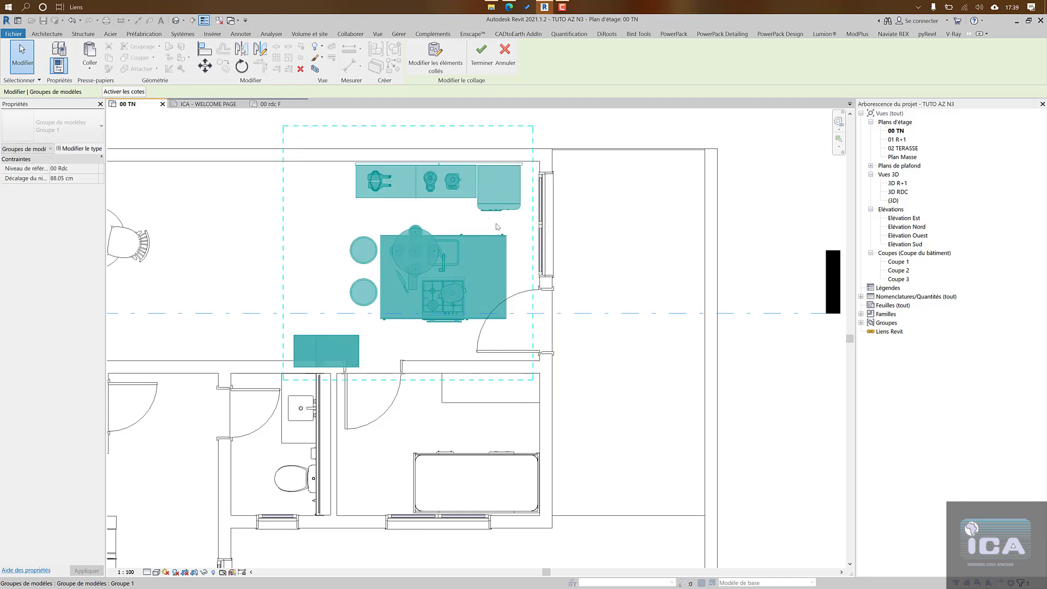
key(Delete)
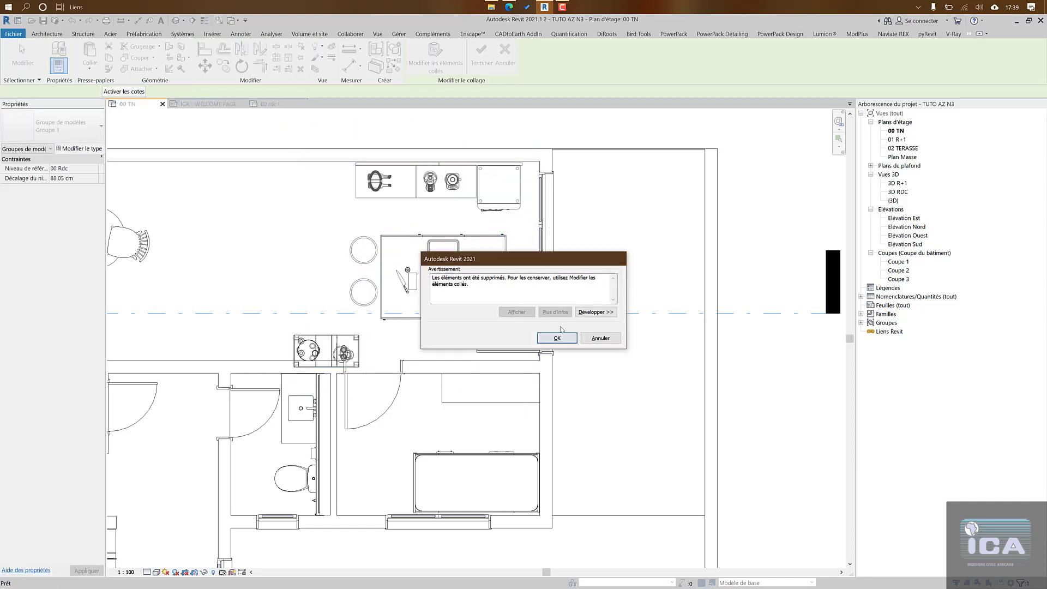
click(557, 338)
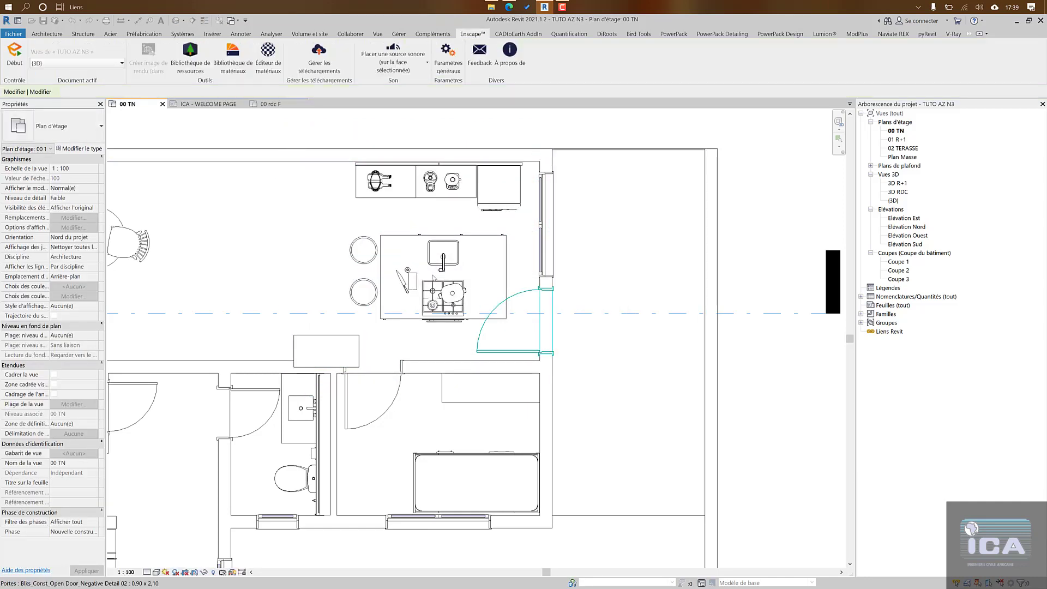
Step: Edit the kitchen group and shift the island with its hob, utensils and both bar stools towards the dining table, away from the exterior door
middle_drag(500, 286, 500, 279)
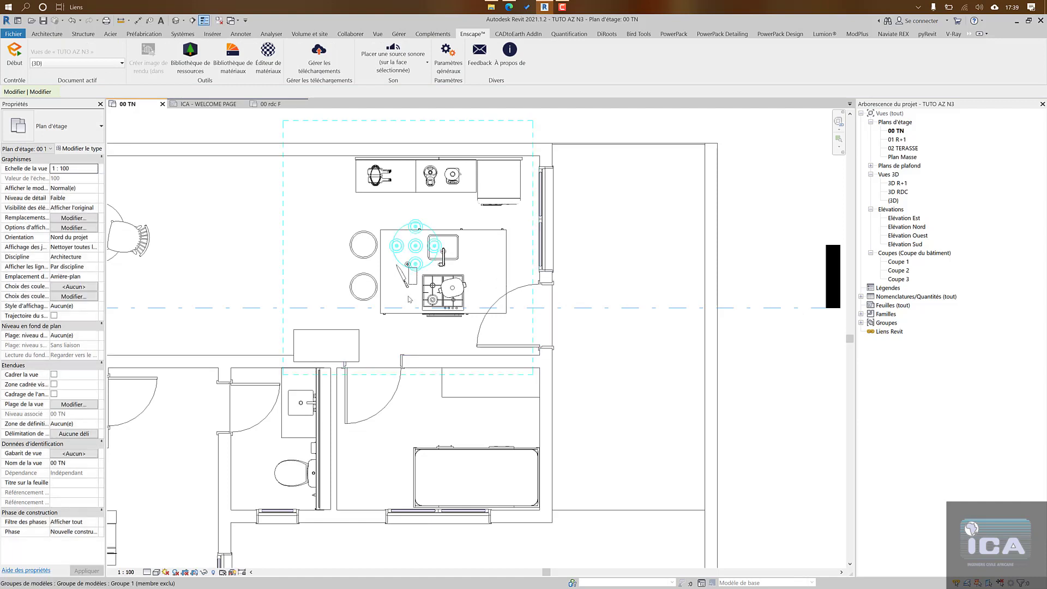
scroll(513, 322, down, 2)
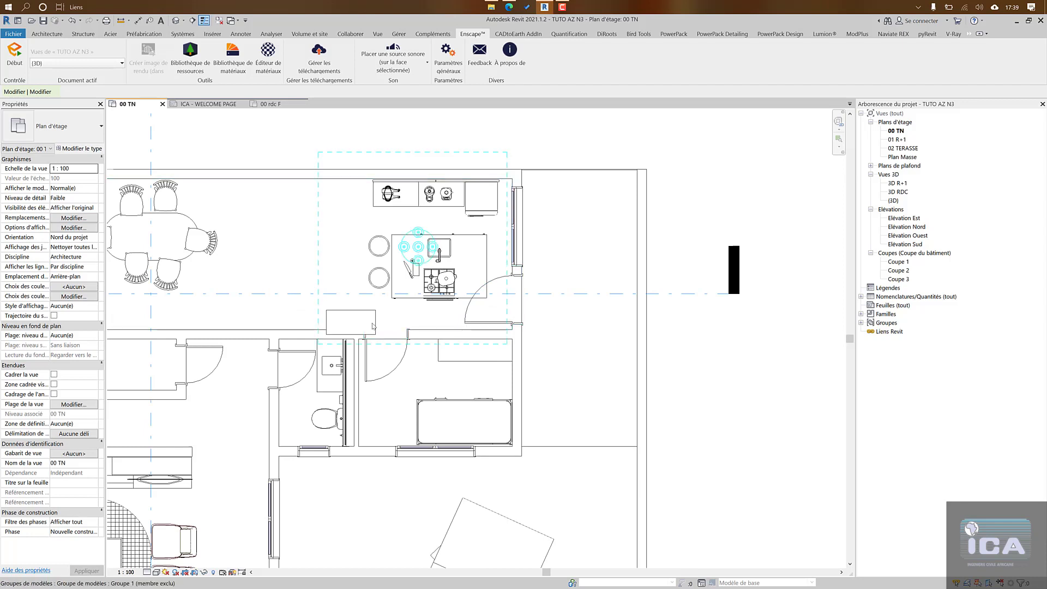
click(373, 325)
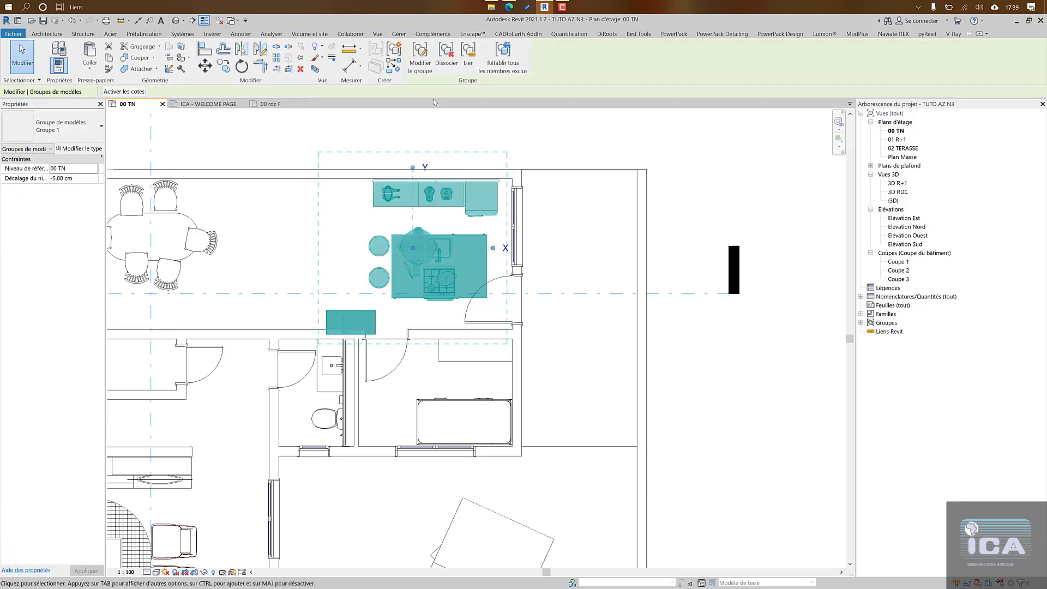
click(420, 60)
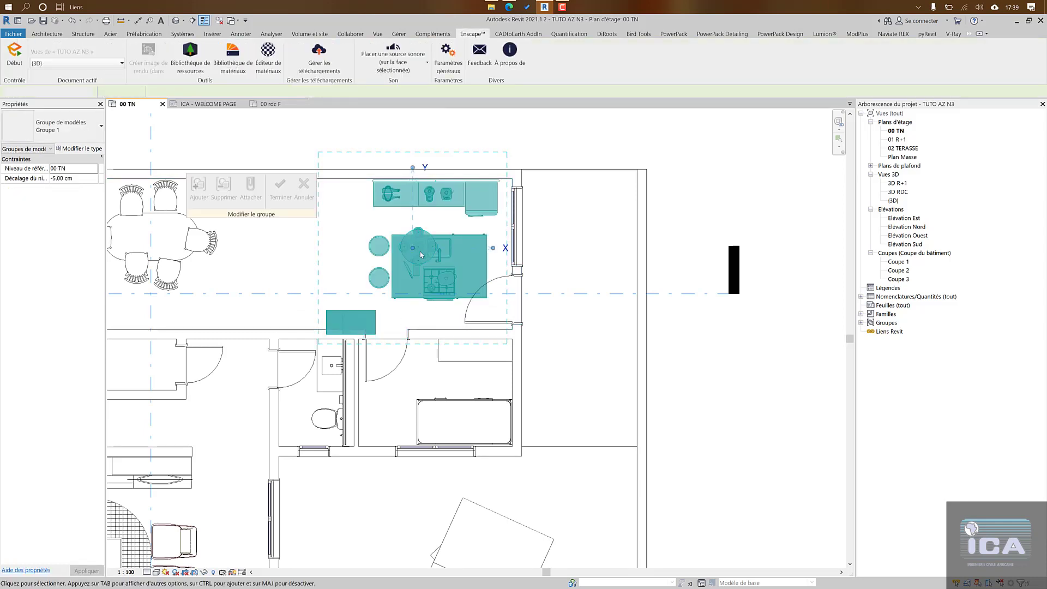
middle_drag(352, 252, 411, 301)
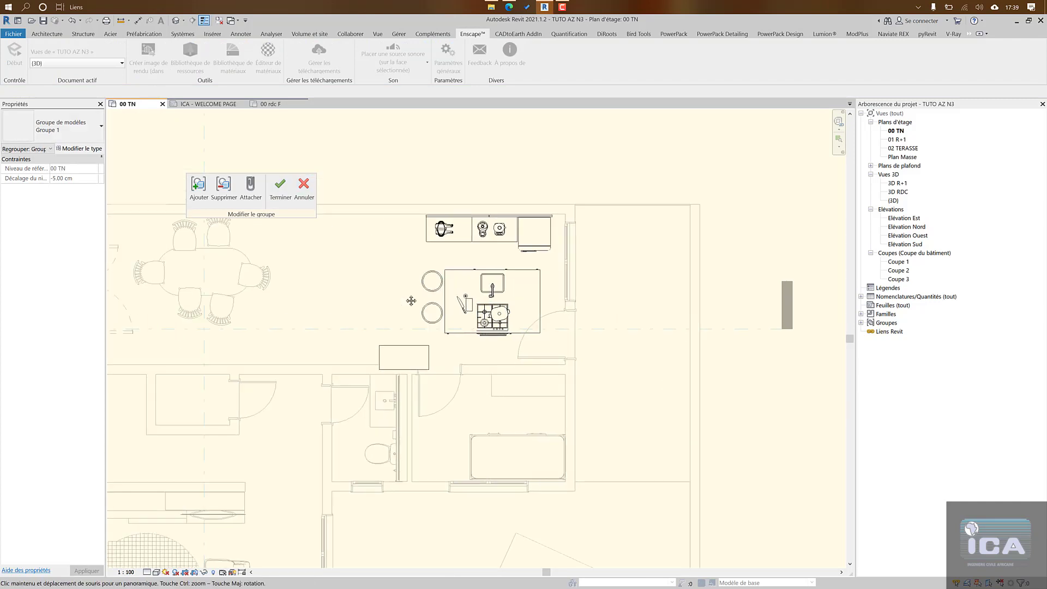
drag(416, 258, 554, 342)
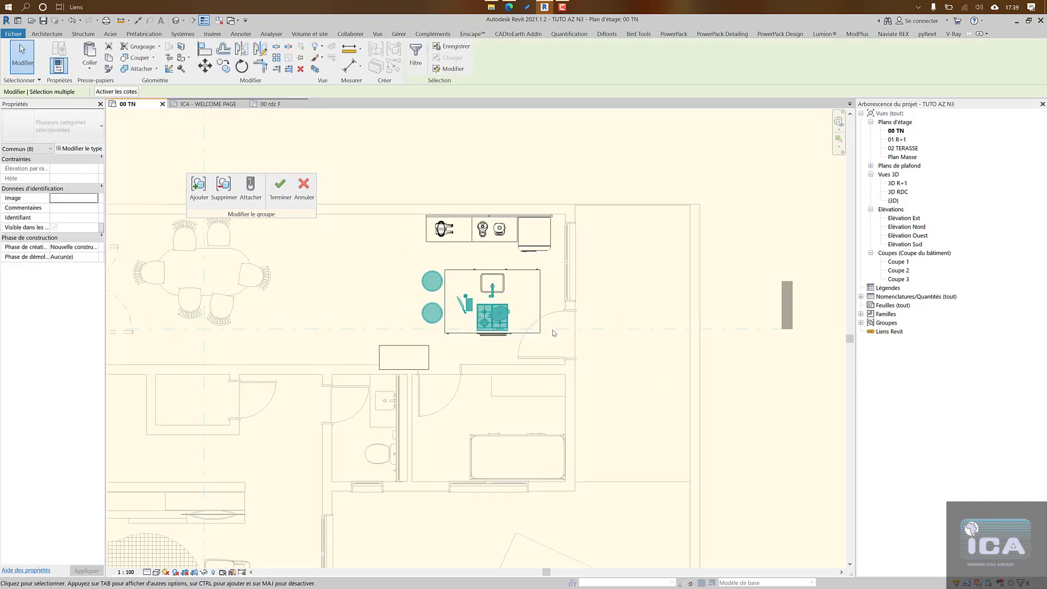
ctrl+click(533, 284)
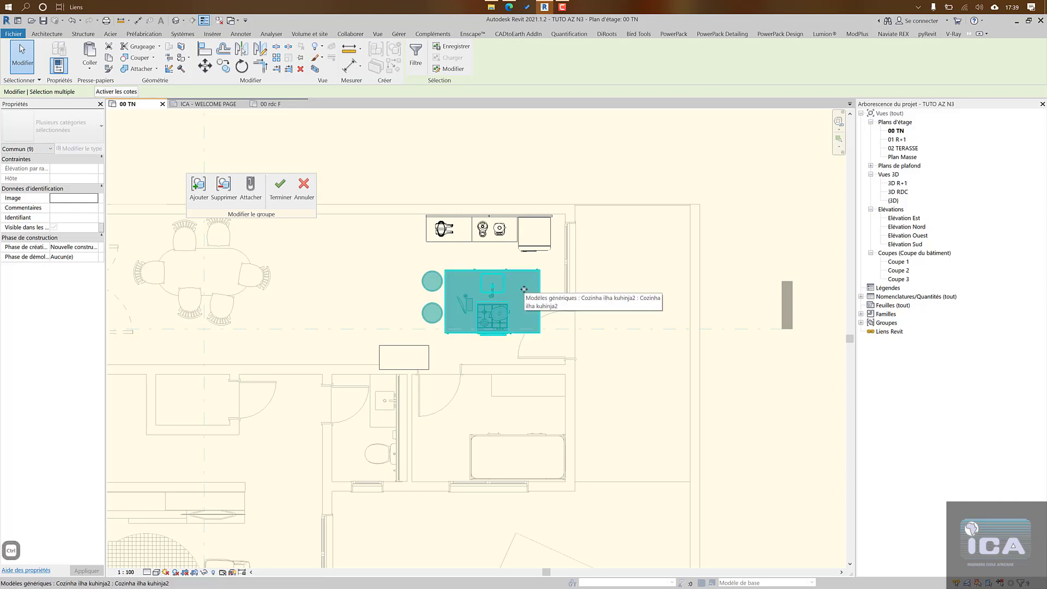
drag(534, 292, 478, 287)
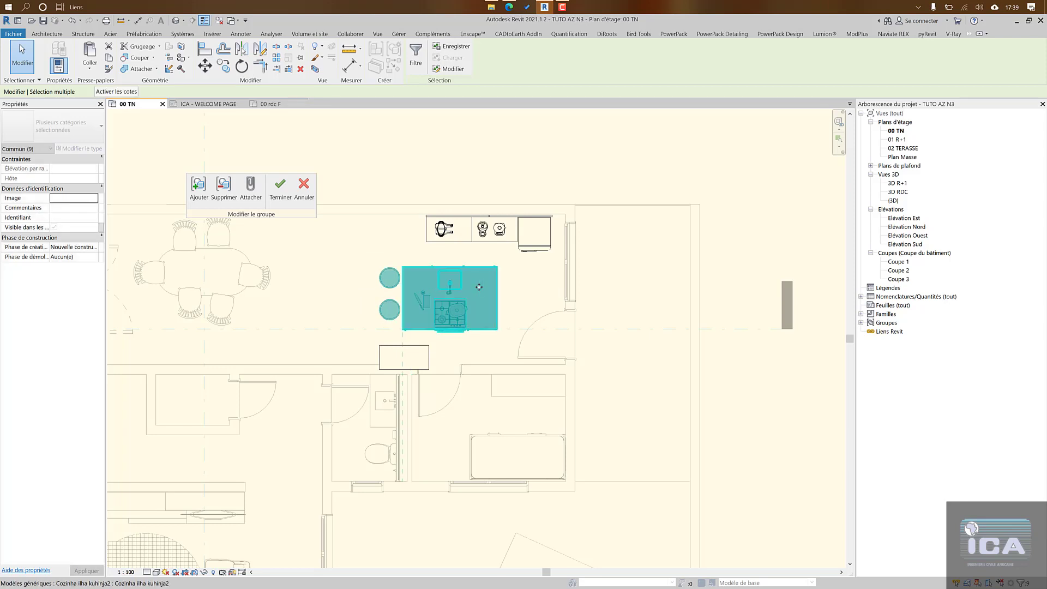
key(Escape)
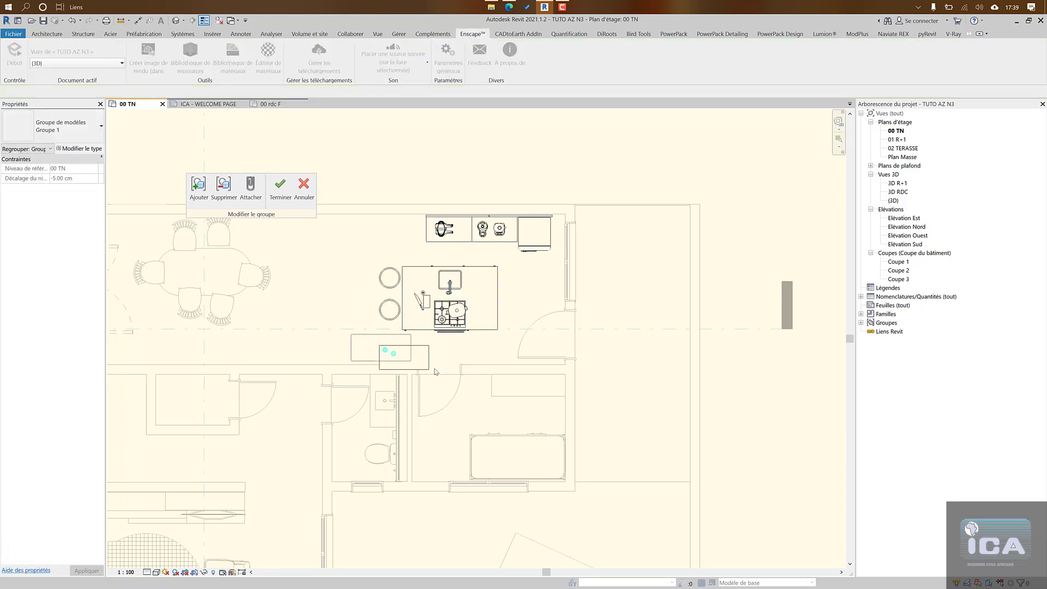
Step: Move the rectangular cabinet from the kitchen's lower wall to the free end of the wall counter, and finish editing the group
drag(443, 376, 404, 225)
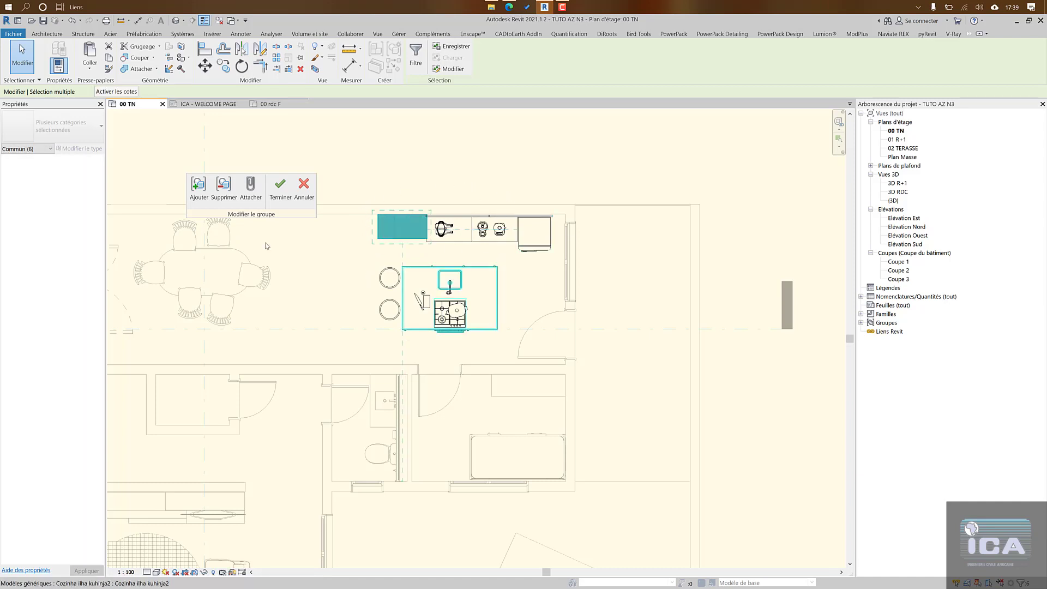
click(279, 190)
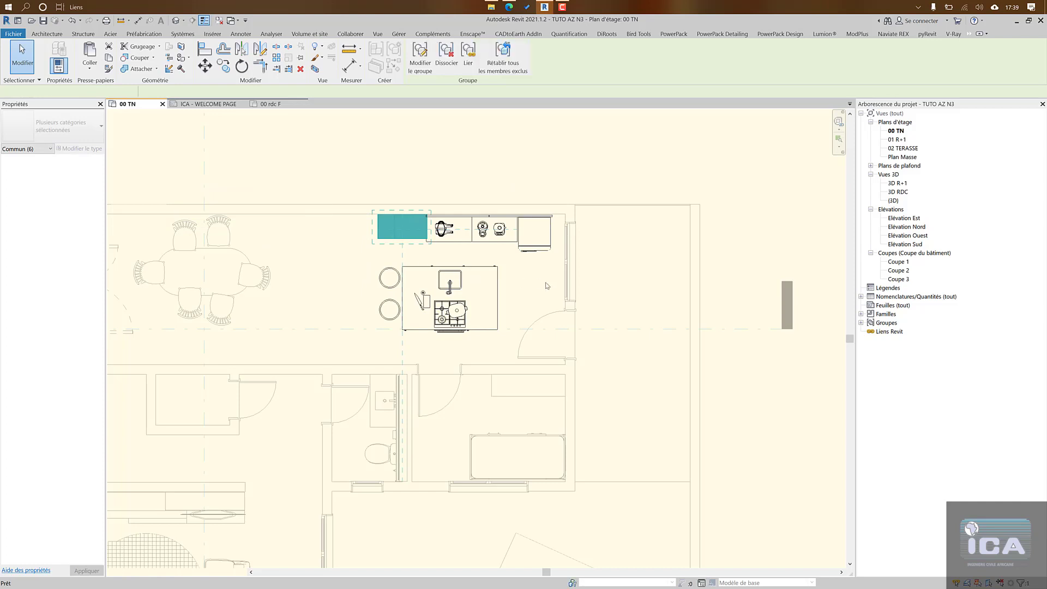
click(591, 264)
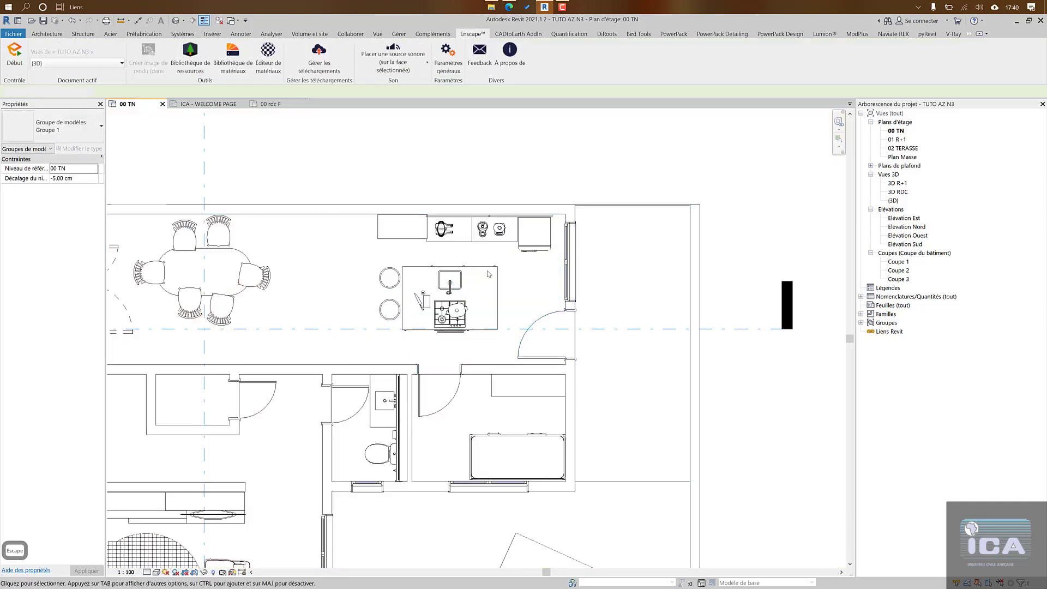
Step: Open the 3D RDC view and examine the new kitchen layout together with the rest of the furnished ground floor
middle_drag(477, 340, 478, 290)
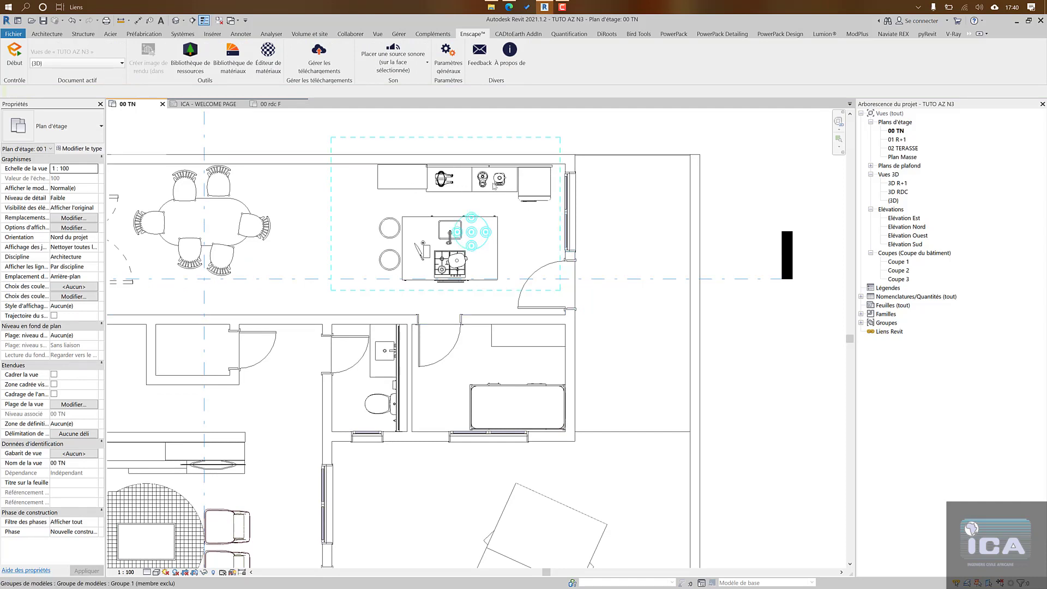
scroll(626, 227, down, 2)
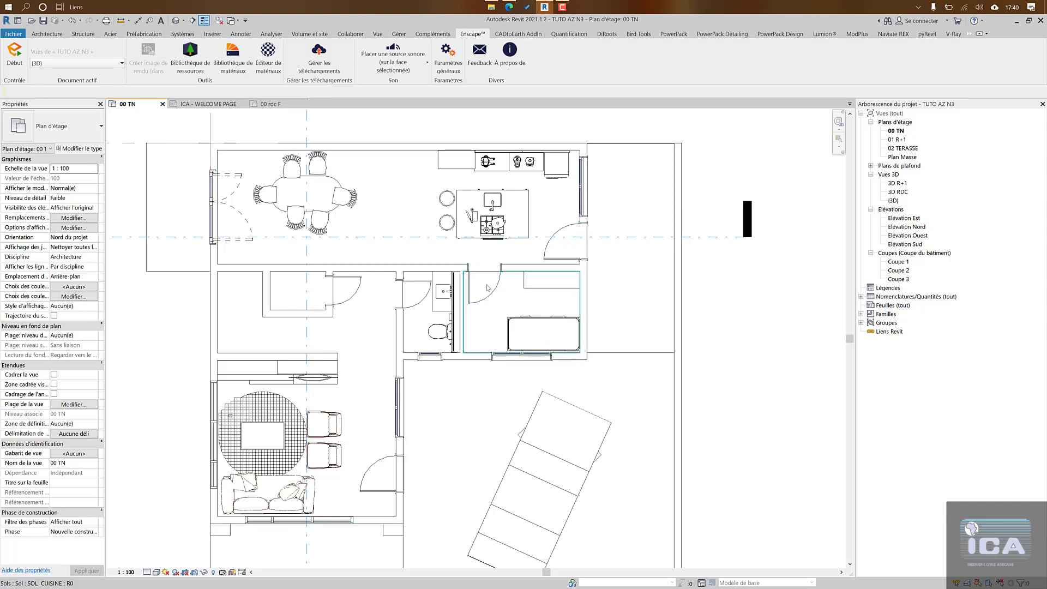
double_click(900, 192)
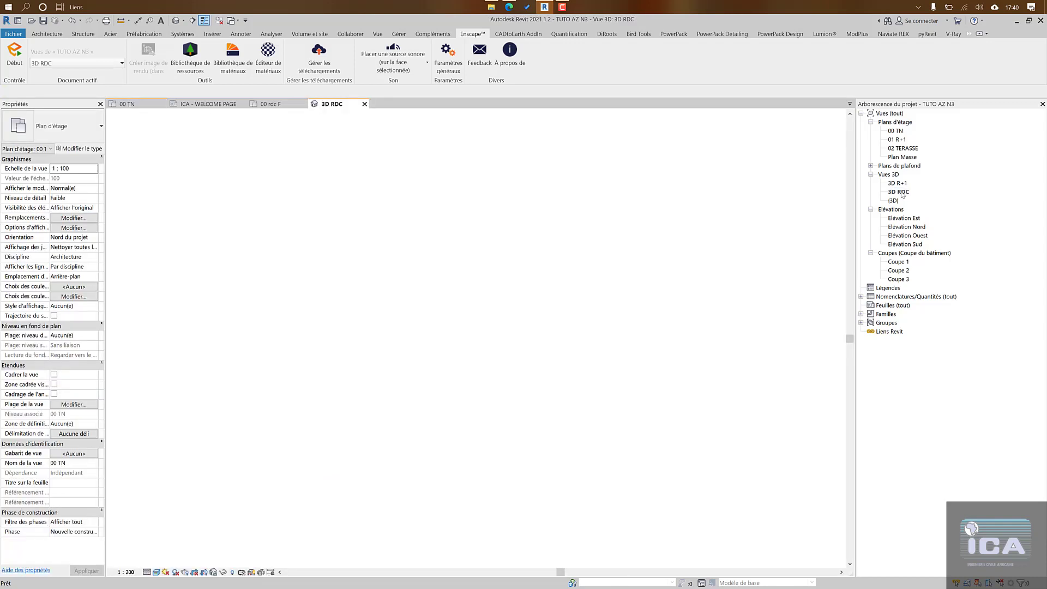
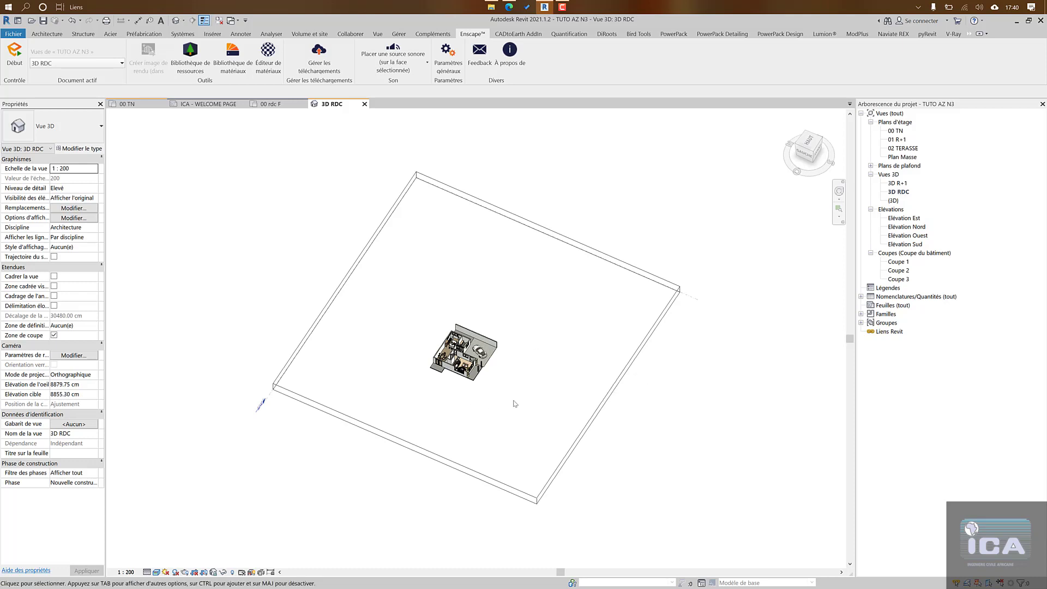
middle_drag(515, 404, 491, 412)
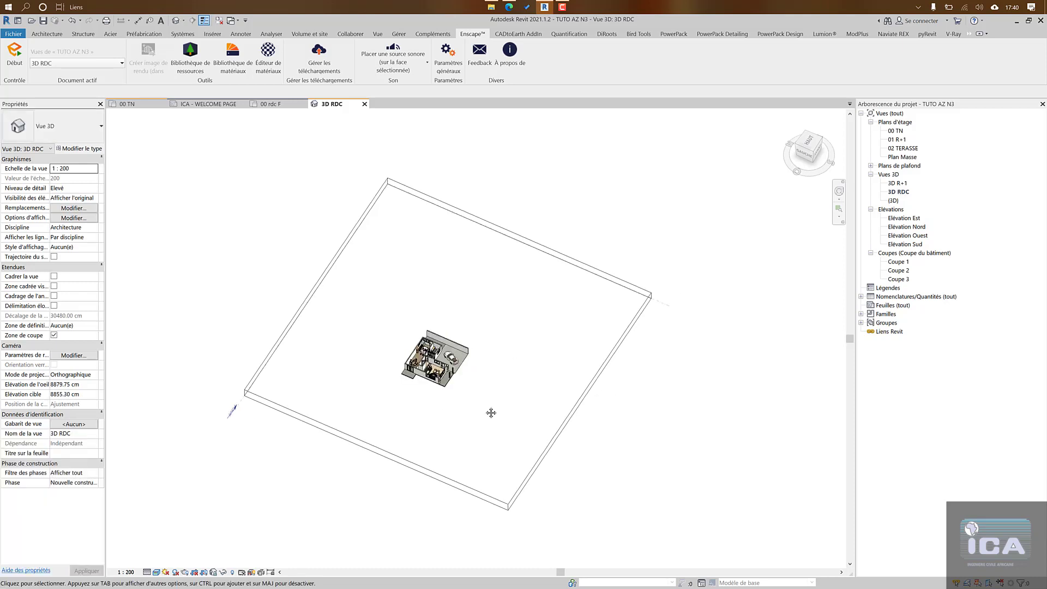
scroll(487, 410, up, 5)
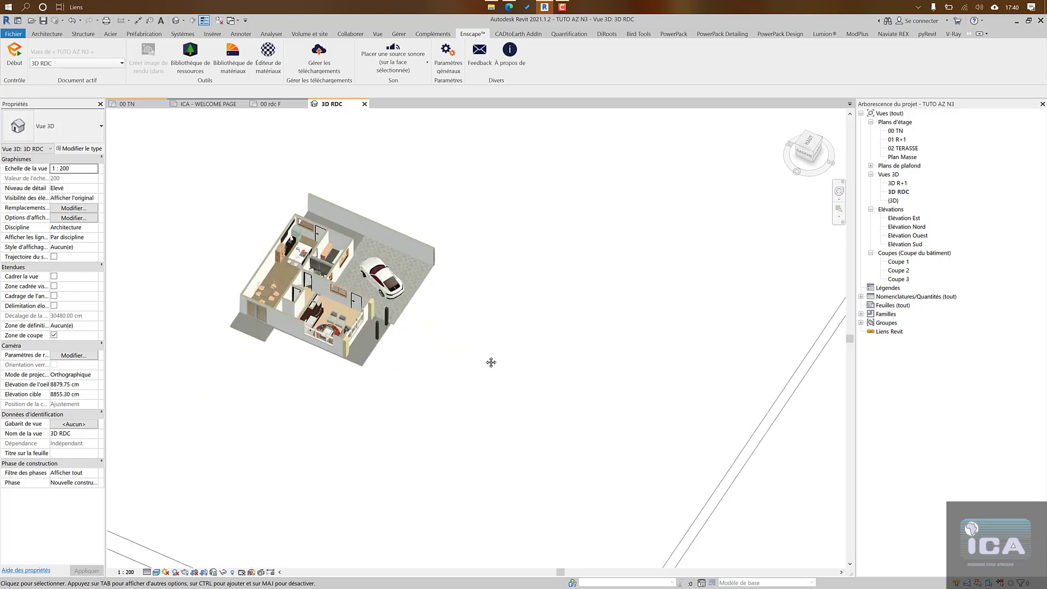
middle_drag(491, 363, 491, 406)
drag(485, 402, 453, 408)
middle_drag(468, 417, 416, 404)
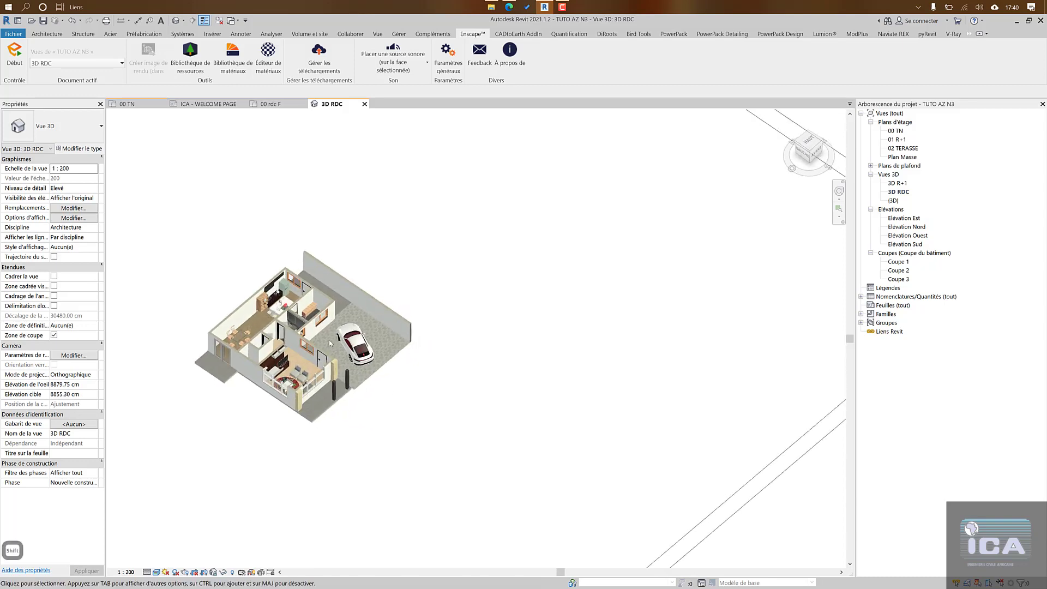
scroll(338, 343, up, 2)
scroll(371, 365, up, 1)
middle_drag(371, 365, 477, 406)
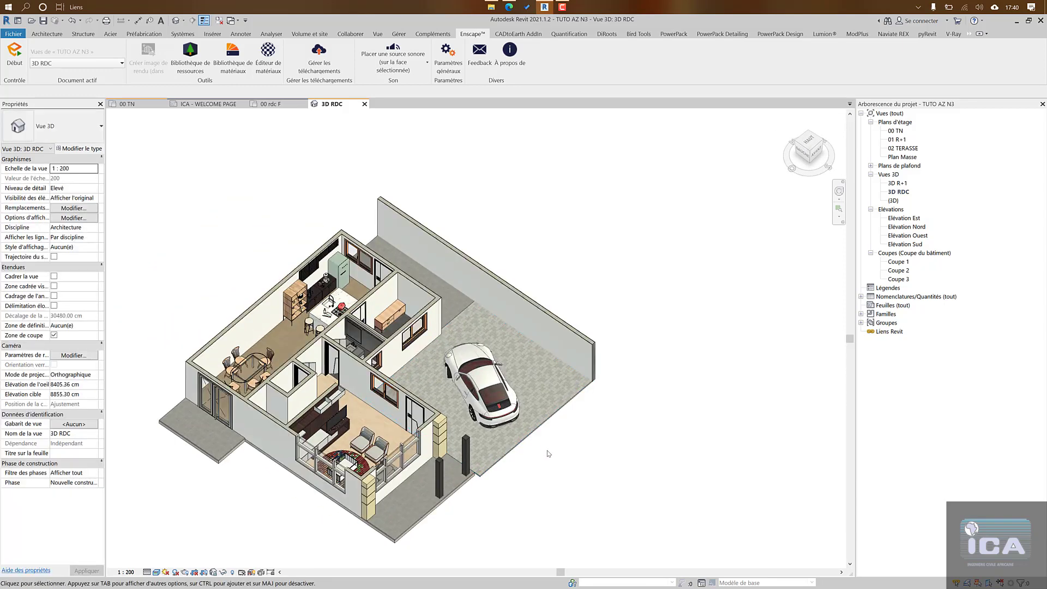
scroll(549, 454, up, 2)
middle_drag(548, 453, 615, 472)
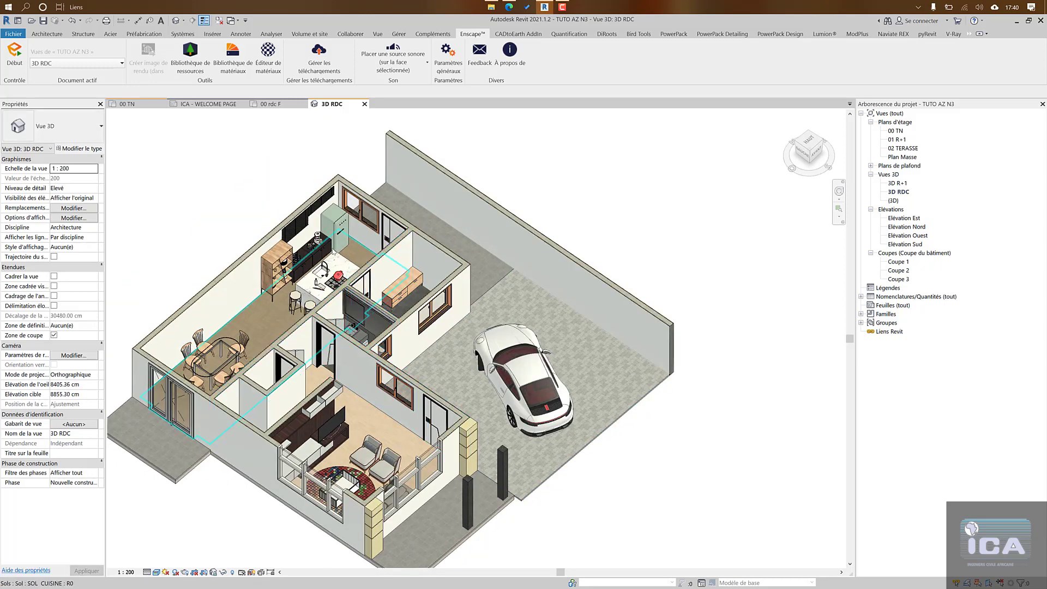
Step: Edit the kitchen group, delete both dark shutter panels from the wall above the counter, and finish editing the group
click(321, 217)
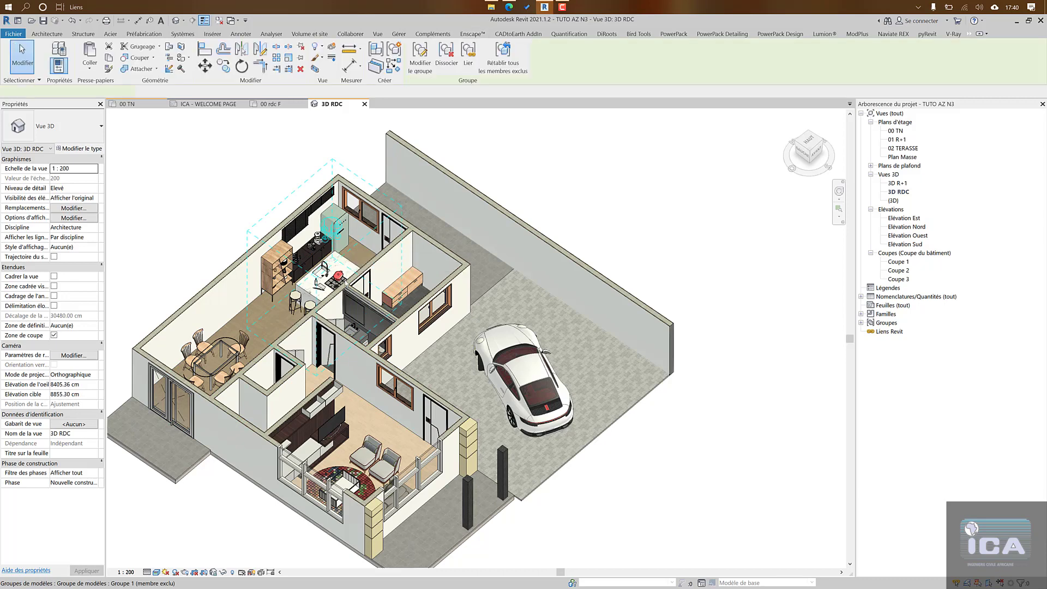
click(345, 271)
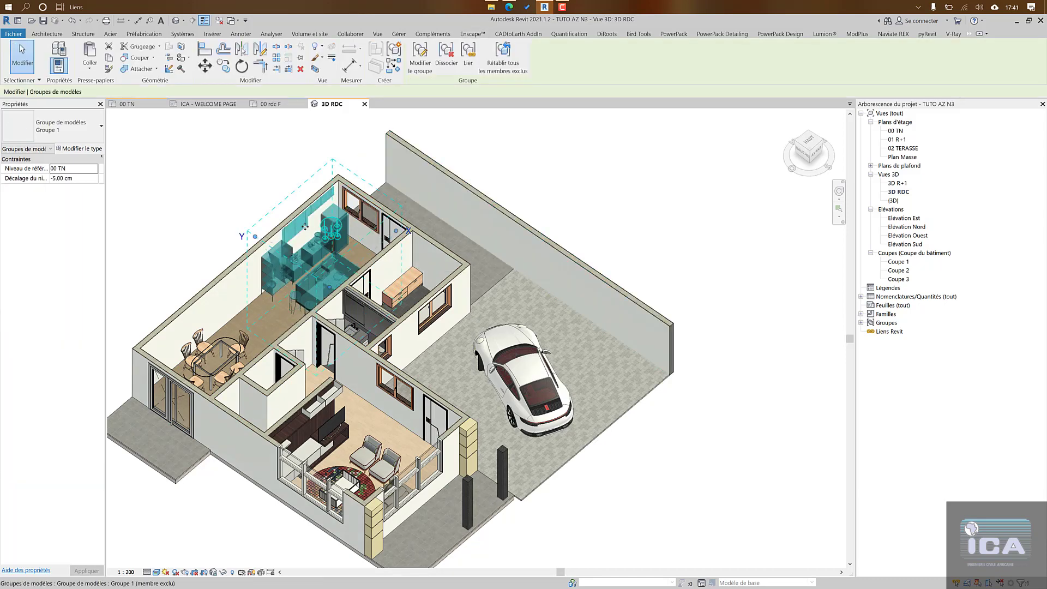
scroll(299, 229, up, 5)
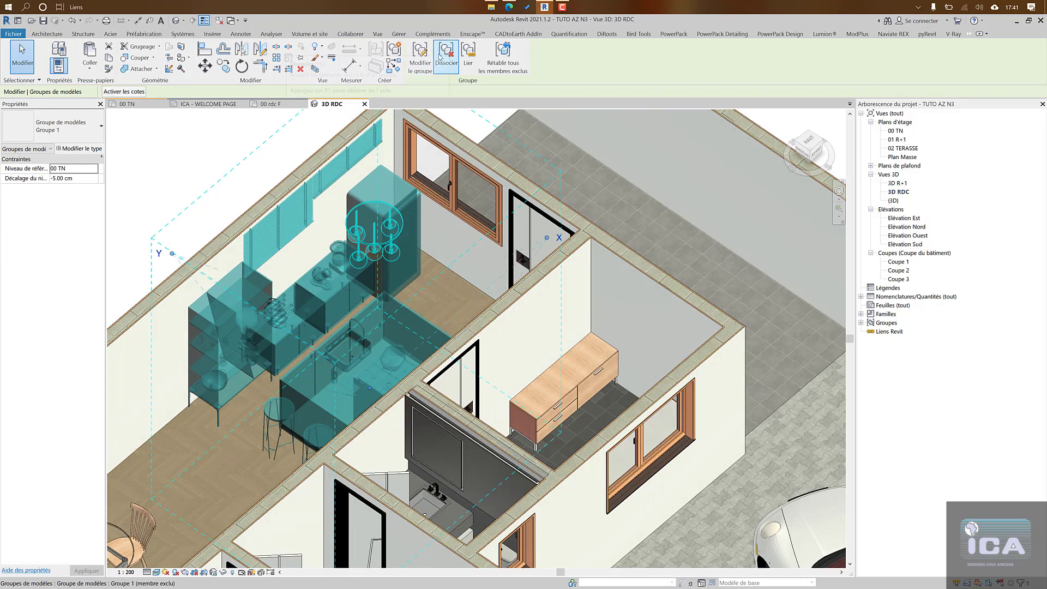
click(420, 53)
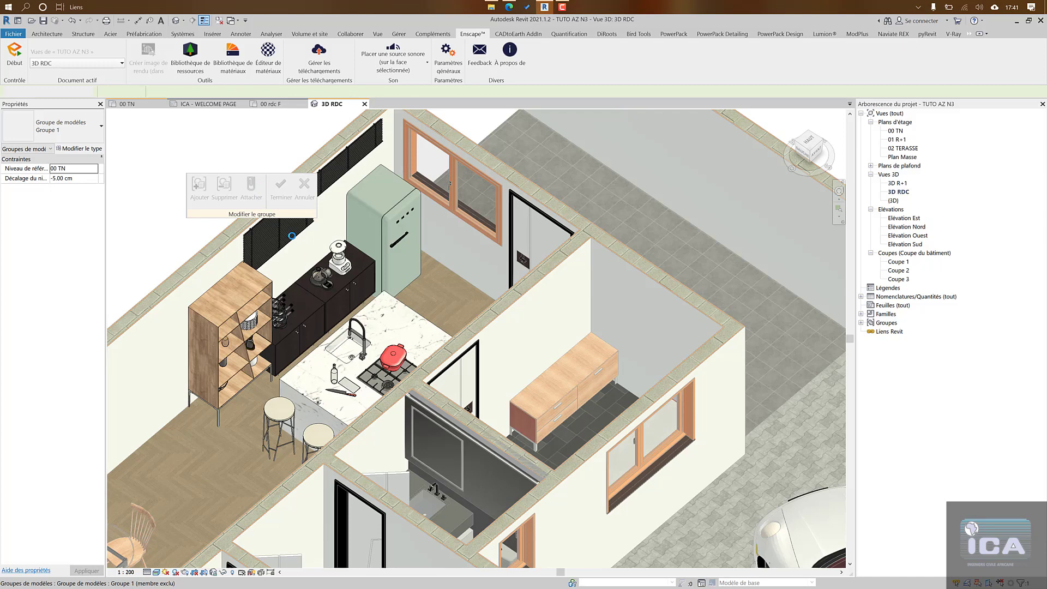
click(293, 237)
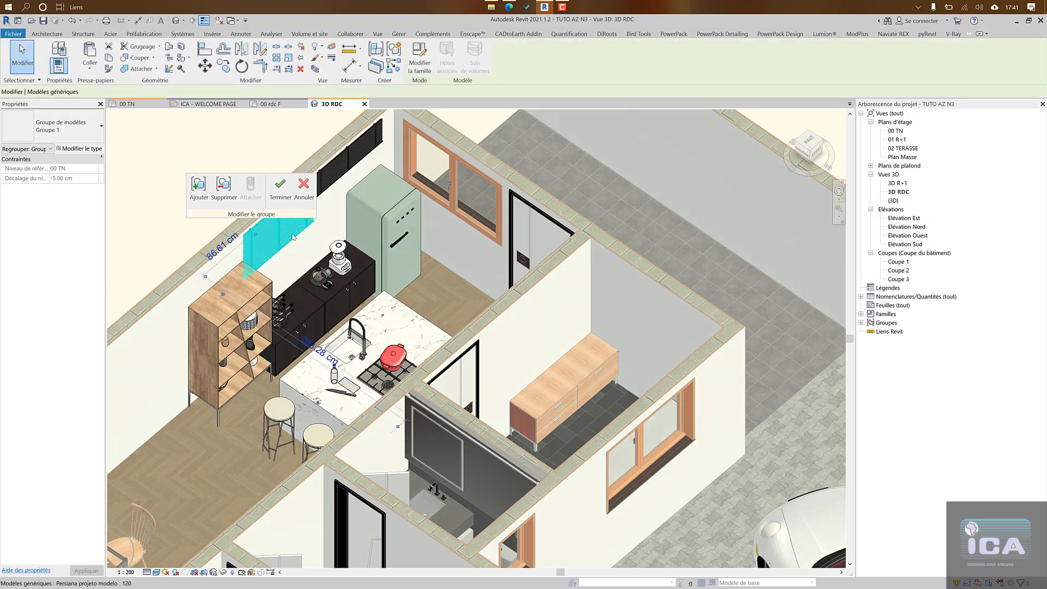
key(Delete)
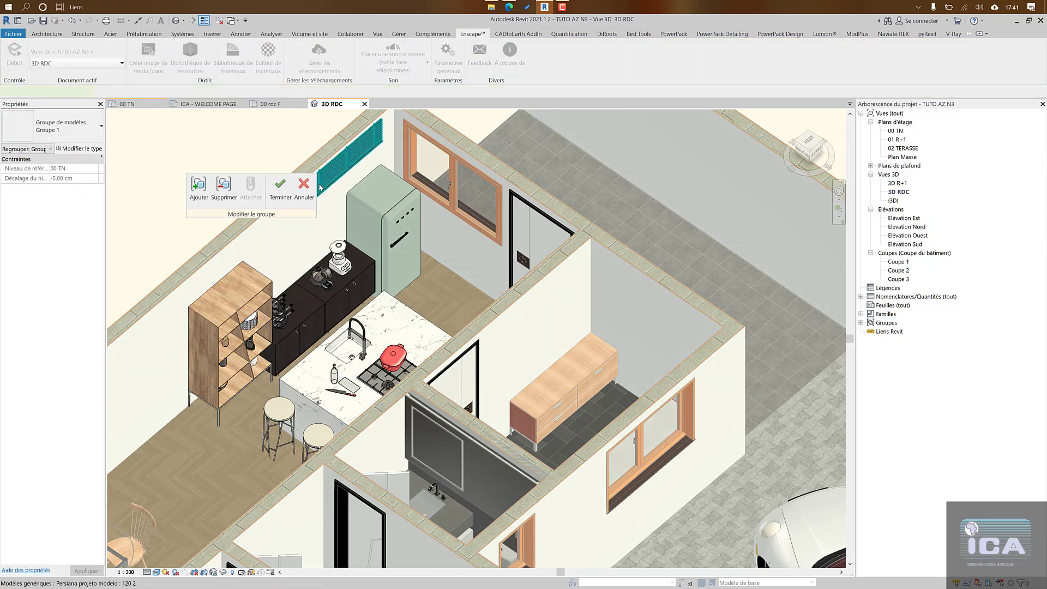
click(320, 187)
key(Delete)
mouse_move(324, 268)
middle_down()
mouse_move(325, 230)
mouse_move(325, 247)
middle_up()
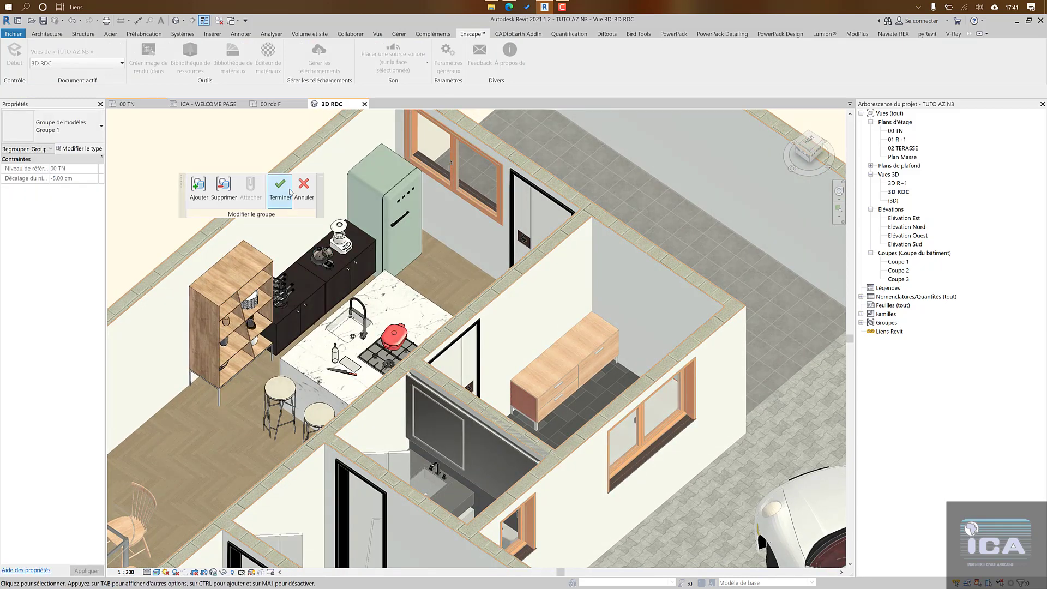
click(280, 187)
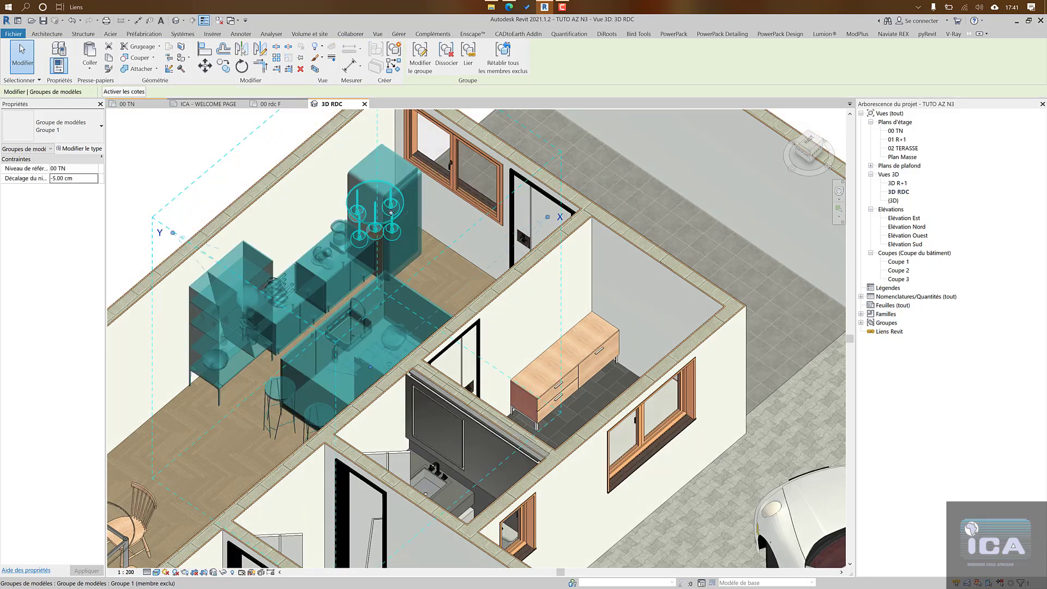
Step: Ungroup the kitchen furniture group into individual elements and clear the selection
click(447, 61)
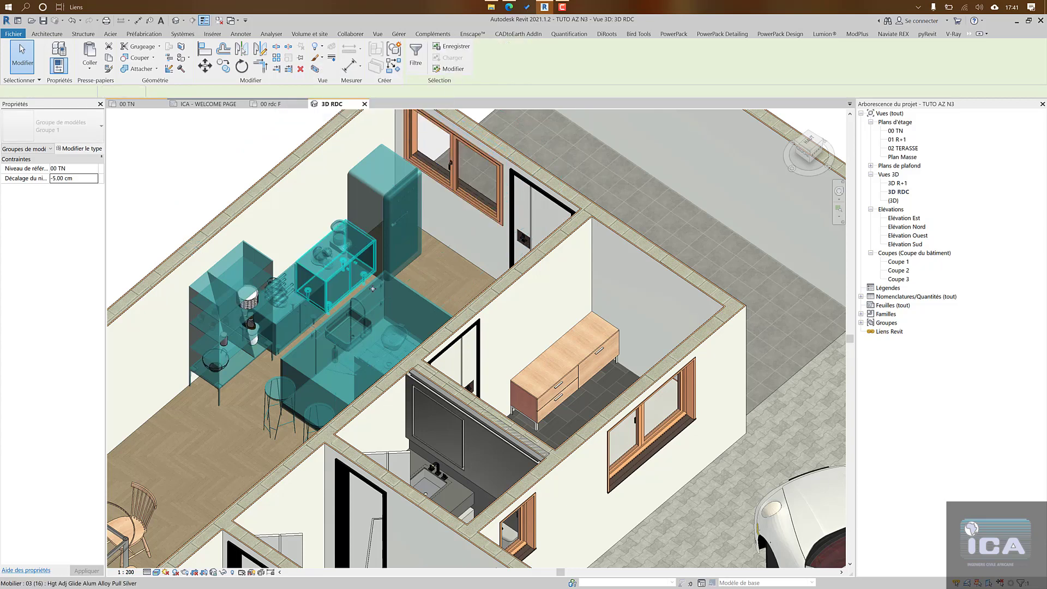
key(Escape)
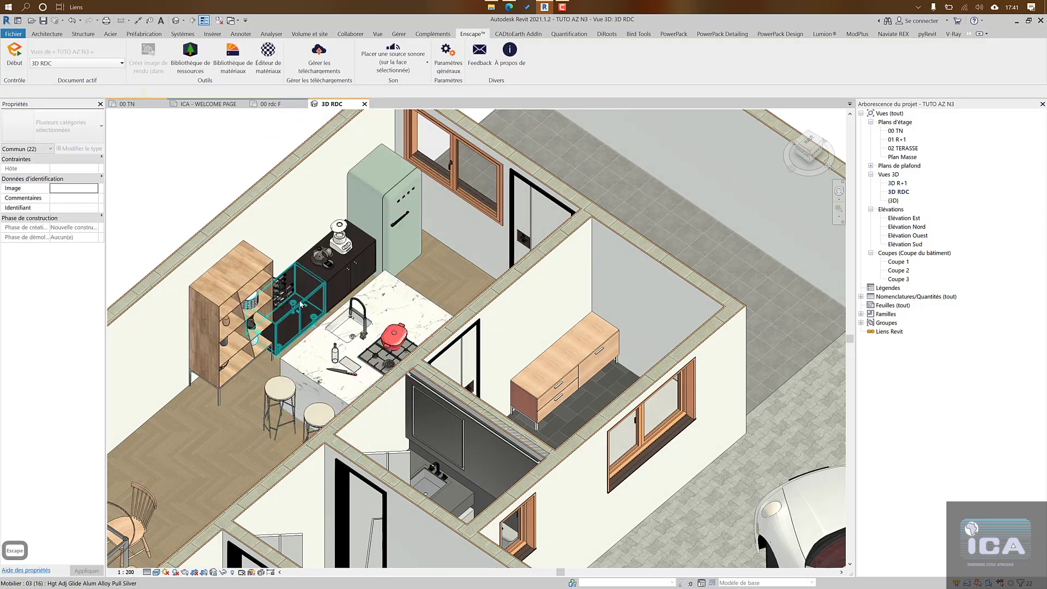
key(Escape)
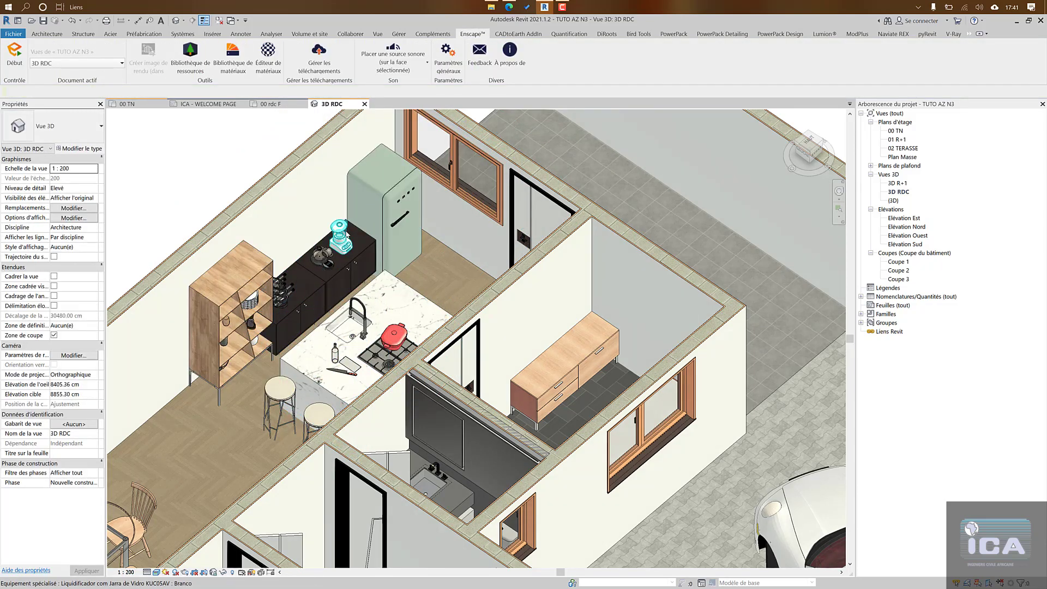
Step: Select the blender, coffee maker, island and refrigerator one at a time to check that each is an independent element
click(347, 233)
key(Delete)
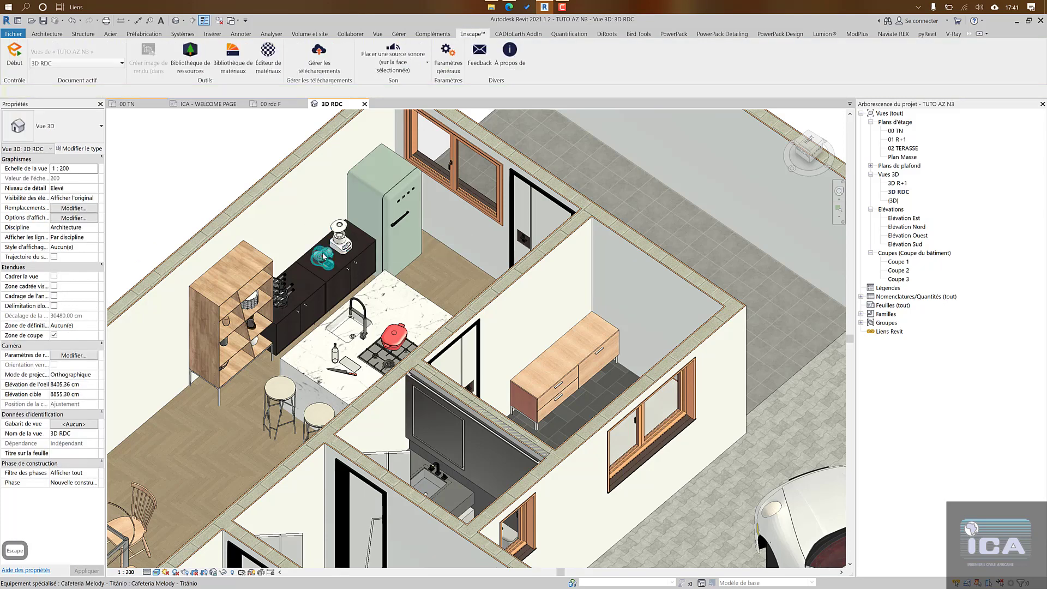
click(341, 232)
key(Escape)
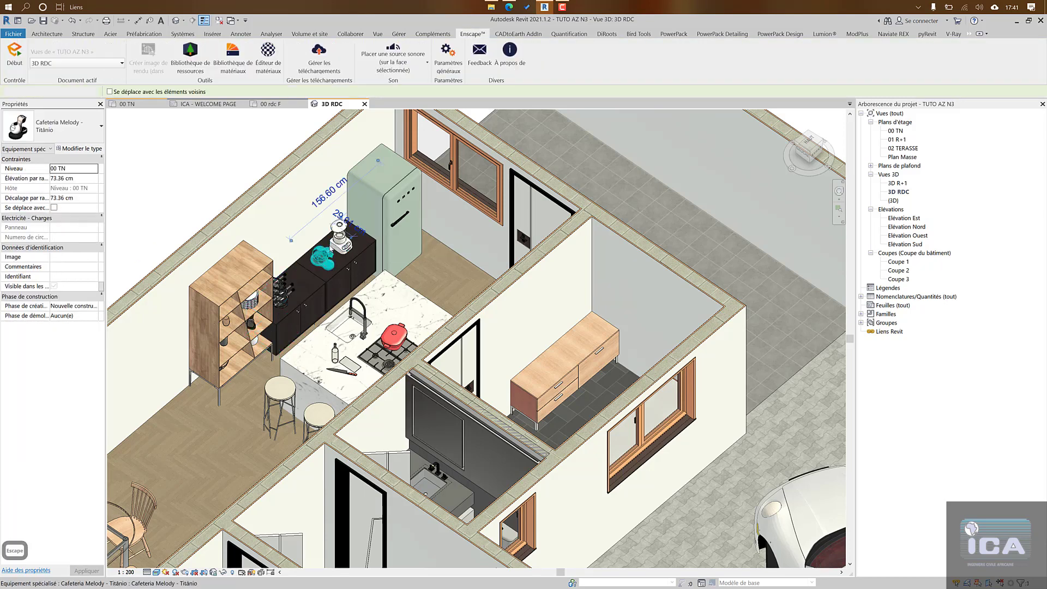
click(331, 260)
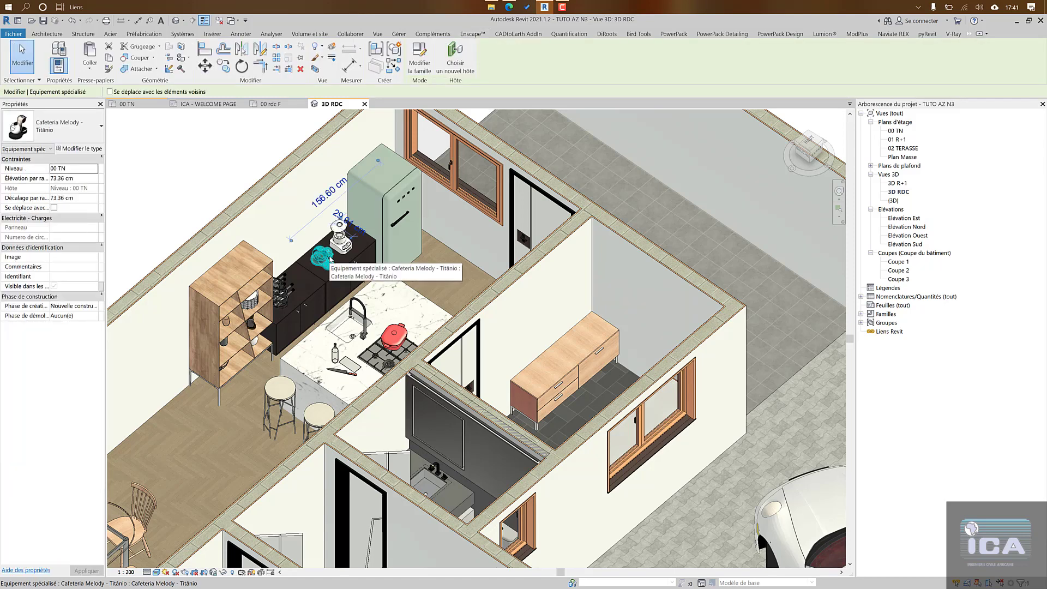
click(380, 307)
key(Escape)
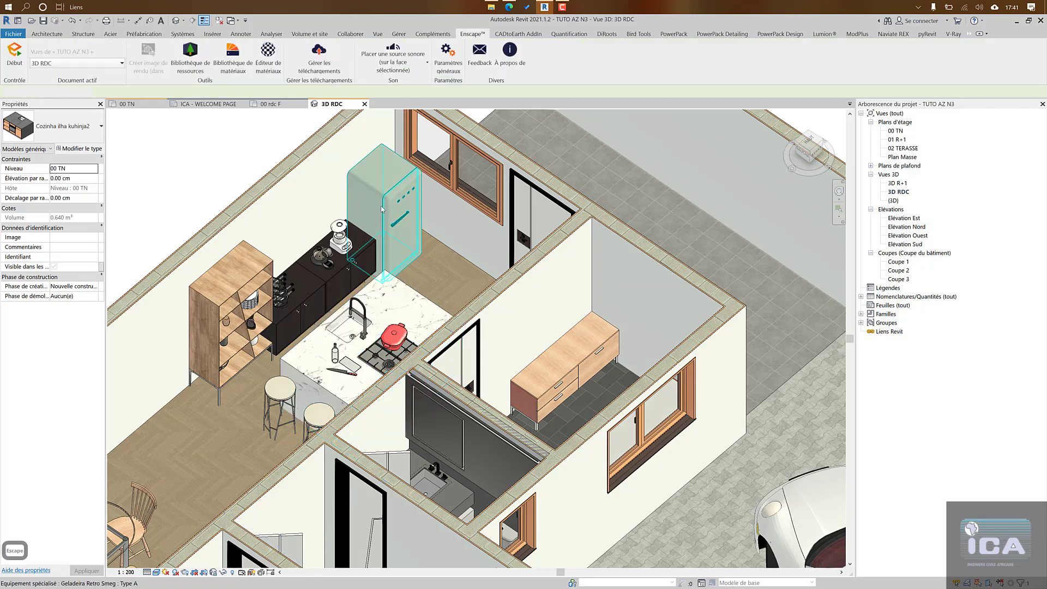
click(399, 211)
key(Escape)
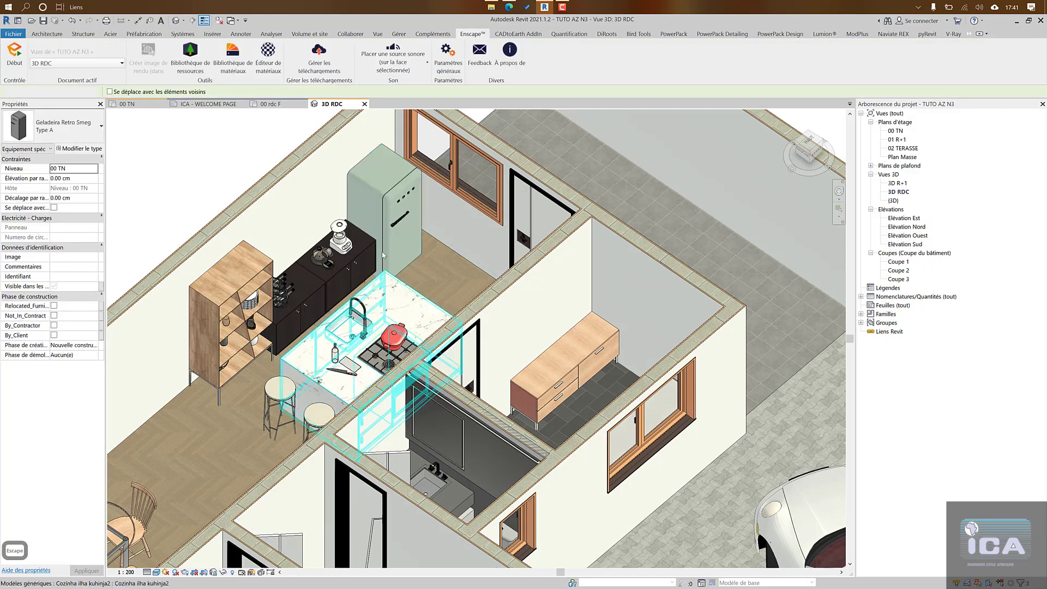
Step: Look over the whole furnished ground floor from a rotated 3D angle and save the project
scroll(389, 259, down, 2)
middle_drag(388, 259, 389, 226)
scroll(390, 297, down, 1)
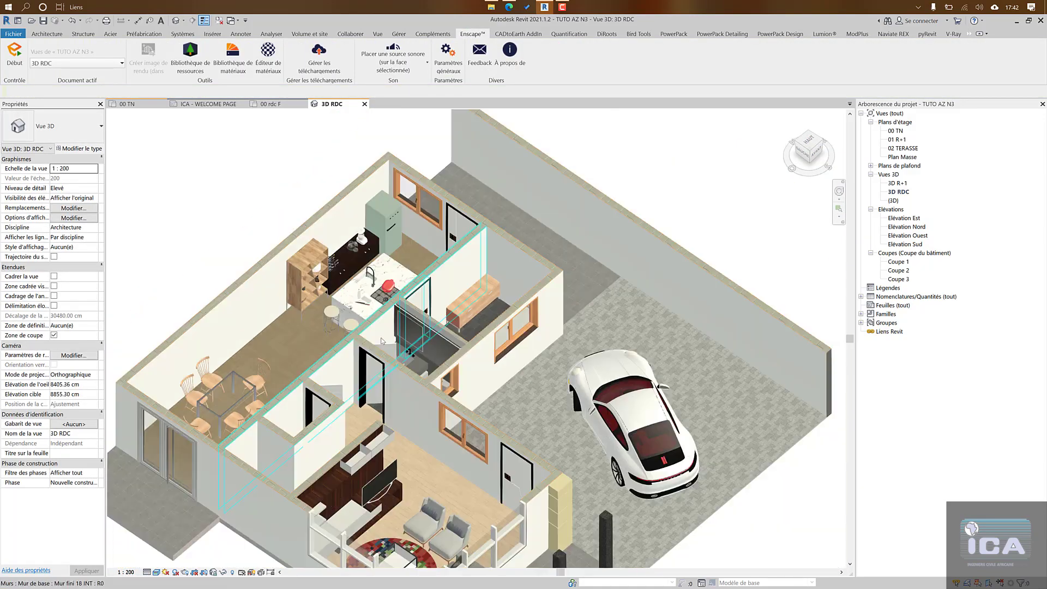
shift+middle_drag(390, 341, 198, 352)
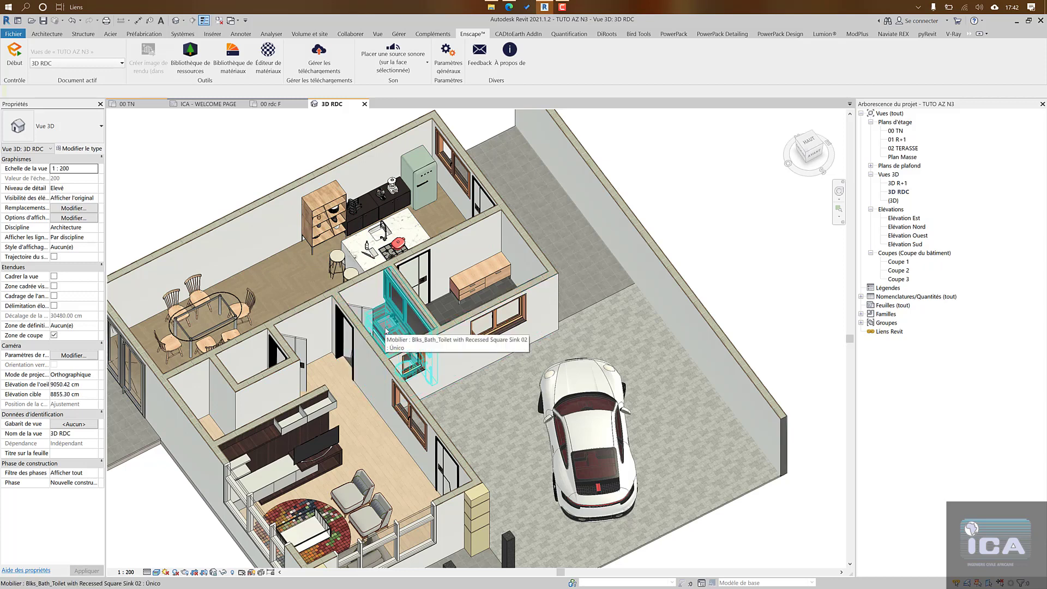
scroll(386, 330, down, 2)
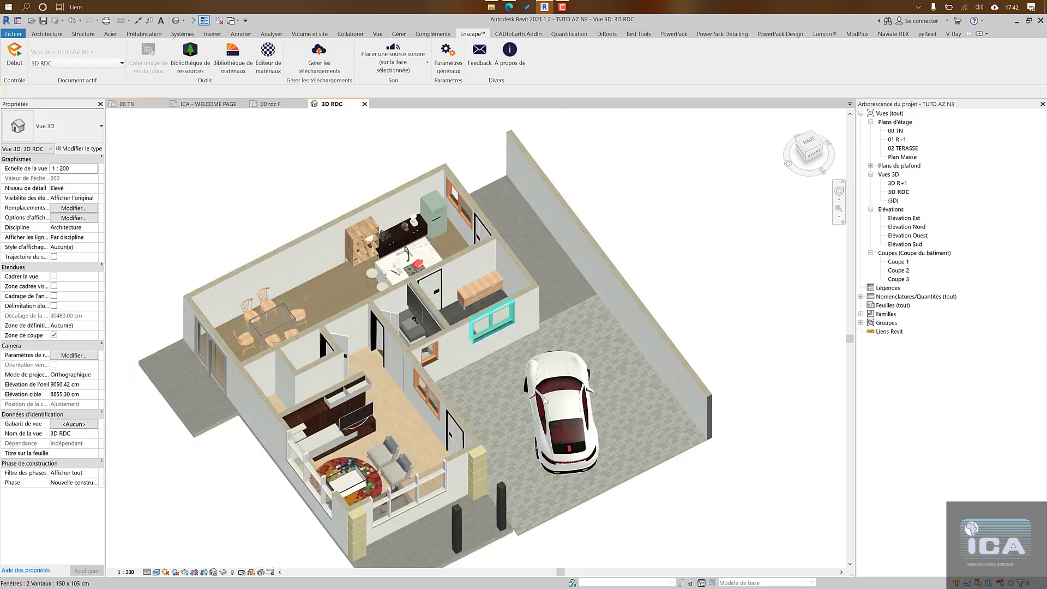
middle_drag(532, 394, 502, 379)
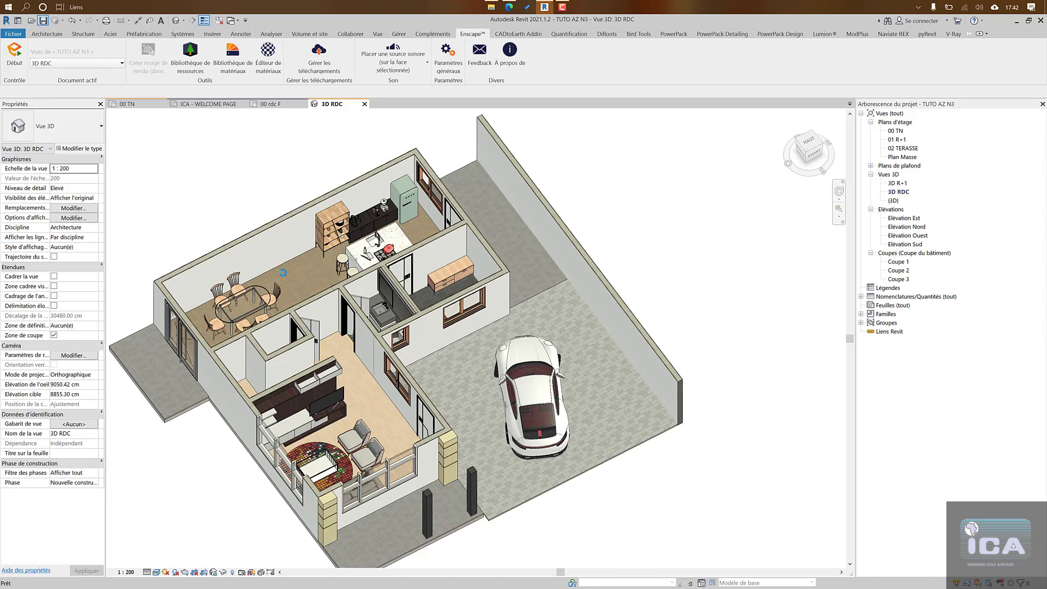
key(ctrl+s)
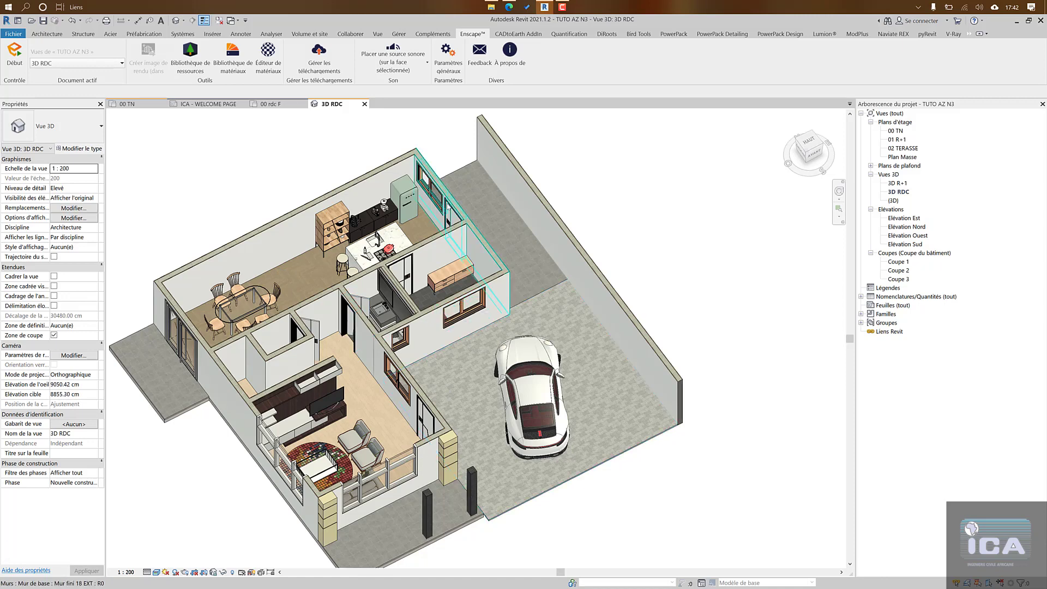
Step: Start Enscape on the 3D RDC view and examine the rendered ground floor up close, from the living area to the kitchen
click(17, 61)
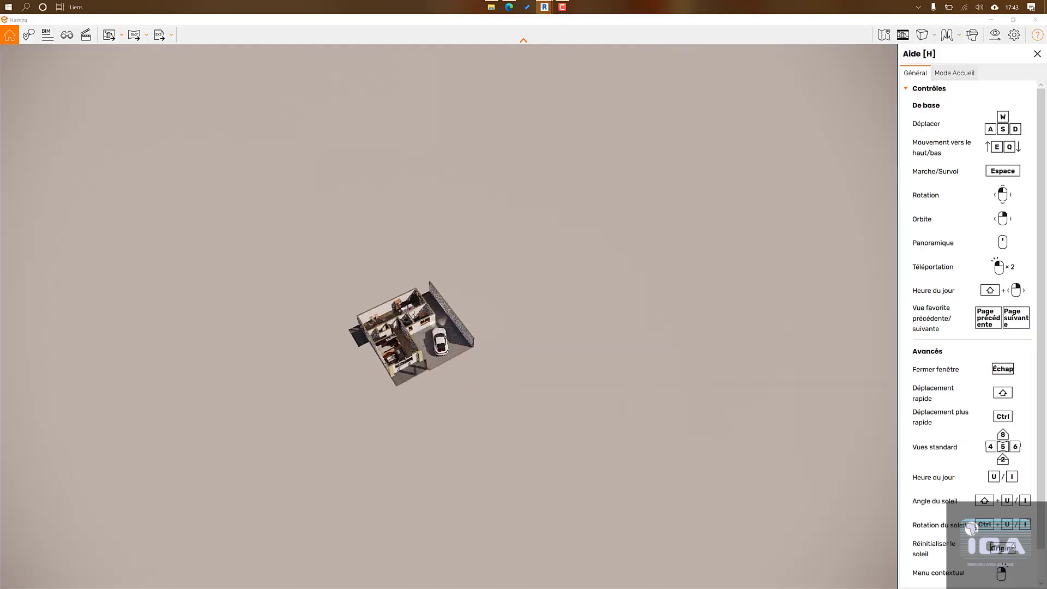
drag(412, 333, 479, 316)
key(shift)
key(shift+w)
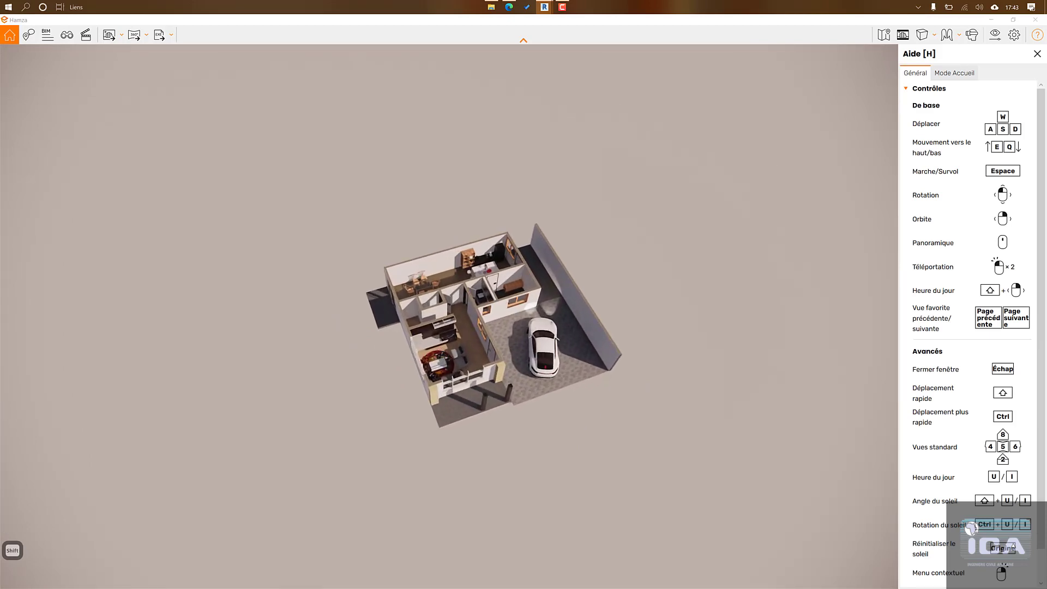
scroll(516, 286, up, 6)
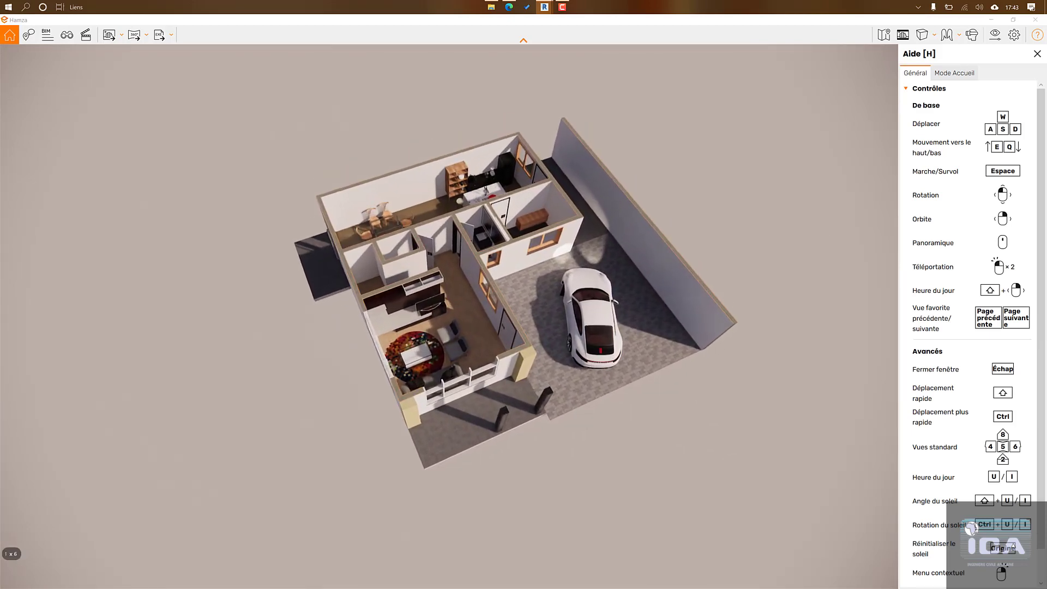
key(Up)
key(Up)
key(Up)
key(Up)
key(Up)
key(Up)
key(Up)
key(Up)
key(Up)
key(Up)
key(Up)
key(Up)
key(Up)
key(Up)
key(Up)
key(Up)
key(Up)
key(Up)
key(Up)
key(Up)
scroll(556, 316, up, 3)
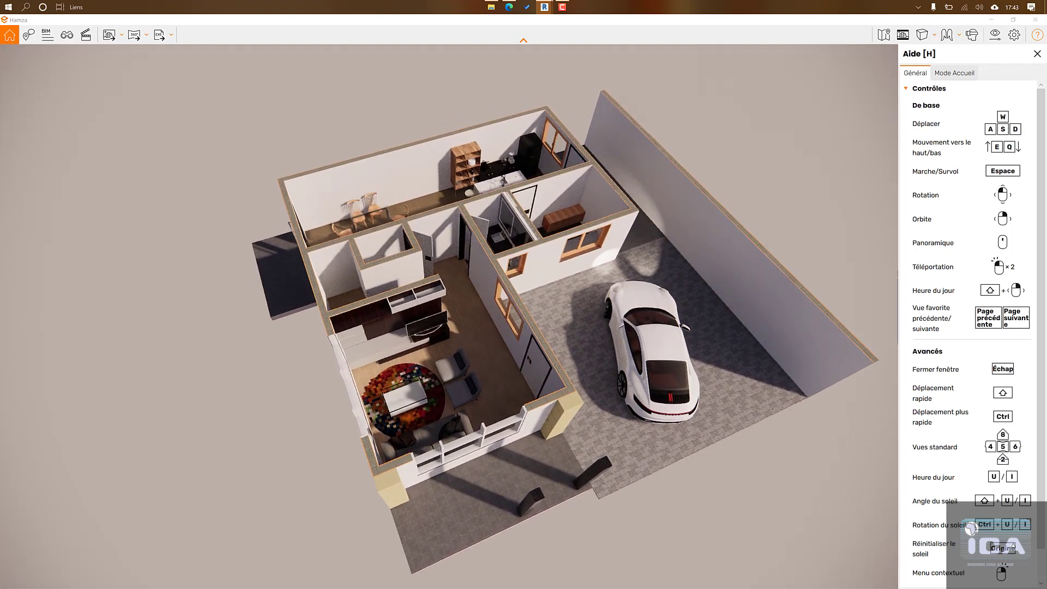
drag(469, 316, 469, 256)
key(w)
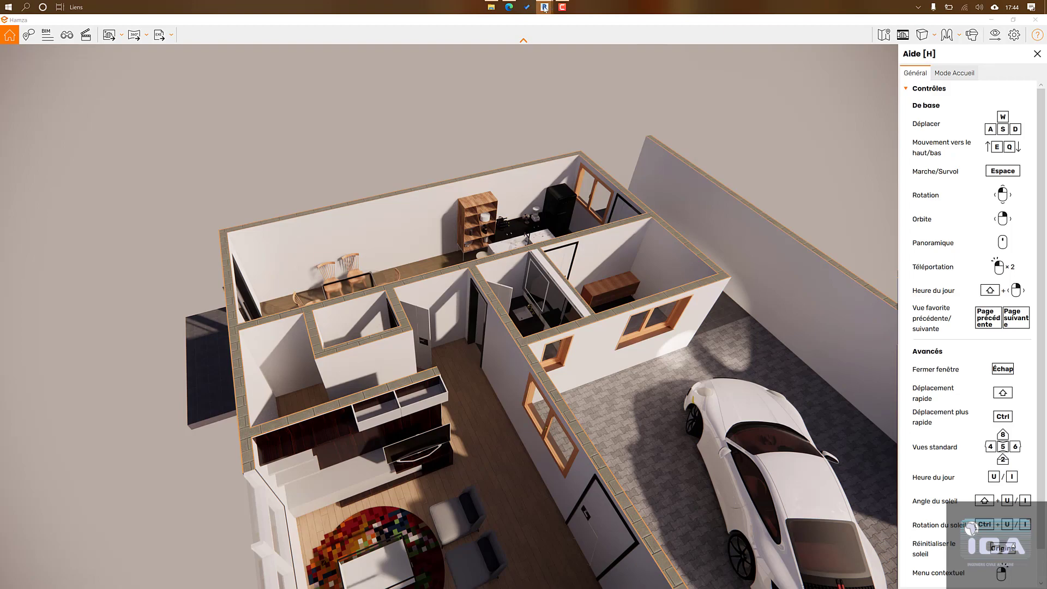
Step: Return to Revit, open the 00 TN floor plan and examine the reference plan image around the dining area, storage and hallway
mouse_move(544, 8)
click(518, 50)
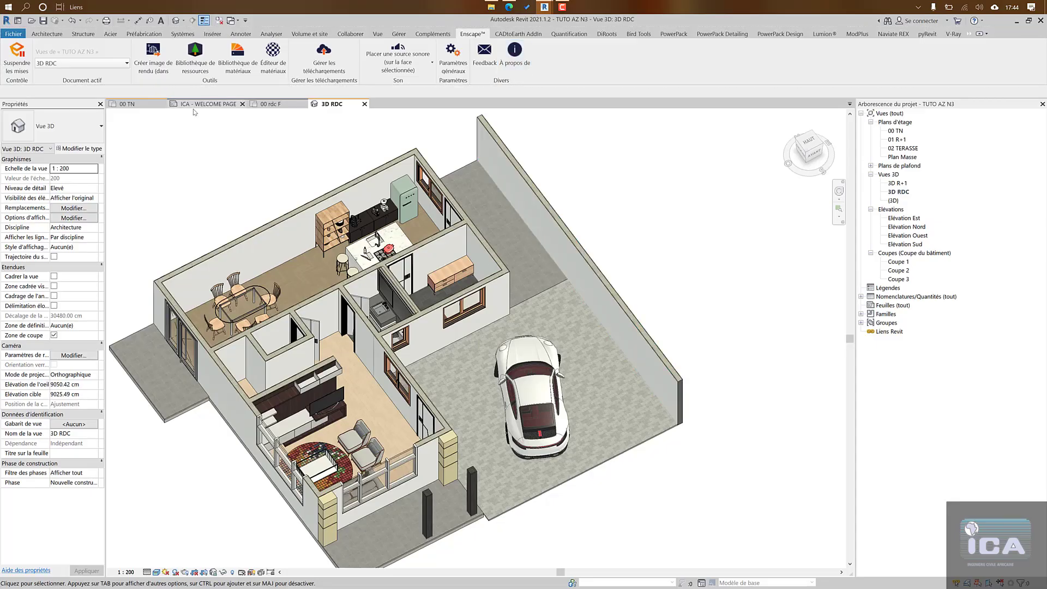
click(143, 105)
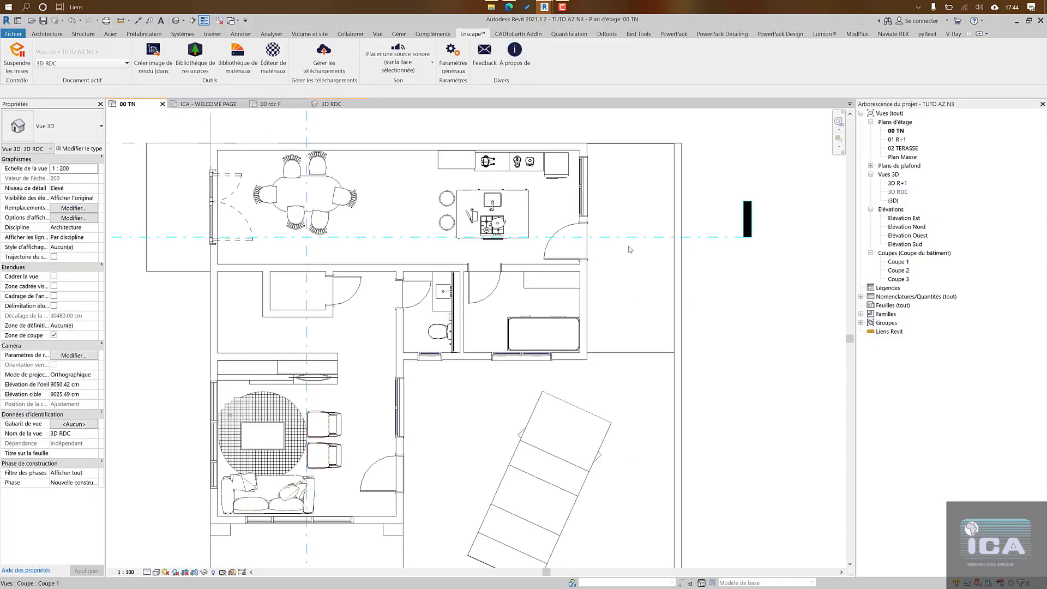
scroll(701, 255, down, 5)
middle_drag(701, 255, 402, 353)
scroll(700, 293, up, 4)
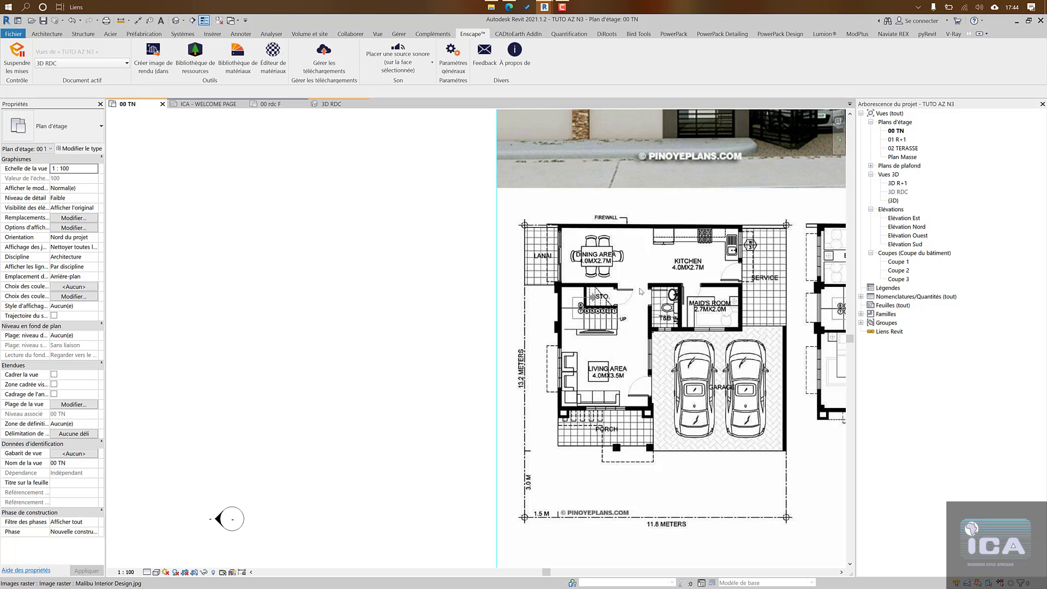
Step: Split the long interior wall below the dining area about 49.5 cm from the storage room's wall, between the storage and toilet doors
scroll(365, 234, down, 4)
middle_drag(421, 264, 752, 283)
scroll(421, 349, up, 10)
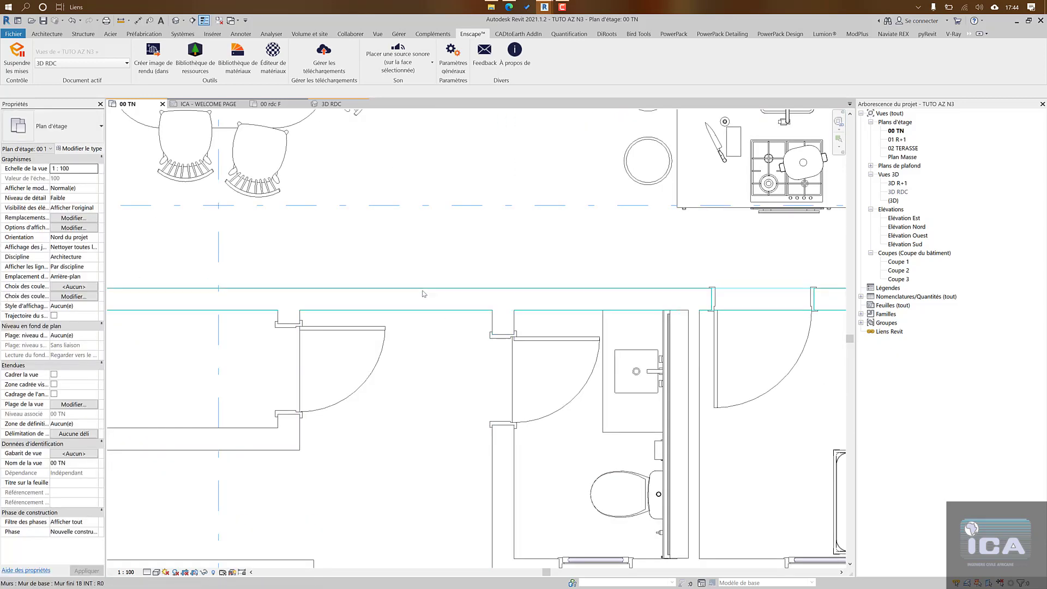
click(423, 302)
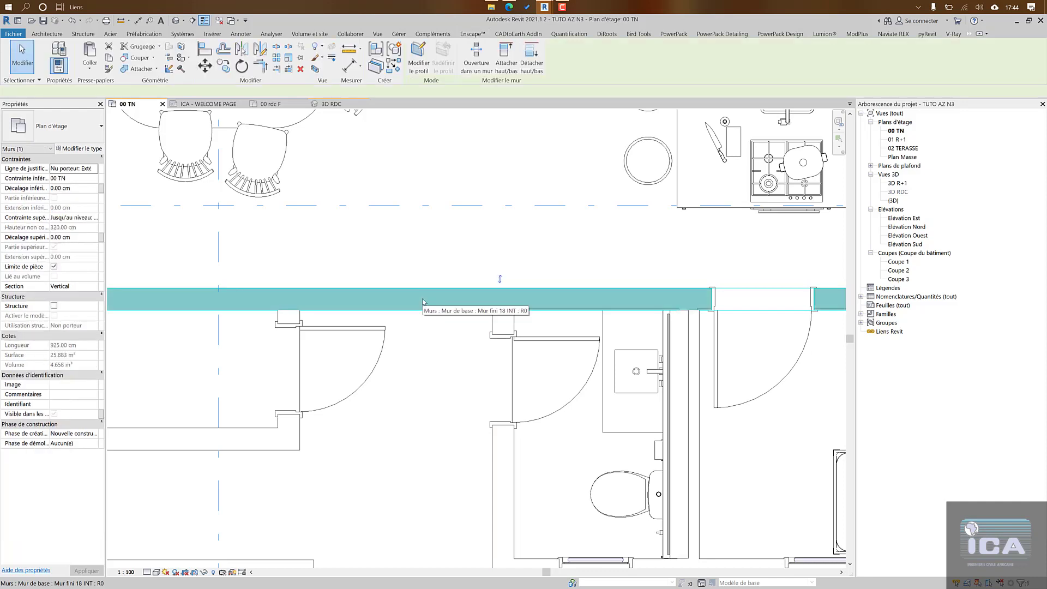
click(275, 48)
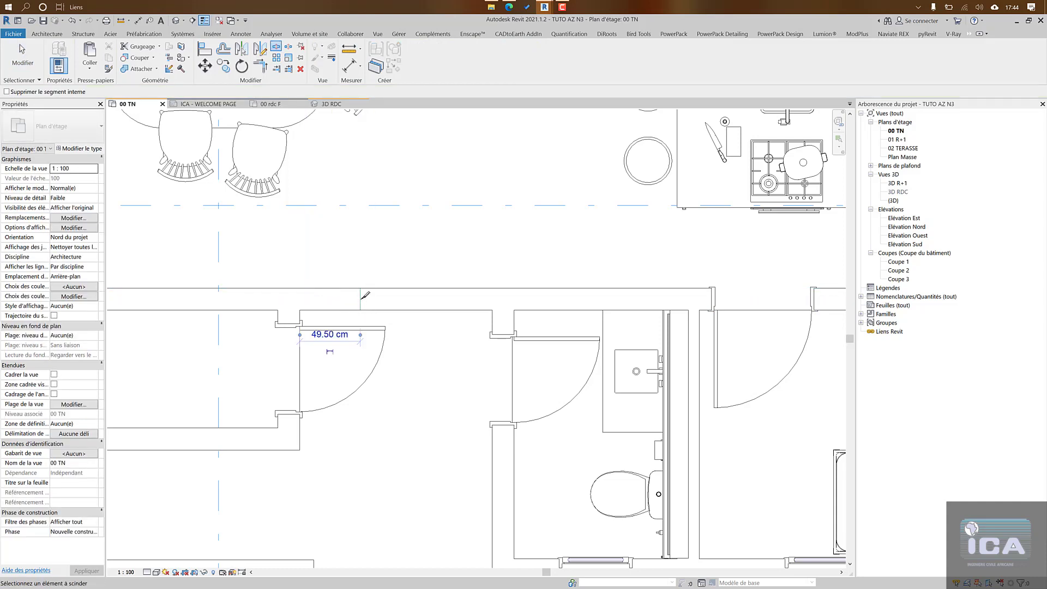
click(365, 295)
key(Escape)
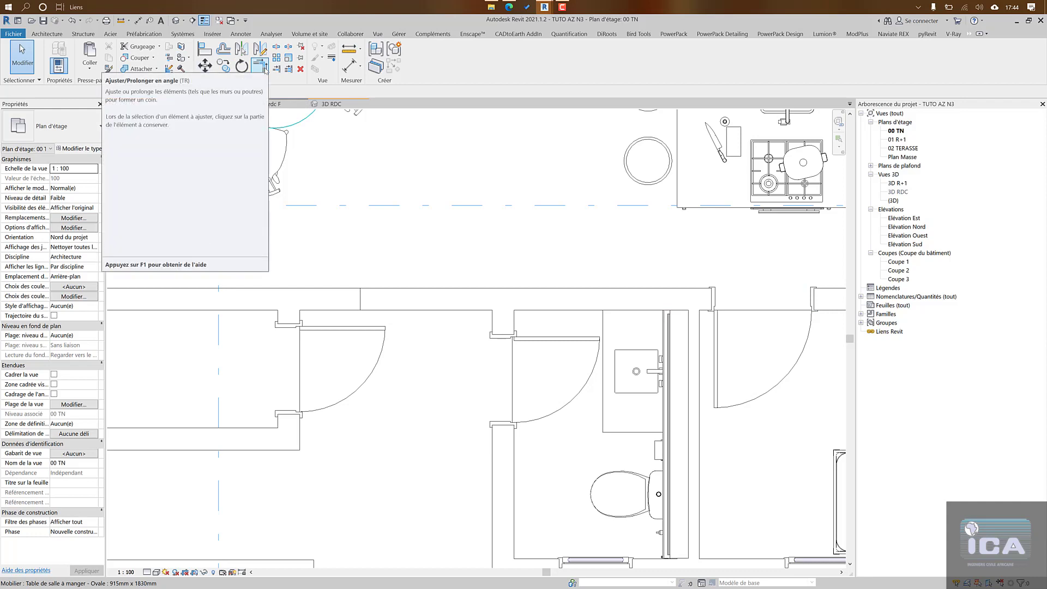
Step: Trim the split wall pieces to the toilet wall and the storage room wall, opening the hallway onto the dining area
click(265, 70)
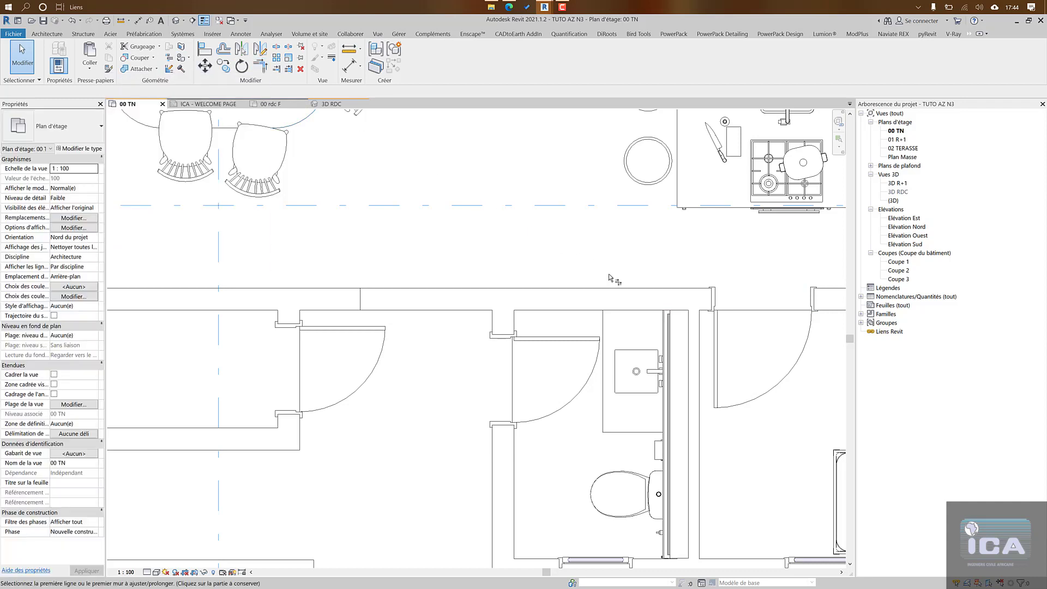
click(609, 300)
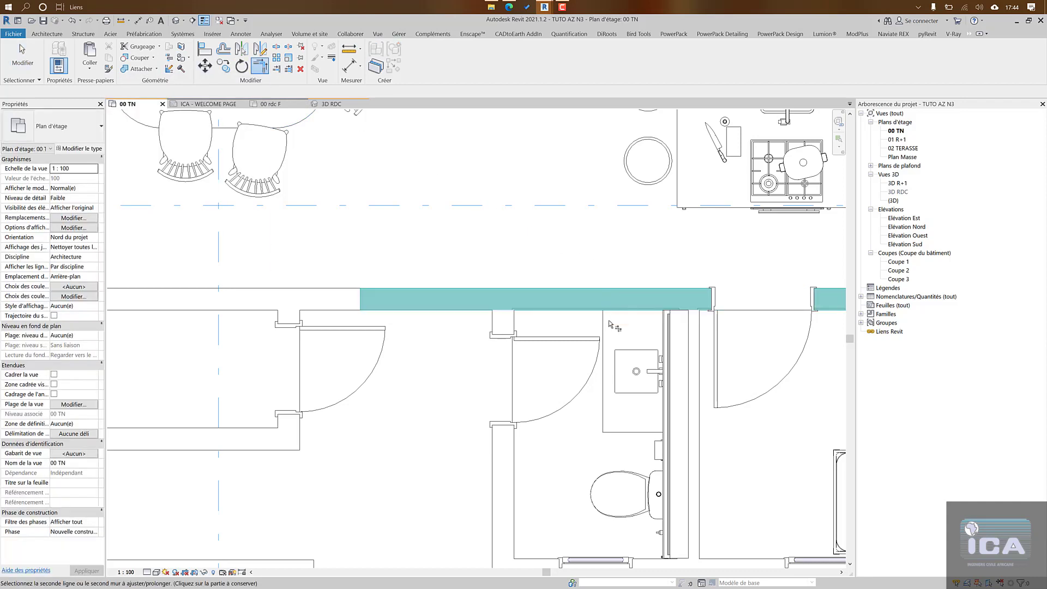
click(505, 468)
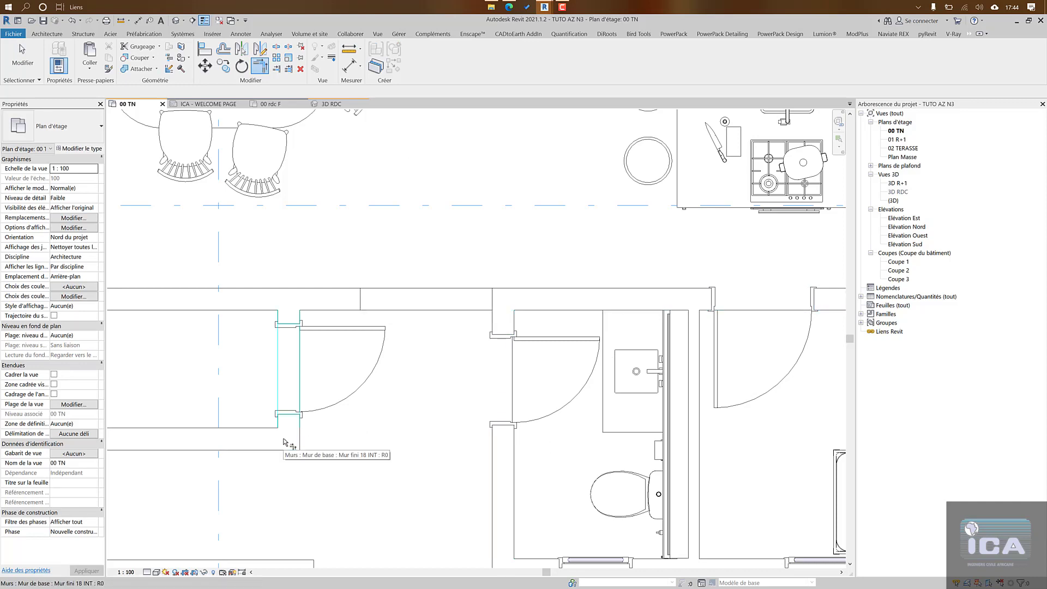
click(288, 422)
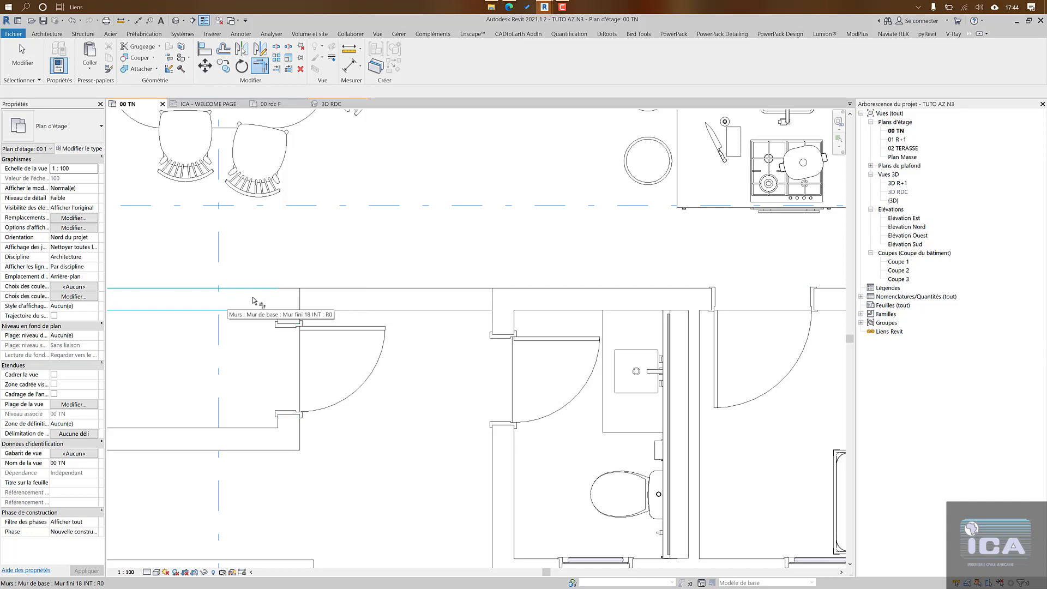
click(228, 301)
key(Escape)
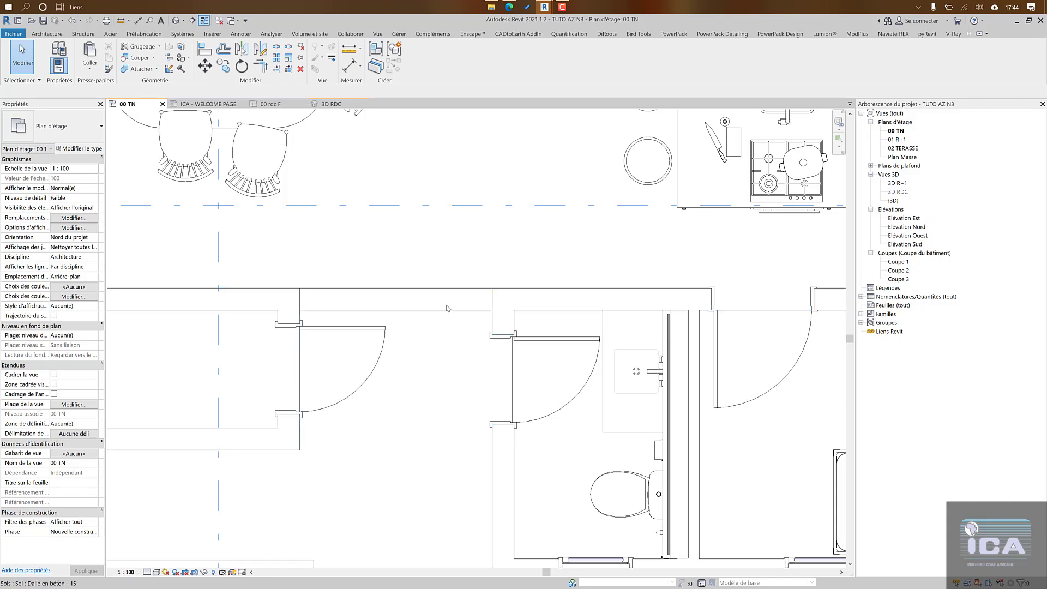
Step: Edit the SOL PARQUET floor boundary, extending its hallway edge through the new opening to meet the kitchen floor
click(384, 396)
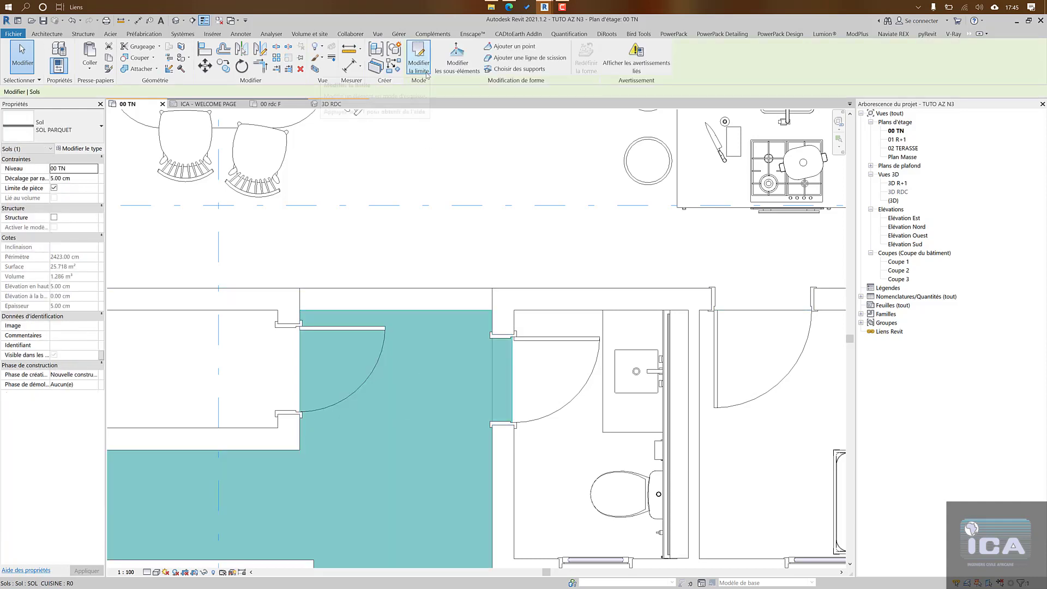
click(427, 75)
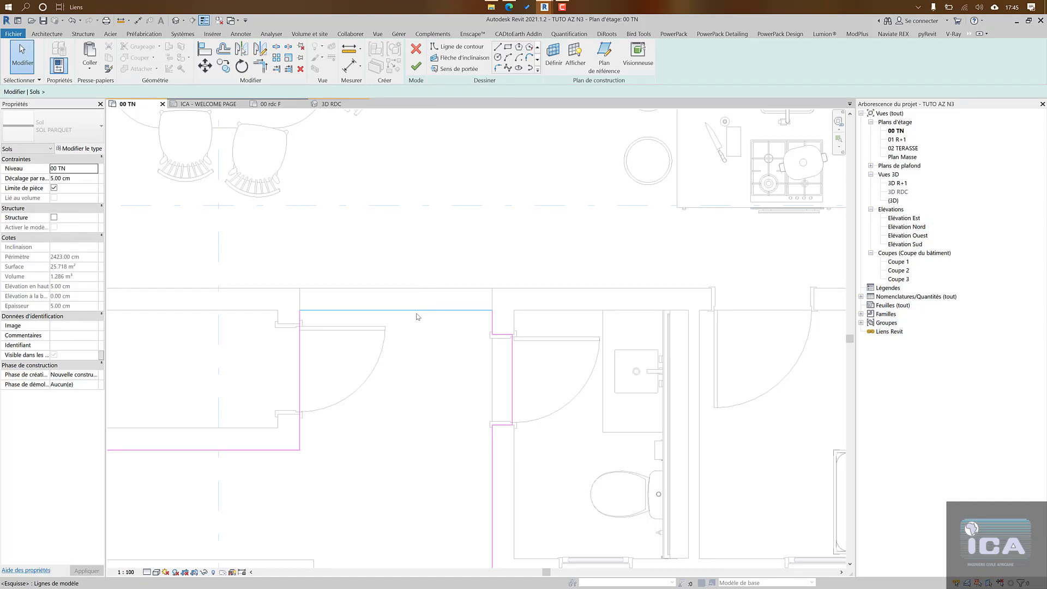
drag(416, 309, 418, 278)
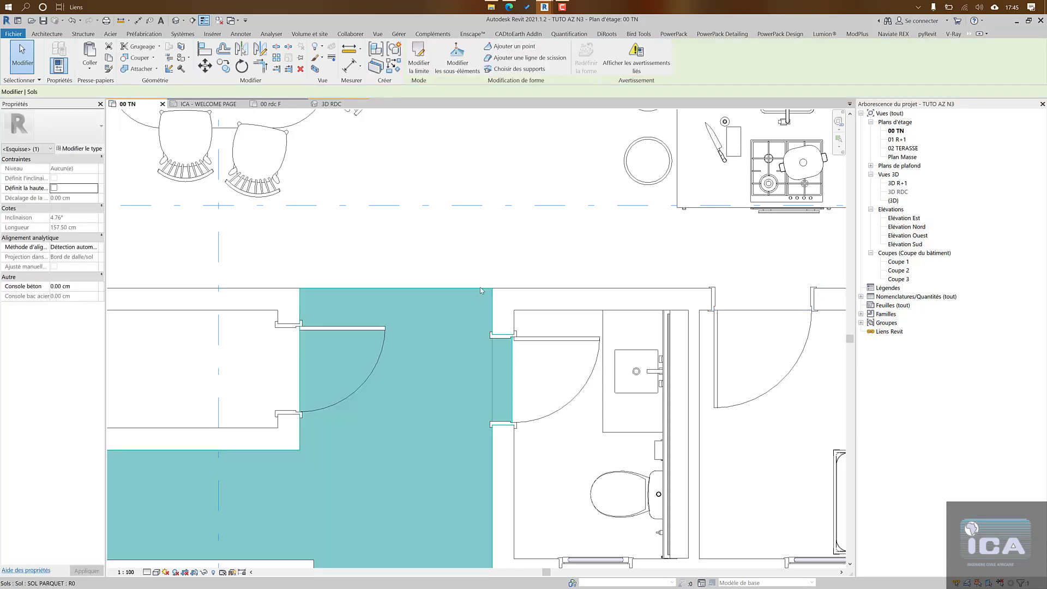
key(Escape)
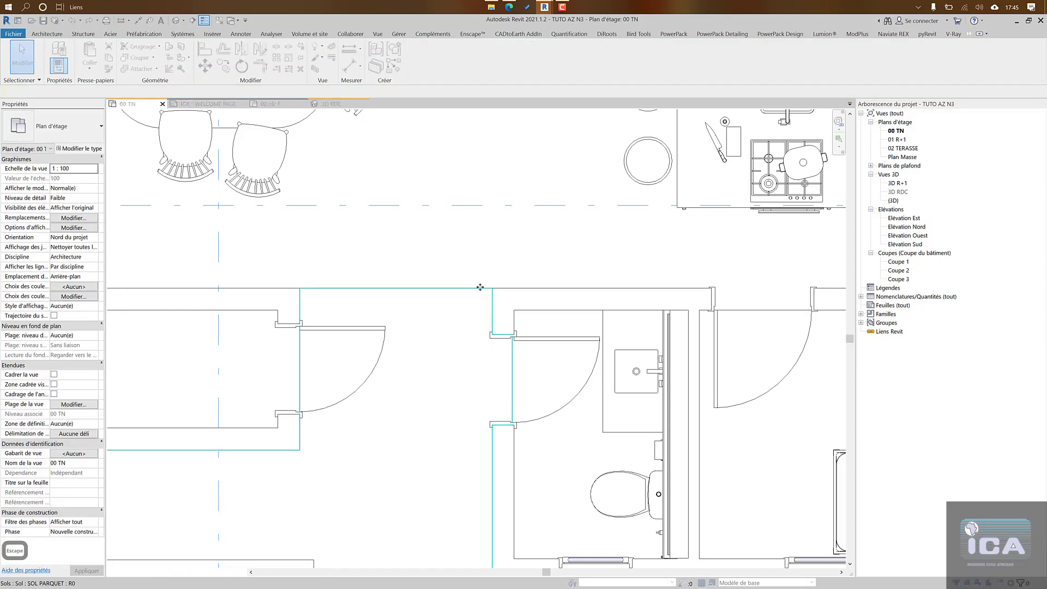
scroll(481, 299, down, 3)
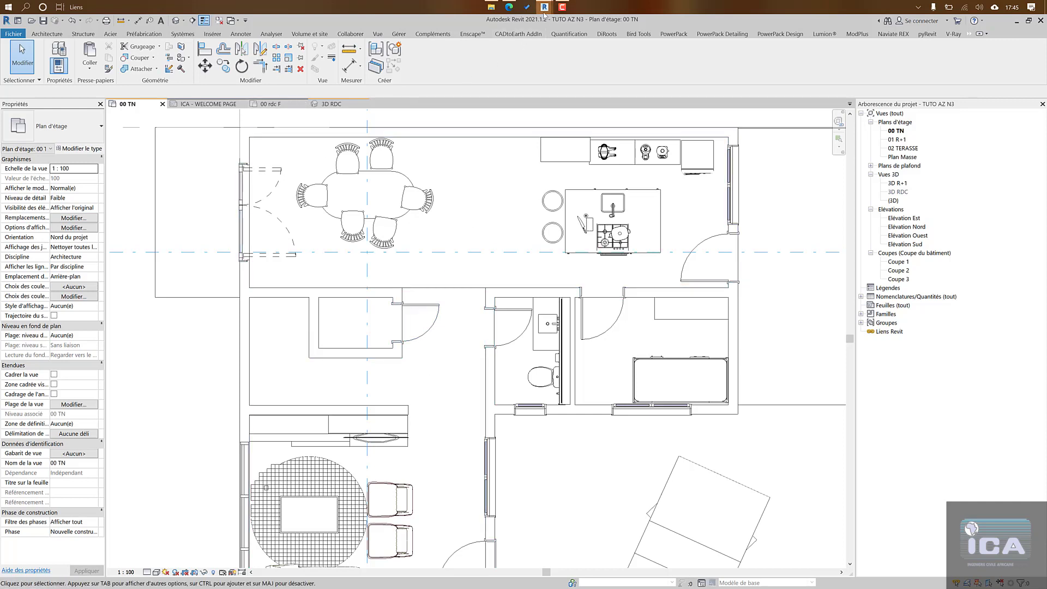
Step: Switch to Enscape and examine the opened hallway and its floor junction with the dining area, up close and from above
mouse_move(543, 15)
click(583, 59)
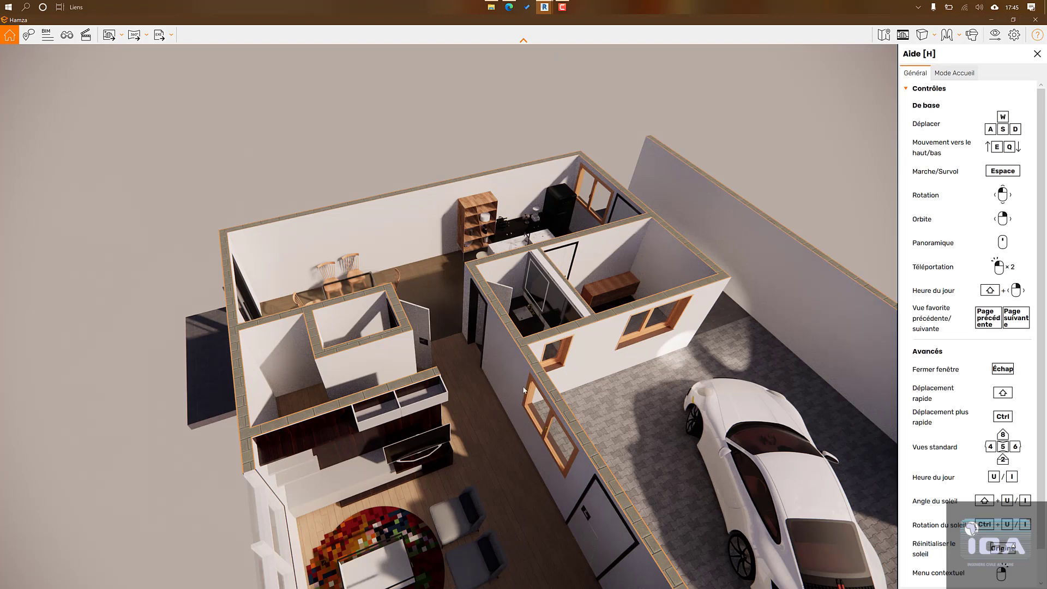
scroll(502, 400, down, 1)
drag(495, 445, 519, 457)
key(w)
key(Up)
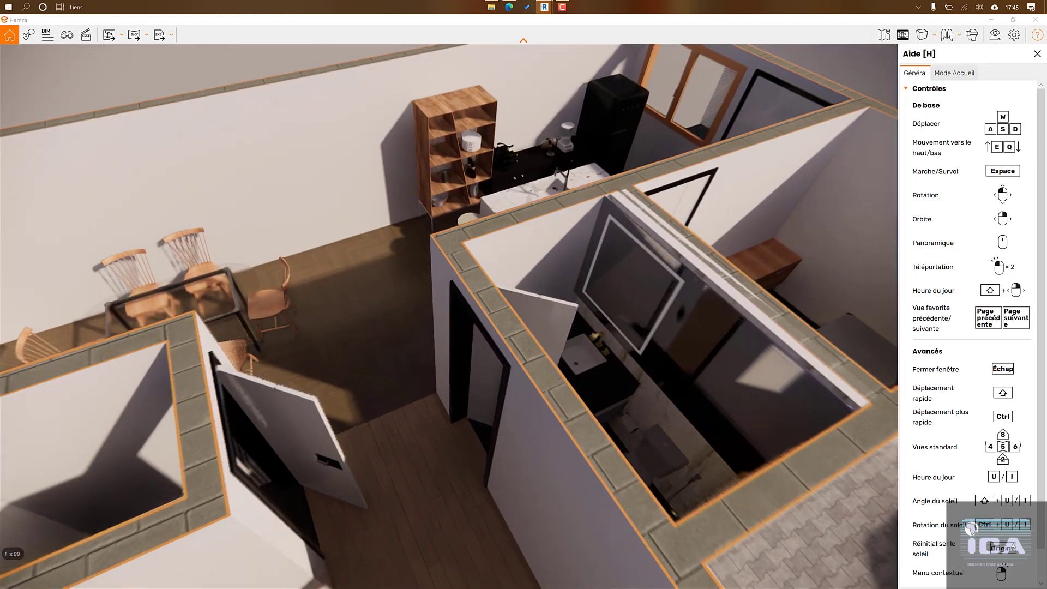
key(Up)
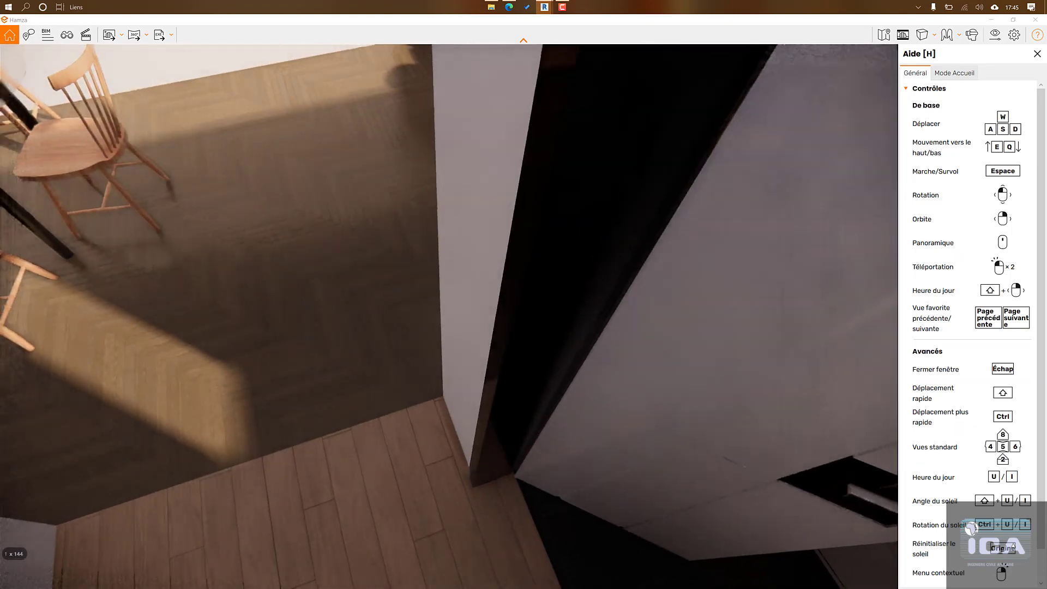
key(Down)
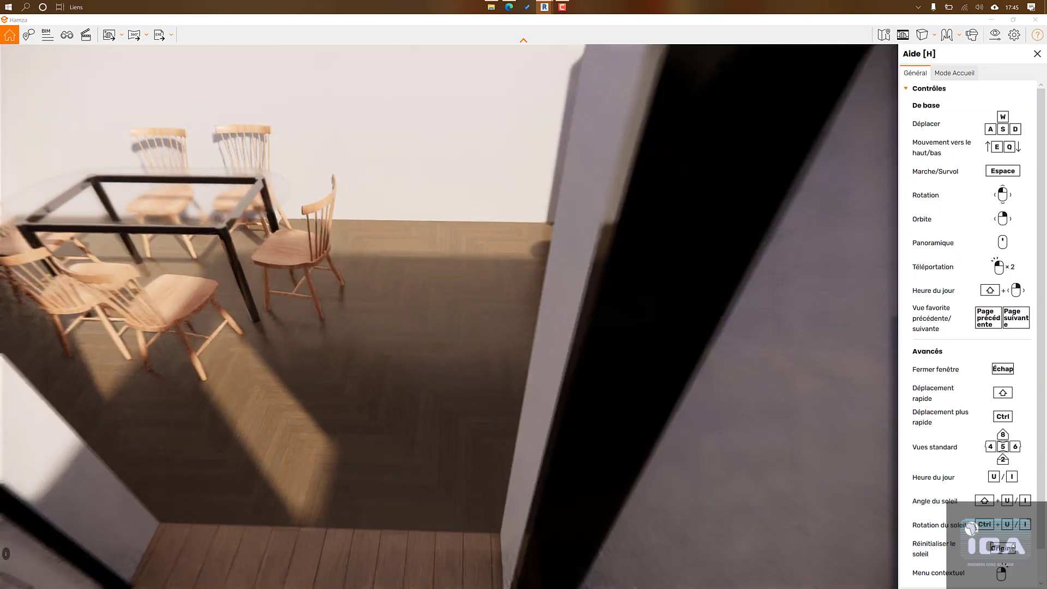
key(Down)
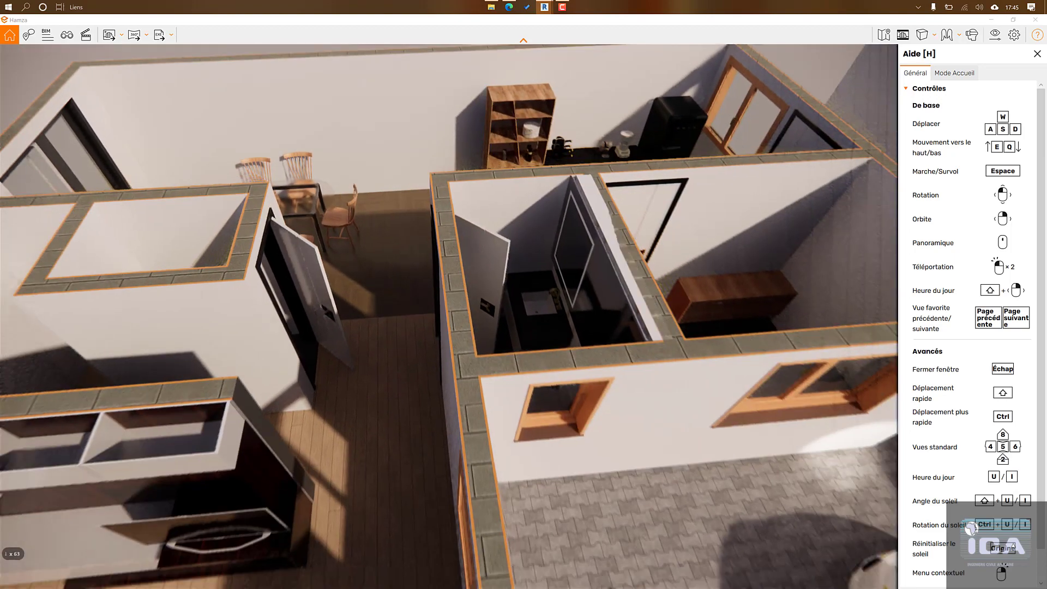
key(Down)
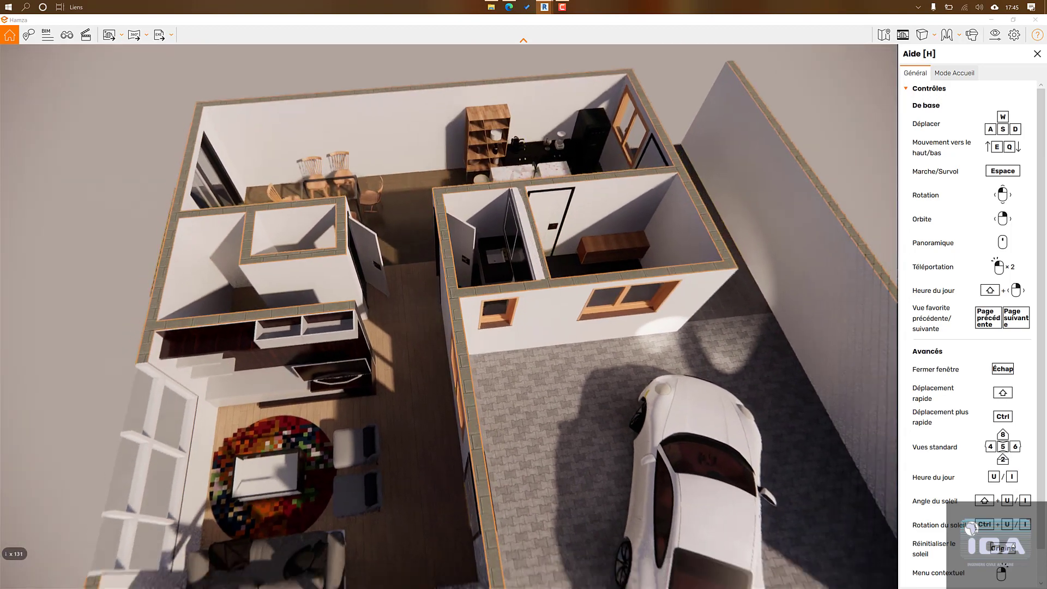
key(Down)
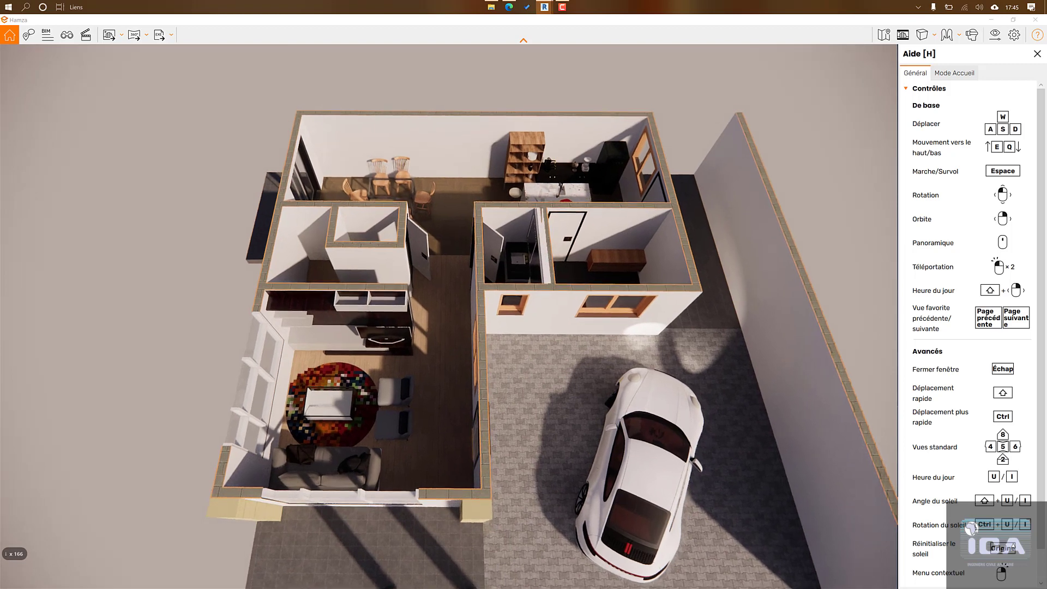
key(e)
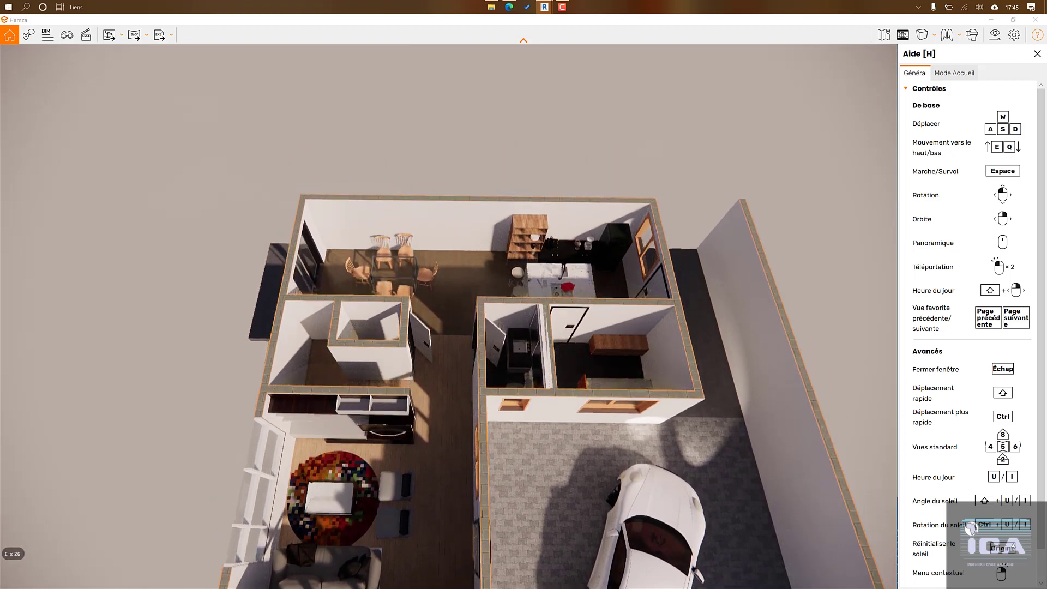
Step: Examine the rendered ground floor from above, then the kitchen island and the two doors beside it up close
drag(491, 295, 499, 331)
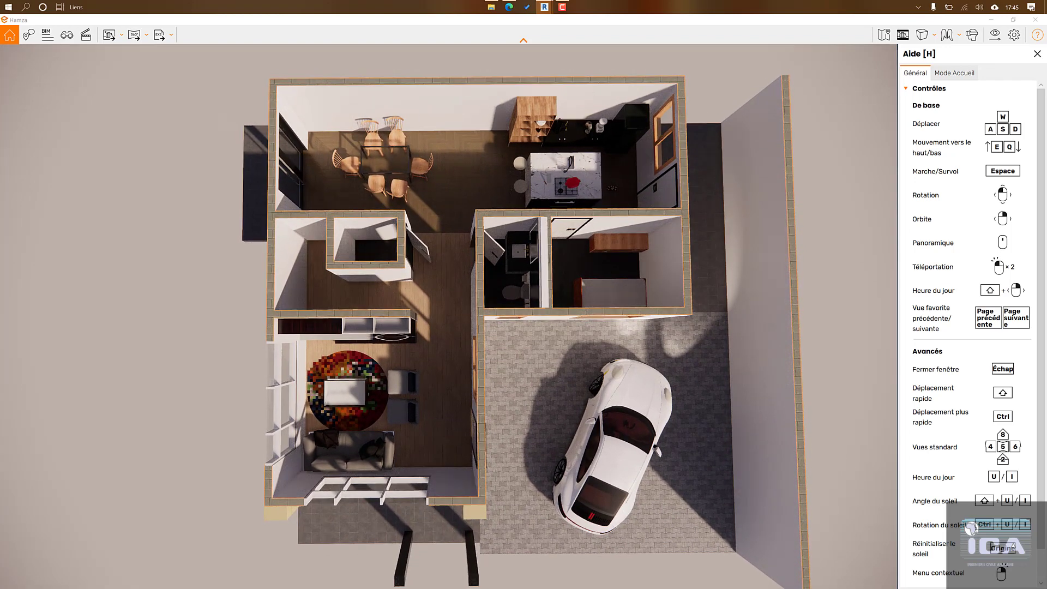
key(shift+Up)
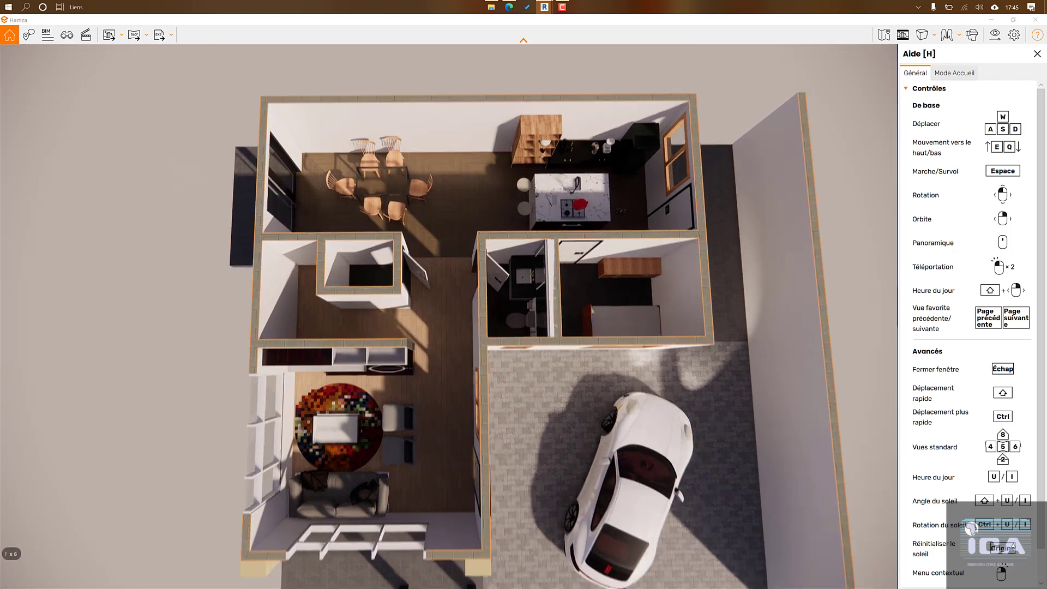
key(shift+Up)
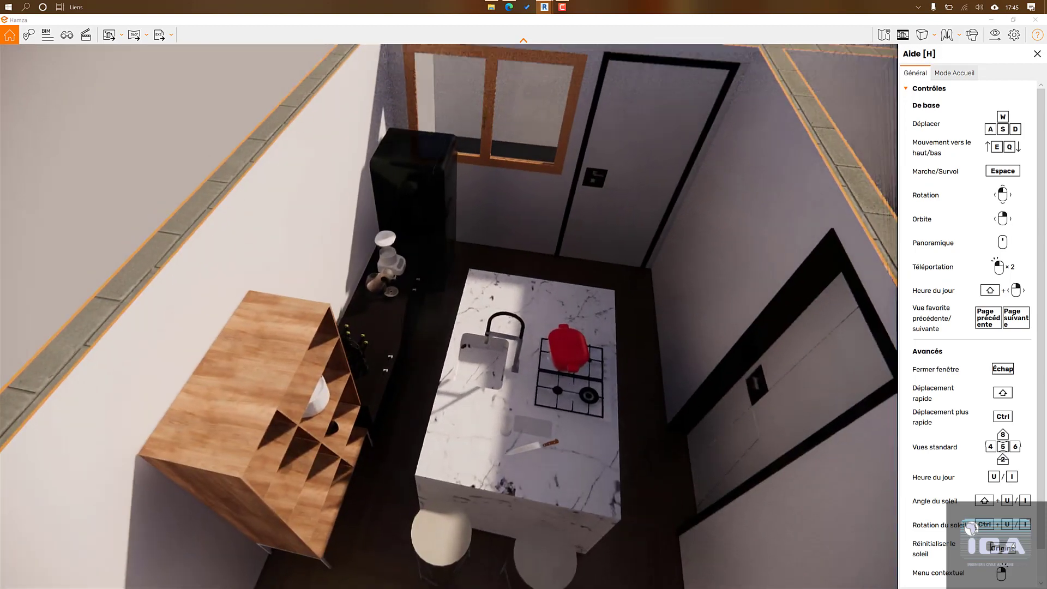
key(Up)
drag(499, 332, 548, 284)
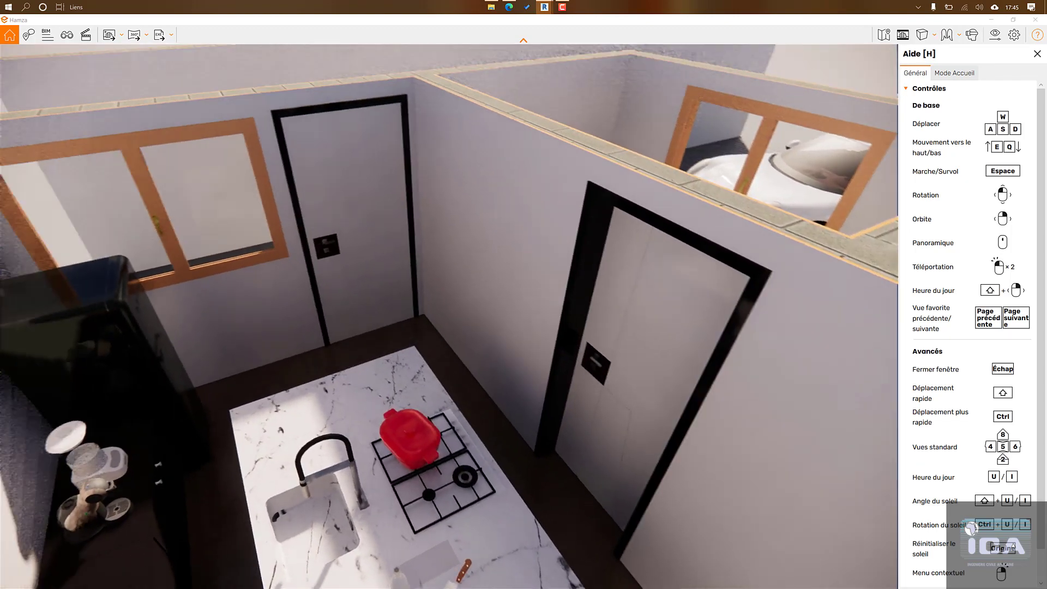
Step: Return to Revit and set the opening angle of the kitchen's exterior door type, 0,90 x 2,10, to 45
mouse_move(541, 7)
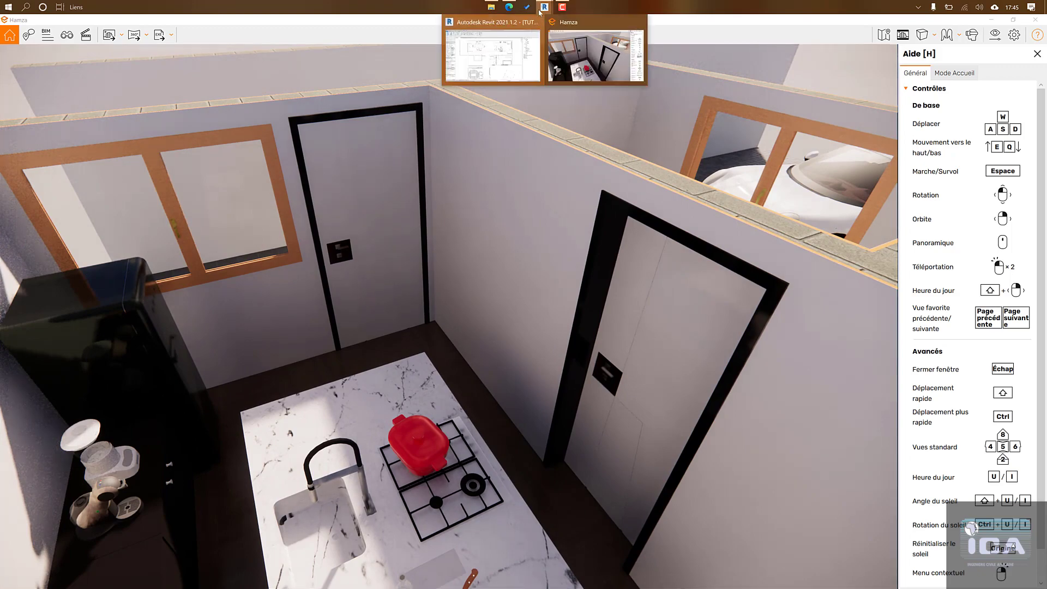
click(520, 60)
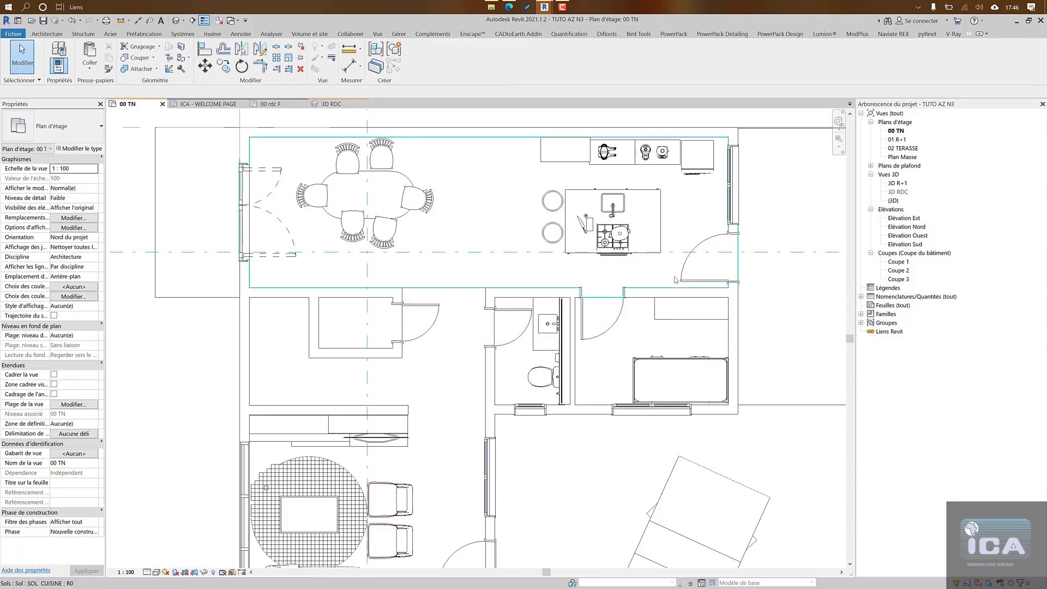
click(706, 286)
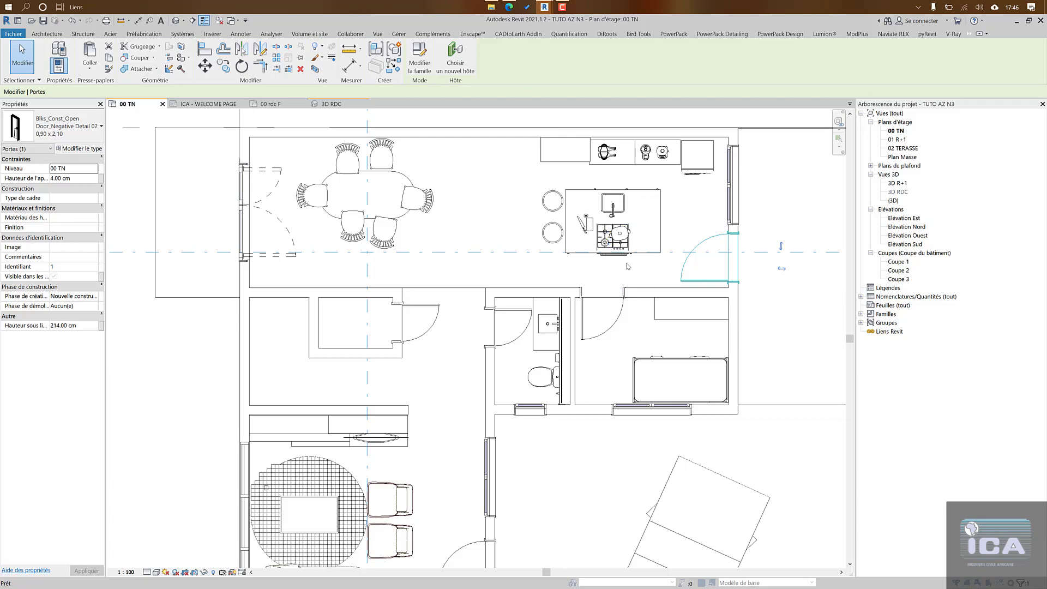
scroll(719, 352, down, 5)
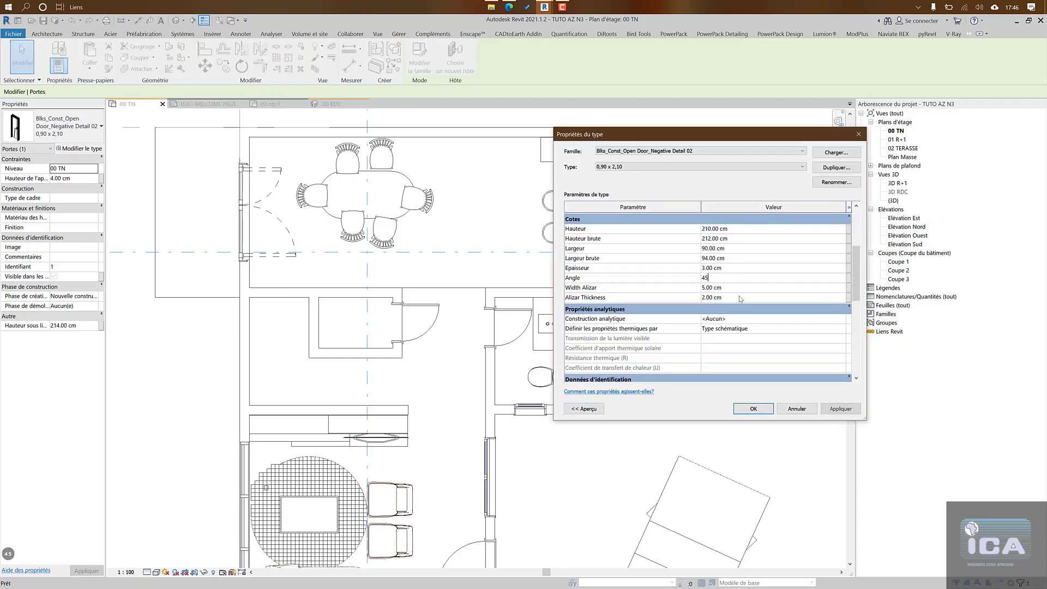
click(753, 409)
key(Escape)
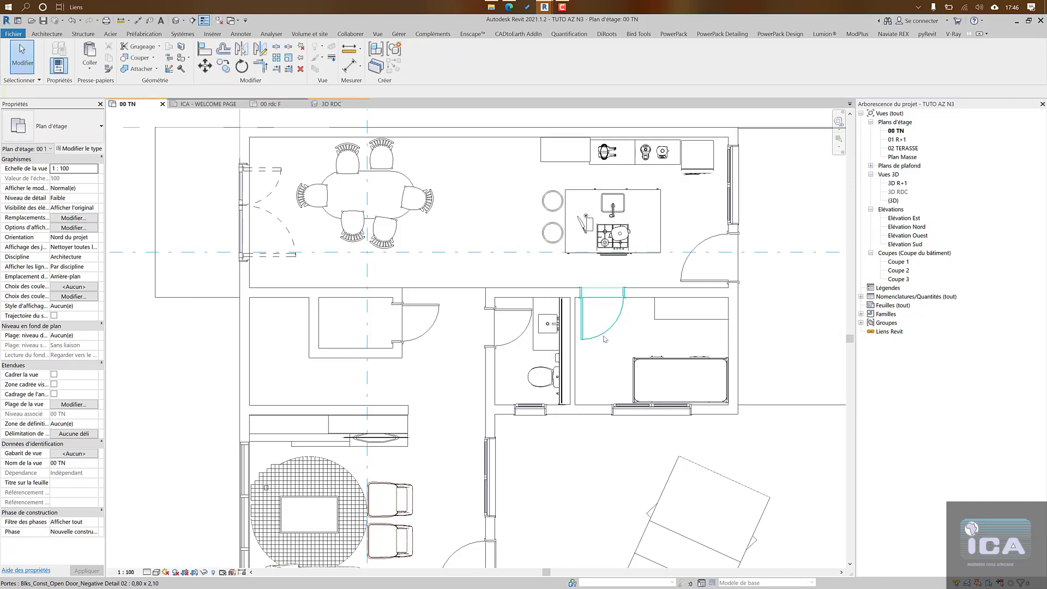
Step: Change the opening angle in the type properties of the 0,80 x 2,10 door between the kitchen and the adjoining room
click(605, 339)
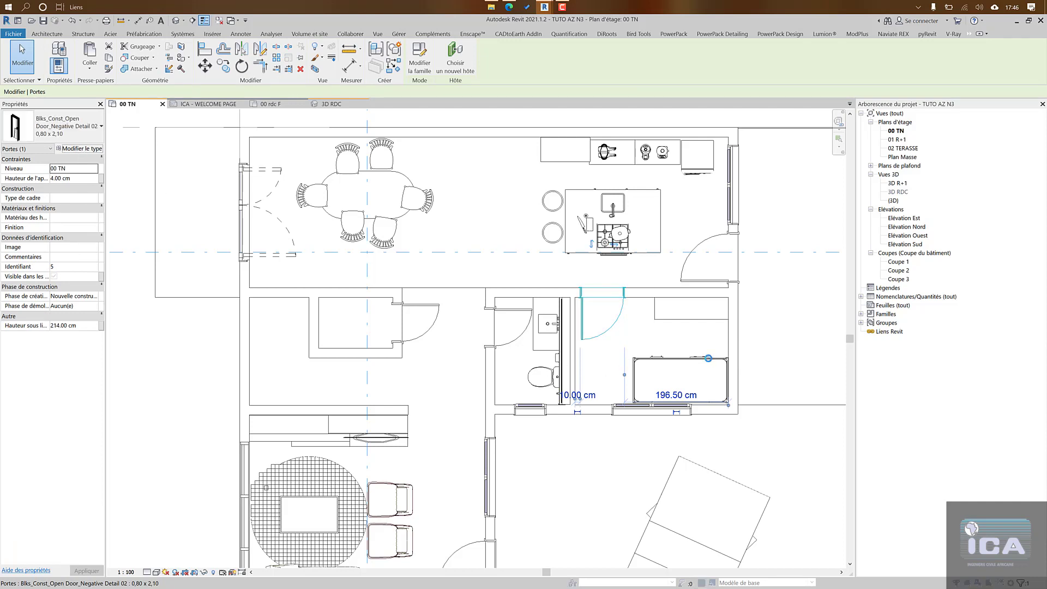
double_click(623, 329)
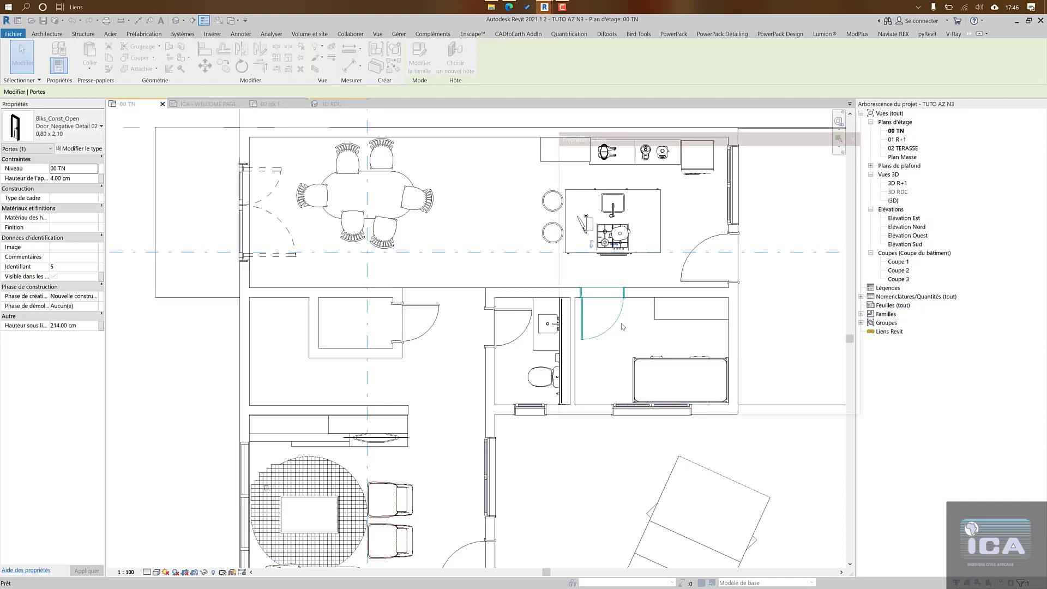
scroll(742, 365, down, 3)
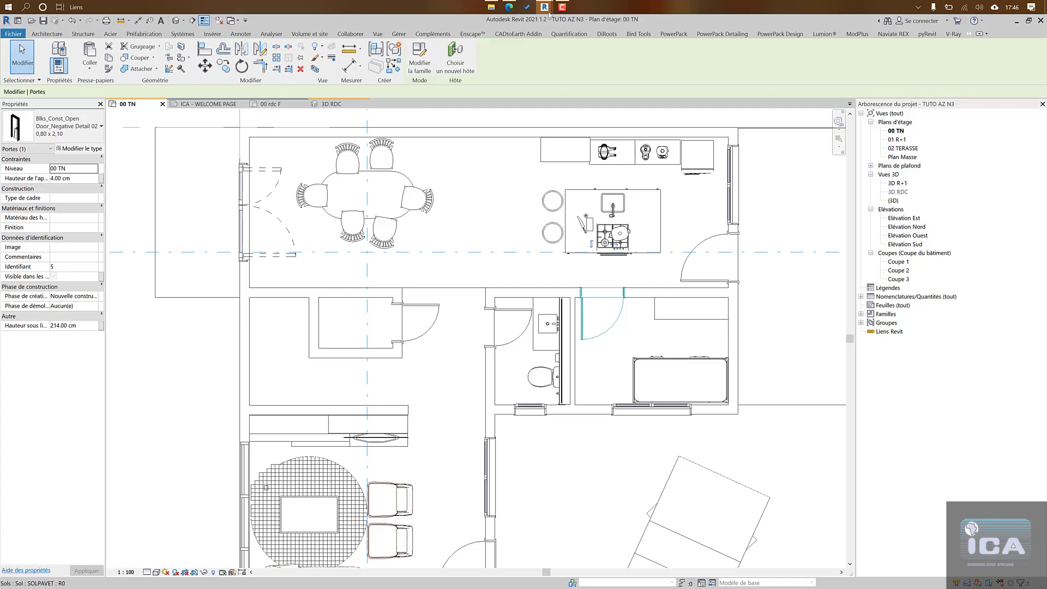
Step: Switch to Enscape and examine the doors around the kitchen island and the TV wall in the living area
mouse_move(546, 9)
click(592, 53)
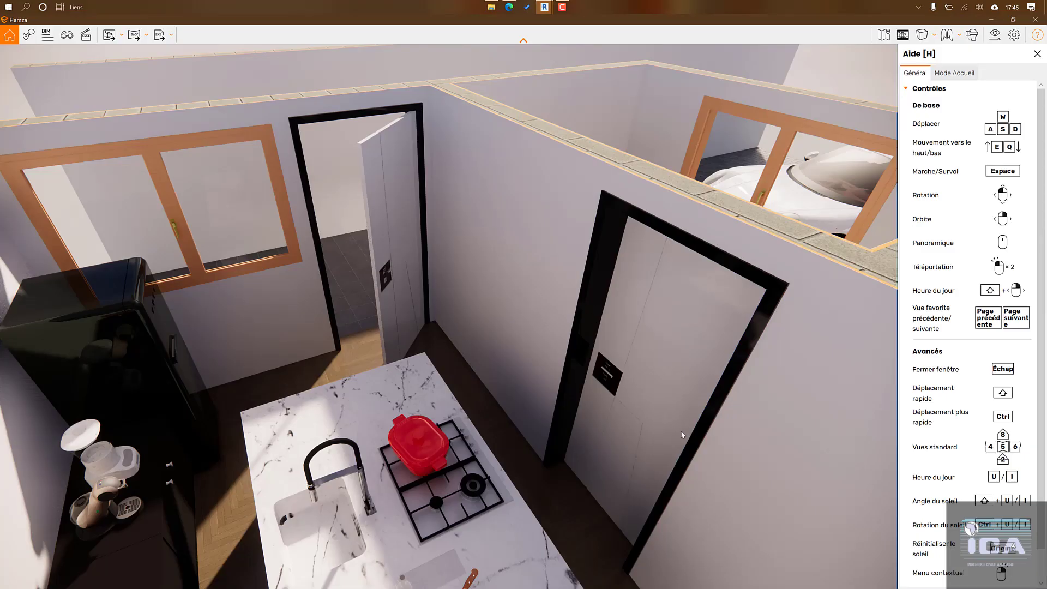
key(s)
drag(584, 497, 722, 419)
key(Down)
key(shift+w)
key(Up)
key(Up)
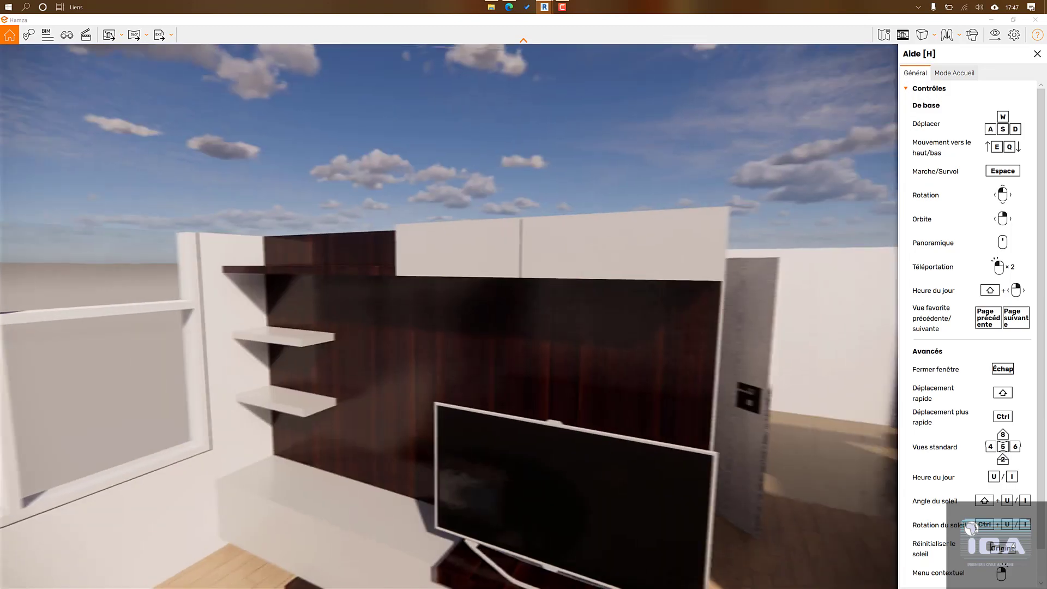
Step: Examine the rendered hallway wall with its window and doors, and view the whole ground floor from outside above the terrace
key(Down)
key(Left)
drag(449, 317, 564, 425)
drag(532, 550, 571, 492)
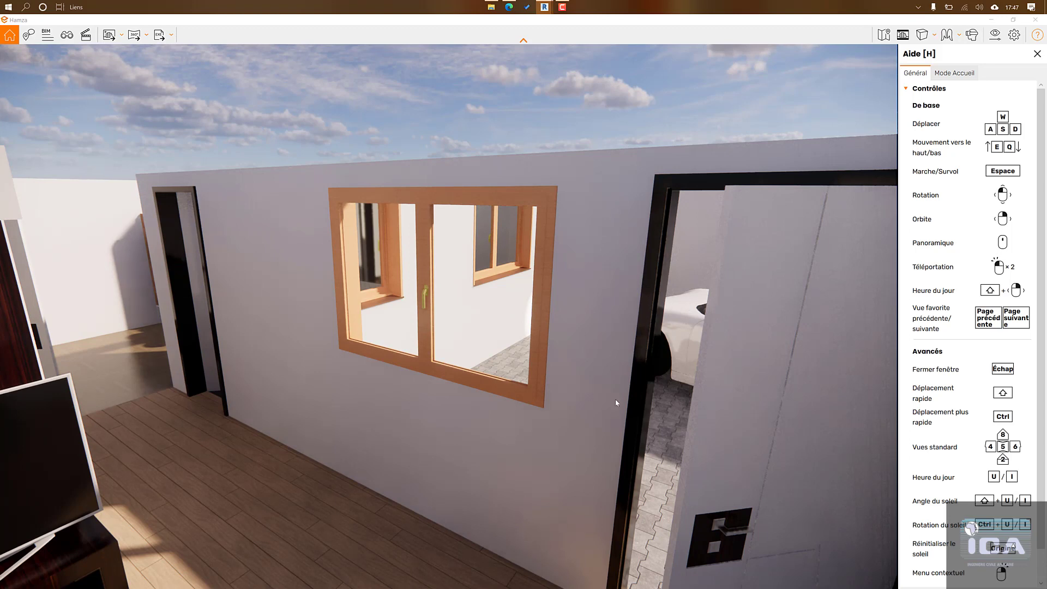
drag(654, 327, 459, 462)
scroll(459, 457, down, 5)
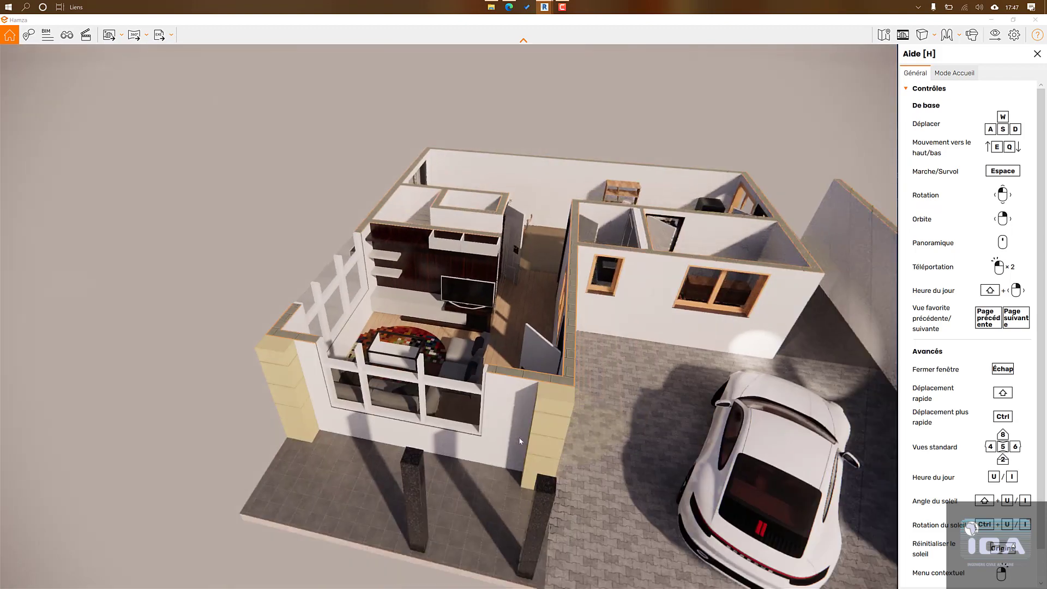
drag(513, 376, 600, 402)
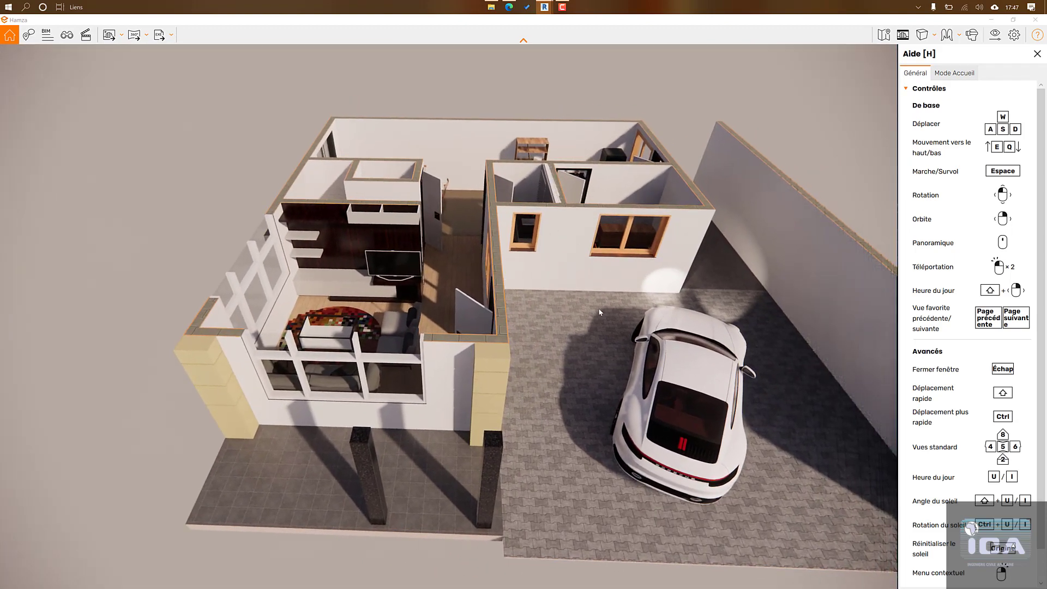
Step: View the whole furnished ground floor from higher above in Enscape, and switch to Revit with the 3D RDC view open
key(e)
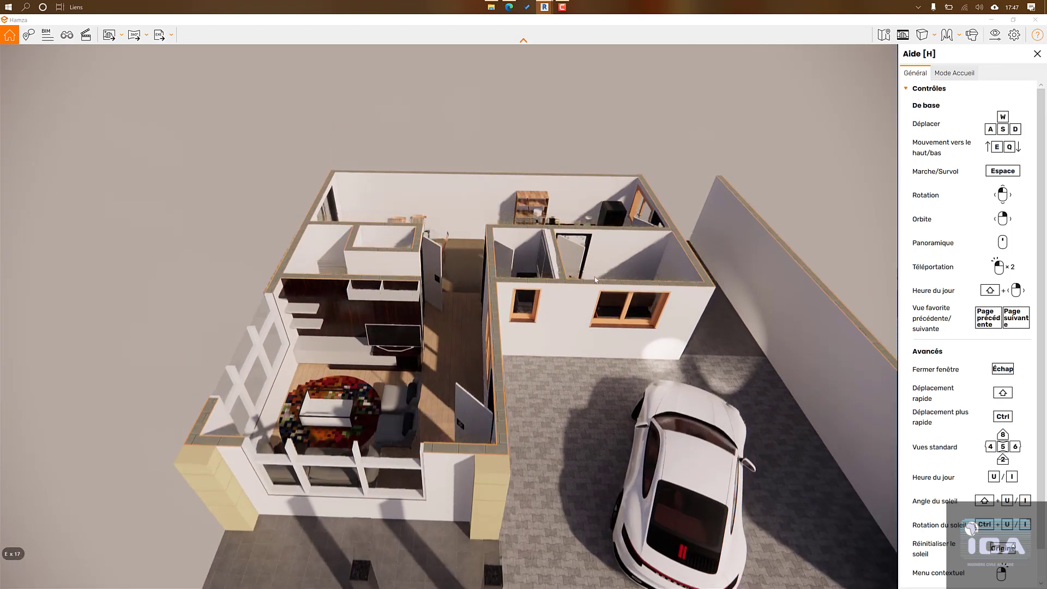
drag(552, 267, 552, 295)
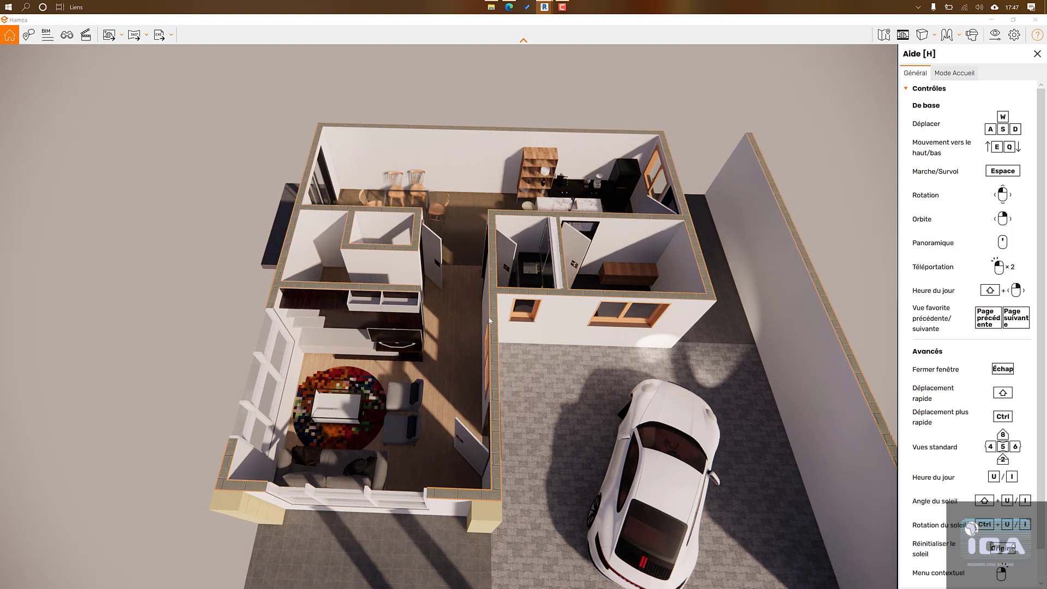
mouse_move(543, 9)
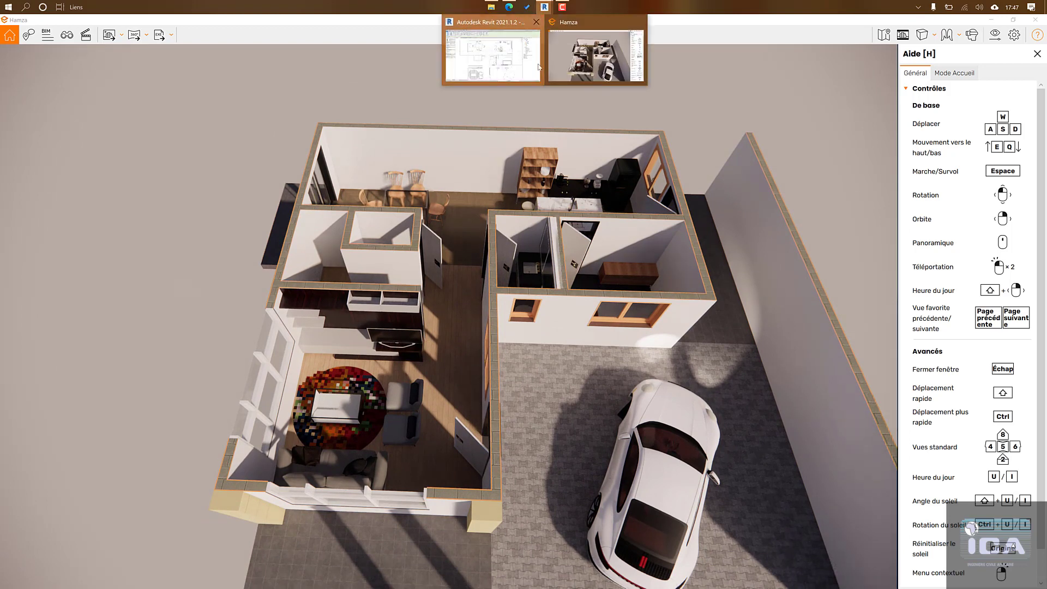
click(513, 61)
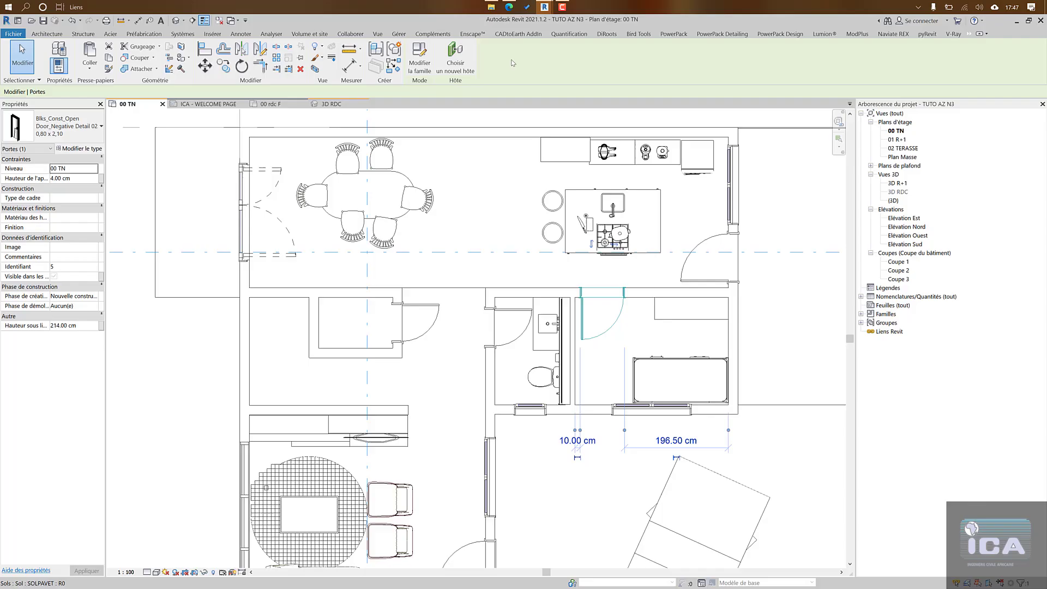
double_click(897, 193)
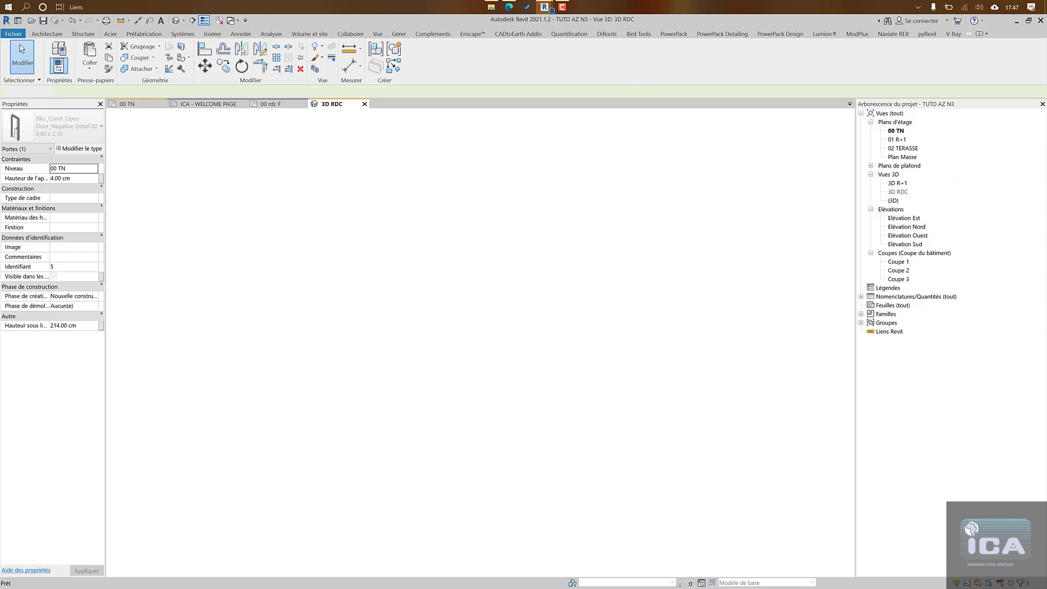
Step: Close the Enscape render window and return to the 3D RDC view in Revit
mouse_move(547, 9)
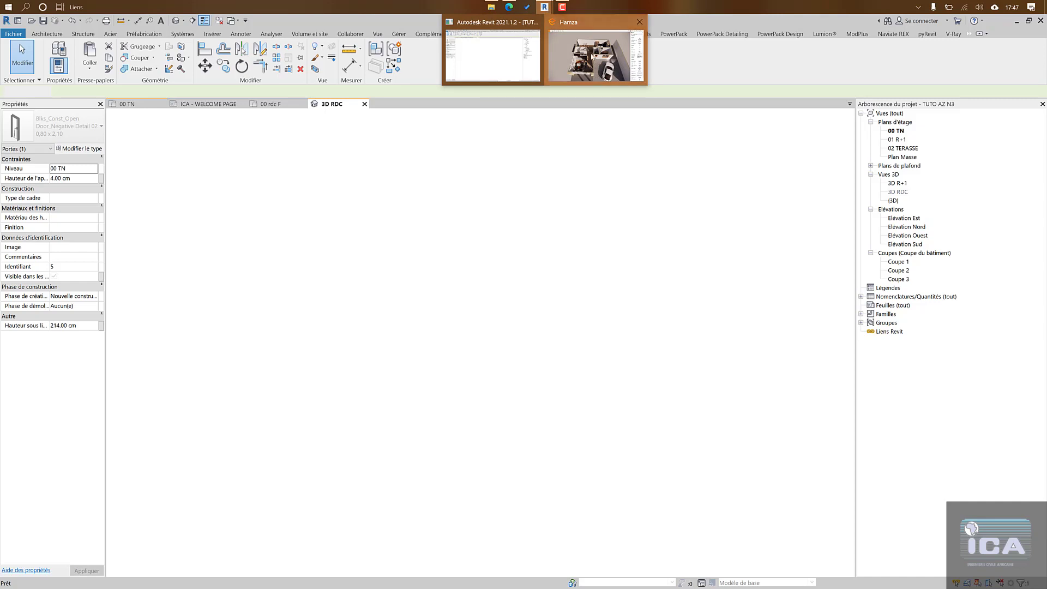
click(582, 70)
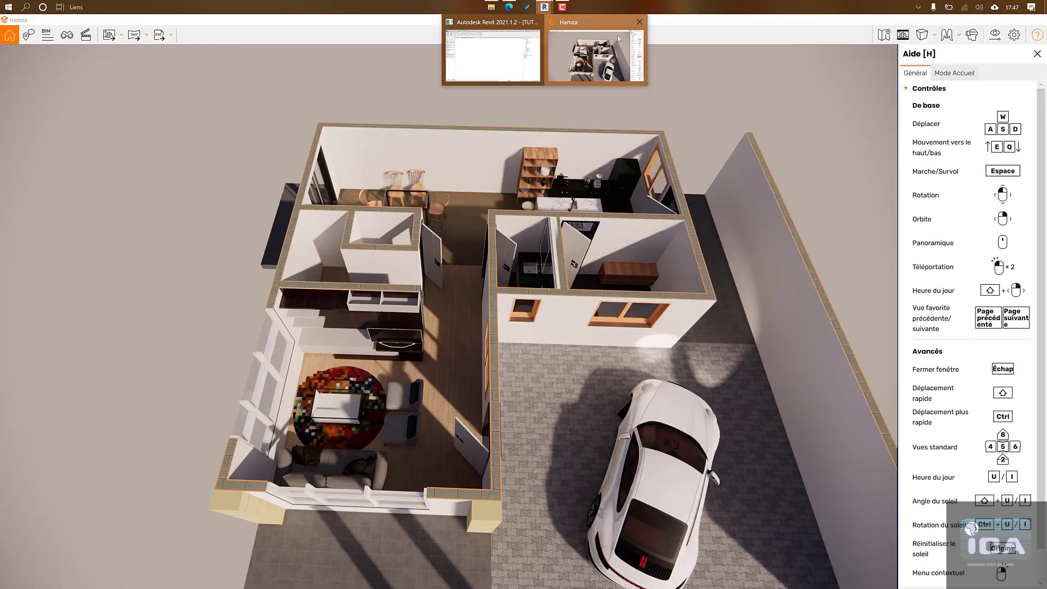
click(642, 23)
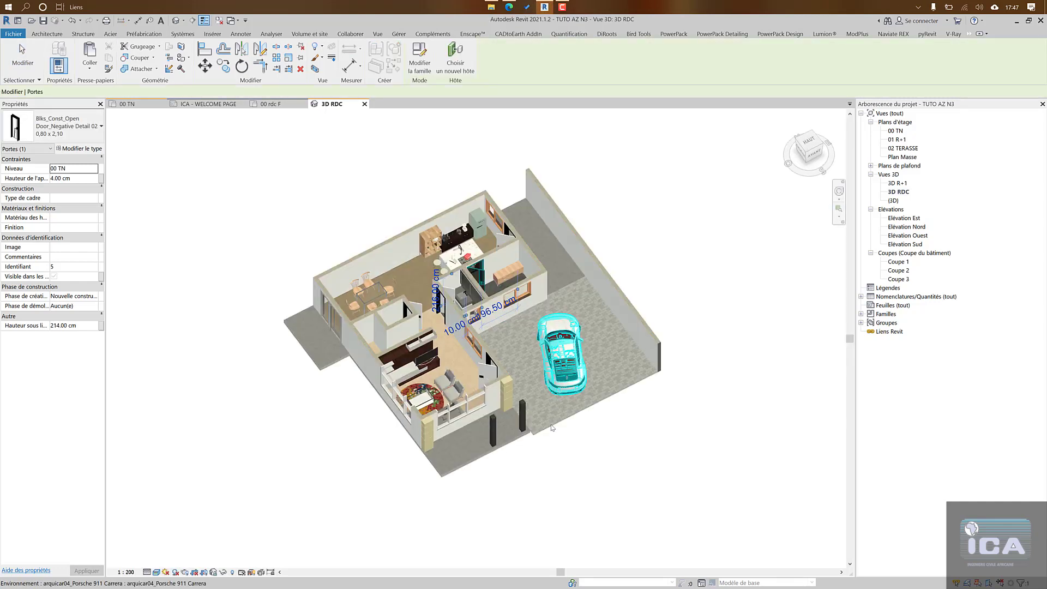
Step: Select the 3D RDC view's section box and lower its top face to cut the ground-floor walls at about window height
shift+middle_drag(552, 427, 386, 322)
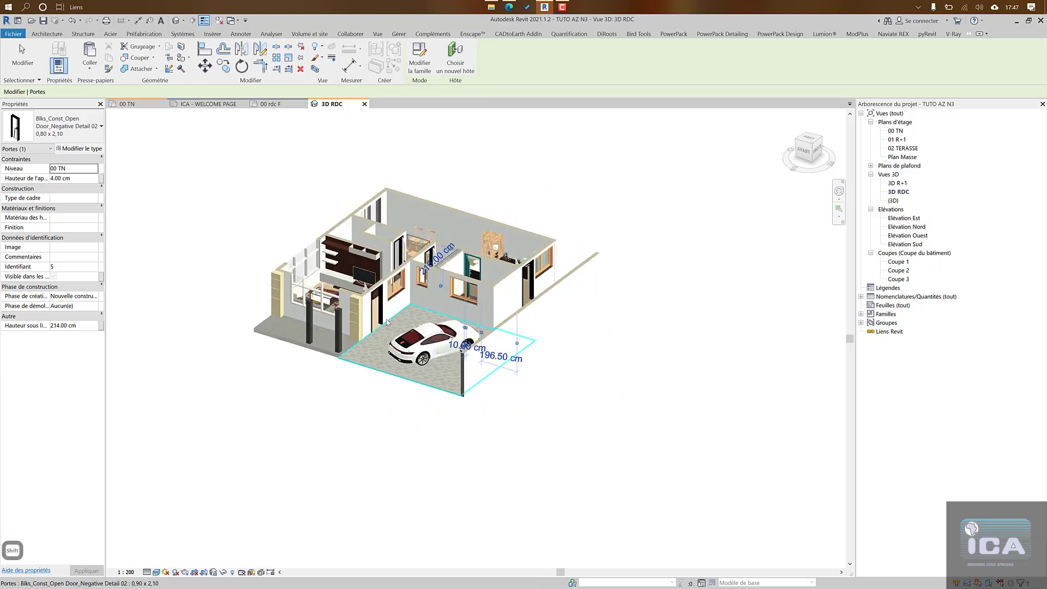
scroll(387, 322, down, 5)
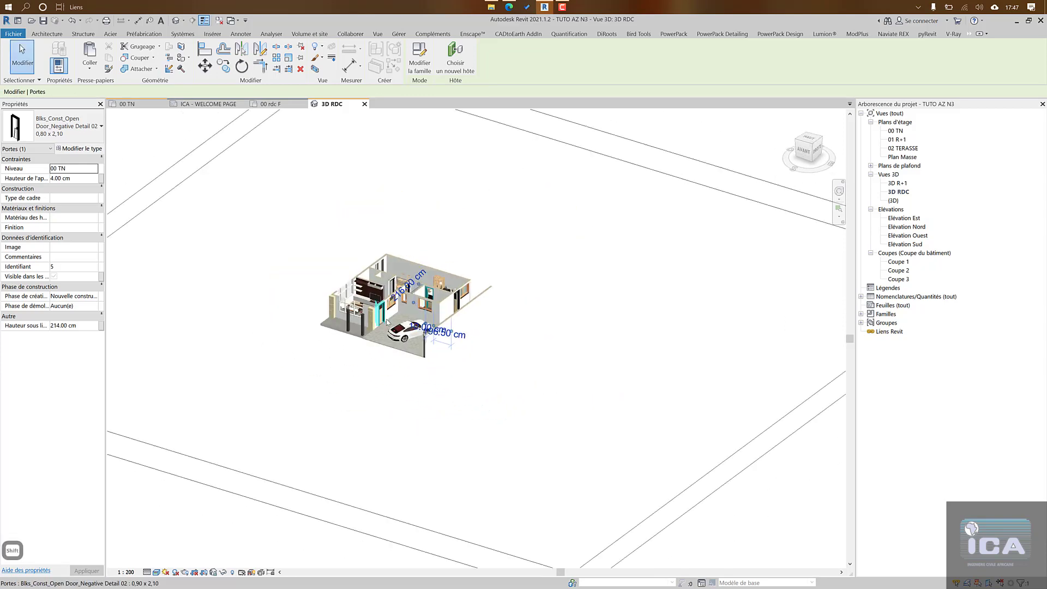
click(786, 322)
scroll(438, 315, up, 3)
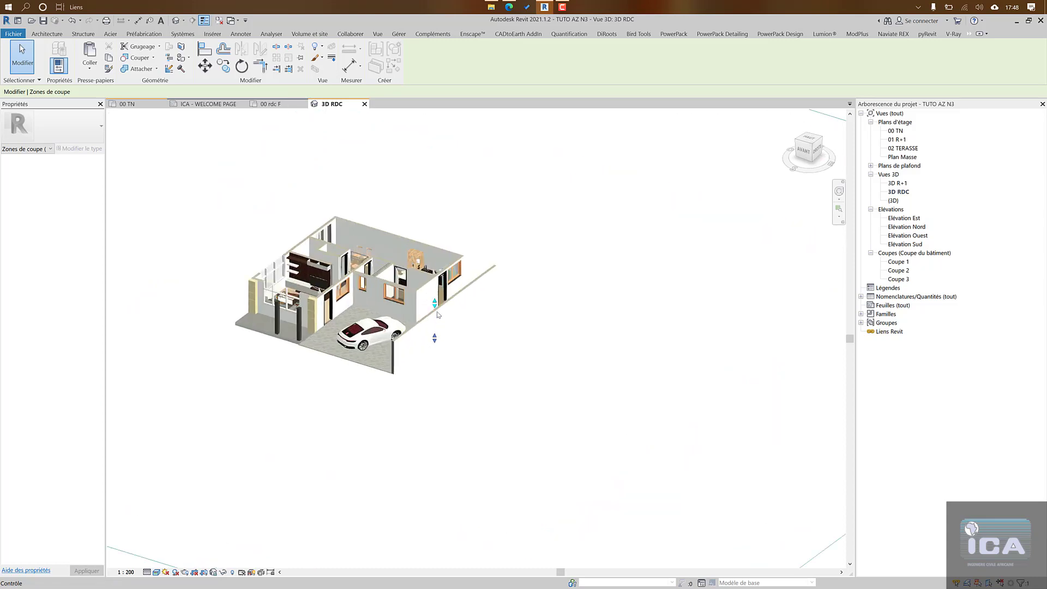
scroll(437, 316, up, 3)
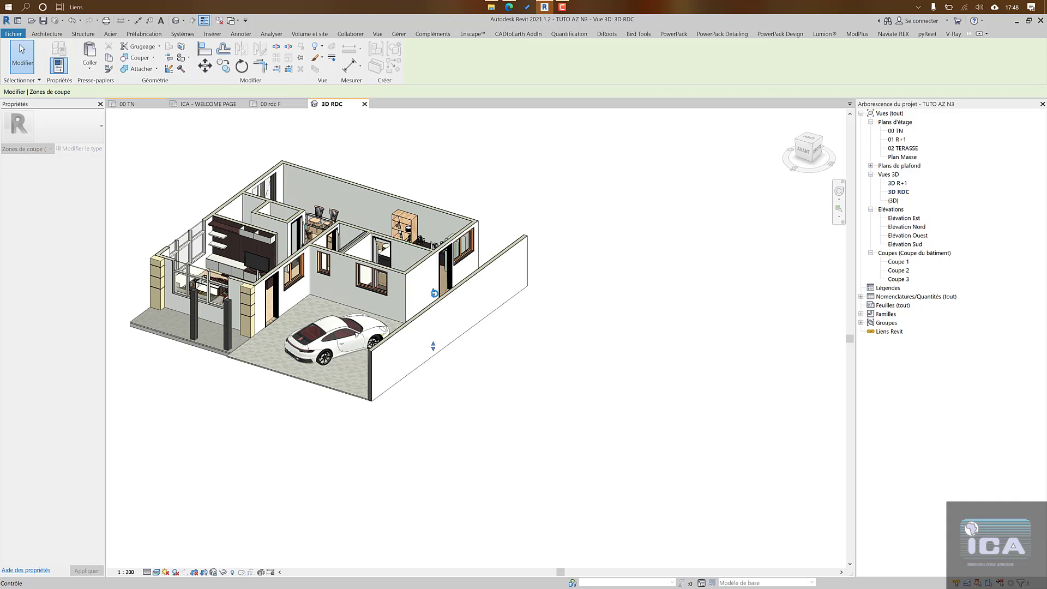
drag(434, 297, 434, 299)
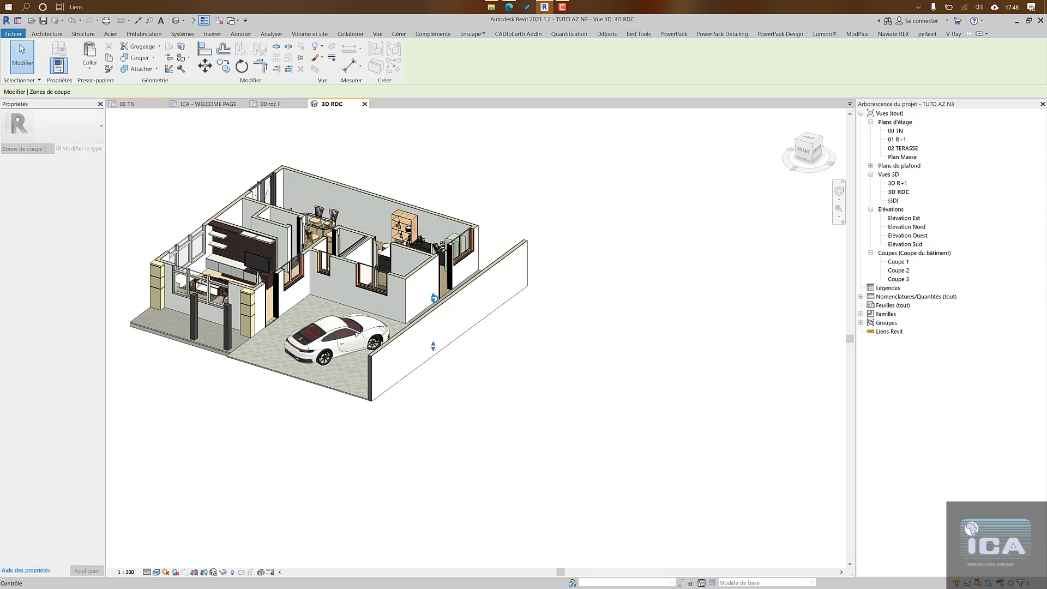
key(F9)
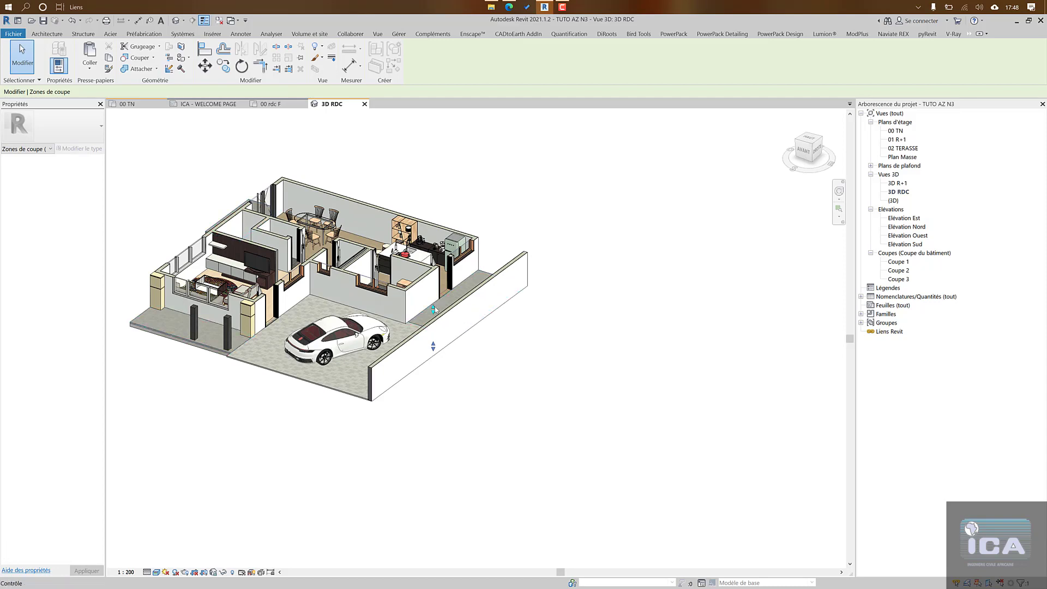
Step: Examine the cut-open ground floor from several sides in 3D, including the living area, kitchen, dining area, small rooms and garage
scroll(441, 304, down, 1)
shift+middle_drag(410, 394, 629, 490)
scroll(366, 466, up, 3)
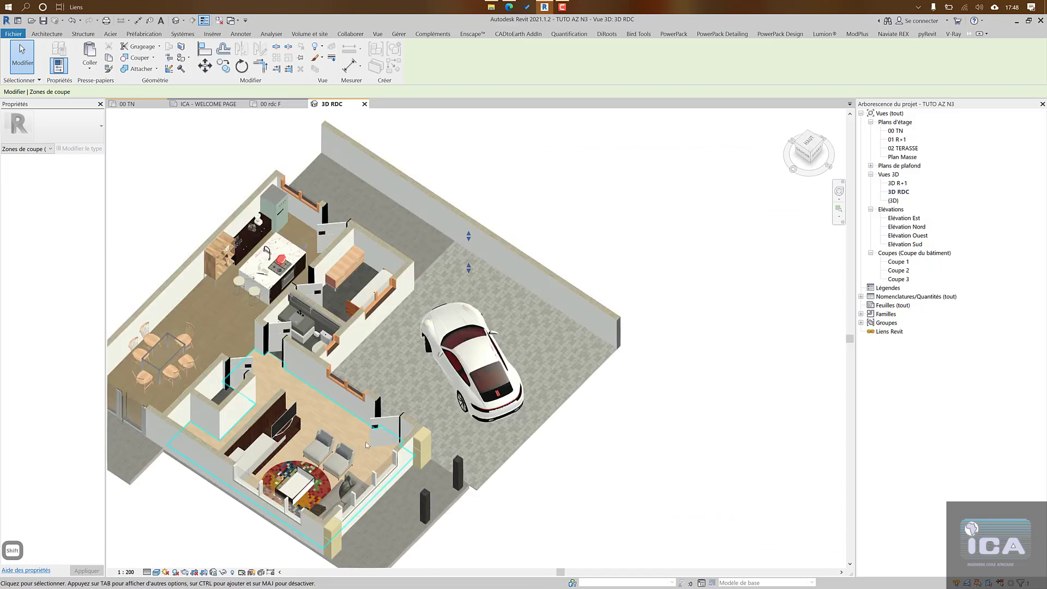
mouse_move(367, 426)
shift+middle_down()
mouse_move(399, 438)
mouse_move(471, 401)
mouse_move(359, 419)
shift+middle_up()
shift+middle_drag(360, 505, 608, 437)
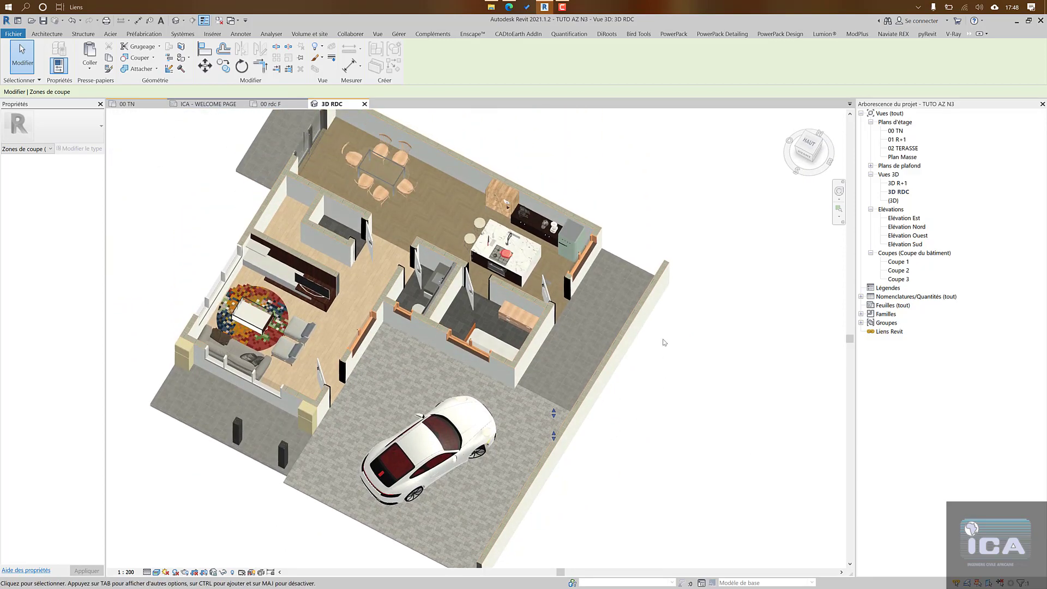
middle_drag(382, 367, 384, 405)
scroll(532, 362, down, 2)
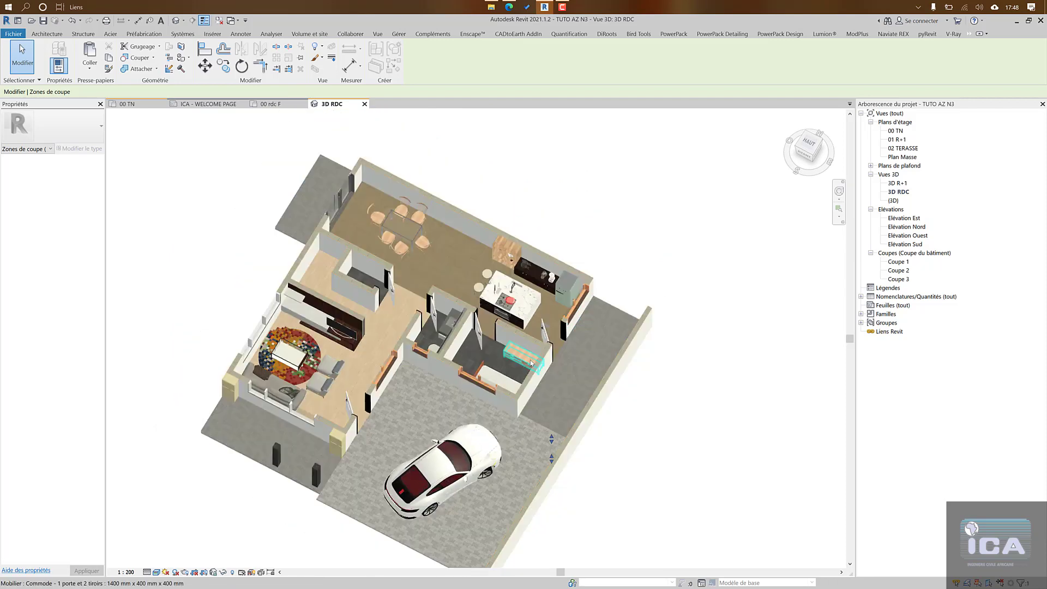
middle_drag(532, 364, 532, 350)
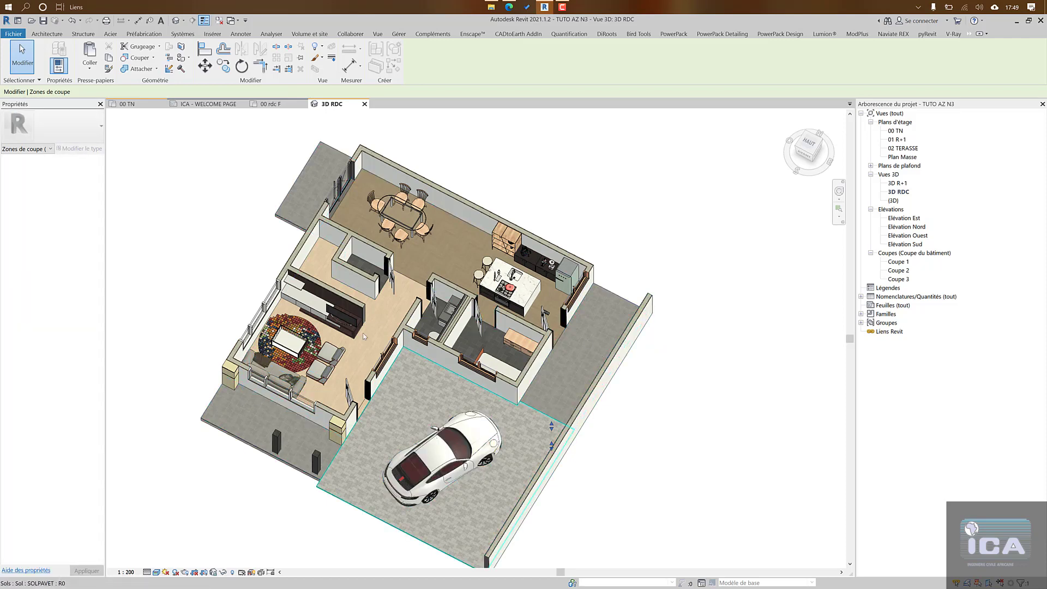
Step: Return to the 00 TN floor plan and view the whole plan beside the 4Bed 12x13meter reference images
click(127, 104)
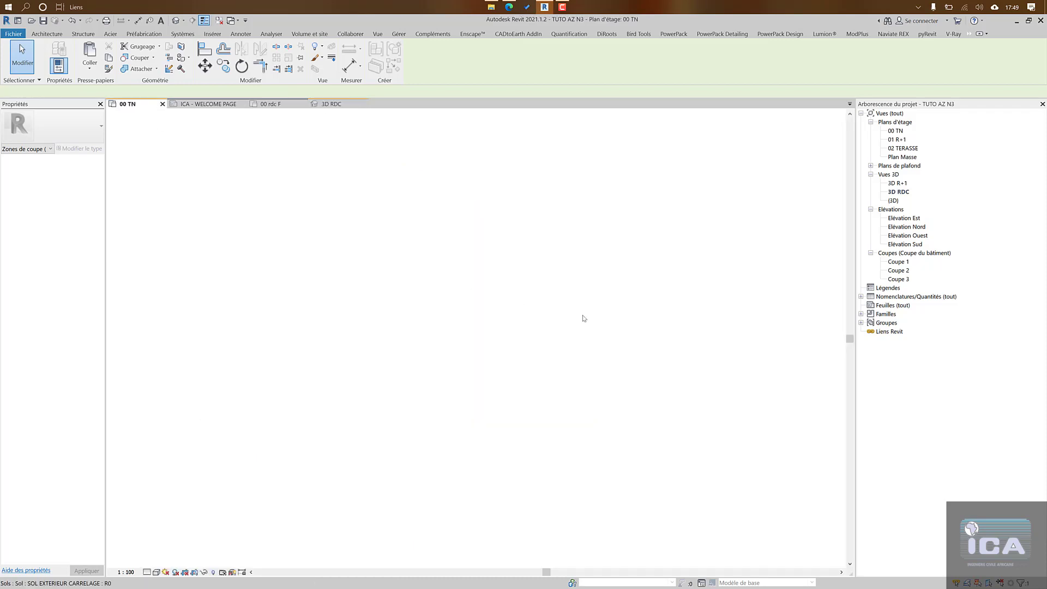
scroll(583, 318, down, 6)
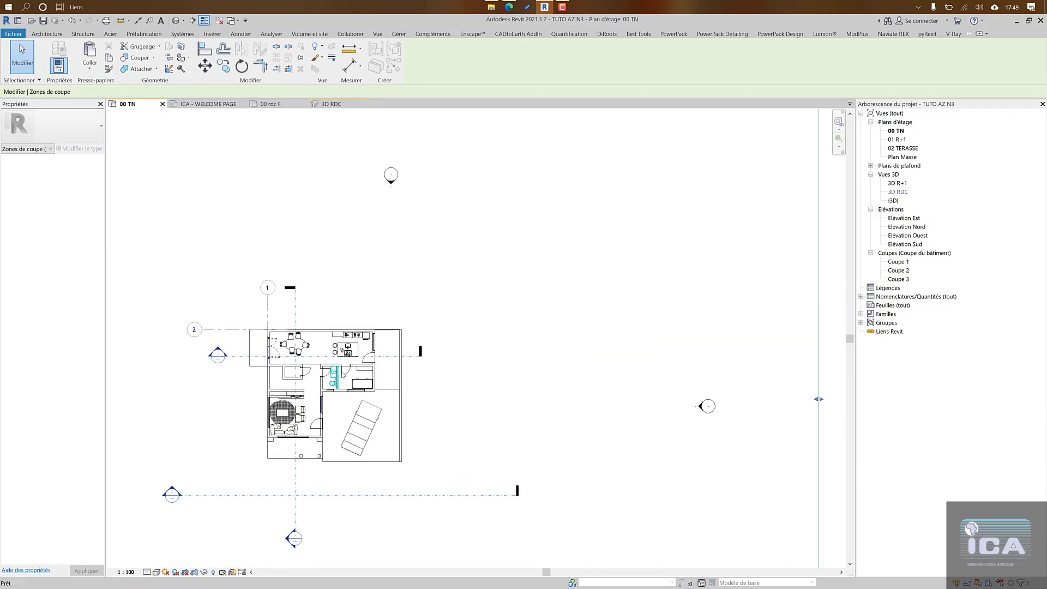
scroll(511, 289, down, 3)
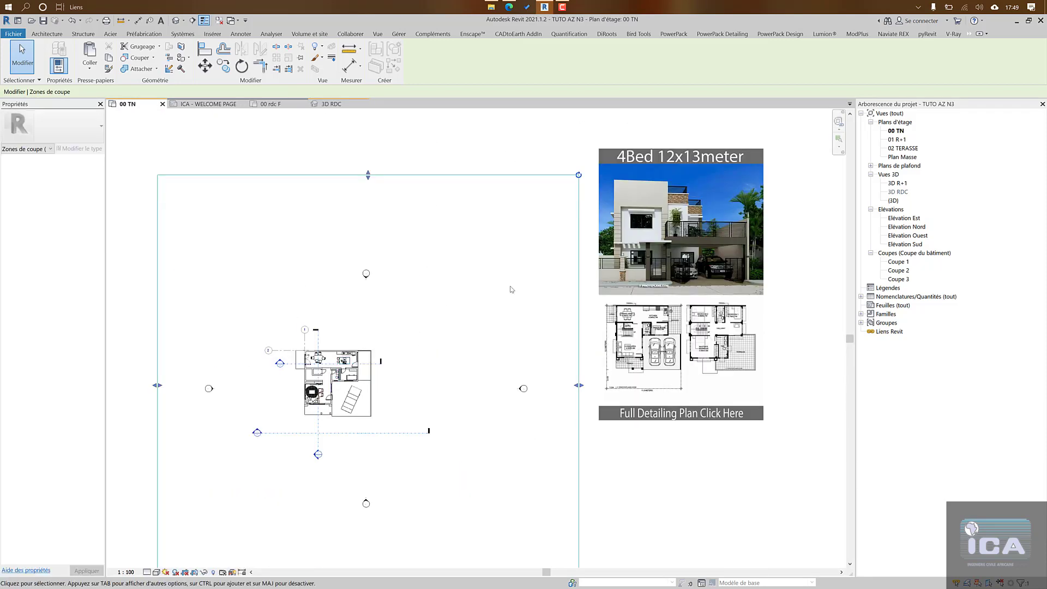
Step: Open the 01 R+1 floor plan and examine the reference image's upper-floor layout of bedrooms, bathrooms, hallway and terrace
double_click(897, 139)
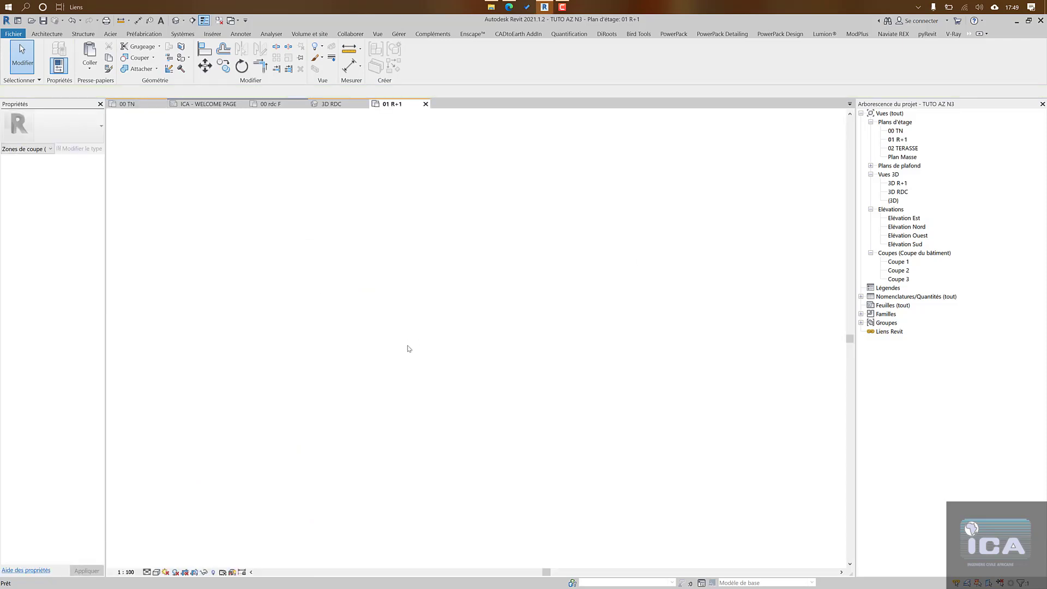
scroll(338, 406, up, 3)
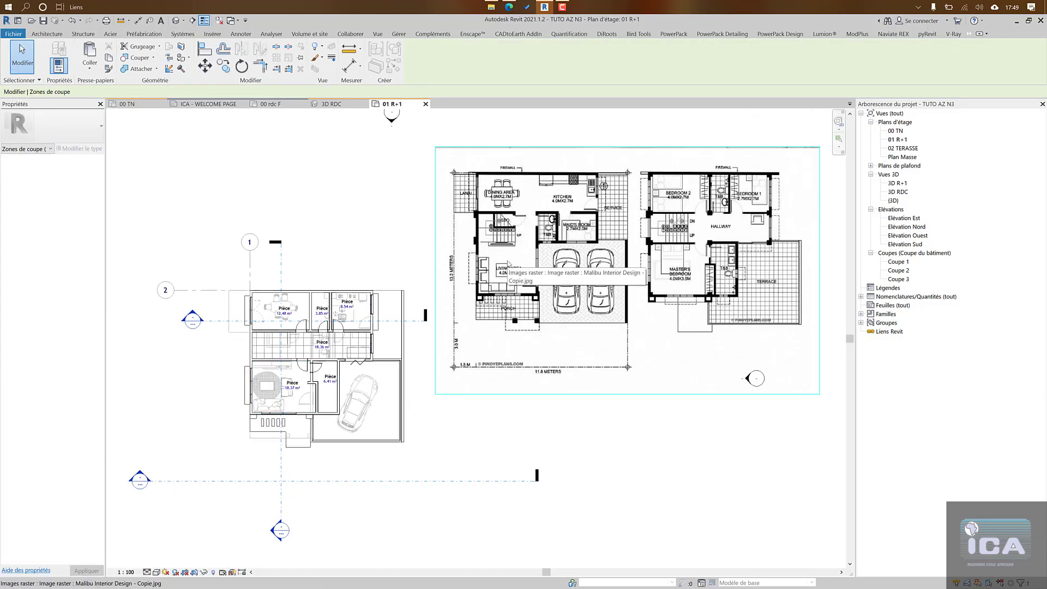
scroll(509, 265, up, 3)
middle_drag(749, 246, 482, 278)
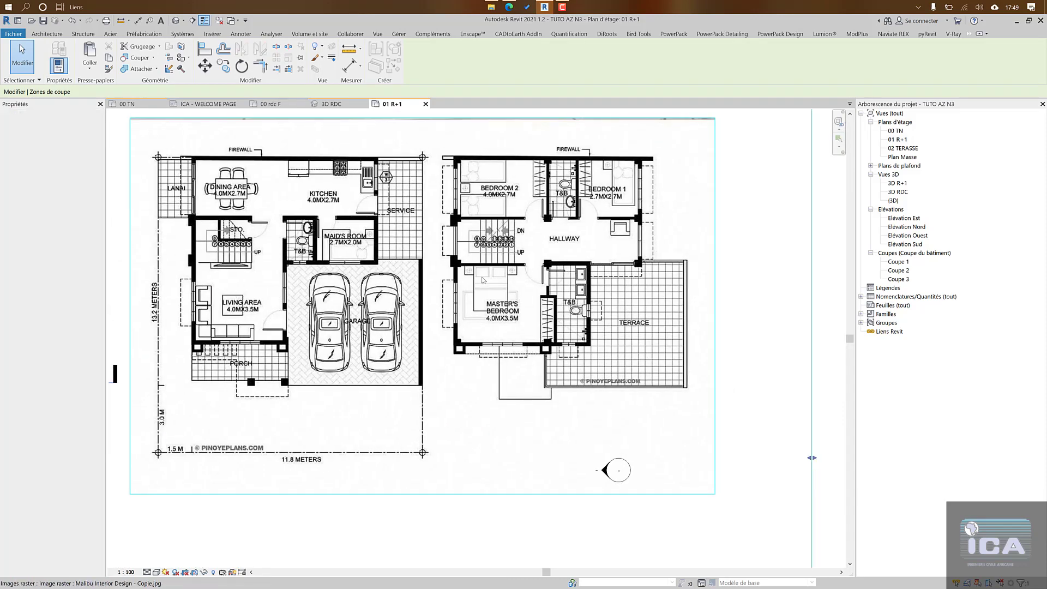
scroll(482, 279, up, 2)
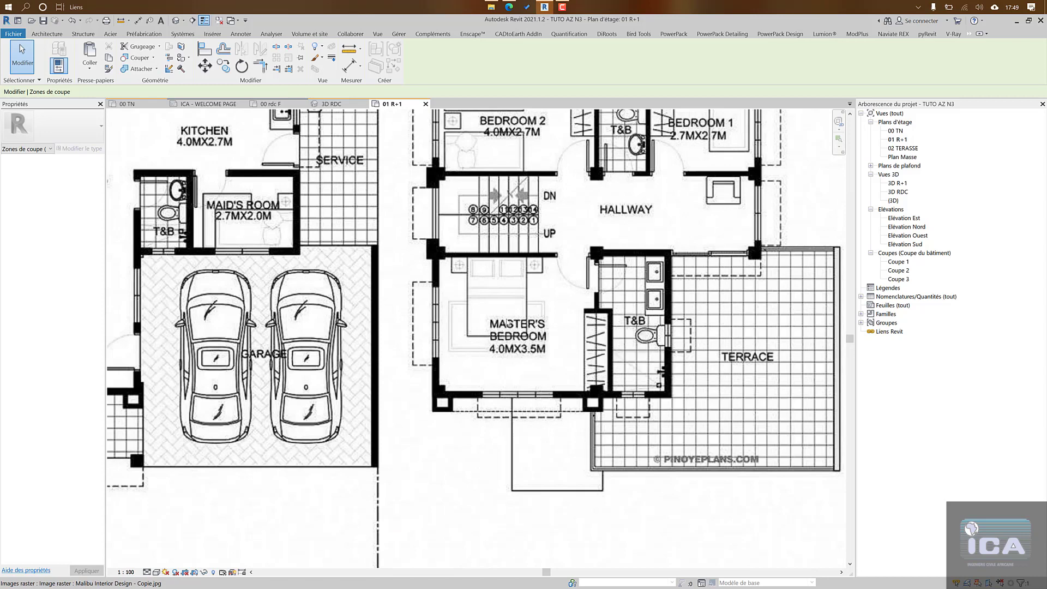
scroll(507, 322, down, 1)
scroll(507, 315, down, 1)
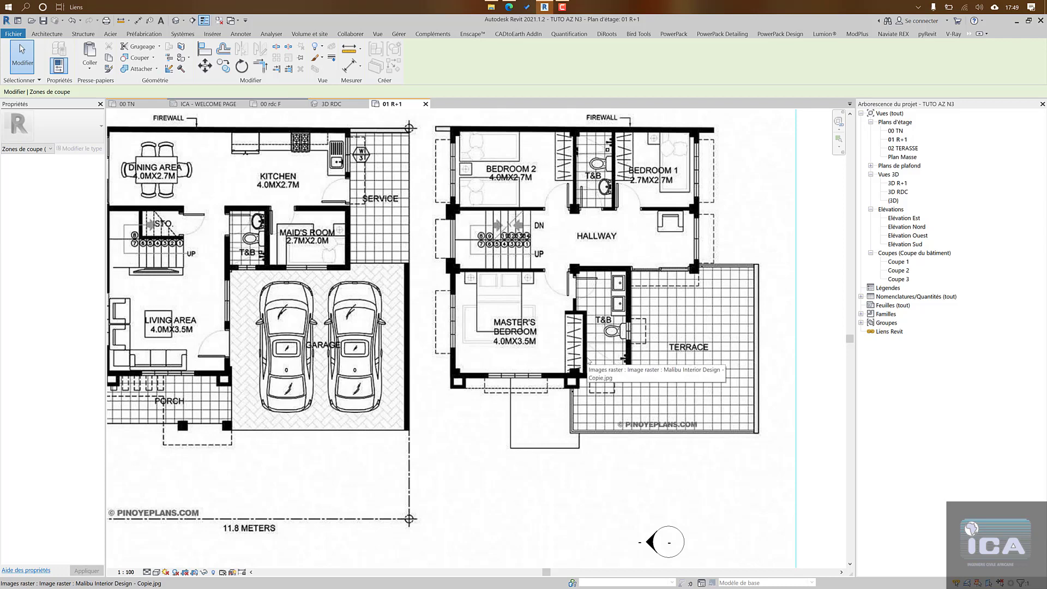
scroll(588, 361, down, 4)
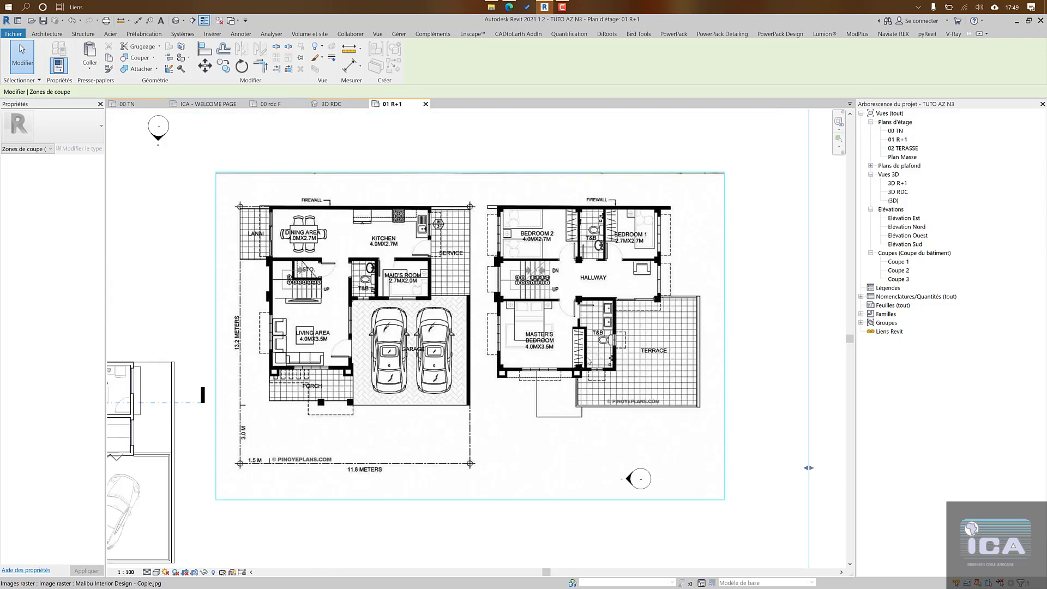
middle_drag(589, 369, 637, 313)
Step: Set the underlay base level of the 01 R+1 floor plan to Aucun(e), hiding the ground floor beneath it
middle_drag(390, 353, 563, 332)
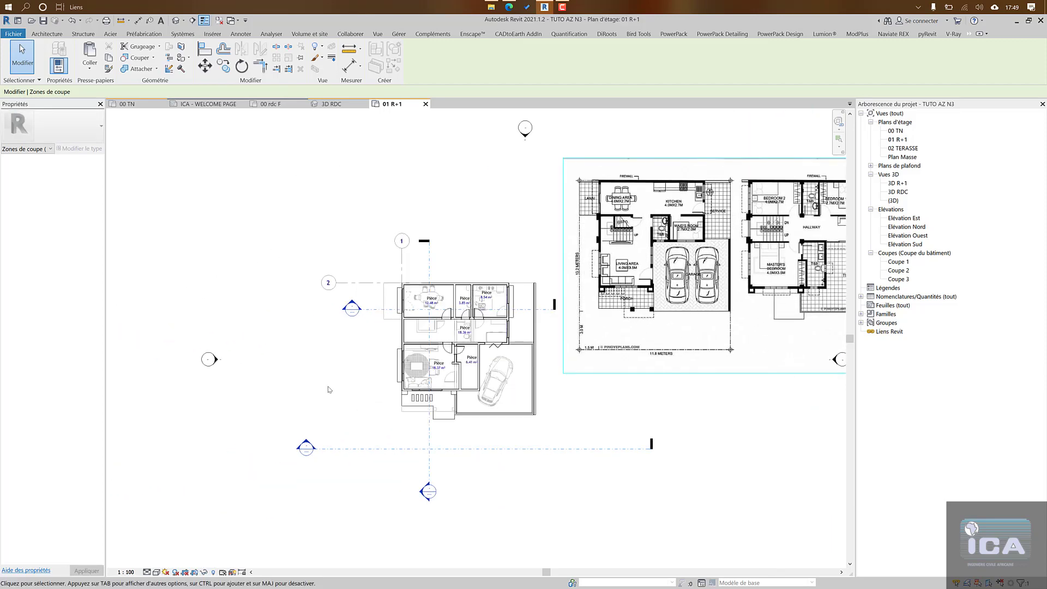
click(897, 140)
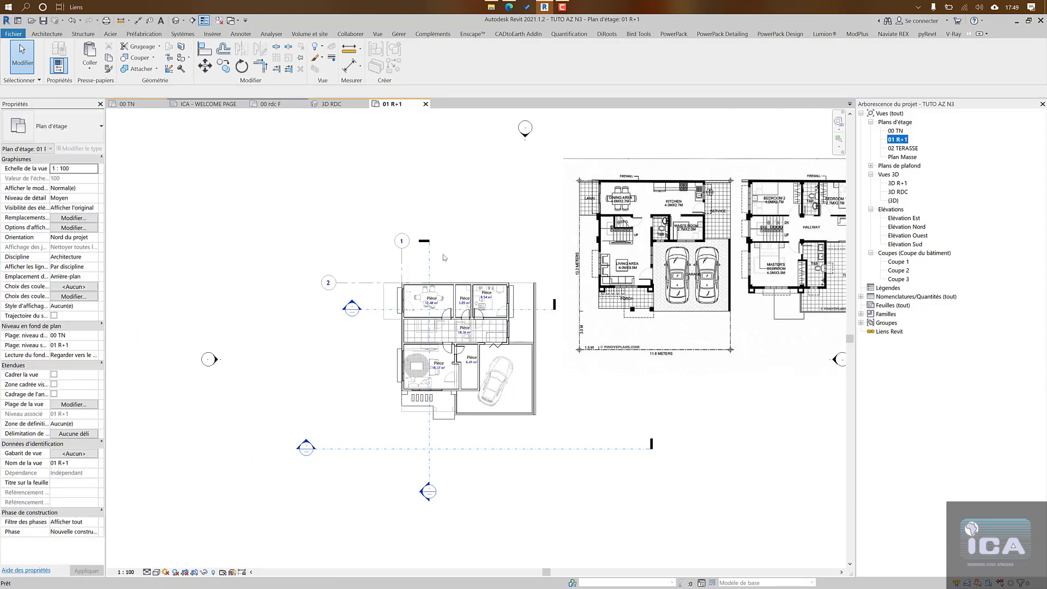
key(Escape)
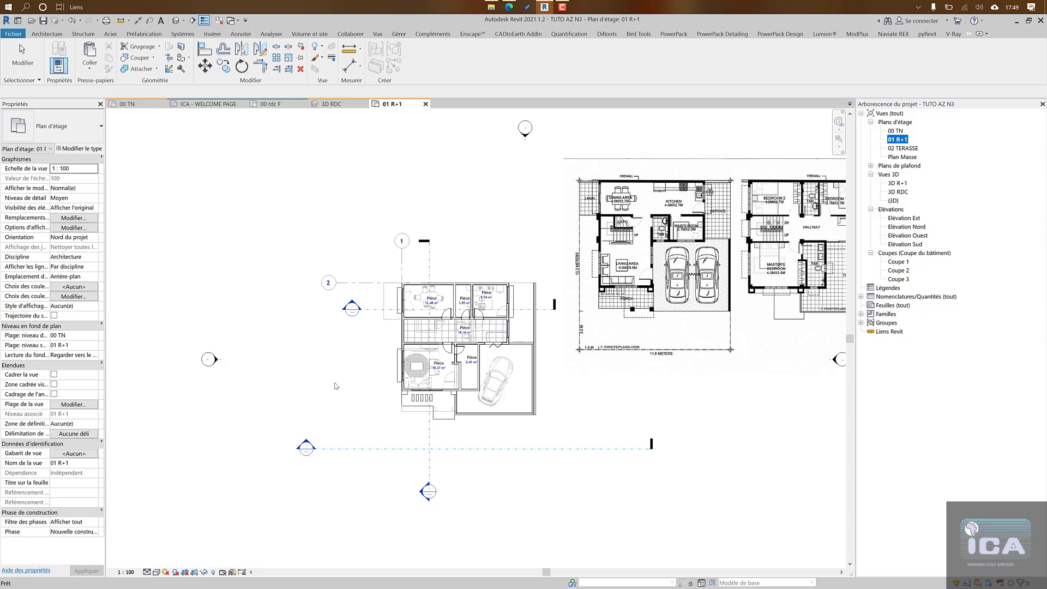
scroll(428, 391, up, 3)
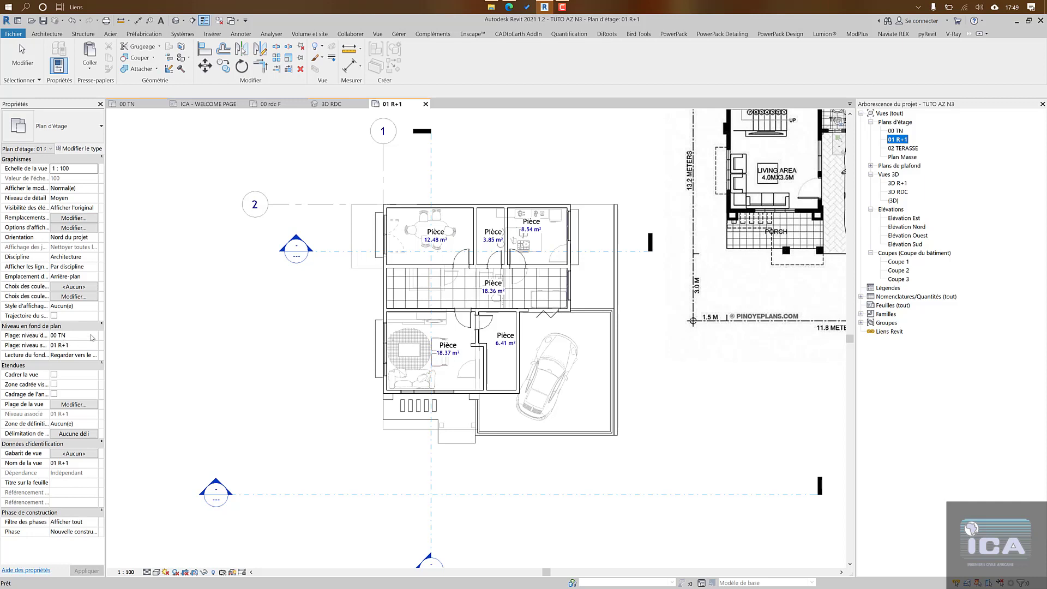
click(96, 336)
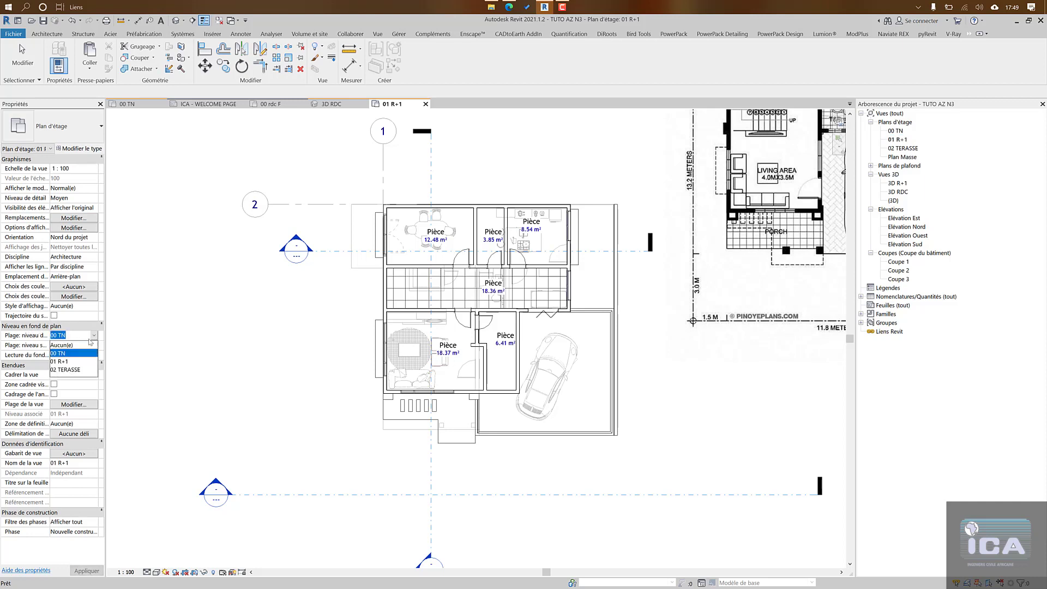
click(80, 345)
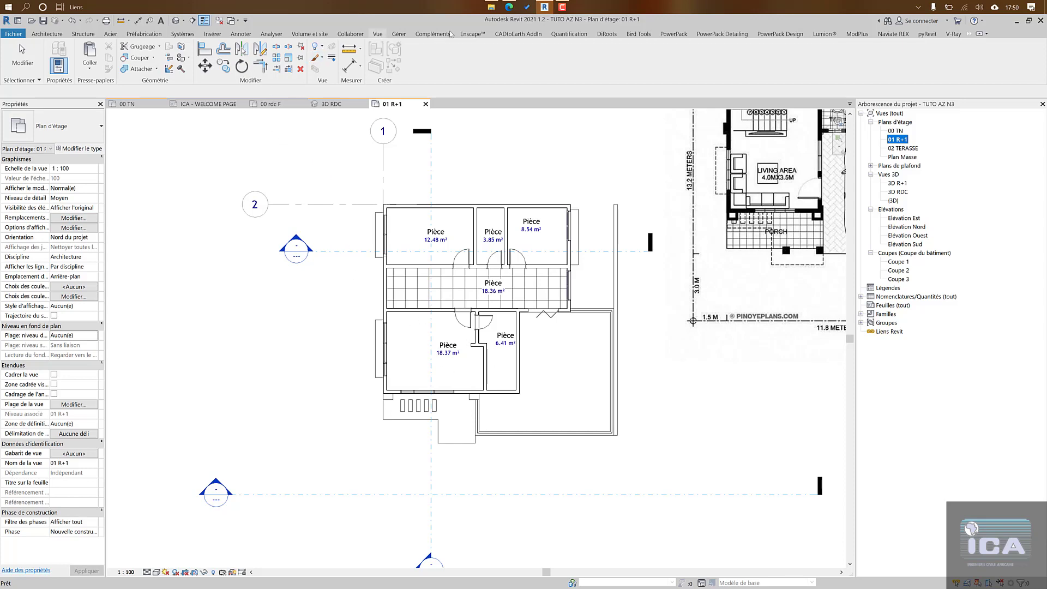
Step: Shrink the Revit window beside the desktop family library and go up from the toilet sink folder to the main library folder
click(491, 8)
click(656, 80)
drag(900, 20, 958, 205)
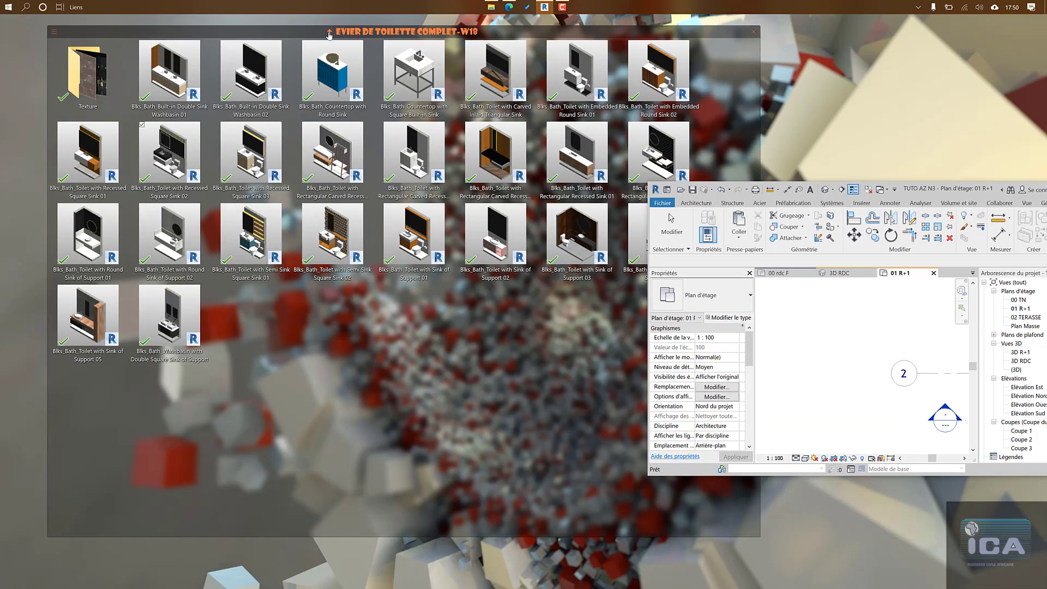
click(330, 32)
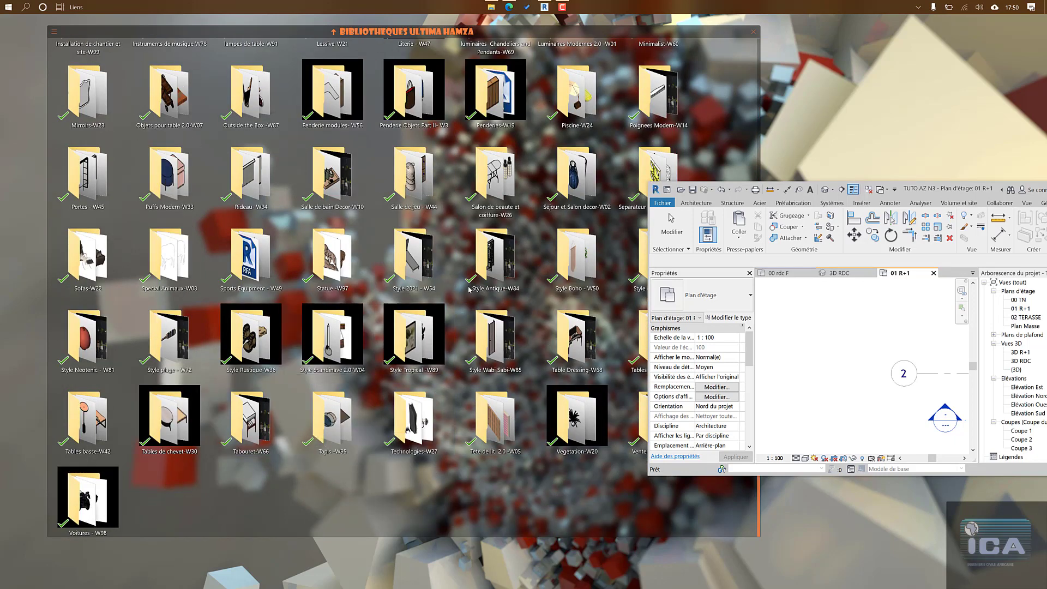
Step: Load the Cama 27 bed family from the library's Literie - W47 folder into the TUTO AZ N3 project
scroll(559, 229, up, 3)
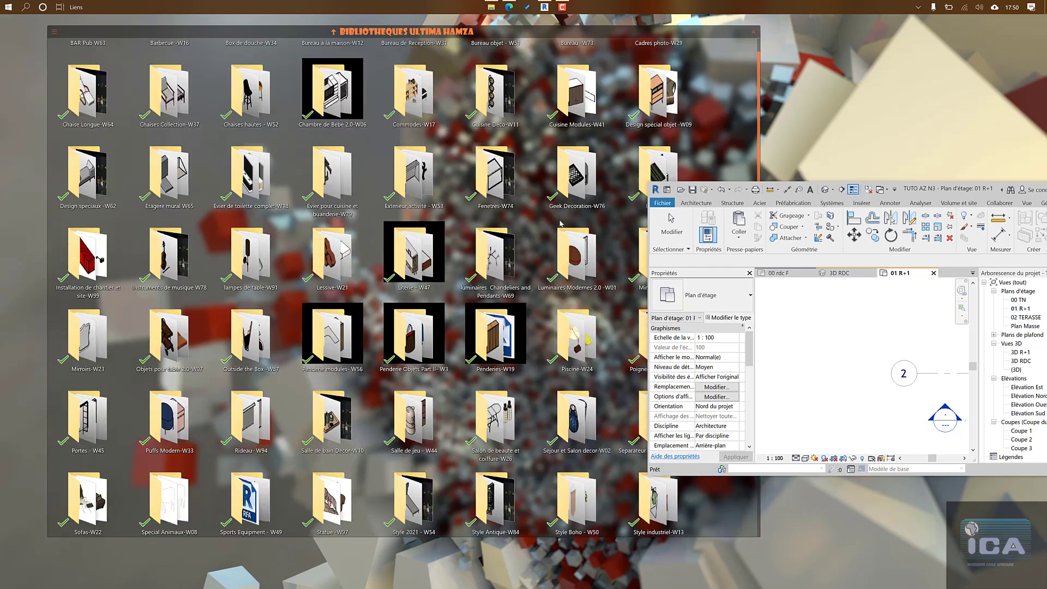
scroll(560, 223, up, 2)
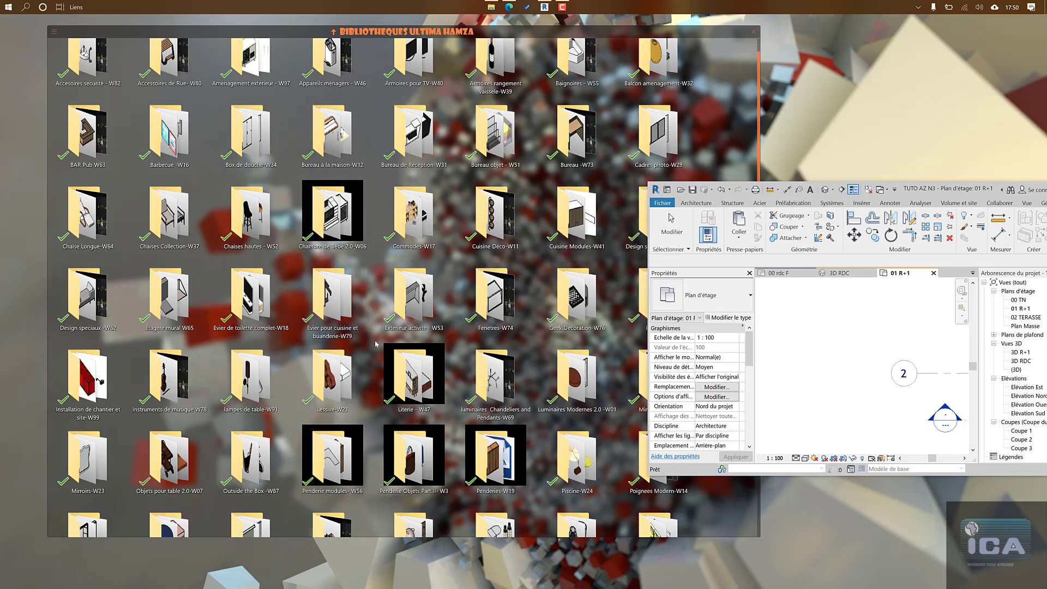
double_click(404, 401)
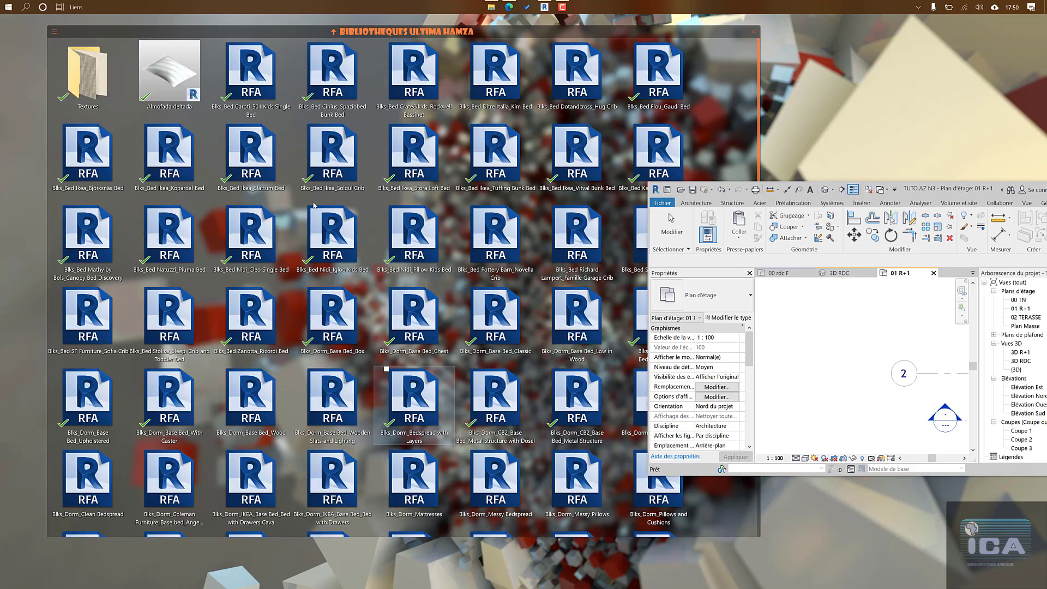
scroll(305, 177, down, 3)
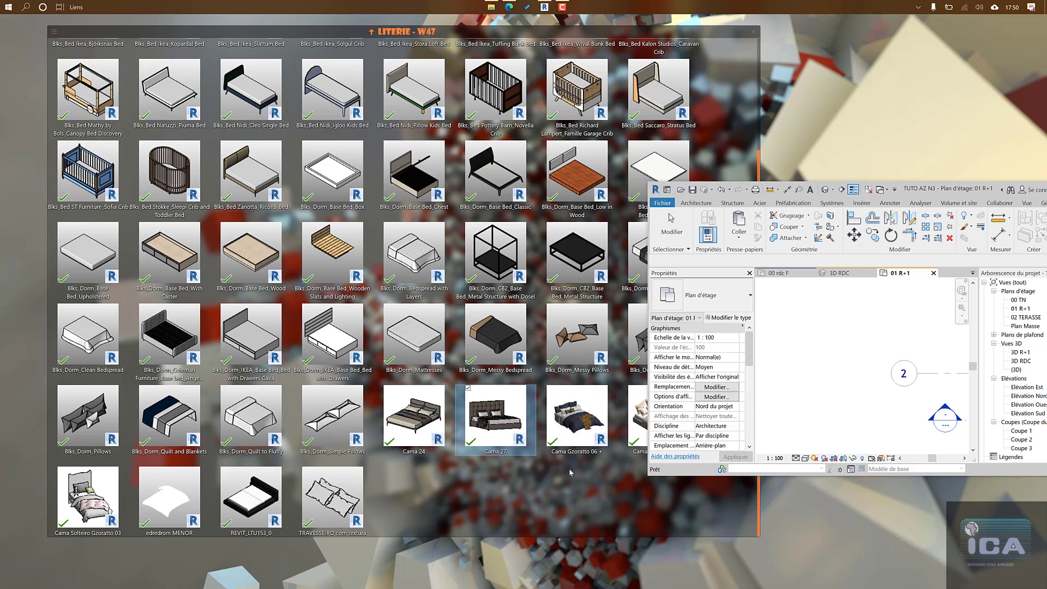
drag(505, 427, 870, 361)
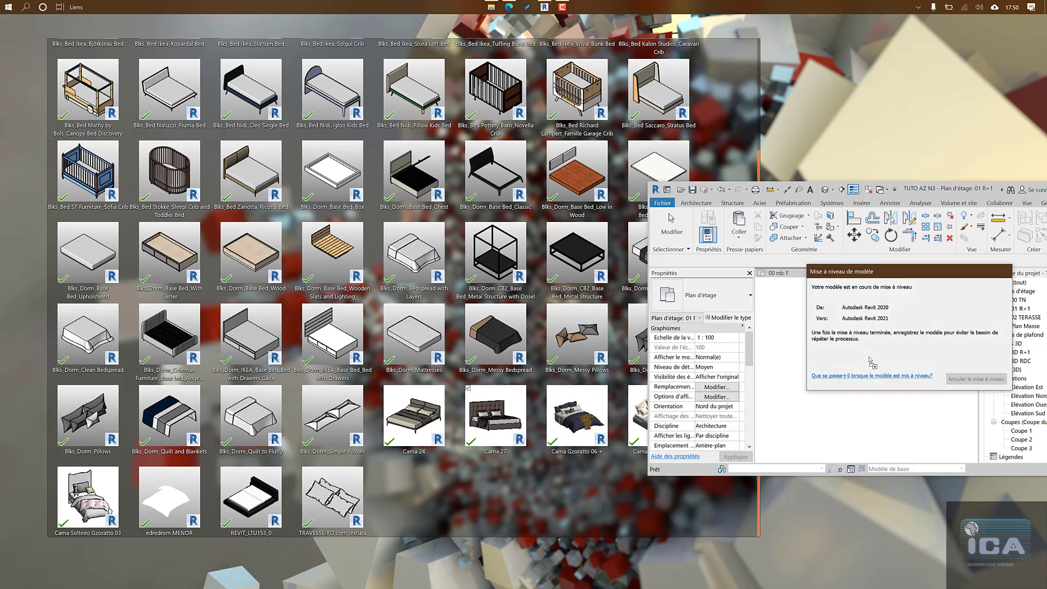
mouse_move(368, 33)
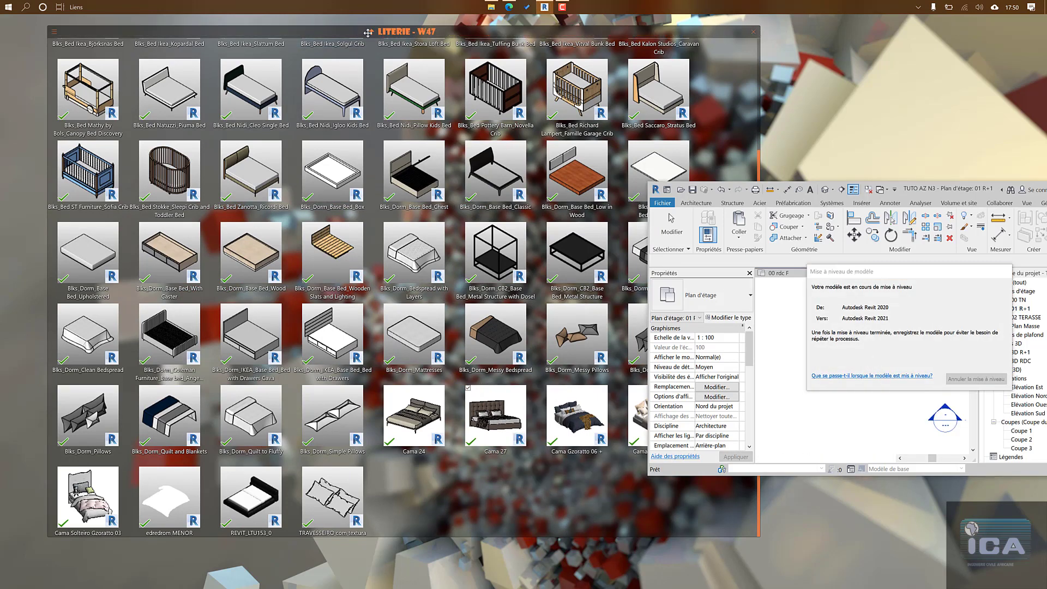
Step: Return to the main library folder, open Penderies-W19 and show its wardrobe families as large thumbnails
click(370, 31)
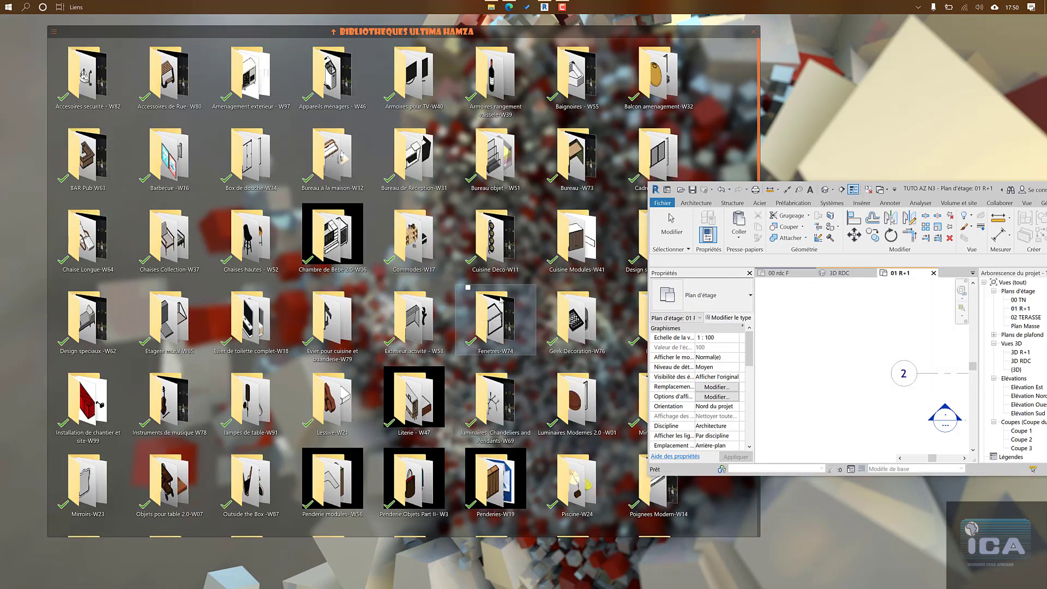
scroll(499, 240, down, 5)
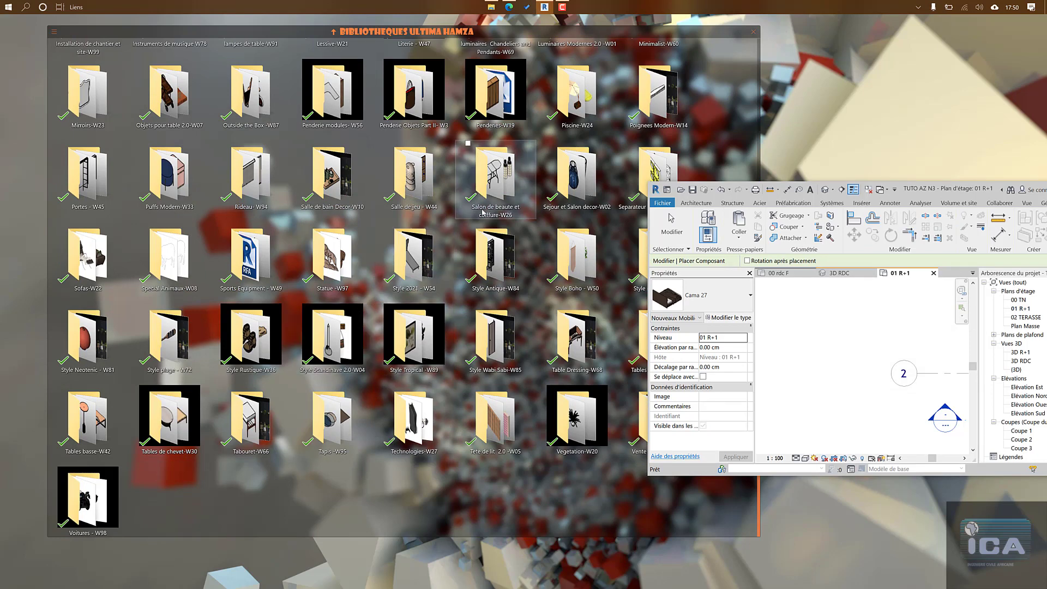
scroll(482, 213, up, 3)
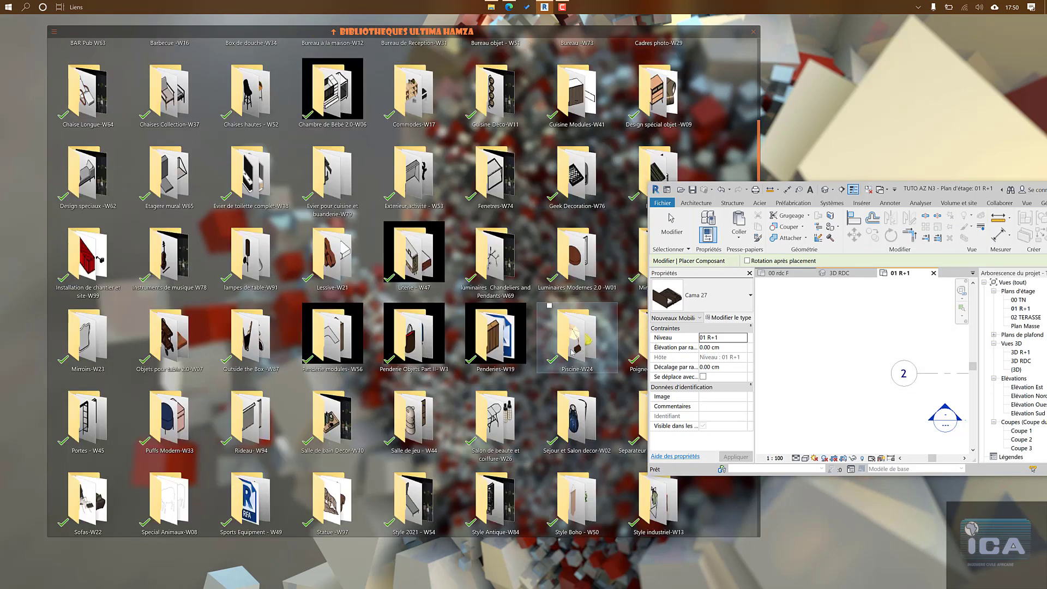
double_click(507, 367)
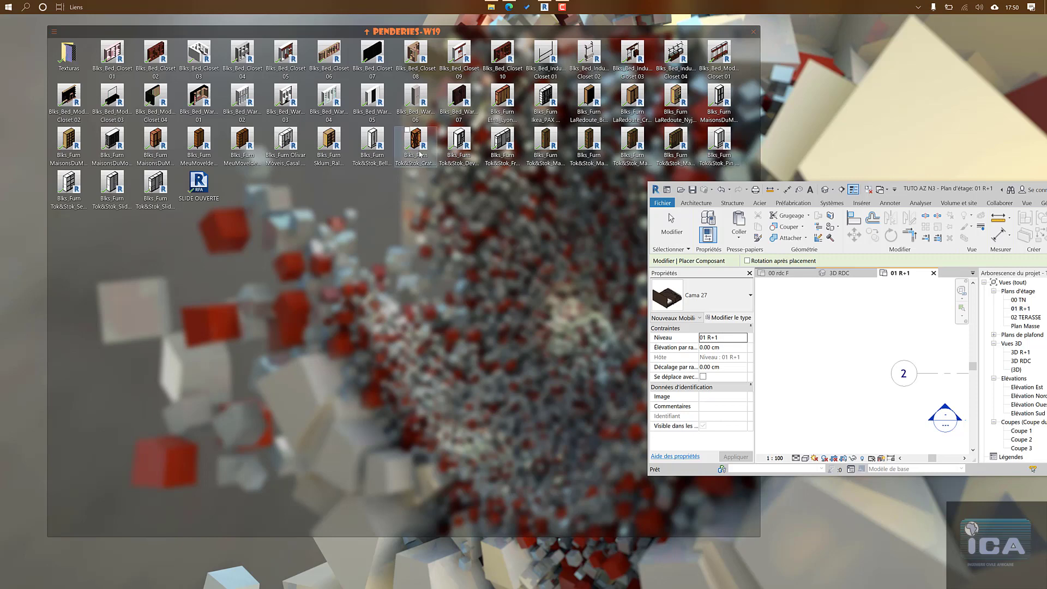
right_click(278, 209)
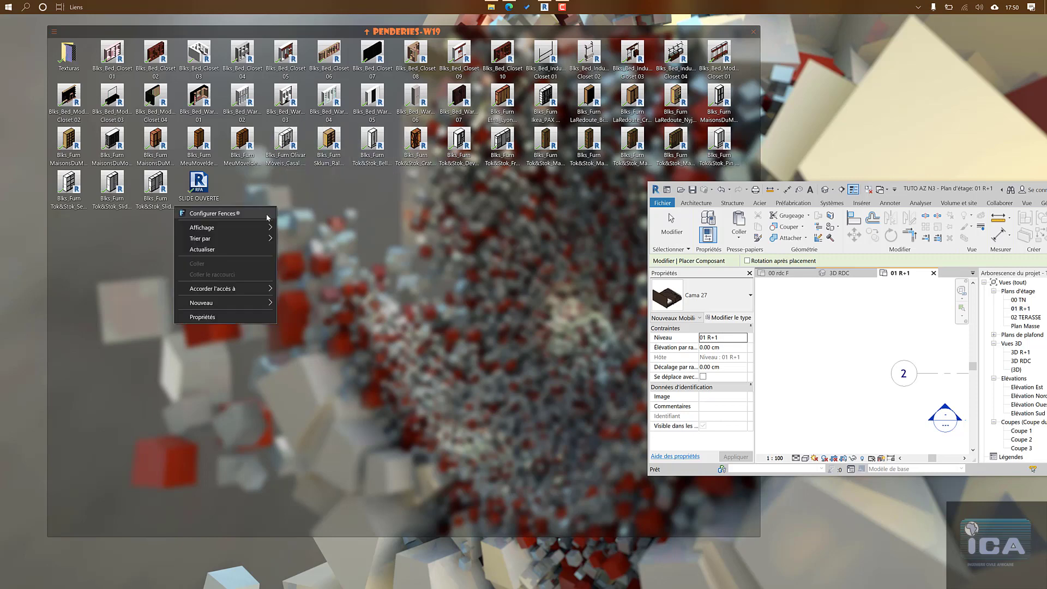
click(289, 228)
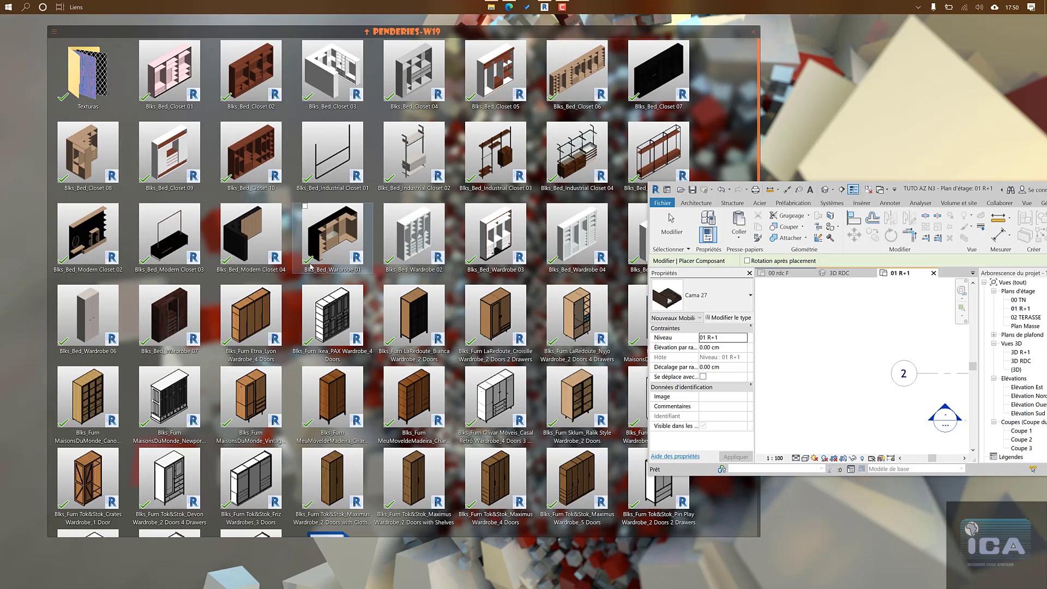
Step: Load the Blks_Furn Tok&Stok_Slides Wardrobe_2 Doors family into the project
scroll(311, 240, down, 2)
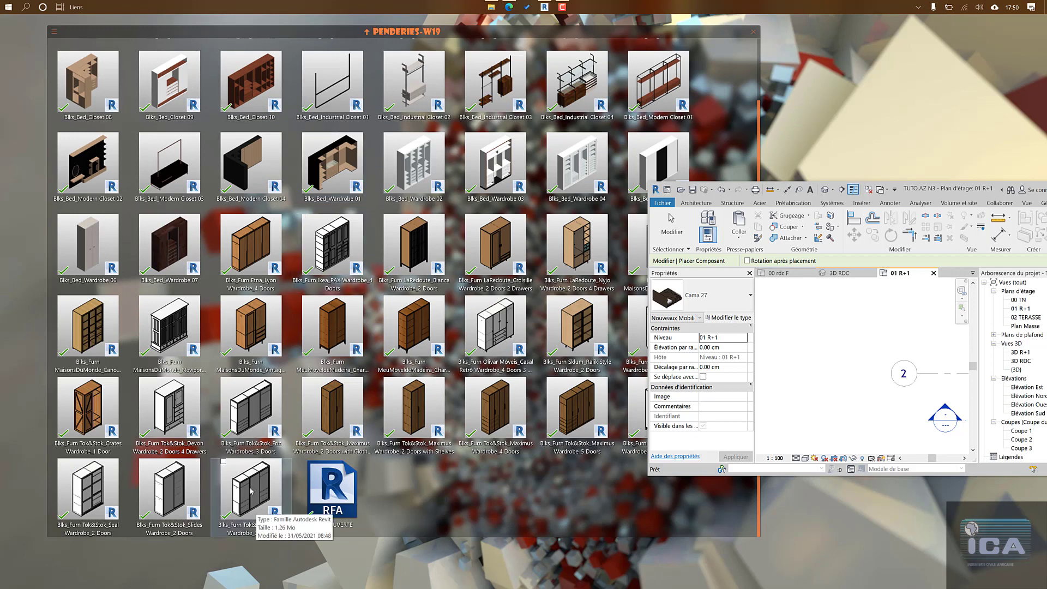
drag(168, 491, 738, 399)
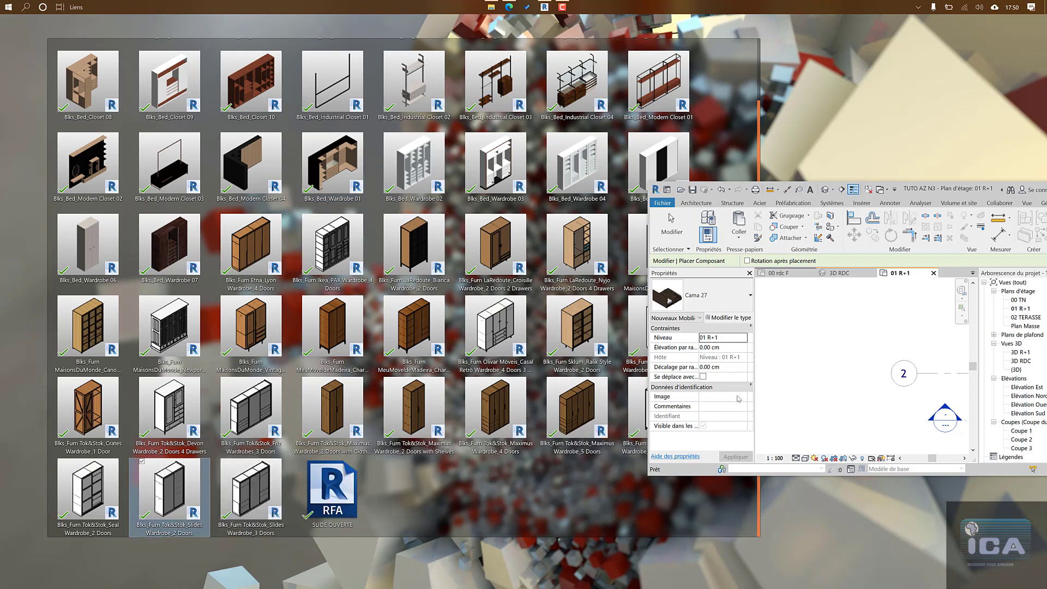
drag(818, 355, 818, 354)
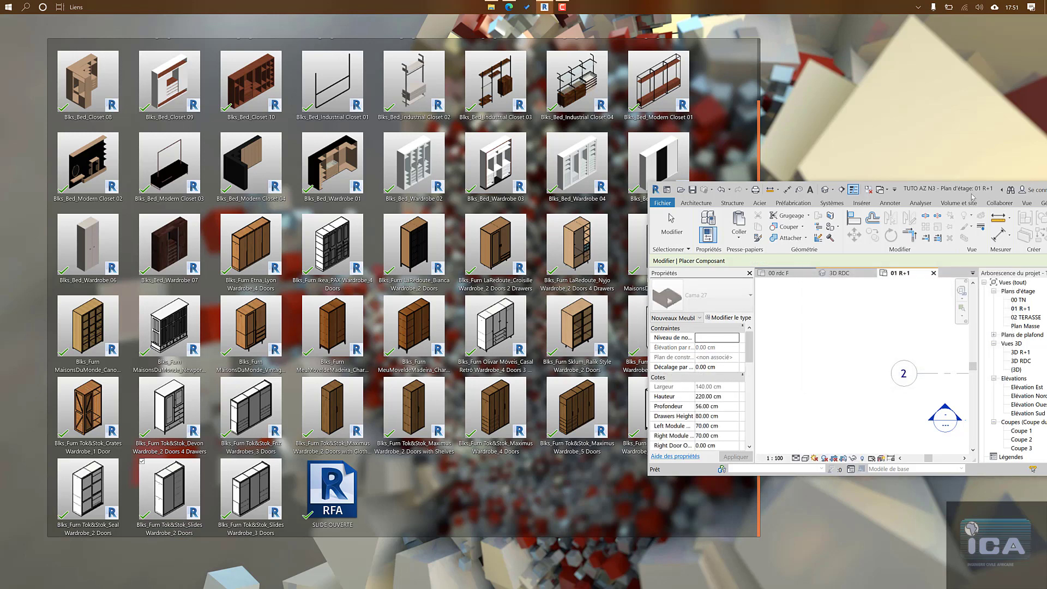
Step: Maximize the Revit window on the 01 R+1 plan, frame the 18.37 m² room and leave component placement
drag(972, 194, 570, 222)
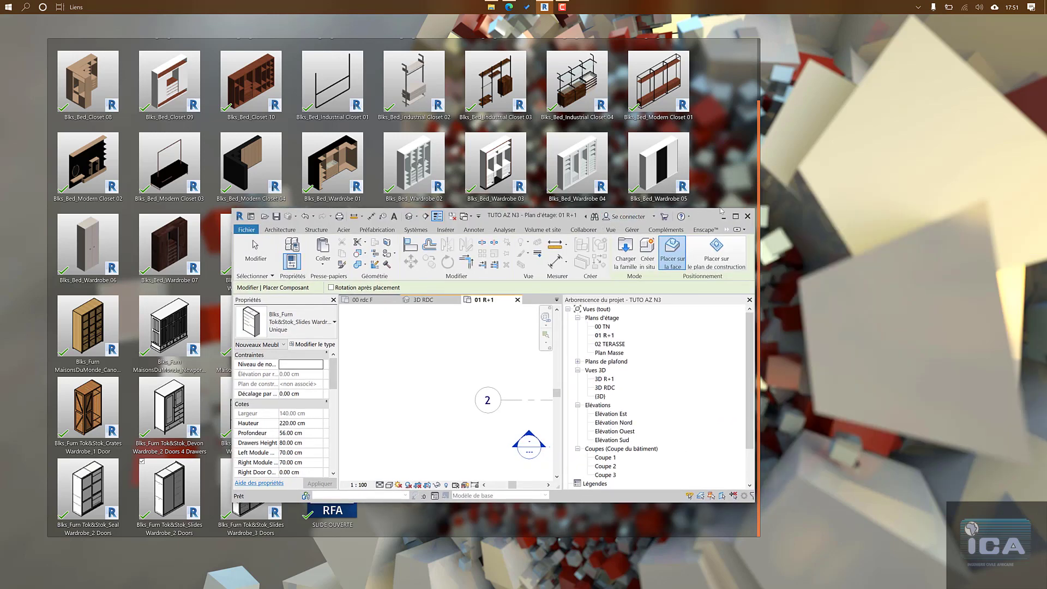
double_click(570, 222)
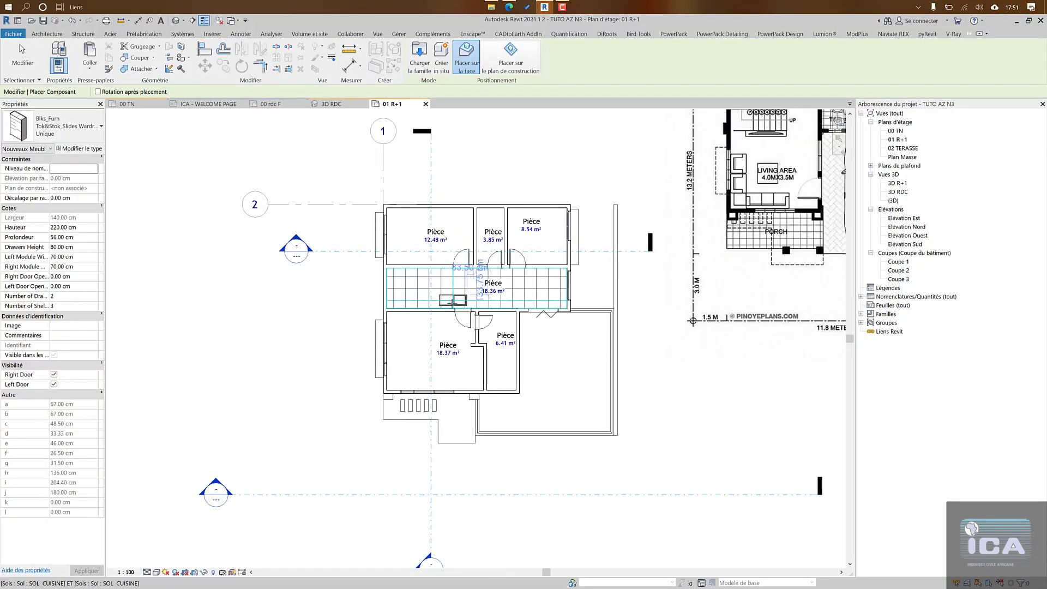
scroll(451, 303, up, 2)
scroll(477, 388, up, 3)
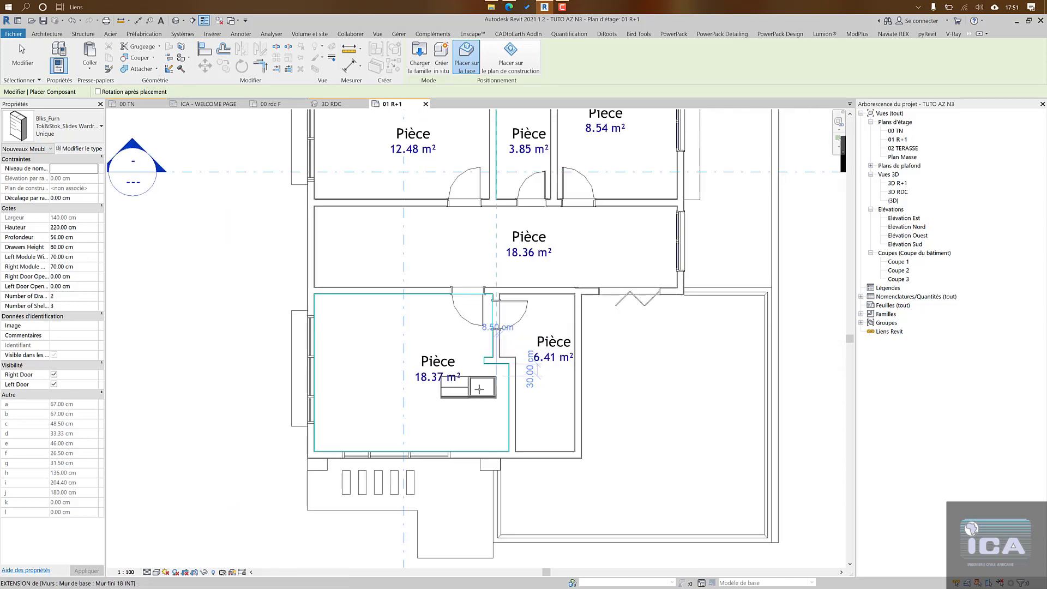
scroll(507, 399, up, 2)
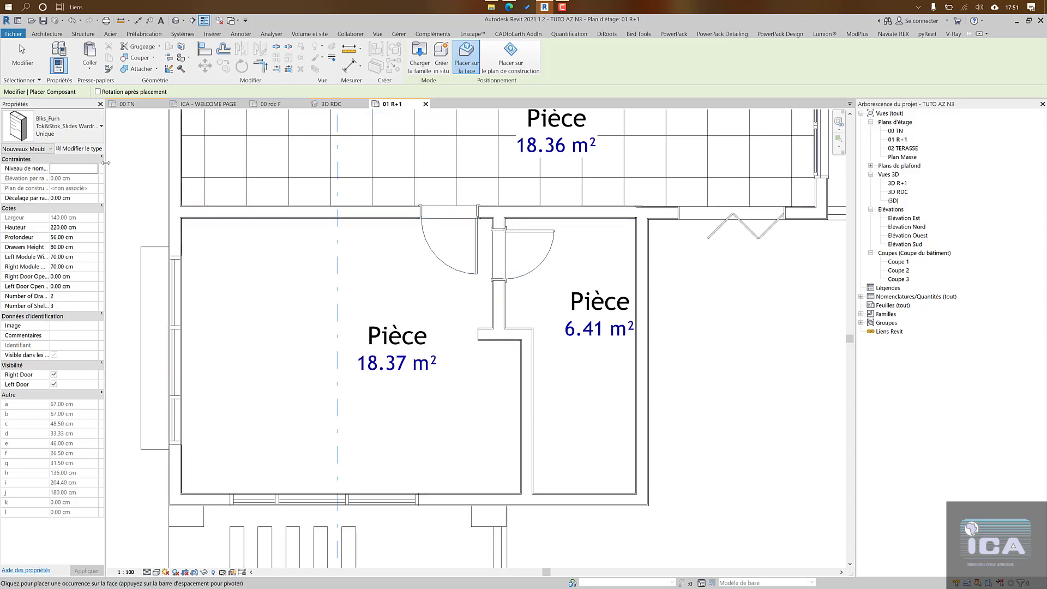
key(Escape)
key(Escape)
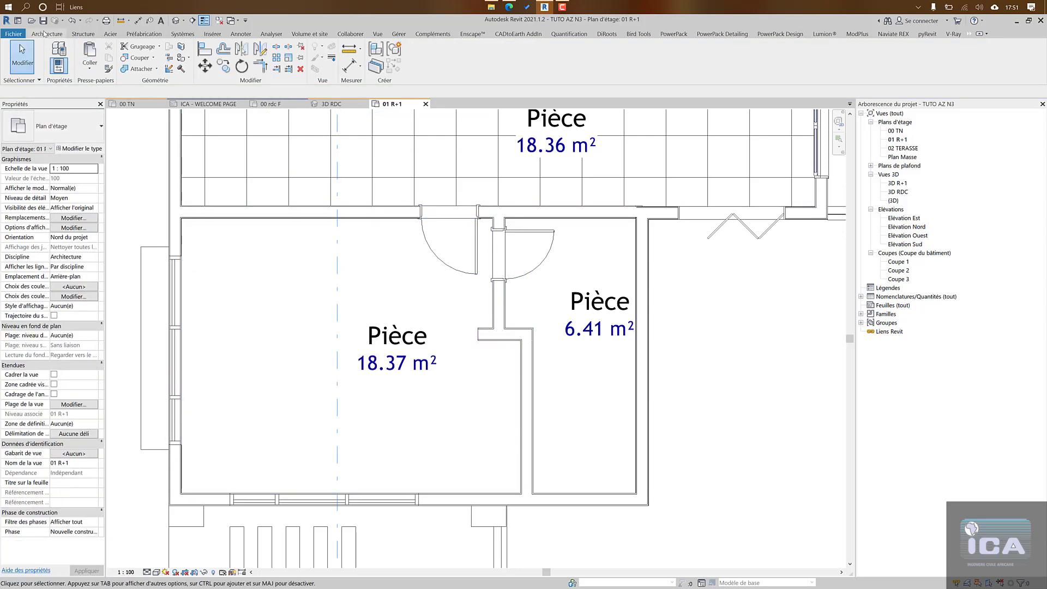
Step: Place the Slides Wardrobe_2 Doors in the 18.37 m² room's wall recess, rotated with its back against the 6.41 m² room's wall
click(132, 53)
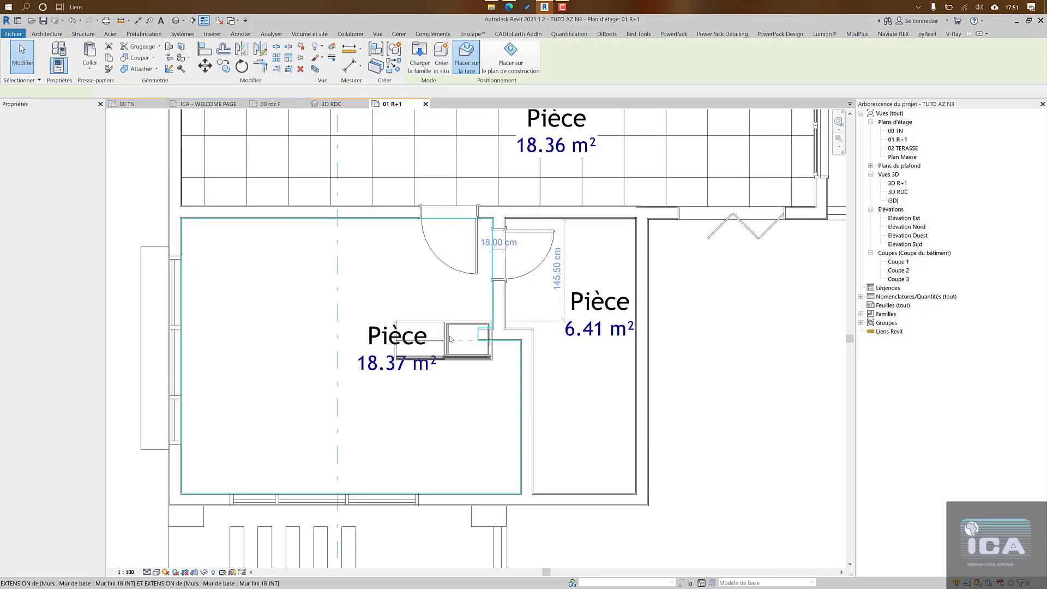
key(space)
key(space)
key(space)
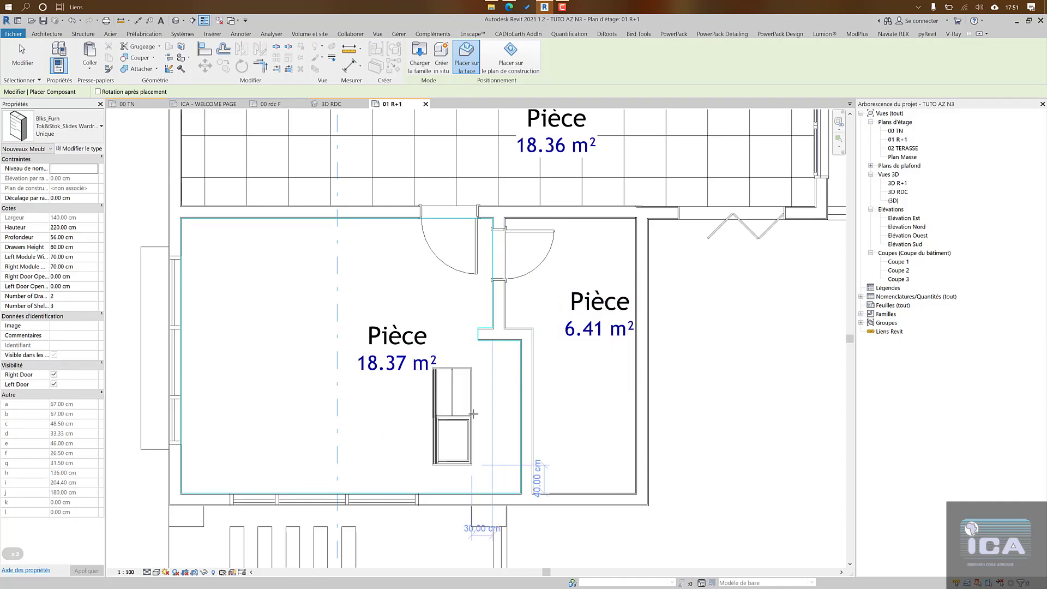
key(space)
key(space)
key(space)
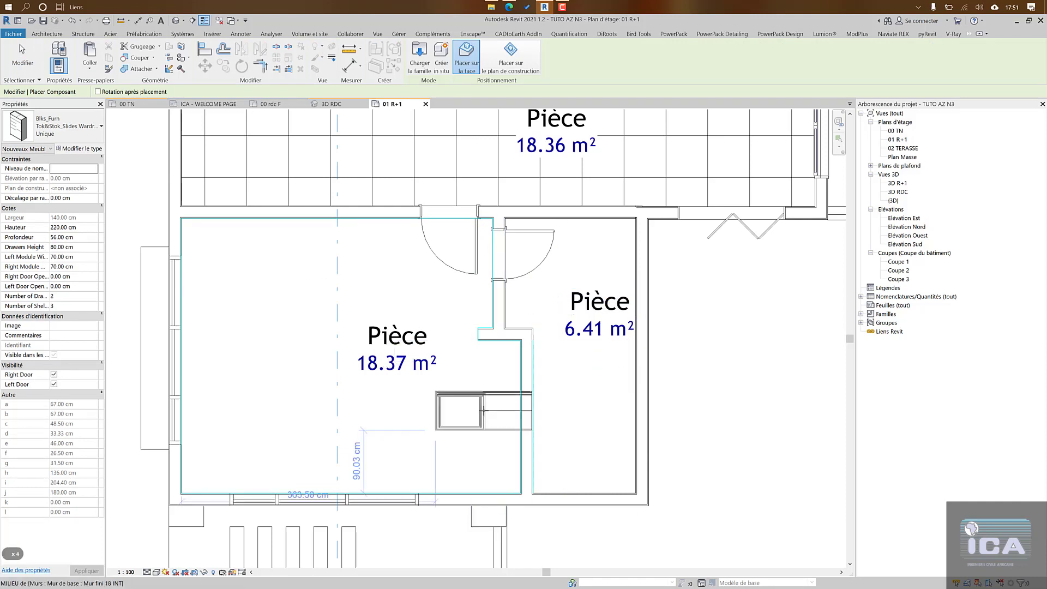
key(space)
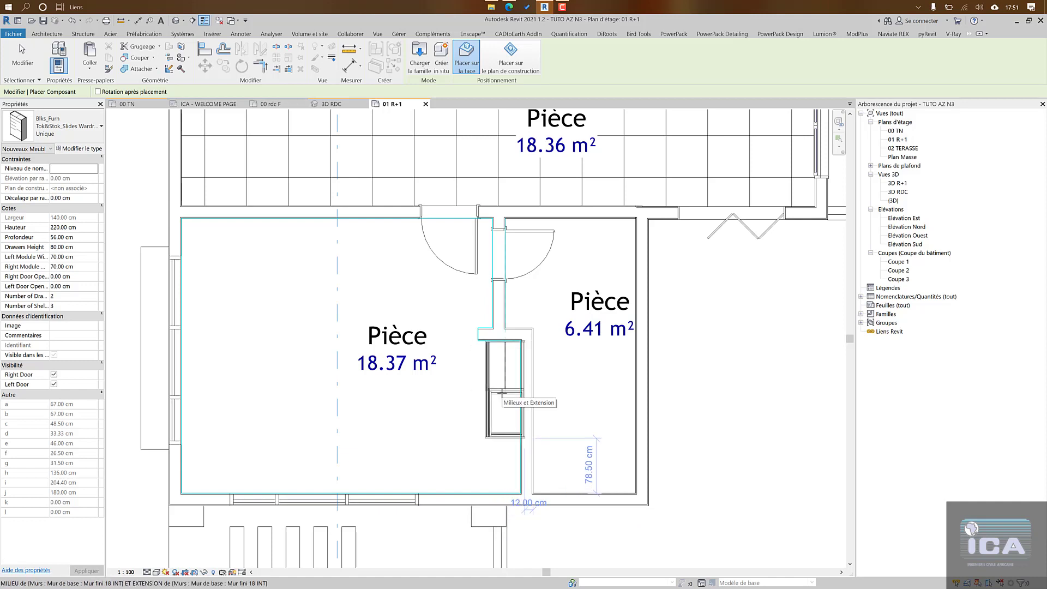
scroll(501, 392, up, 4)
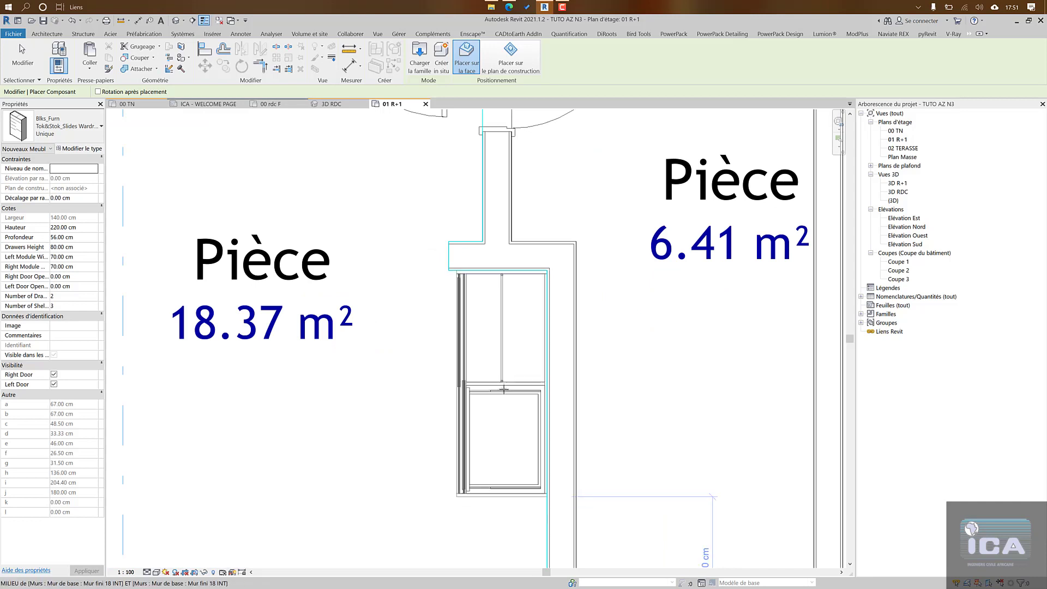
click(504, 388)
key(Escape)
key(Escape)
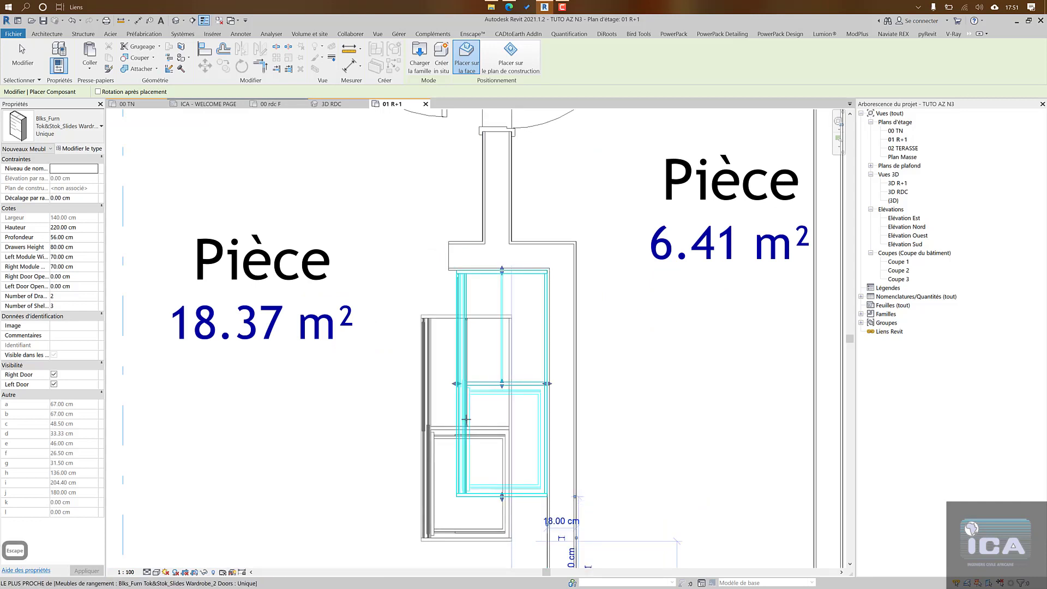
Step: Stretch the wardrobe's free end to the exterior wall so it fills the recess, about 218.5 cm wide
middle_drag(472, 374, 475, 257)
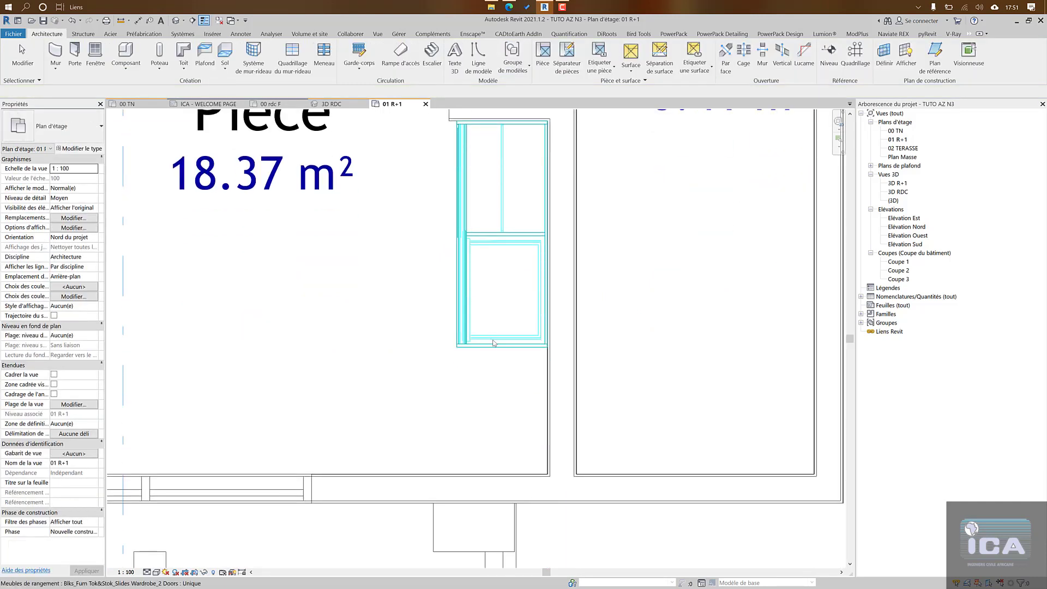
click(494, 346)
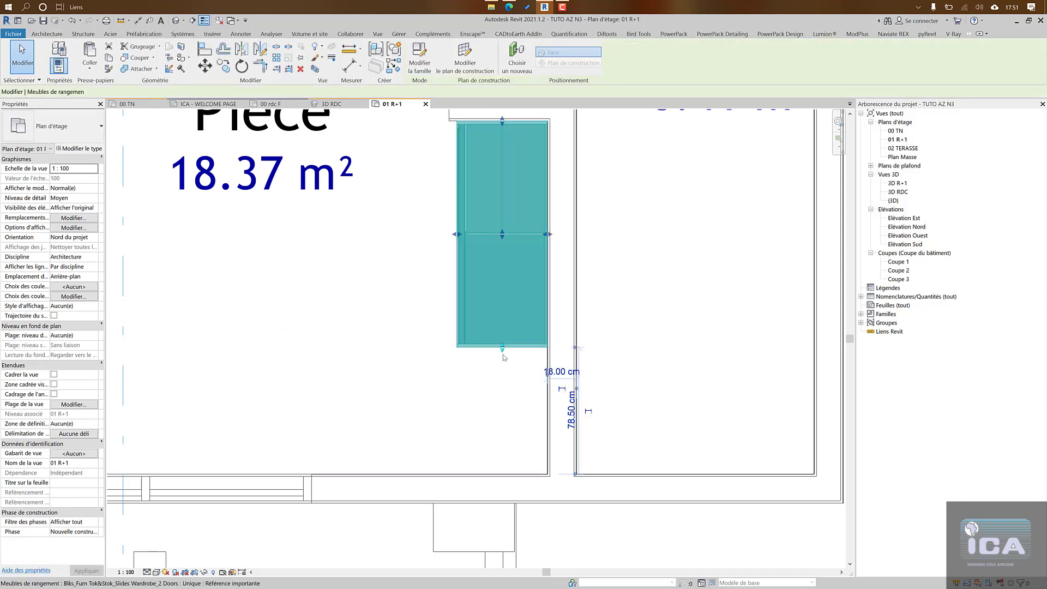
drag(504, 439, 503, 474)
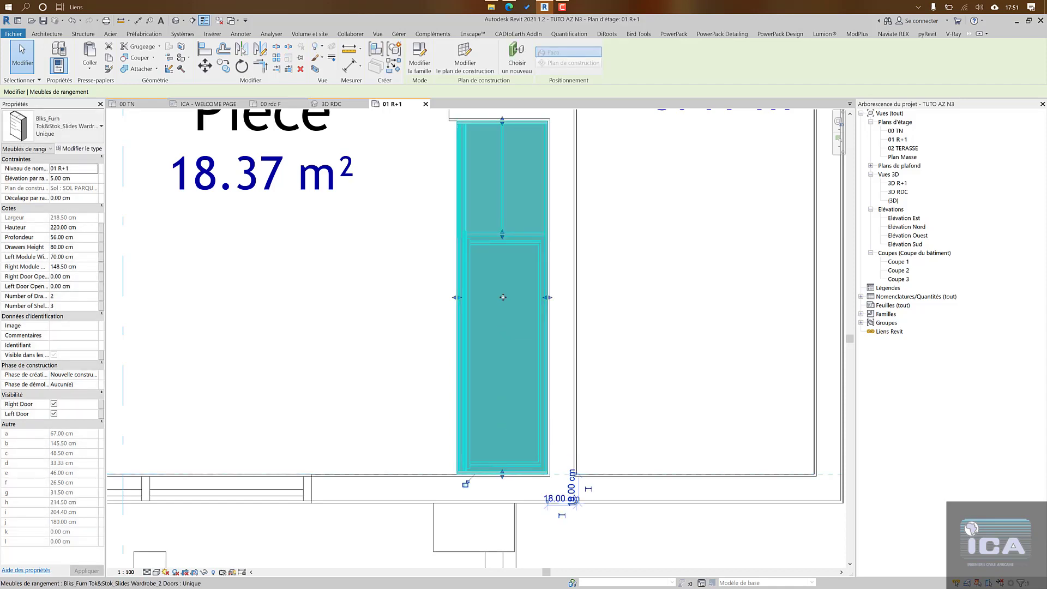
scroll(503, 297, down, 2)
key(Escape)
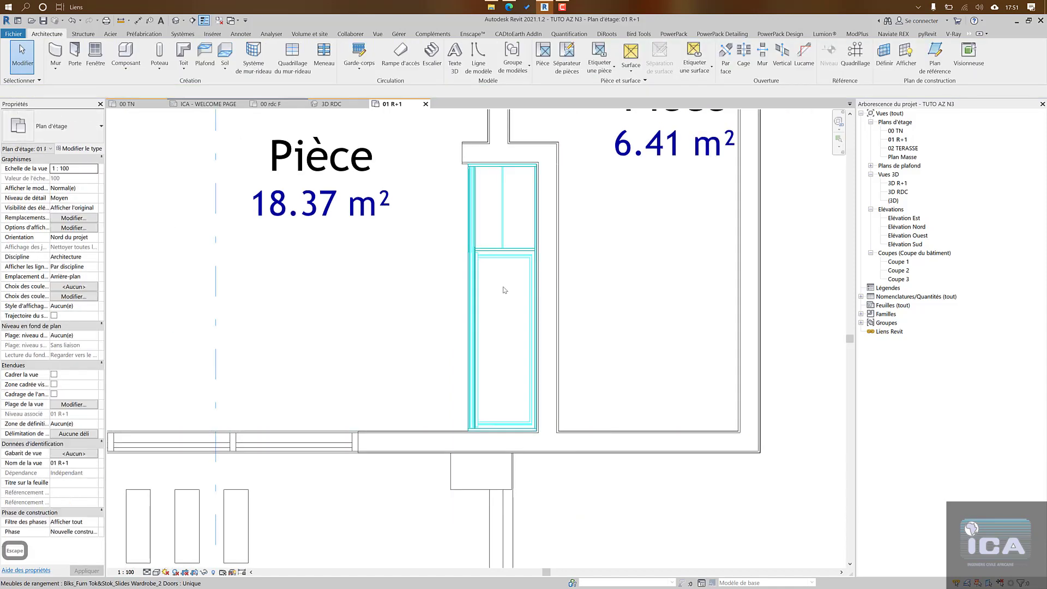
Step: Shift the divider between the wardrobe's two modules to about the middle of its length
click(503, 257)
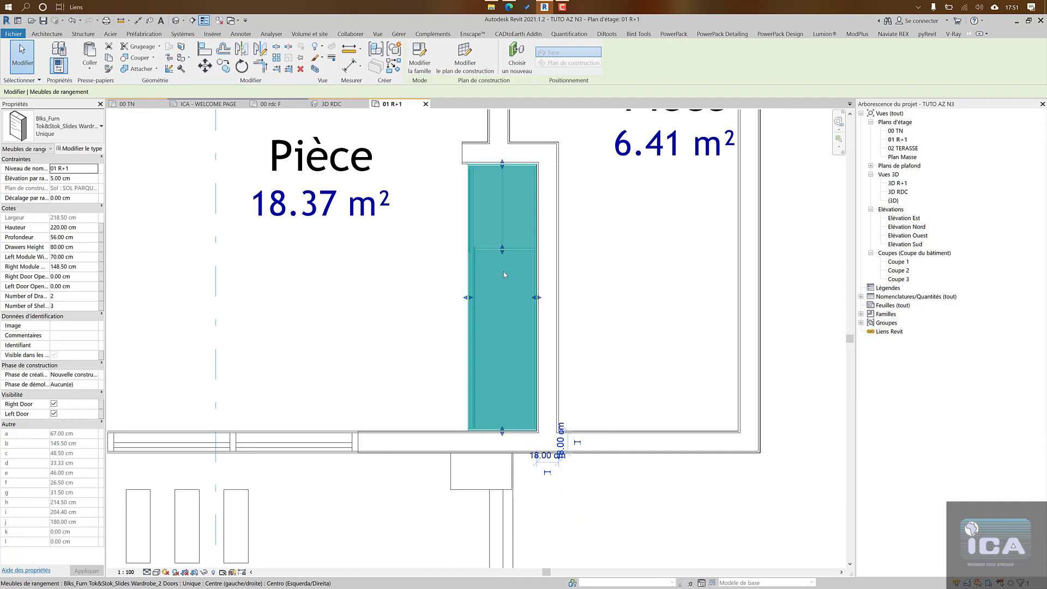
drag(504, 274, 505, 274)
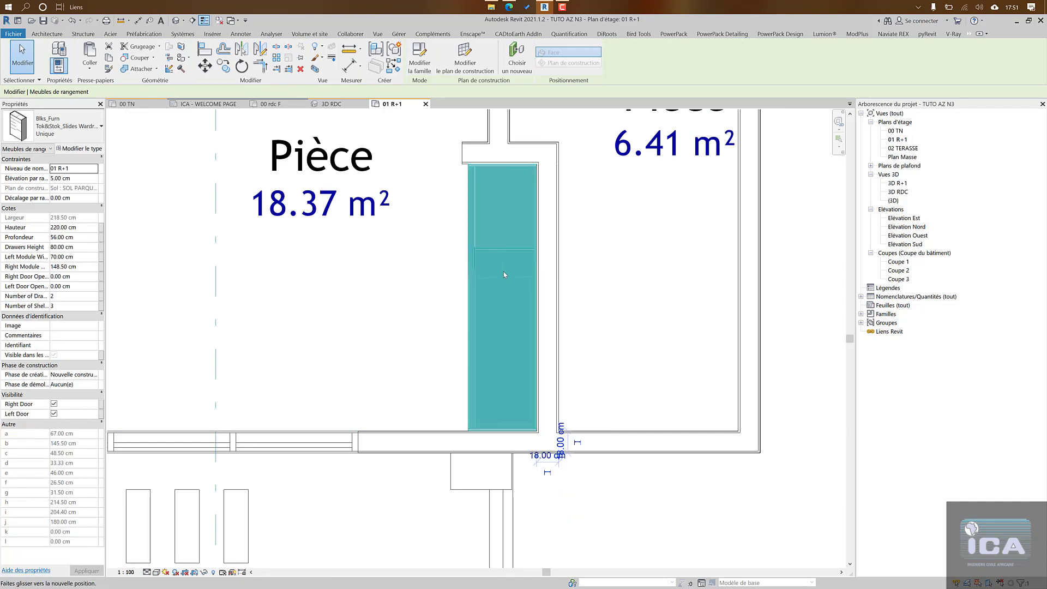
key(Escape)
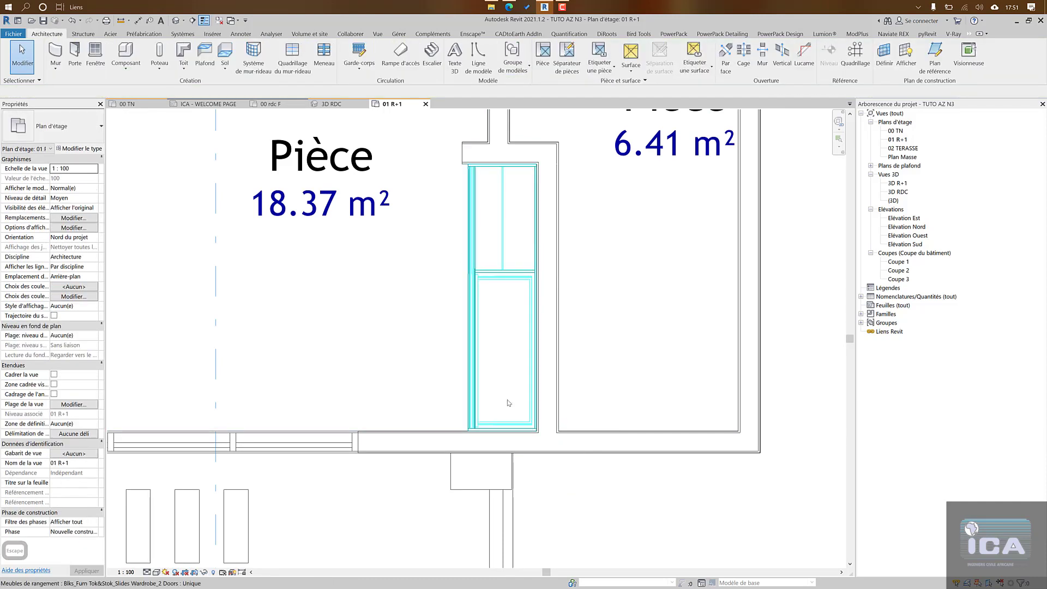
Step: Place the Cama 27 bed in the 18.37 m² room, with its headboard against the wall shared with the 18.36 m² room
scroll(507, 307, down, 3)
middle_drag(467, 418, 524, 515)
scroll(525, 516, down, 1)
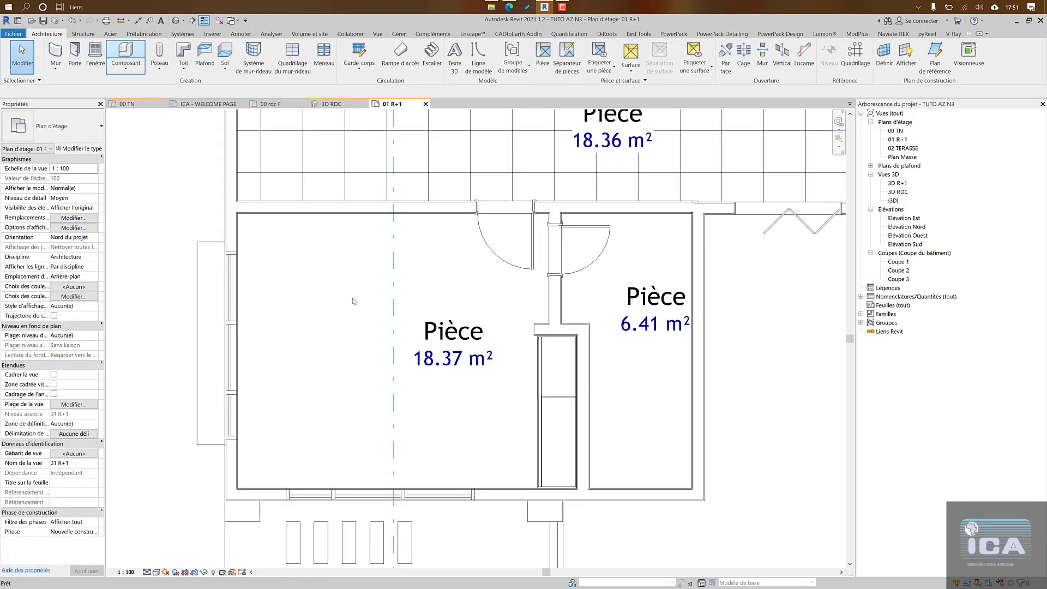
click(125, 55)
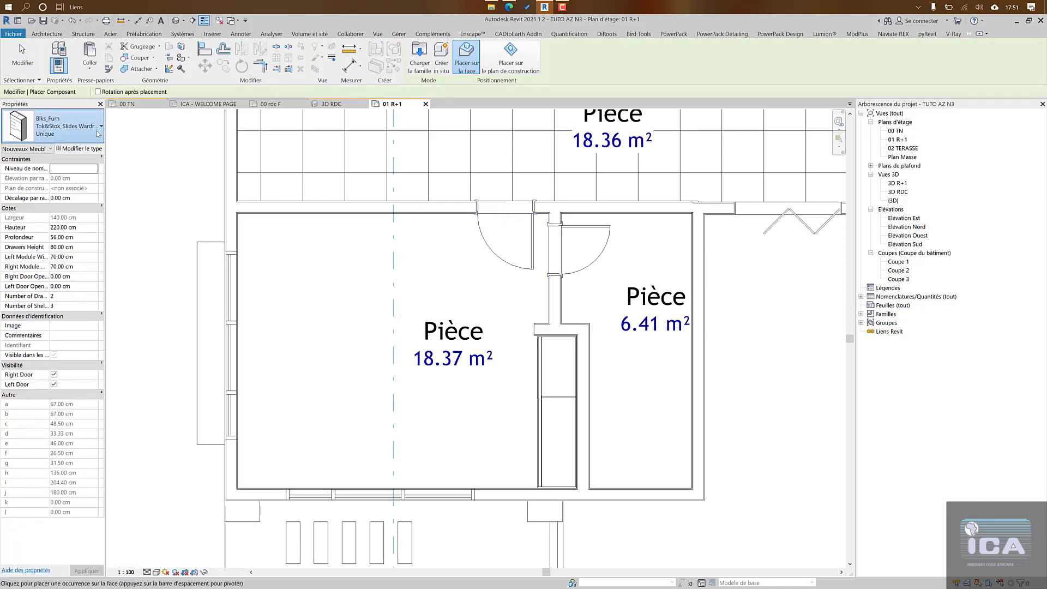
click(71, 126)
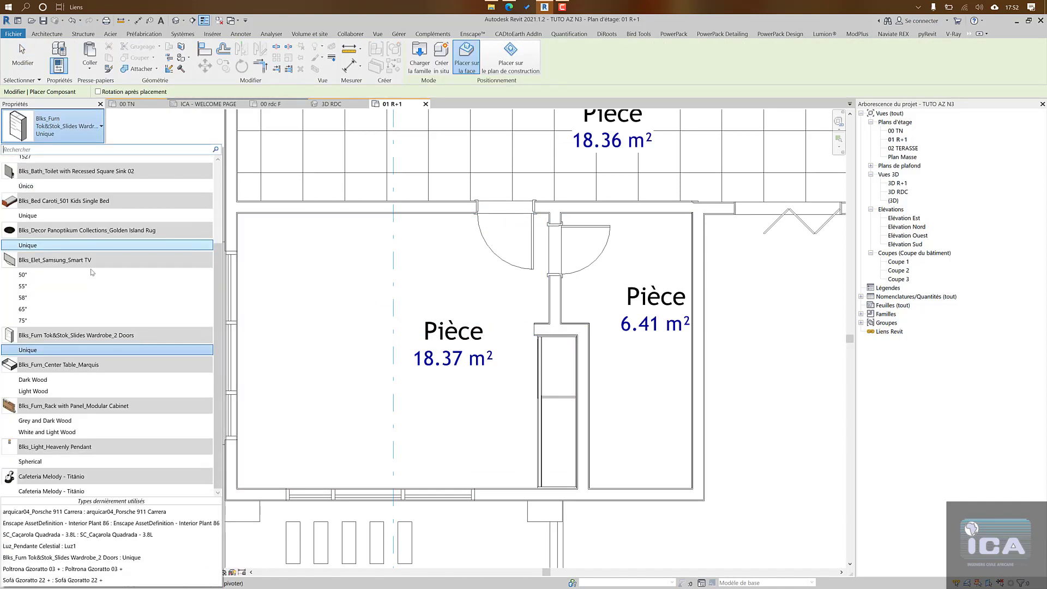
scroll(92, 273, up, 4)
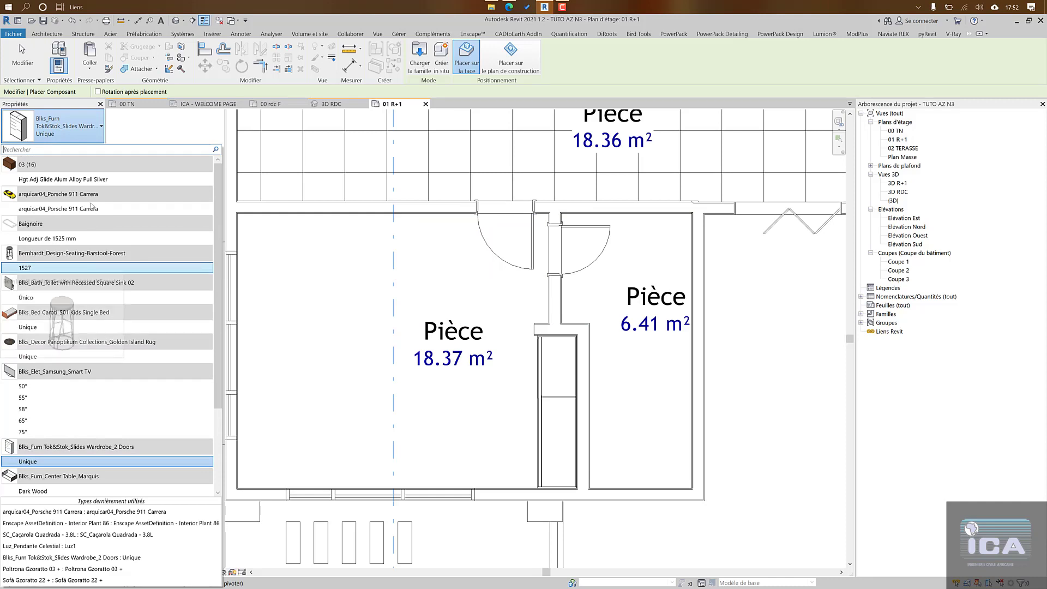
scroll(92, 207, down, 4)
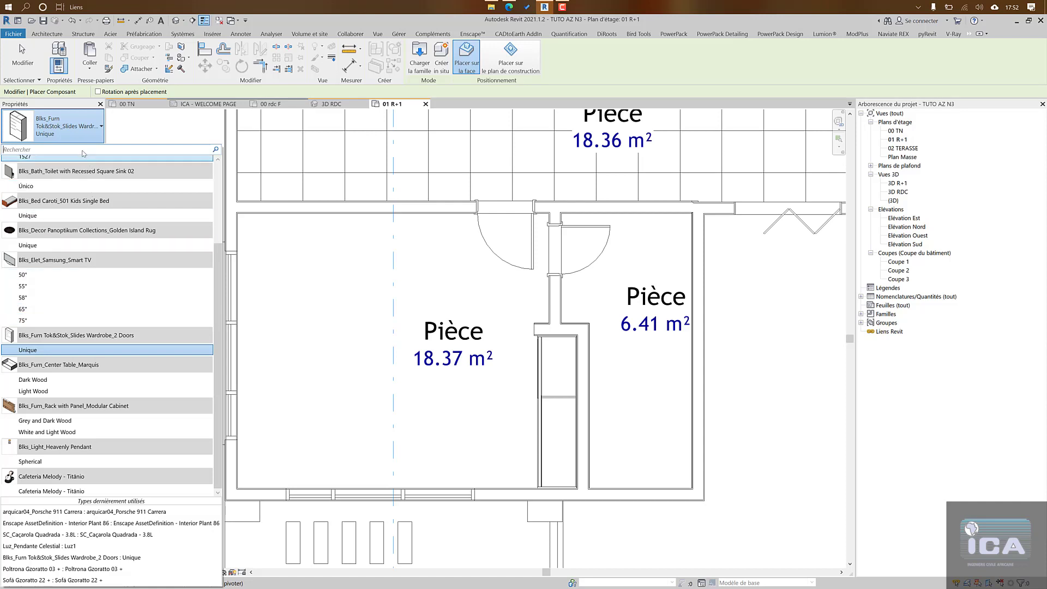
text(A)
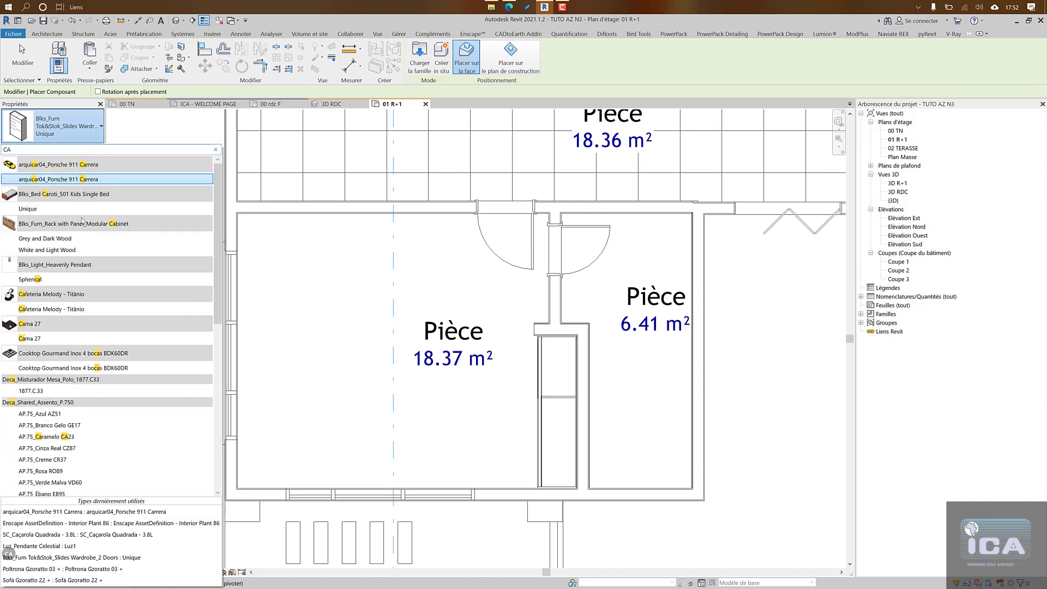
click(82, 339)
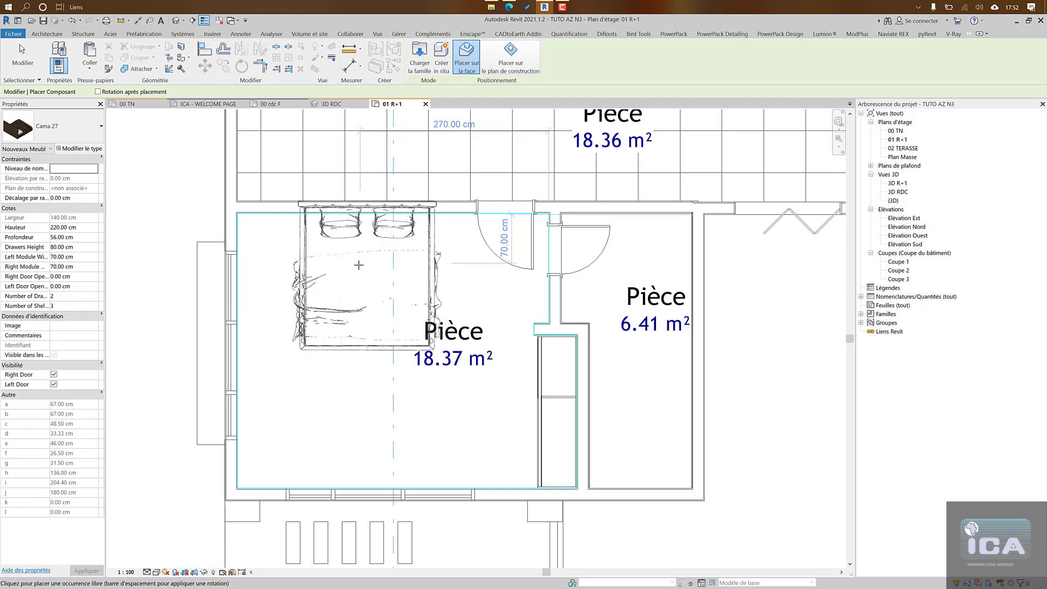
scroll(359, 265, up, 2)
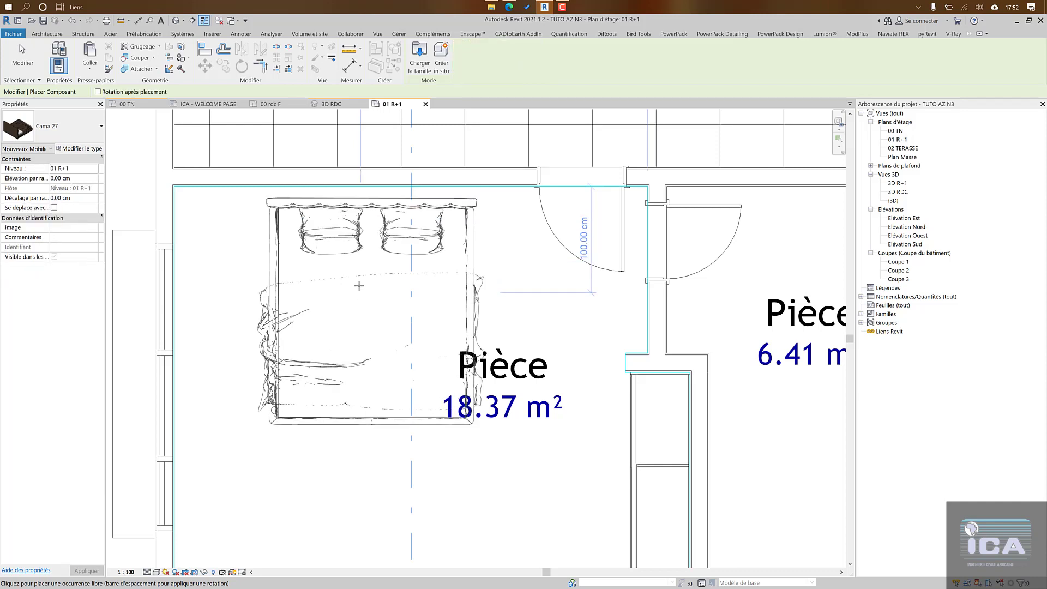
click(439, 318)
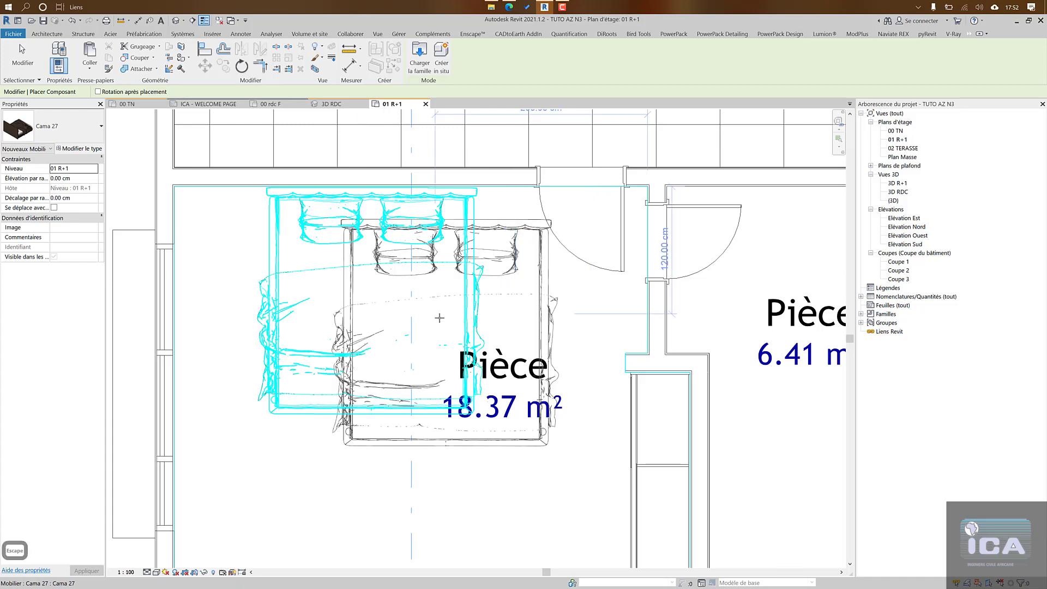
key(Escape)
key(Escape)
Step: Move the 18.37 m² room's tag clear of the bed, just beyond its foot
scroll(510, 362, down, 3)
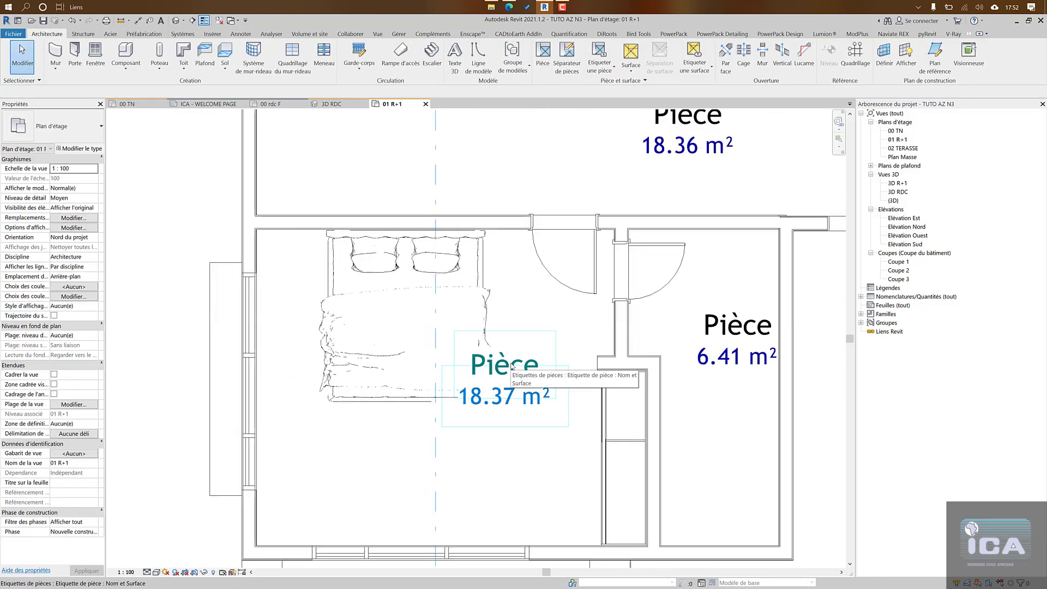
middle_drag(506, 355, 473, 338)
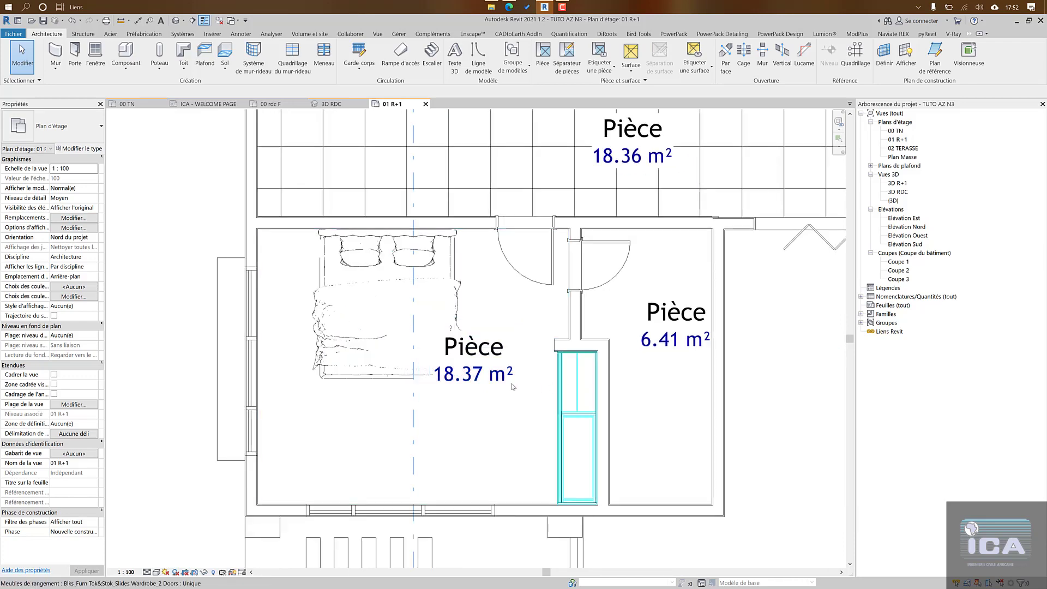
click(470, 392)
drag(470, 391, 473, 423)
key(Escape)
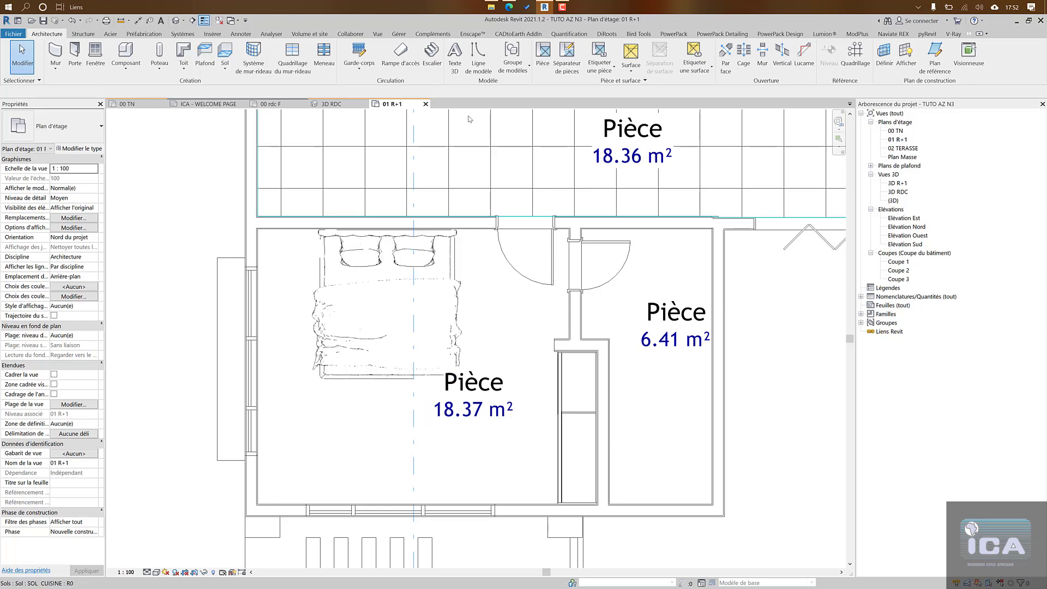
Step: Shrink the Revit window and load the Tapis Rouge_Aubusson rug family from the Tapis-W95 library folder into the project
drag(804, 19, 997, 134)
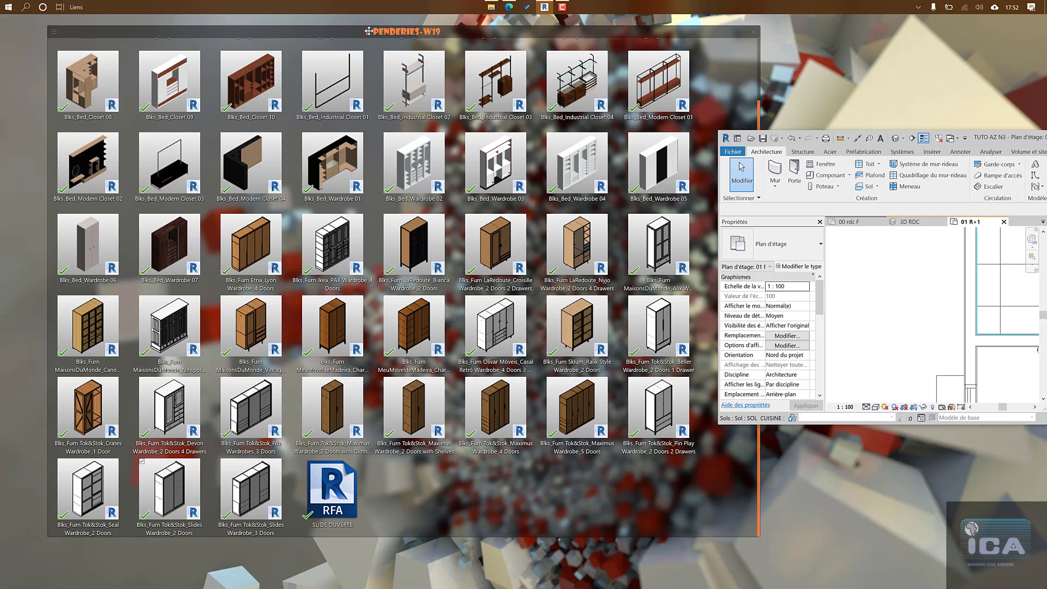
click(366, 34)
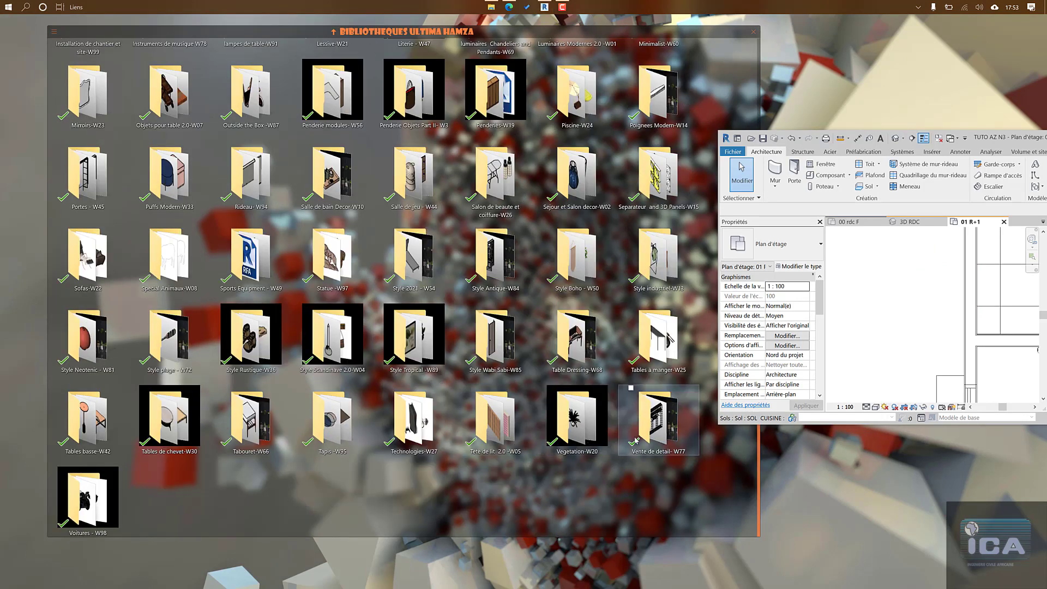
double_click(333, 418)
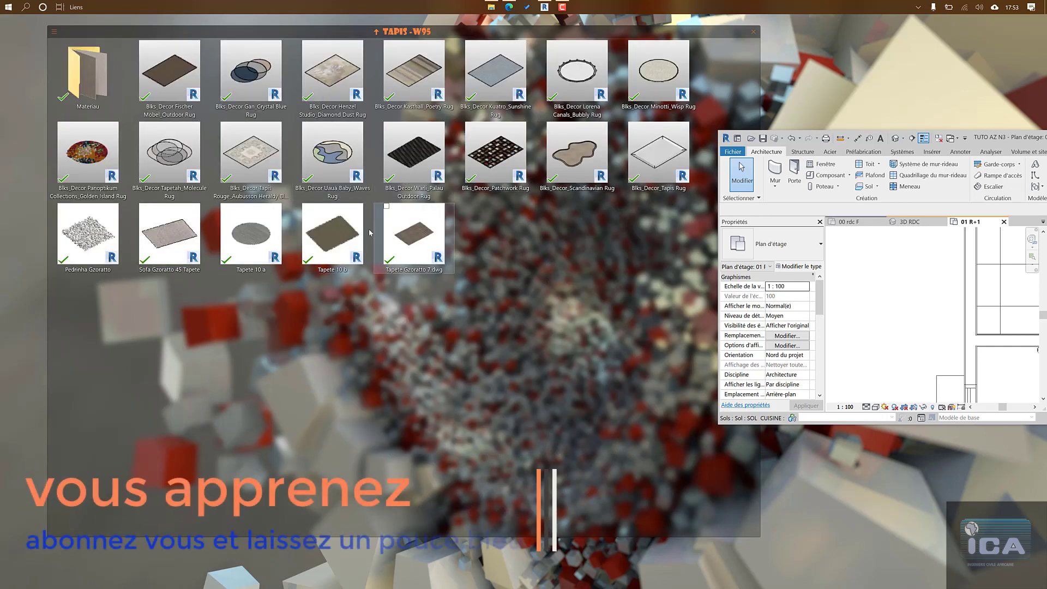
click(265, 161)
drag(258, 155, 940, 343)
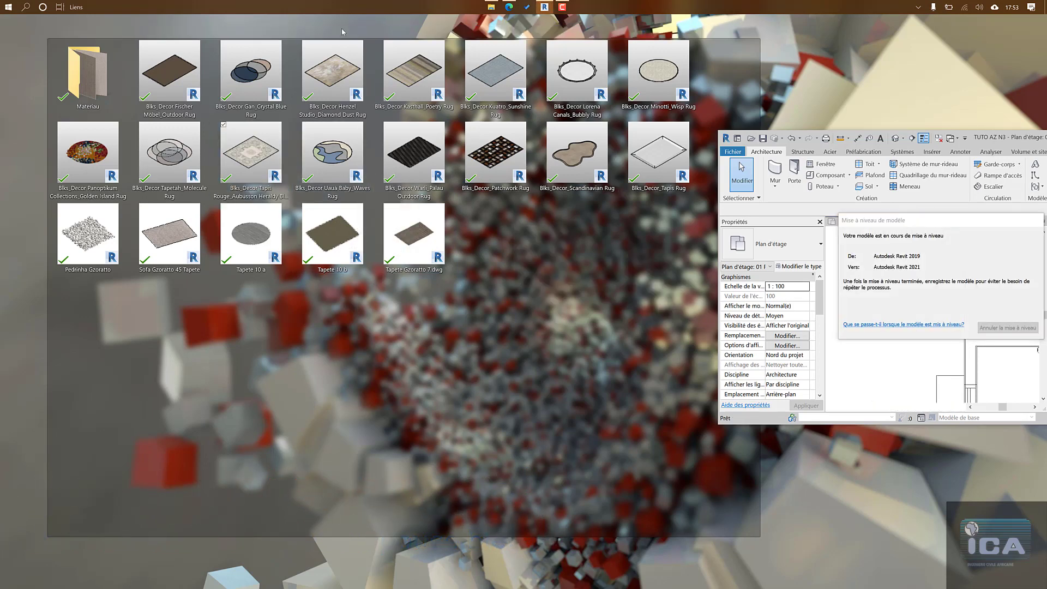
Step: Load the Modern Bedside Table_Two Drawers family from the Tables de chevet-W30 library folder into the Revit project
click(375, 33)
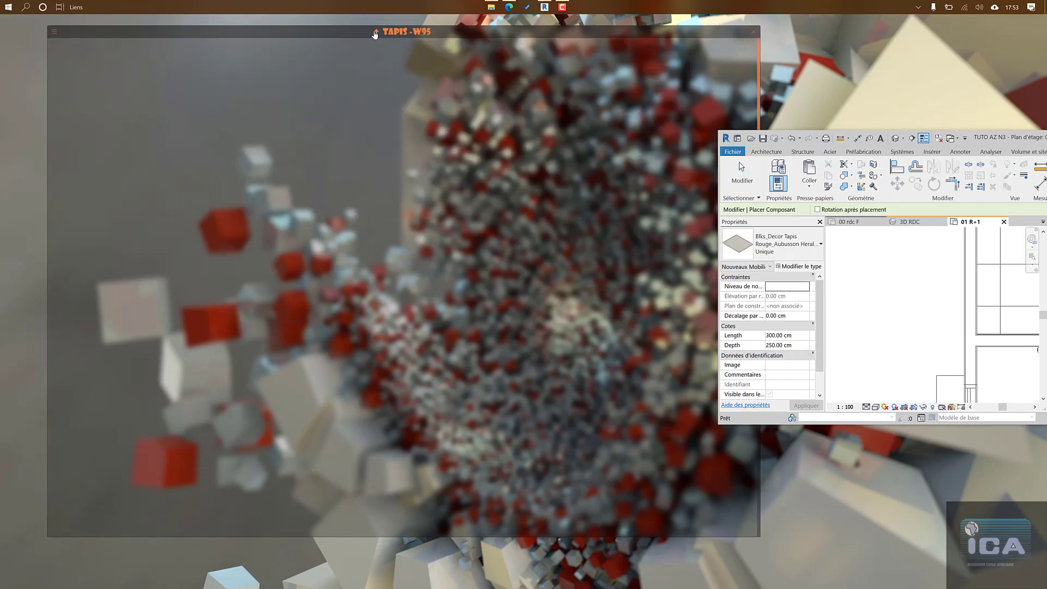
scroll(414, 327, down, 5)
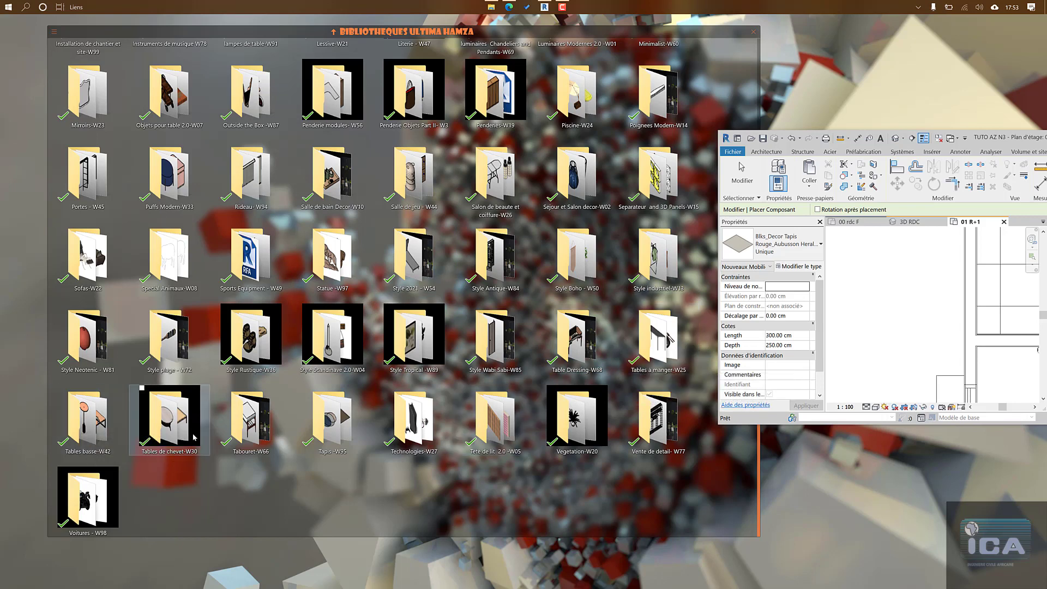
double_click(82, 429)
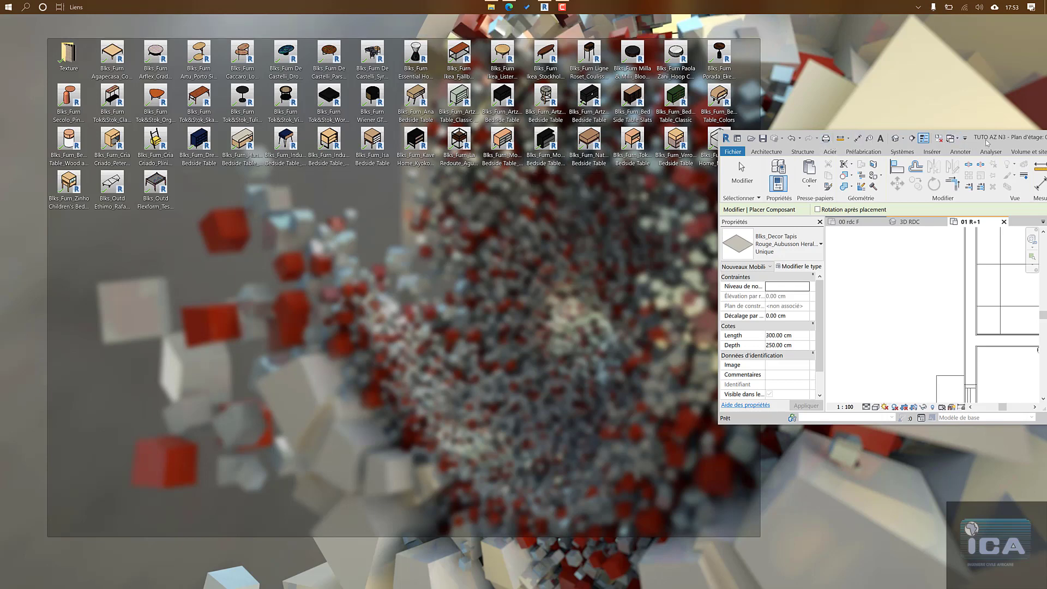
drag(986, 143, 917, 181)
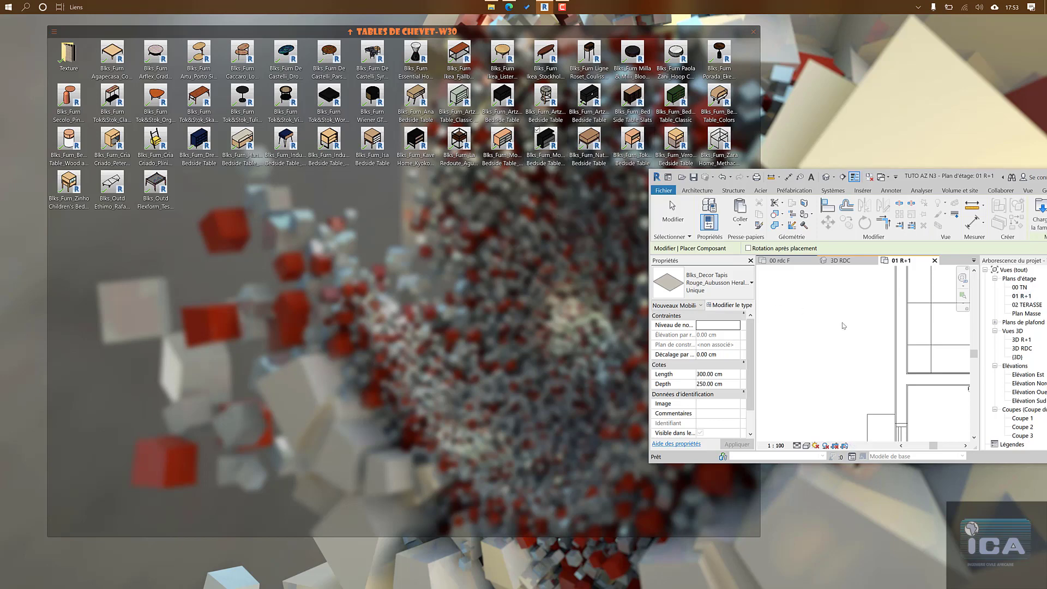
drag(925, 361, 925, 360)
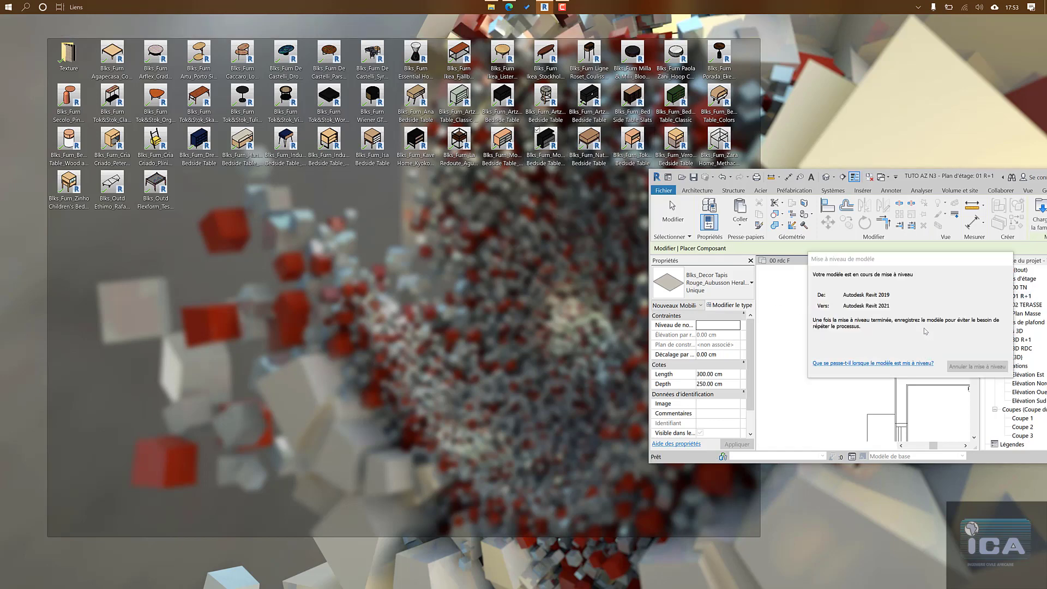
click(924, 329)
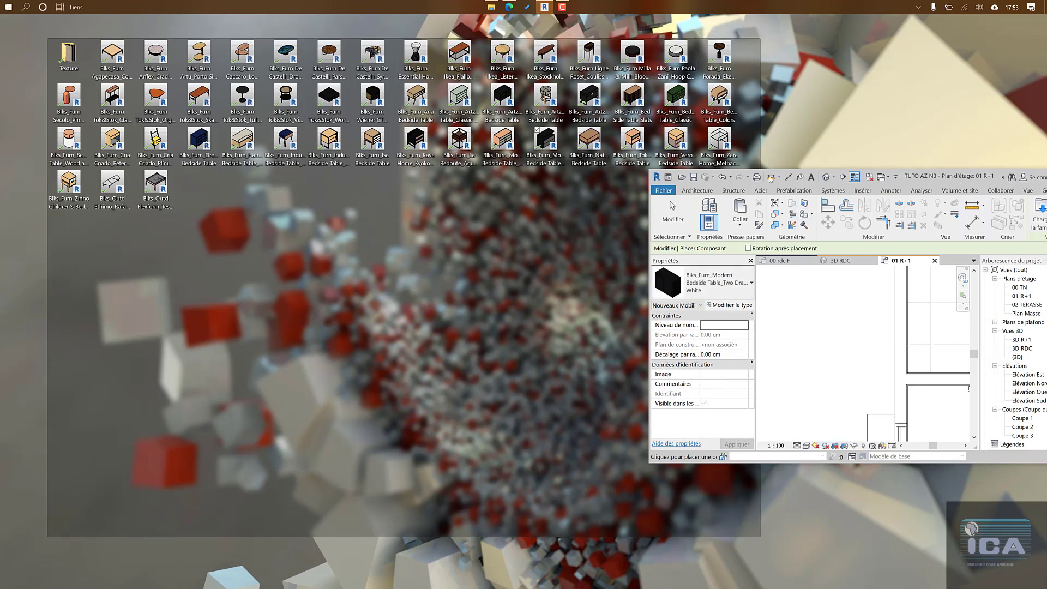
Step: Maximize Revit and place a white two-drawer bedside table against the headboard wall on each side of the bed
drag(770, 179, 368, 147)
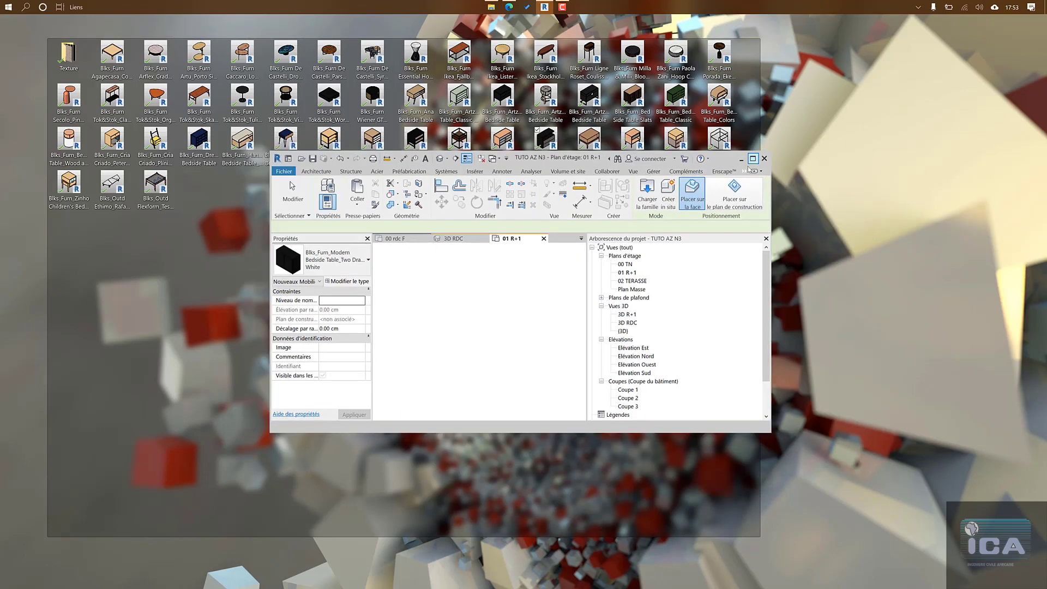
click(752, 146)
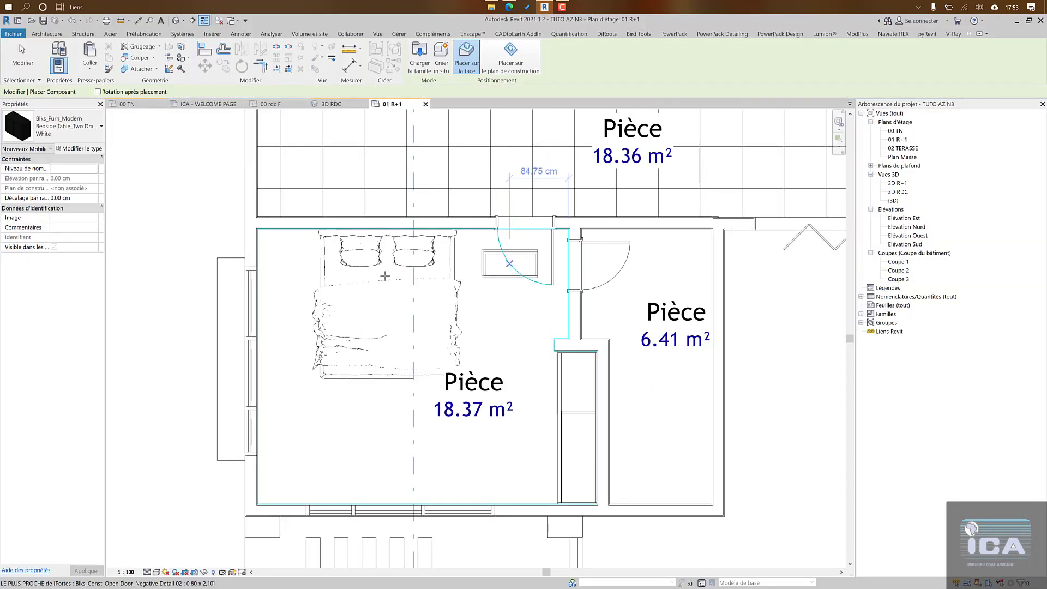
scroll(304, 247, up, 2)
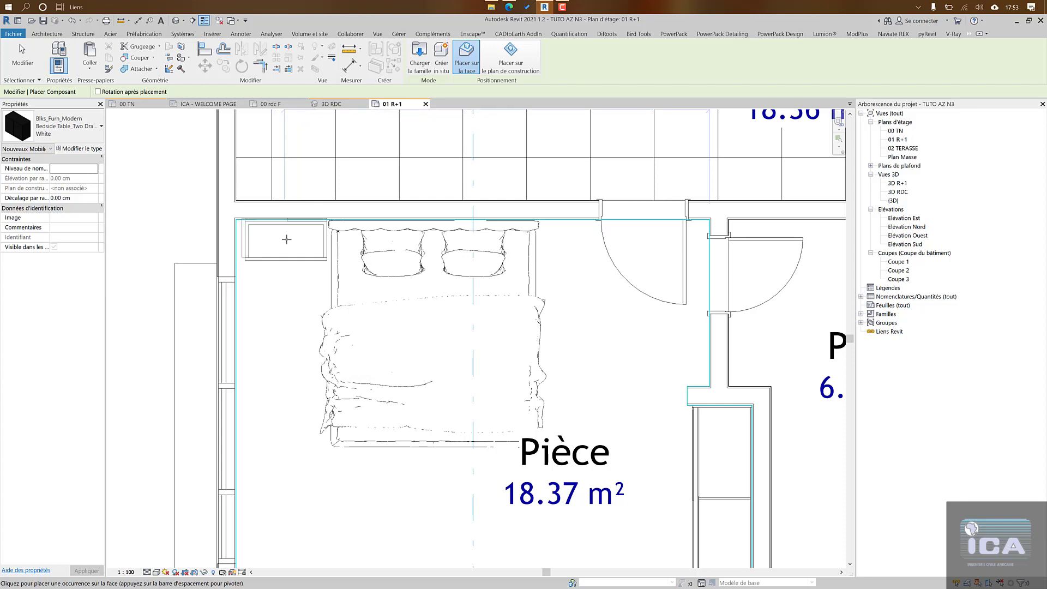
scroll(283, 241, up, 3)
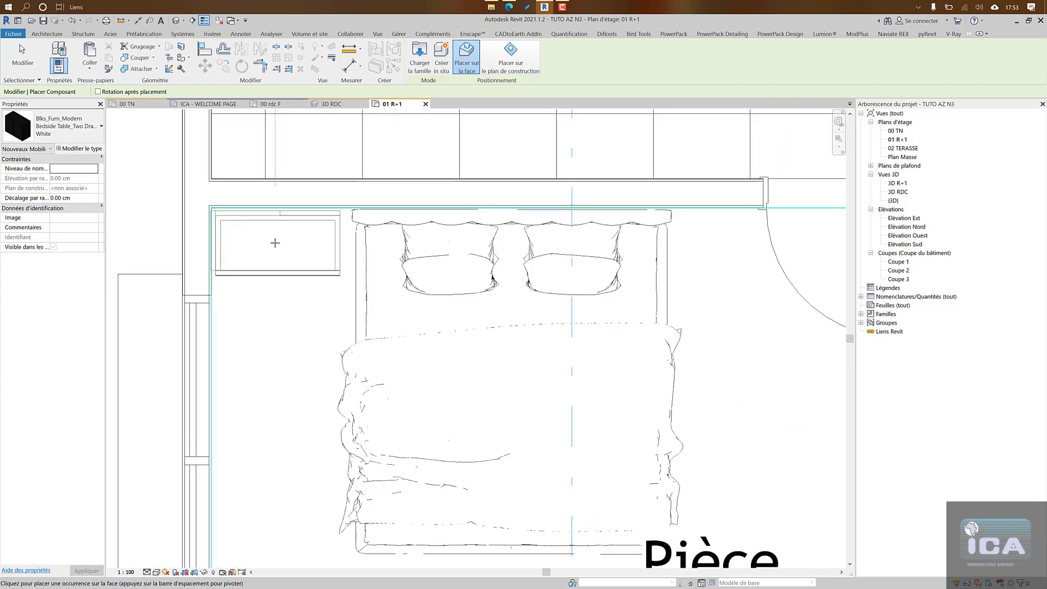
click(275, 242)
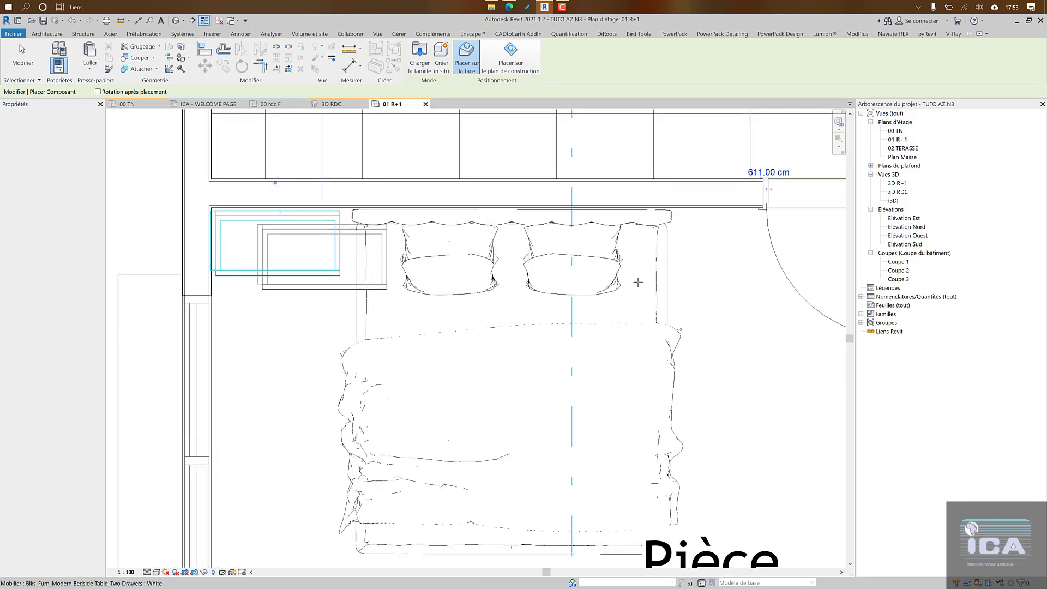
click(721, 243)
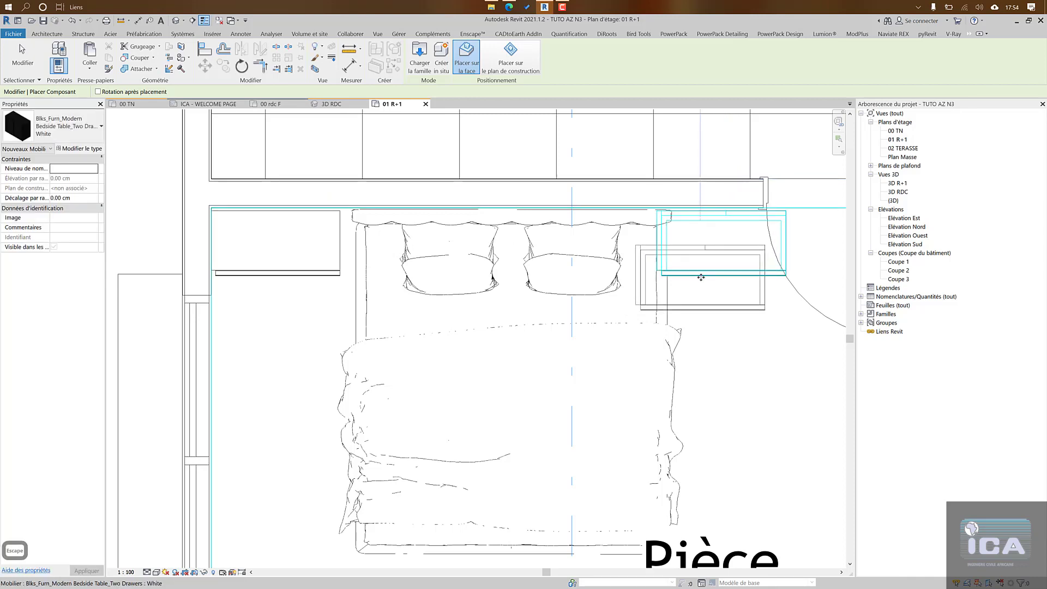
key(Escape)
Step: Nudge the bed toward the window wall so it fits between the two bedside tables
click(613, 297)
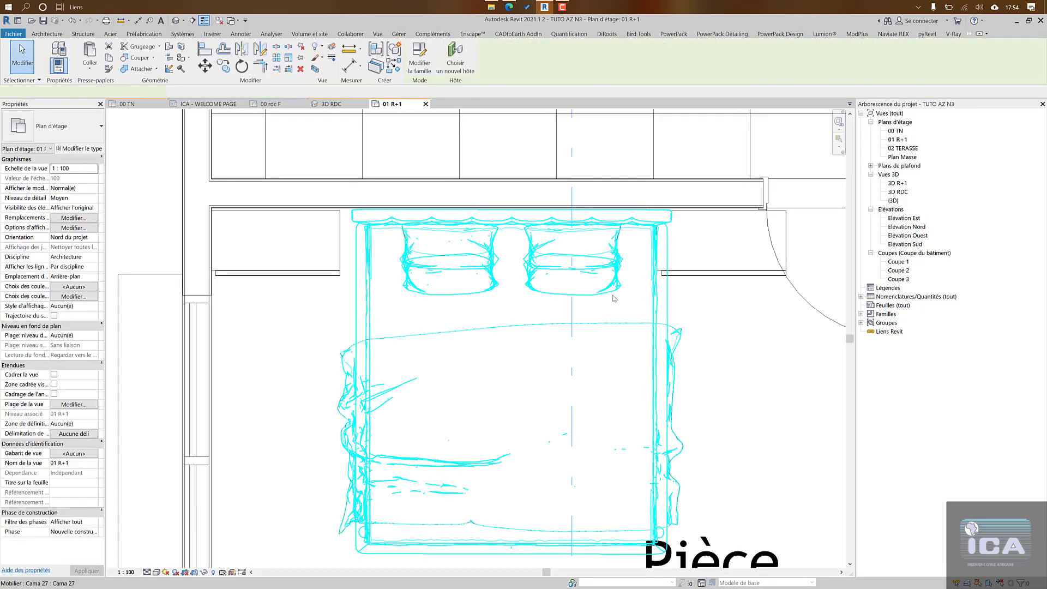
click(613, 298)
key(Left)
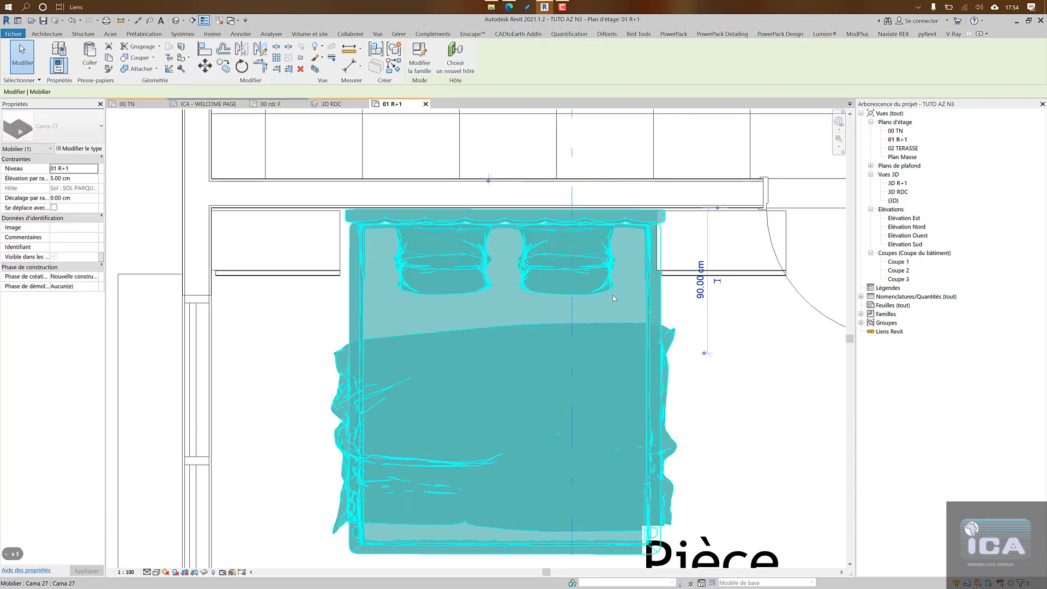
key(Left)
key(Left)
key(Left)
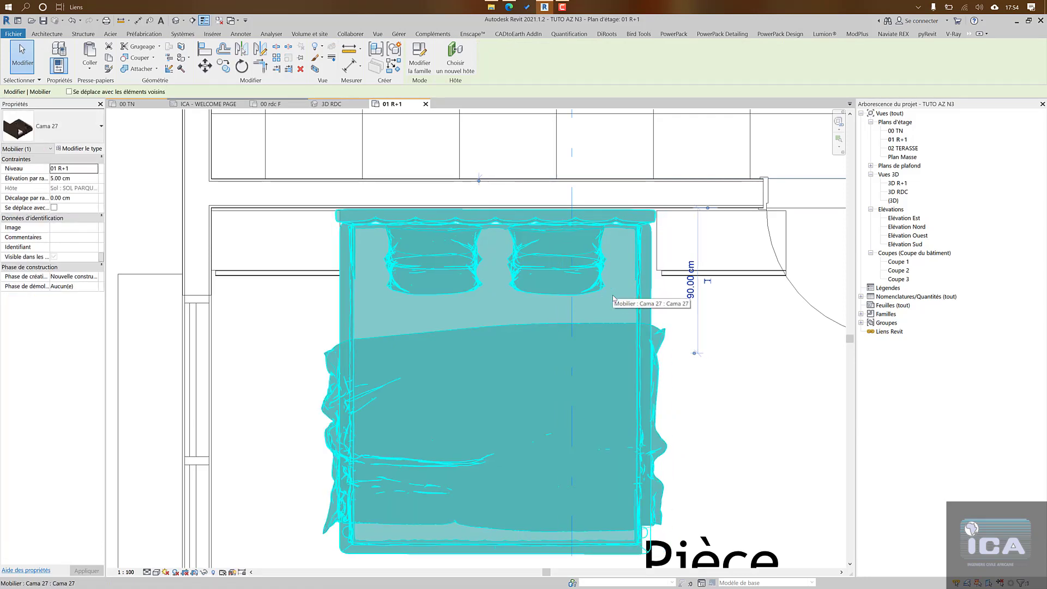
key(Right)
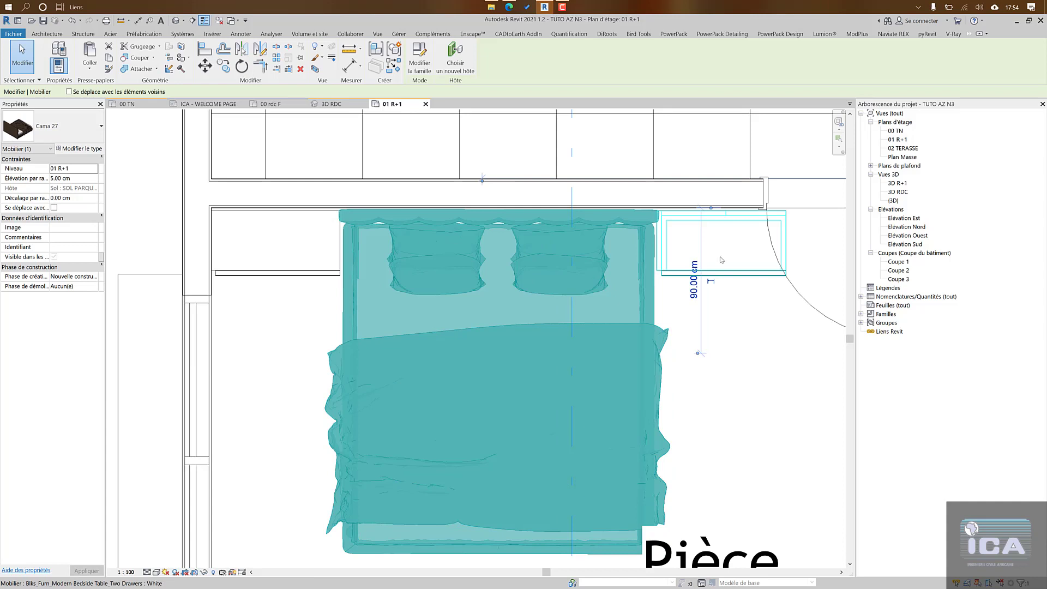
Step: Nudge the bedroom's entrance door away from the bedside table to about 8 cm from the 6.41 m² room's wall
middle_drag(721, 260, 463, 298)
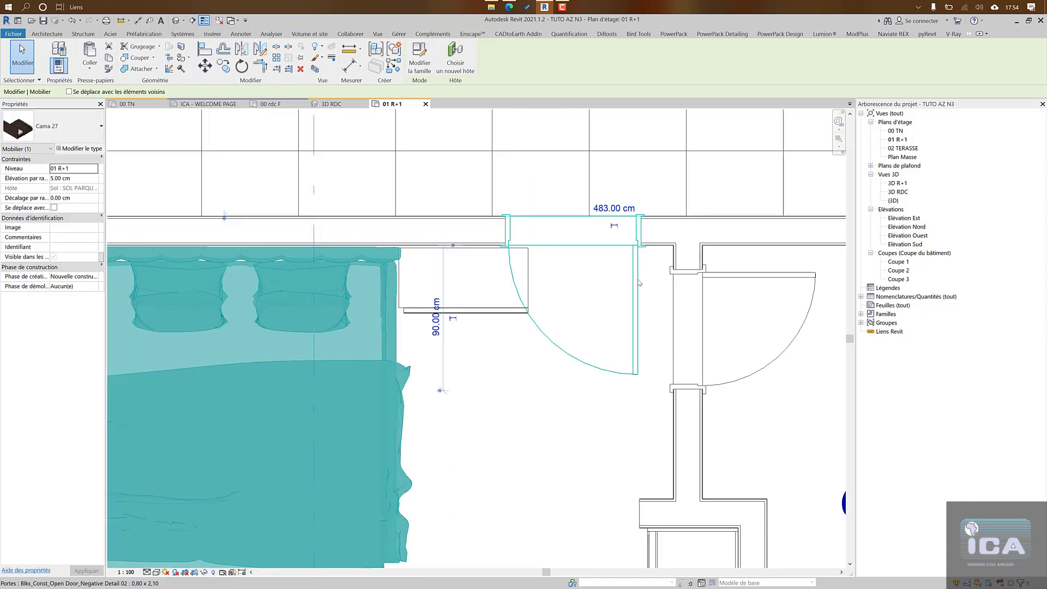
click(640, 282)
key(Right)
key(Right)
key(Right)
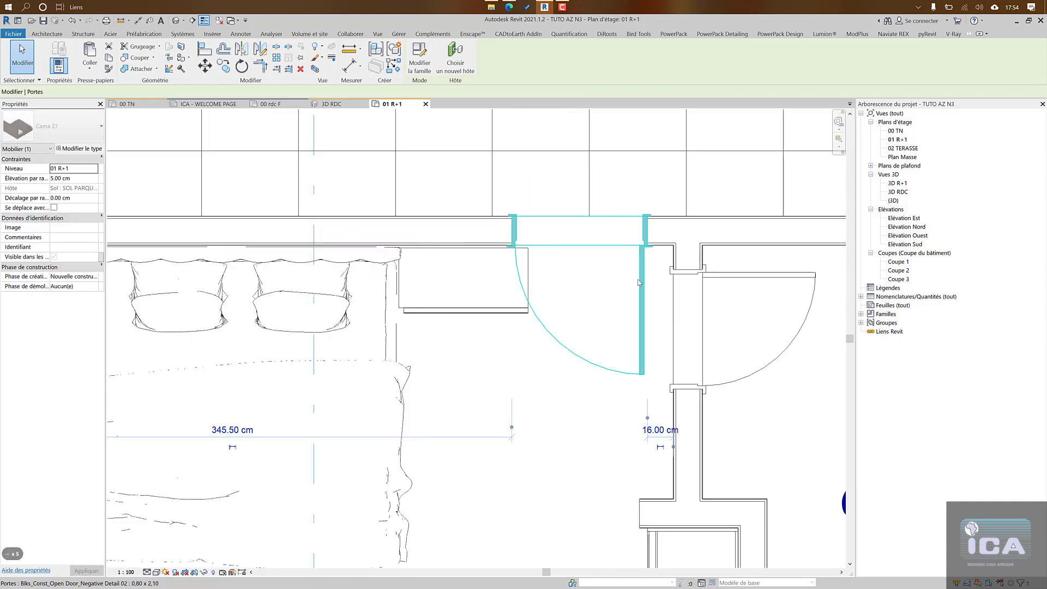
key(Right)
key(Right)
key(Right)
key(Right)
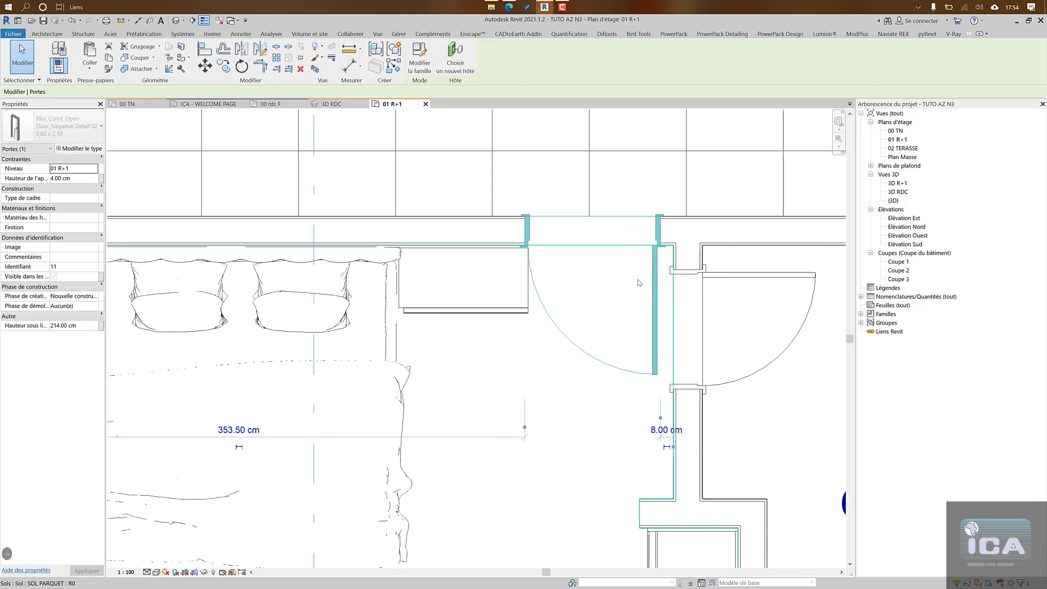
Step: Nudge the bedroom's entrance door slightly further from the bedside table, toward the wall shared with the neighbouring room
key(Right)
key(Right)
key(Escape)
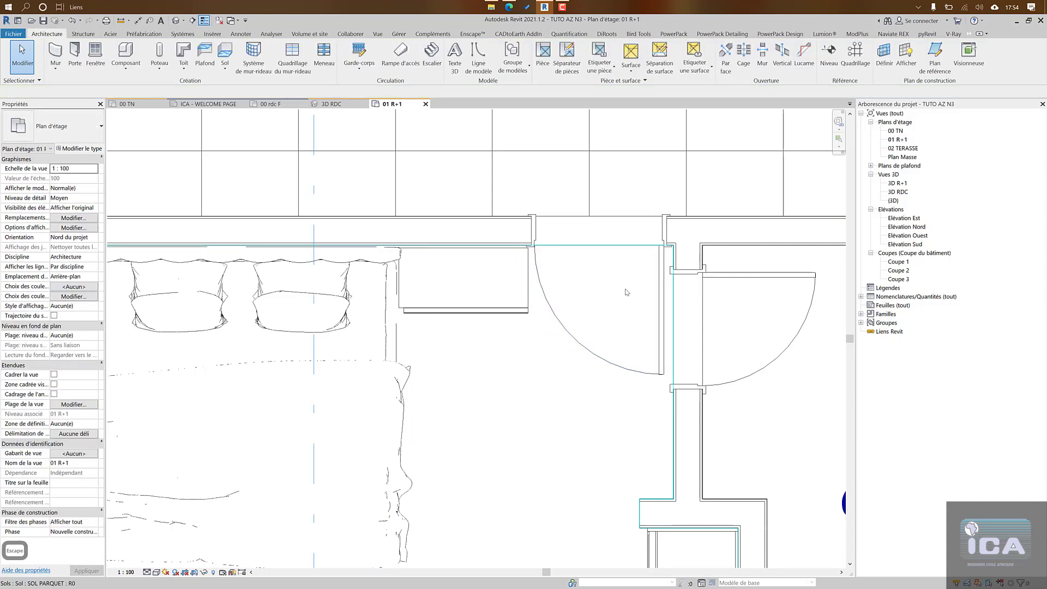
Step: Place the Tapis Rouge_Aubusson Heraldy Bleu de France rug, 300 × 250 cm, under the foot of the bed in the 18.37 m² bedroom
scroll(625, 223, down, 3)
middle_drag(625, 223, 661, 112)
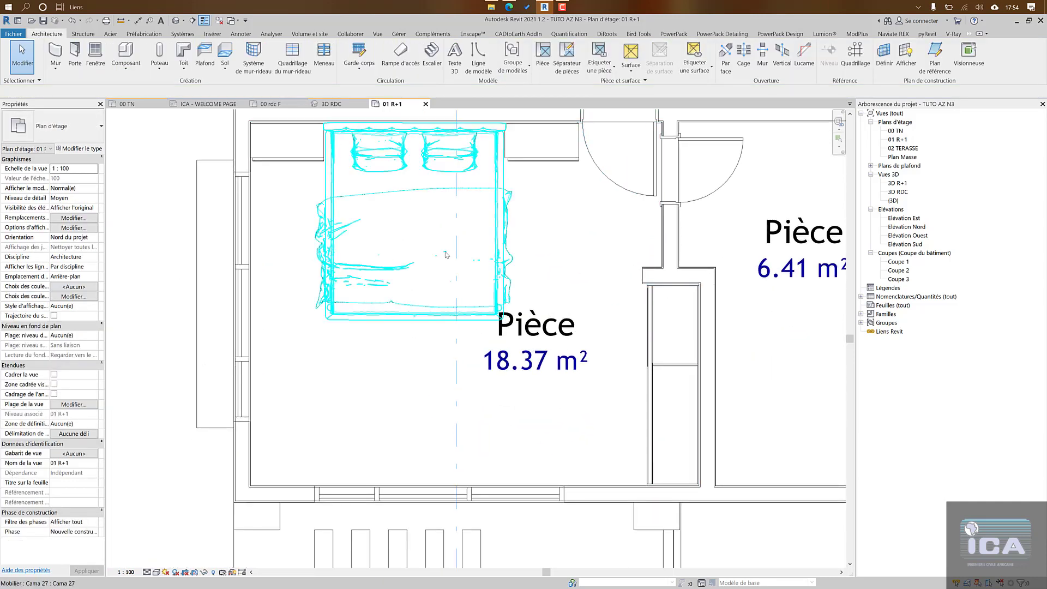
click(121, 61)
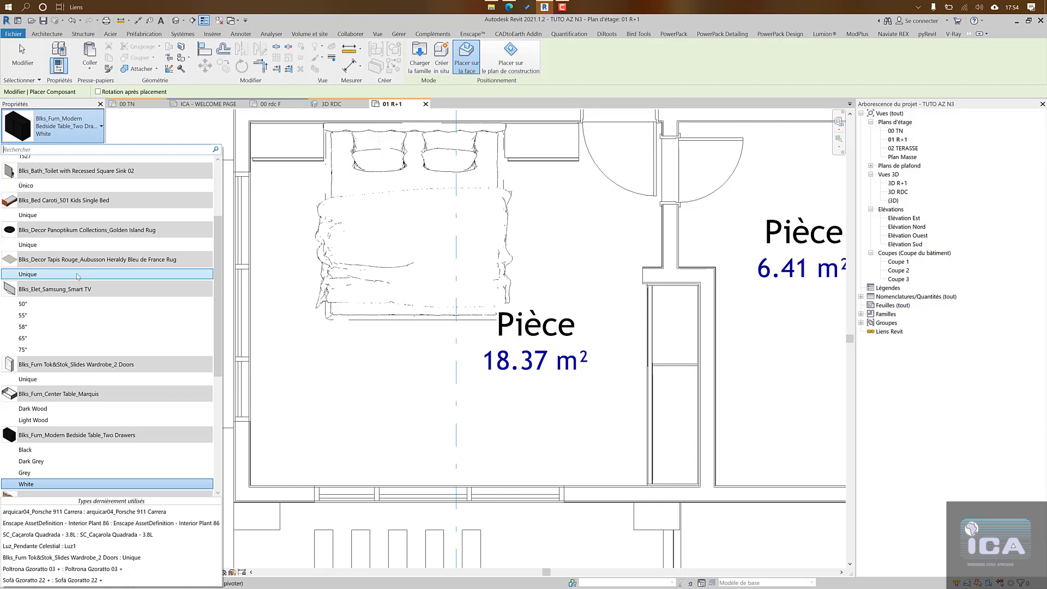
click(78, 275)
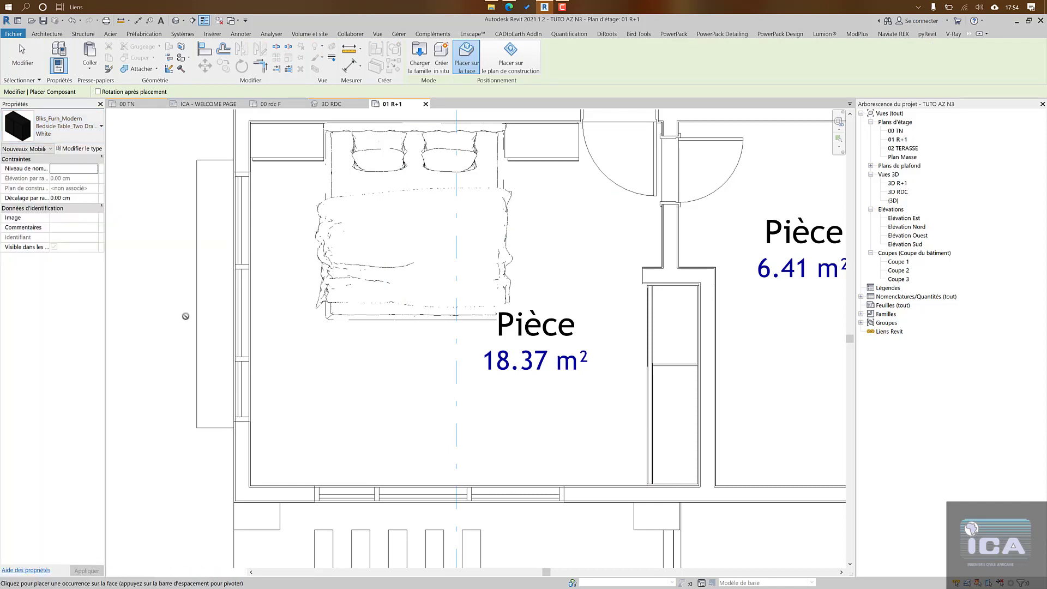
click(427, 338)
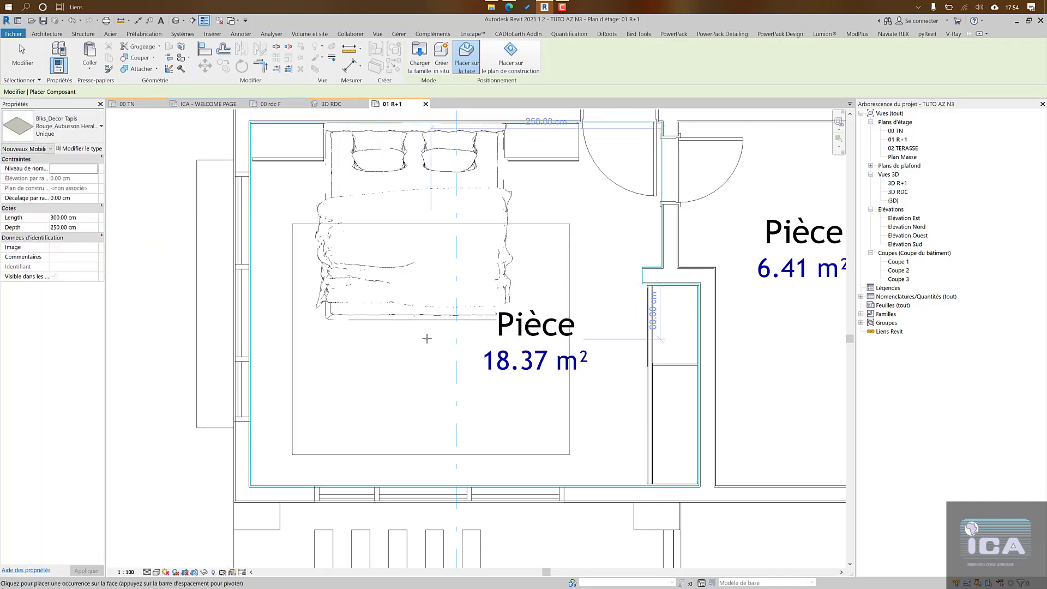
key(Escape)
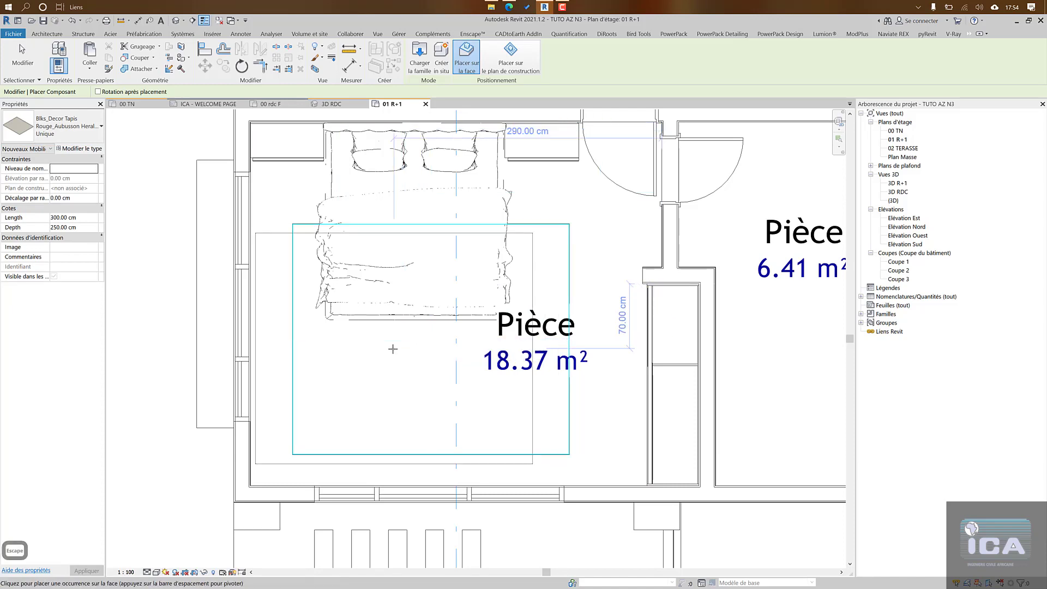
Step: End the rug placement, keeping the rug partly under the bed in the 18.37 m² room
key(Escape)
click(315, 344)
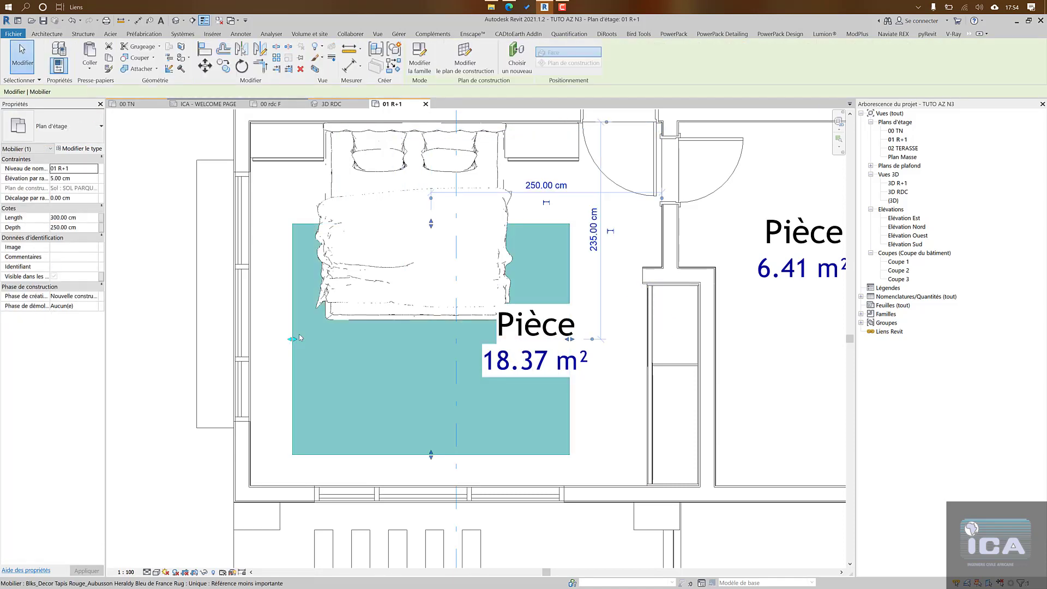
scroll(299, 338, down, 1)
scroll(299, 338, down, 3)
key(Escape)
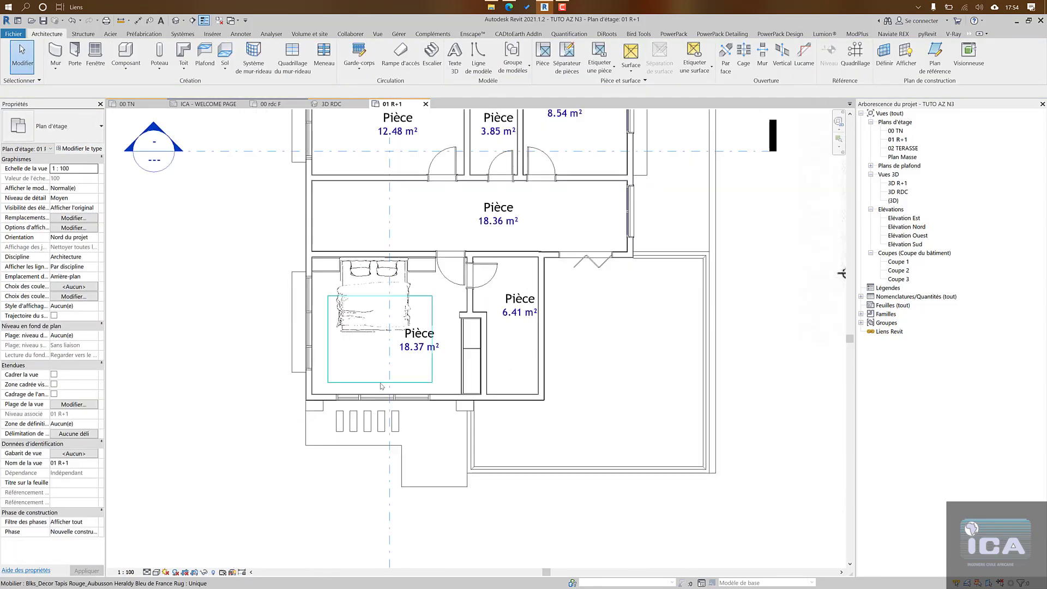
Step: Examine the reference floor-plan image beside the model for the layout of the bathroom next to the master bedroom
scroll(381, 383, down, 1)
middle_drag(477, 378, 340, 492)
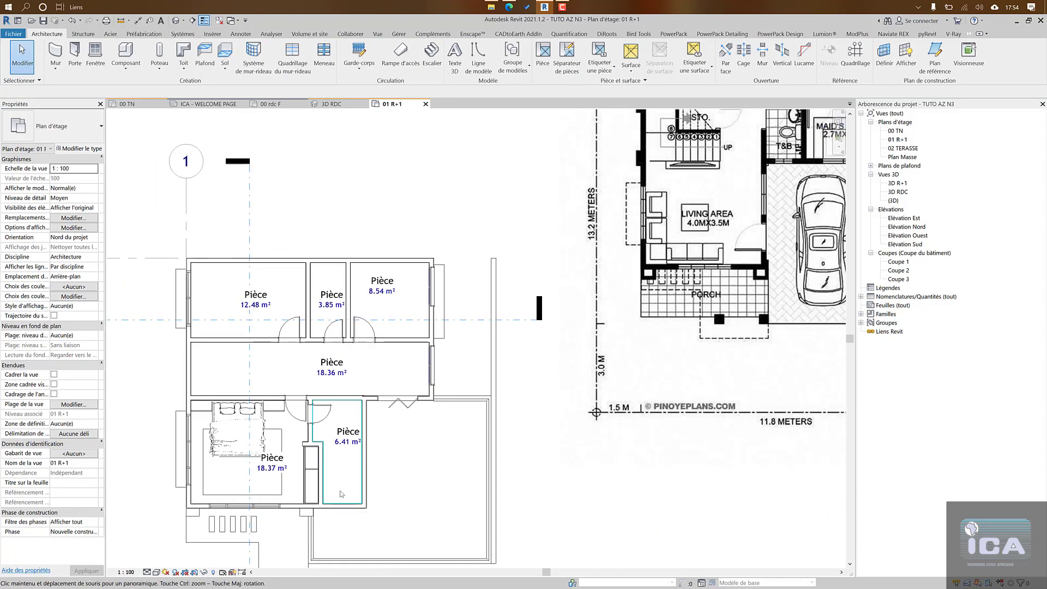
scroll(377, 379, down, 3)
middle_drag(536, 271, 208, 325)
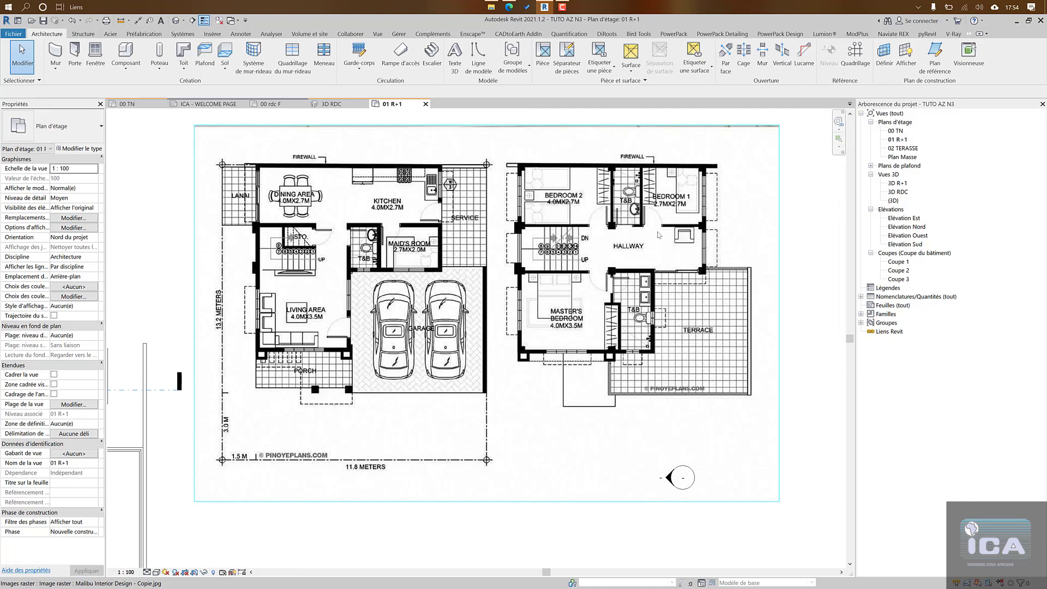
middle_drag(633, 328, 701, 295)
scroll(327, 362, down, 1)
middle_drag(349, 376, 481, 354)
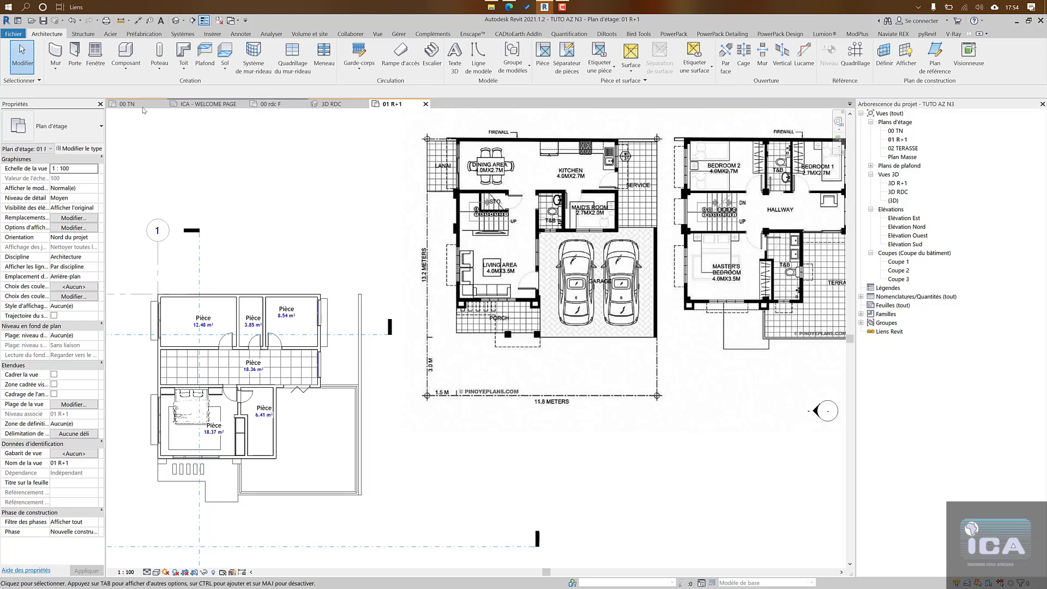
Step: Copy the toilet and recessed square sink unit from the small bathroom in floor plan 00 TN
click(136, 103)
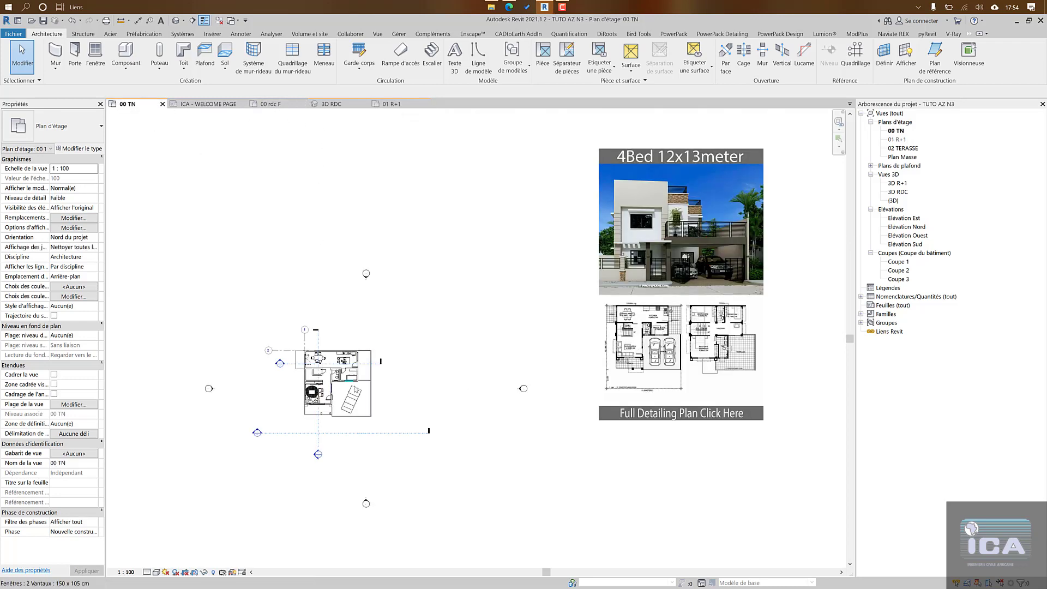
scroll(328, 376, up, 6)
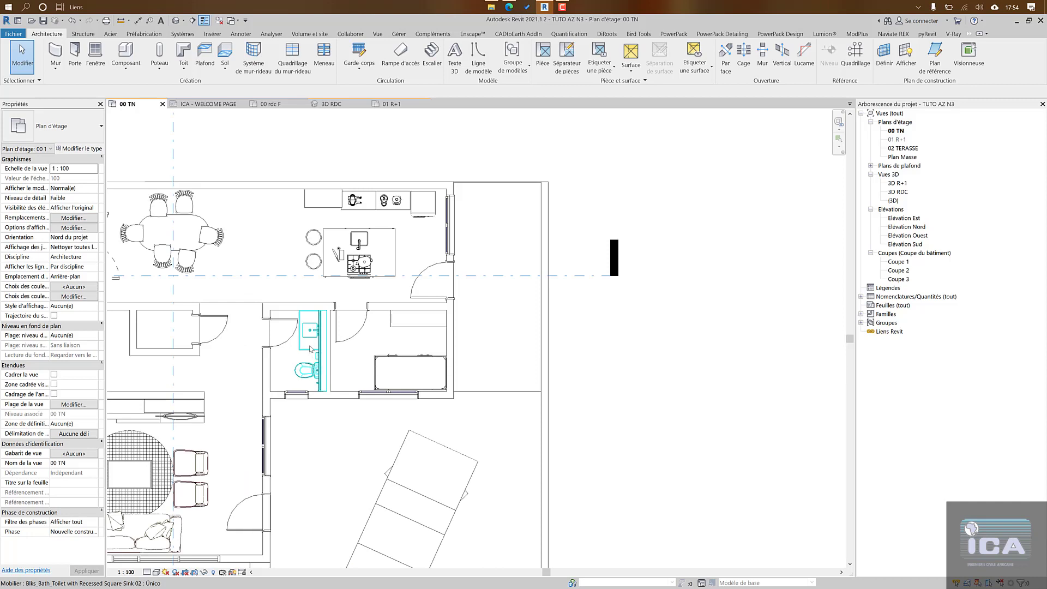
click(310, 349)
key(ctrl+c)
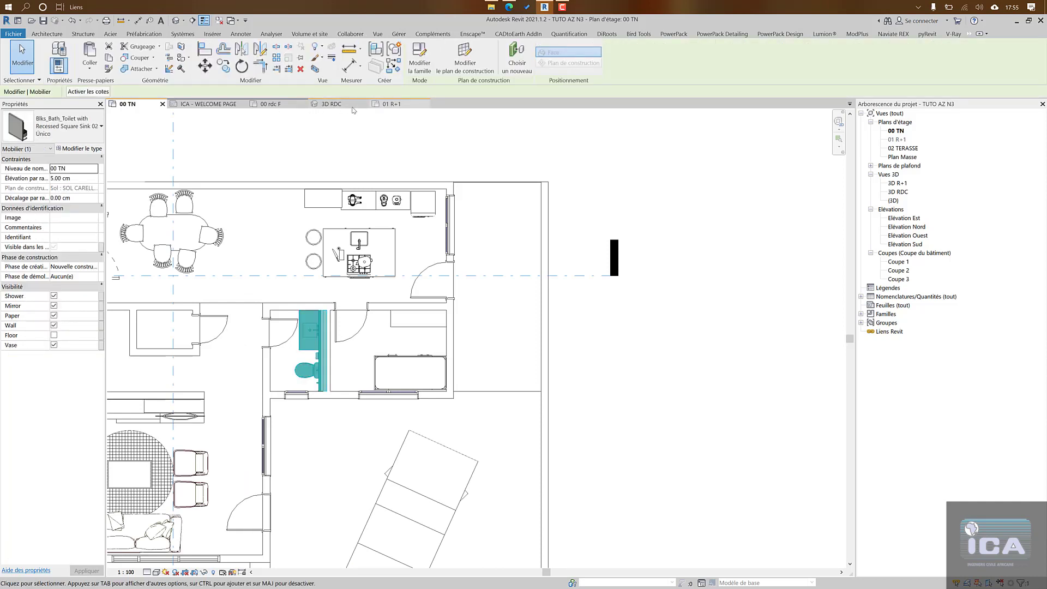
Step: Paste the copied toilet and sink unit into the 6.41 m² room of floor plan 01 R+1
click(264, 107)
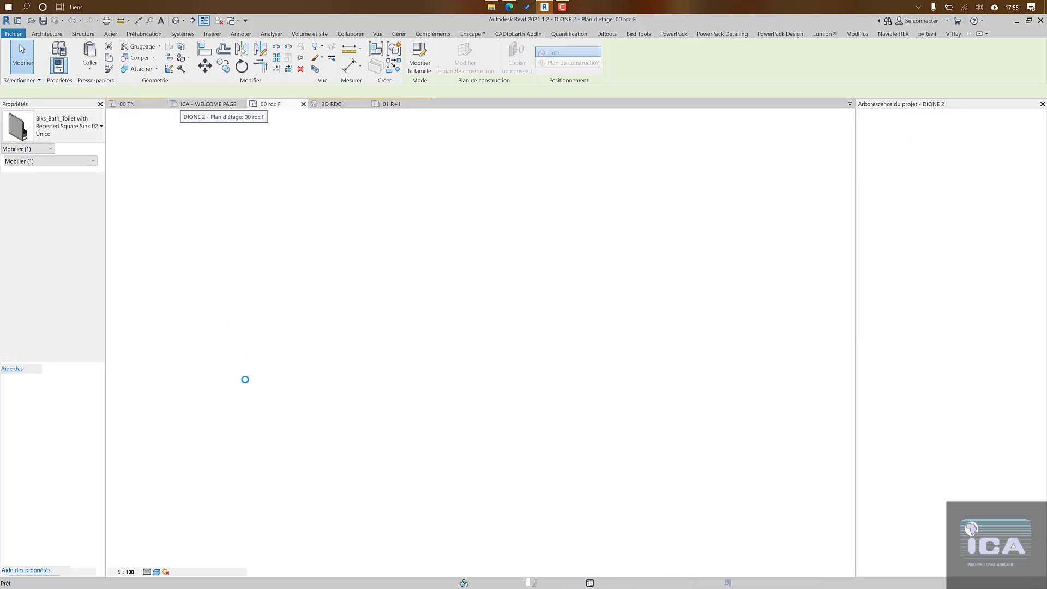
key(Escape)
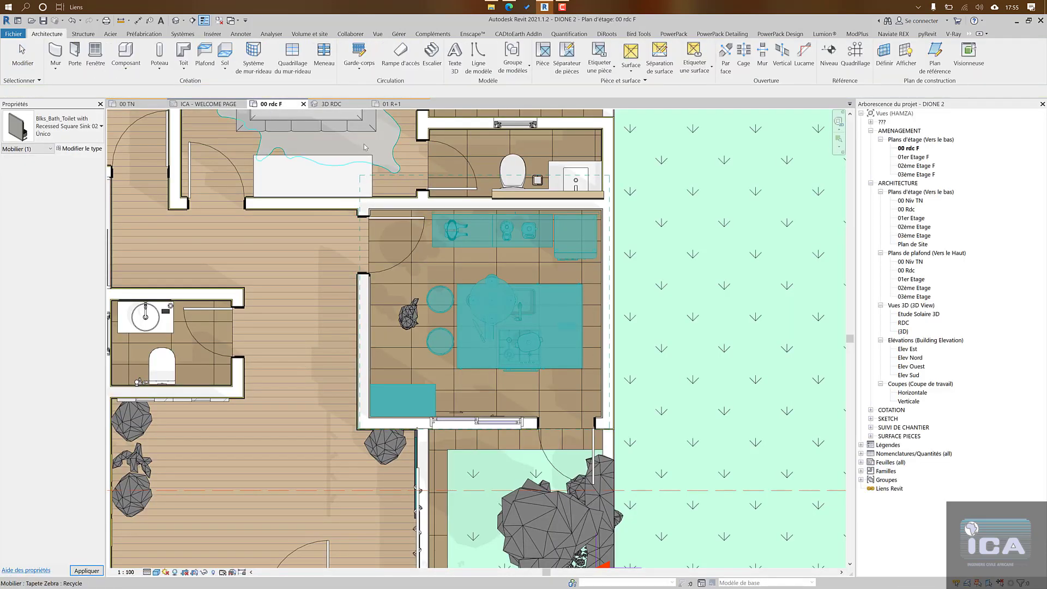
click(397, 104)
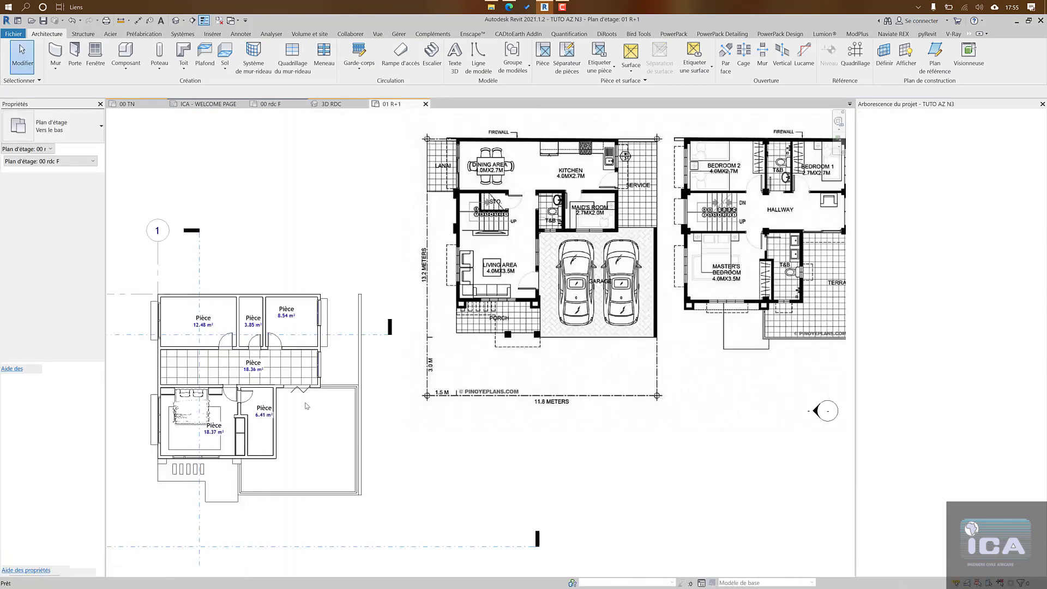
scroll(252, 438, up, 4)
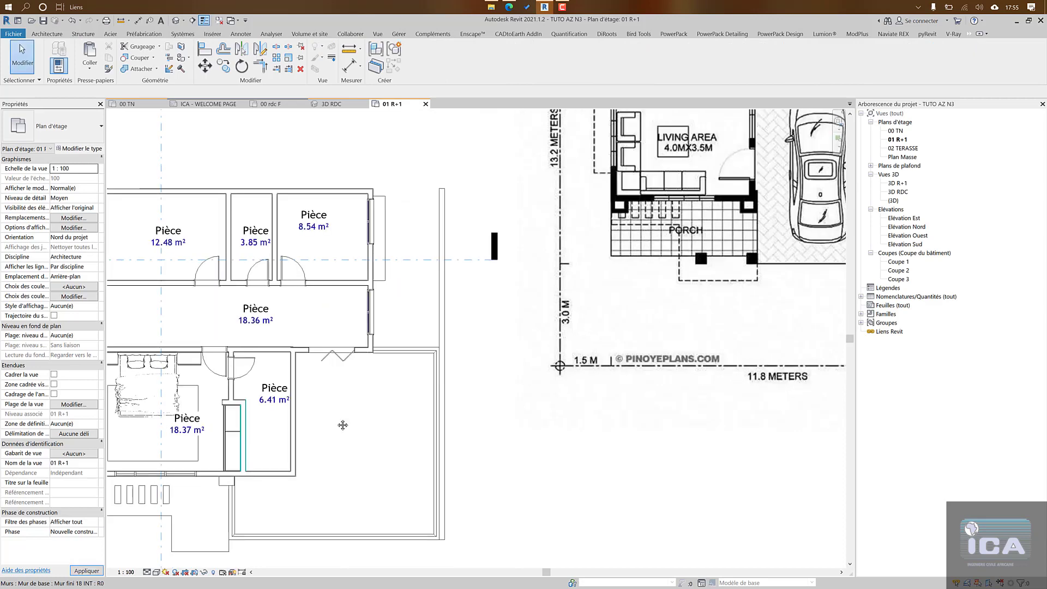
key(ctrl)
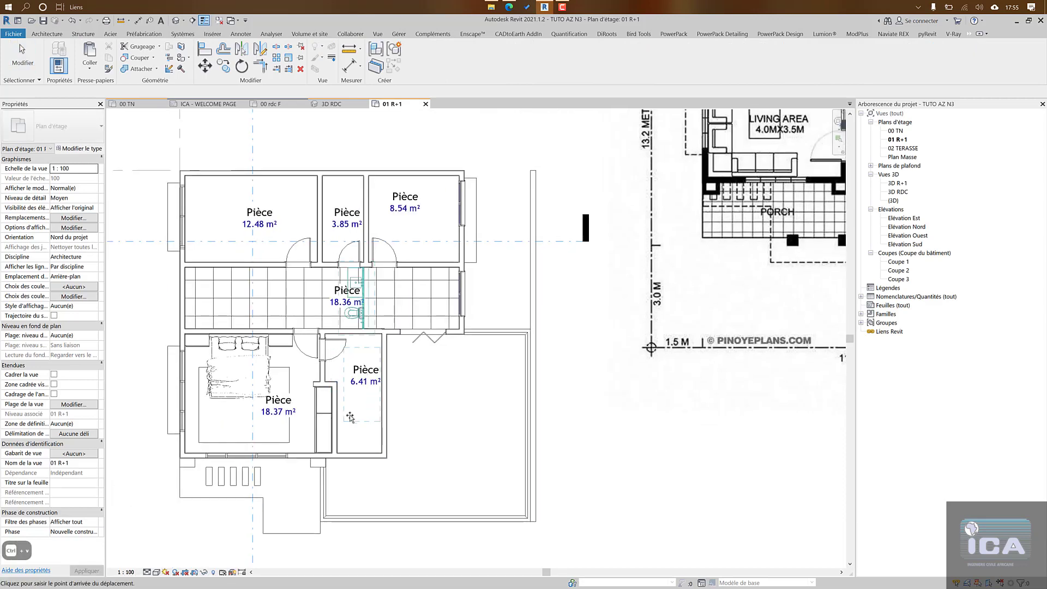
scroll(343, 417, up, 3)
click(364, 414)
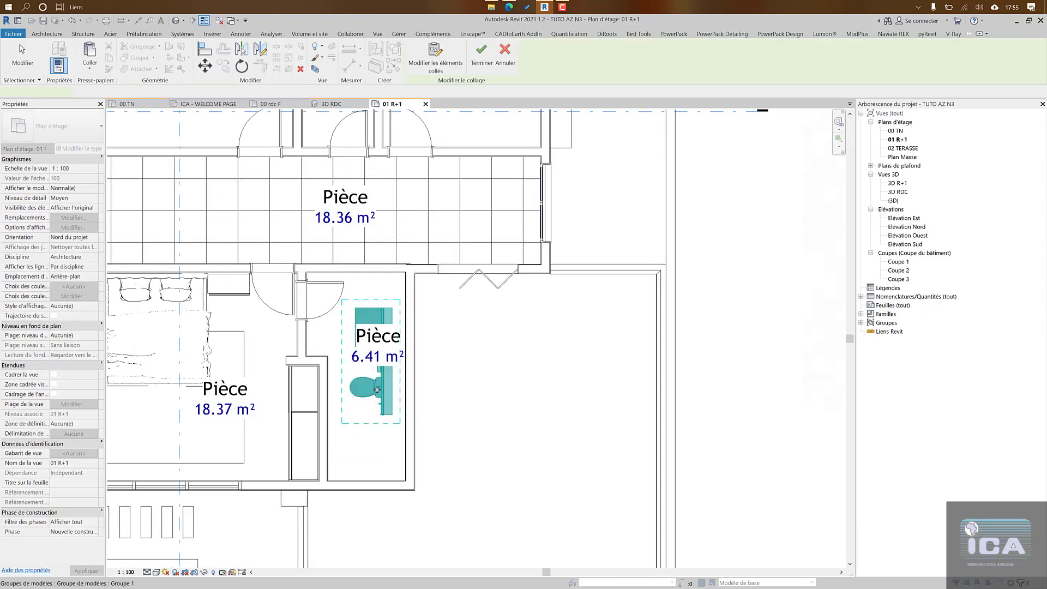
scroll(376, 390, up, 2)
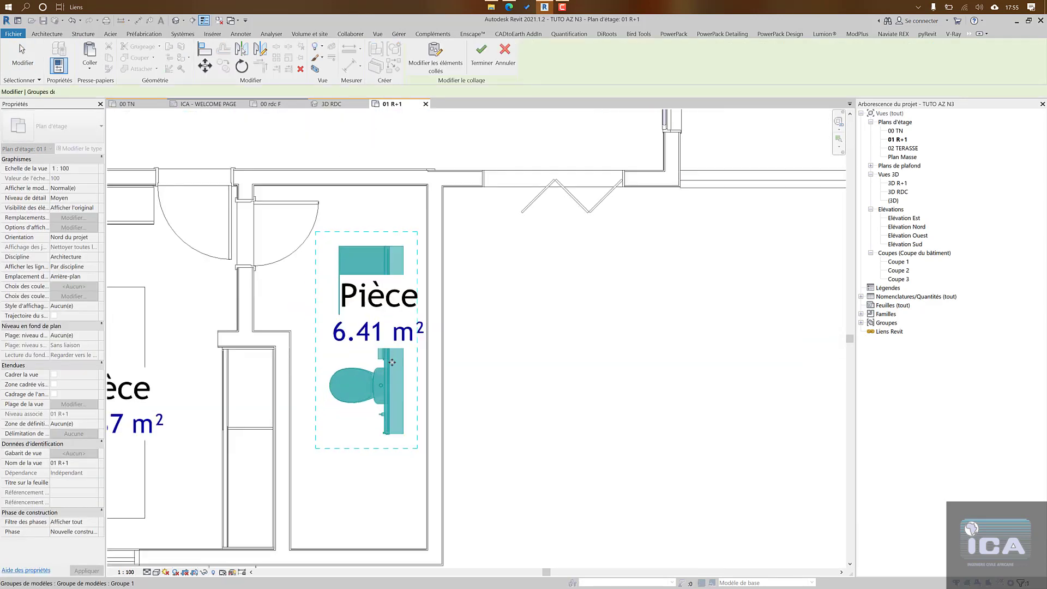
click(481, 53)
Step: Move the toilet and sink unit against the terrace-side wall, up to the hallway end of the 6.41 m² room
click(386, 254)
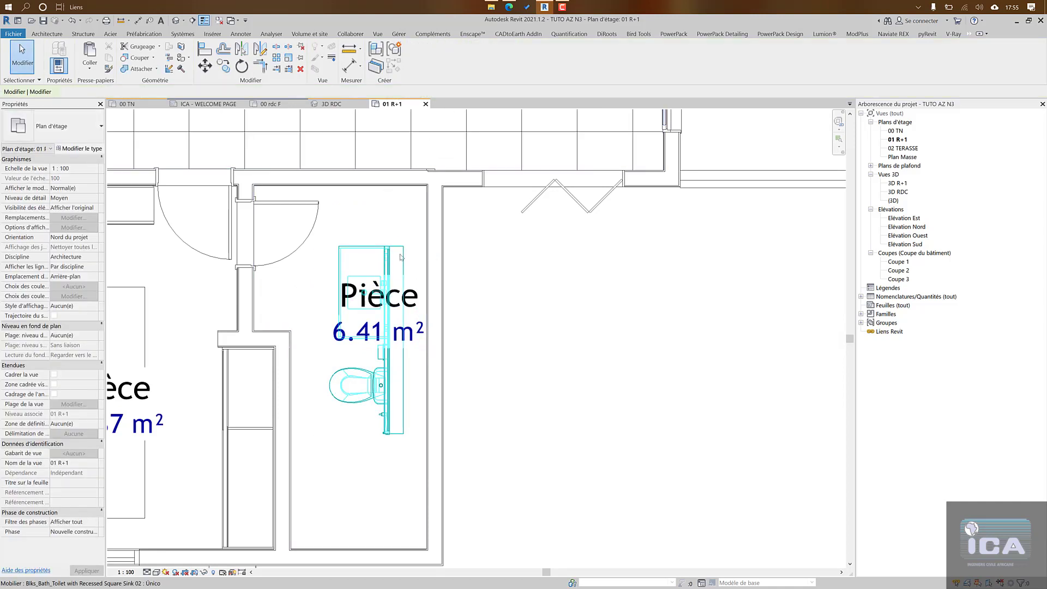
drag(391, 248, 415, 198)
scroll(418, 197, up, 4)
scroll(415, 198, down, 5)
key(Escape)
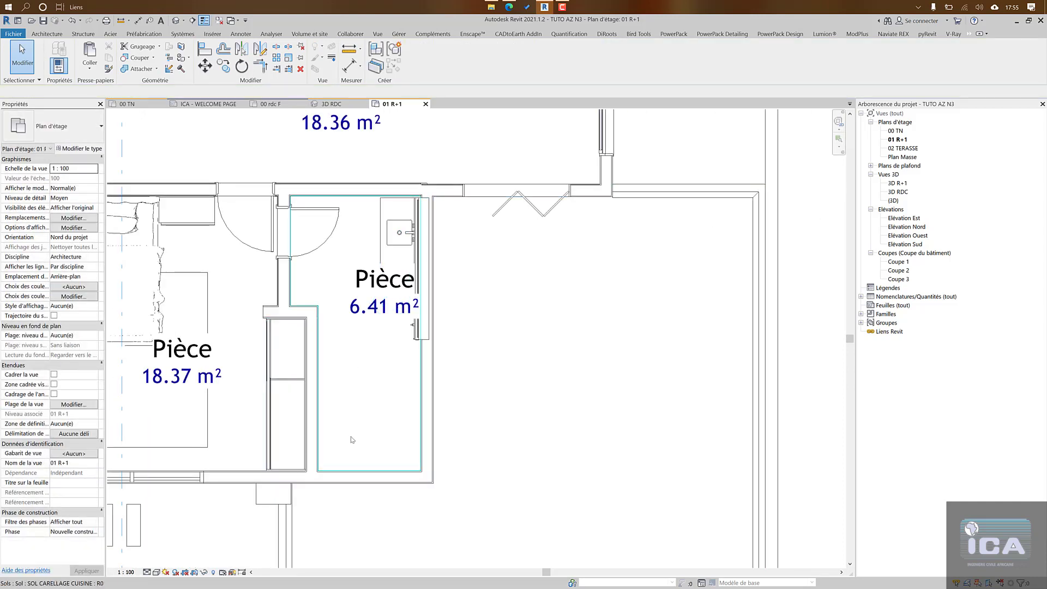
Step: Switch to the desktop family library, open the Box de douche-W34 folder and show its files as very large icons
scroll(402, 433, down, 3)
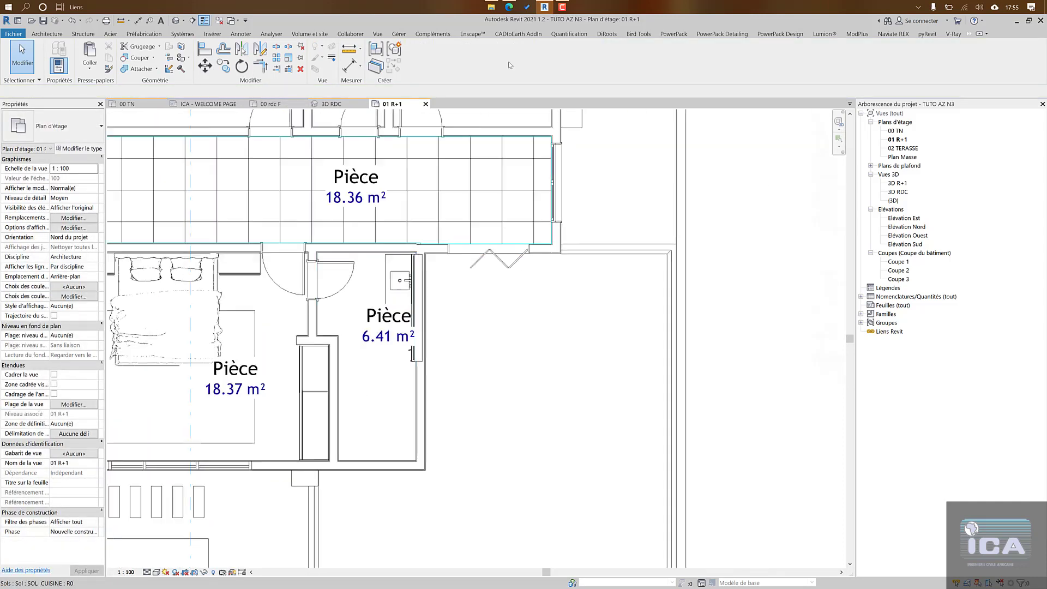
double_click(616, 21)
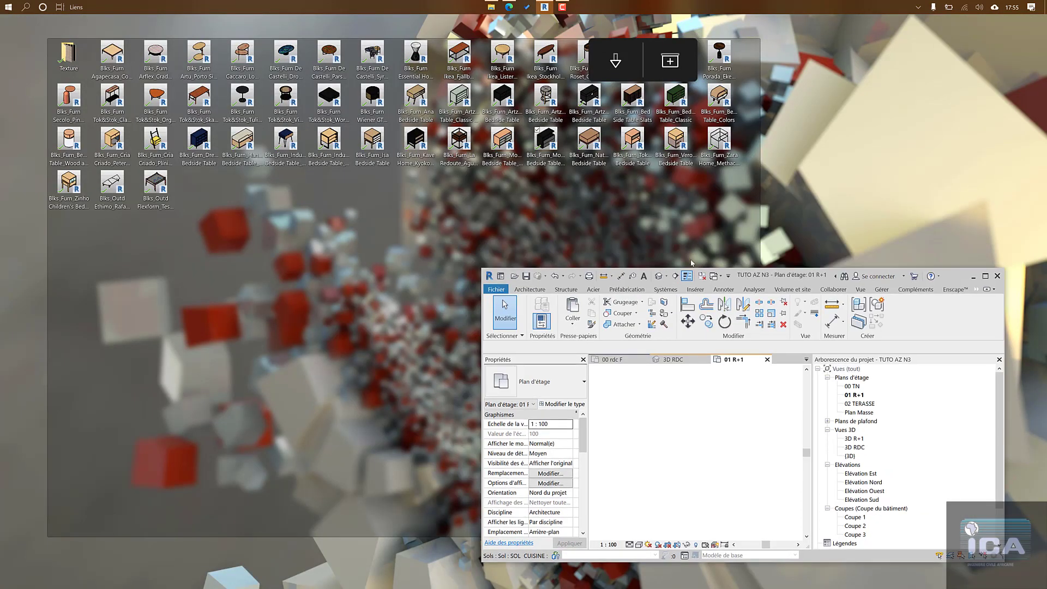
double_click(352, 33)
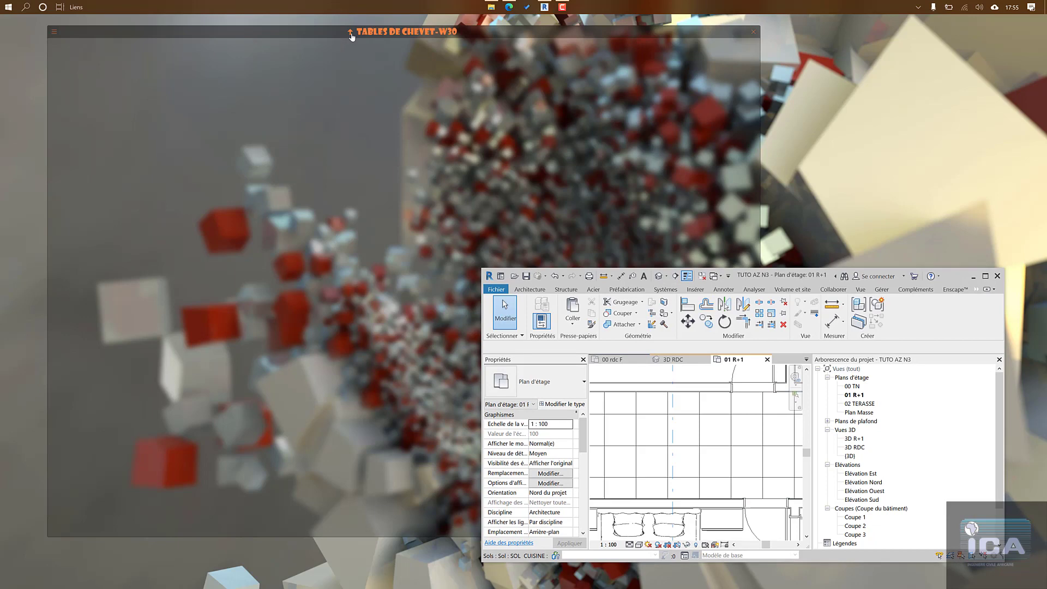
click(351, 33)
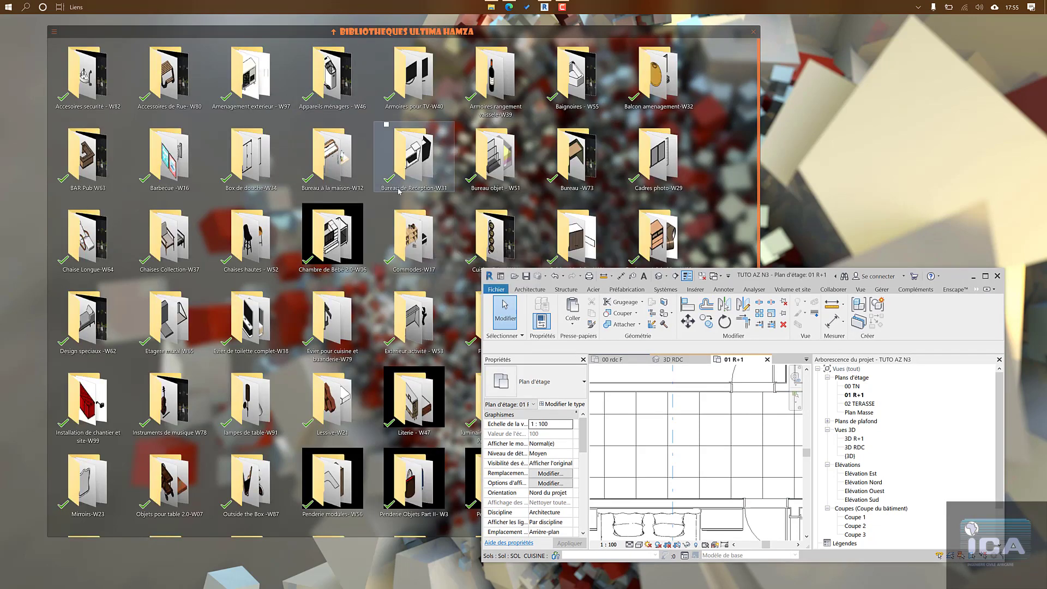
double_click(250, 181)
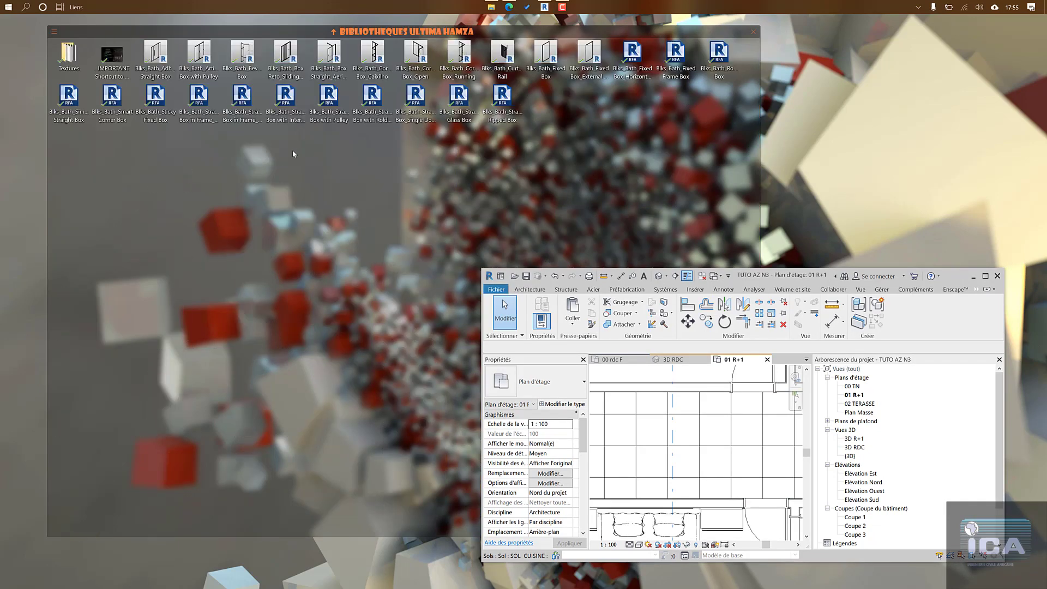
right_click(280, 177)
mouse_move(271, 202)
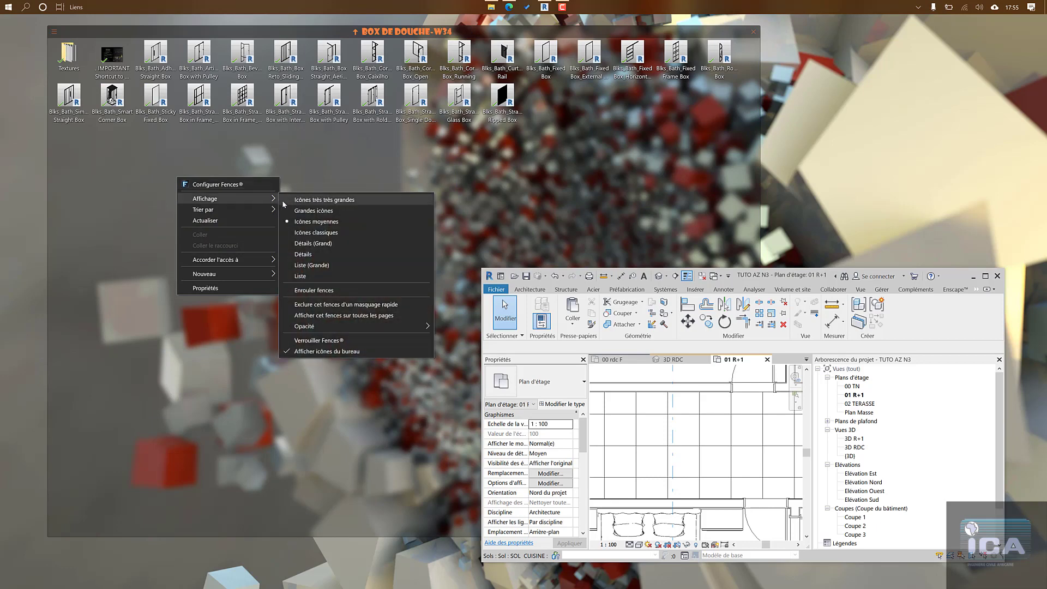
click(316, 198)
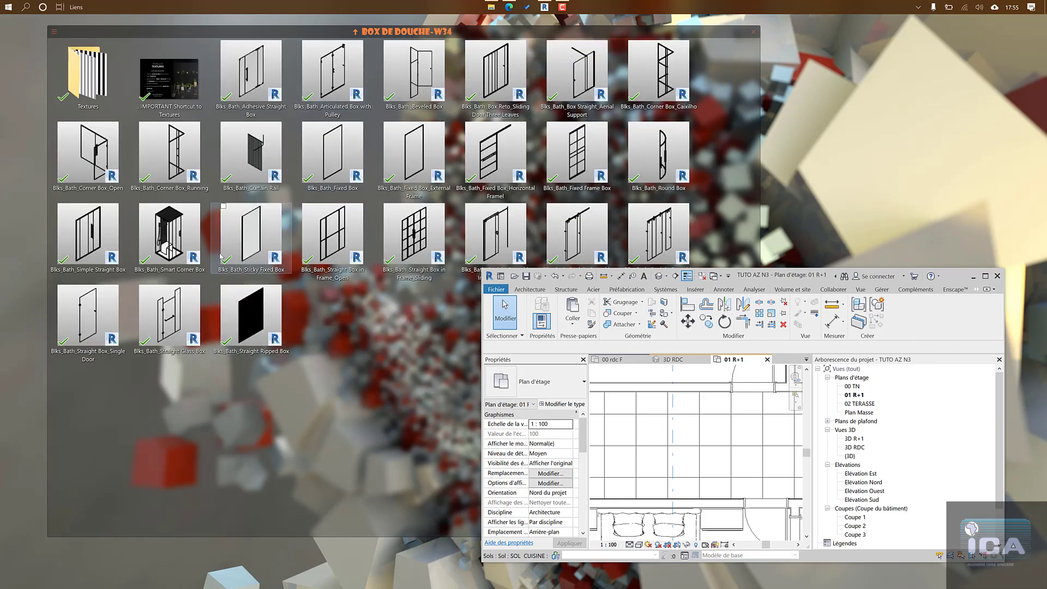
Step: Load the Blks_Bath_Smart Corner Box family and place it, rotated three quarter-turns, against the terrace-side wall near the 6.41 m² room's lower corner
double_click(177, 238)
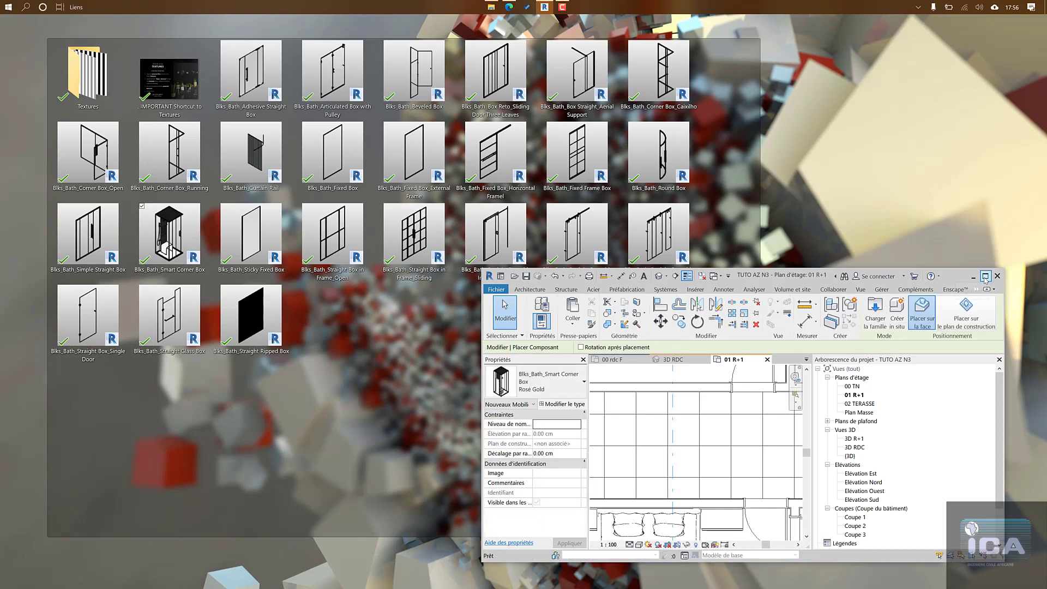
click(985, 276)
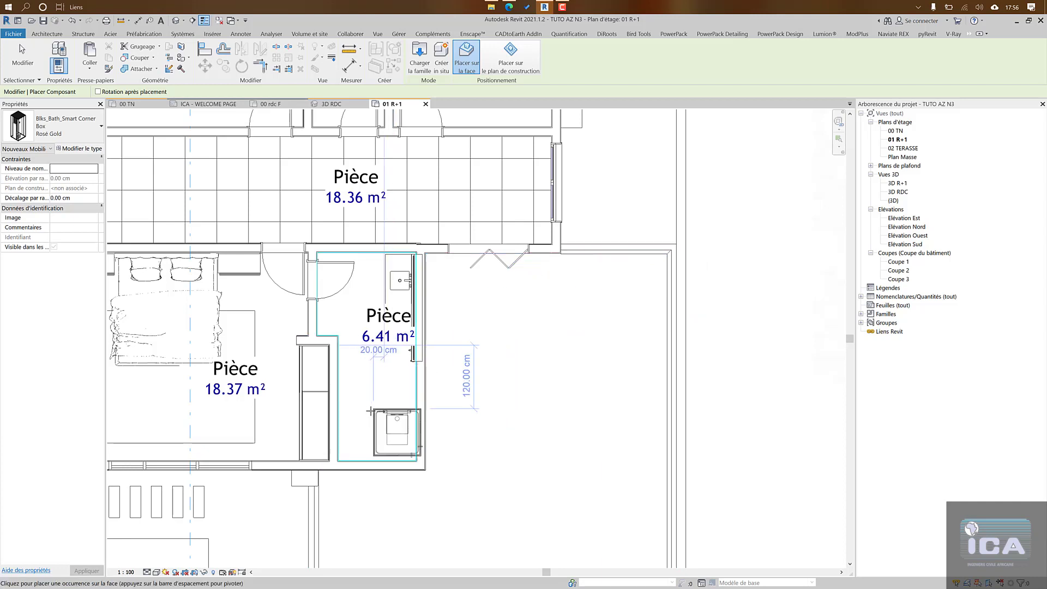
key(space)
key(space)
key(space)
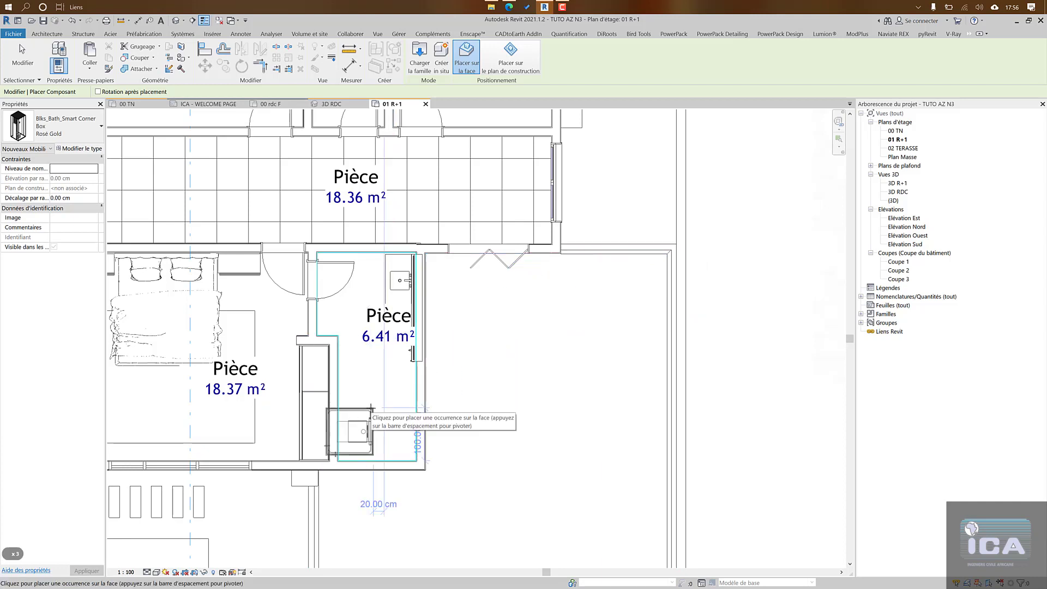
scroll(387, 407, up, 3)
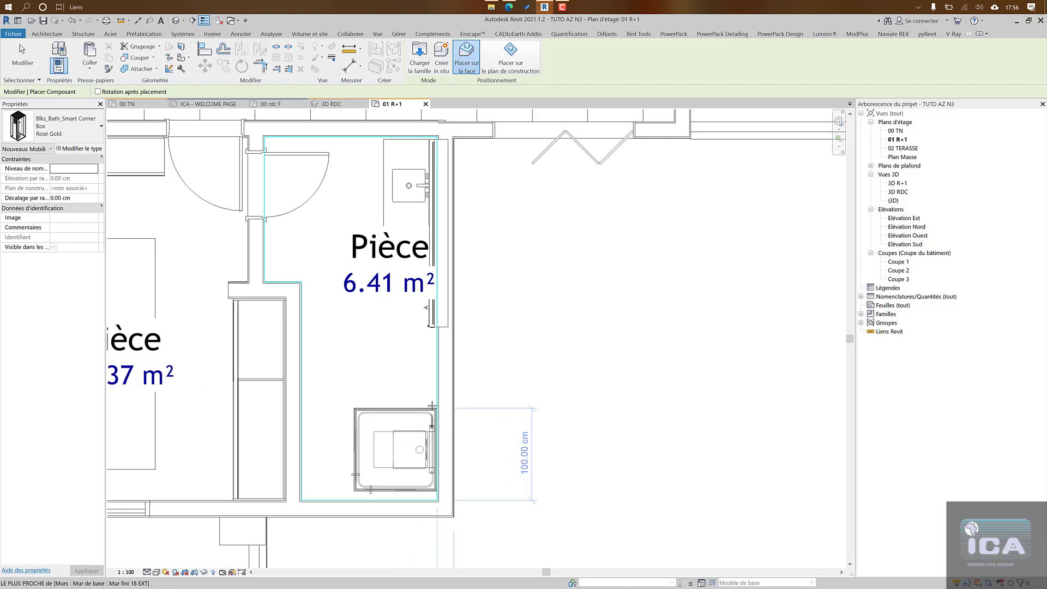
click(377, 446)
key(Escape)
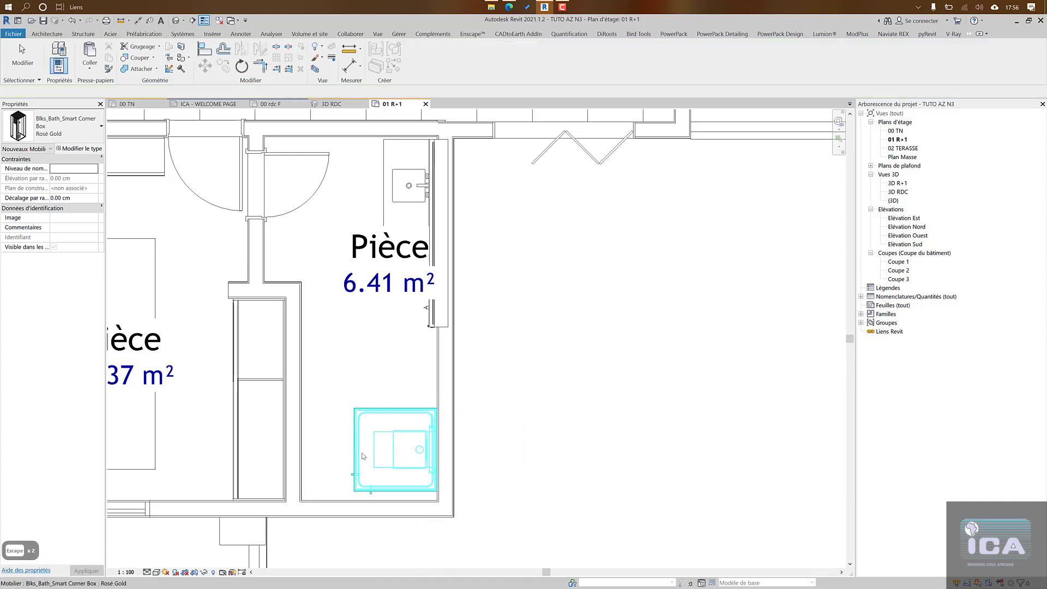
Step: Nudge the shower box three increments down so it sits against the room's lower wall
click(371, 436)
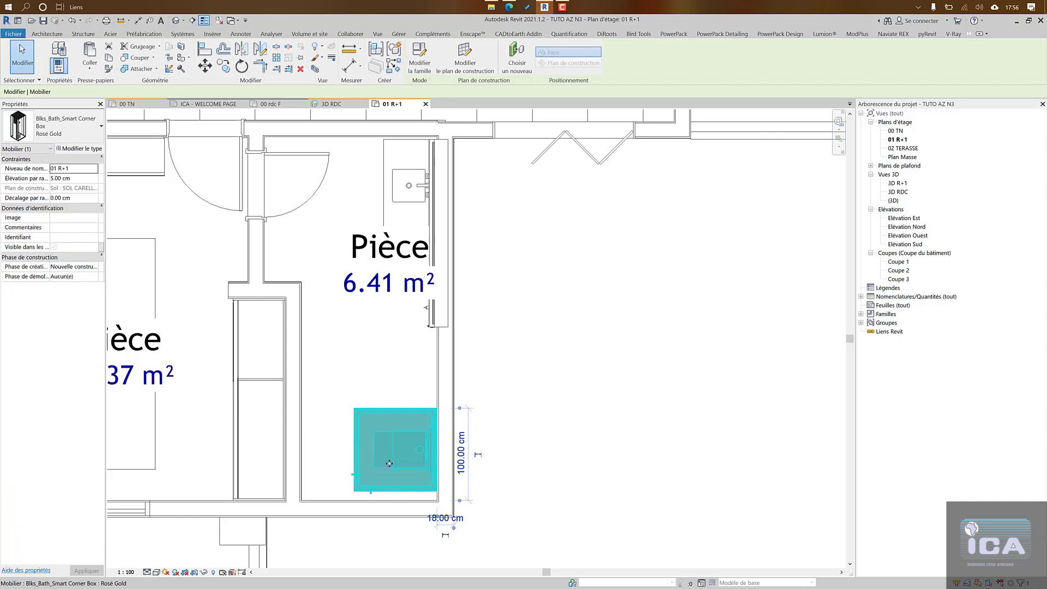
key(Down)
key(Down)
key(Down)
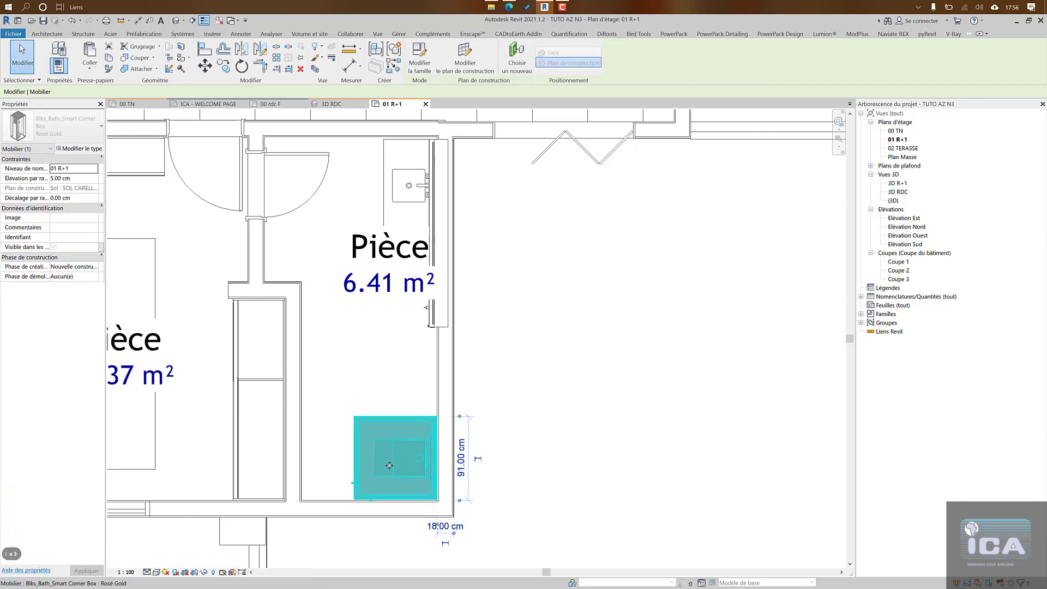
key(Escape)
Step: Open the 3D R+1 view to examine the furnished bedroom and bathroom
middle_drag(401, 370, 402, 414)
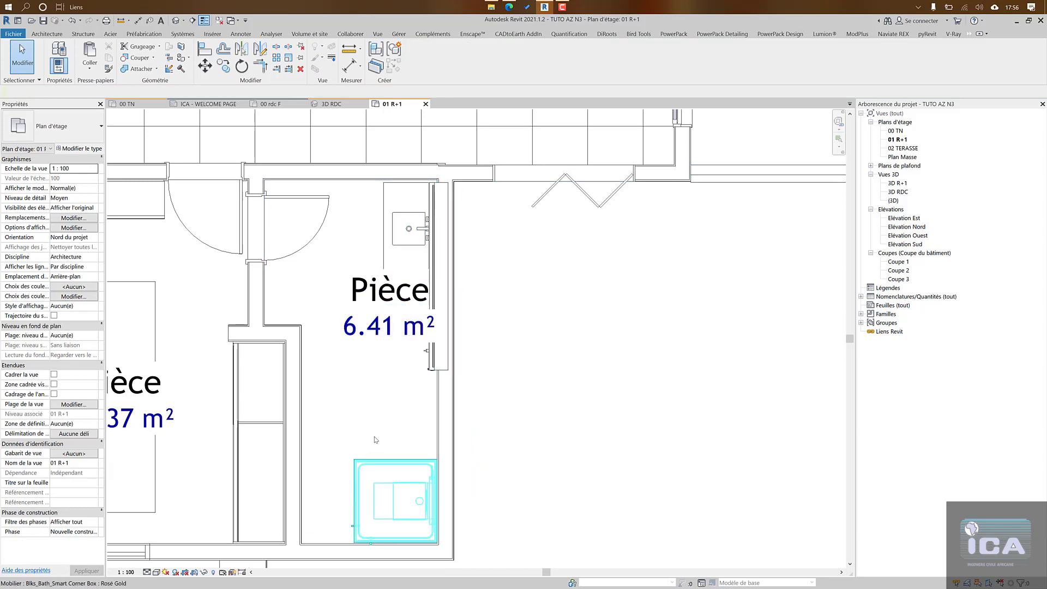
scroll(371, 439, down, 1)
middle_drag(373, 431, 488, 414)
scroll(466, 422, down, 1)
scroll(467, 392, down, 1)
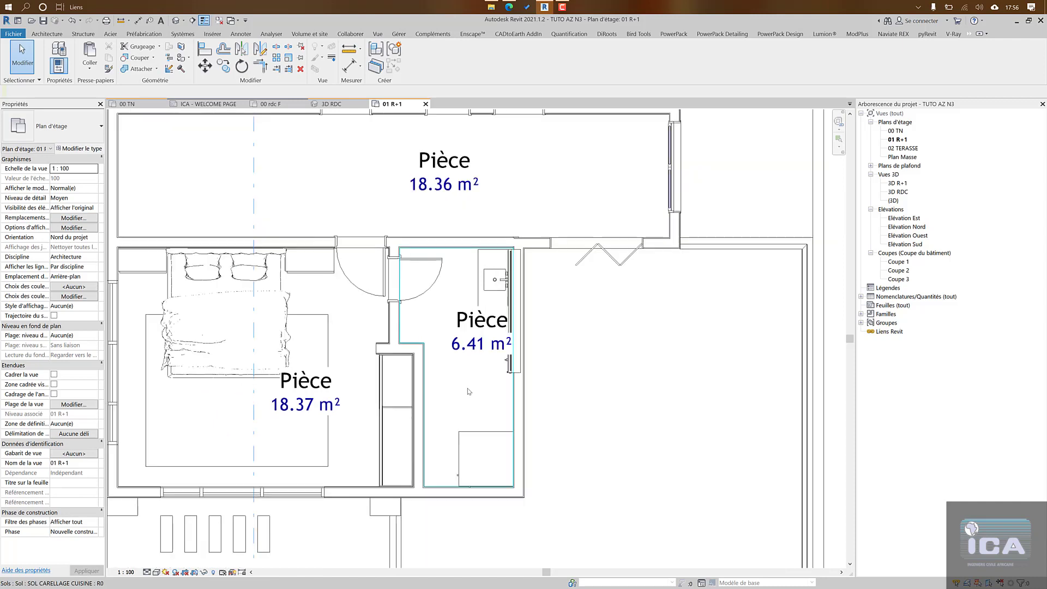
double_click(898, 183)
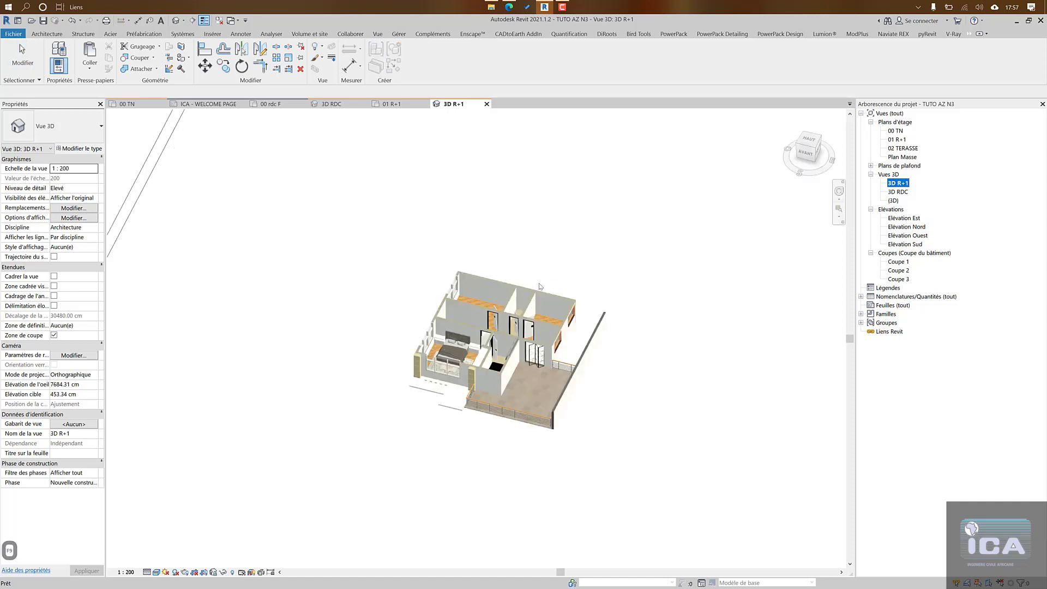
scroll(545, 322, up, 5)
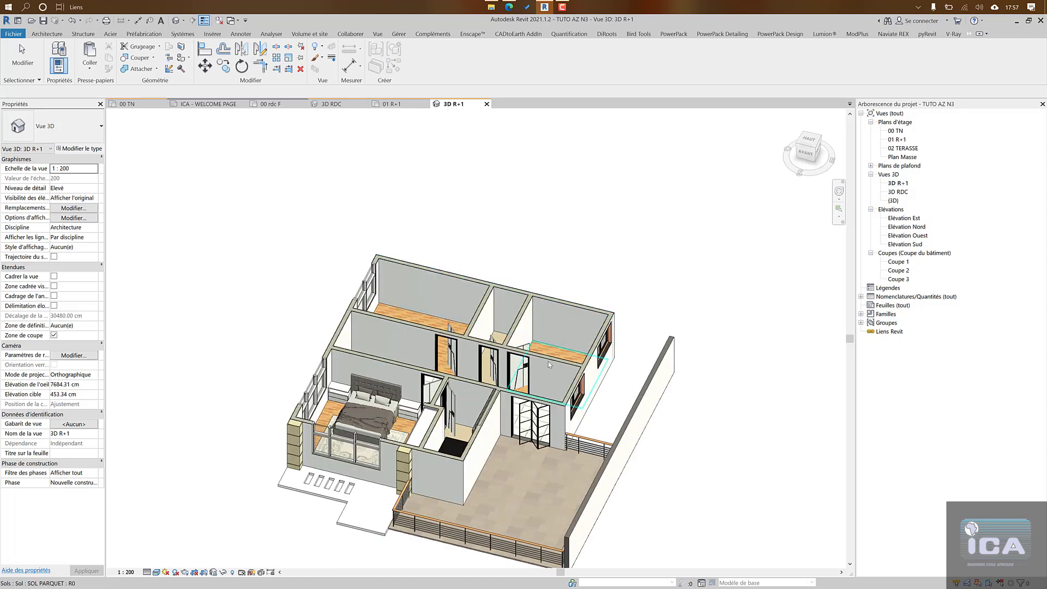
Step: Examine the furnished master bedroom and its bathroom in the 3D view, including the wardrobe and the sanitary fixtures
middle_drag(508, 263, 533, 223)
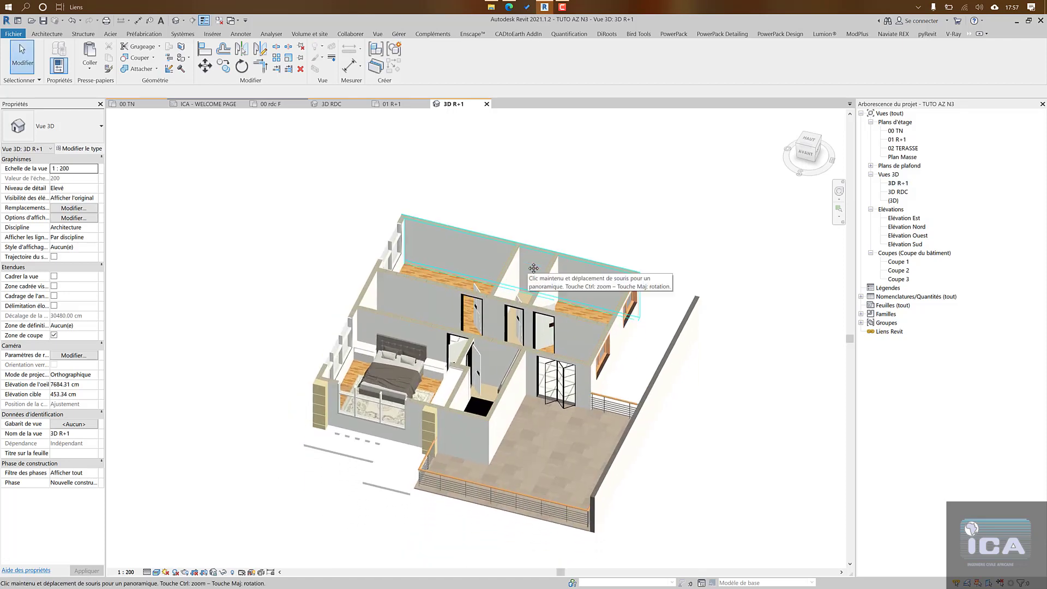
shift+middle_drag(533, 271, 590, 411)
shift+middle_drag(567, 323, 394, 327)
scroll(449, 320, up, 5)
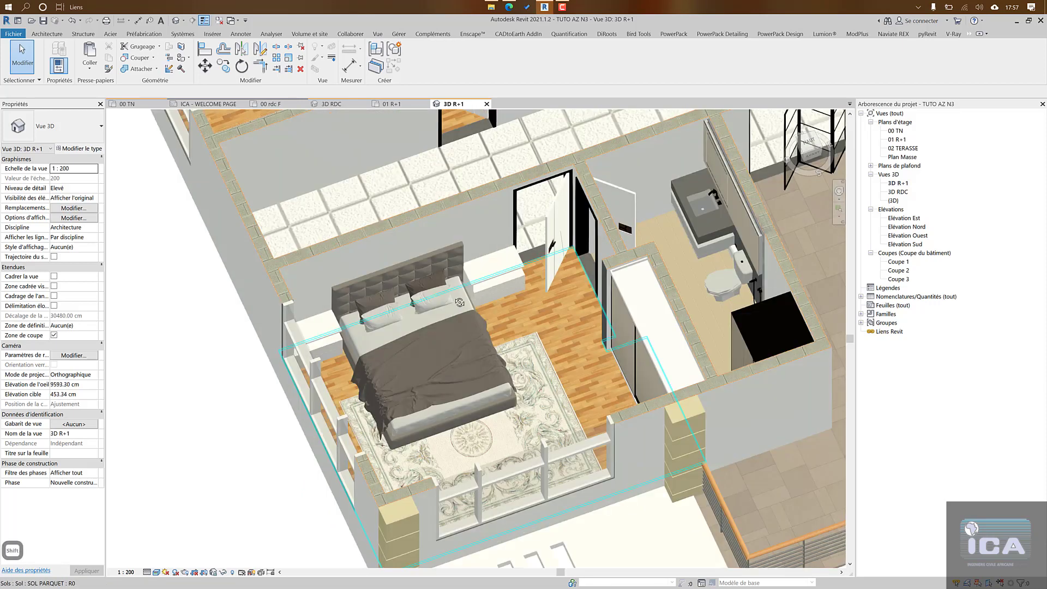
shift+middle_drag(630, 318, 479, 376)
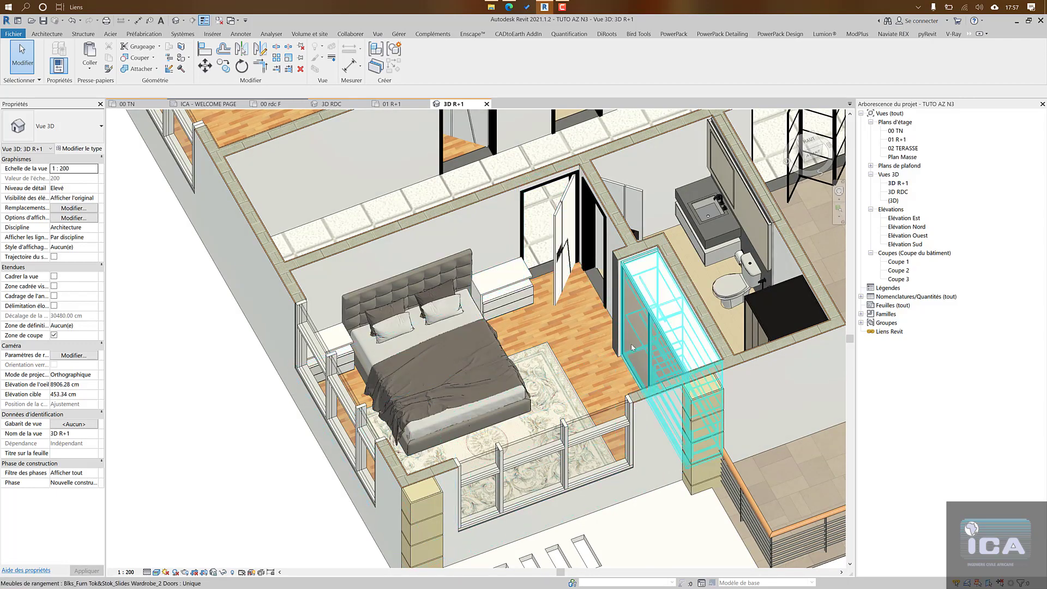
scroll(636, 347, down, 1)
middle_drag(636, 346, 469, 331)
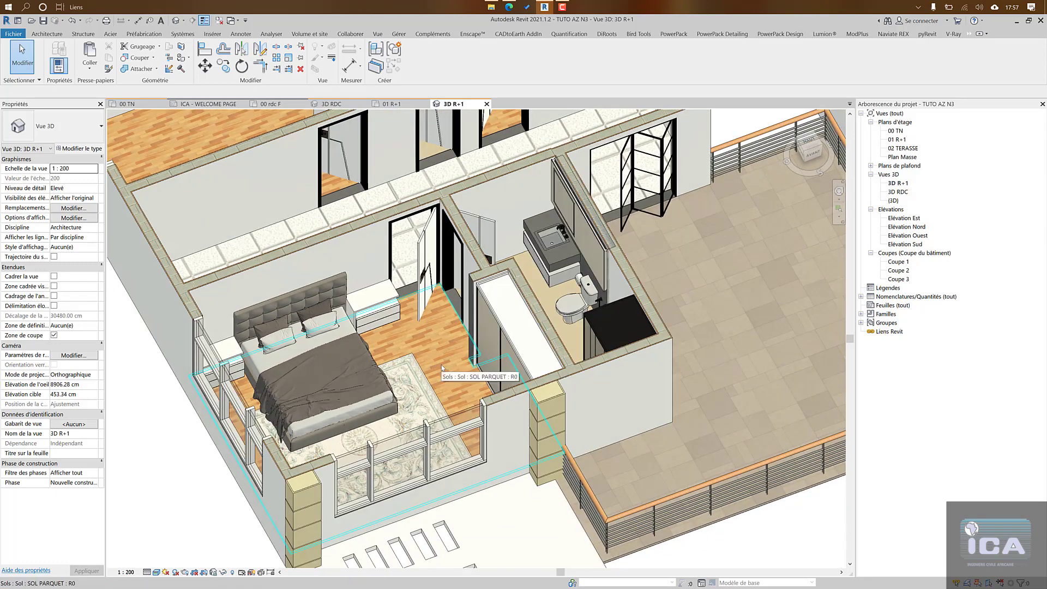
Step: Search the materials for "PARQUE" and paint the master bedroom and bathroom floors with the Parquet 05 material
key(p)
key(t)
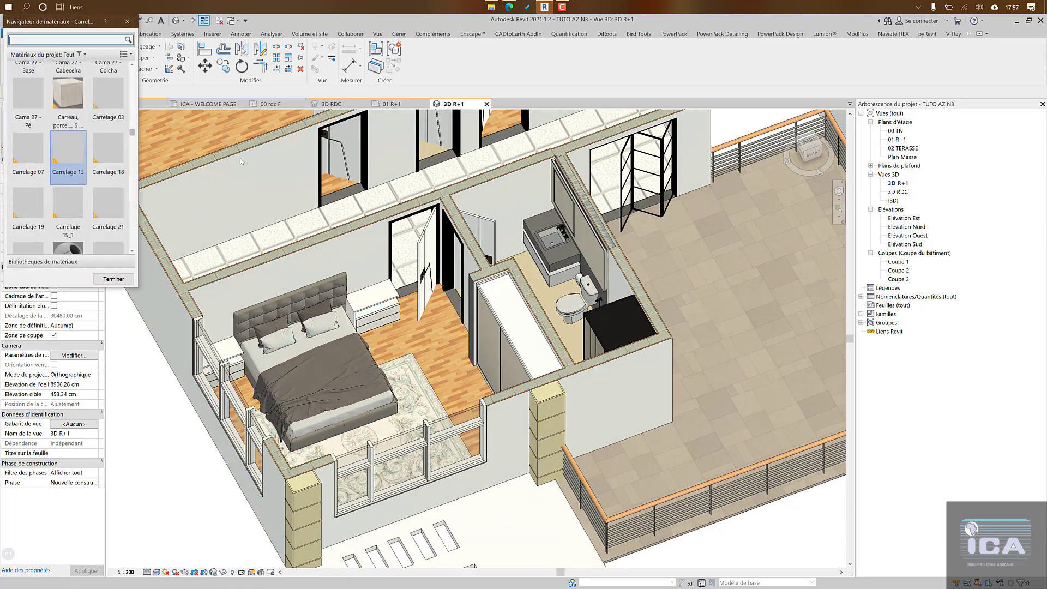
click(75, 38)
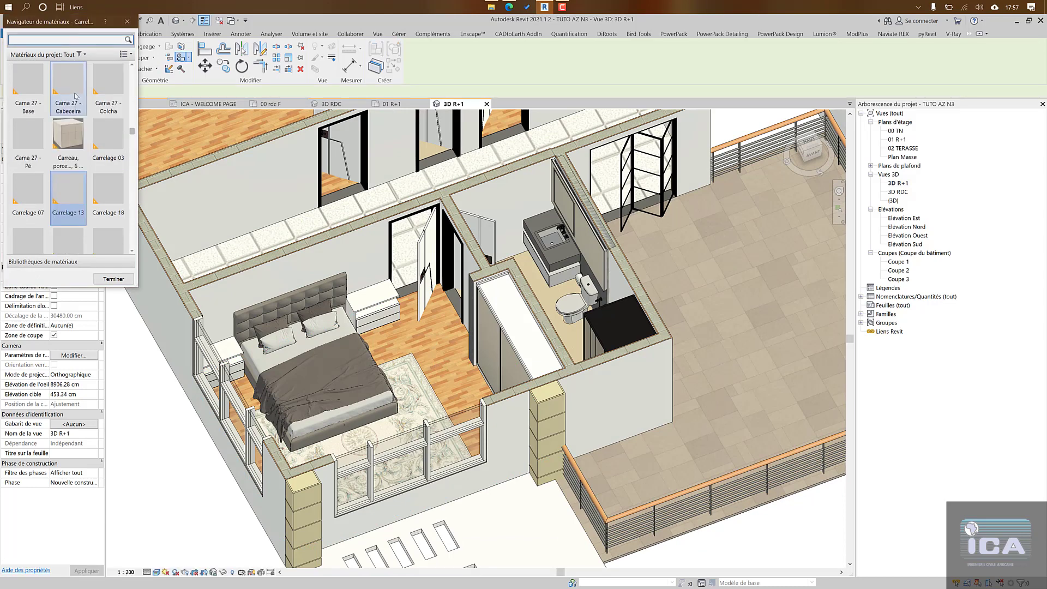
text(PARQUE)
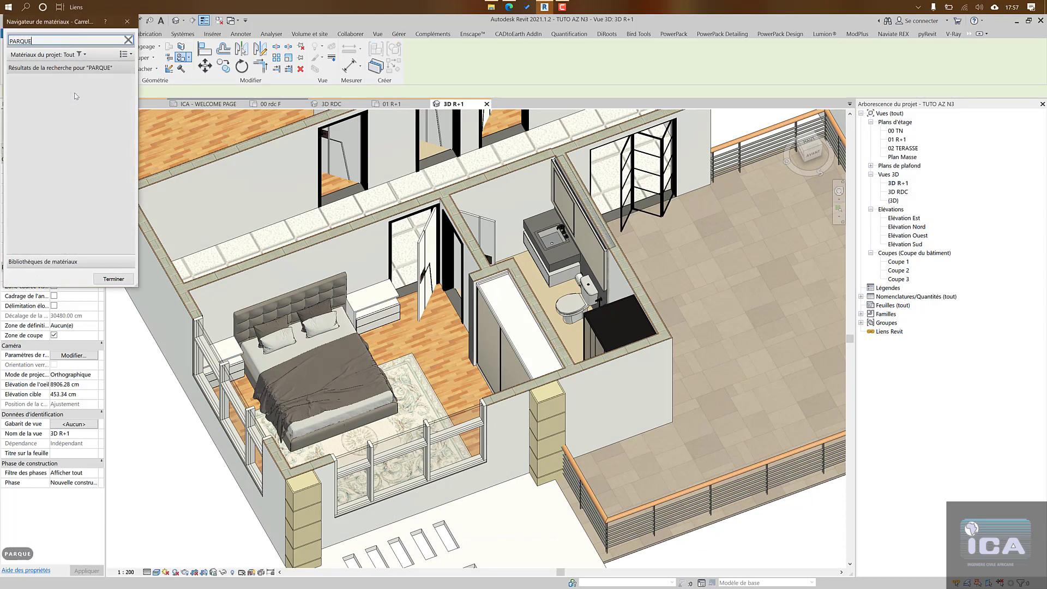
click(38, 106)
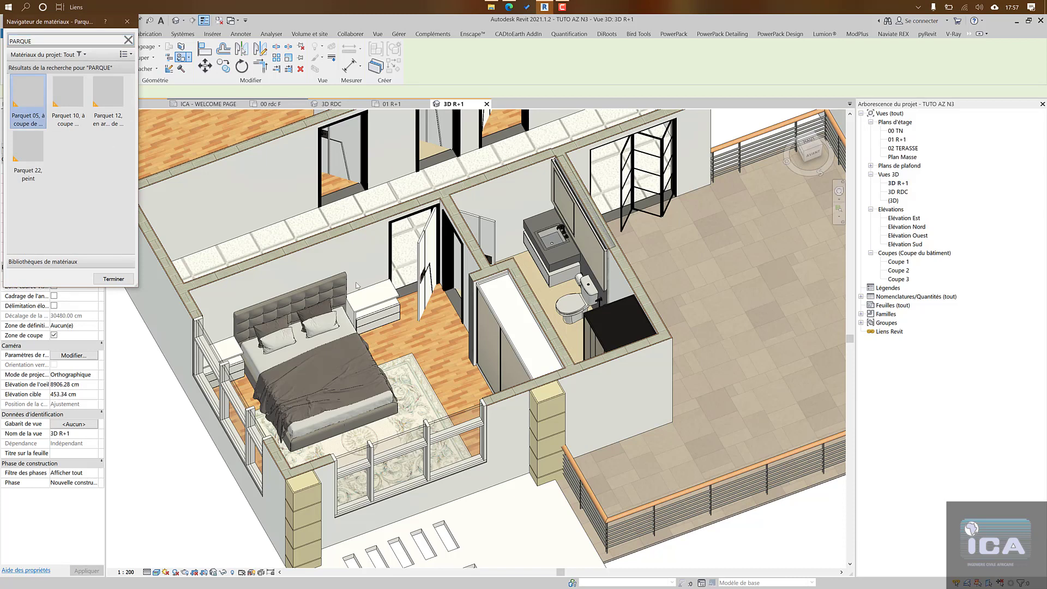
click(440, 346)
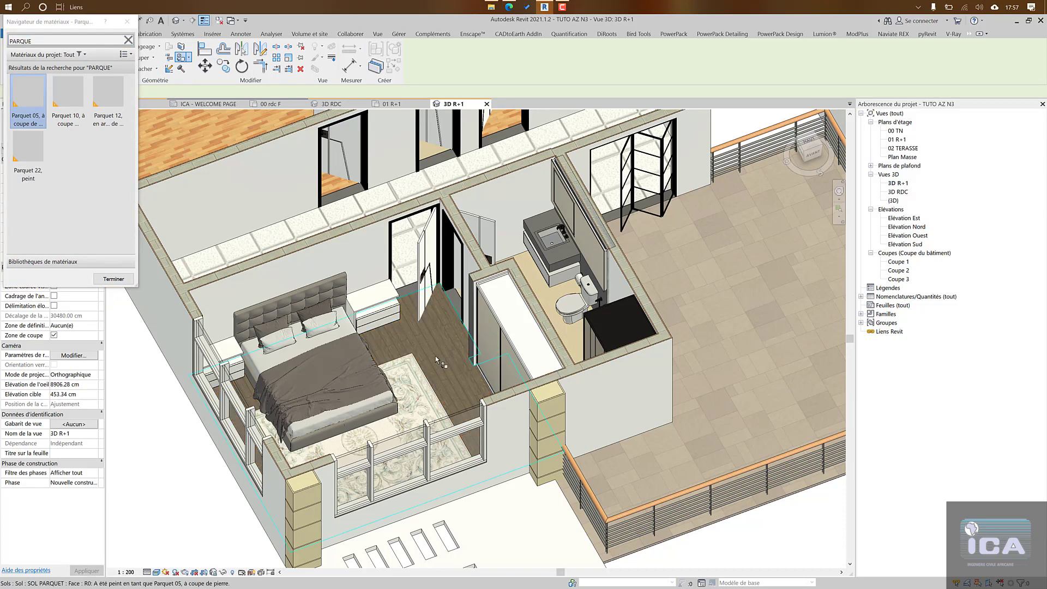
click(557, 308)
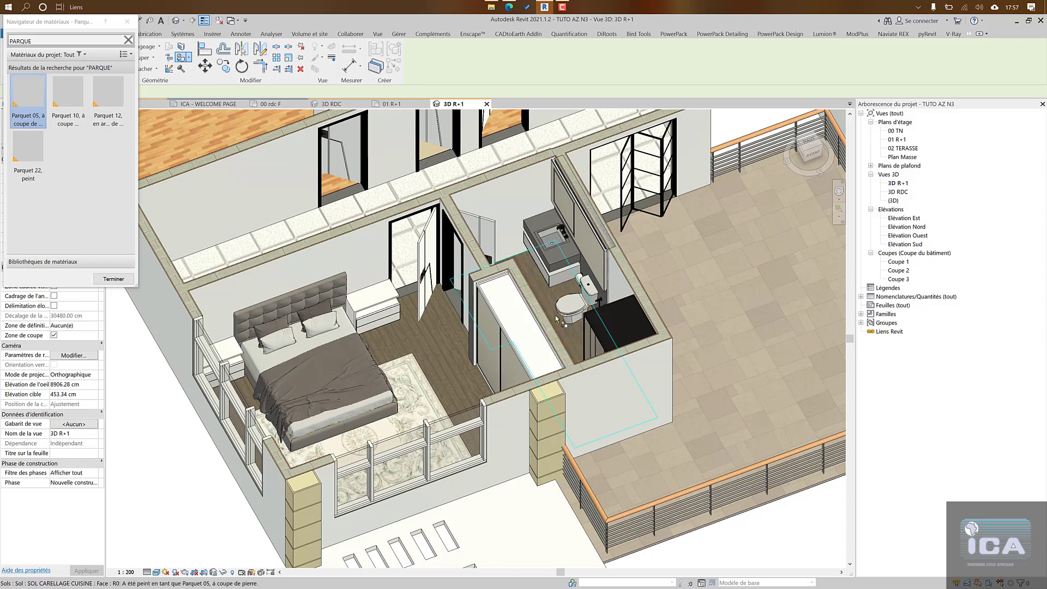
Step: Paint the corridor and the two rear room floors with Parquet 10, and the small room between them with Parquet 12 after trying other parquets
click(68, 93)
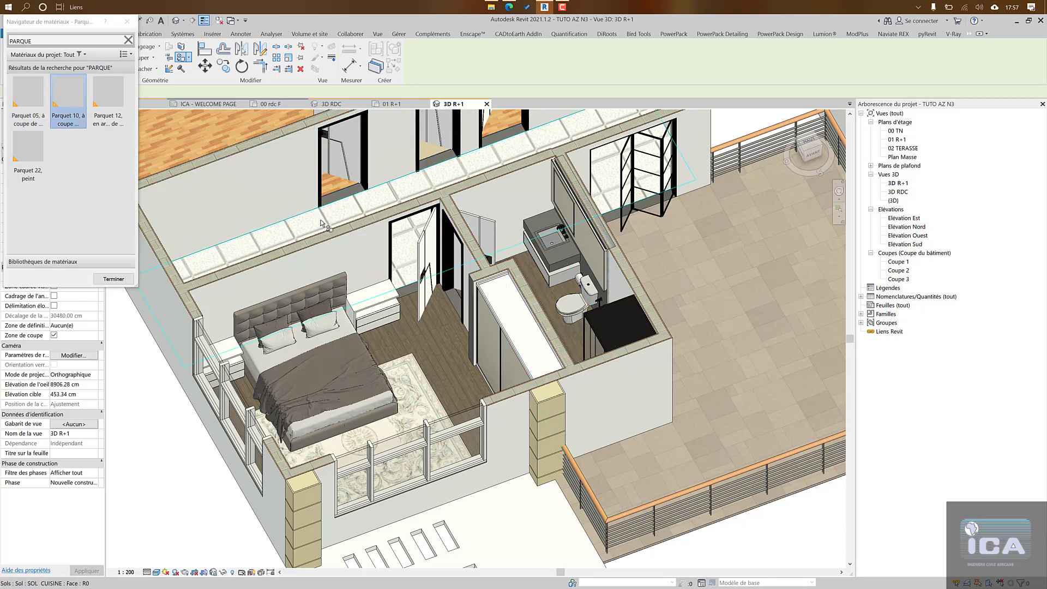
middle_drag(326, 251, 344, 347)
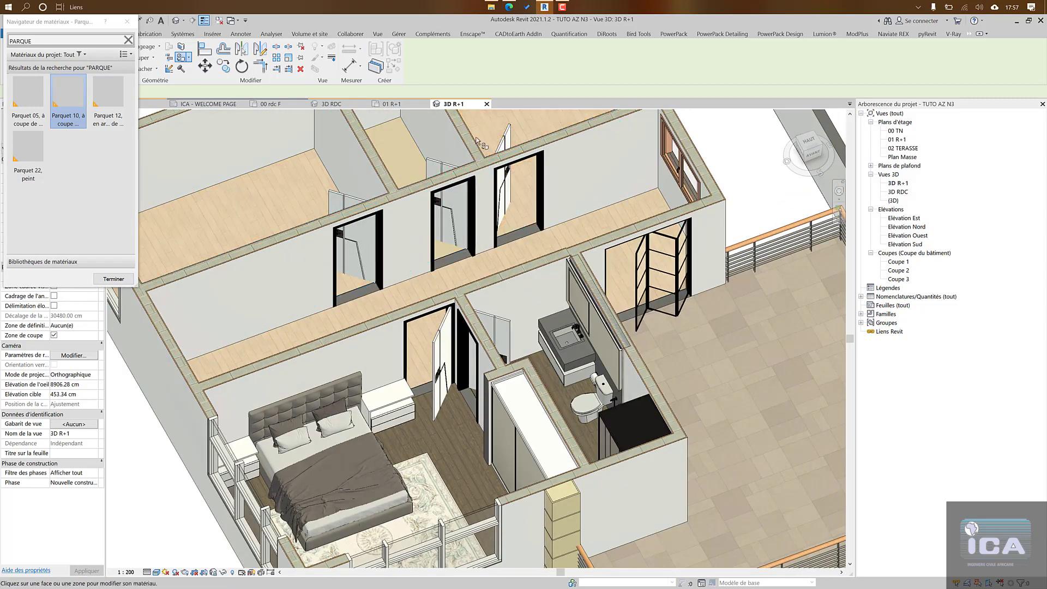
click(108, 92)
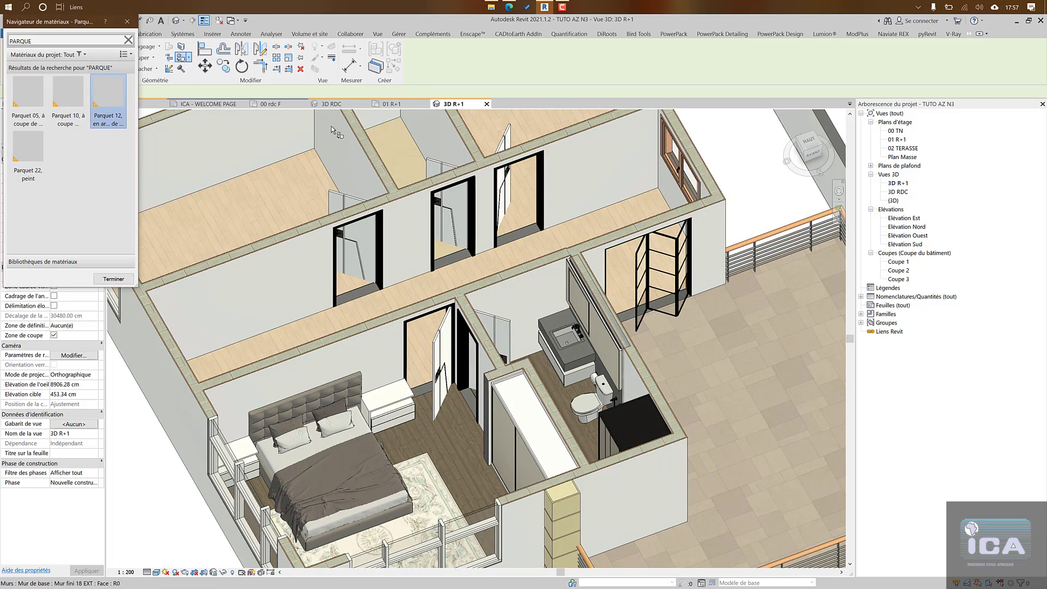
click(402, 145)
click(40, 106)
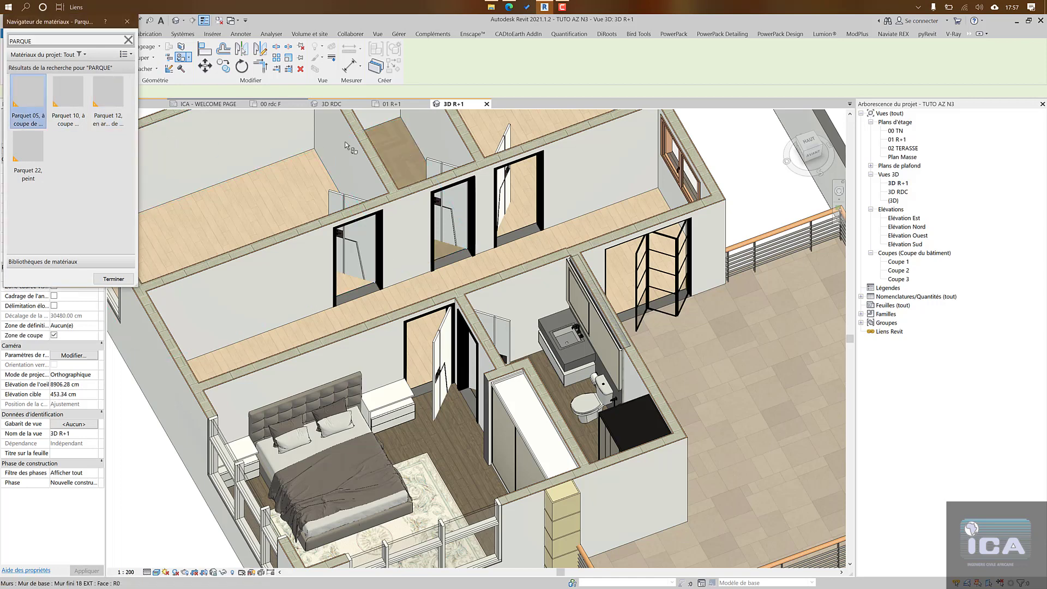
click(398, 144)
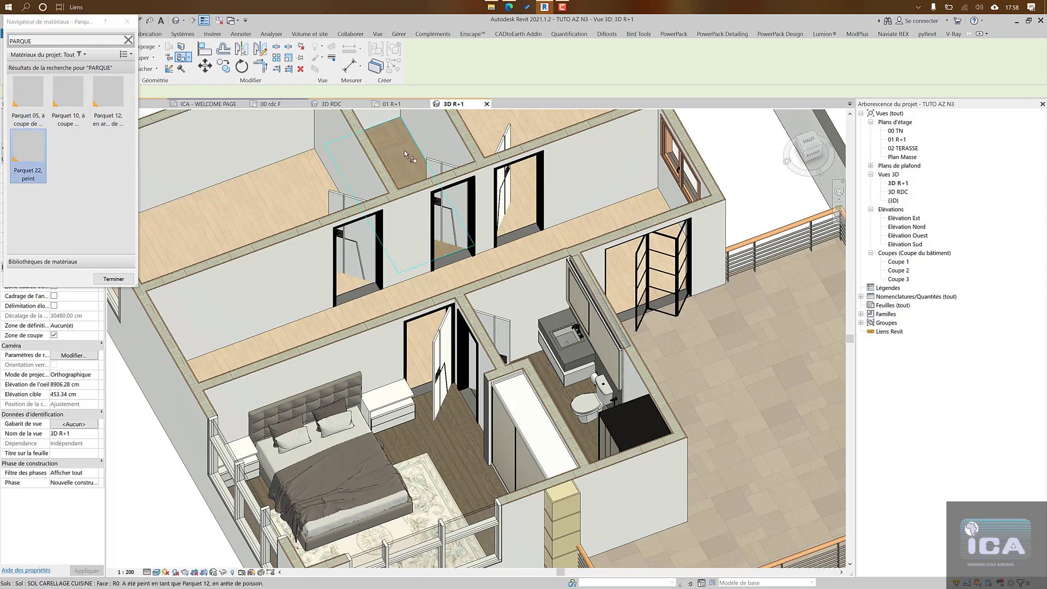
click(404, 150)
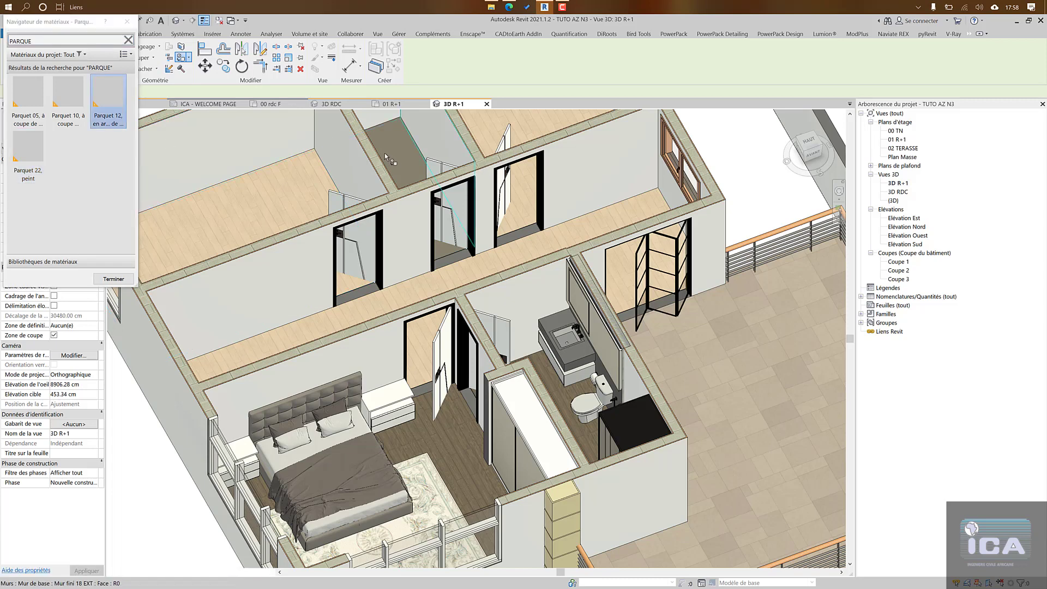
scroll(437, 211, down, 4)
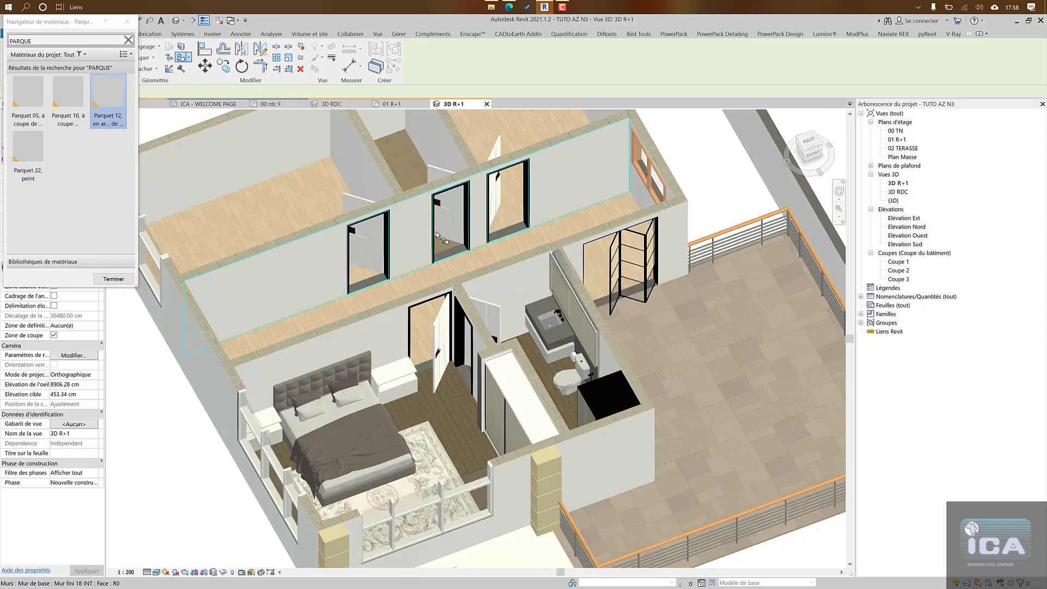
scroll(436, 259, down, 3)
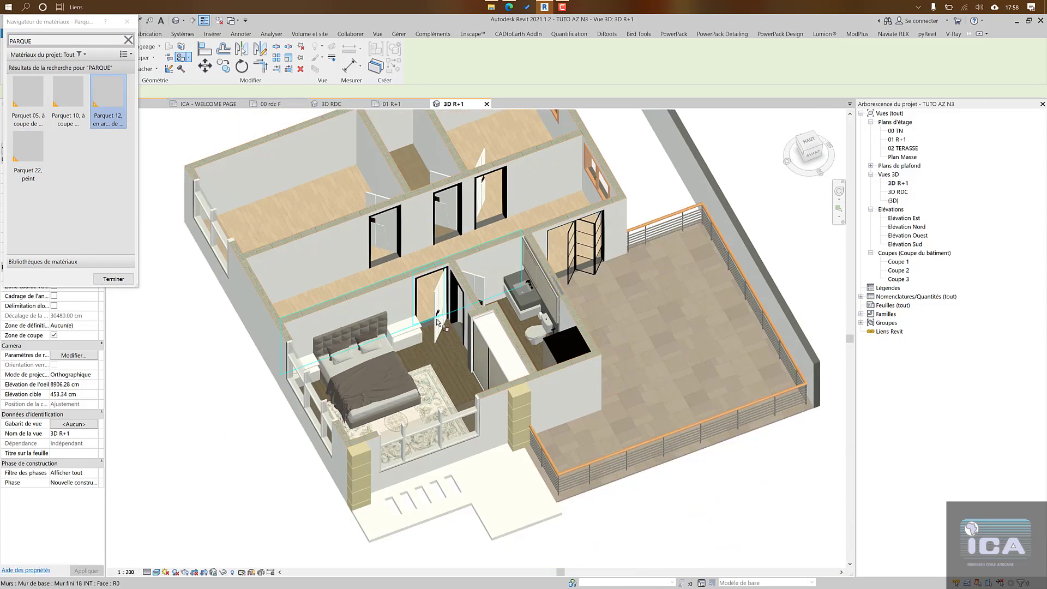
key(Escape)
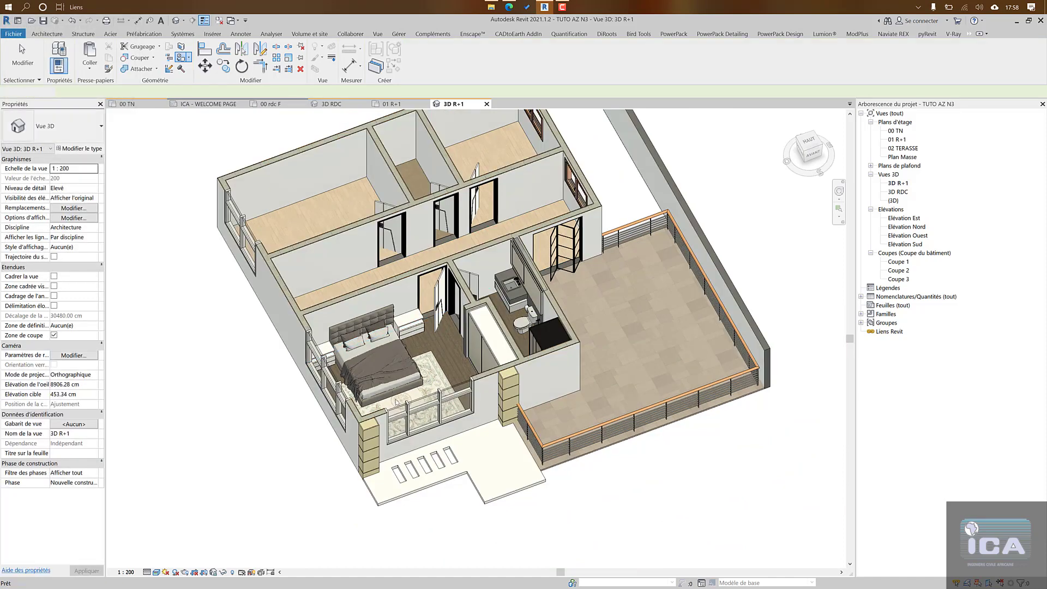
Step: Slide open the master bedroom wardrobe's left door, trying a Left Door Opening of 80 cm and settling on 50 cm
scroll(379, 401, up, 3)
scroll(376, 330, up, 2)
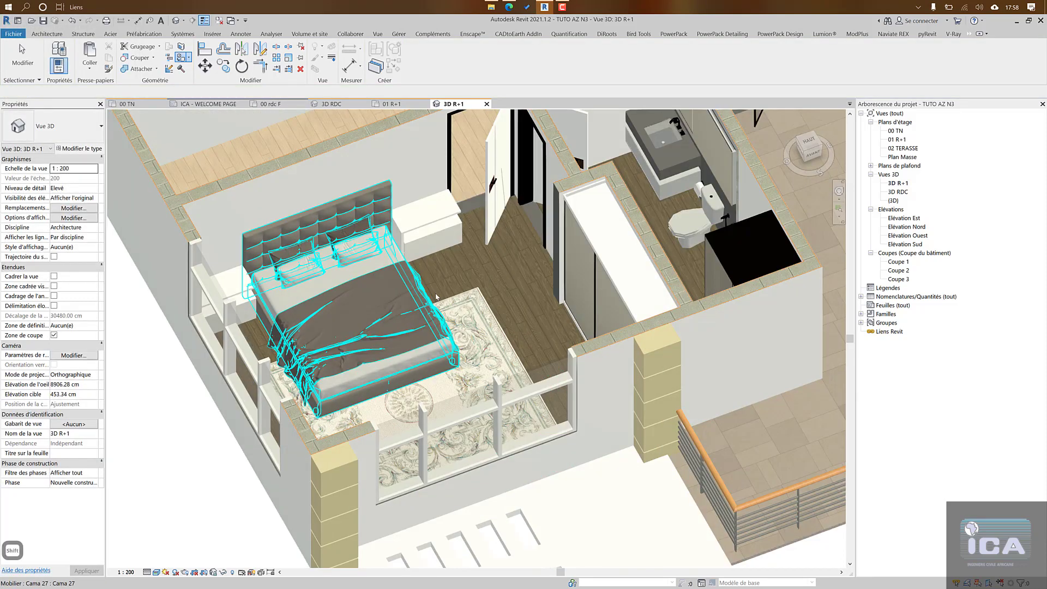
key(shift)
shift+middle_drag(343, 321, 381, 345)
middle_drag(367, 301, 289, 214)
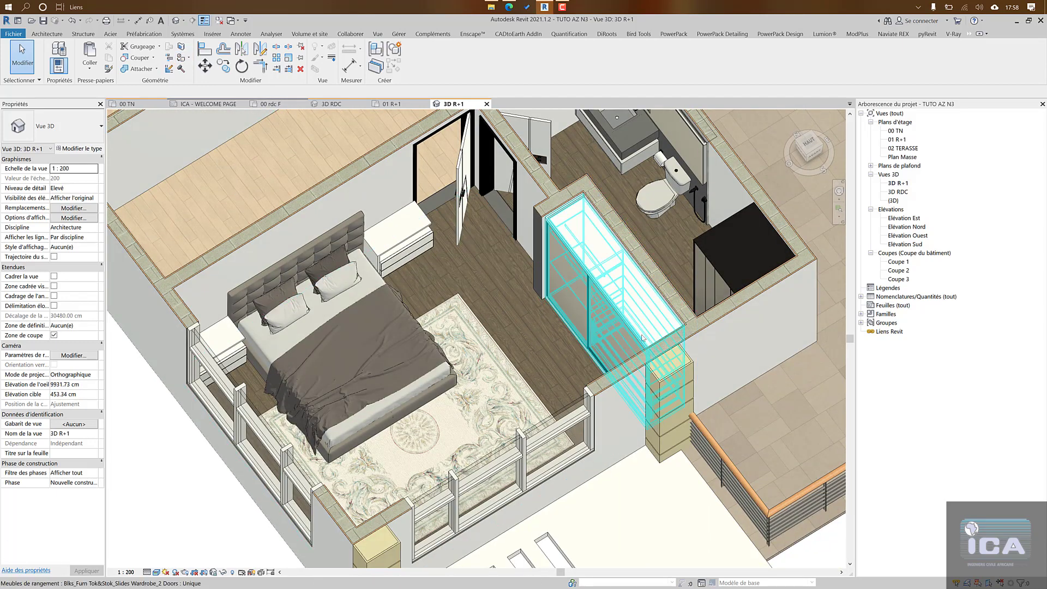
middle_drag(475, 358, 452, 349)
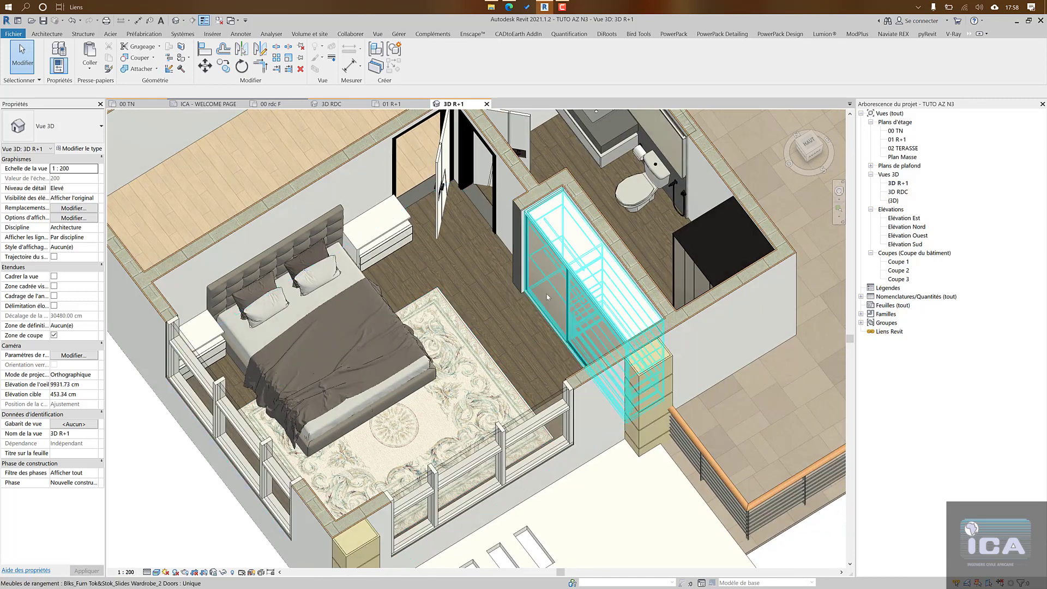
click(548, 297)
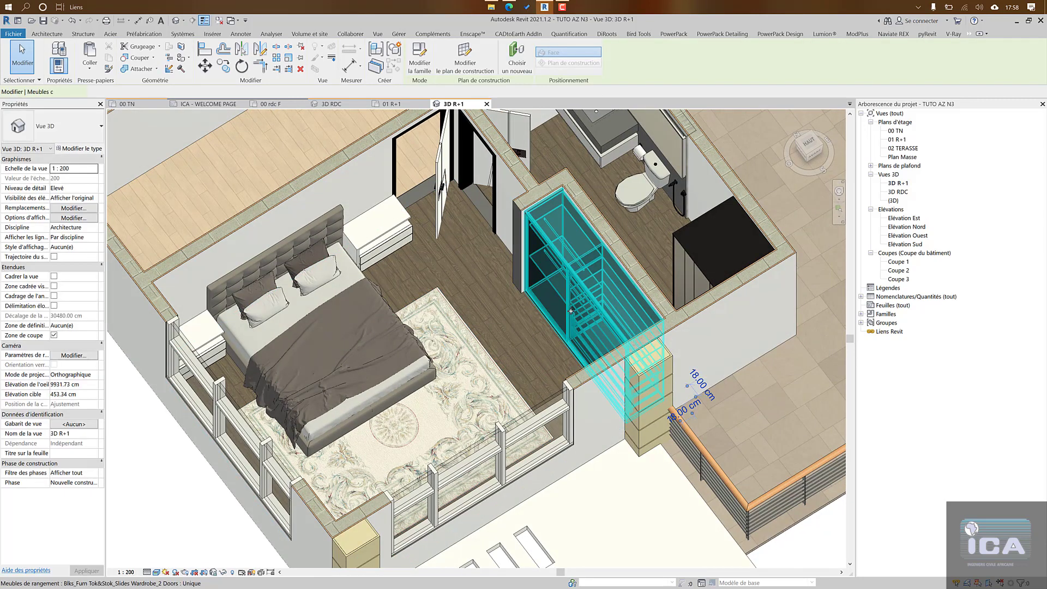
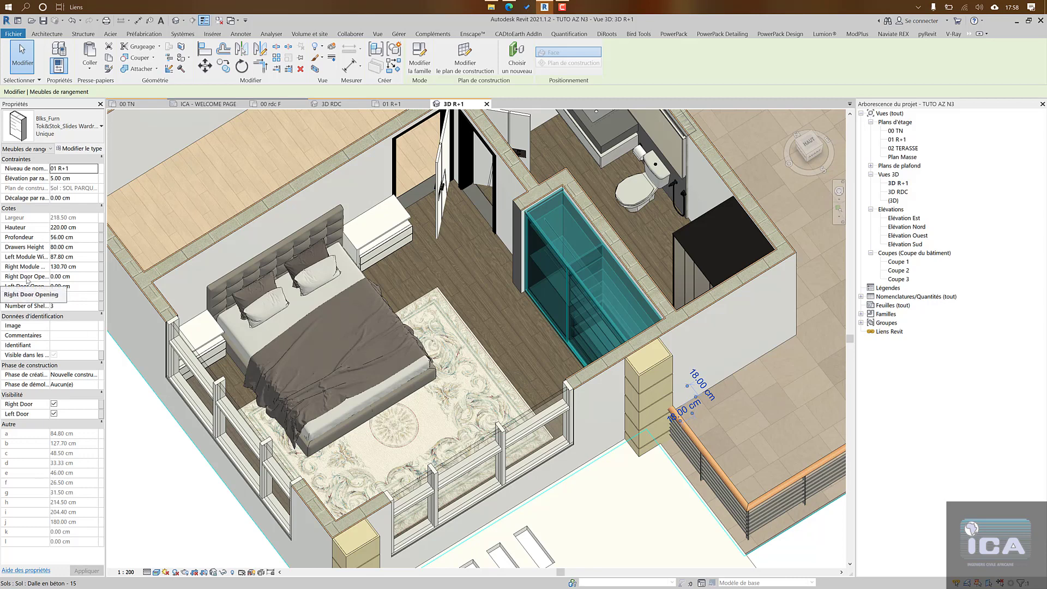
click(74, 286)
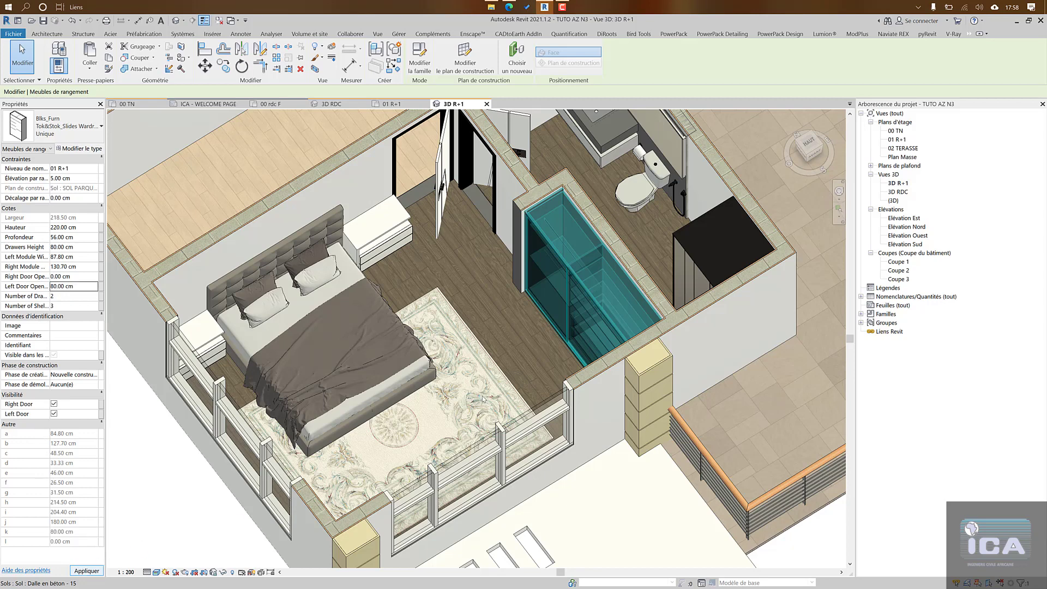
key(Escape)
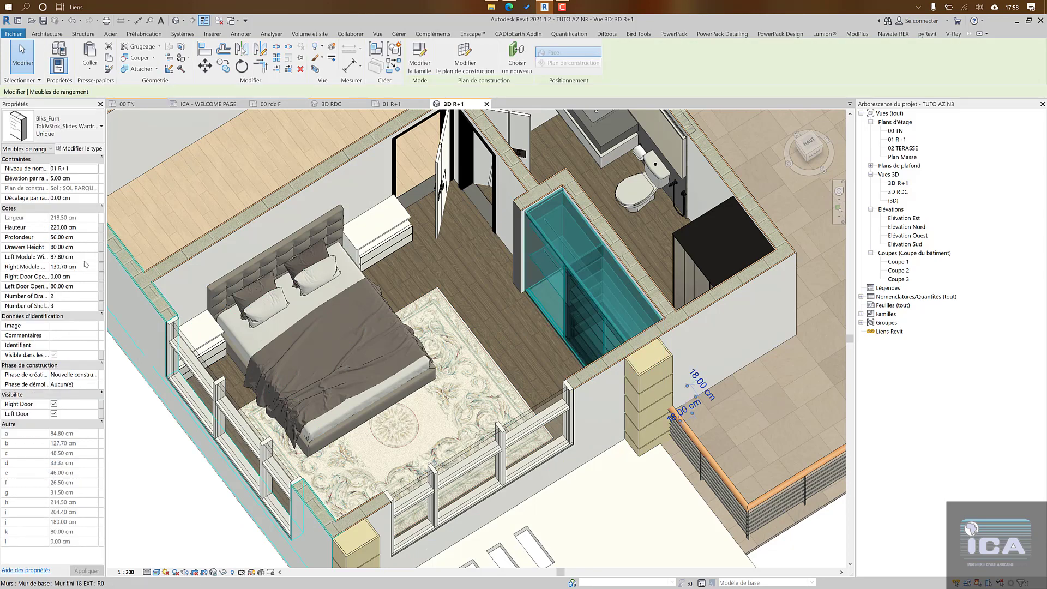
click(85, 286)
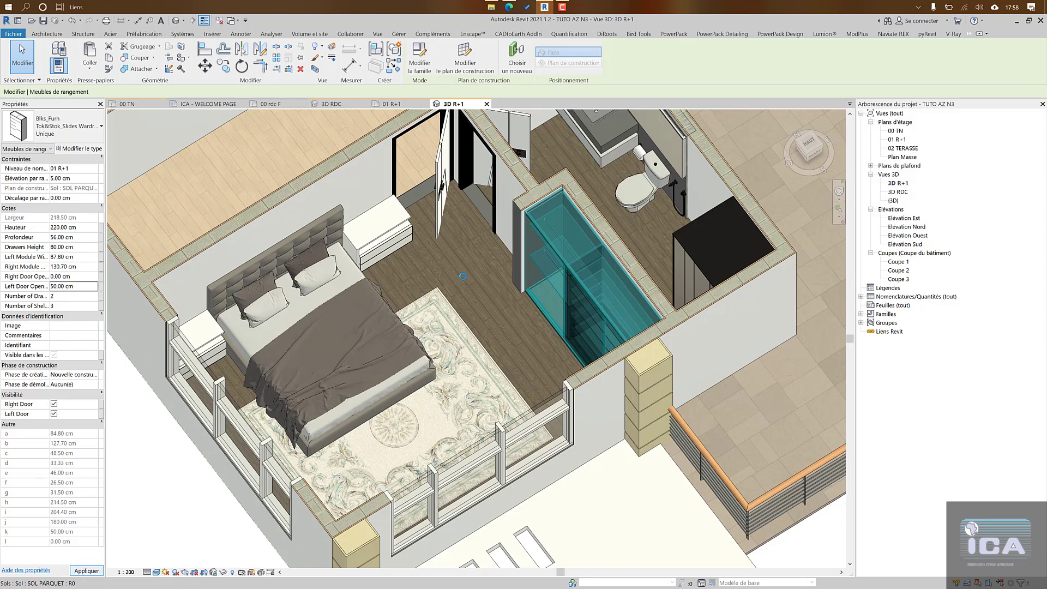
key(Escape)
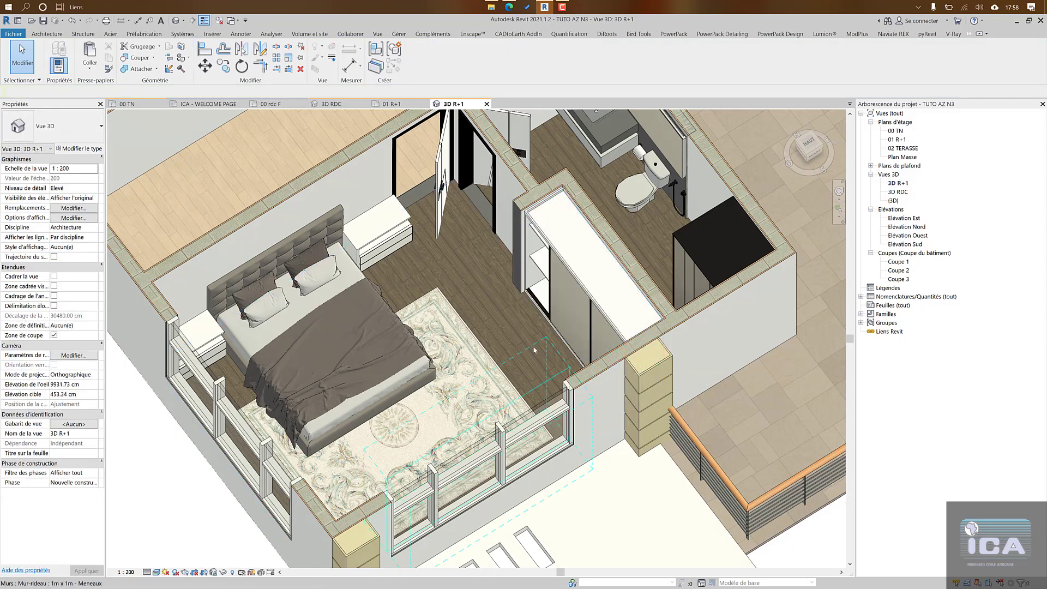
Step: Examine the bathroom fixtures, the opened wardrobe, the corridor and the terrace of the upper floor in 3D
scroll(599, 347, down, 1)
middle_drag(599, 347, 478, 436)
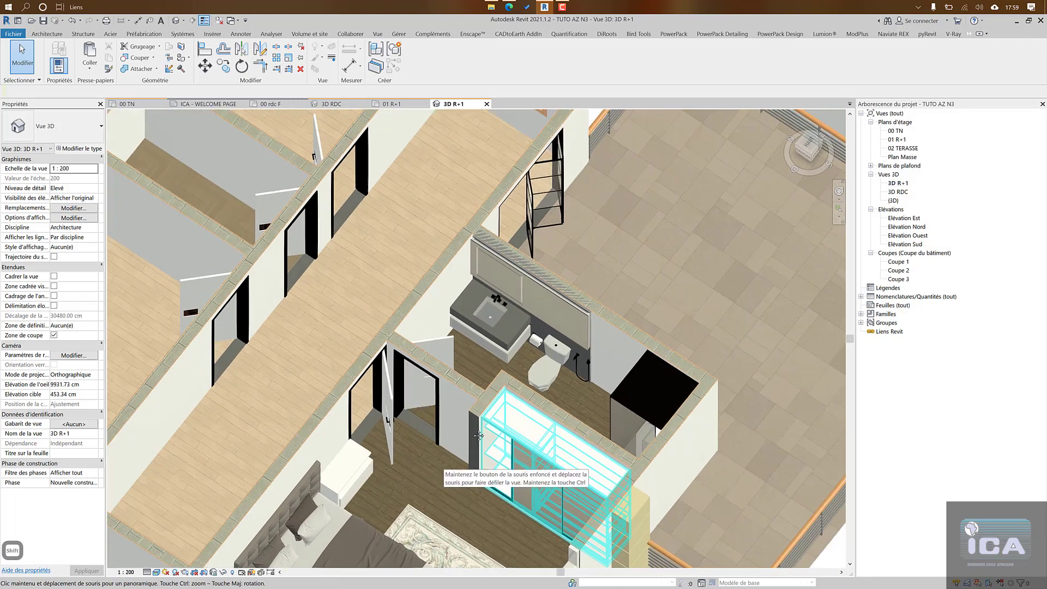
scroll(557, 315, up, 2)
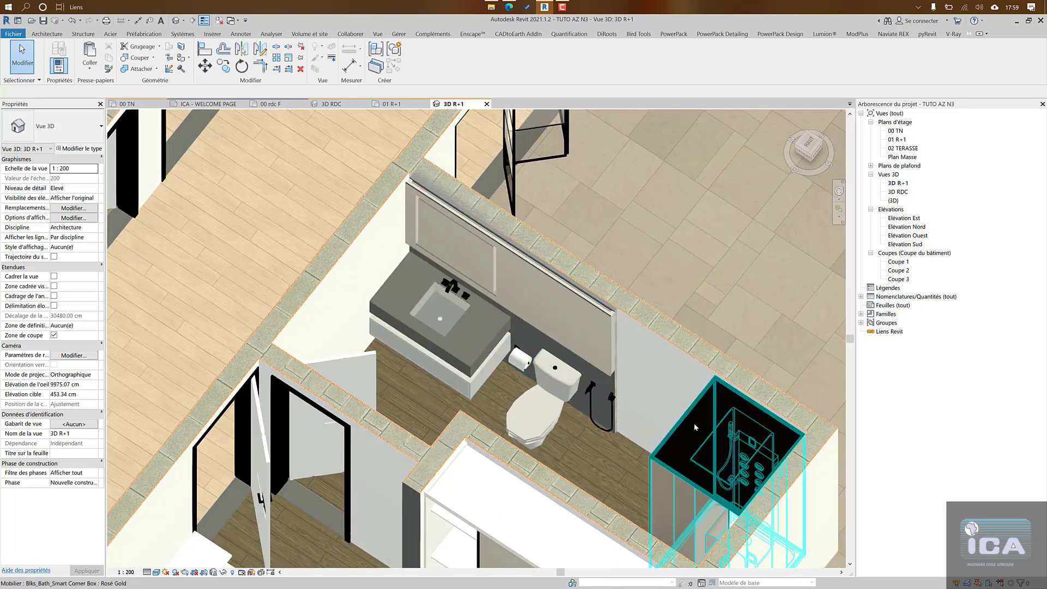
scroll(693, 423, down, 5)
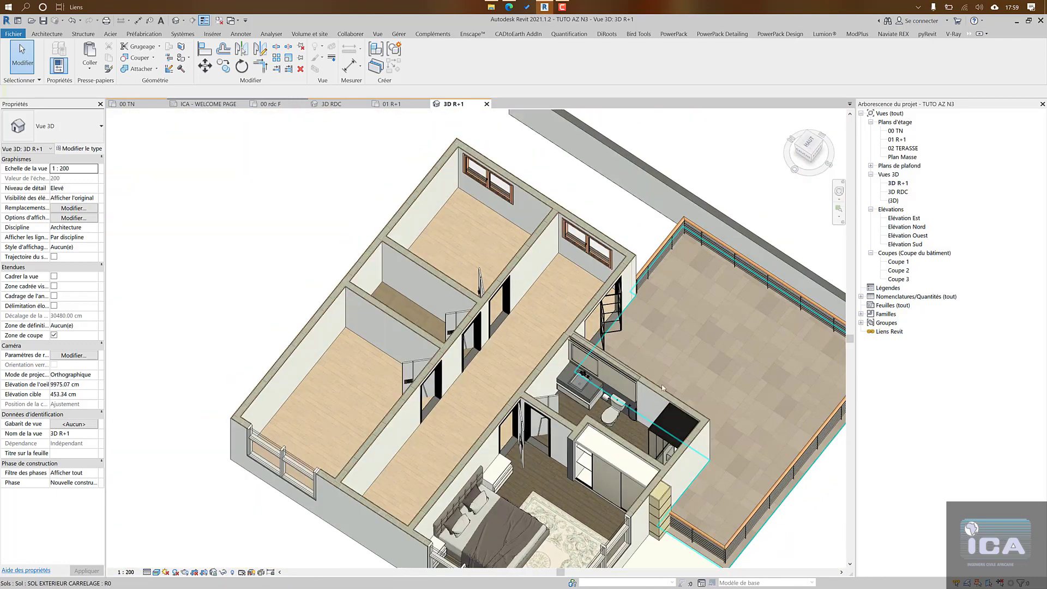
middle_drag(611, 507, 785, 354)
scroll(689, 258, up, 4)
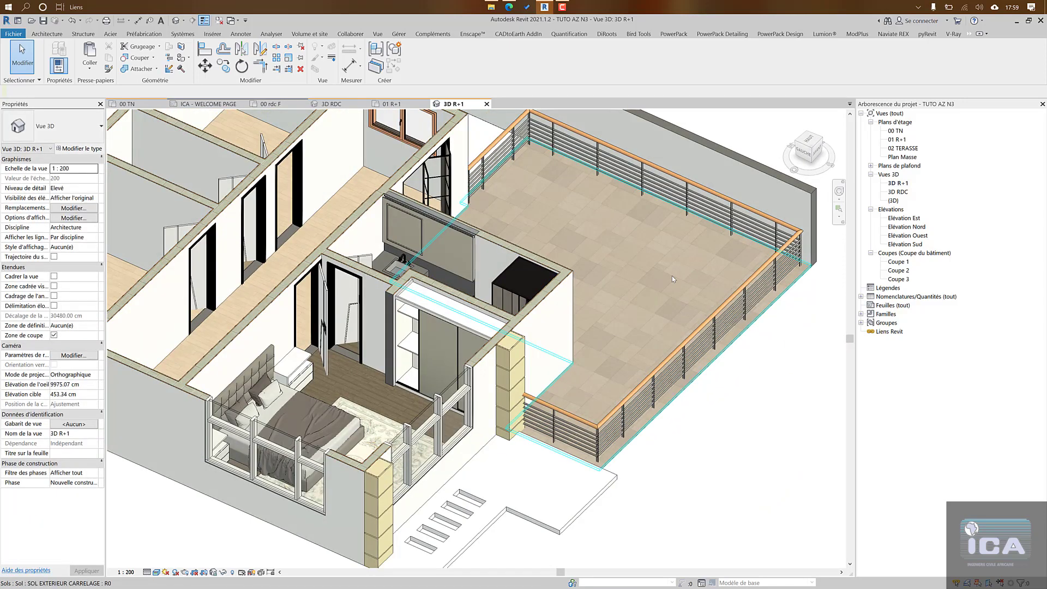
middle_drag(668, 315, 588, 343)
scroll(649, 351, down, 1)
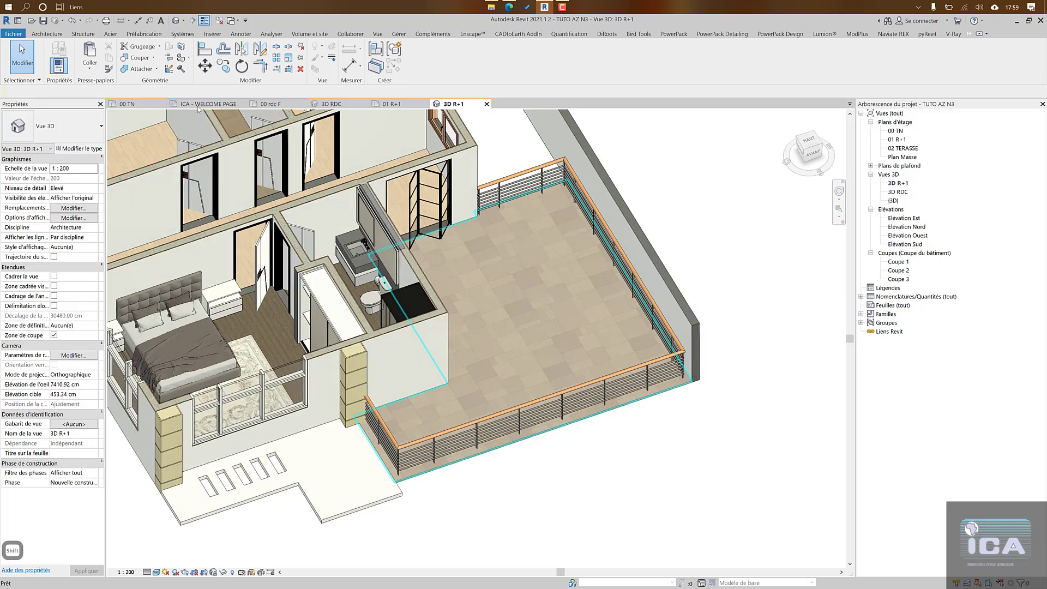
Step: Open the 00 TN floor plan and show the whole furnished ground level
click(128, 104)
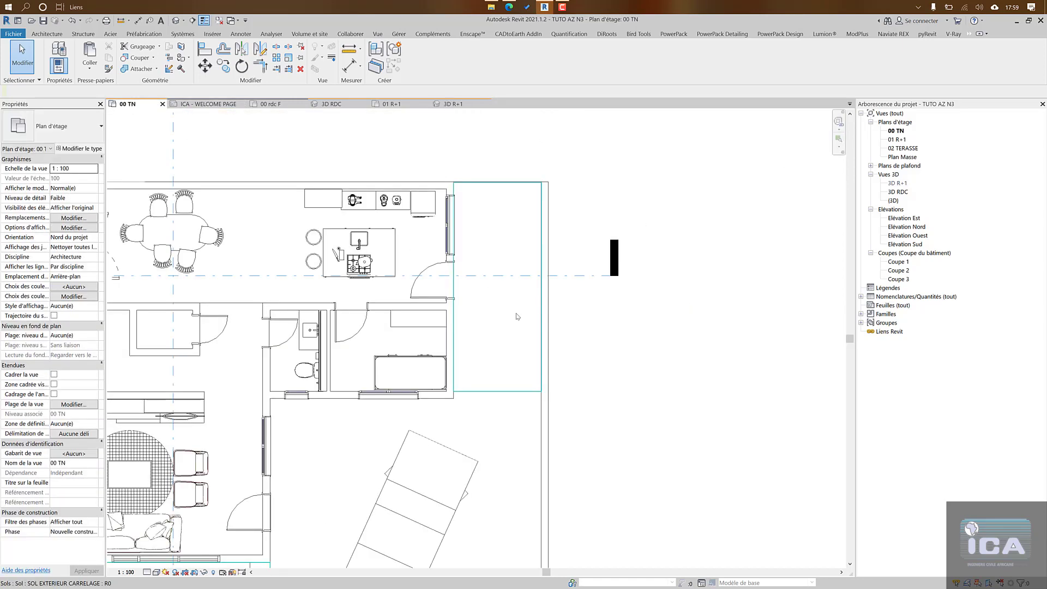
scroll(517, 315, down, 2)
middle_drag(521, 307, 522, 282)
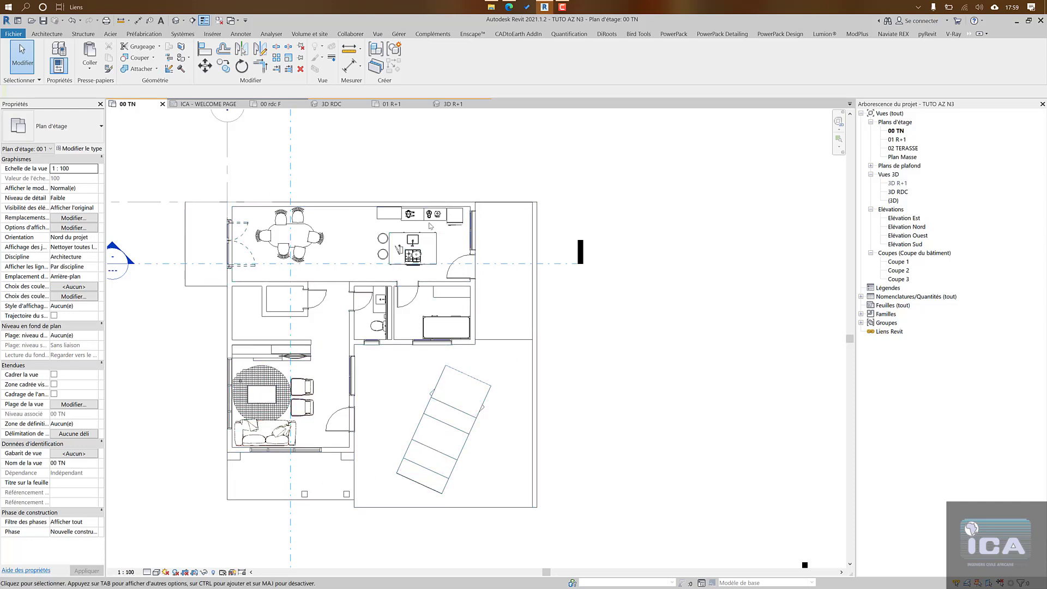
Step: Browse the vegetation category (végétation) of the Enscape asset library for a potted indoor plant
key(Escape)
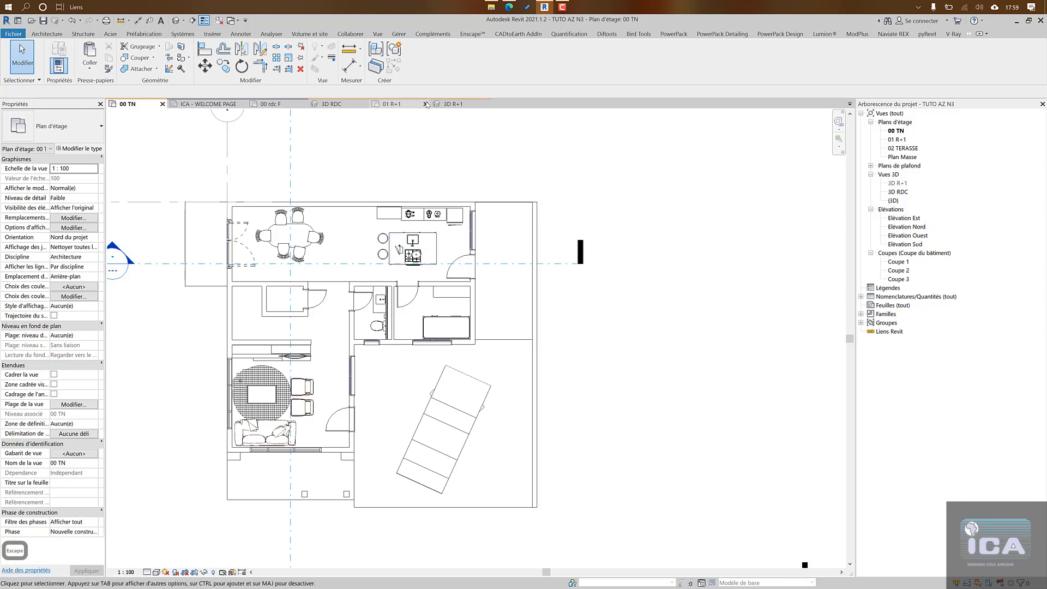
click(471, 34)
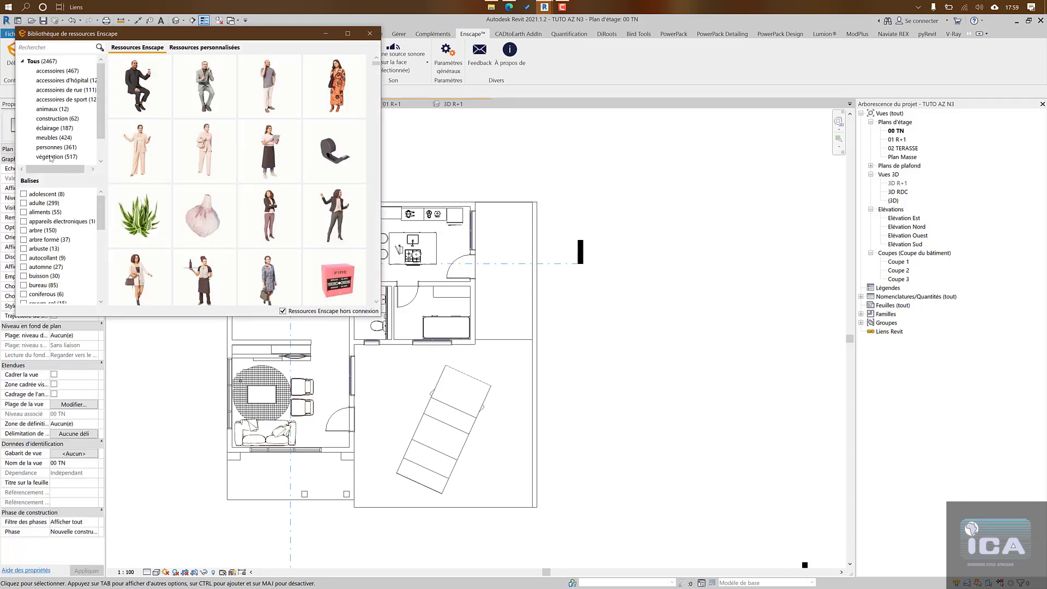
click(51, 157)
drag(307, 39, 812, 45)
scroll(784, 157, down, 5)
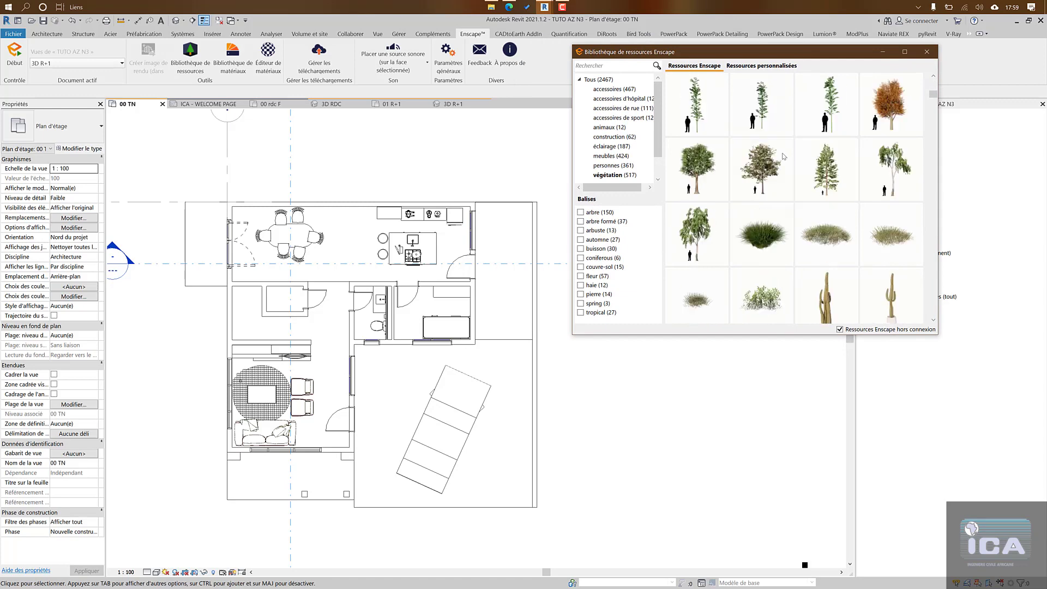
scroll(783, 156, down, 8)
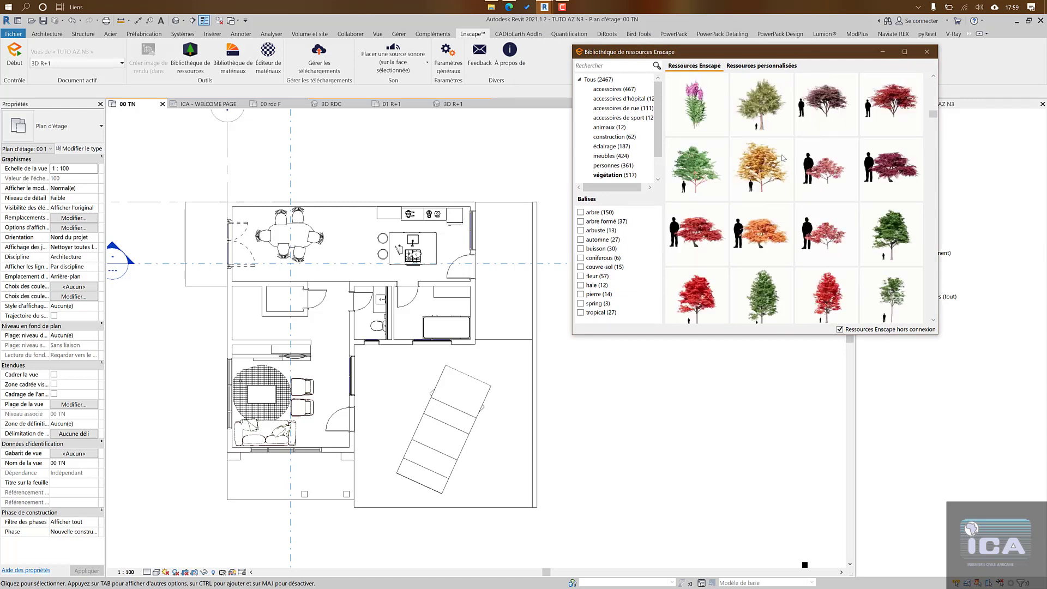
scroll(784, 157, down, 8)
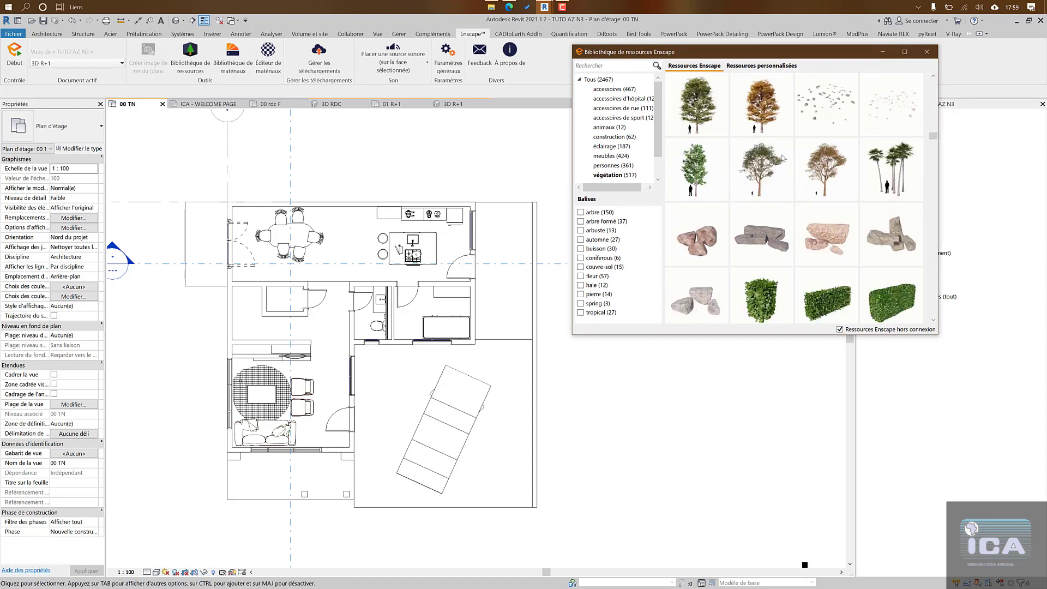
scroll(784, 158, down, 8)
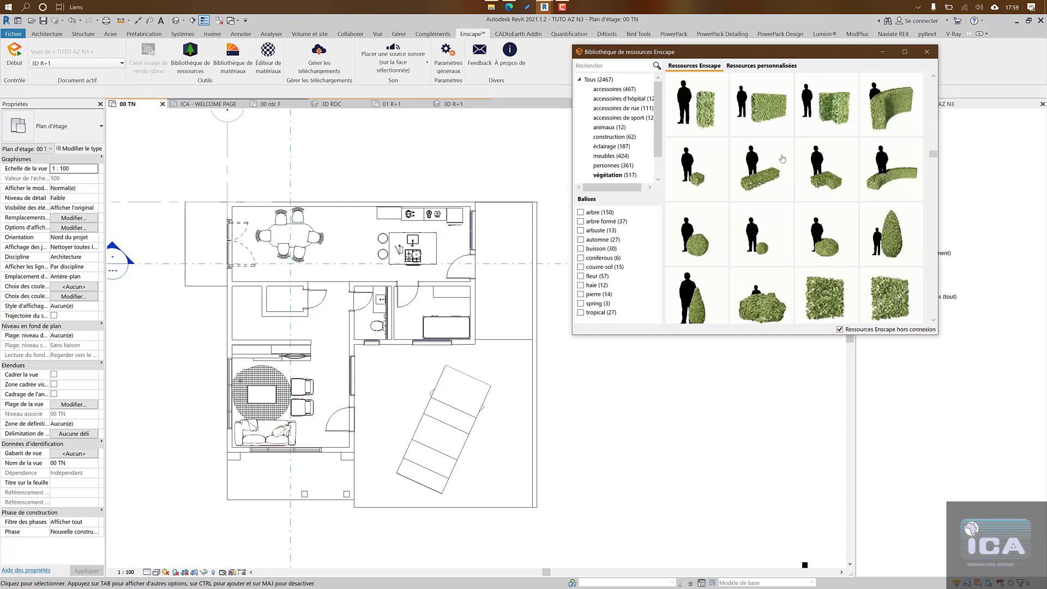
scroll(784, 158, down, 8)
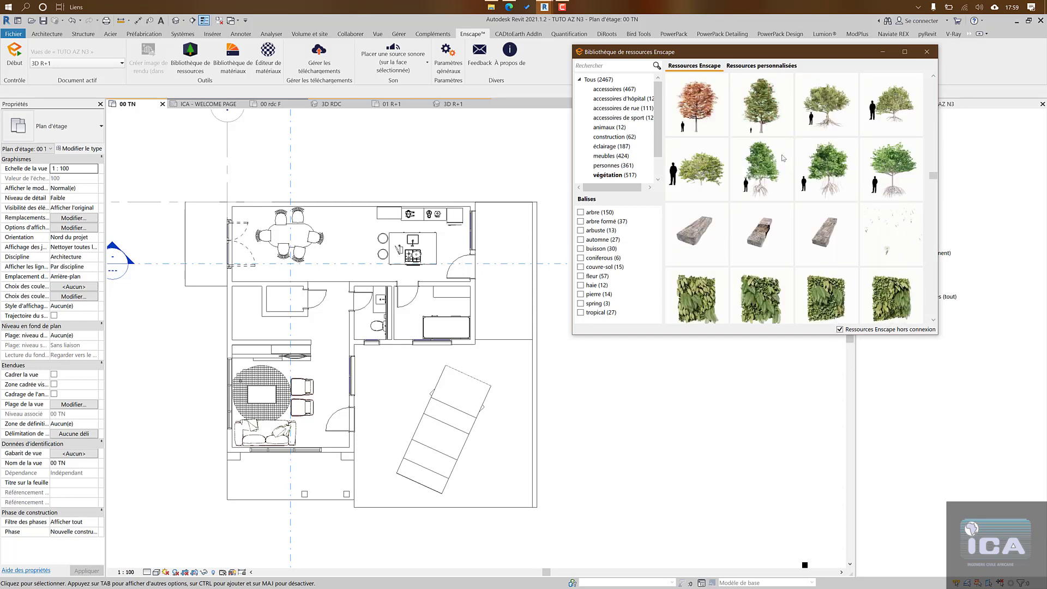
scroll(784, 158, down, 8)
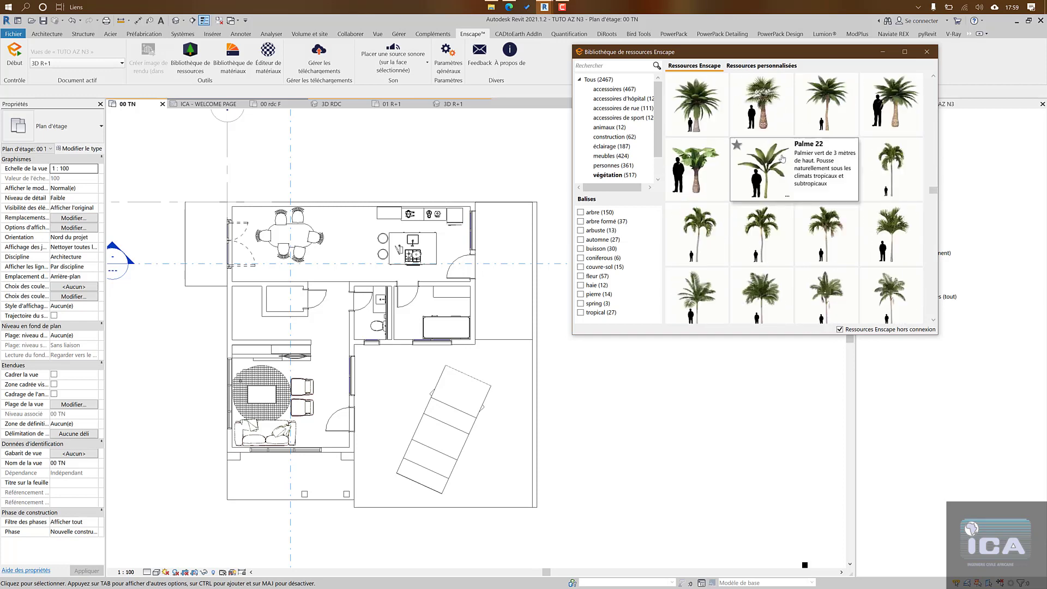
scroll(783, 158, down, 8)
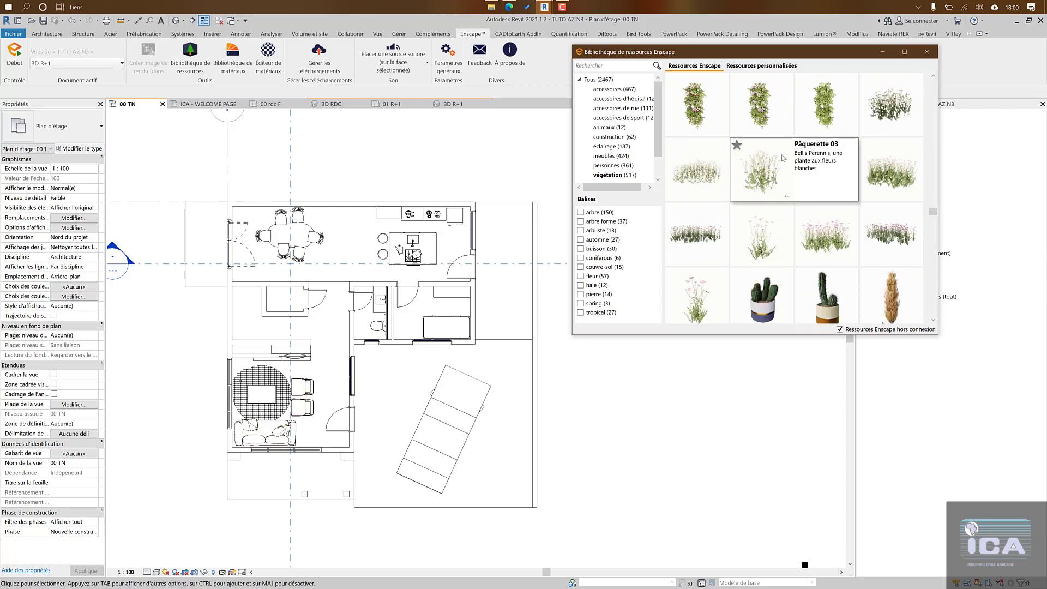
scroll(783, 158, down, 8)
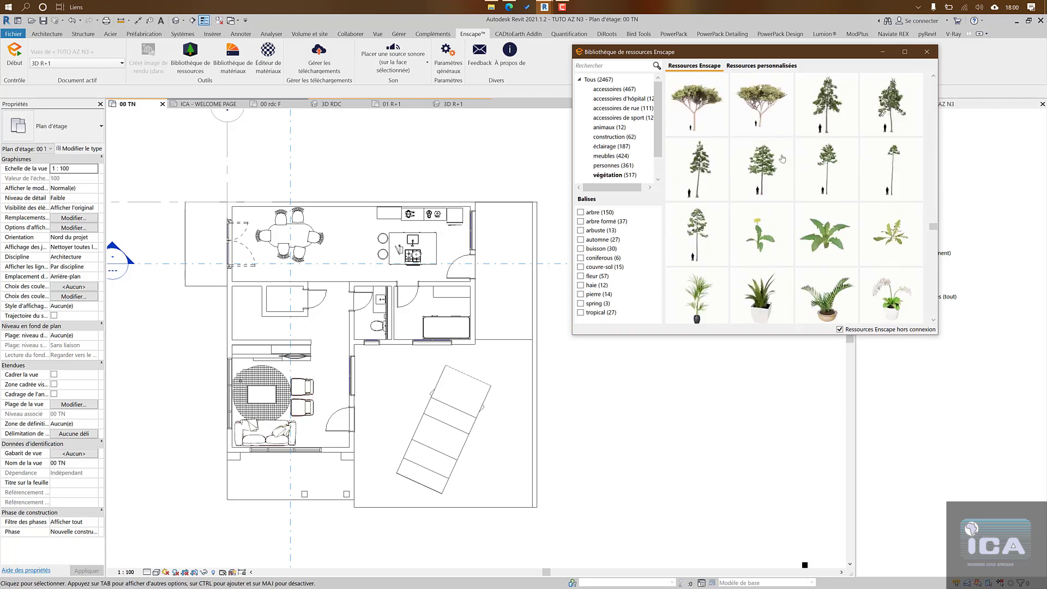
scroll(783, 158, down, 4)
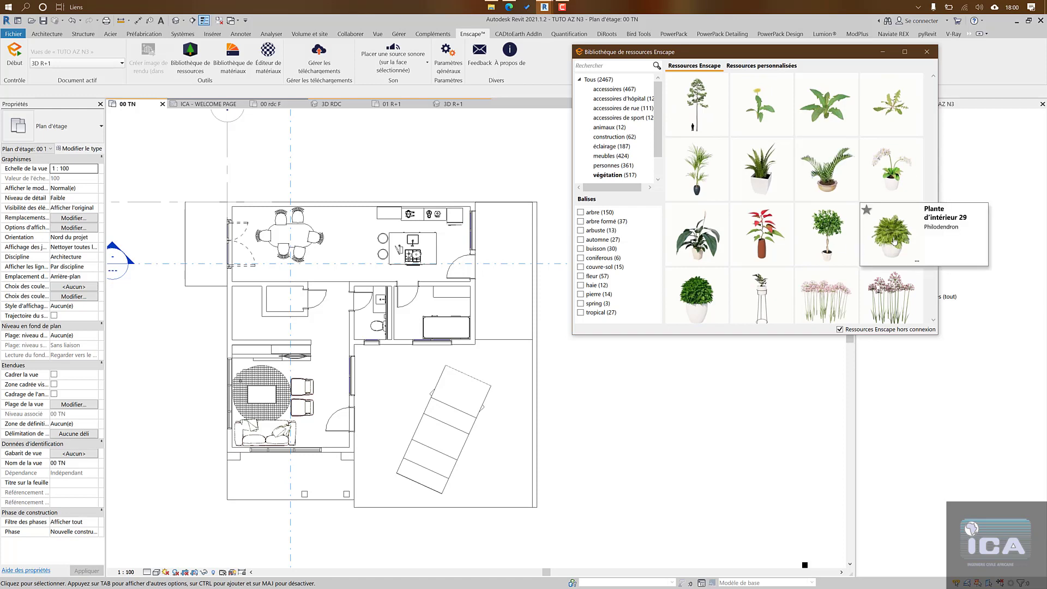
Step: Place the Plante d'intérieur 30 asset in the living room corner beside the door, about 30 cm from the wall, and close the library
click(695, 307)
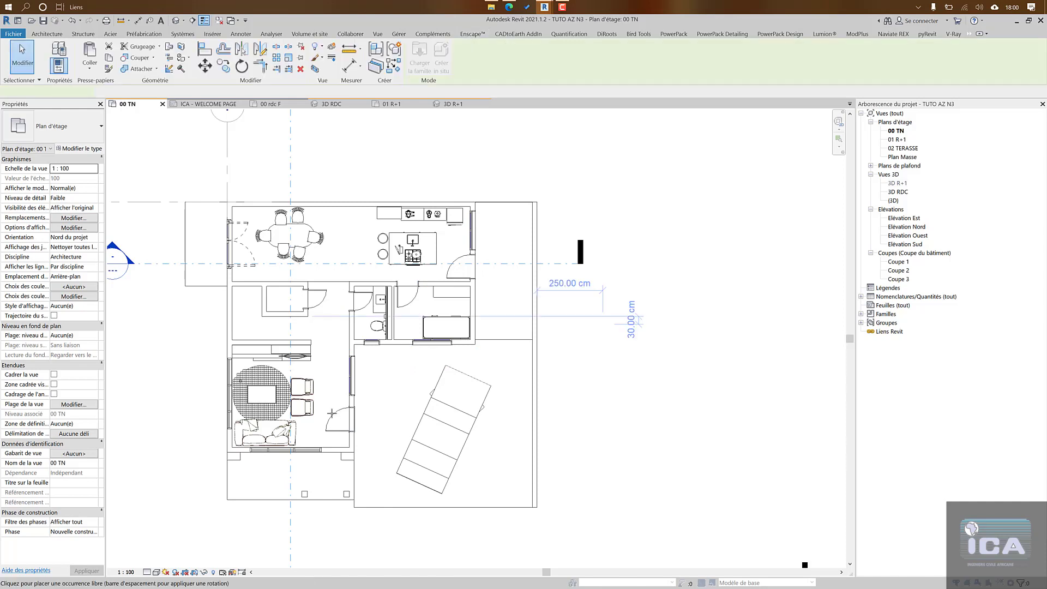
scroll(334, 439, up, 3)
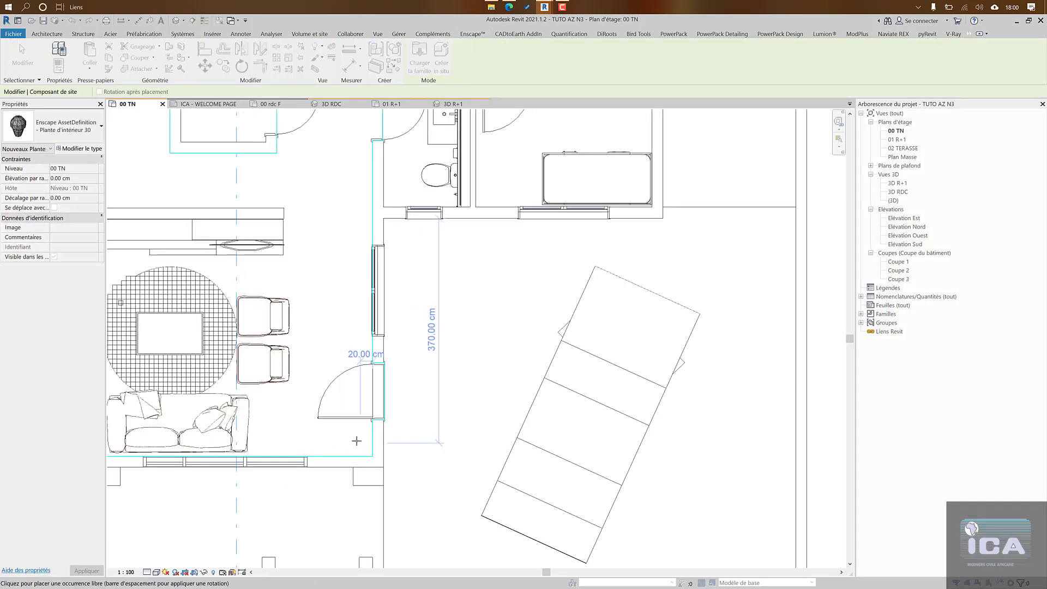
click(356, 441)
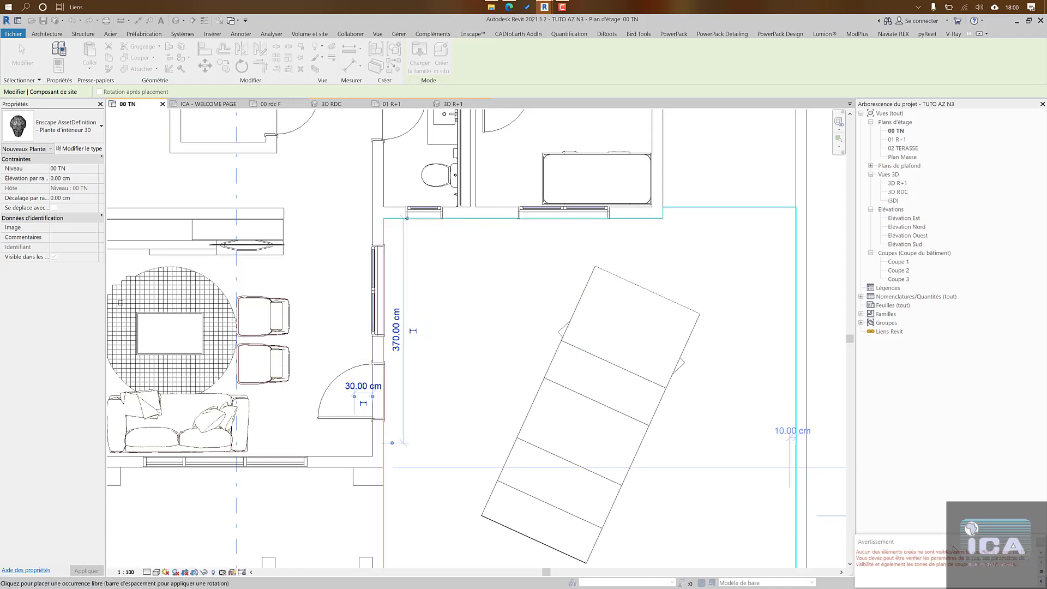
key(Escape)
key(Escape)
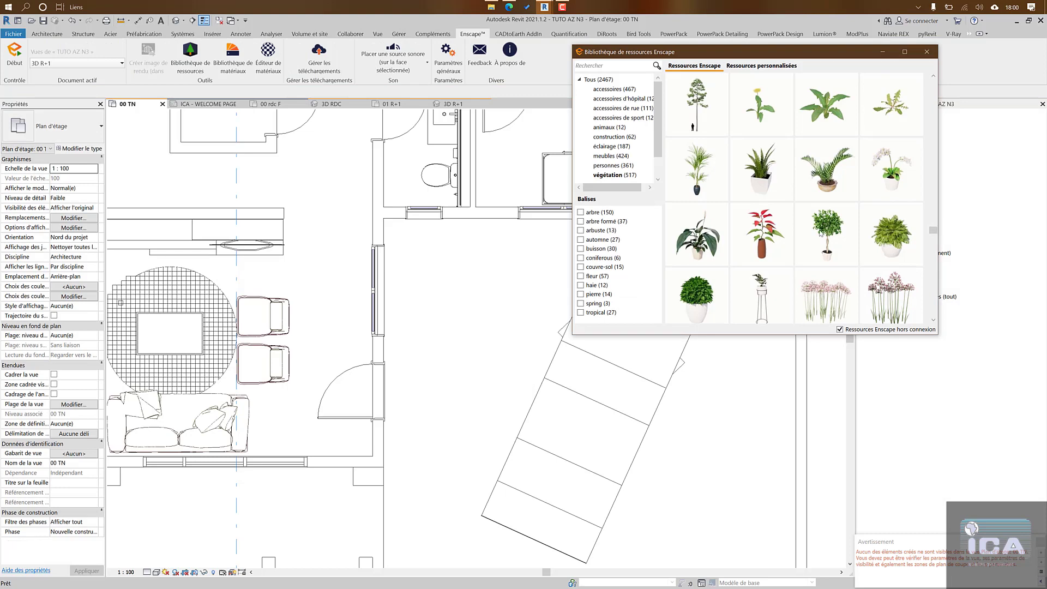
click(926, 51)
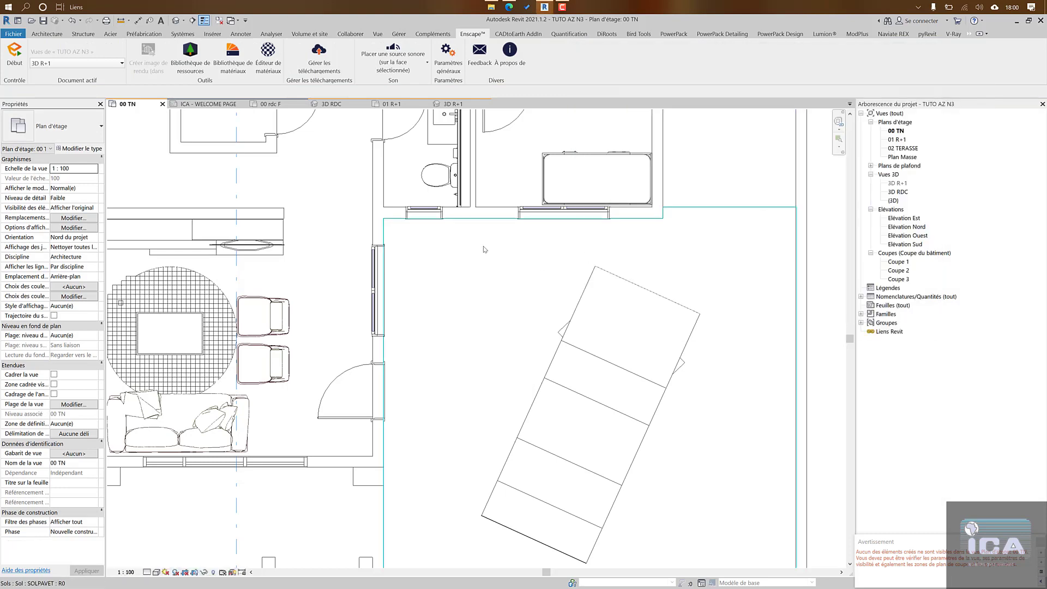
Step: Make the Plantes model category visible in the 00 TN floor plan through the visibility/graphics overrides
scroll(484, 249, down, 2)
middle_drag(486, 253, 502, 283)
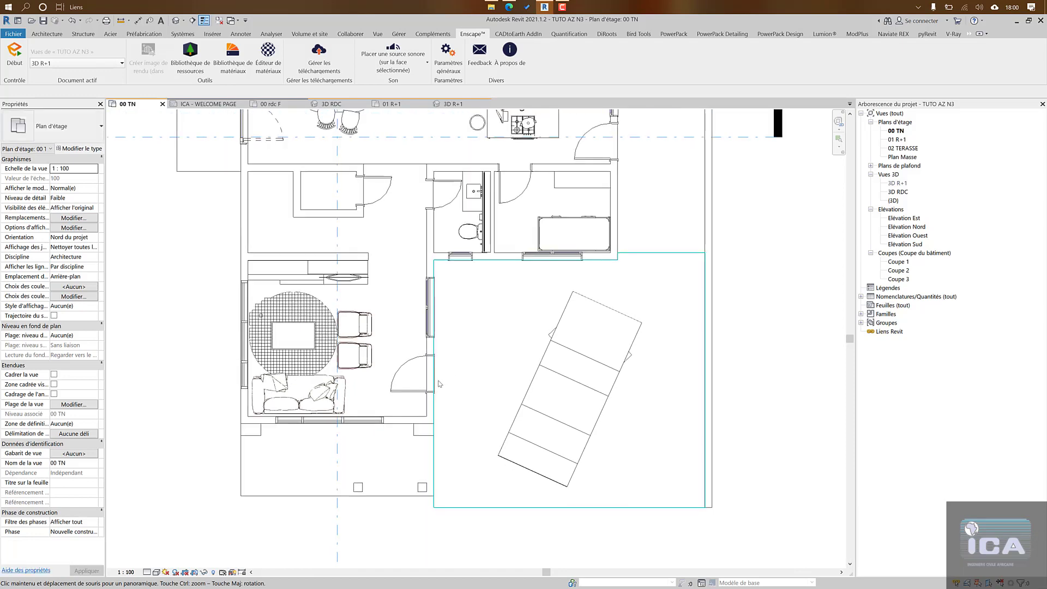
middle_drag(433, 423, 433, 431)
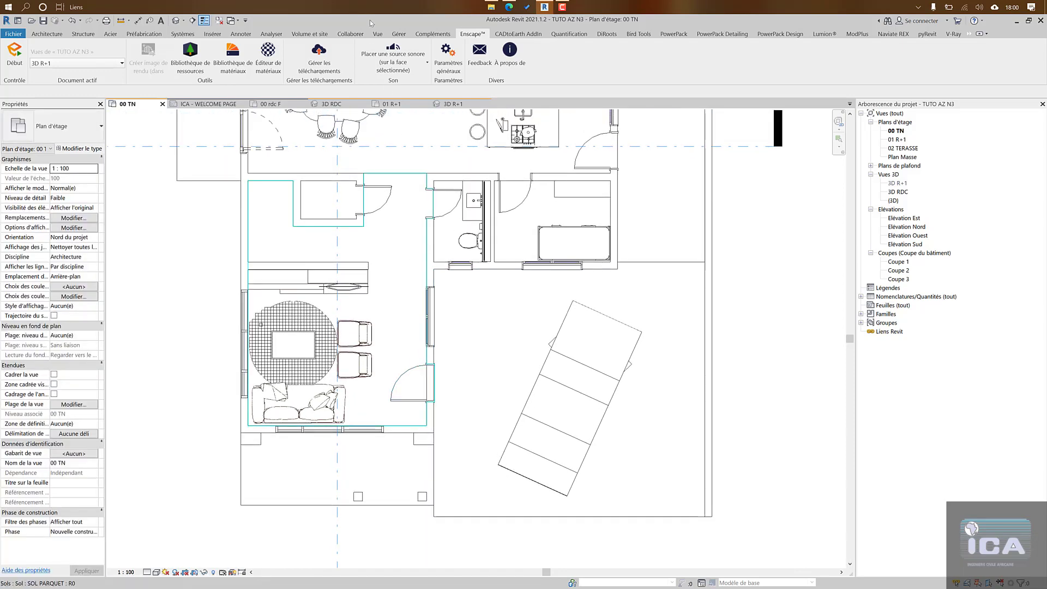
click(398, 33)
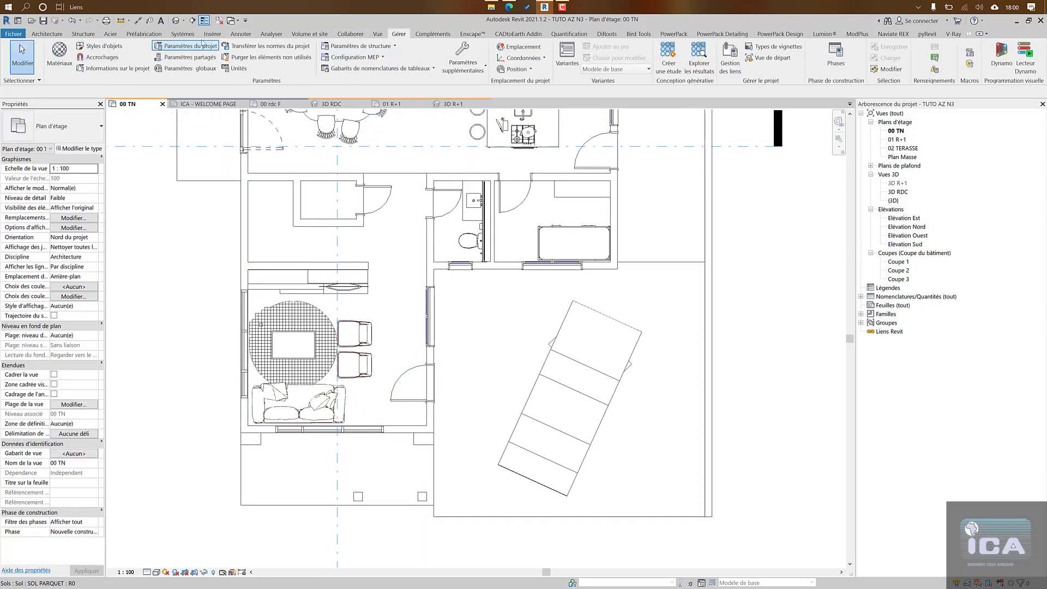
click(376, 34)
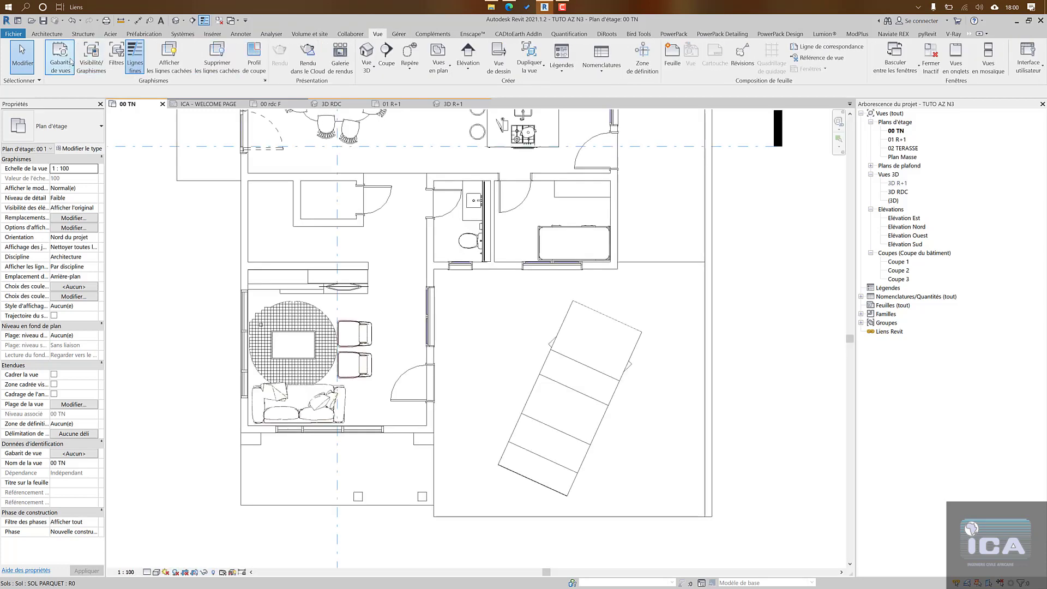
click(91, 59)
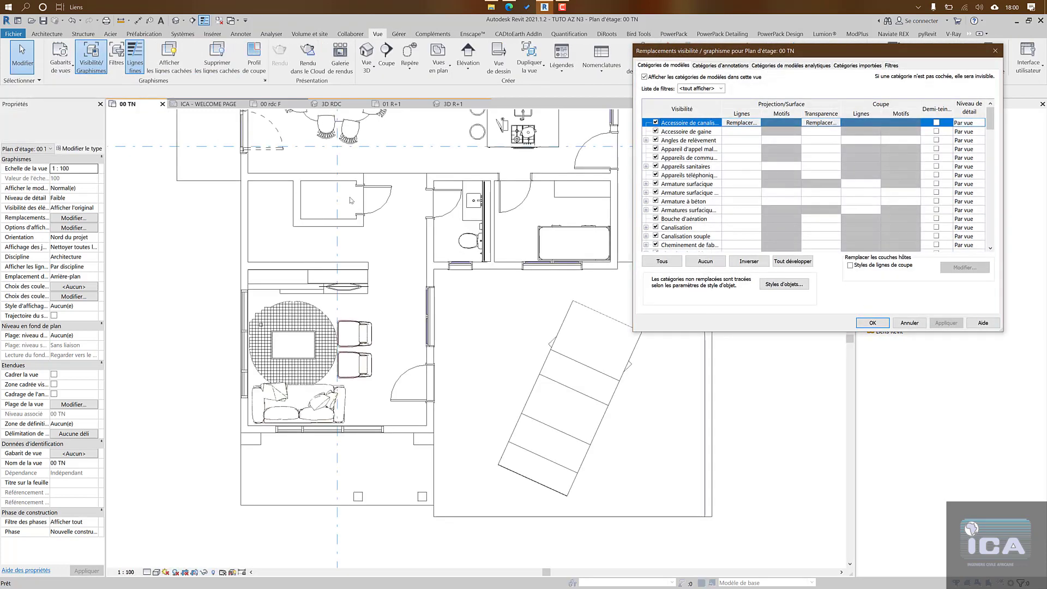
scroll(674, 180, down, 5)
scroll(674, 180, down, 5)
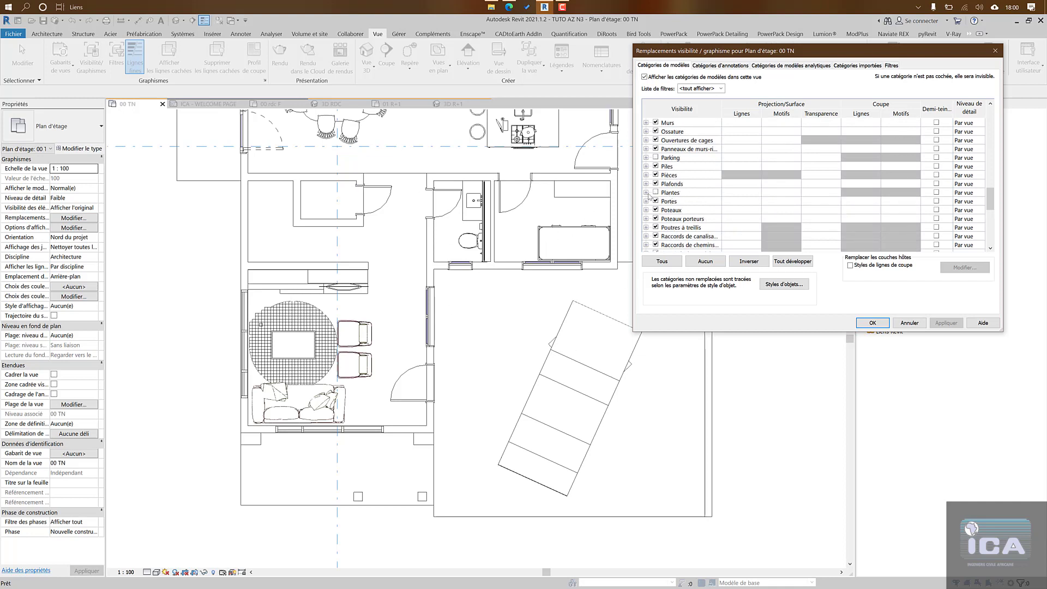
click(656, 192)
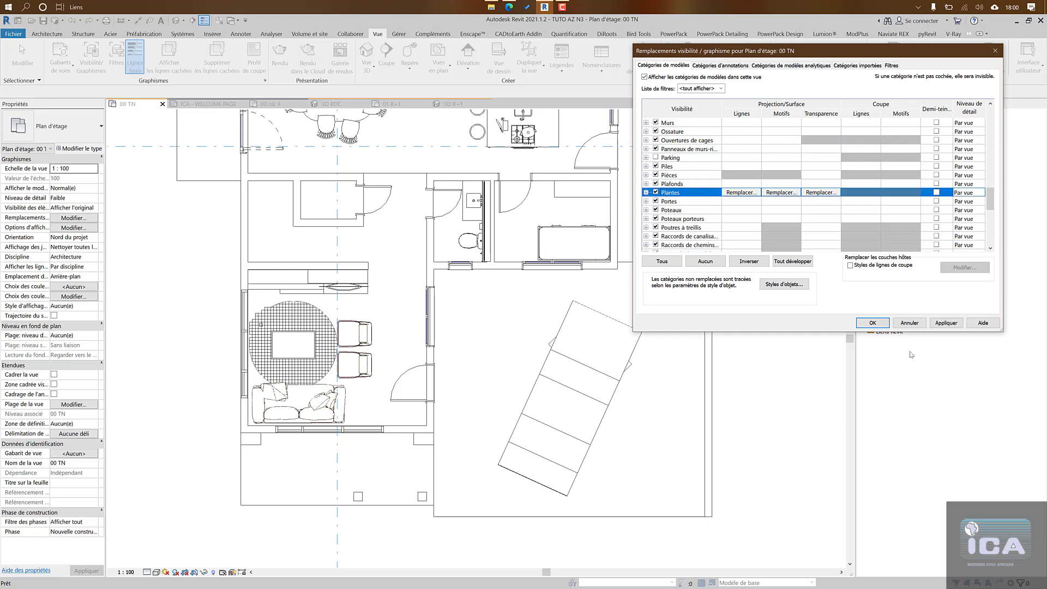
click(872, 323)
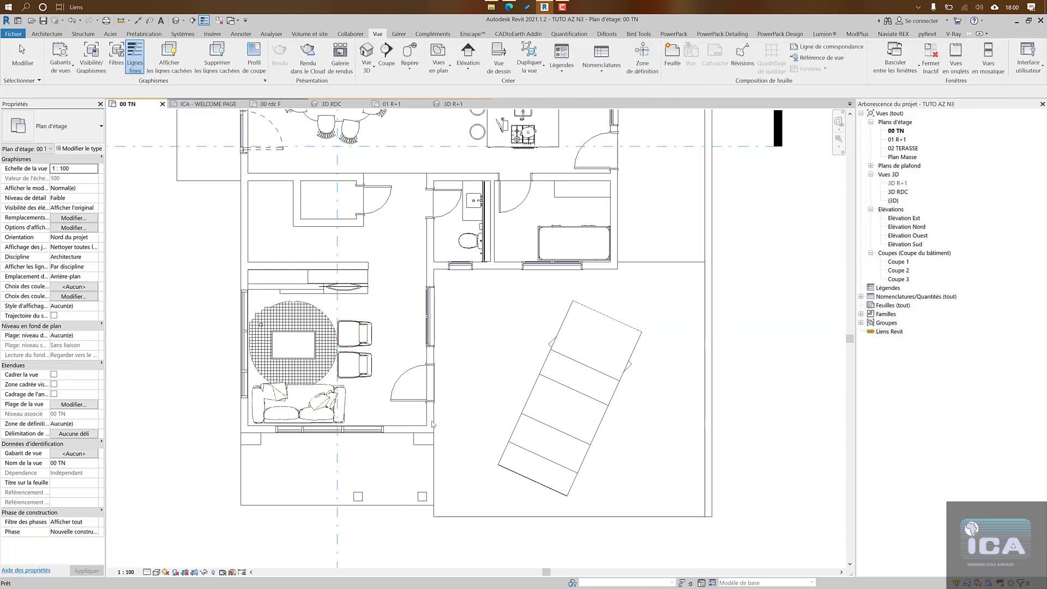
Step: Shift the potted plant in the living room corner about 8 cm toward the door
scroll(397, 424, up, 5)
click(413, 416)
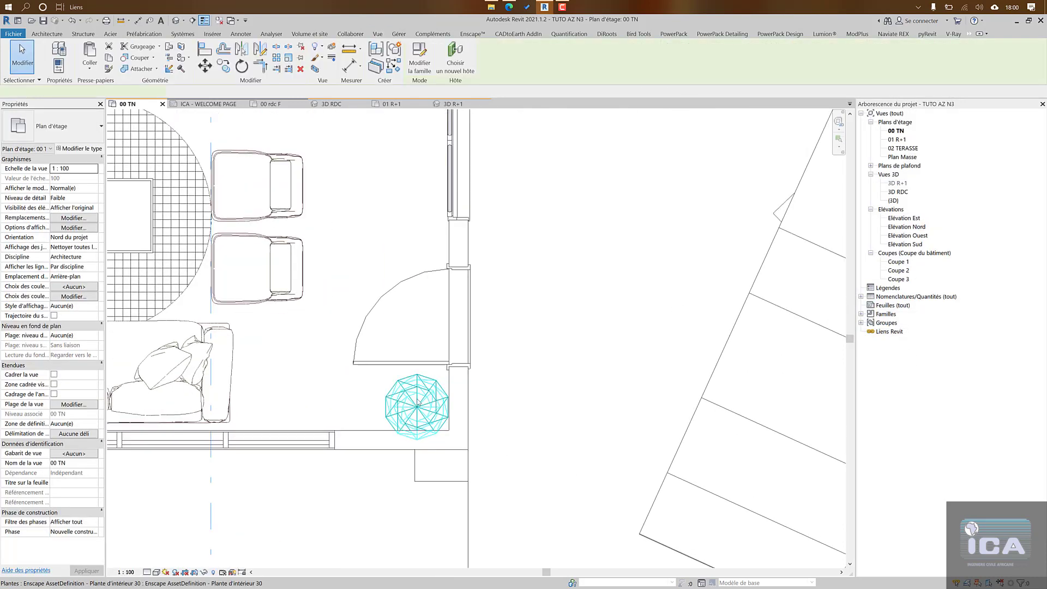
scroll(414, 416, up, 3)
drag(416, 403, 416, 386)
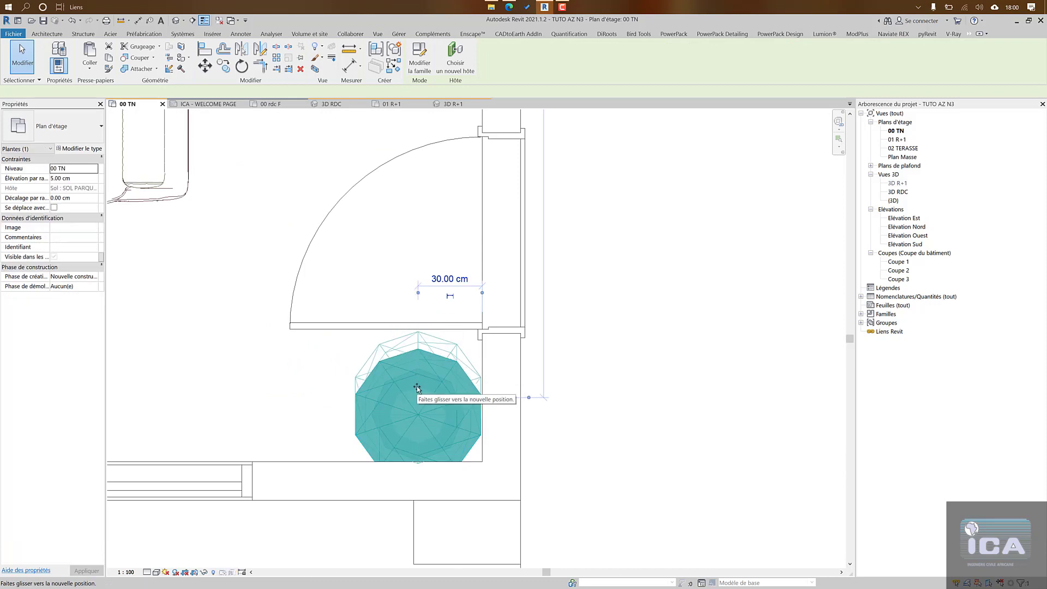
Step: Copy the living room plant into the kitchen near the bar stools, about 104 cm from the island's edge
scroll(417, 386, down, 3)
scroll(386, 361, down, 2)
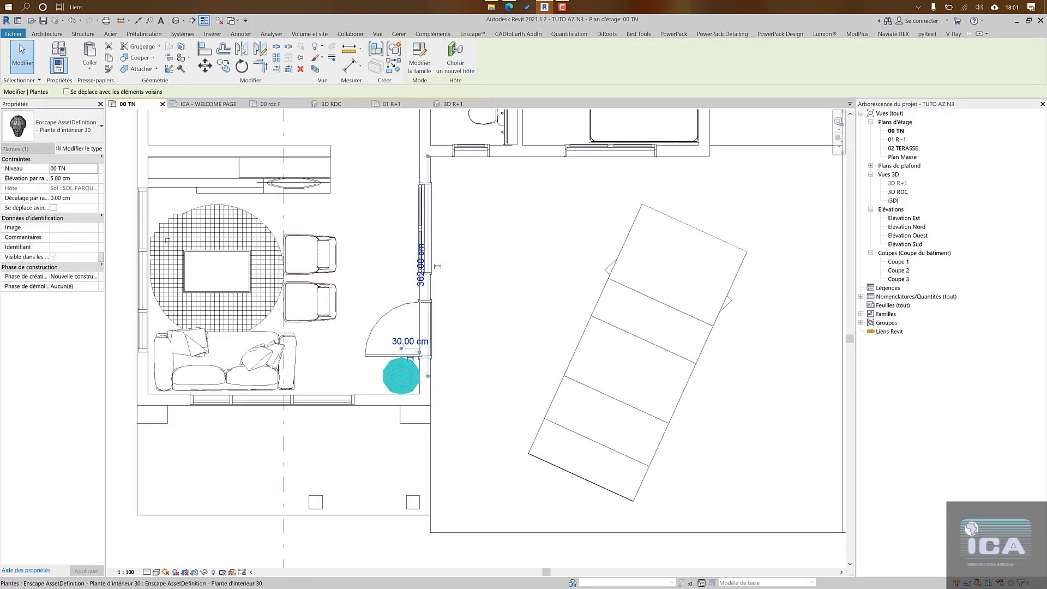
click(223, 65)
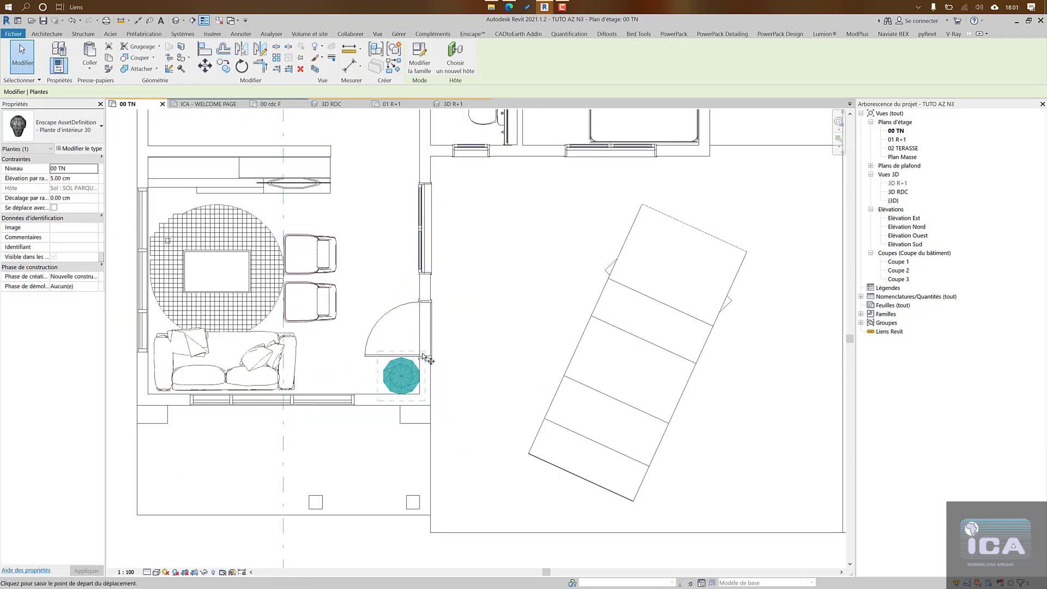
click(402, 376)
scroll(401, 357, down, 2)
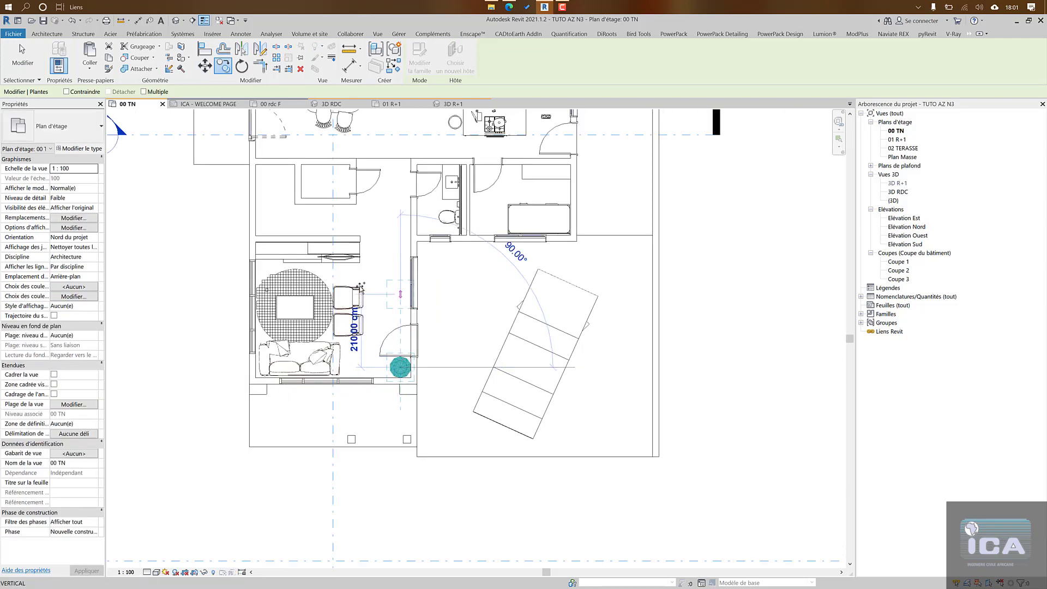
middle_drag(384, 345, 383, 426)
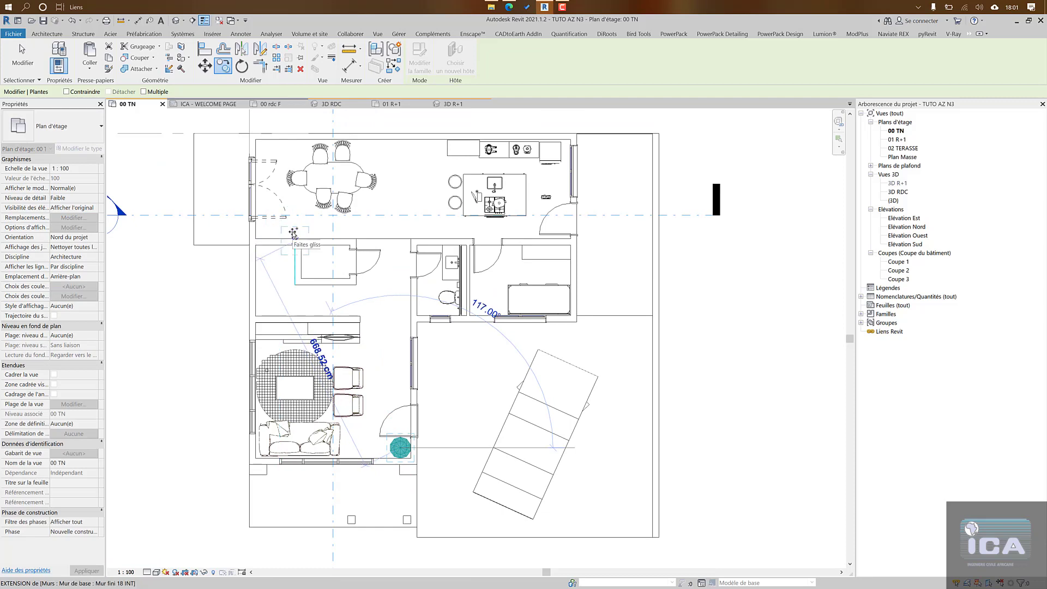
scroll(429, 226, up, 2)
click(429, 226)
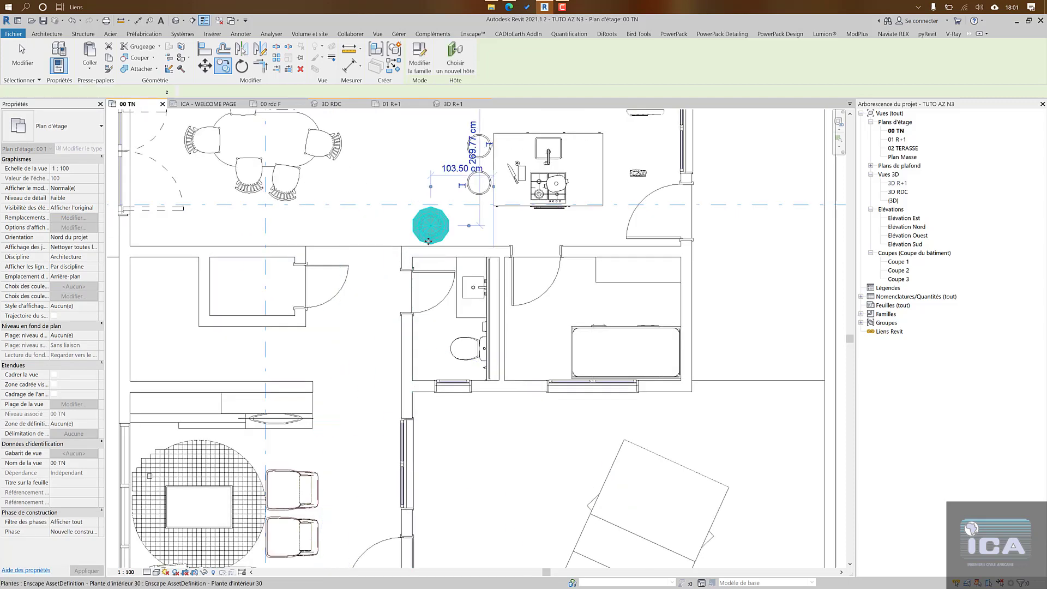
middle_drag(418, 238, 405, 288)
scroll(406, 287, down, 3)
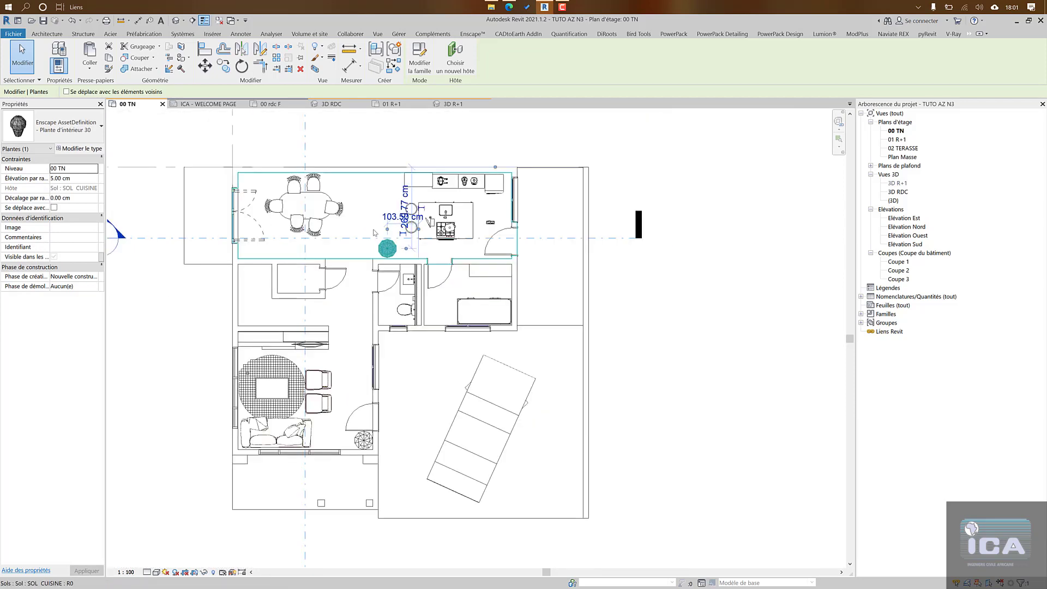
key(Escape)
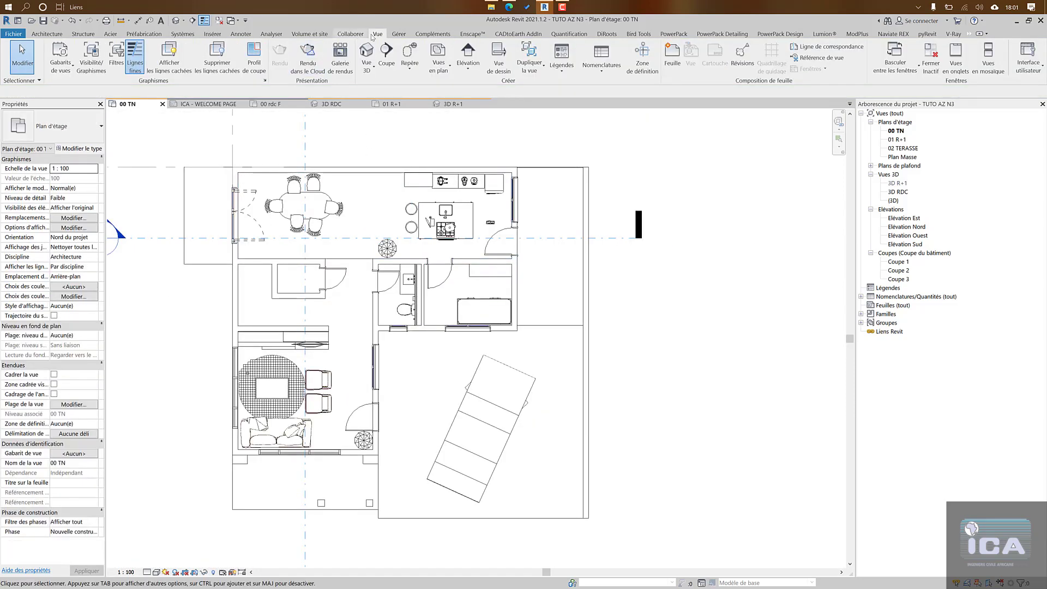
Step: Choose the Plante d'intérieur 08 asset from the végétation category of the Enscape asset library
click(470, 34)
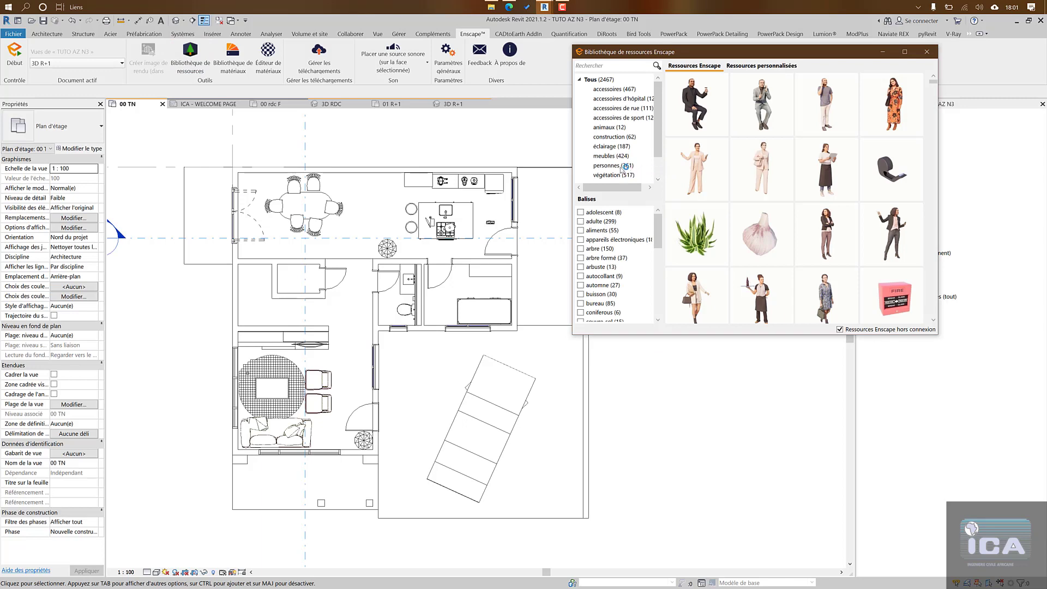
click(619, 178)
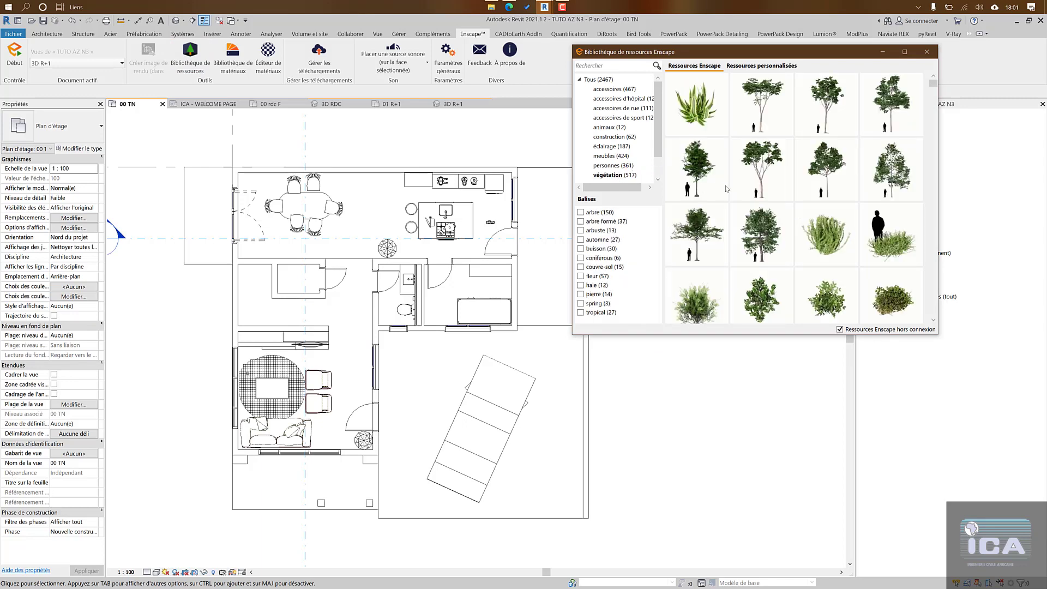
scroll(730, 194, down, 5)
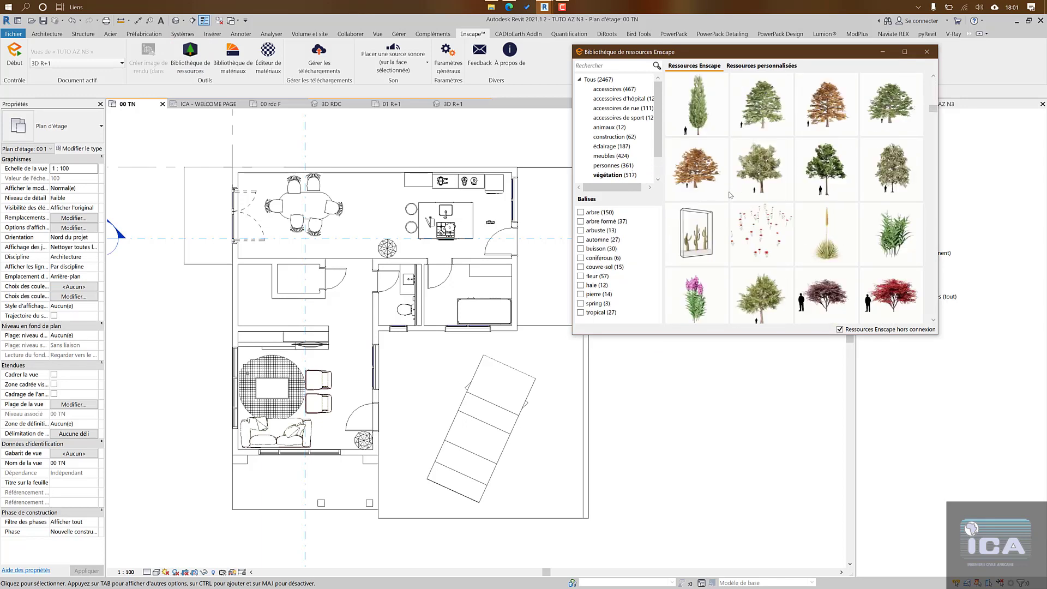
scroll(731, 194, down, 8)
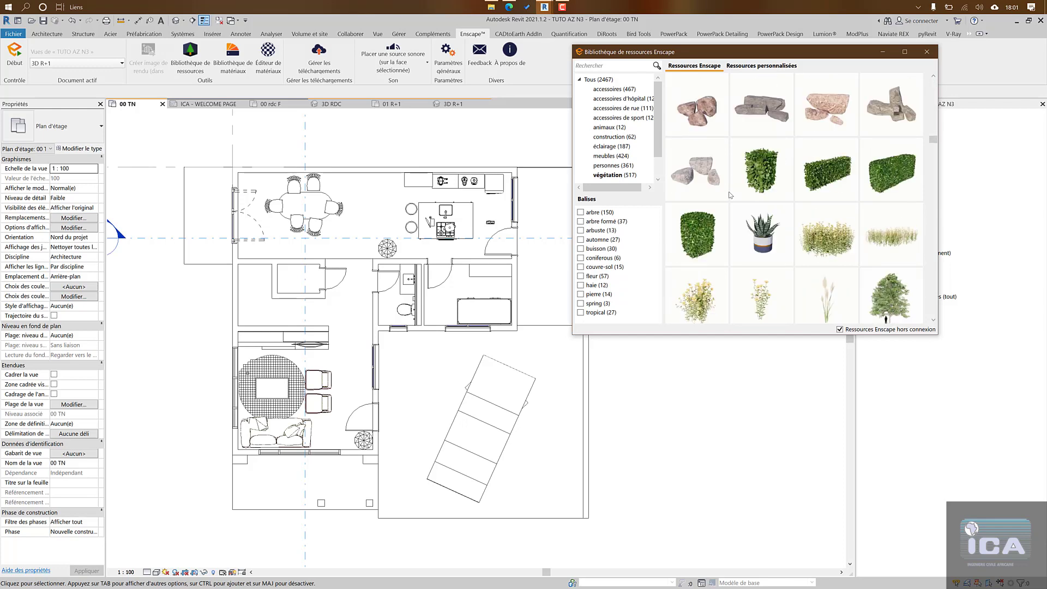
scroll(730, 195, down, 8)
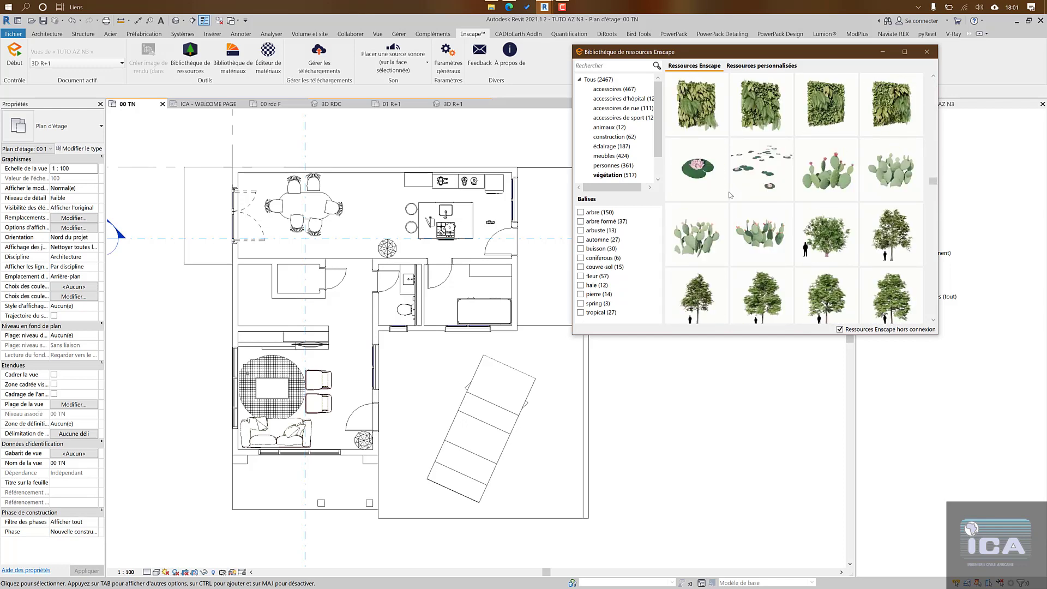
scroll(730, 194, up, 1)
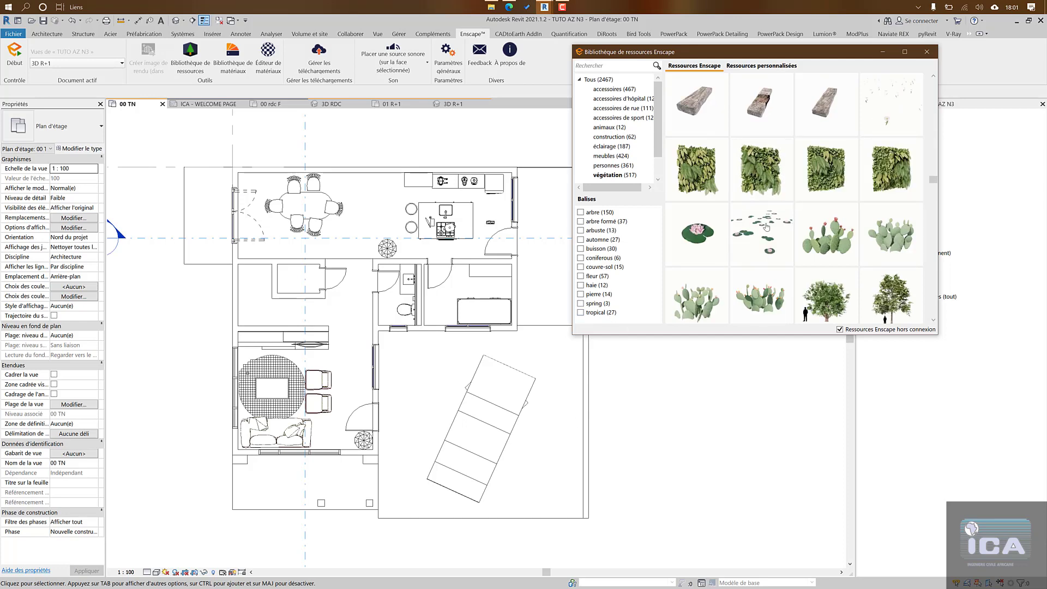
scroll(766, 227, down, 10)
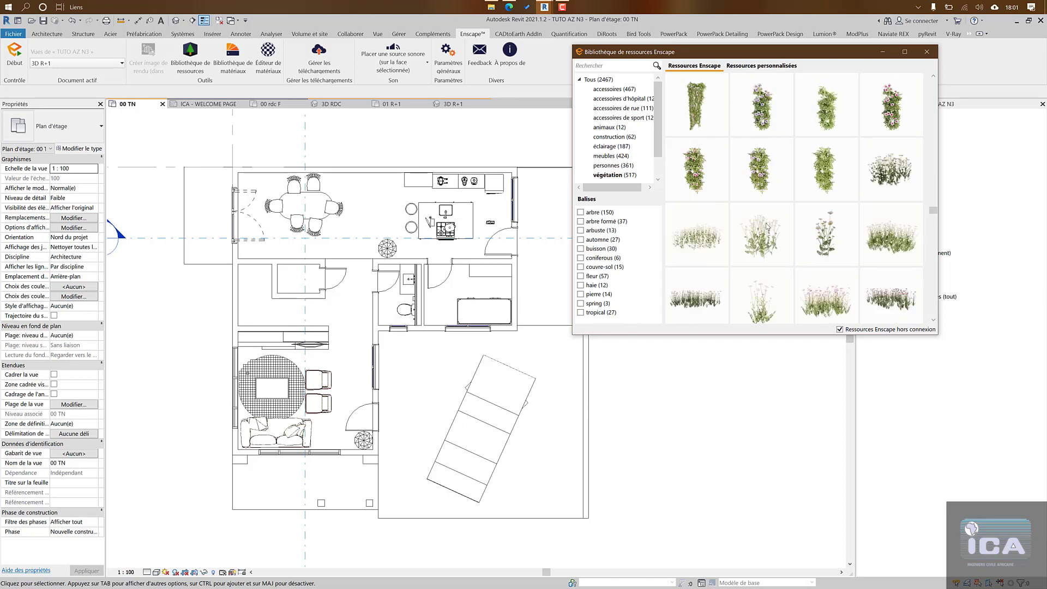
scroll(766, 226, down, 10)
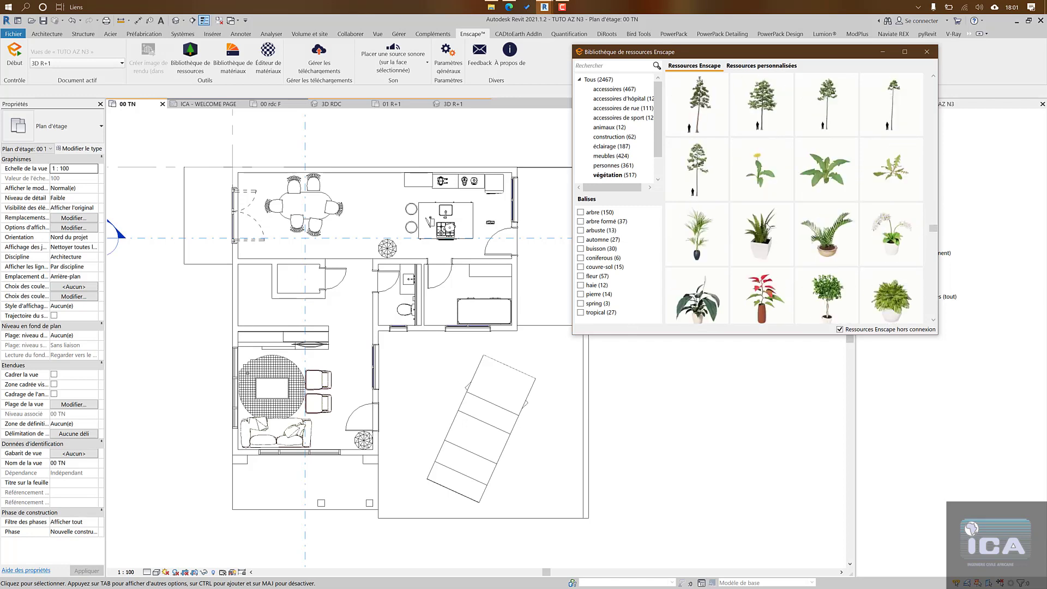
scroll(766, 227, down, 3)
scroll(766, 227, up, 1)
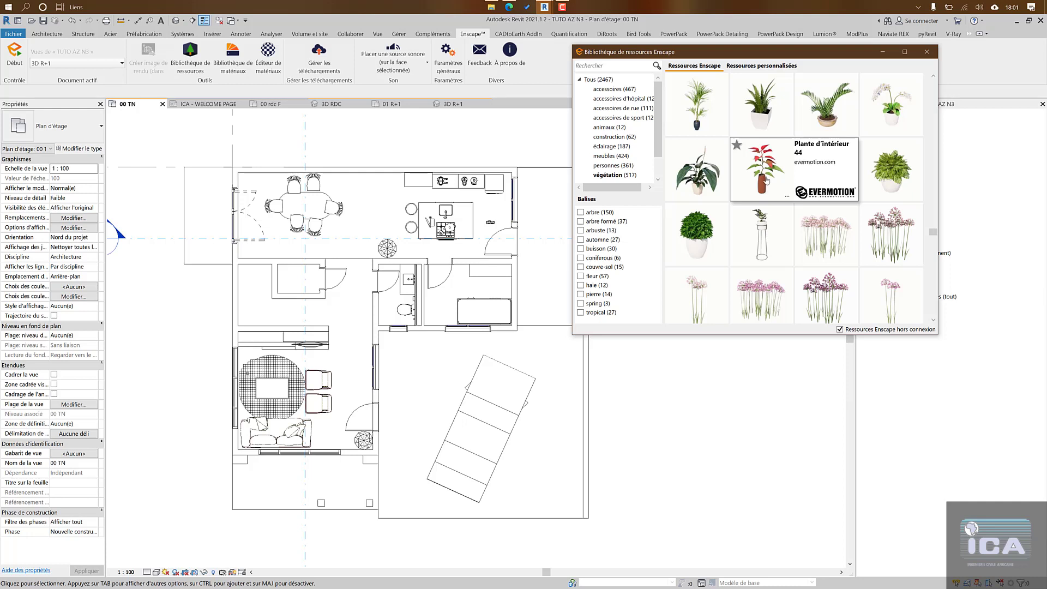
scroll(767, 180, down, 6)
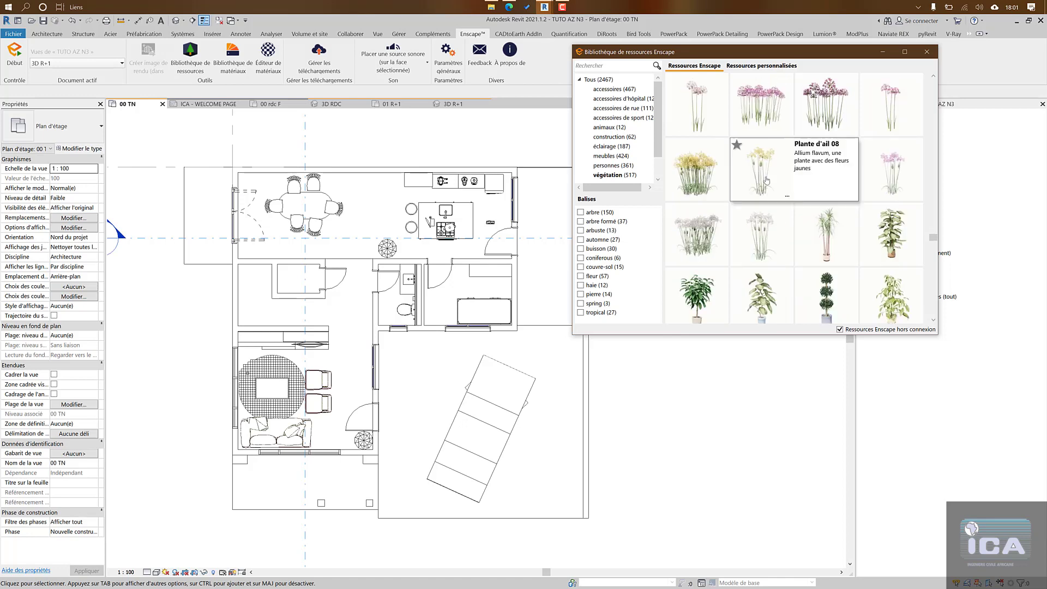
mouse_move(767, 180)
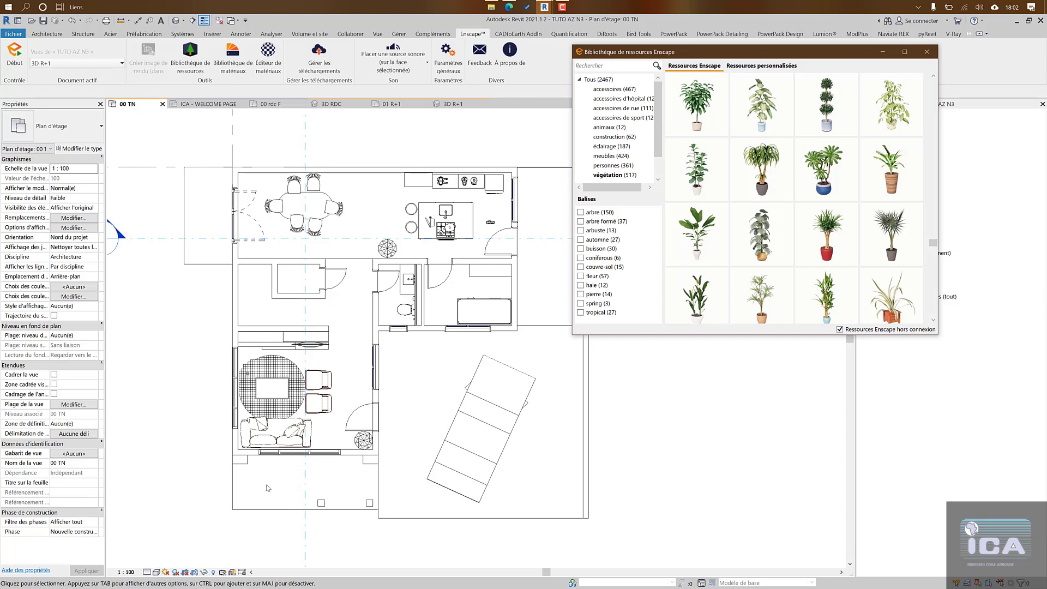
mouse_move(704, 239)
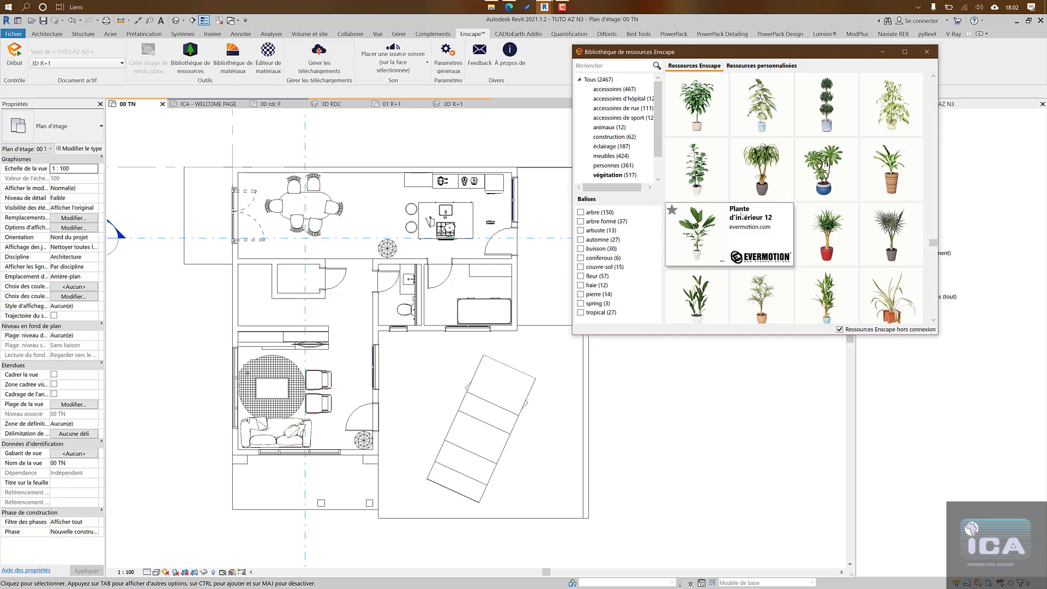
scroll(758, 235, up, 1)
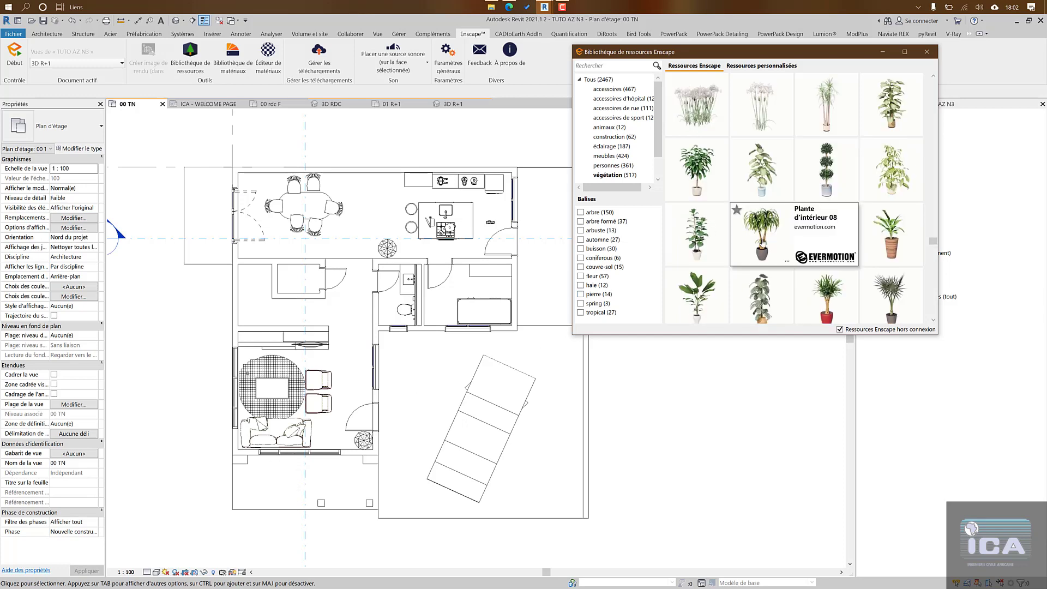
click(763, 243)
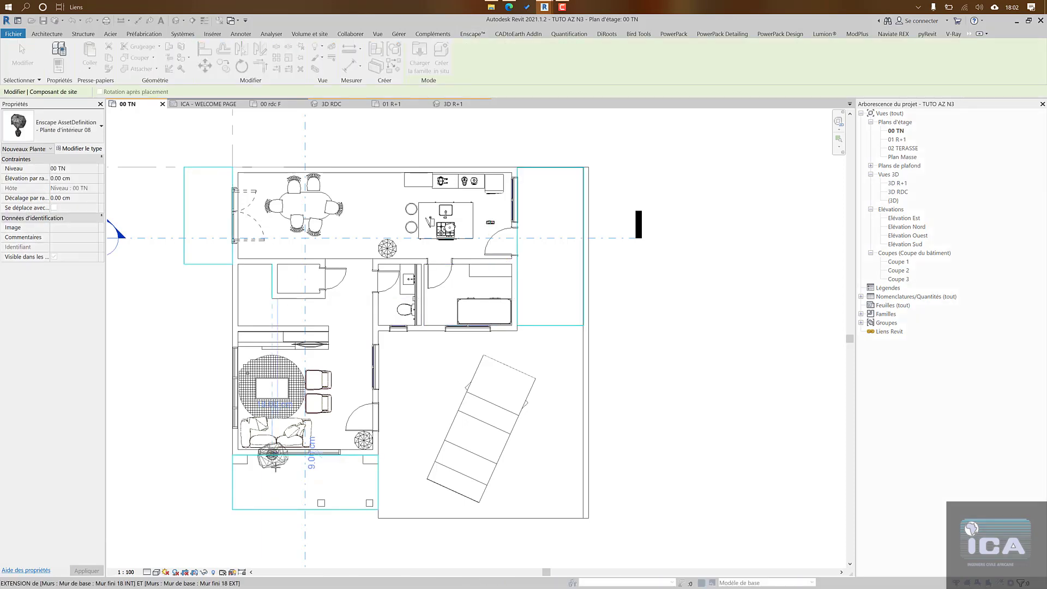
Step: Place one Plante d'intérieur 08 on the terrace outside the living room and two on the terrace beside the kitchen, about 60 cm from its outer wall
scroll(261, 472, up, 4)
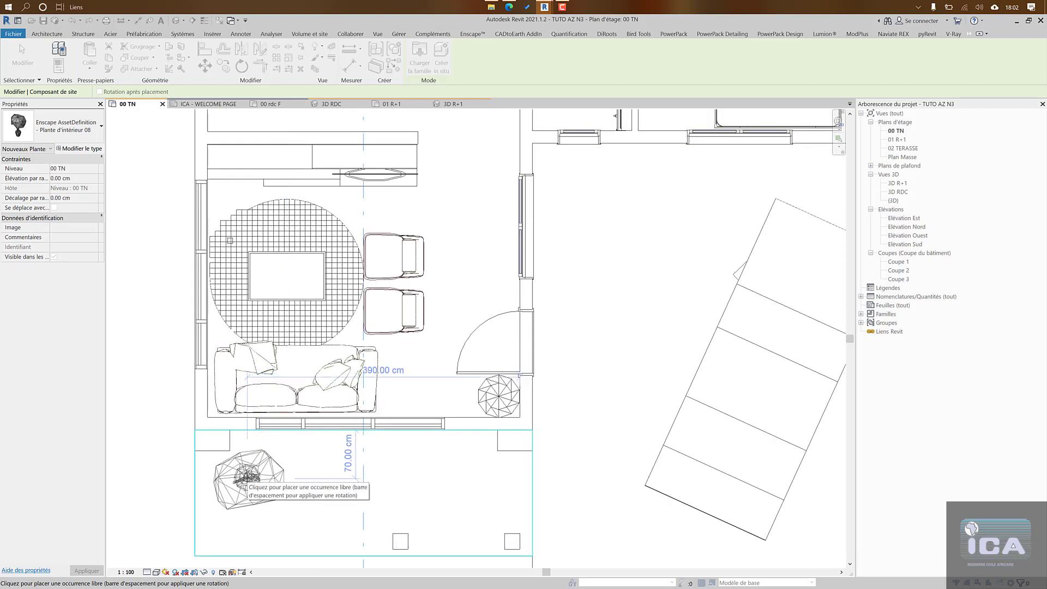
click(243, 480)
scroll(244, 479, down, 3)
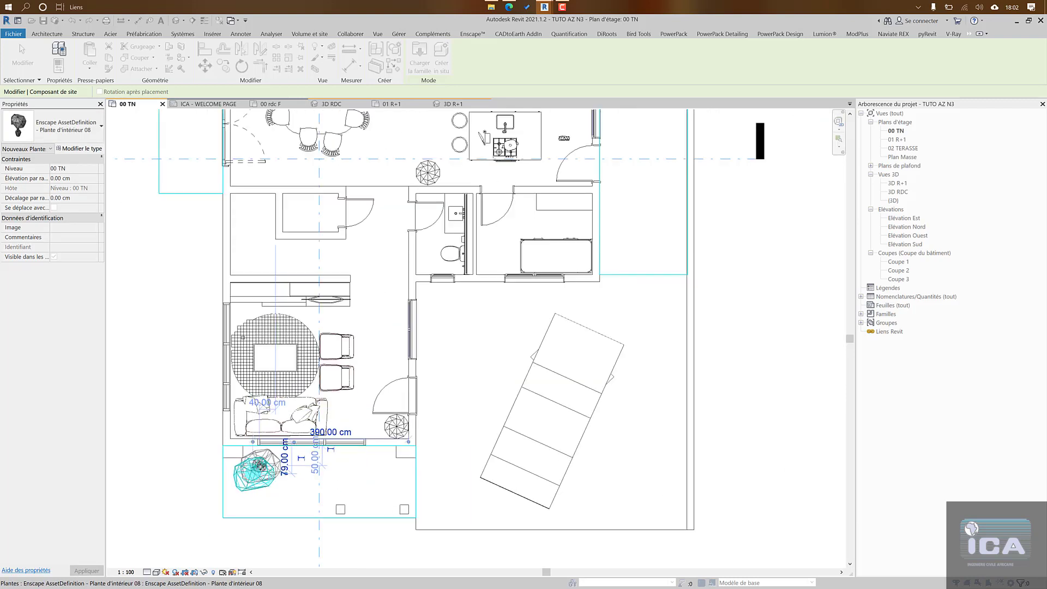
scroll(260, 466, down, 2)
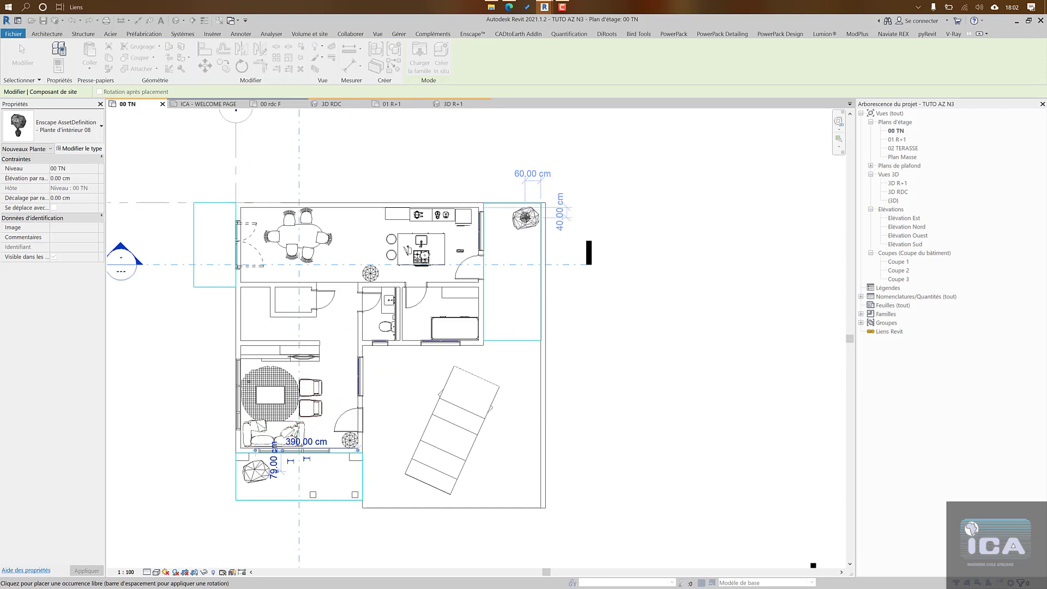
click(525, 219)
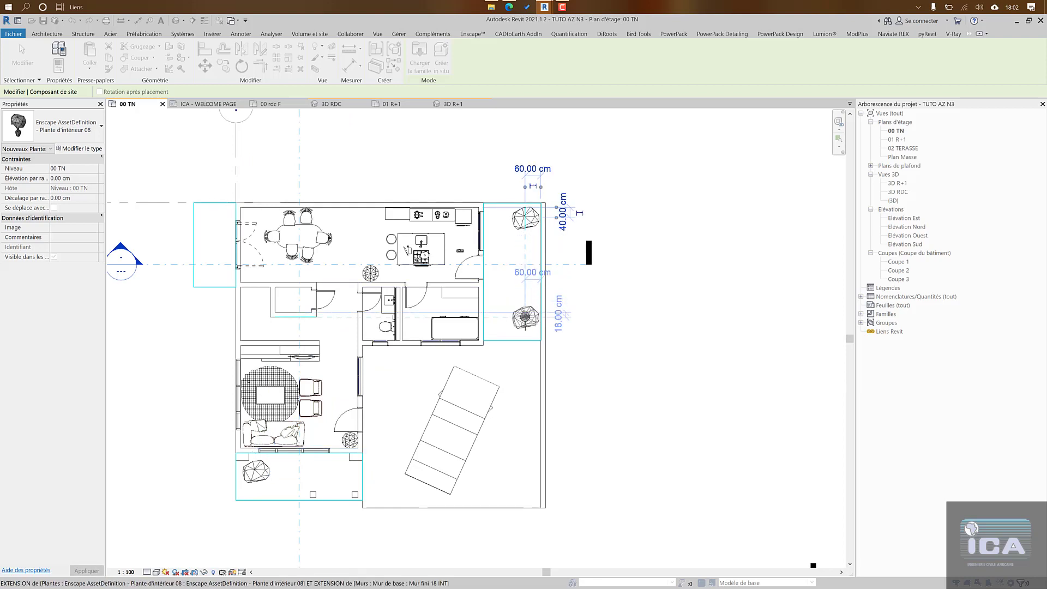
click(525, 327)
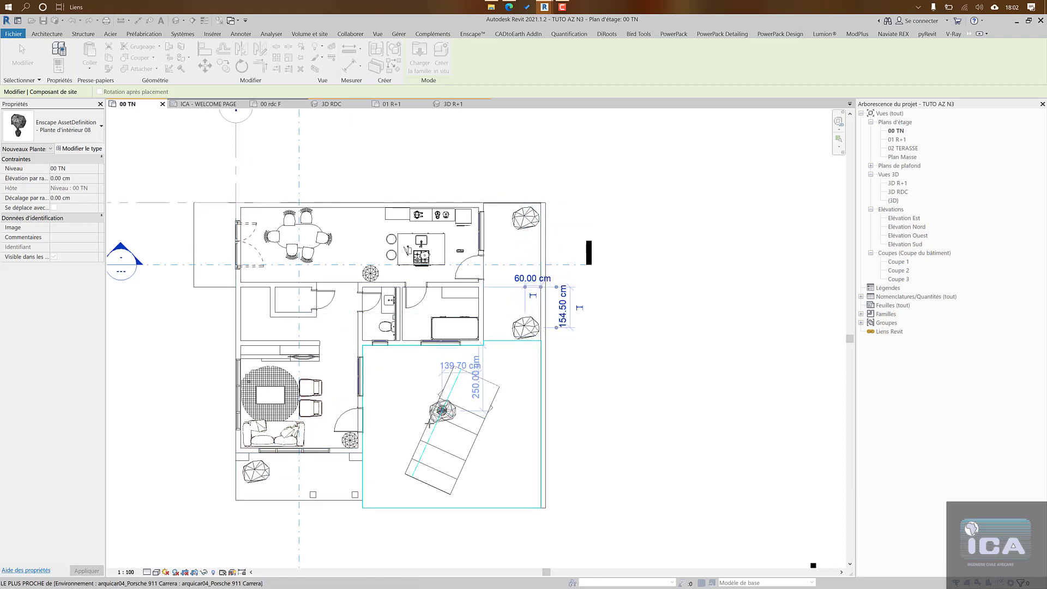
key(Escape)
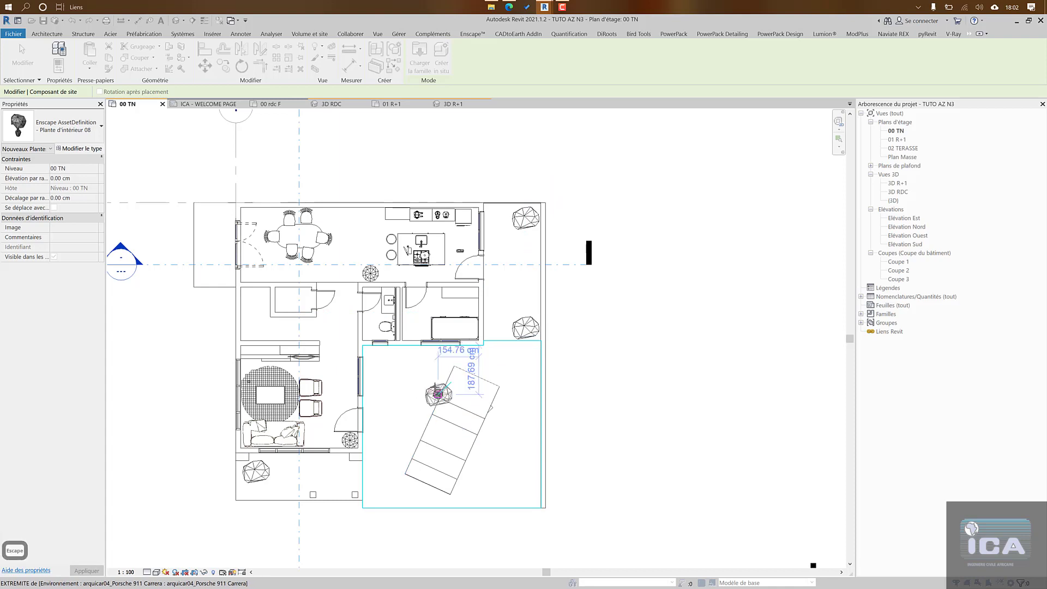
Step: Place three Plante d'intérieur 45 assets along the house wall facing the car, about 20 cm off it, and one on the living room terrace
scroll(765, 197, down, 4)
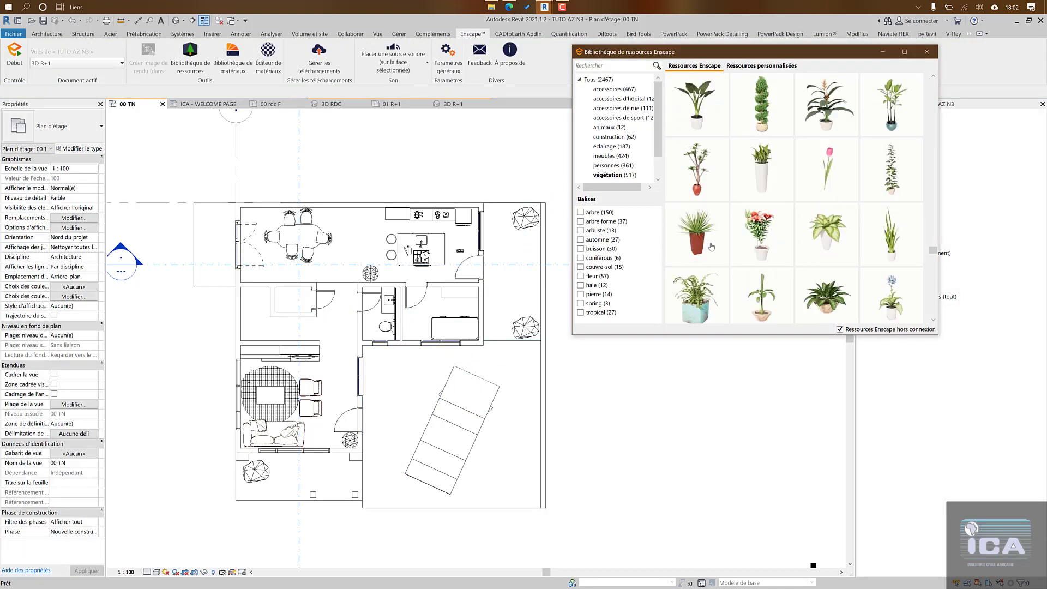
scroll(713, 180, down, 2)
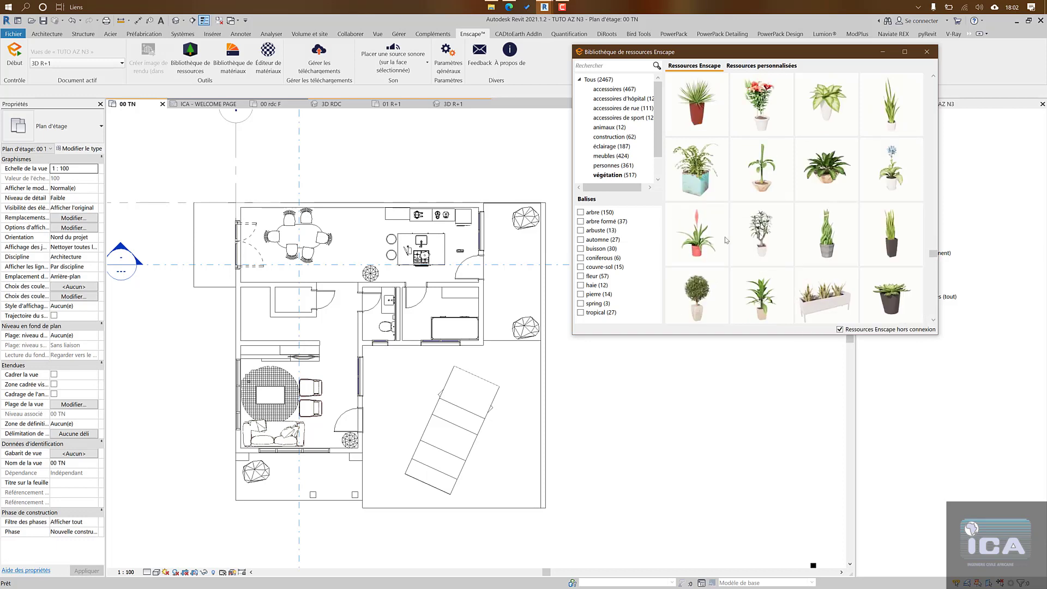
click(709, 175)
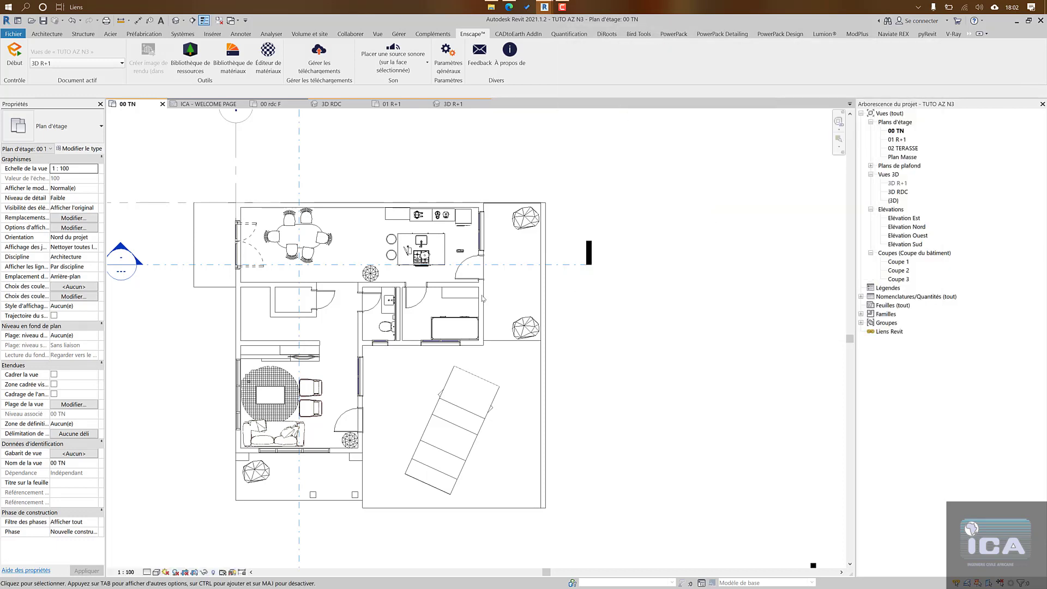
click(370, 354)
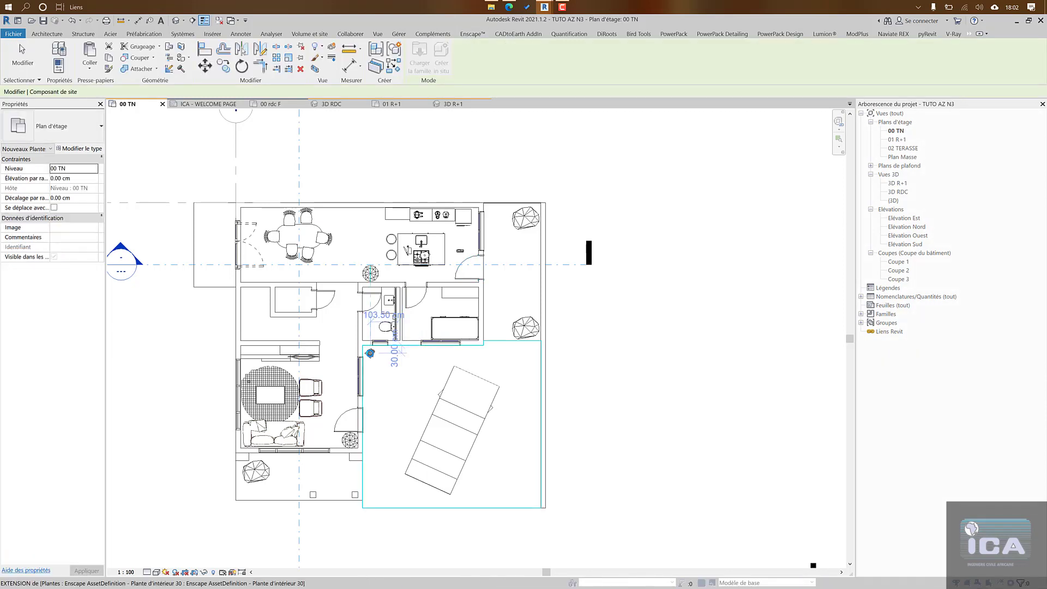
scroll(369, 354, up, 3)
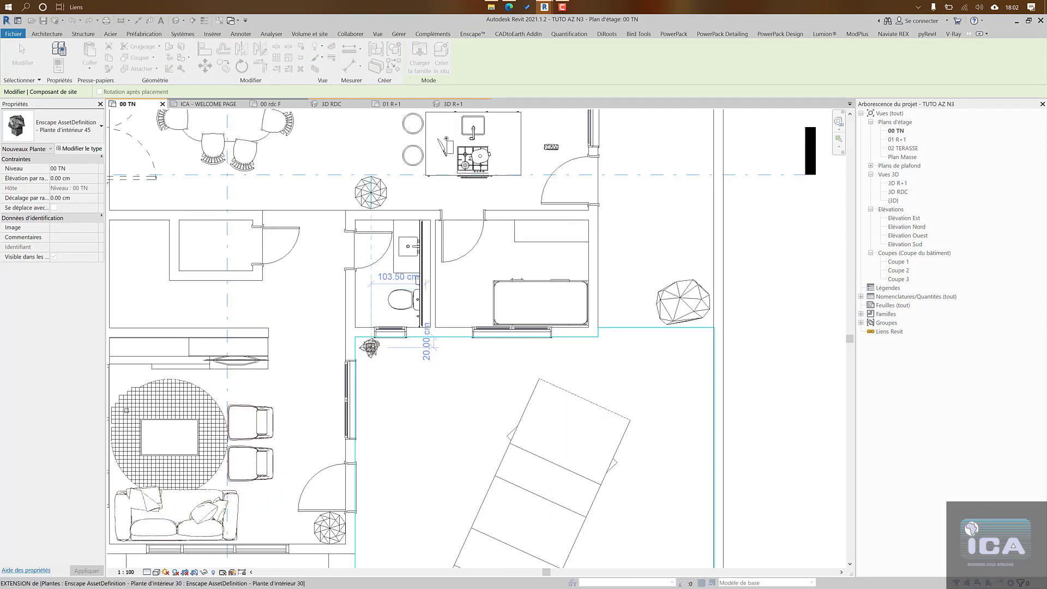
click(577, 347)
scroll(577, 349, down, 2)
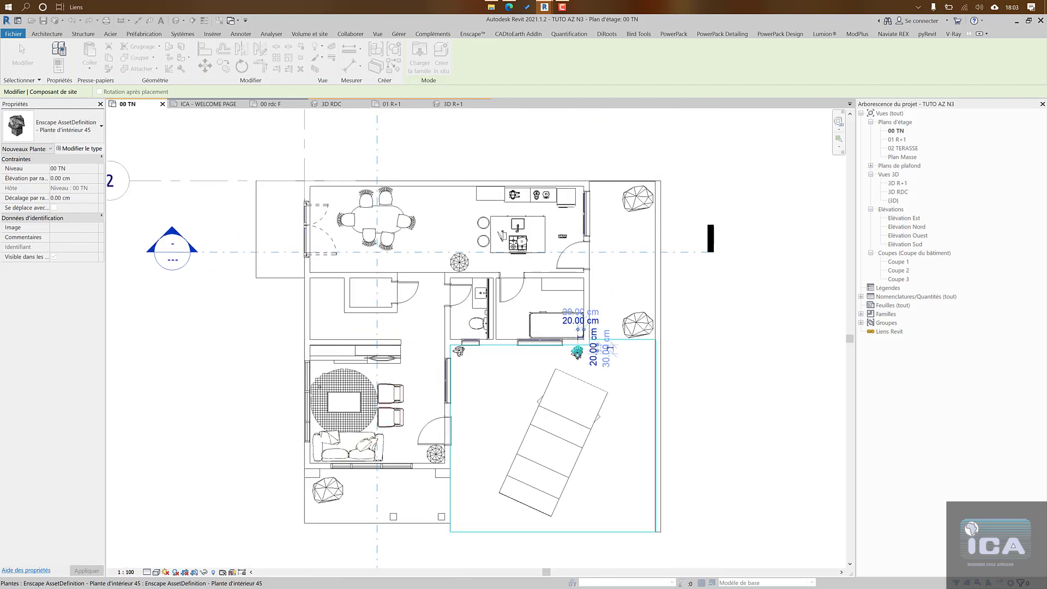
middle_drag(576, 352, 578, 272)
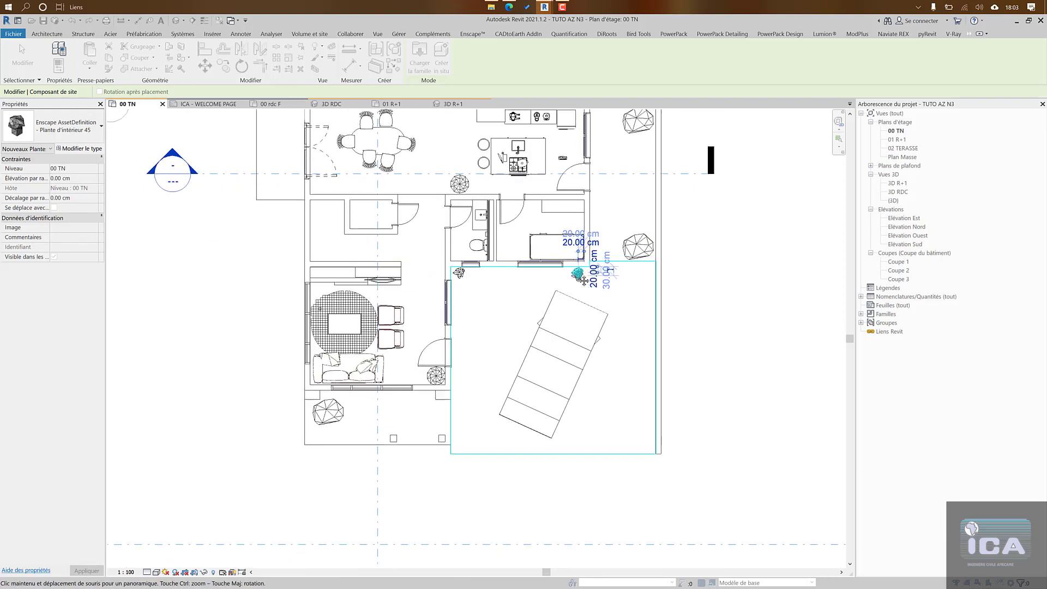
click(517, 270)
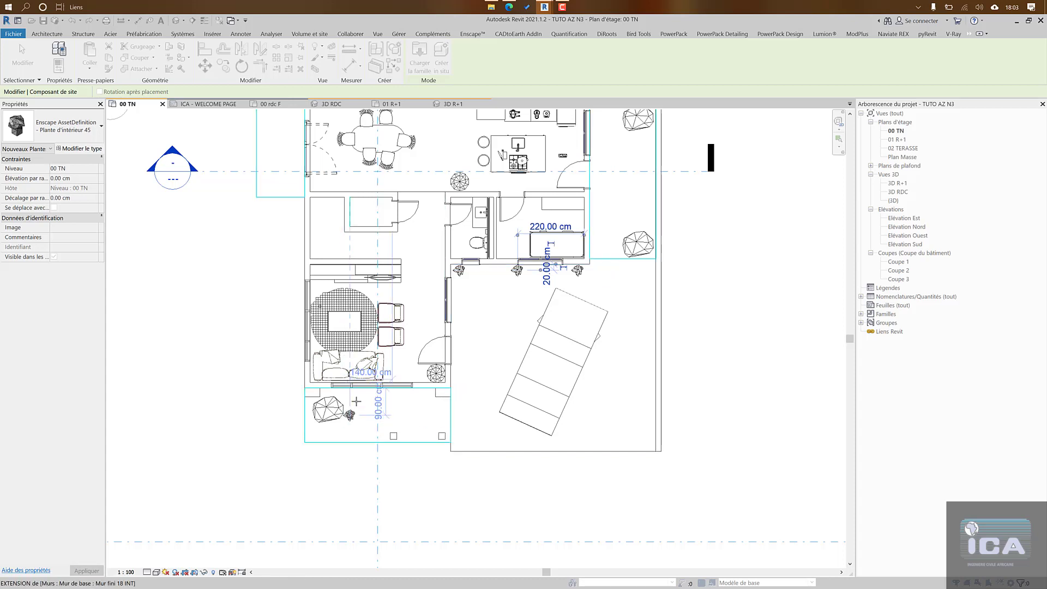
click(355, 401)
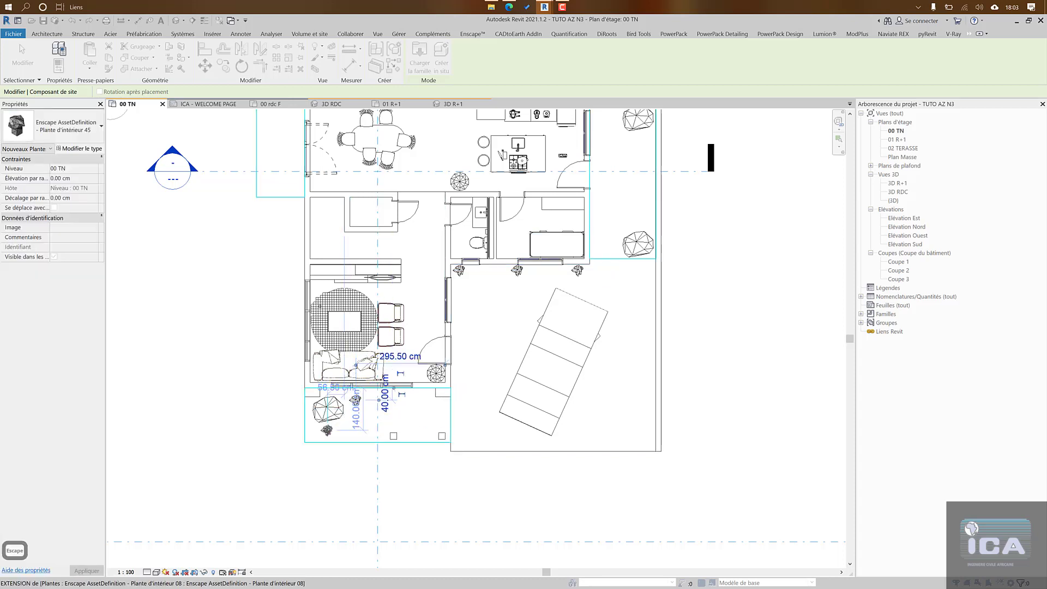
key(Escape)
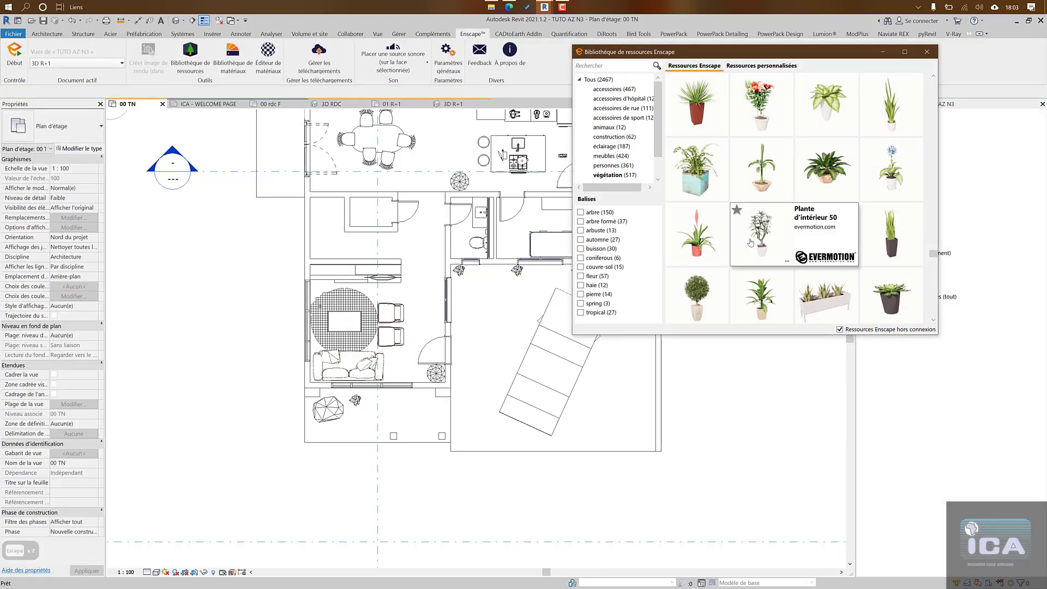
Step: Place four Plante d'intérieur 58 assets in a row along the living room terrace's axis line, the outermost about 160 cm from the wall, and close the library
scroll(750, 242, down, 5)
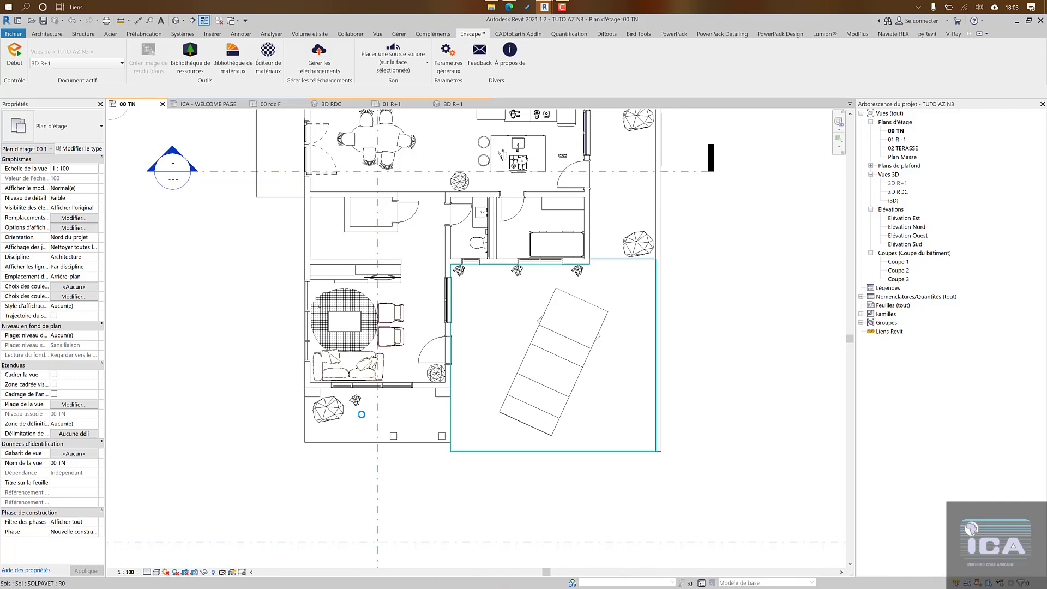
click(358, 407)
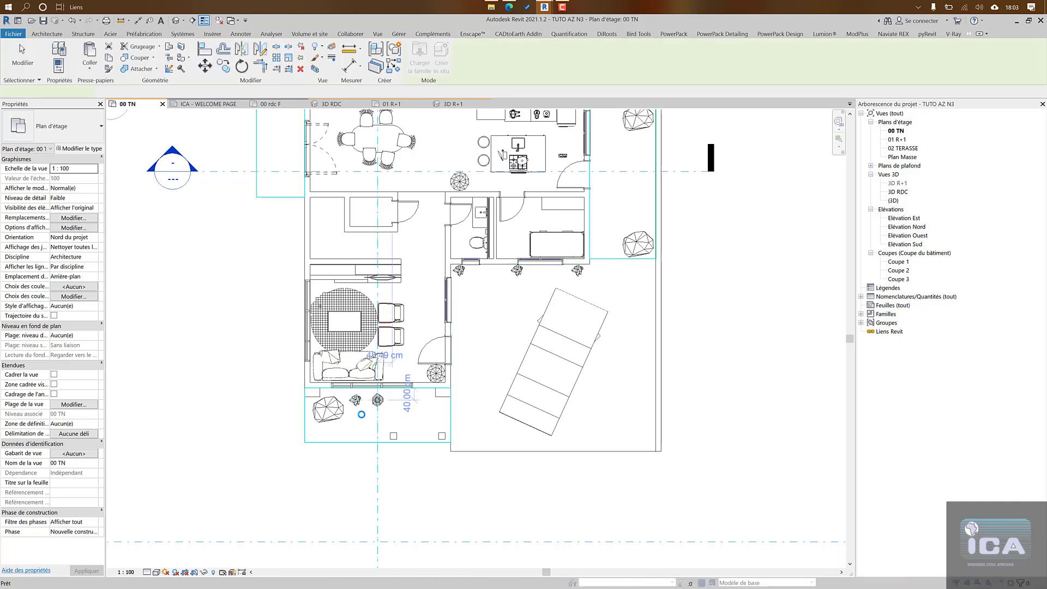
drag(361, 414, 385, 472)
scroll(377, 408, up, 4)
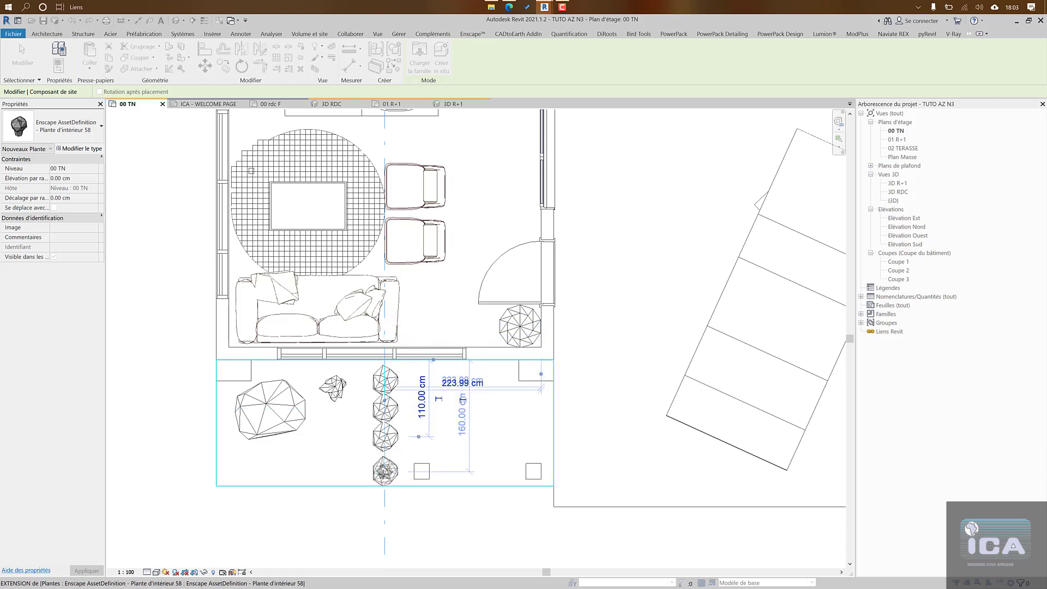
click(385, 471)
key(Escape)
key(Escape)
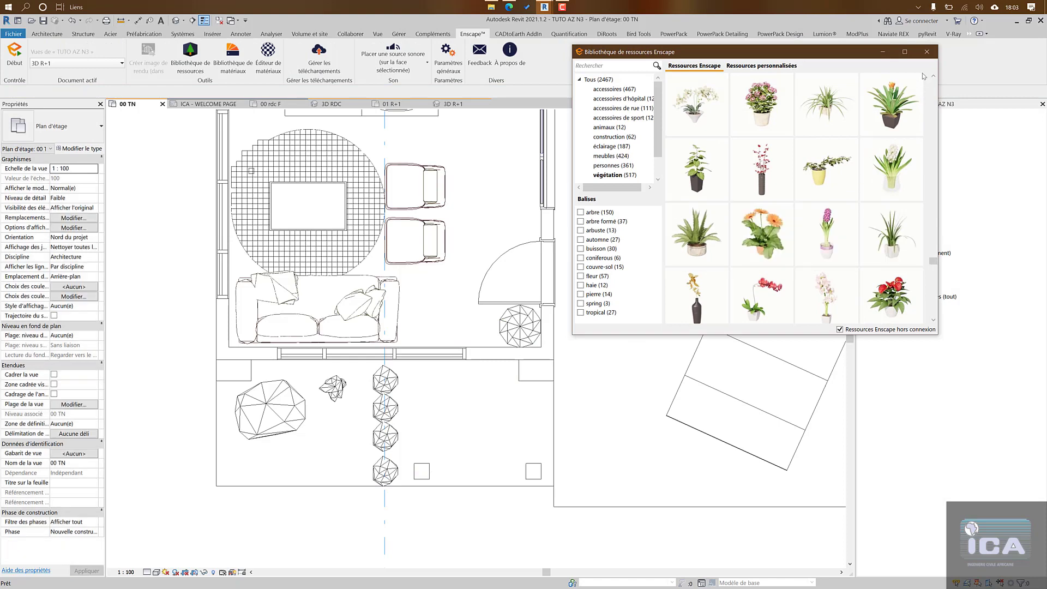
click(926, 52)
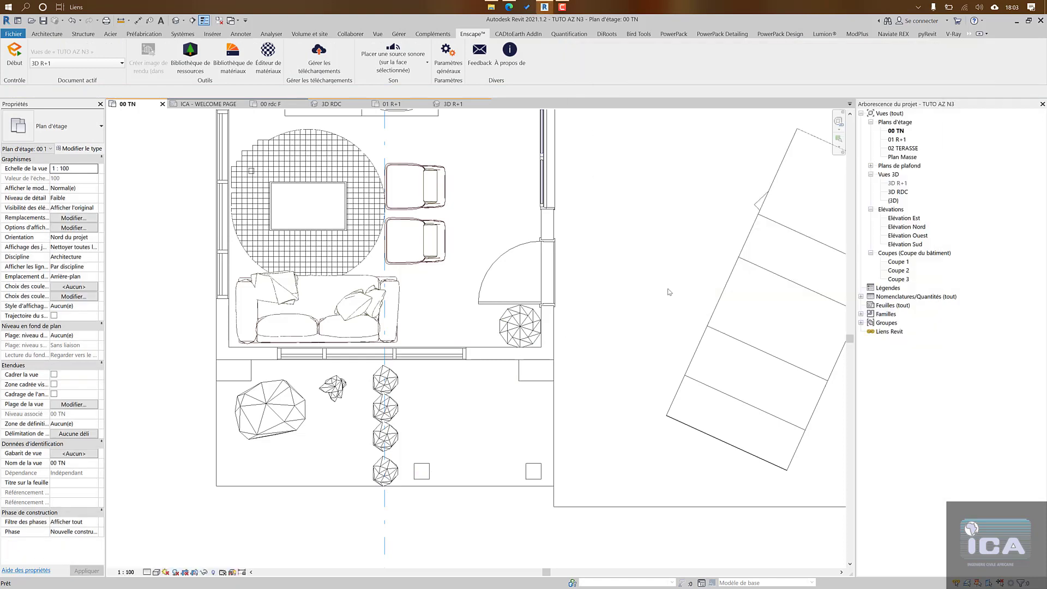
Step: Rotate the Plante d'intérieur 58 nearest the wall in the row on the living room terrace so its orientation differs from the others
click(397, 381)
key(Escape)
click(386, 380)
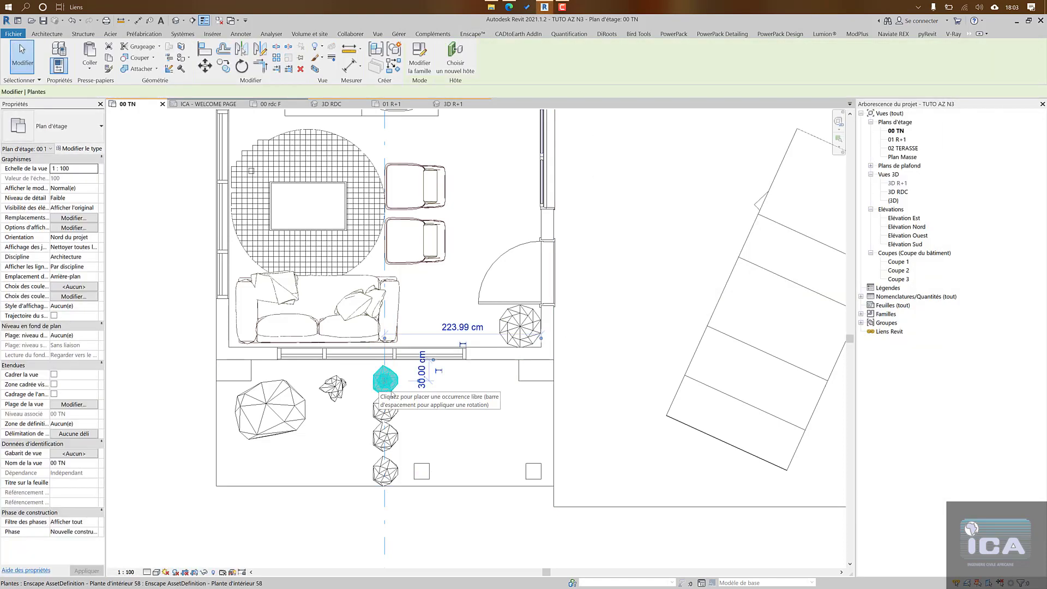
key(r)
key(o)
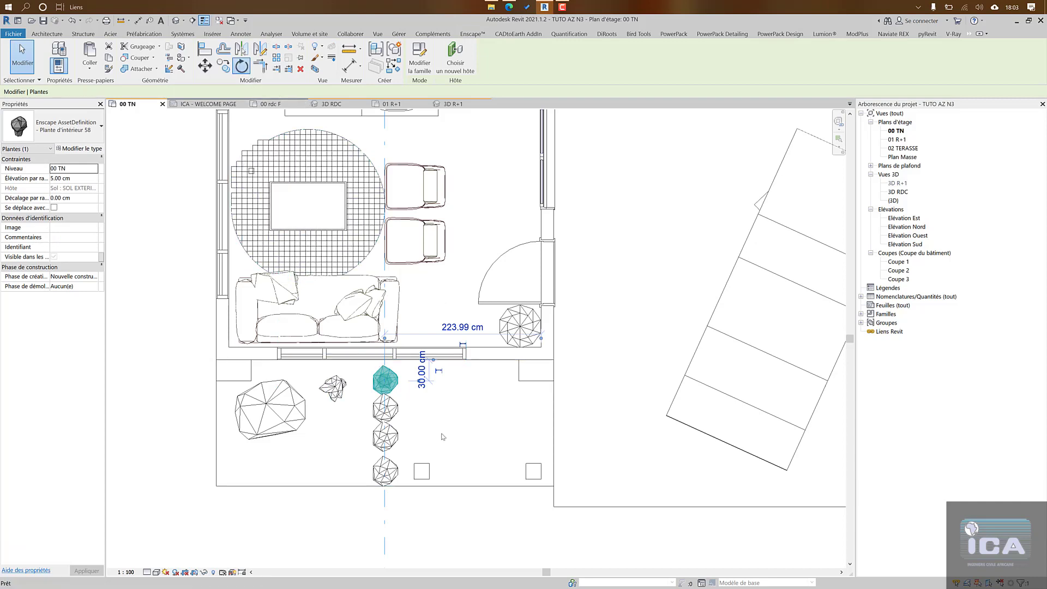
click(418, 385)
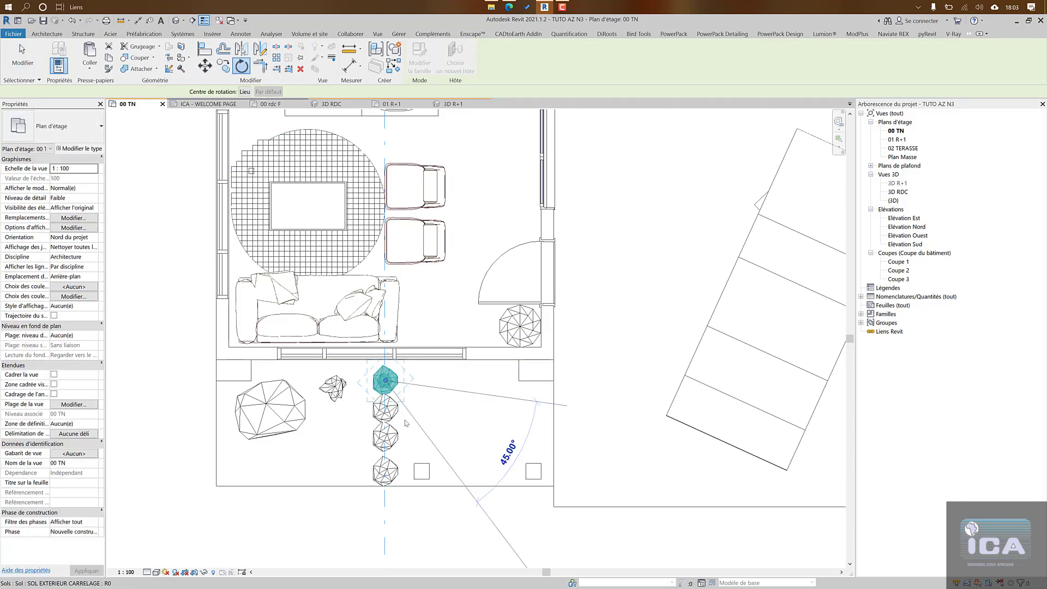
click(406, 419)
Step: Rotate the second and third Plante d'intérieur 58 in the living room terrace row by different angles
click(390, 417)
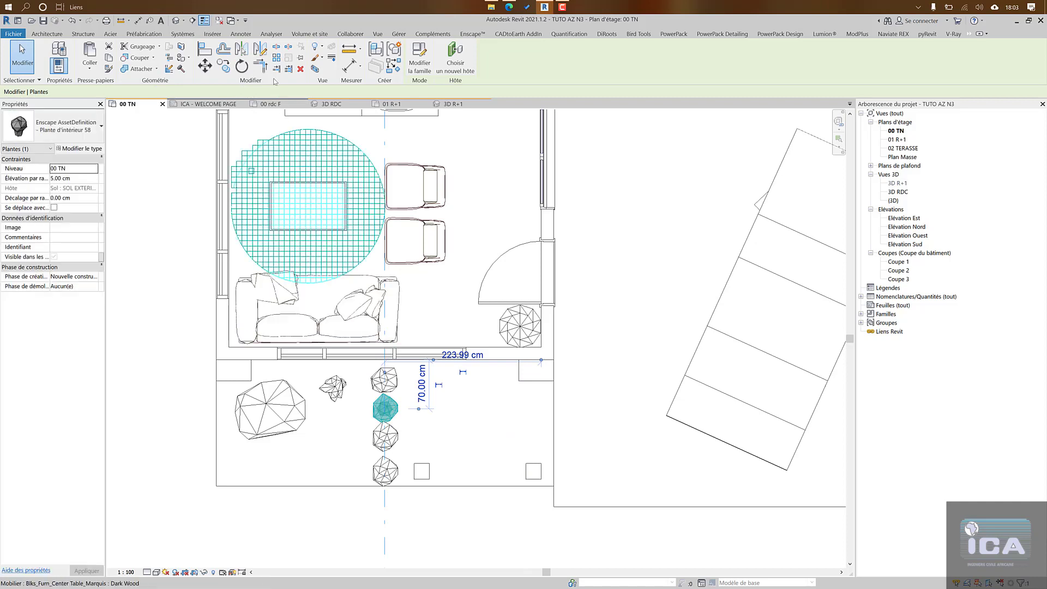
key(r)
key(o)
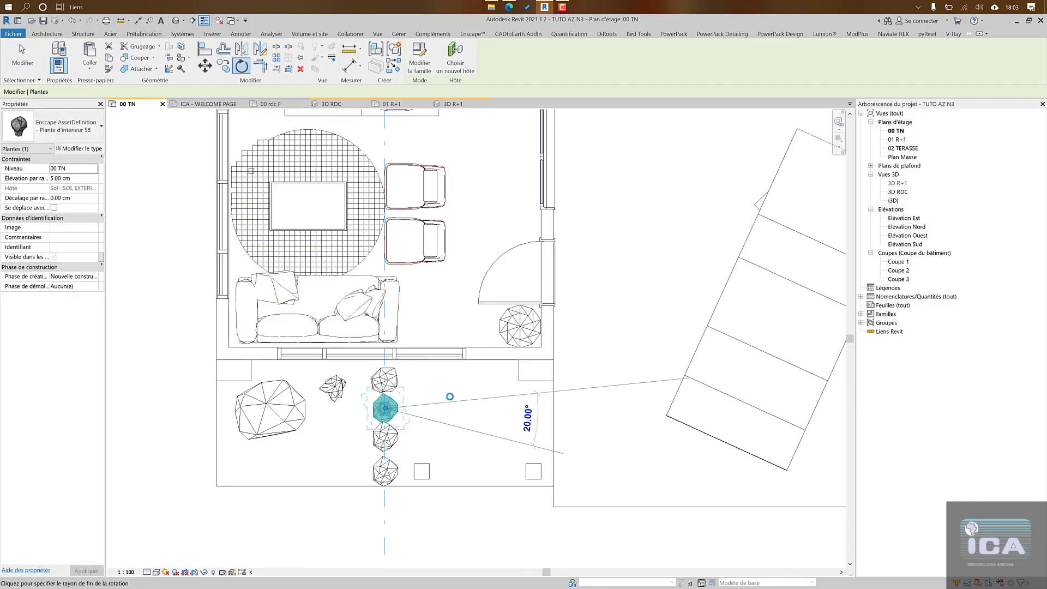
click(242, 69)
click(424, 446)
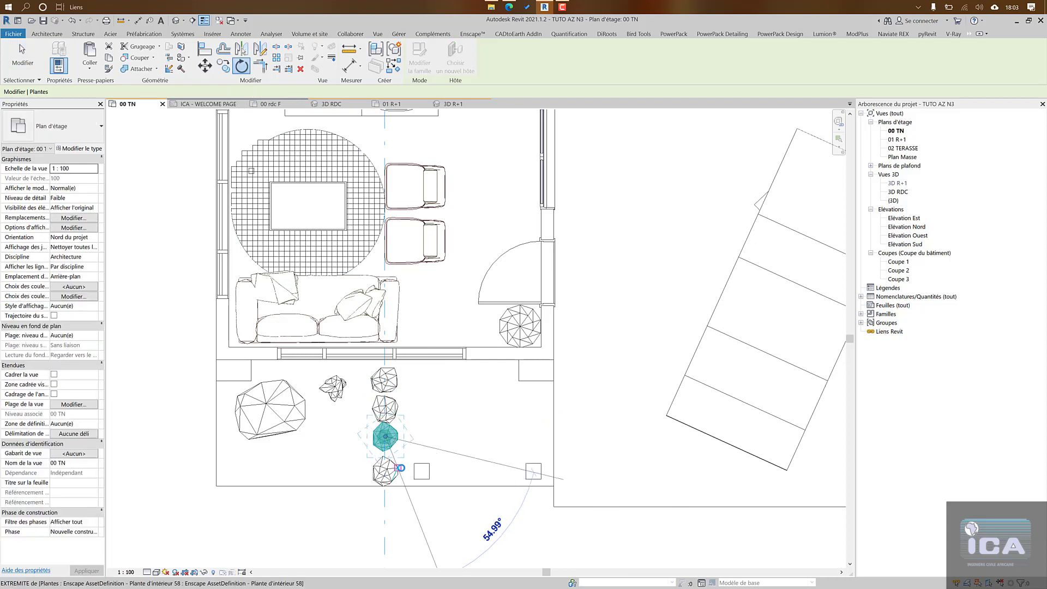
click(375, 484)
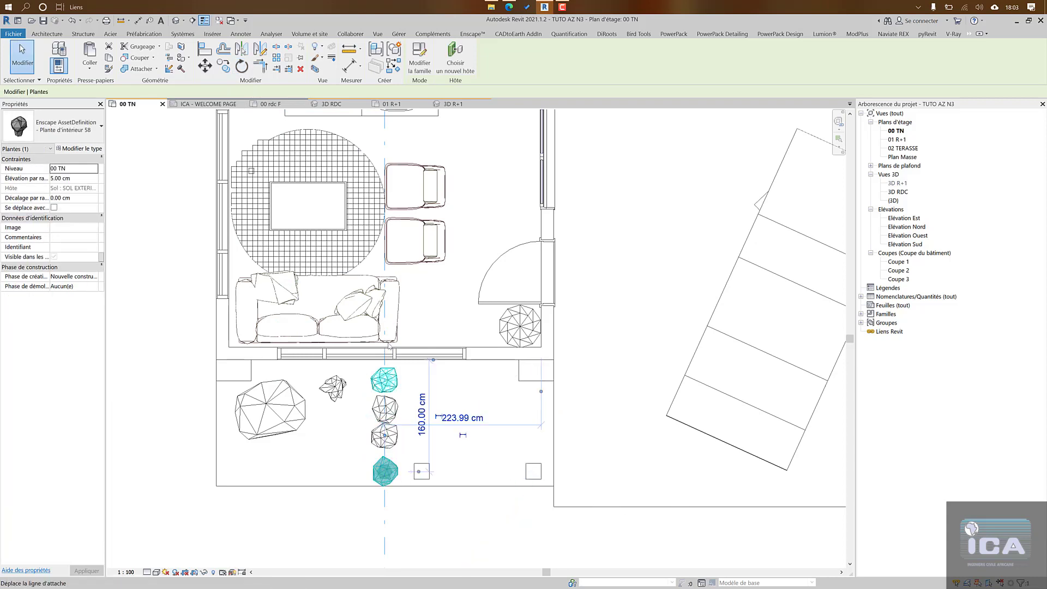
key(Escape)
Step: Rotate the middle Plante d'intérieur 45 of the three standing along the house wall facing the car
middle_drag(414, 497, 413, 542)
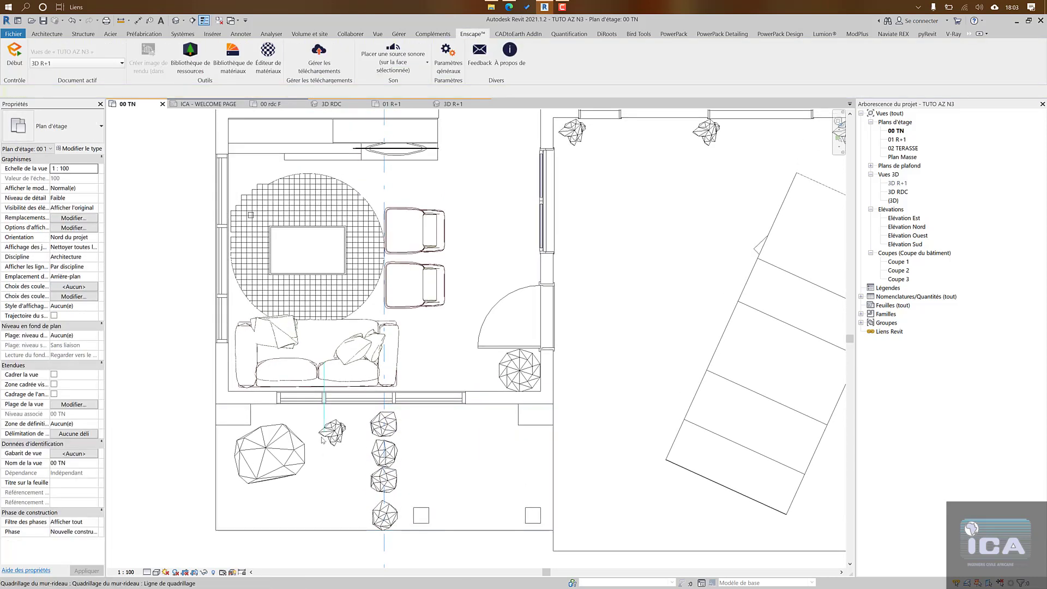
key(Escape)
scroll(331, 434, down, 3)
middle_drag(550, 380, 550, 413)
click(580, 270)
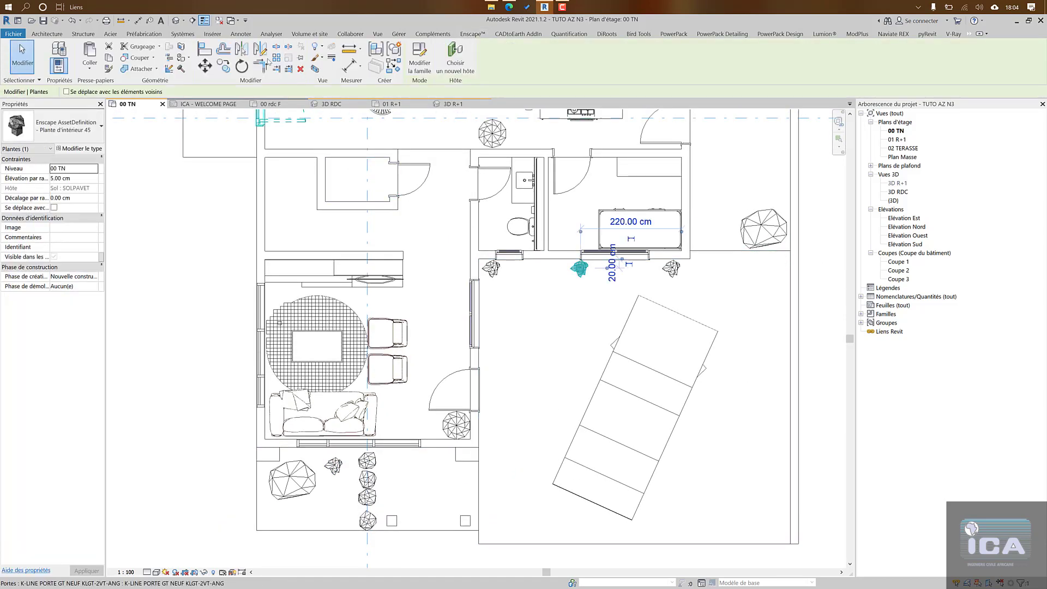
click(241, 66)
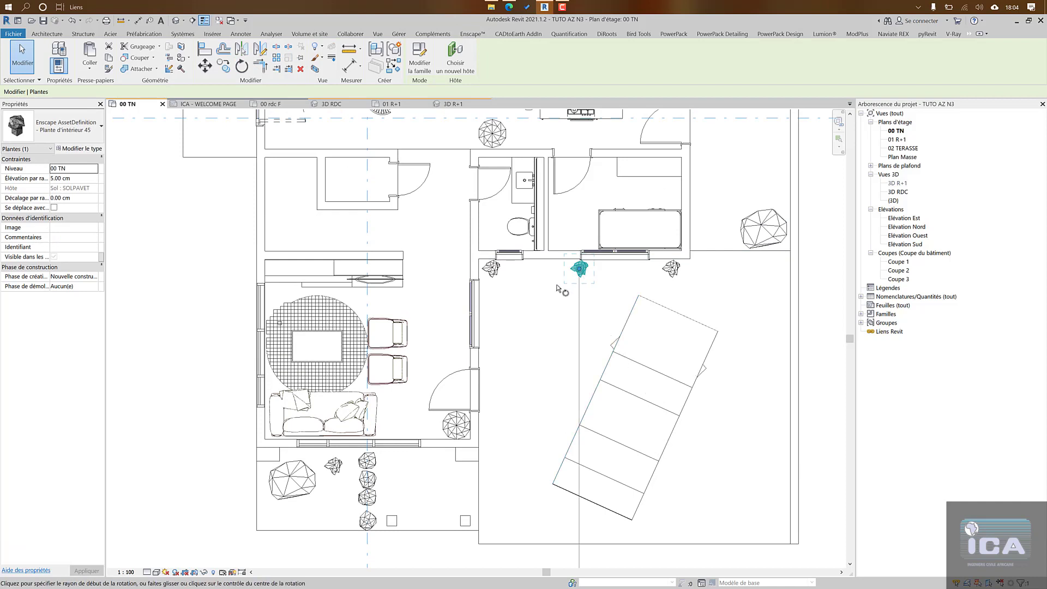
click(430, 355)
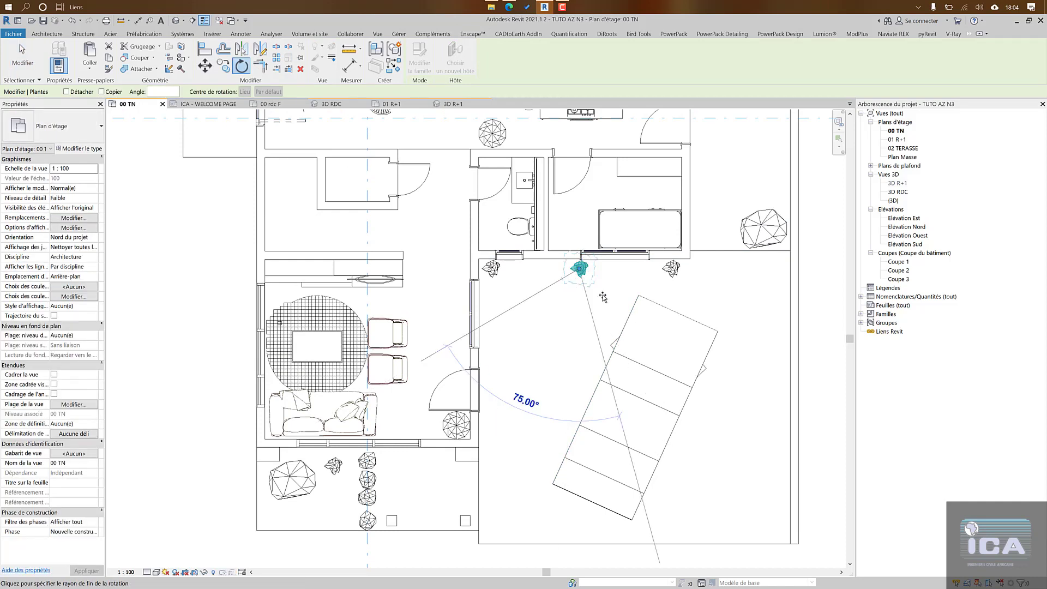
click(661, 284)
Step: Rotate the Plante d'intérieur 45 at the end of the wall row nearest the kitchen terrace
click(671, 268)
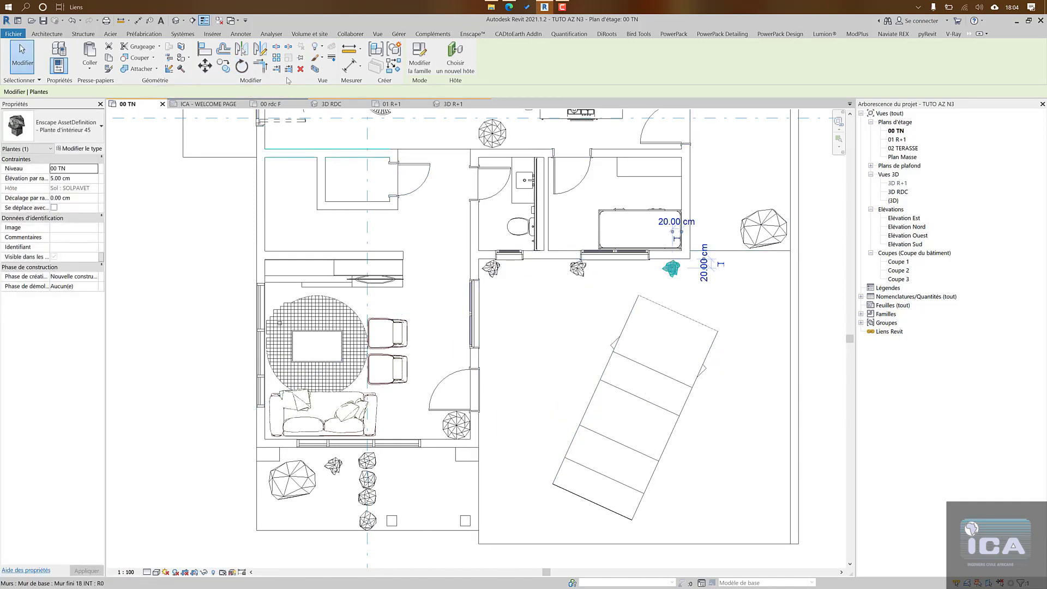
click(242, 66)
click(489, 284)
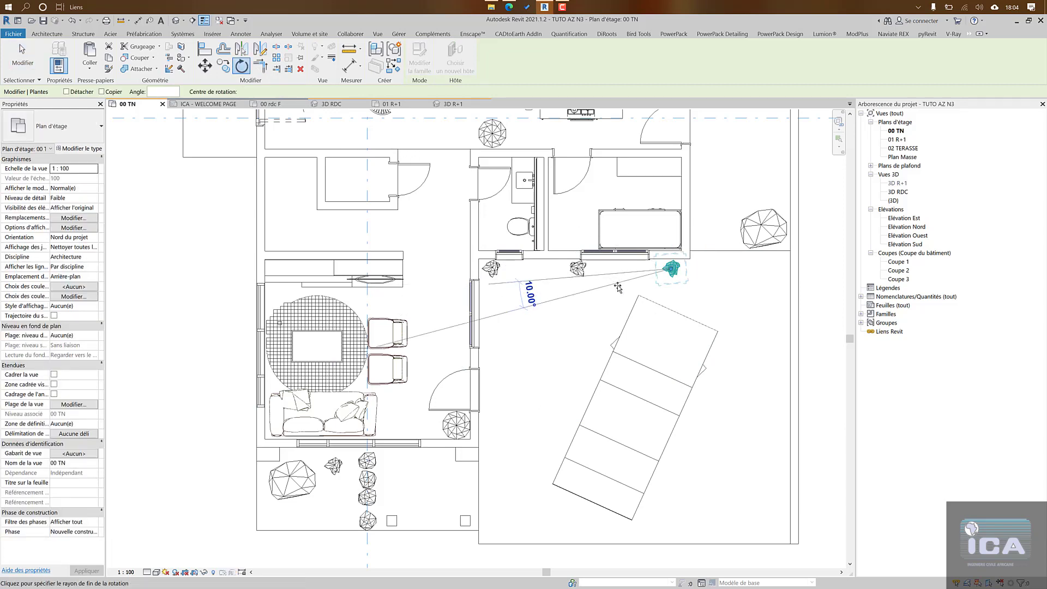
click(618, 285)
key(Escape)
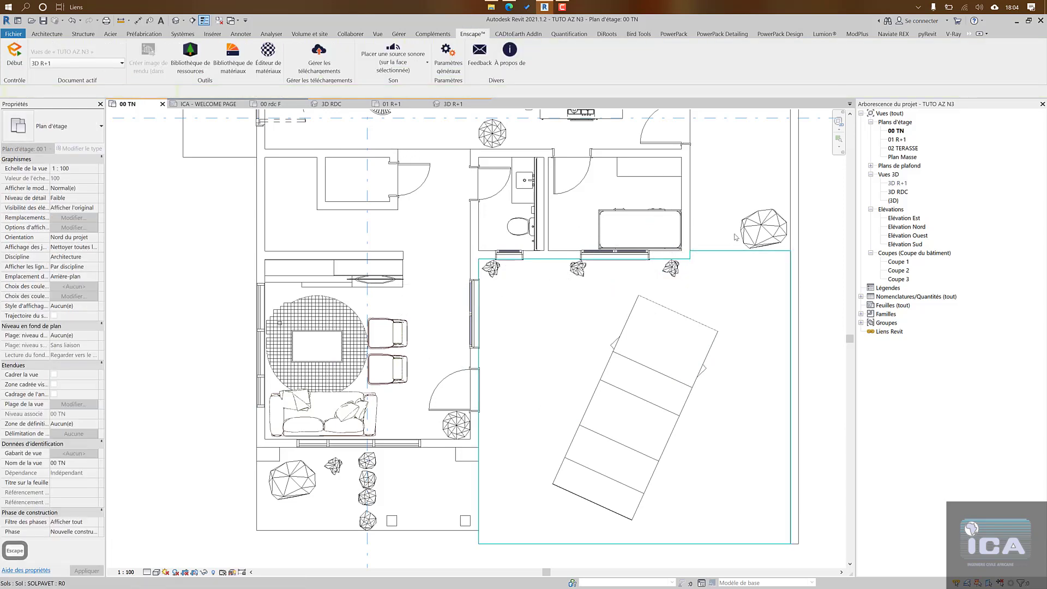
Step: Rotate the Plante d'intérieur 08 on the kitchen terrace at the end nearest the car
scroll(739, 272, down, 2)
middle_drag(739, 272, 739, 342)
click(754, 309)
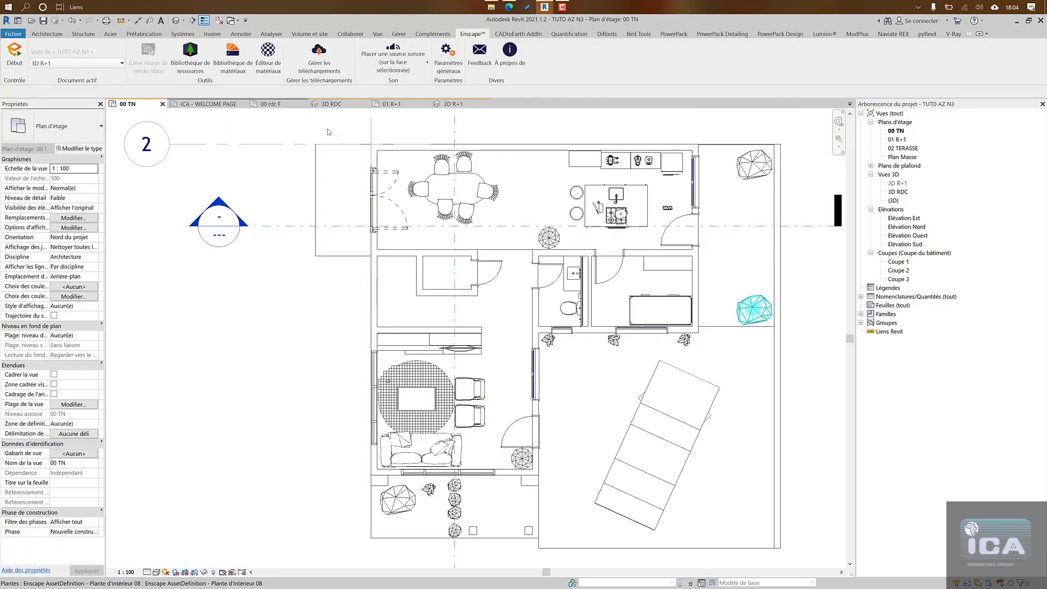
click(242, 66)
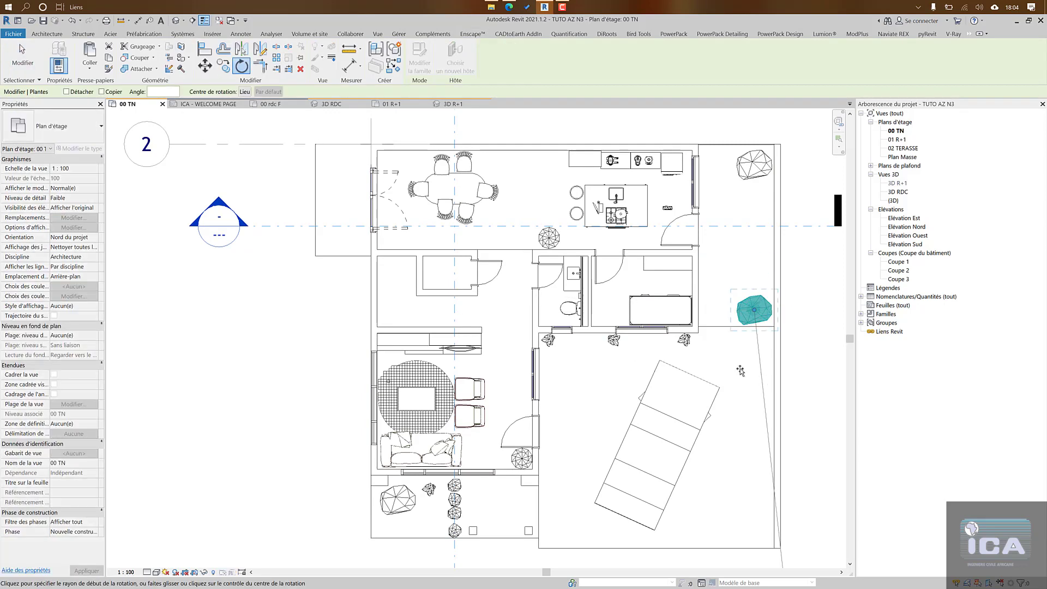
click(482, 189)
click(733, 266)
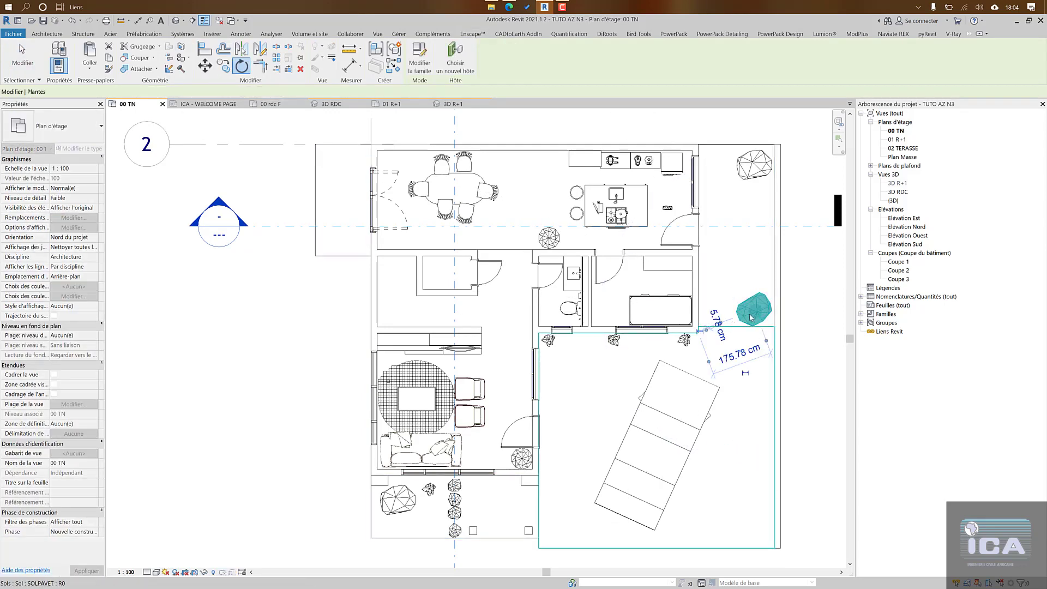
key(Escape)
scroll(735, 347, down, 2)
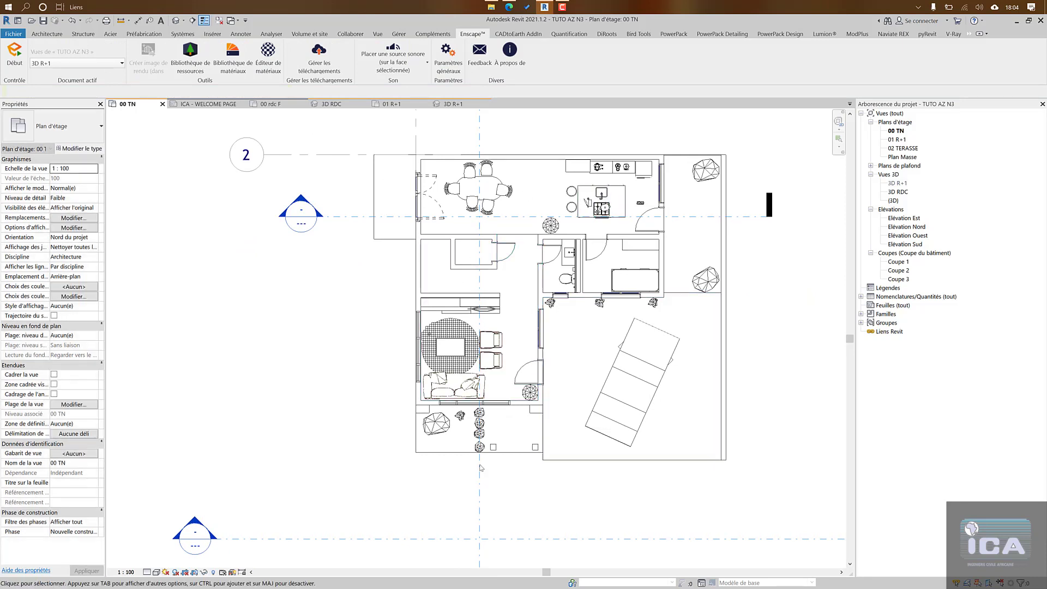
Step: Open the 3D RDC view and examine the plants, posts and tiled floor of the living room terrace
double_click(899, 192)
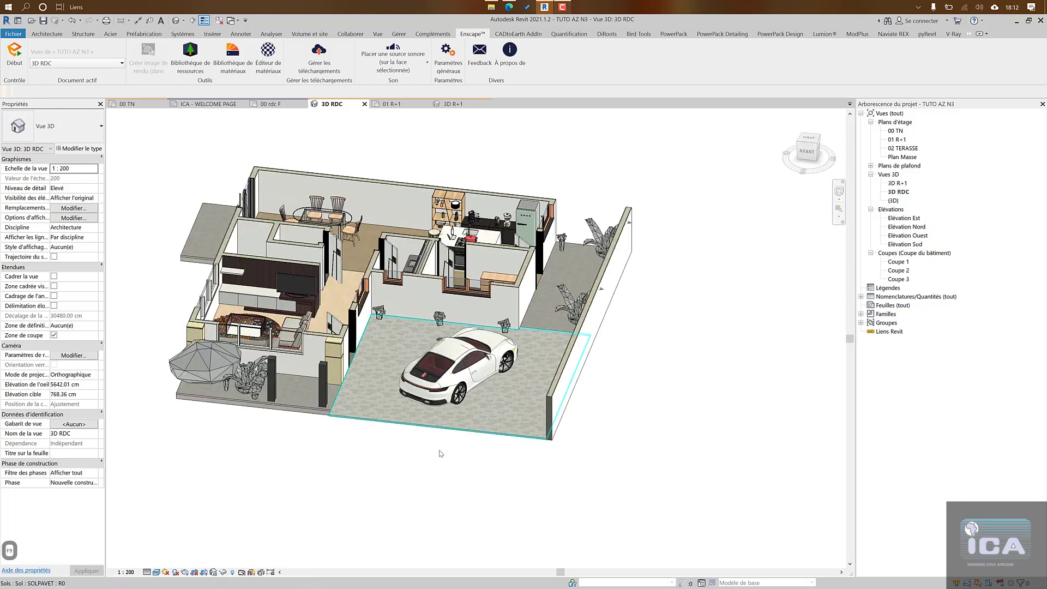
click(458, 341)
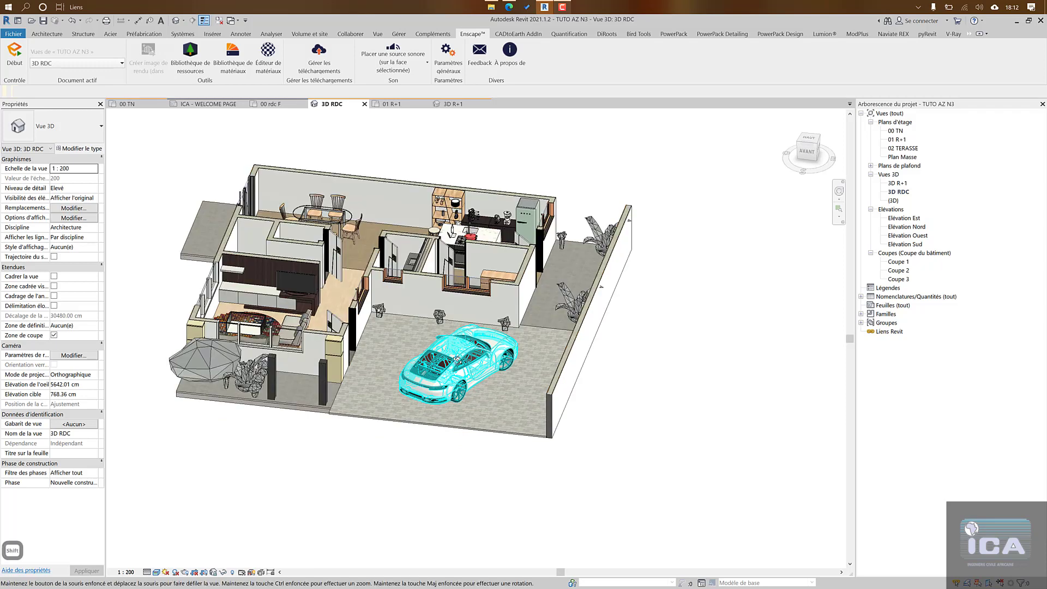
shift+middle_drag(458, 342, 473, 404)
scroll(245, 426, up, 2)
scroll(246, 424, up, 2)
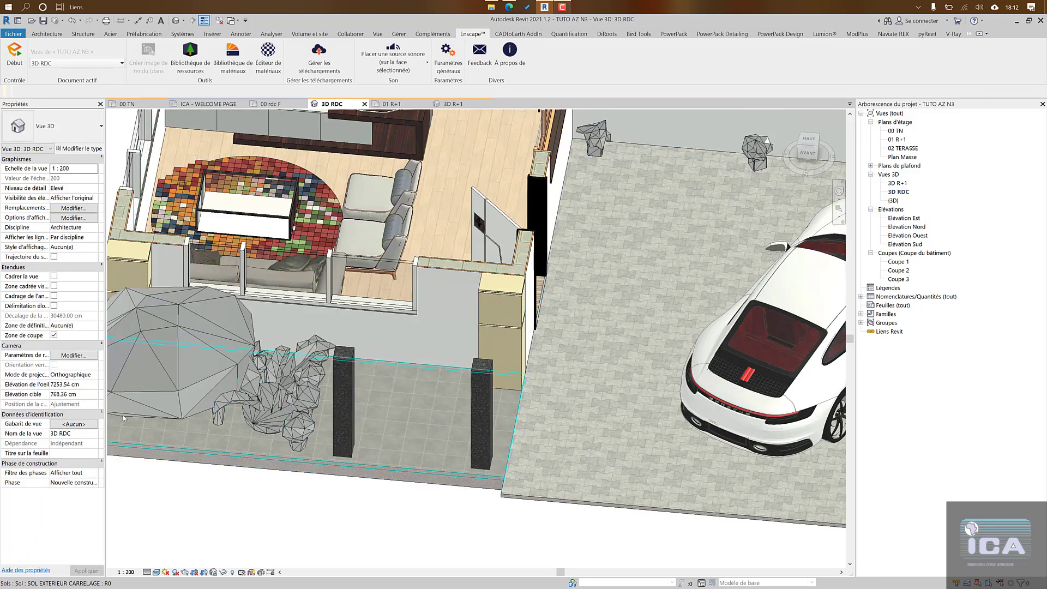
middle_drag(183, 413, 232, 414)
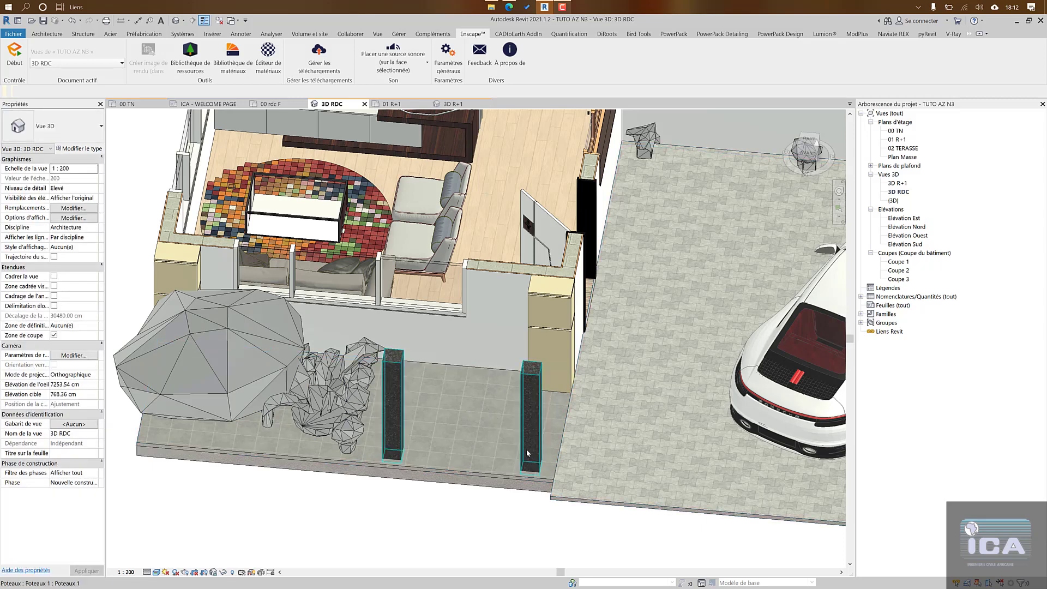
click(489, 422)
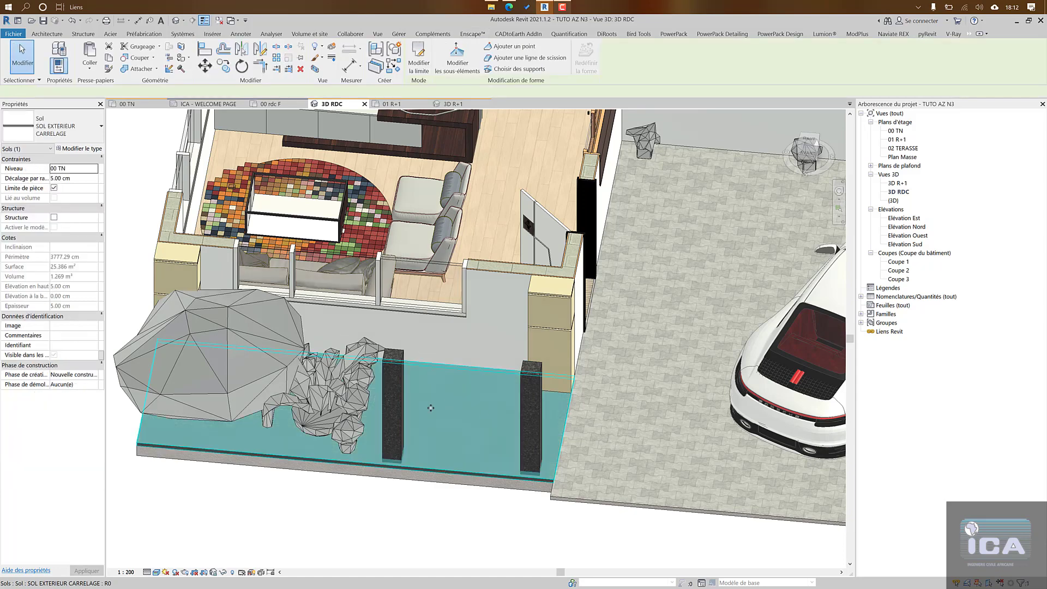
key(Escape)
Step: Find the Herbe 04 material by searching for HERB and paint the exterior tiled terrace floor with it
key(p)
key(t)
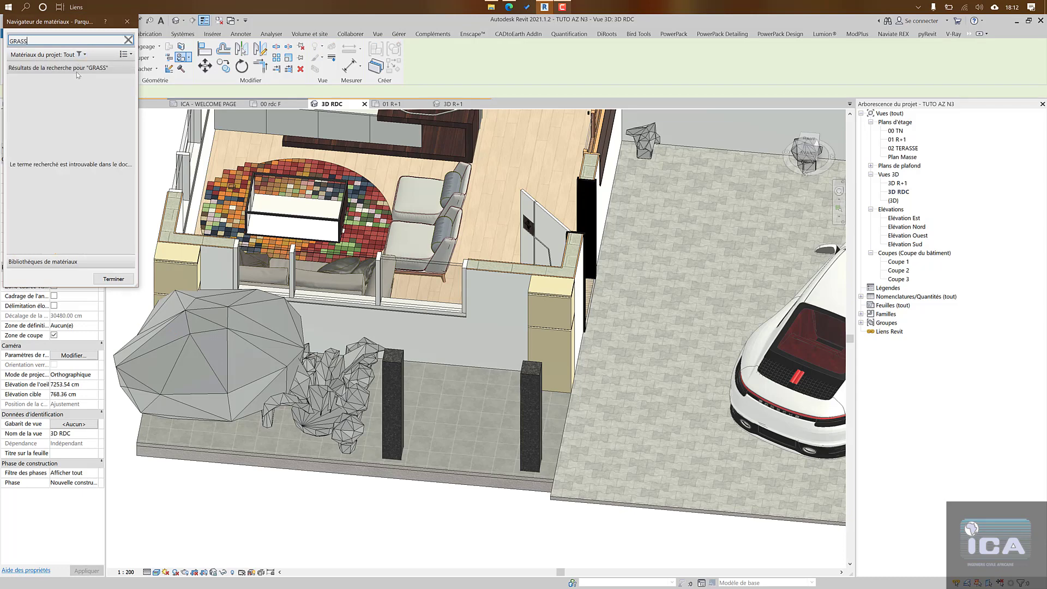
key(BackSpace)
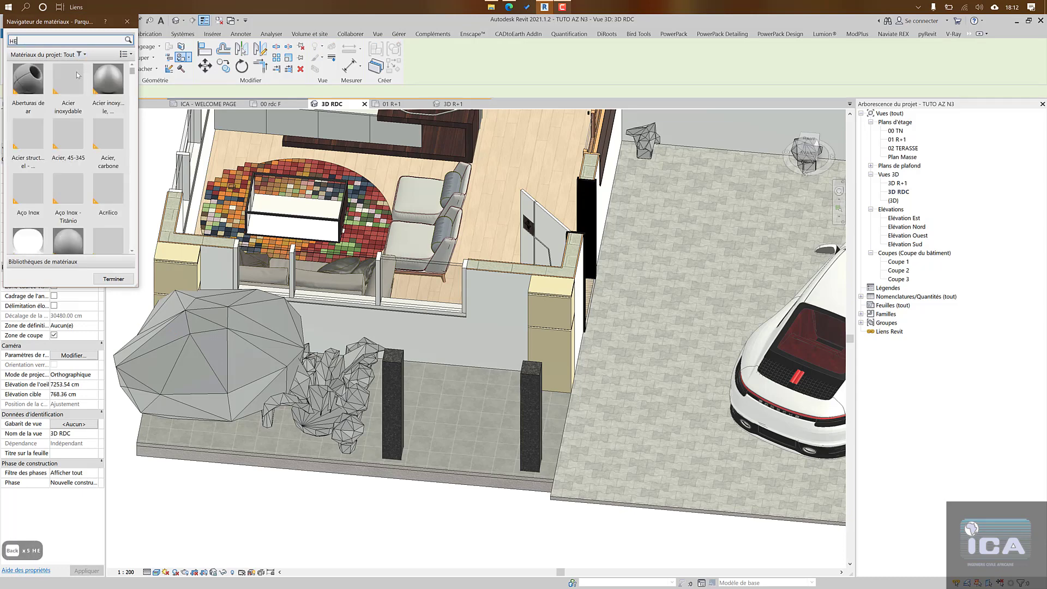
text(HERB)
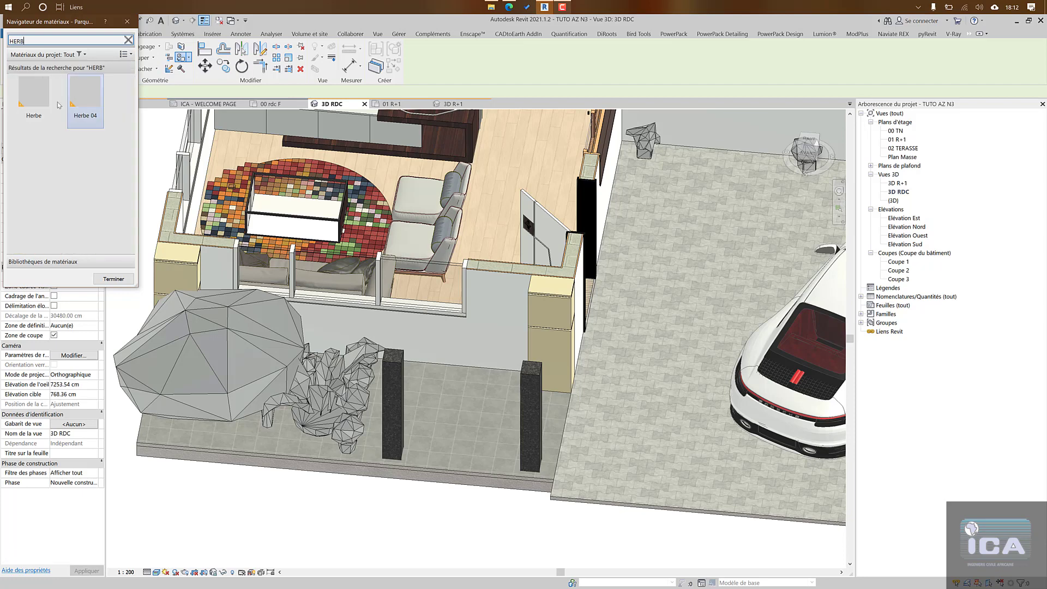
click(85, 93)
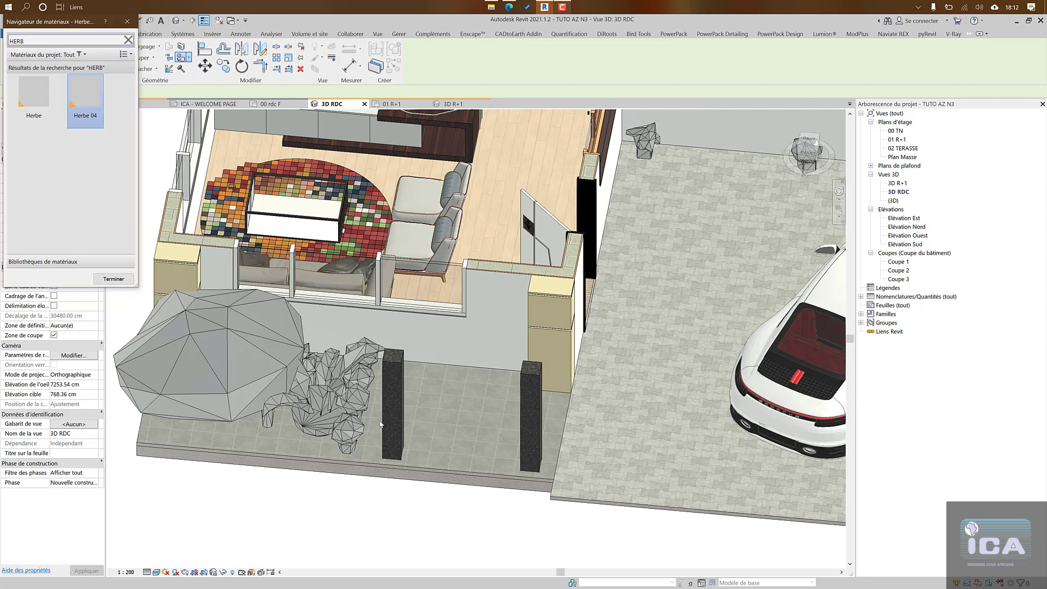
click(453, 420)
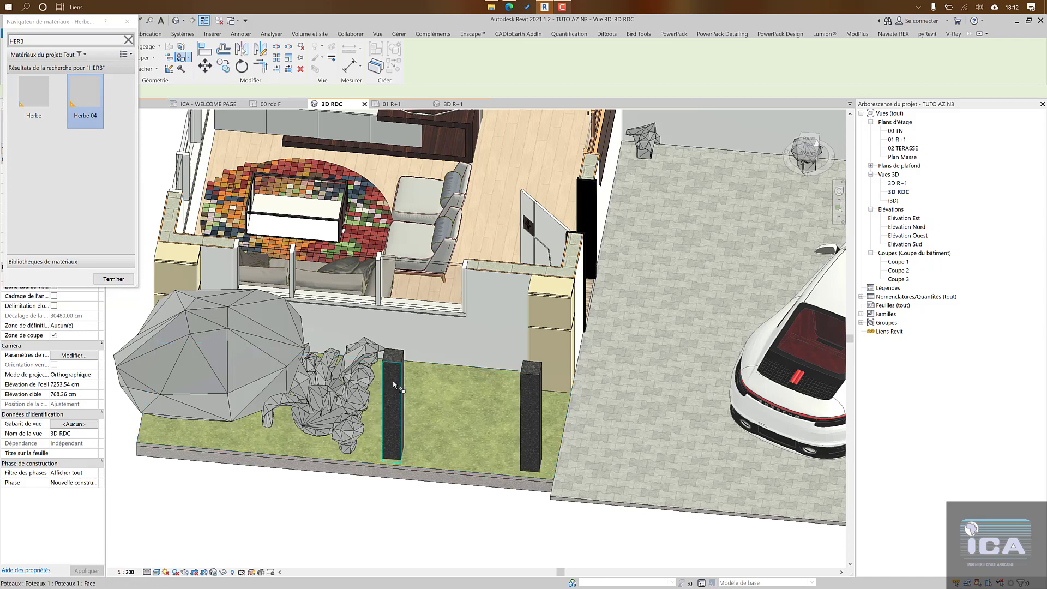
key(Escape)
scroll(456, 420, down, 5)
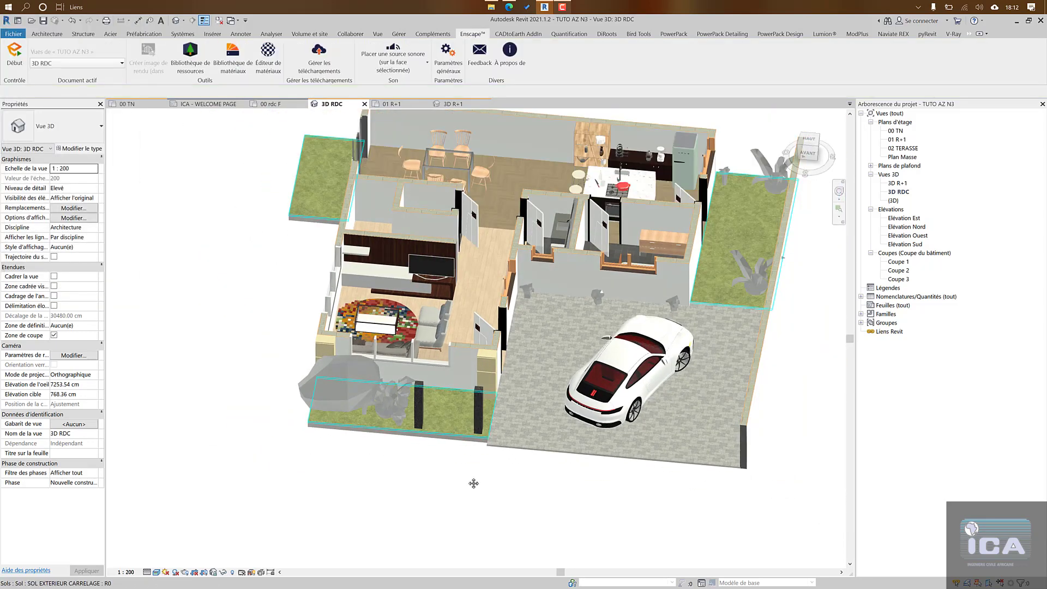
shift+middle_drag(600, 403, 522, 372)
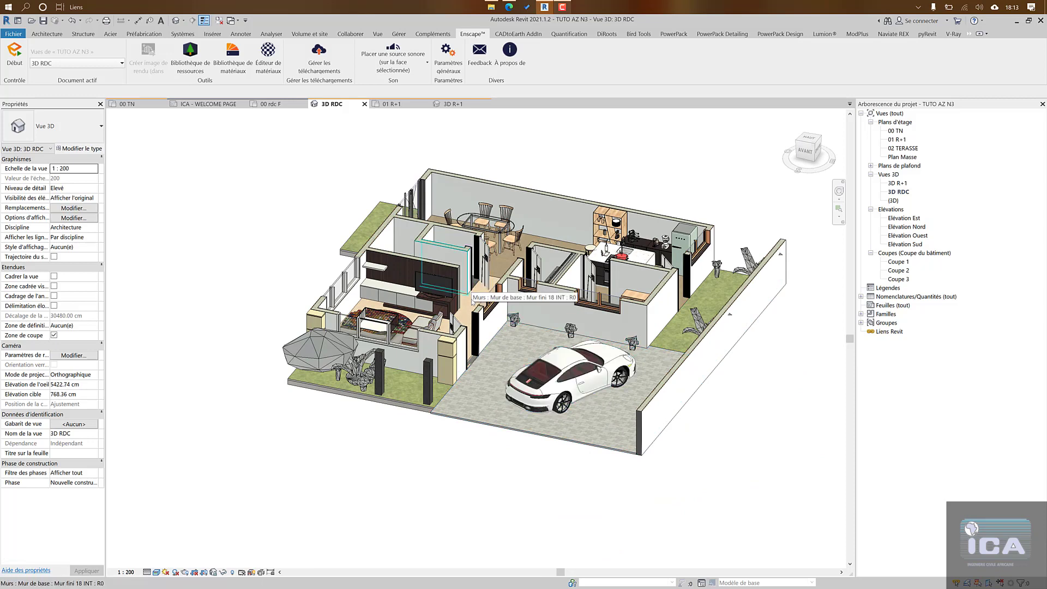
shift+middle_drag(523, 284, 734, 333)
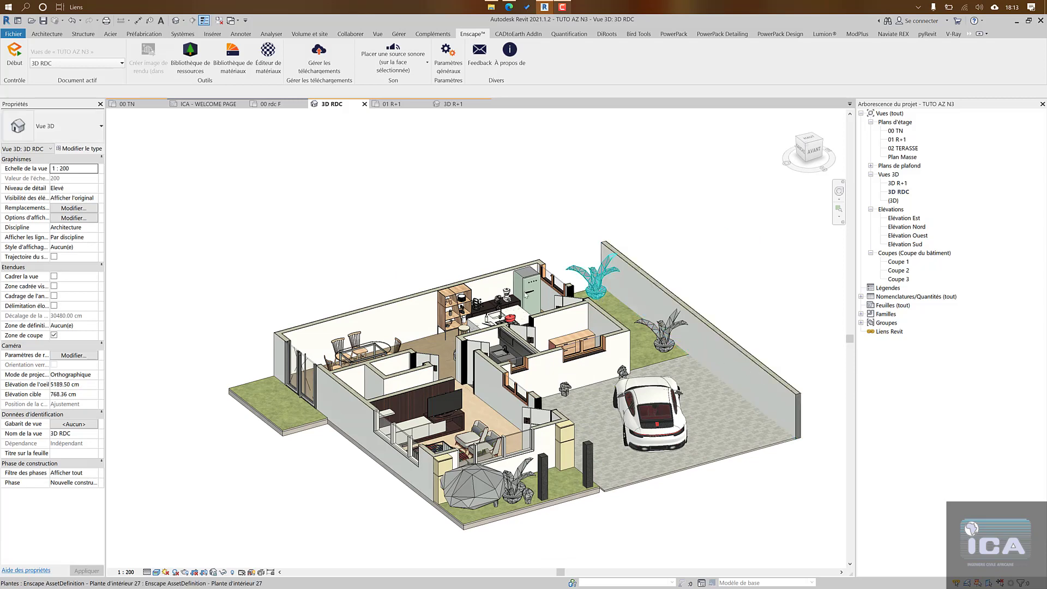
Step: In the 00 TN plan, draw a vertical section through the kitchen terrace and parking area, facing the boundary wall
click(138, 107)
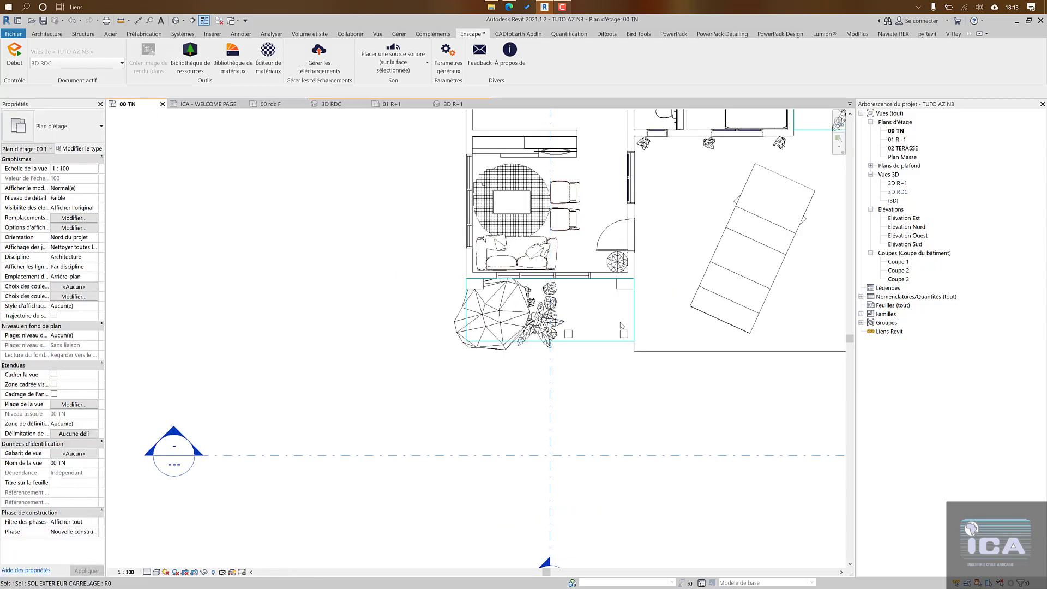
scroll(625, 327, down, 2)
middle_drag(657, 339, 531, 405)
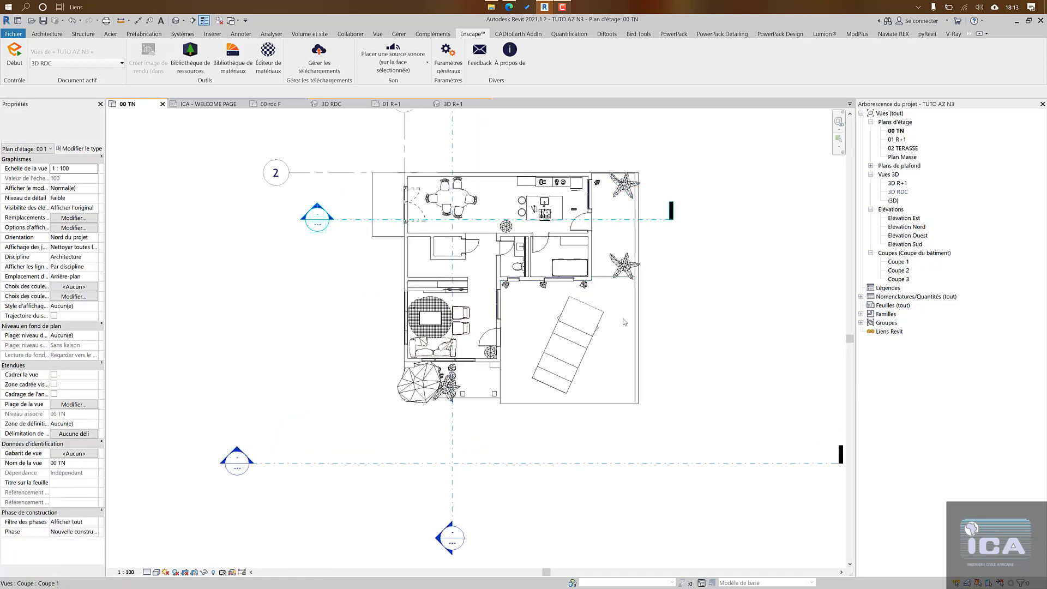
click(381, 35)
click(388, 55)
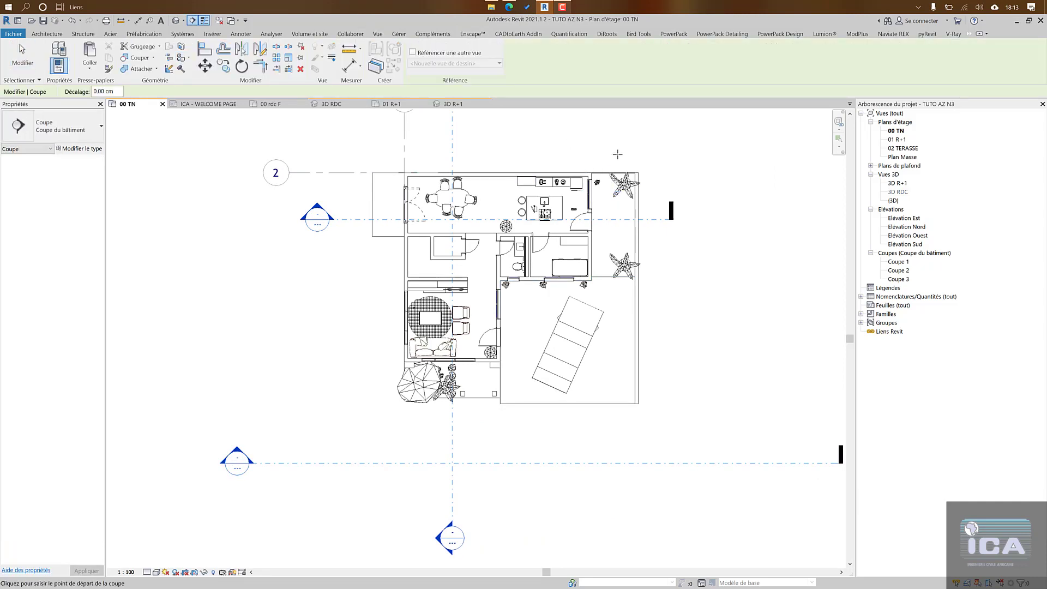
click(624, 155)
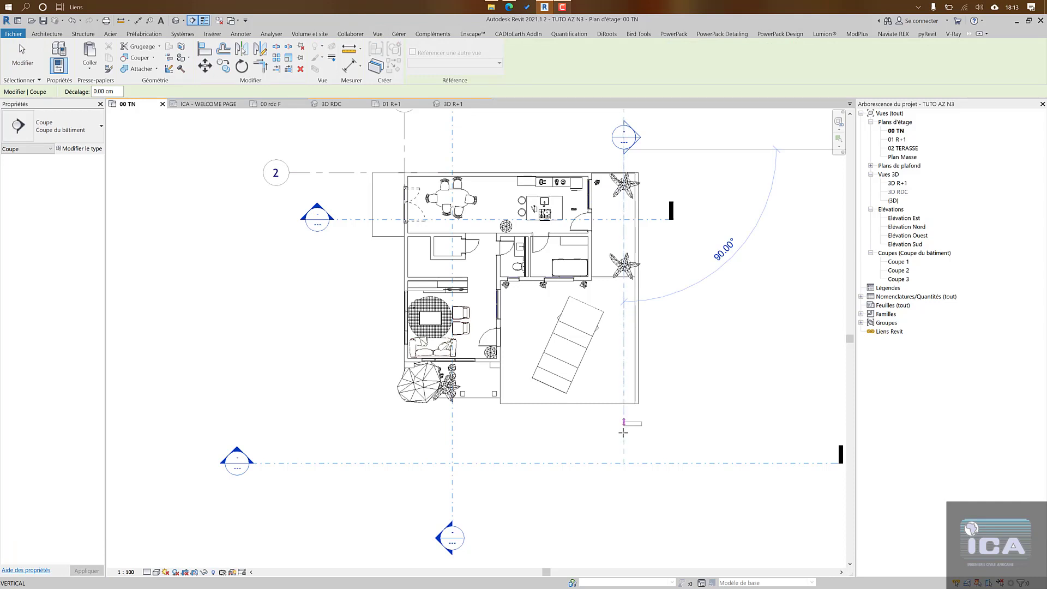
click(646, 435)
key(Escape)
key(Escape)
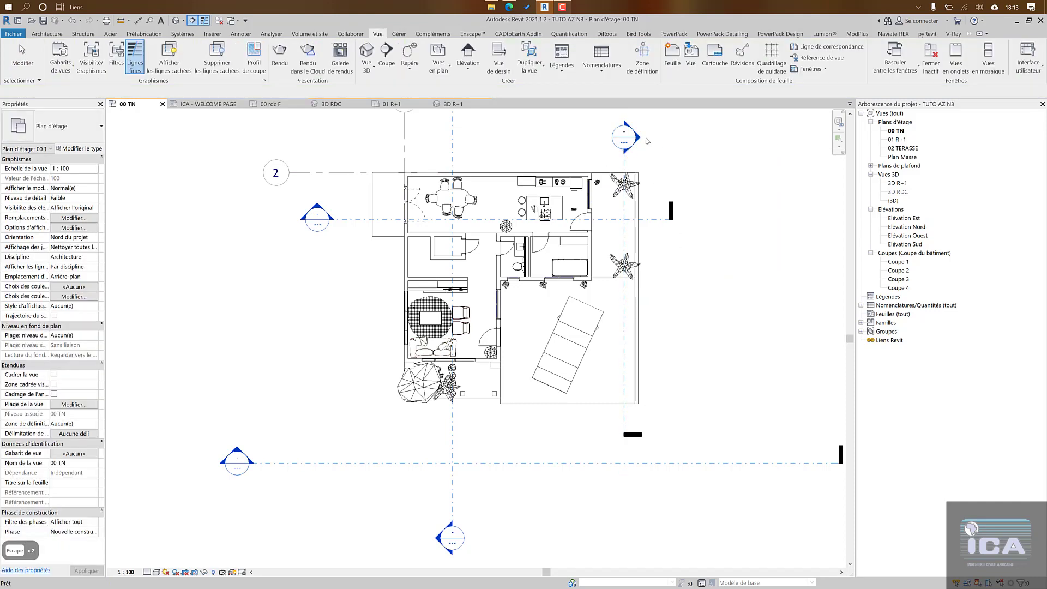
Step: Open the new section through the kitchen terrace and set its visual style to Réaliste
double_click(641, 139)
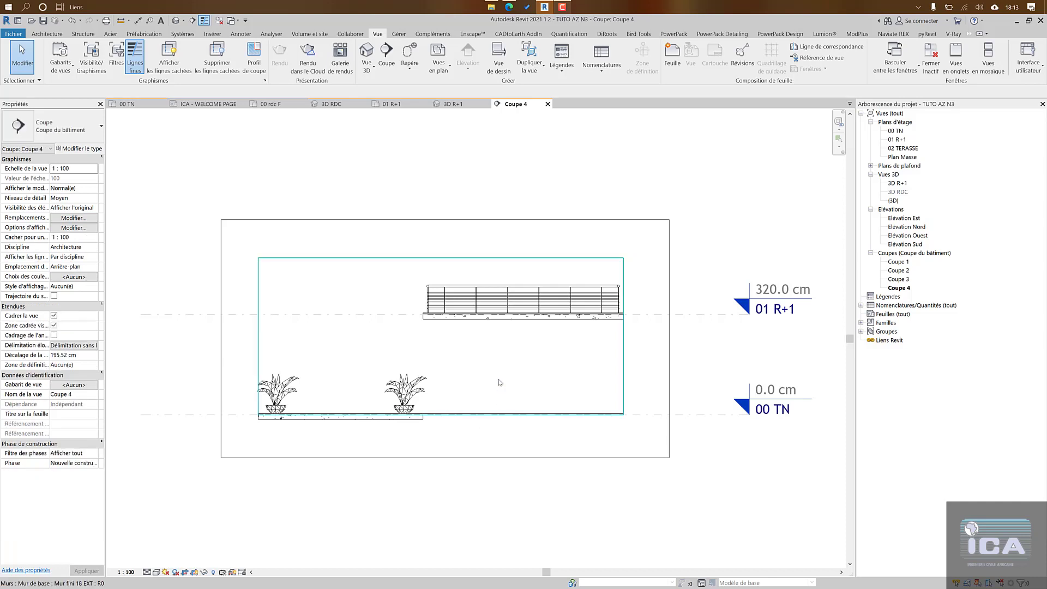
click(544, 353)
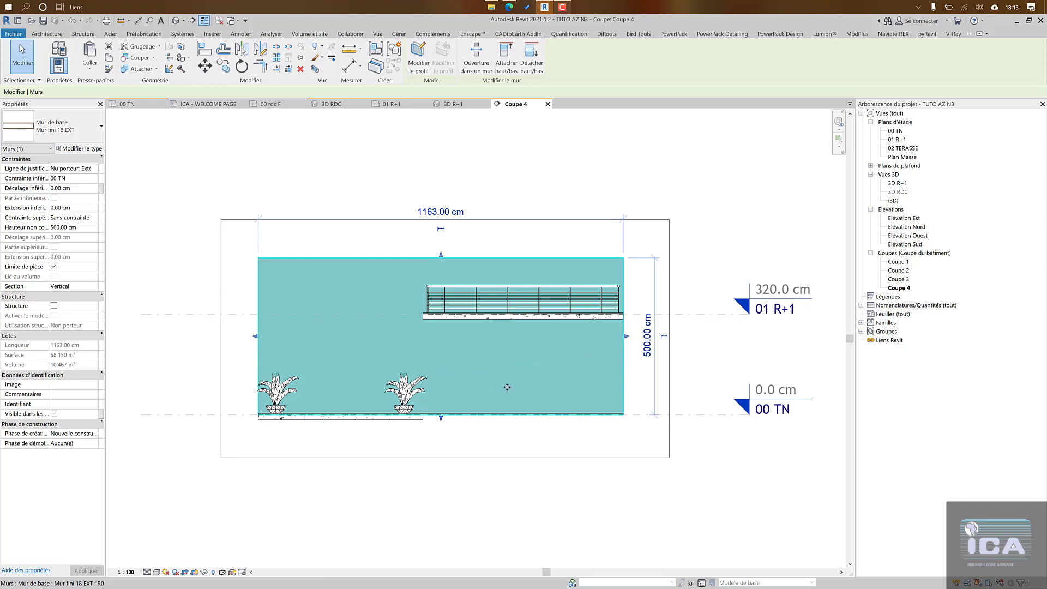
click(156, 573)
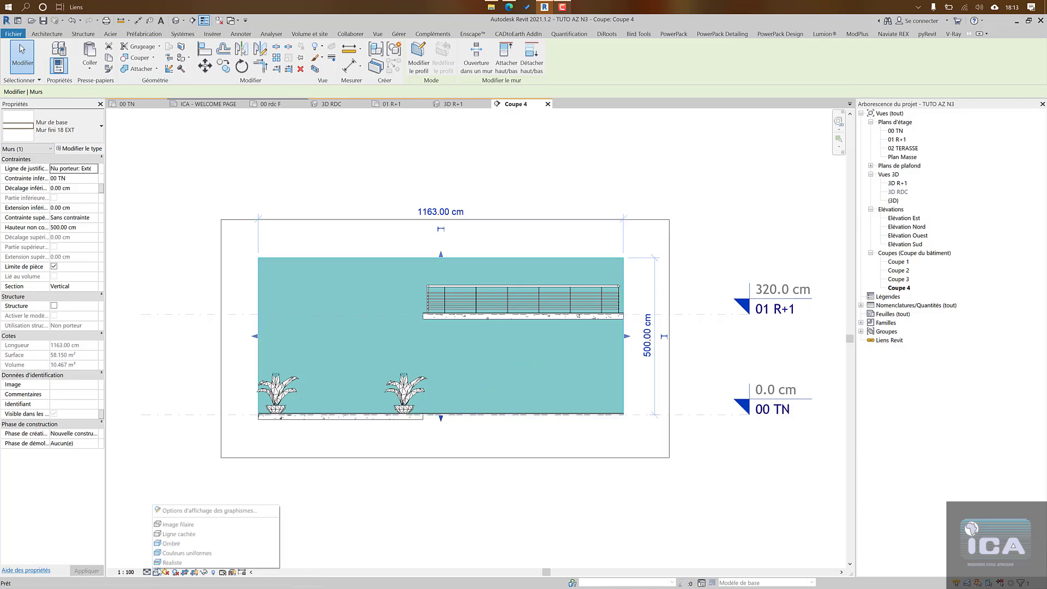
click(173, 564)
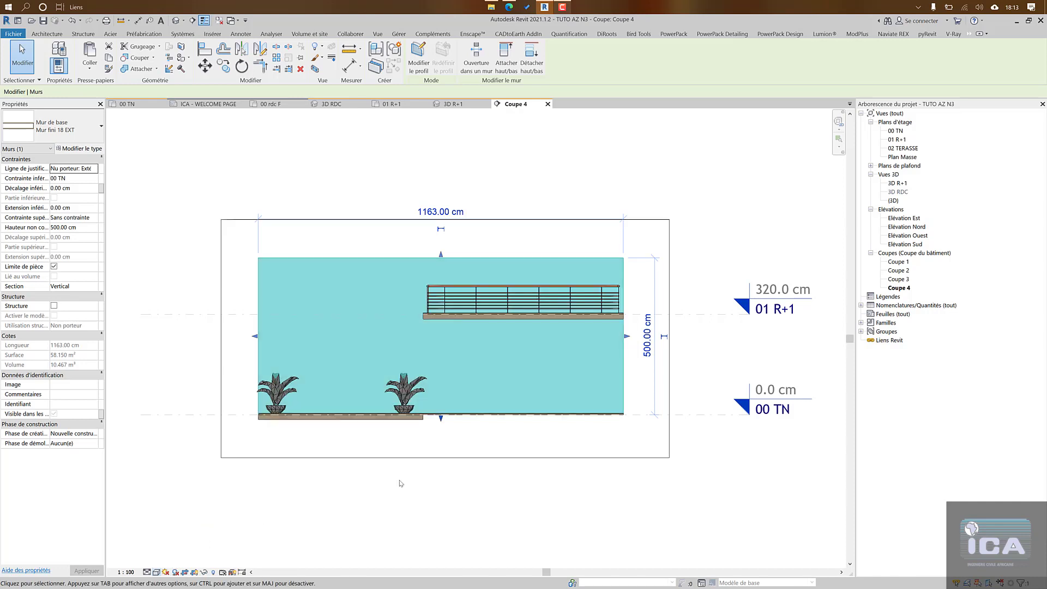
key(Escape)
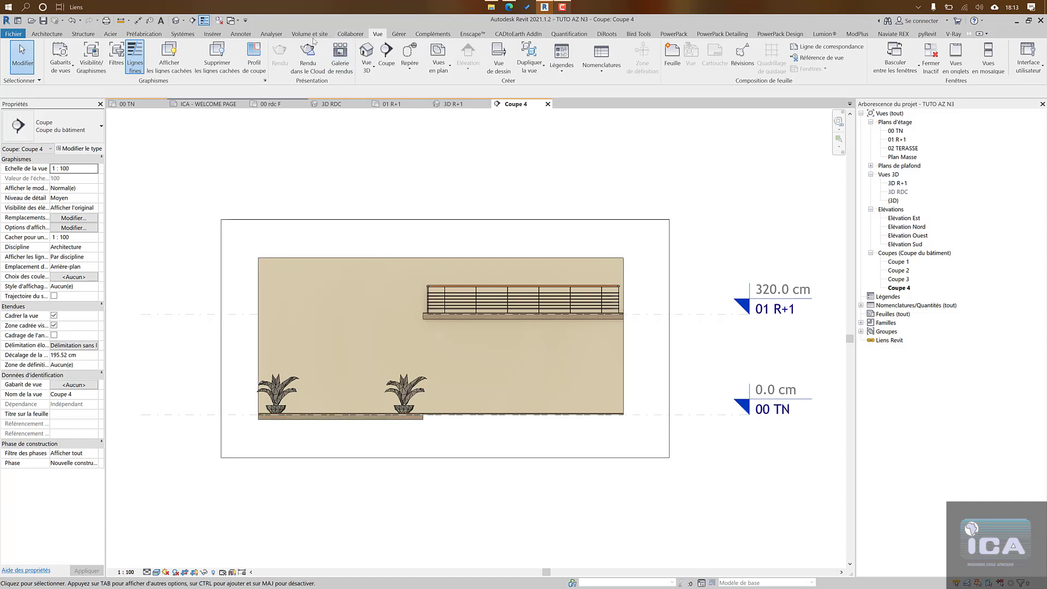
Step: Find the Lierre 03 ivy in the végétation category of the Enscape asset library and try to place it on the wall in section
click(472, 34)
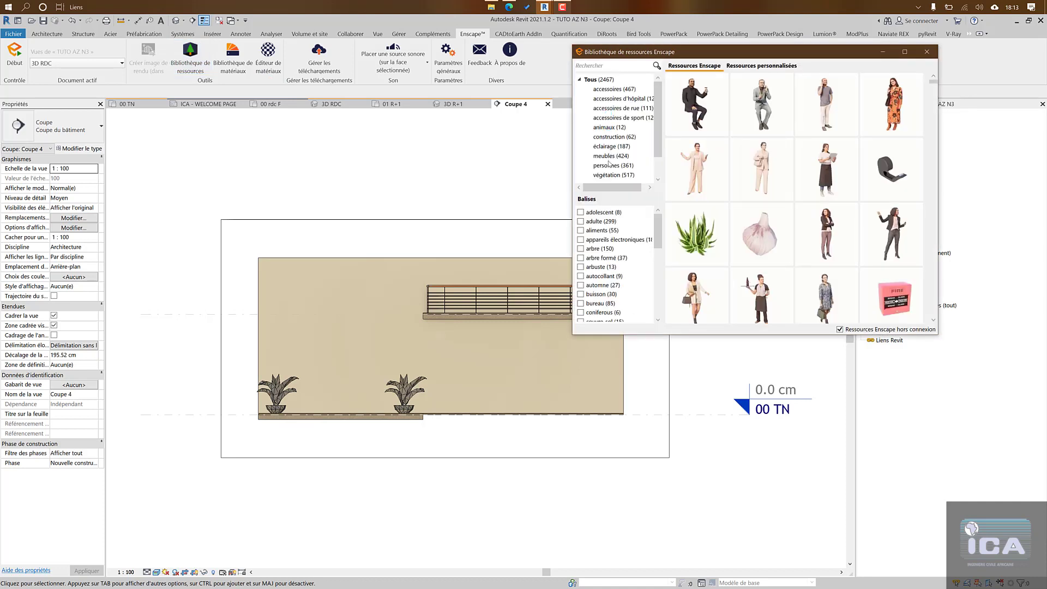
click(611, 176)
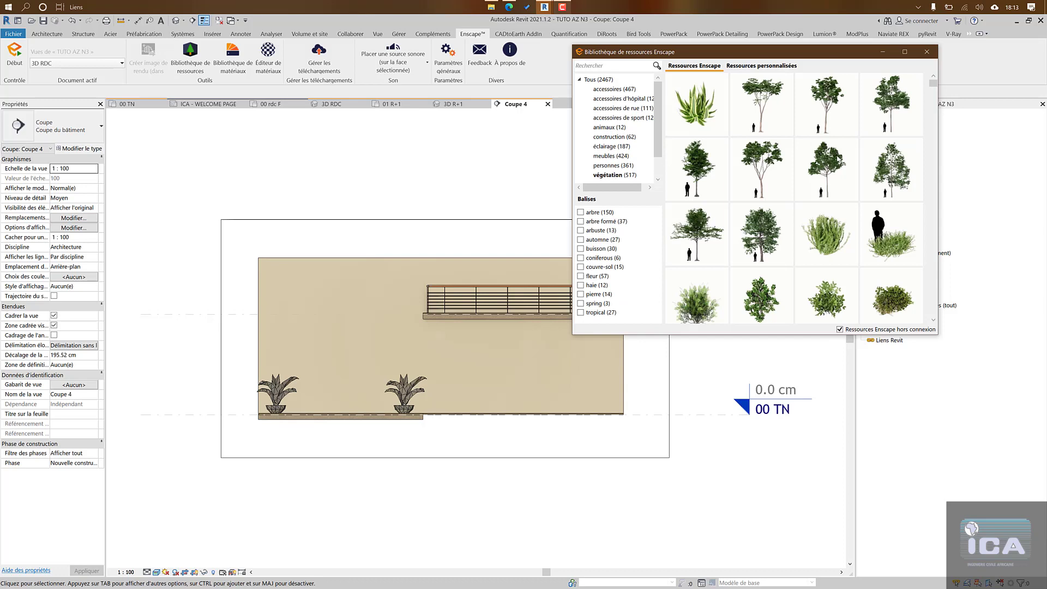
scroll(838, 158, down, 10)
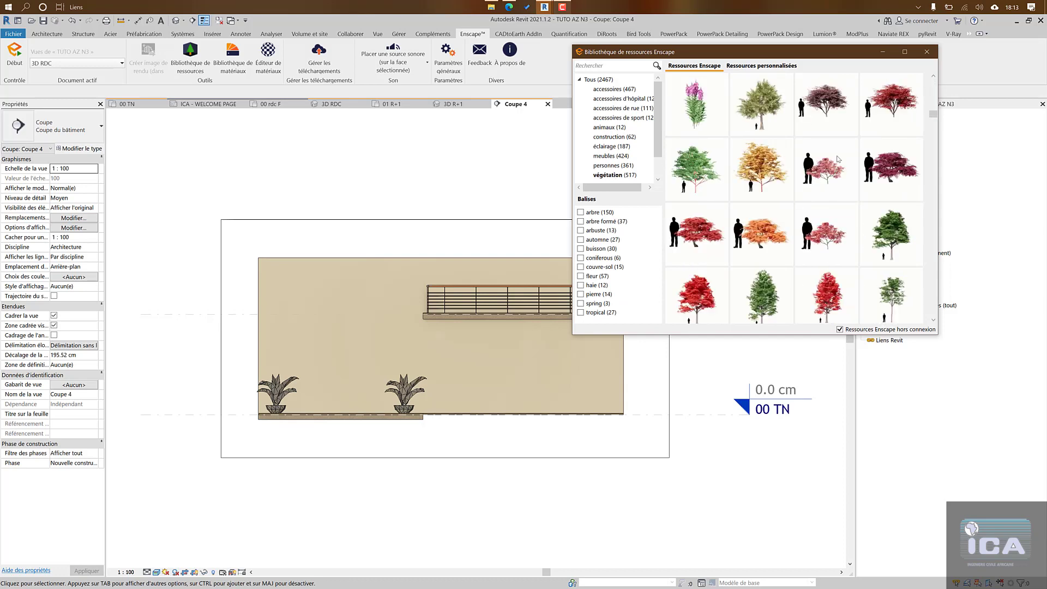
scroll(838, 158, down, 10)
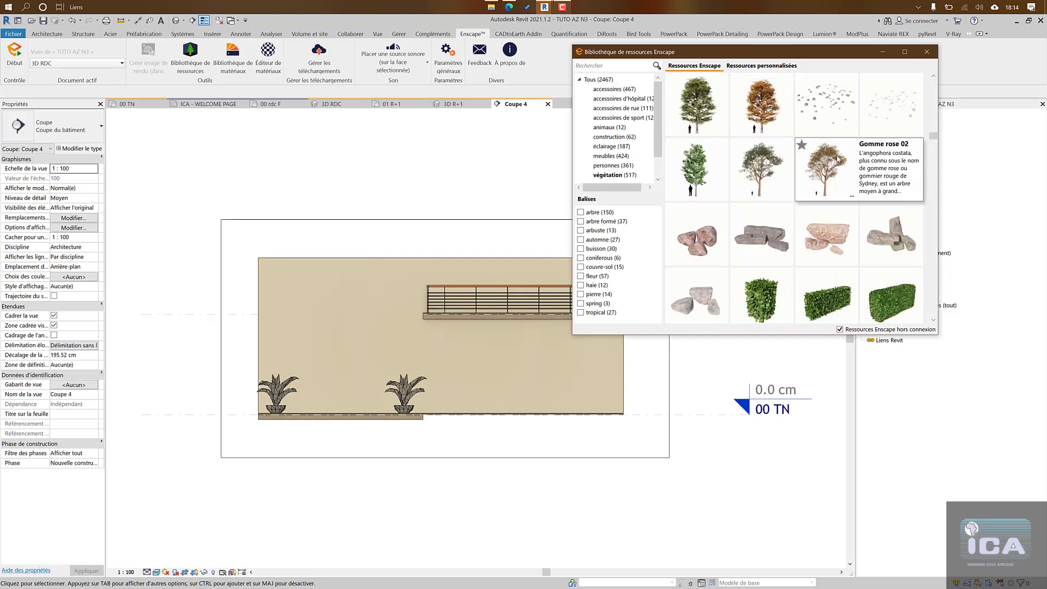
scroll(838, 159, up, 4)
scroll(837, 163, down, 4)
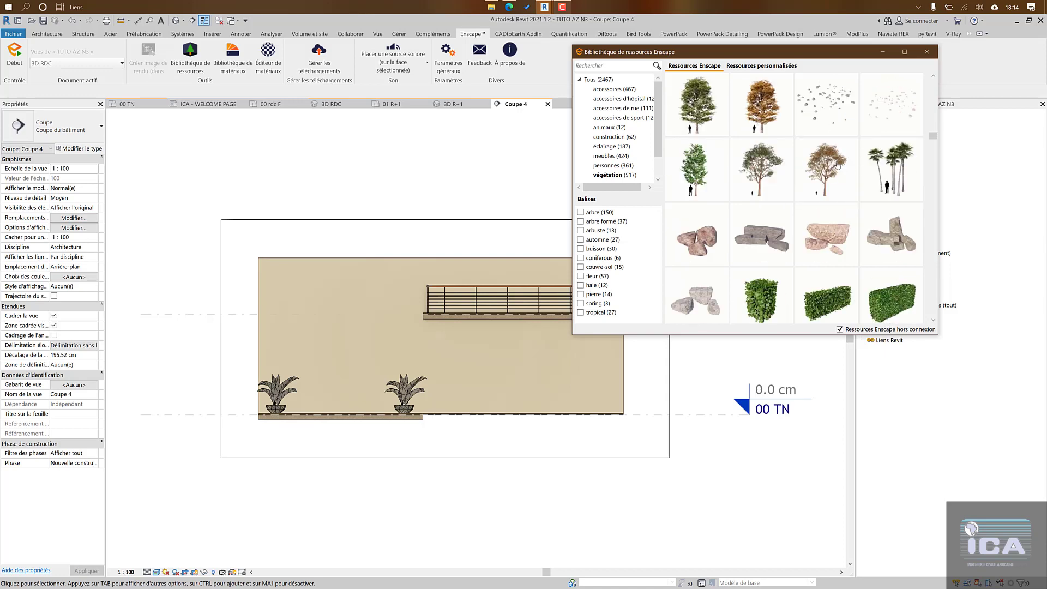
scroll(838, 164, up, 2)
scroll(838, 164, down, 10)
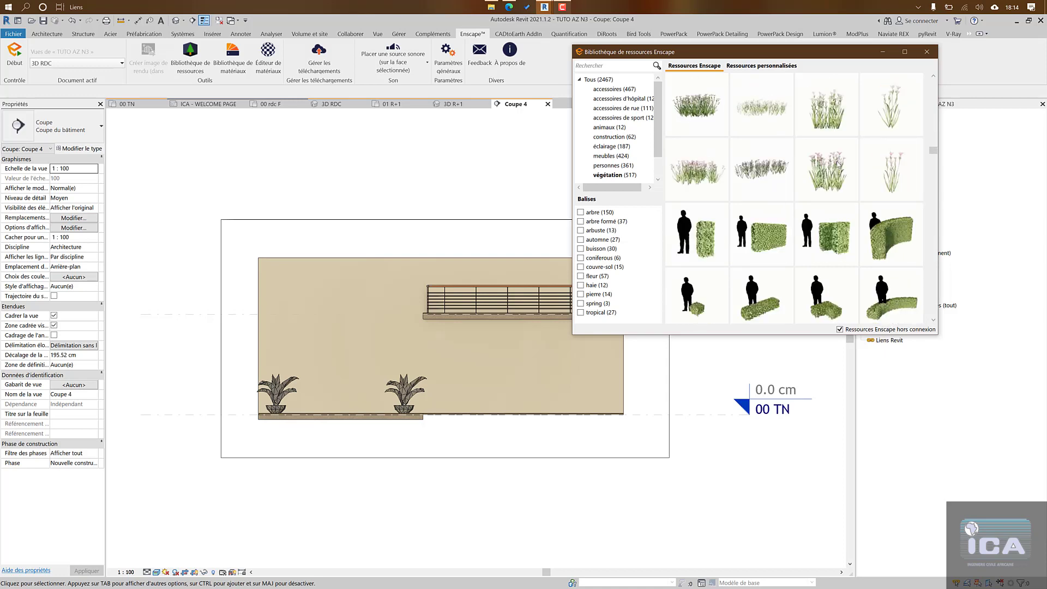
scroll(838, 163, down, 6)
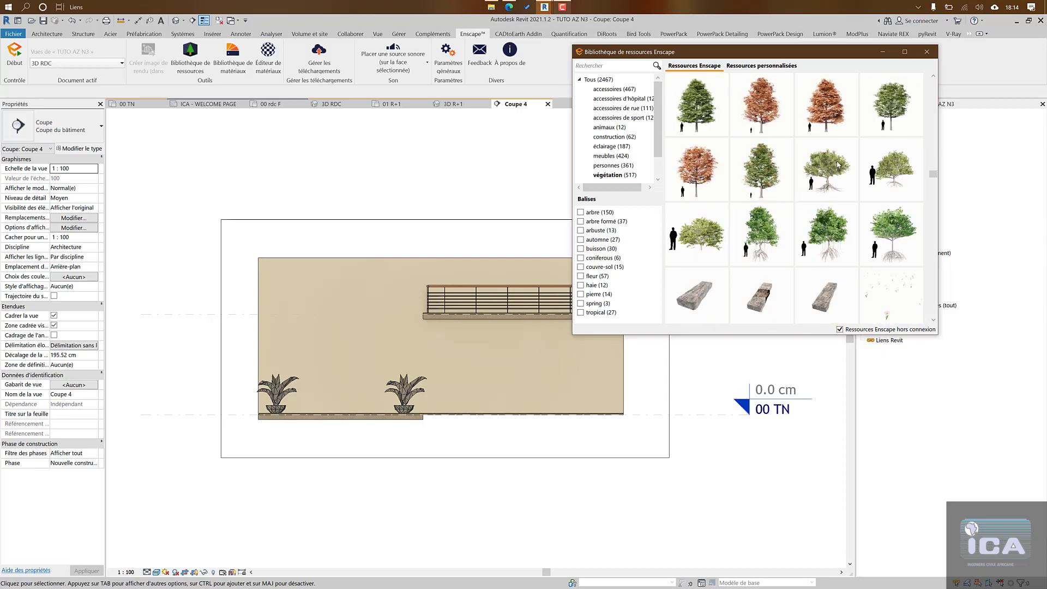
scroll(838, 164, up, 2)
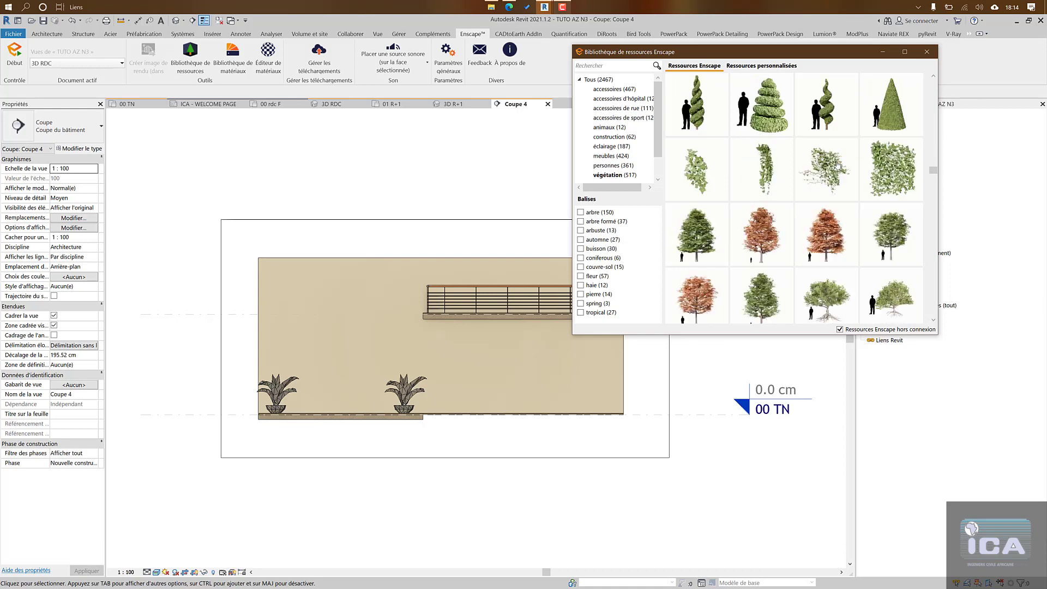
click(883, 183)
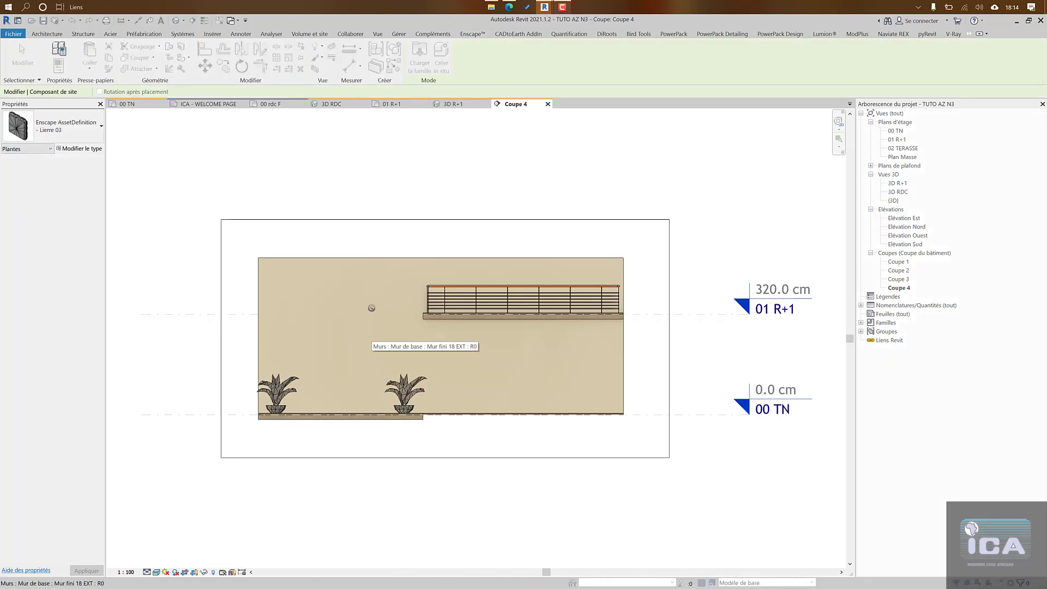
Step: In the 00 TN plan, place a Lierre 03 against the boundary wall's inner face at the kitchen terrace's far end, rotated parallel to the wall
click(137, 105)
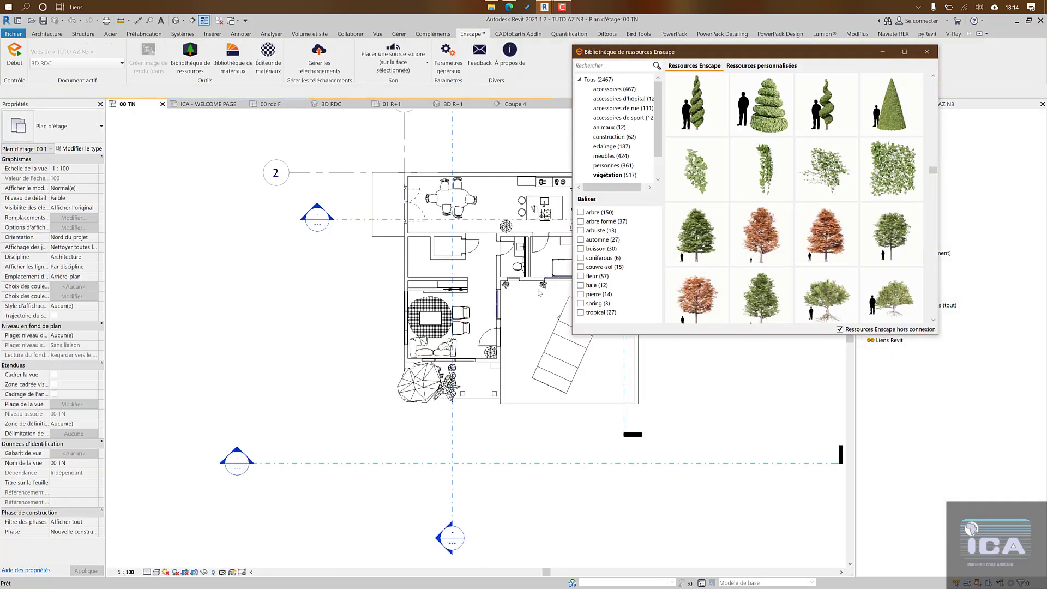
middle_drag(566, 294, 296, 354)
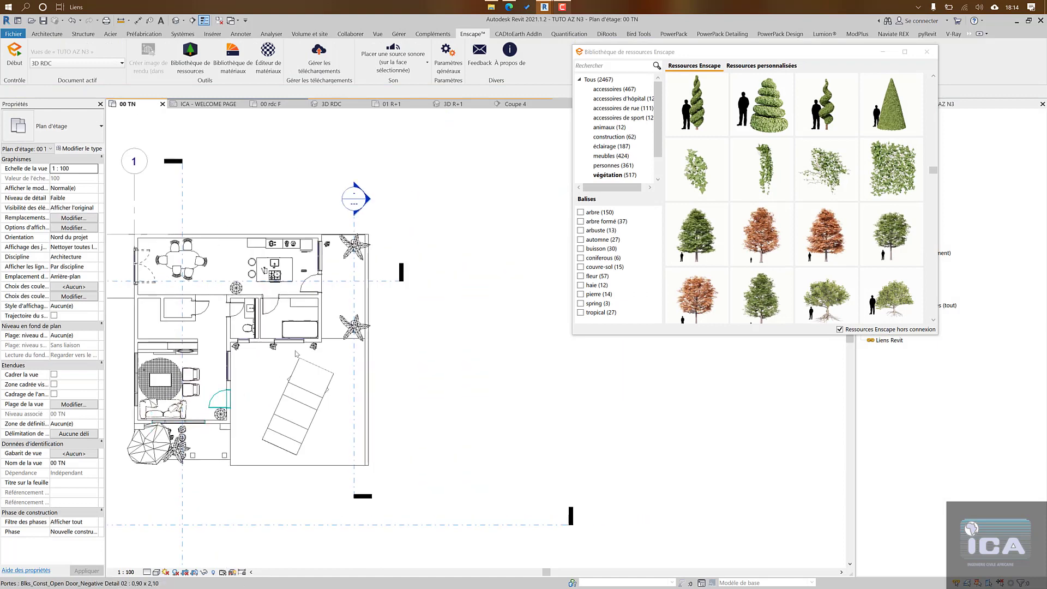
click(886, 165)
scroll(360, 259, up, 4)
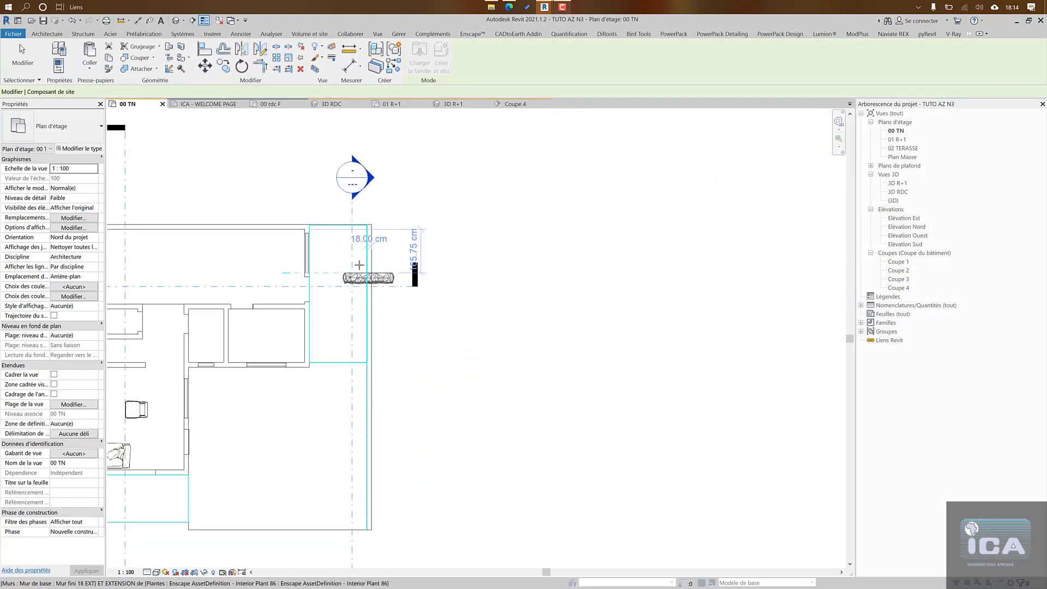
key(space)
key(space)
key(space)
key(space)
key(space)
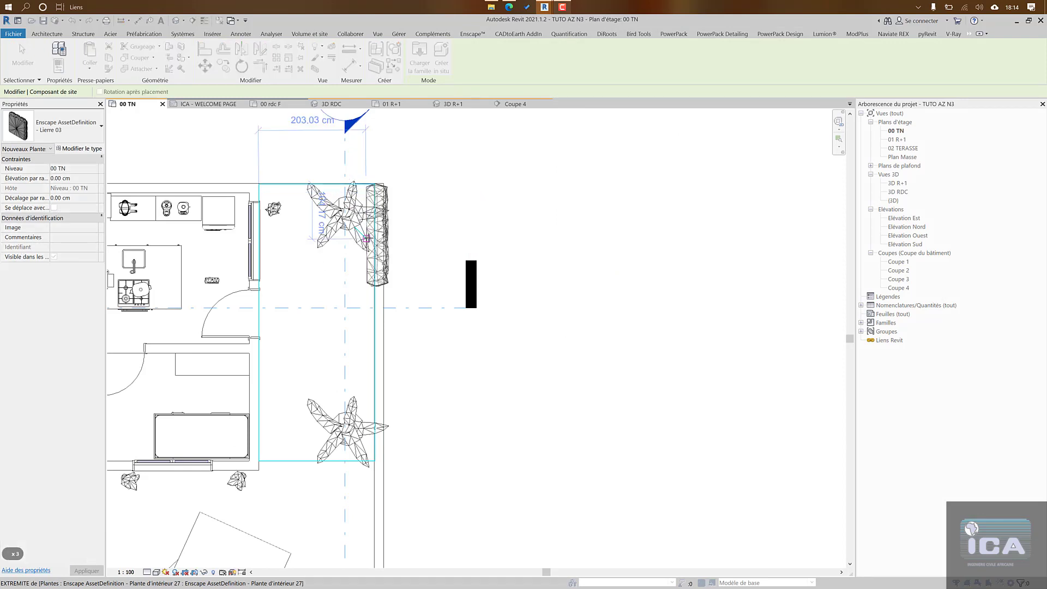
key(space)
key(space)
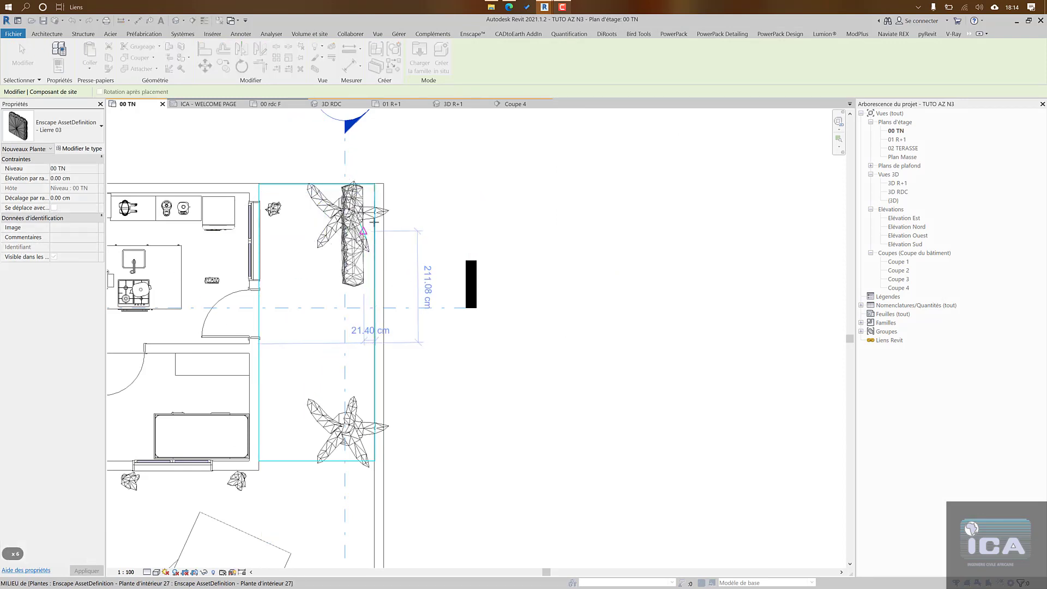
scroll(372, 217, up, 2)
scroll(375, 235, up, 1)
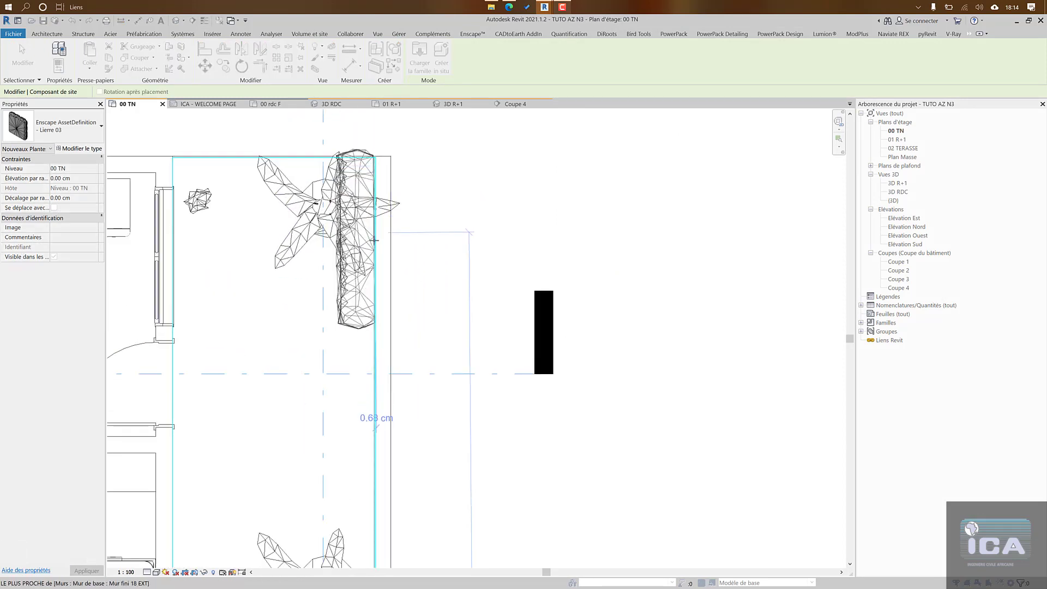
click(374, 357)
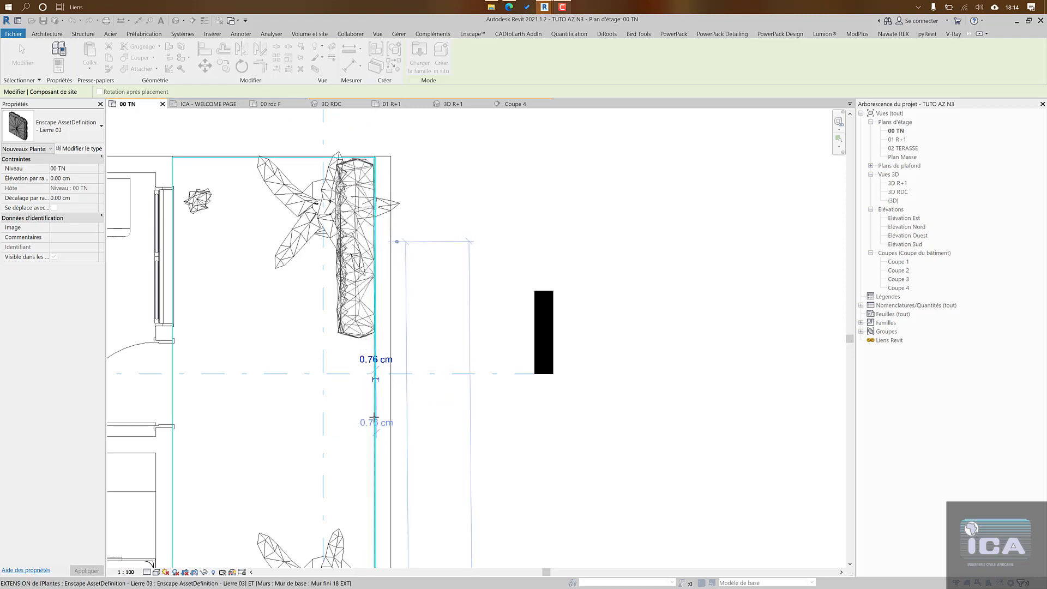
click(356, 385)
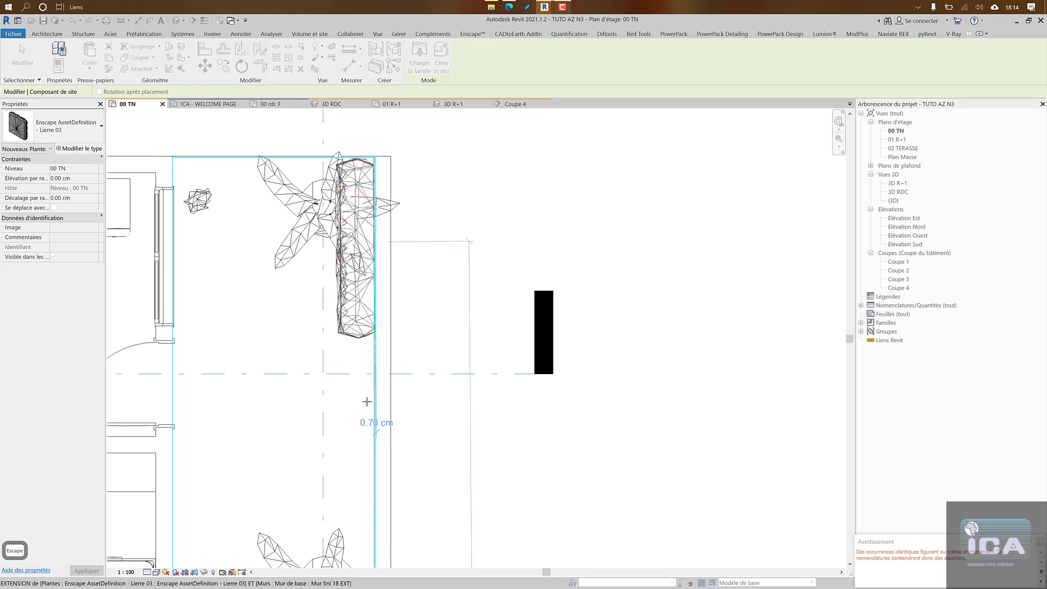
middle_drag(357, 418, 358, 293)
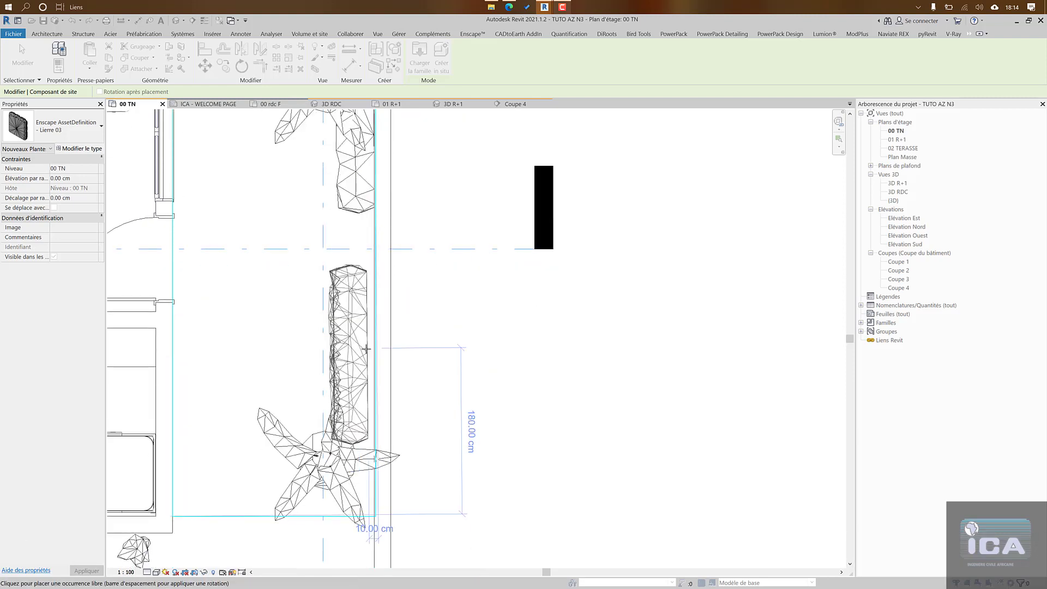
key(Escape)
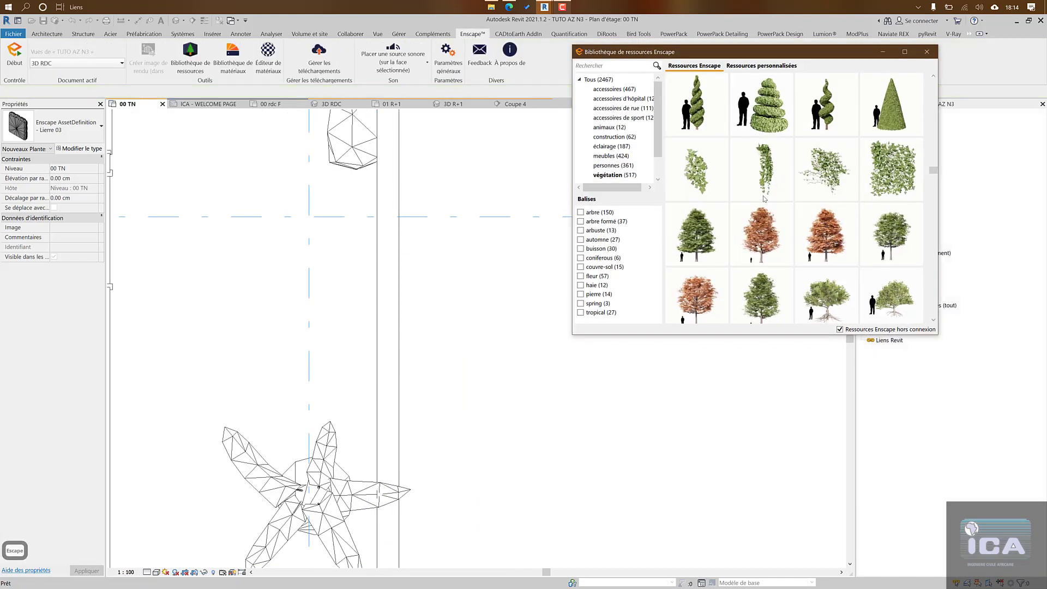
Step: Place another Lierre 03 along the boundary wall, rotated parallel to it and directly following the first ivy on the kitchen terrace
click(878, 166)
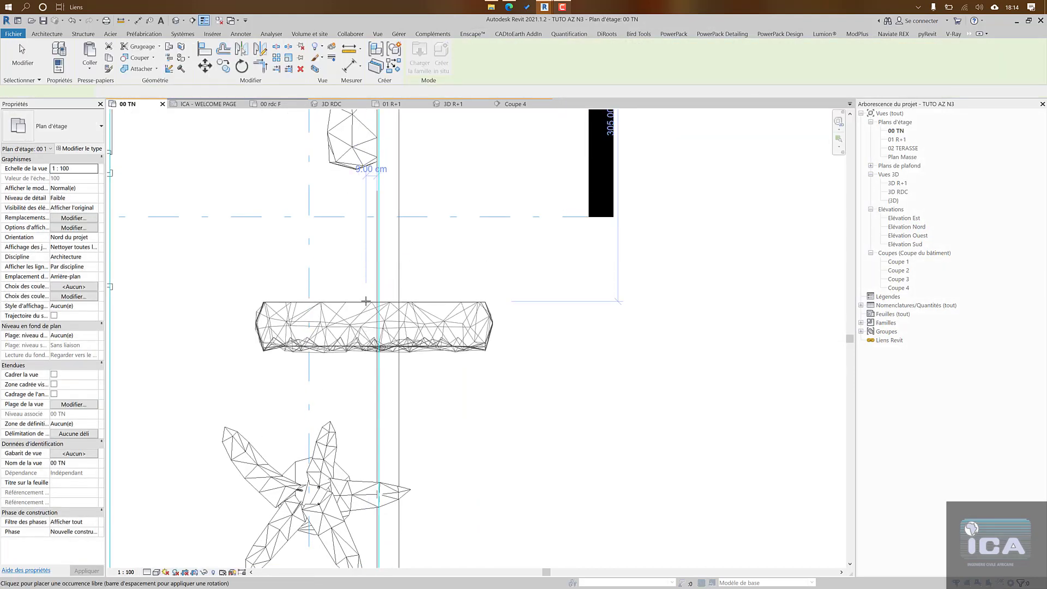
key(space)
key(space)
key(space)
key(space)
key(space)
key(space)
key(space)
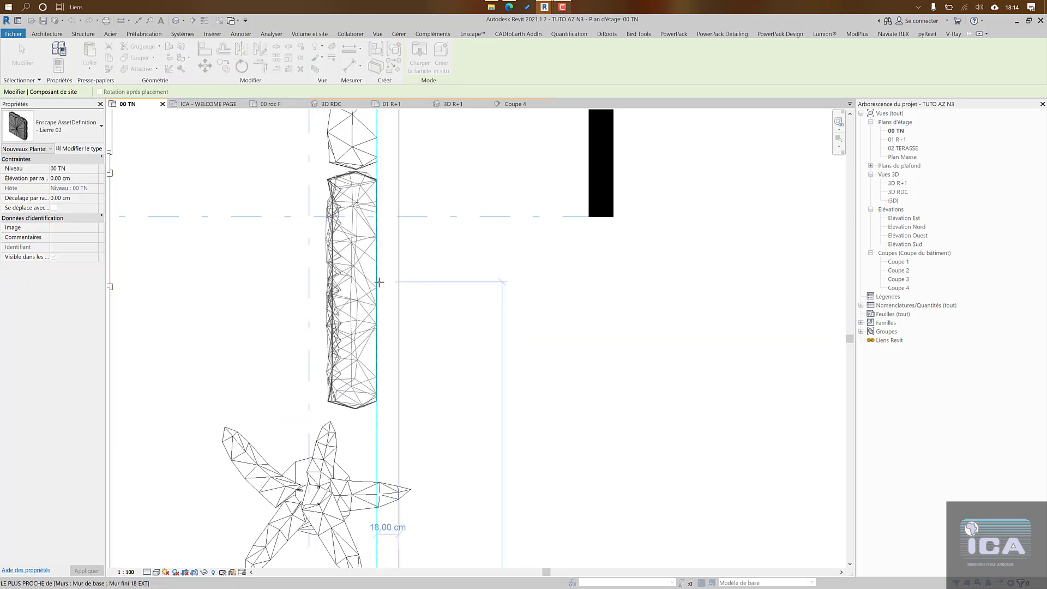
click(379, 282)
Step: Continue the row of Lierre 03 end to end along the boundary wall's inner face down to the wall's far corner, and end the placement
middle_drag(379, 351, 380, 217)
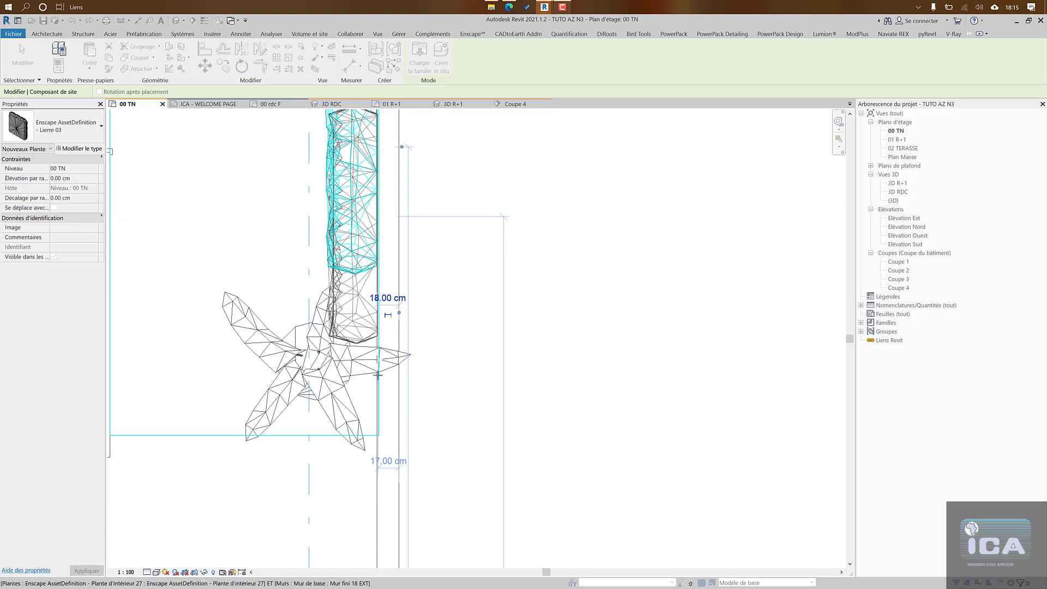
click(378, 398)
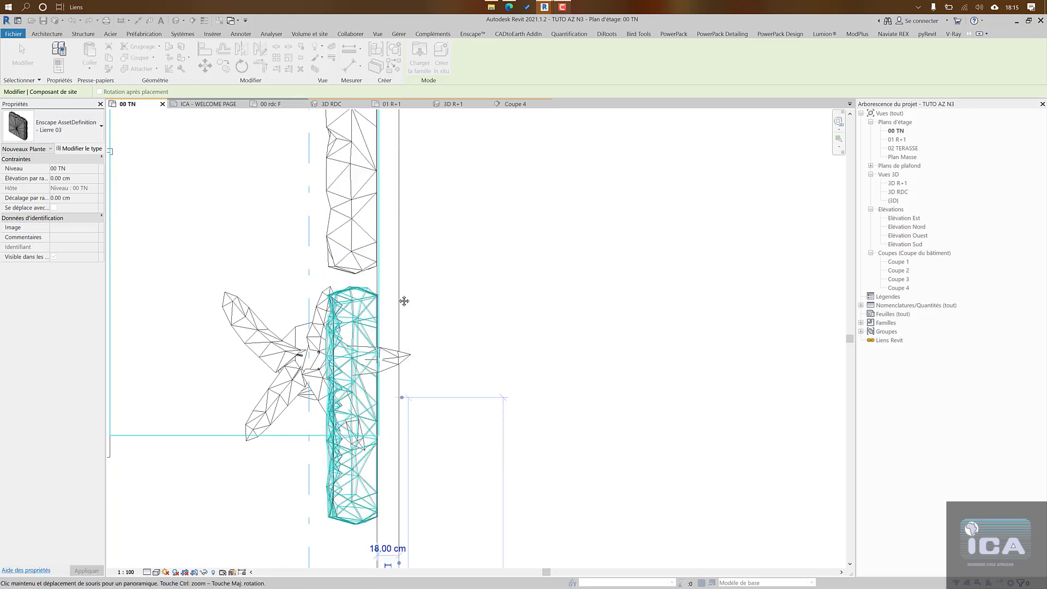
middle_drag(404, 300, 436, 103)
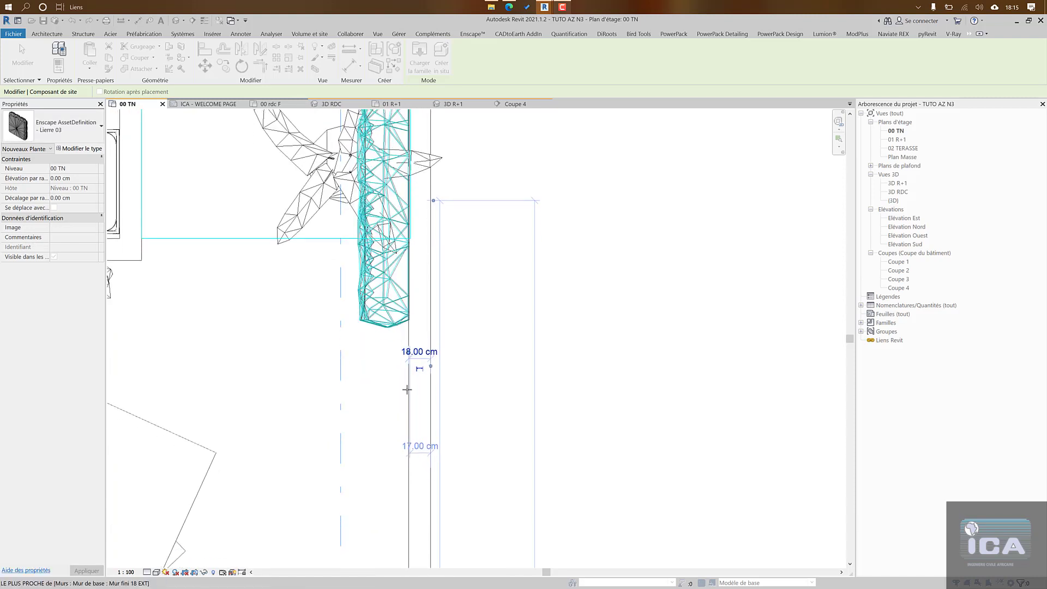
click(407, 431)
middle_drag(417, 421, 448, 172)
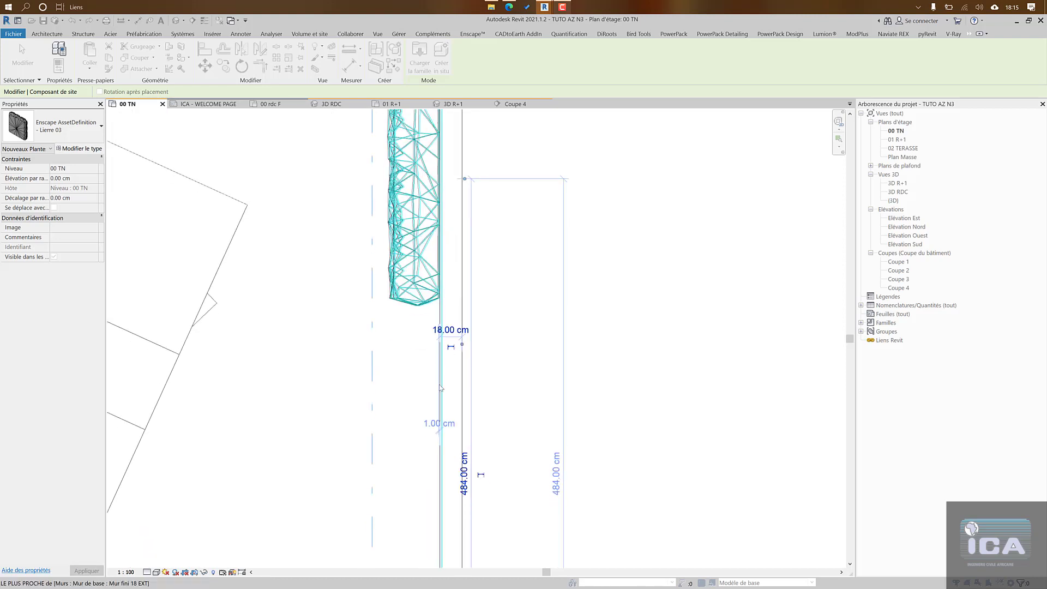
click(436, 441)
middle_drag(438, 430, 448, 175)
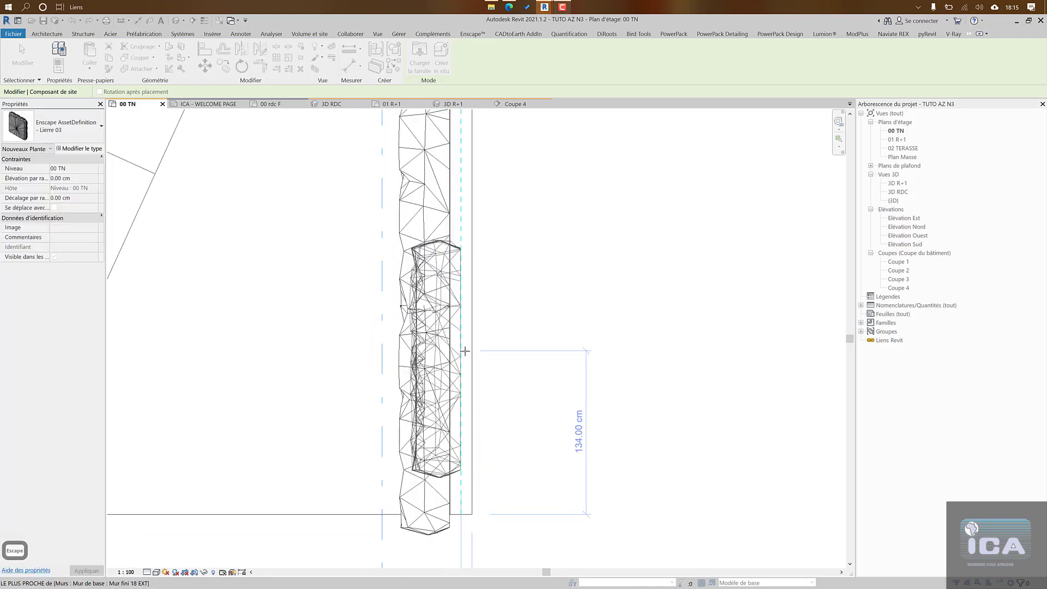
key(Escape)
scroll(465, 352, down, 5)
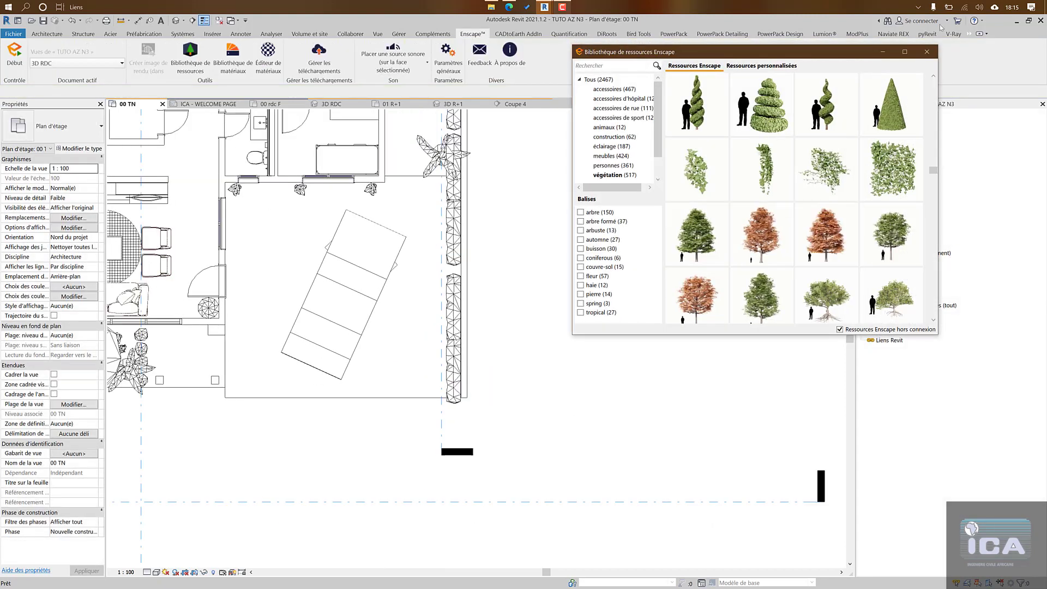
Step: Close the Enscape asset library and open section Coupe 4 from its marker in the 00 TN plan
click(926, 52)
middle_drag(569, 234, 568, 428)
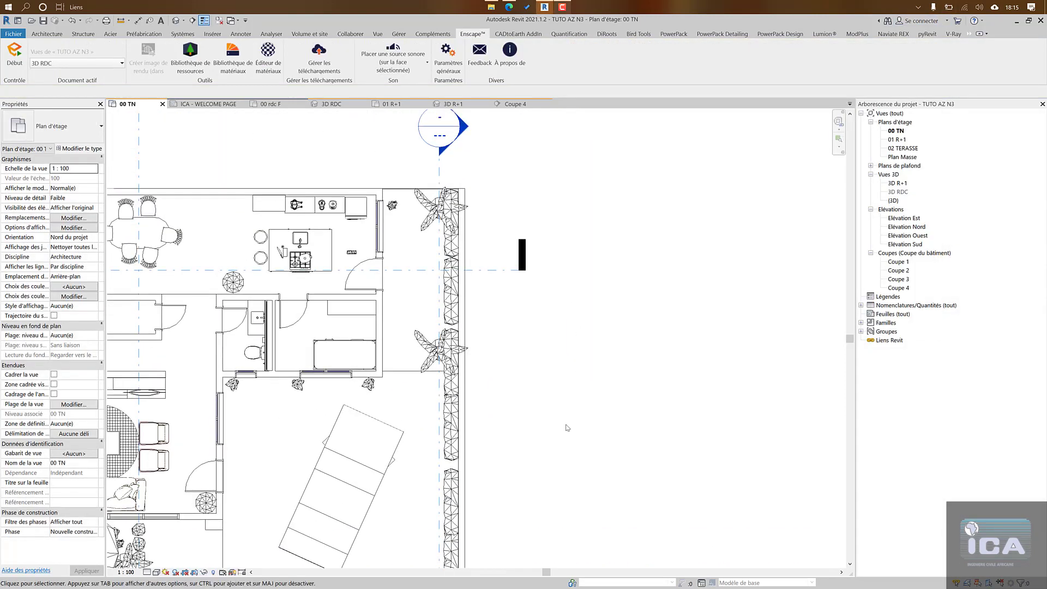
double_click(463, 129)
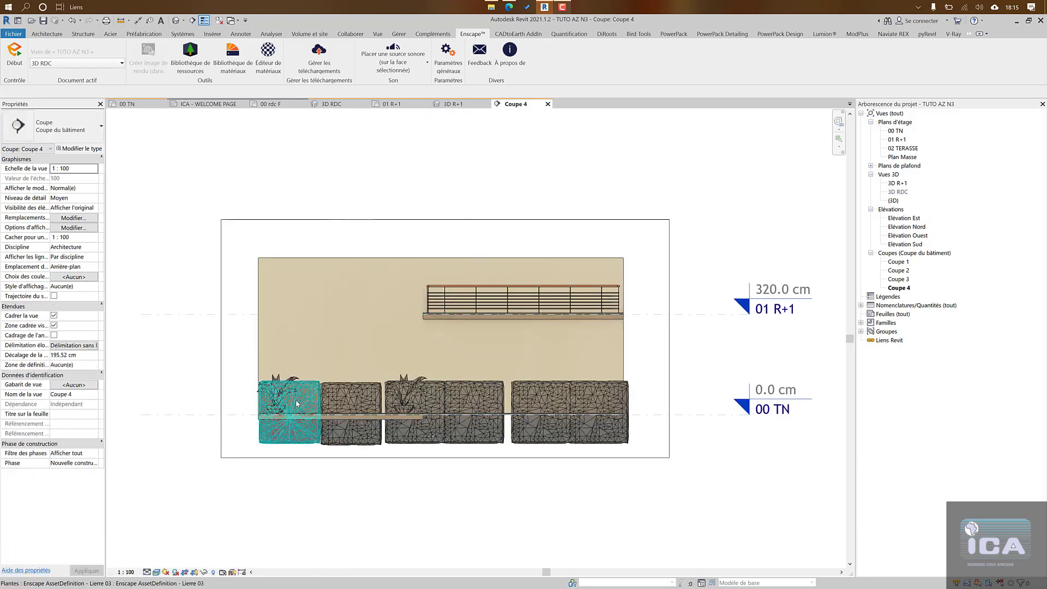
Step: Select the six Lierre 03 along the wall in Coupe 4 and move them up about 89 cm to stand on level 00 TN
click(349, 414)
ctrl+click(413, 433)
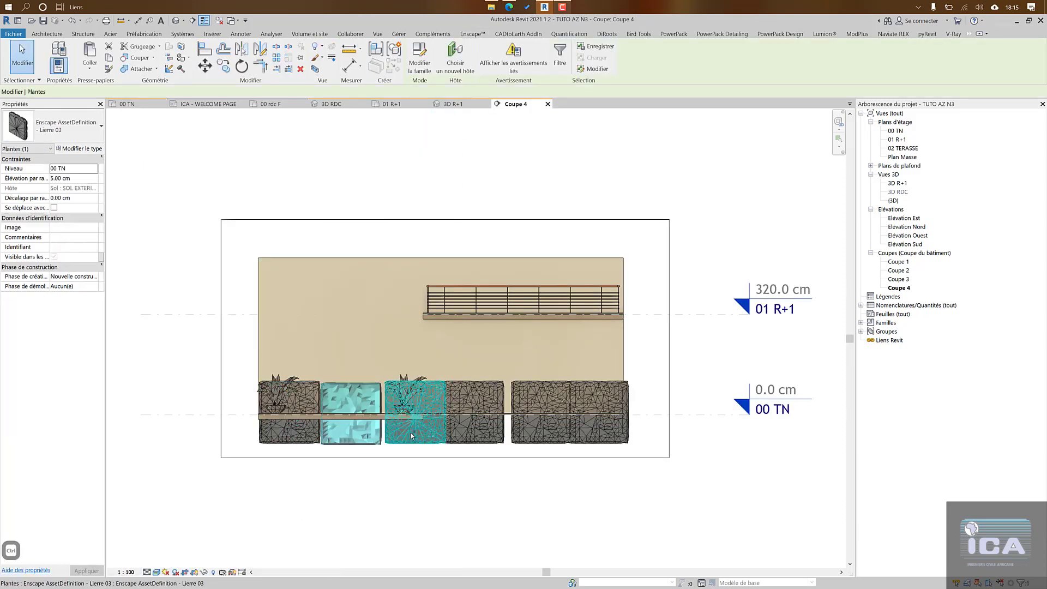
ctrl+click(477, 436)
ctrl+click(536, 436)
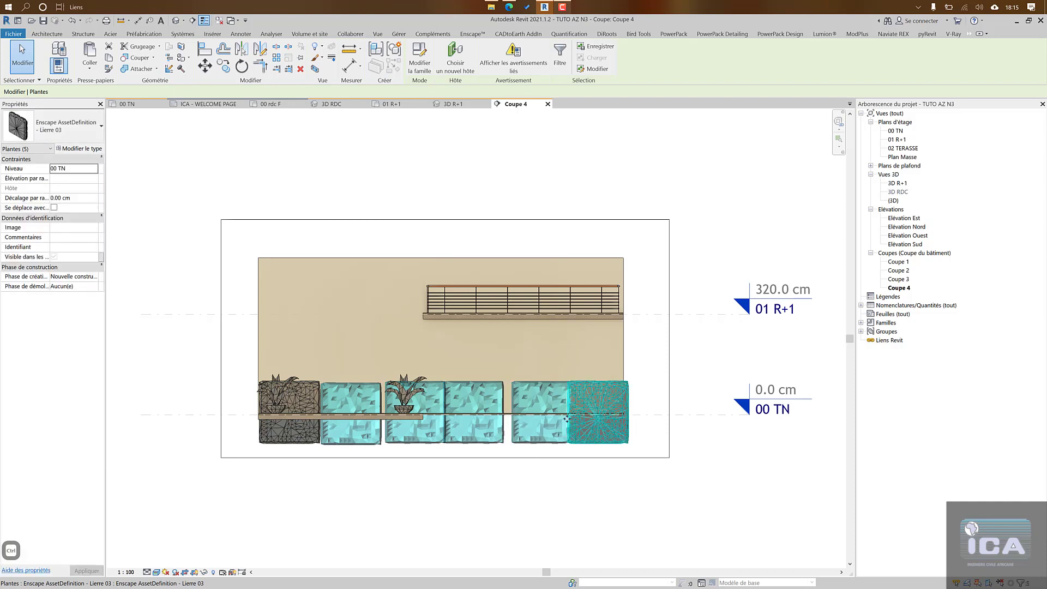
ctrl+click(596, 436)
ctrl+click(307, 405)
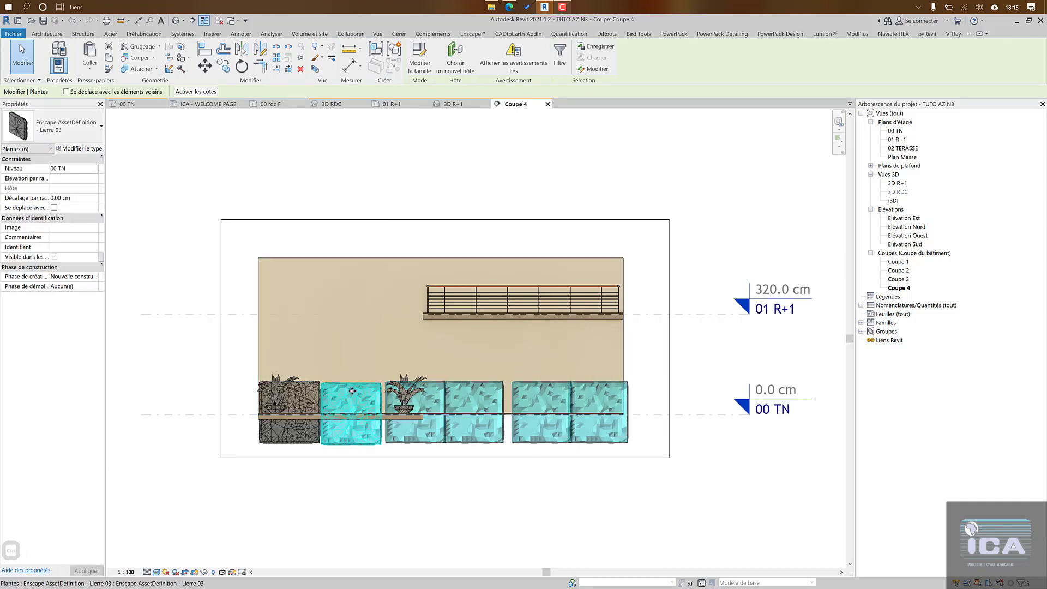
drag(352, 356, 351, 361)
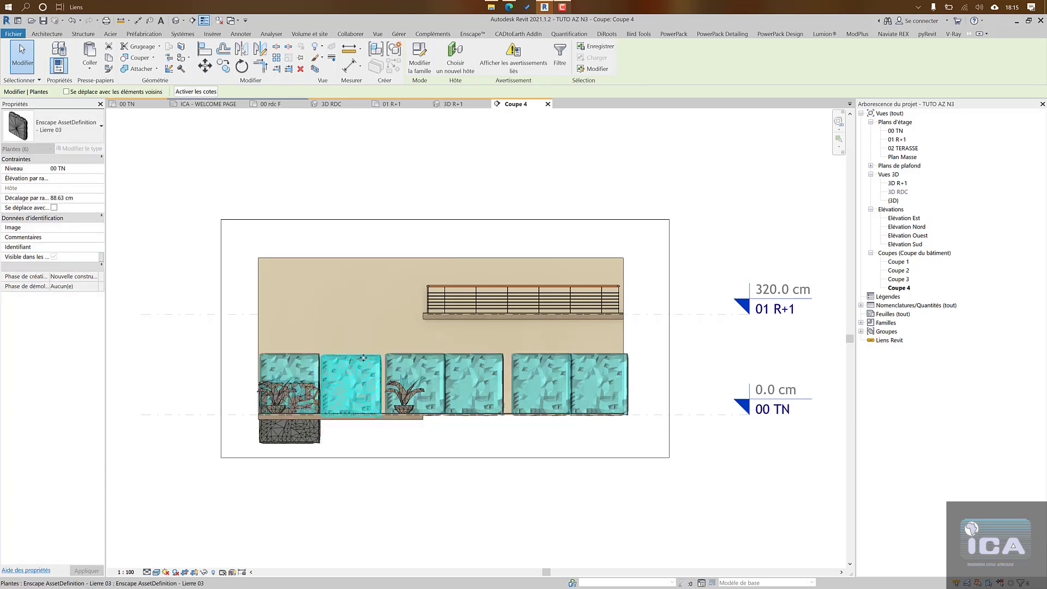
Step: Move the leftover low ivy into the gap beside the second plant pot, and copy another Lierre 03 about 155 cm sideways over the second gap
click(305, 432)
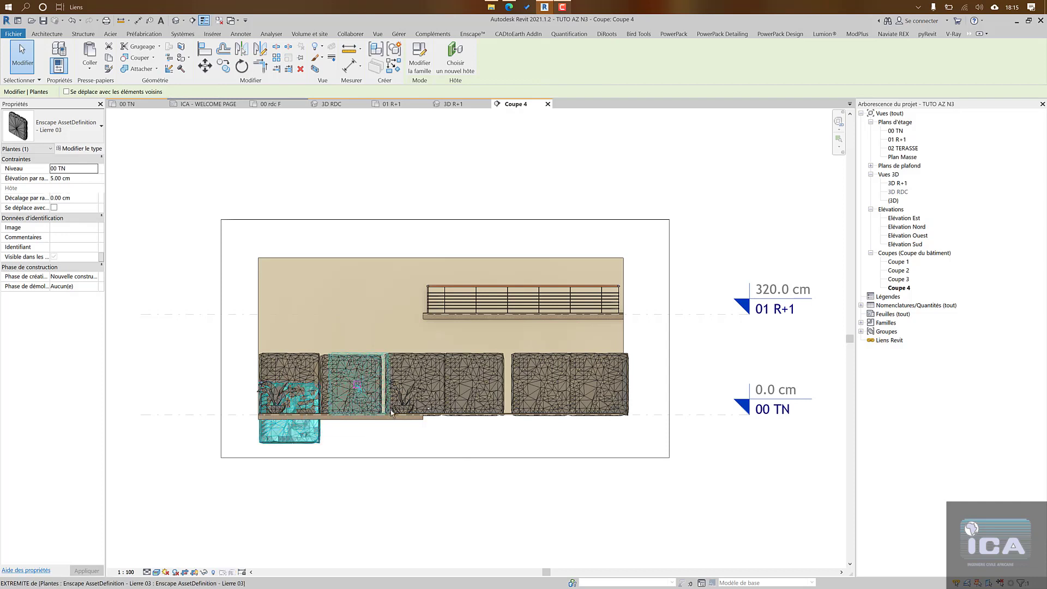
drag(391, 413, 531, 377)
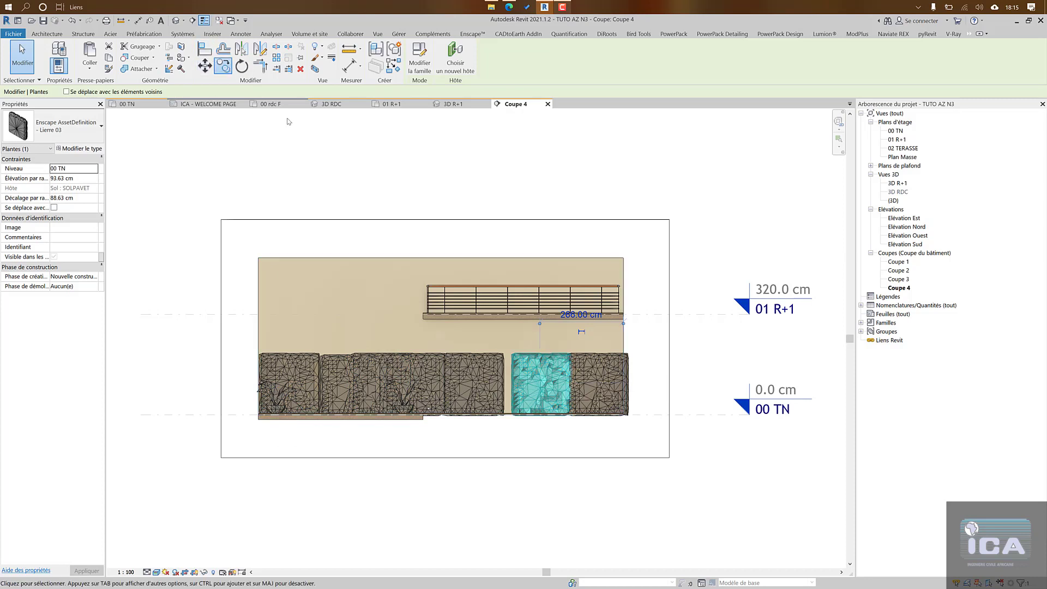
key(d)
key(e)
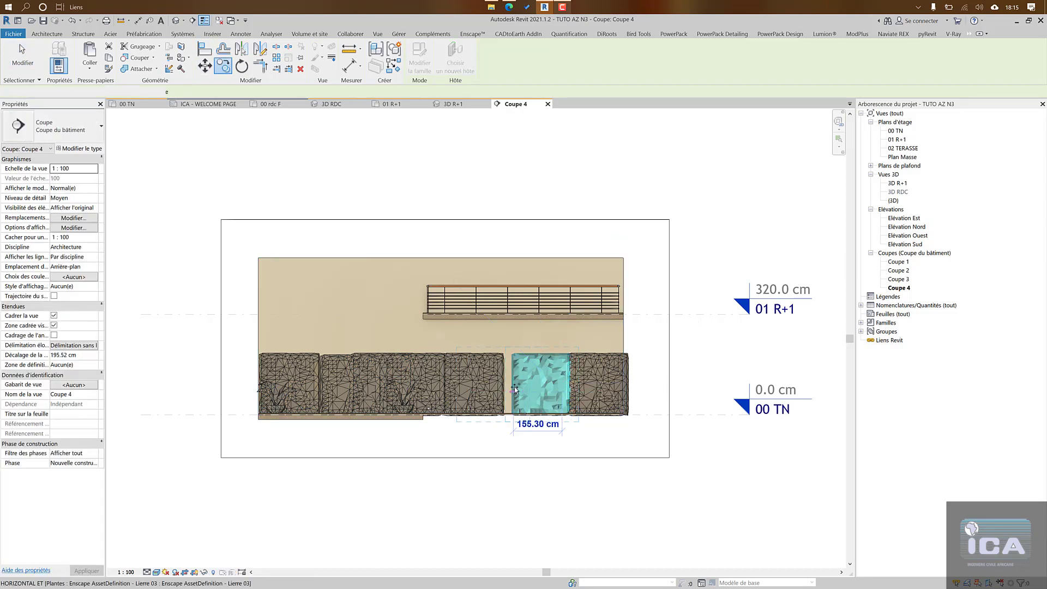
click(514, 389)
Step: Copy Lierre 03 pieces sideways along the ivy row, using multiple copies, so that they overlap and thicken the hedge
click(226, 68)
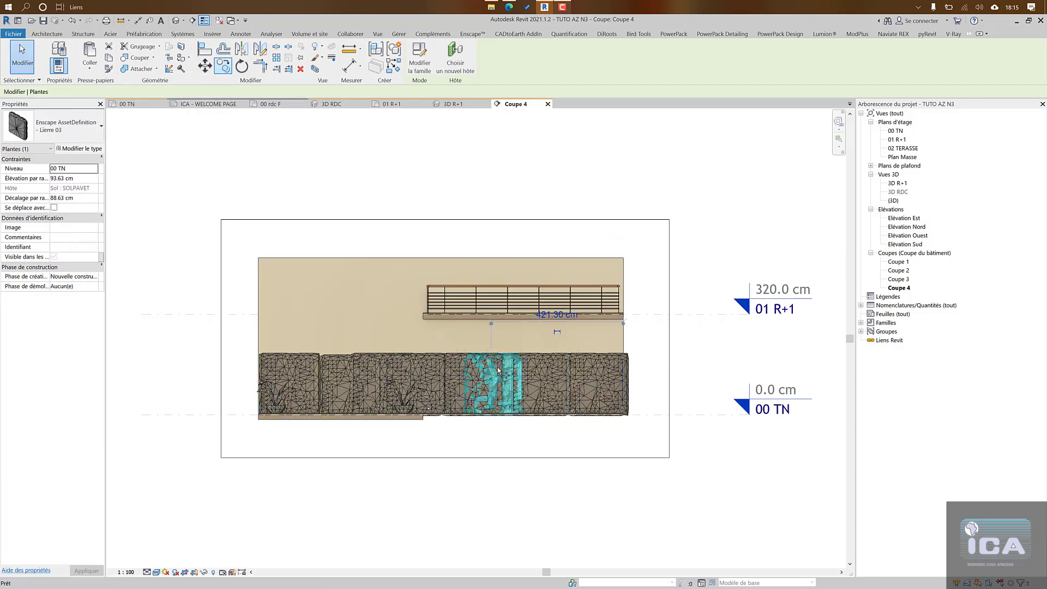
click(513, 398)
click(436, 401)
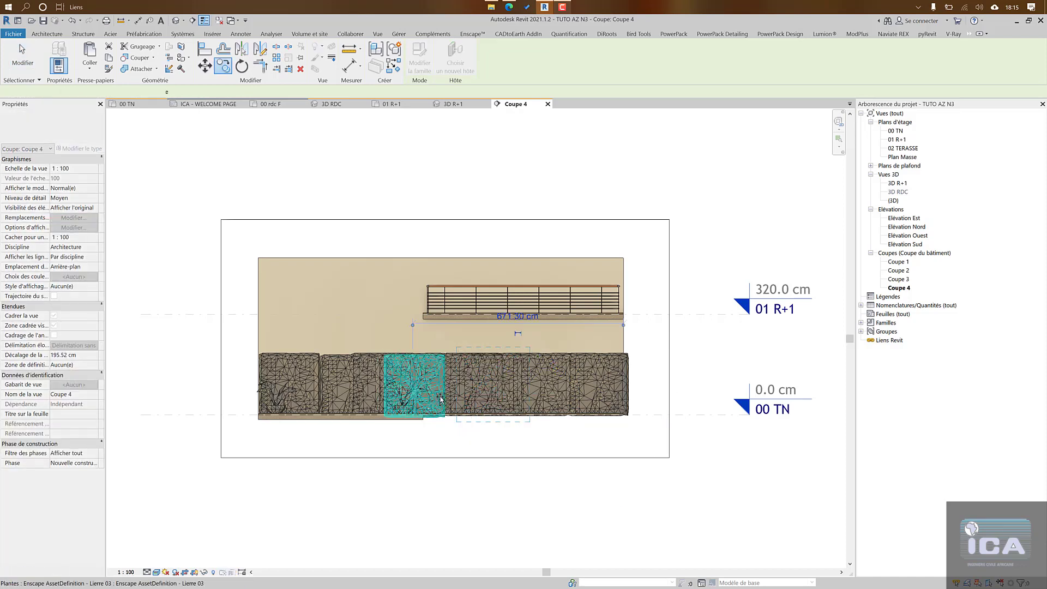
key(c)
key(o)
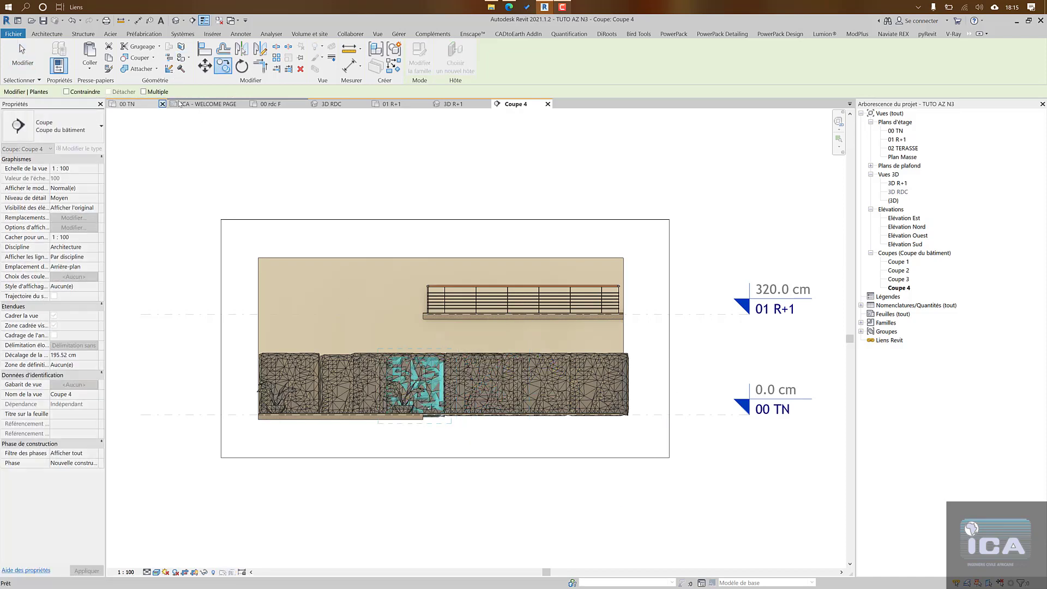
click(405, 381)
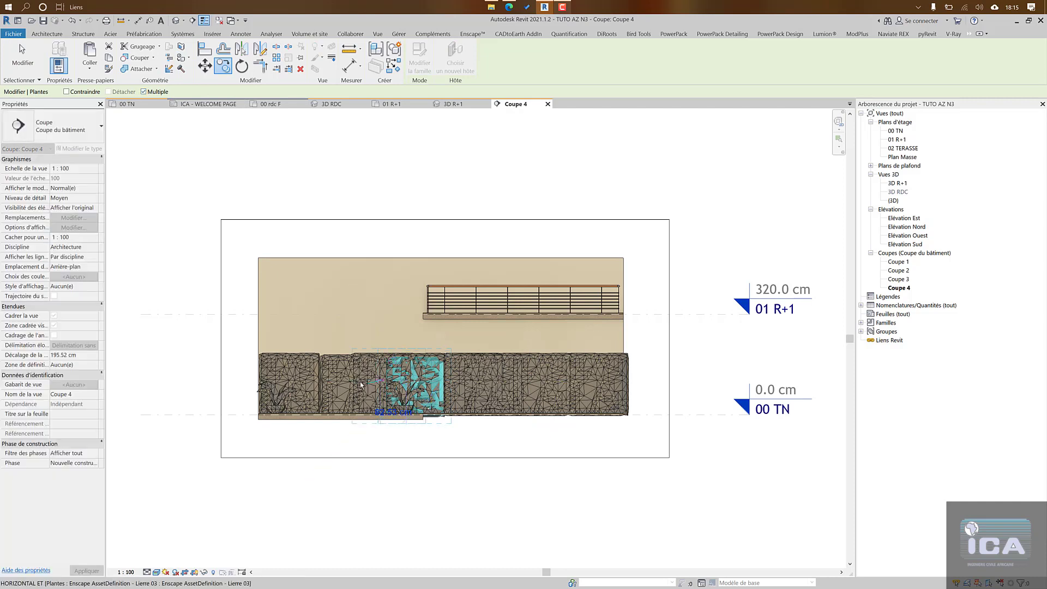
click(323, 386)
click(541, 383)
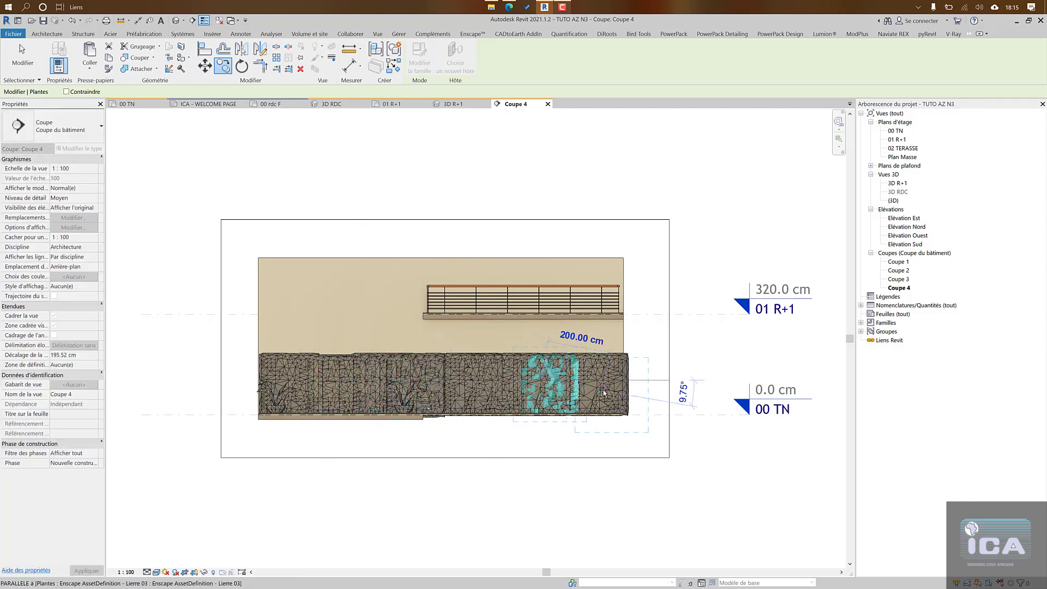
key(Escape)
key(Escape)
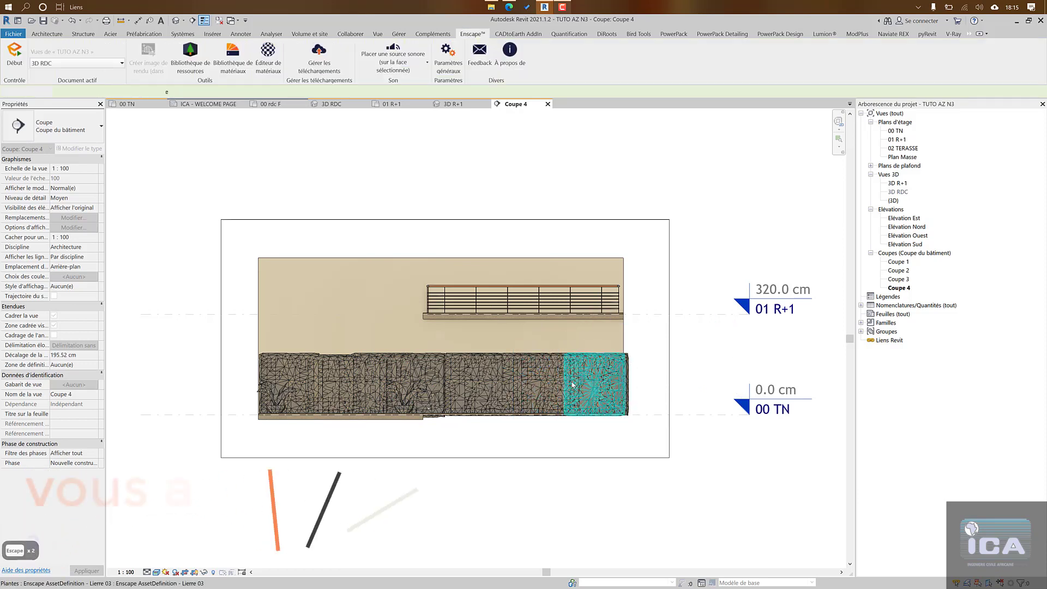
Step: Try to copy every Lierre 03 visible in the section about 110 cm upward
click(592, 380)
right_click(594, 380)
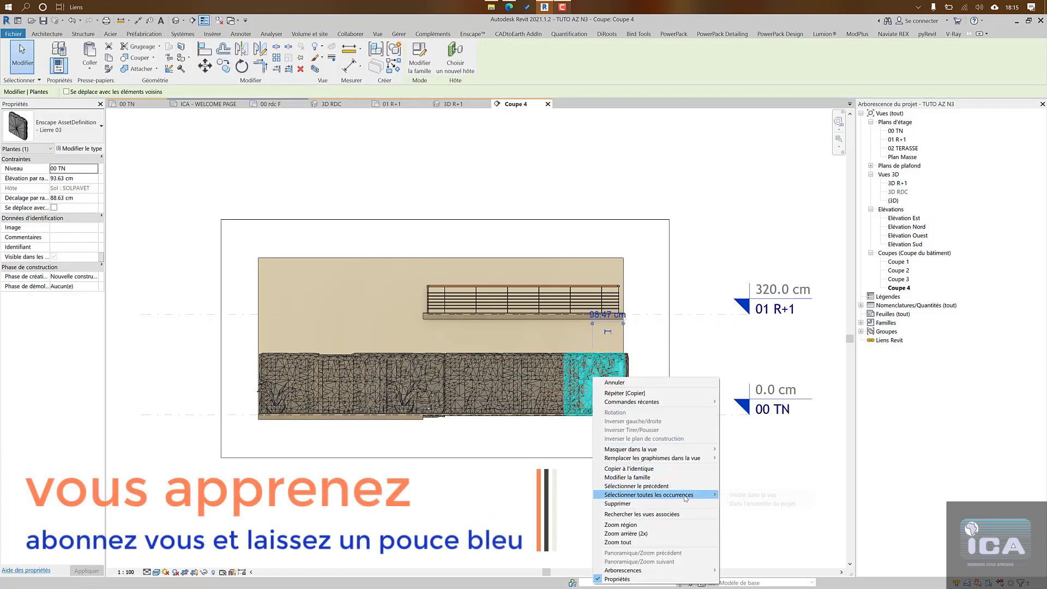
mouse_move(686, 496)
click(729, 498)
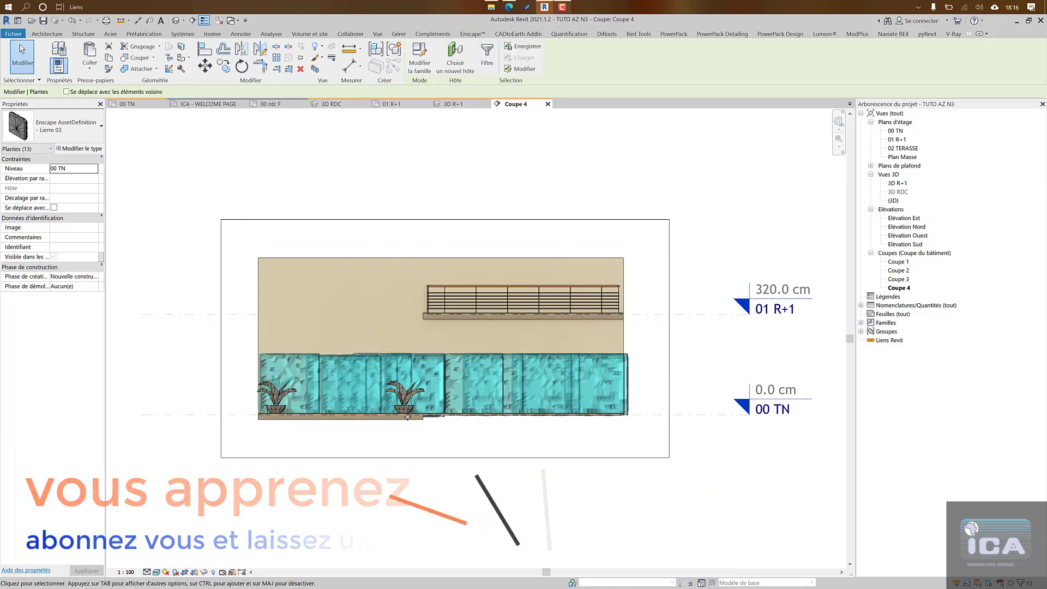
click(223, 66)
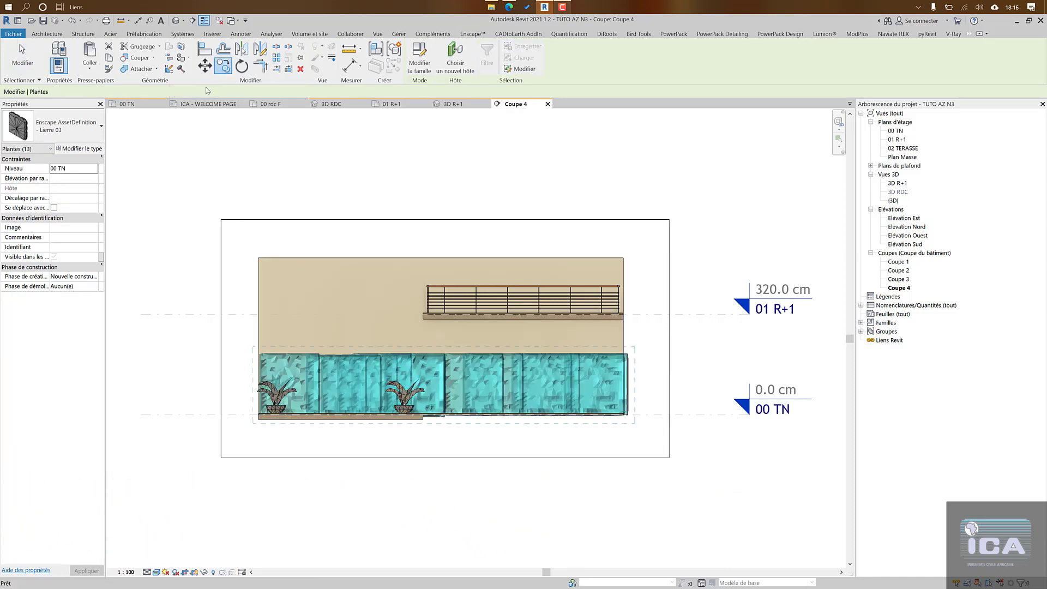
click(262, 384)
click(261, 350)
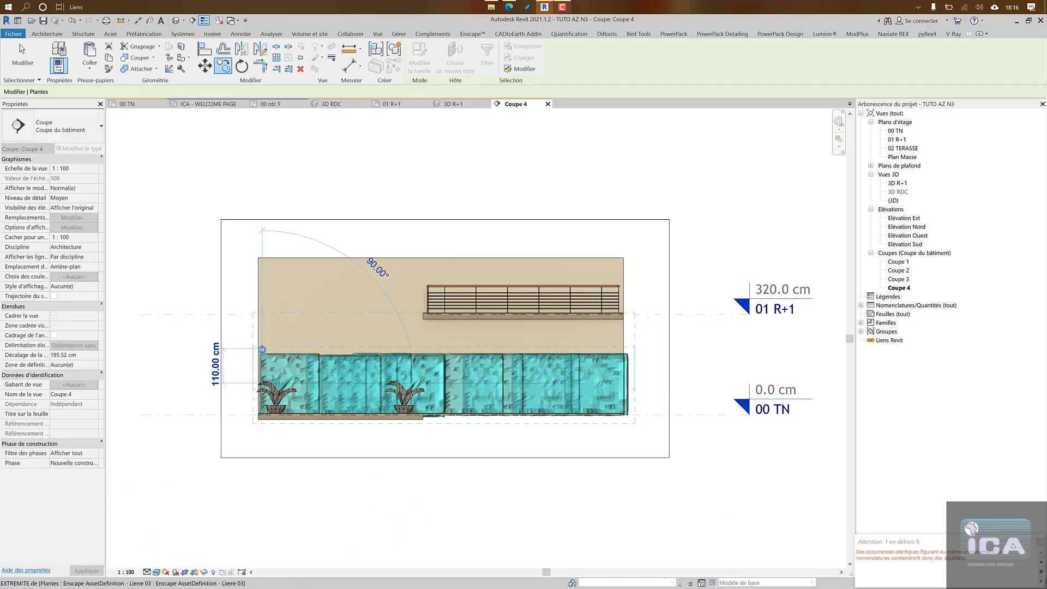
key(Escape)
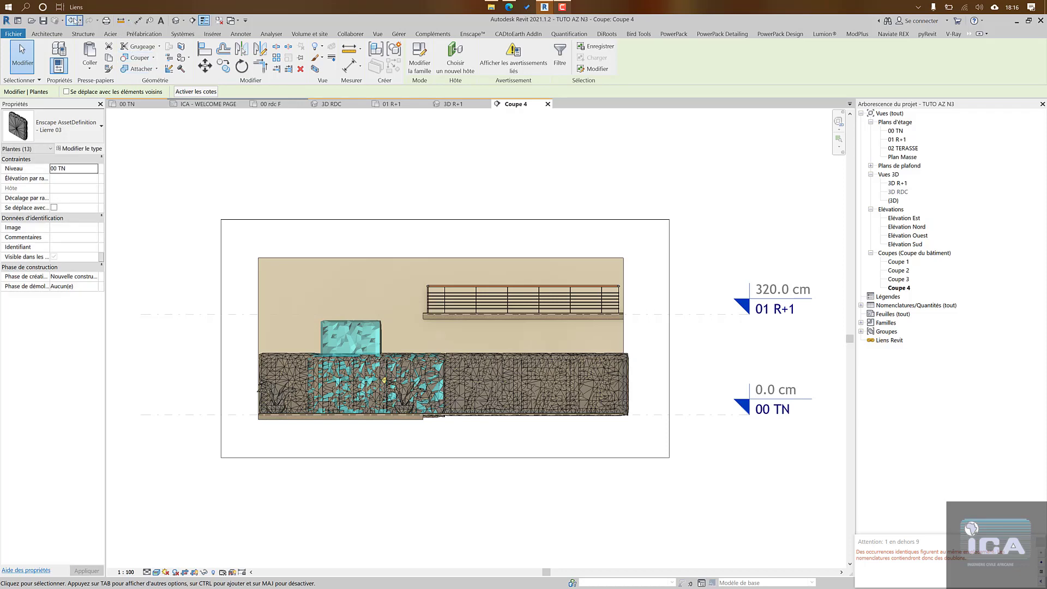
key(Escape)
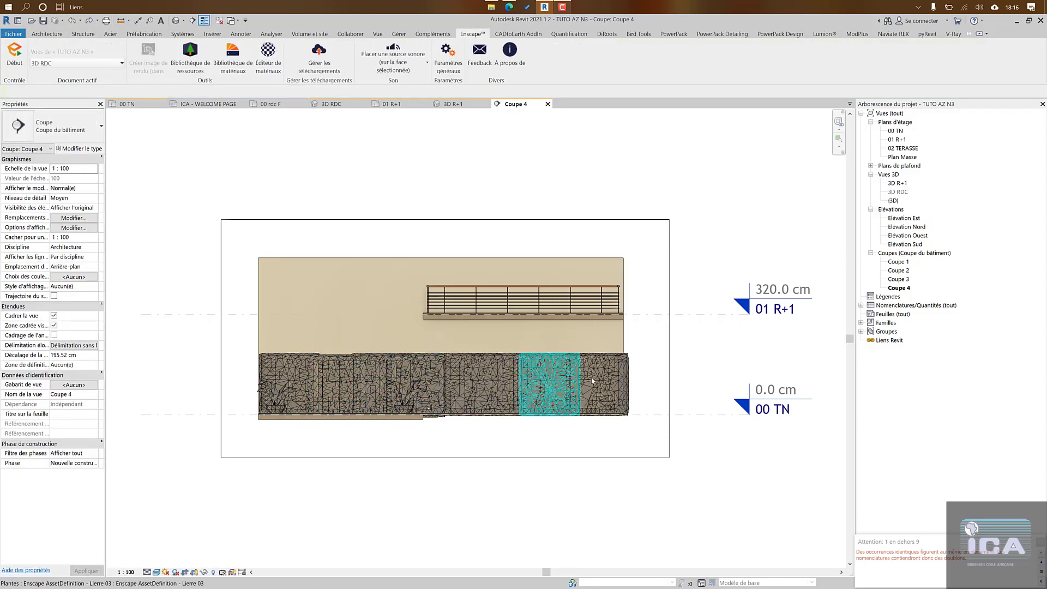
Step: Select all Lierre 03 visible in the view and make multiple copies upward to cover the wall above the lower ivy row
click(592, 381)
right_click(592, 379)
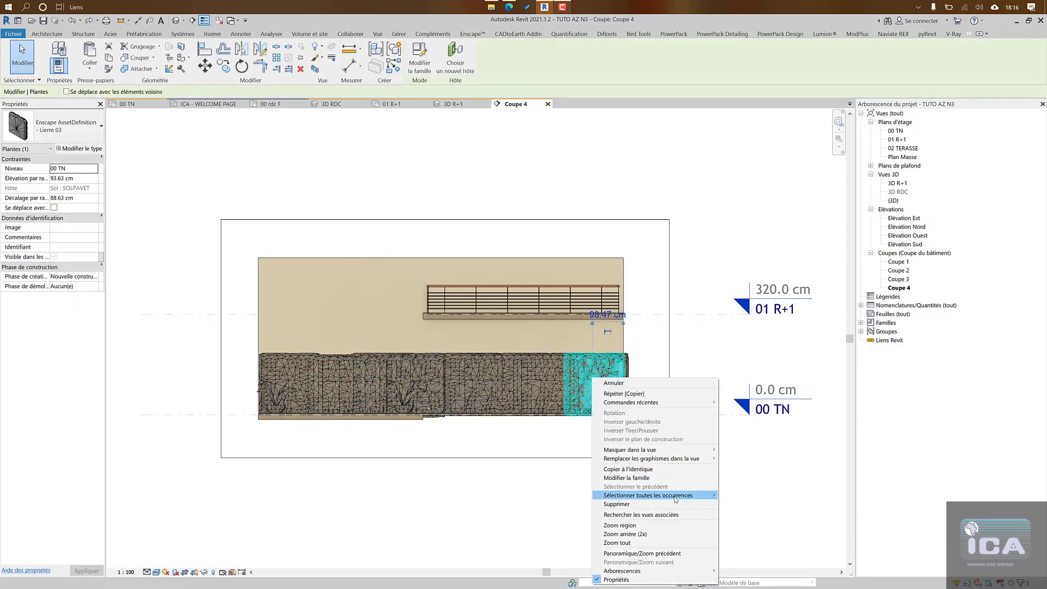
mouse_move(676, 499)
click(746, 497)
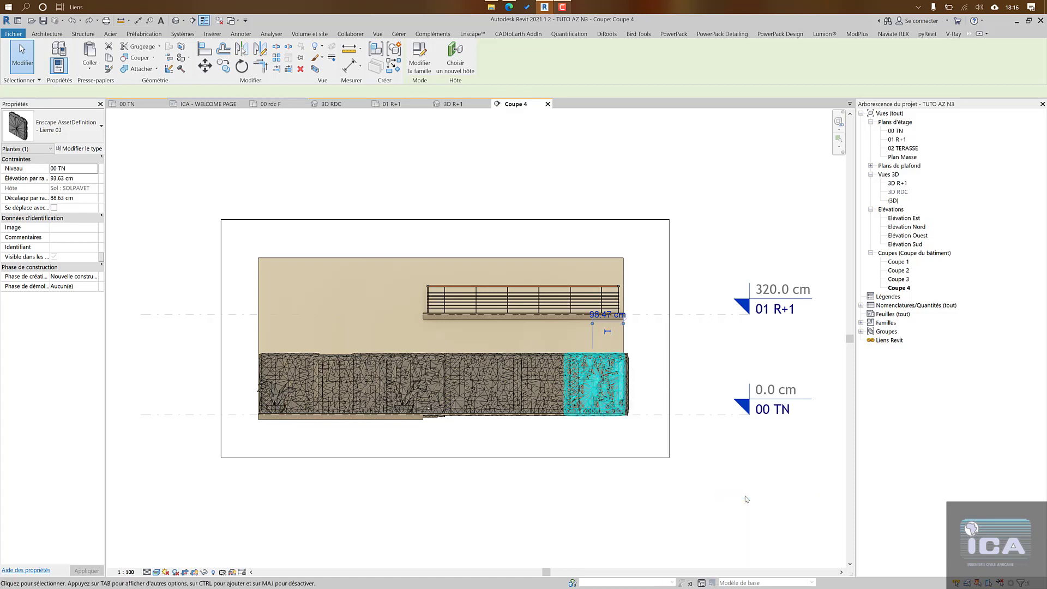
click(231, 65)
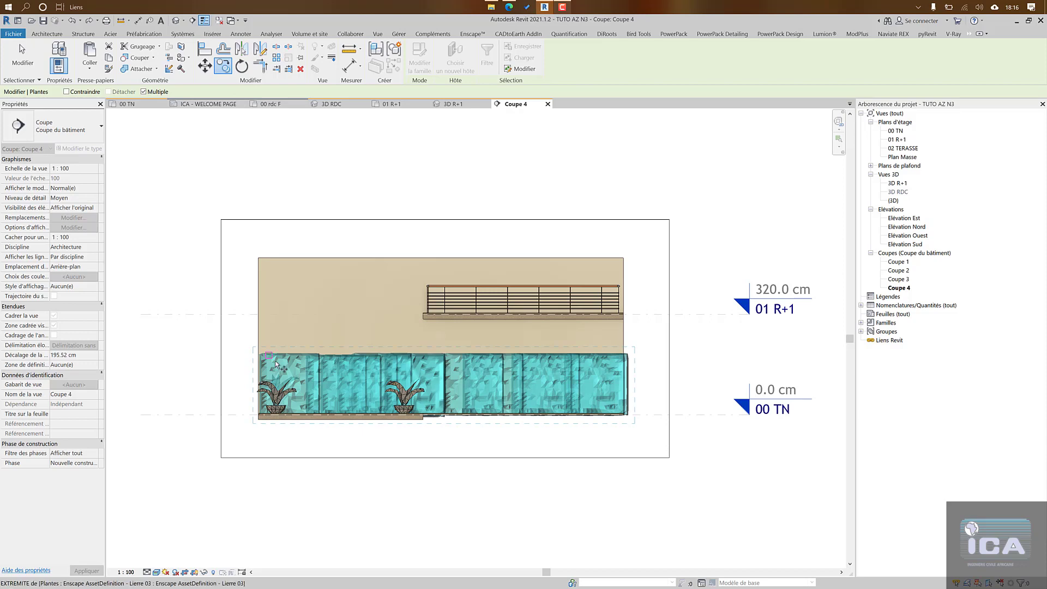
click(264, 416)
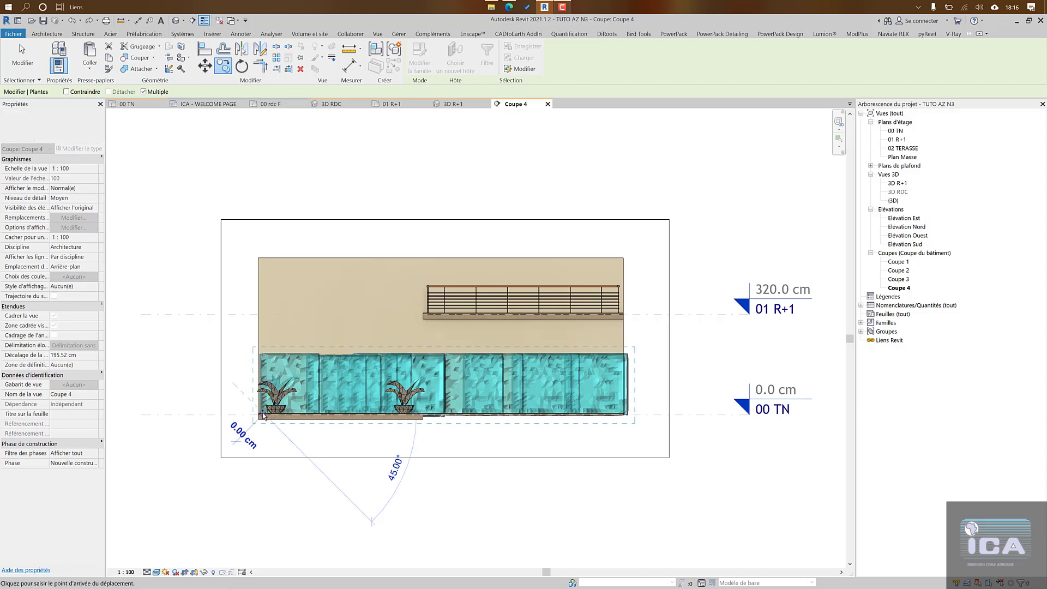
click(263, 350)
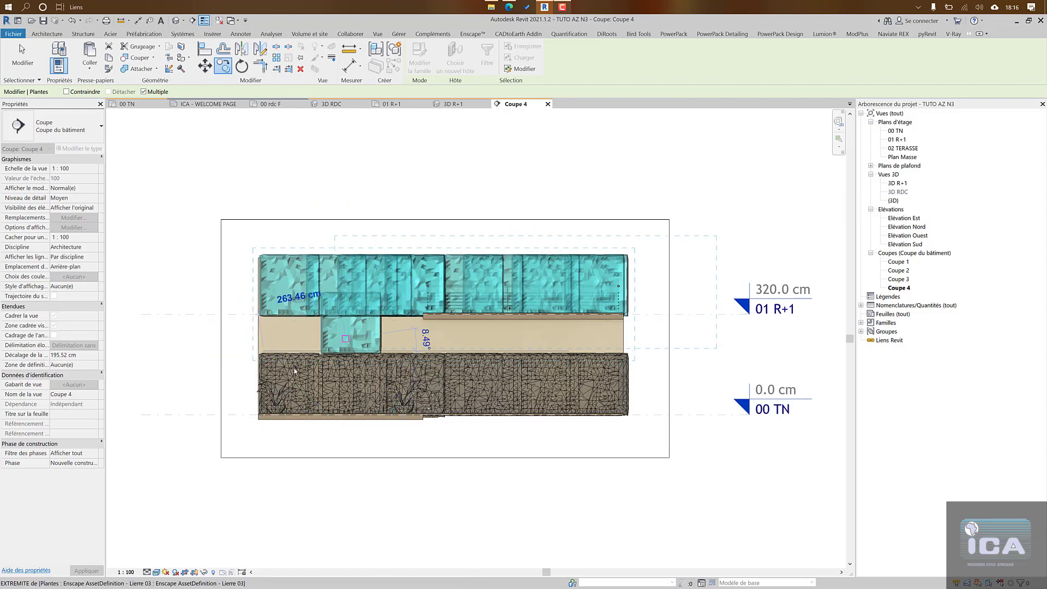
click(265, 386)
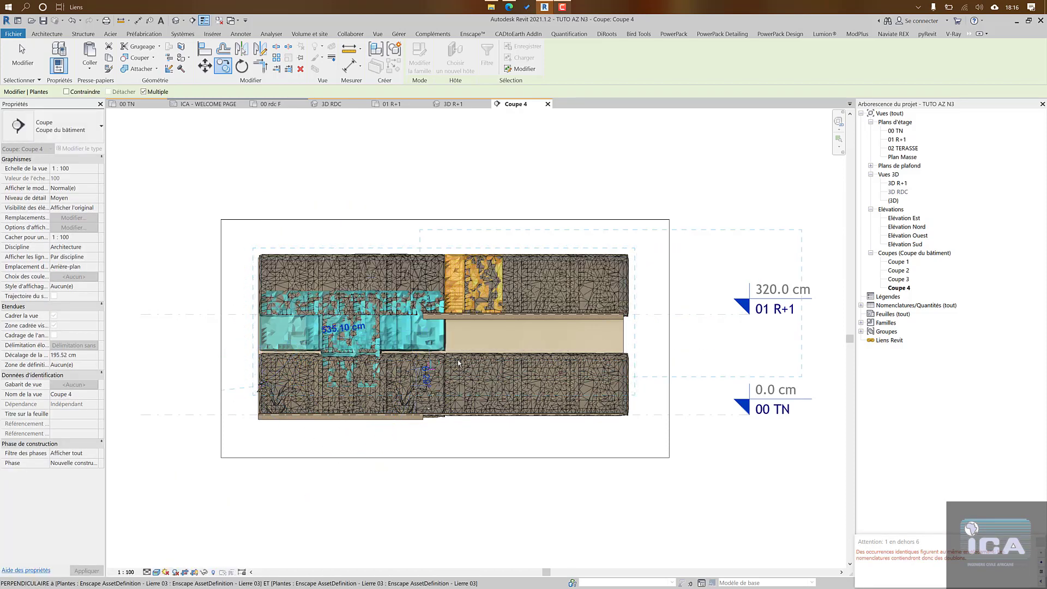
key(Escape)
key(Escape)
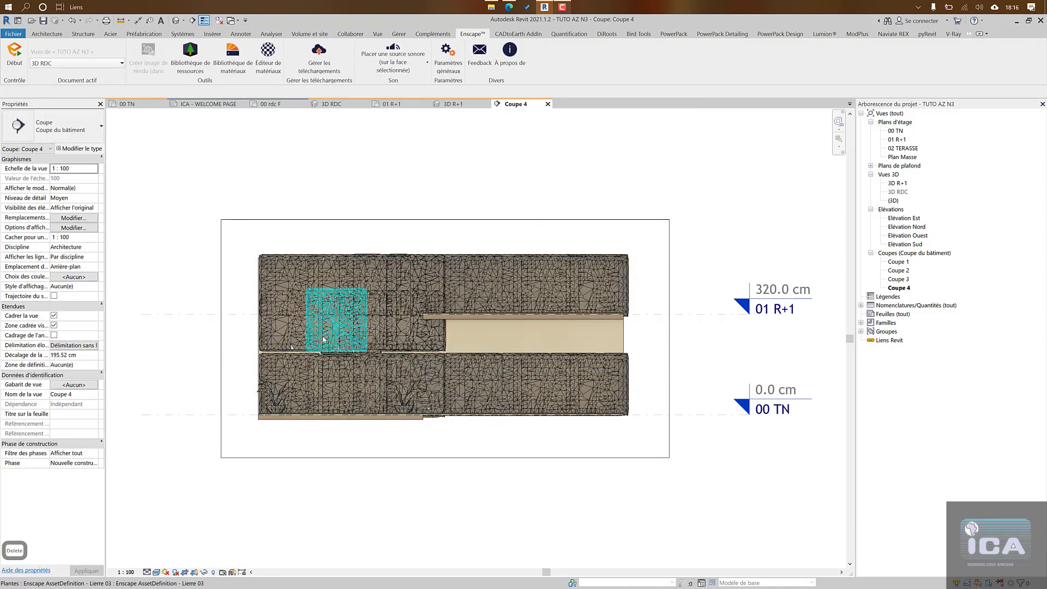
Step: Select three Lierre 03 pieces in the middle ivy row and make multiple copies sideways over the bare wall beneath the terrace slab
click(284, 346)
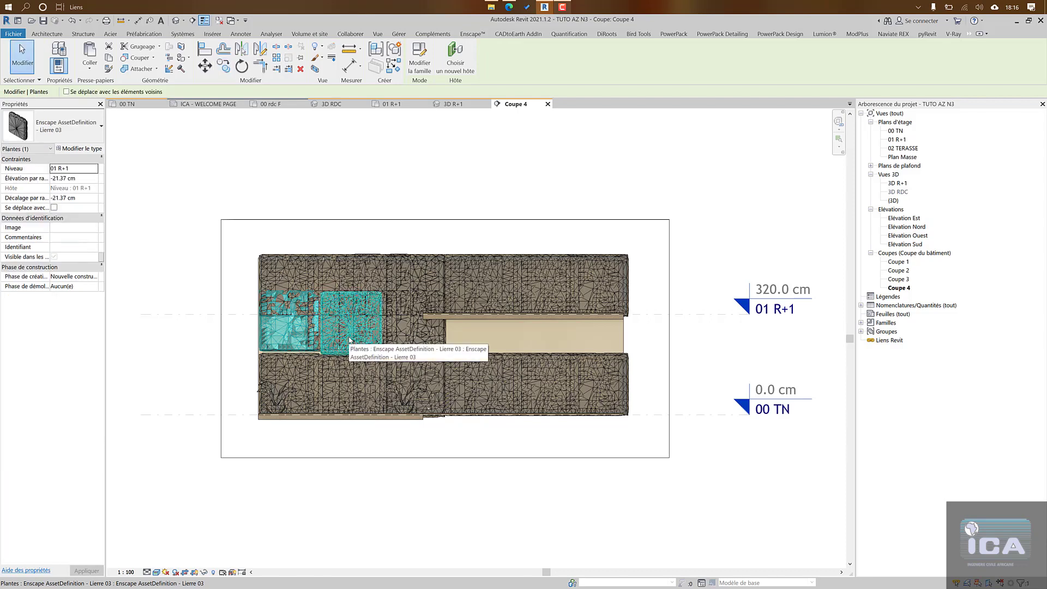
ctrl+drag(368, 335, 396, 336)
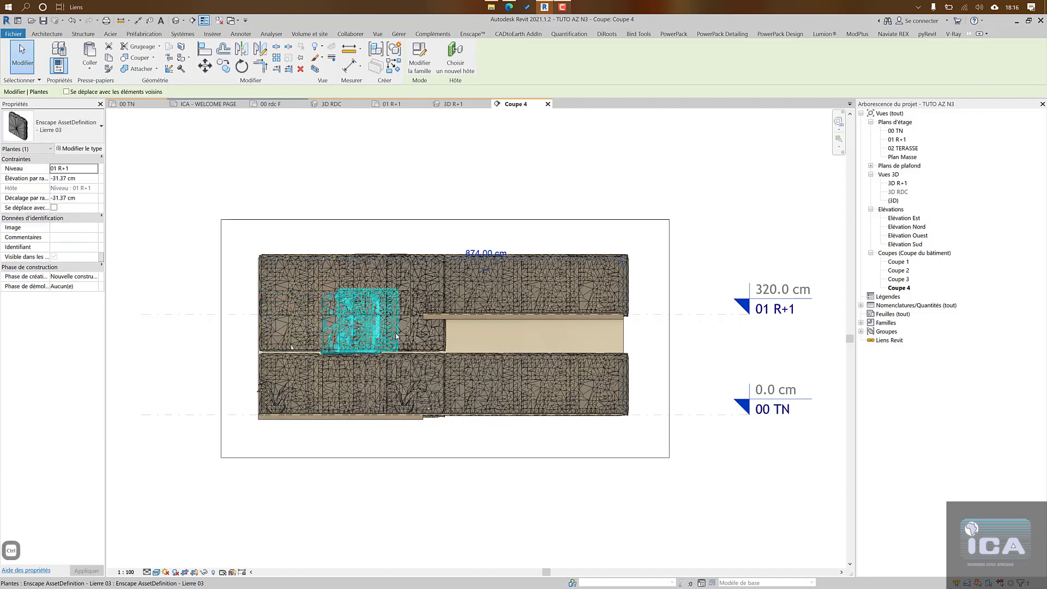
ctrl+click(427, 347)
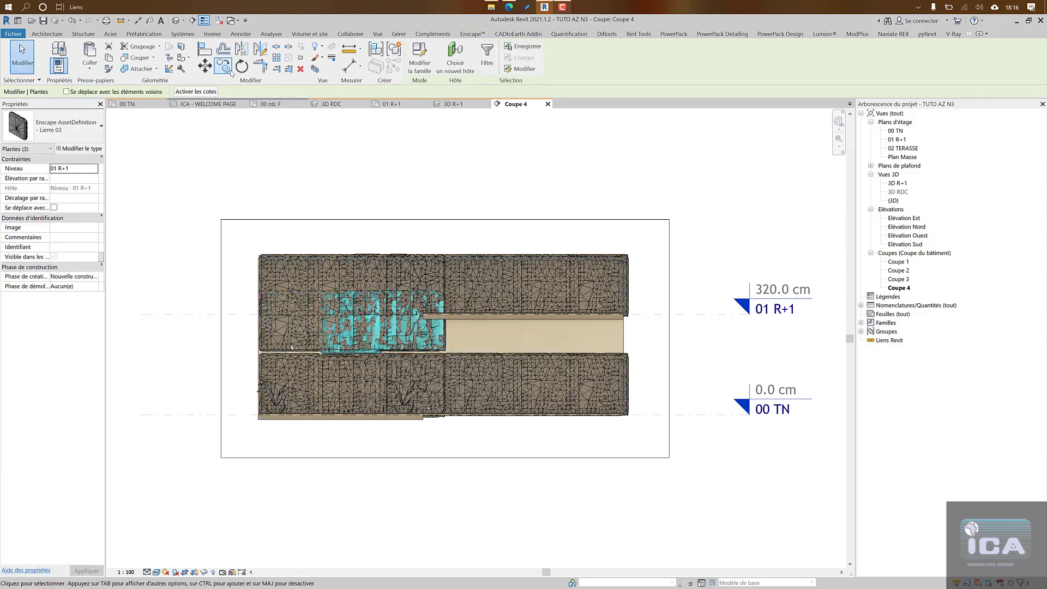
click(225, 67)
click(447, 354)
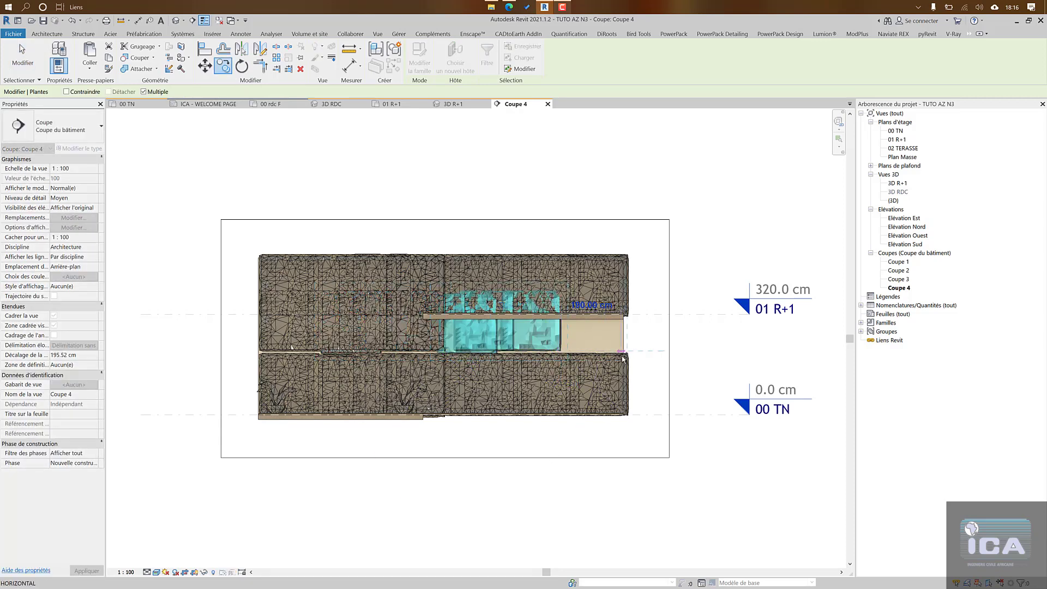
click(622, 355)
key(Escape)
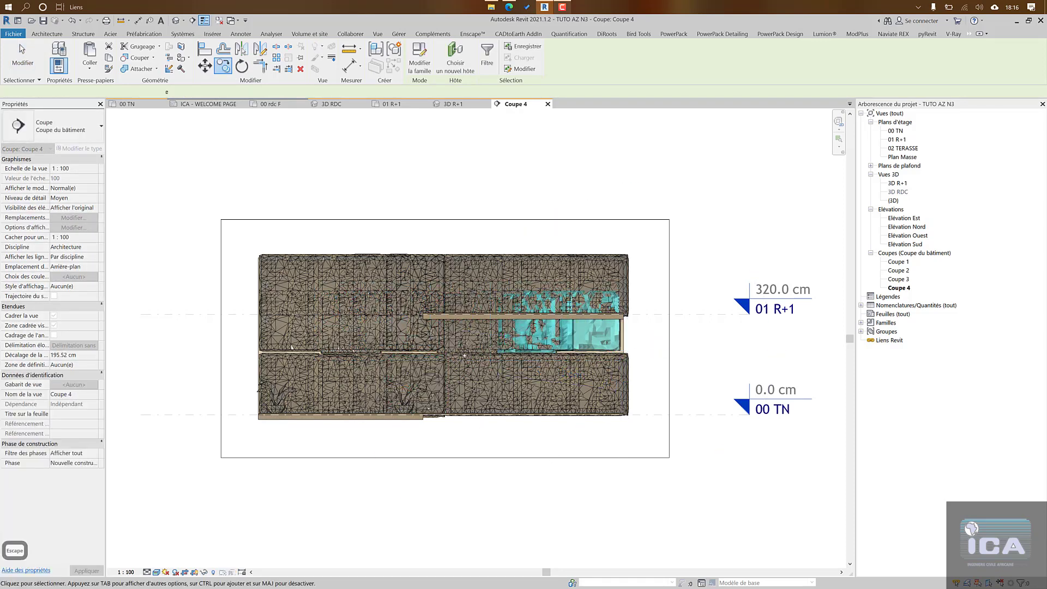
key(Escape)
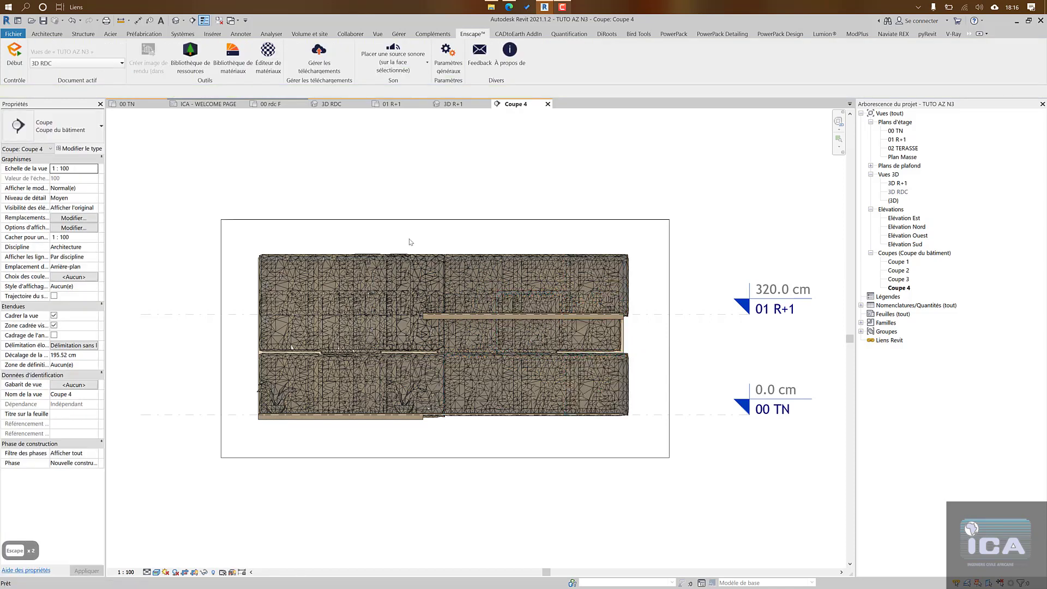
Step: Open the 01 R+1 floor plan and examine the upper terrace area
scroll(364, 218, down, 3)
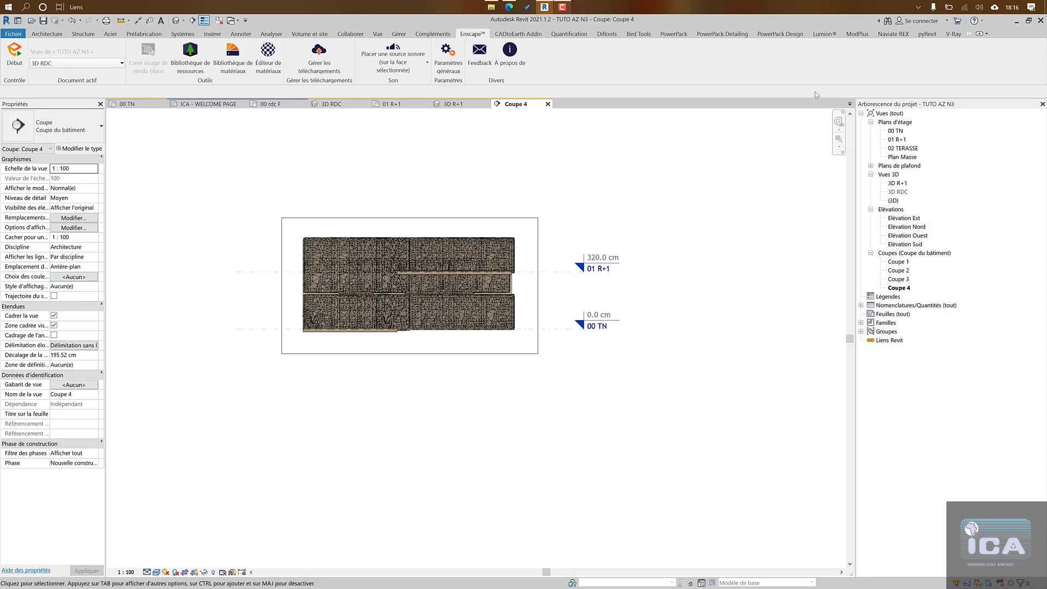
double_click(897, 140)
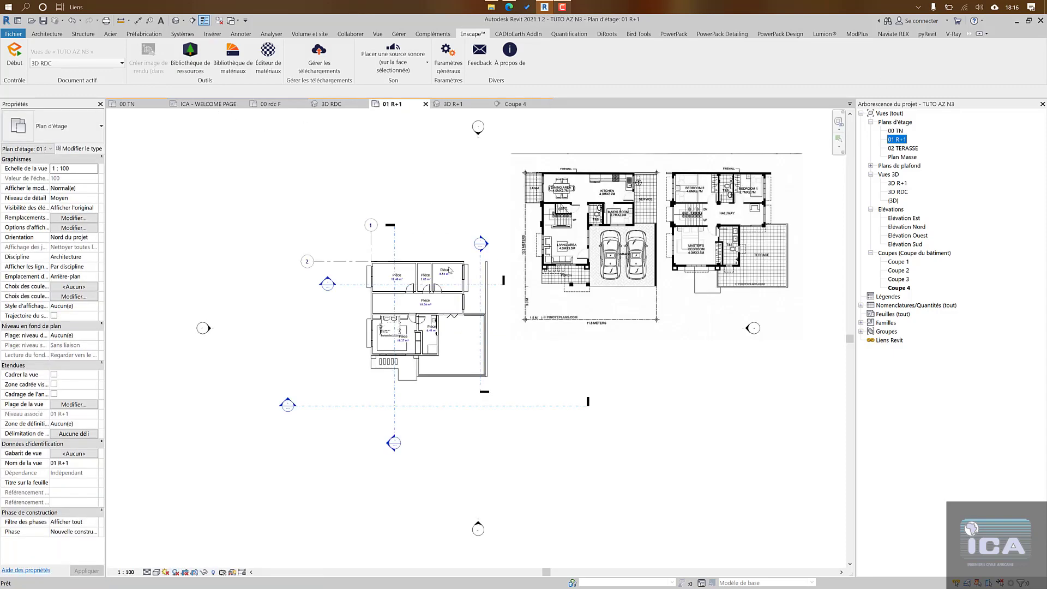
scroll(449, 353, up, 5)
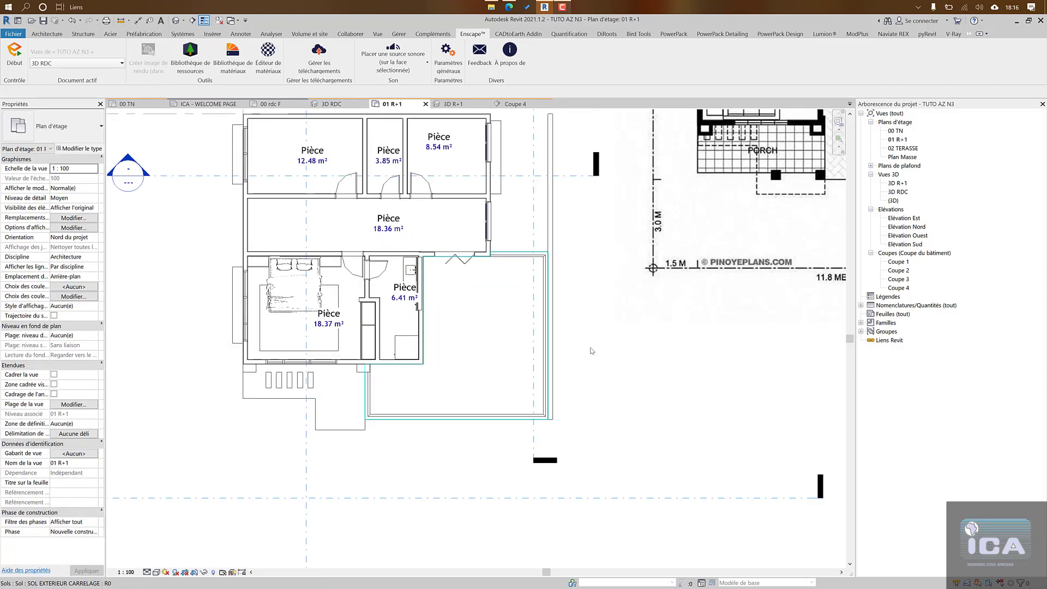
middle_drag(473, 387, 472, 370)
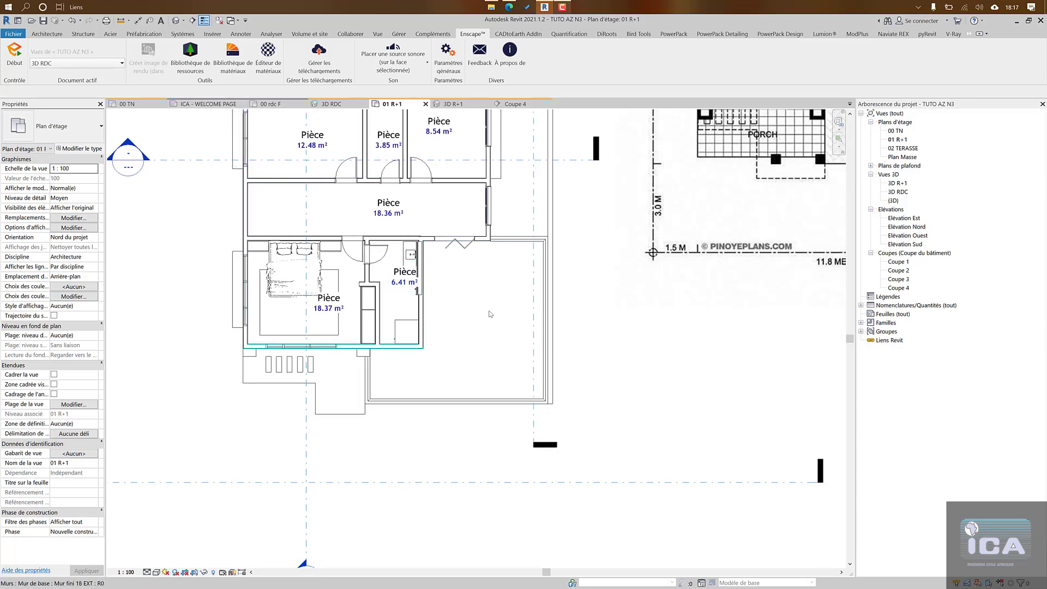
scroll(452, 332, down, 2)
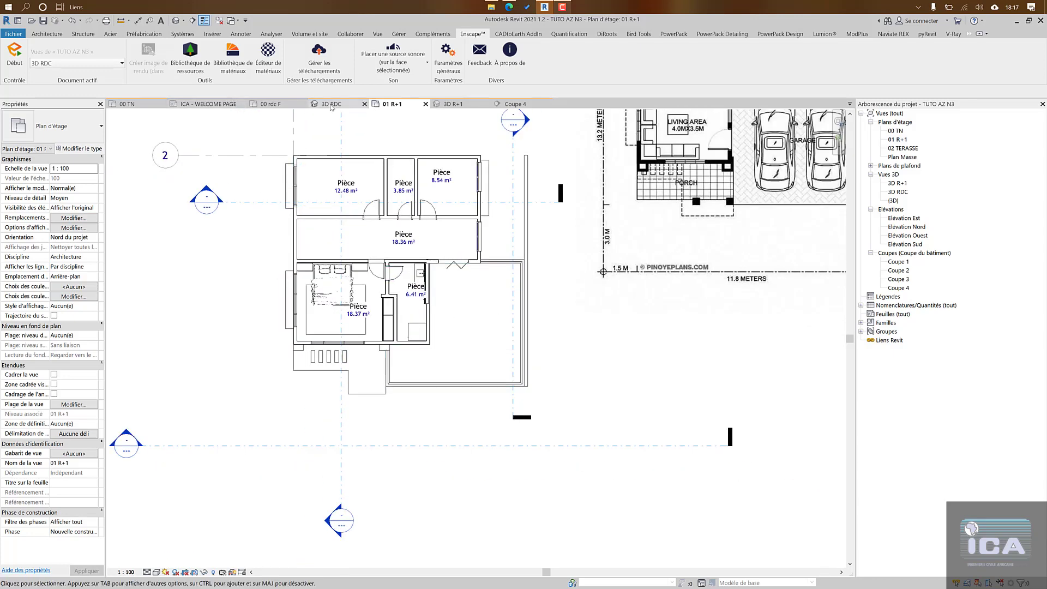
Step: In the 00 TN plan, copy the palm by the boundary wall, the small porch plant and the round living room plant to the clipboard
click(137, 105)
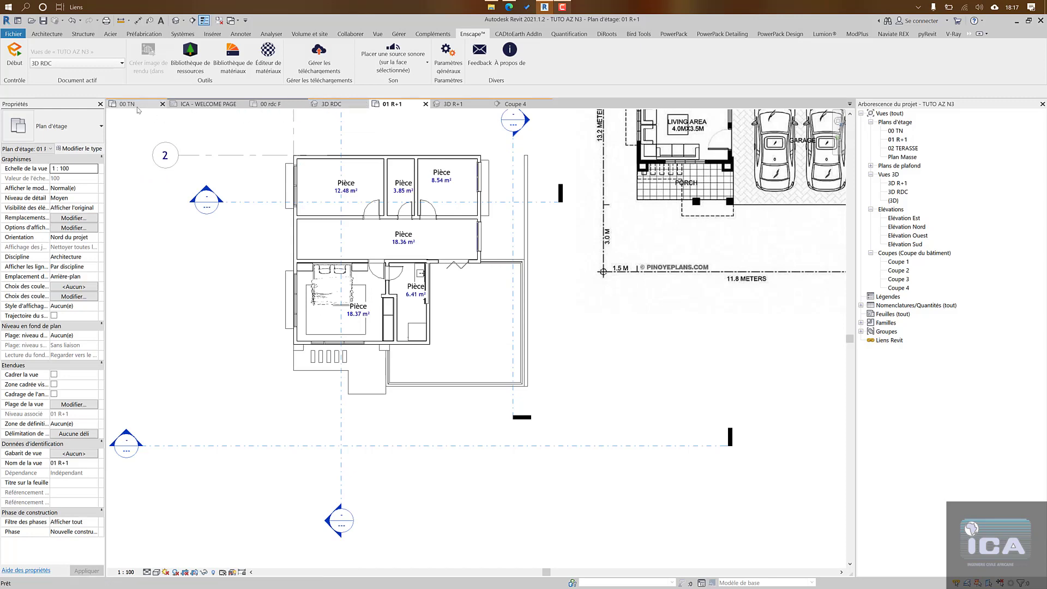
middle_drag(439, 371, 609, 279)
click(474, 265)
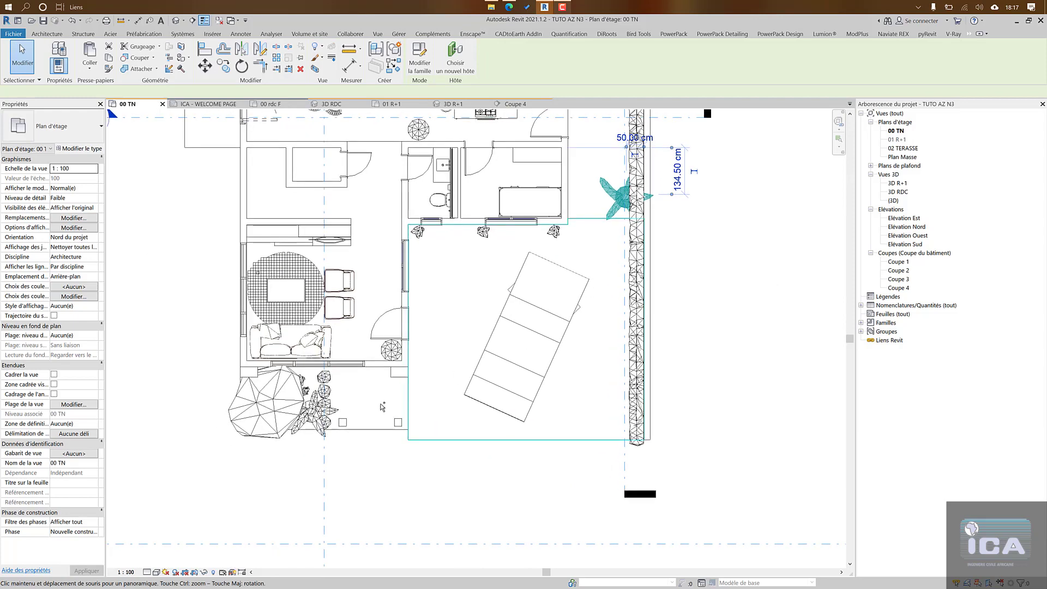
ctrl+click(324, 377)
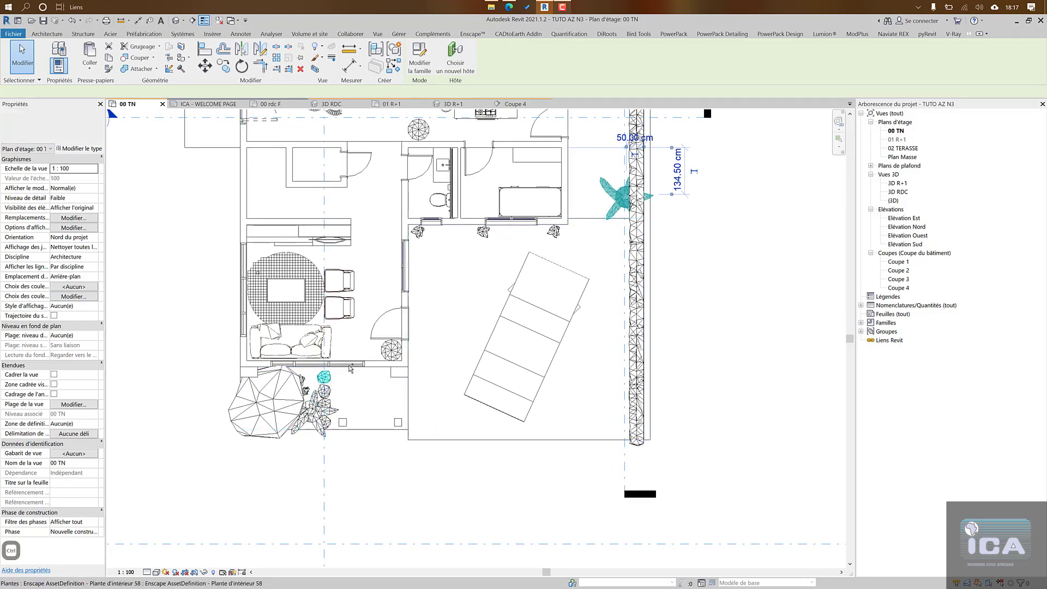
ctrl+click(384, 366)
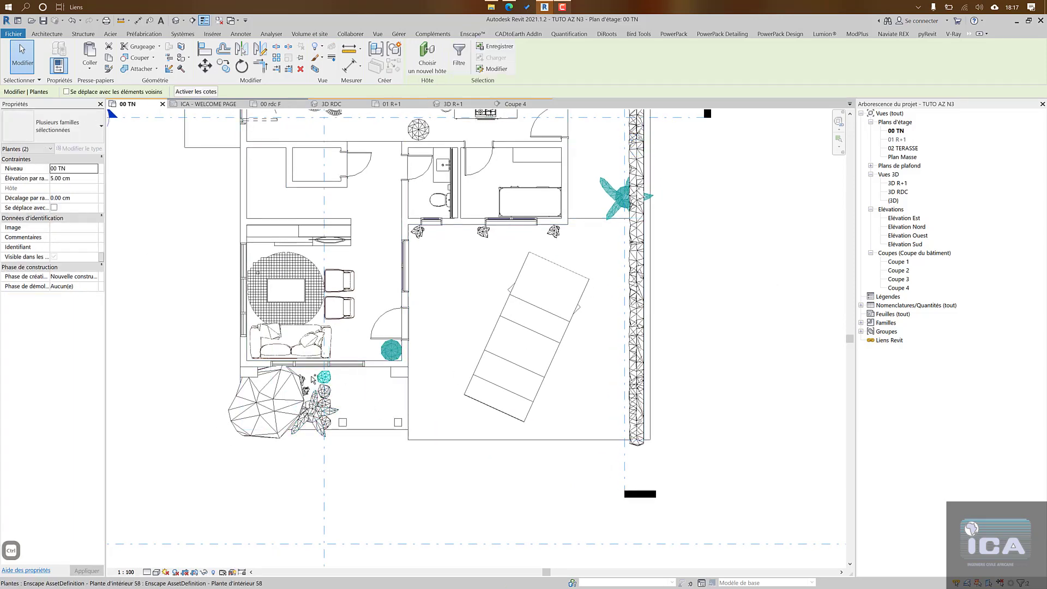
ctrl+click(351, 399)
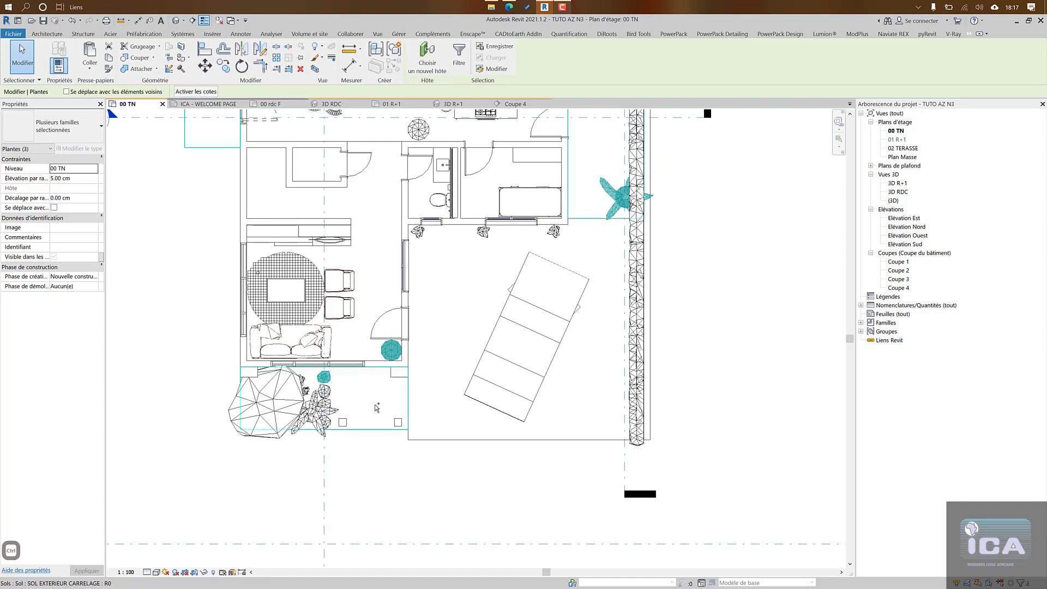
key(ctrl+c)
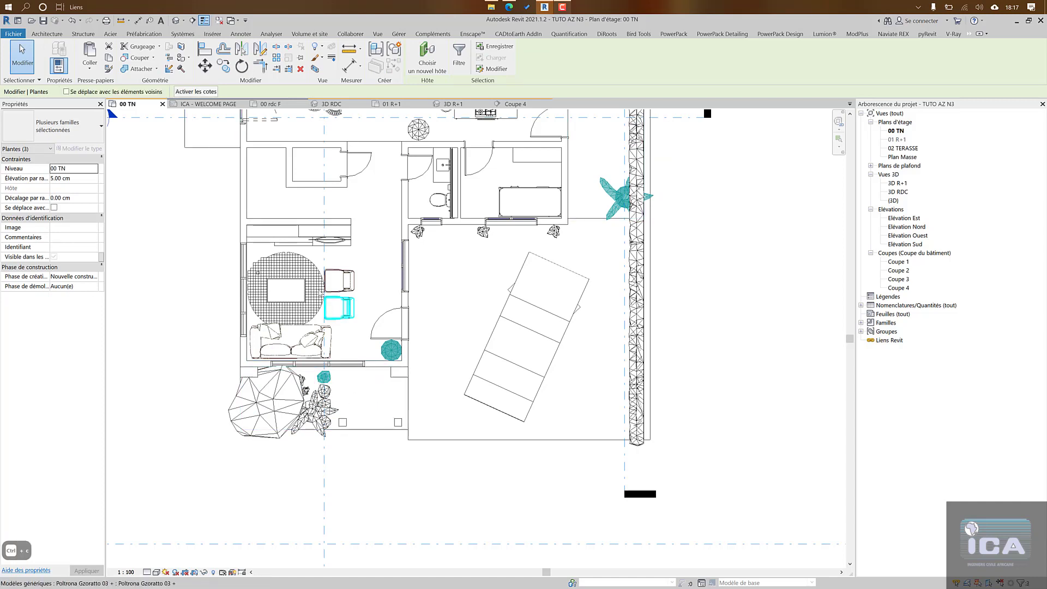
Step: Paste the three copied plants onto the upper terrace in the 01 R+1 plan
click(392, 105)
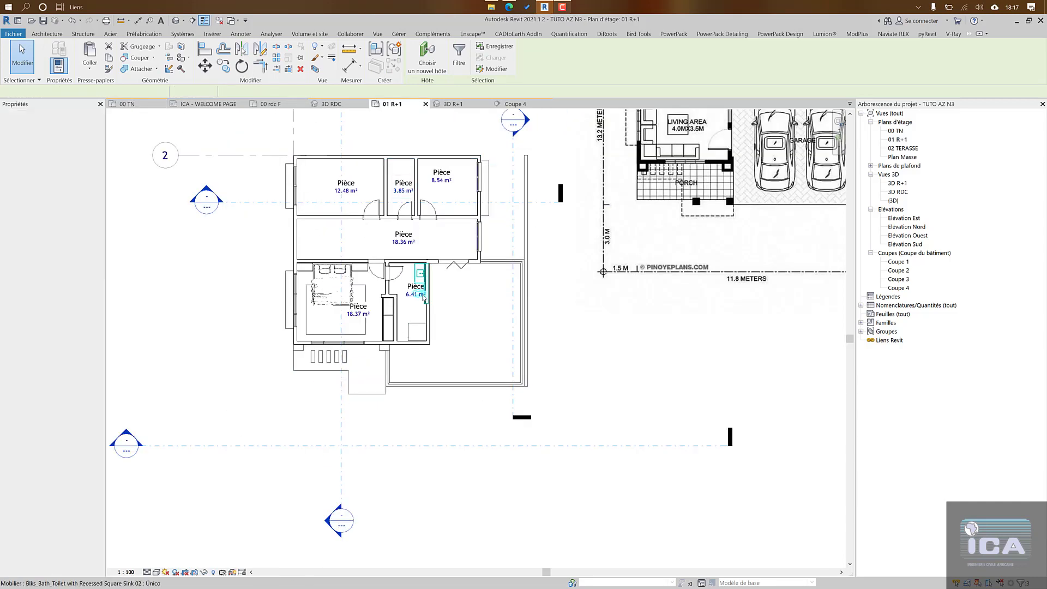
middle_drag(437, 335, 392, 327)
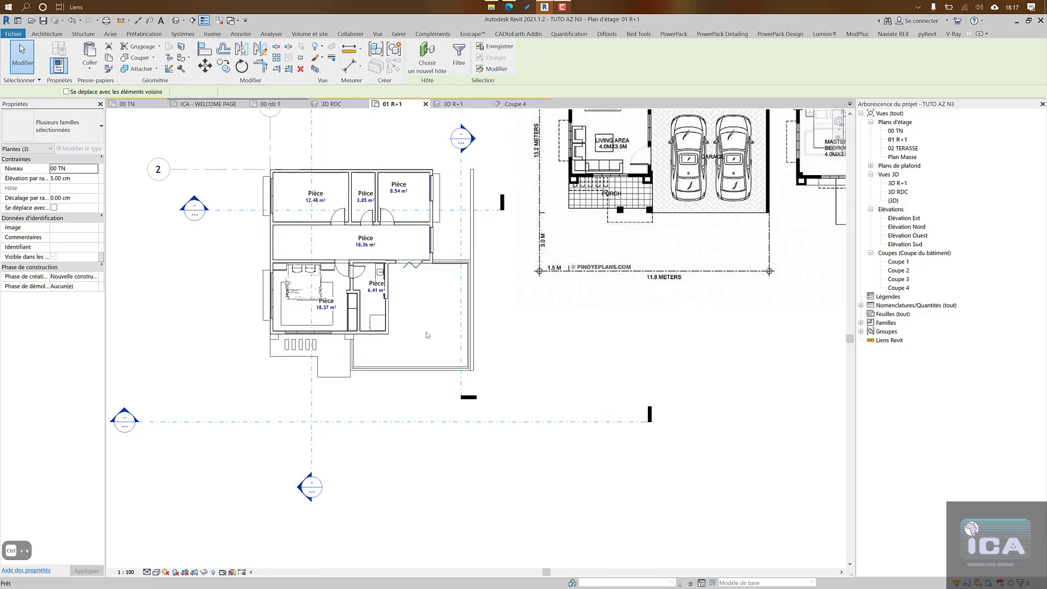
click(373, 365)
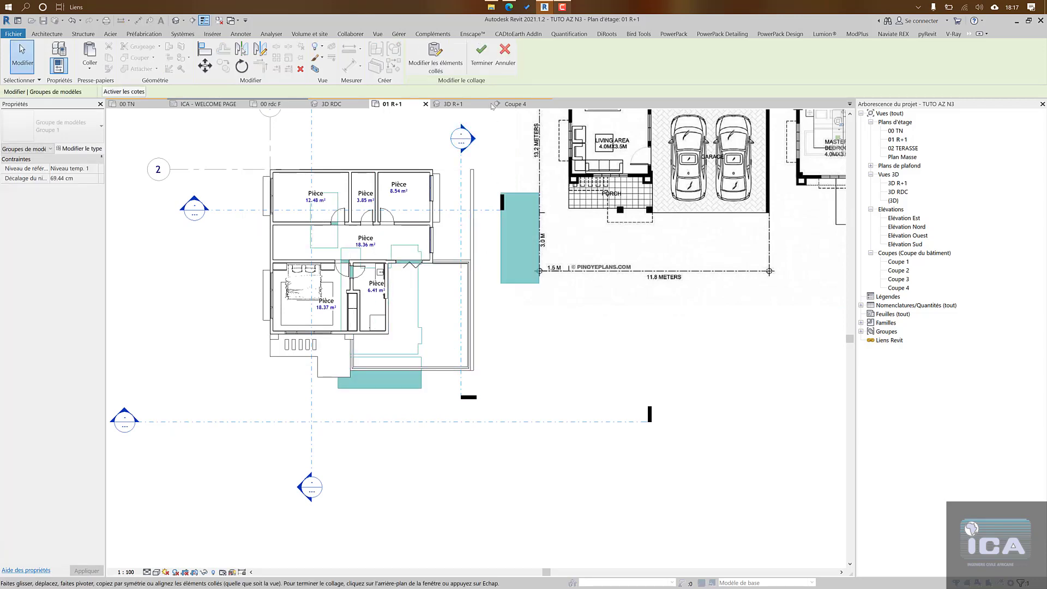
key(Escape)
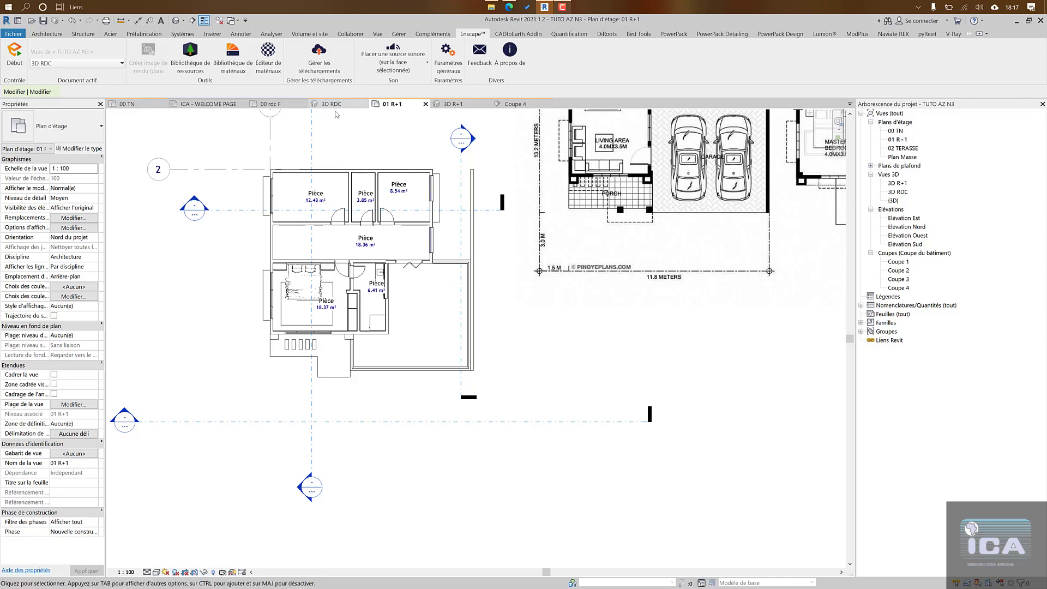
Step: Open the {3D} view and examine the pasted plants on the upper terrace and the ivy along the boundary wall
double_click(894, 201)
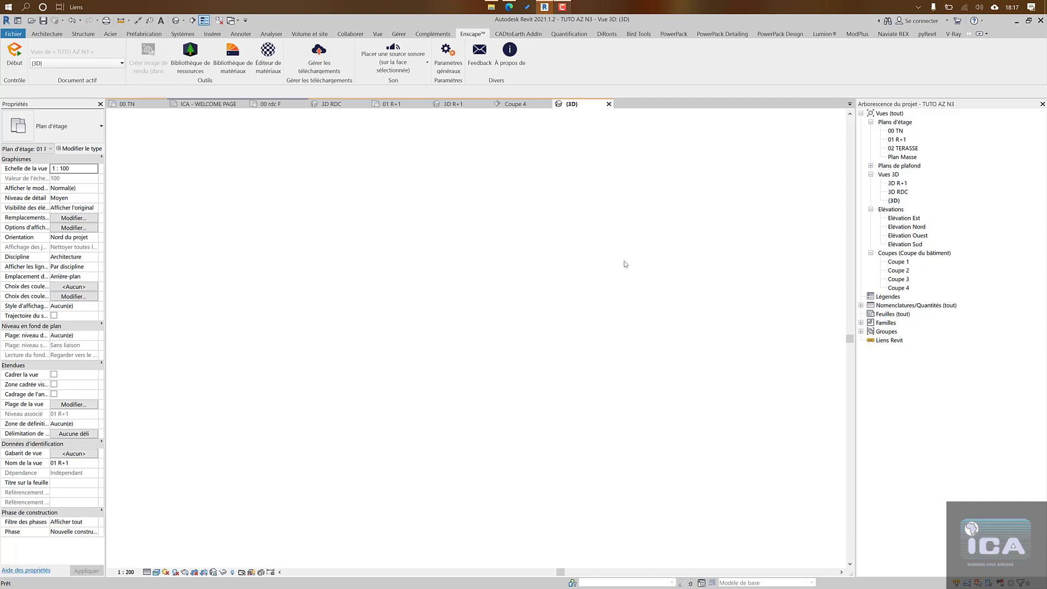
key(F9)
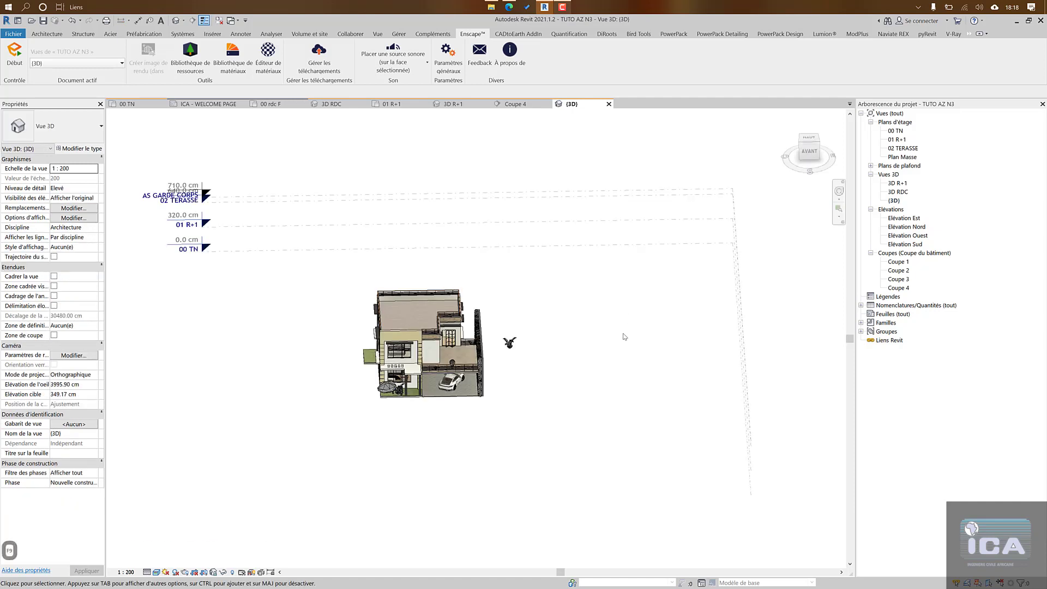
scroll(510, 398, up, 3)
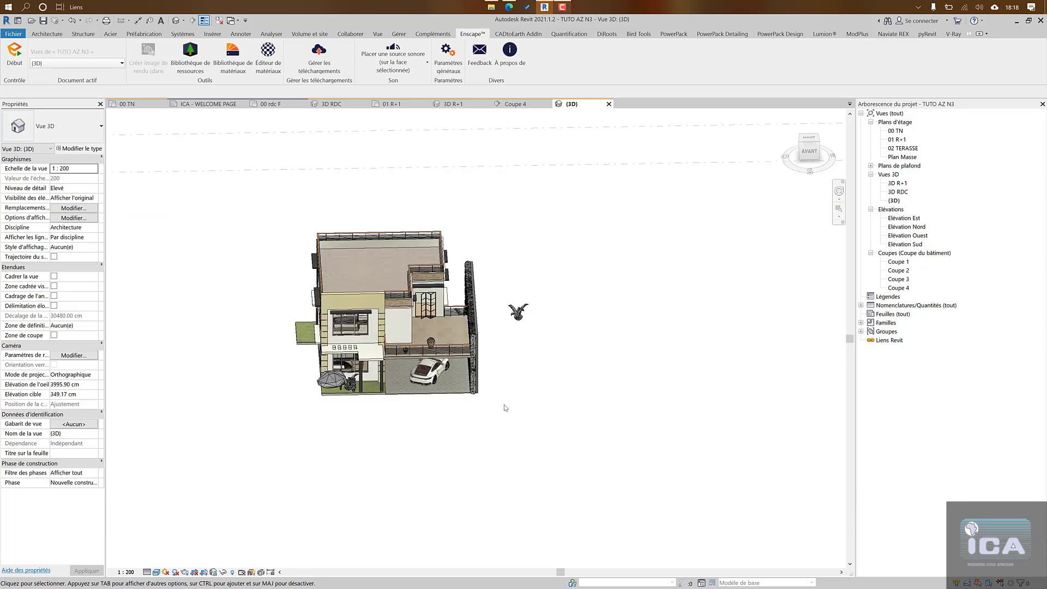
shift+middle_drag(510, 401, 503, 477)
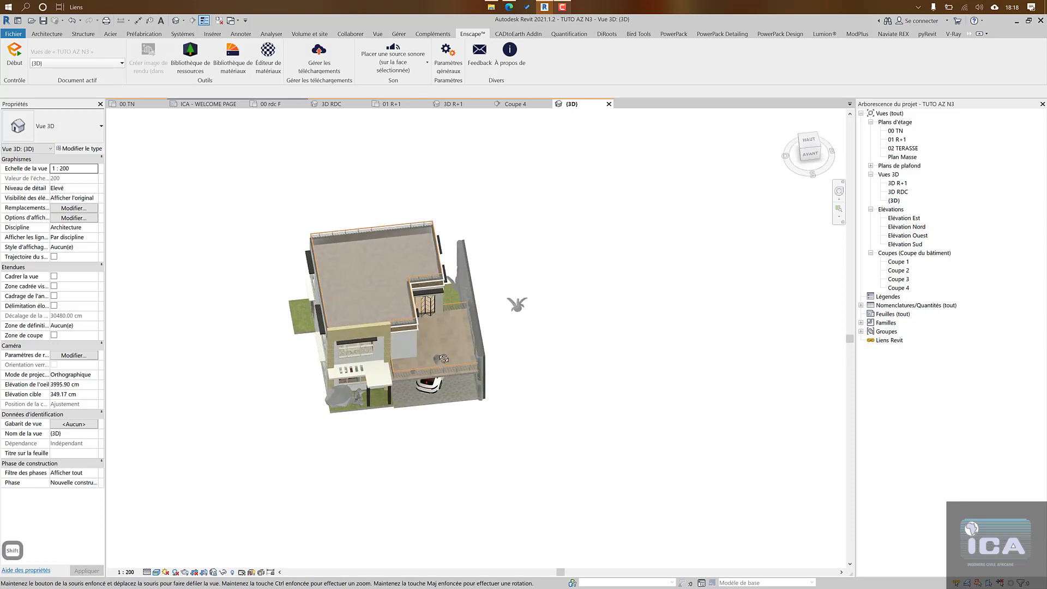
scroll(439, 362, up, 6)
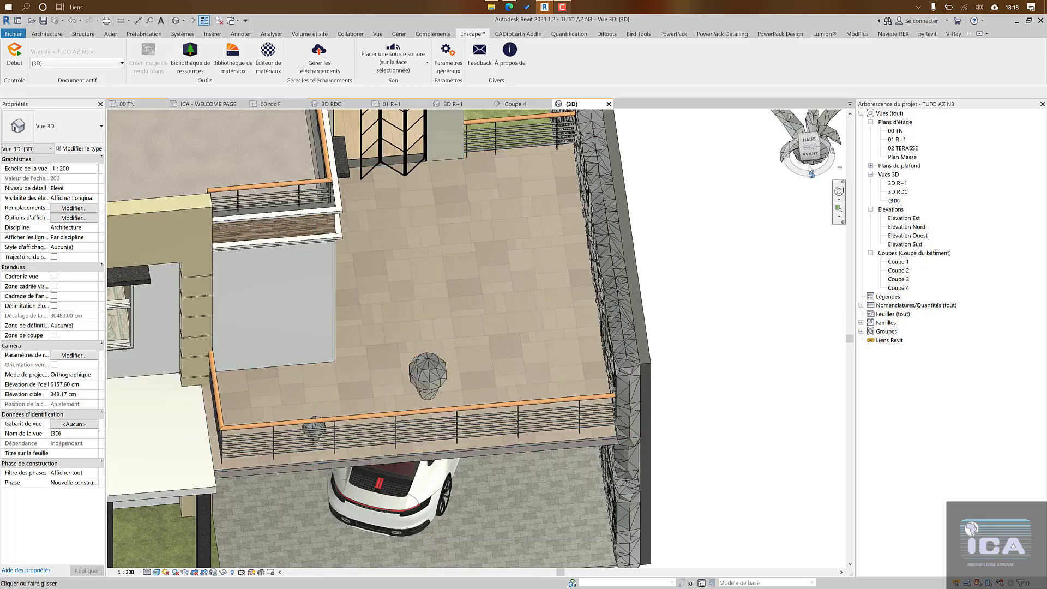
scroll(675, 258, down, 5)
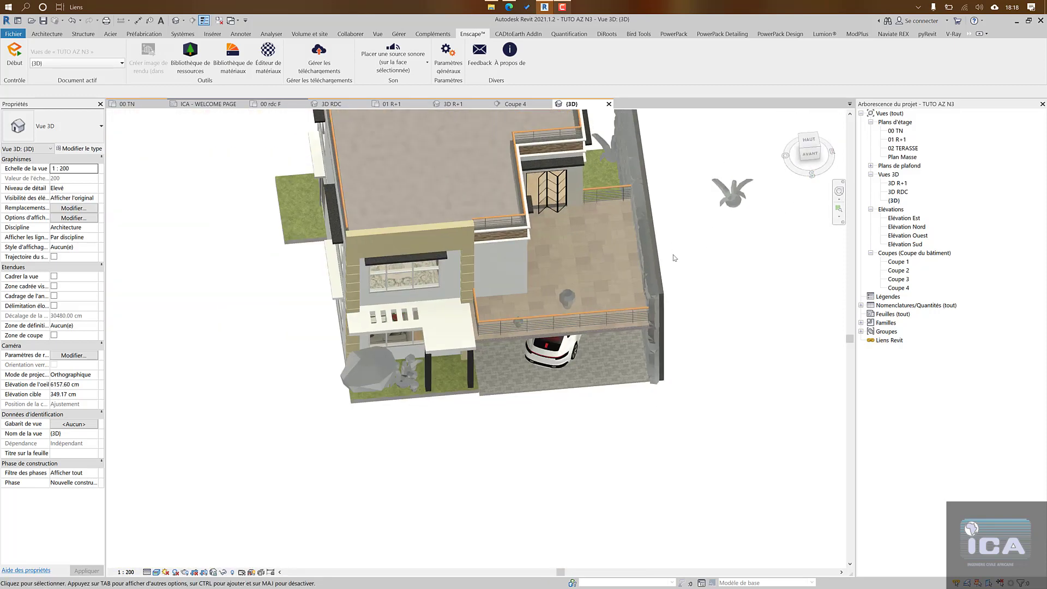
mouse_move(677, 303)
middle_down()
mouse_move(678, 314)
mouse_move(641, 307)
mouse_move(650, 321)
mouse_move(671, 310)
middle_up()
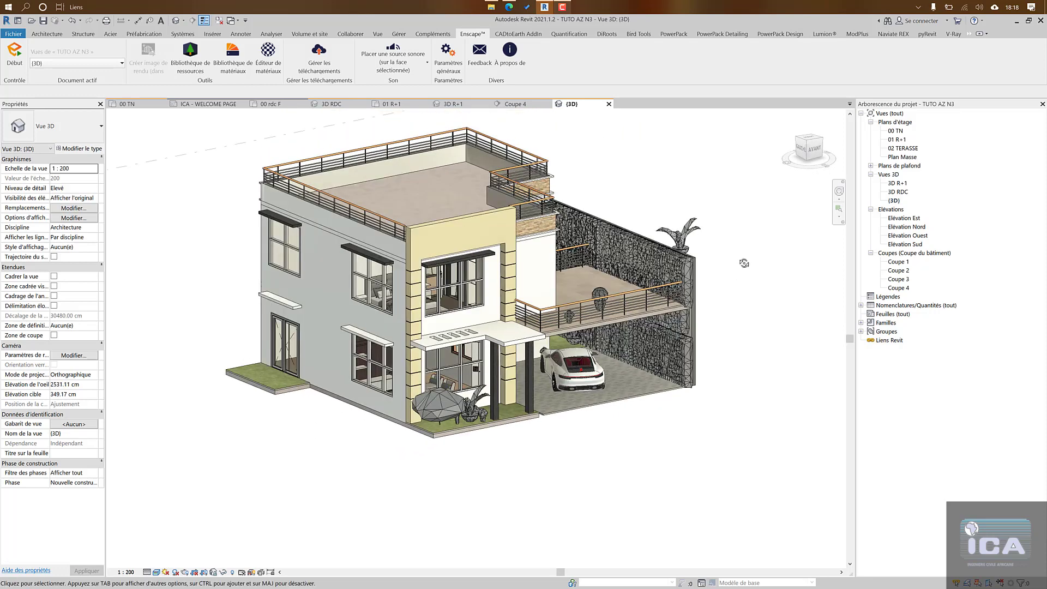
shift+middle_drag(744, 264, 631, 224)
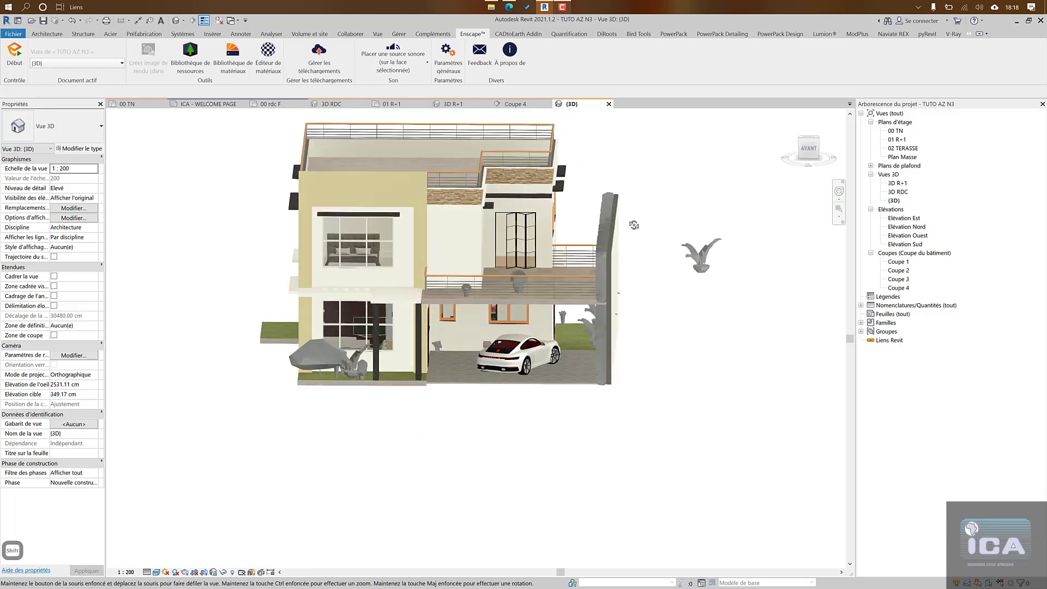
Step: Turn on the visibility of the Plantes model category in the 01 R+1 floor plan
click(388, 104)
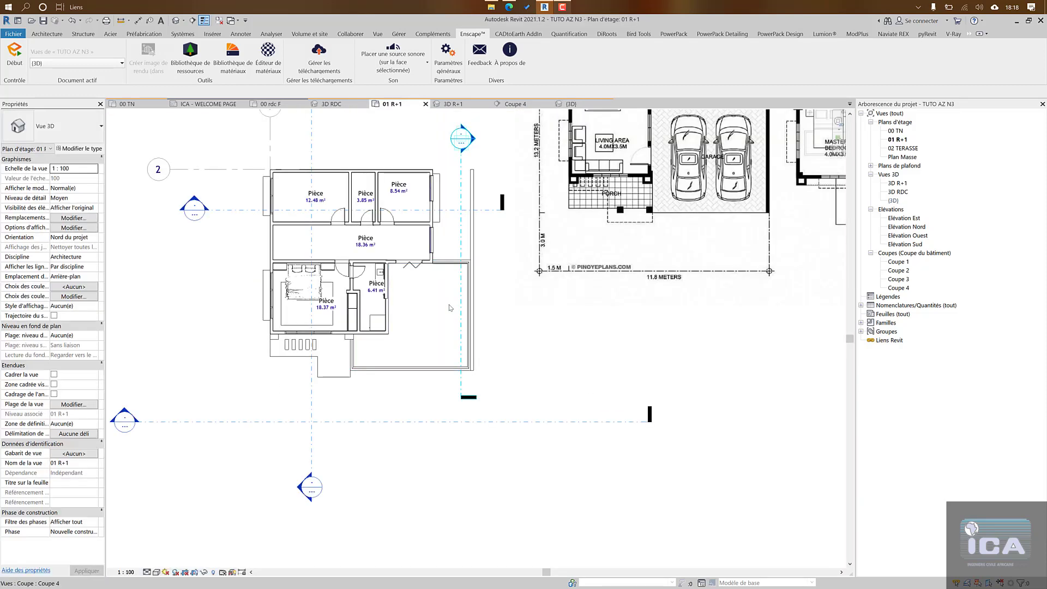
scroll(450, 308, down, 2)
middle_drag(427, 363, 422, 359)
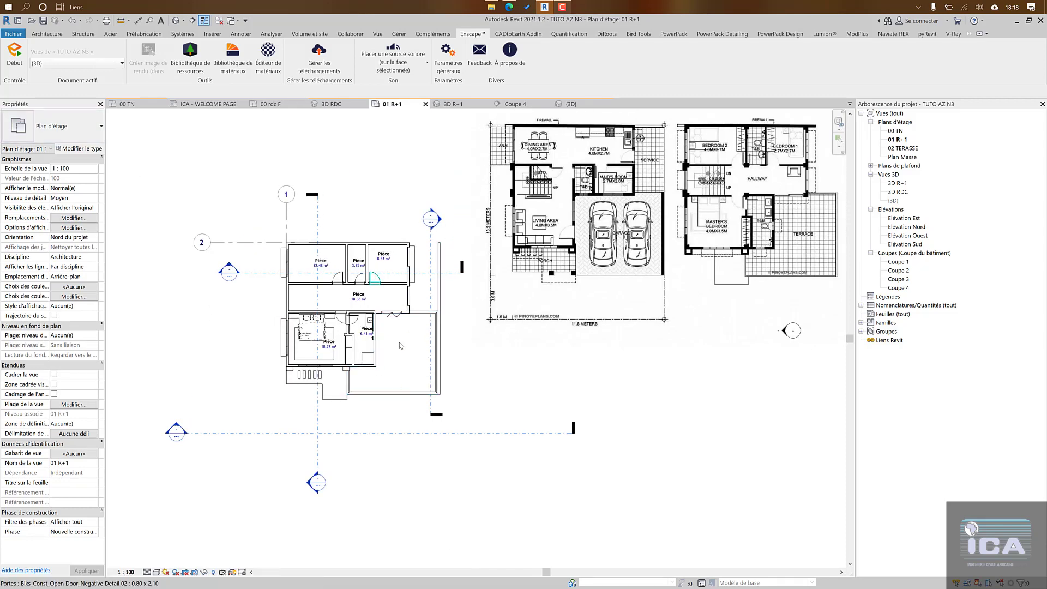
click(374, 33)
click(85, 67)
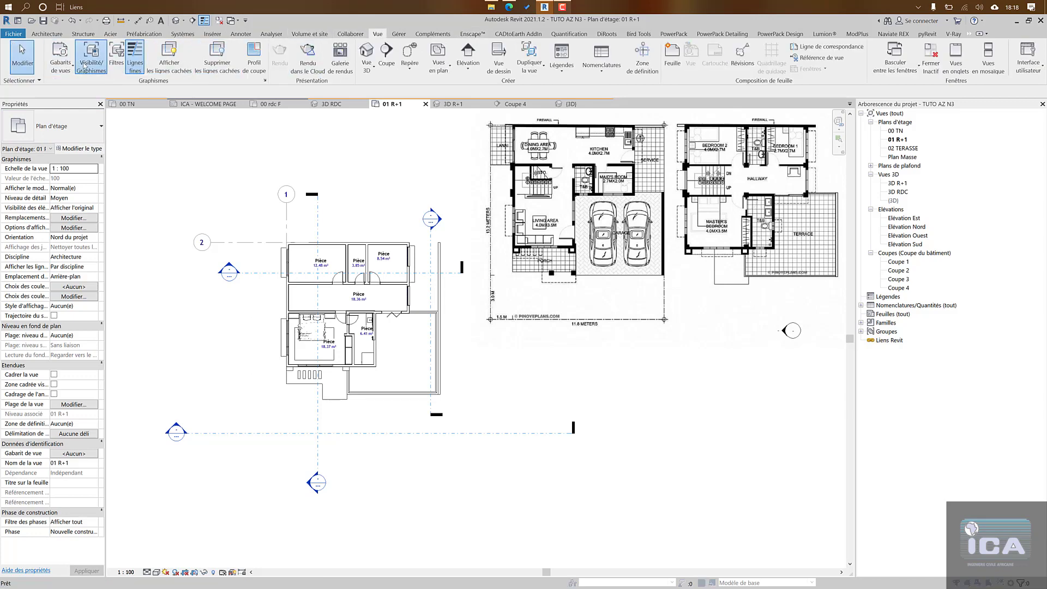
scroll(646, 219, down, 10)
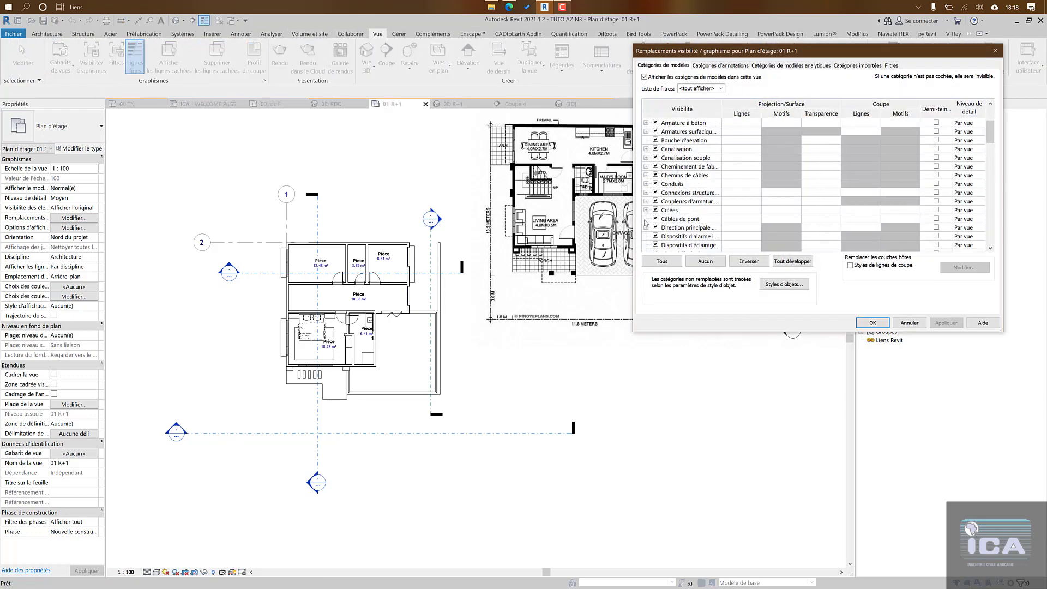
scroll(649, 218, down, 4)
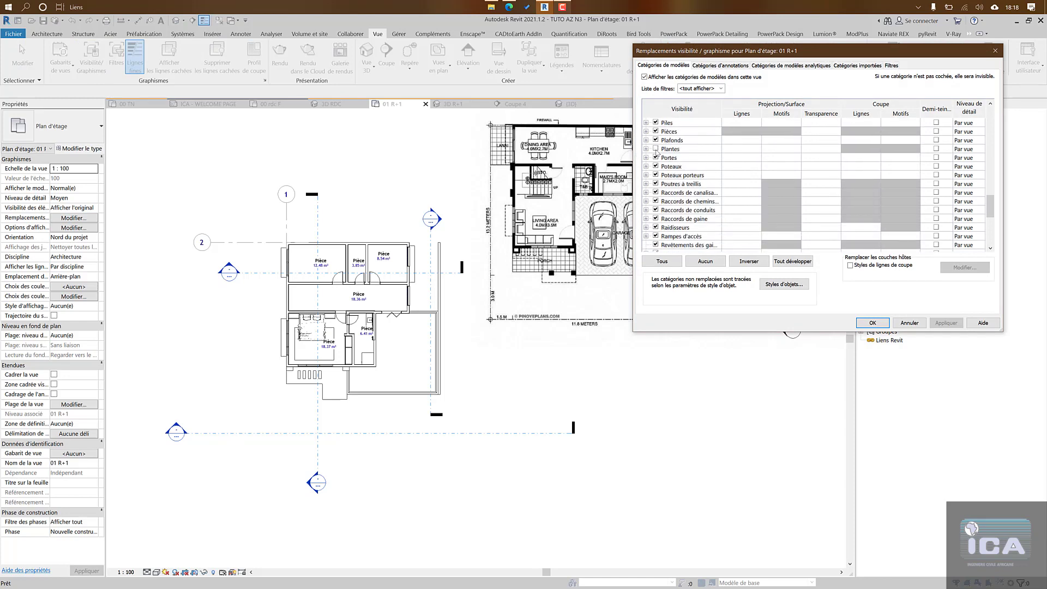
click(655, 149)
click(867, 326)
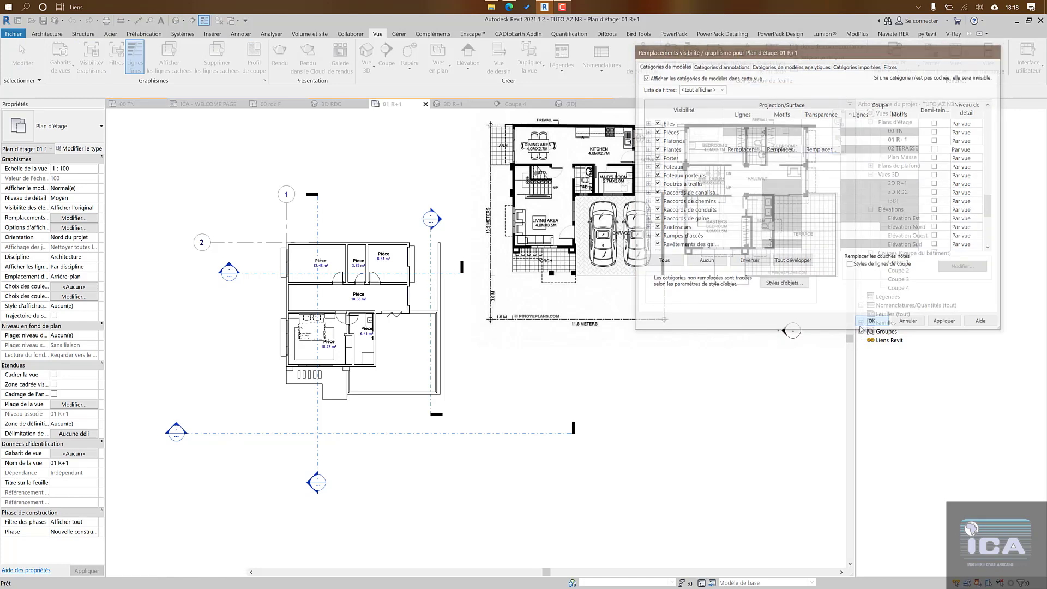
Step: Move the pasted palm onto the upper terrace, into the front corner beside the ivy-covered wall
scroll(480, 327, up, 5)
click(478, 315)
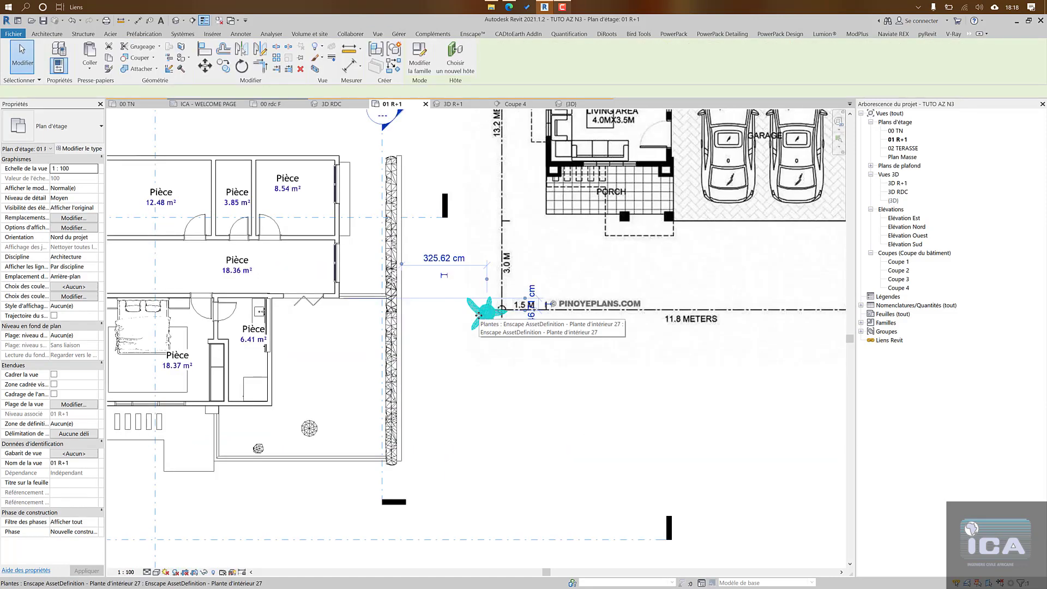
drag(479, 315, 359, 447)
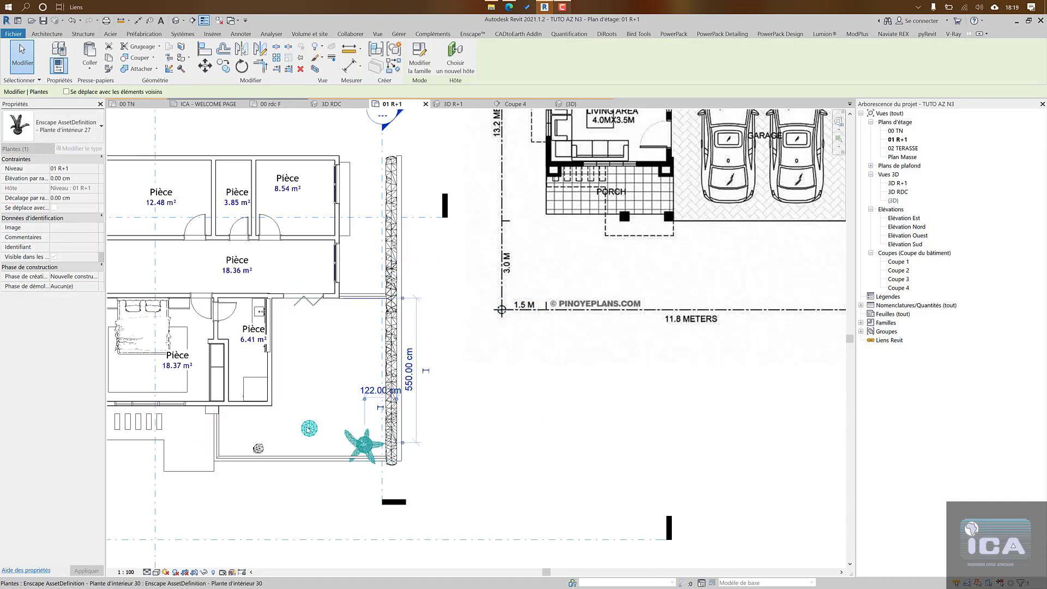
Step: Move the round plant to the middle of the terrace's front railing and the small plant to the rear corner near the ivy wall
click(309, 429)
drag(307, 450, 373, 307)
click(259, 448)
Step: Copy the terrace palm horizontally about 460 cm along the front railing to the opposite front corner
click(370, 461)
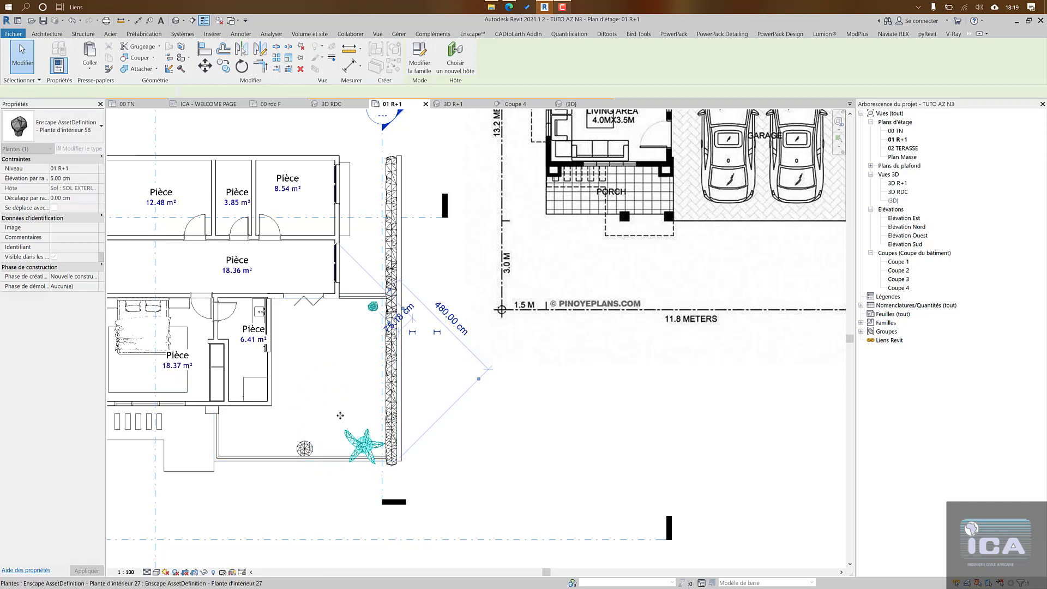
click(224, 73)
click(360, 443)
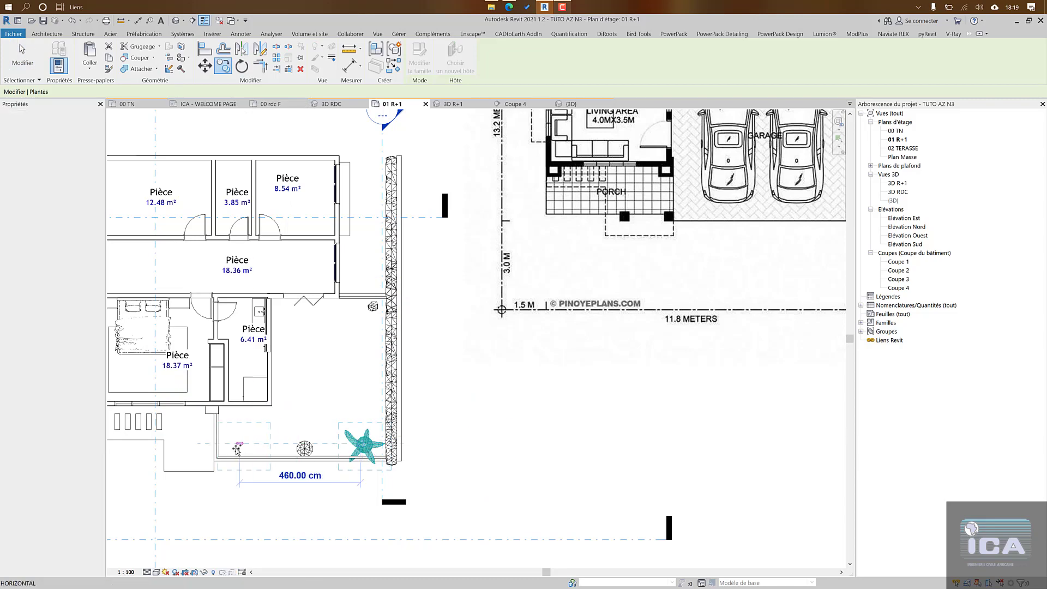
click(236, 444)
key(Escape)
Step: Rotate the copied palm clockwise in the terrace's front corner so its leaves point differently from the original
click(236, 472)
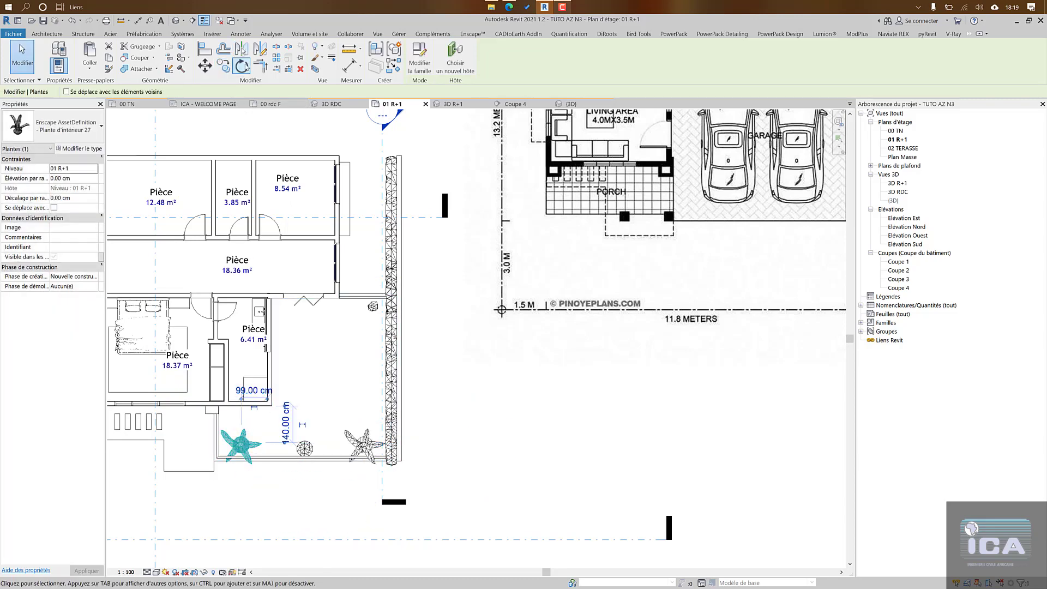
click(242, 66)
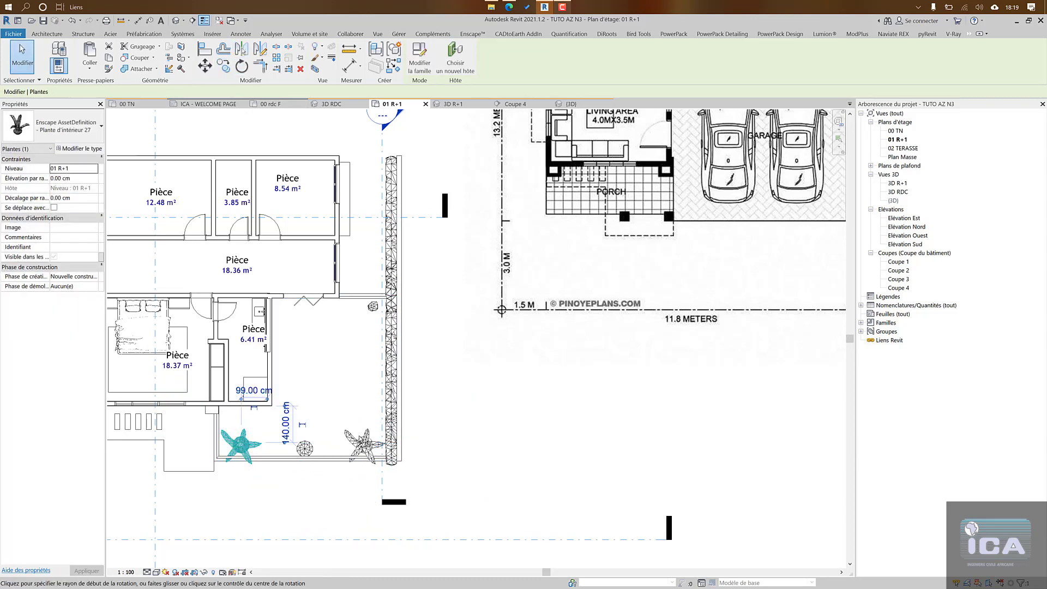
click(256, 414)
click(275, 441)
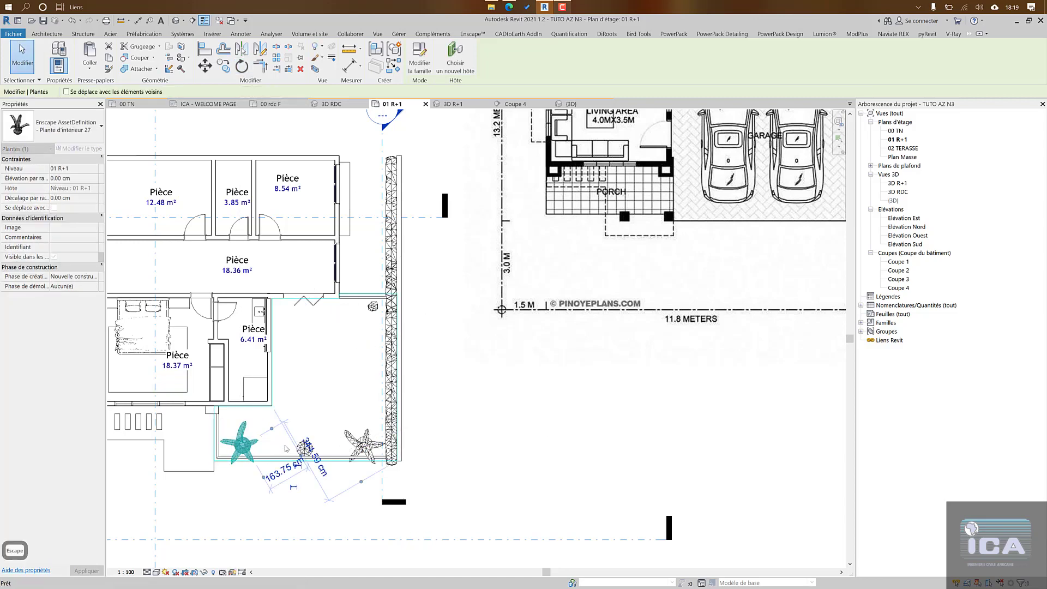
click(336, 477)
Step: Start the Enscape real-time rendering of the {3D} view
scroll(338, 477, down, 3)
middle_drag(392, 474, 405, 475)
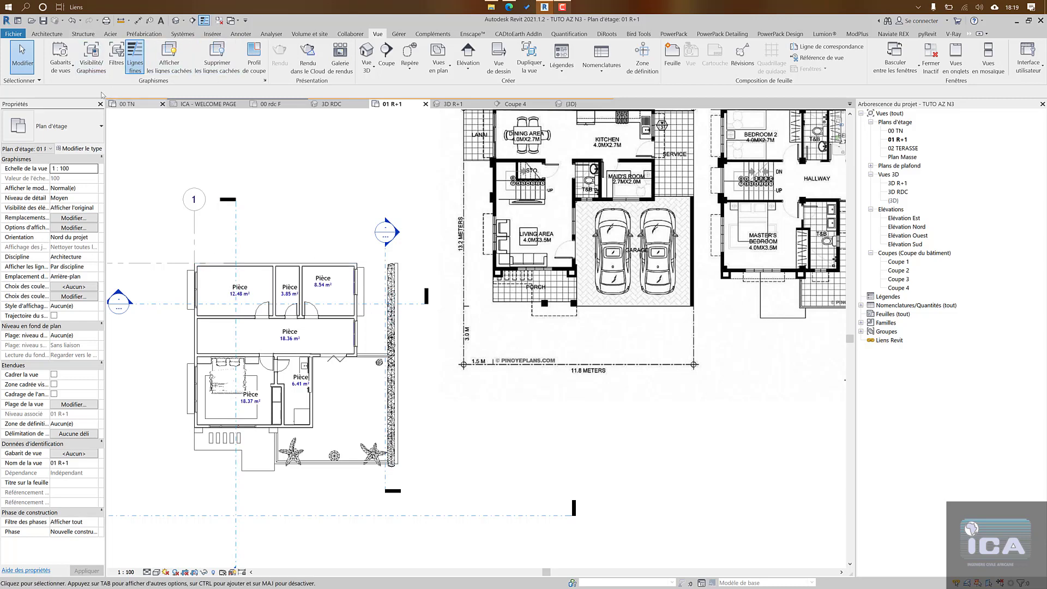
scroll(430, 238, down, 3)
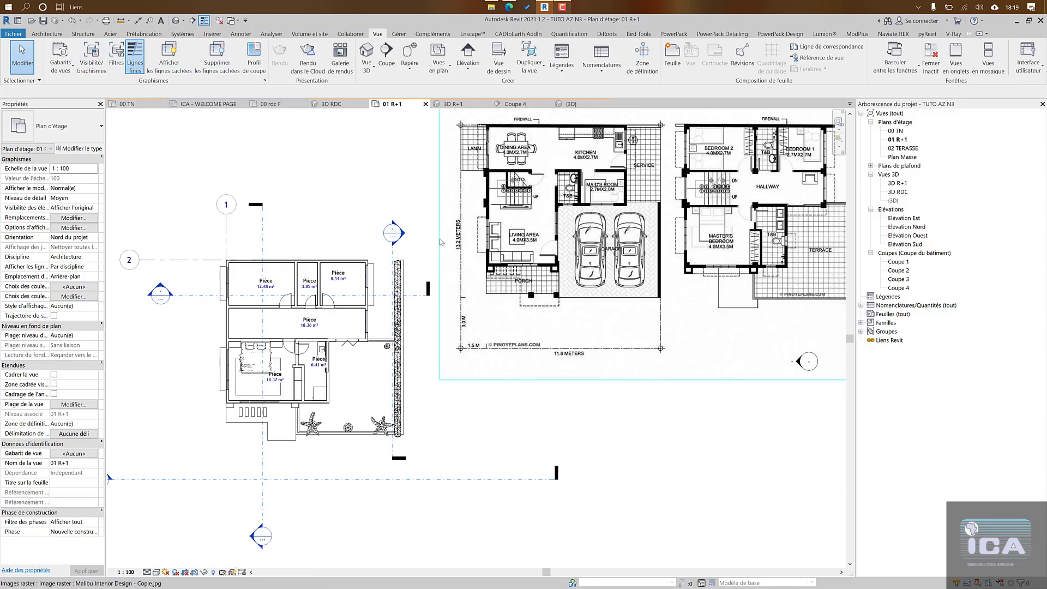
middle_drag(424, 298, 379, 270)
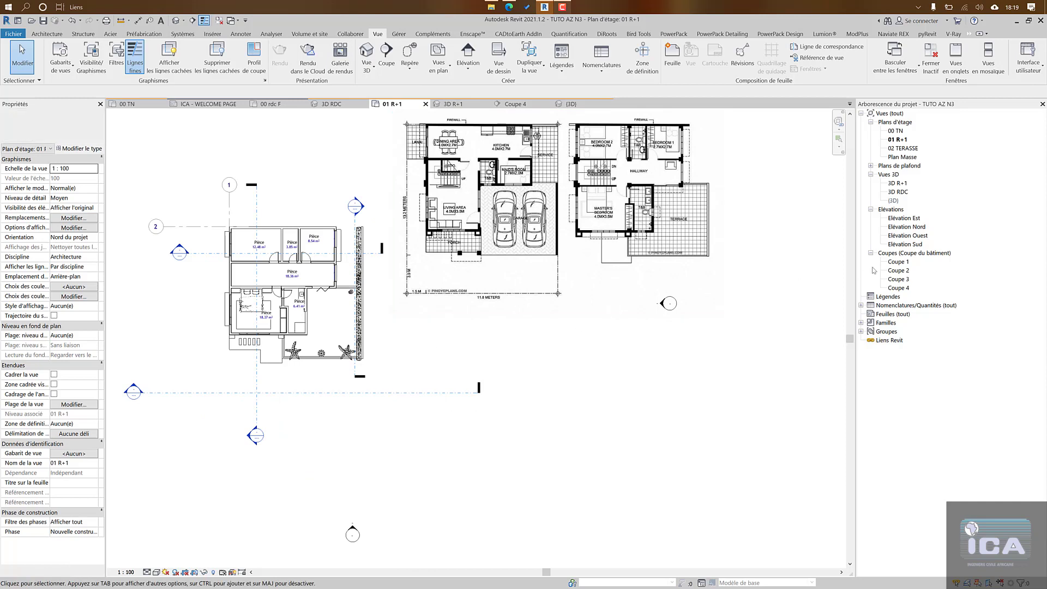
click(472, 34)
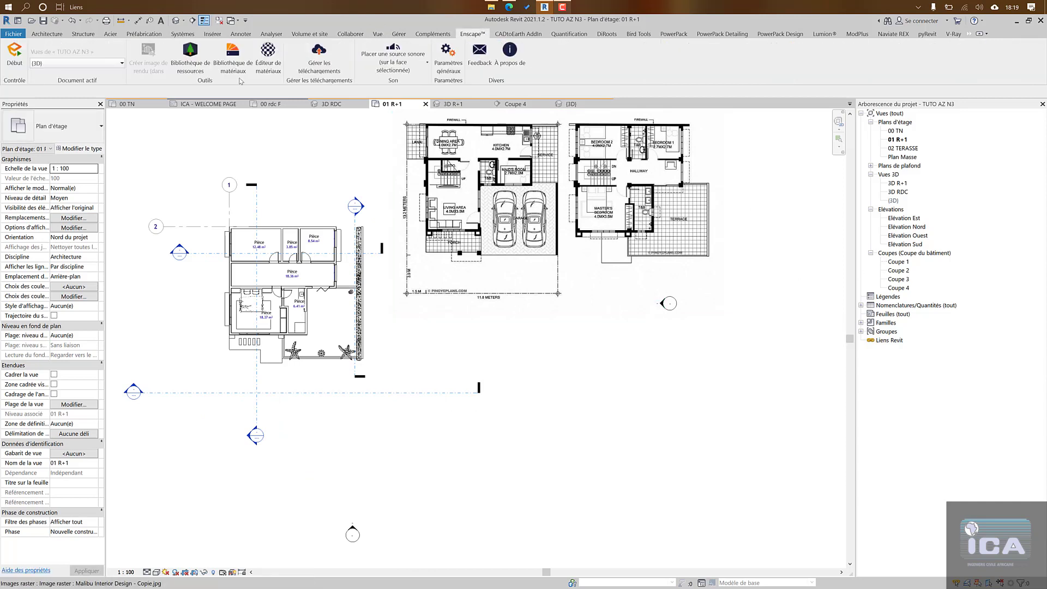
click(14, 53)
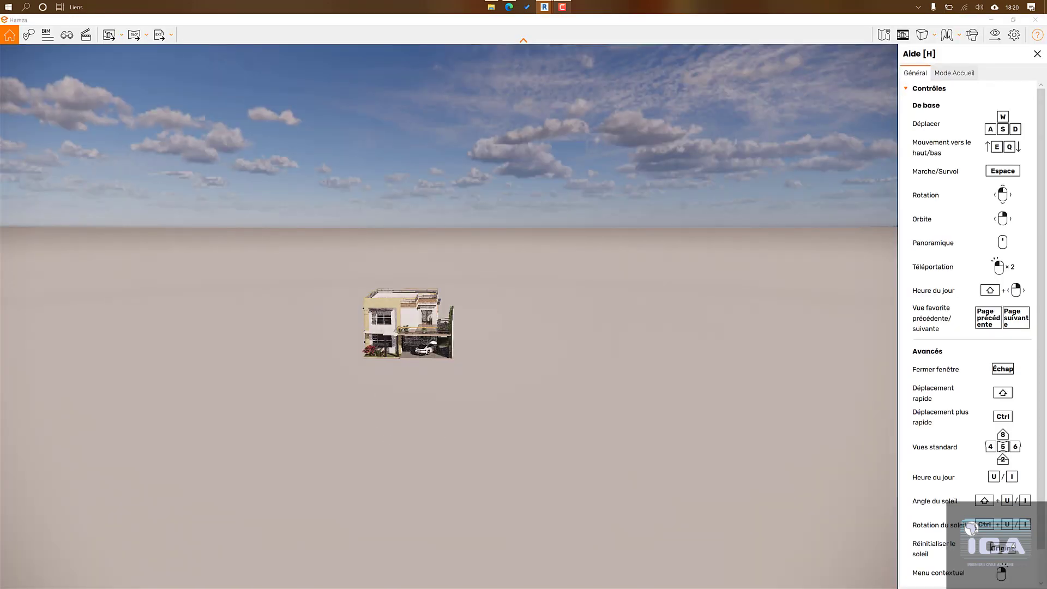
Step: Approach the house's street facade in the rendering and examine the terrace plants, the carport and the planted porch
drag(439, 430, 454, 398)
key(w)
key(shift+w)
key(shift+Up)
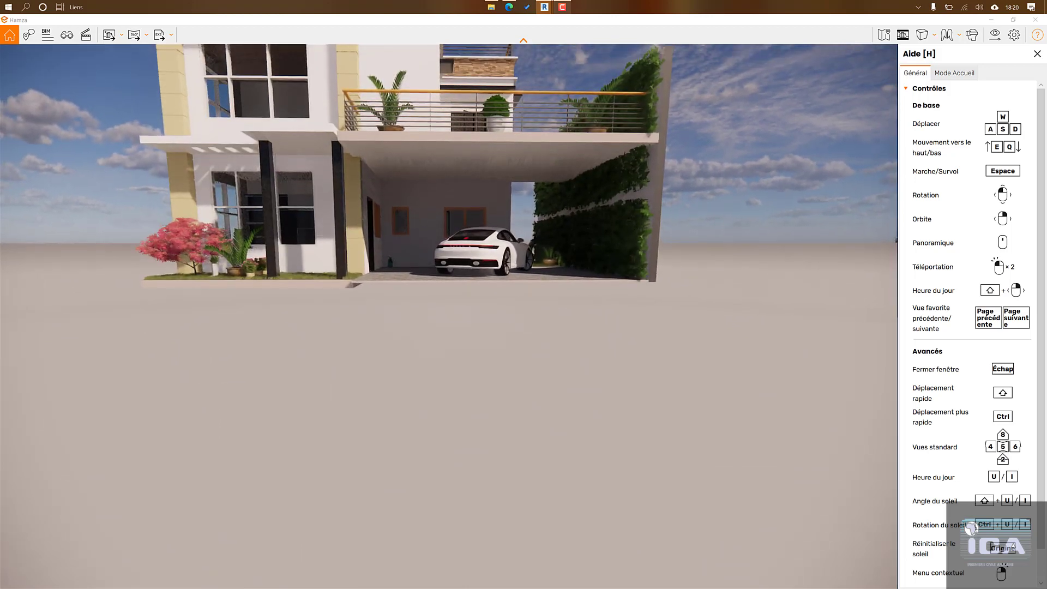
key(e)
key(e)
key(e)
key(e)
key(e)
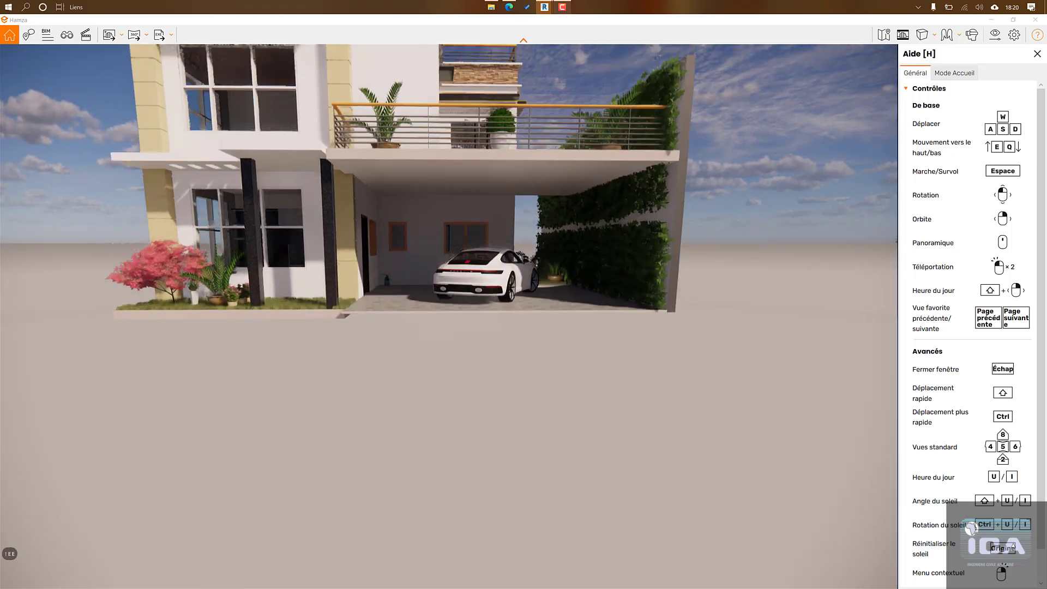
key(e)
key(e)
key(e)
key(e)
key(e)
mouse_move(453, 398)
mouse_down()
mouse_move(454, 469)
mouse_move(441, 391)
mouse_up()
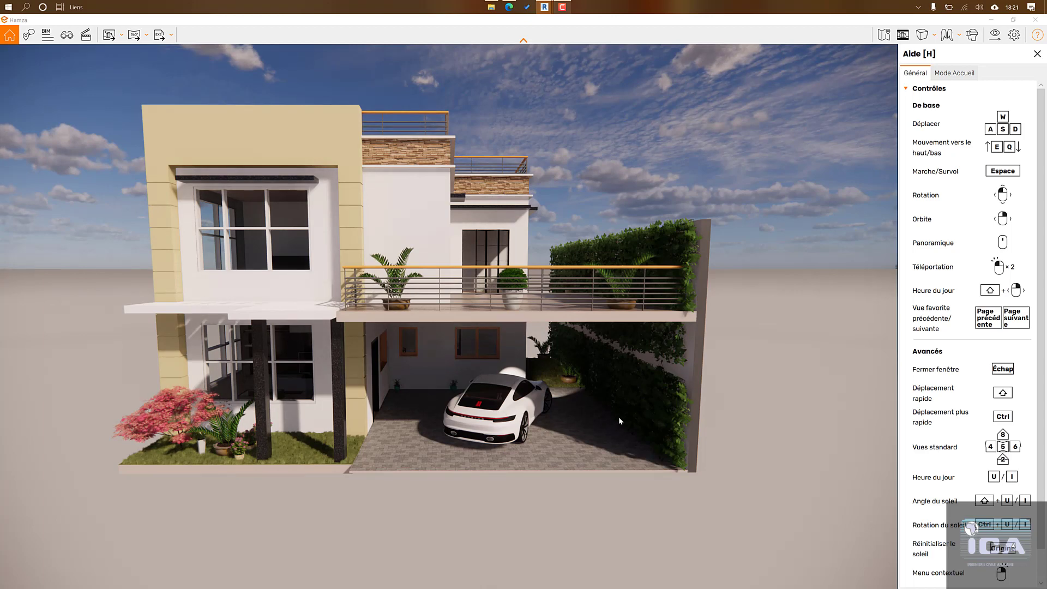
drag(545, 381, 547, 352)
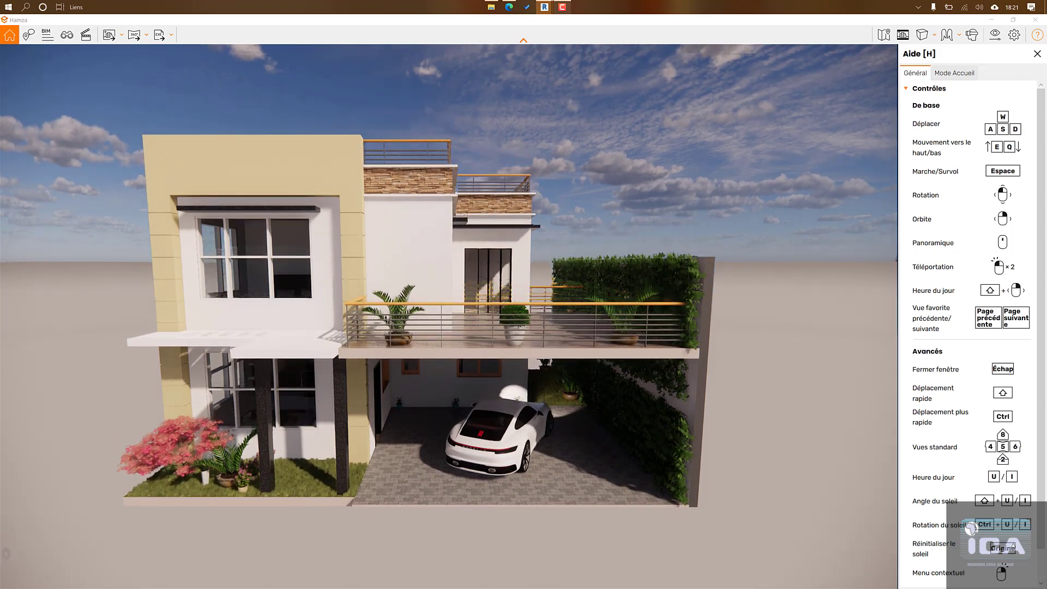
Step: Adjust the rendering's time of day until sunlight falls on the front facade and the porch garden
key(u)
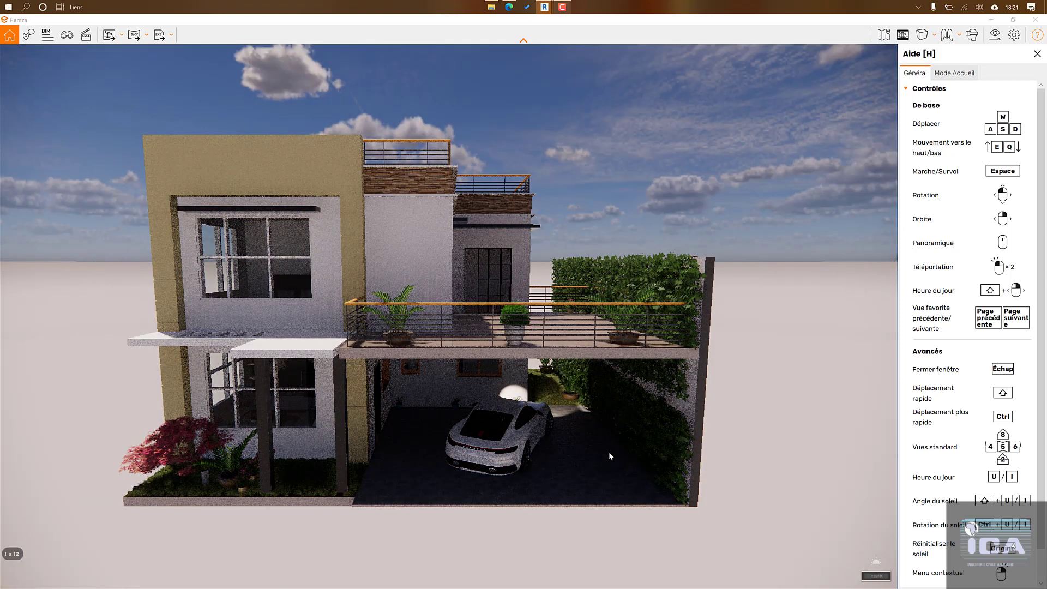
key(u)
key(u)
key(u)
key(u)
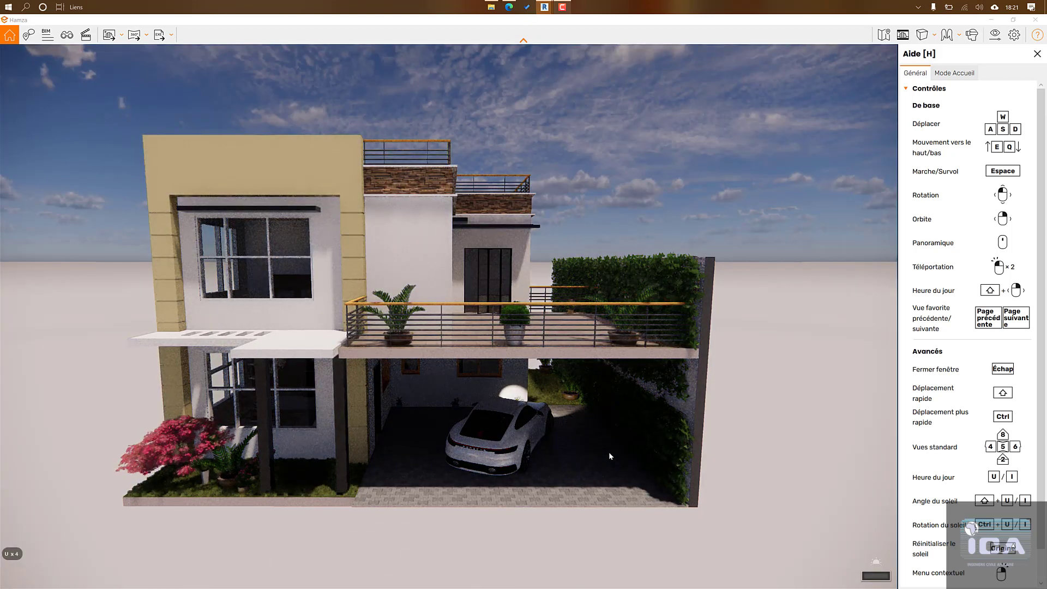
key(u)
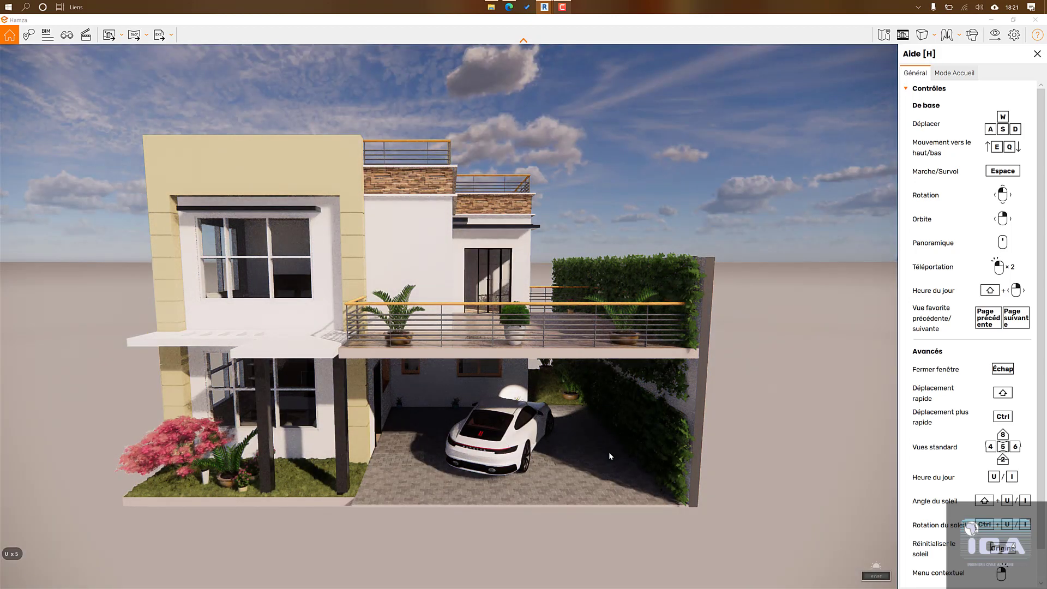
key(u)
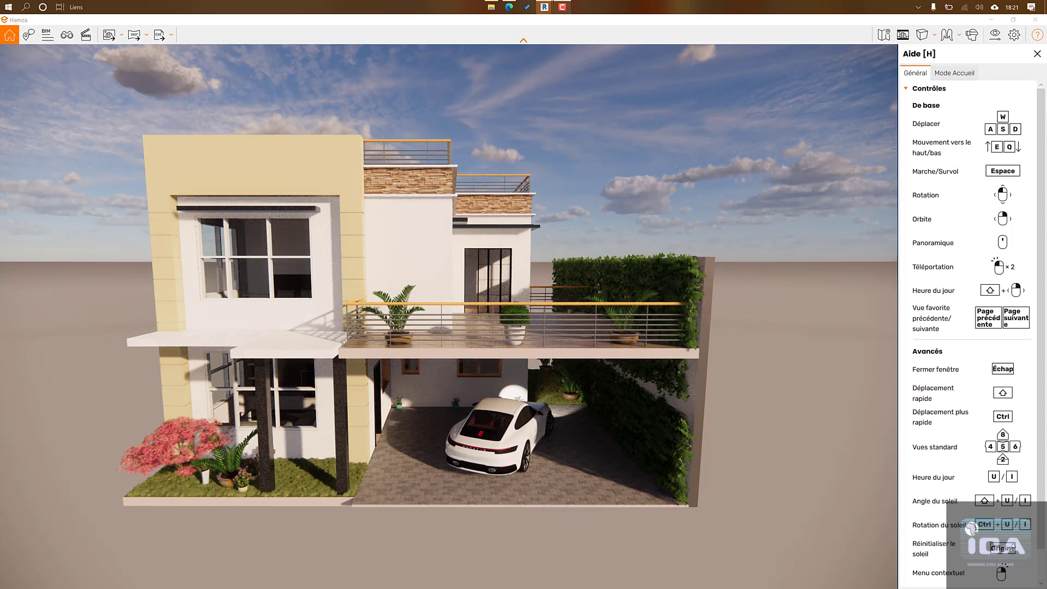
Step: Examine the terrace plants up close and the ivy along the boundary wall inside the carport
key(shift+Up)
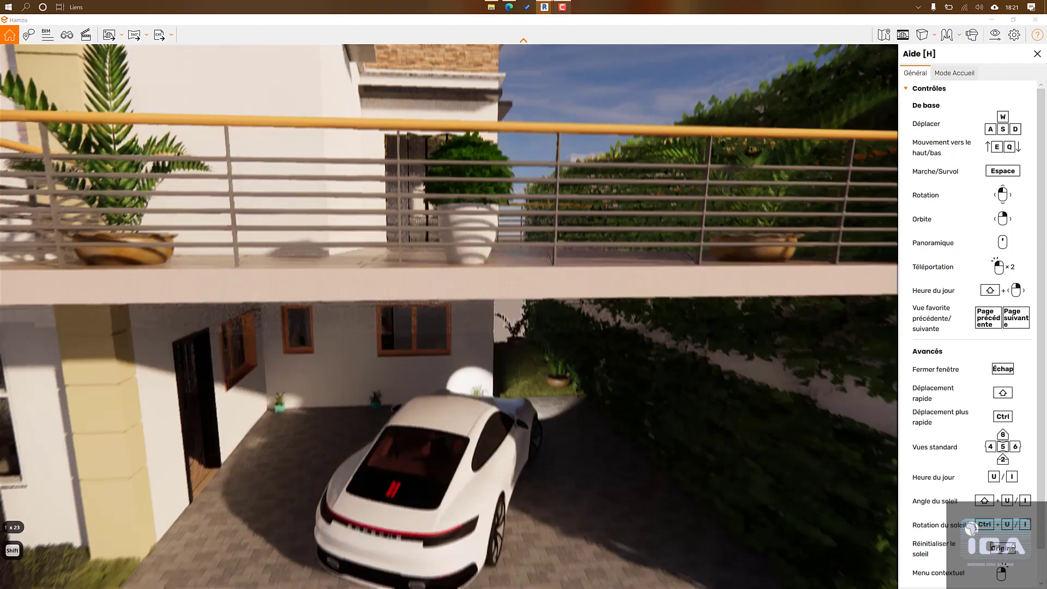
drag(470, 229, 570, 205)
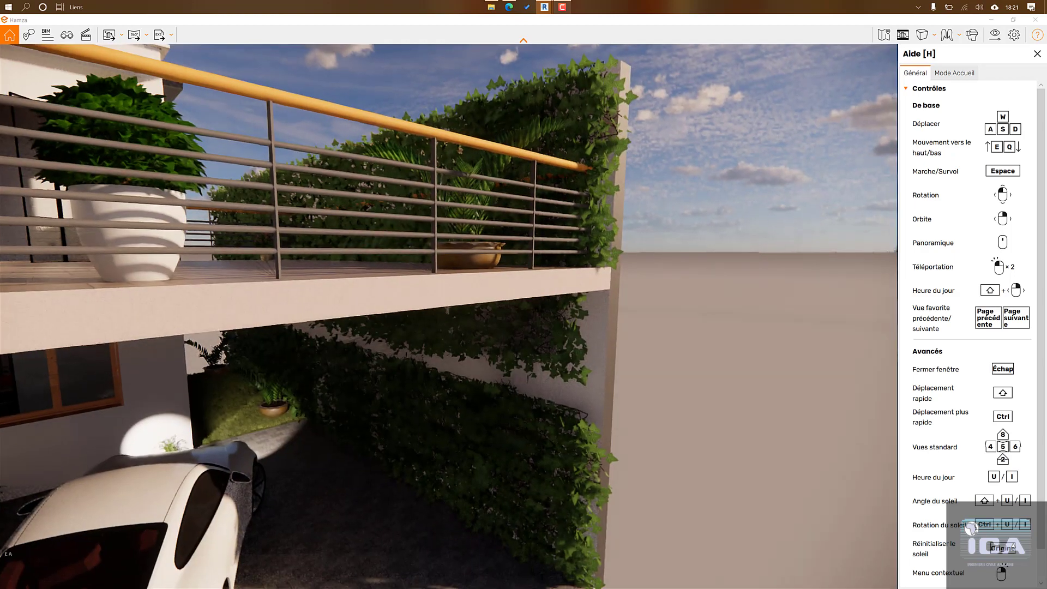
key(a)
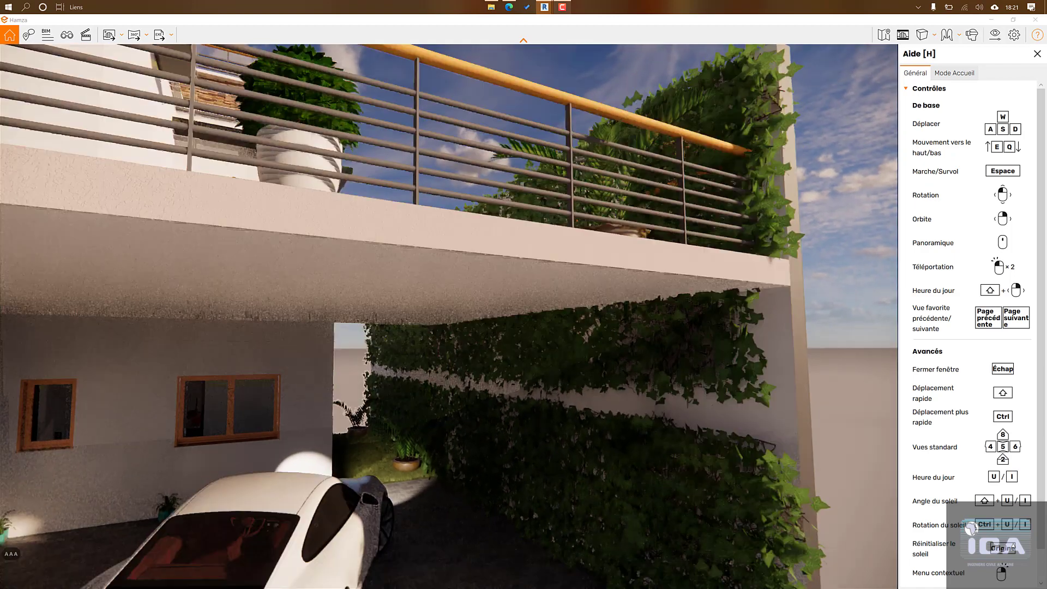
drag(458, 284, 444, 407)
key(Up)
key(Up)
key(Up)
key(Up)
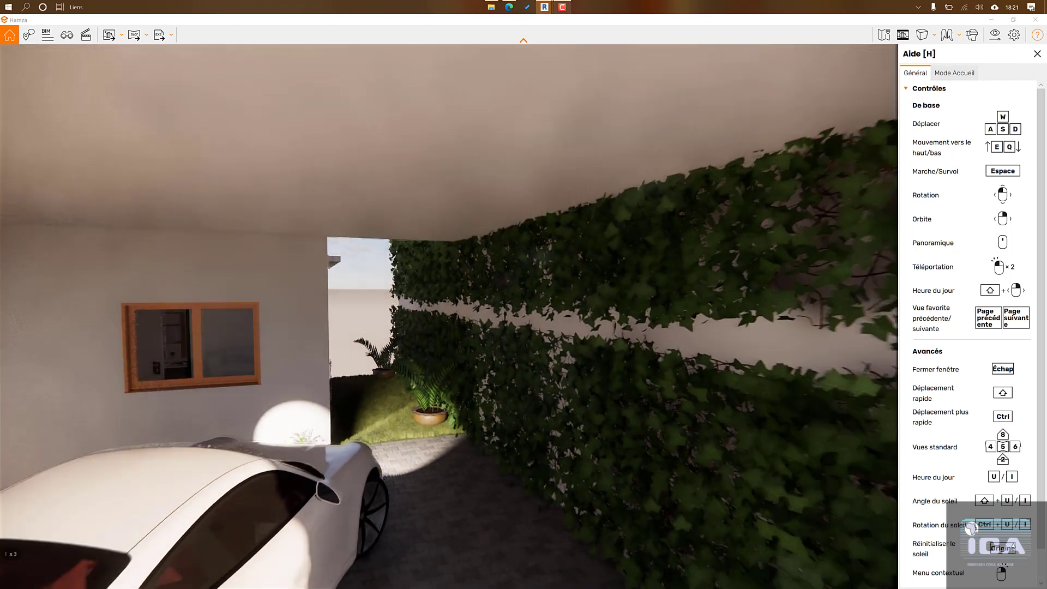
key(Up)
key(Up)
key(Up)
key(Down)
key(Down)
key(Down)
key(Down)
key(Down)
key(Down)
key(Down)
key(Down)
key(Down)
key(Down)
key(Down)
key(Down)
key(Down)
key(Down)
key(Down)
key(Down)
key(Down)
key(Down)
key(Down)
key(Down)
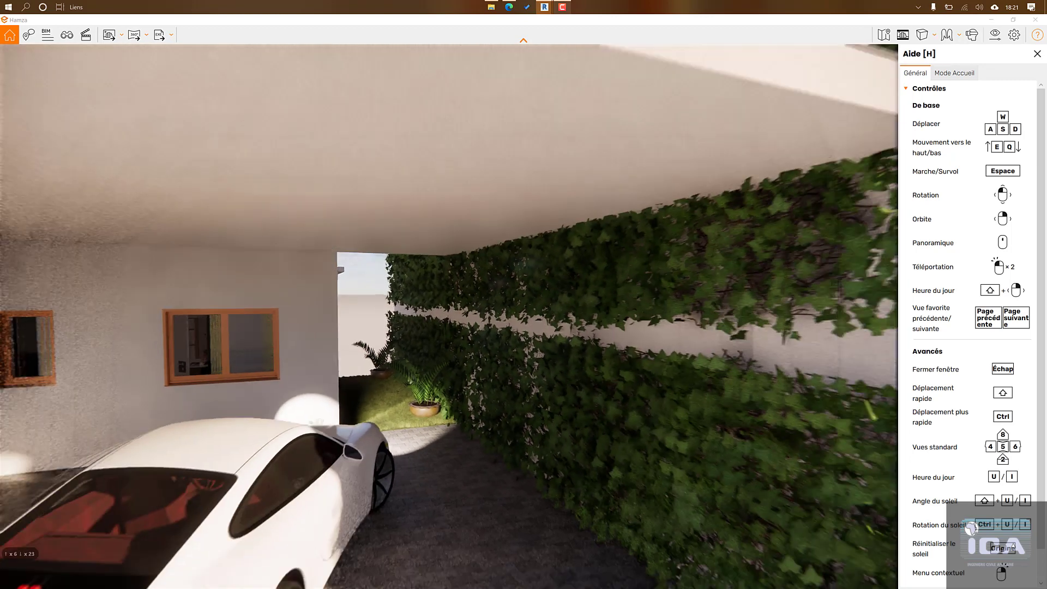
key(Down)
key(Down)
key(Down)
key(Down)
key(Down)
key(Down)
key(Down)
key(Down)
key(Down)
key(Down)
key(Down)
key(Down)
key(Down)
key(Down)
key(Down)
key(Down)
key(Down)
key(Down)
key(Down)
key(Down)
Step: Examine the porch garden and the carport entrance, and continue through into the living room interior
drag(445, 406, 180, 437)
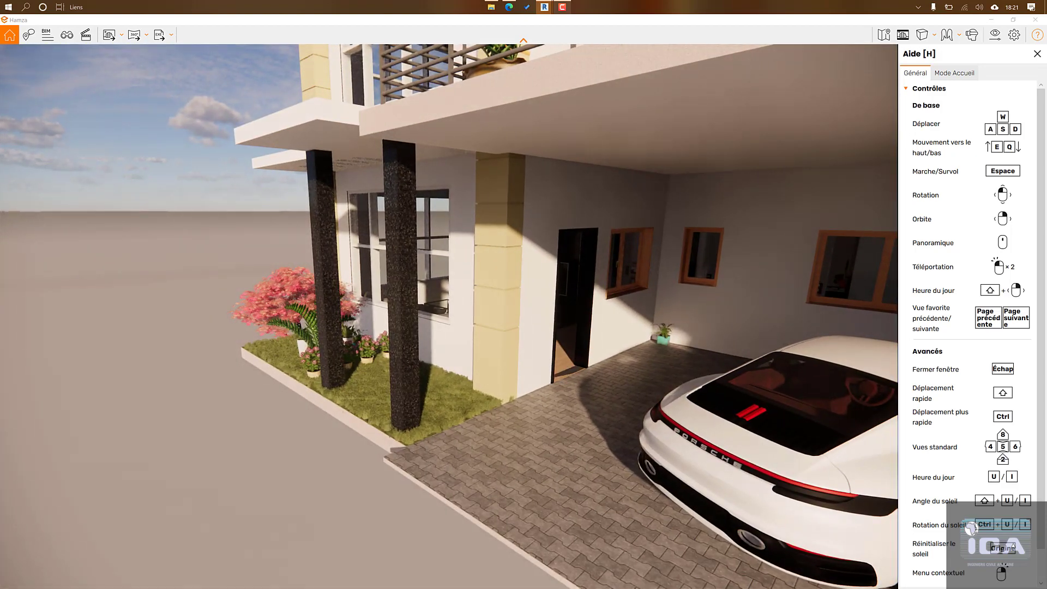
key(Up)
key(Up)
key(Up)
key(Up)
key(Up)
key(Up)
key(Up)
key(Up)
key(Up)
key(Up)
key(Up)
key(Up)
key(Up)
key(Up)
key(Up)
key(Up)
key(Up)
key(Up)
key(Up)
key(Up)
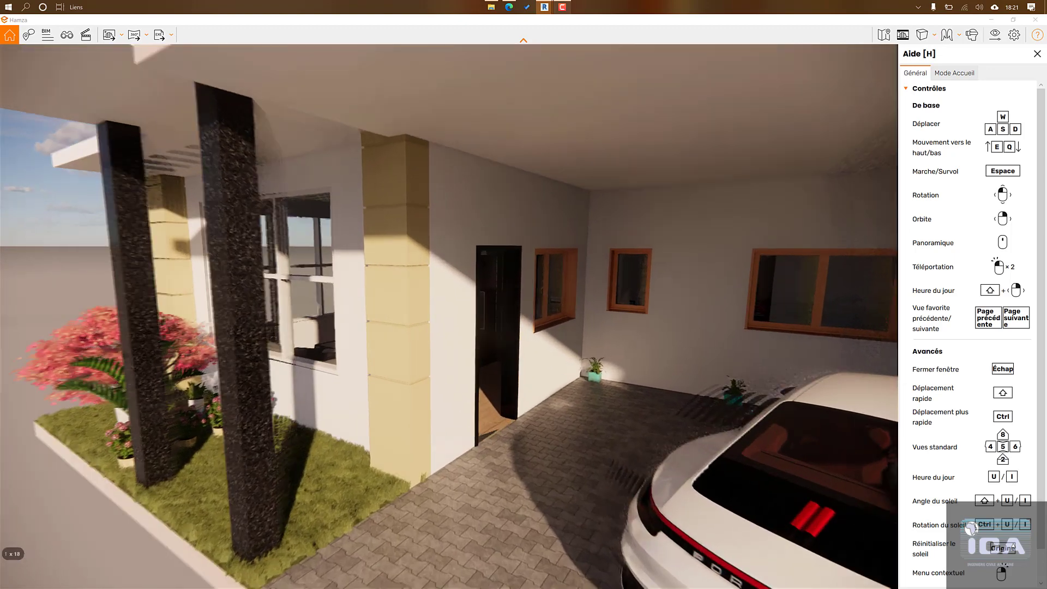
key(Up)
key(Up)
key(Up)
key(Up)
key(Up)
key(Up)
key(Up)
key(Up)
key(Up)
key(Up)
key(Up)
key(Up)
key(Up)
key(Up)
key(Up)
key(Up)
key(Up)
key(Up)
key(Up)
key(Up)
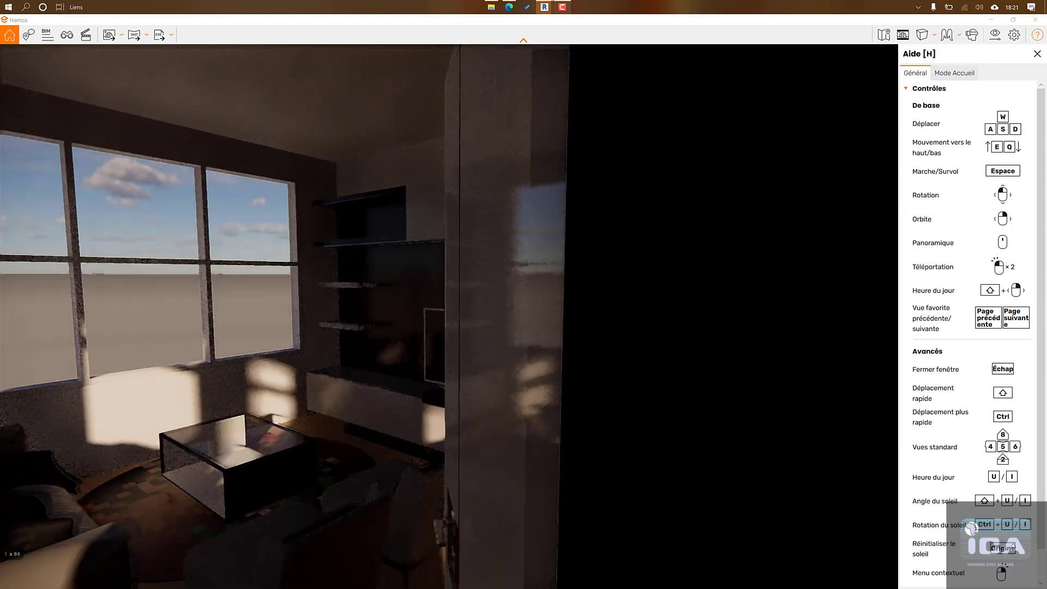
Step: Walk through the living room past the television wall to the hallway and examine its doors
drag(180, 437, 355, 406)
key(Up)
key(Up)
key(Up)
key(Up)
key(Up)
key(Up)
key(Up)
key(Up)
key(Up)
key(Up)
key(Up)
key(Up)
key(Up)
key(Up)
key(Up)
key(Up)
key(Up)
key(Up)
key(Up)
key(Up)
key(Up)
key(Up)
key(Up)
key(Up)
key(Up)
key(Up)
key(Up)
key(Up)
key(Up)
key(Up)
key(Up)
key(Up)
key(Up)
key(Up)
key(Up)
key(Up)
key(Up)
key(Up)
key(Up)
key(Up)
key(Up)
key(Up)
key(Up)
key(Up)
key(Up)
key(Up)
key(Up)
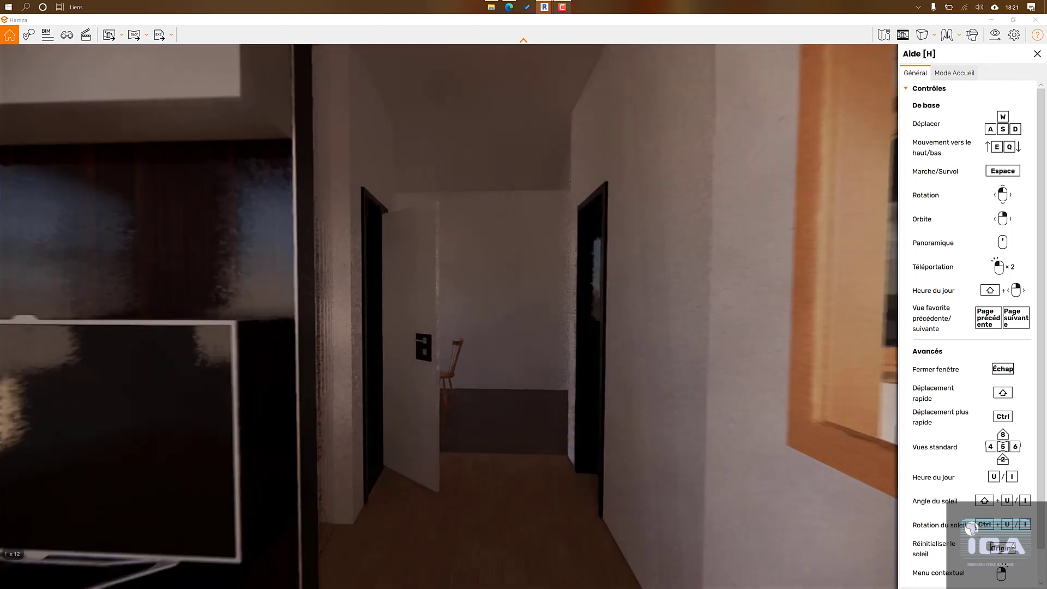
Step: Continue along the hallway towards the dining area, and turn around to examine the kitchen and the entrance door
key(Up)
key(Up)
key(Up)
key(Up)
key(Up)
key(Up)
key(Up)
key(Up)
key(Up)
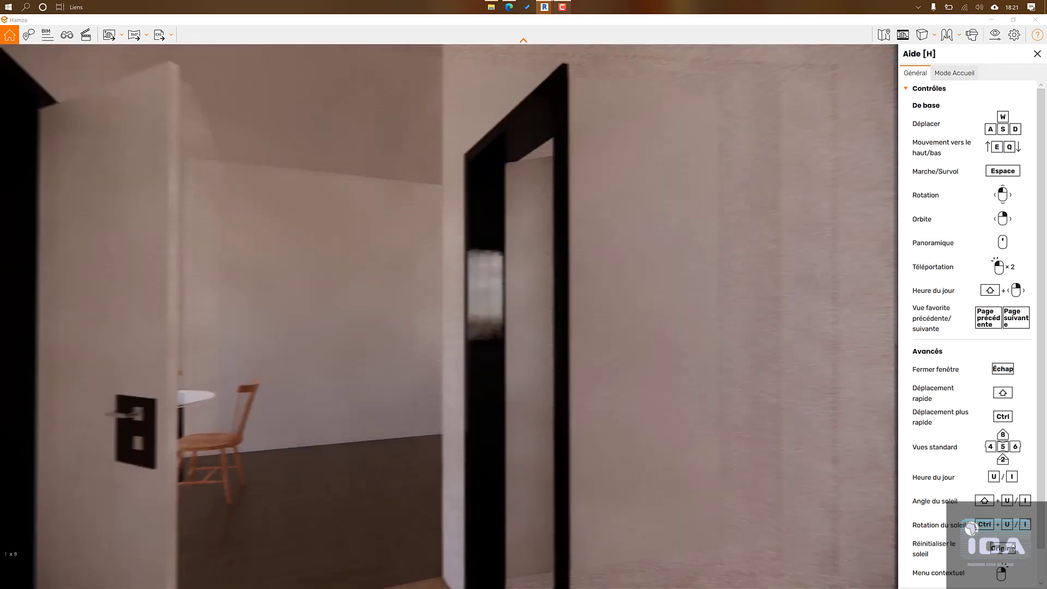
key(Up)
key(Up)
key(Up)
key(Up)
key(Up)
key(Up)
key(Up)
key(Up)
key(Up)
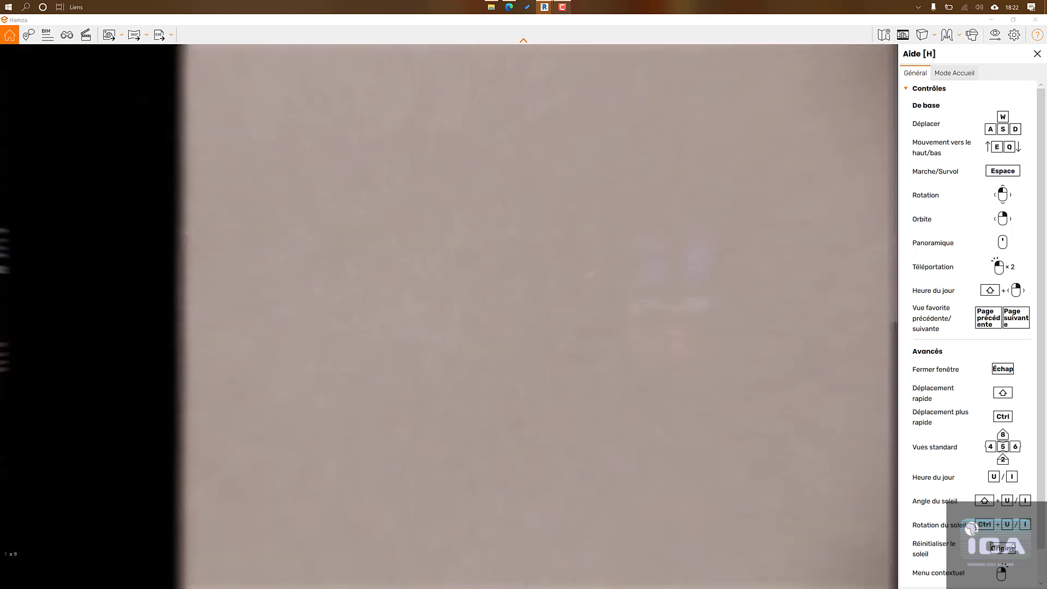
drag(355, 406, 589, 431)
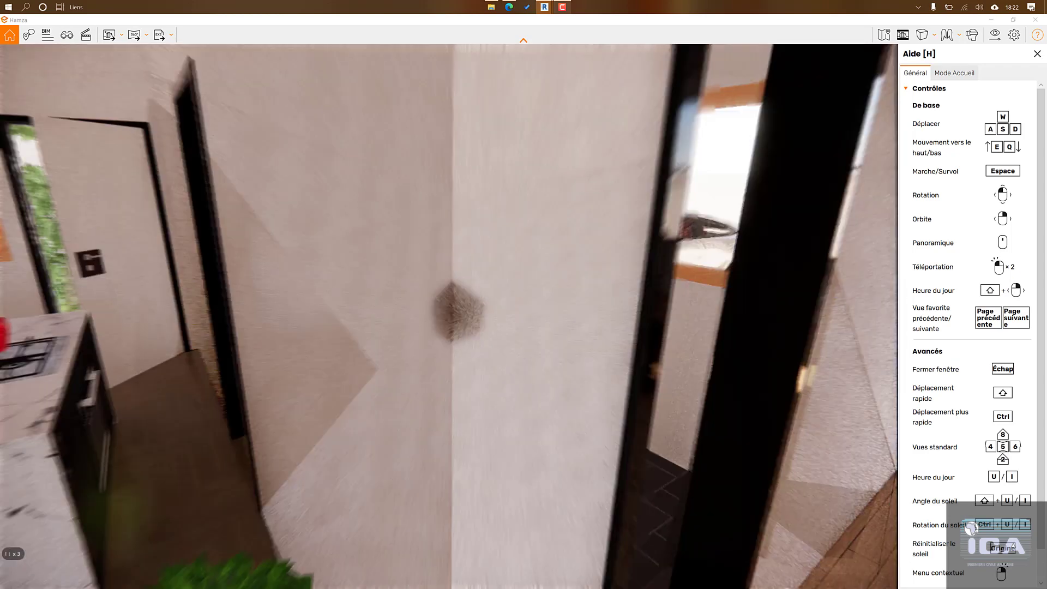
key(Down)
key(Down)
key(Down)
Step: Frame the bedroom with its bed and mirrored wardrobe, and shift the rendering's time of day until most direct sunlight leaves the bed
drag(696, 338, 449, 357)
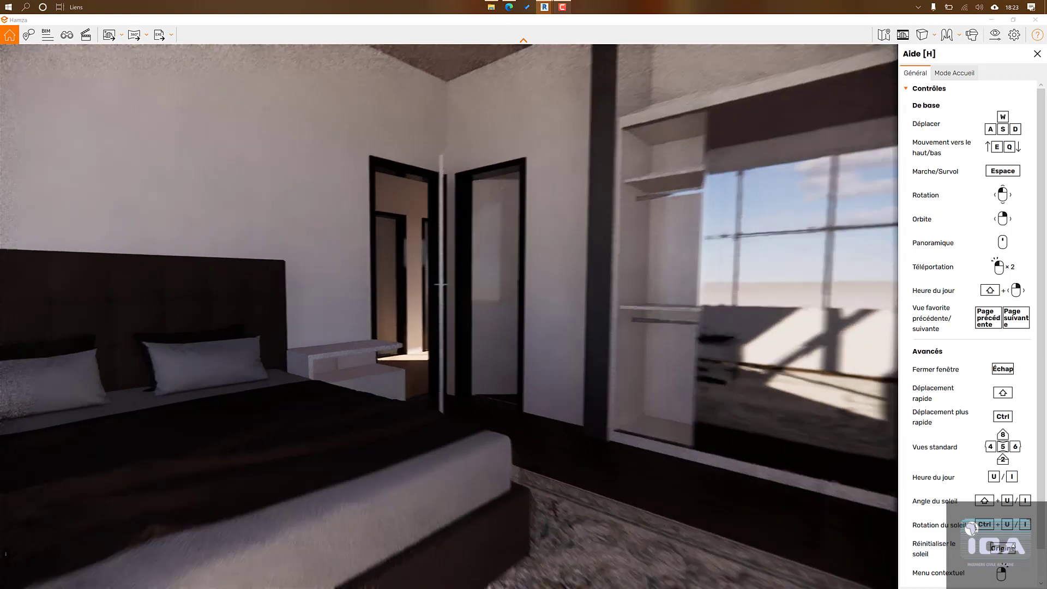
key(Down)
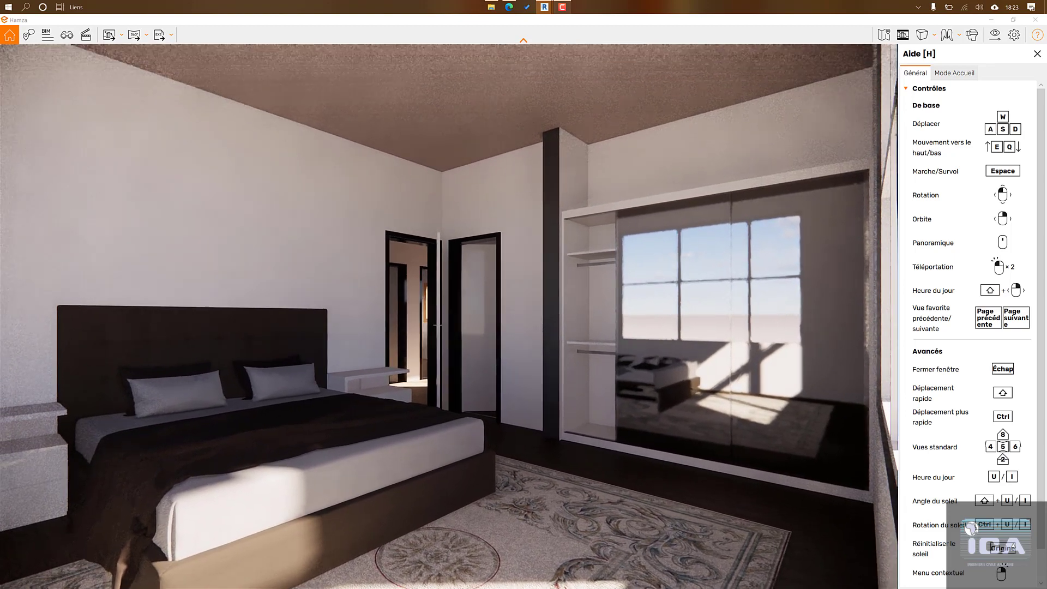
key(u)
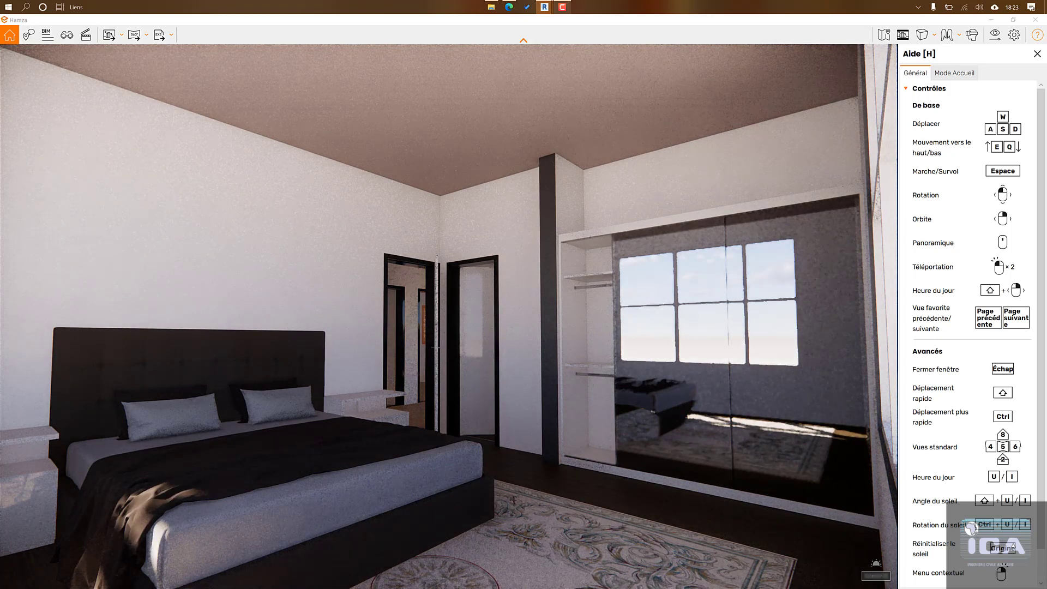
key(Down)
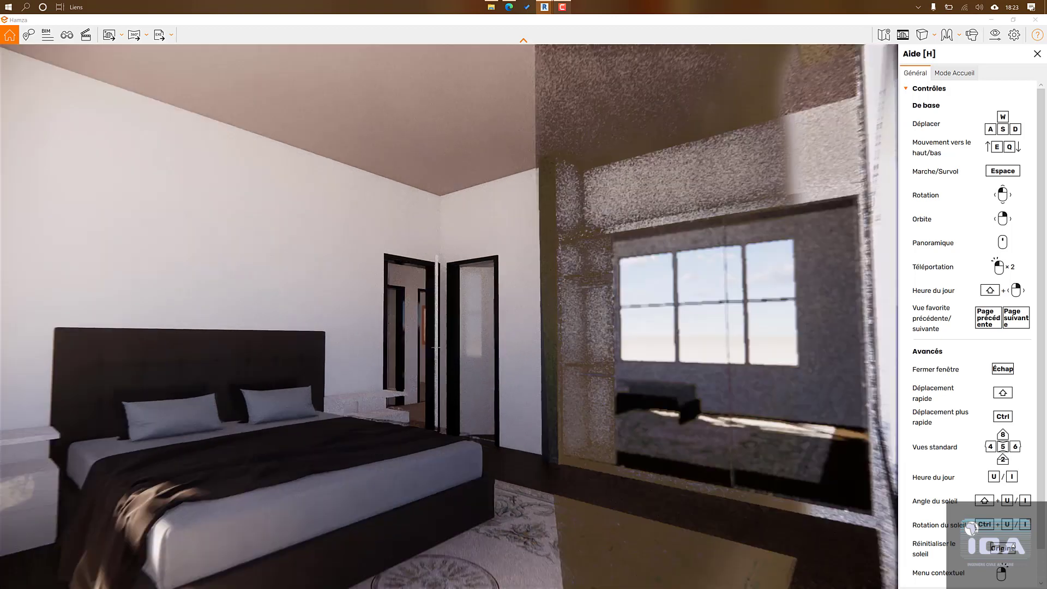
key(Left)
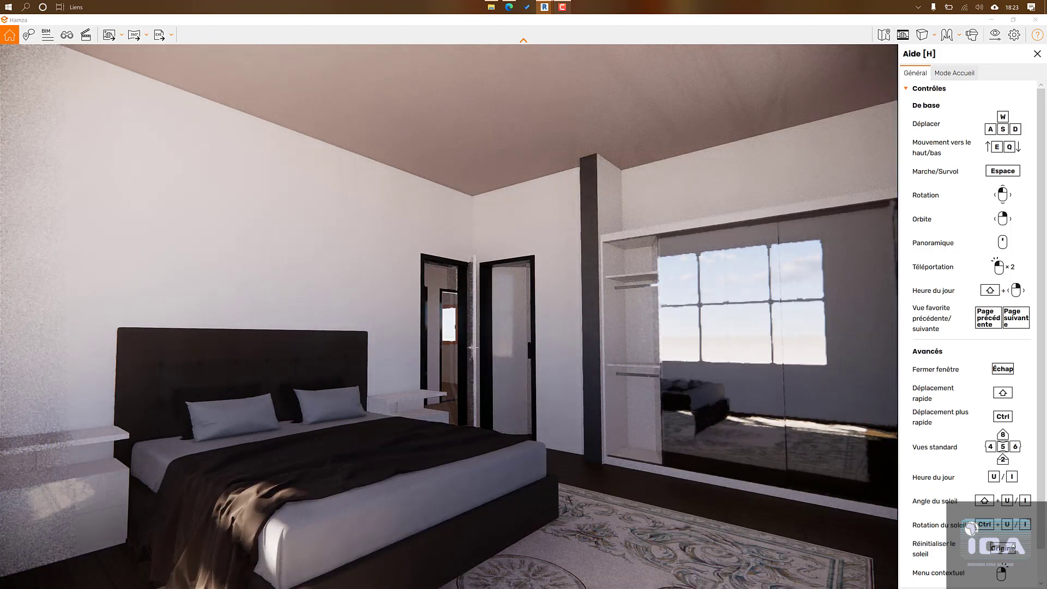
Step: Examine the bedroom's large windows and approach the mirrored wardrobe for a closer look
drag(449, 272, 578, 307)
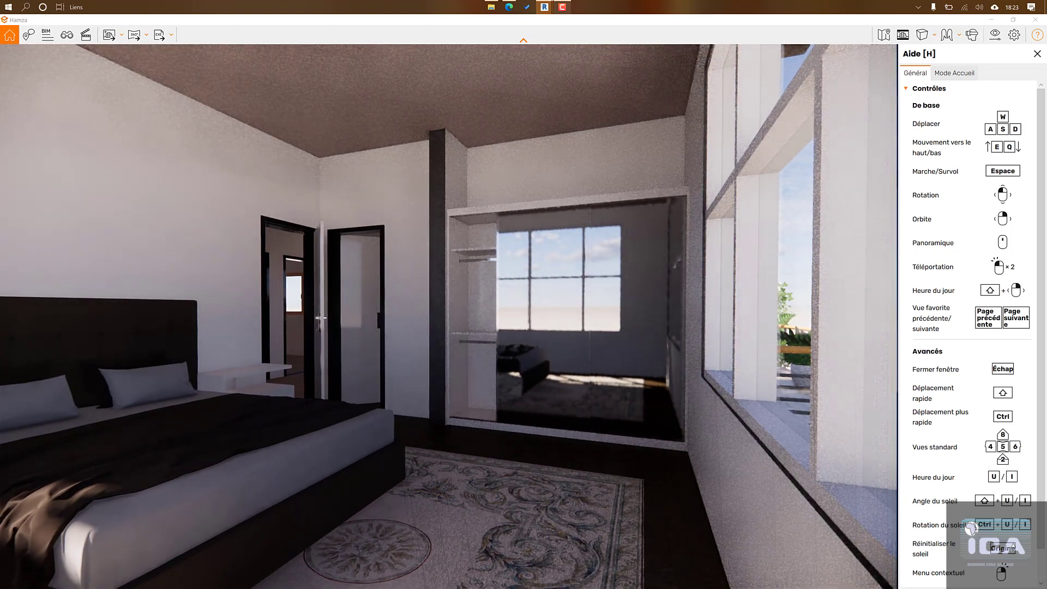
key(Up)
key(Up)
key(Up)
key(Up)
key(Up)
key(Up)
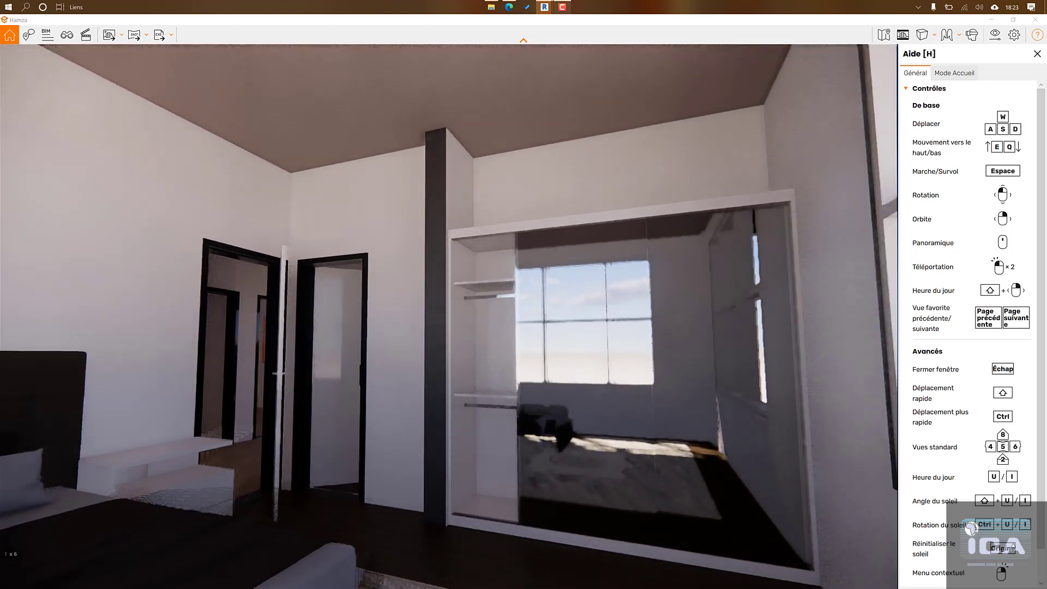
key(Up)
Step: Go from the bedroom into the bathroom and examine the shower cabin, the toilet and the marble wall
drag(578, 306, 862, 373)
key(Up)
key(Up)
key(Up)
key(Up)
key(Up)
key(Up)
key(Up)
key(Up)
key(Up)
key(Up)
key(Up)
key(Up)
key(Up)
key(Up)
key(Up)
key(Up)
key(Up)
key(Up)
key(Up)
key(Up)
key(Up)
key(Up)
key(Up)
key(Up)
key(Up)
key(Up)
key(Up)
key(Up)
key(Up)
key(Up)
key(Up)
key(Up)
key(Up)
key(Up)
key(Up)
key(Up)
key(Up)
key(Up)
key(Up)
key(Up)
key(Up)
key(Up)
key(Up)
key(Up)
key(Up)
key(Up)
key(Up)
key(Up)
key(Up)
key(Up)
key(Up)
key(Up)
key(Up)
key(Up)
key(Up)
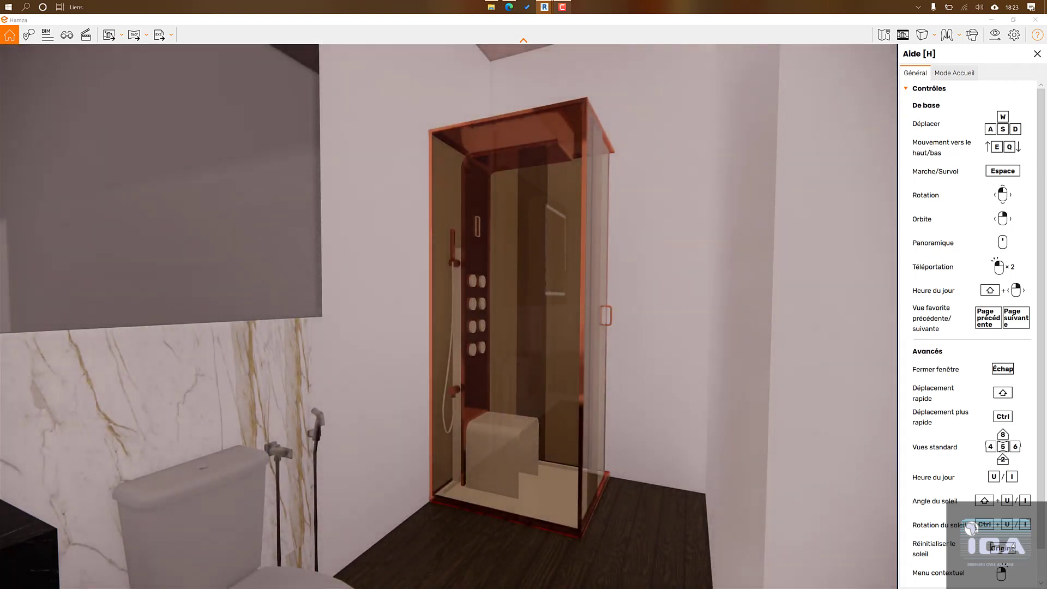
Step: Turn away from the shower cabin towards the windows and fly quickly out of the house into the open
key(Up)
key(Up)
key(Right)
key(Right)
key(Right)
key(Right)
key(Right)
key(Right)
key(Right)
key(Right)
key(Right)
key(Right)
key(Right)
key(Right)
key(Right)
key(Right)
key(Right)
key(Right)
key(Right)
key(Right)
key(Right)
key(Right)
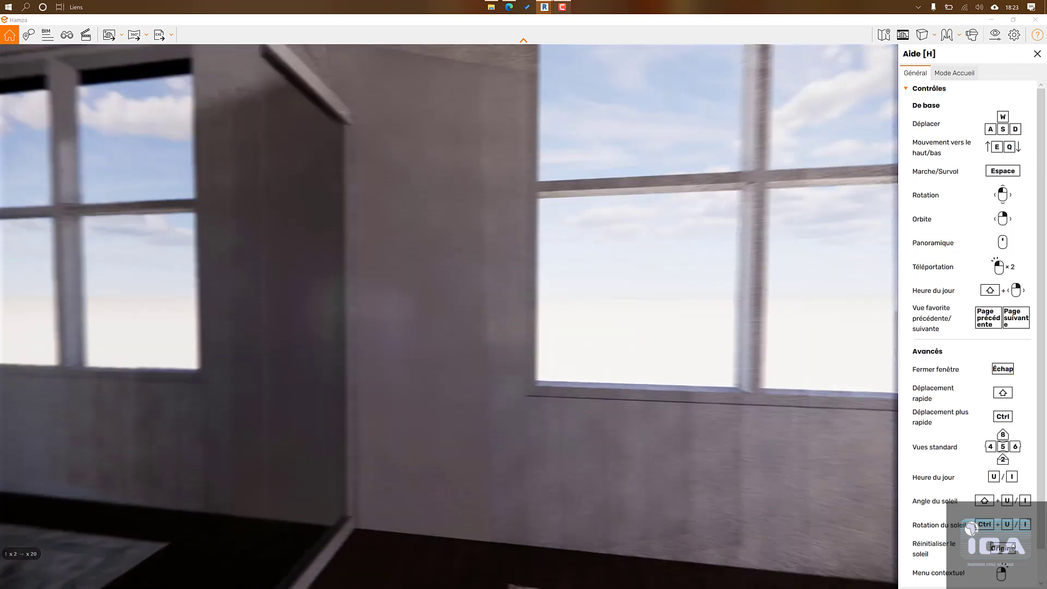
key(shift+Up)
key(shift+Up)
key(shift+Up)
key(shift+Up)
key(shift+Up)
key(shift+Up)
key(shift+Up)
key(shift+Up)
key(shift+Up)
key(shift+Up)
key(shift+Up)
key(shift+Up)
key(shift+Up)
key(shift+Up)
key(shift+Up)
key(shift+Up)
key(shift+Up)
key(shift+Up)
key(shift+Up)
key(shift+Up)
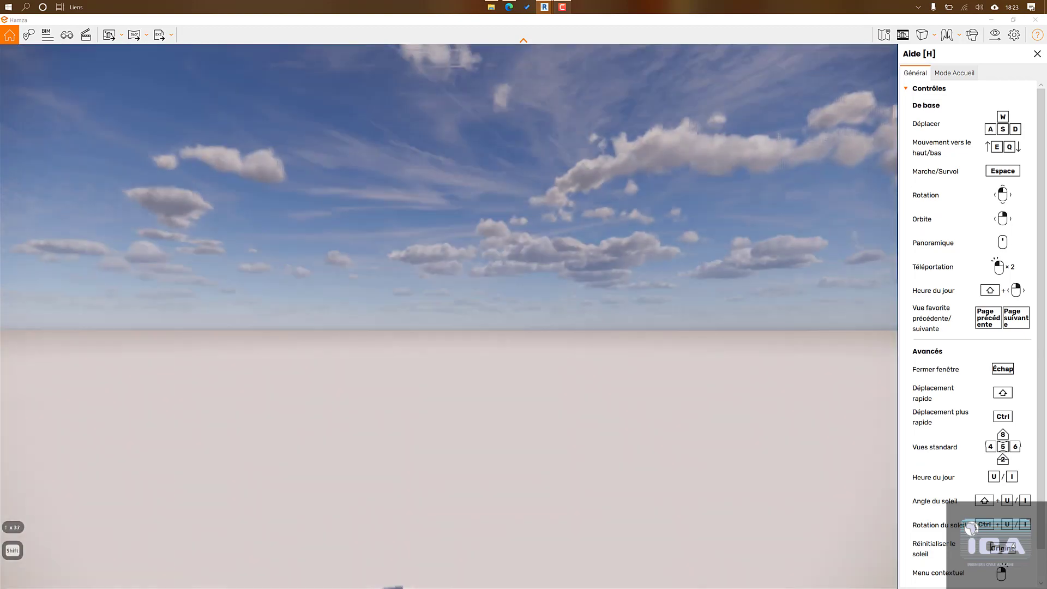
Step: Turn around outside until the whole front facade is in view, with its garden, upper terrace and parked car
key(Right)
key(Right)
key(Right)
key(Right)
key(Right)
key(Right)
key(Right)
key(Right)
key(Right)
key(Right)
key(Right)
key(Right)
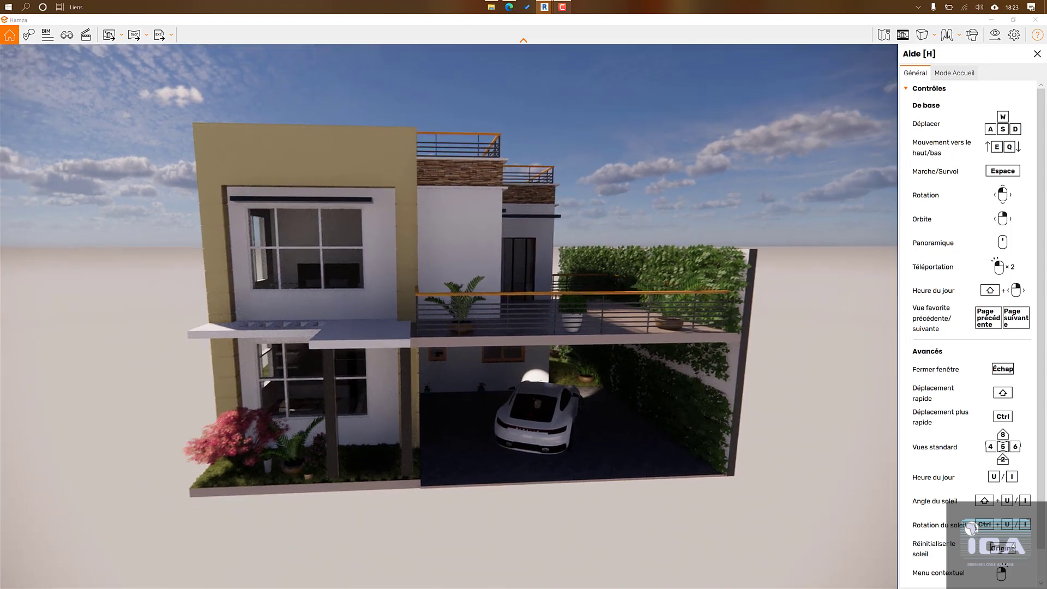
Step: Cycle the rendering's time of day through dusk and back to daylight until the sun lights the front facade, garden and driveway
key(u)
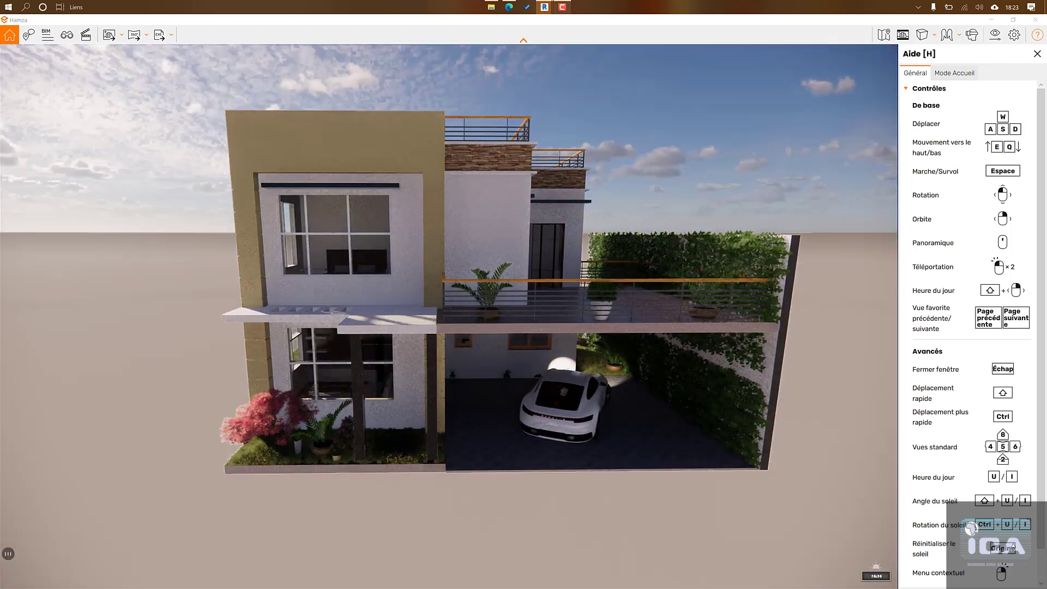
key(u)
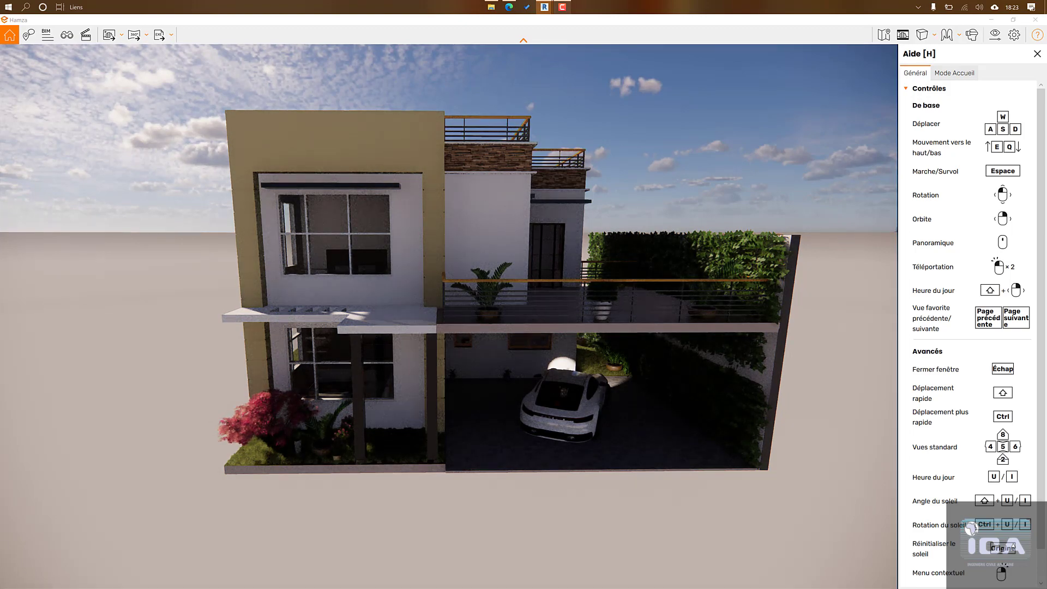
key(u)
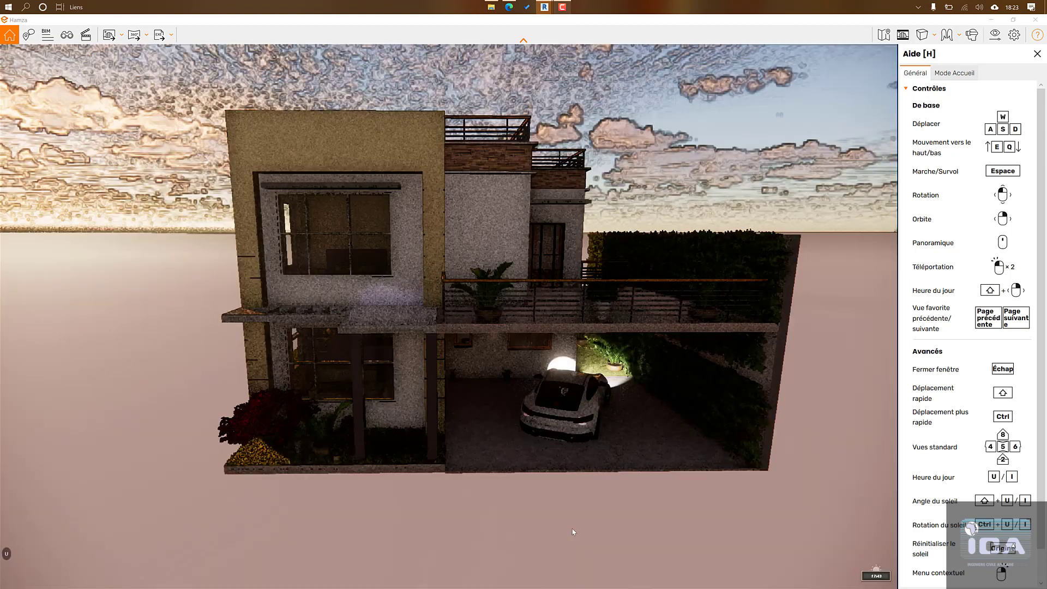
key(u)
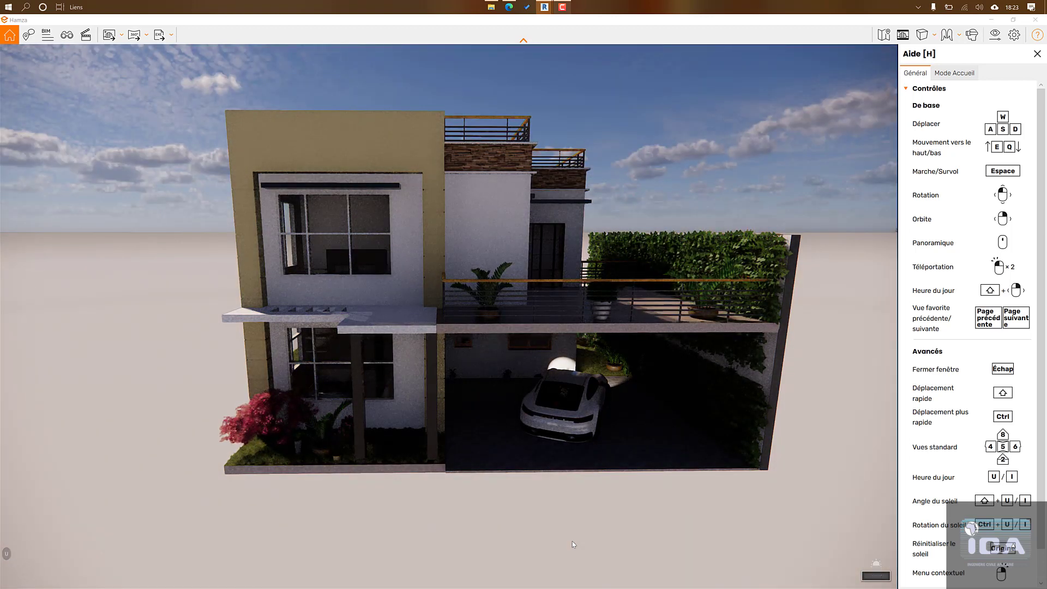
key(u)
key(u)
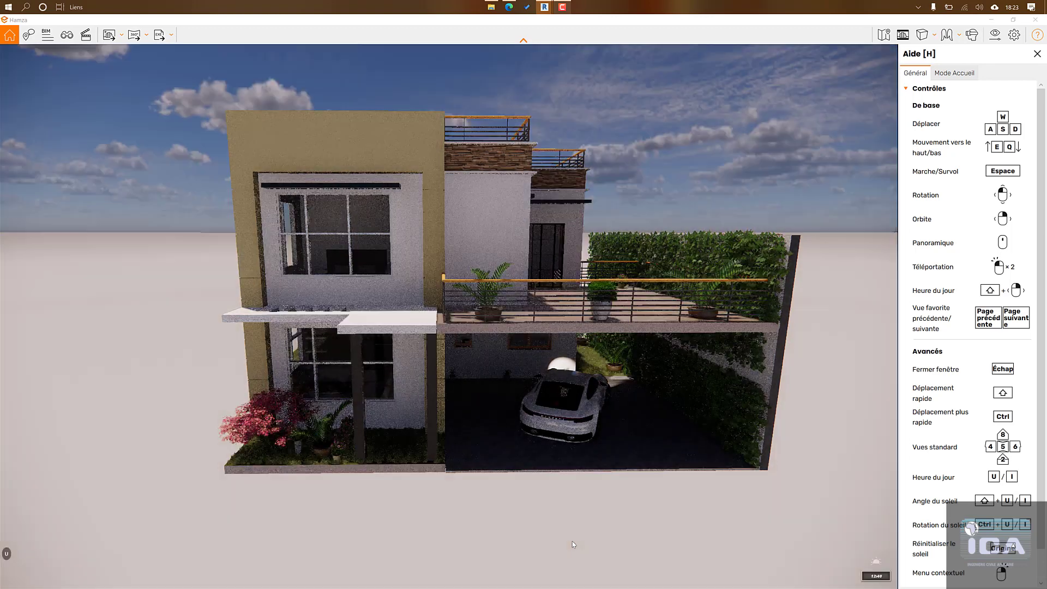
key(u)
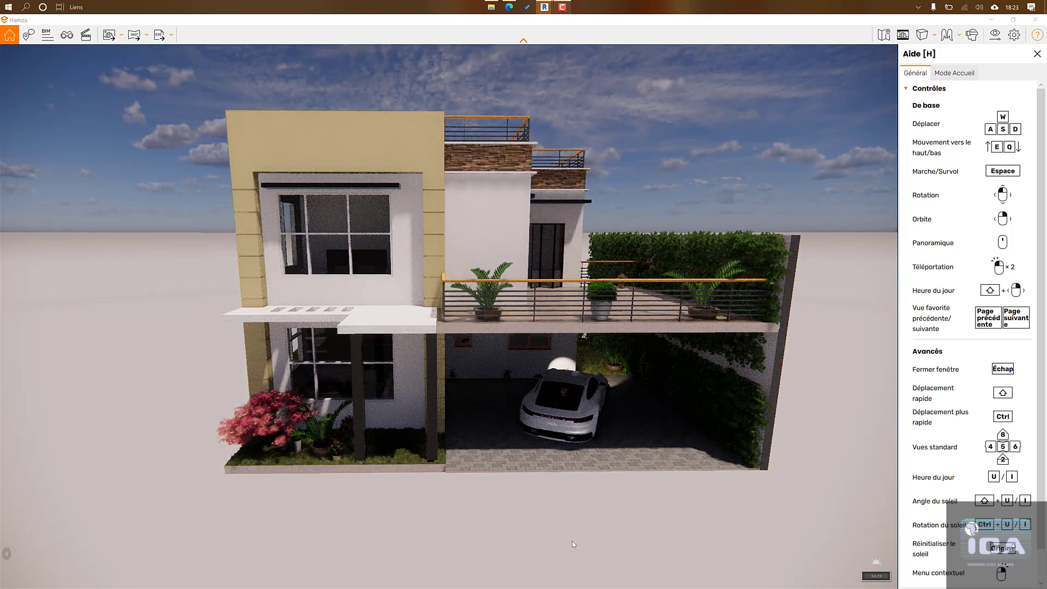
key(u)
key(i)
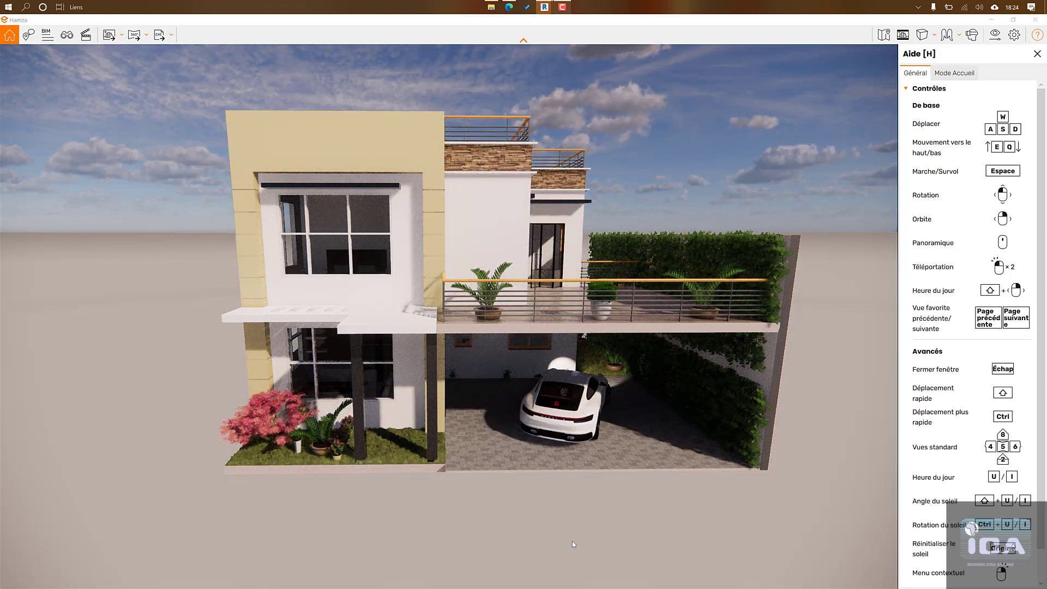
Step: Frame the sunlit front facade centrally from a slightly lower and closer viewpoint, with the garden, terrace and parked car in view
key(d)
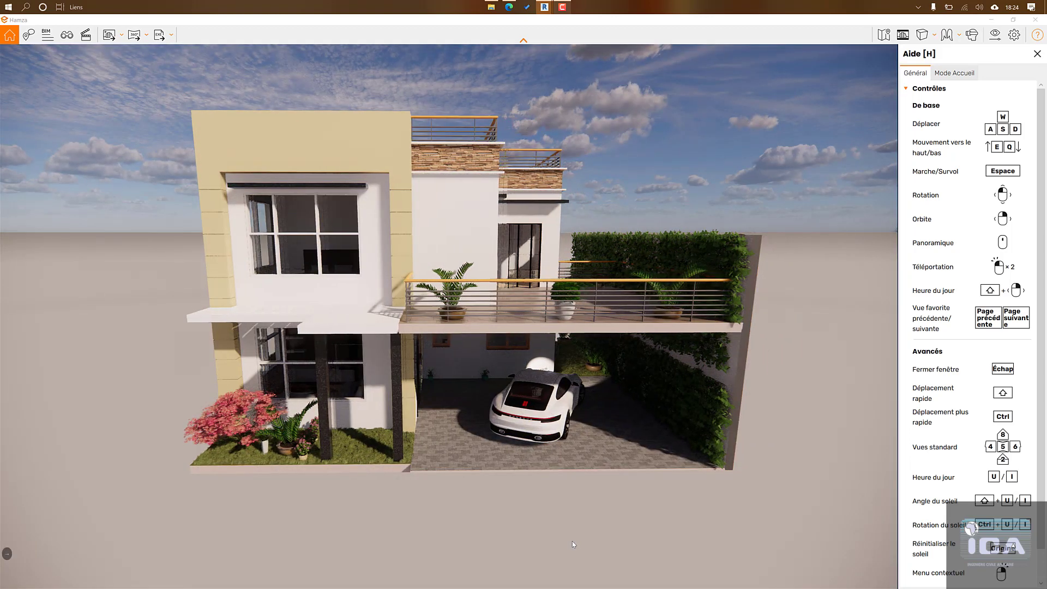
drag(571, 536, 571, 531)
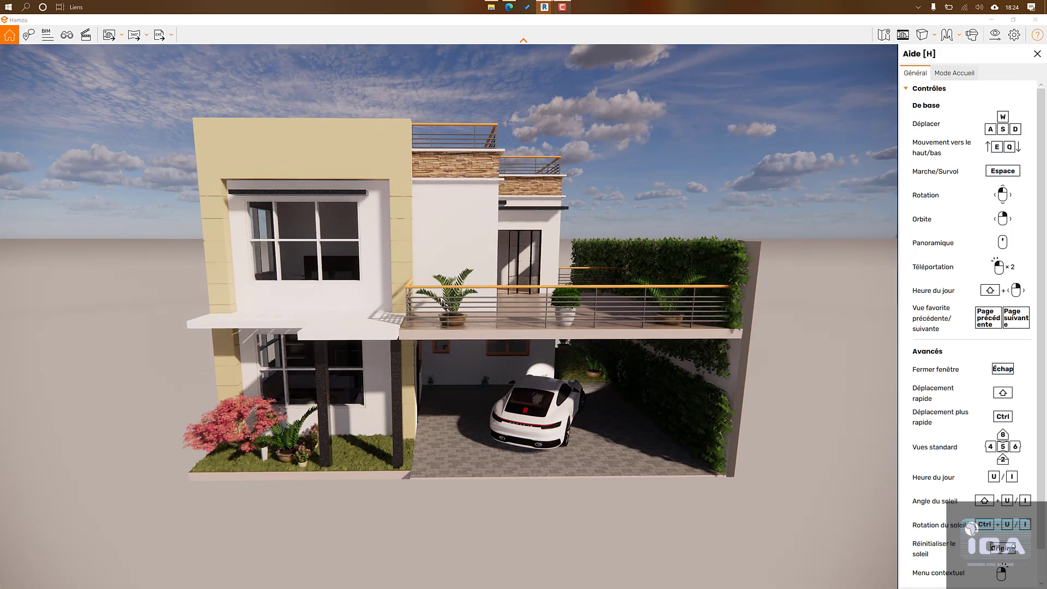
key(a)
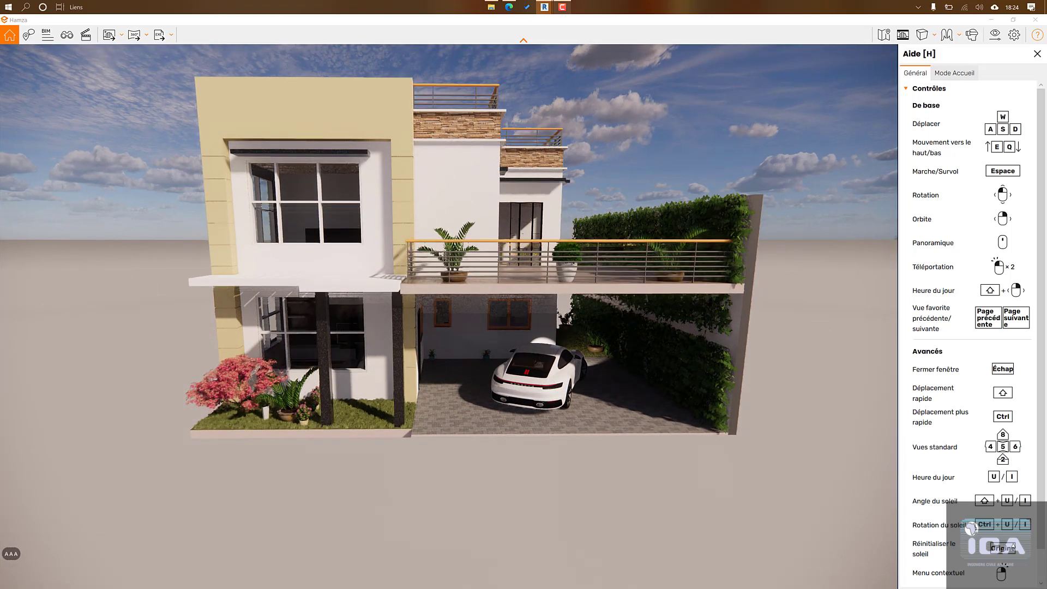
drag(571, 531, 571, 500)
key(a)
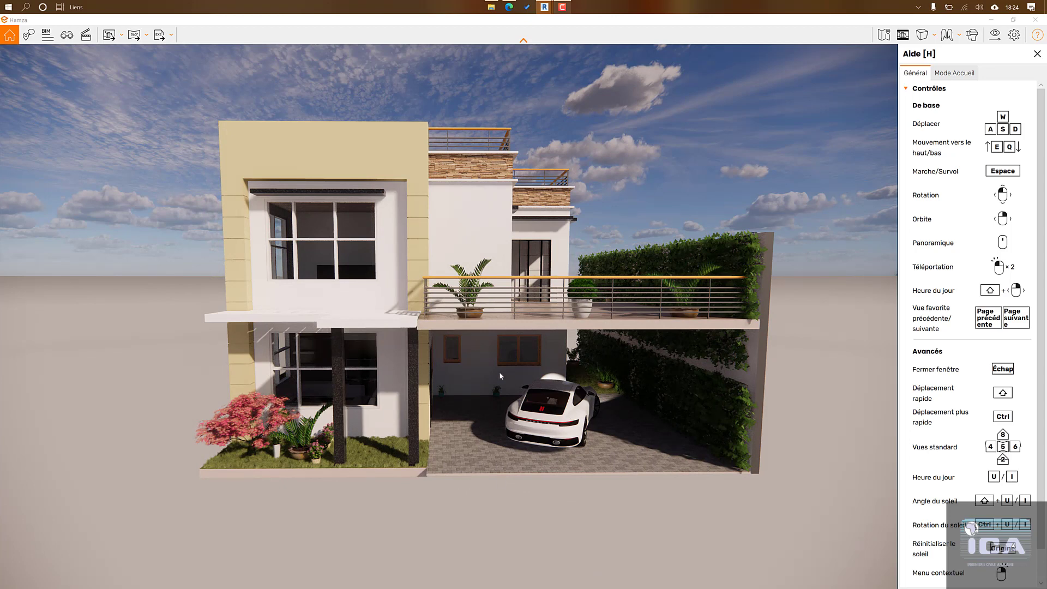
scroll(538, 465, up, 2)
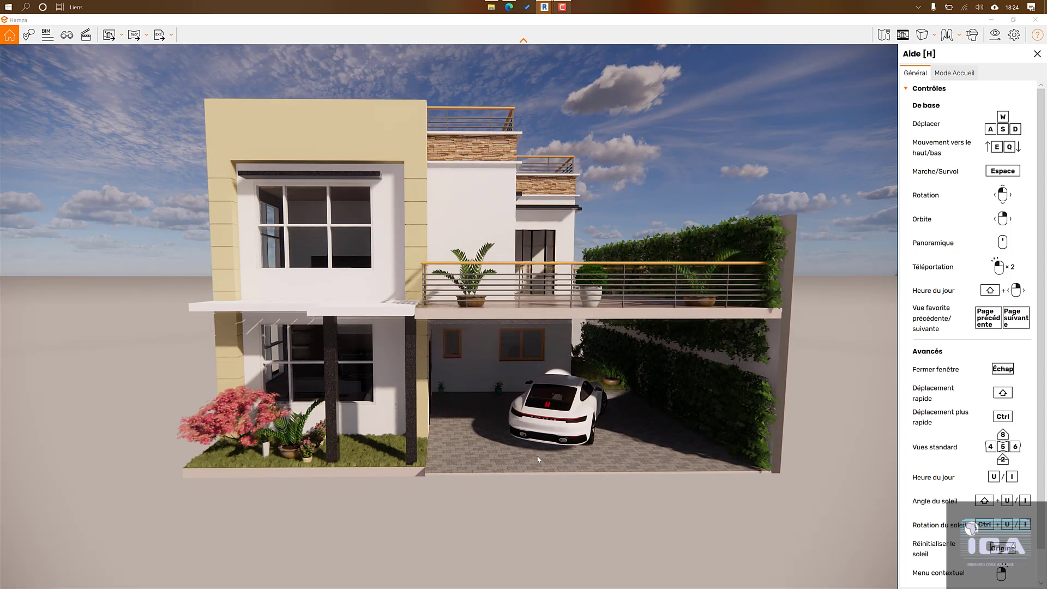